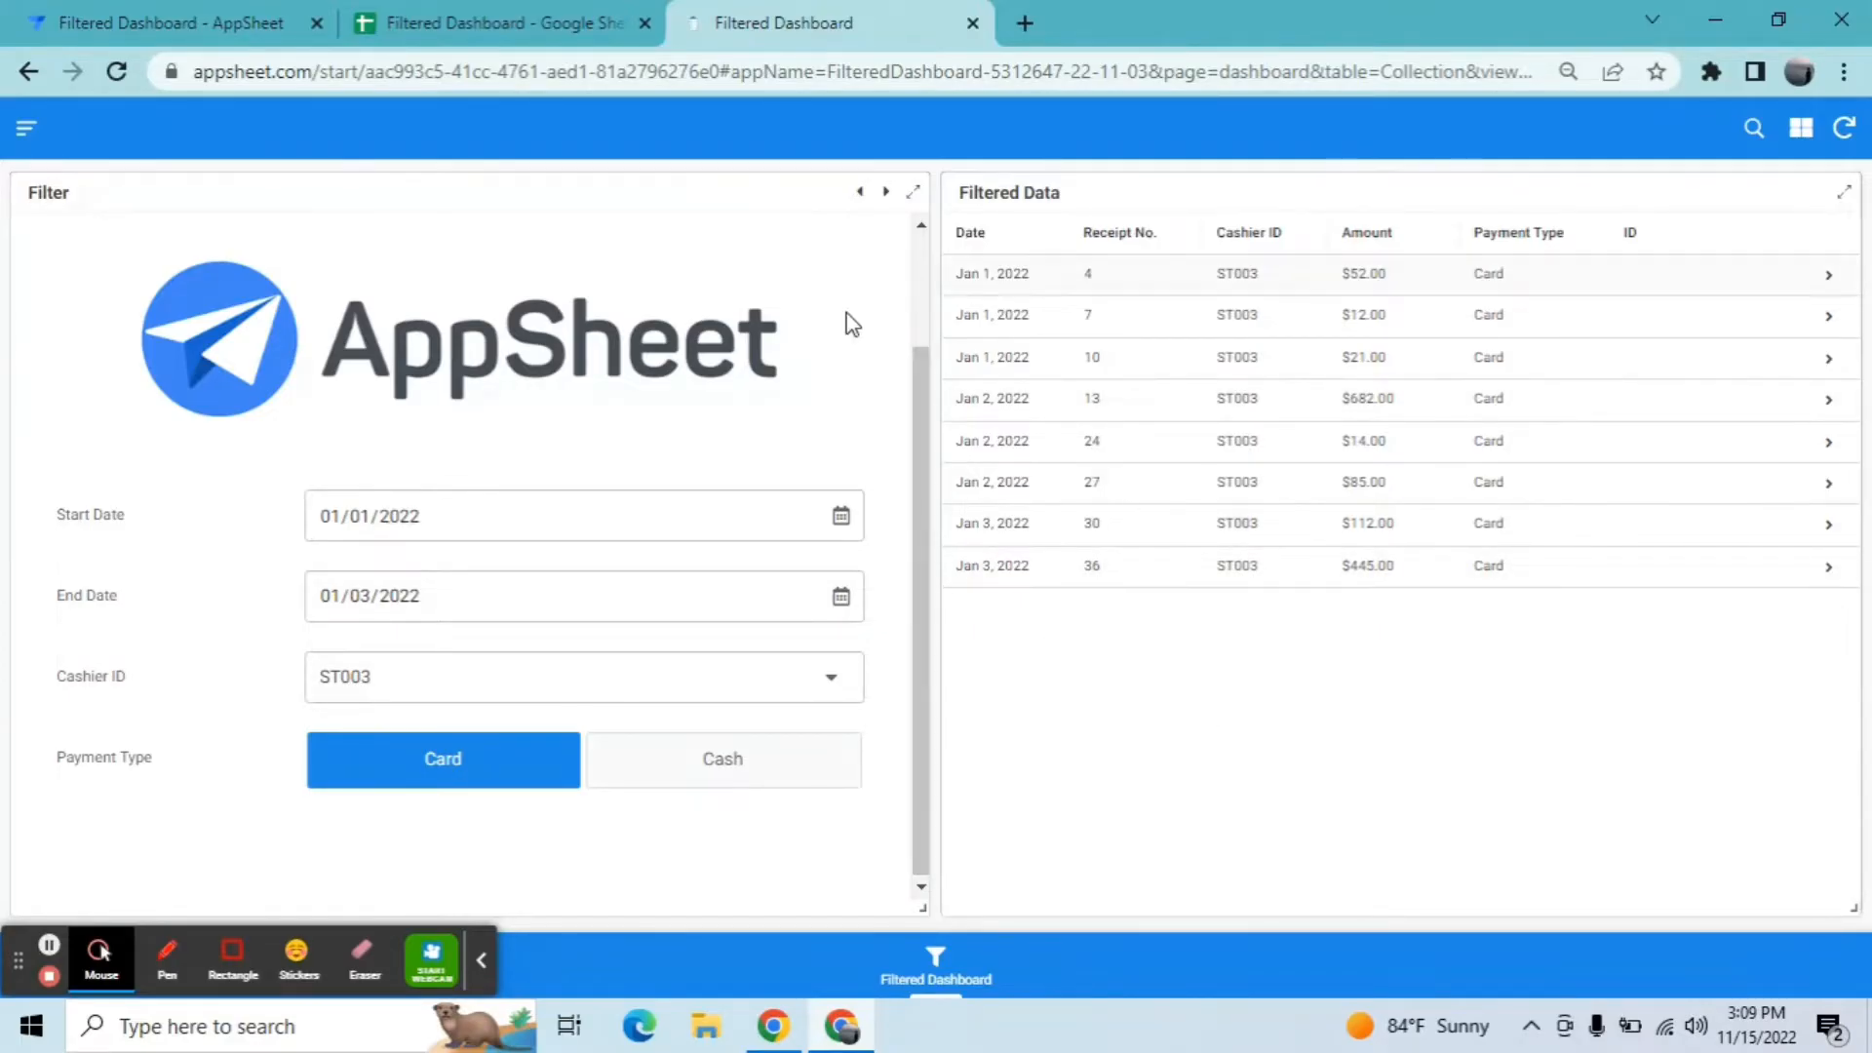
Step: Filter the dashboard records to Cashier ID ST001 with the payment type Cash
click(828, 680)
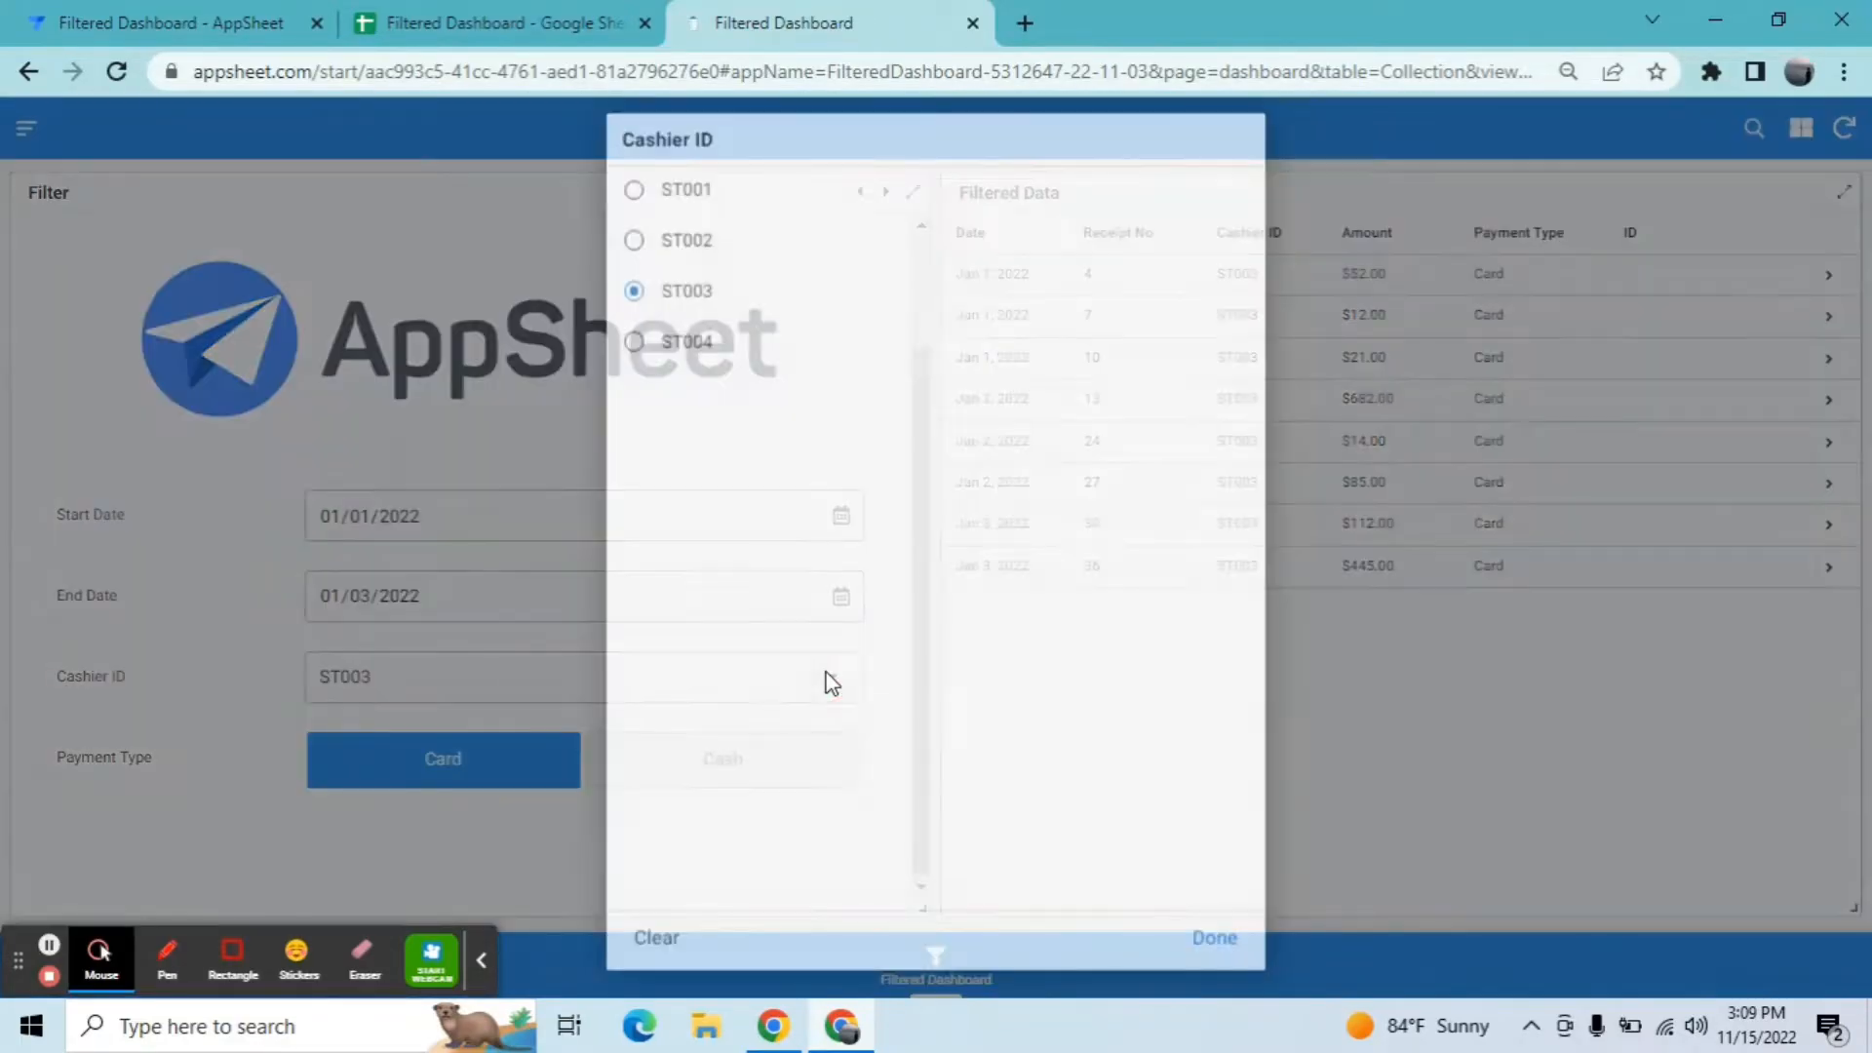
click(694, 207)
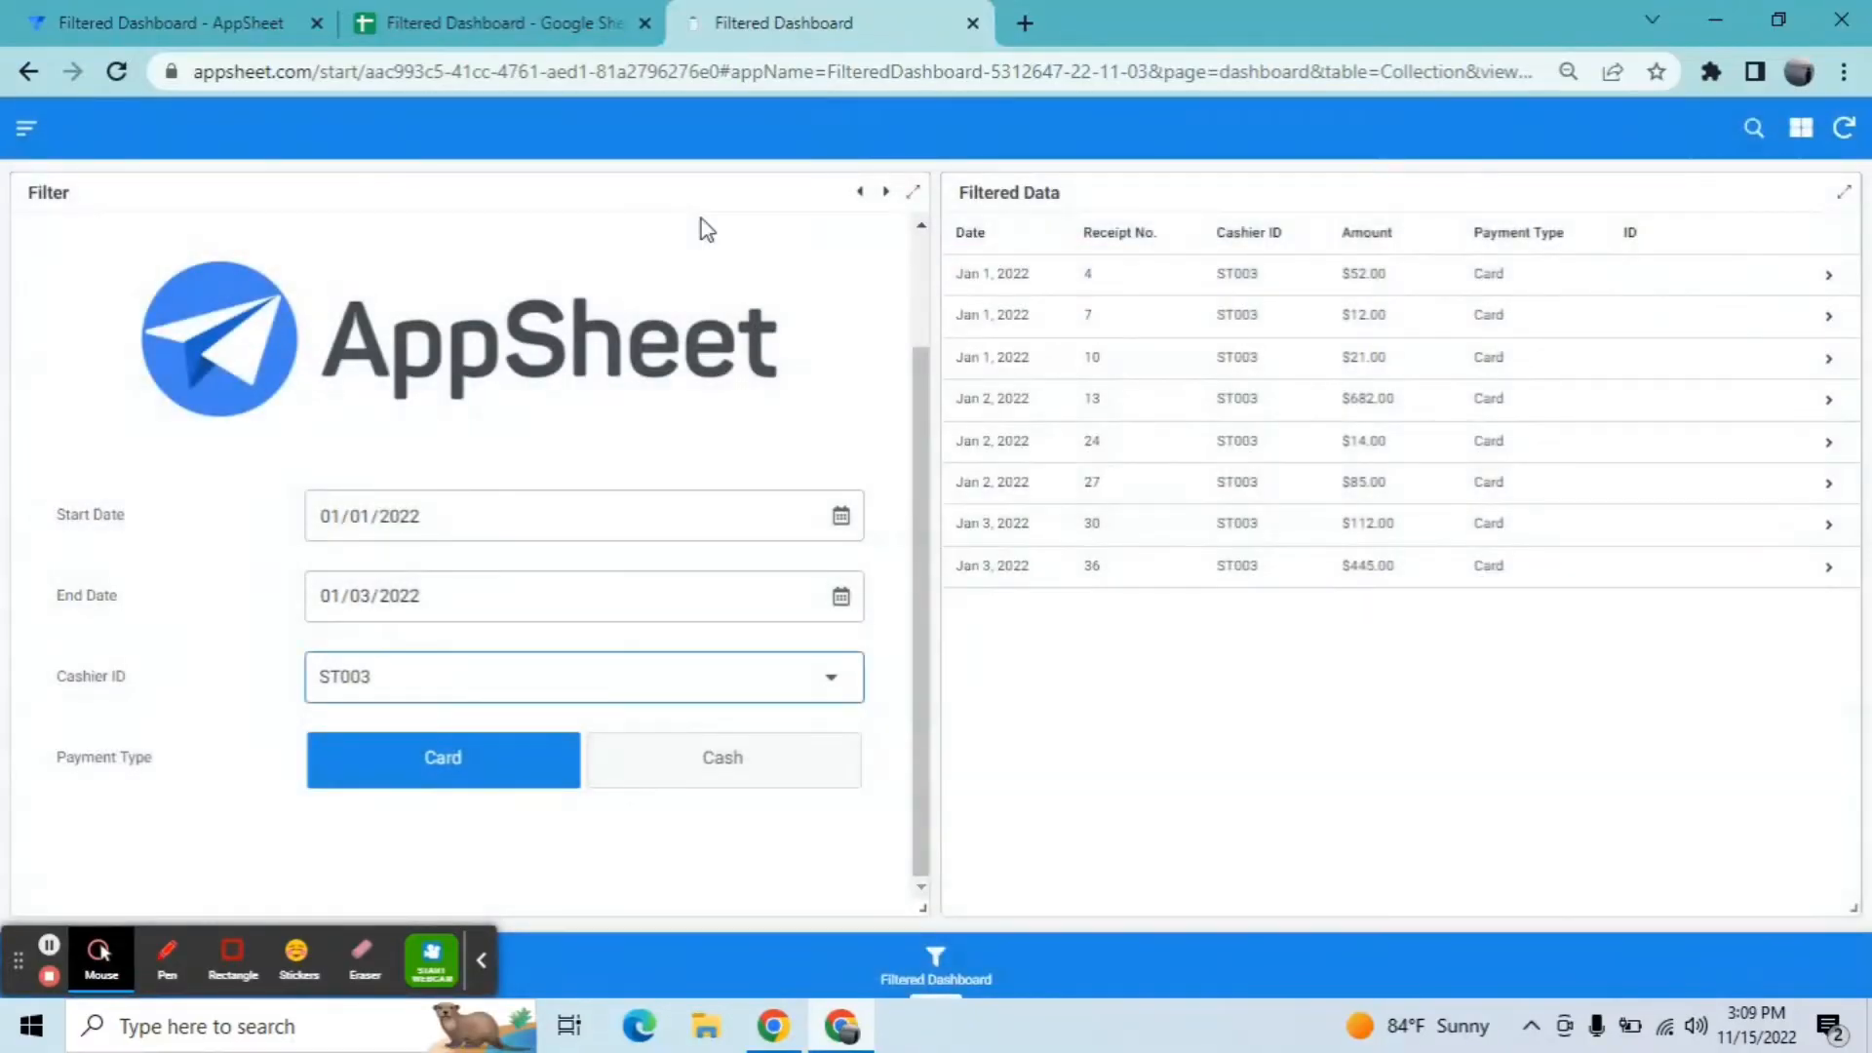
click(706, 794)
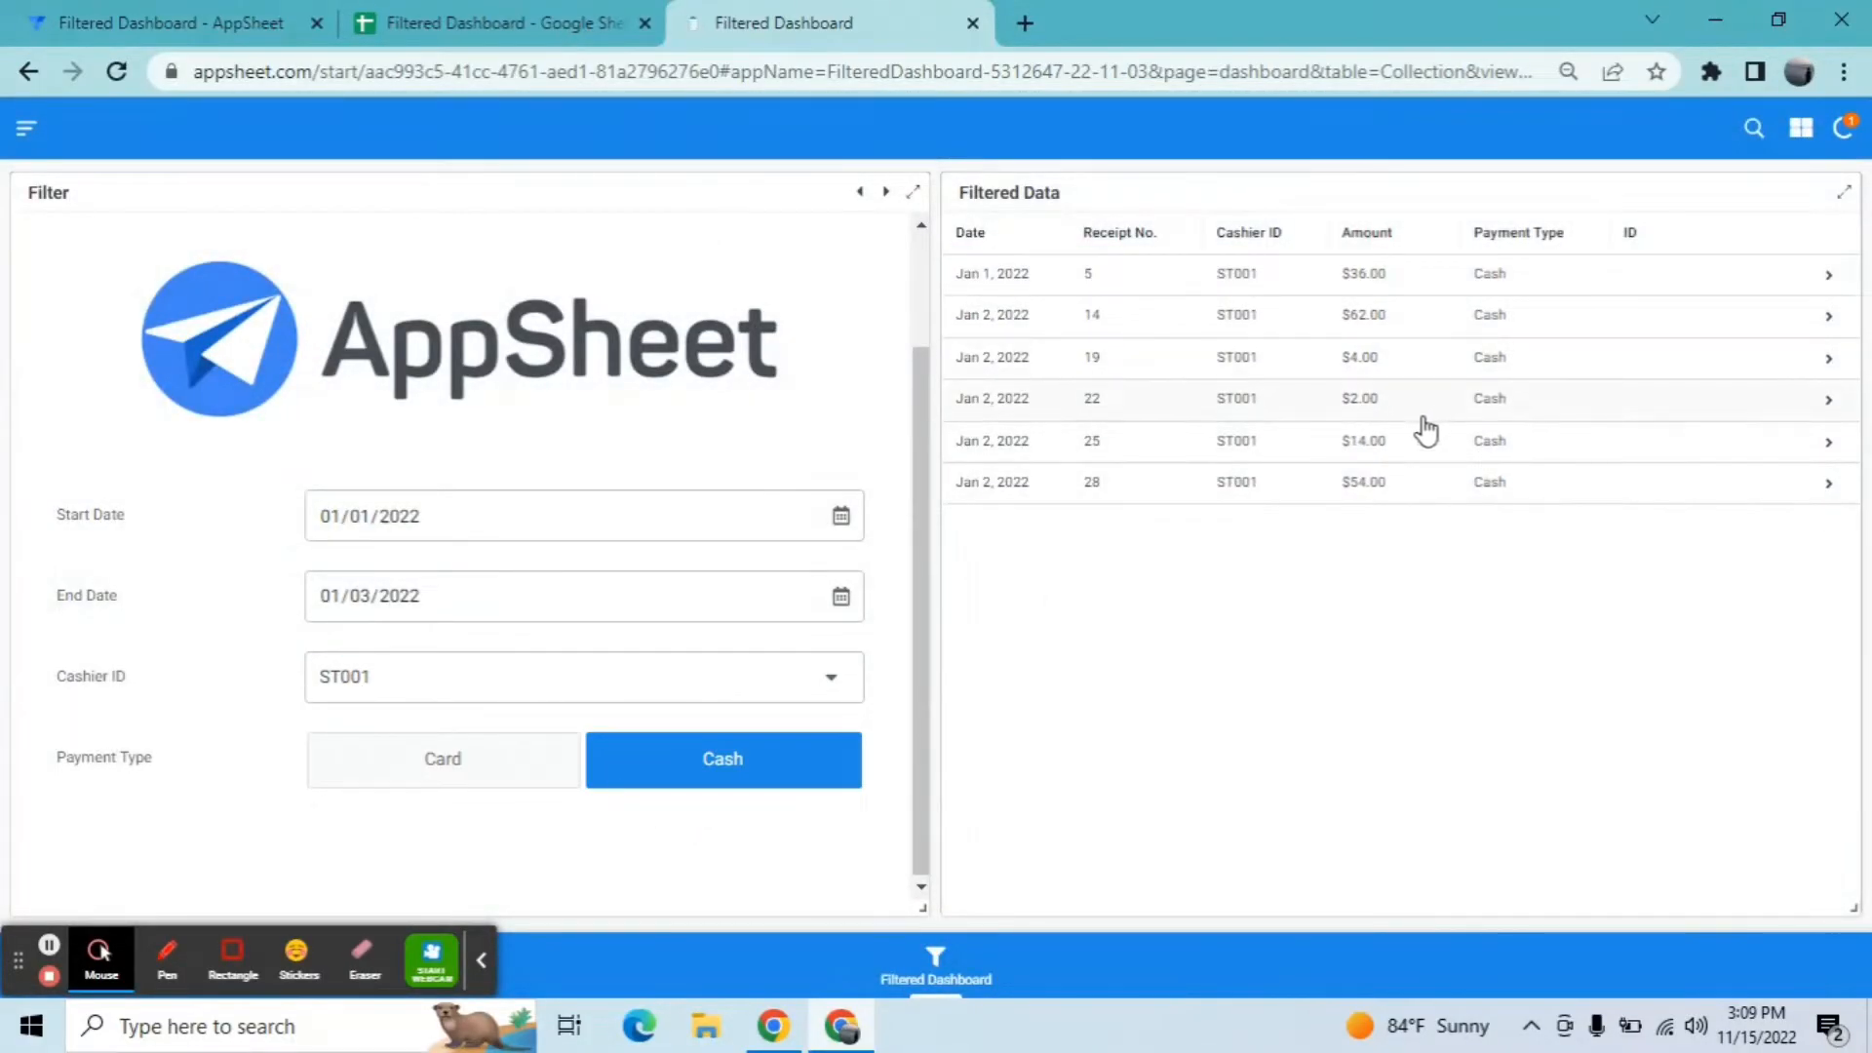
Step: Set the End Date filter to 01/02/2022 and reselect Cash as the payment type
click(838, 597)
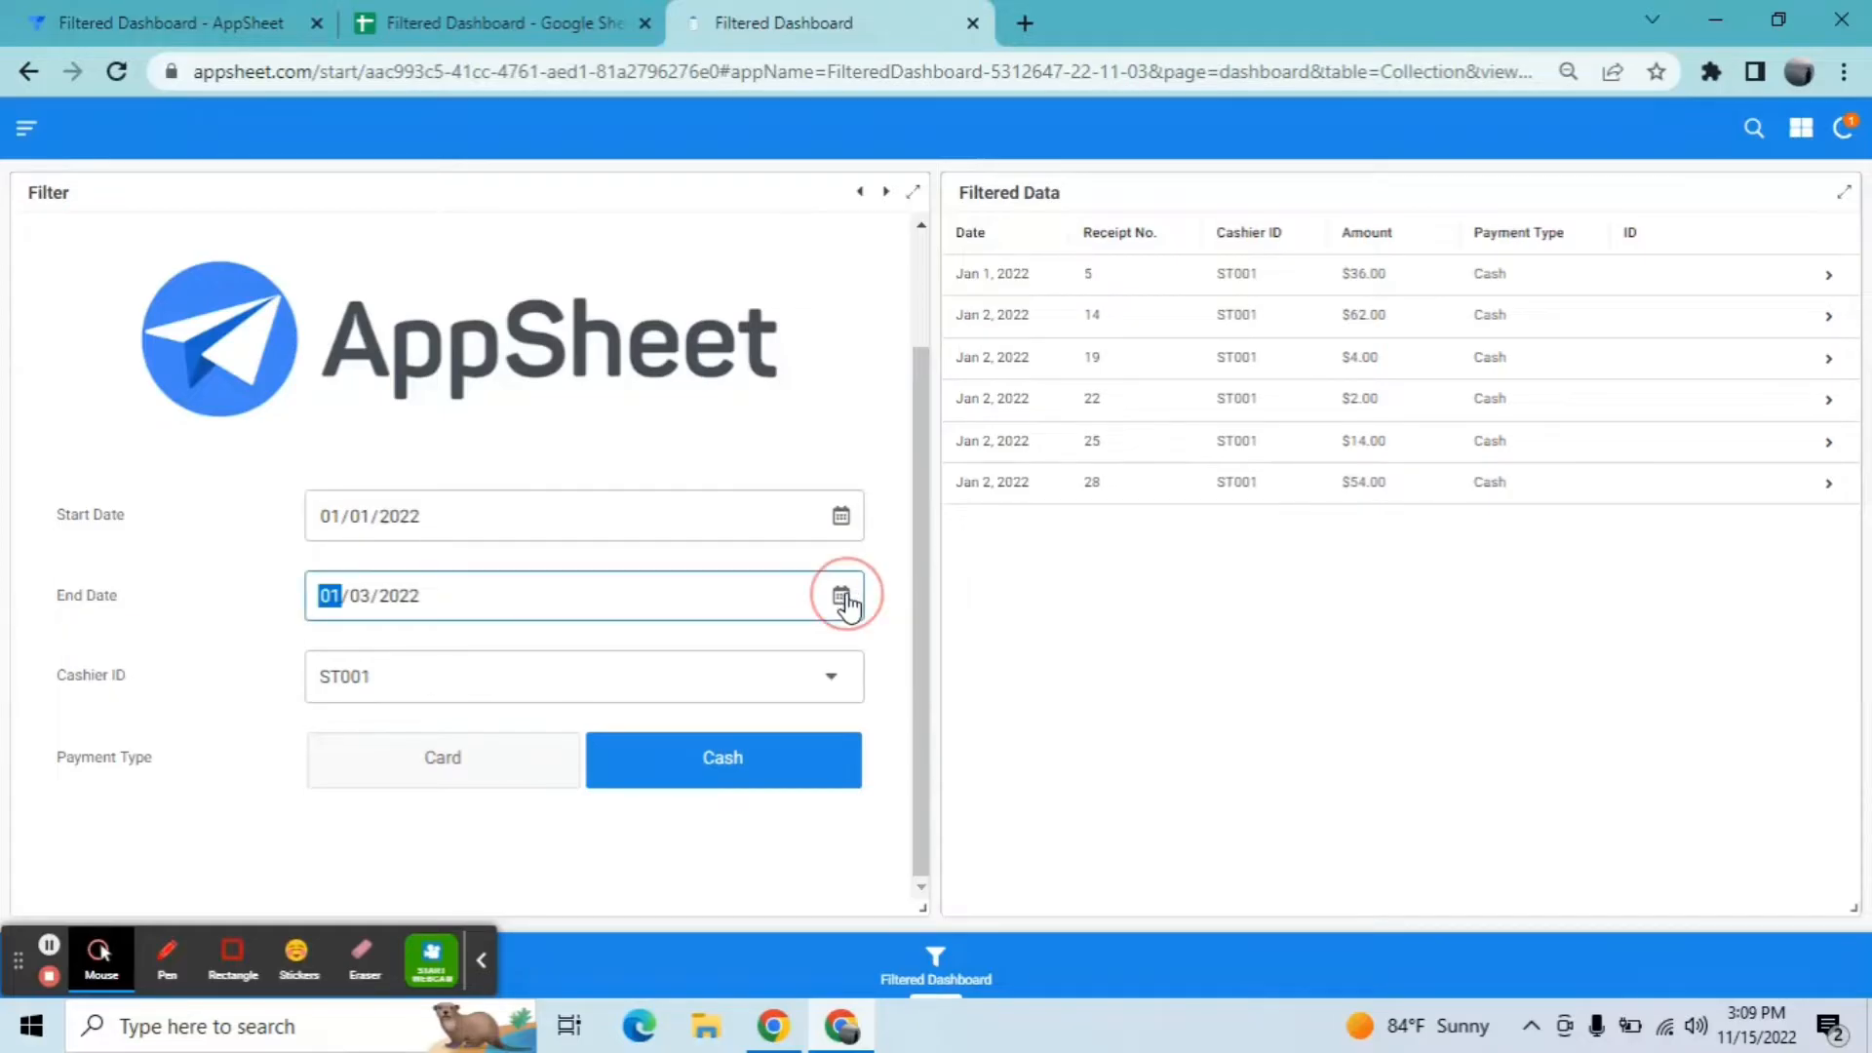
click(331, 748)
click(599, 783)
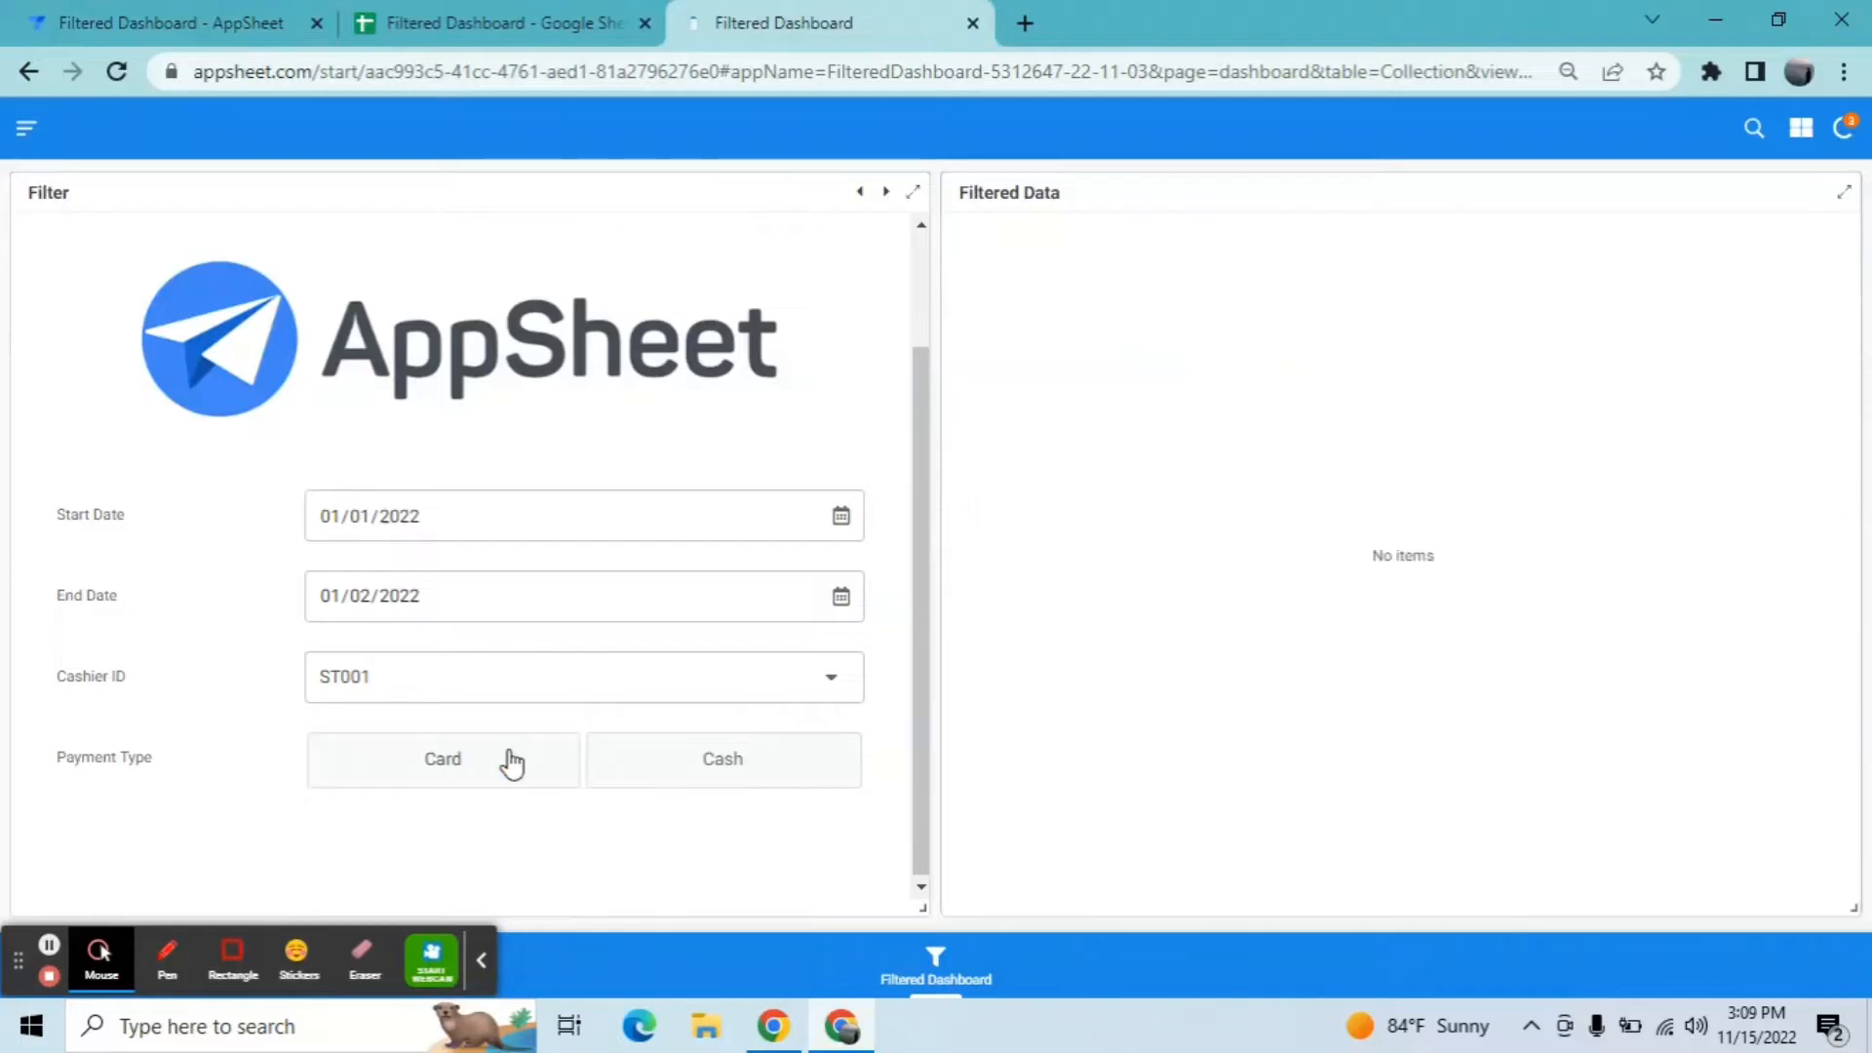
click(644, 792)
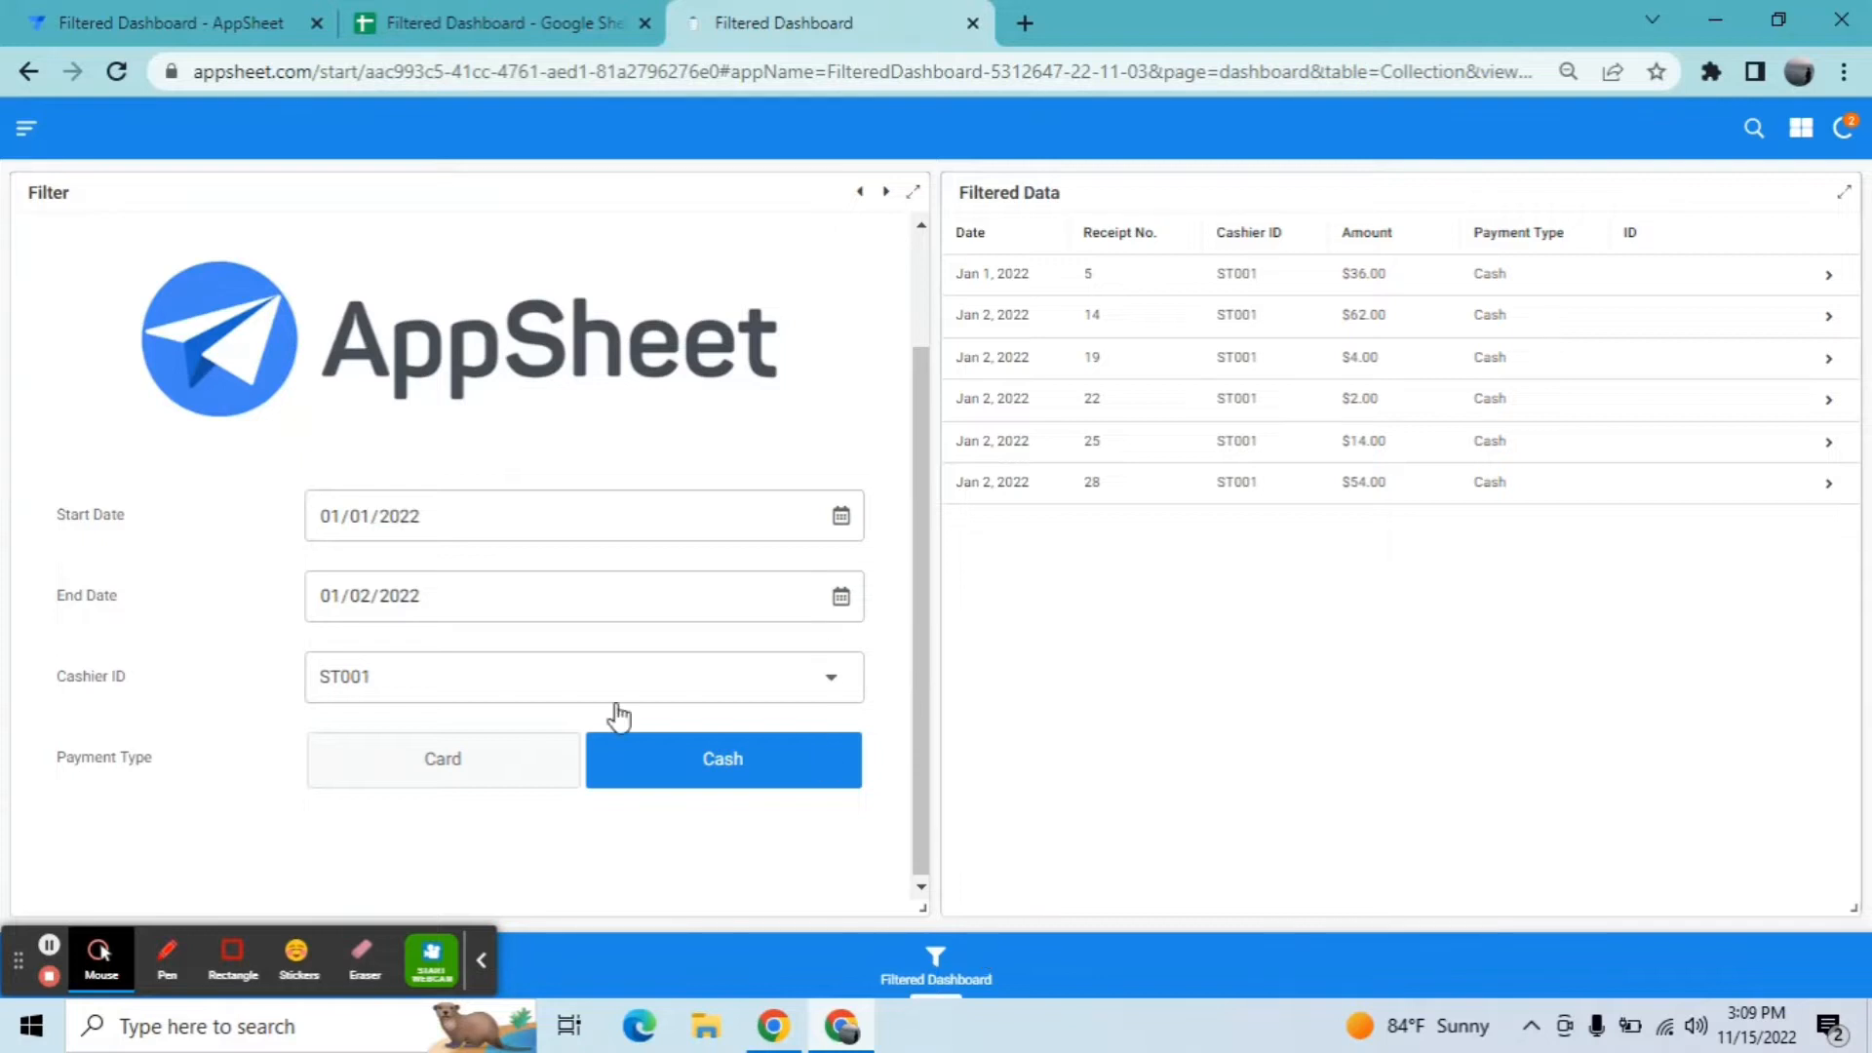
Step: Set the End Date filter to 01/03/2022 and the payment type to Card
click(841, 602)
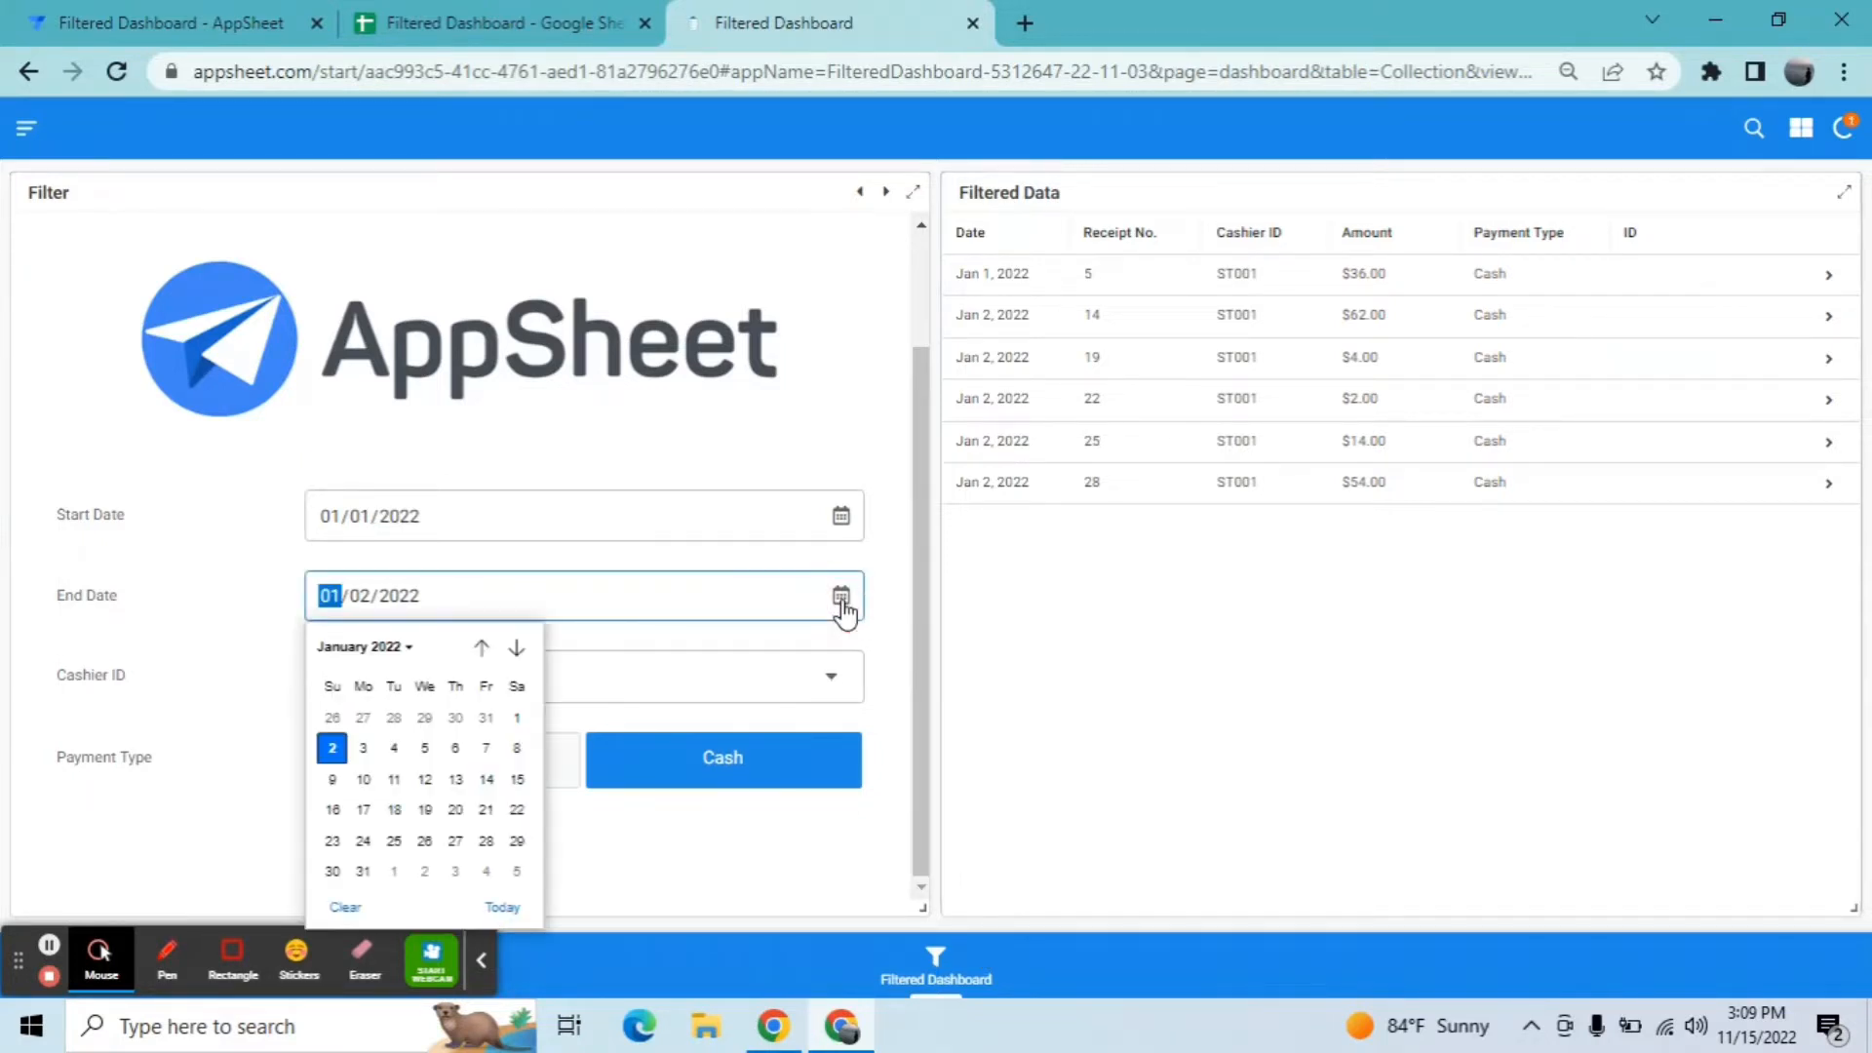
click(363, 747)
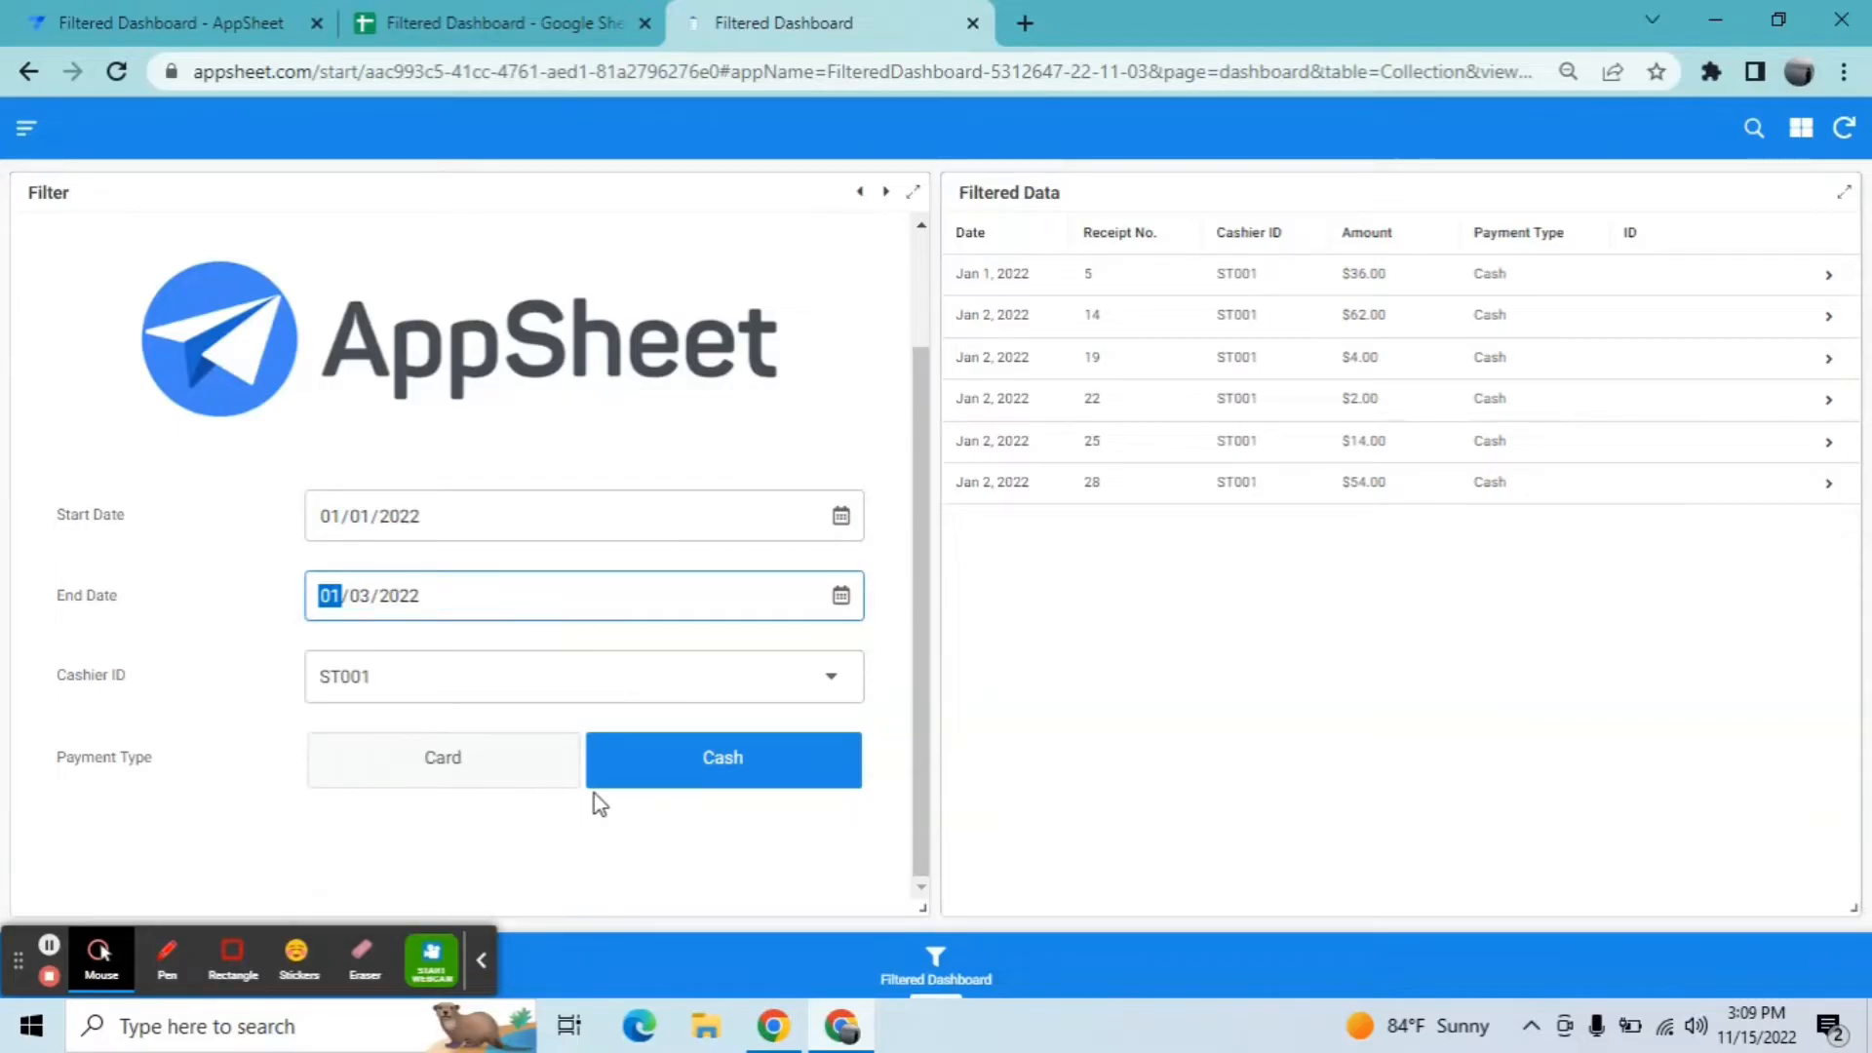
click(481, 753)
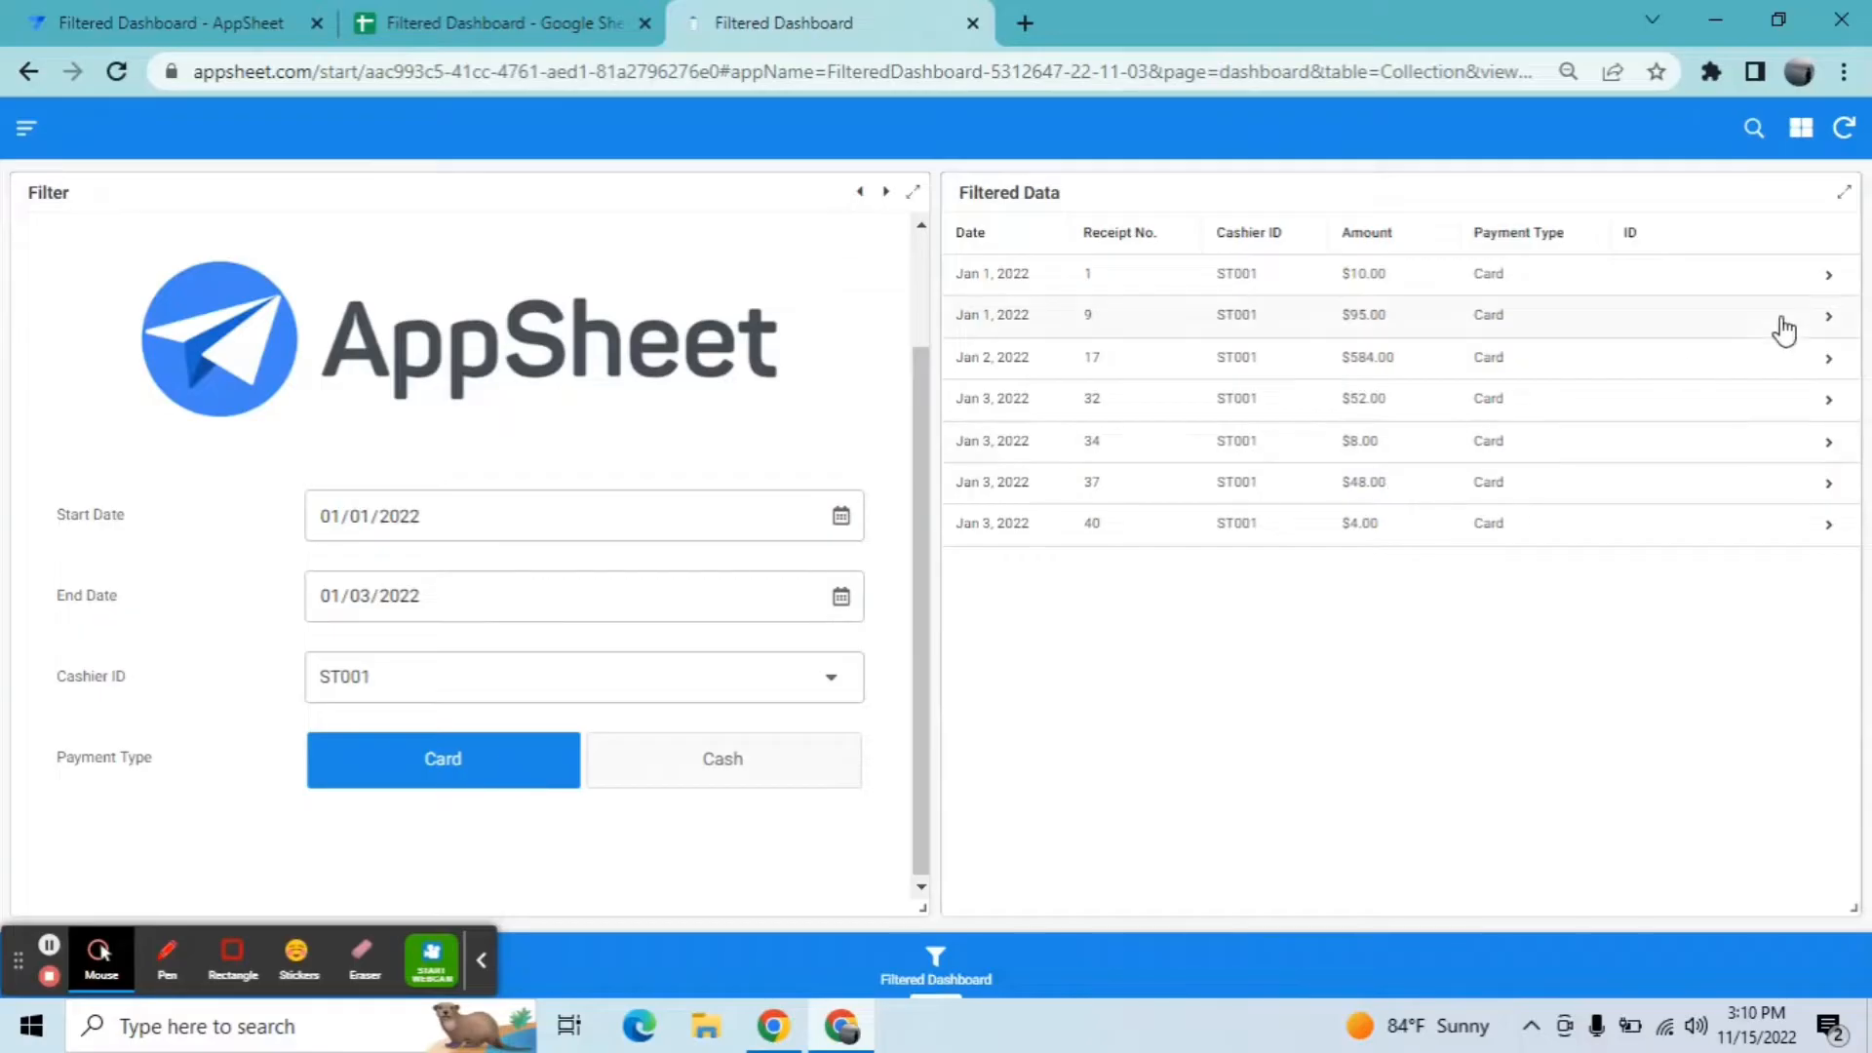
Step: View the Filtered Data table in full size and return to the dashboard
click(1843, 198)
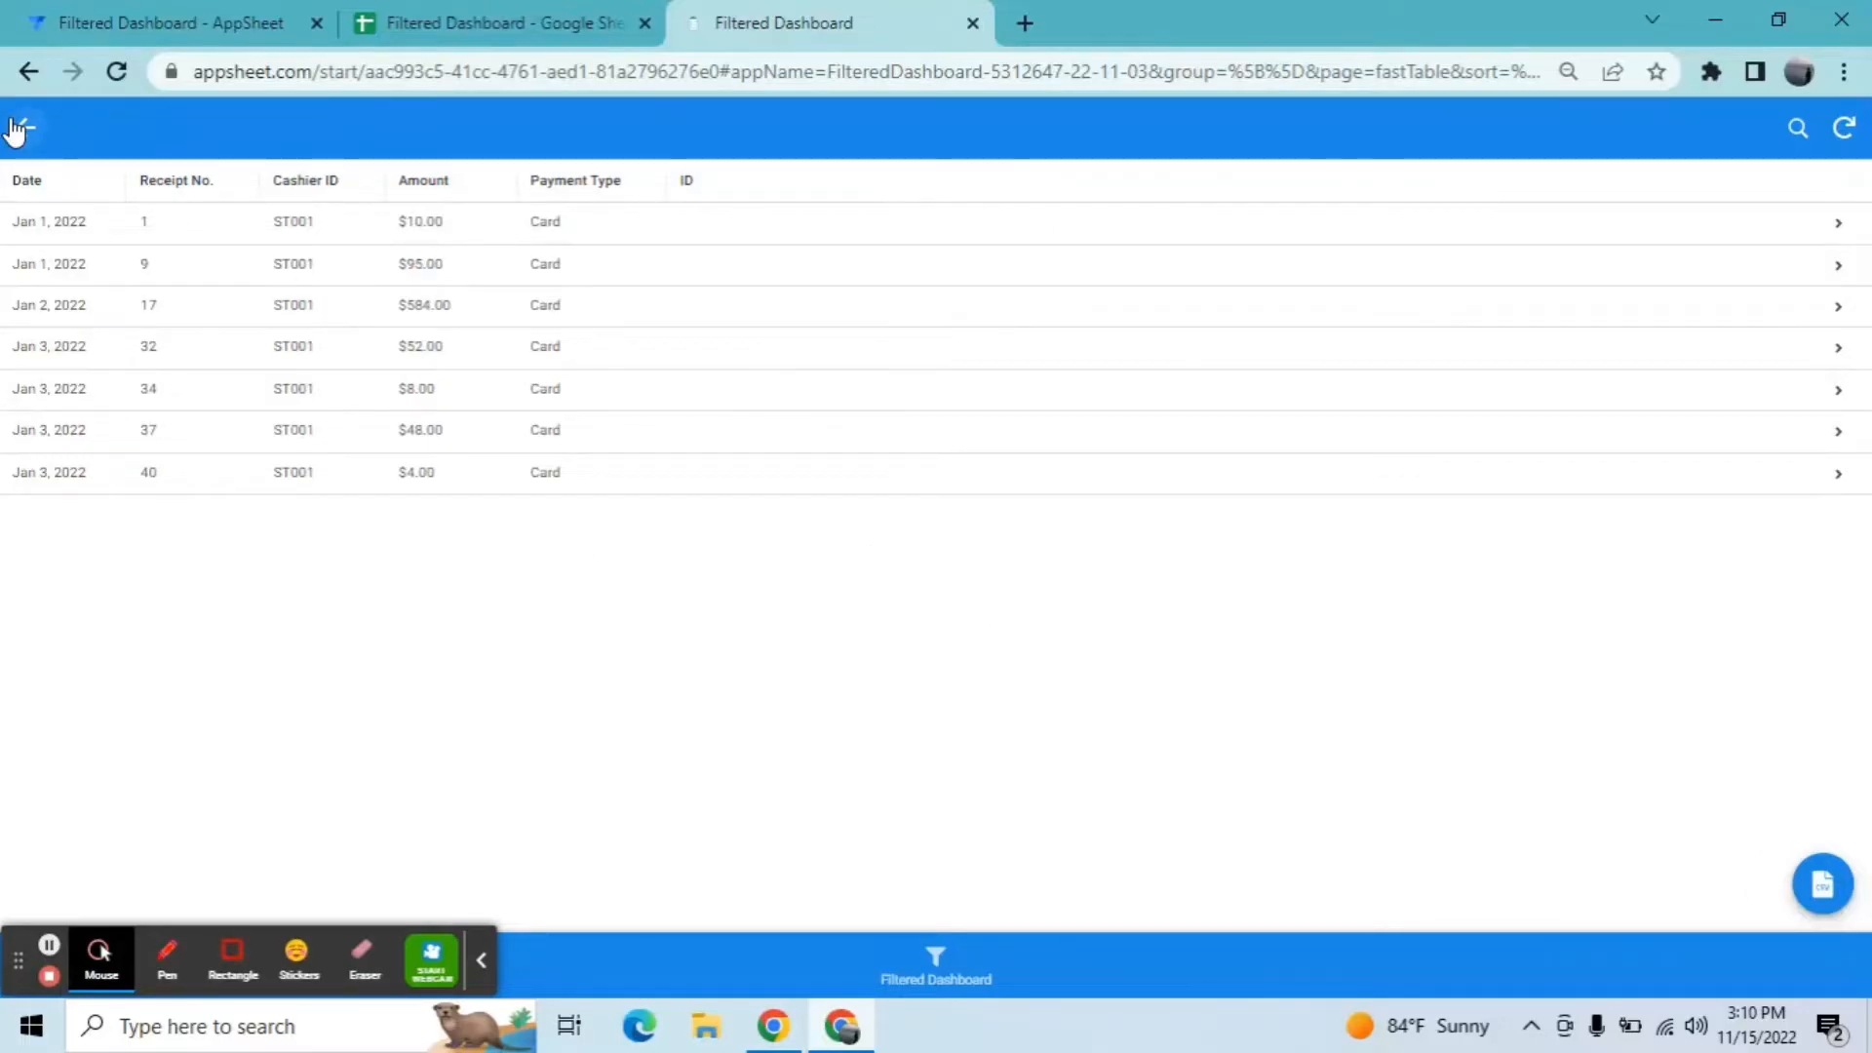
click(18, 129)
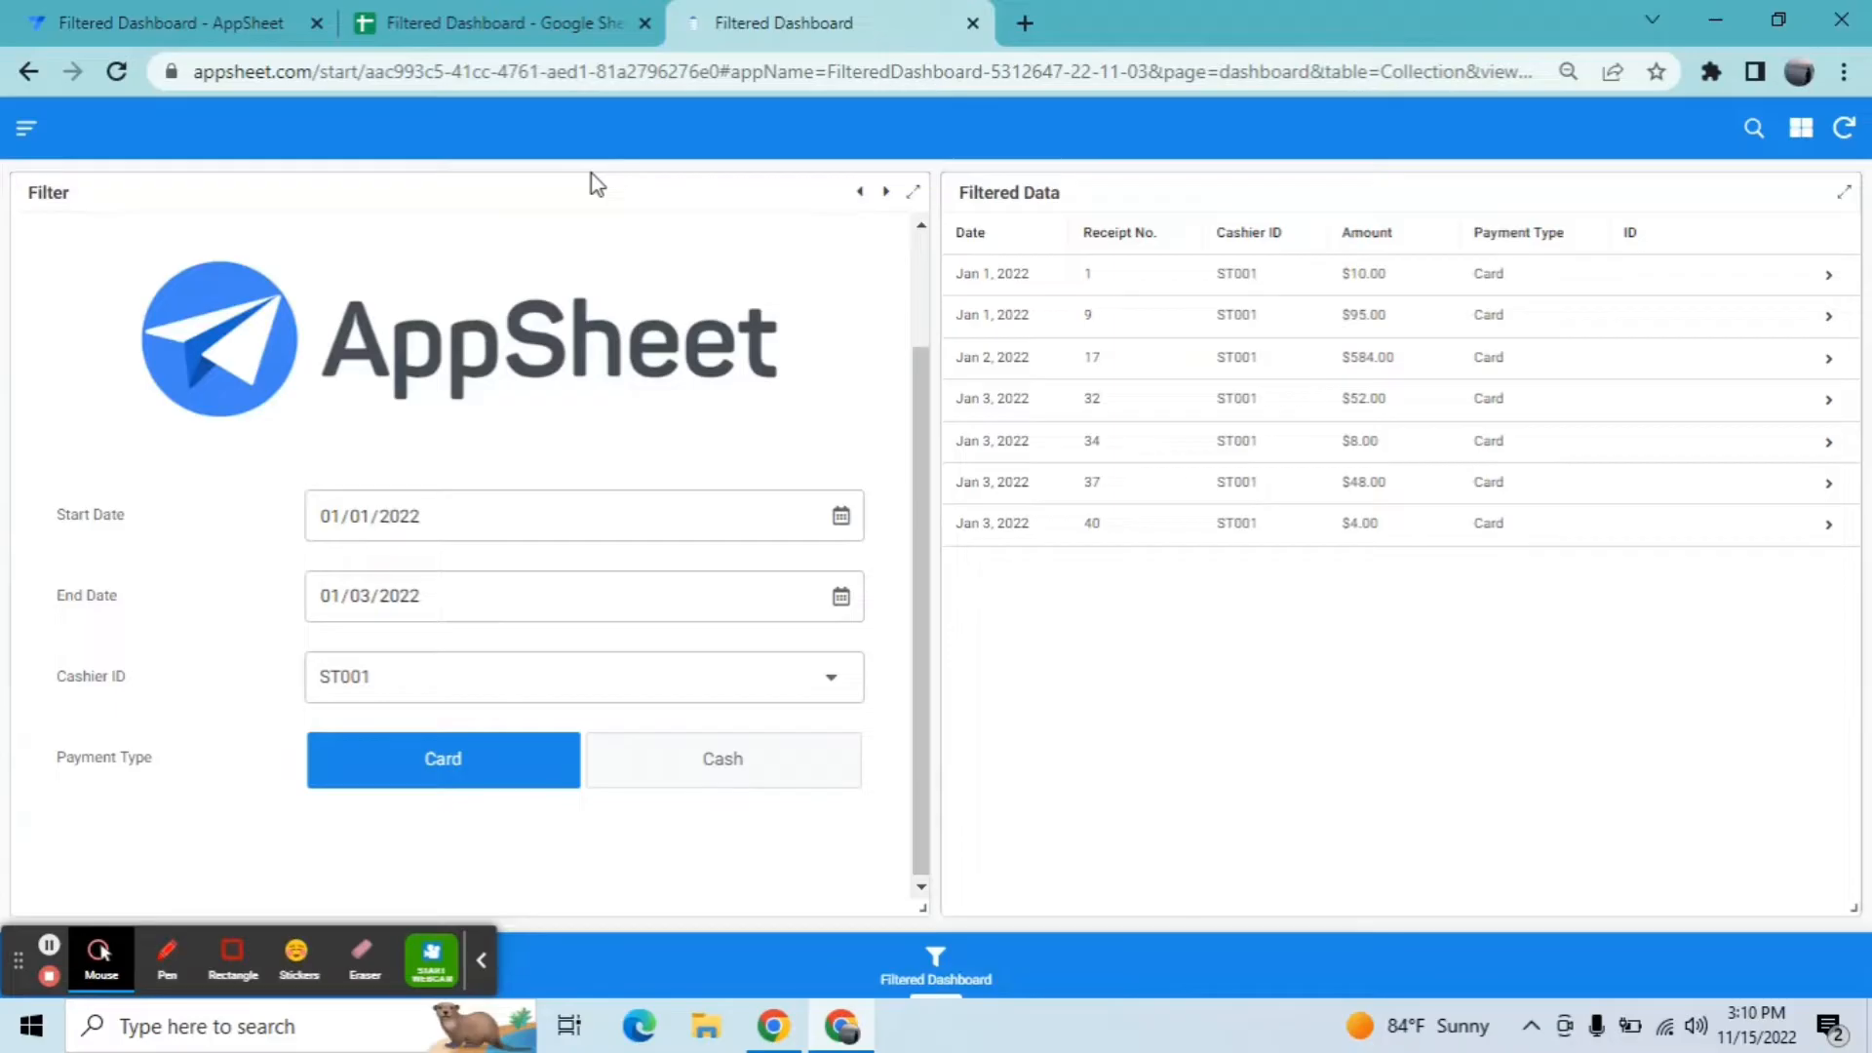
Step: Switch to the Filtered Dashboard spreadsheet in Google Sheets and examine the Collection and Filter sheets
click(468, 19)
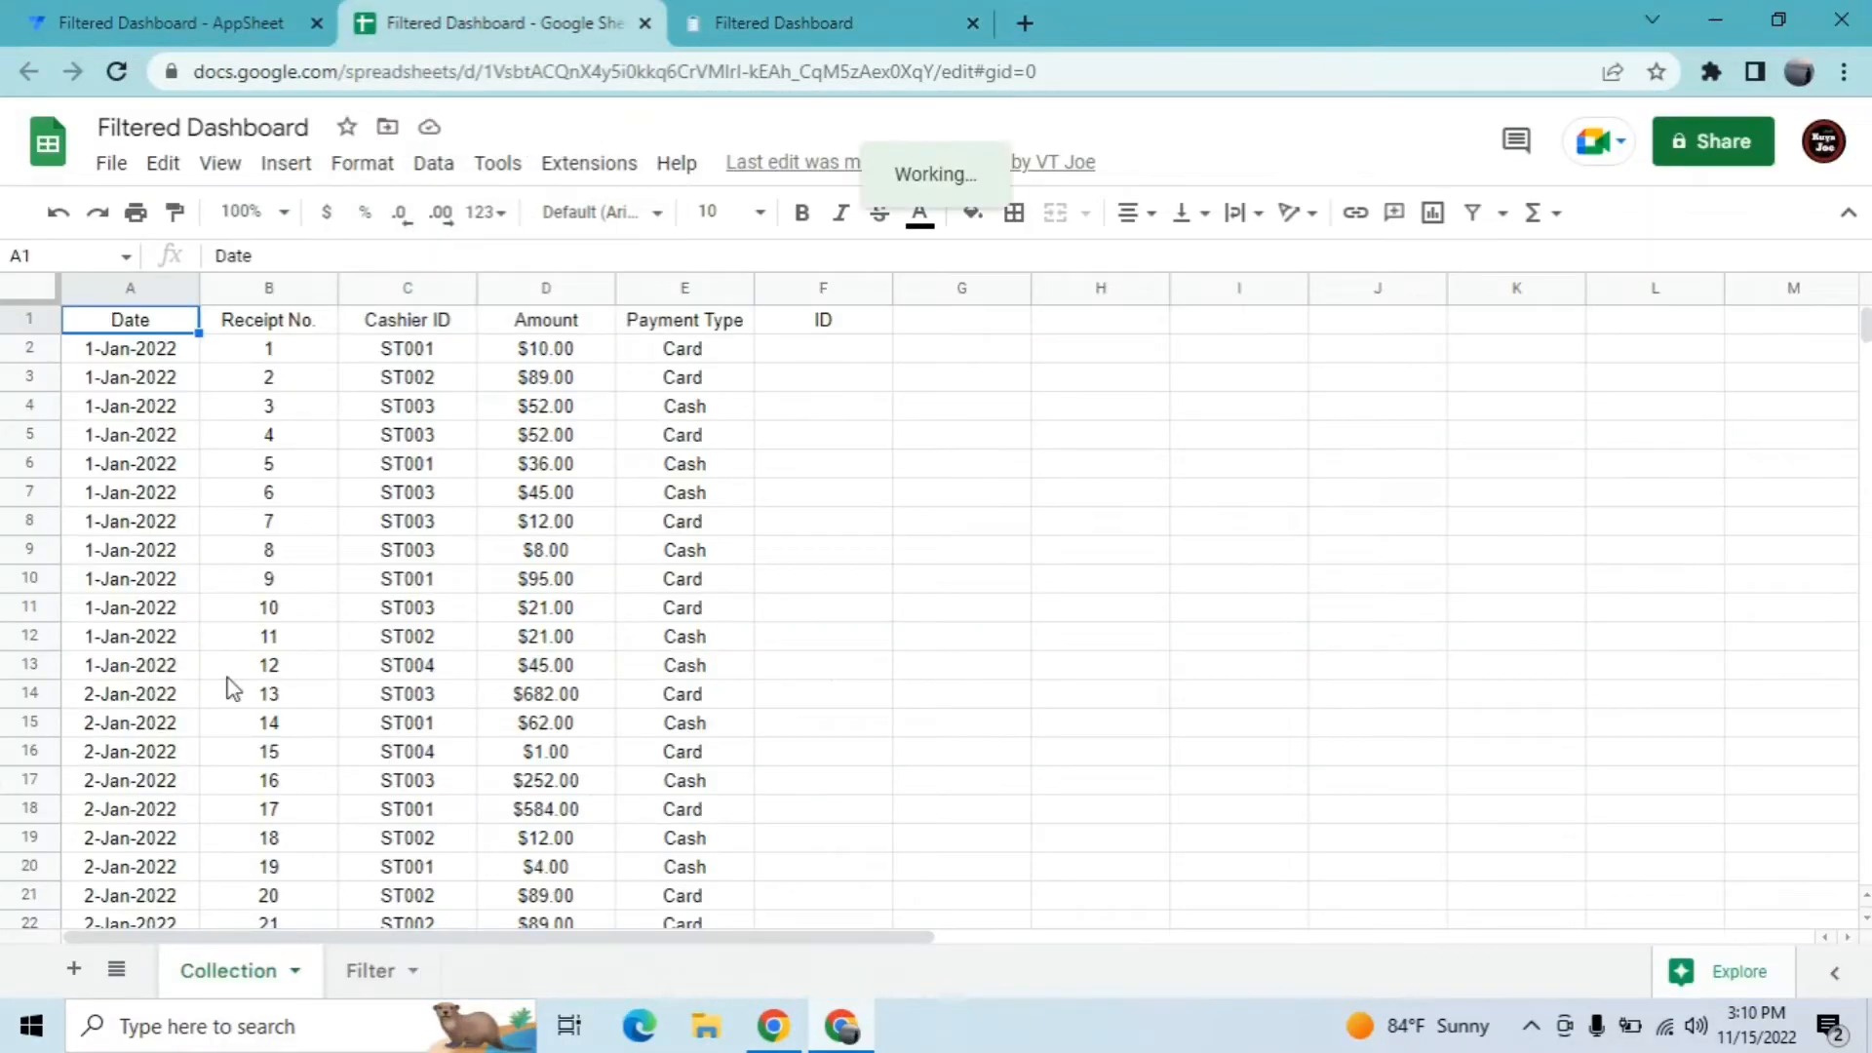
click(146, 451)
mouse_move(368, 989)
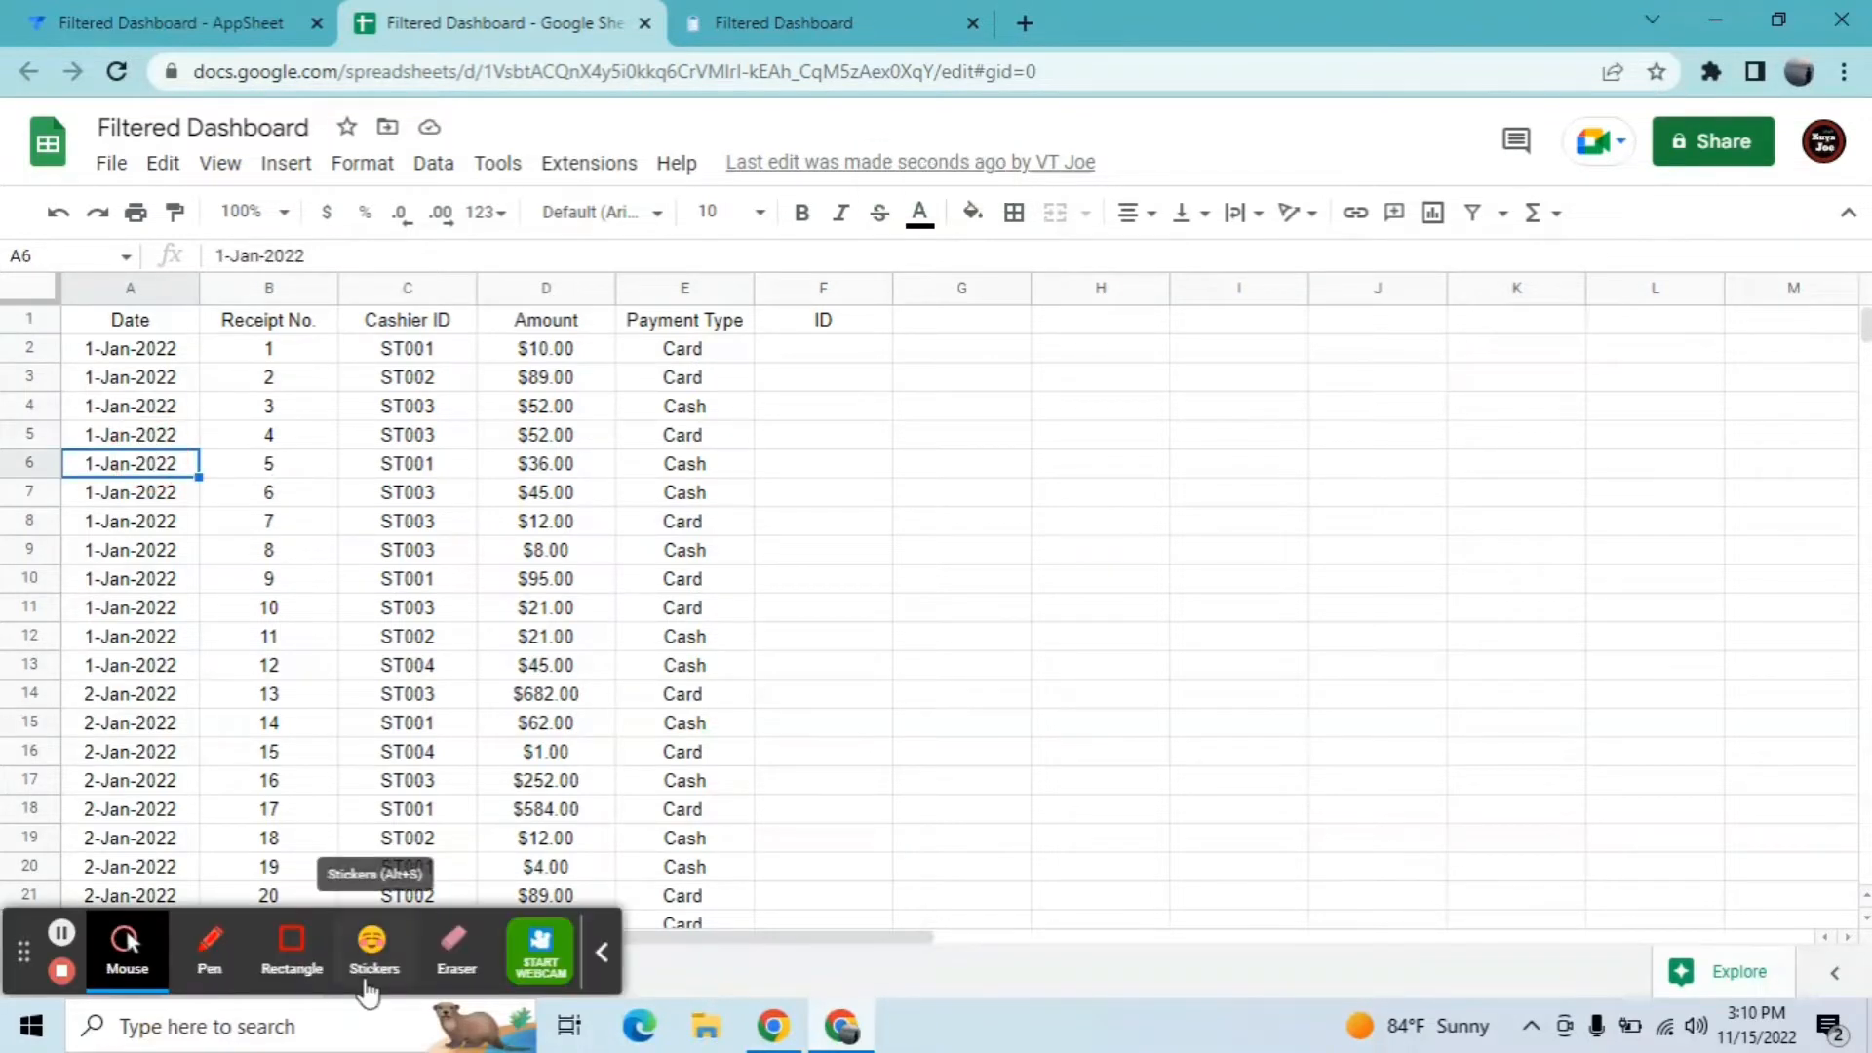
click(548, 585)
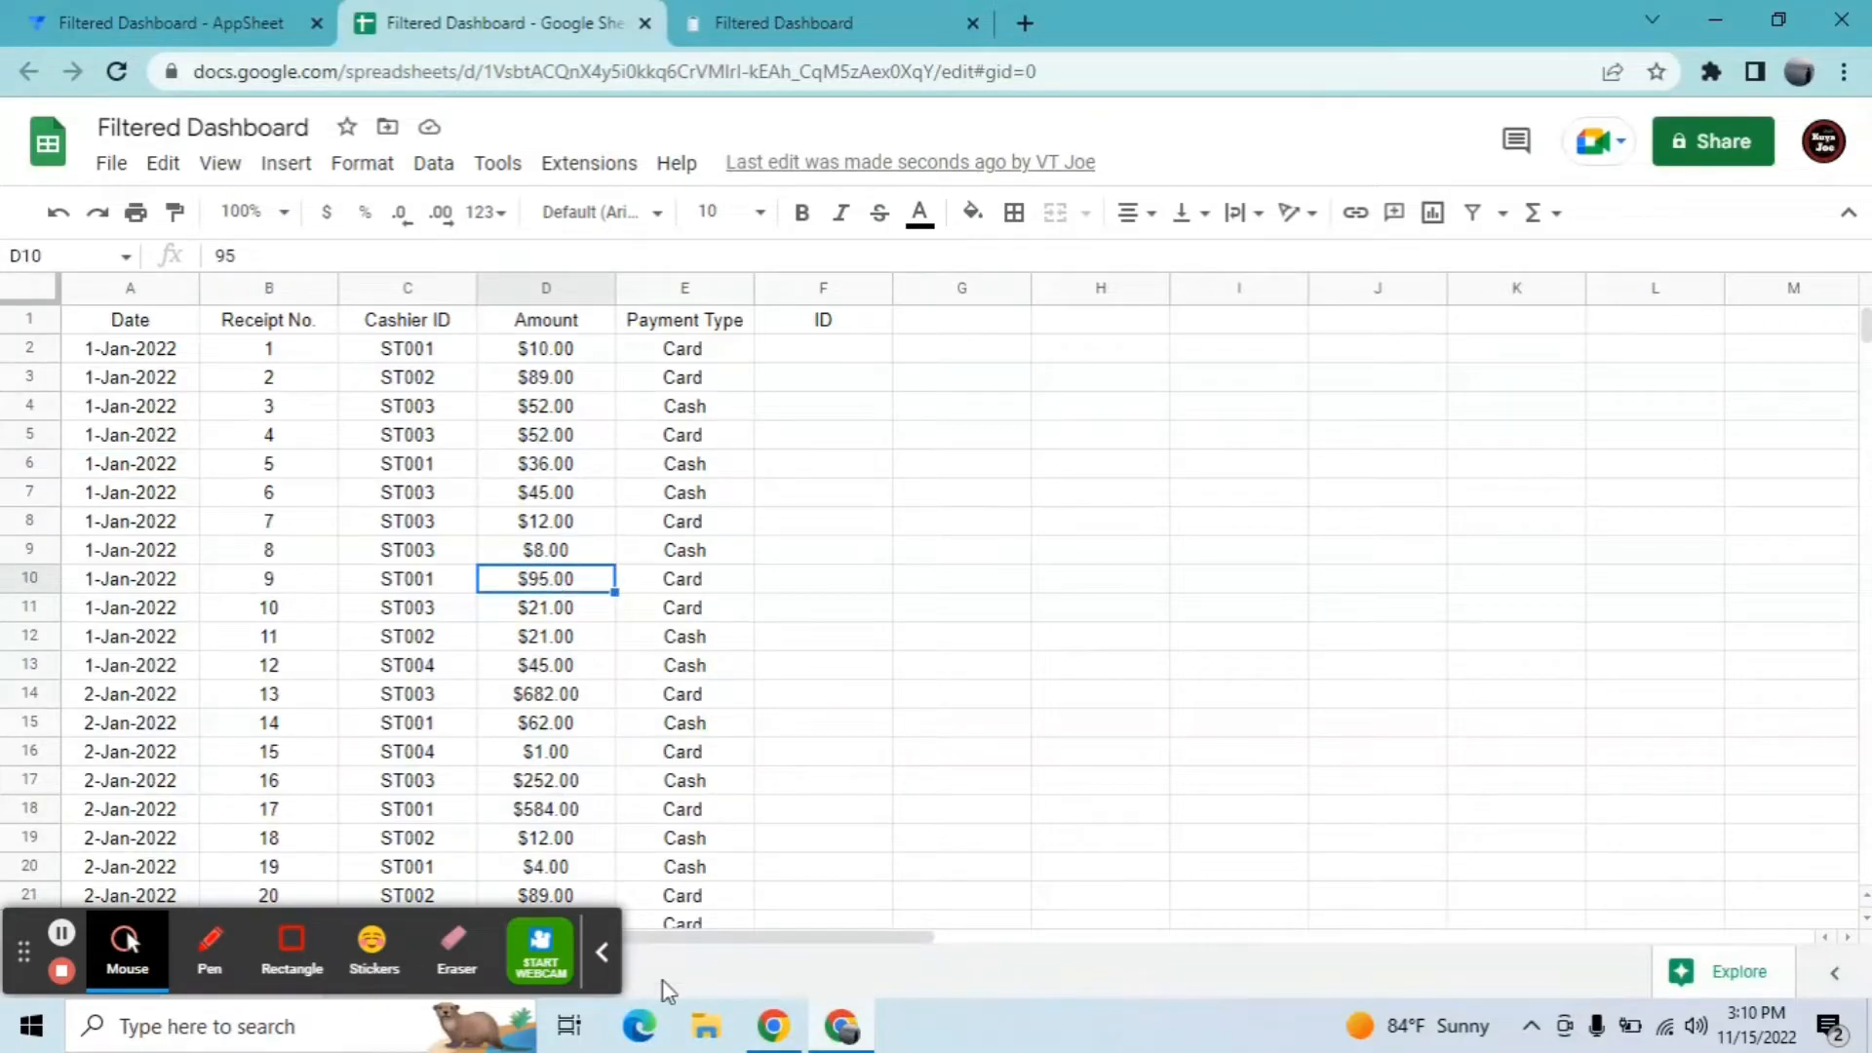
click(614, 952)
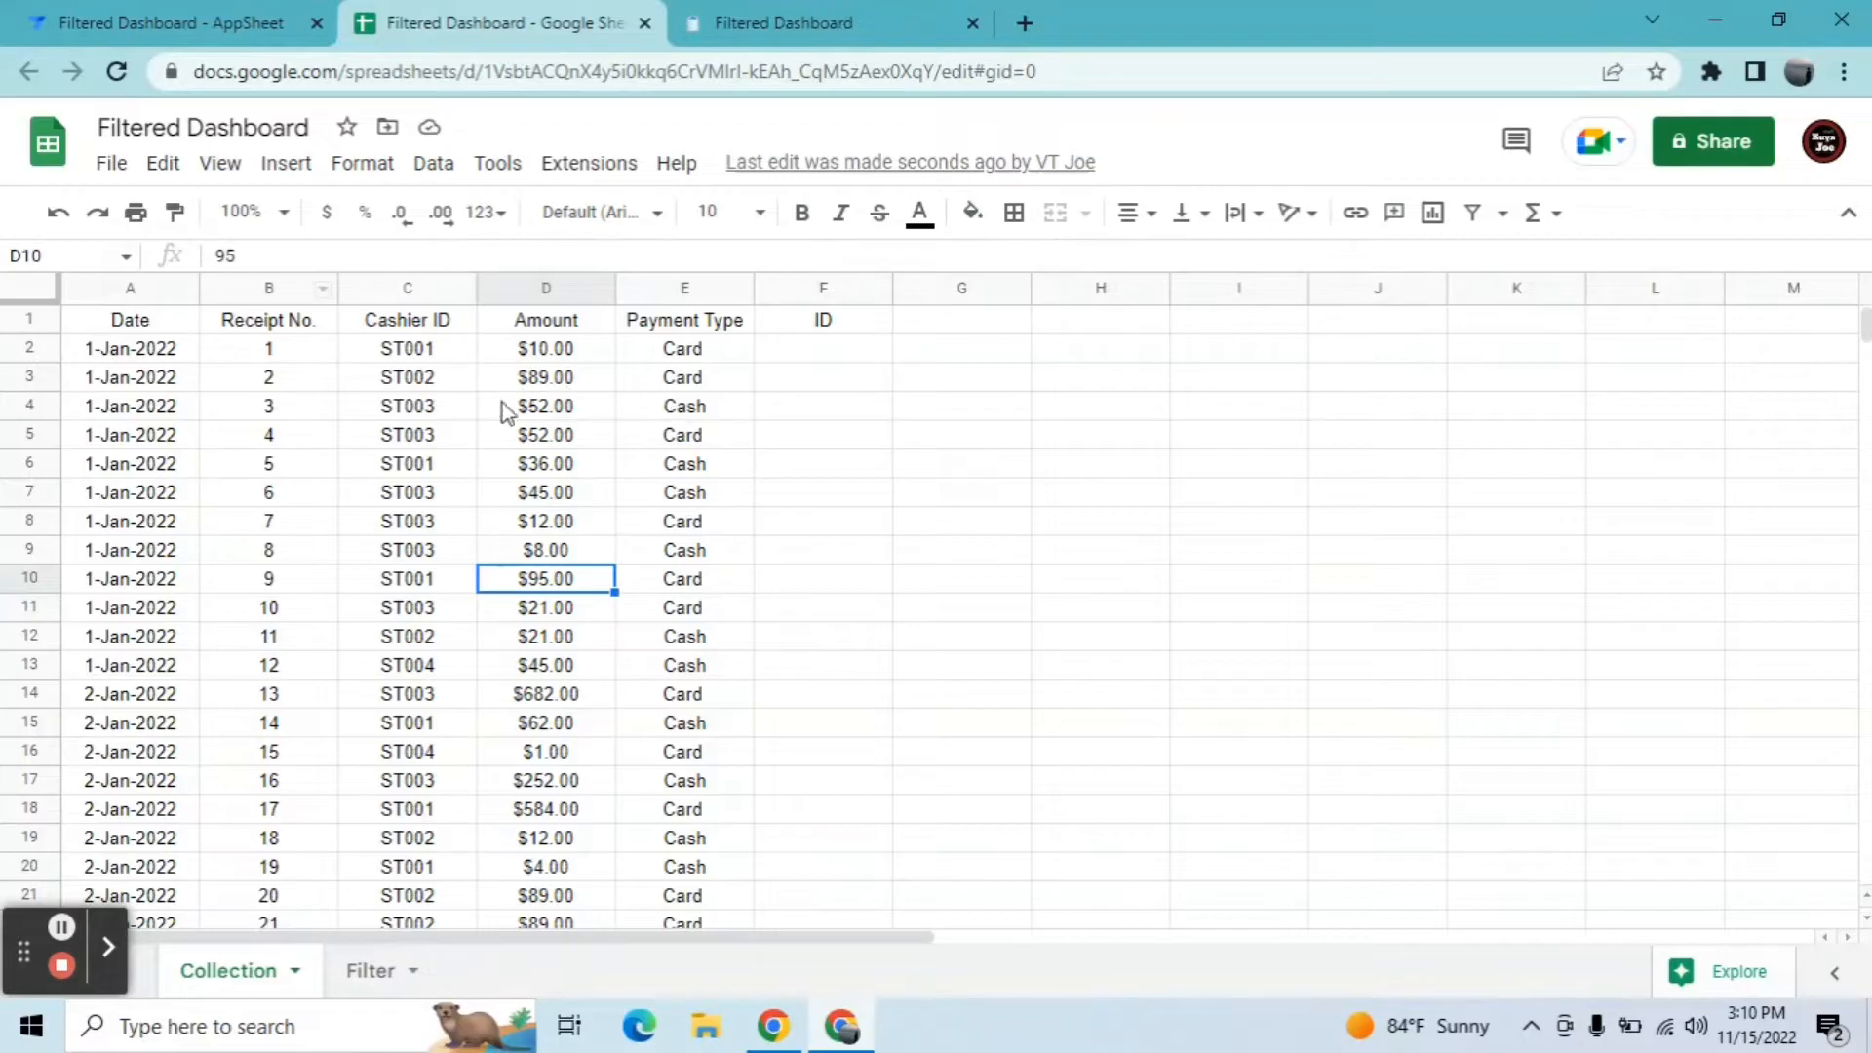
click(535, 383)
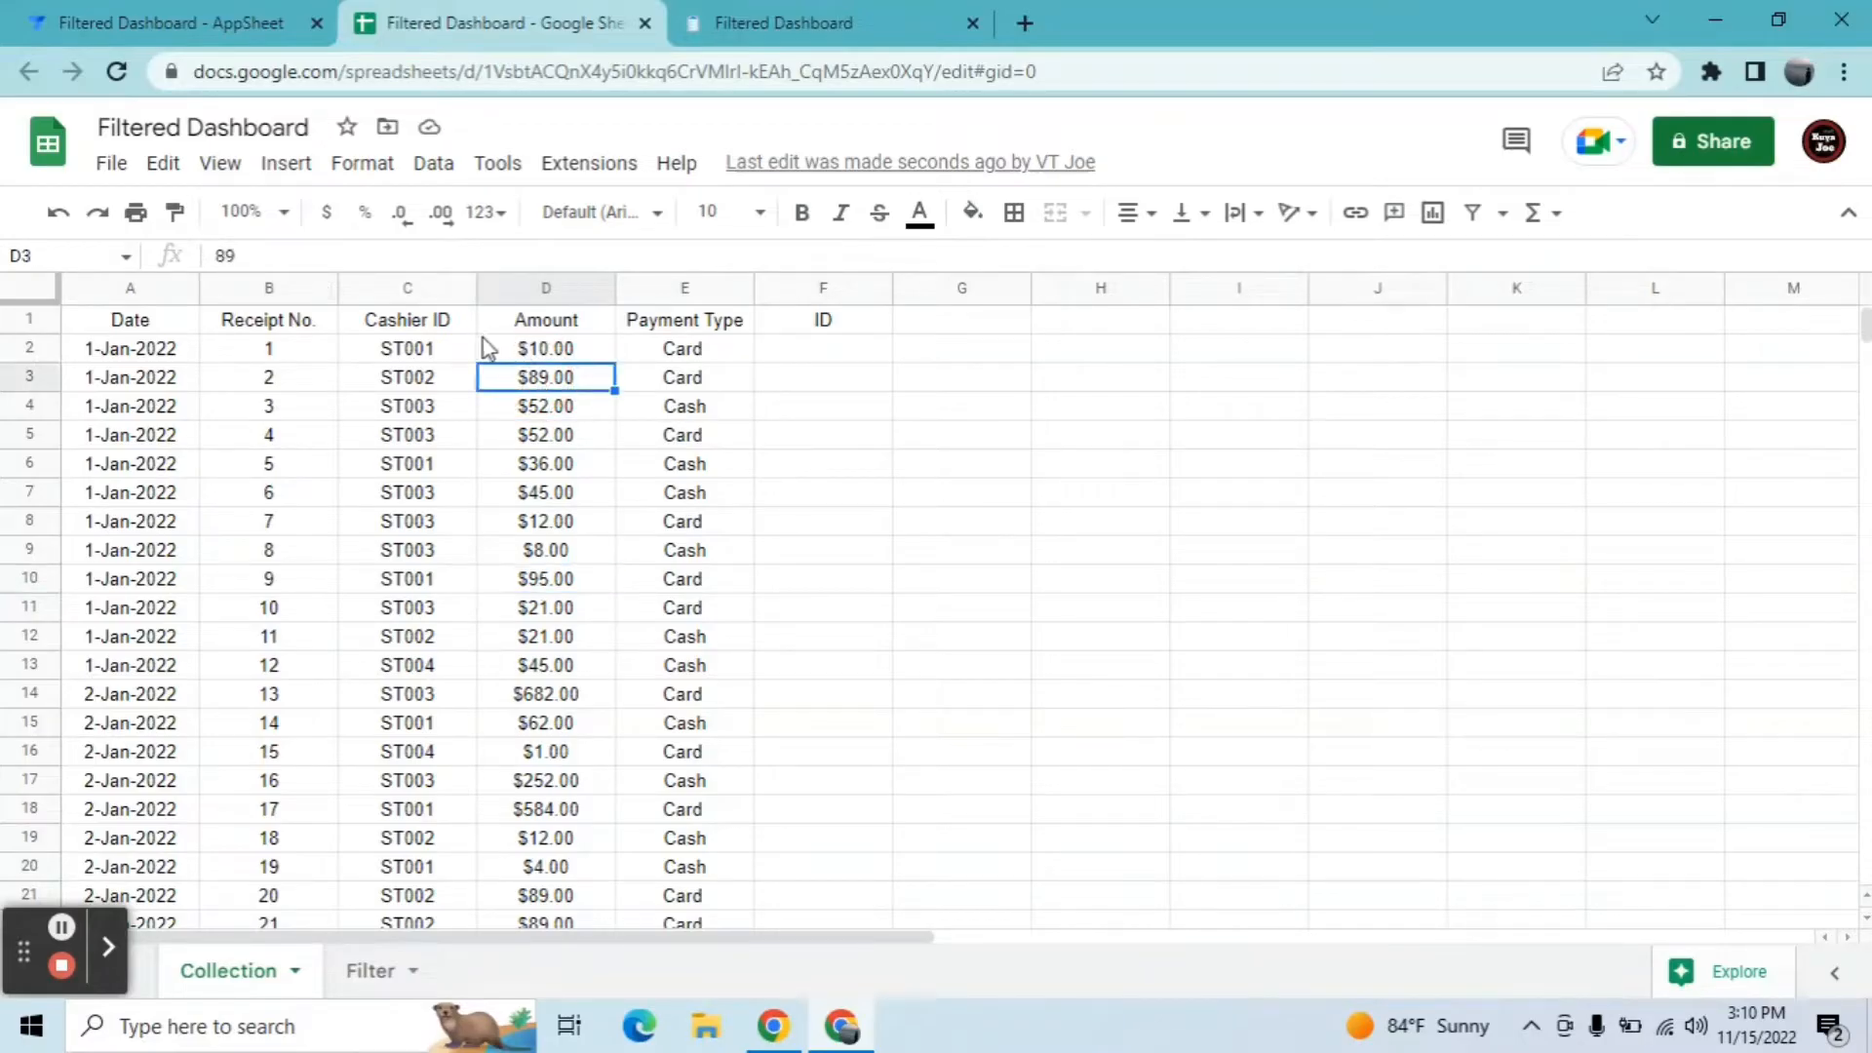
click(370, 971)
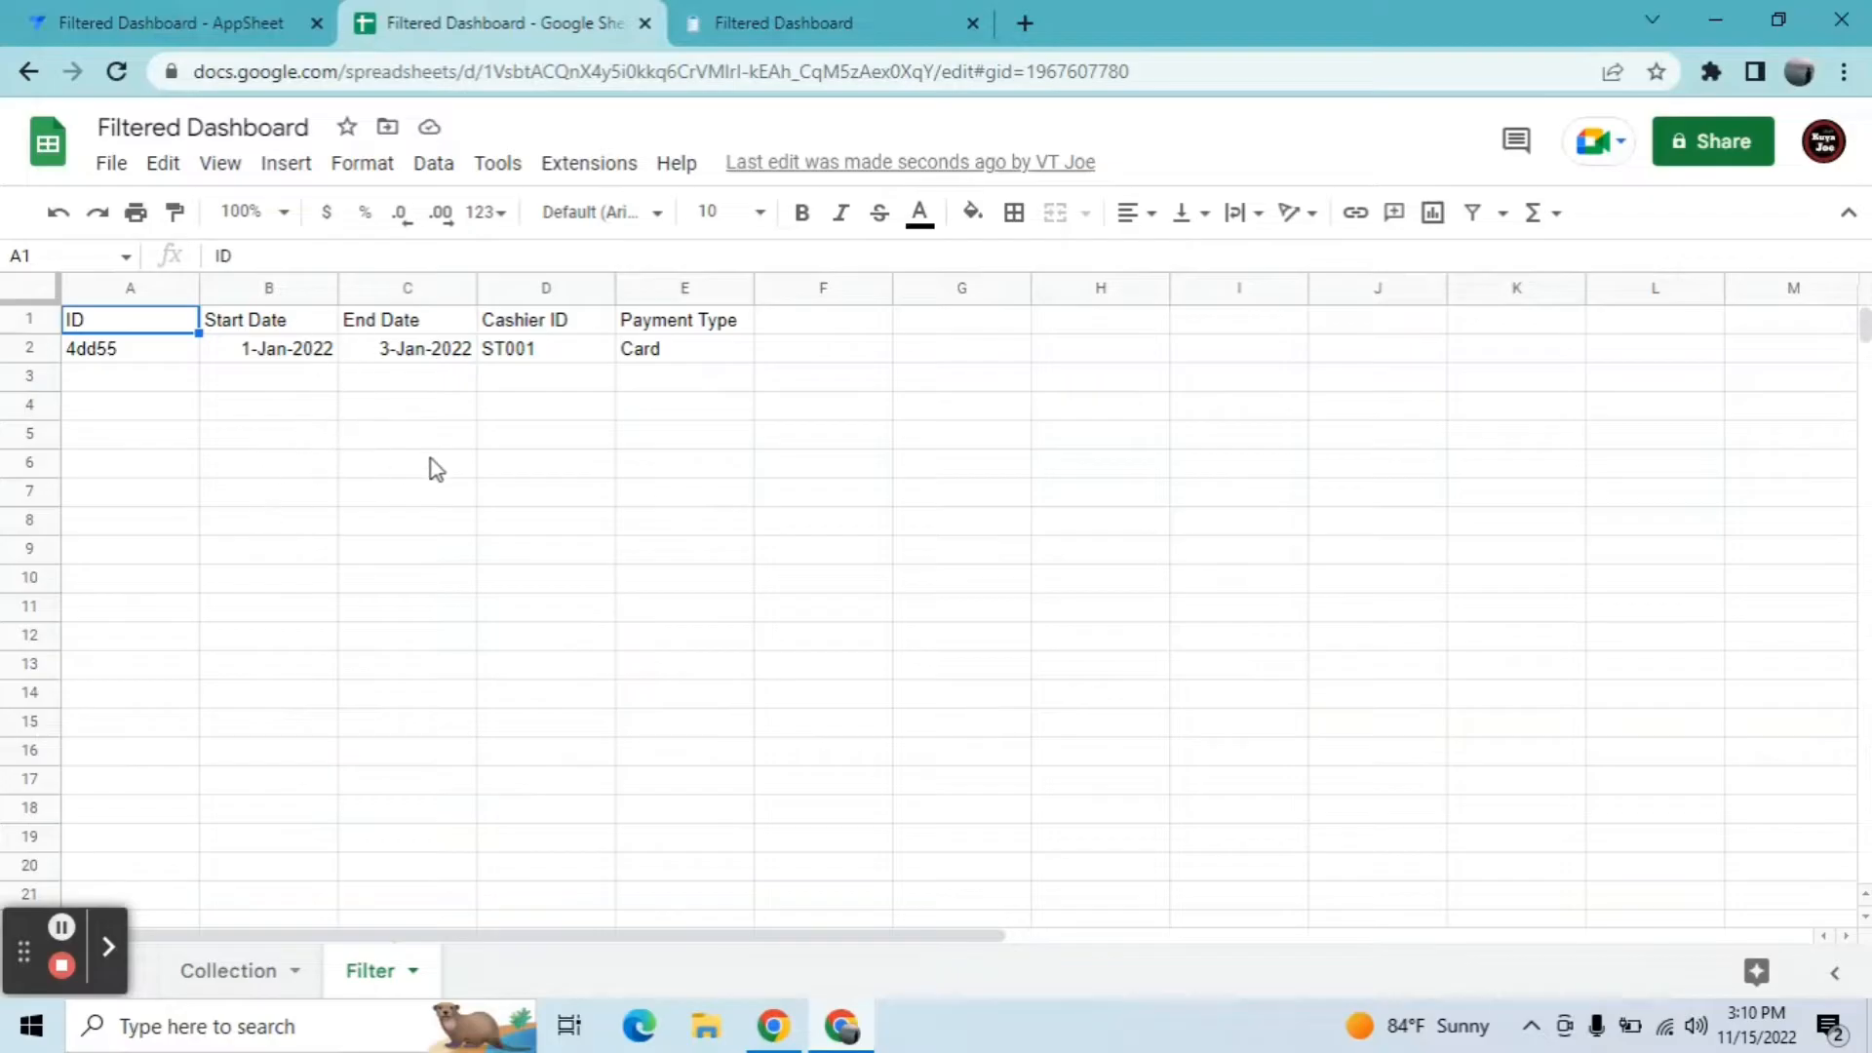
click(395, 437)
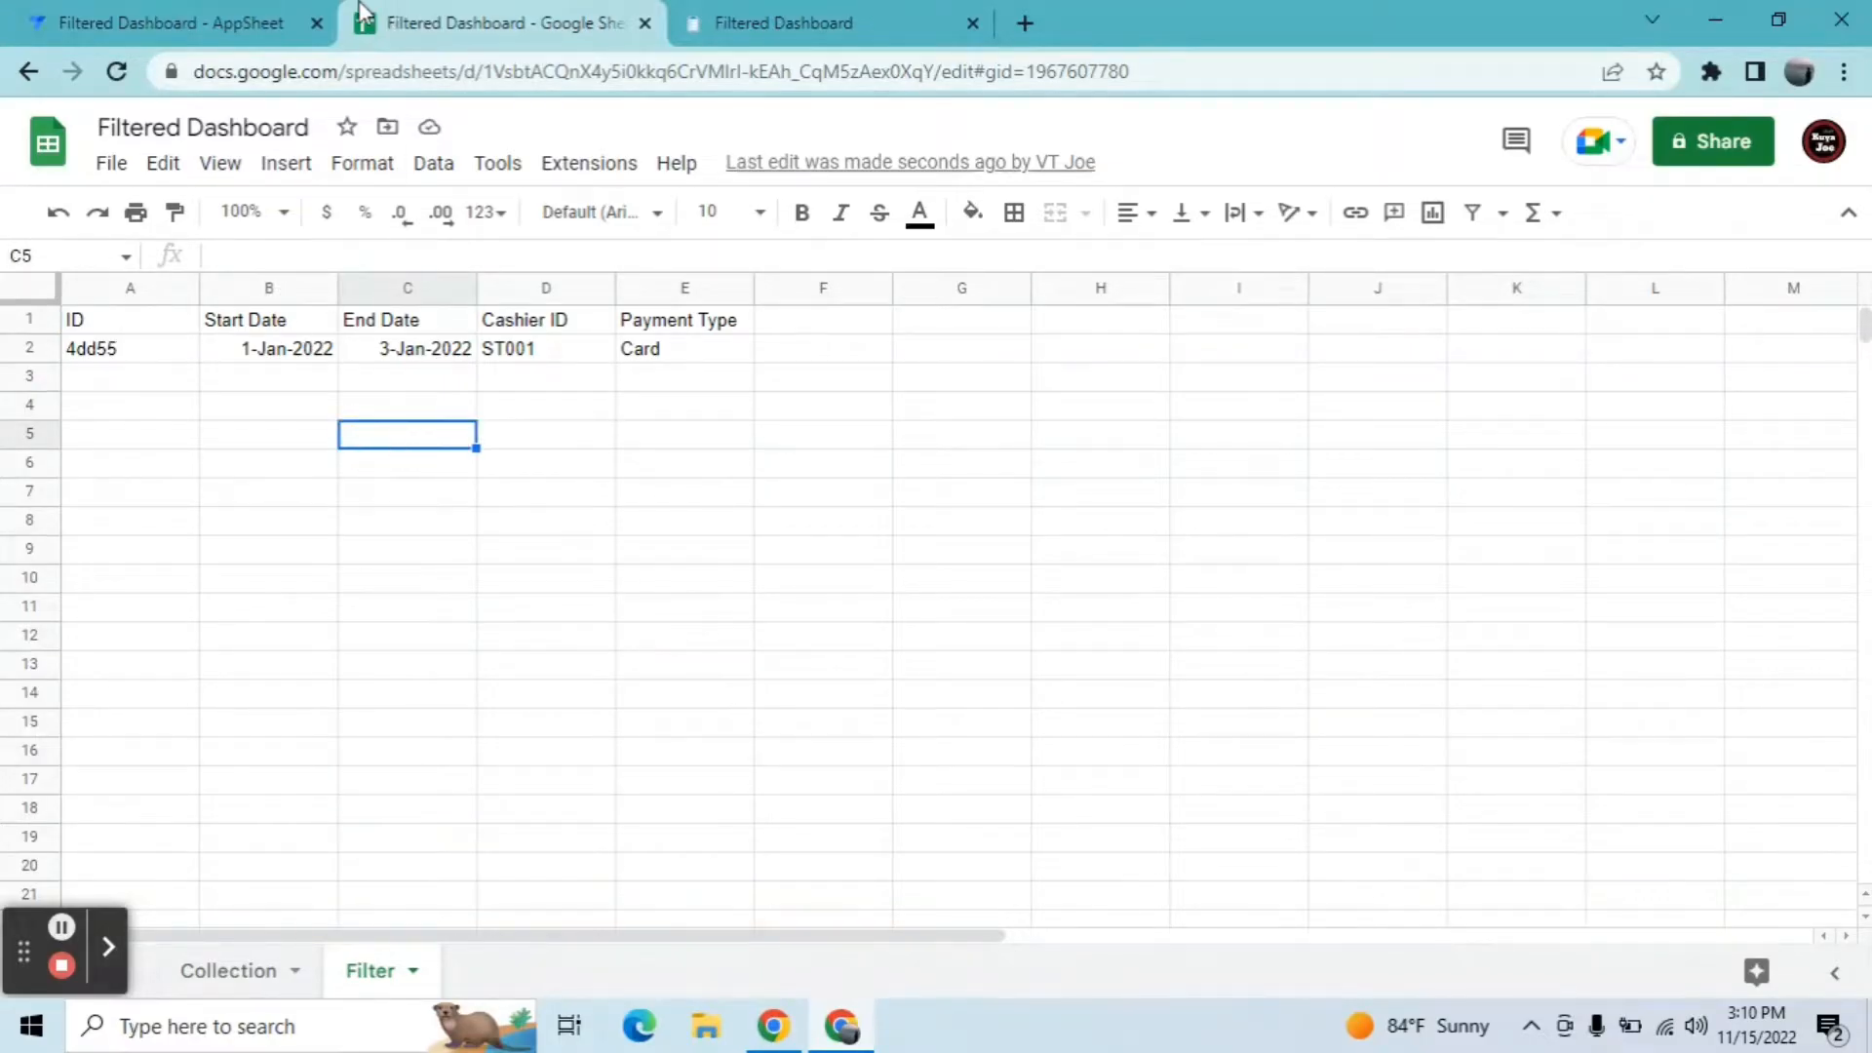
Step: Switch back to the running dashboard app and expand the Filtered Data table to full size
click(213, 12)
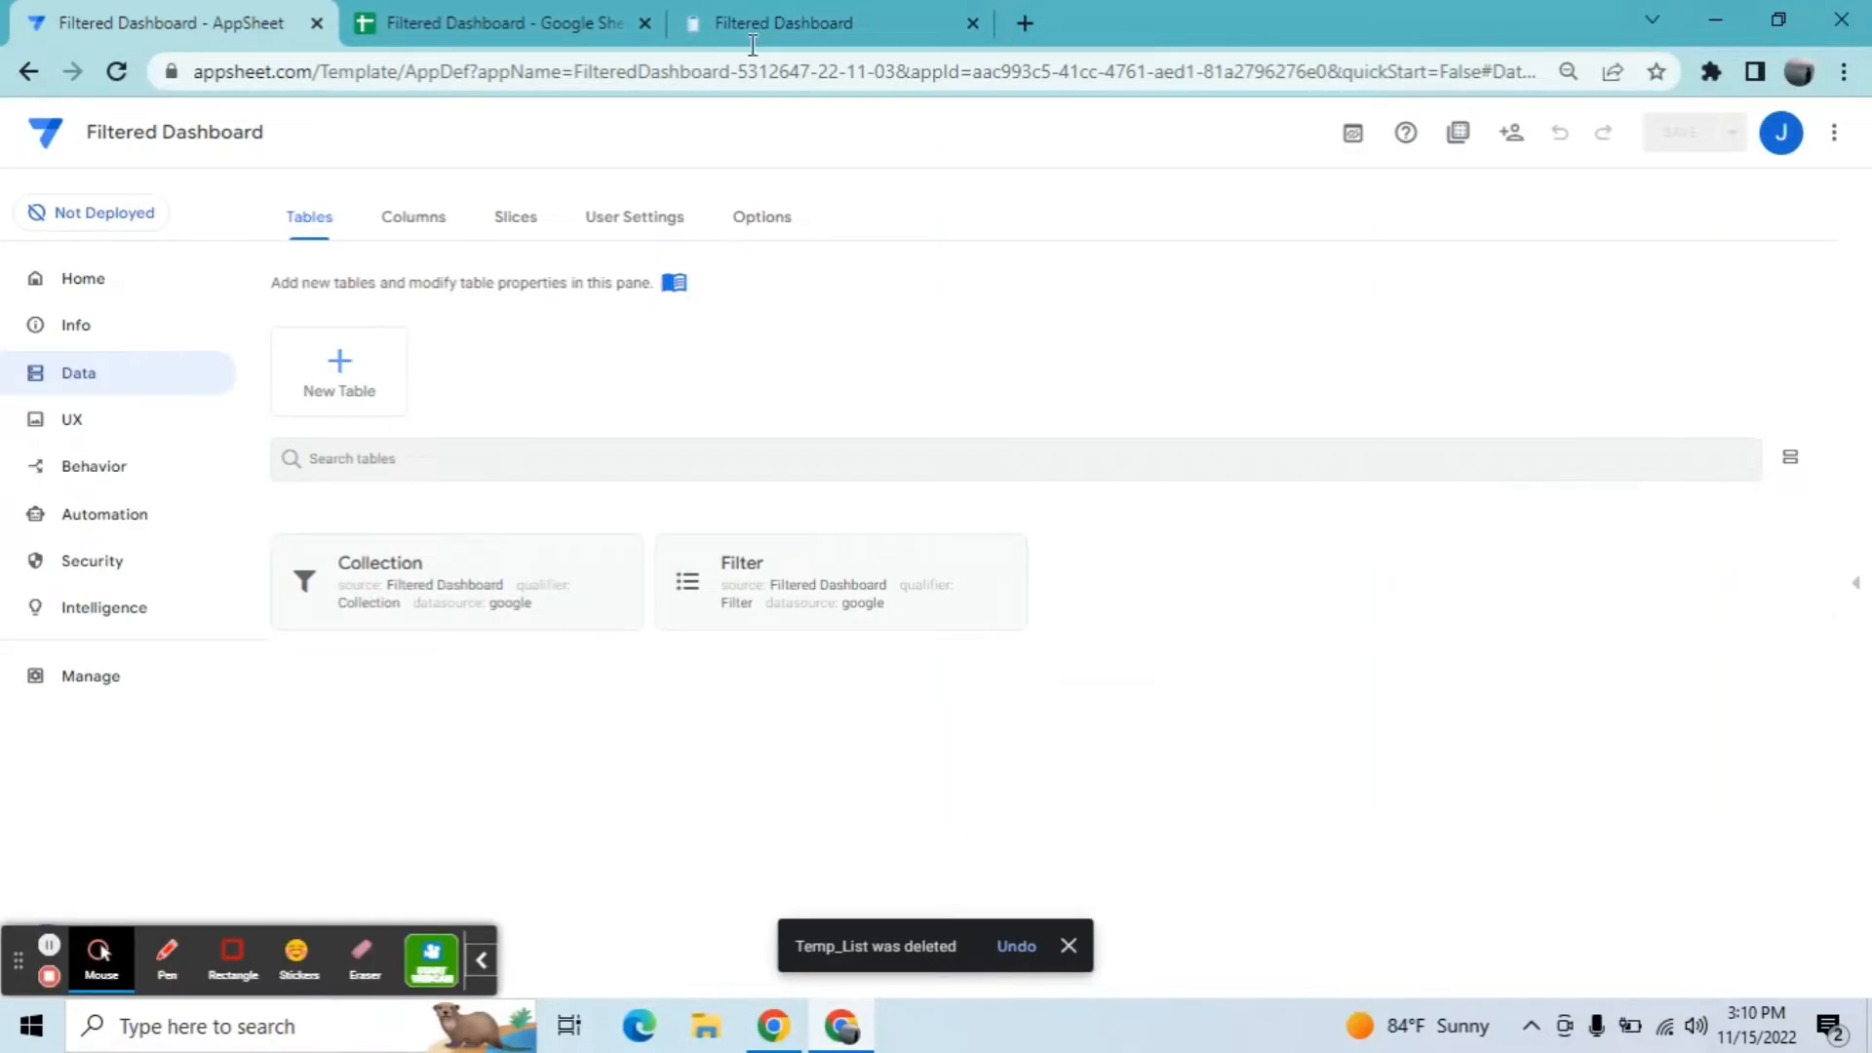
click(840, 13)
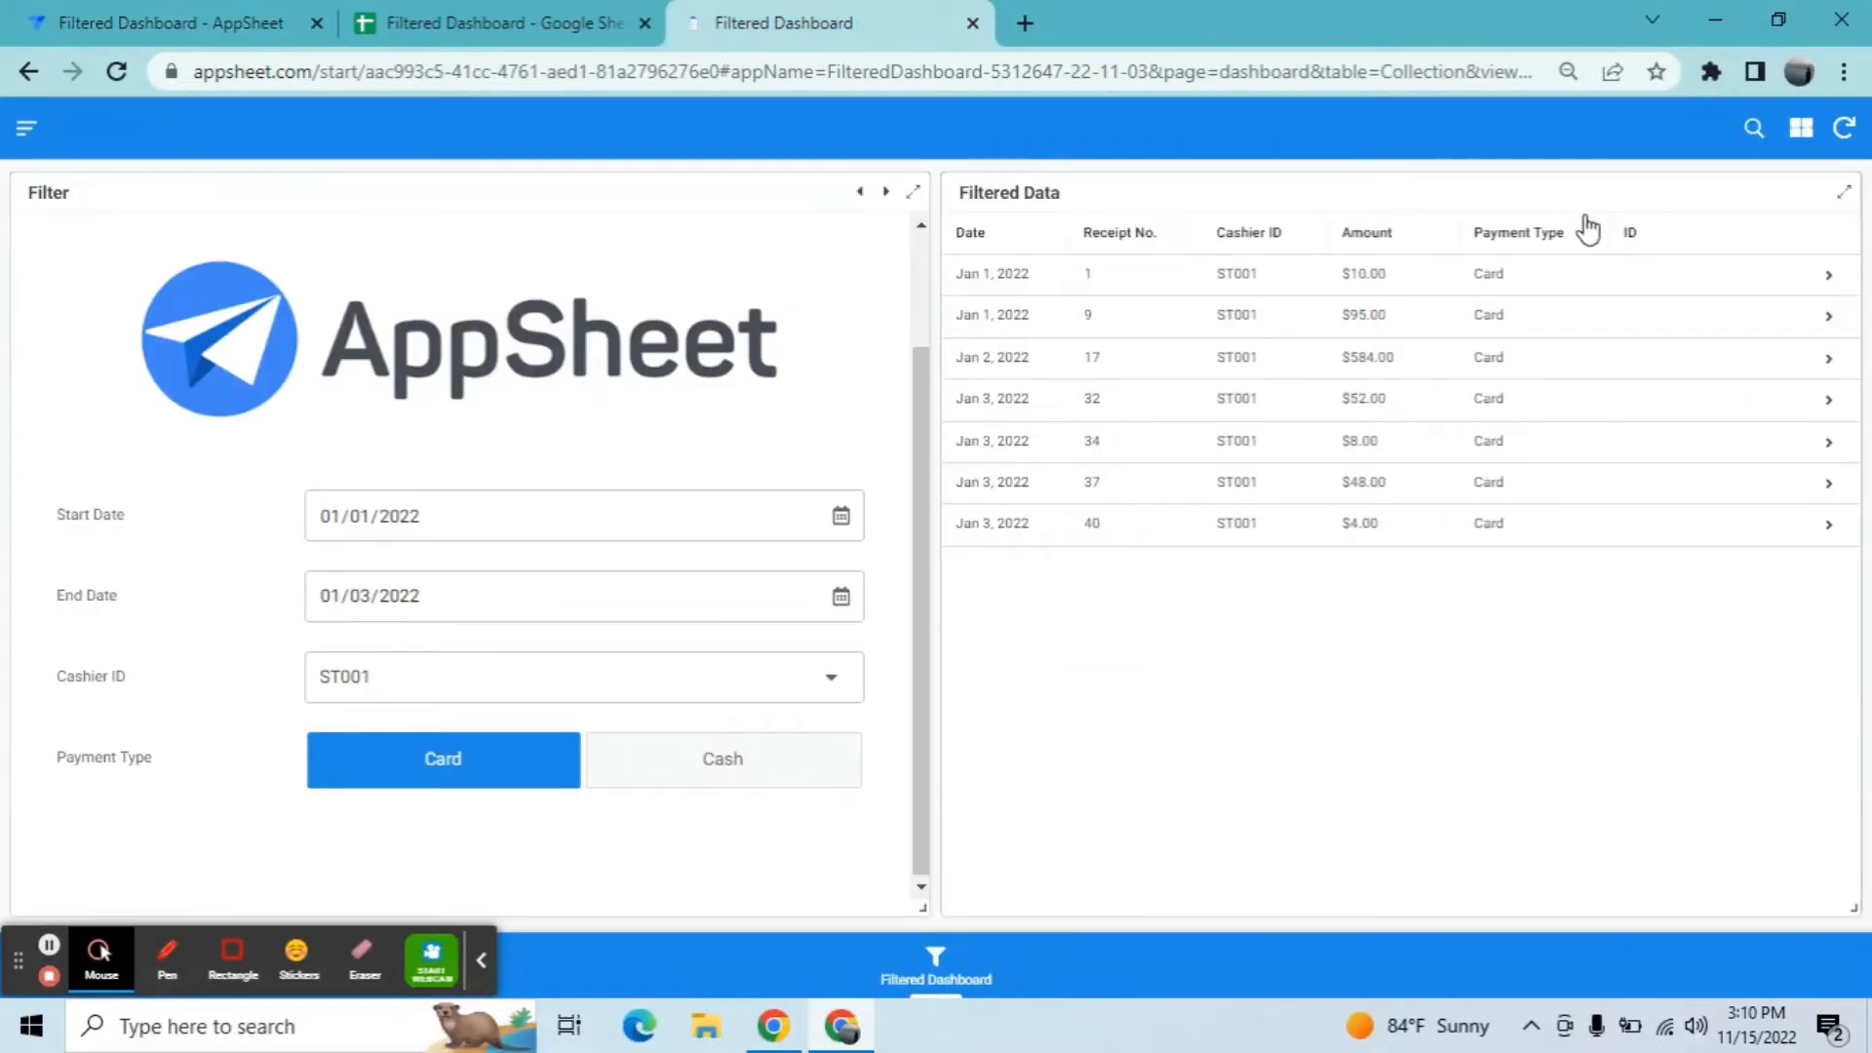
click(1845, 194)
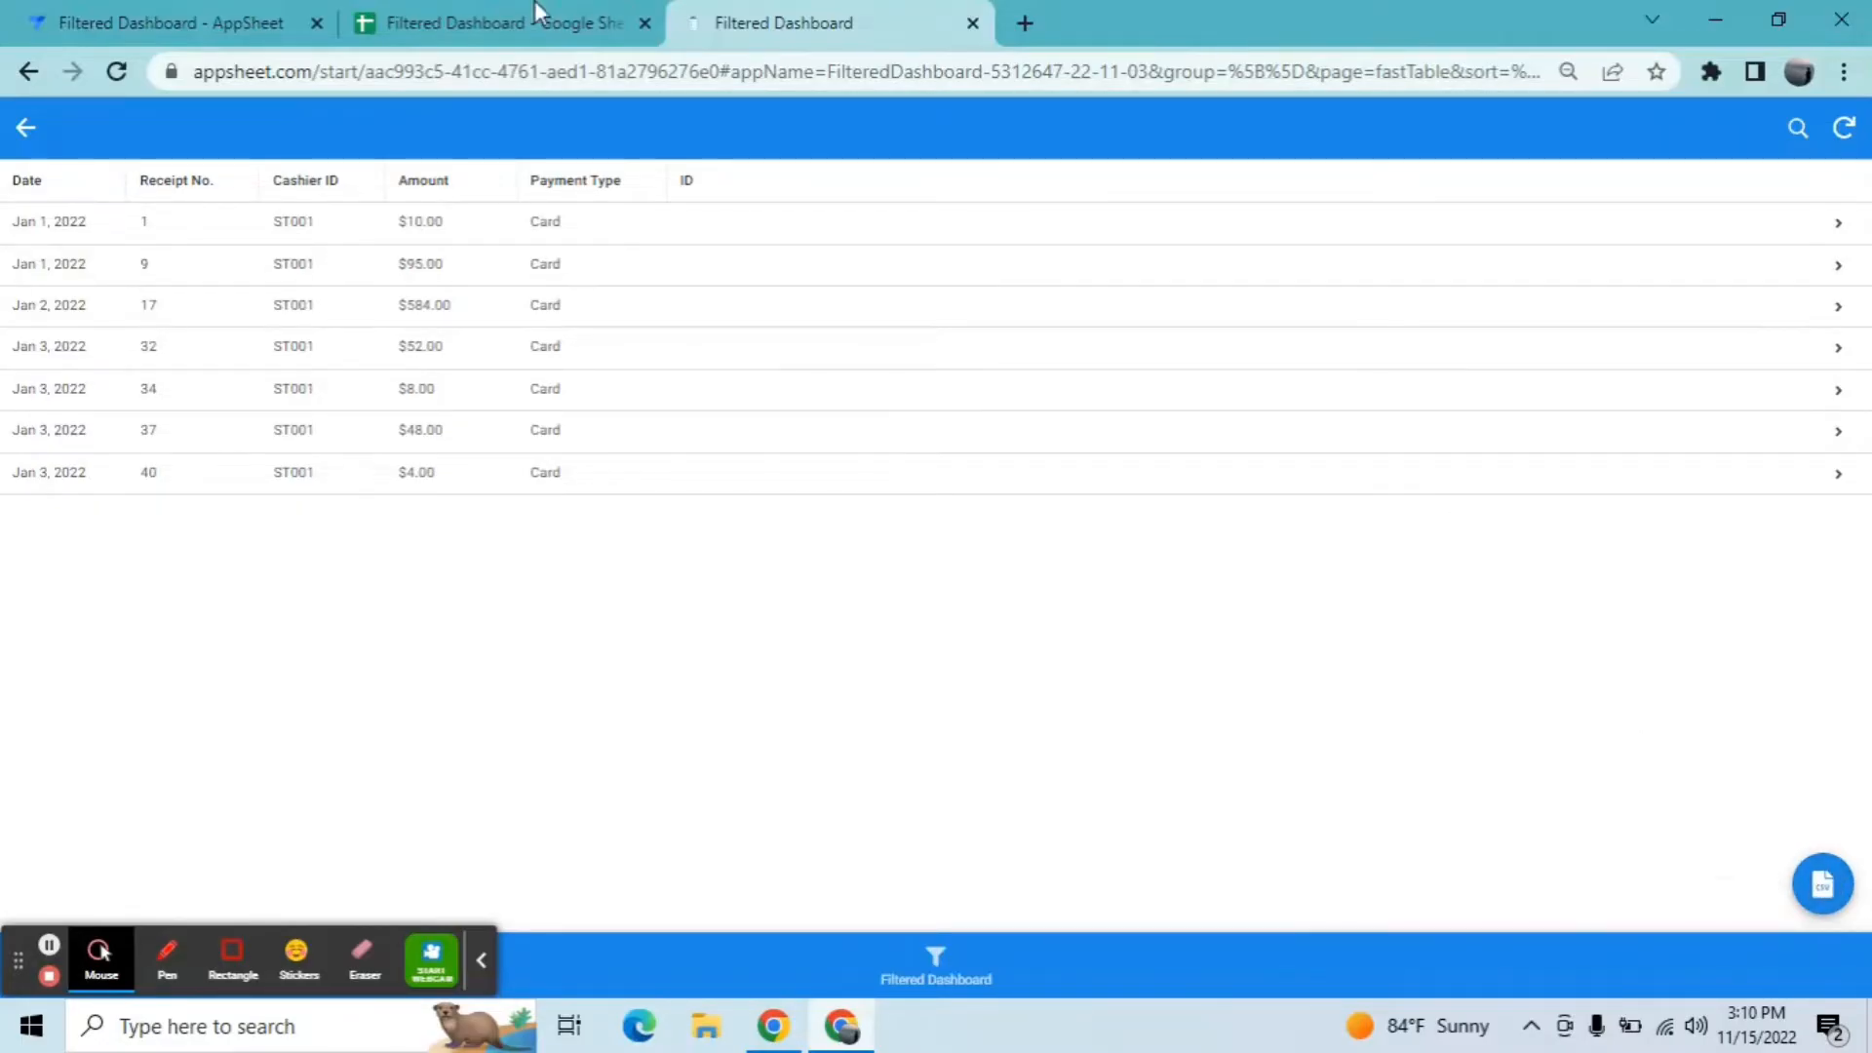
Step: Switch to the AppSheet editor and open the column definitions of the Filter table, checking the running dashboard along the way
click(151, 11)
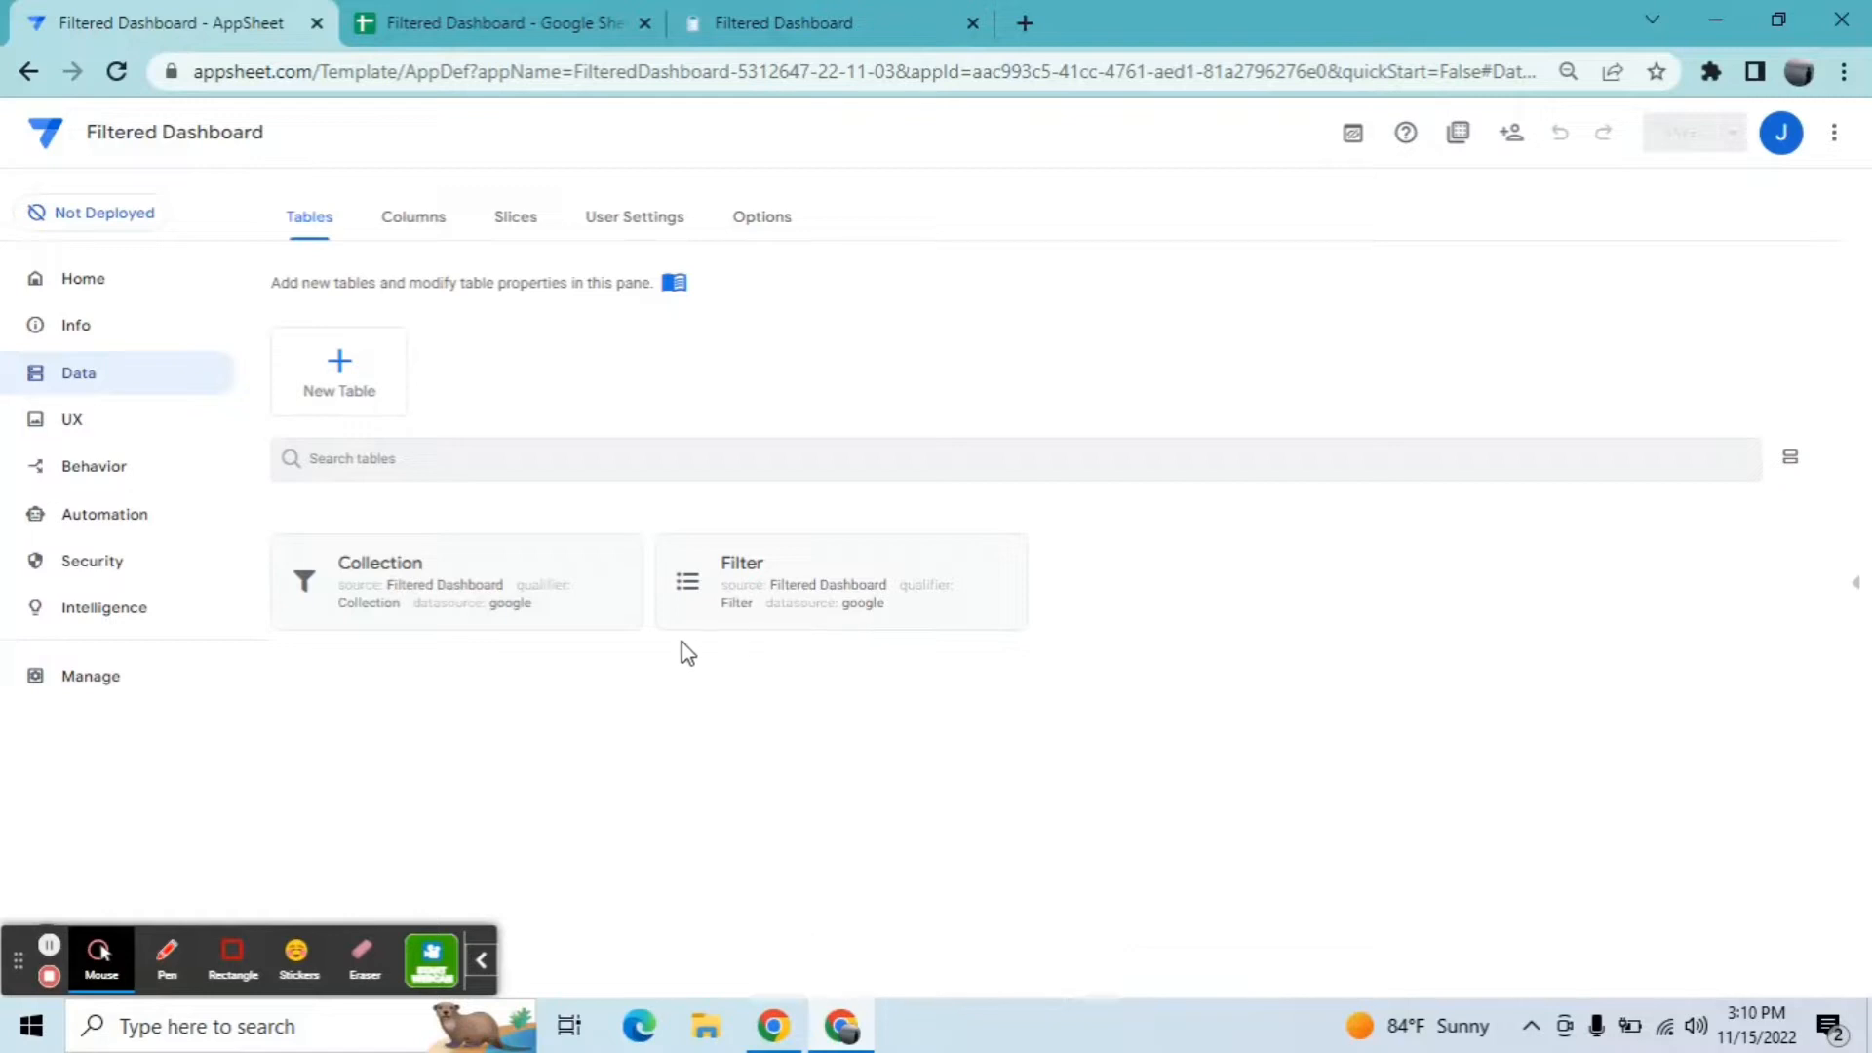
click(806, 581)
click(916, 14)
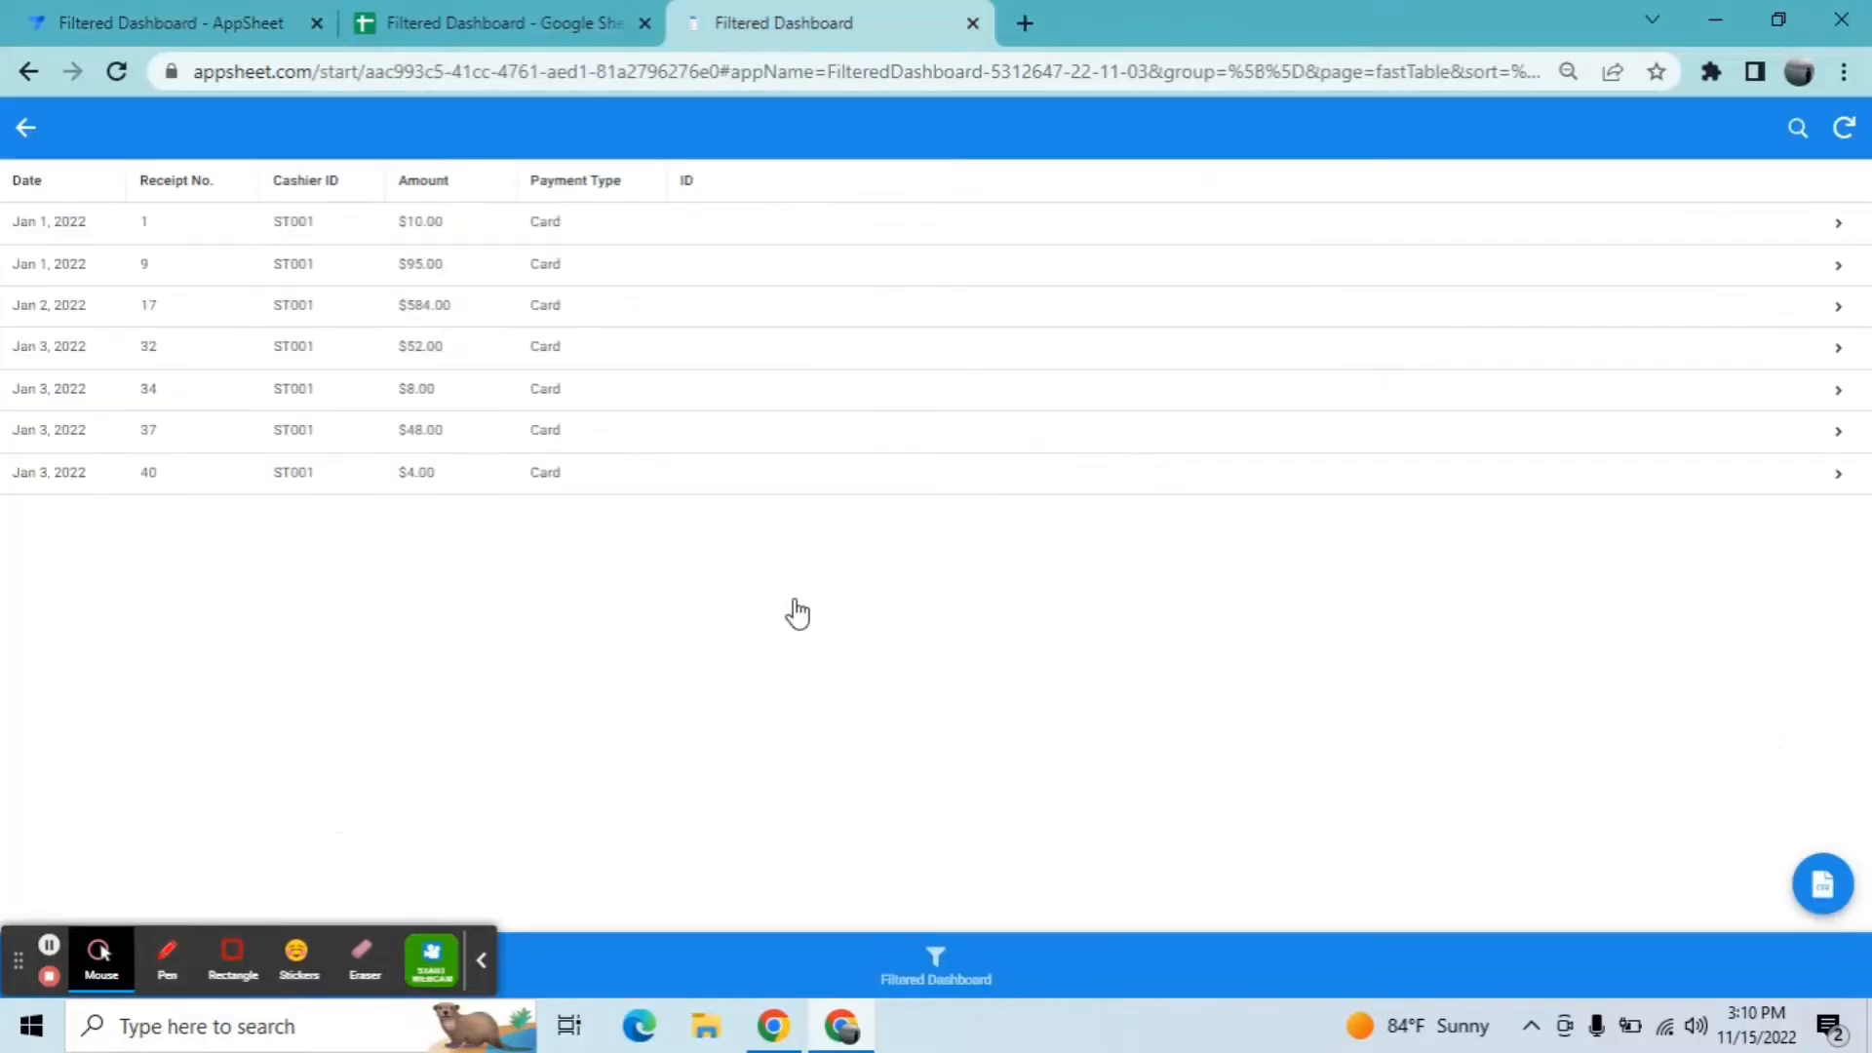
click(951, 970)
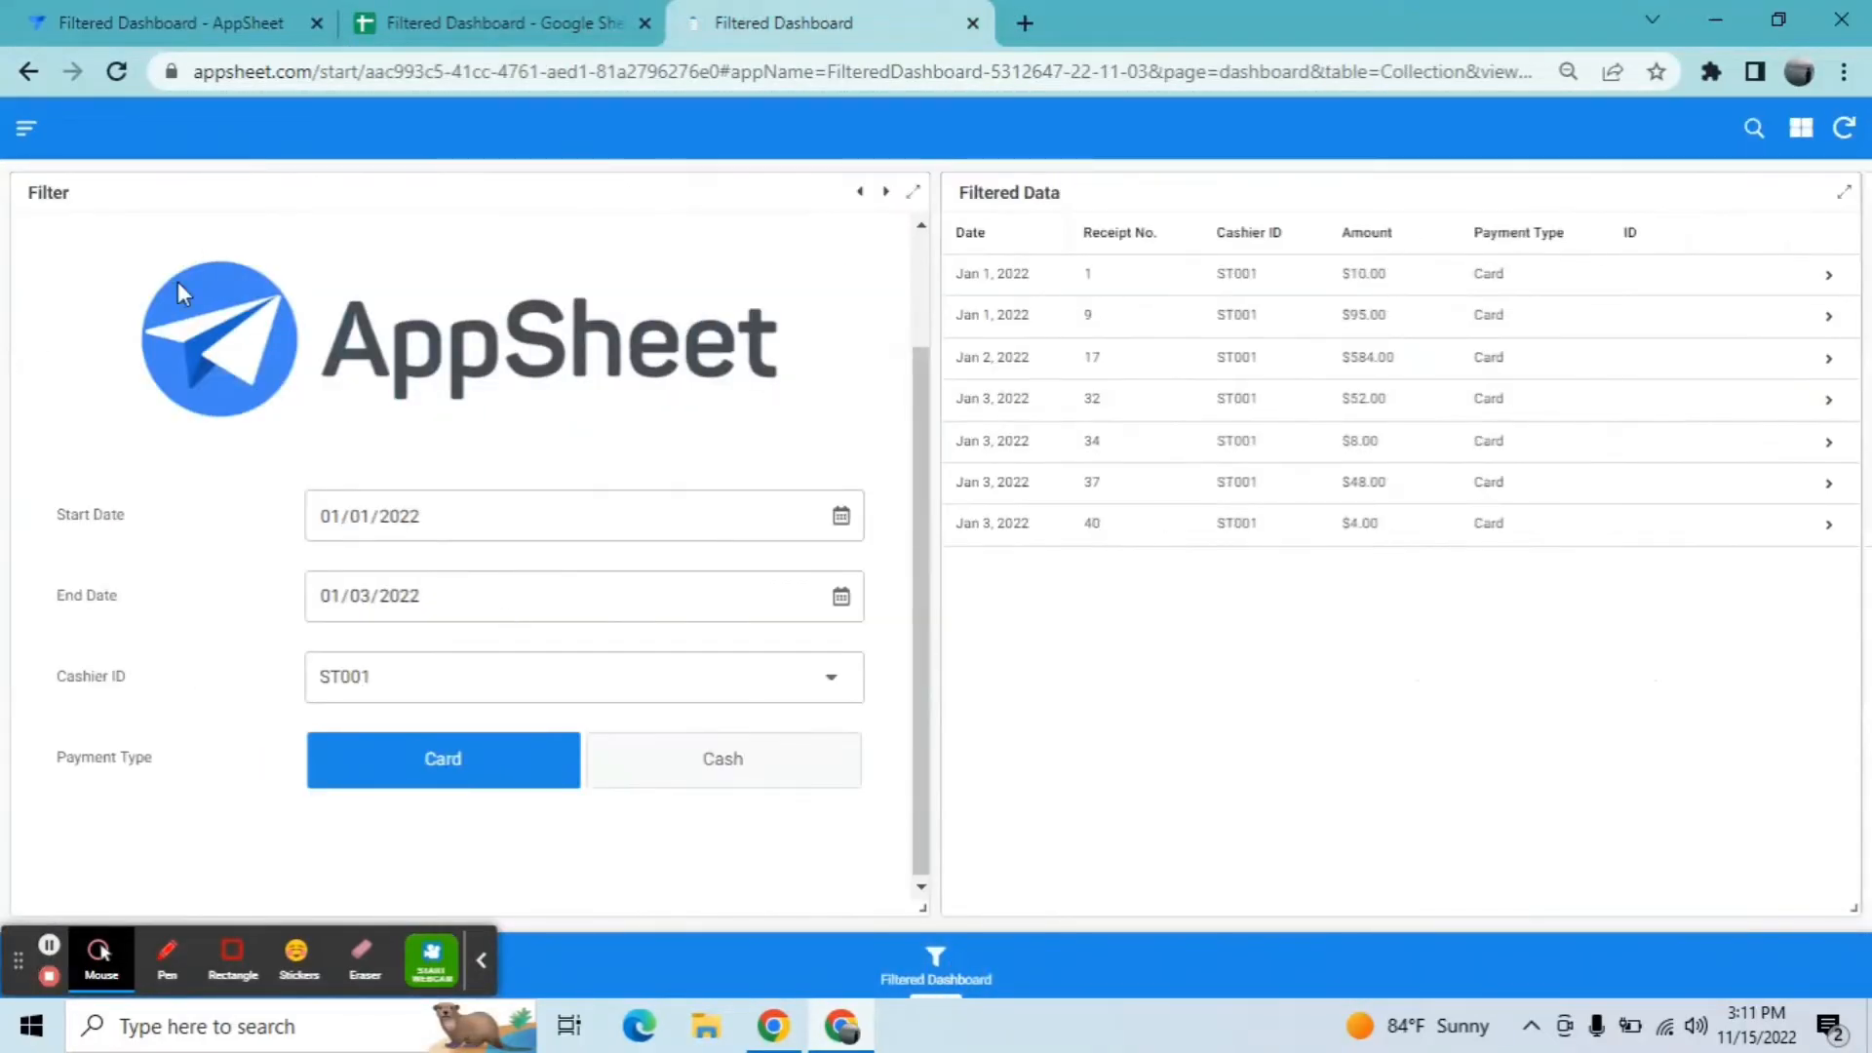
click(174, 17)
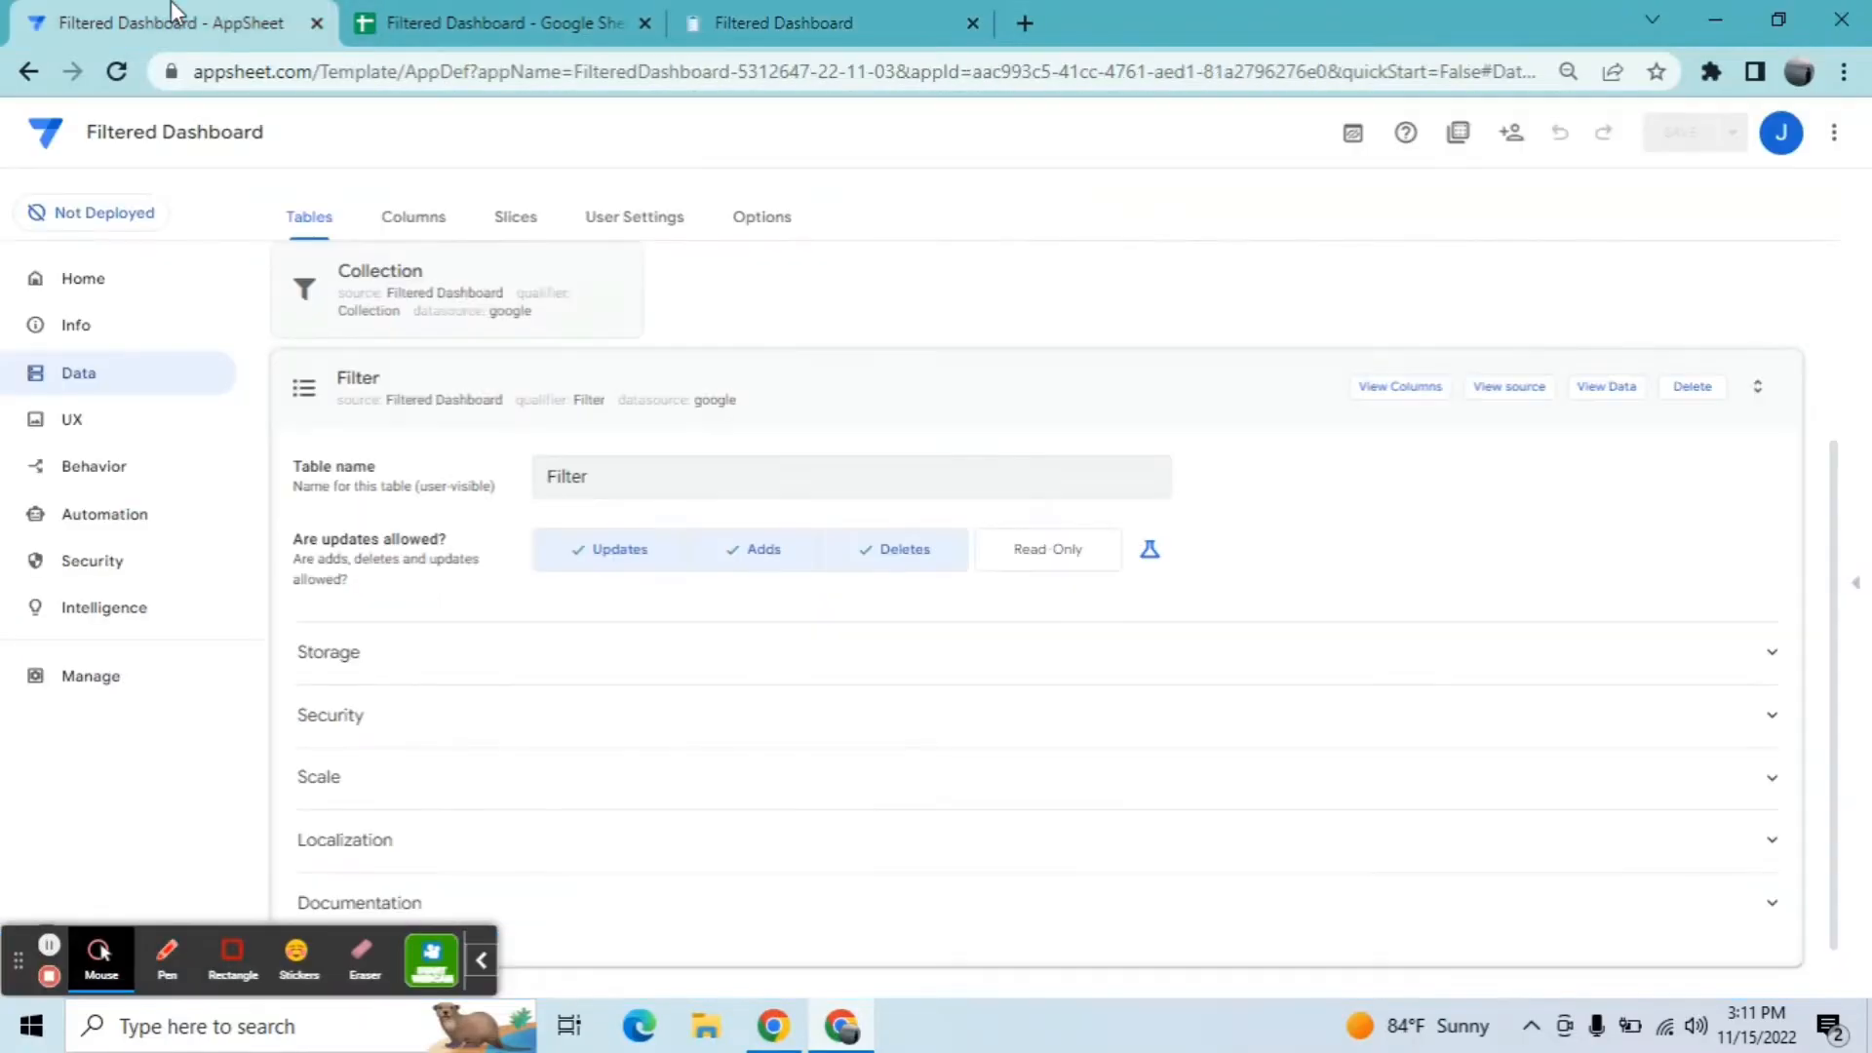
click(1401, 408)
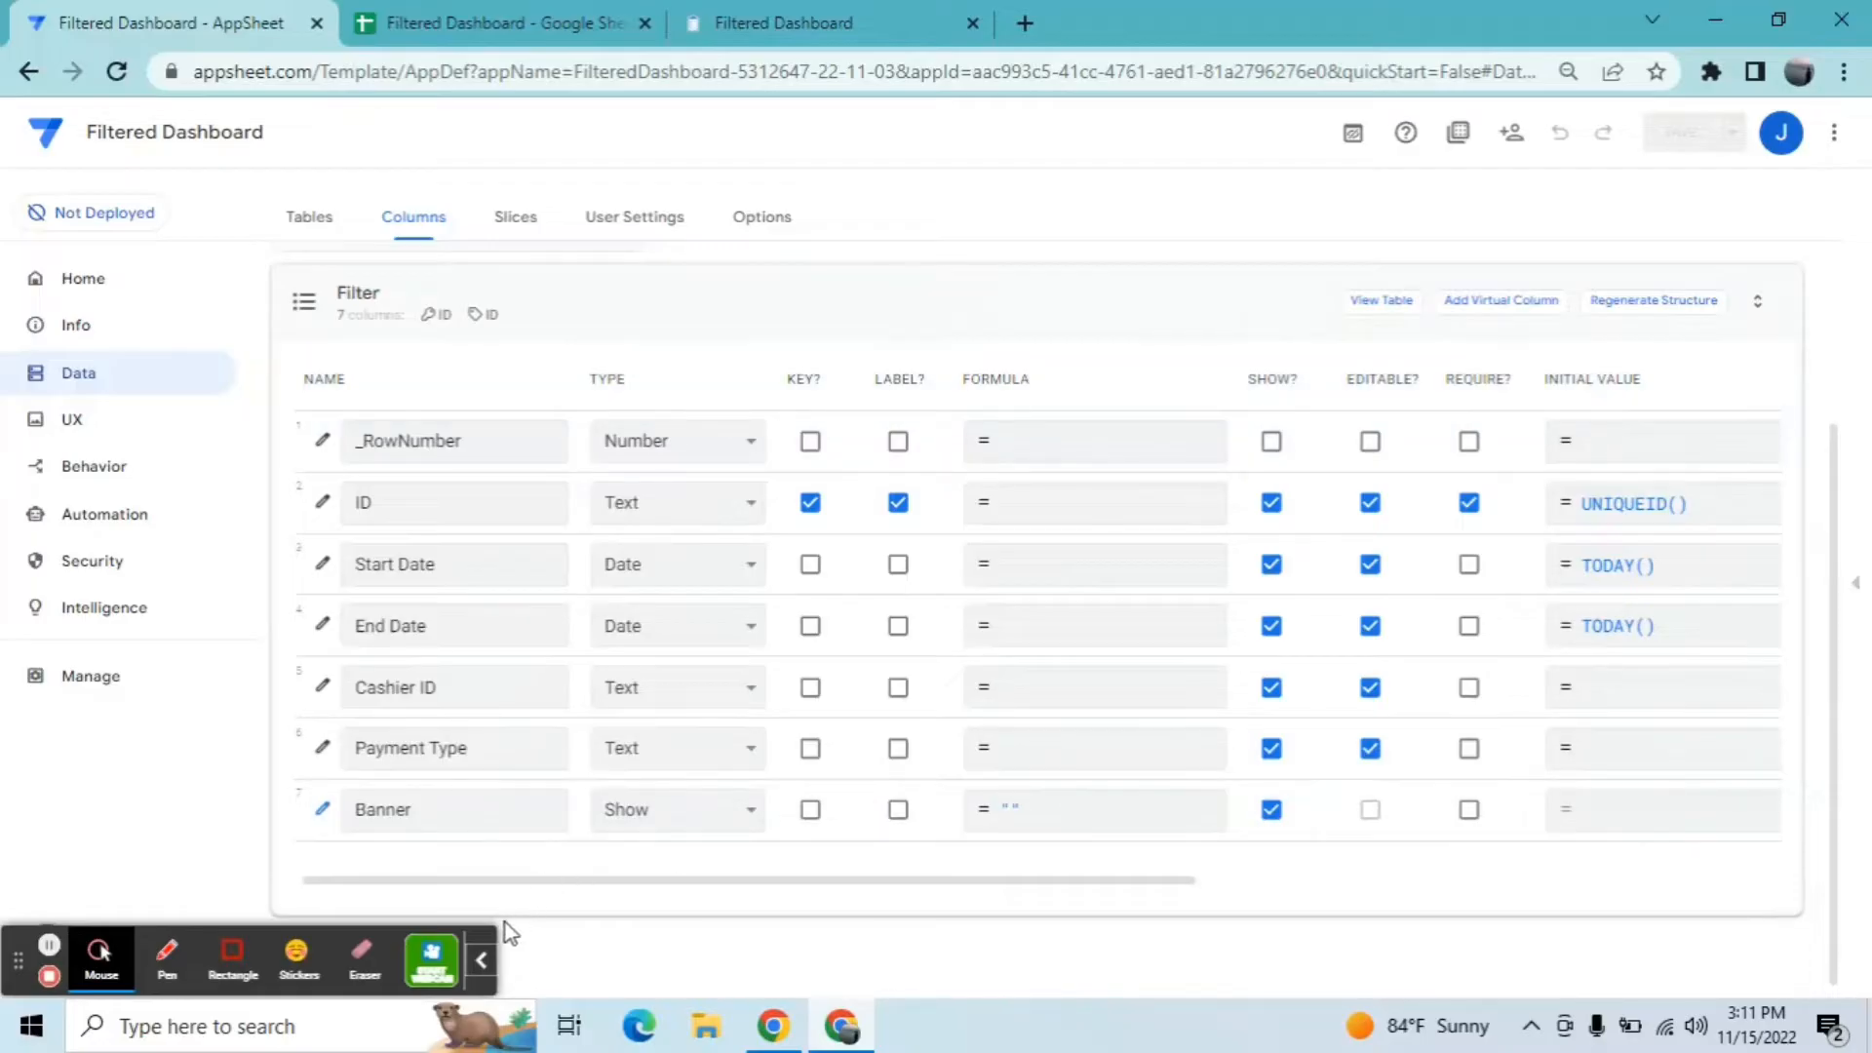
click(481, 963)
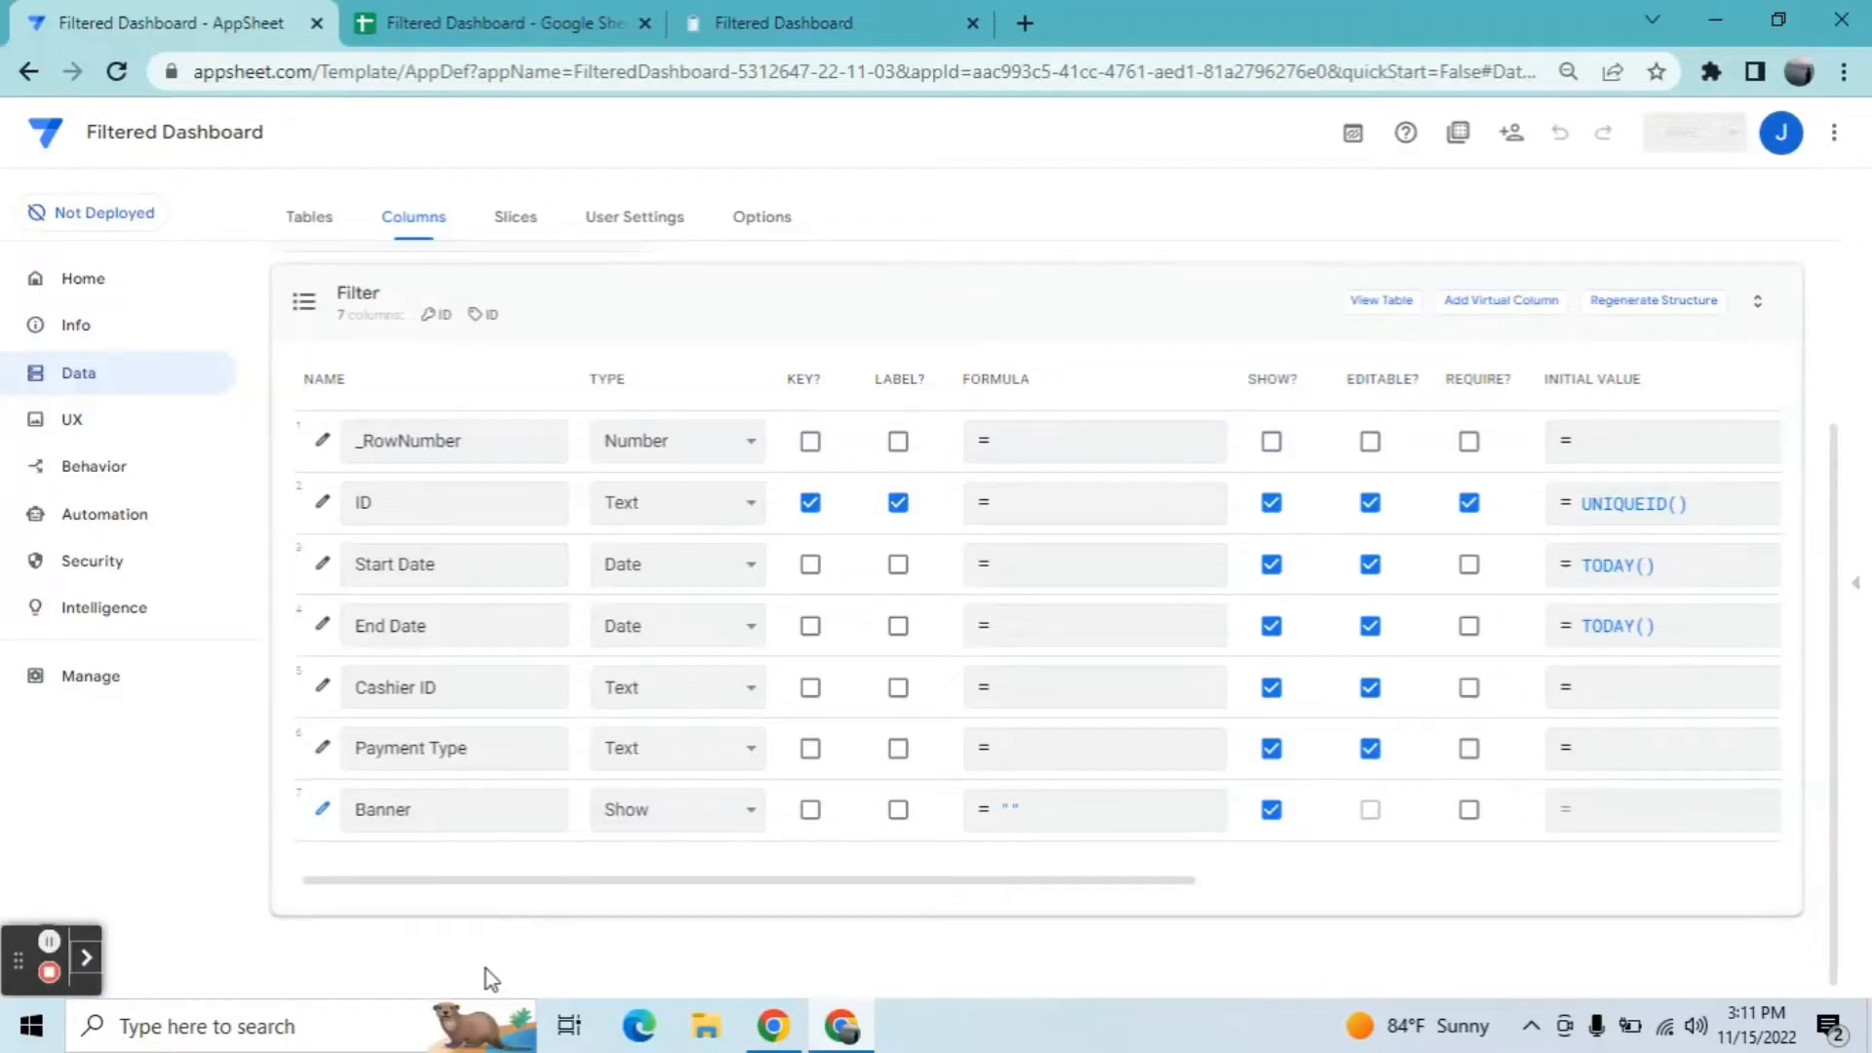
Step: Add a virtual column named Temp_Data to the Filter table
click(1523, 308)
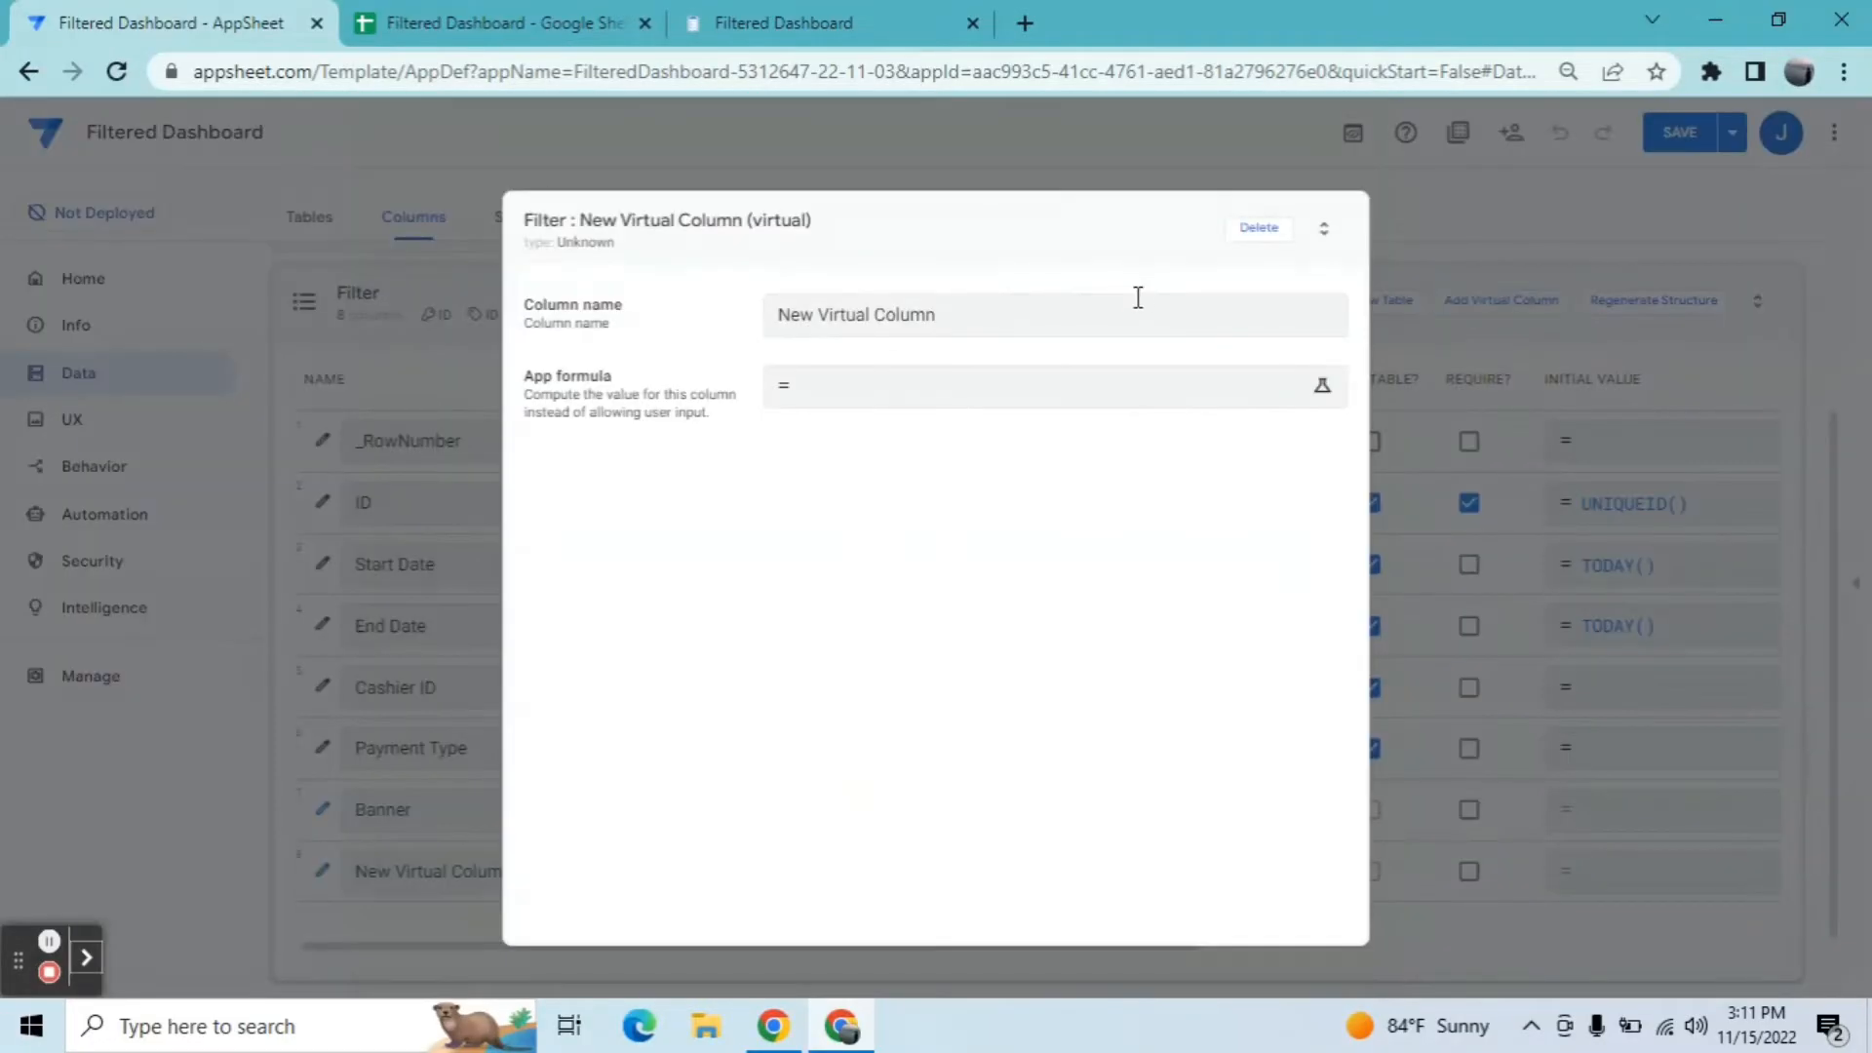
click(1134, 310)
key(BackSpace)
key(BackSpace)
key(BackSpace)
key(BackSpace)
key(BackSpace)
key(BackSpace)
key(BackSpace)
key(BackSpace)
key(BackSpace)
key(BackSpace)
key(BackSpace)
key(BackSpace)
key(BackSpace)
key(BackSpace)
key(BackSpace)
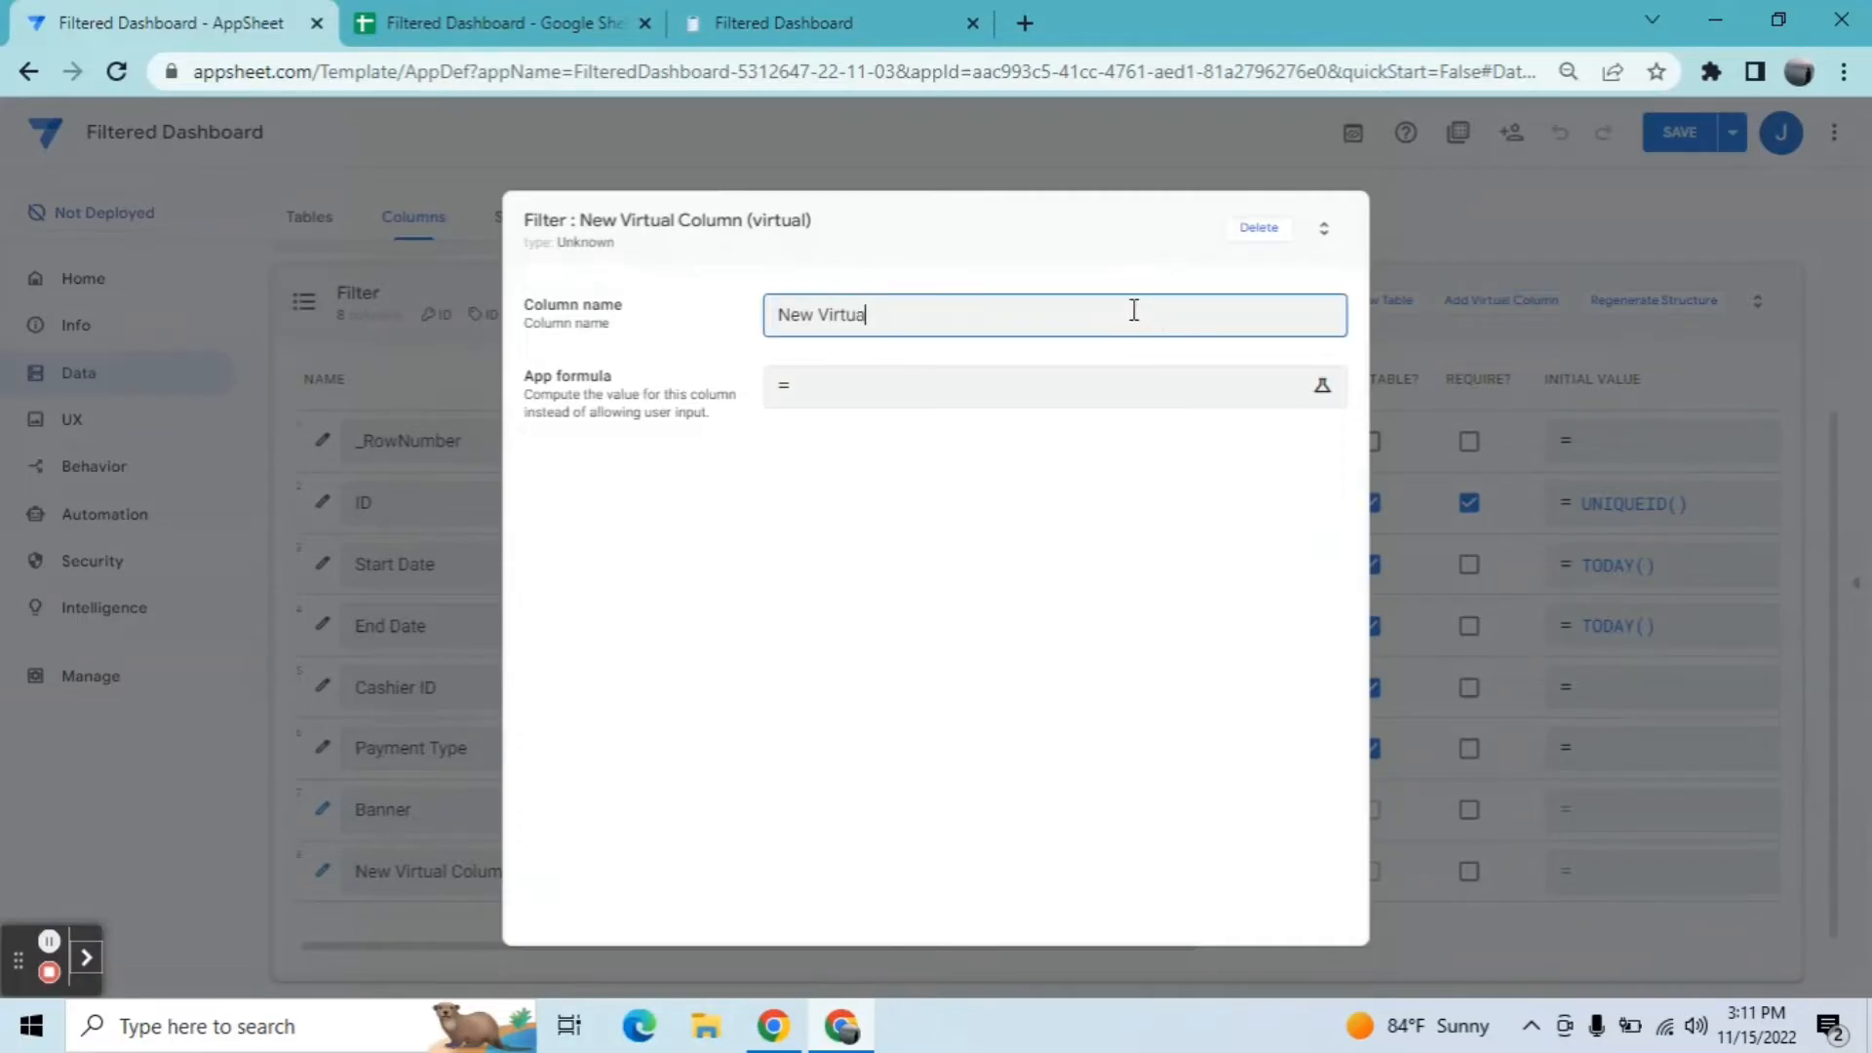
text(Temp)
key(BackSpace)
key(BackSpace)
key(BackSpace)
key(BackSpace)
text(Temp_File)
key(BackSpace)
text(Data)
Step: Begin the Temp_Data app formula with a Select expression over the Receipt No. column of the Collection table: Select(Collection[Receipt No.]
click(945, 403)
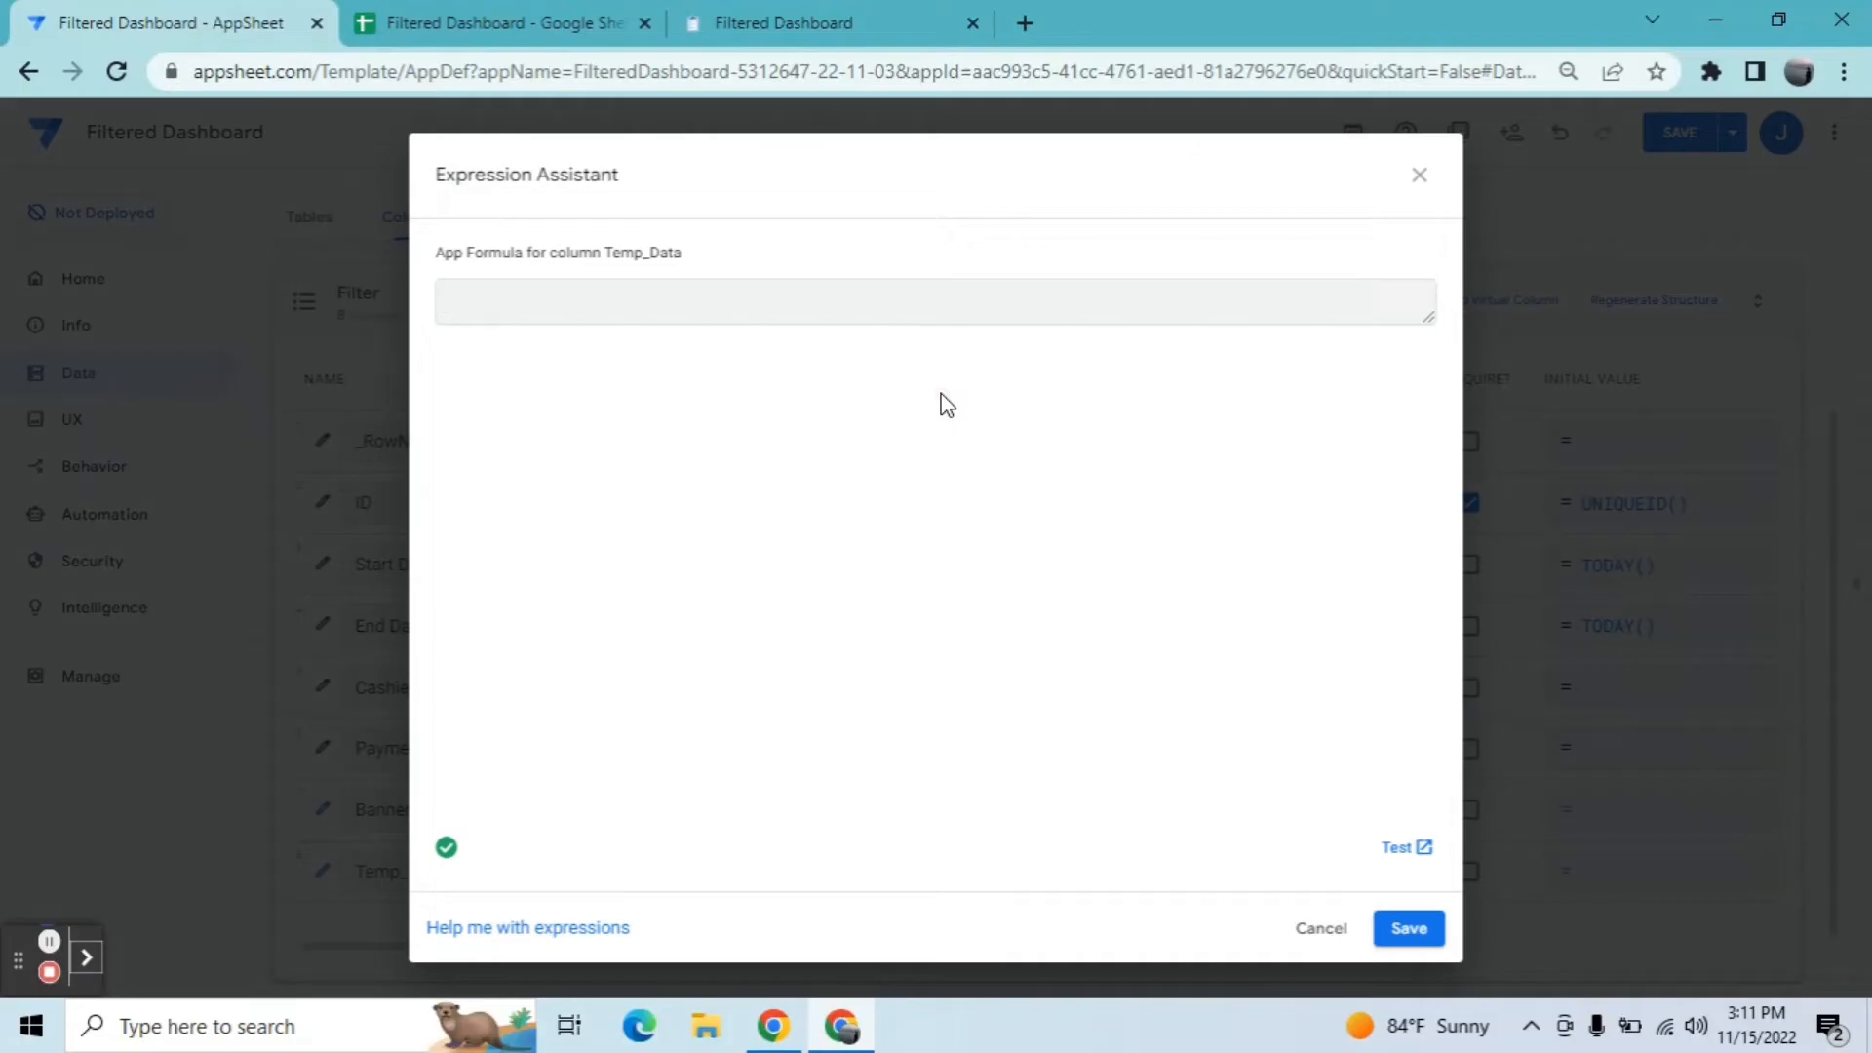
text(S)
text(e)
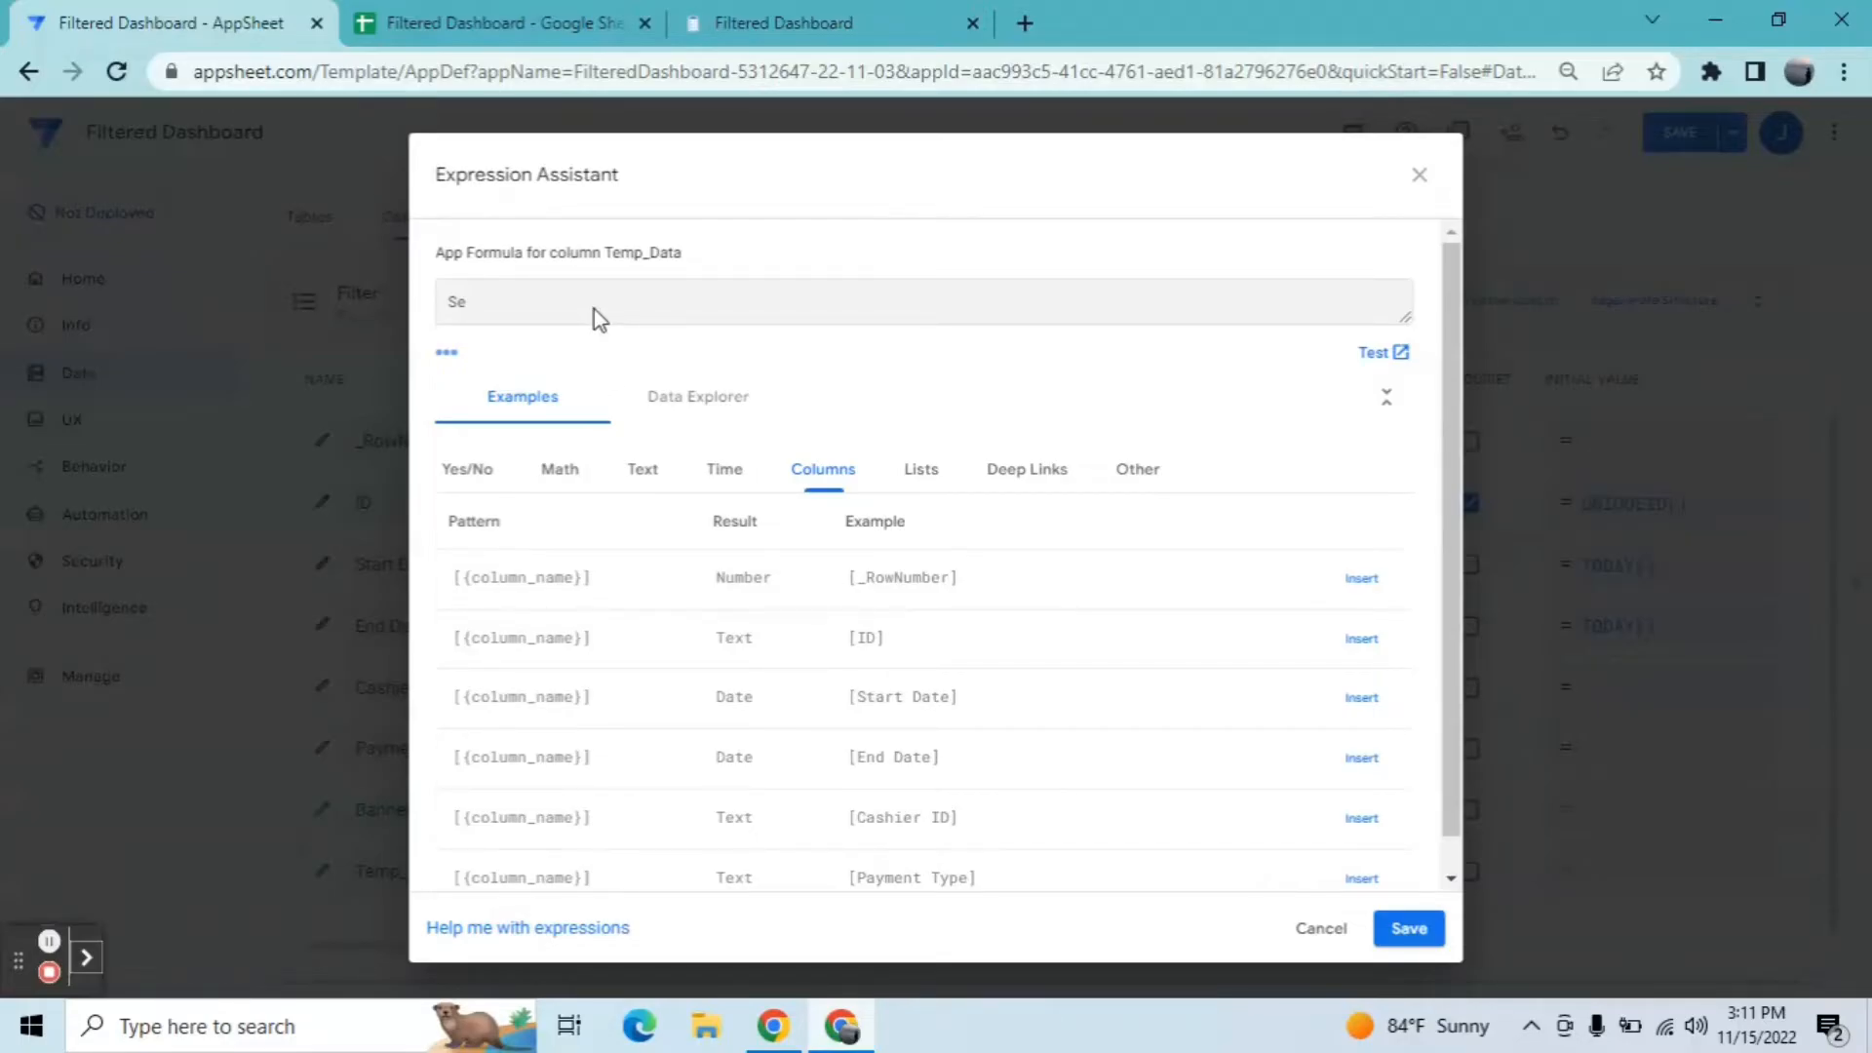
text(lect)
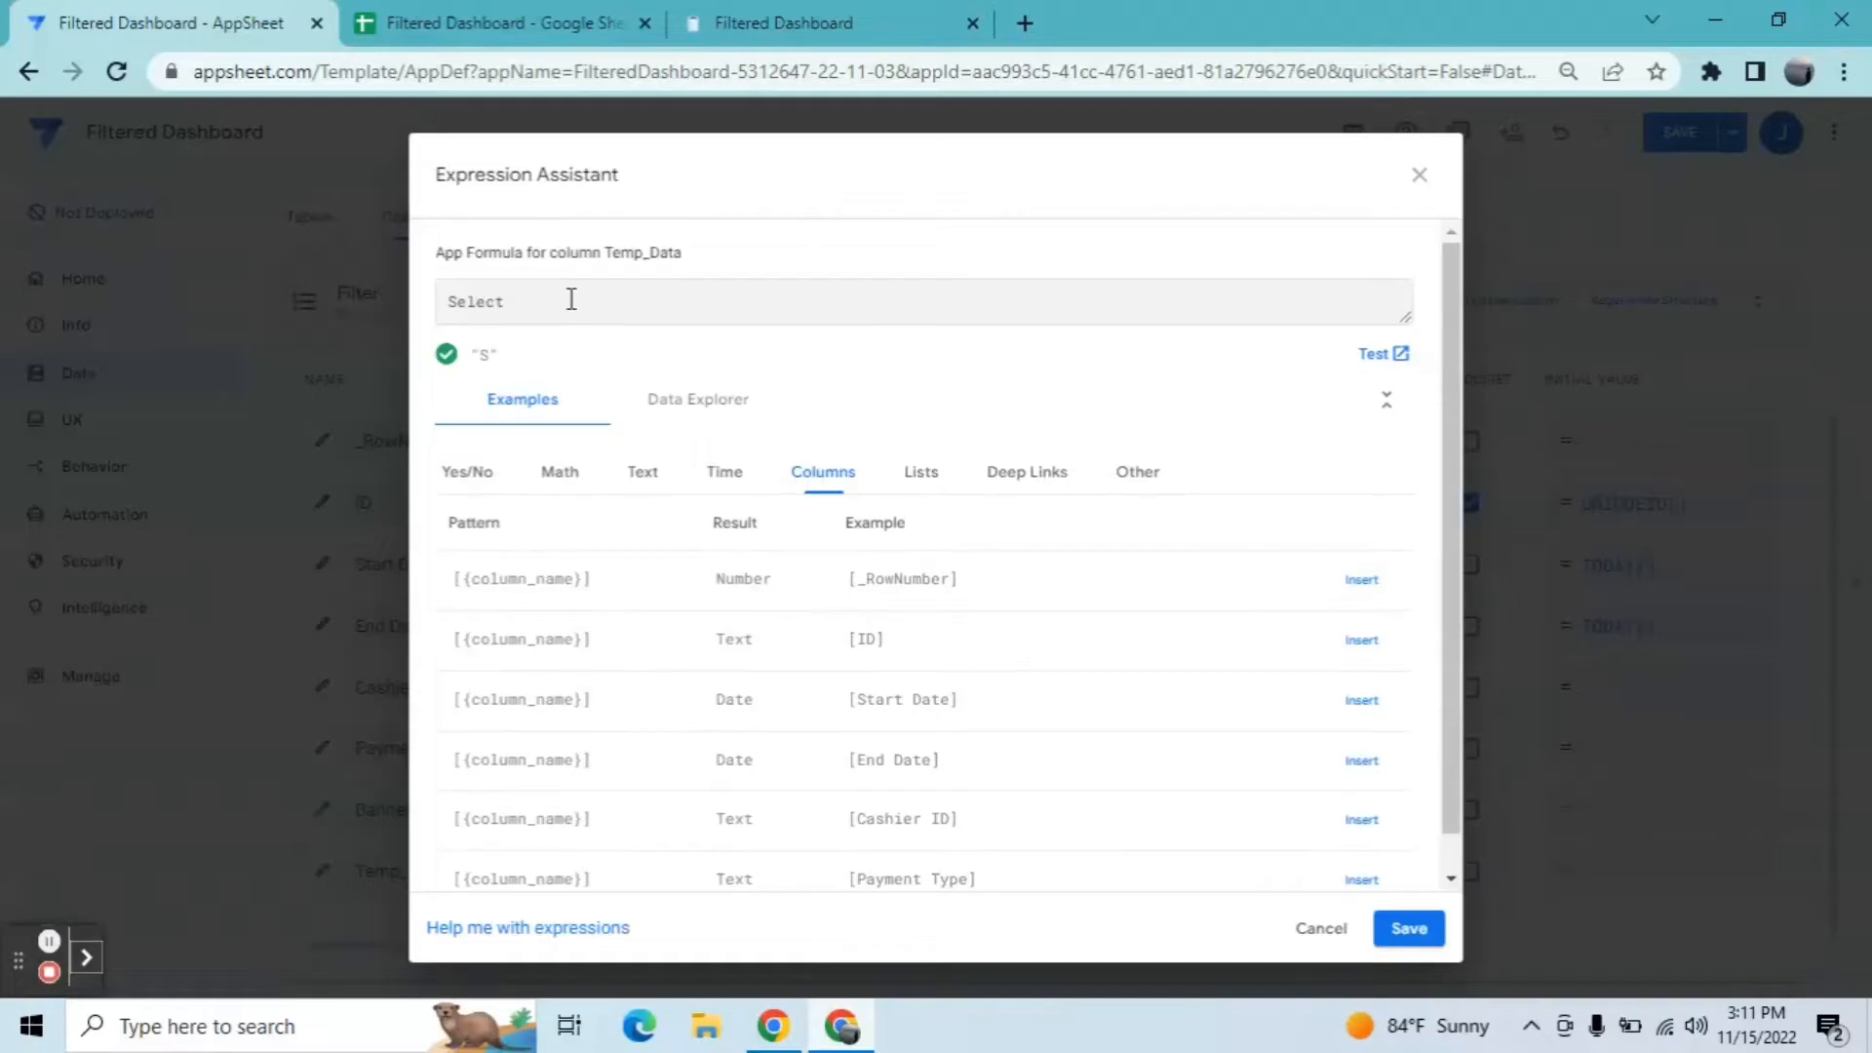
text((Collection[)
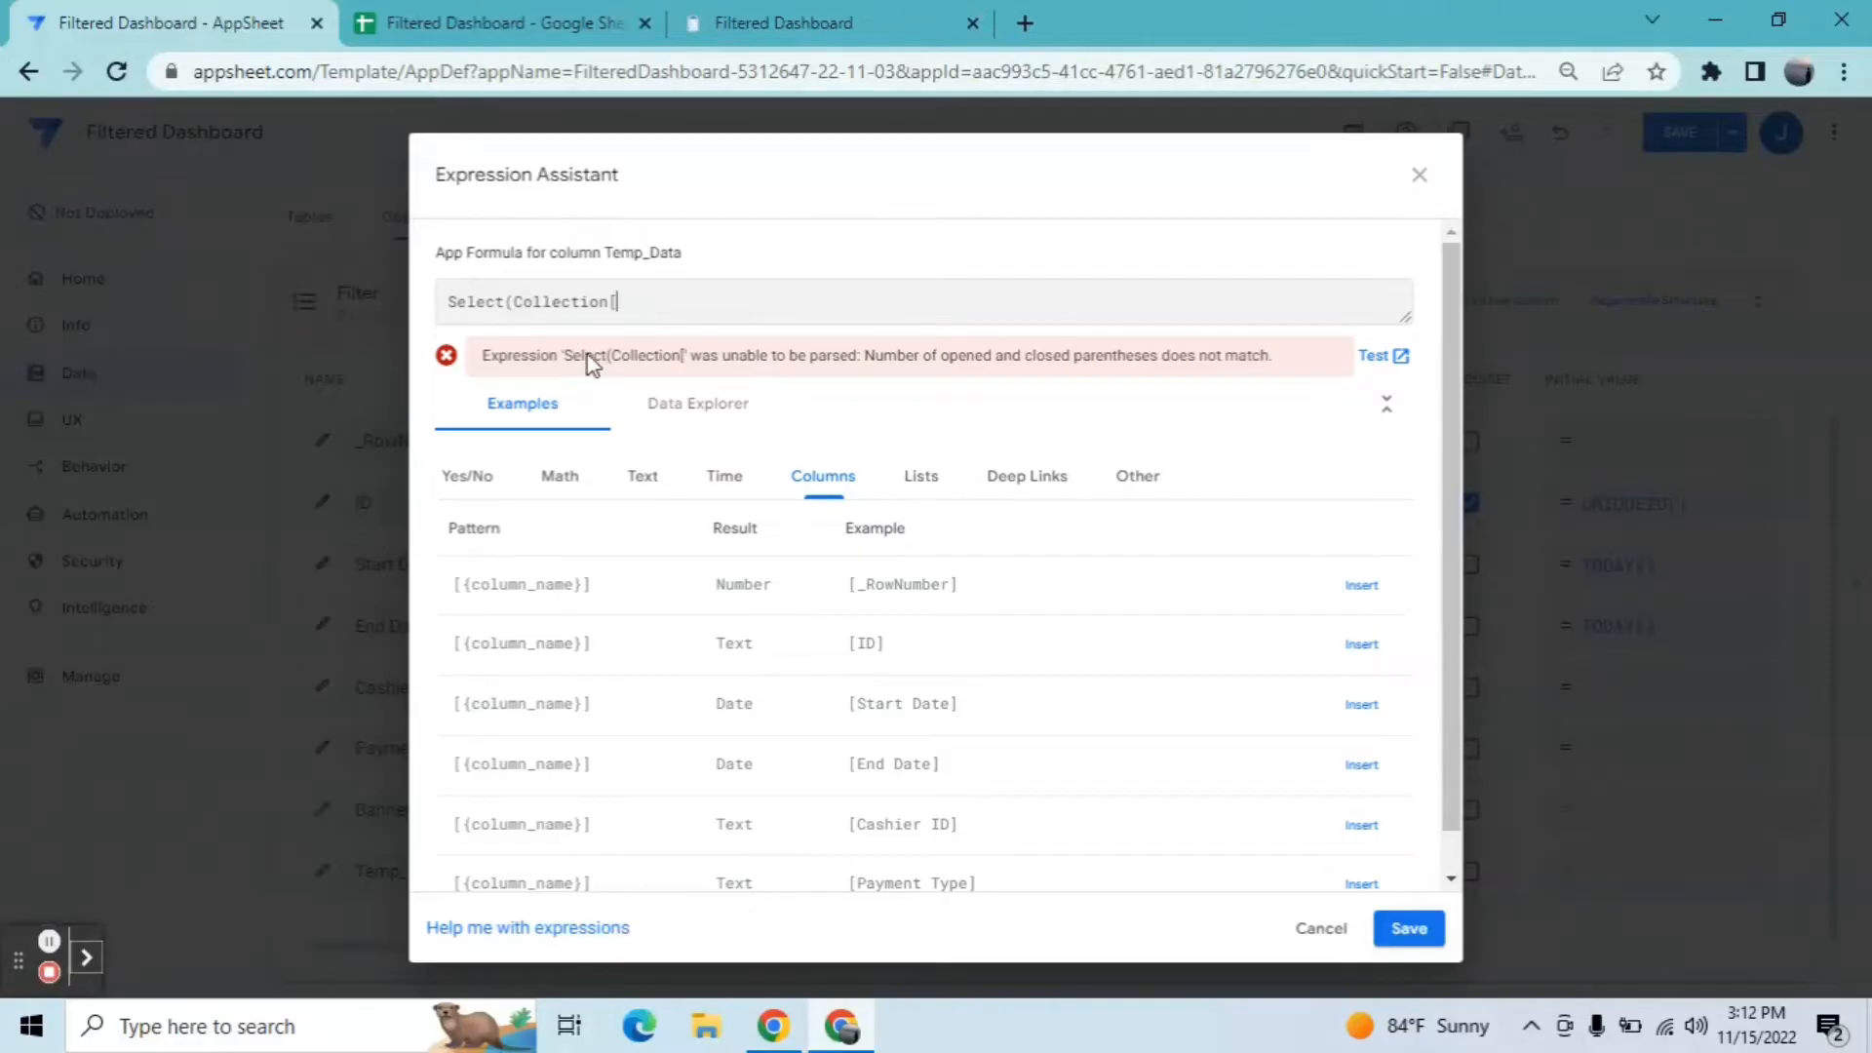
text(Receipt)
text( No.])
text(])
Step: Extend the Temp_Data formula with And(IF(Isnotblank([Start Date], checking the filter fields in the running dashboard
text(,And)
text((IF)
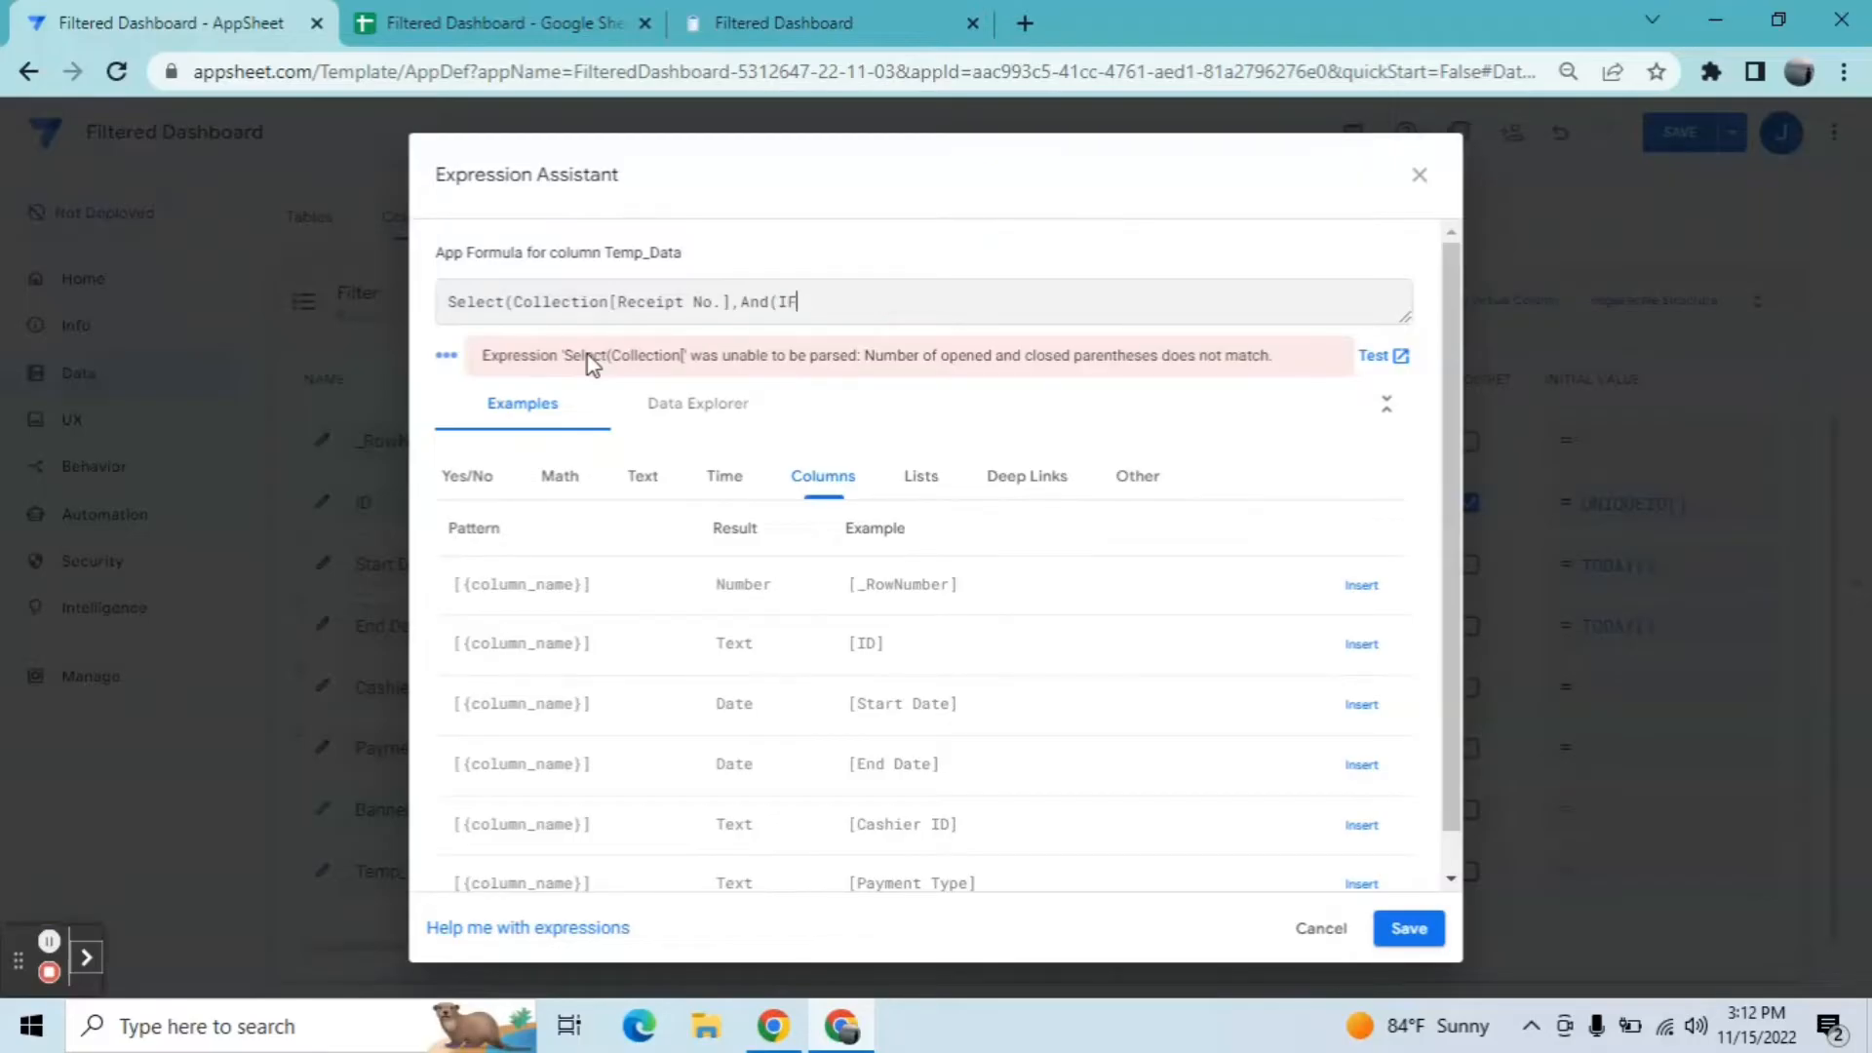
text((Isnotblank([)
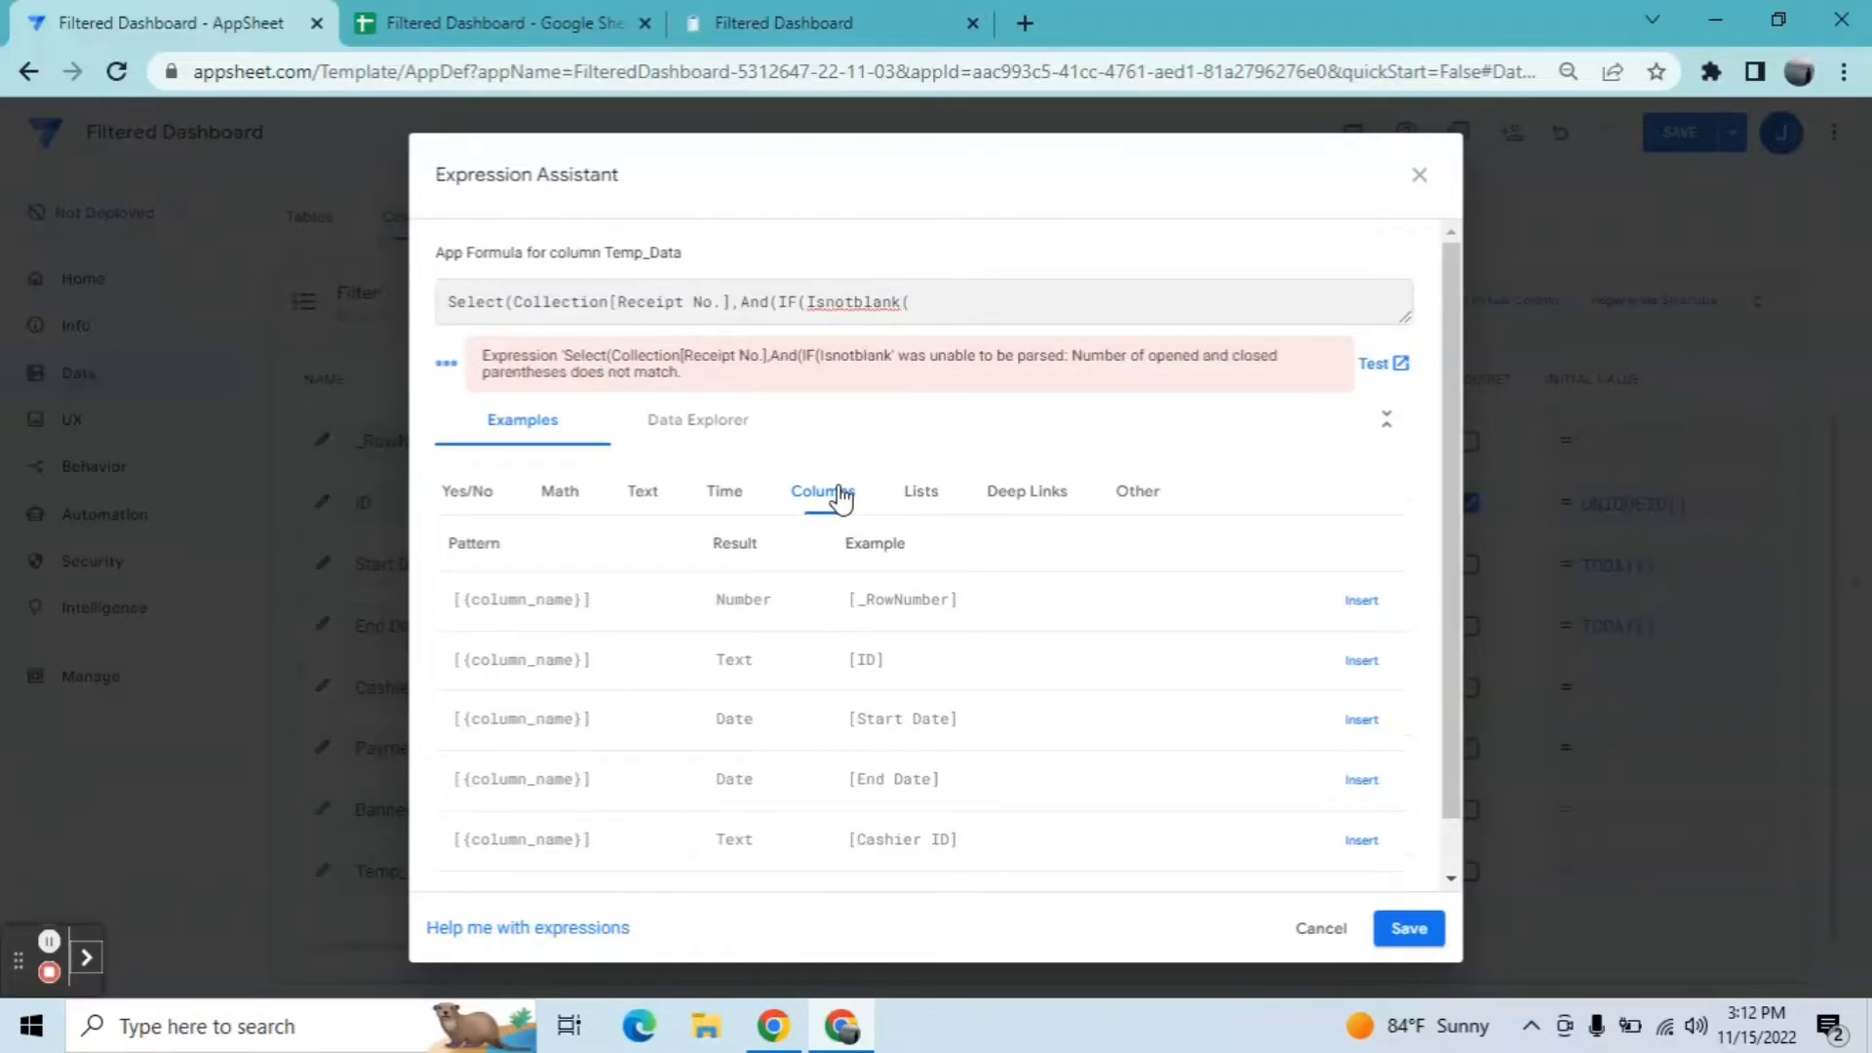
click(1362, 722)
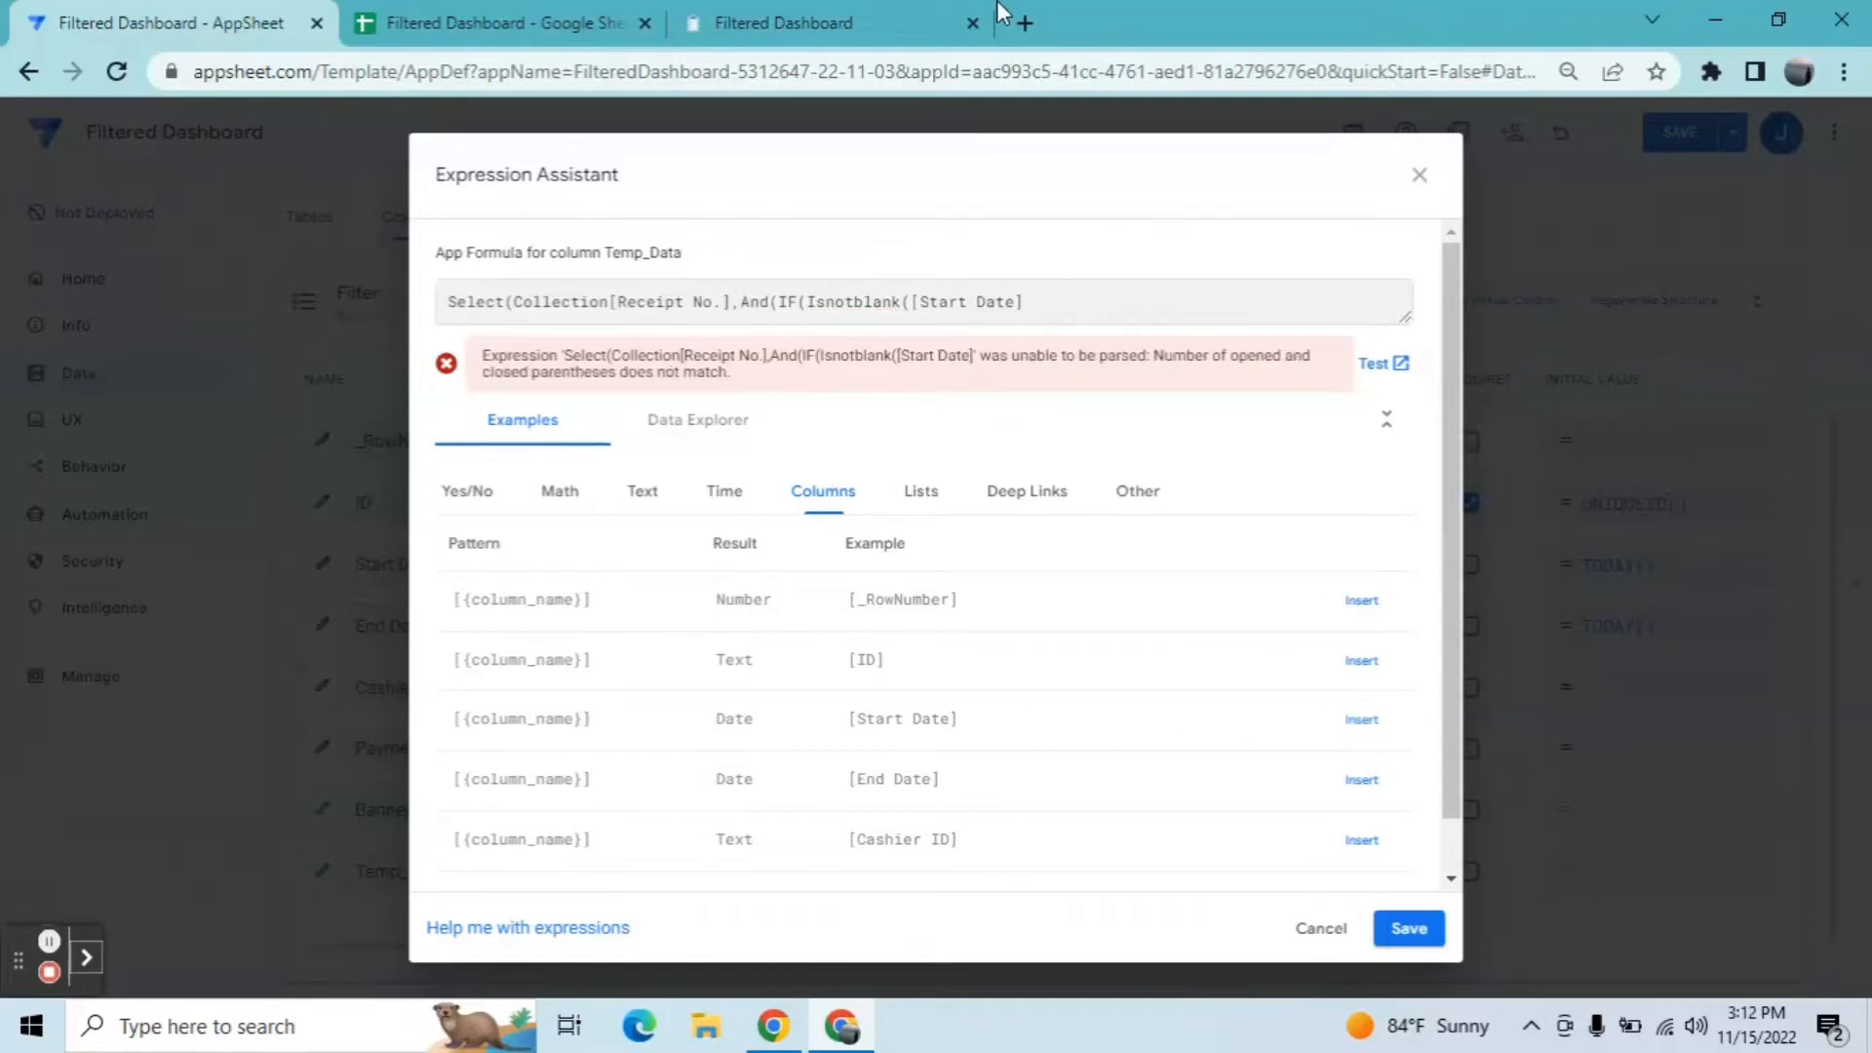
click(726, 20)
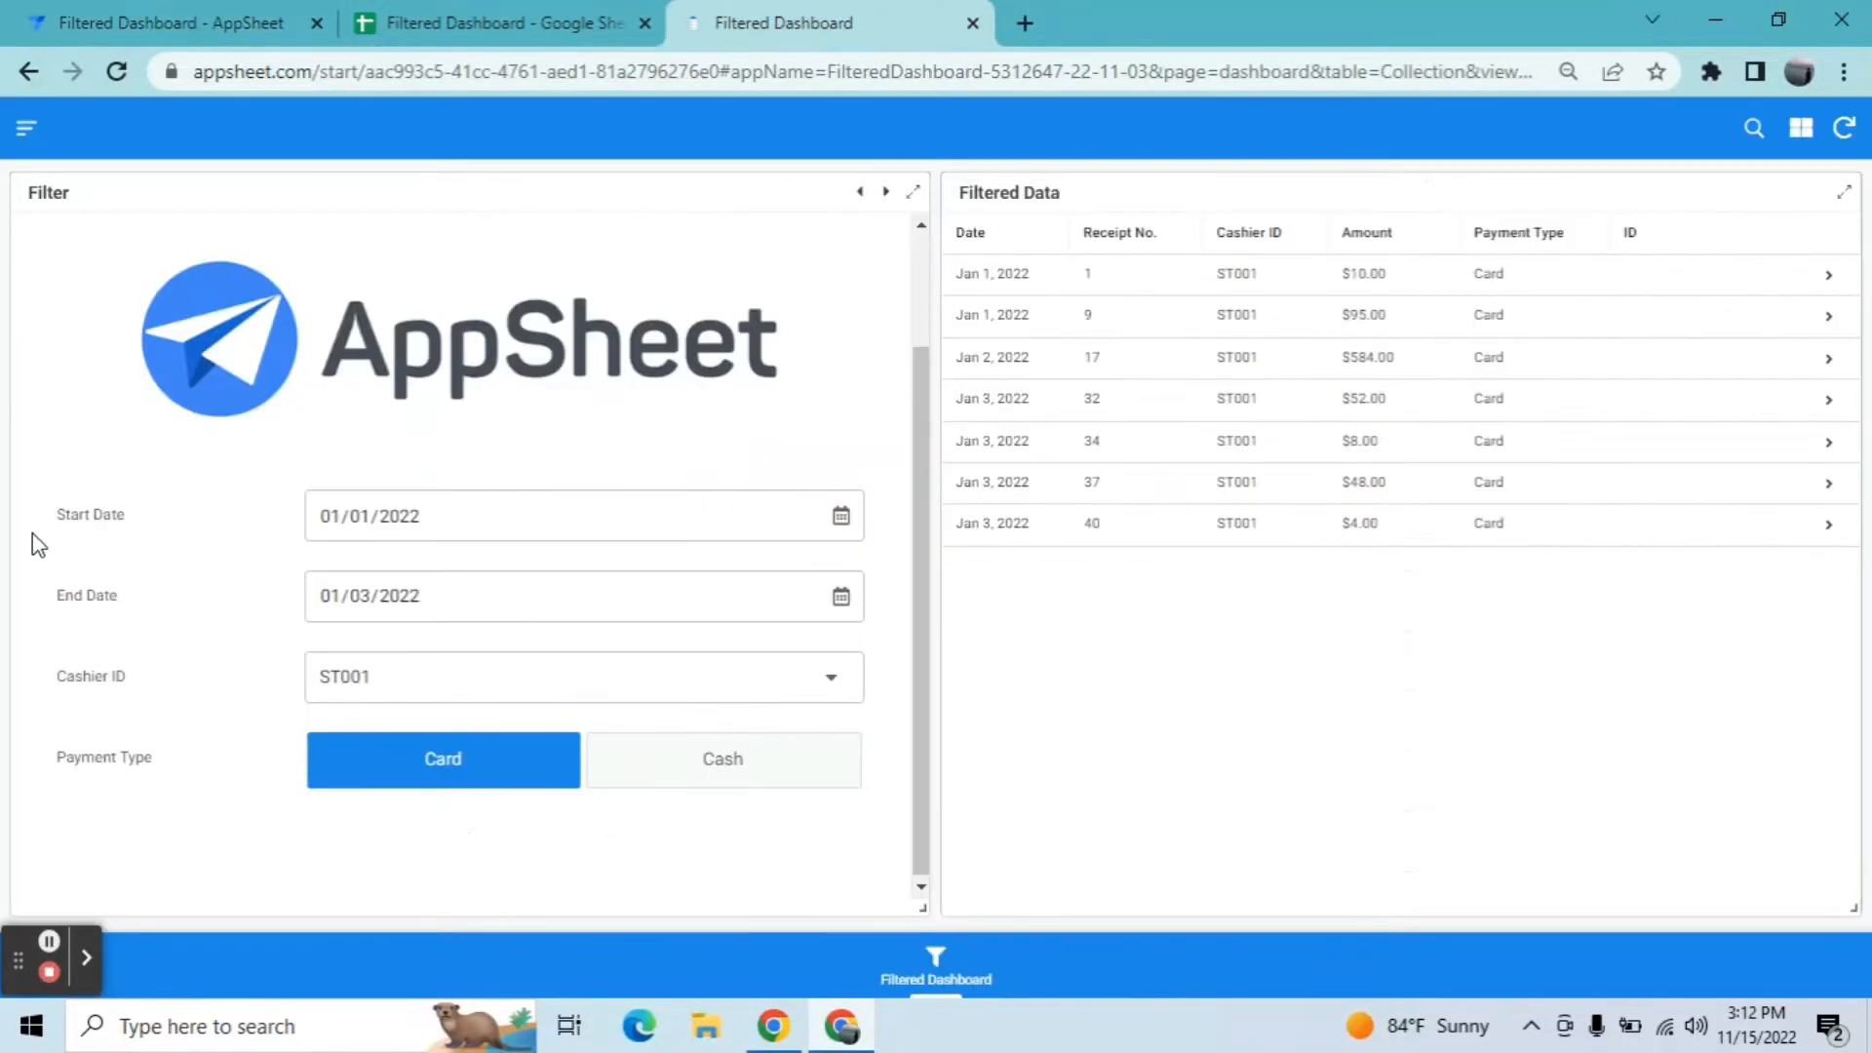
click(124, 12)
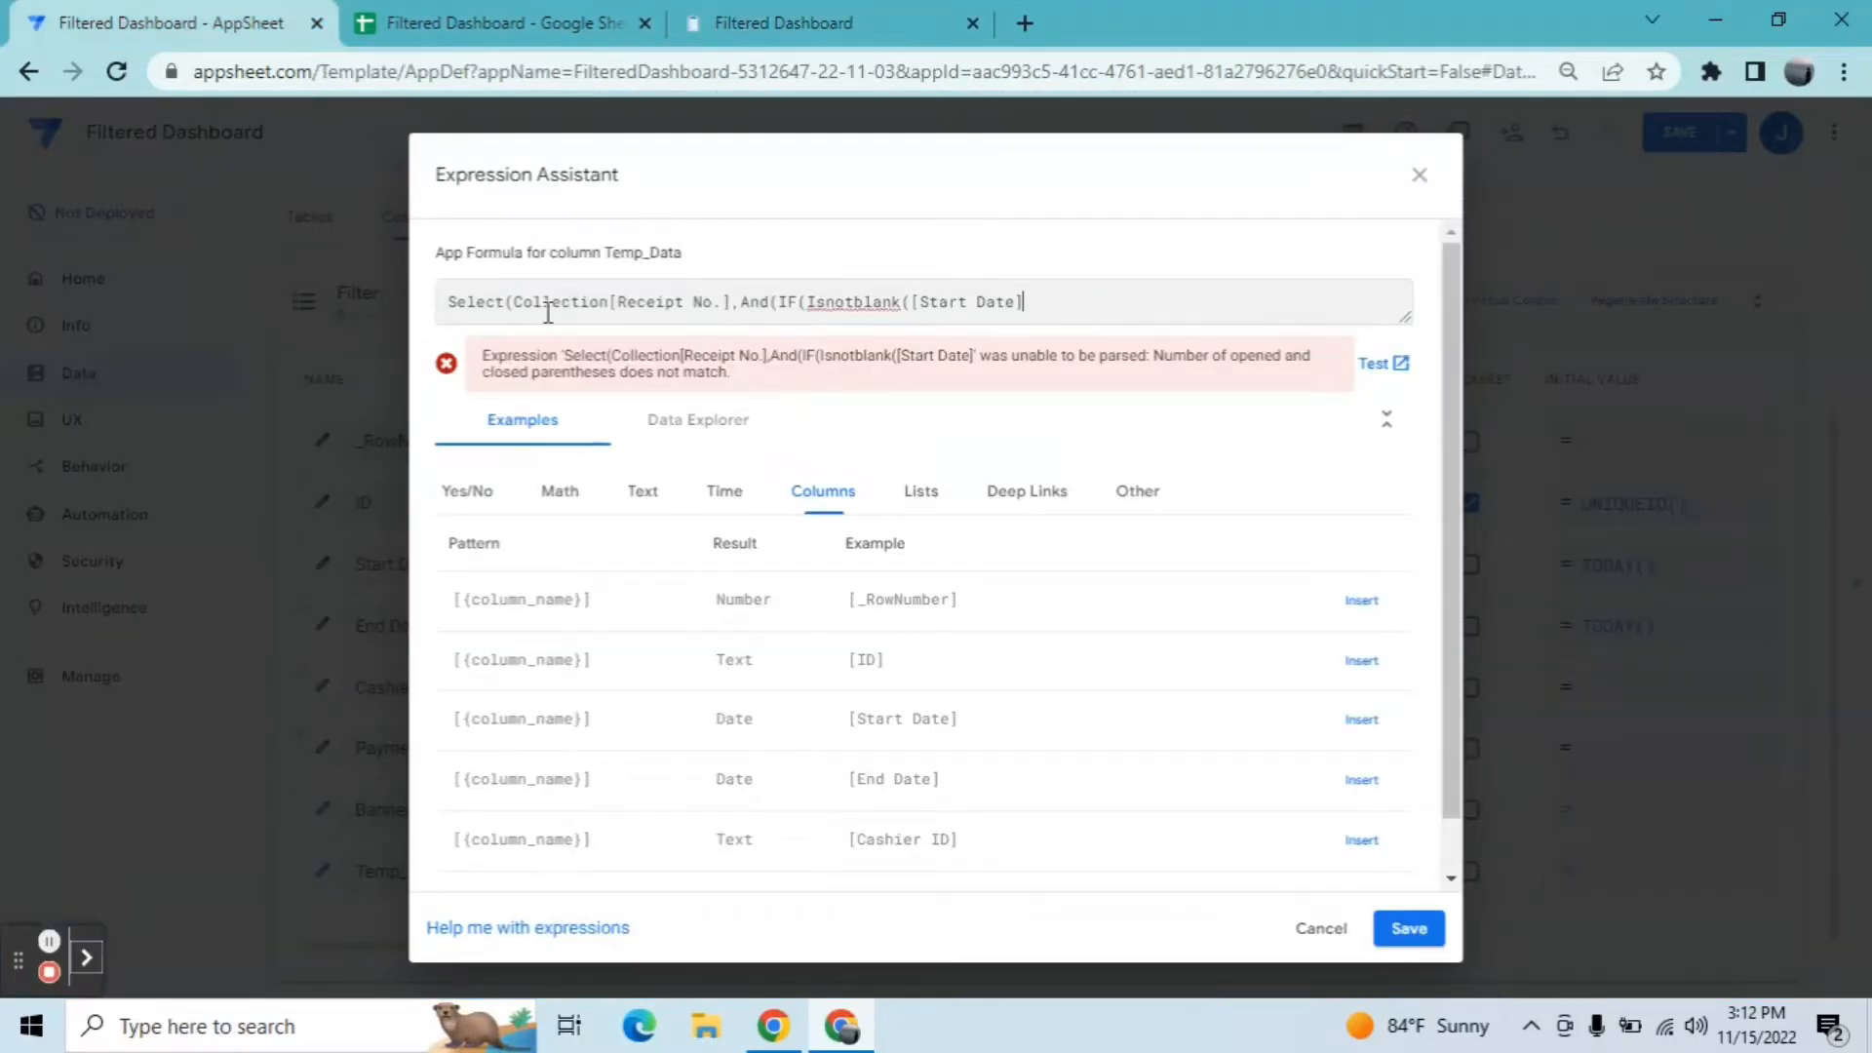
Step: Complete the Start Date condition with [Date]>=[_thisrow].[Start Date],true, checking the Date column name in the Collection sheet
text(),[)
click(603, 20)
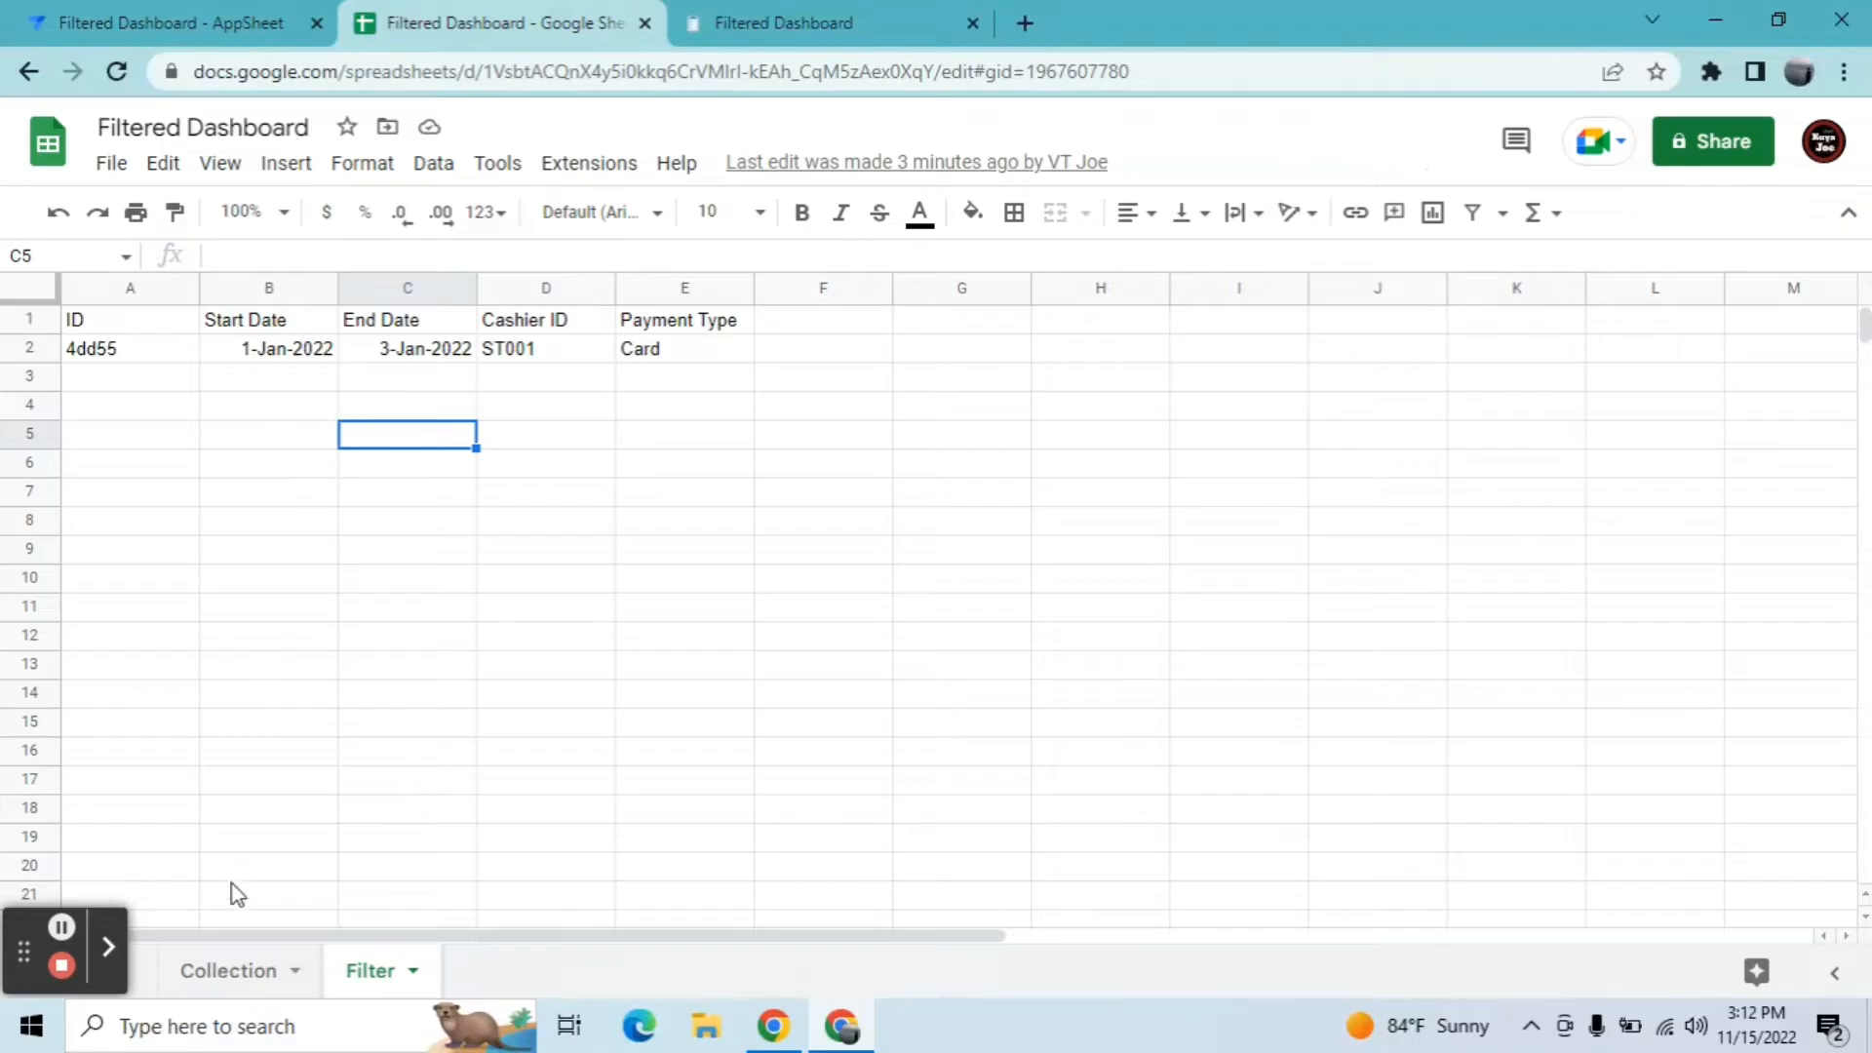
click(211, 980)
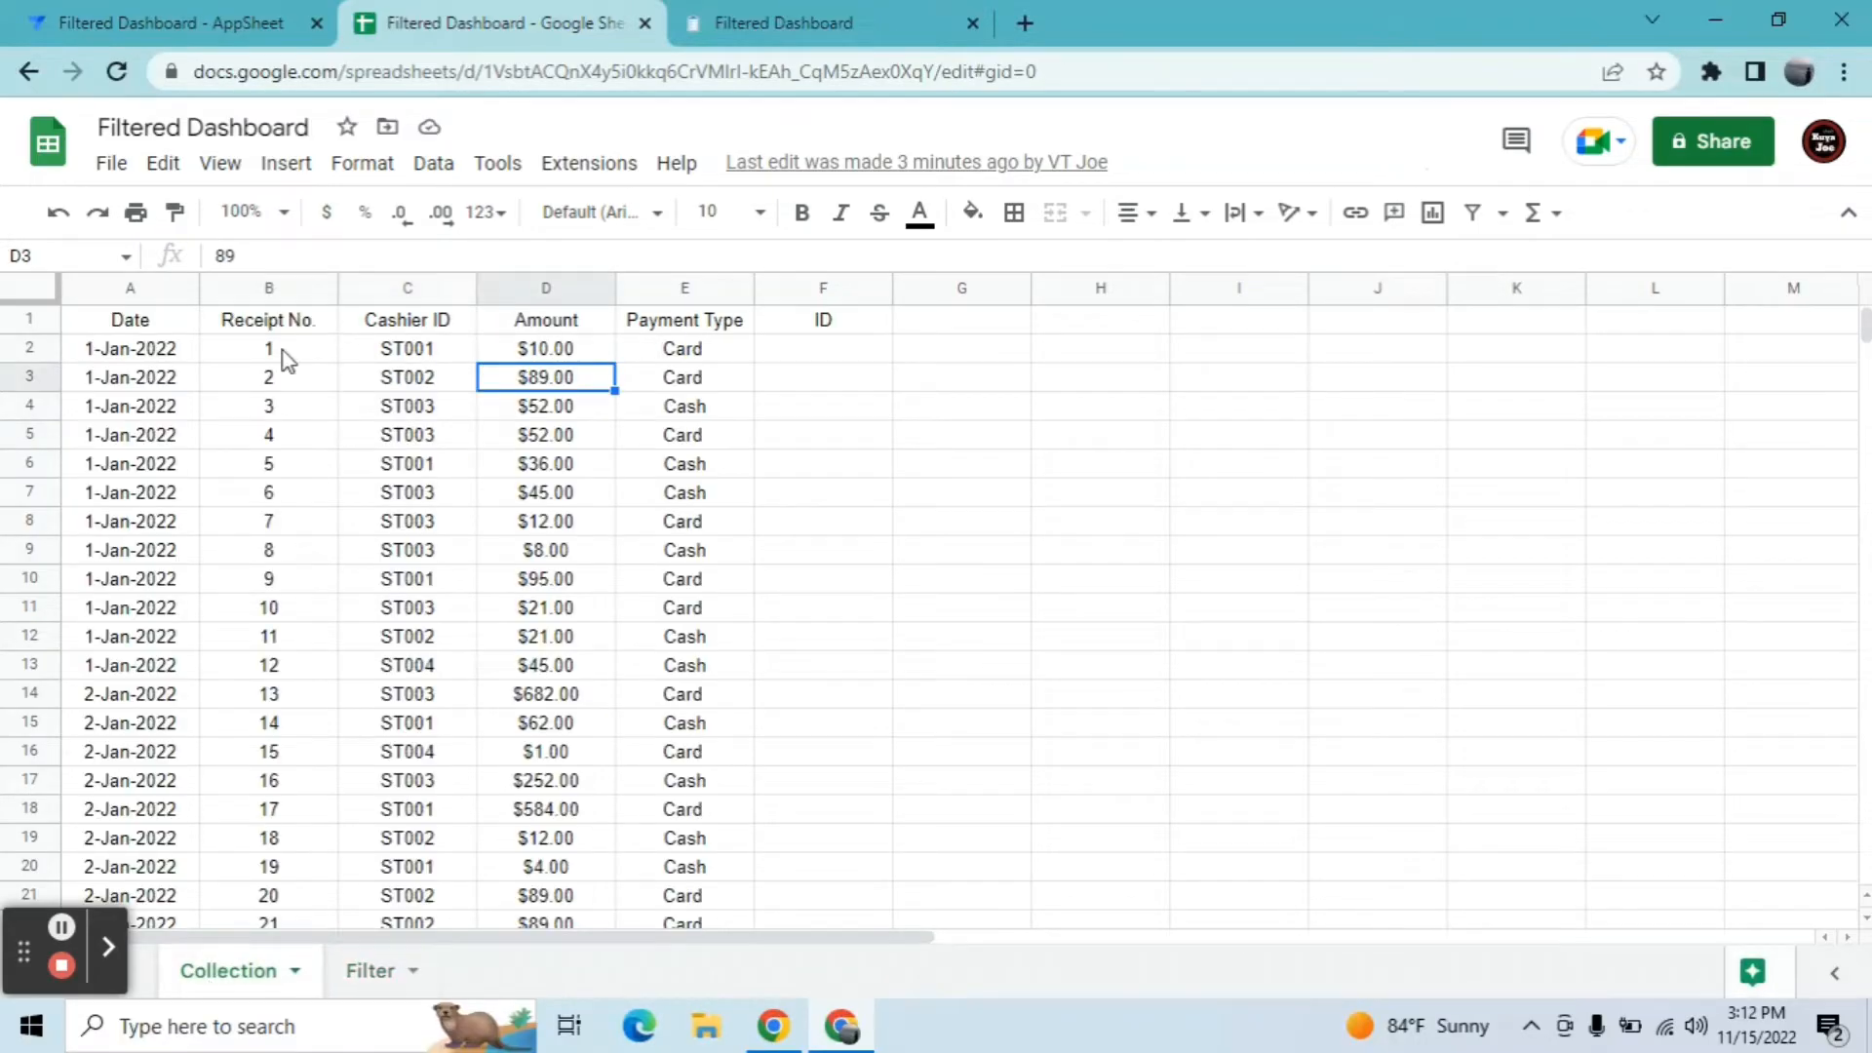
click(150, 319)
click(217, 20)
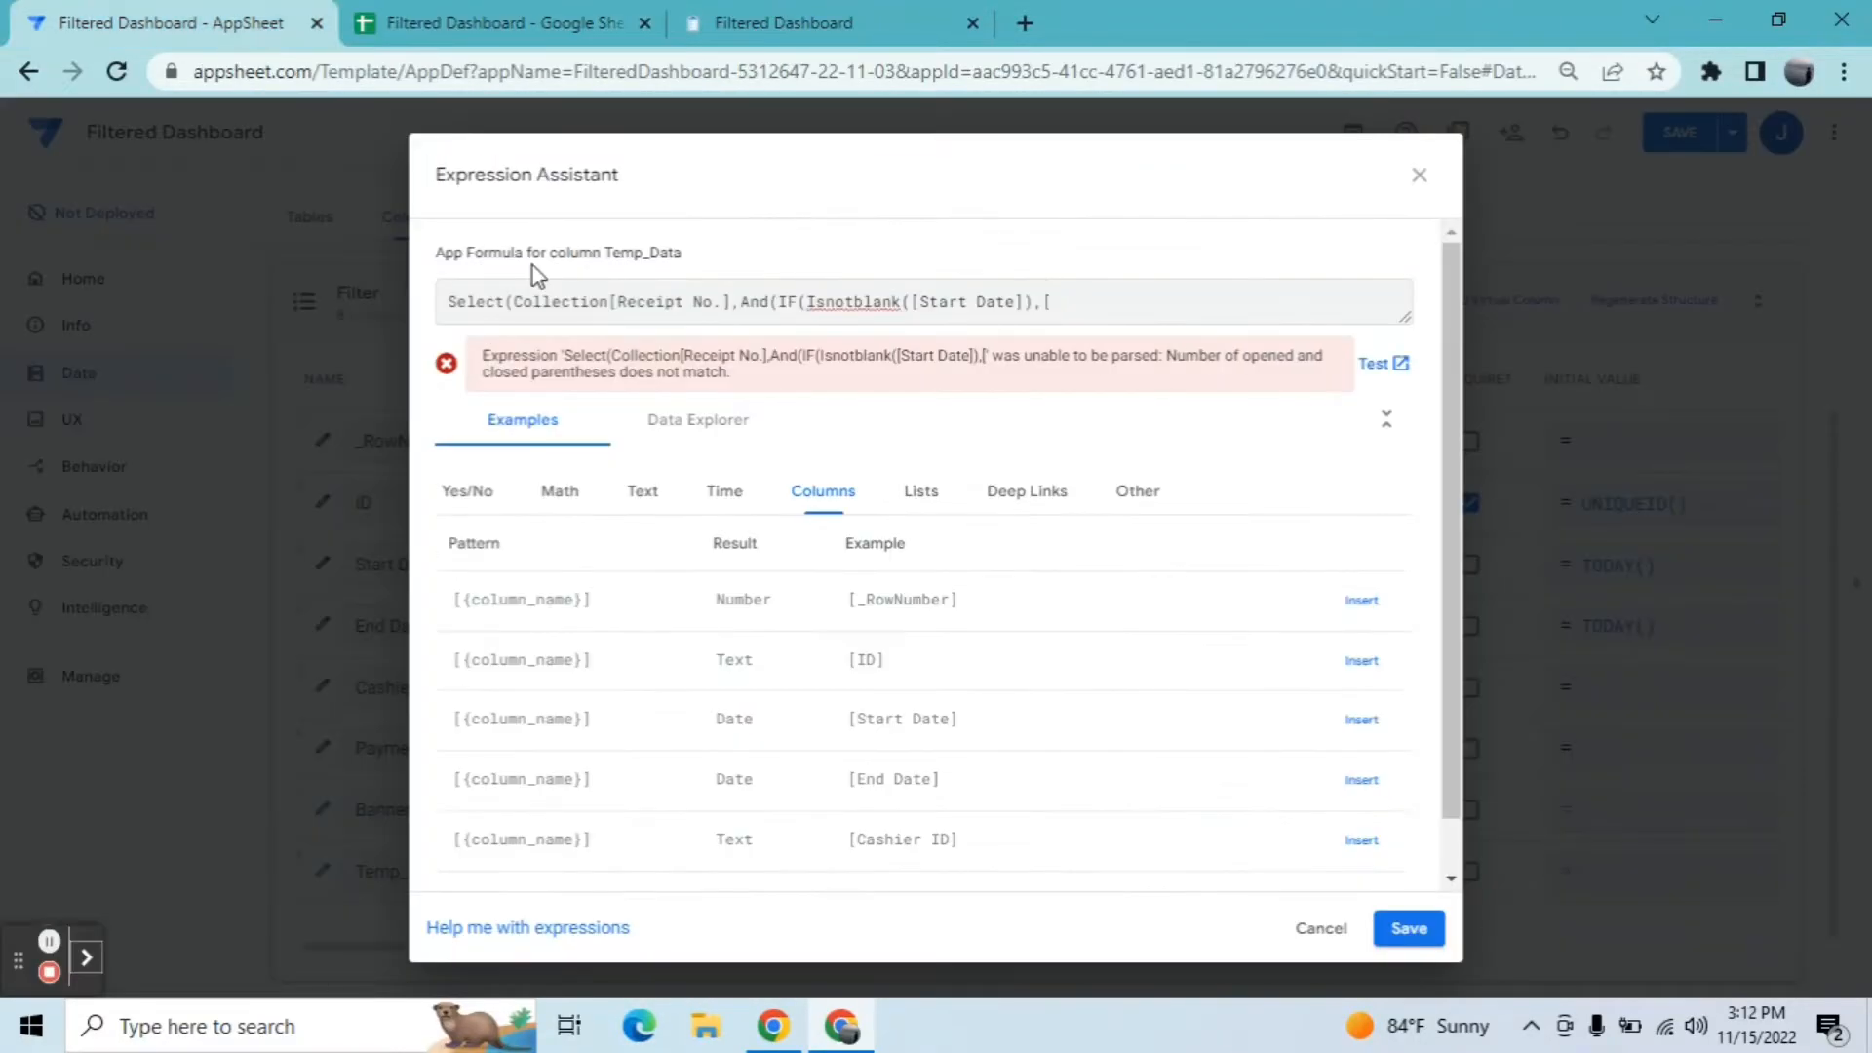
text(Date]>=[_thisrow].[)
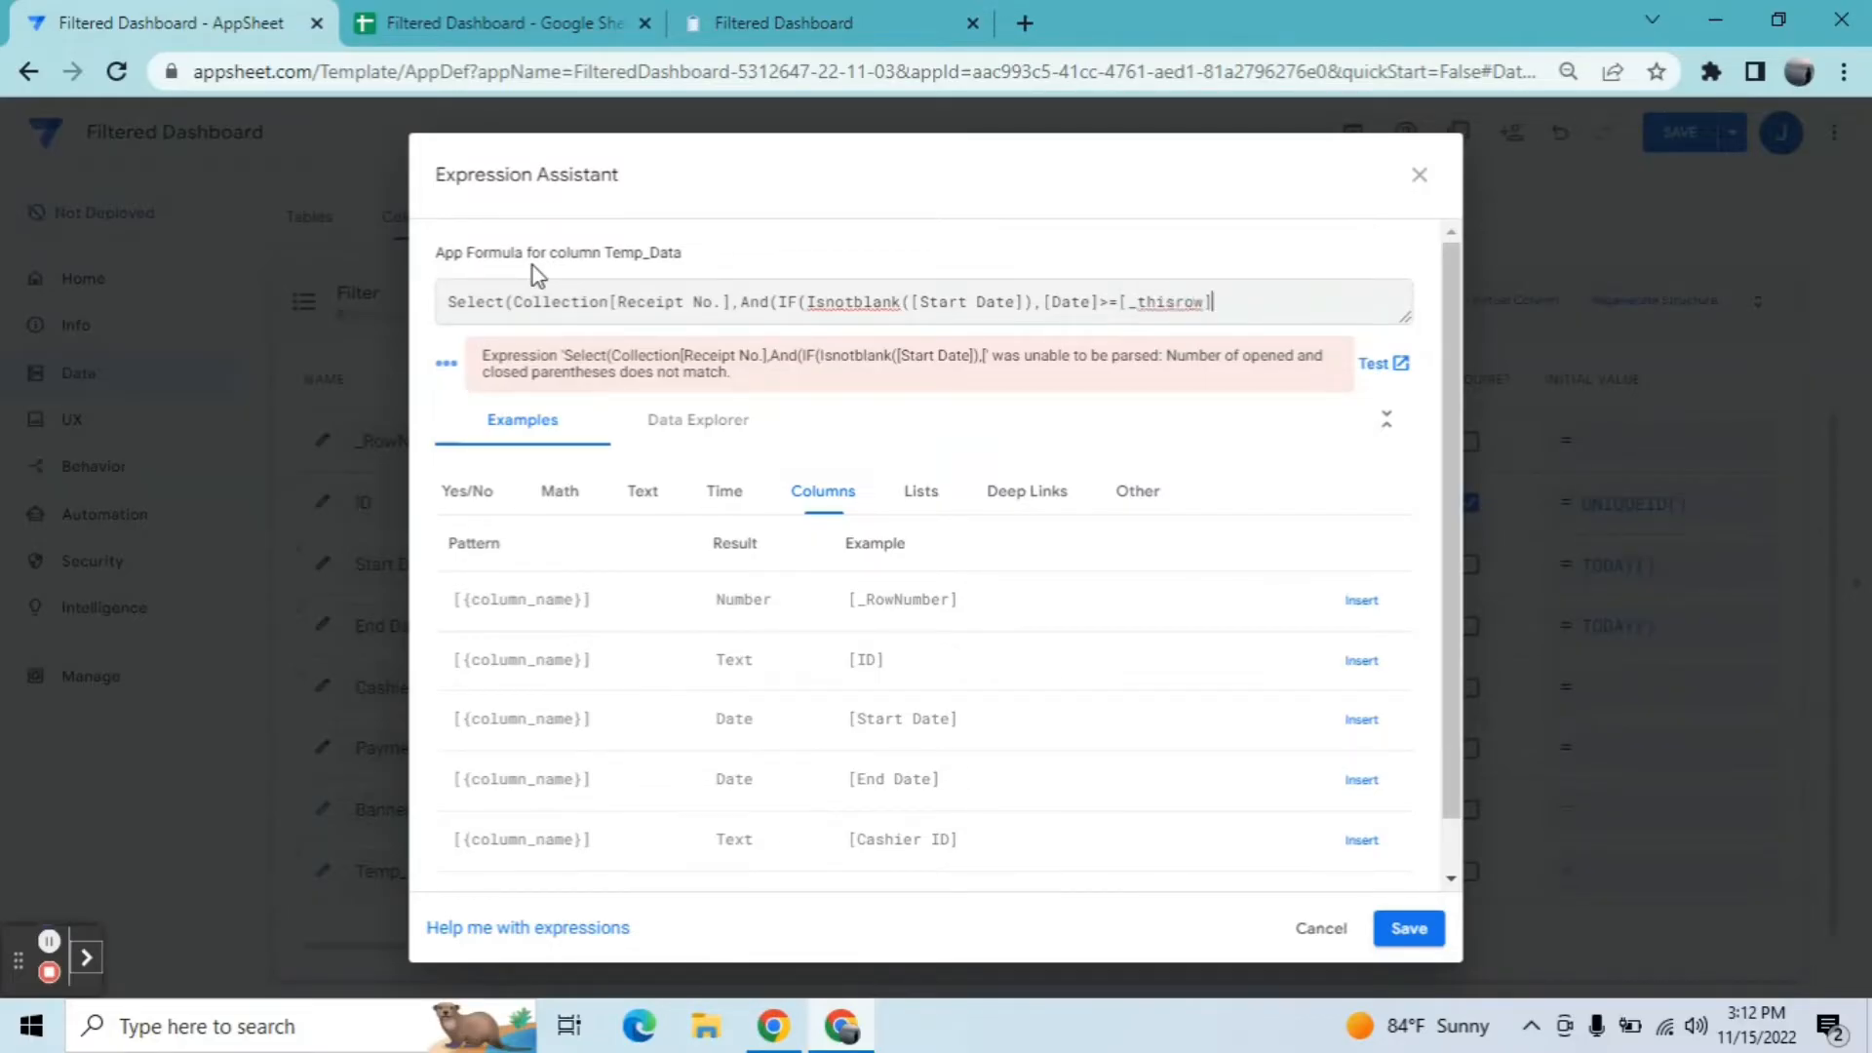
text(Start Date],true,)
key(BackSpace)
Step: Close the Start Date condition and begin the next one with if(isnotblank([End Date]),[Date], verifying the column name in the Collection sheet
text(),if)
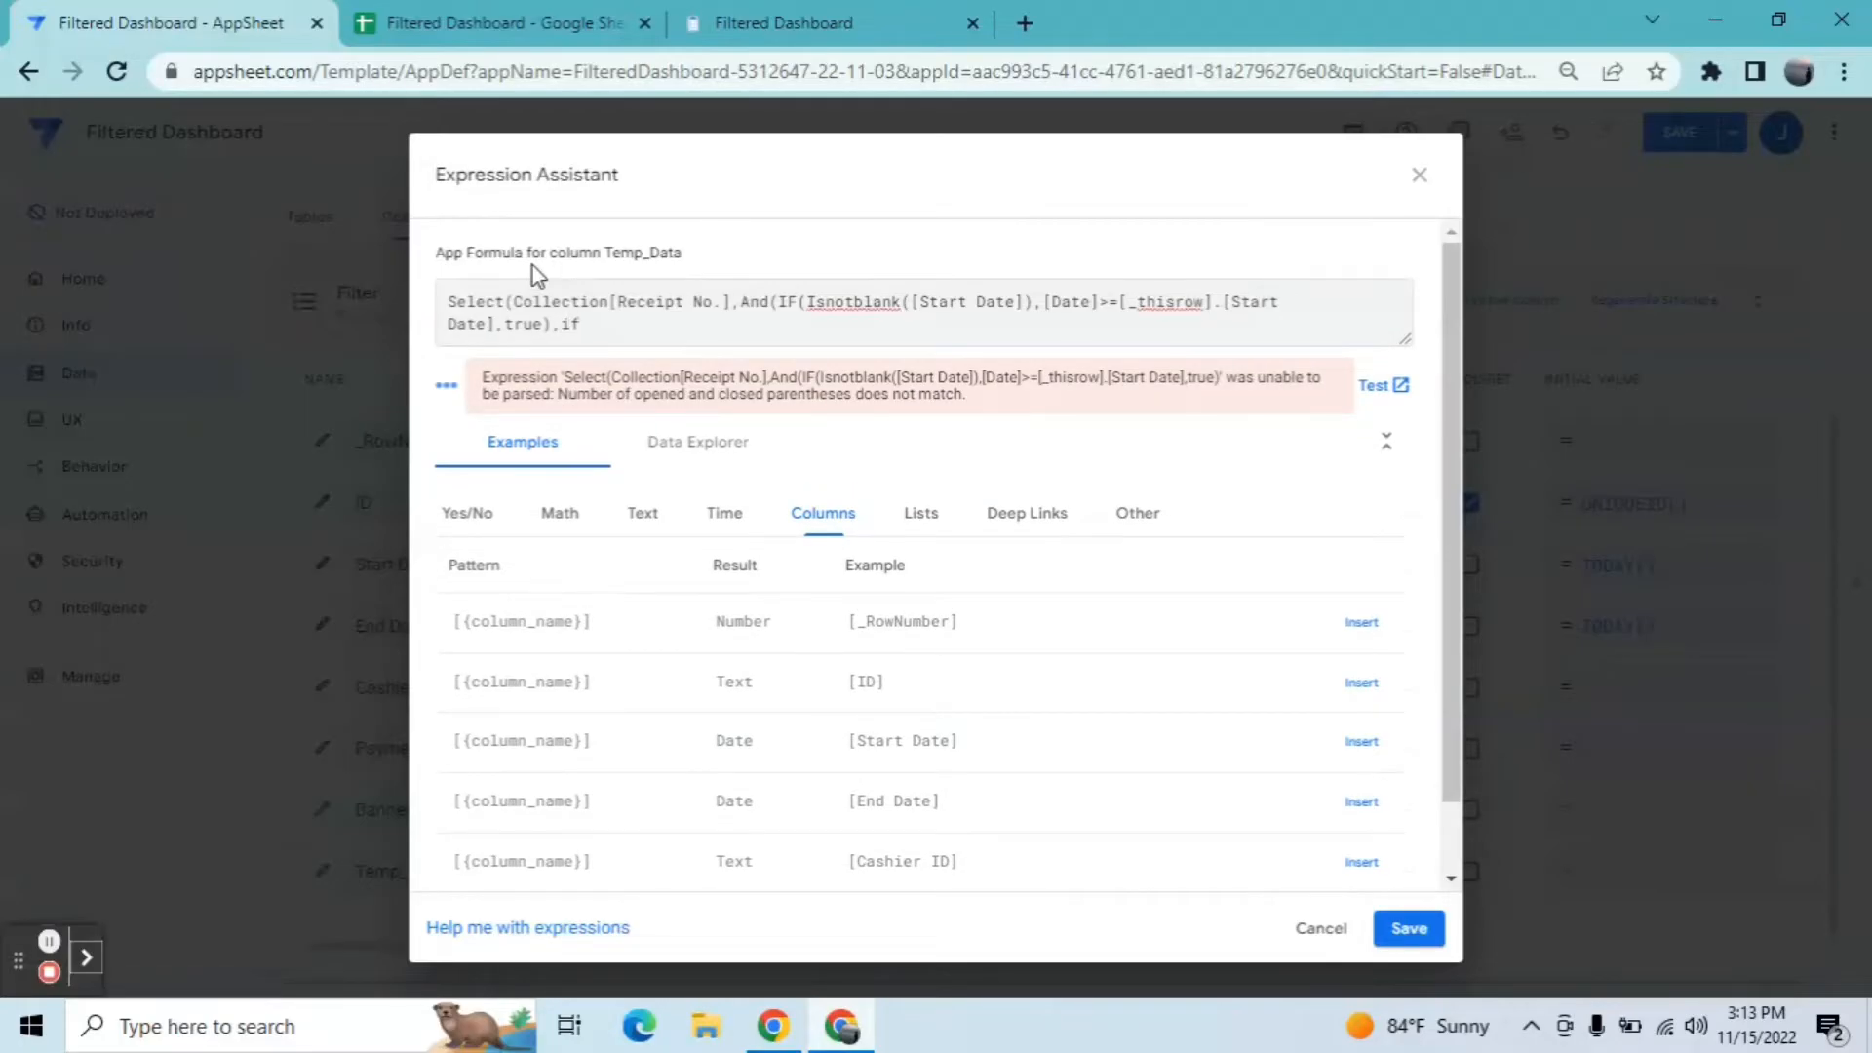
text((isnotblank()
click(1361, 800)
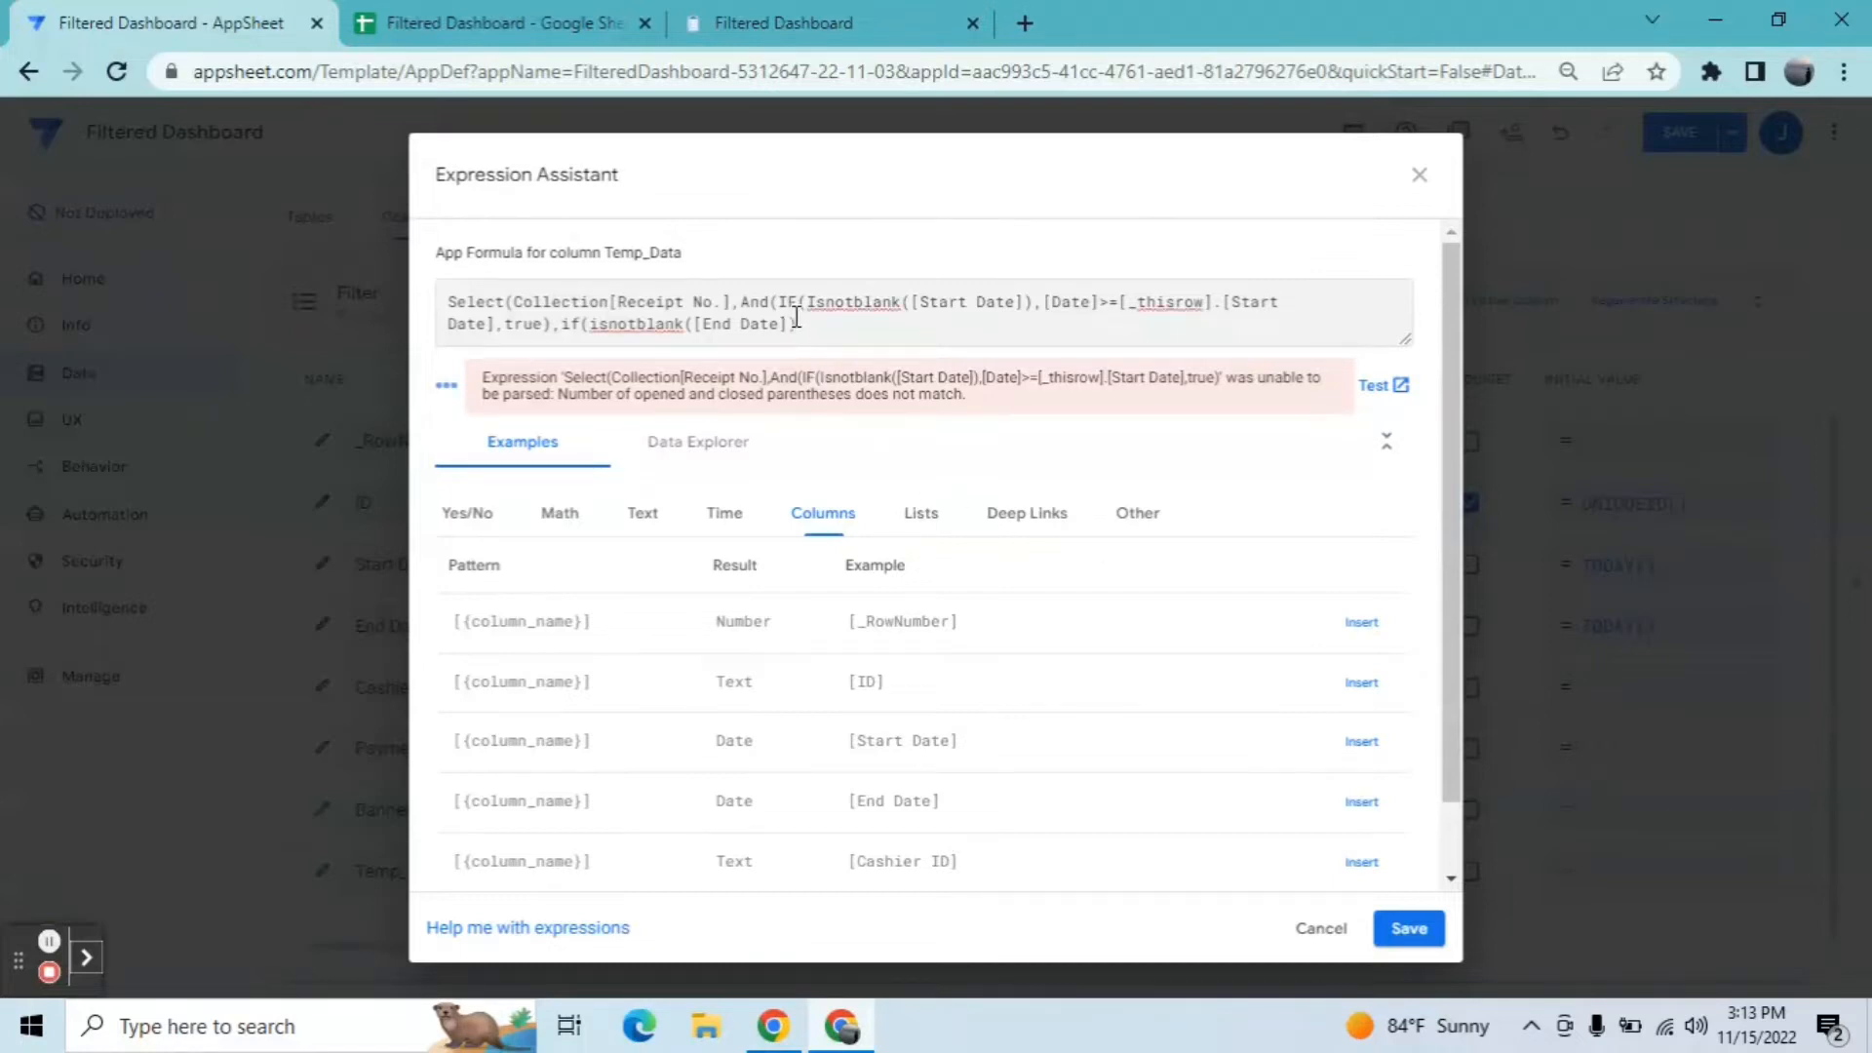
text(),[)
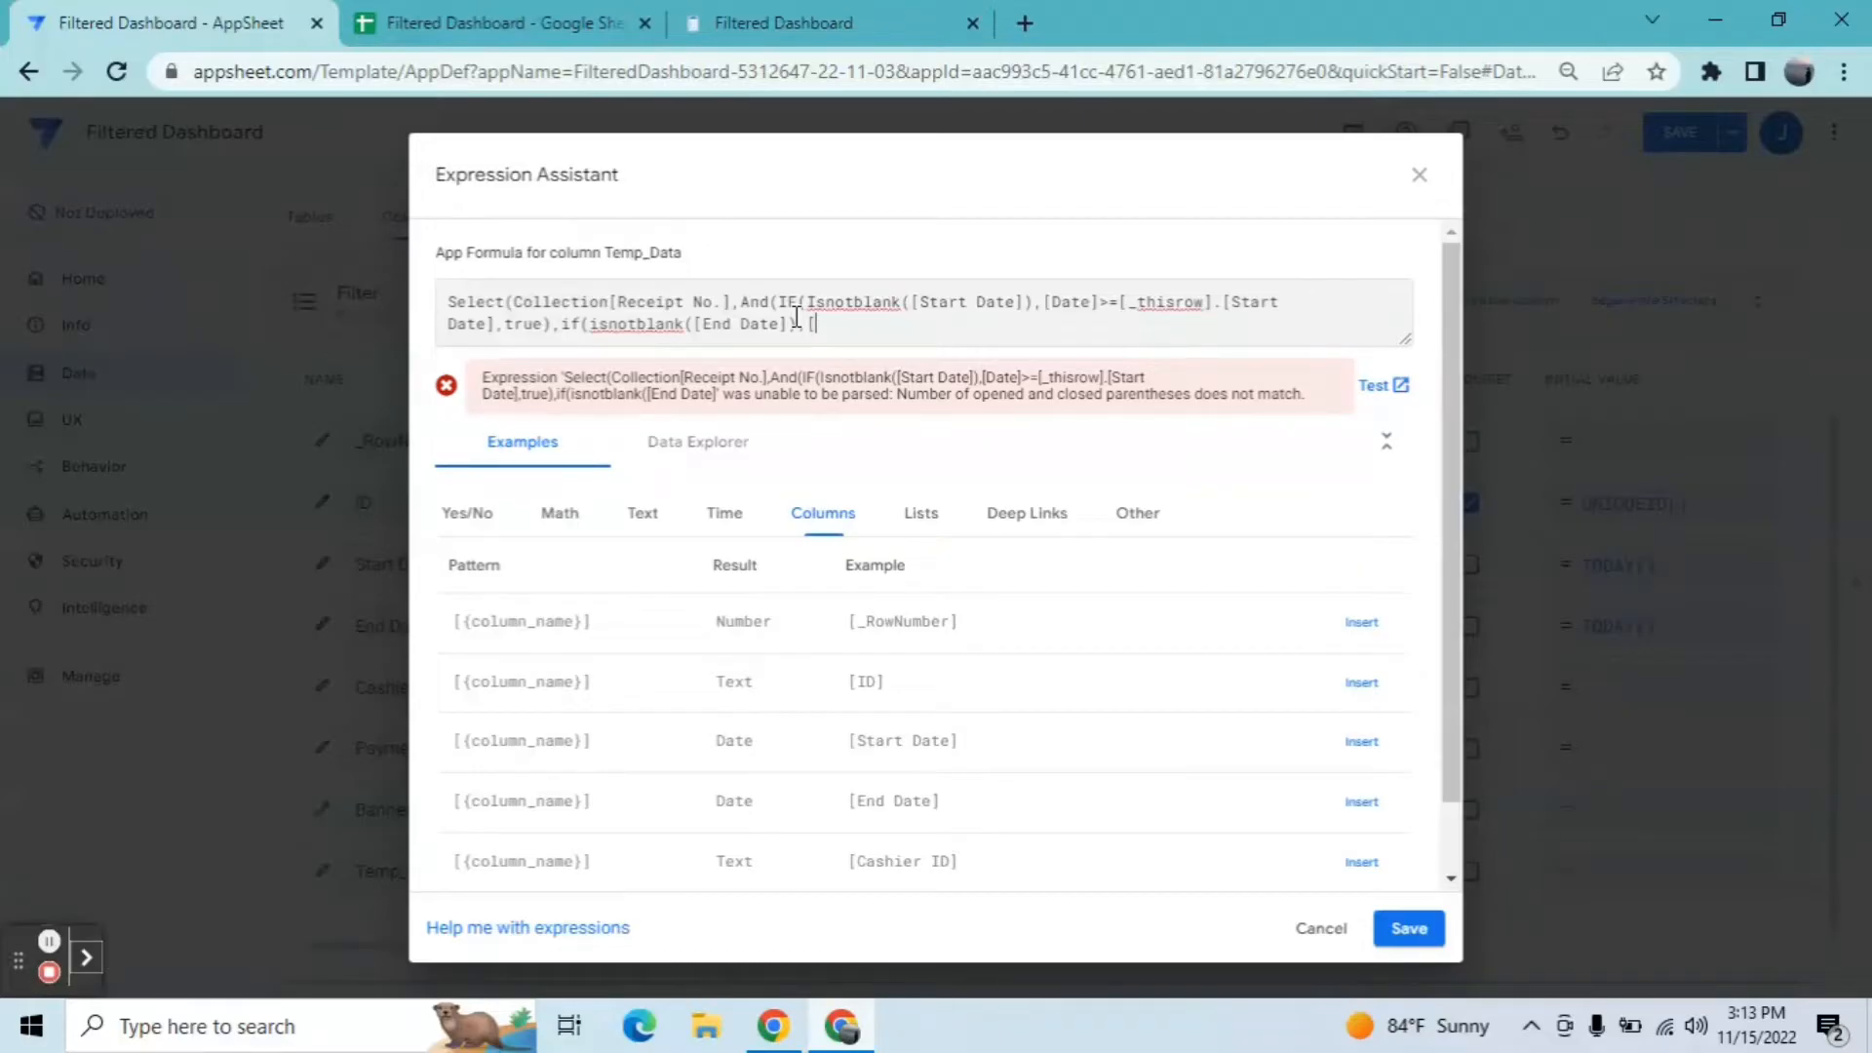
text(Date)
click(570, 19)
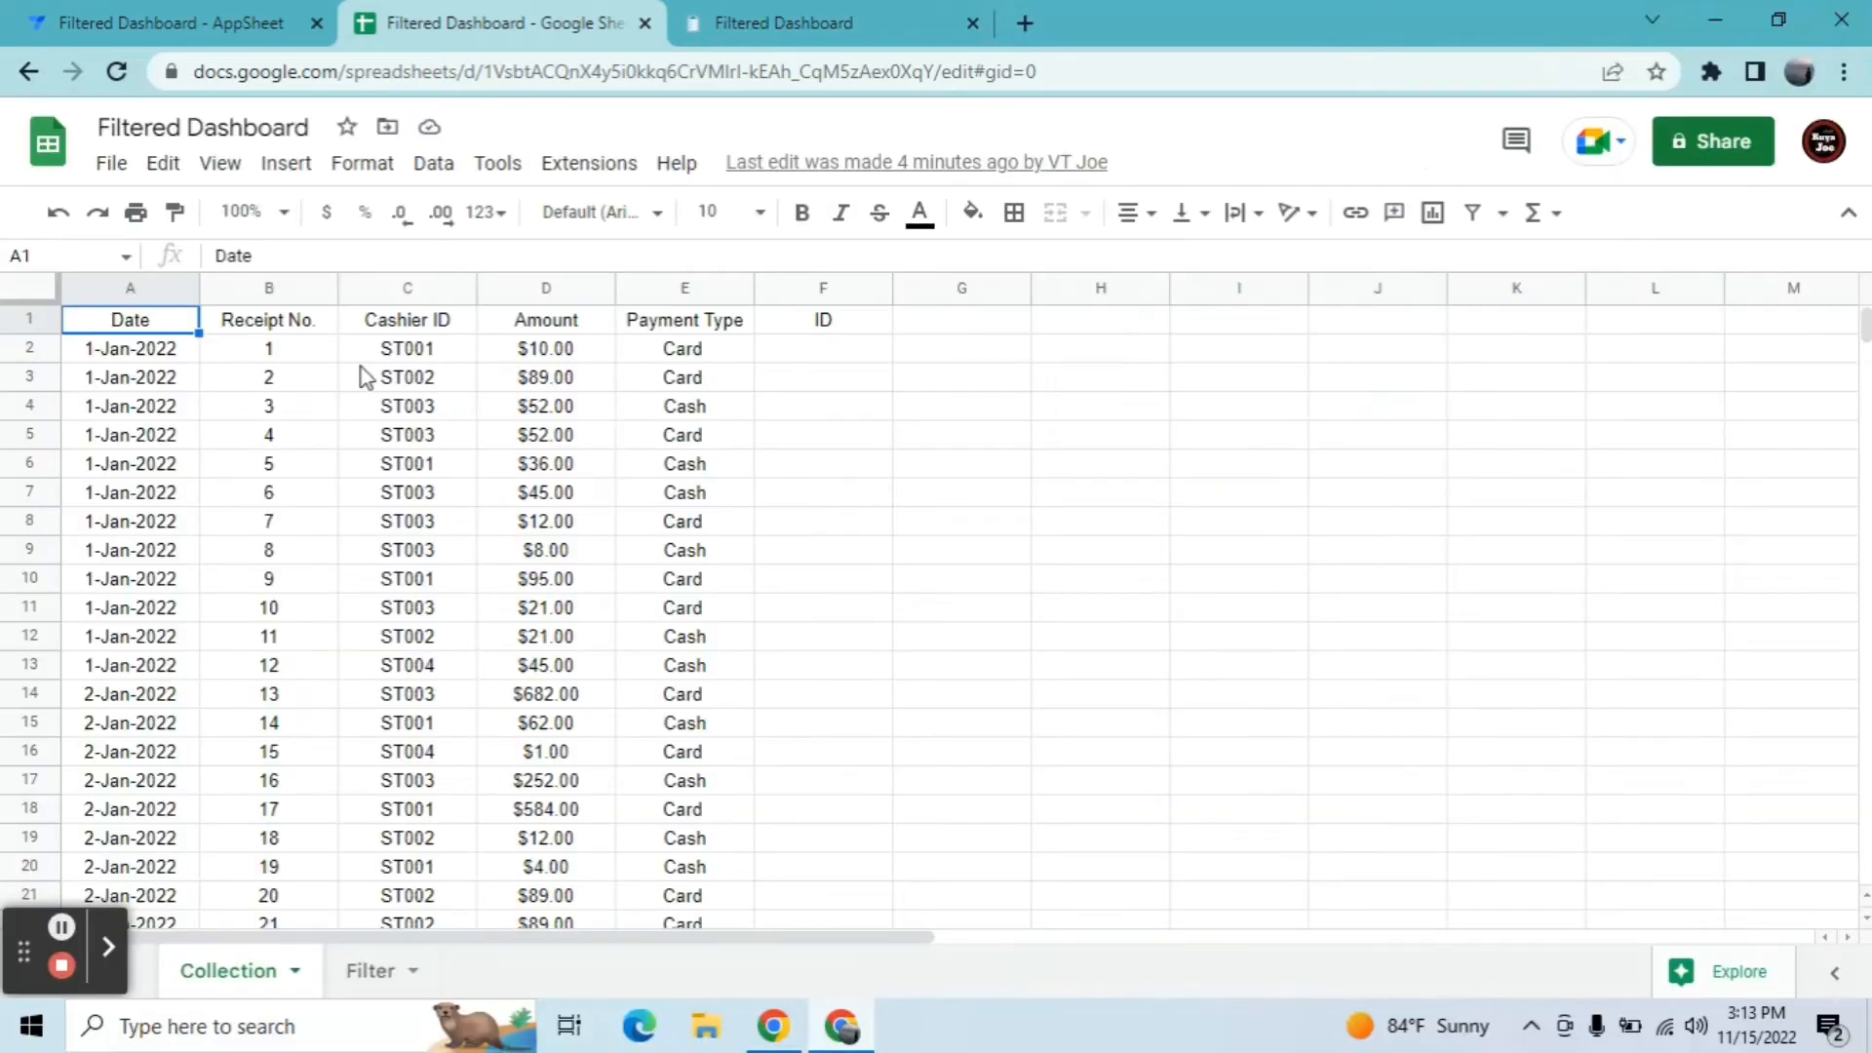
click(174, 16)
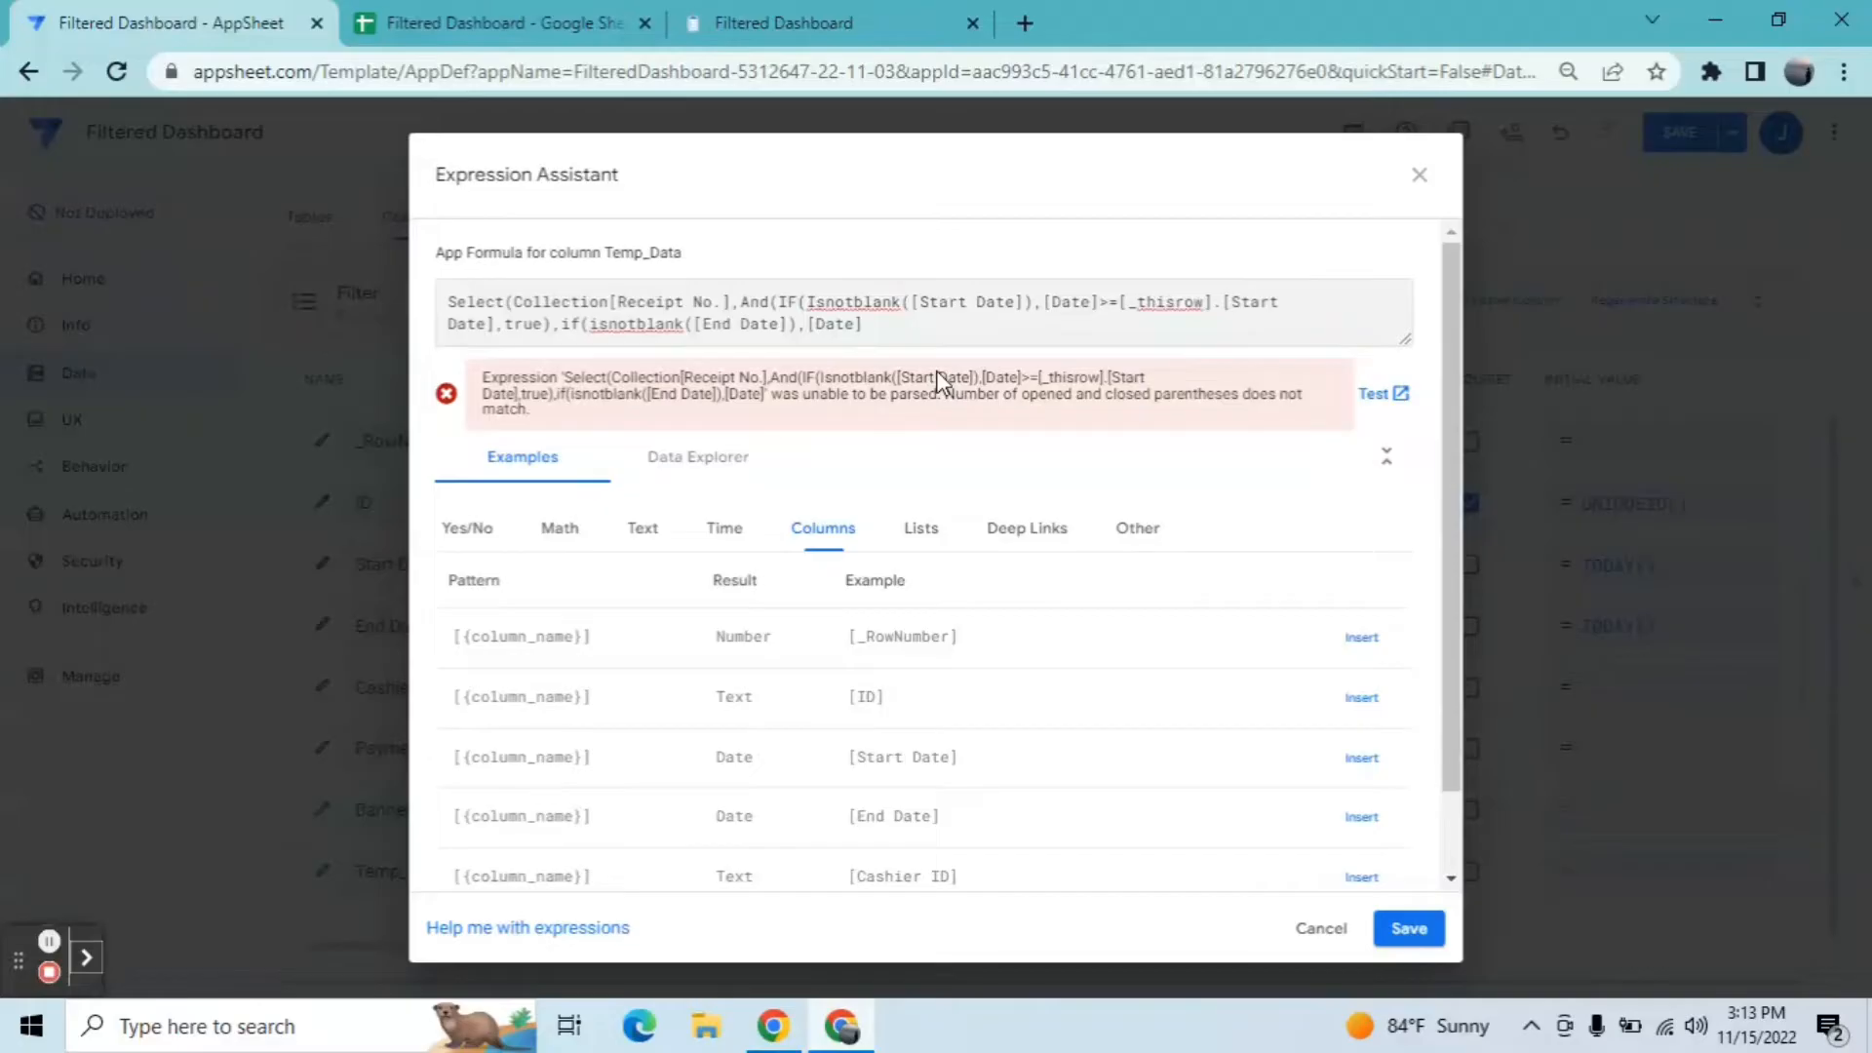
Step: Complete the End Date condition with the comparison <=[_thisrow].[End Date] and the fallback value true
text(<=[_thisrow].[End )
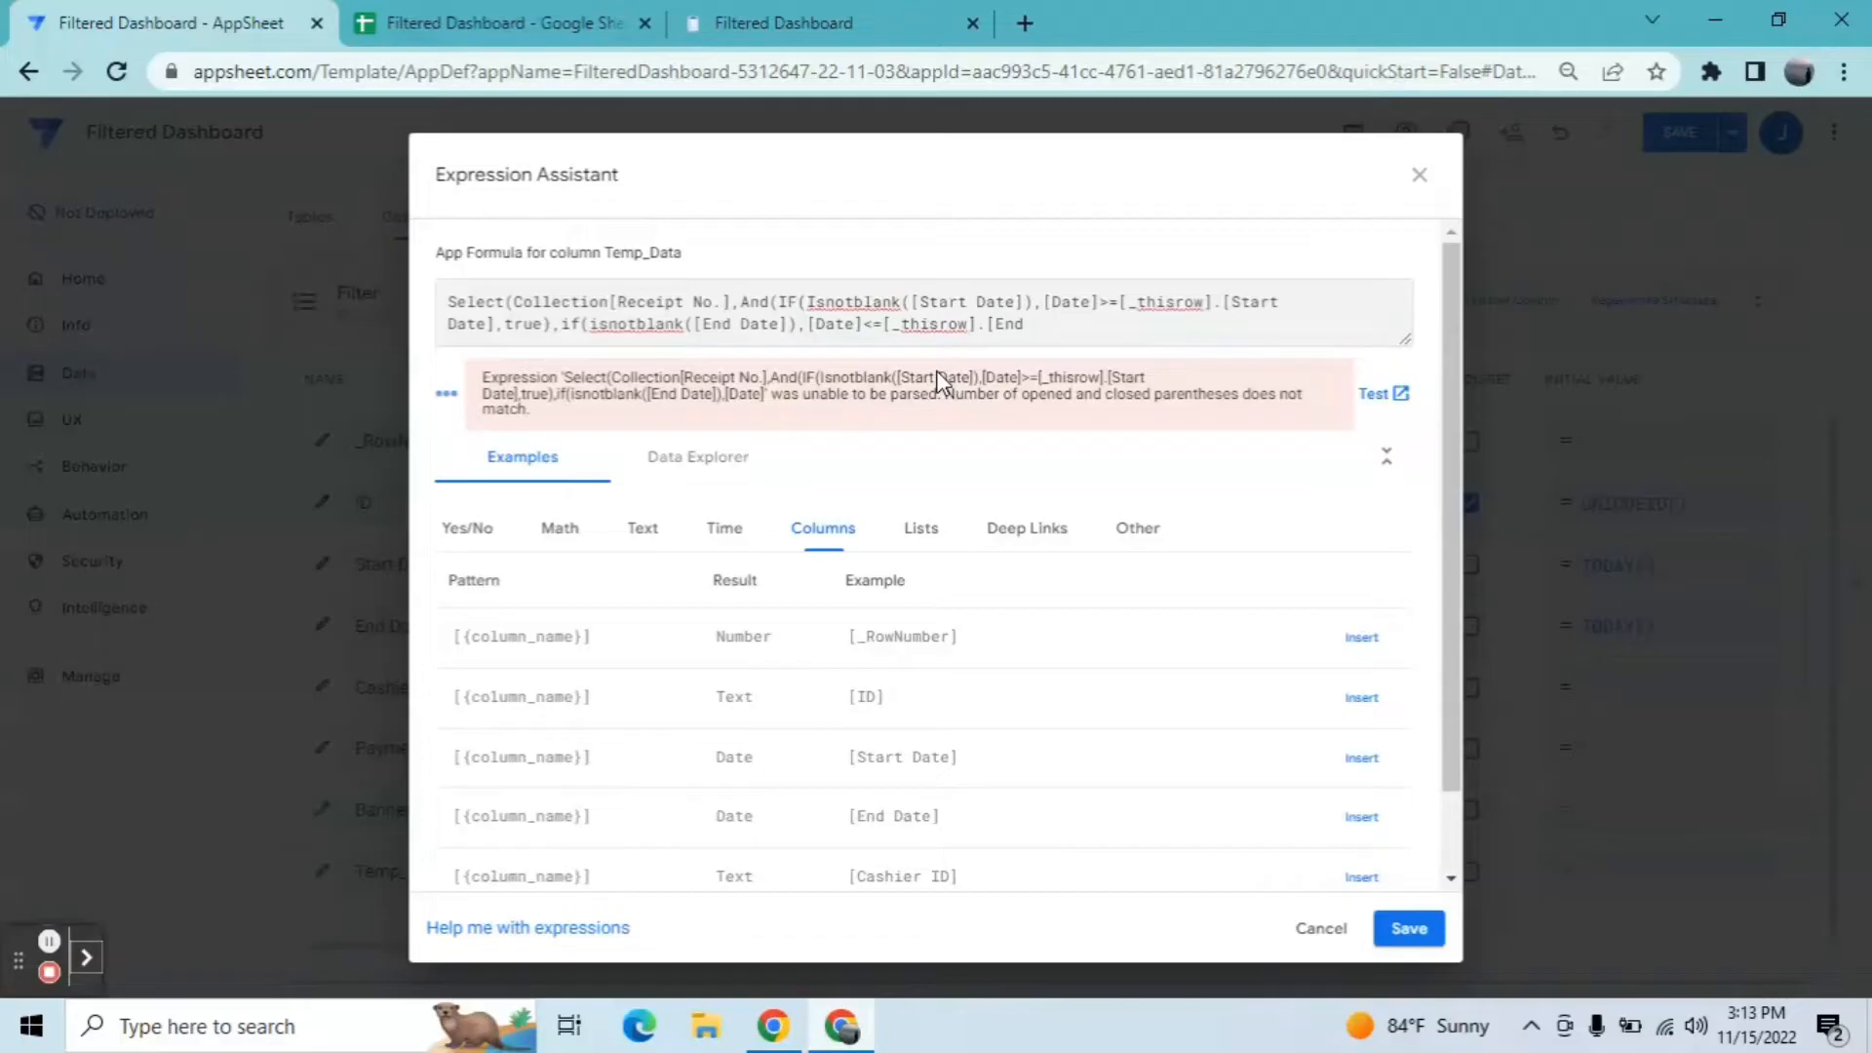
text(date)
key(BackSpace)
key(BackSpace)
key(BackSpace)
key(BackSpace)
text(Date],true)
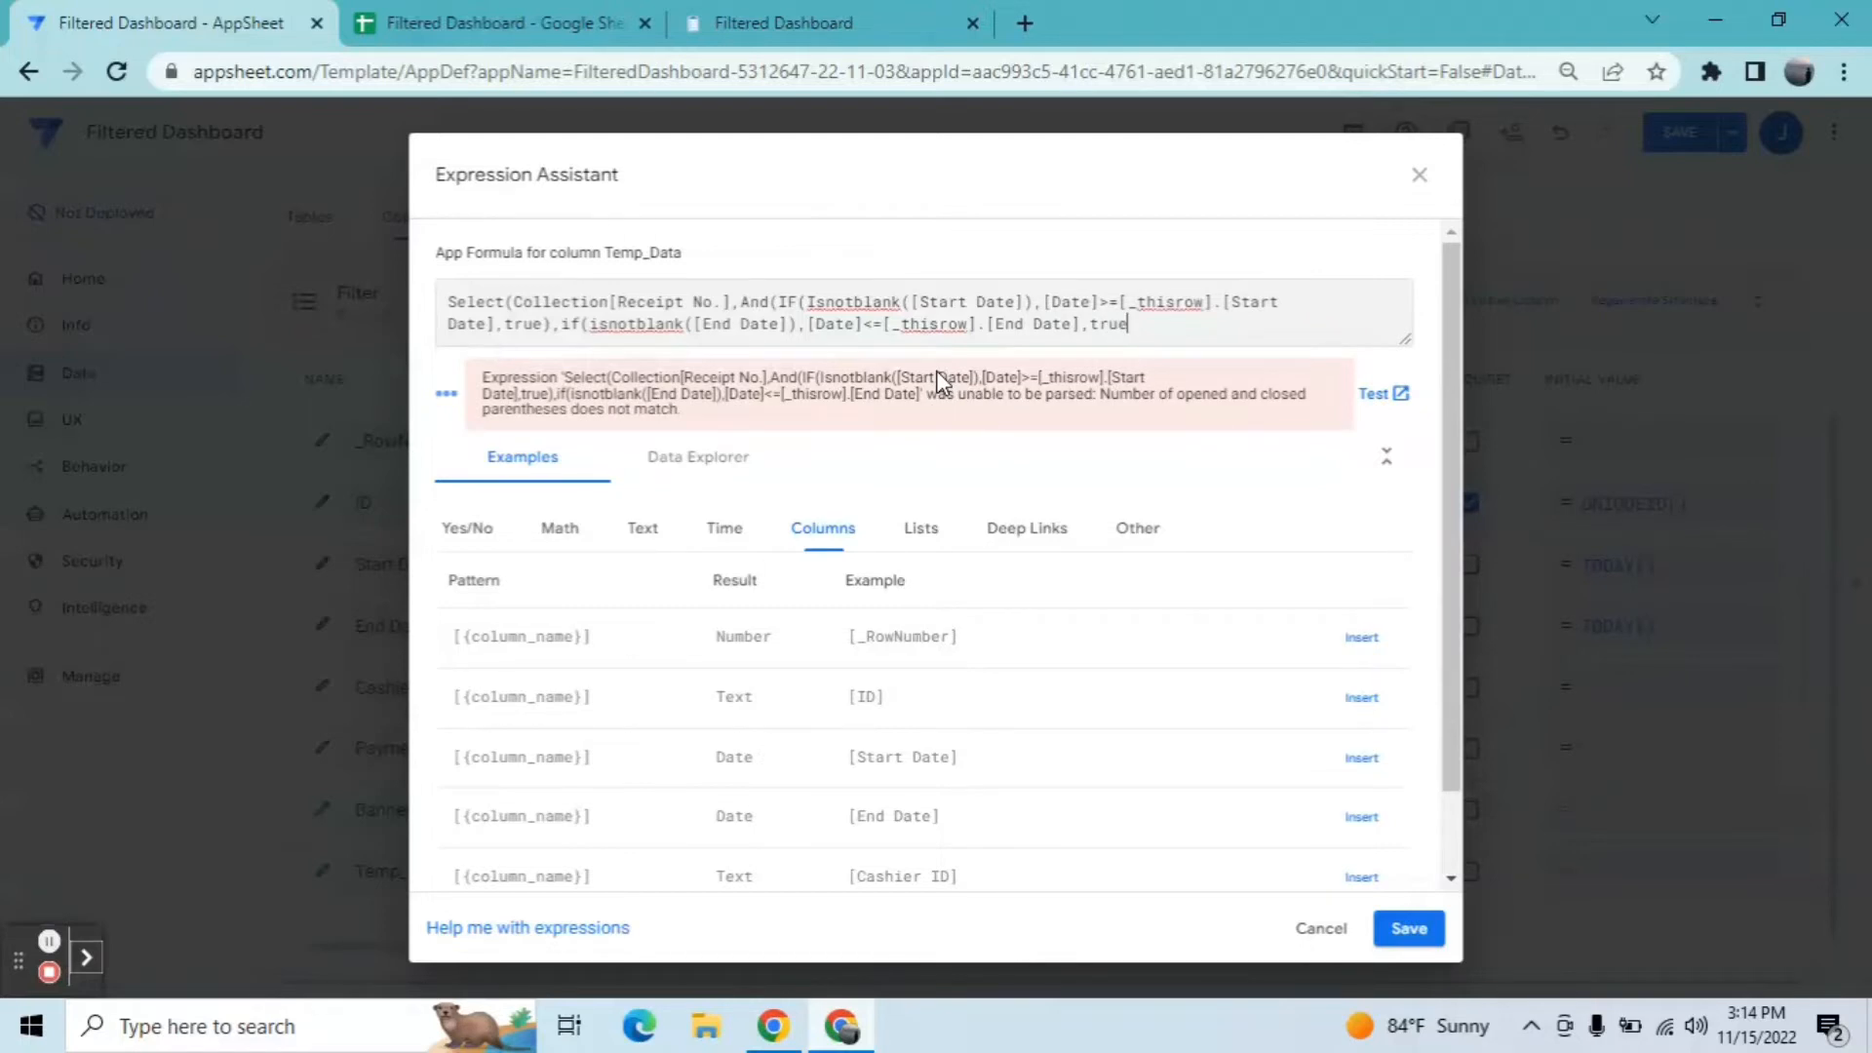
Step: Close the End Date condition and begin if(isnotblank([Cashier ID]),[Cashier, checking the field name in the running dashboard and the Collection sheet
text(),if(isnotblk)
text(nk()
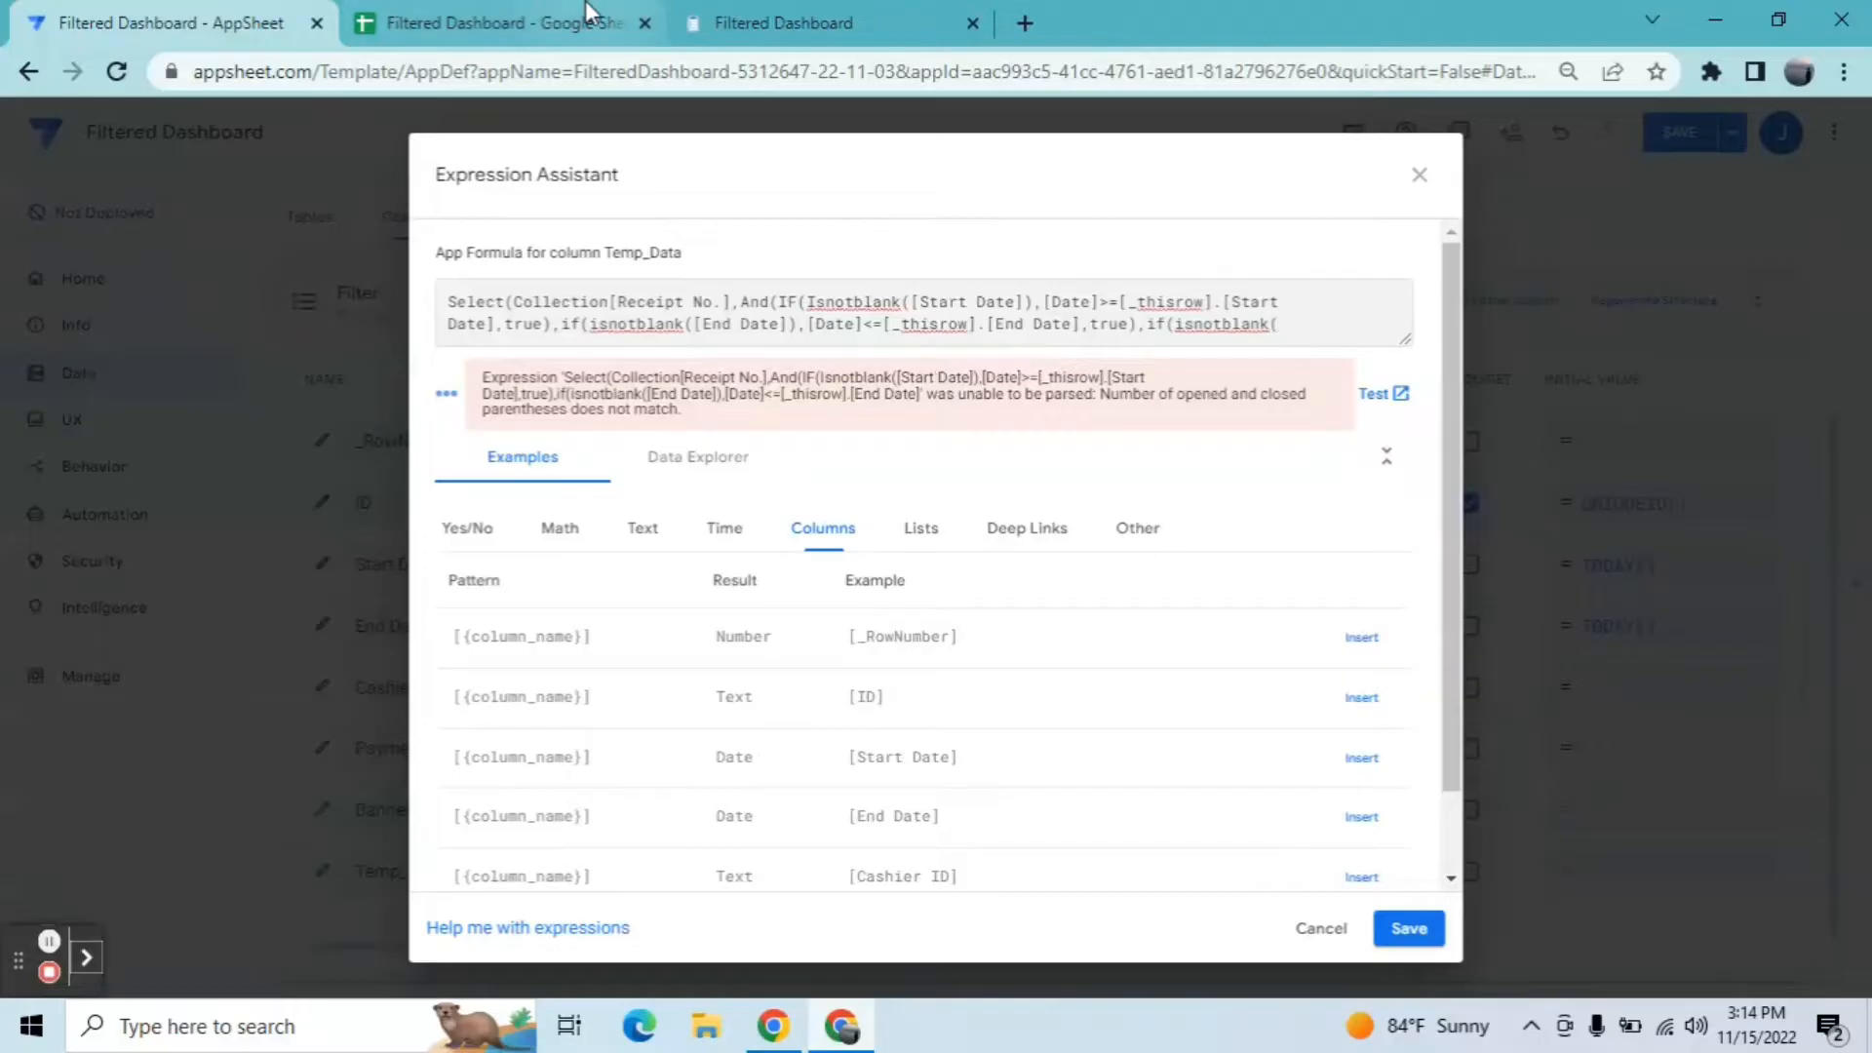
click(844, 19)
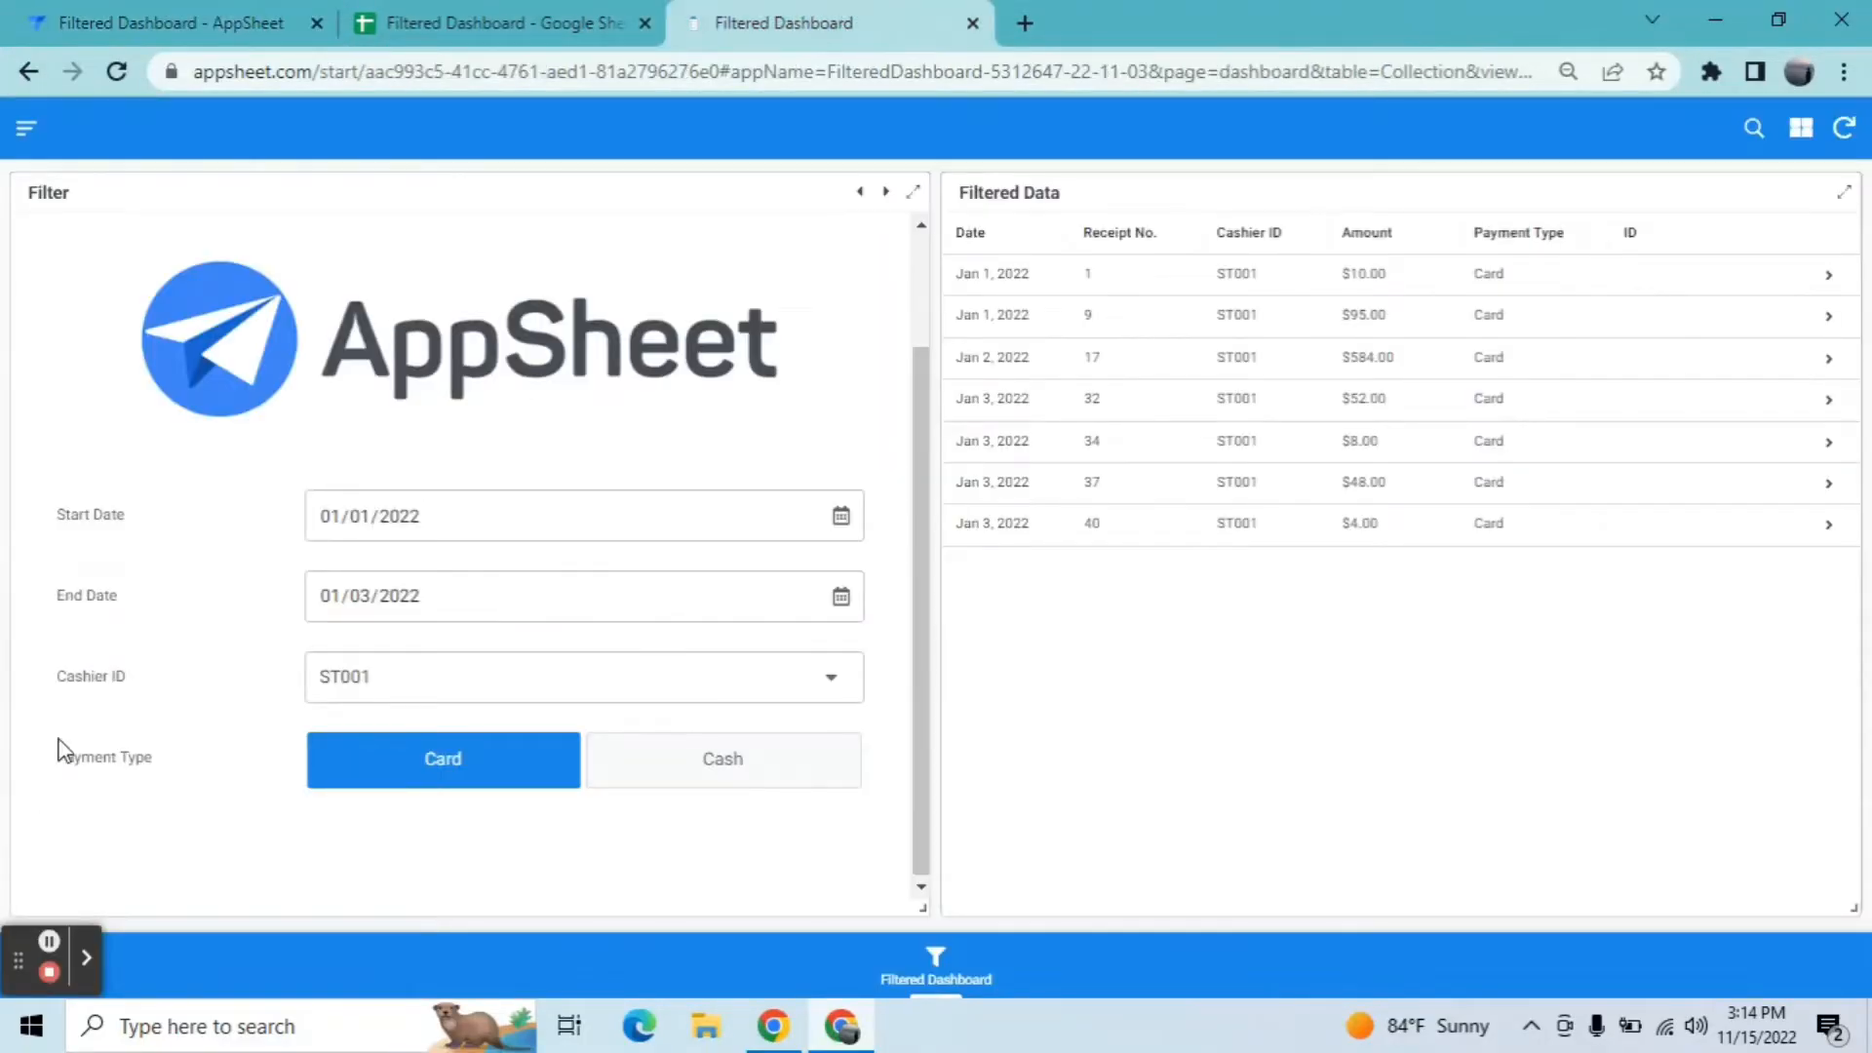
click(78, 18)
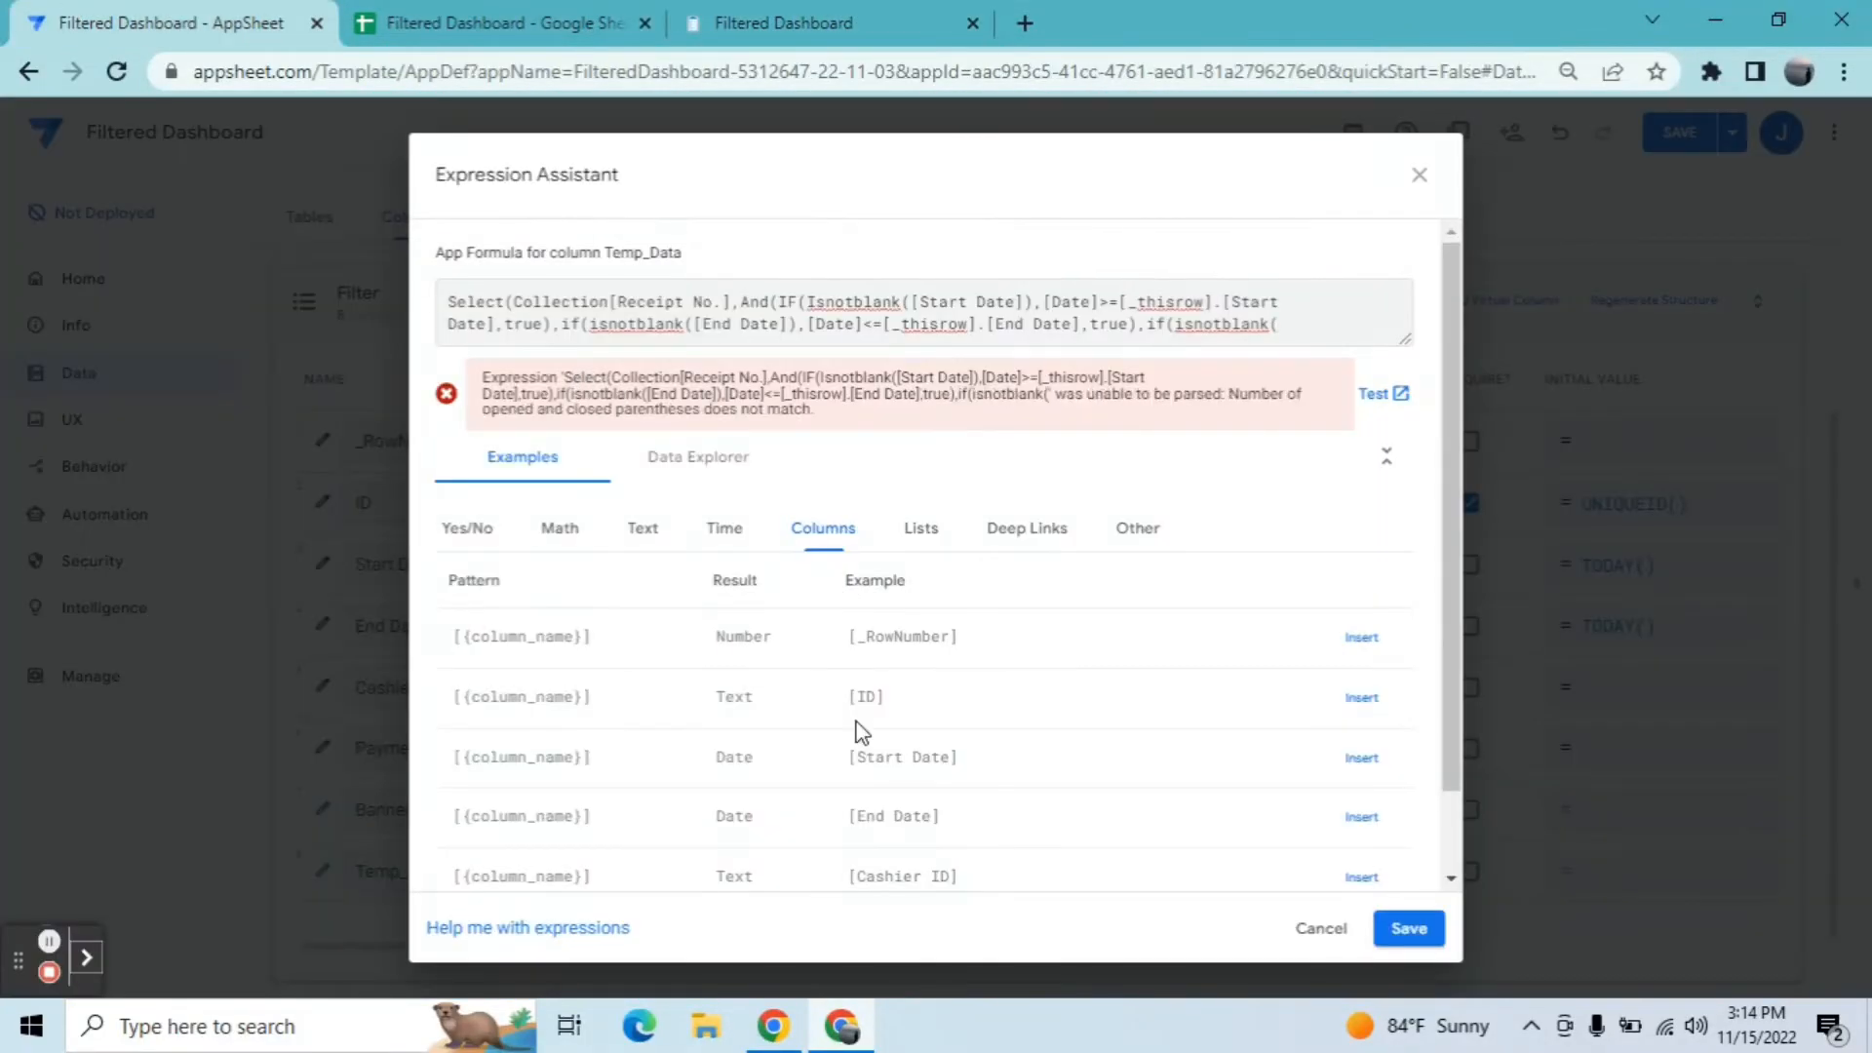
click(1359, 878)
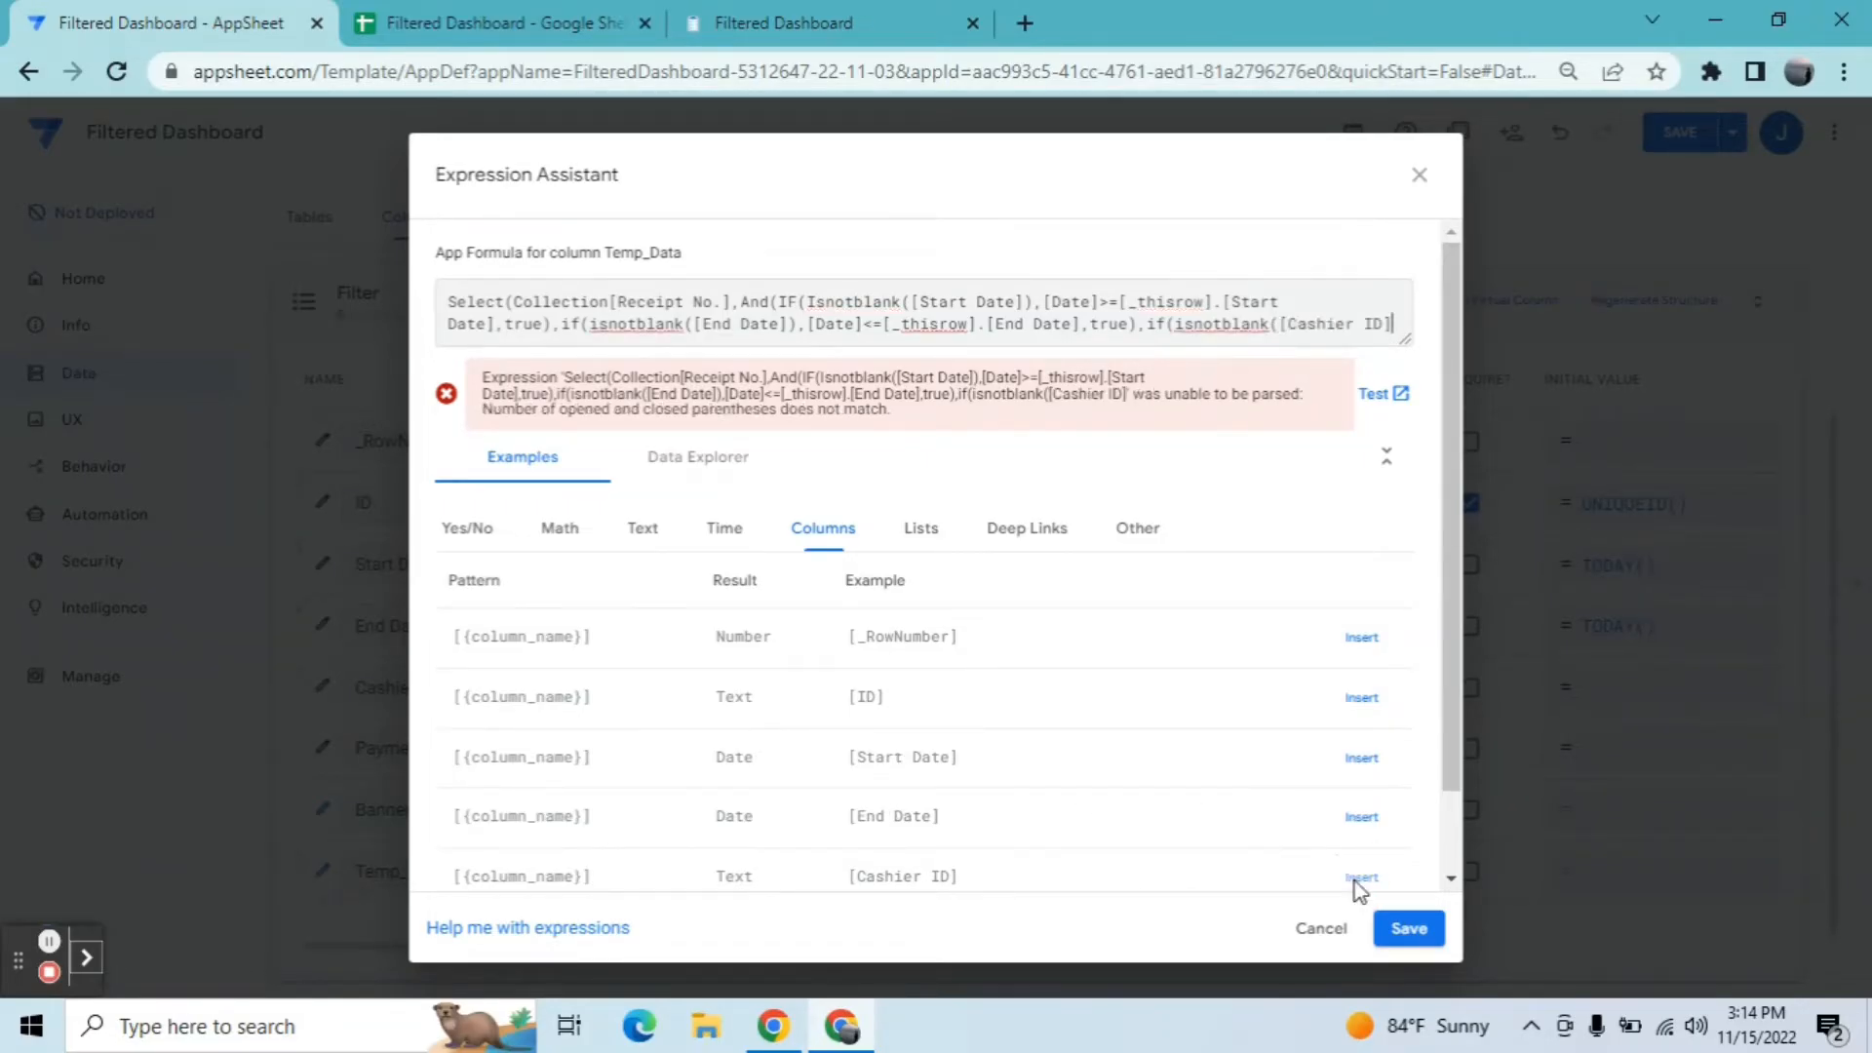
text(),[Cashier)
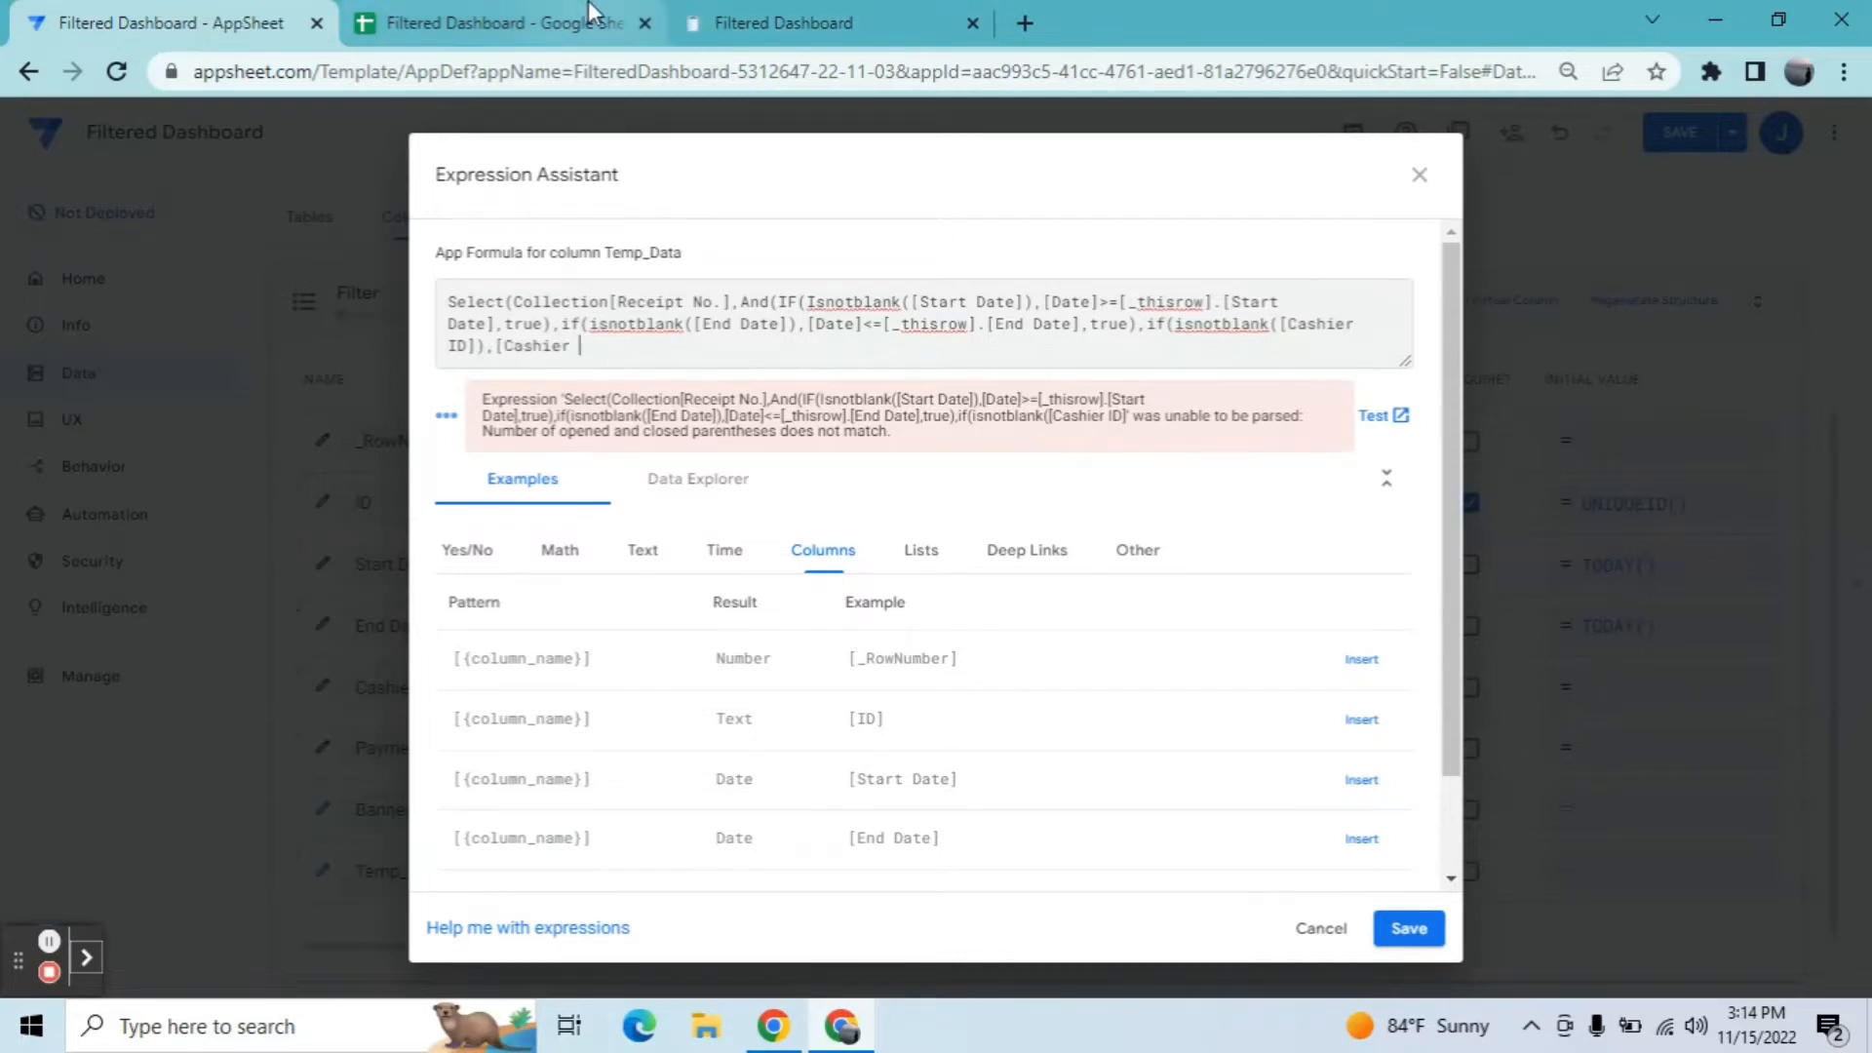
click(515, 19)
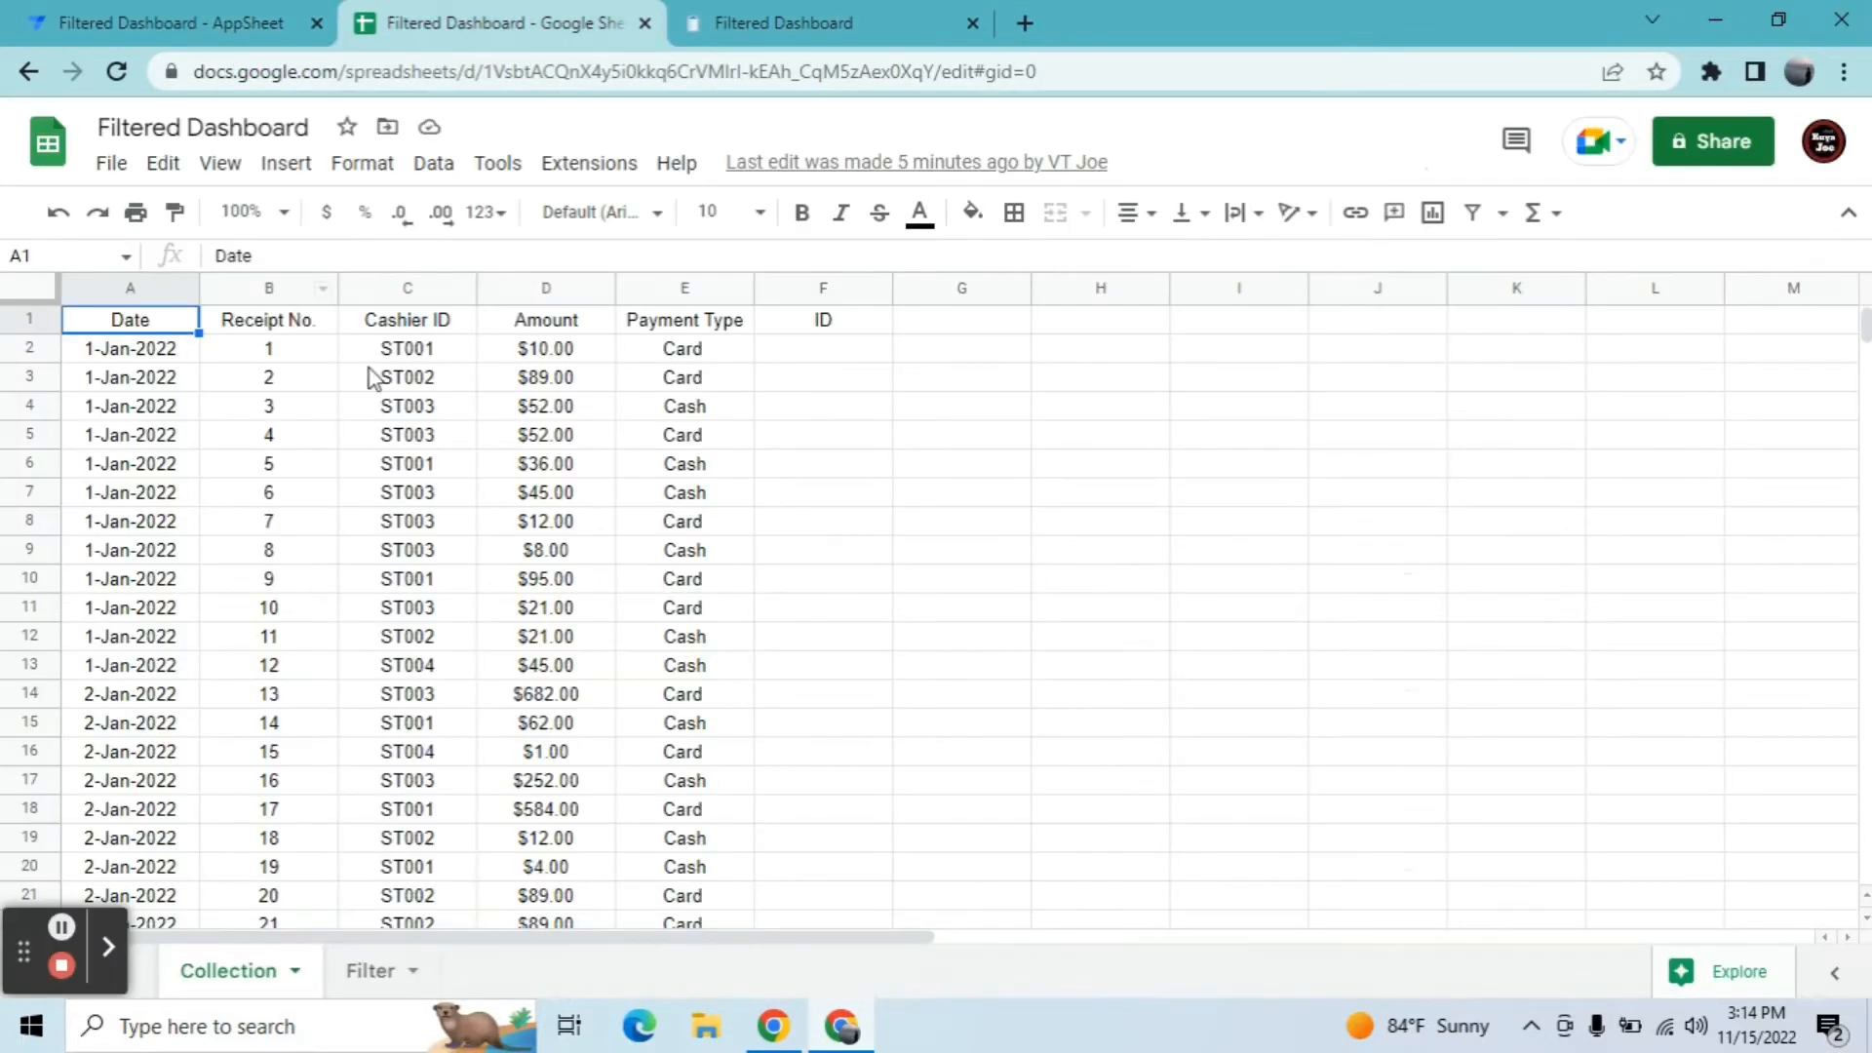
click(151, 20)
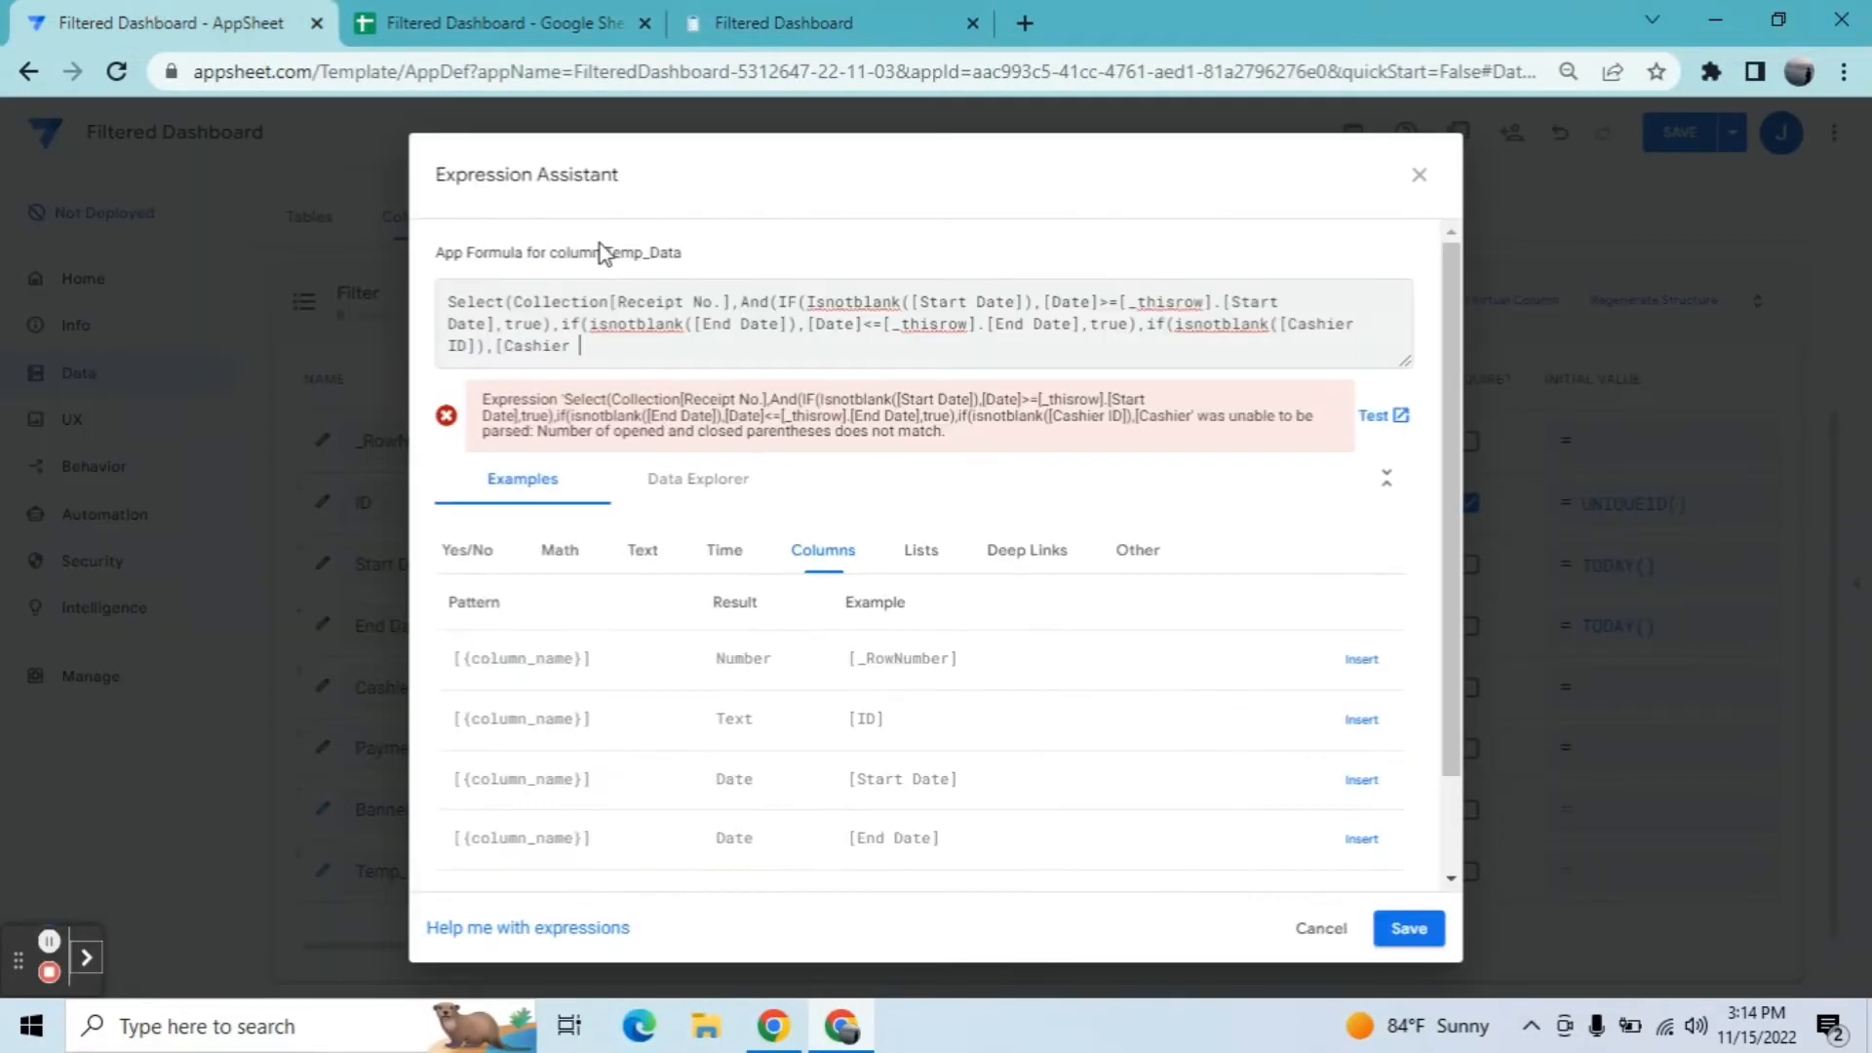
Step: Complete the cashier condition as [Cashier ID]=[_thisrow].[Cashier ID],true and close it with a parenthesis and comma
text(ID]=[Ca)
key(BackSpace)
key(BackSpace)
key(BackSpace)
text([_thisrow)
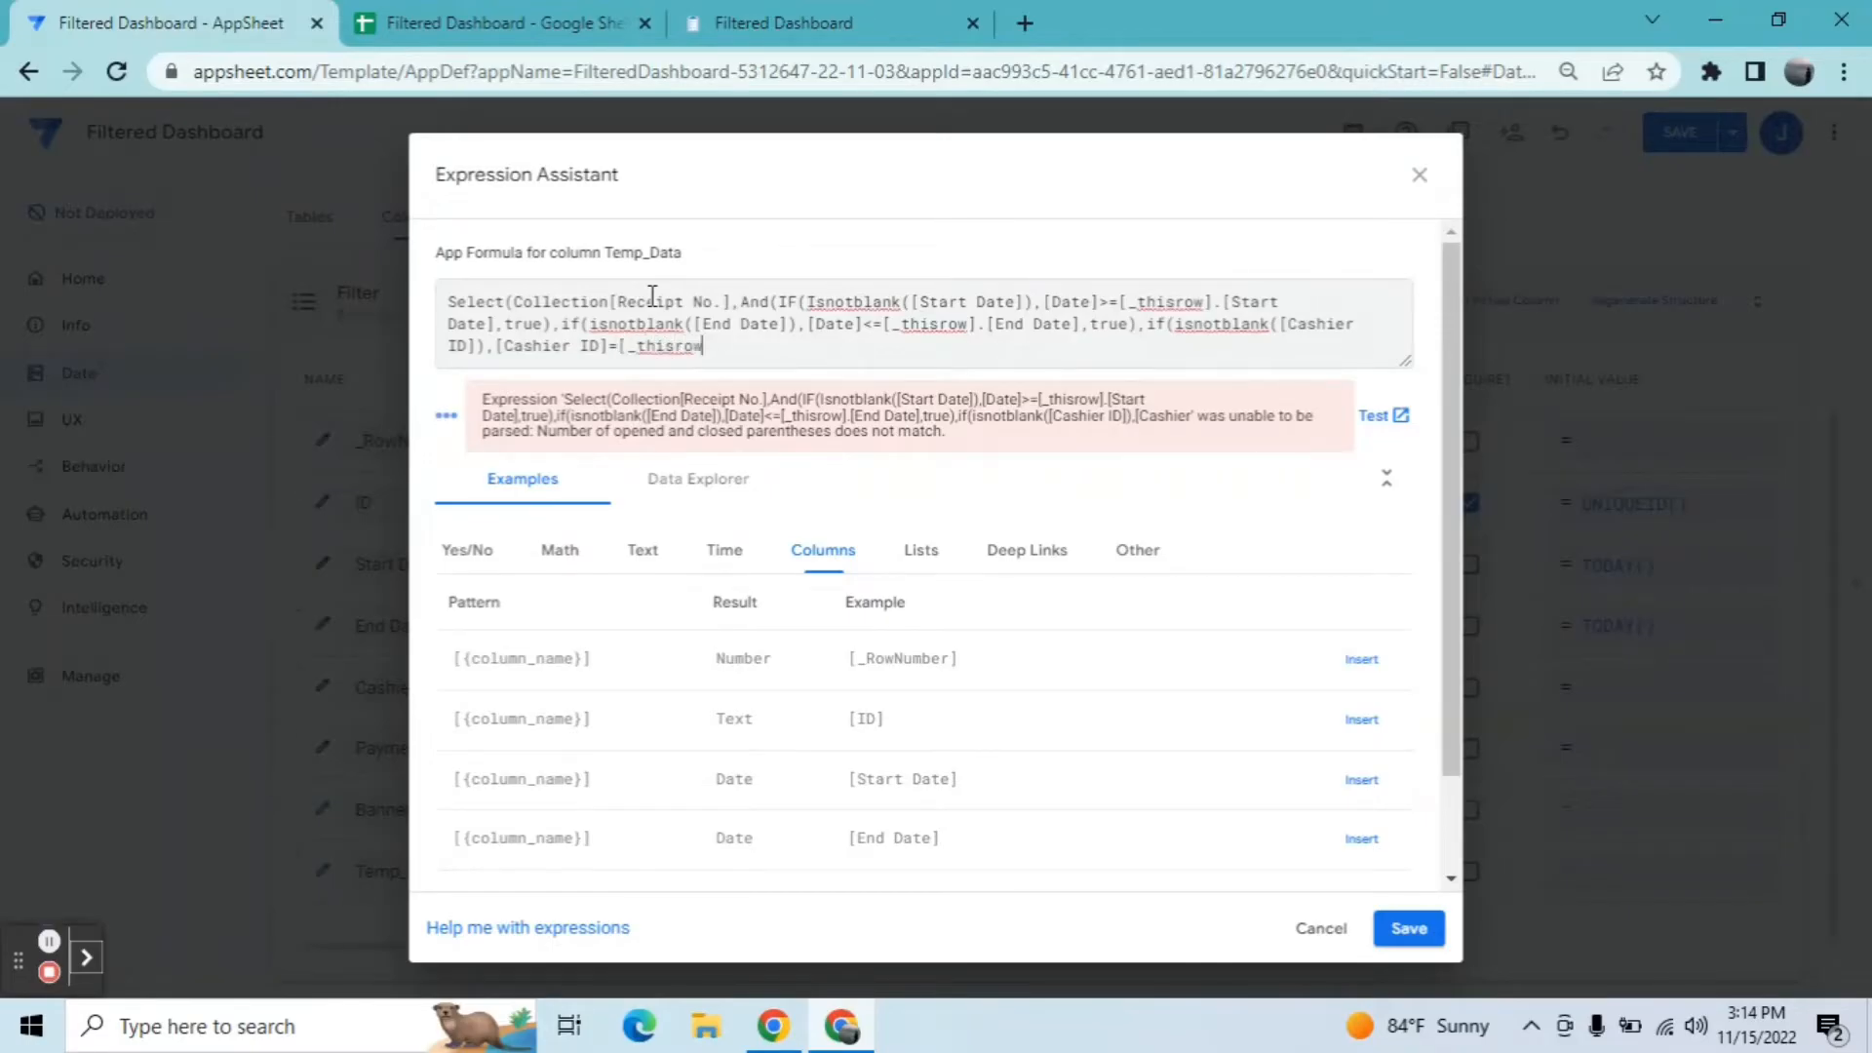
text(].[Cashier ID],true),)
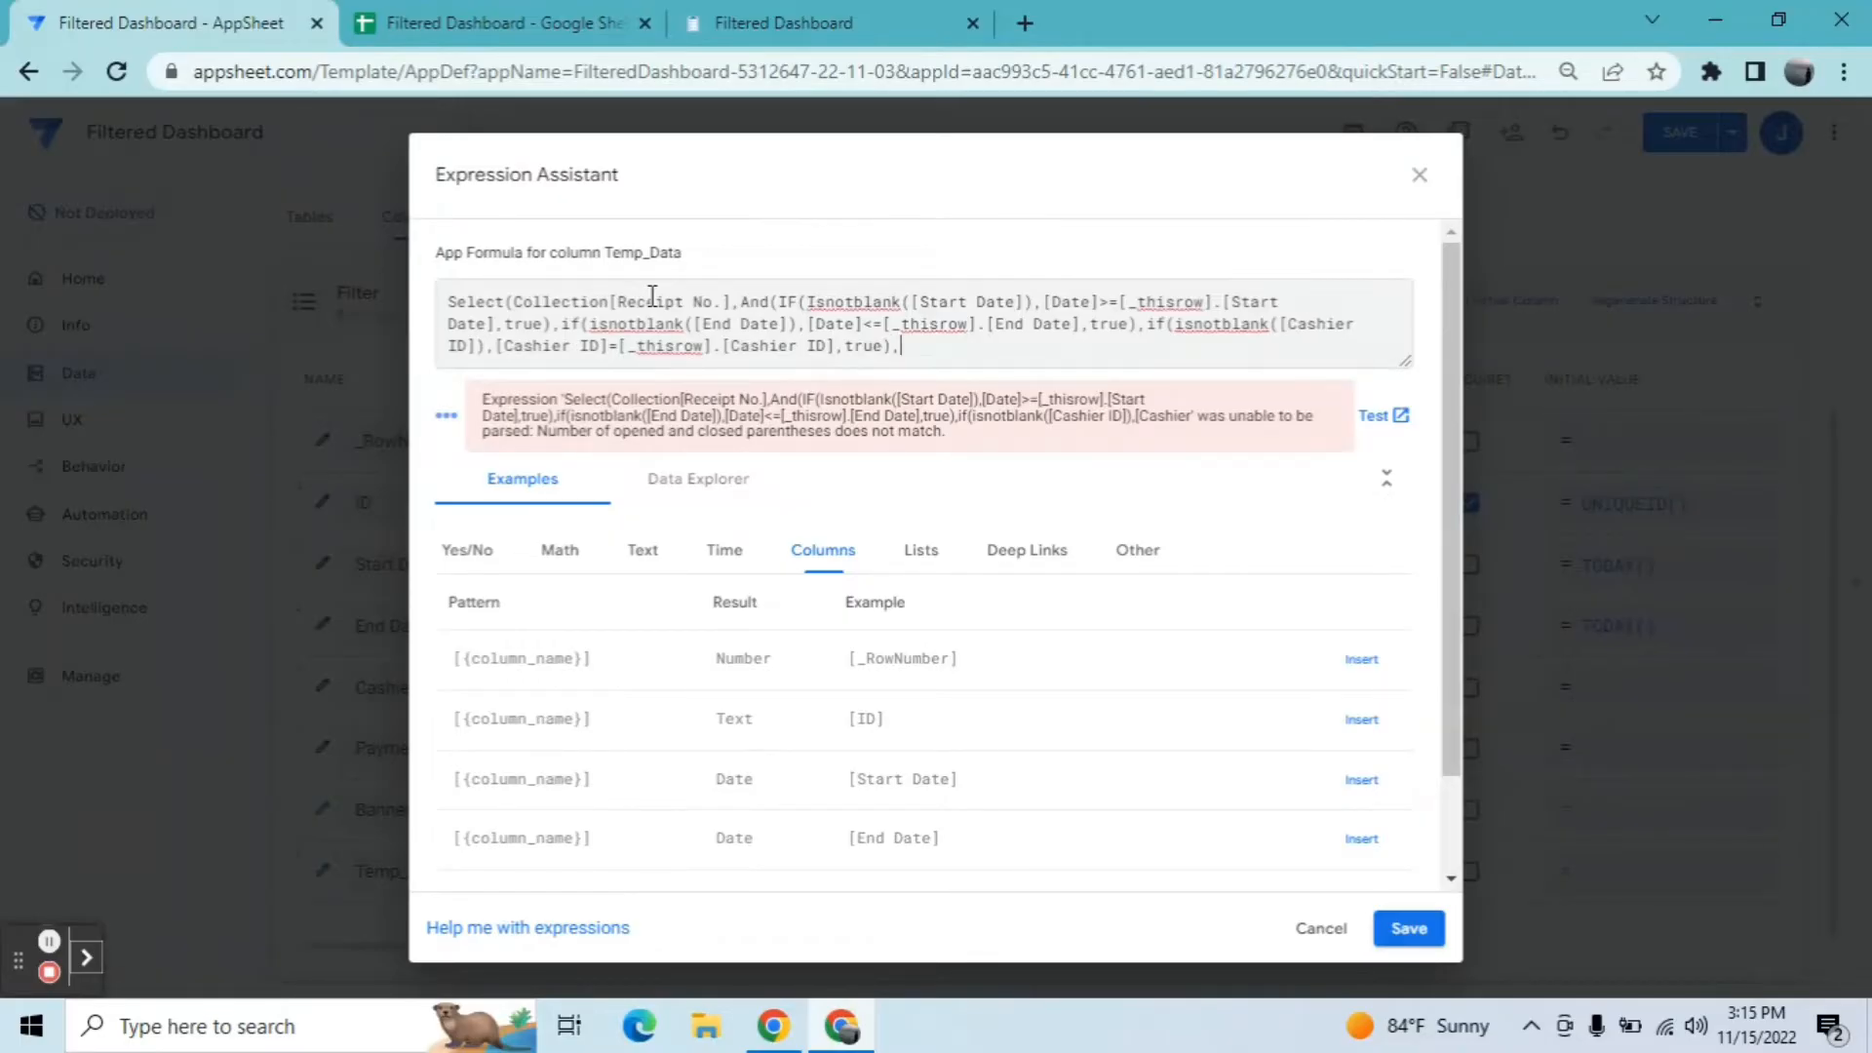
Step: Check the remaining filter field in the running dashboard and add if(isnotblank([Payment Type]) to the Temp_Data formula
click(850, 14)
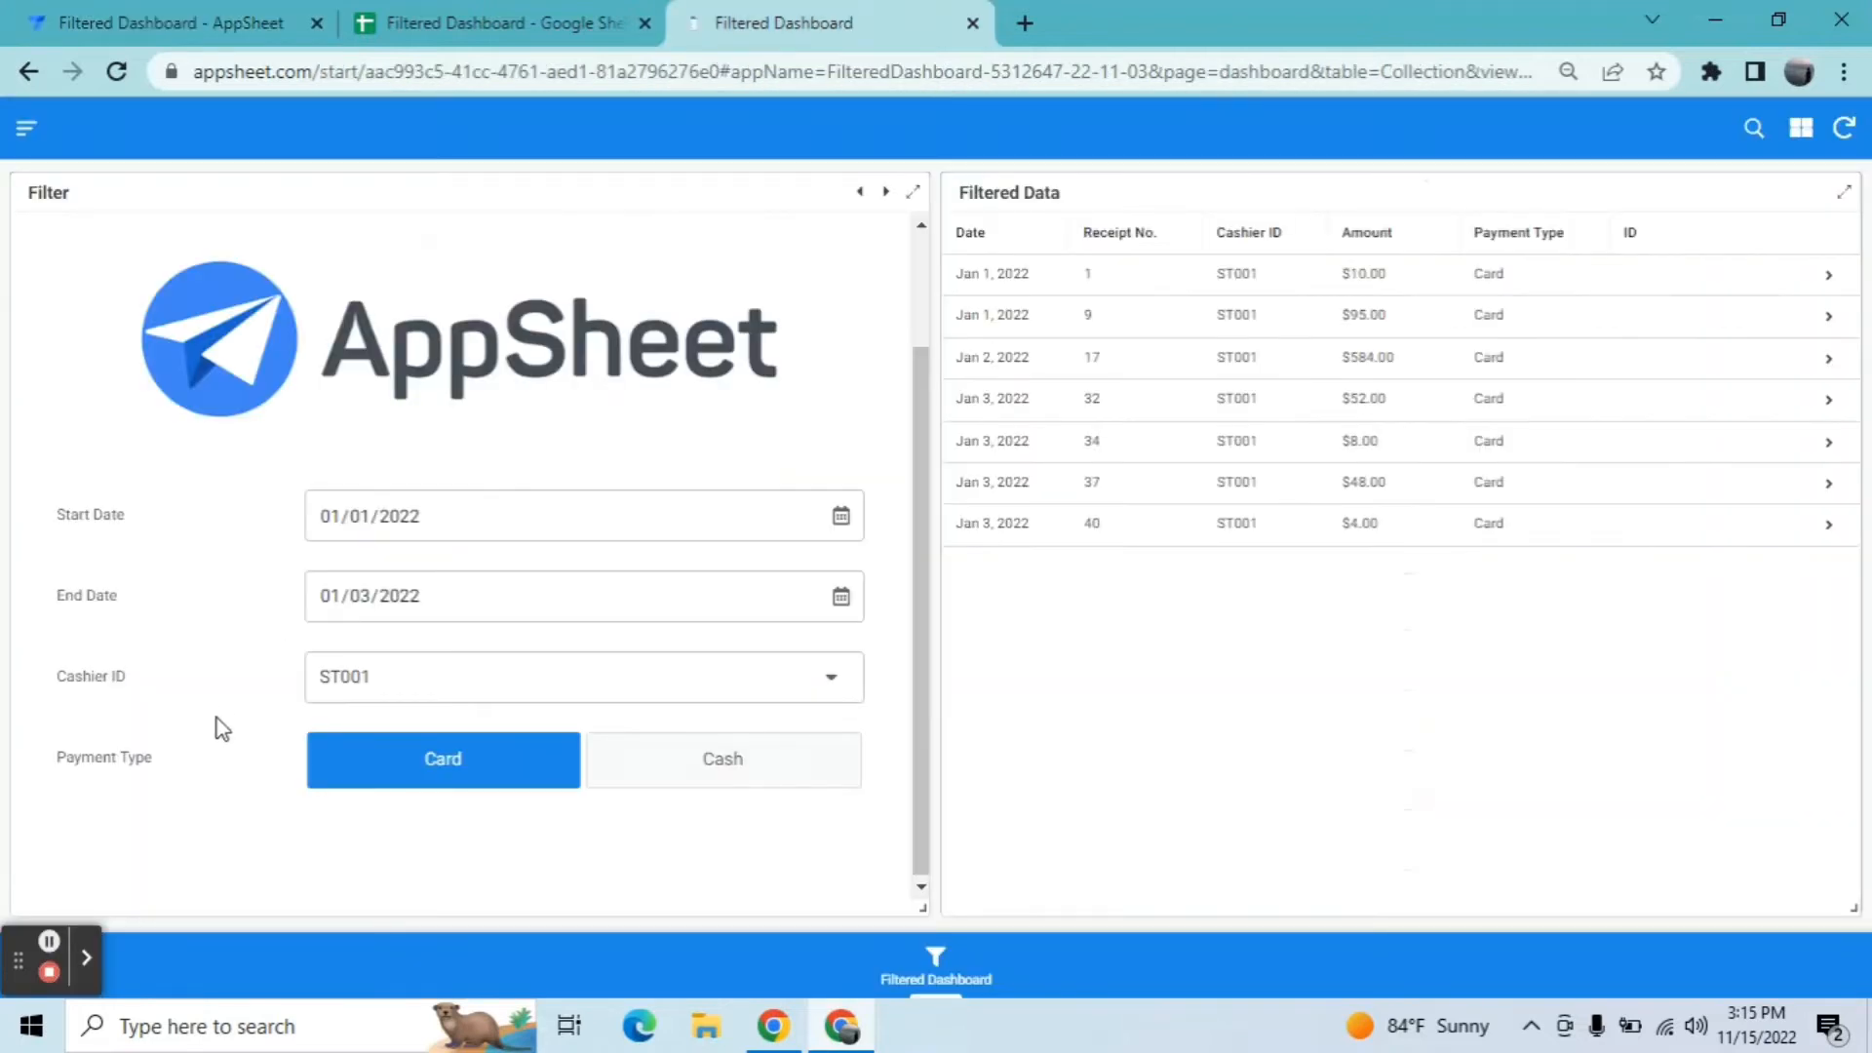
click(127, 18)
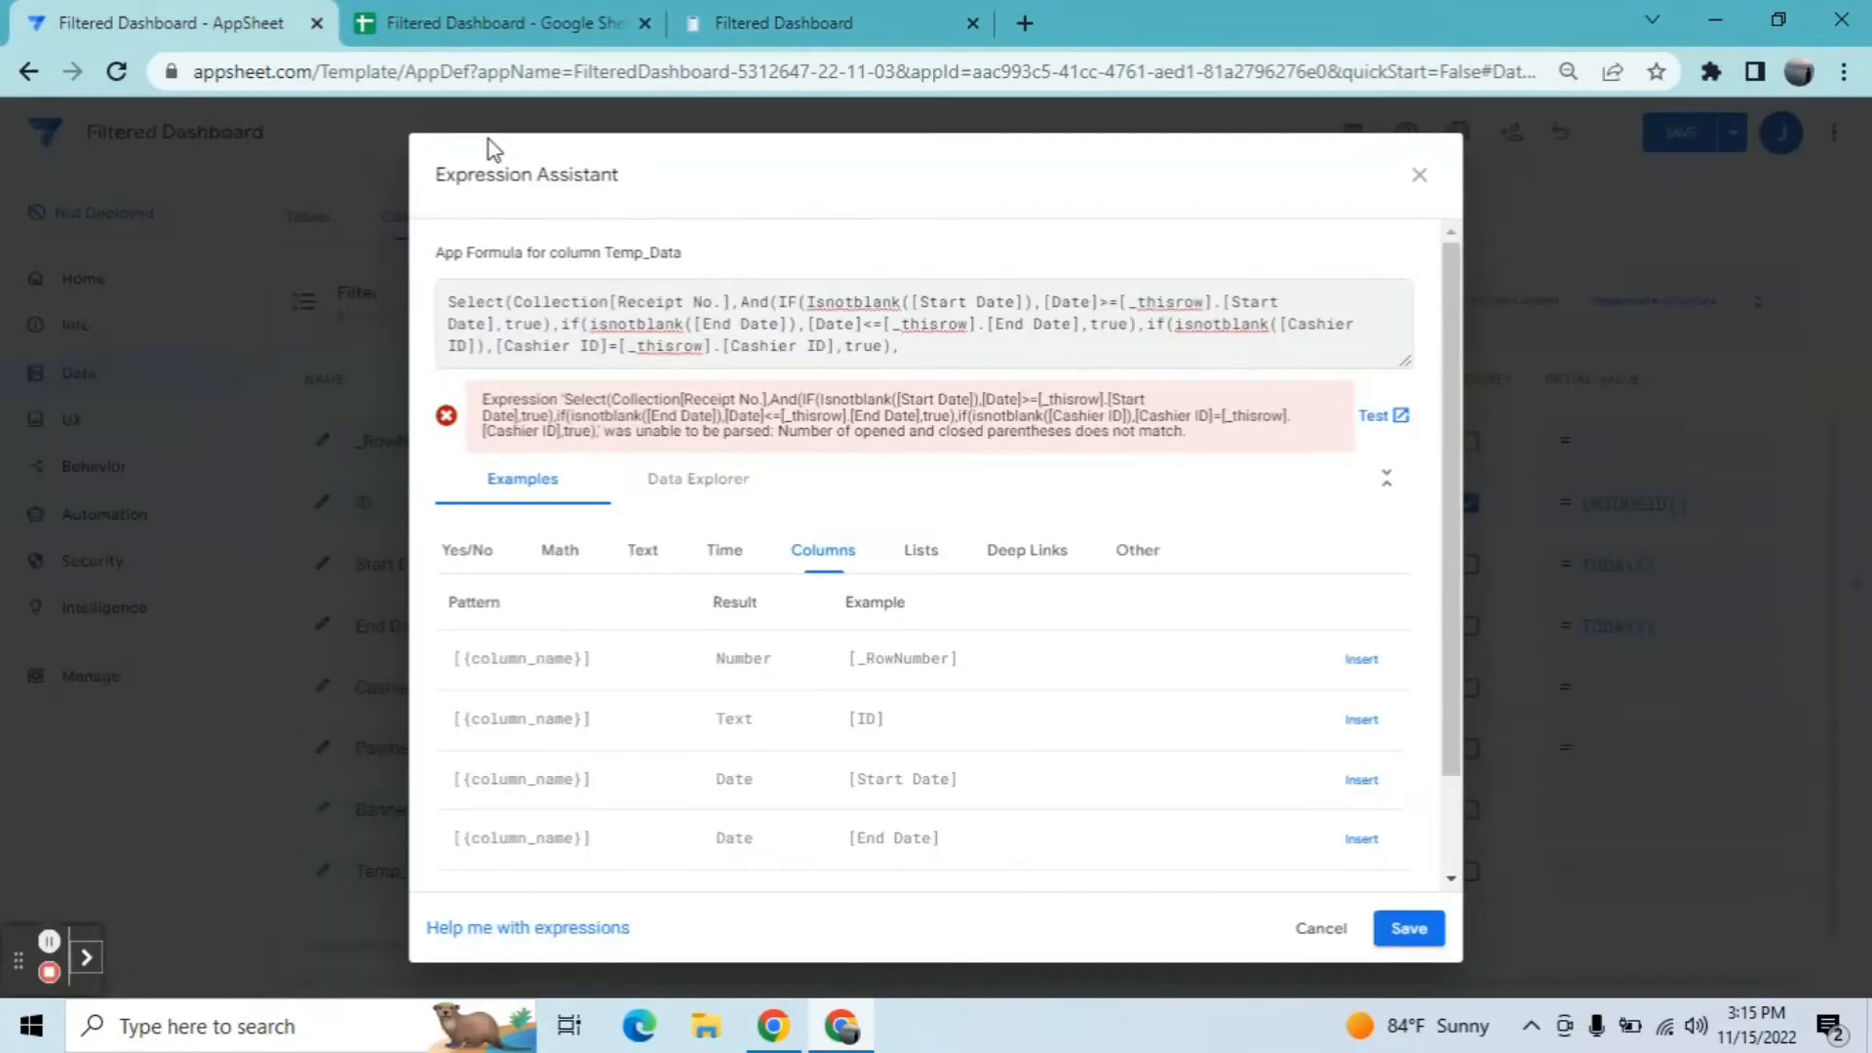
text(if(isnoy)
key(BackSpace)
text(tblank()
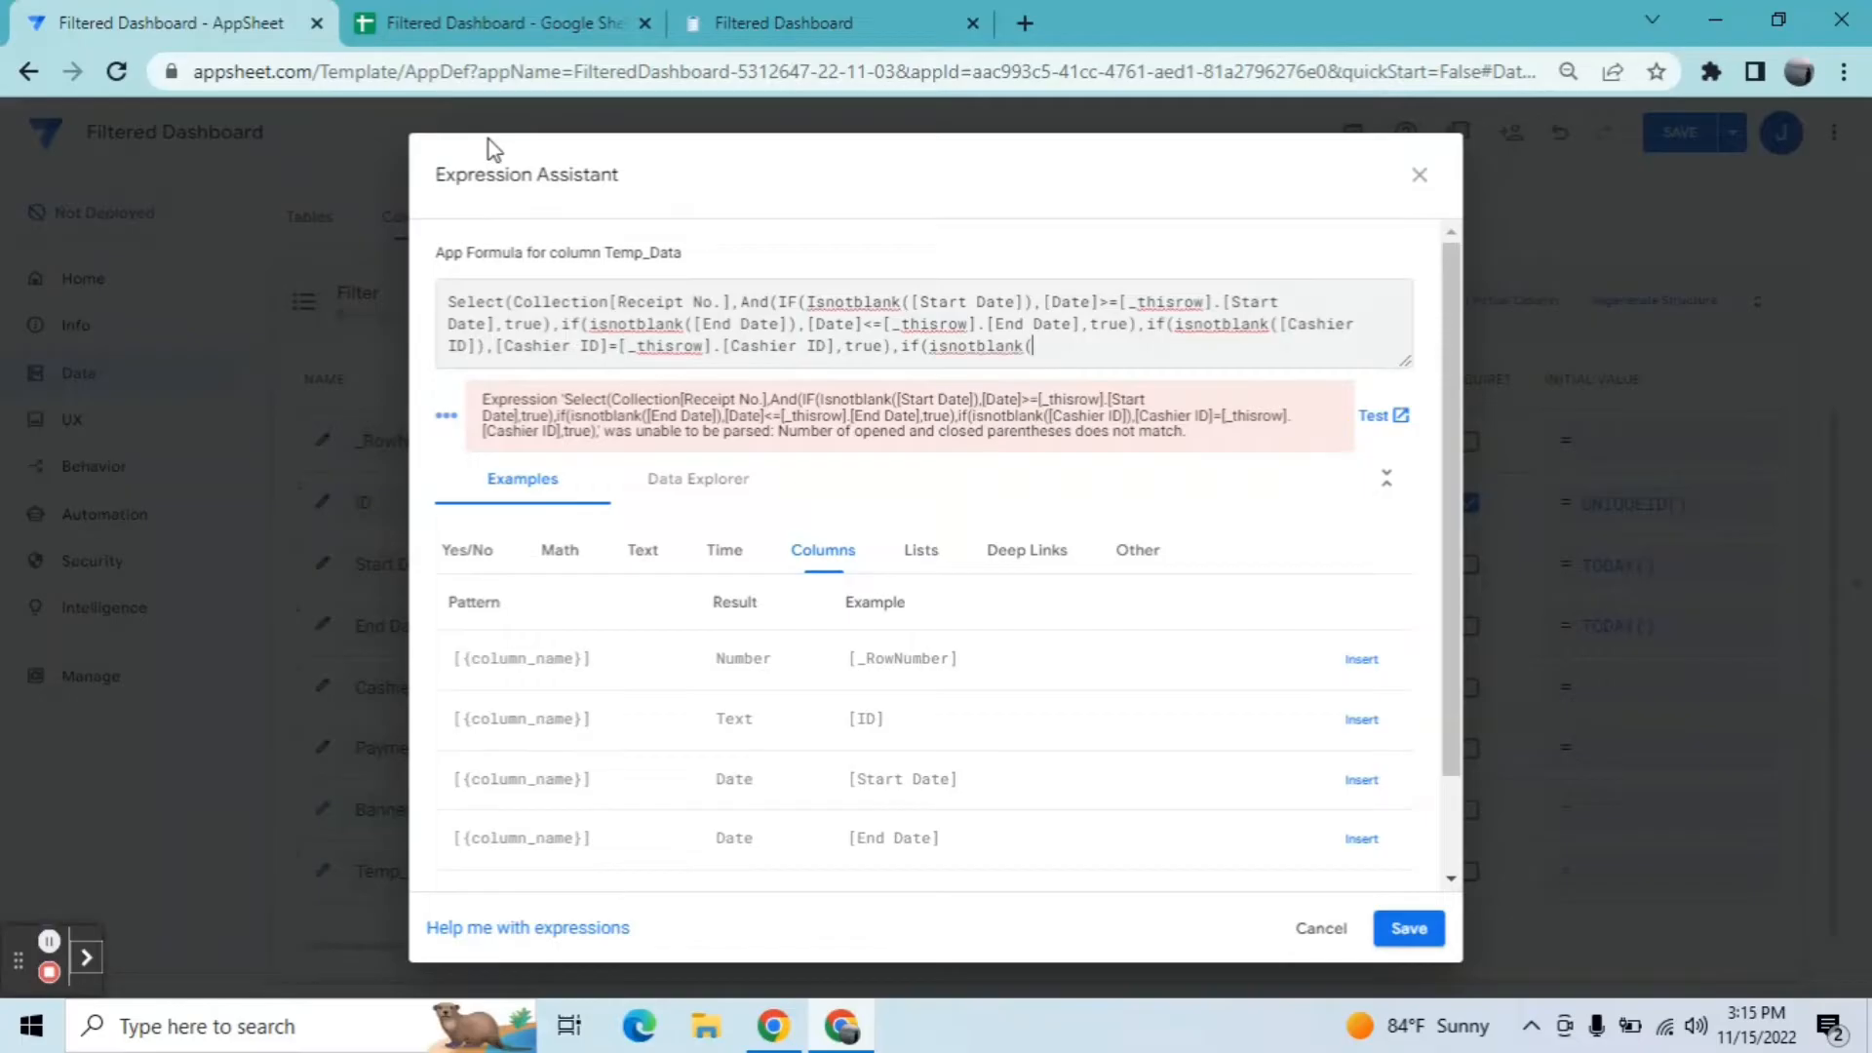
click(1453, 640)
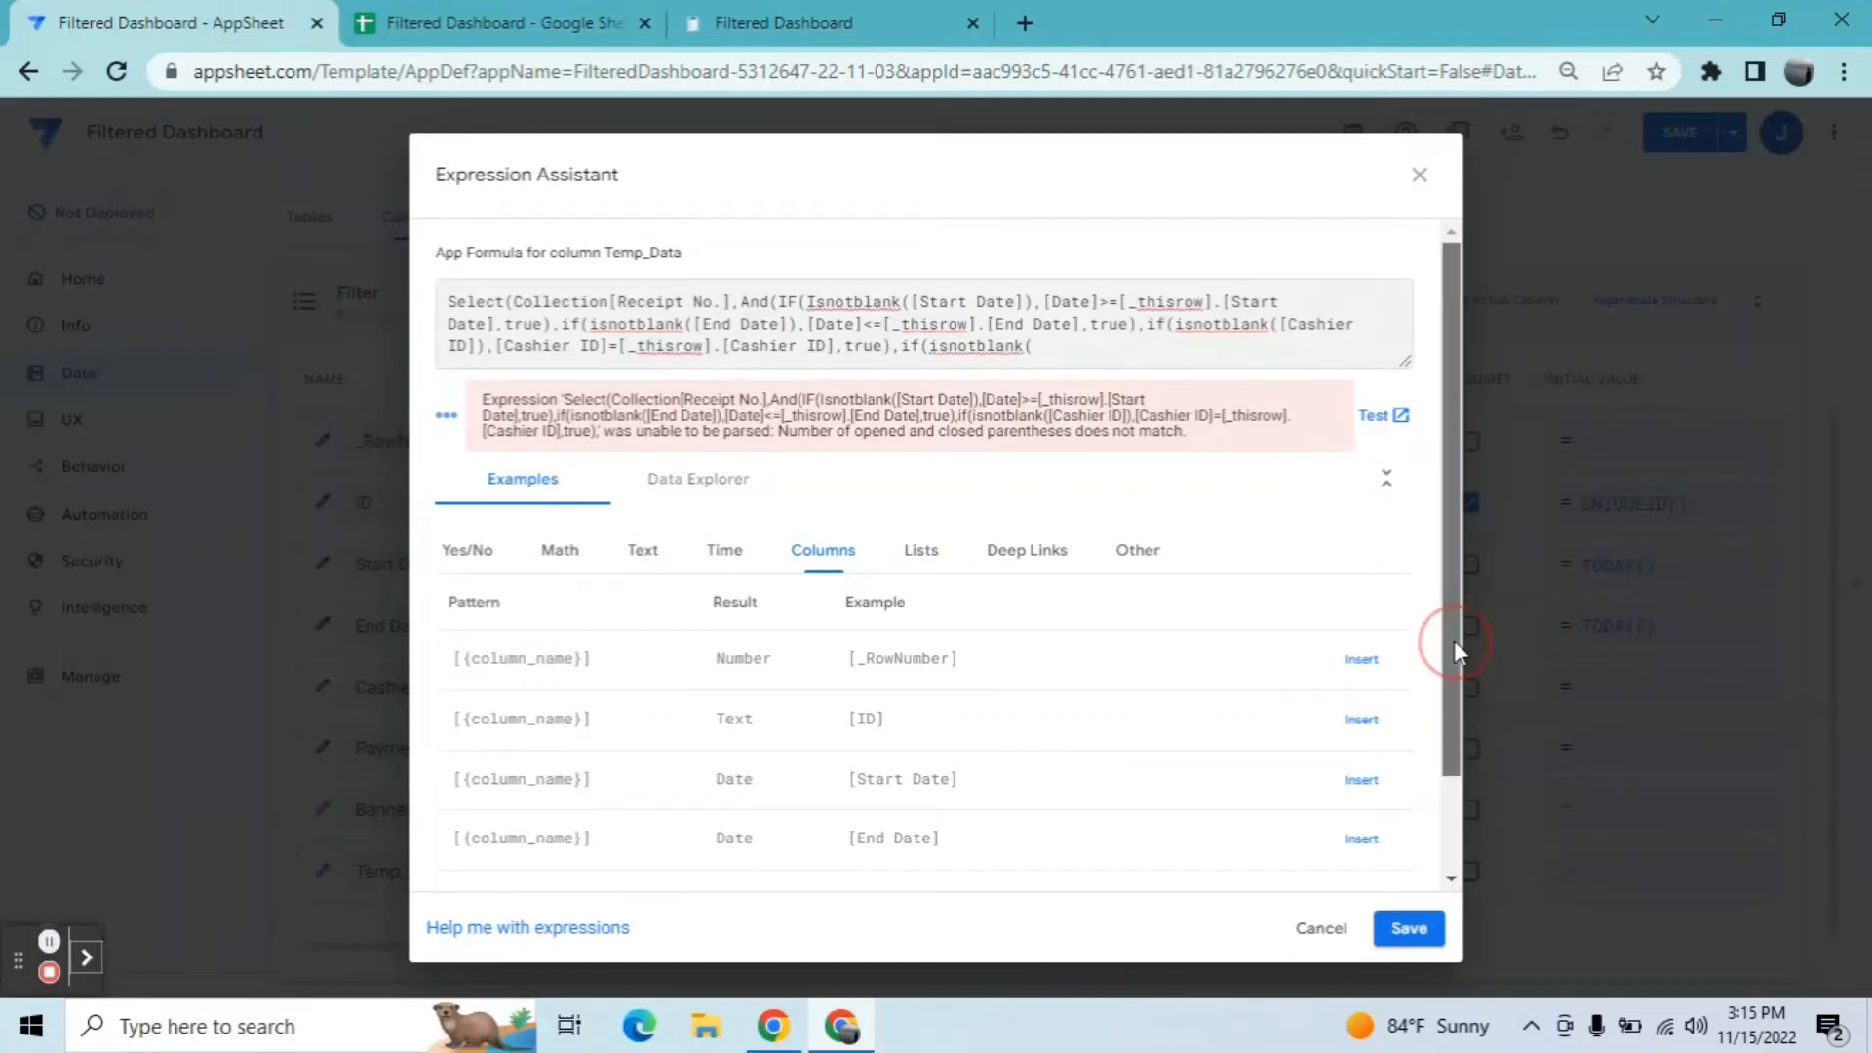
drag(1454, 640, 1449, 752)
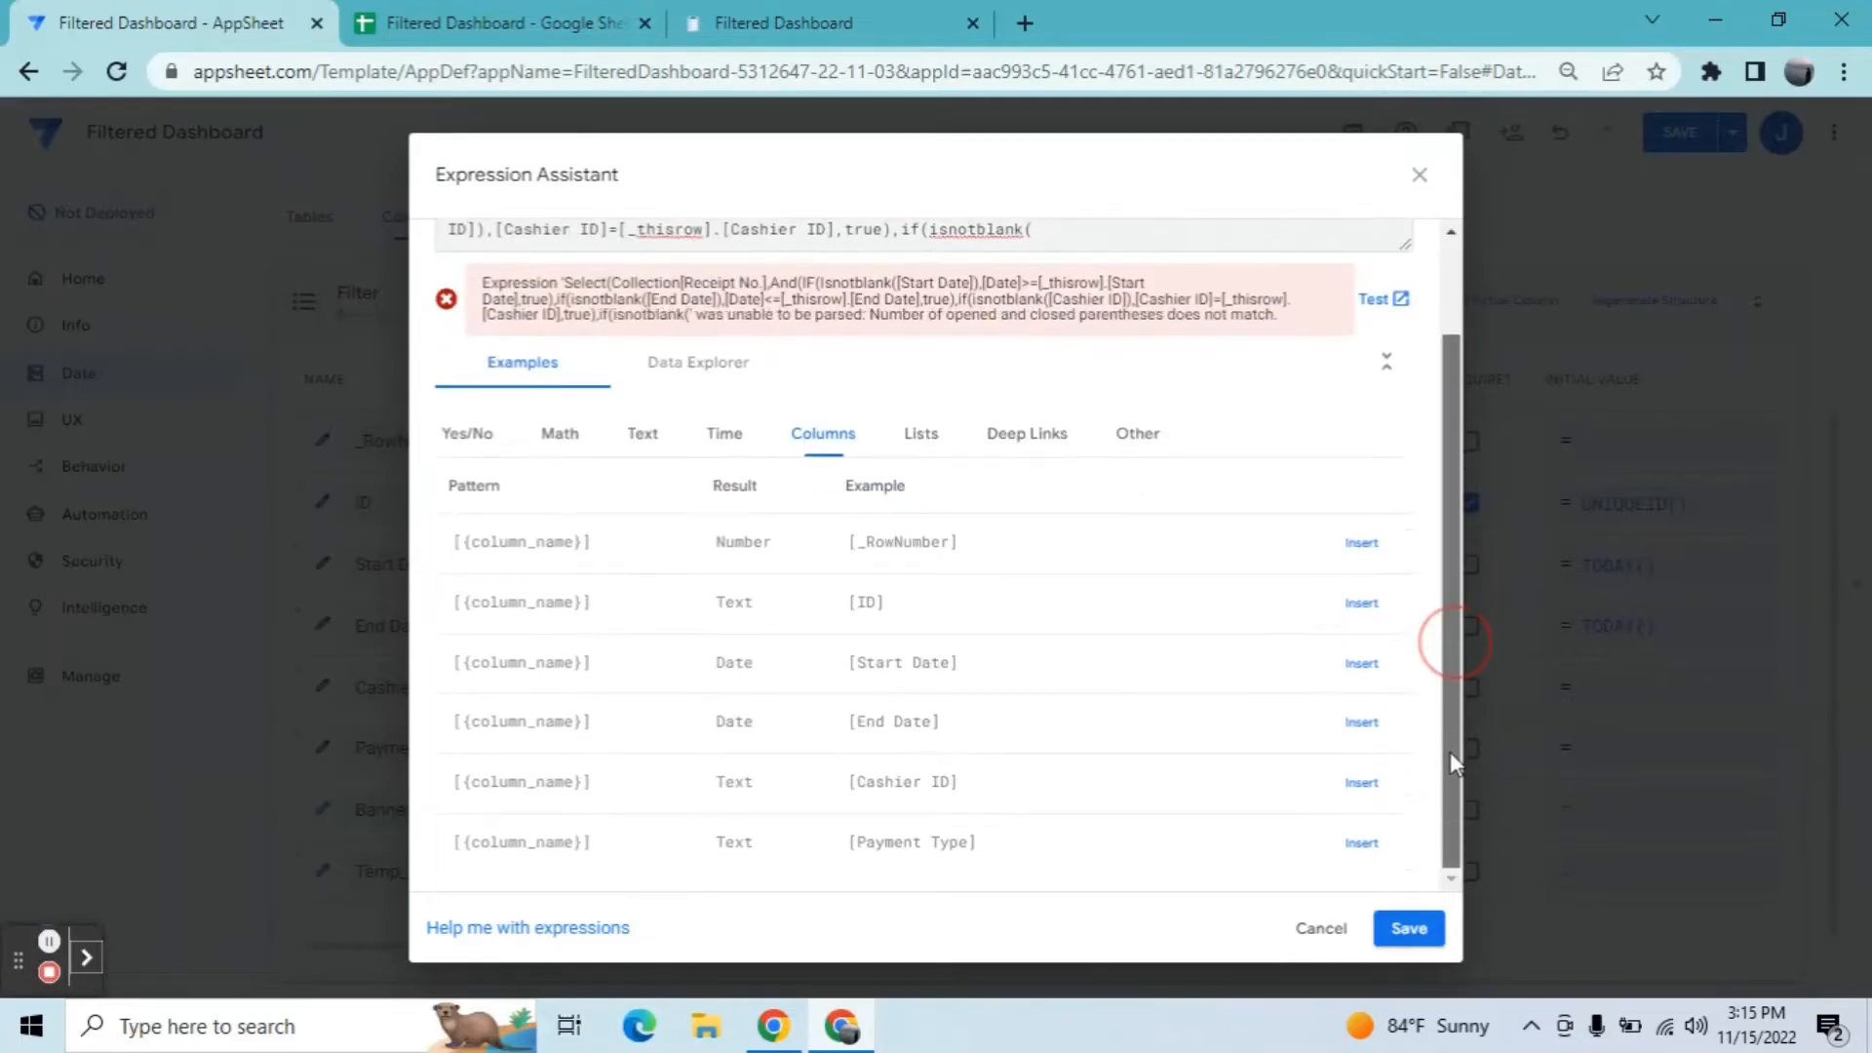
click(1362, 844)
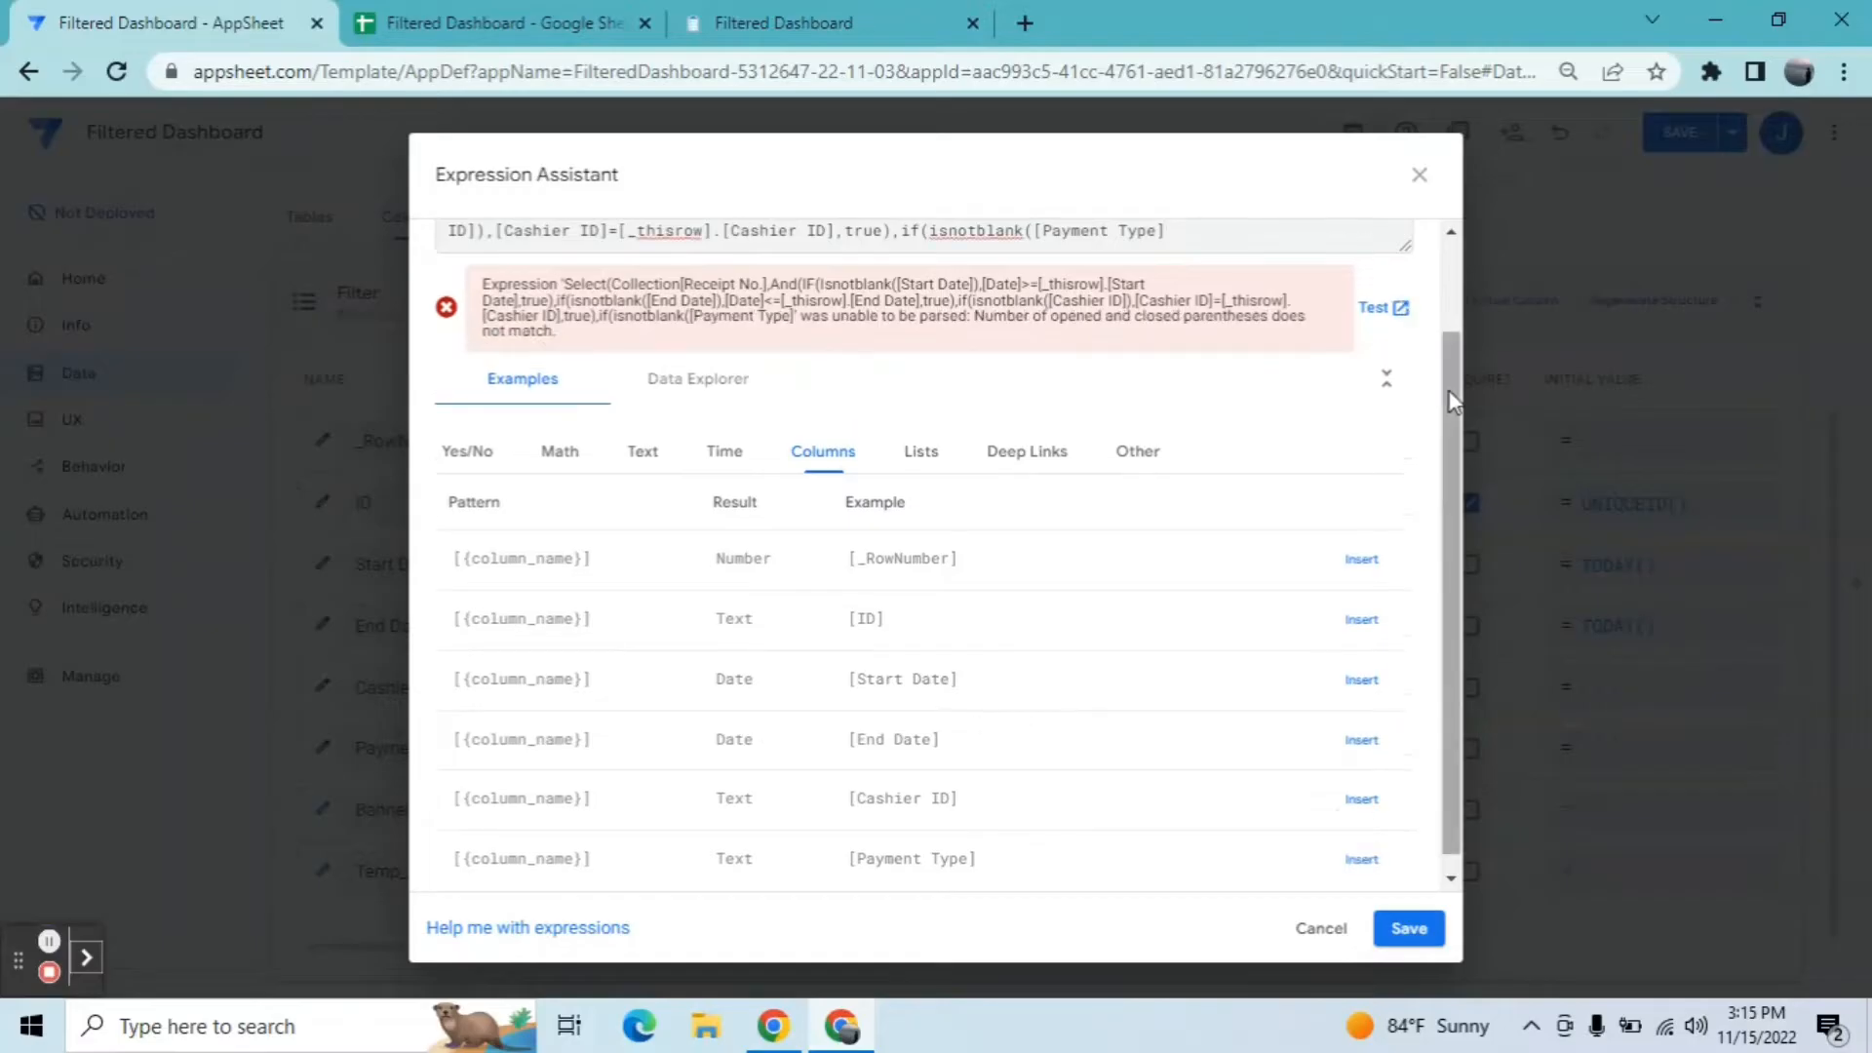
drag(1453, 400, 1448, 310)
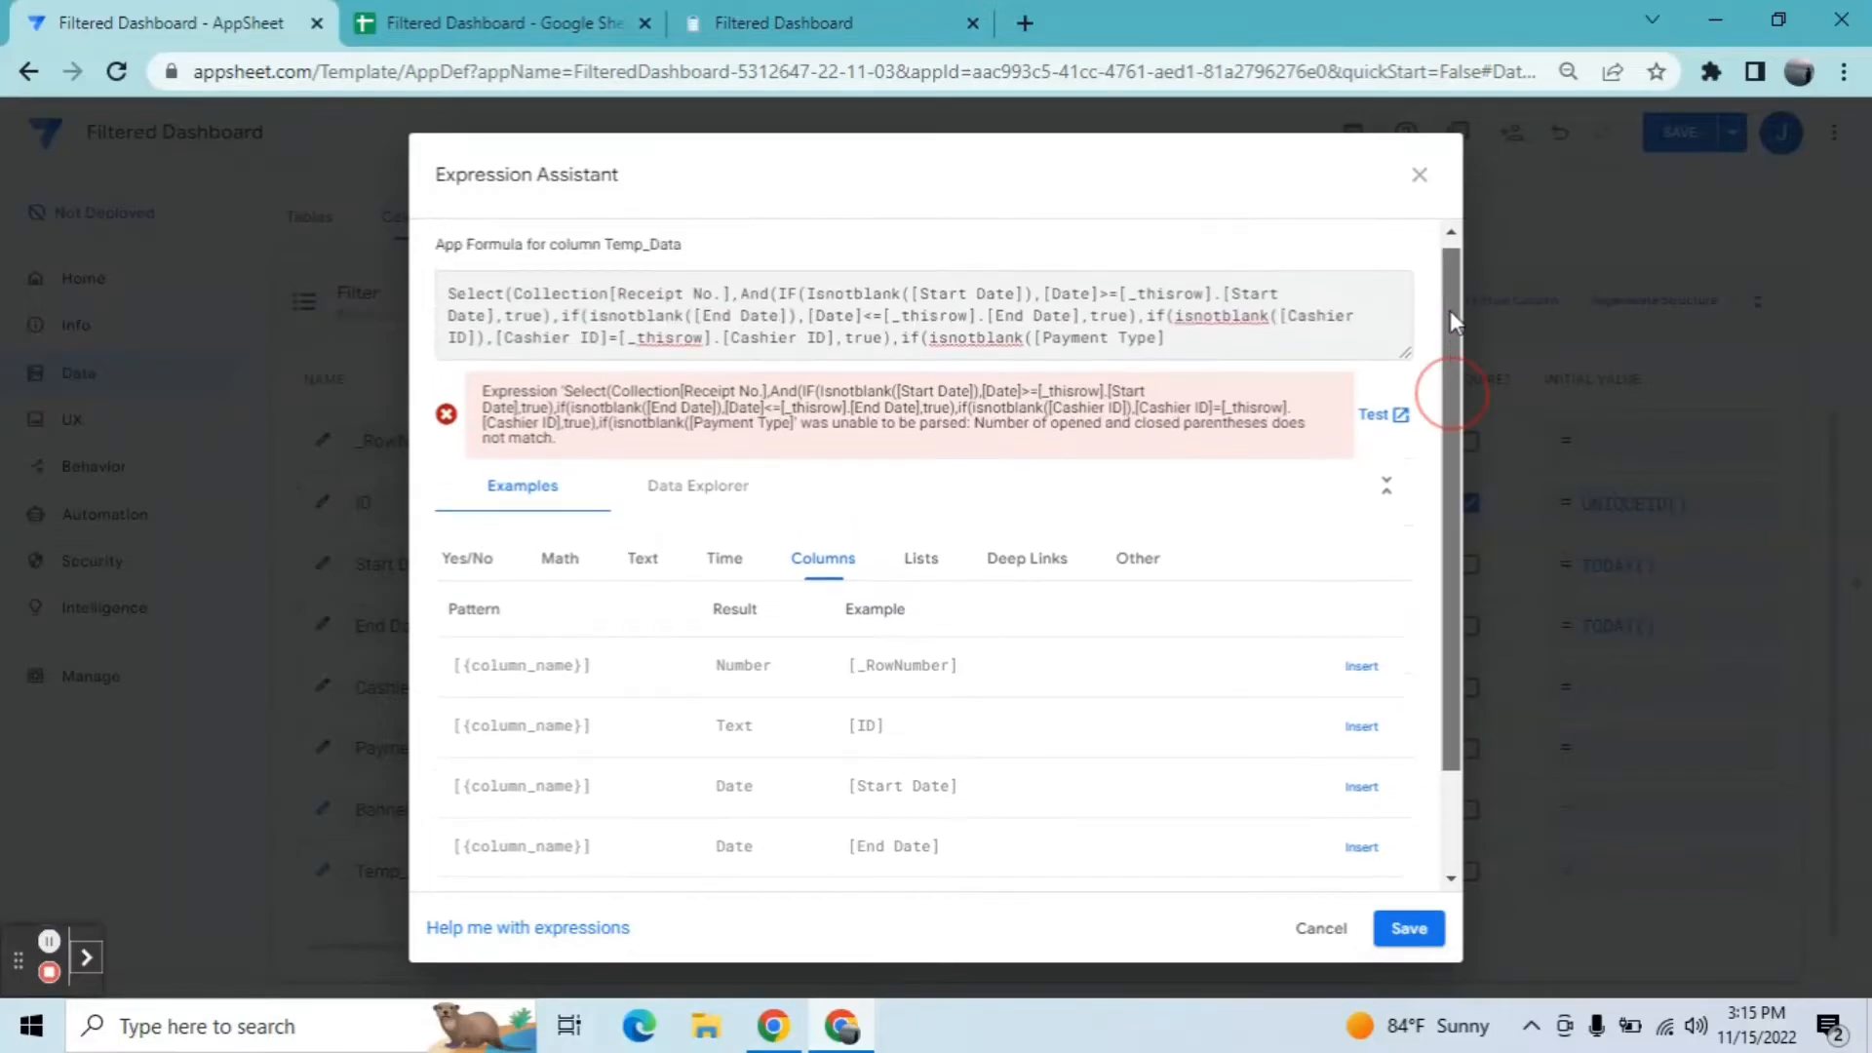
click(1210, 330)
text())
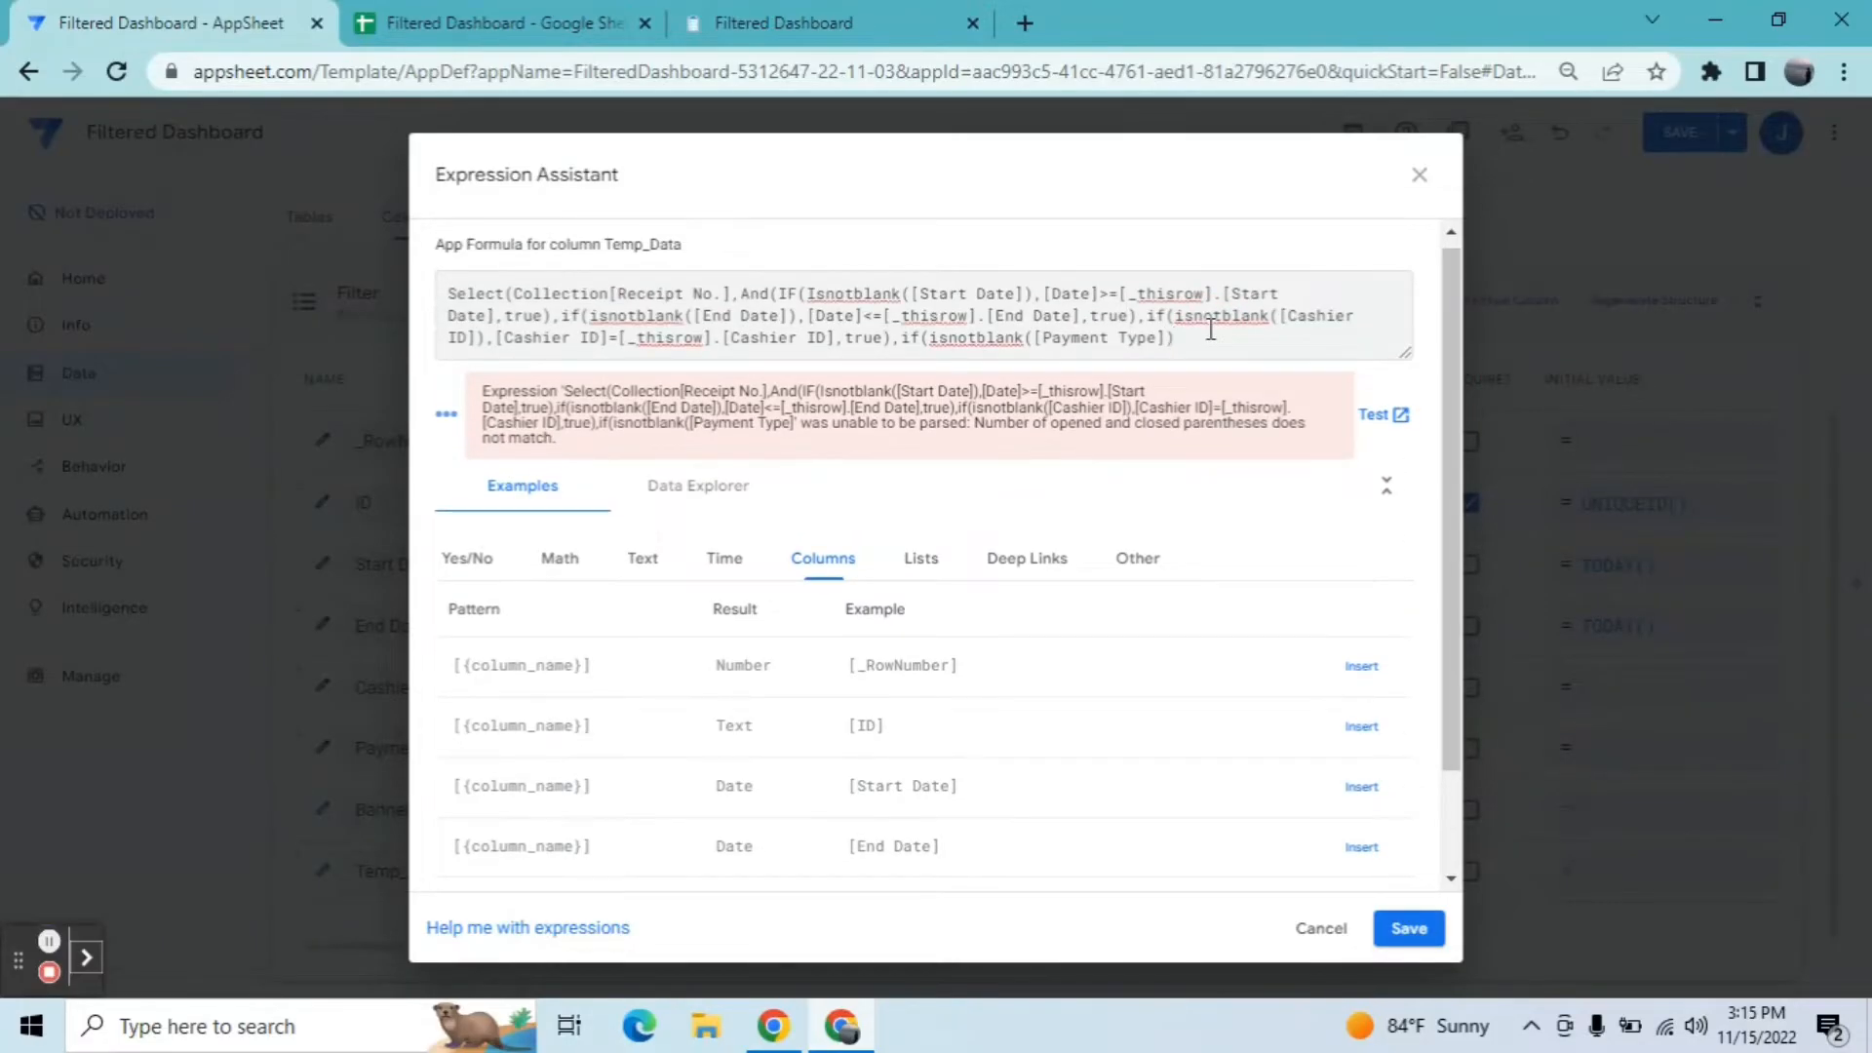
Step: Complete the payment type condition as [Payment Type]=[_thisrow].[Payment Type],true and close all open parentheses of the Temp_Data formula
text(,[Payment Type]=[_thisrow)
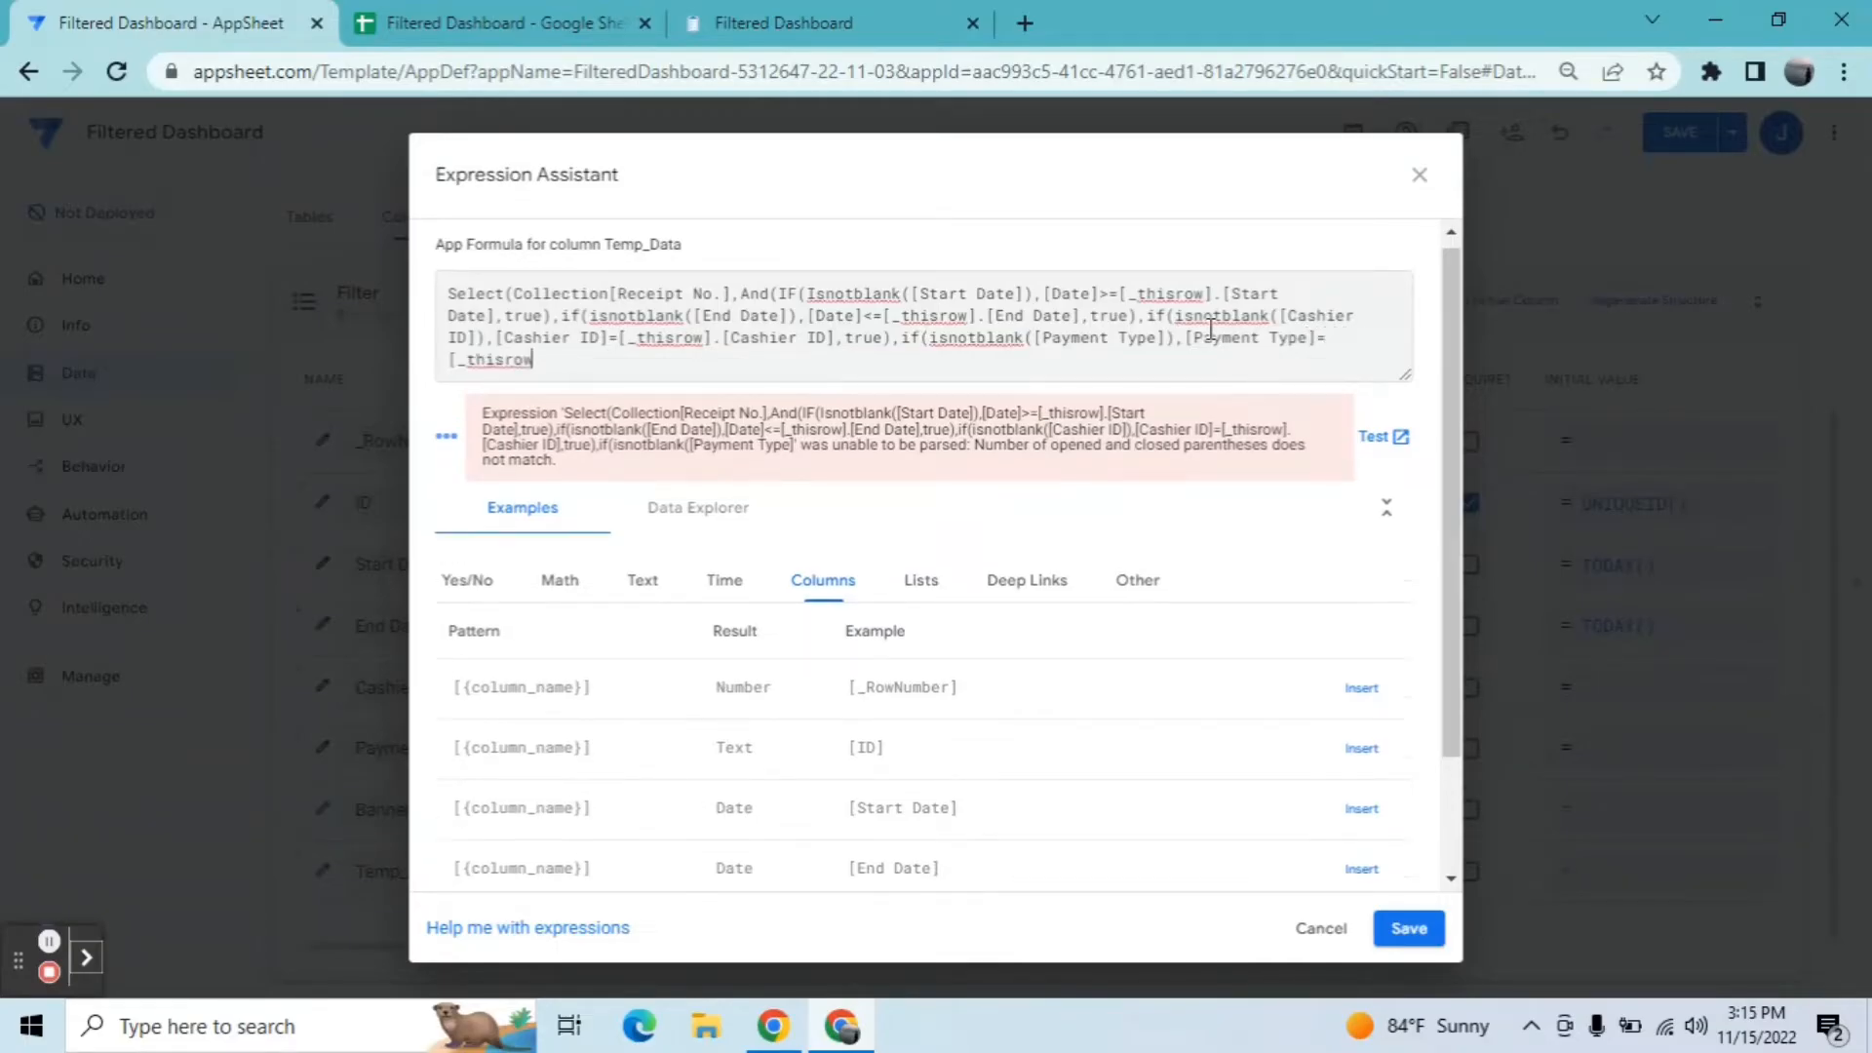
text(].[Payment Type],tuere)
key(BackSpace)
key(BackSpace)
key(BackSpace)
key(BackSpace)
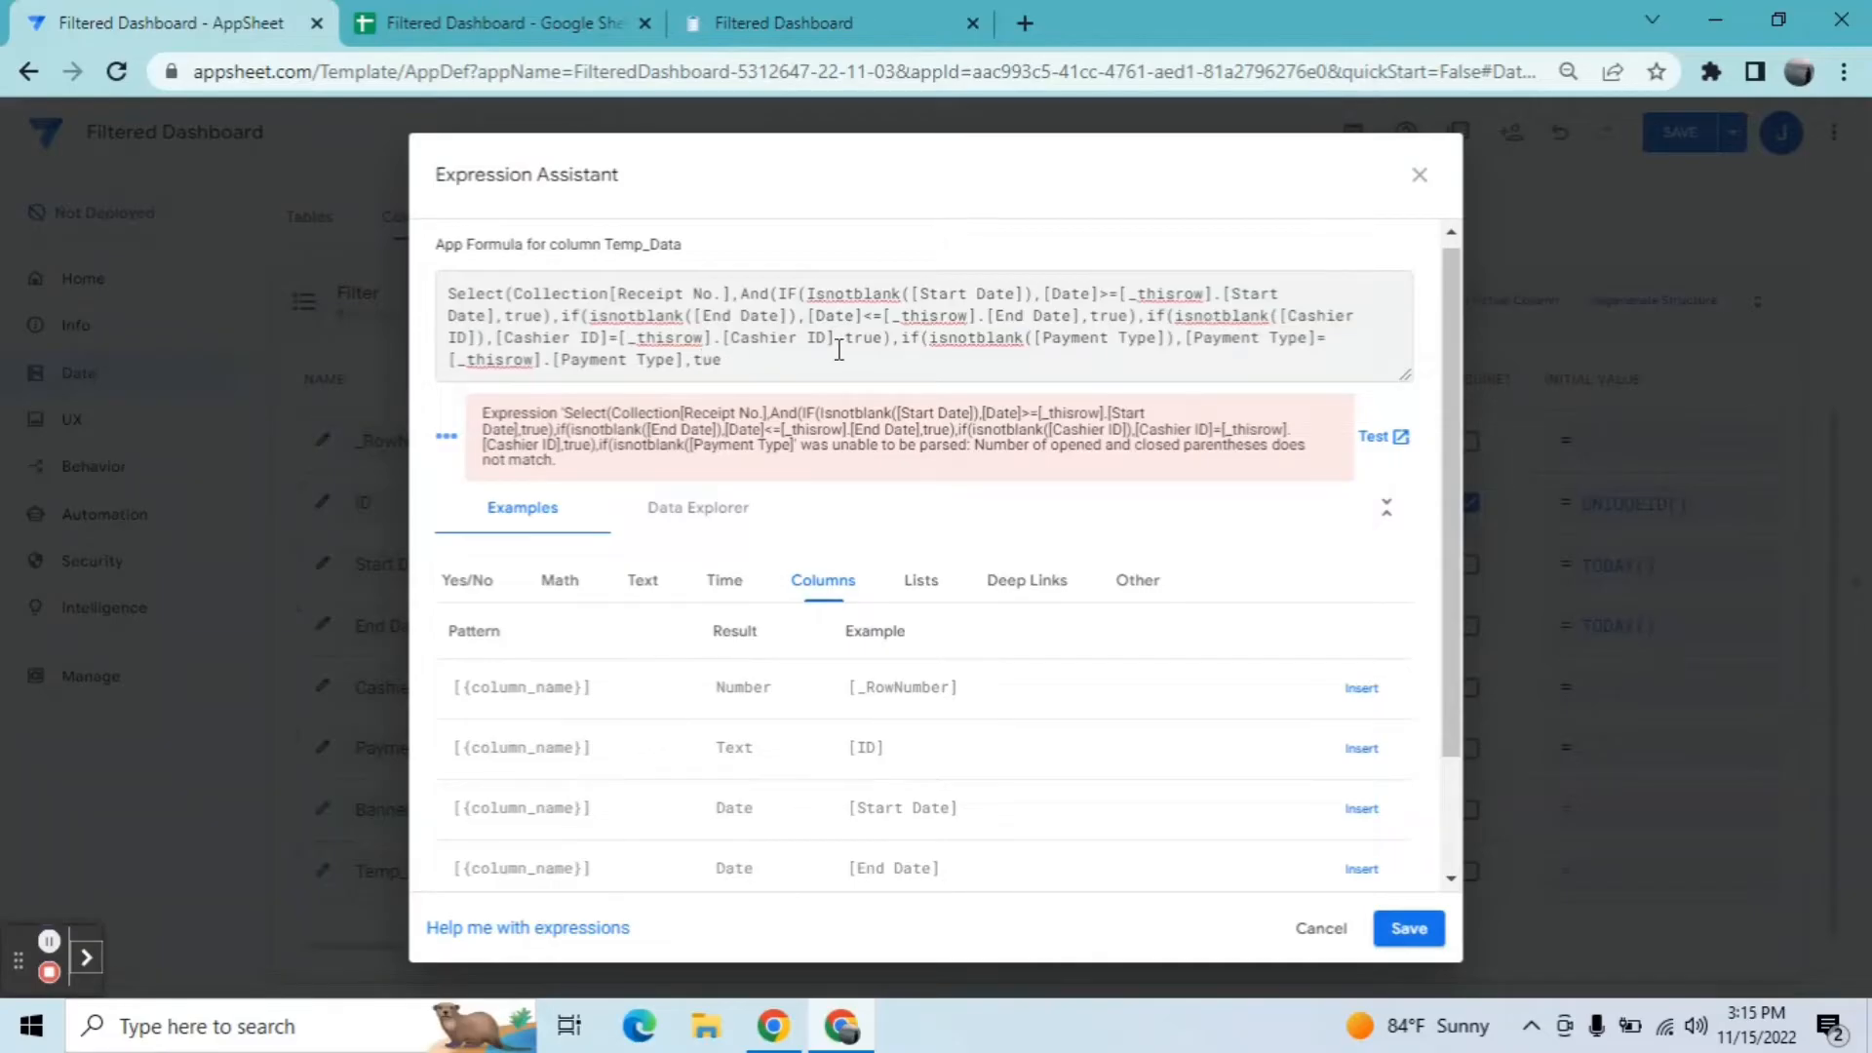
text(rue))))
text())
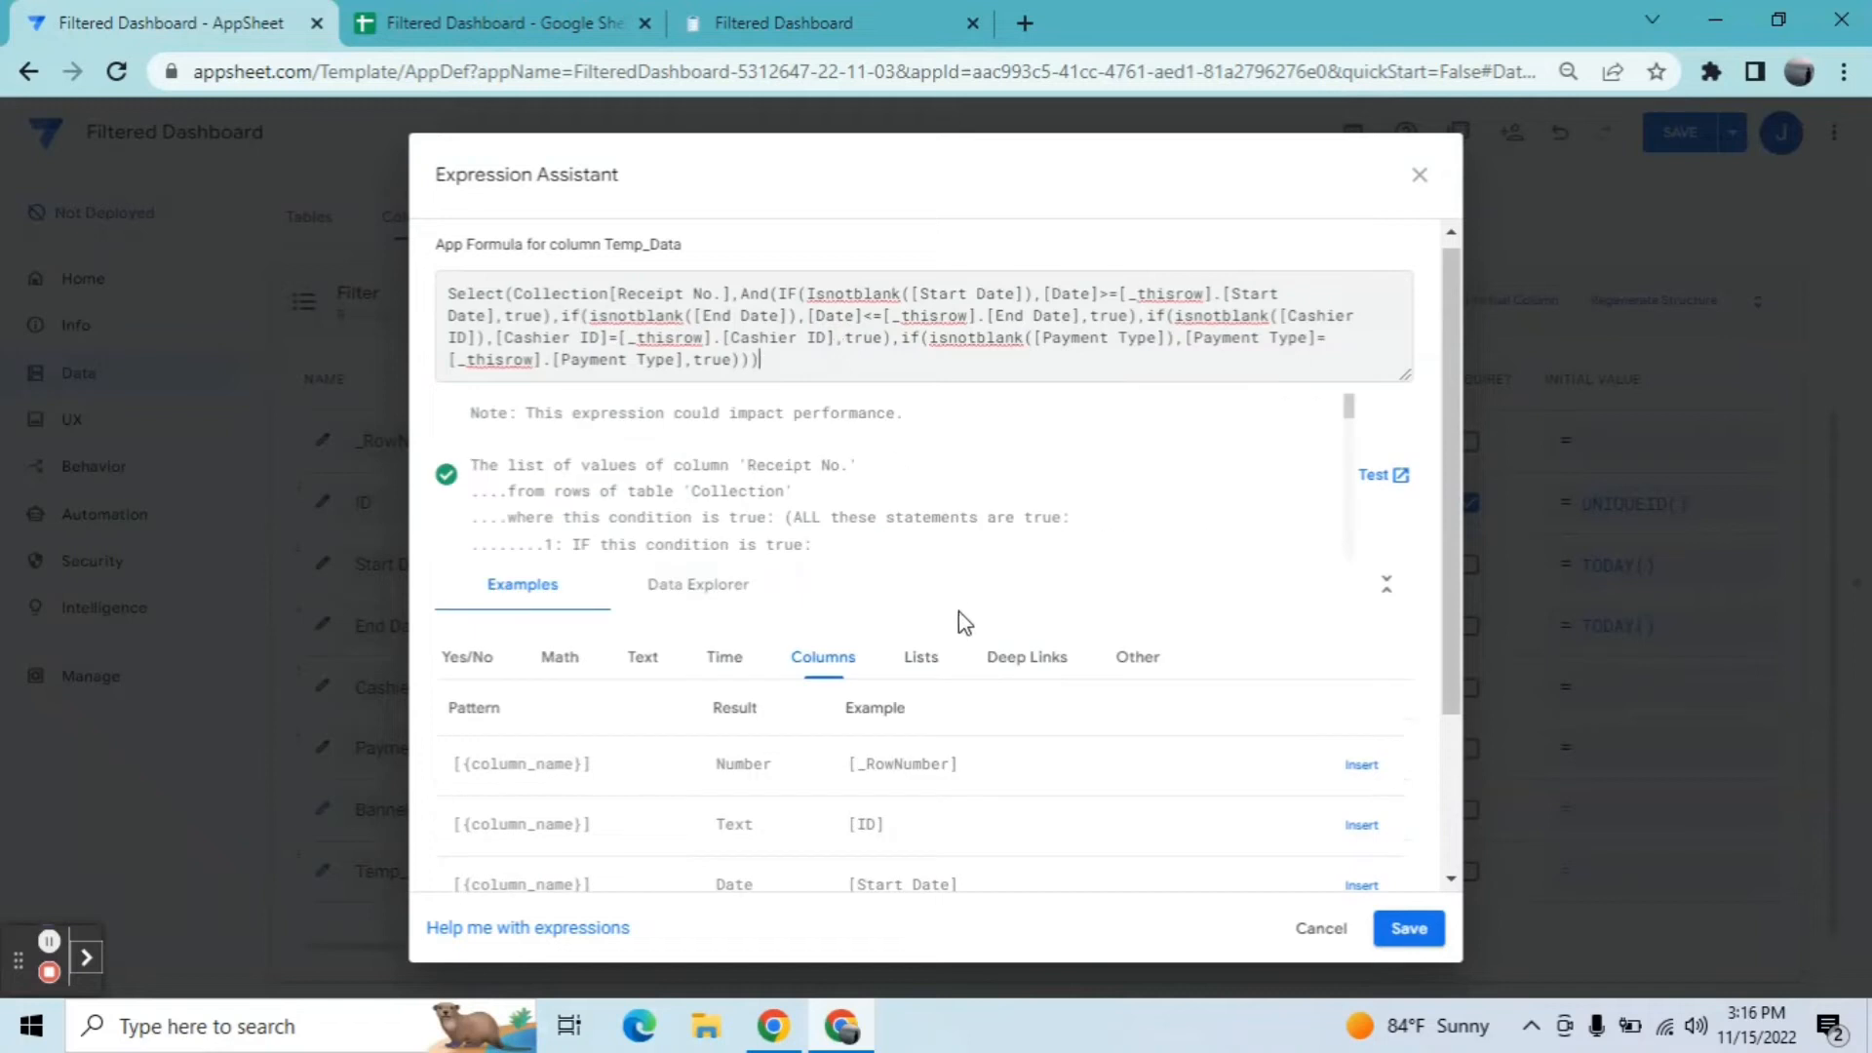
Step: Save the Temp_Data formula, check the column's type details and referenced table, and save the app
click(1429, 927)
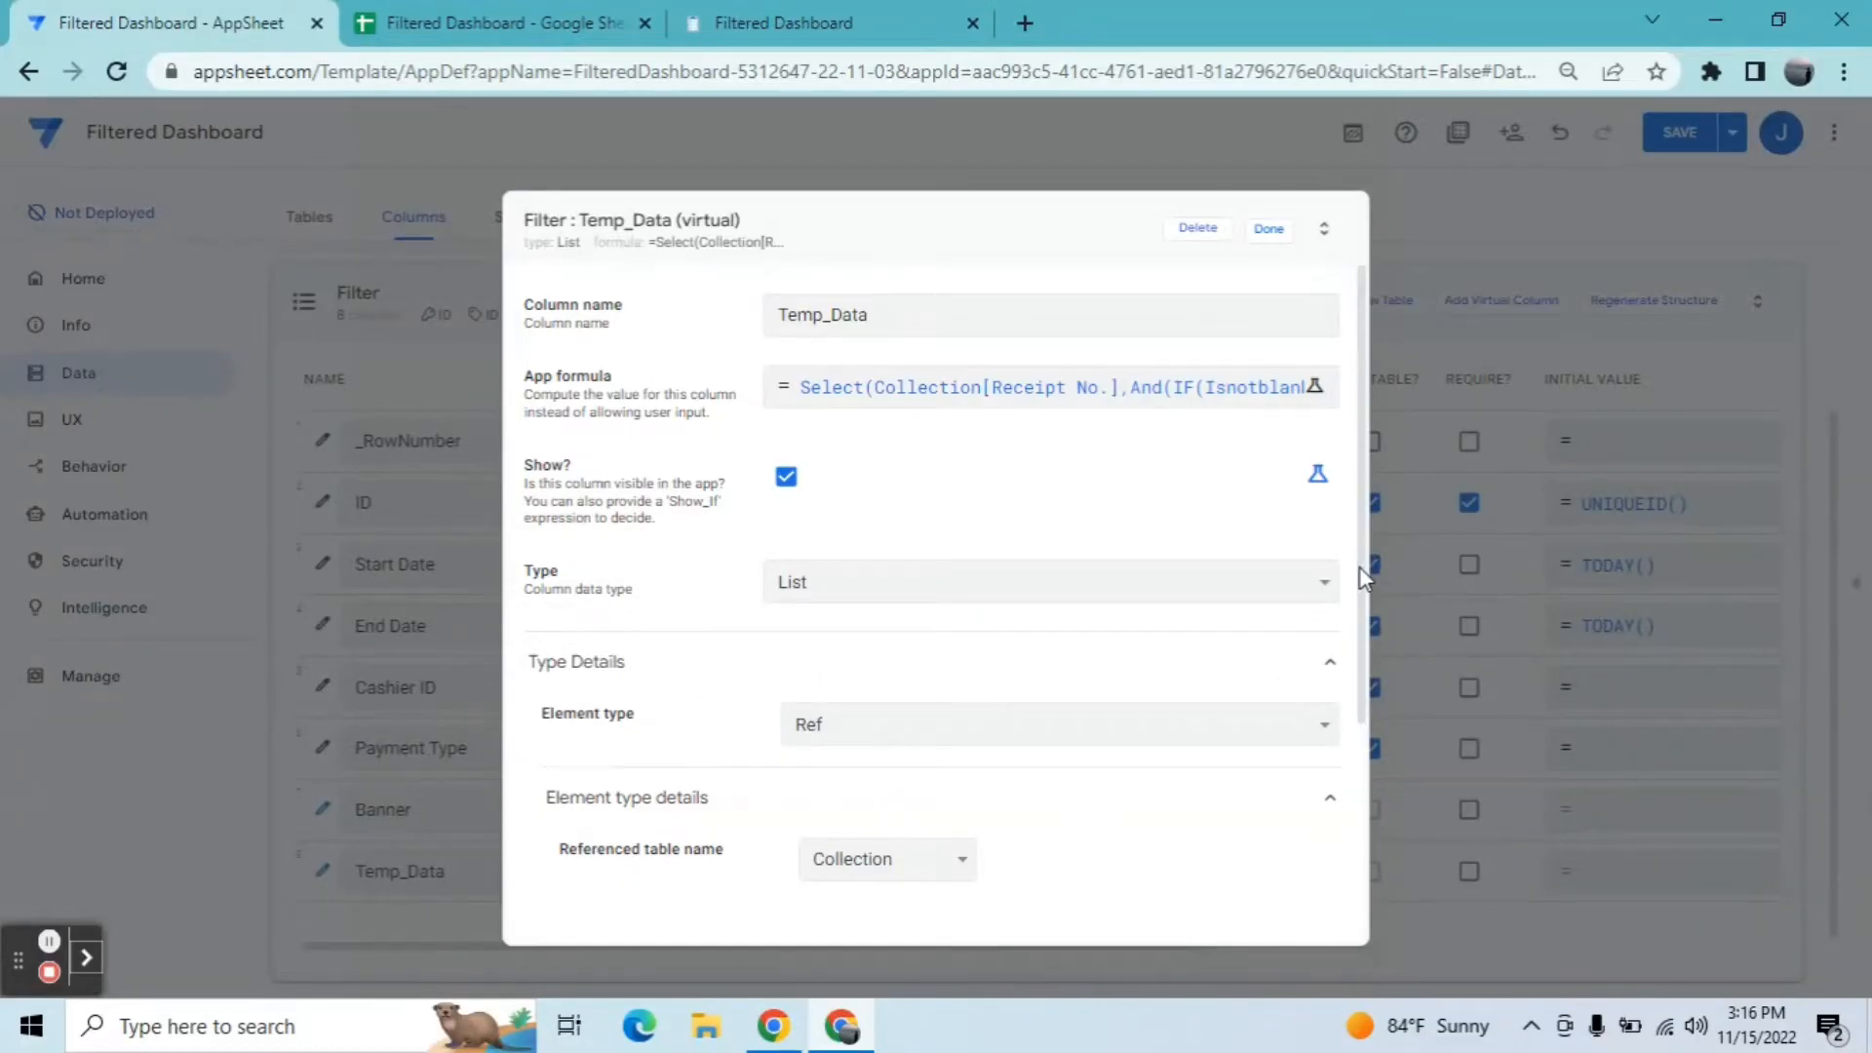
drag(1362, 577, 1359, 741)
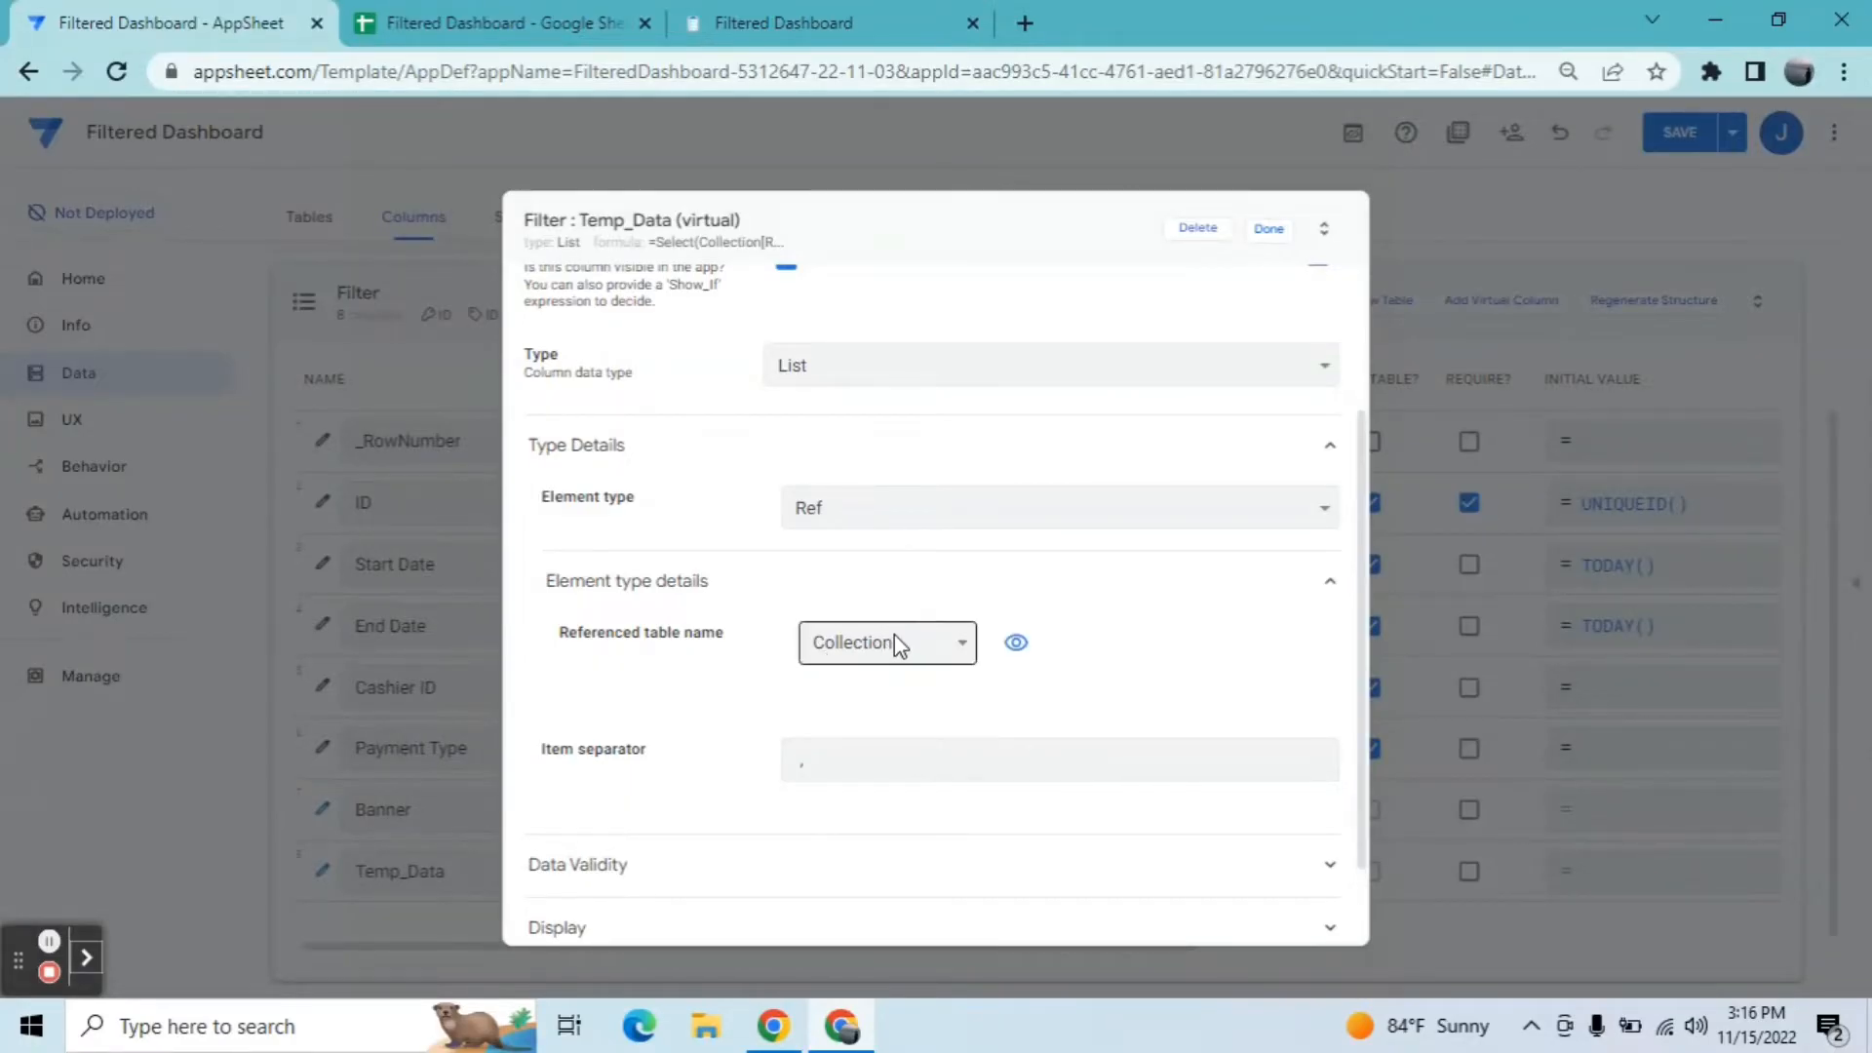
click(1270, 231)
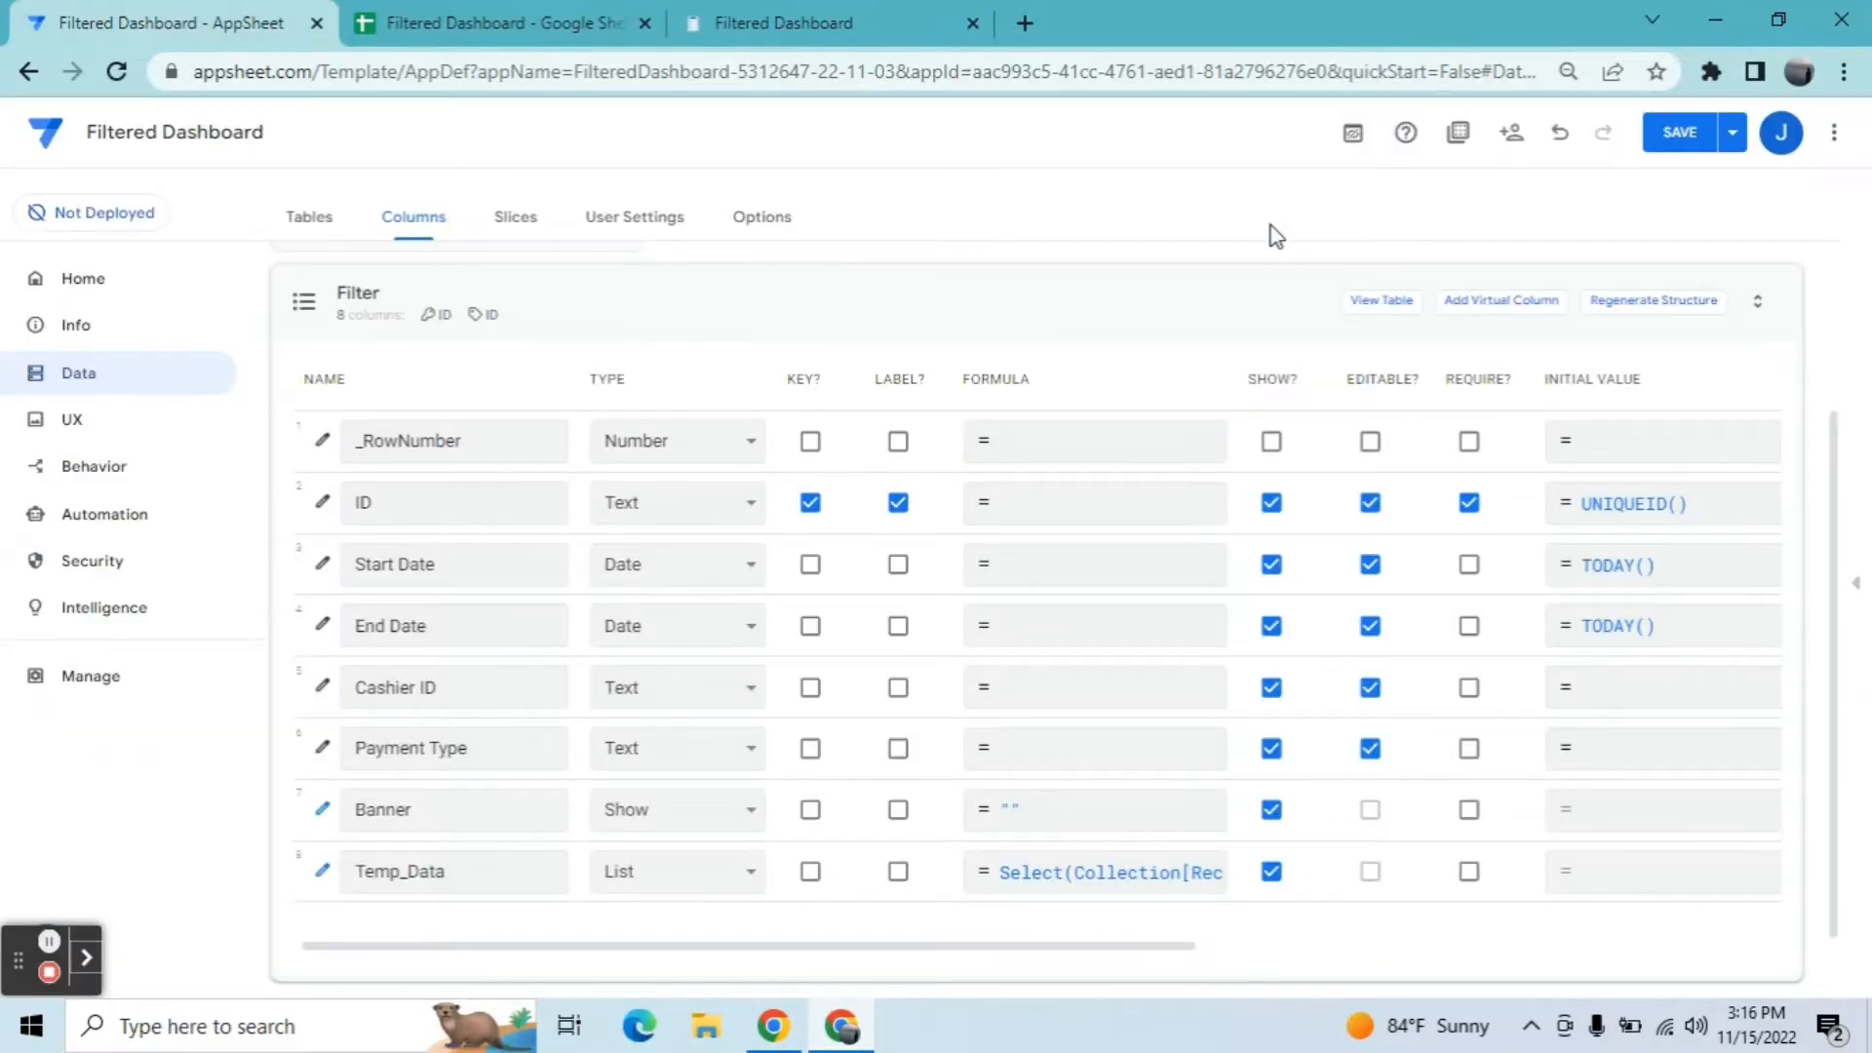
click(1696, 136)
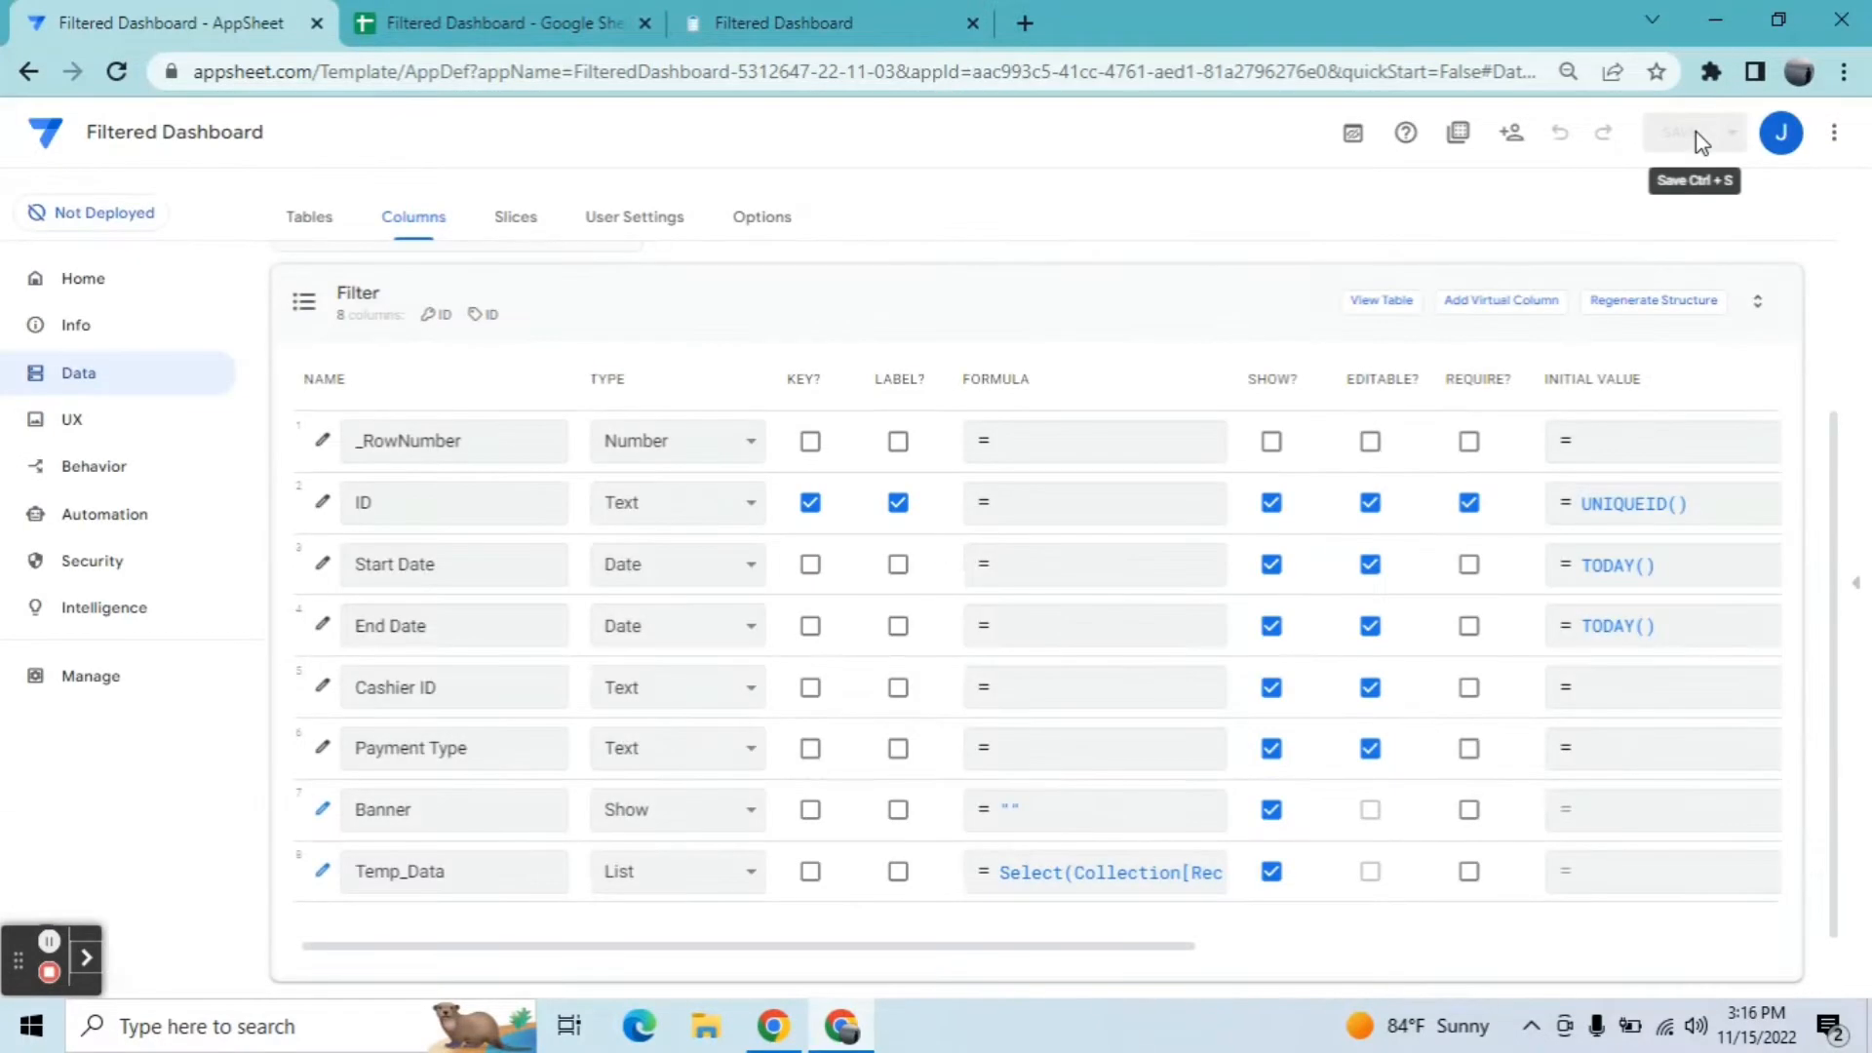
Step: Add a virtual column named PDF Report to the Filter table
click(1492, 304)
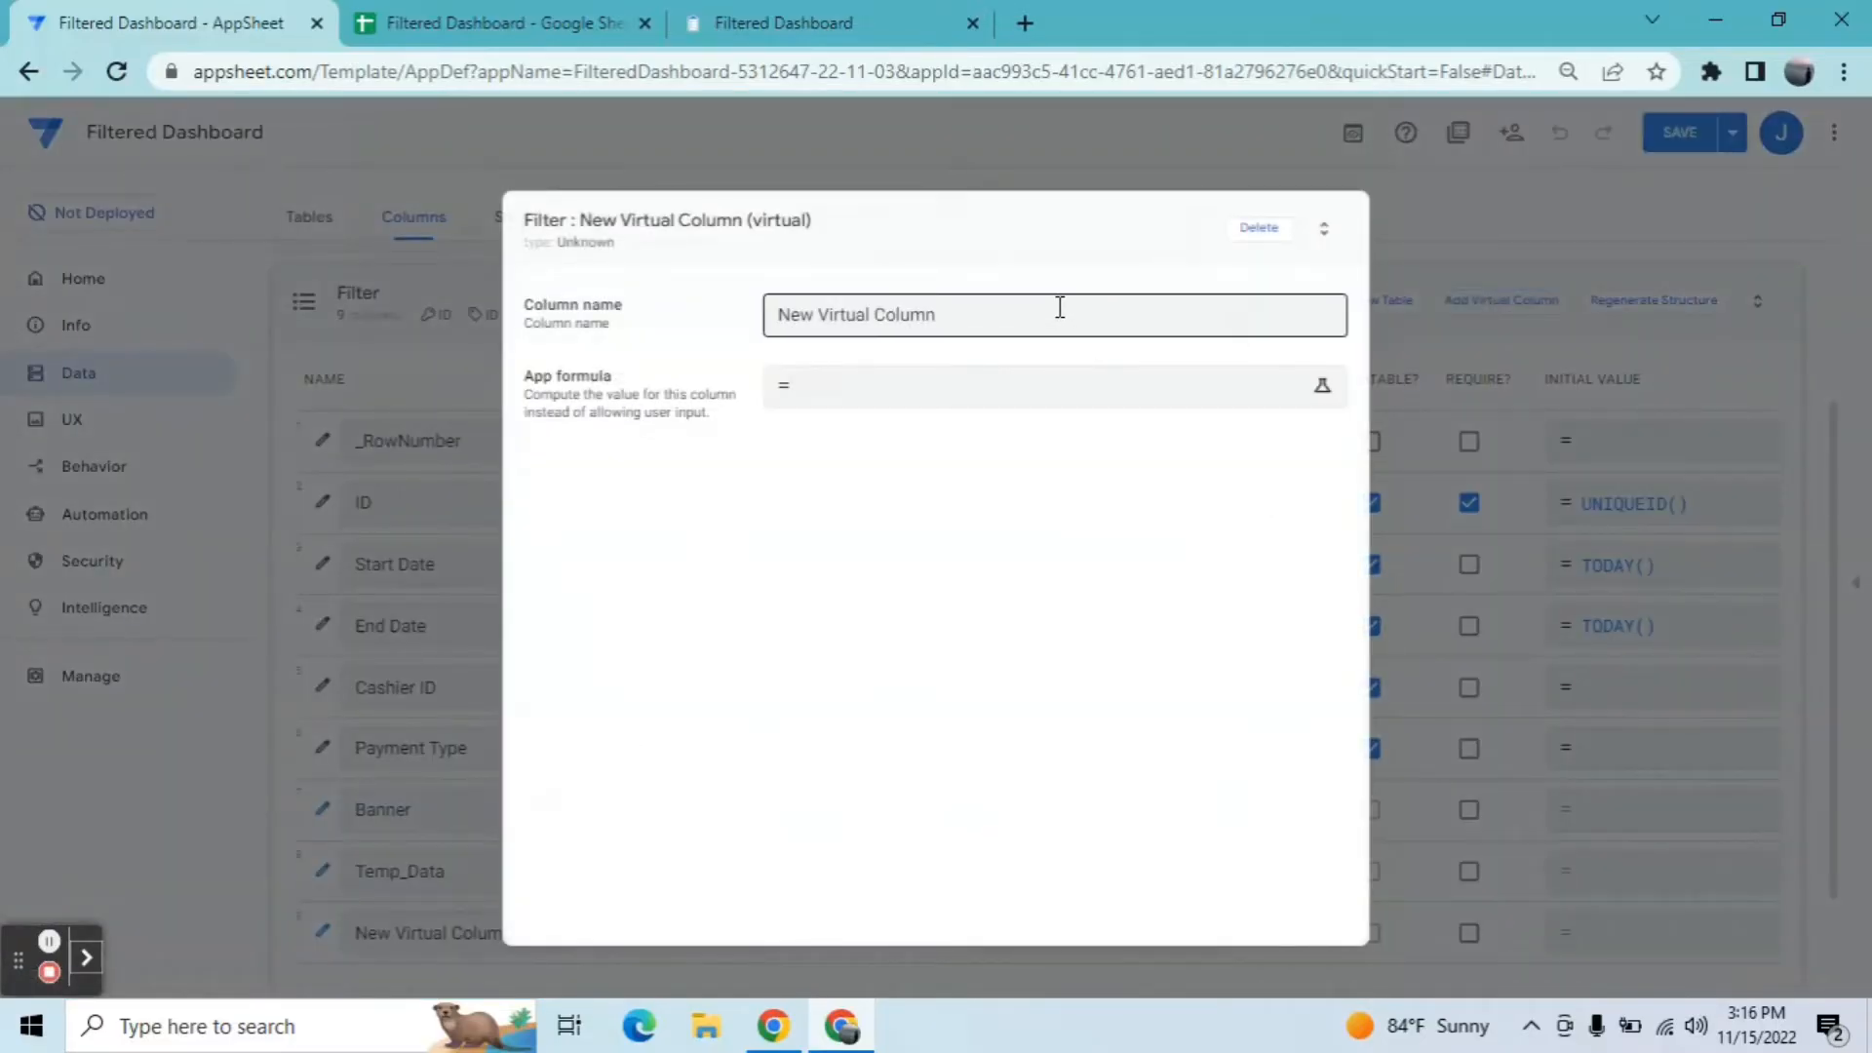
click(1060, 308)
key(BackSpace)
key(BackSpace)
key(BackSpace)
key(BackSpace)
key(BackSpace)
key(BackSpace)
key(BackSpace)
key(BackSpace)
key(BackSpace)
key(BackSpace)
key(BackSpace)
key(BackSpace)
key(BackSpace)
key(BackSpace)
key(BackSpace)
key(BackSpace)
key(BackSpace)
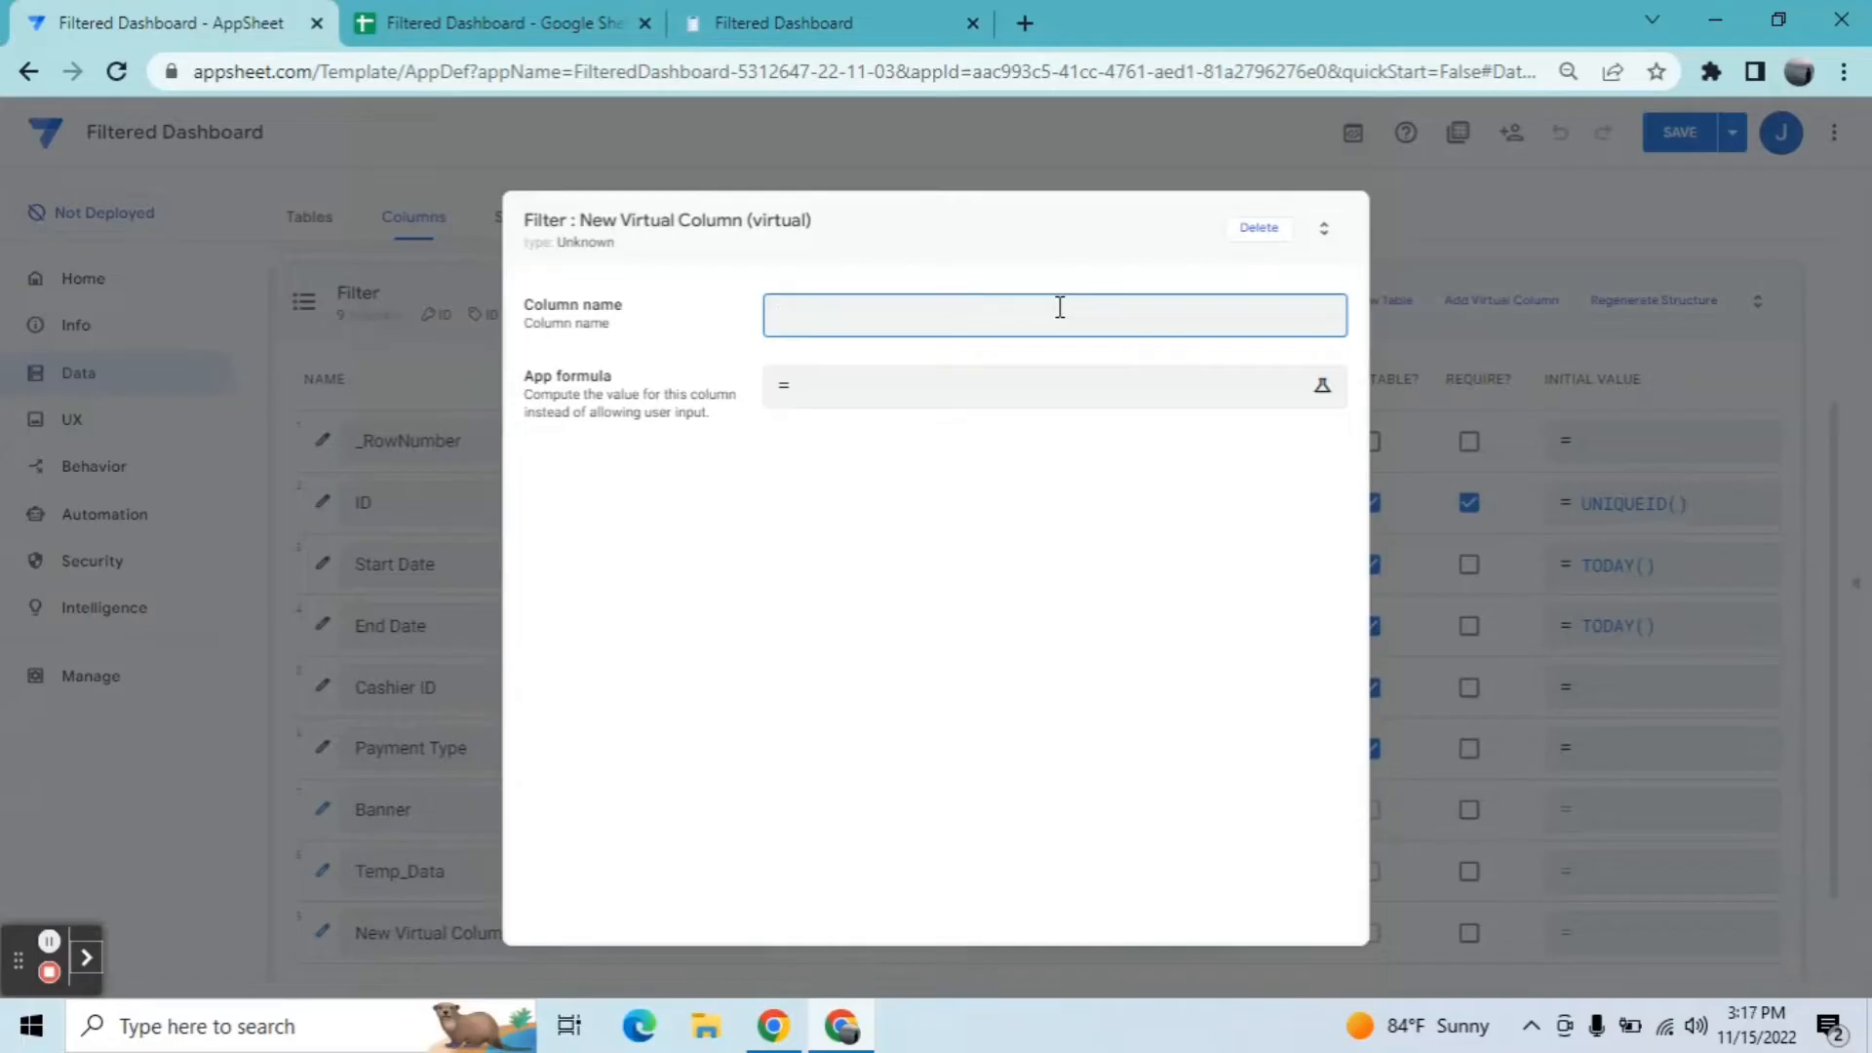
text(PDF Report)
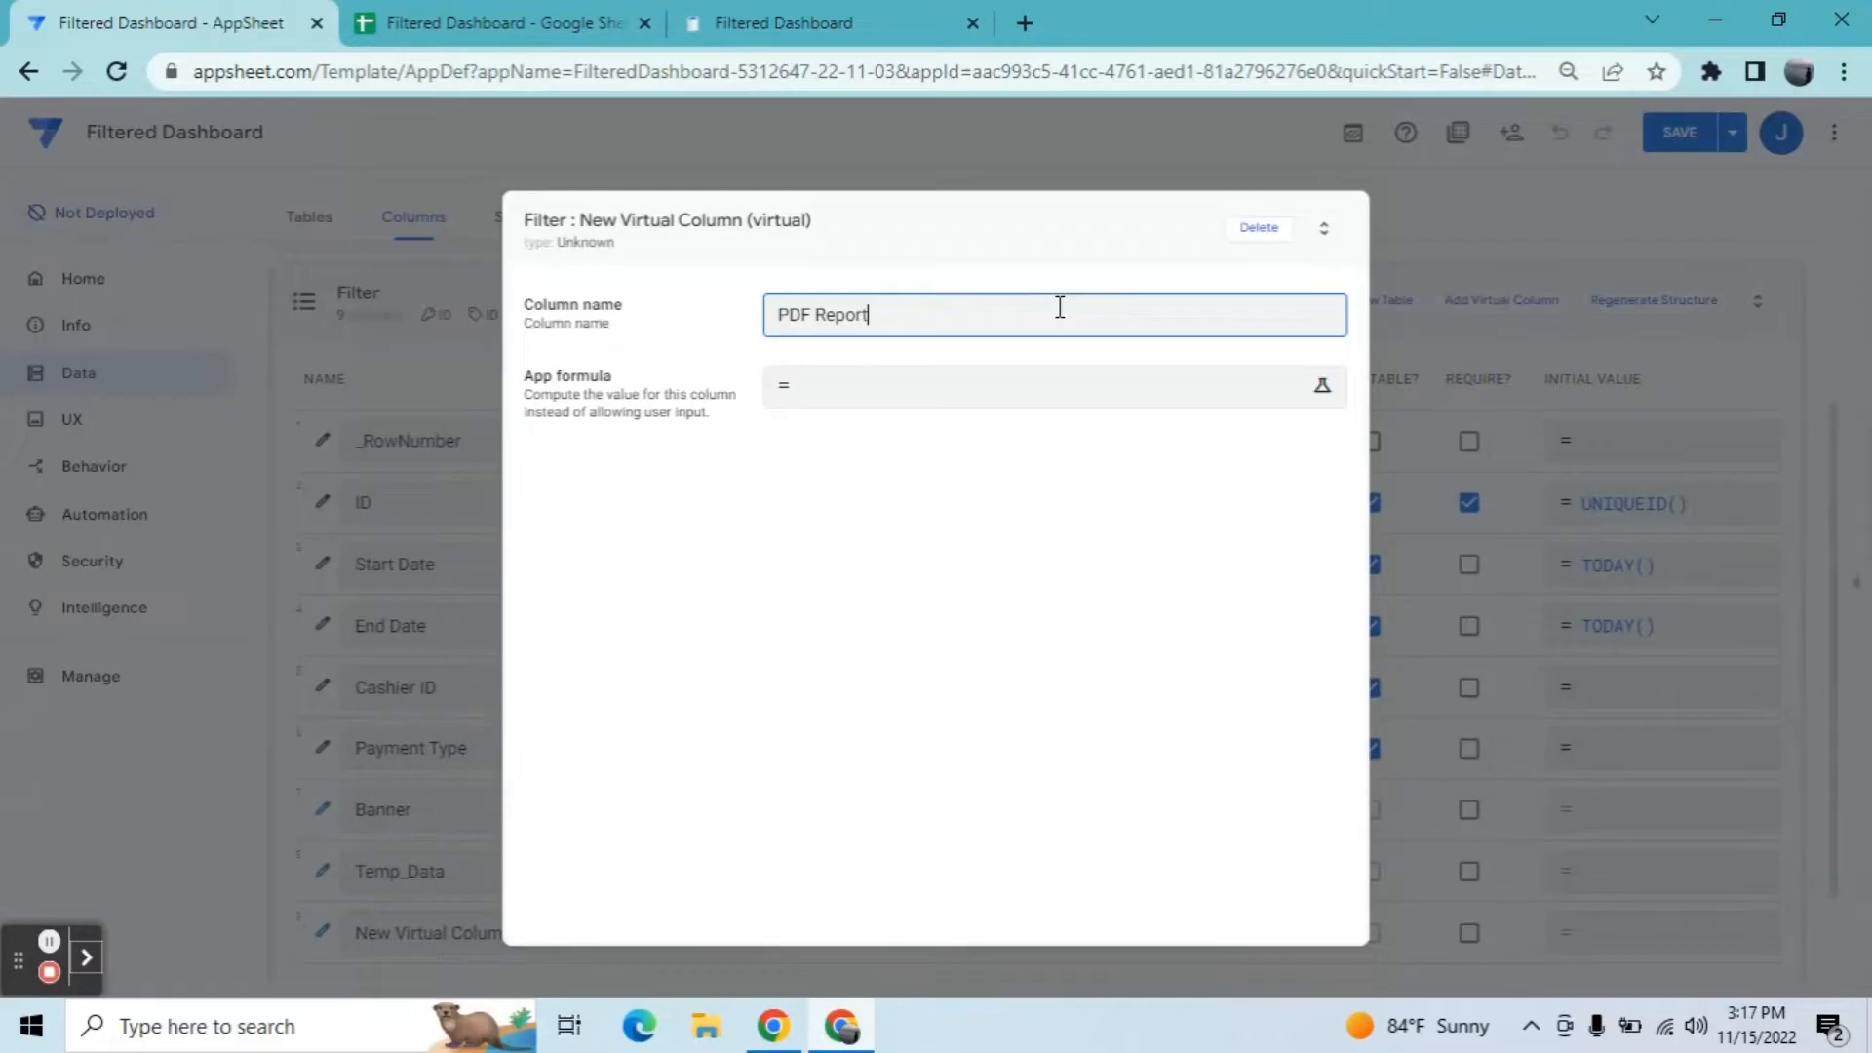
Step: Set the PDF Report column's app formula to [Temp_Data] and finish the column
click(1041, 387)
click(833, 478)
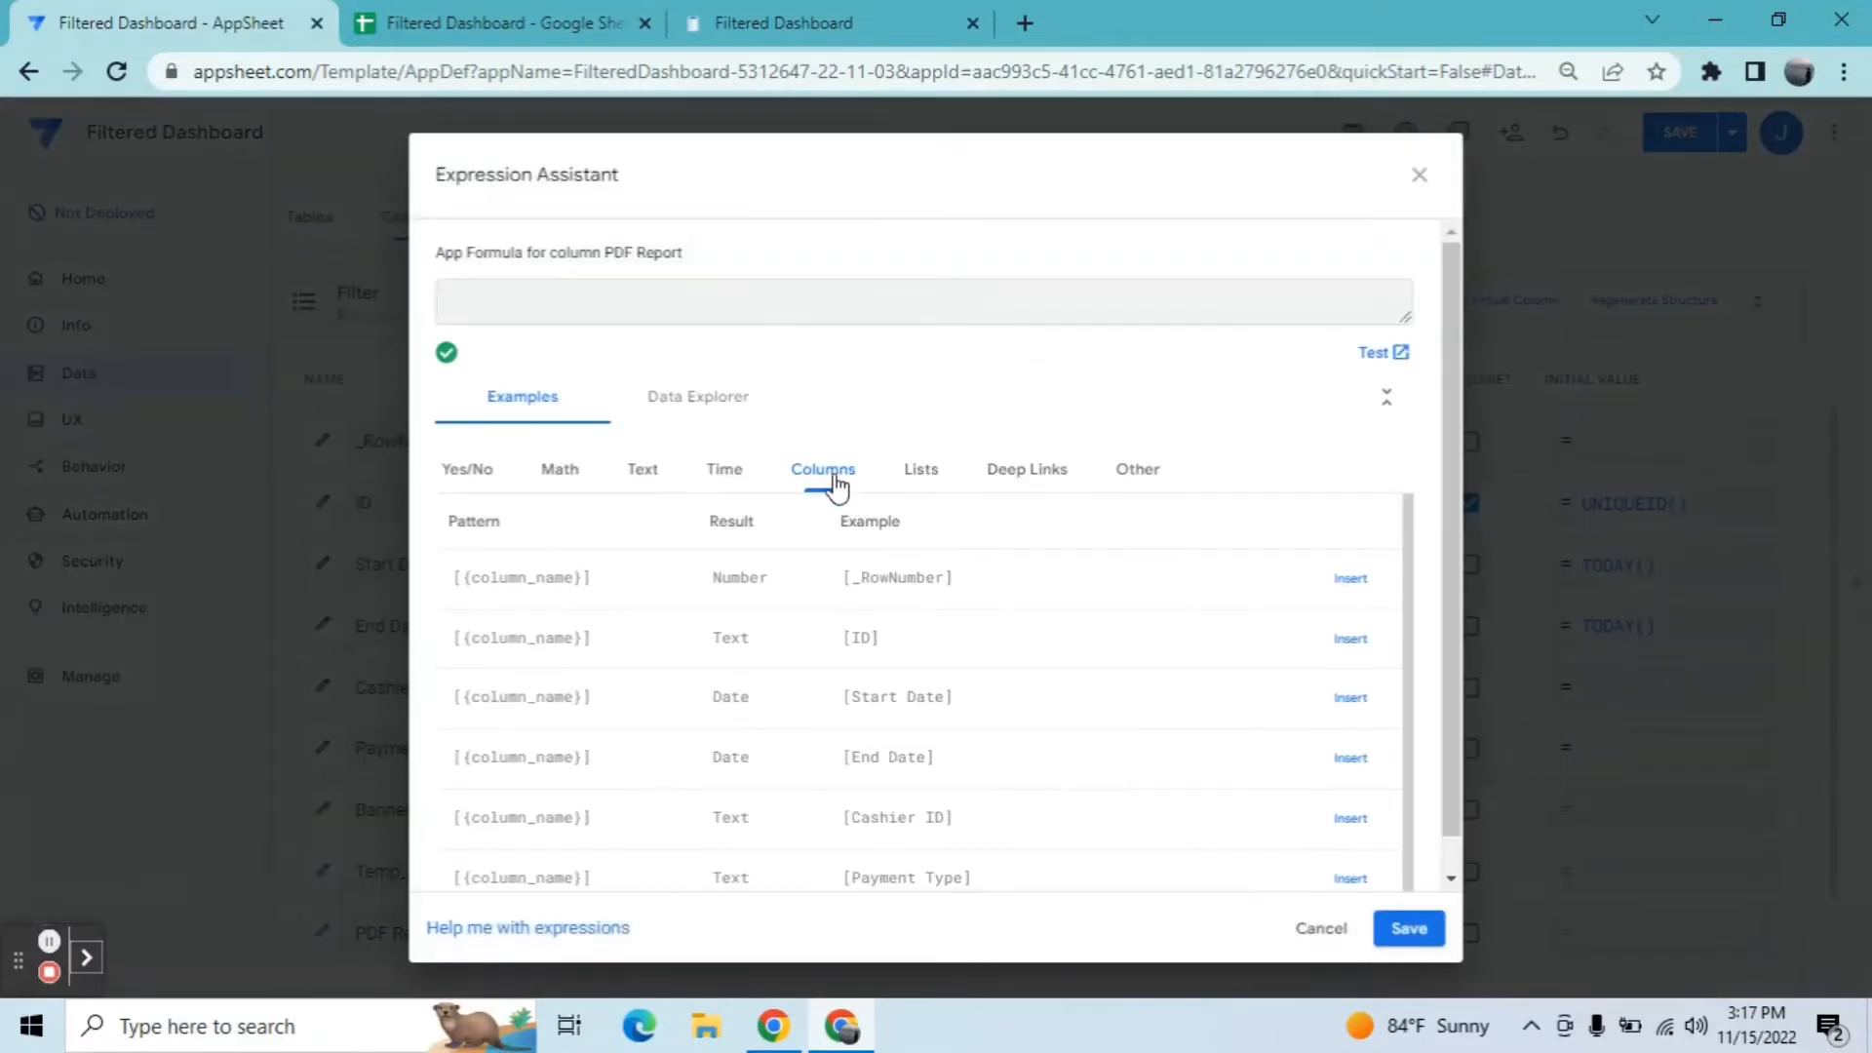
drag(1455, 567, 1413, 770)
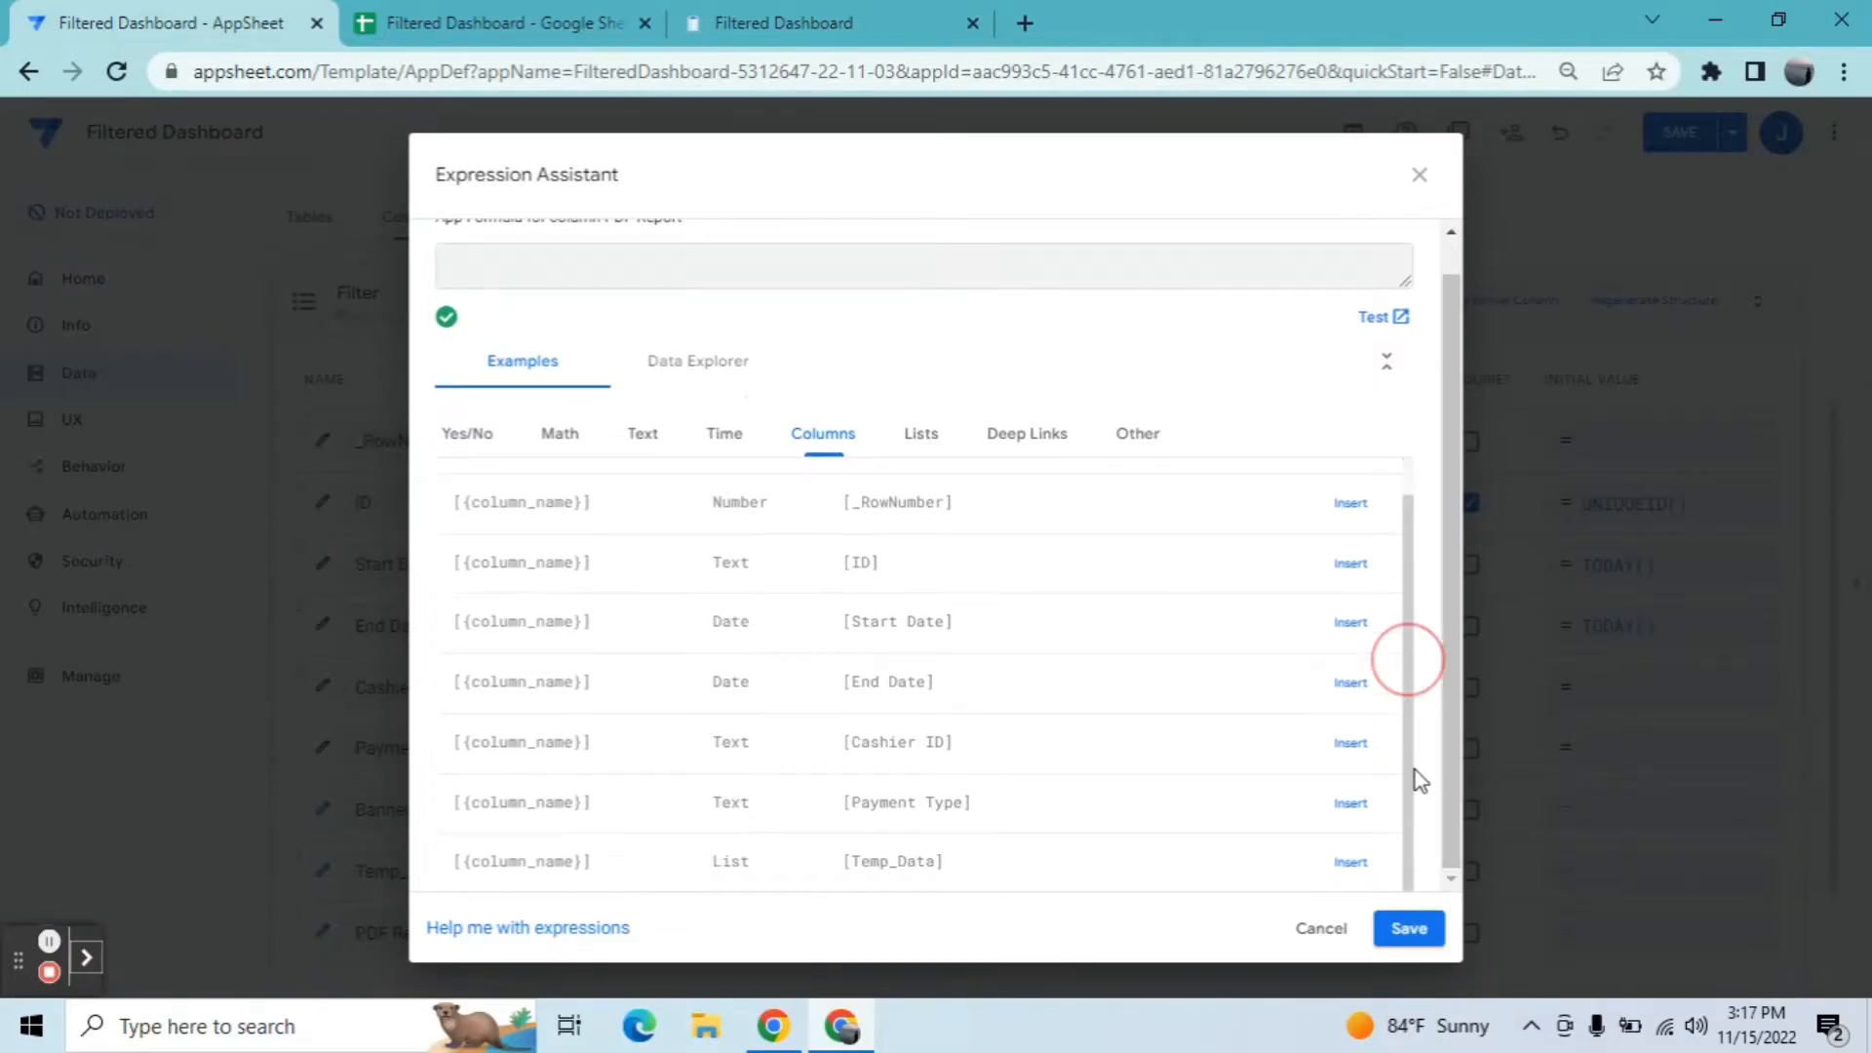
click(1349, 864)
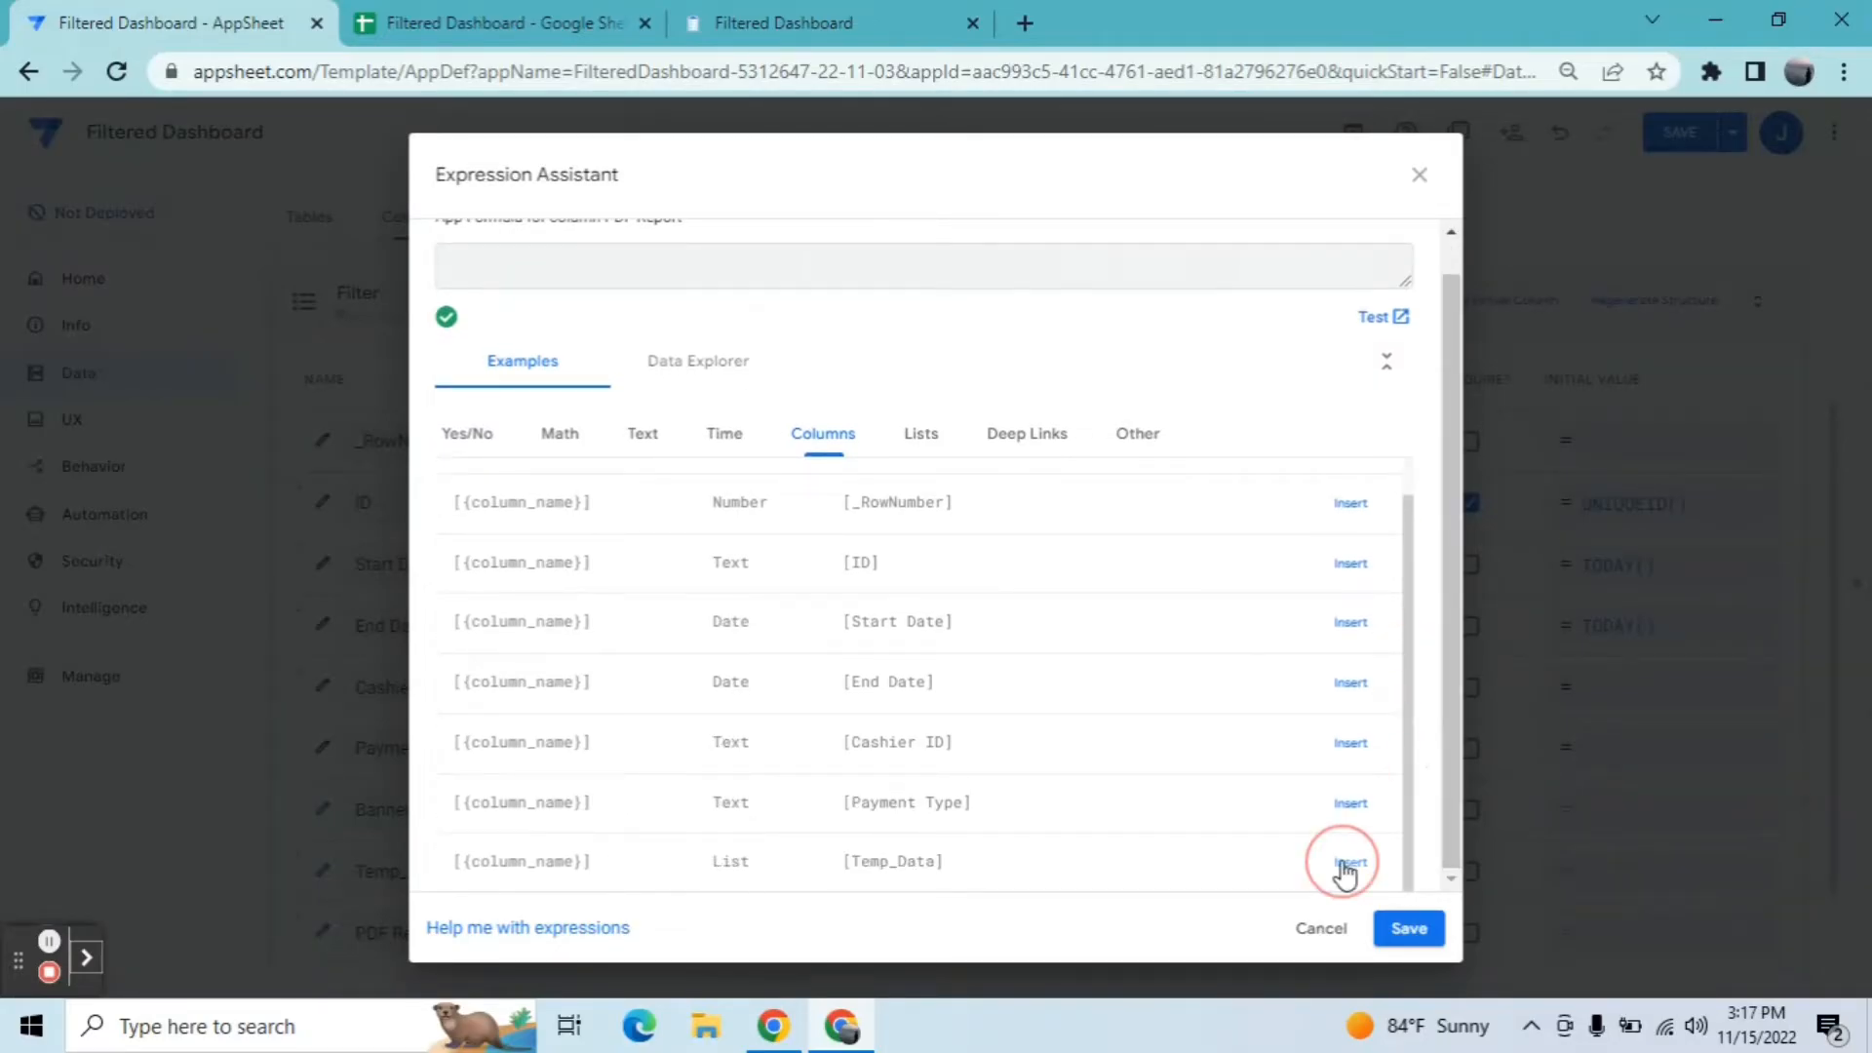
click(1410, 931)
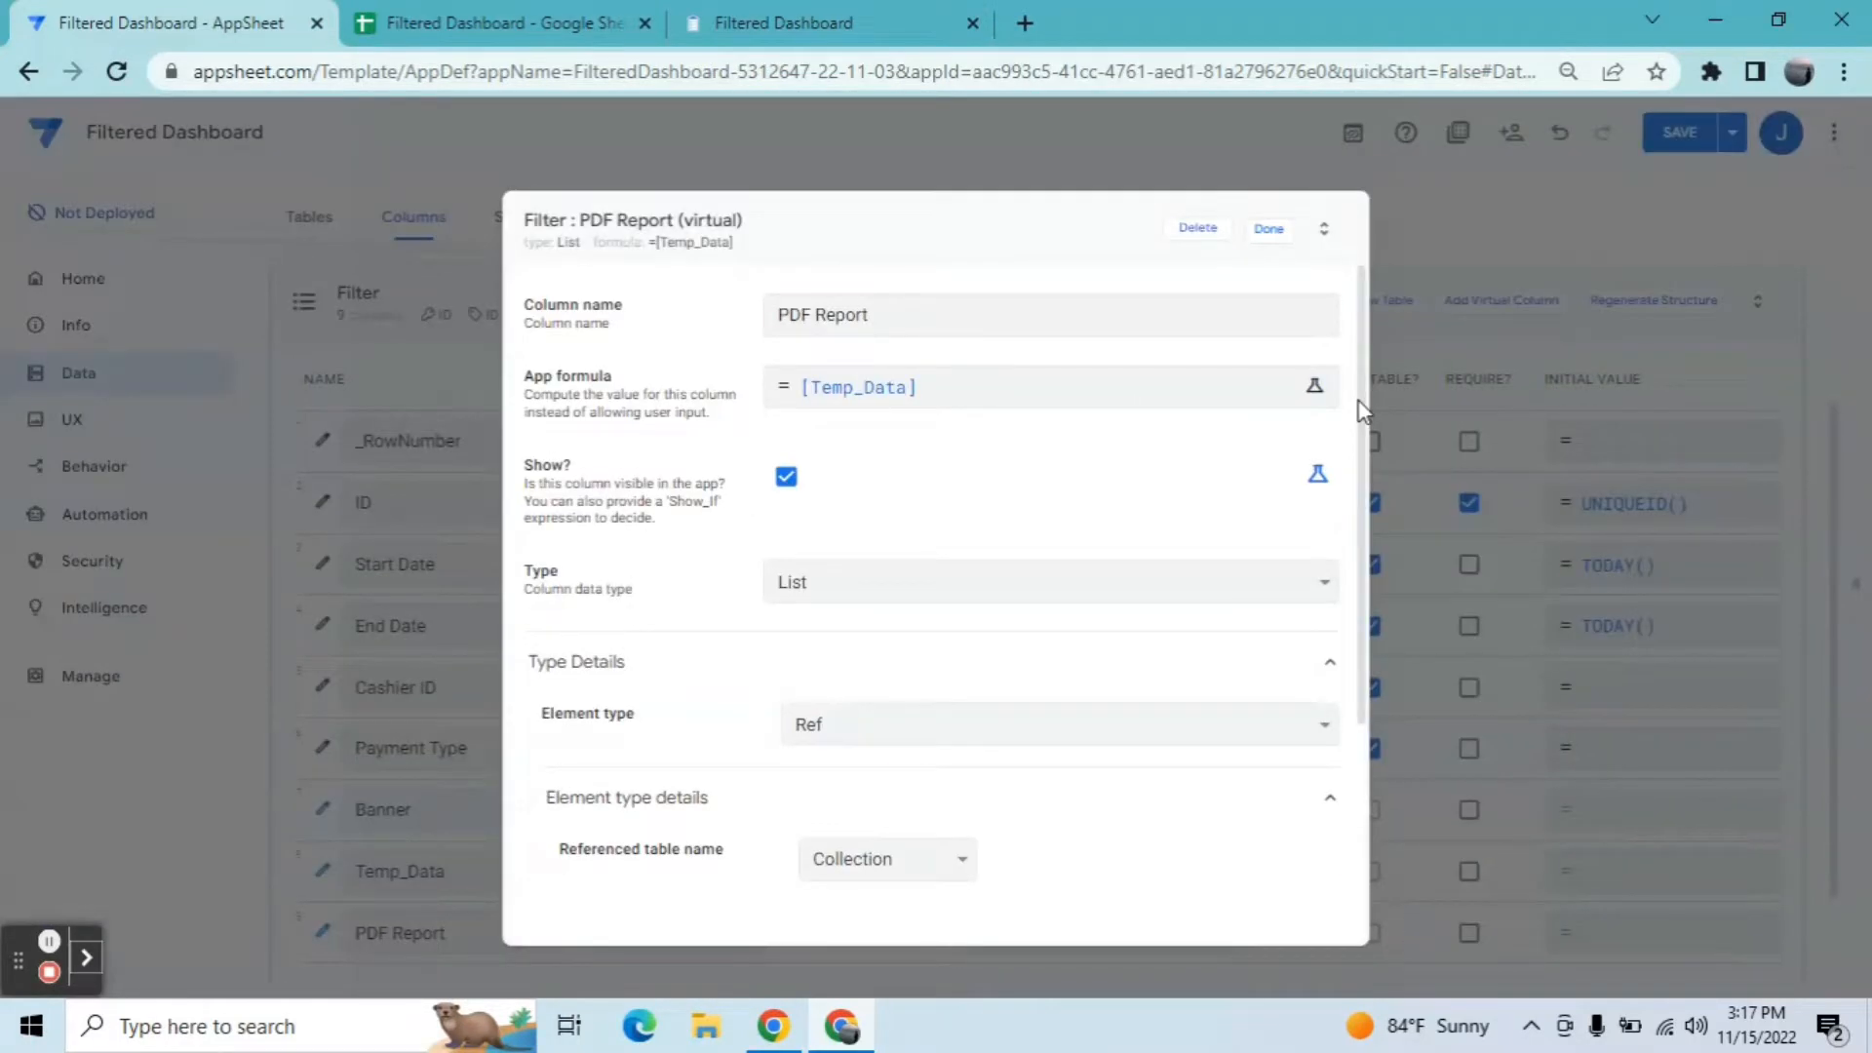
click(1268, 228)
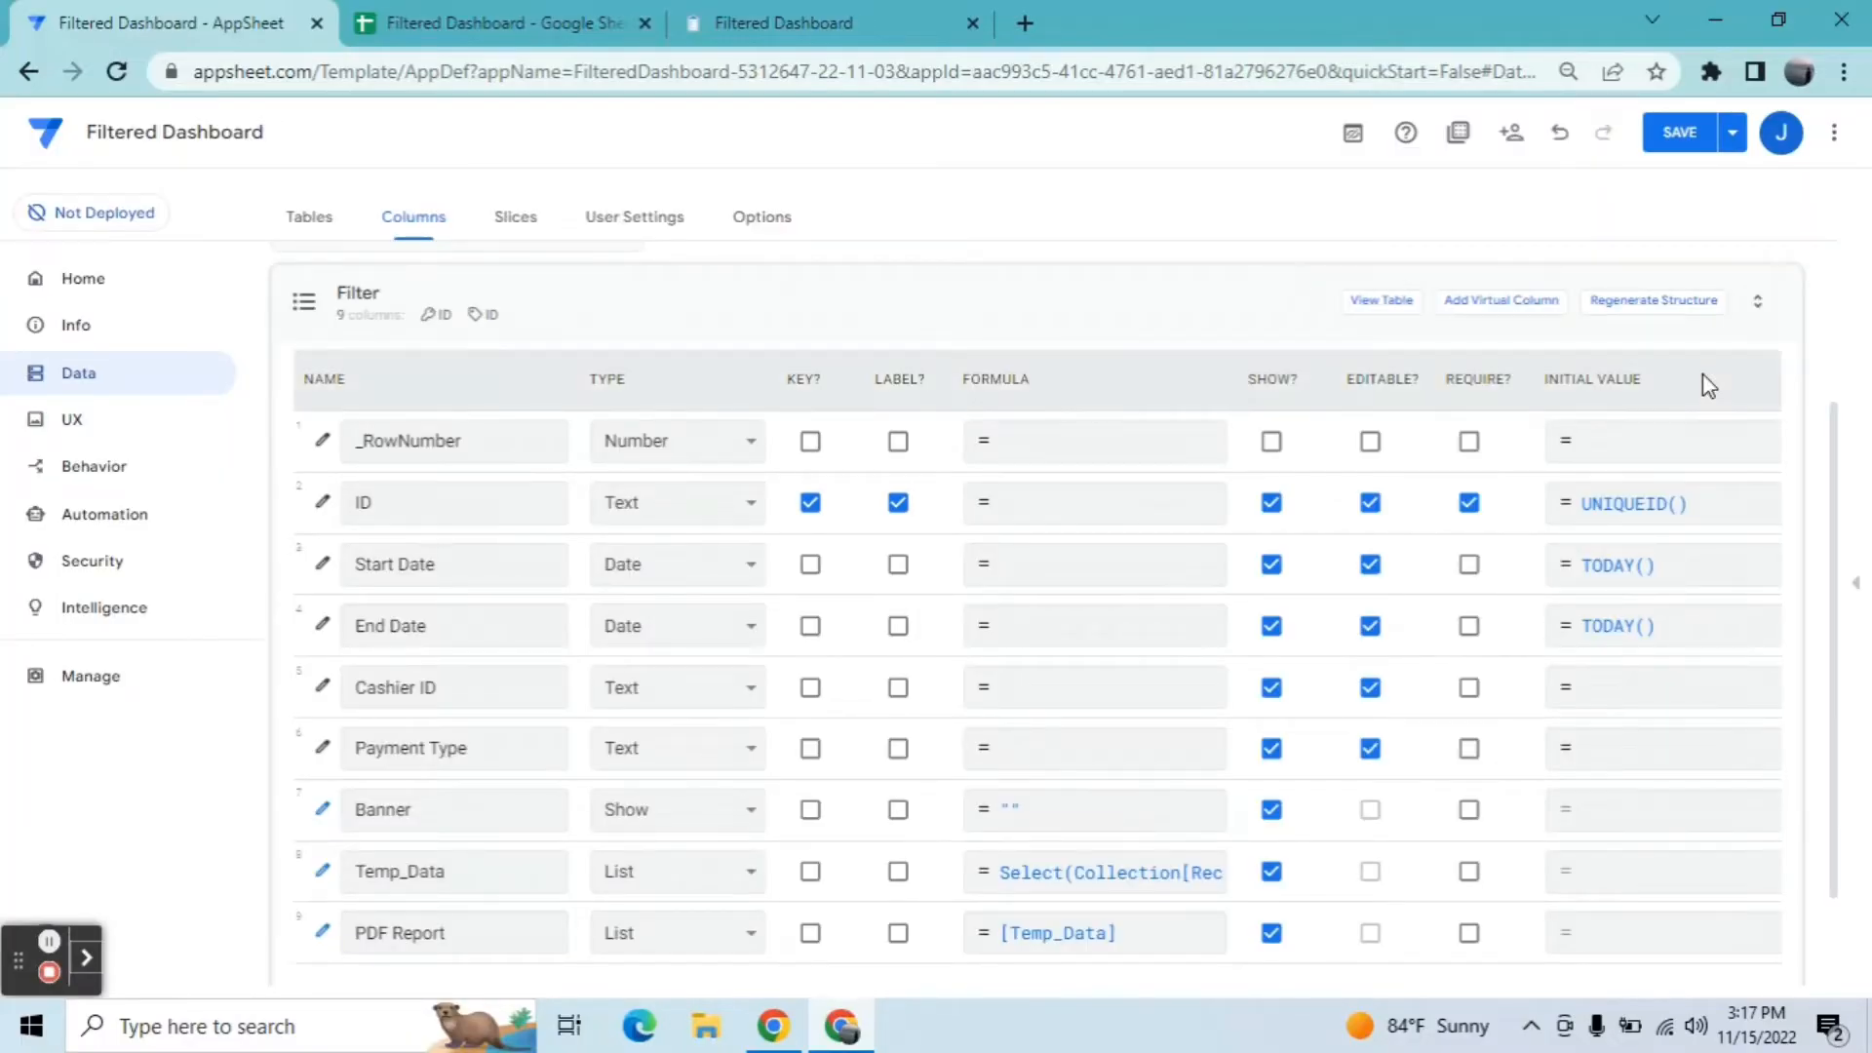
Step: Change the Temp_Data column's type to EnumList and save the app, checking the settings of the PDF Report and Temp_Data columns
drag(1840, 477, 1830, 576)
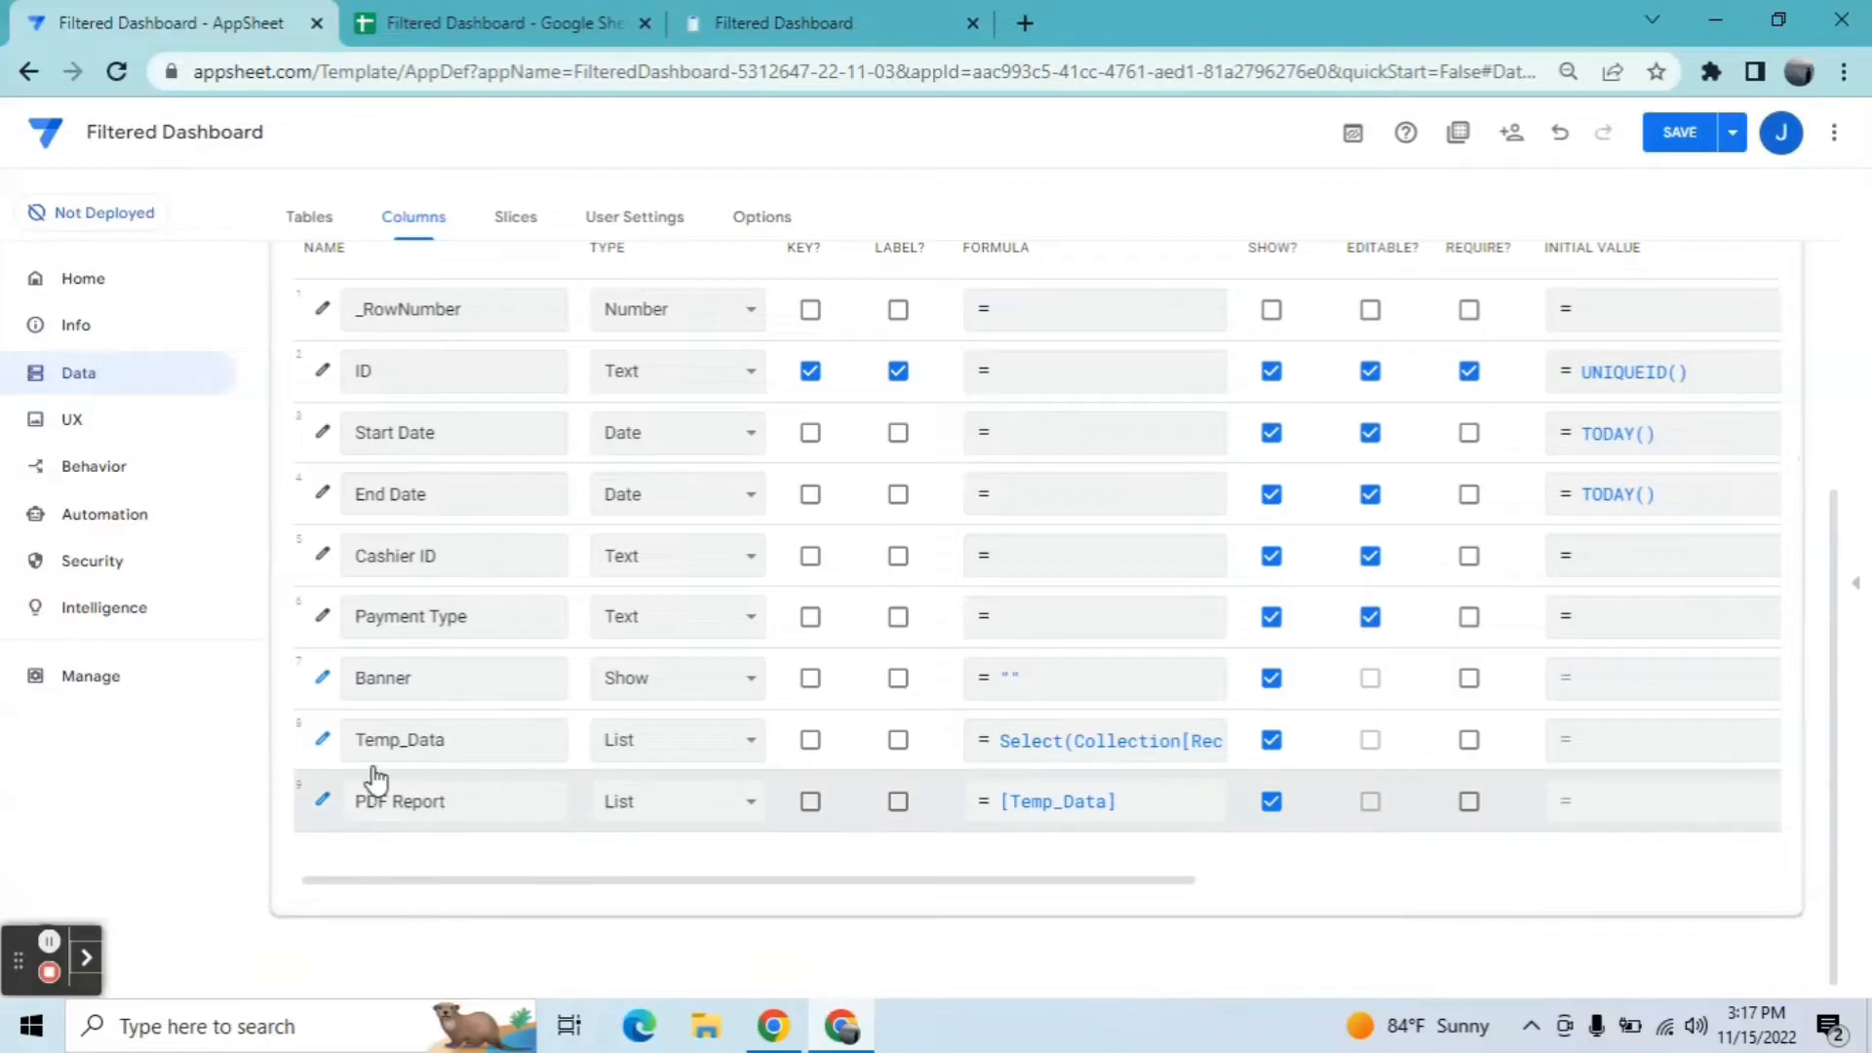
click(749, 743)
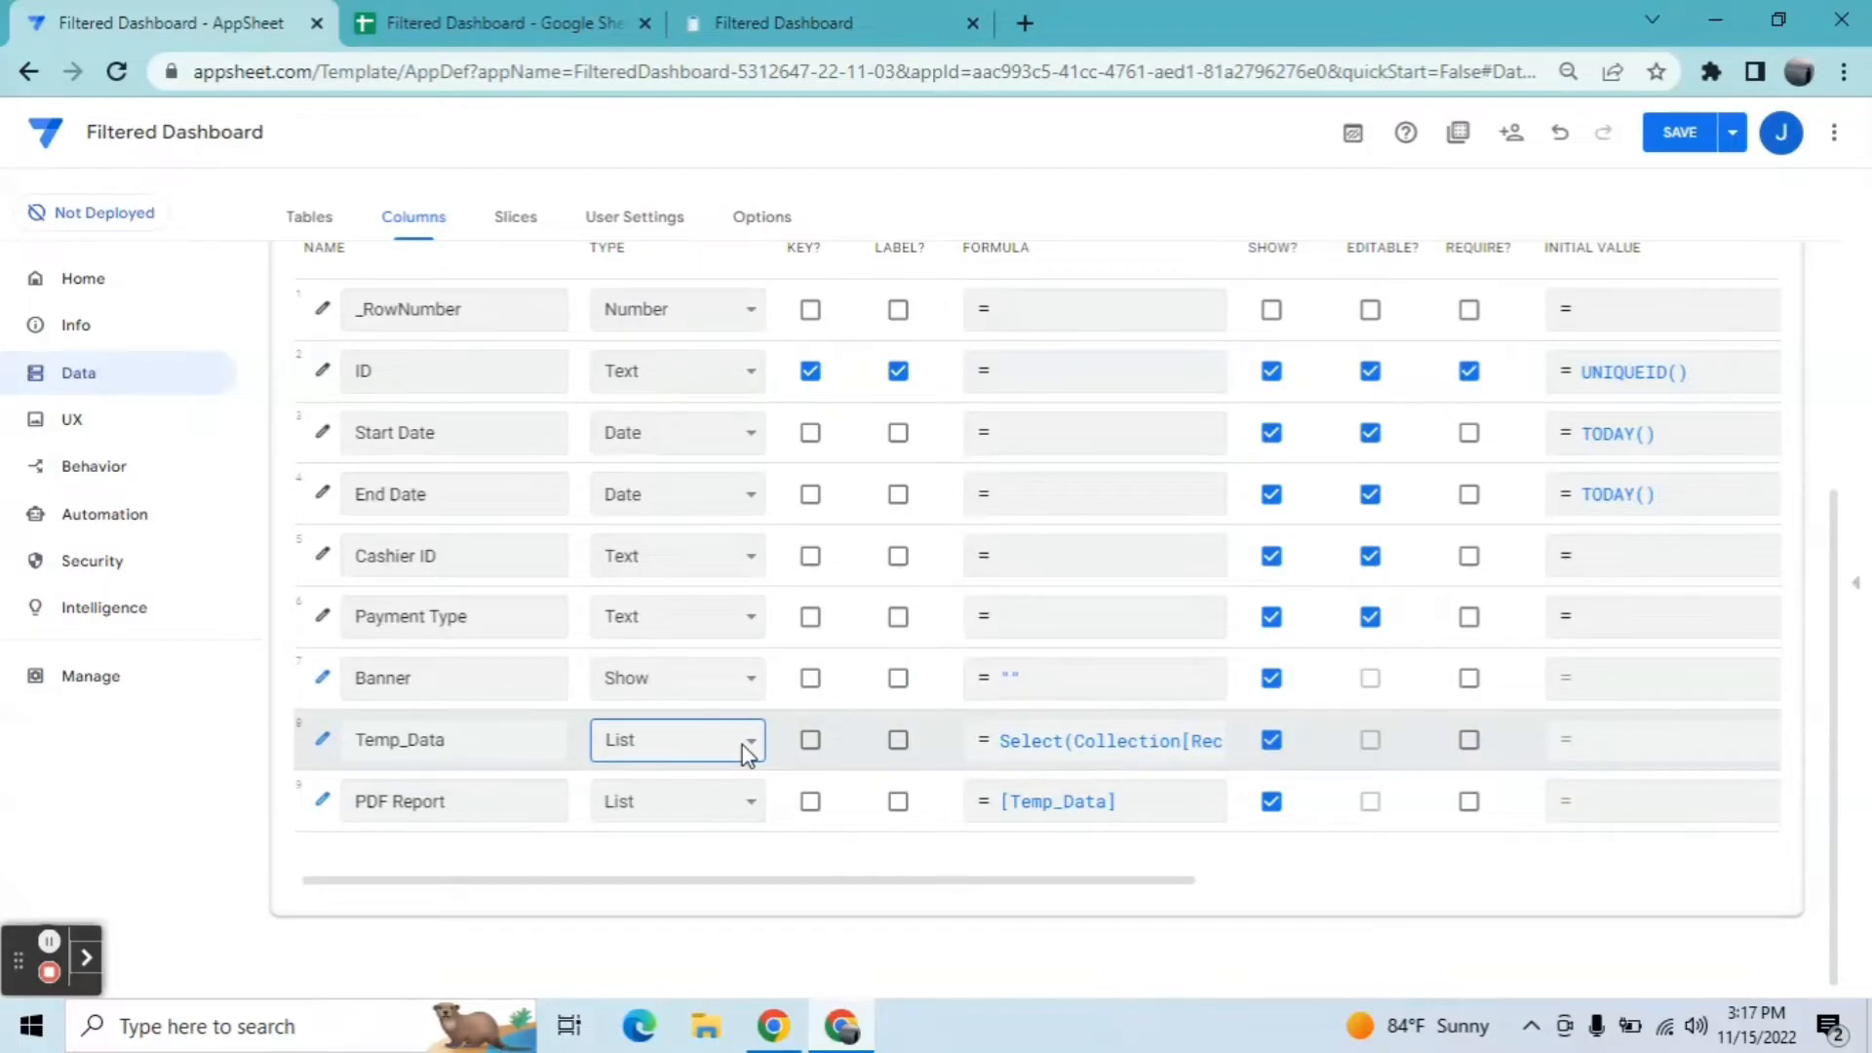
click(749, 744)
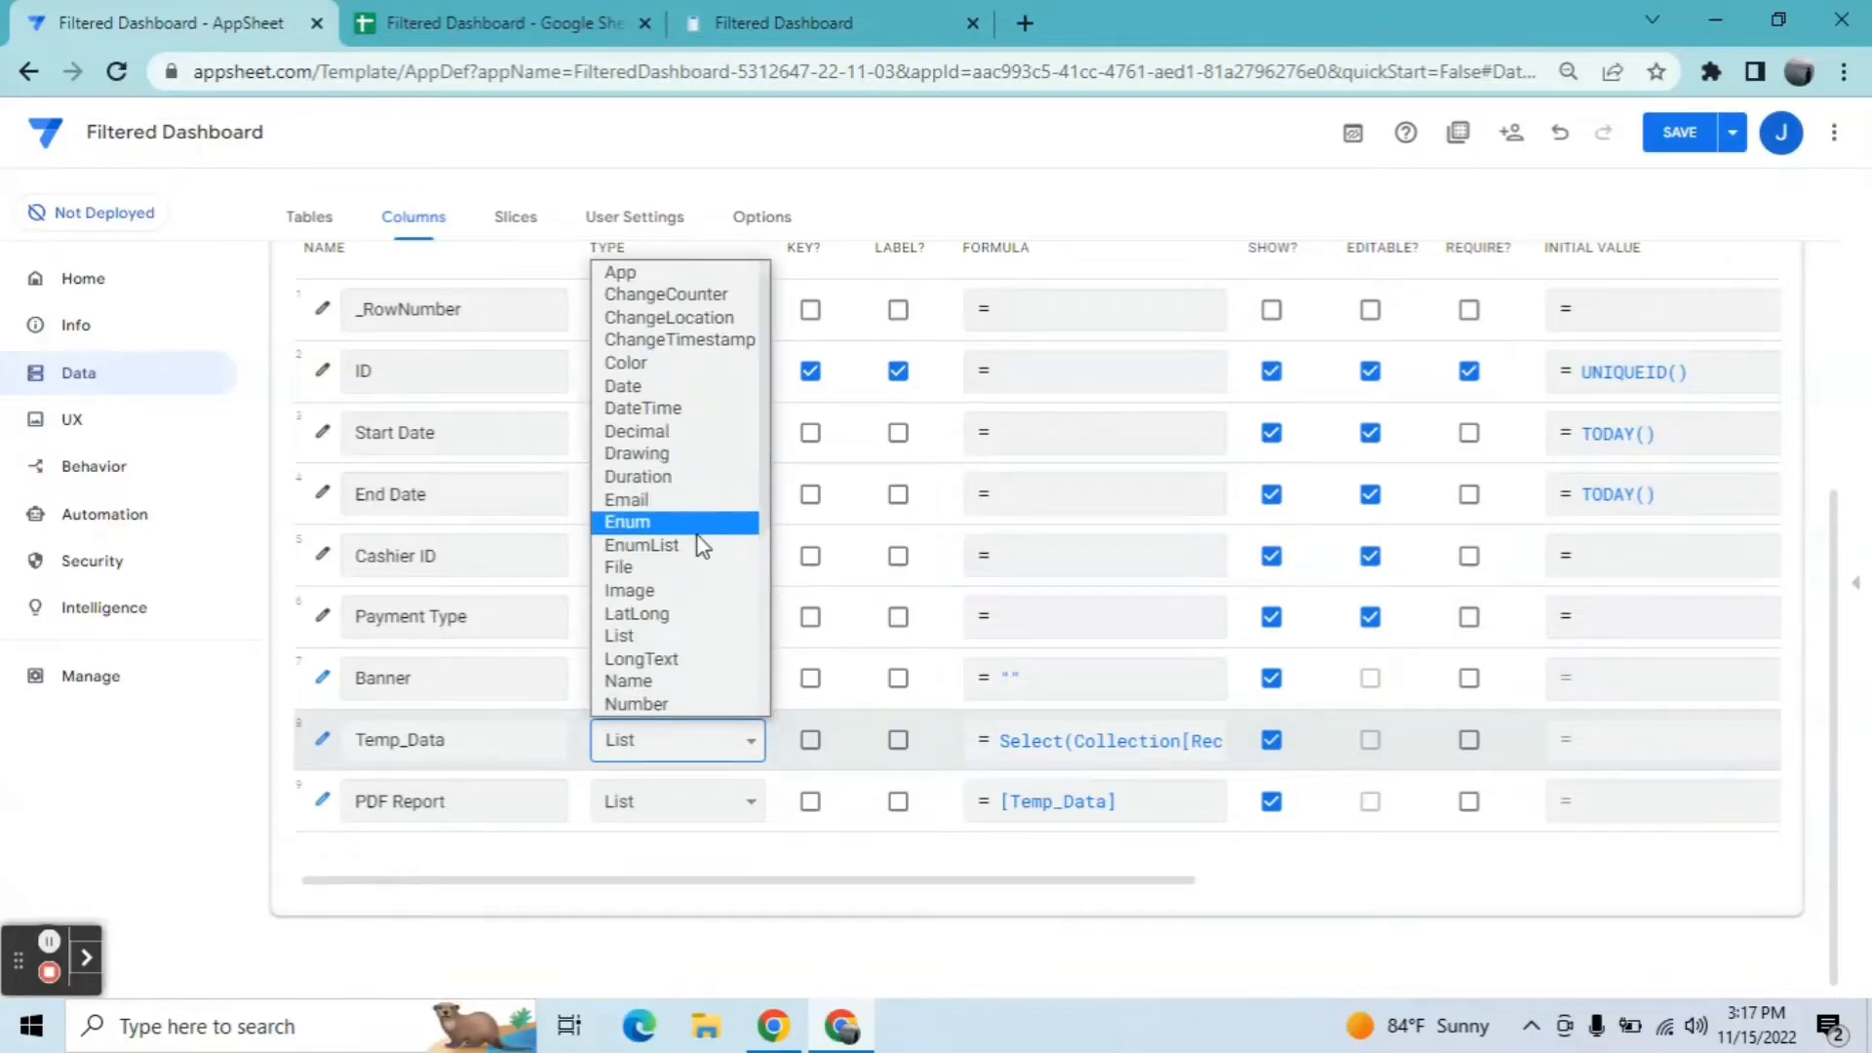
click(698, 546)
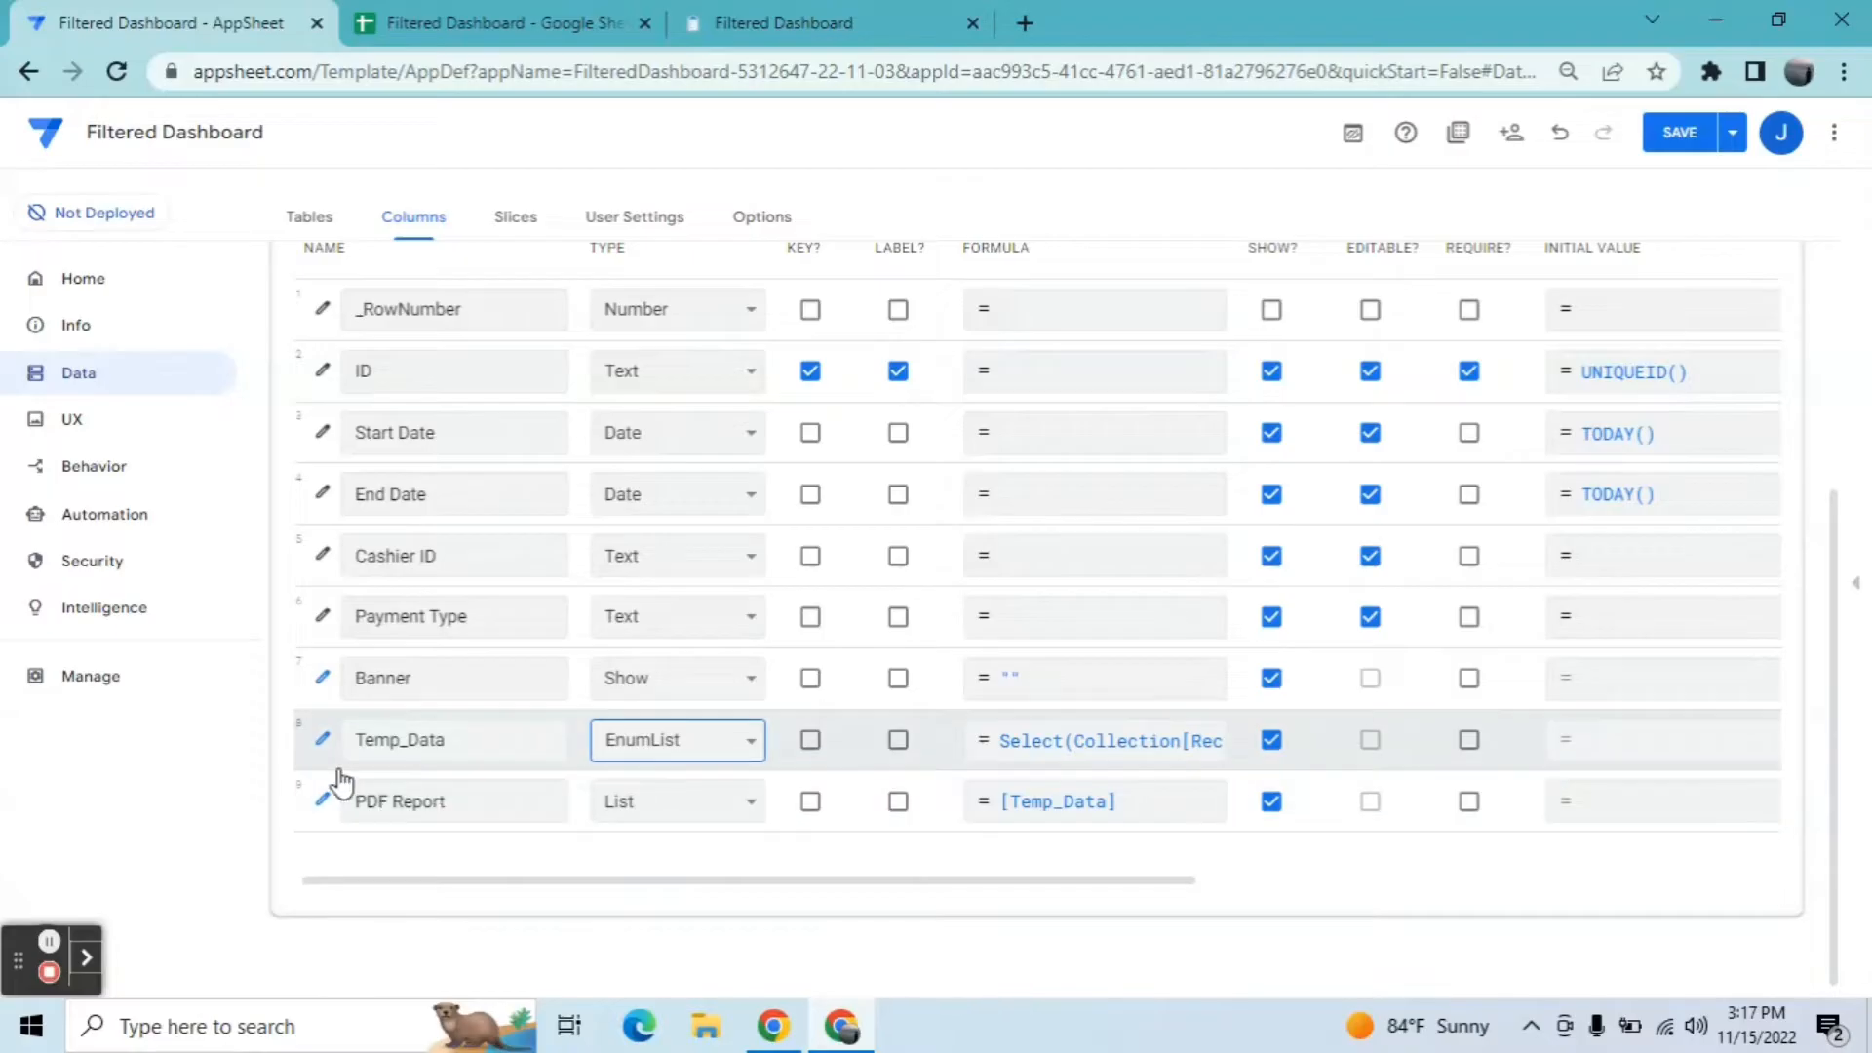
click(322, 802)
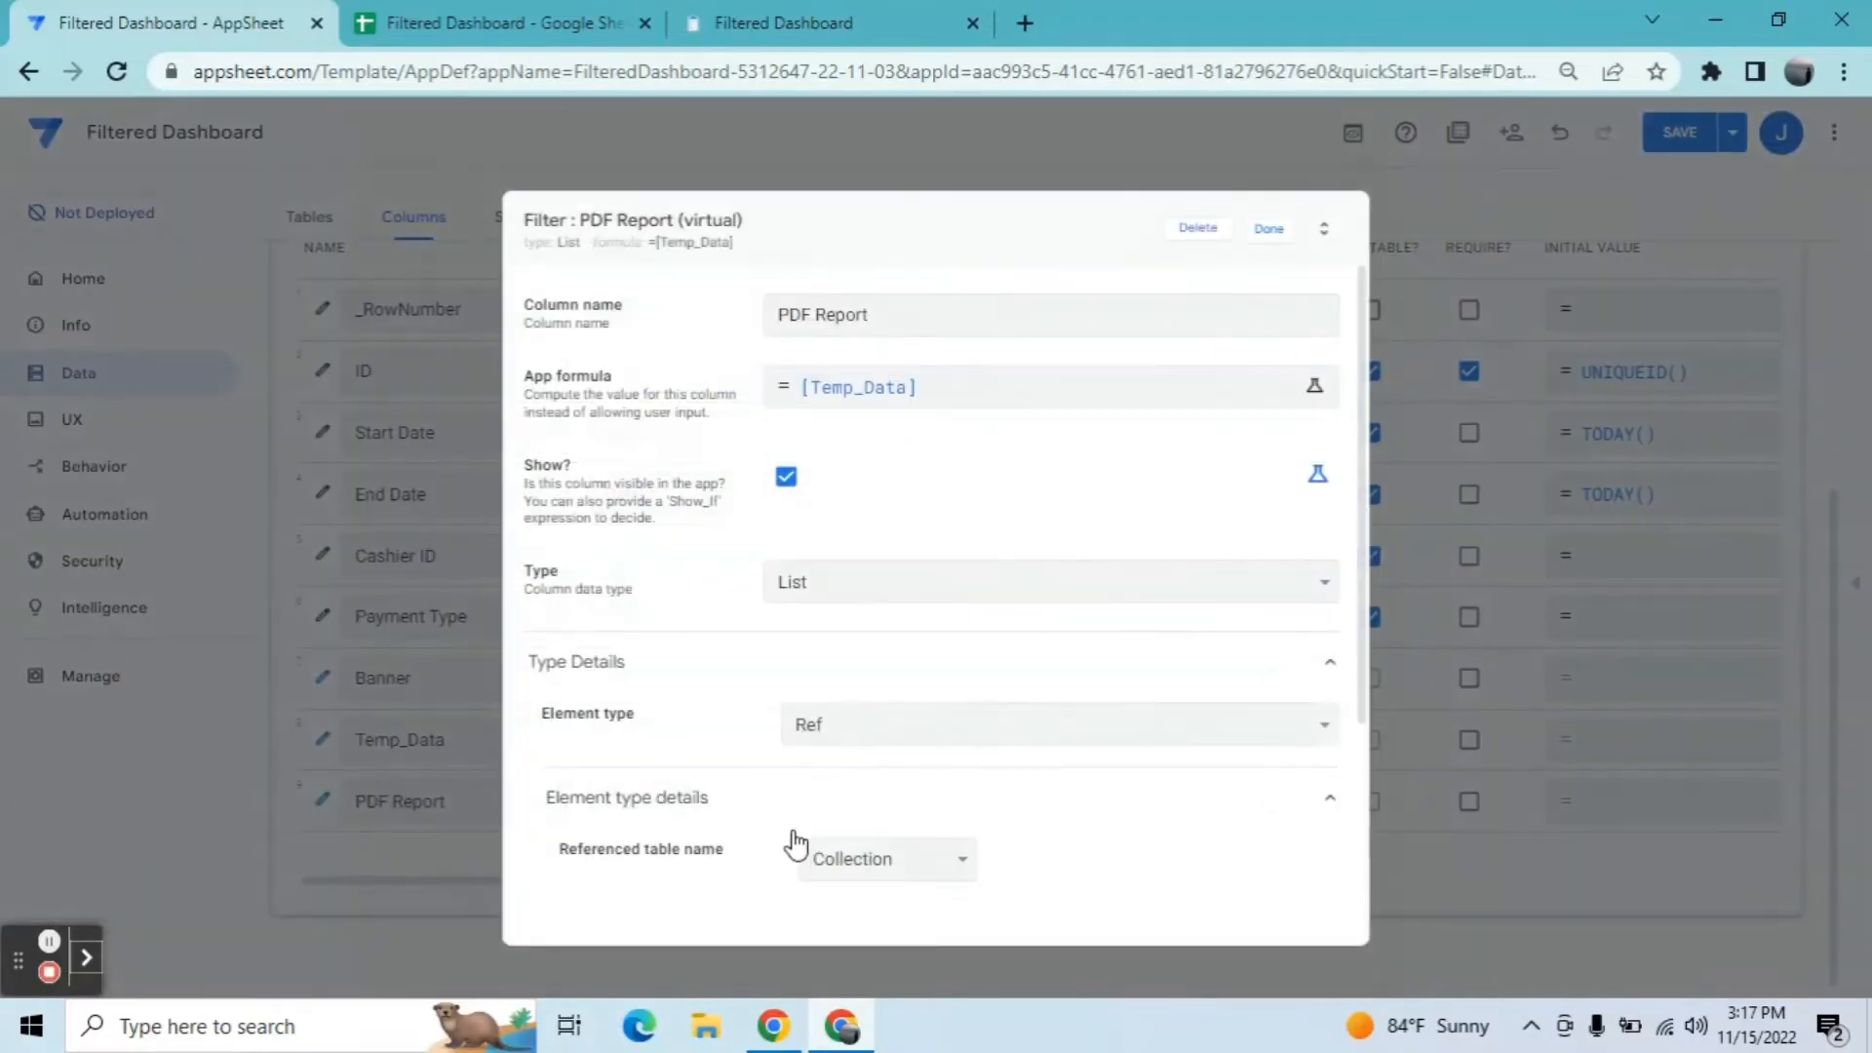
click(1268, 230)
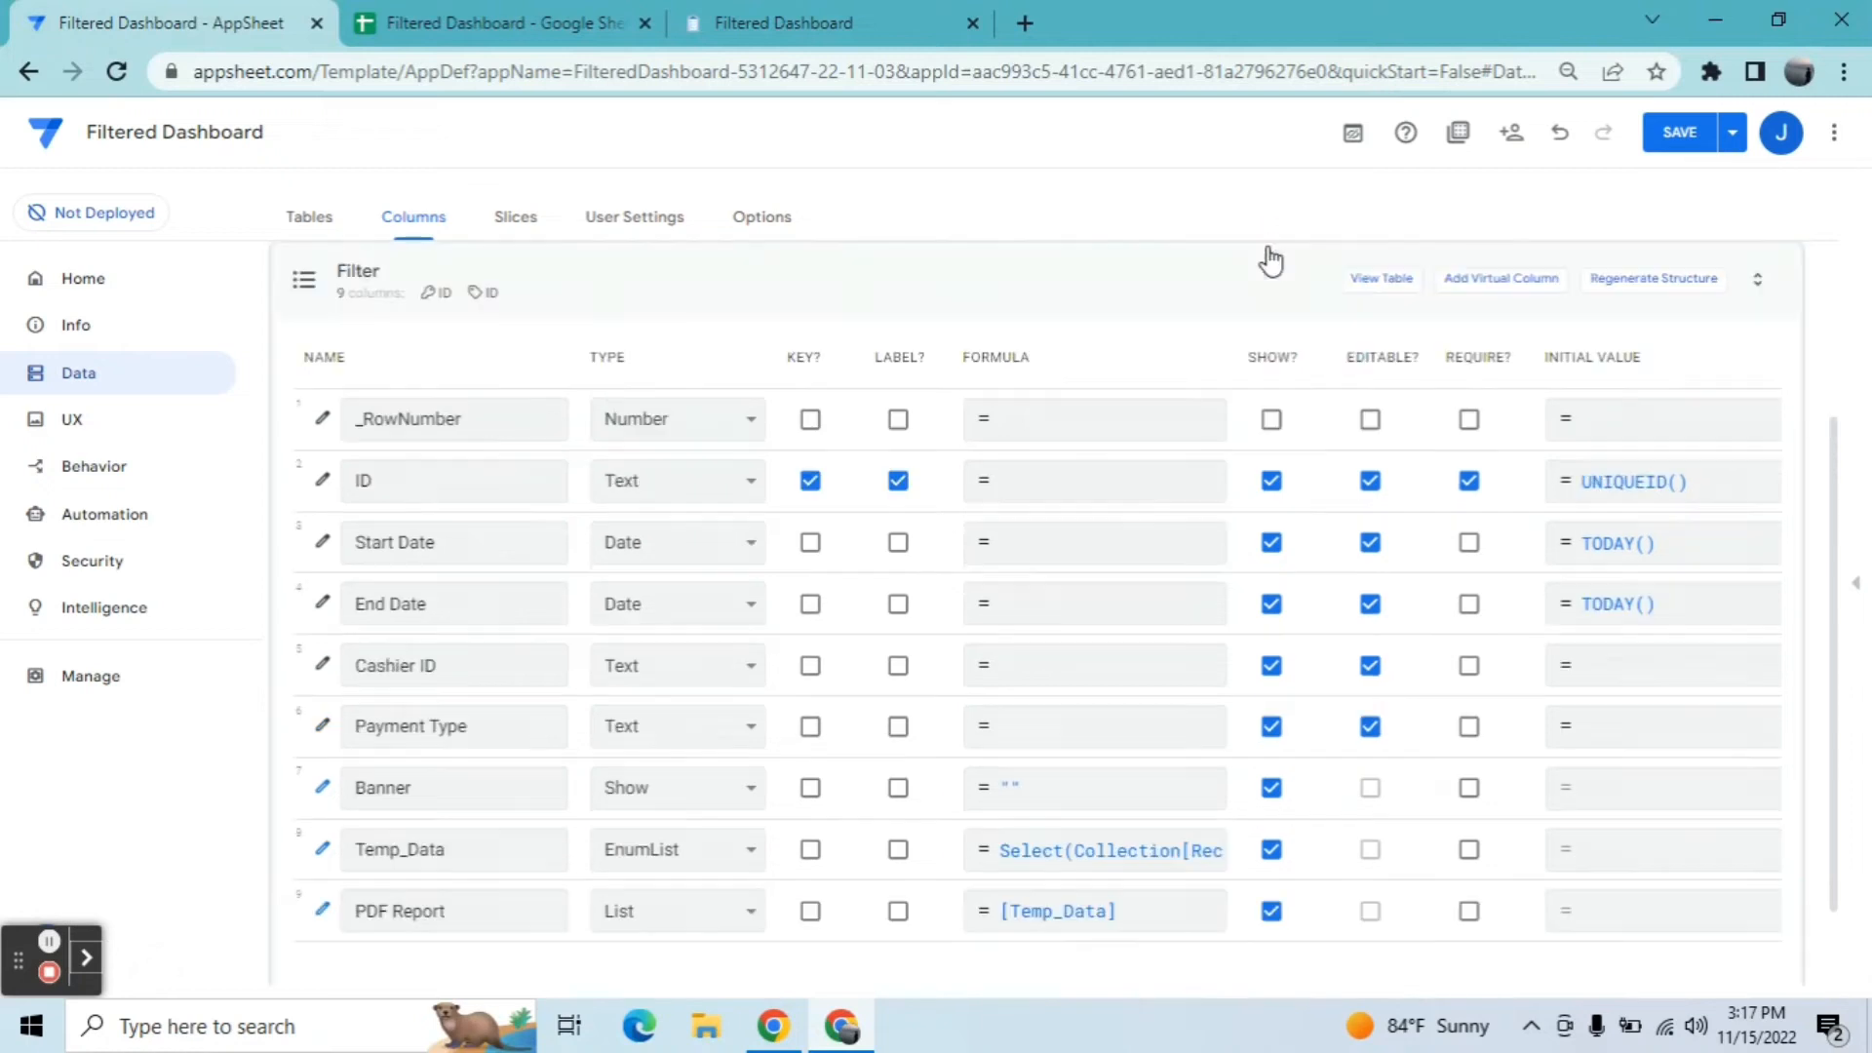
click(1683, 142)
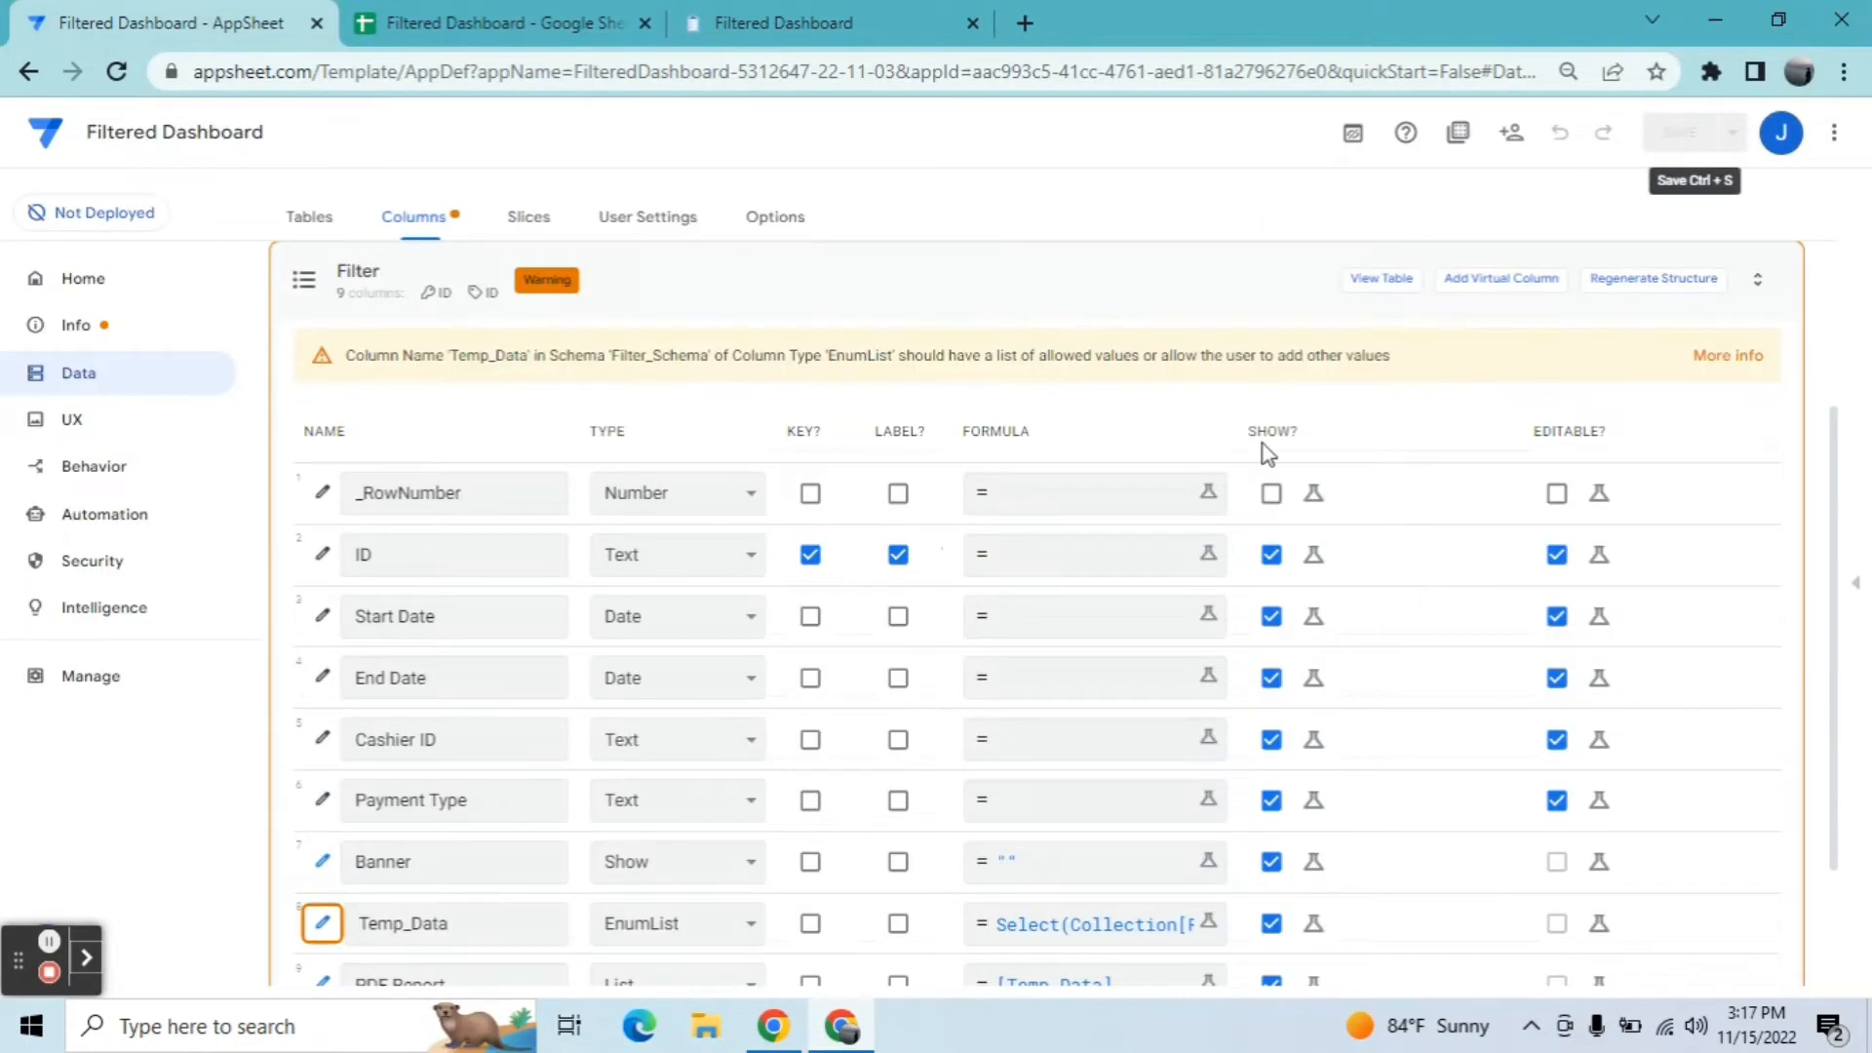
click(324, 922)
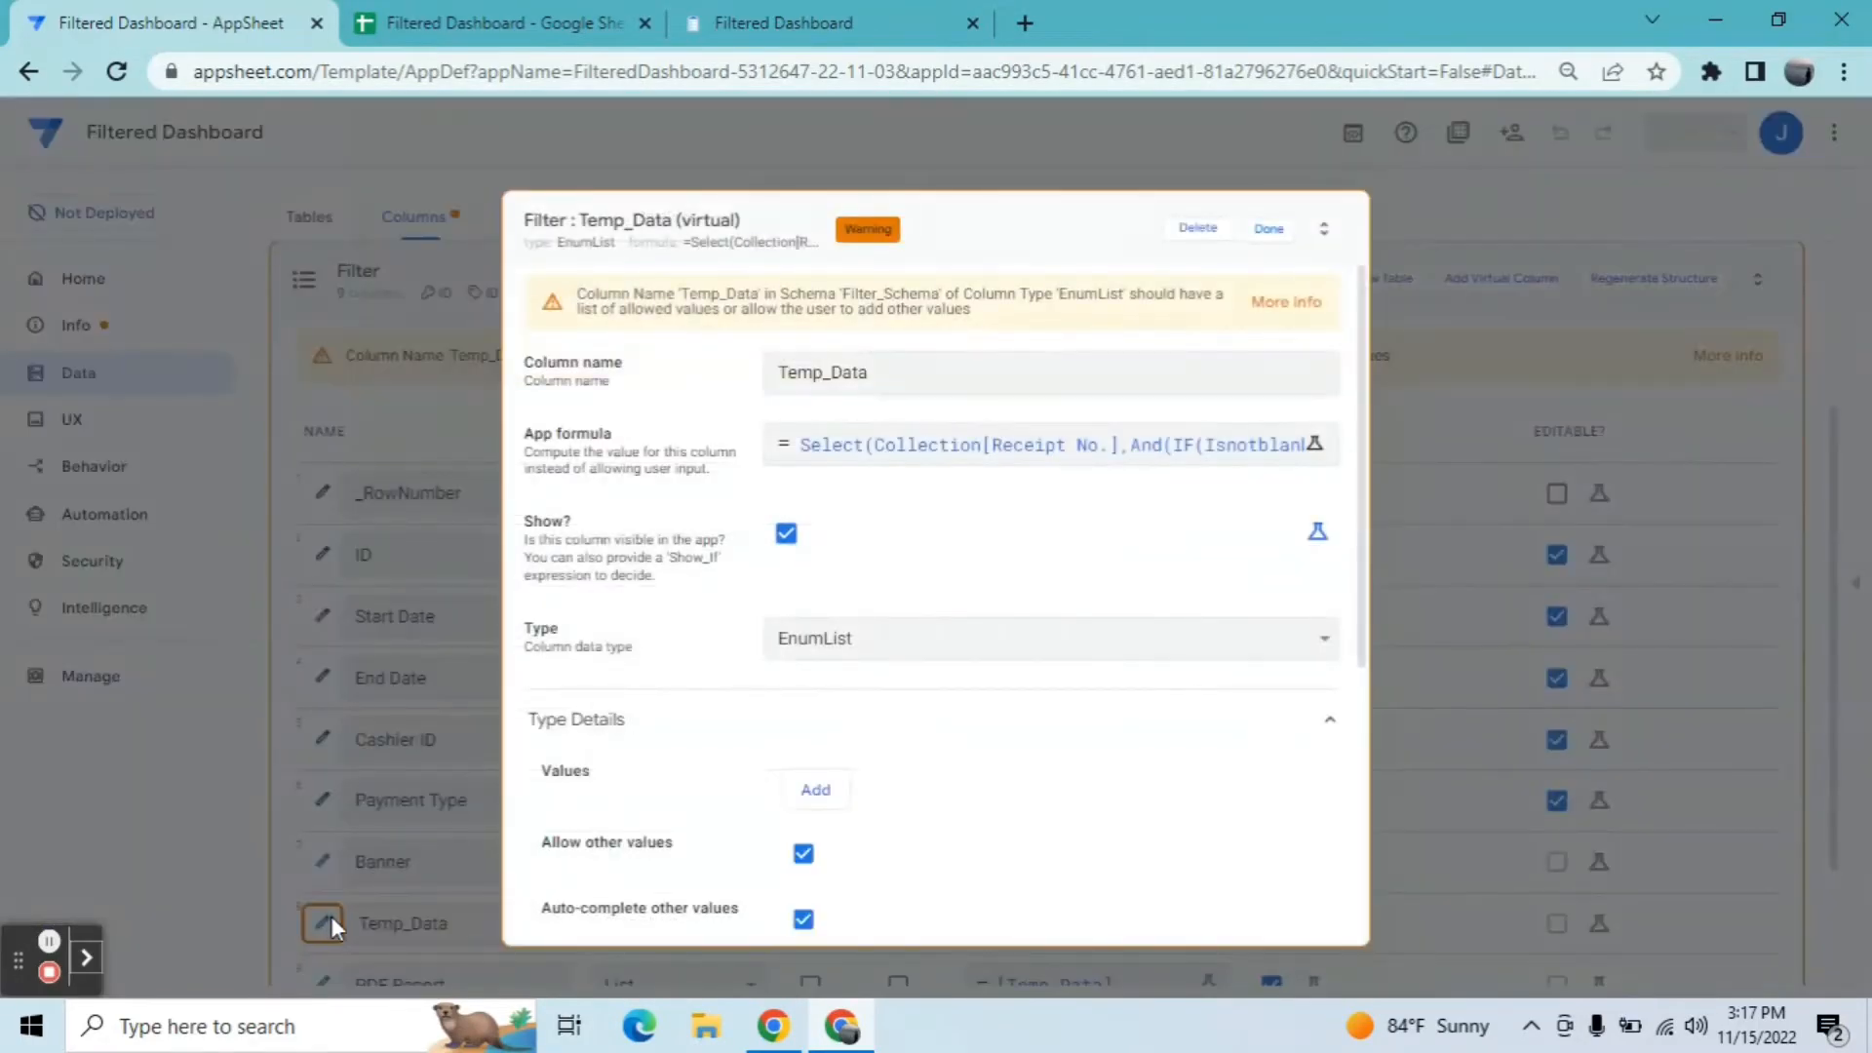
click(1271, 229)
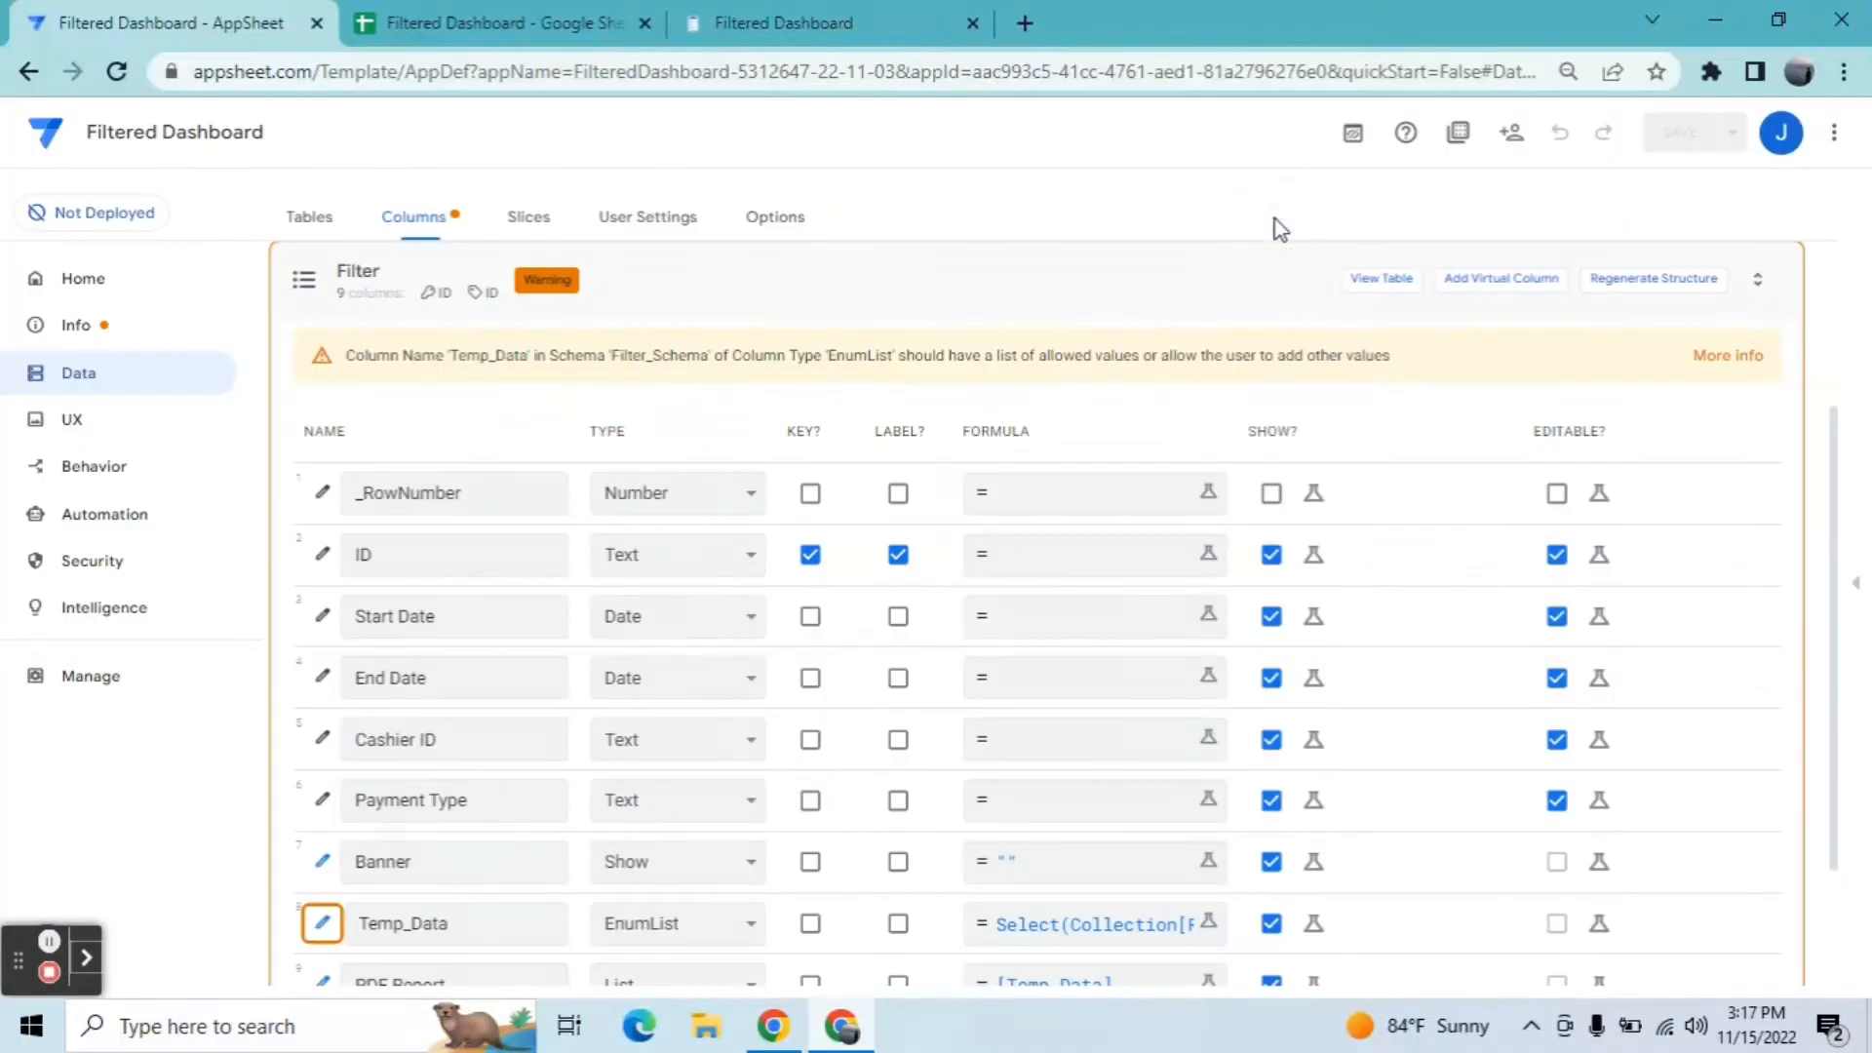
Step: Create a custom automation bot named PDF Report
click(88, 517)
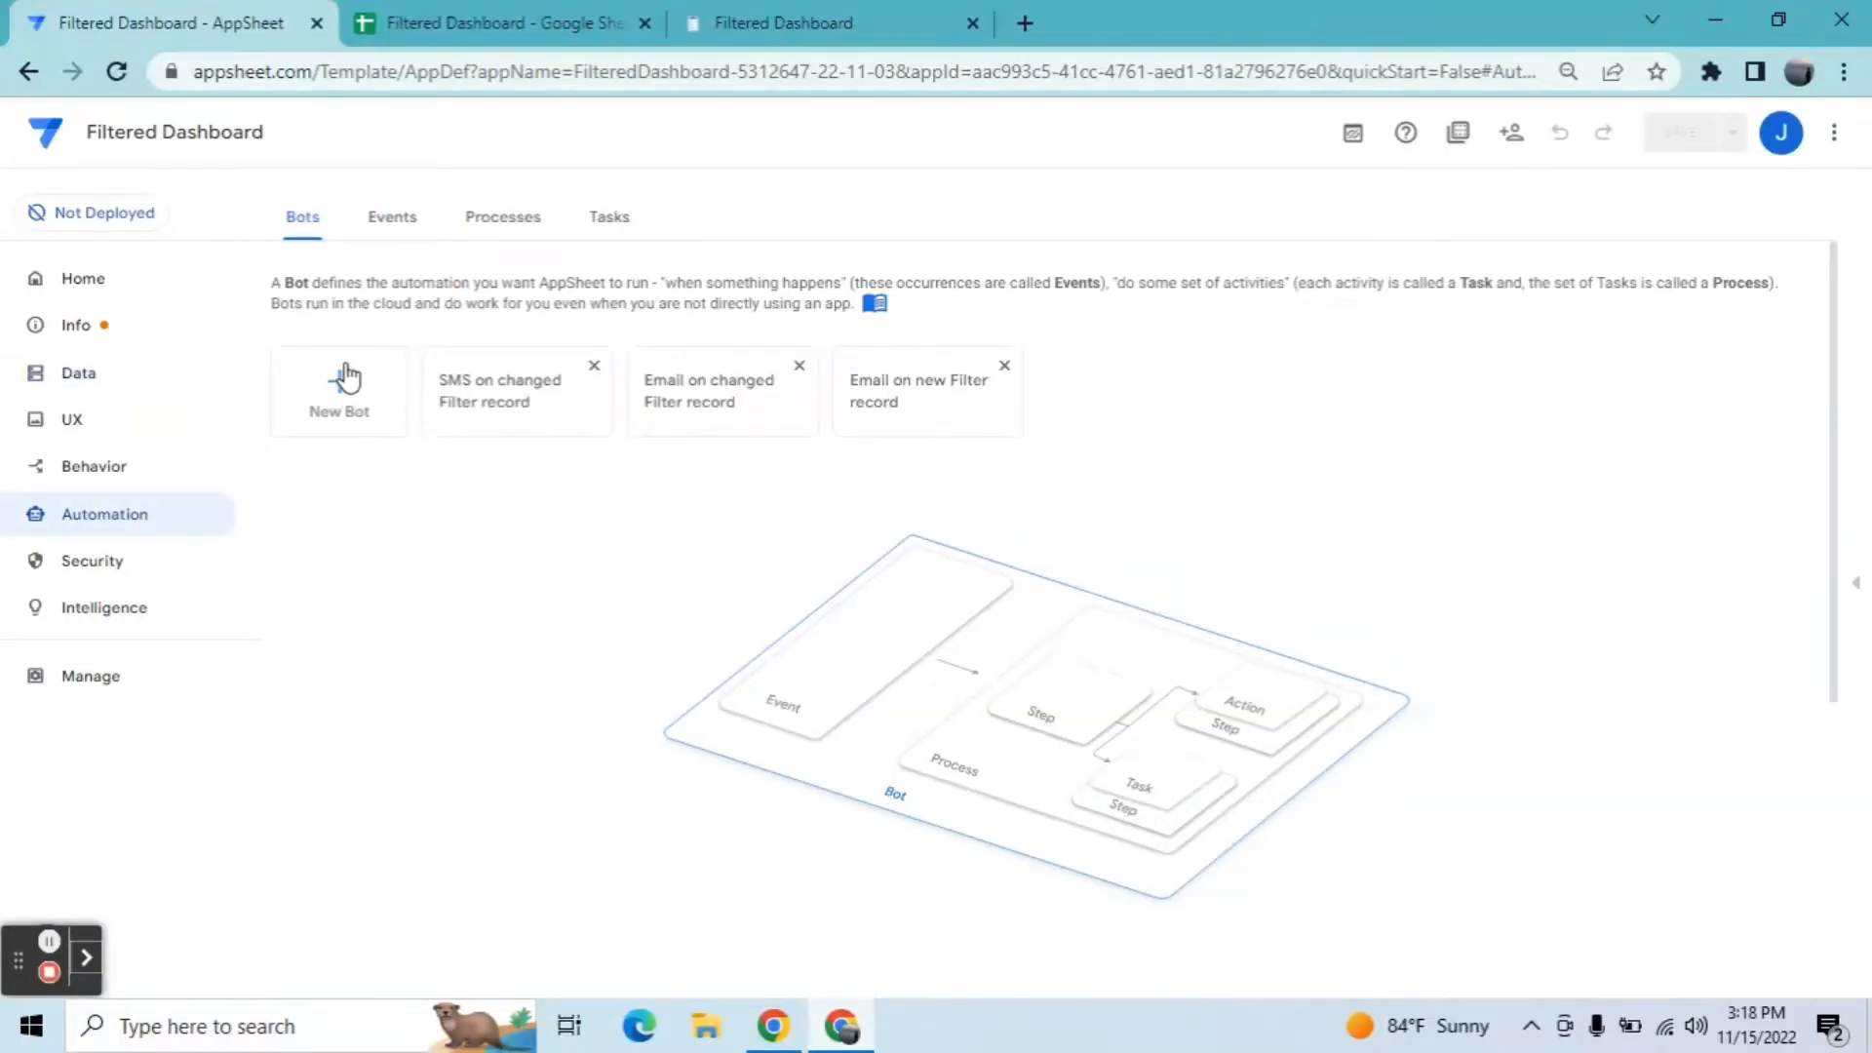
click(344, 379)
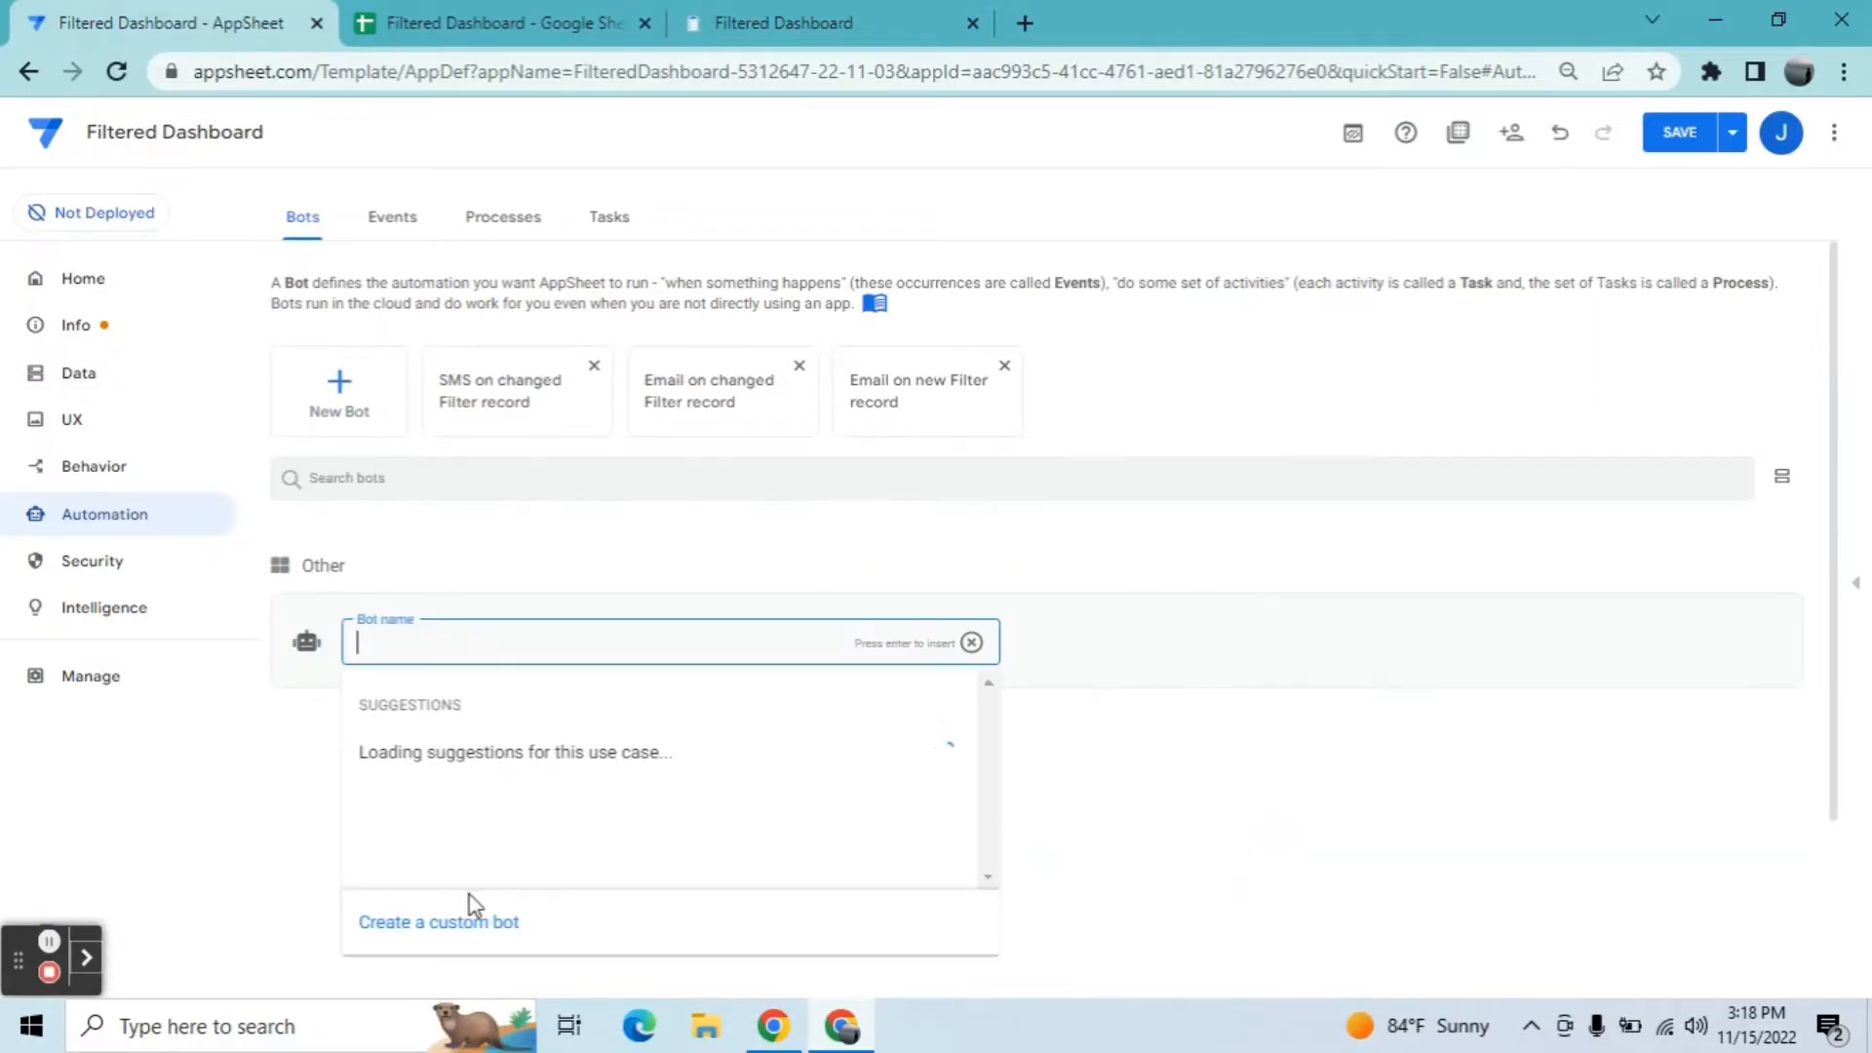
click(469, 931)
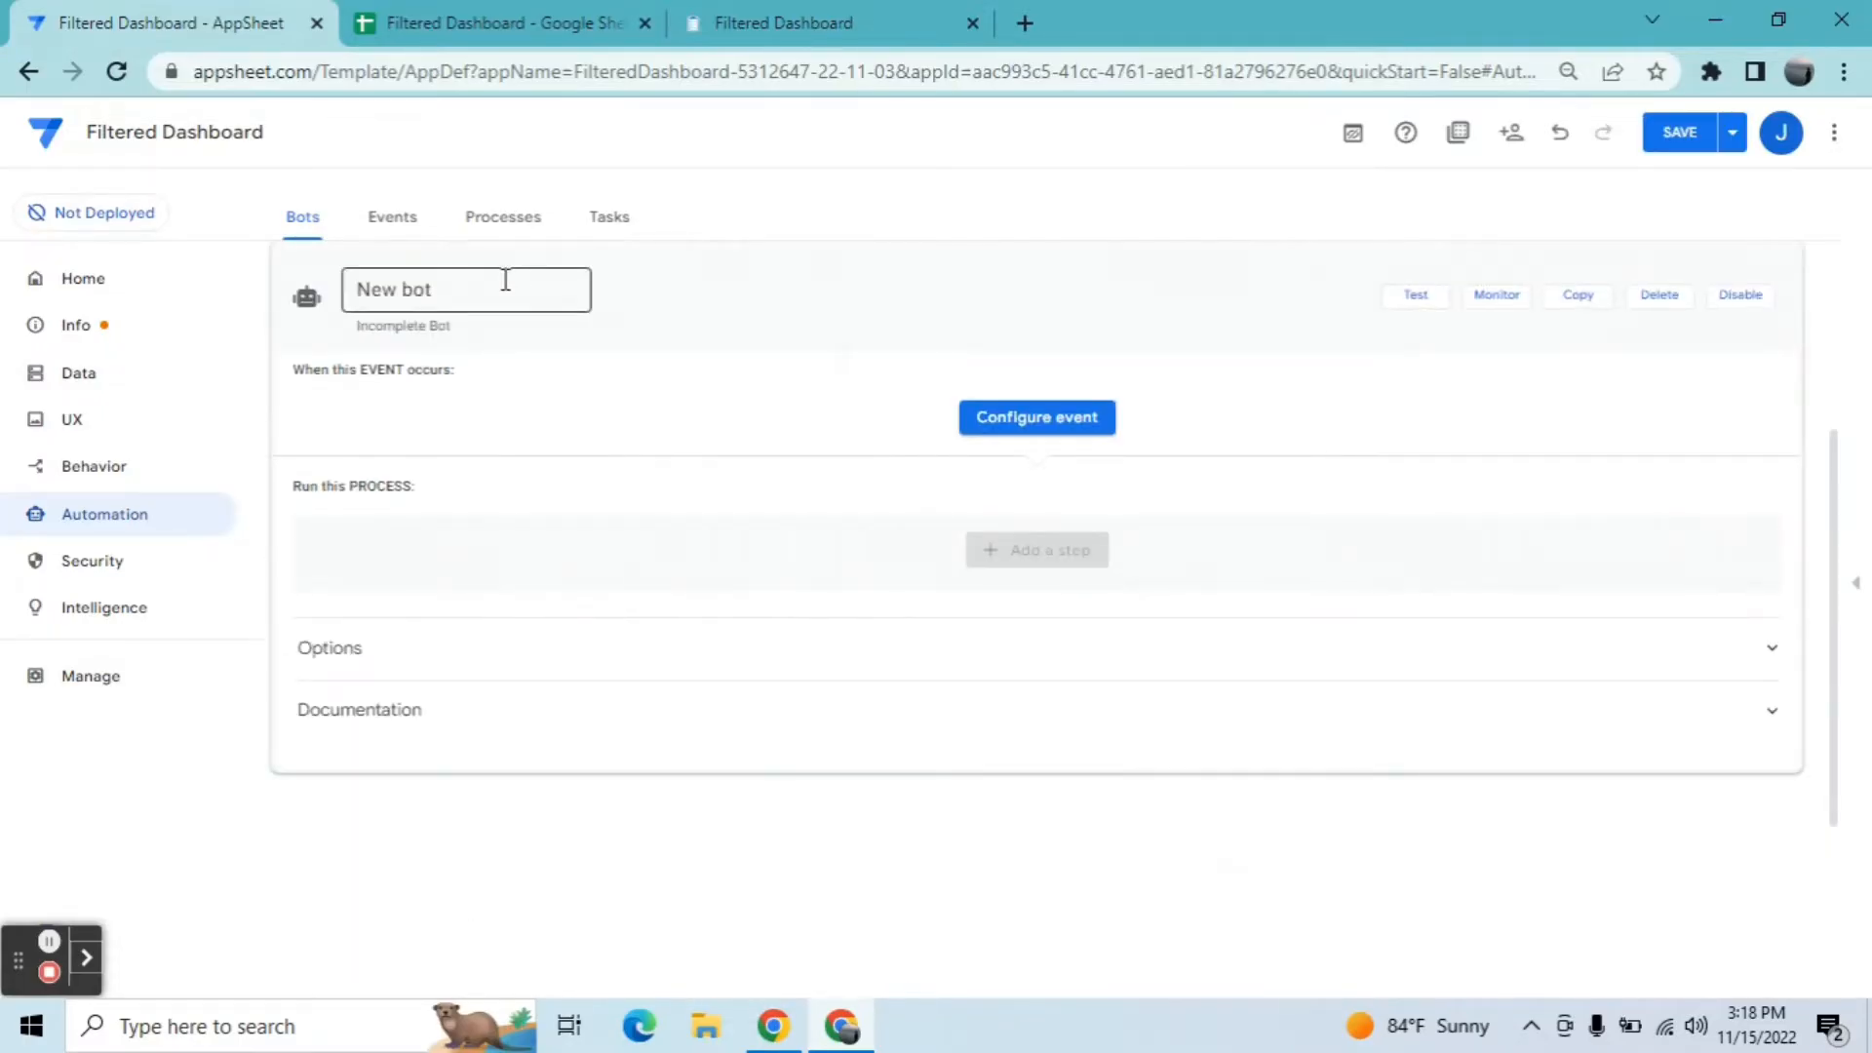
click(505, 279)
key(BackSpace)
key(BackSpace)
key(BackSpace)
key(BackSpace)
key(BackSpace)
key(BackSpace)
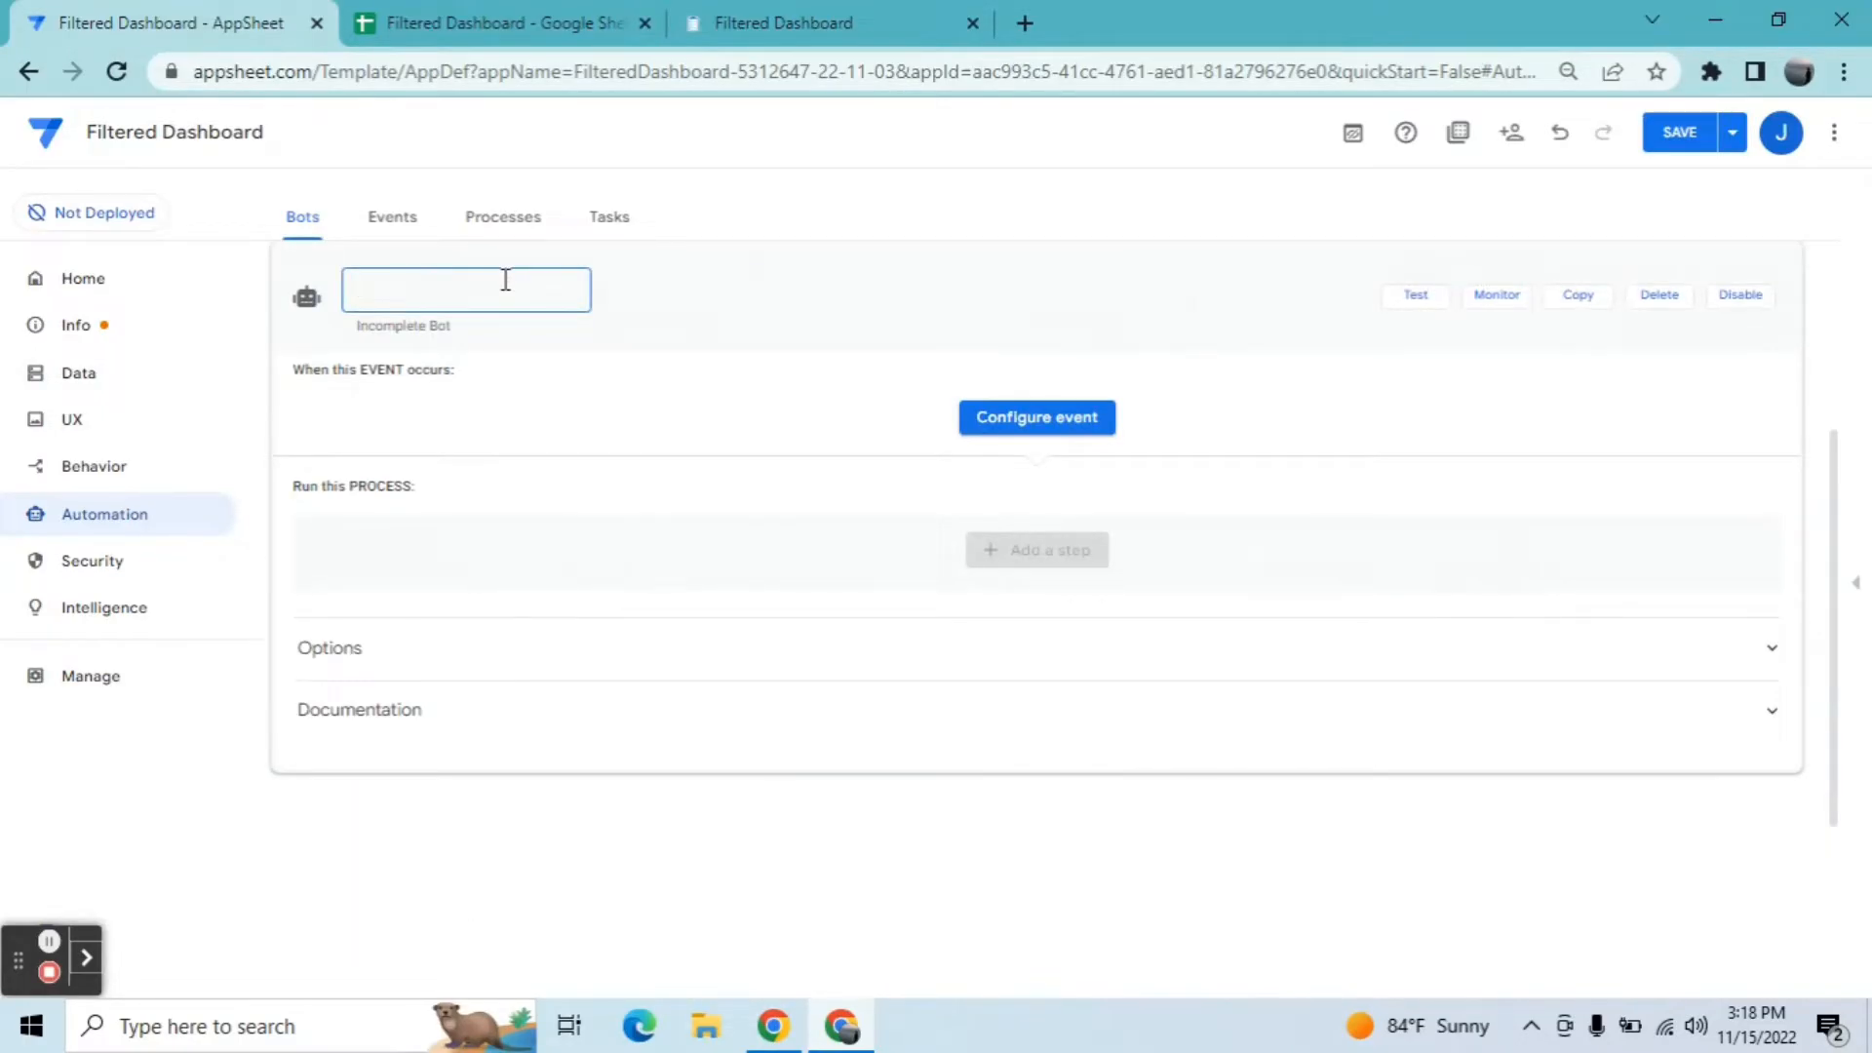
text(PDF Report)
Step: Add a custom event named PDF event to the bot, triggered by adds and updates
click(1041, 417)
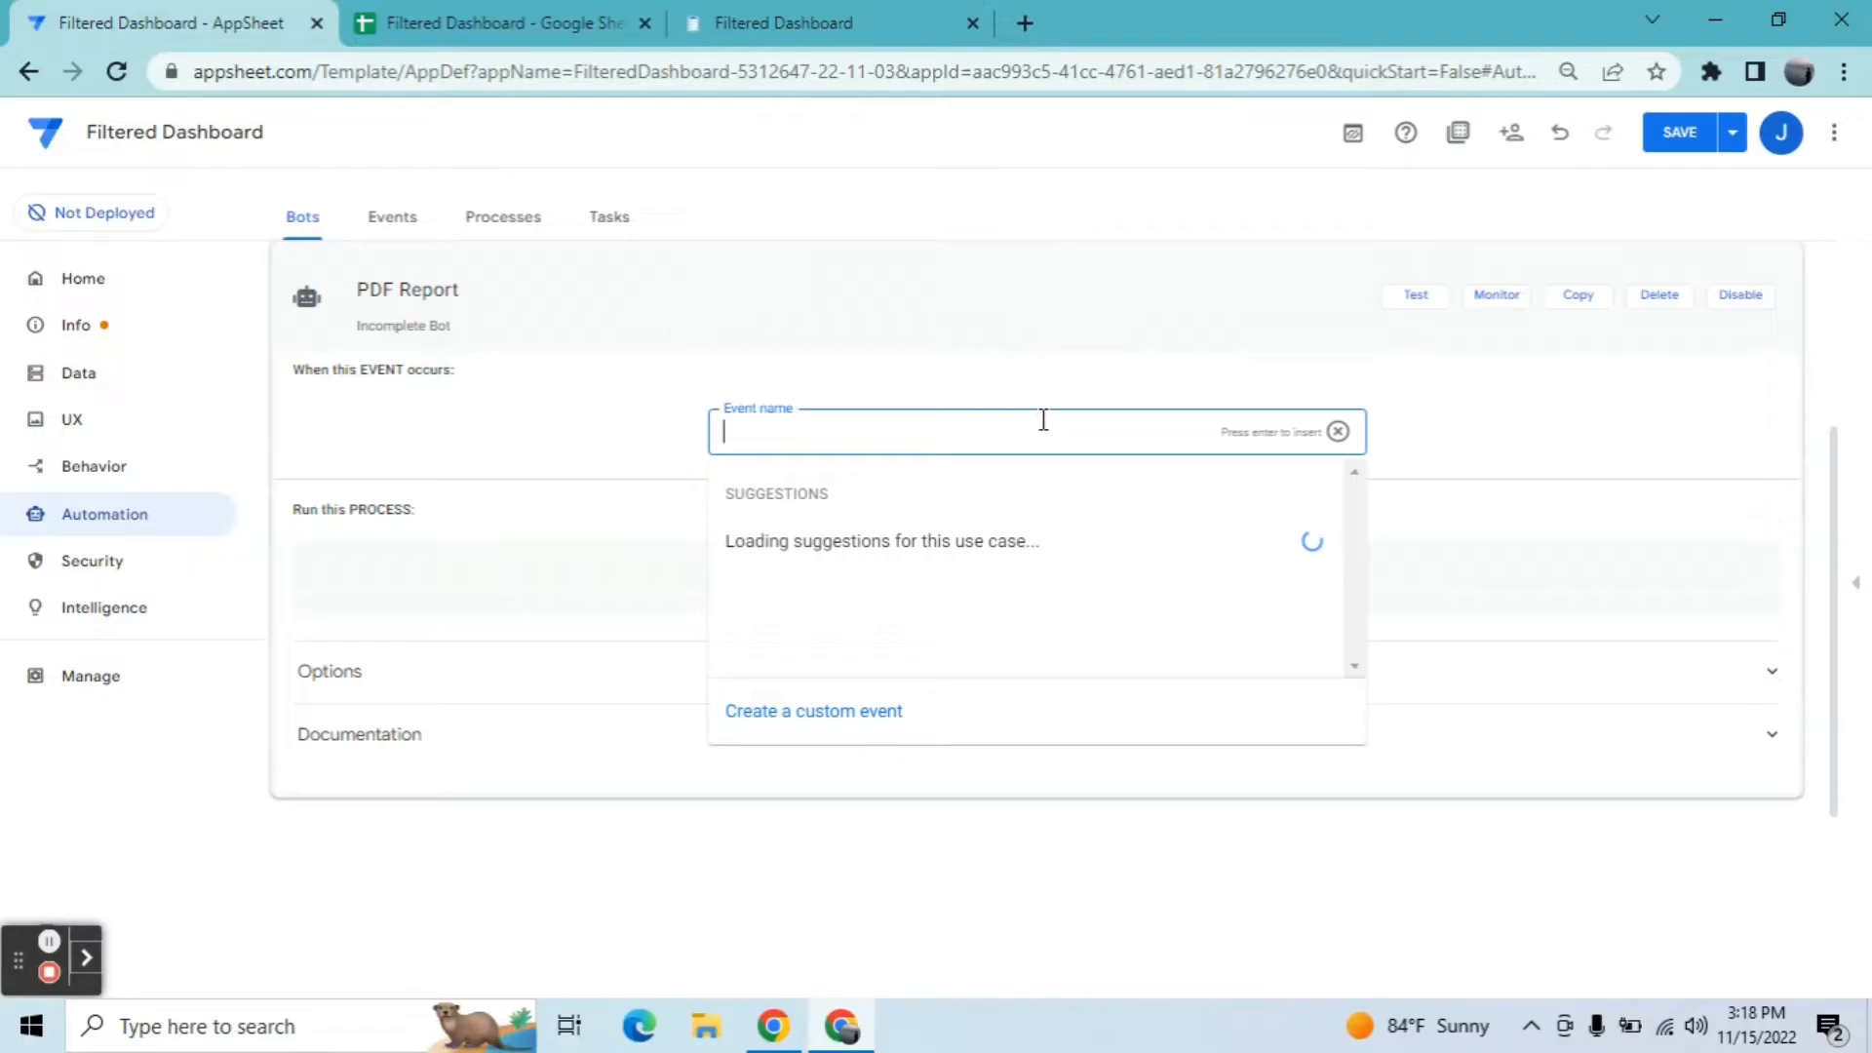
click(865, 727)
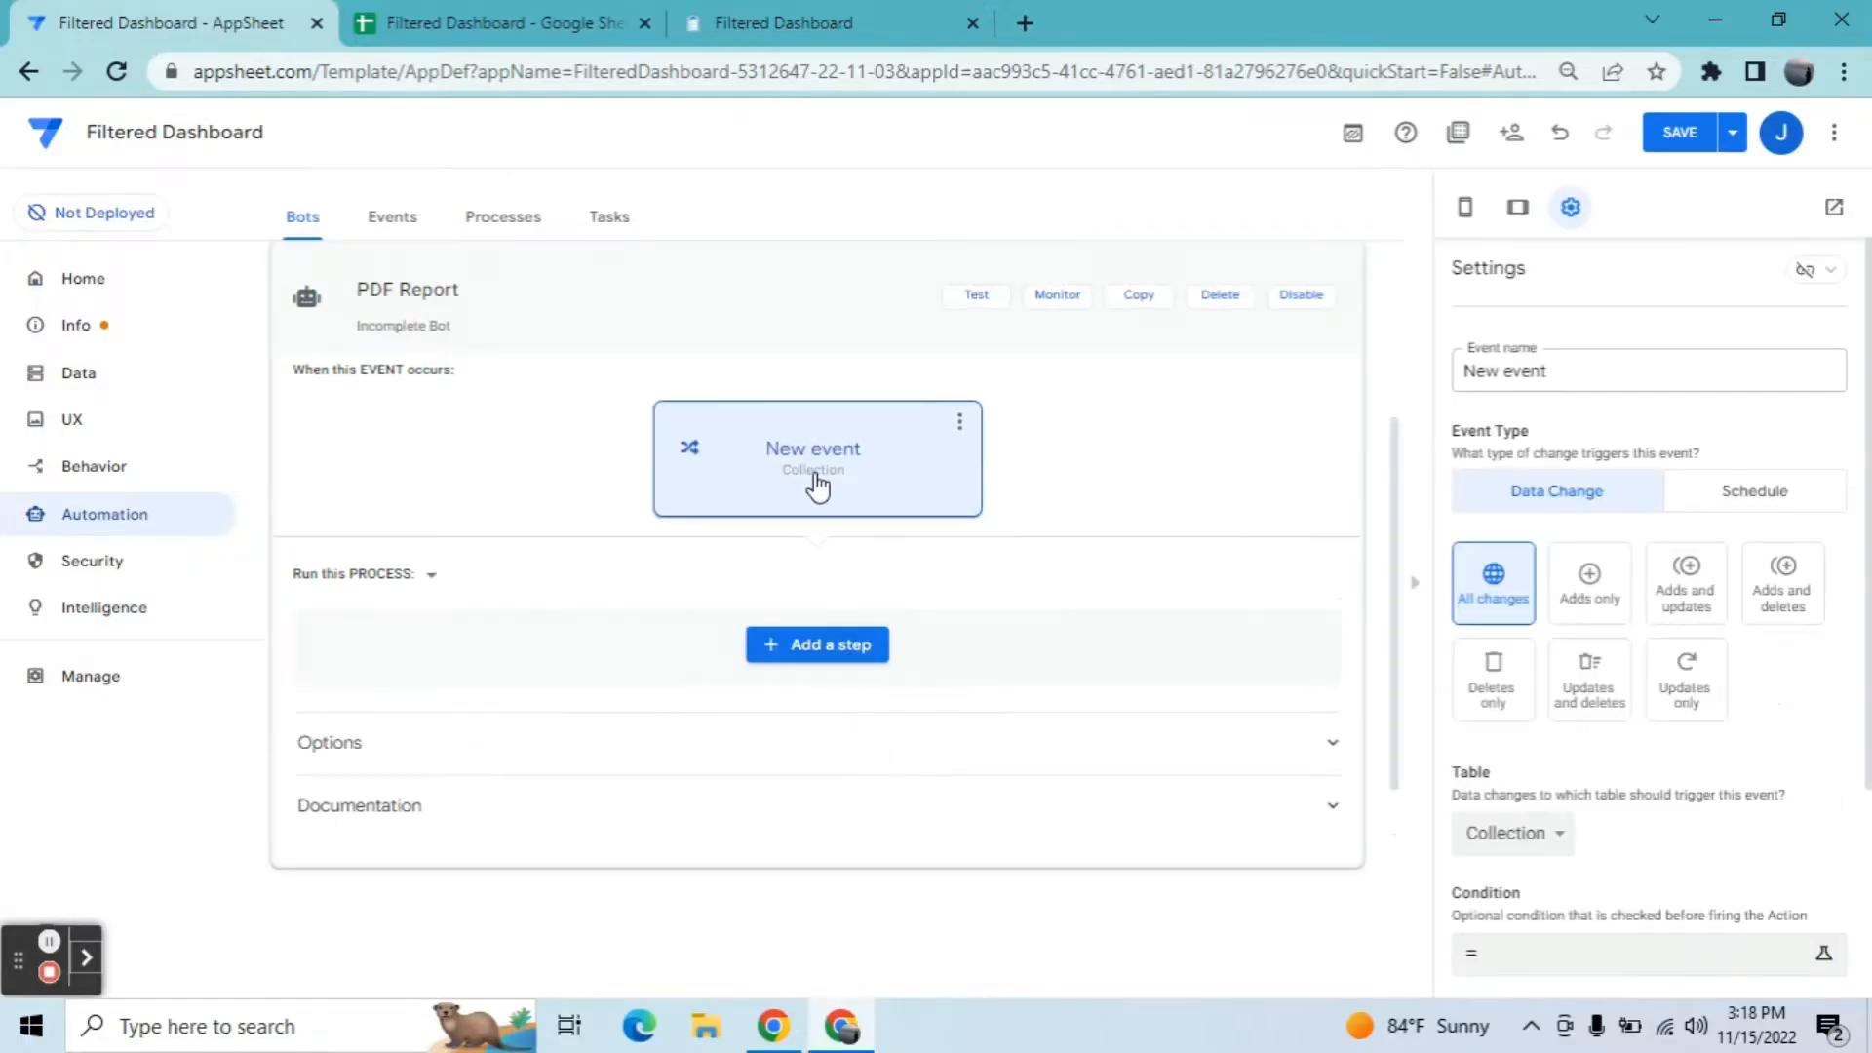
click(1504, 368)
key(BackSpace)
key(BackSpace)
key(BackSpace)
key(BackSpace)
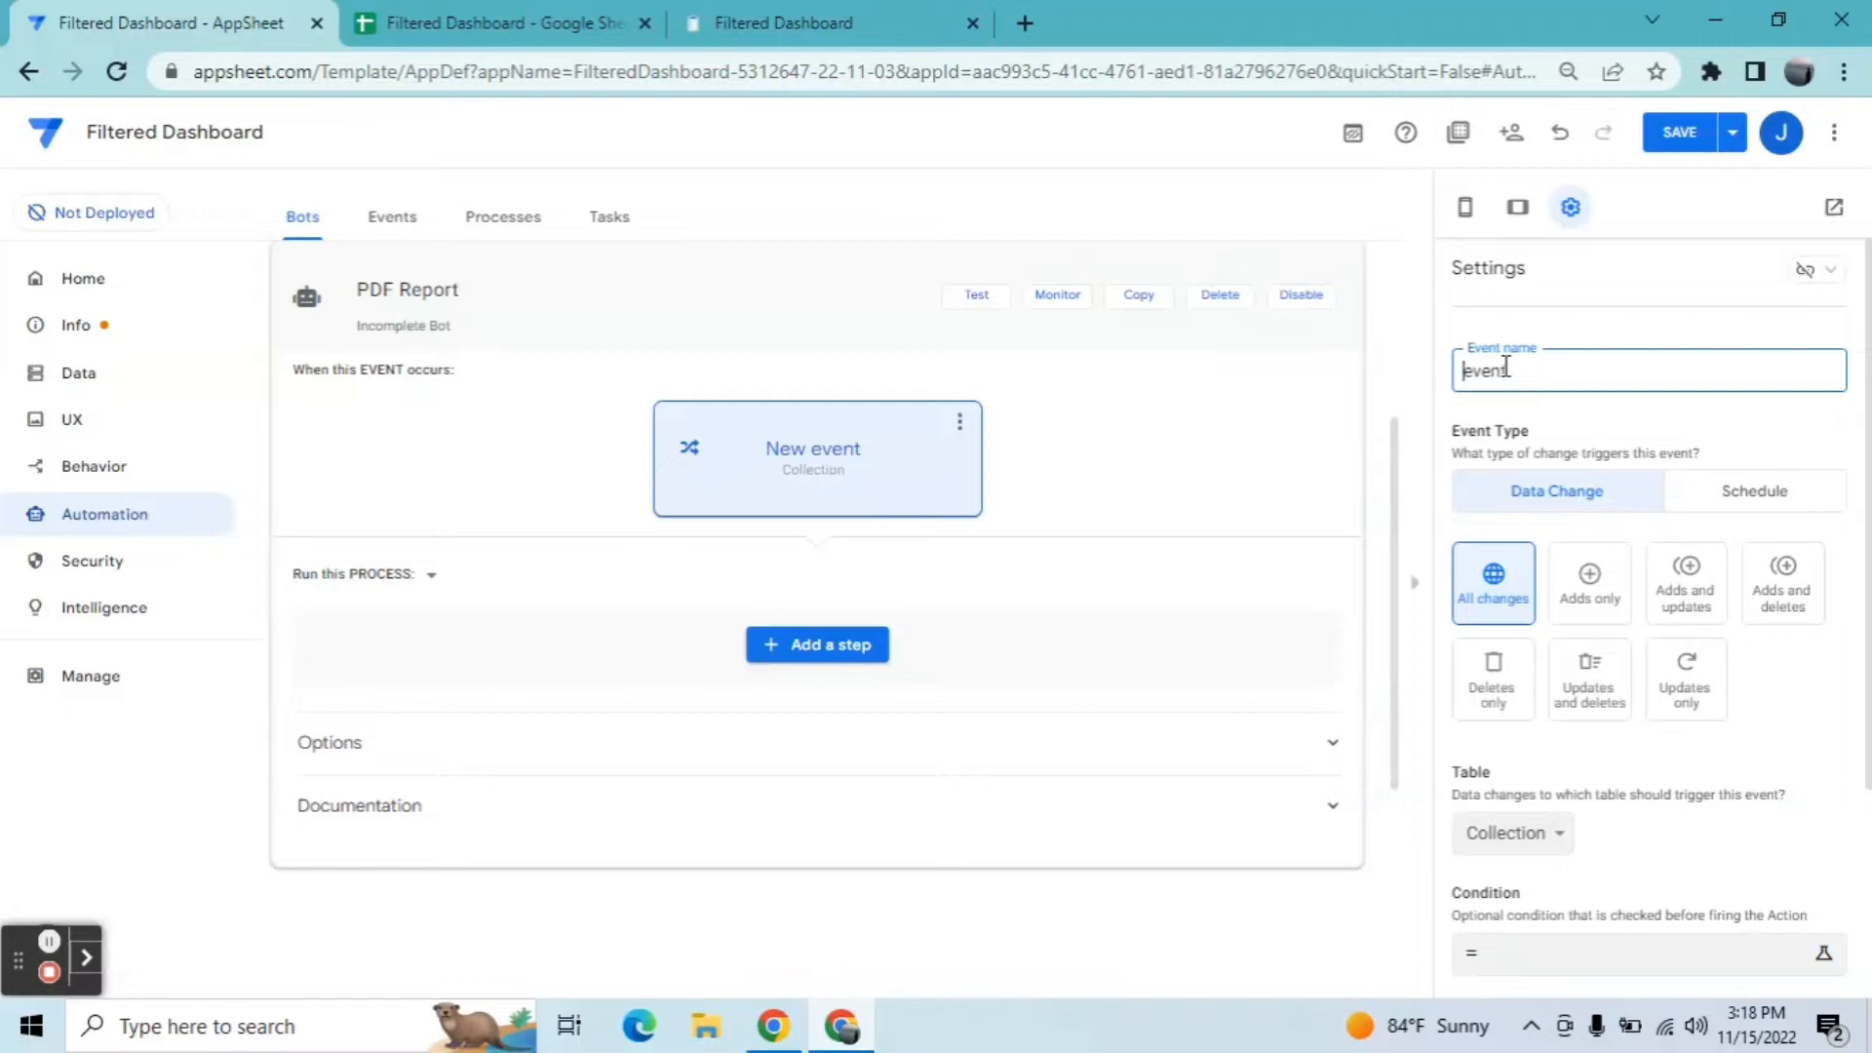
text(PDF)
click(1665, 612)
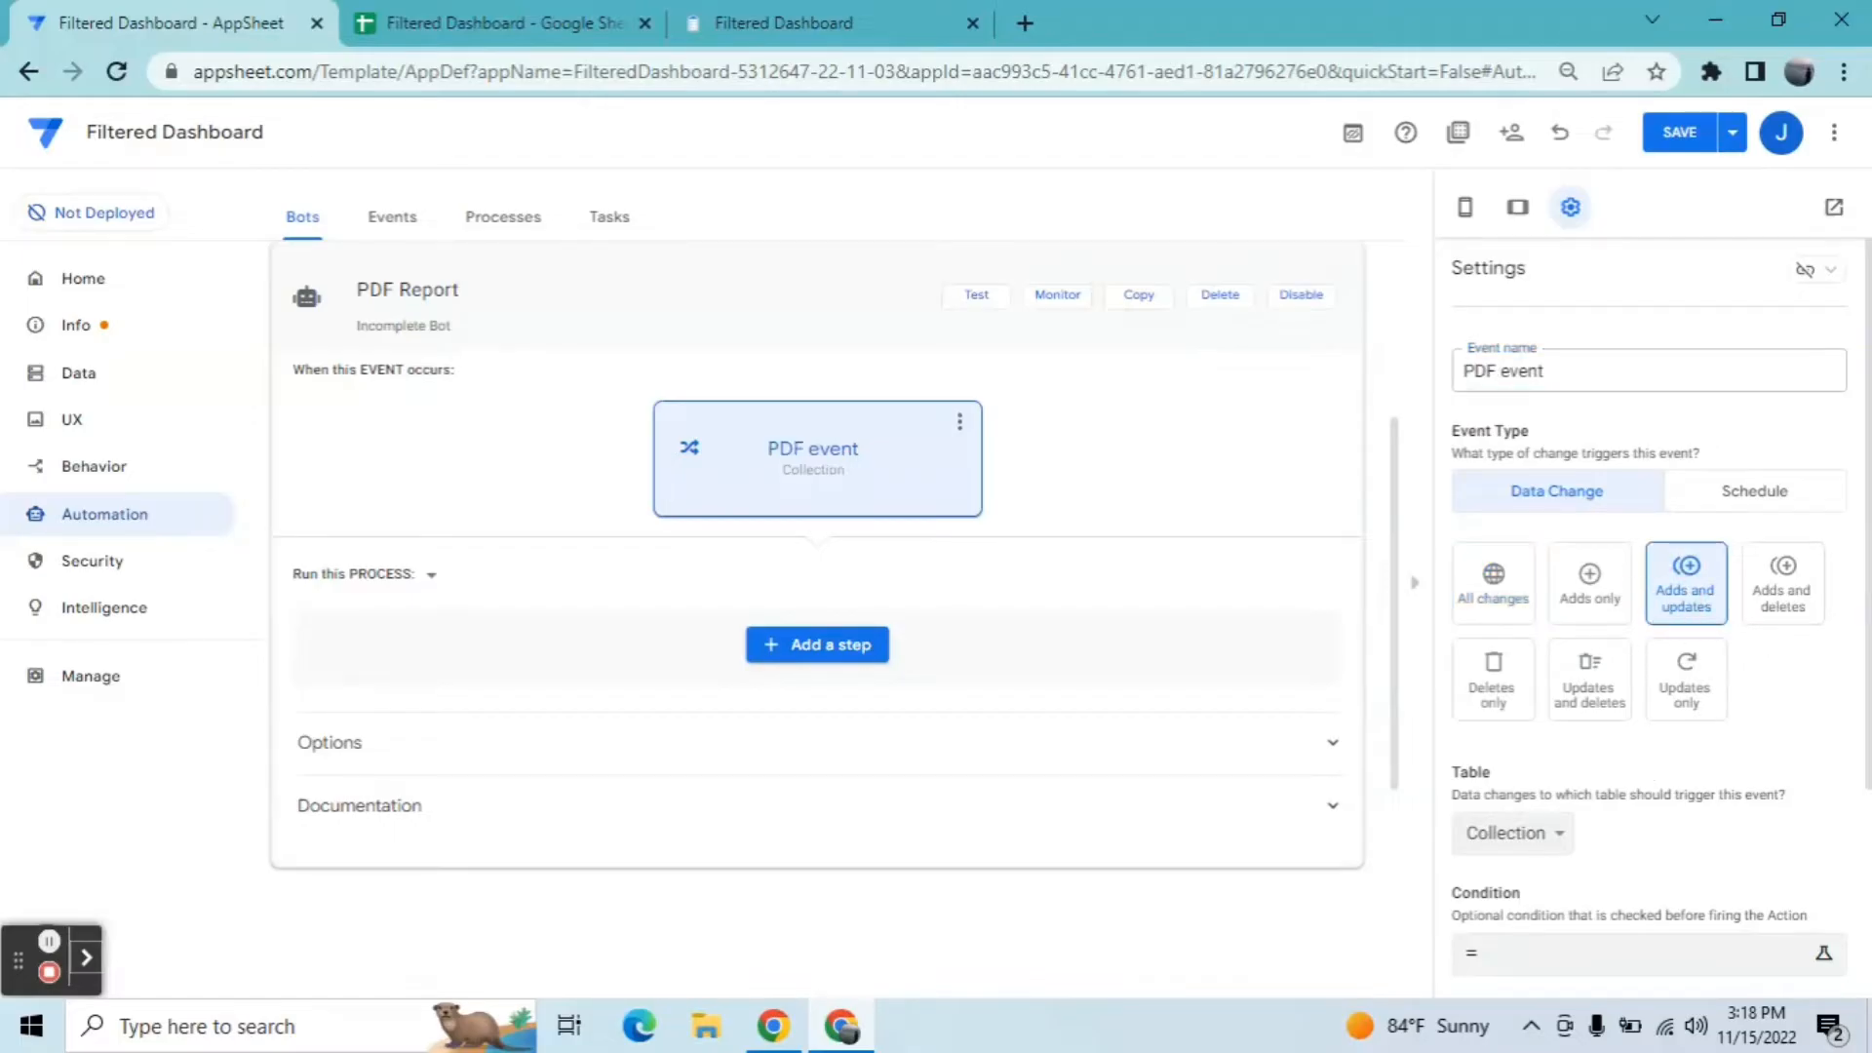
Step: Begin the PDF event's condition with AND(Isnotblank( and save the partial expression
drag(1870, 518, 1870, 708)
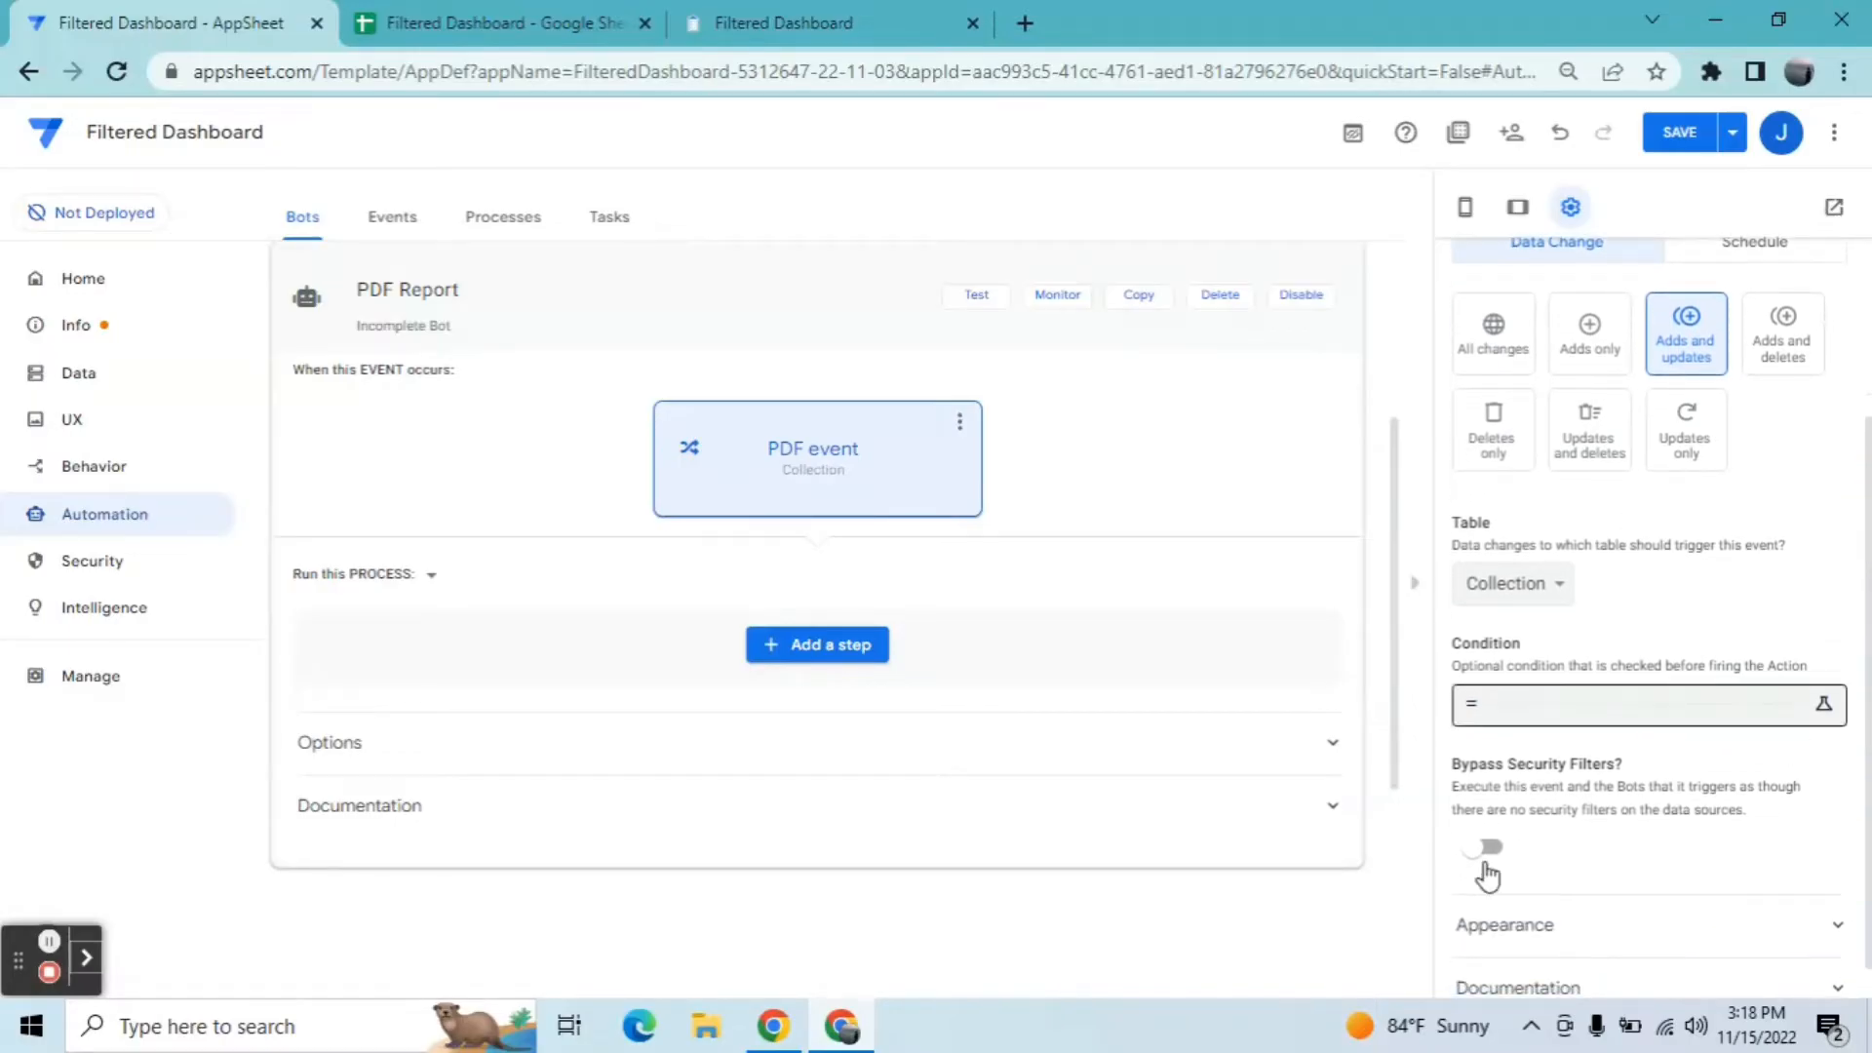
click(1523, 709)
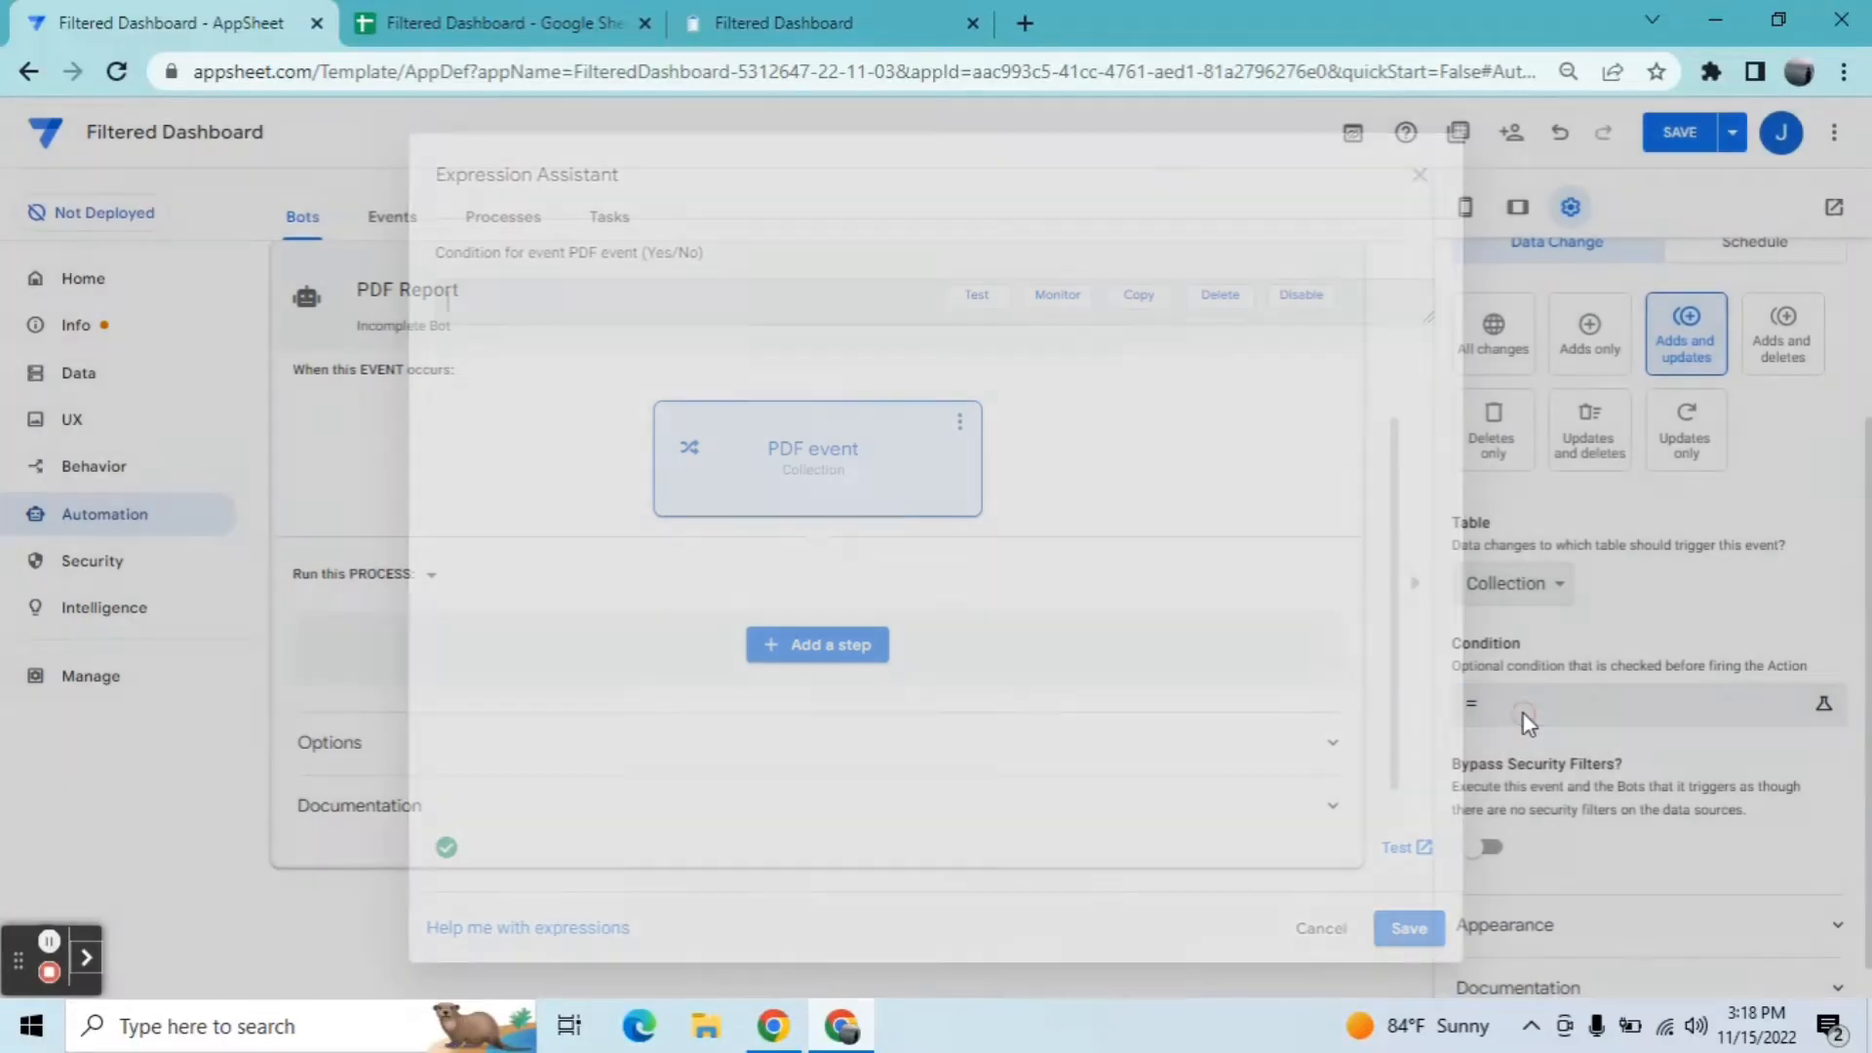
text(AND)
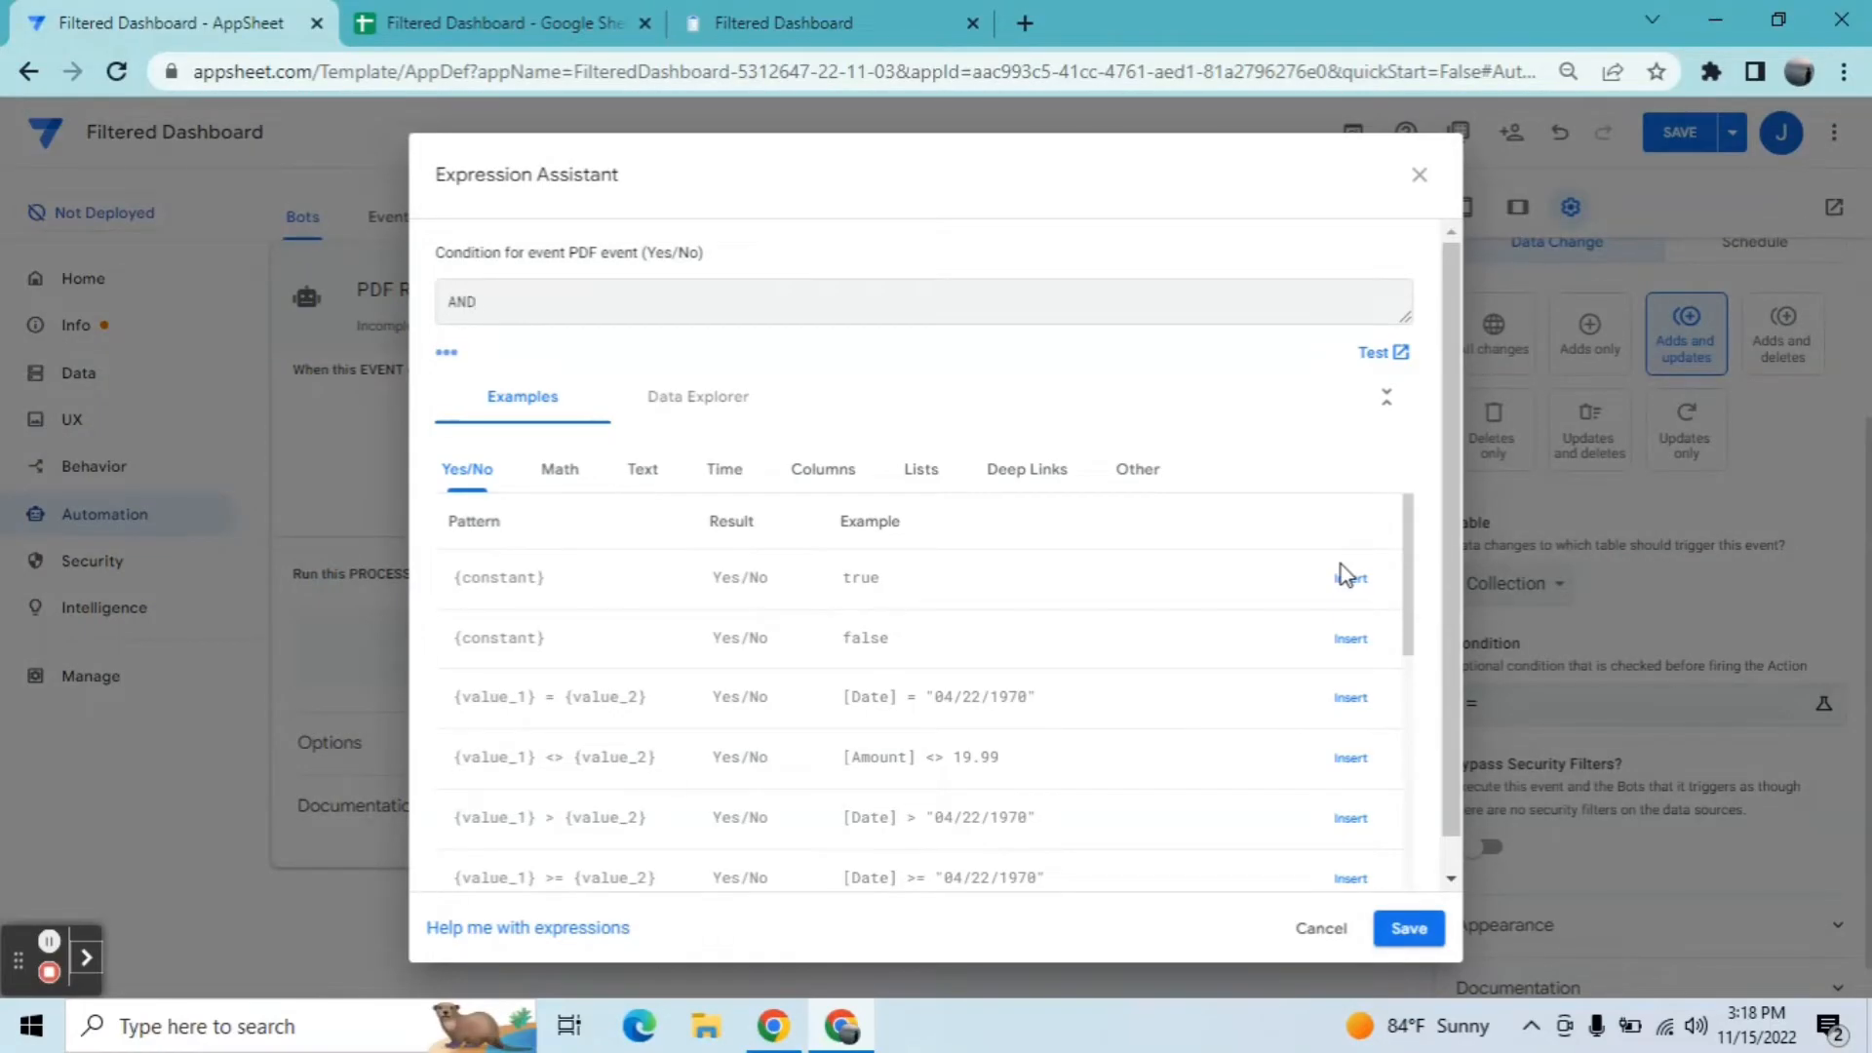
text((Isnot)
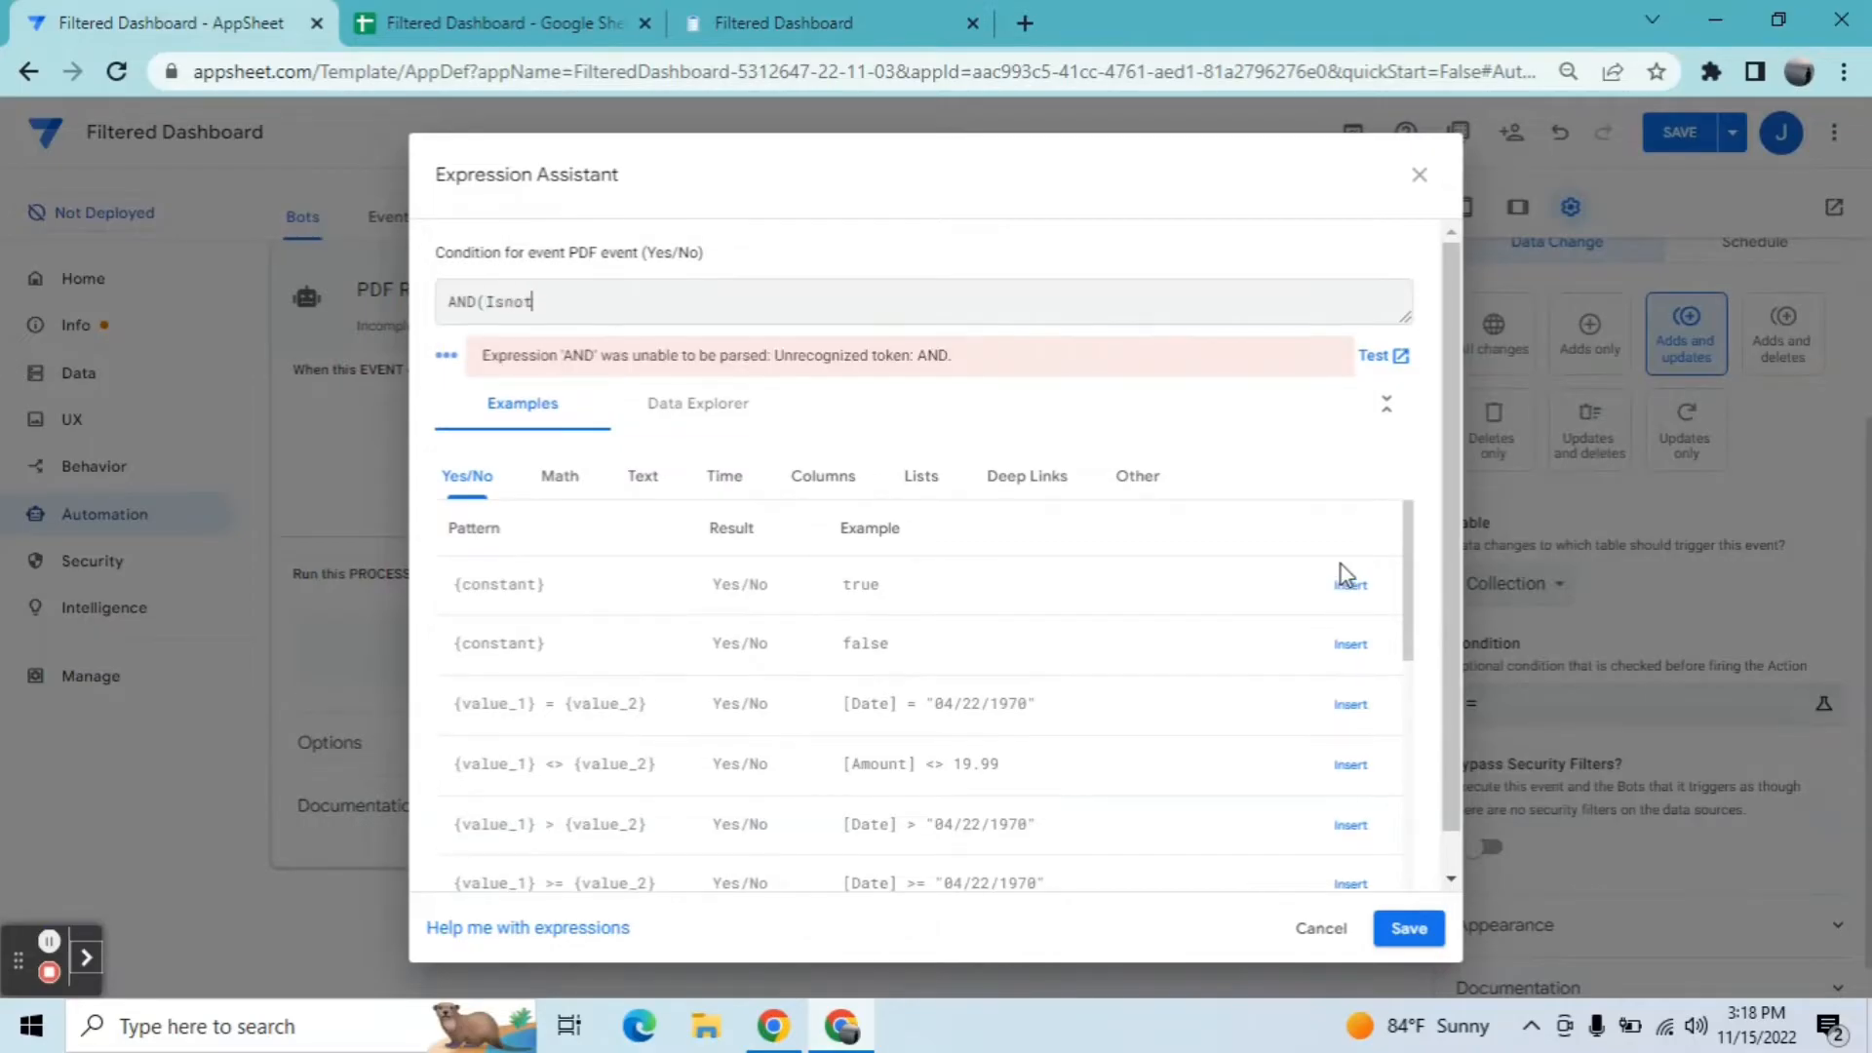
text(bla)
text(nlk)
key(BackSpace)
key(BackSpace)
text(ank()
key(BackSpace)
key(BackSpace)
key(BackSpace)
text(nk)
click(845, 482)
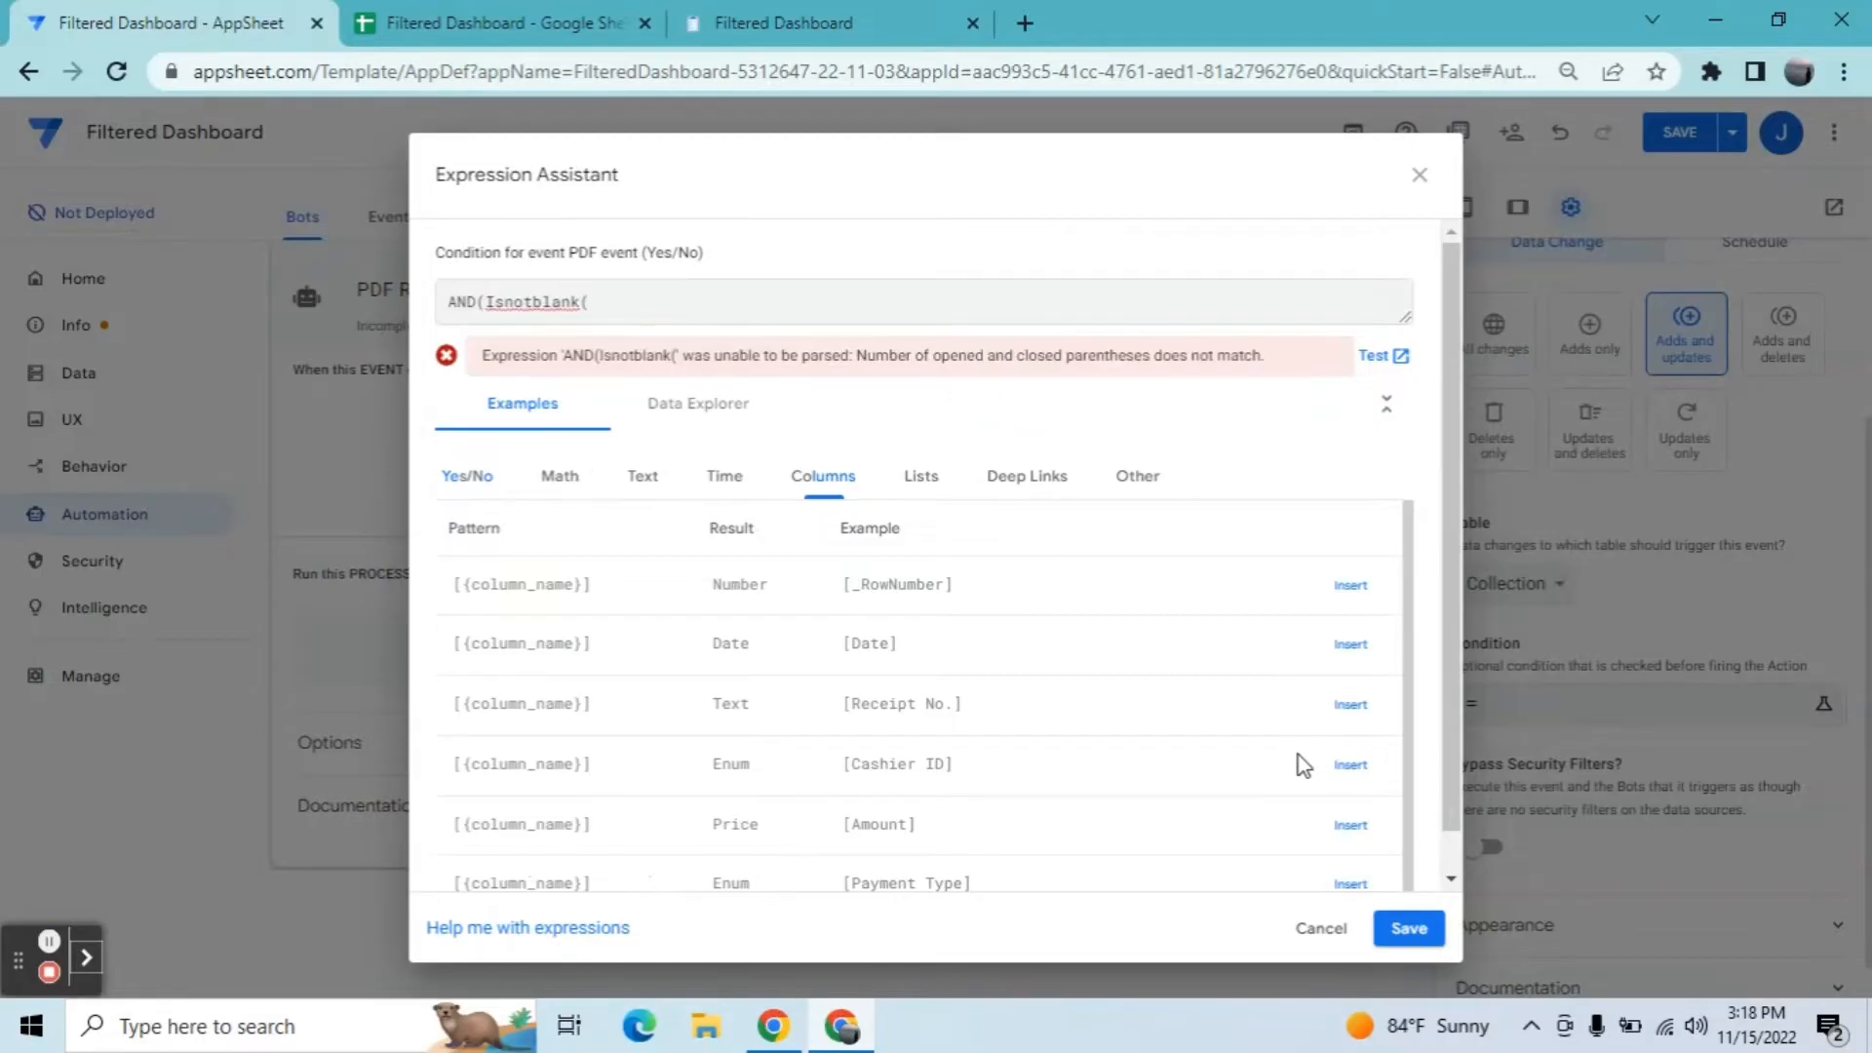
click(1414, 934)
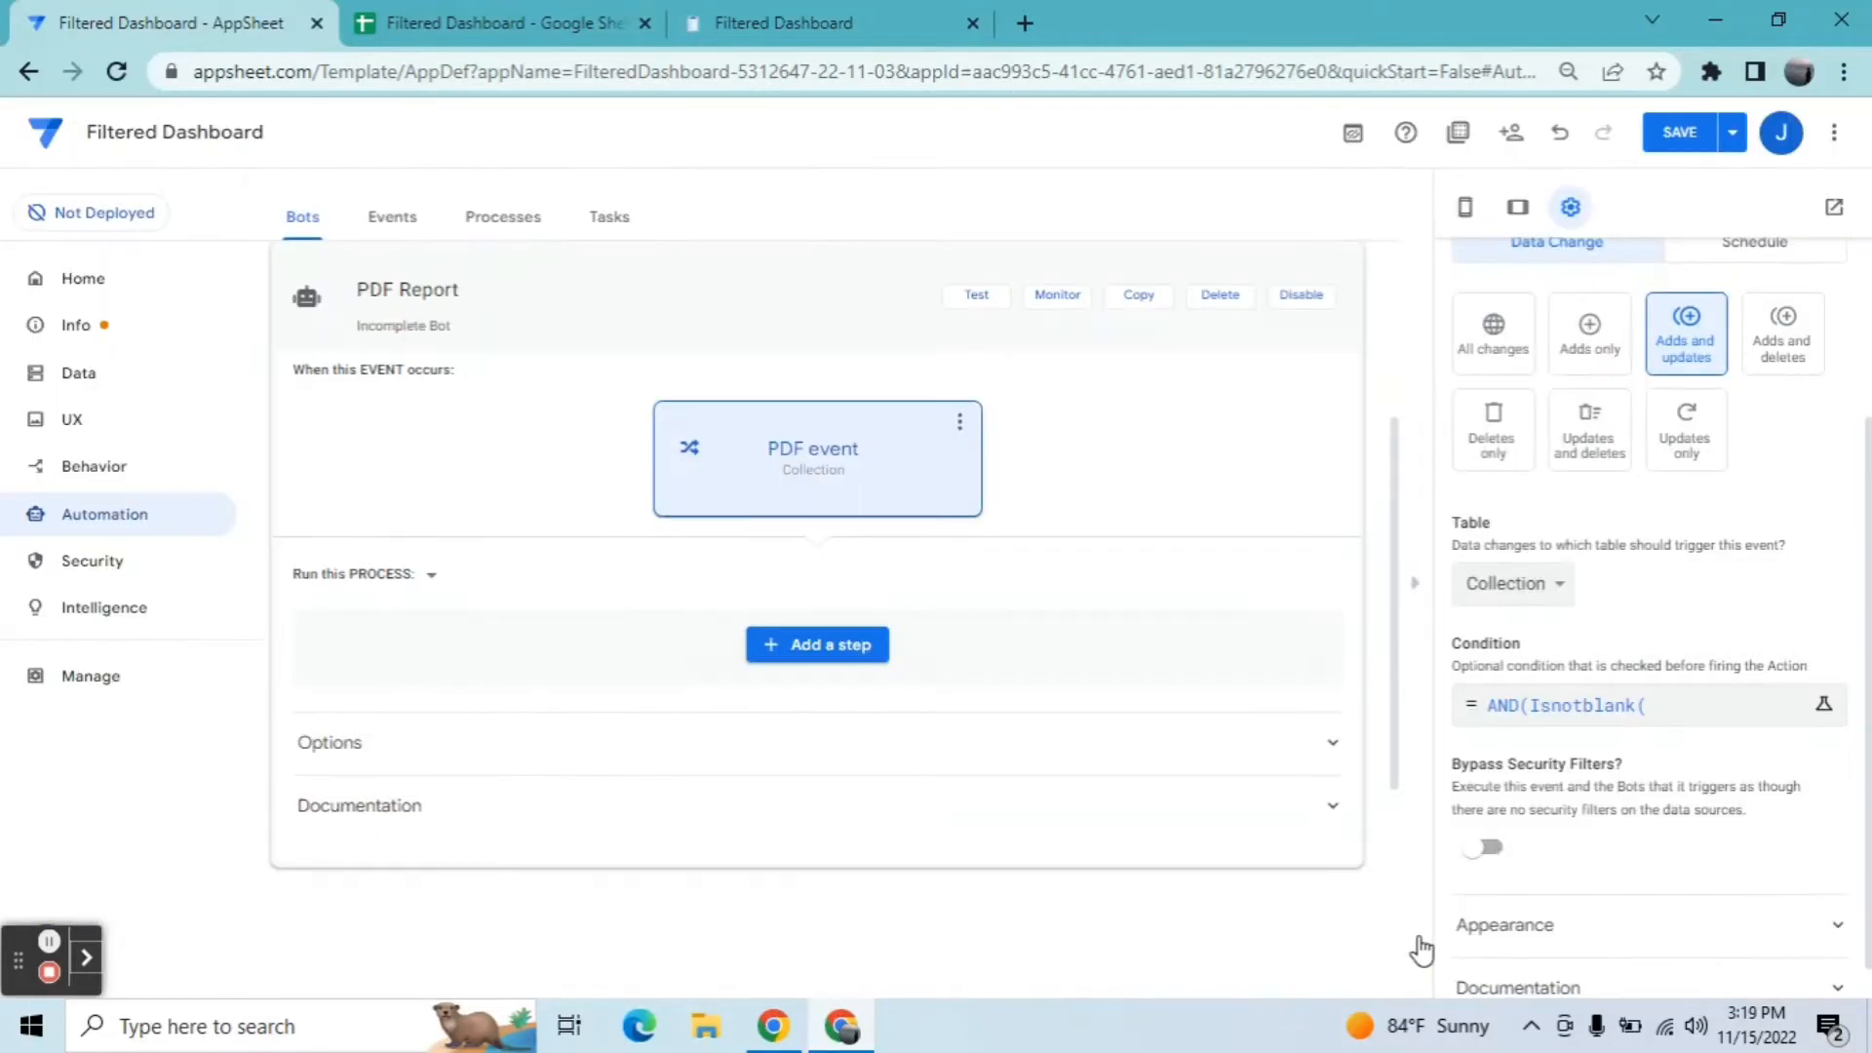
Step: Set the table that triggers the PDF event to Filter
click(1537, 590)
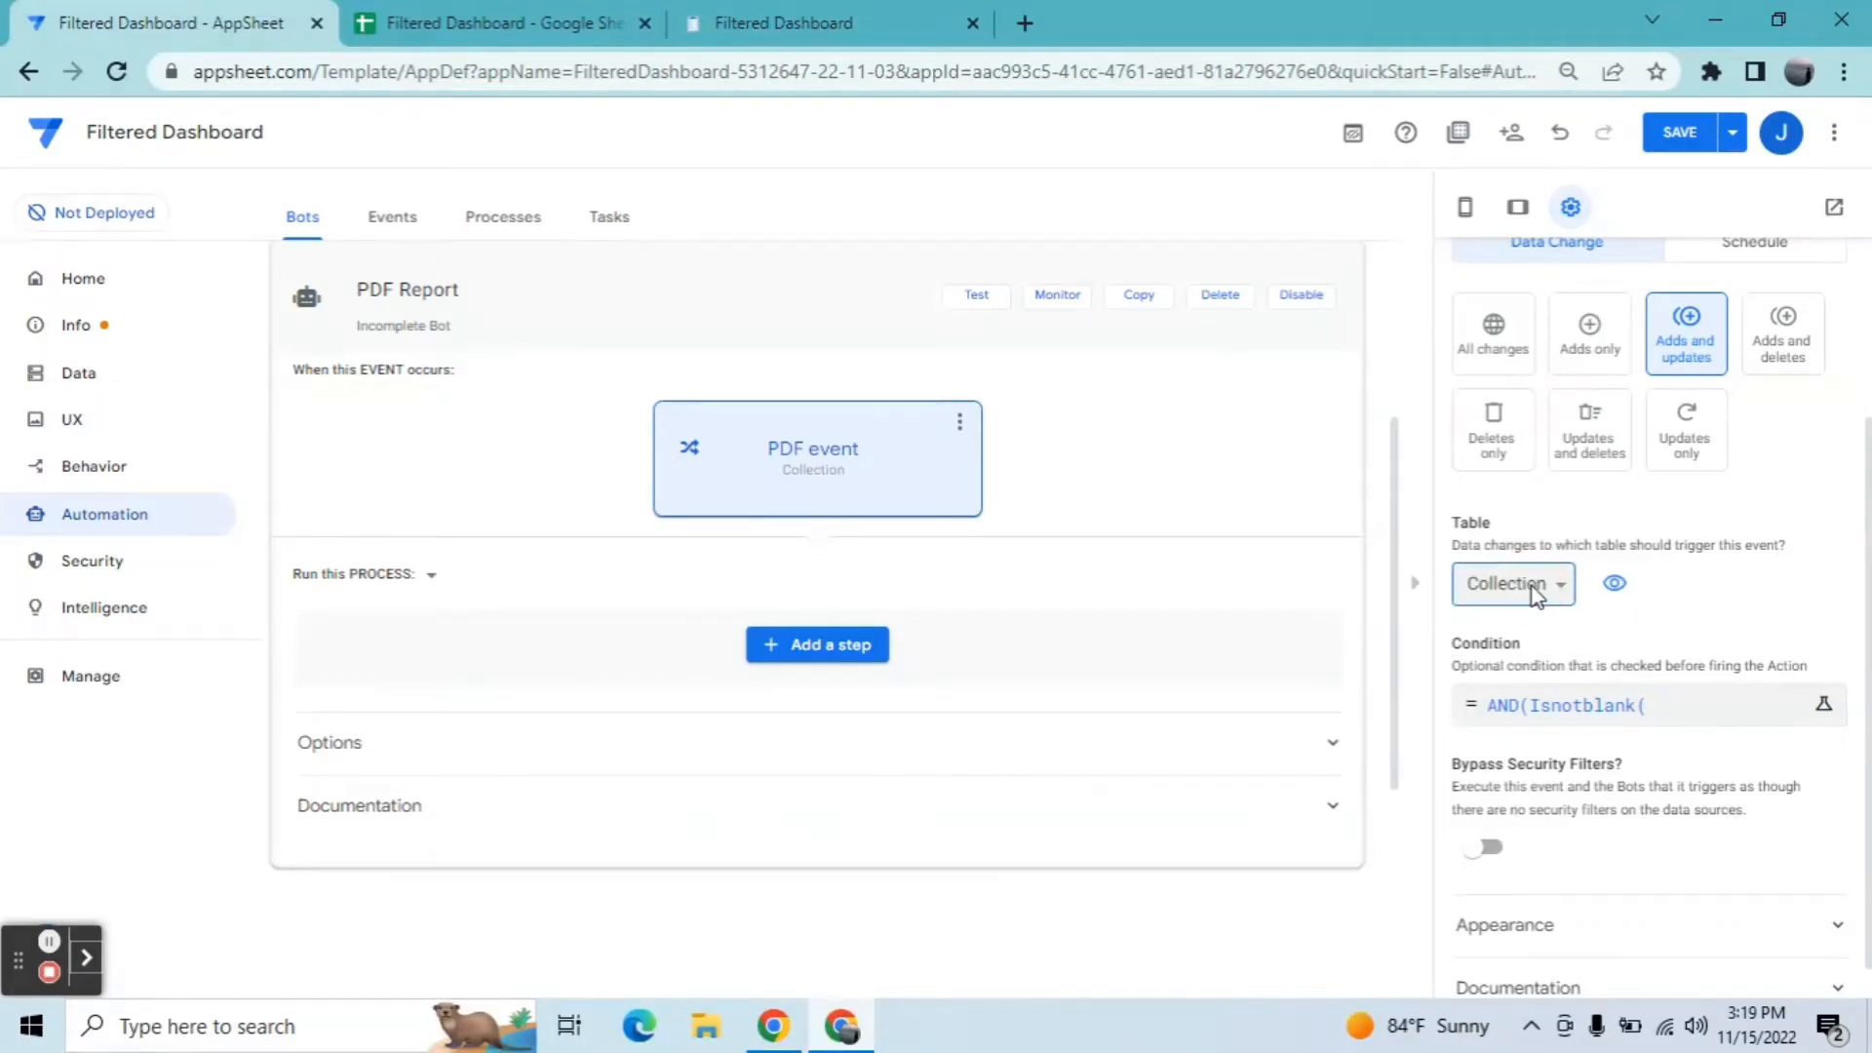
click(1538, 591)
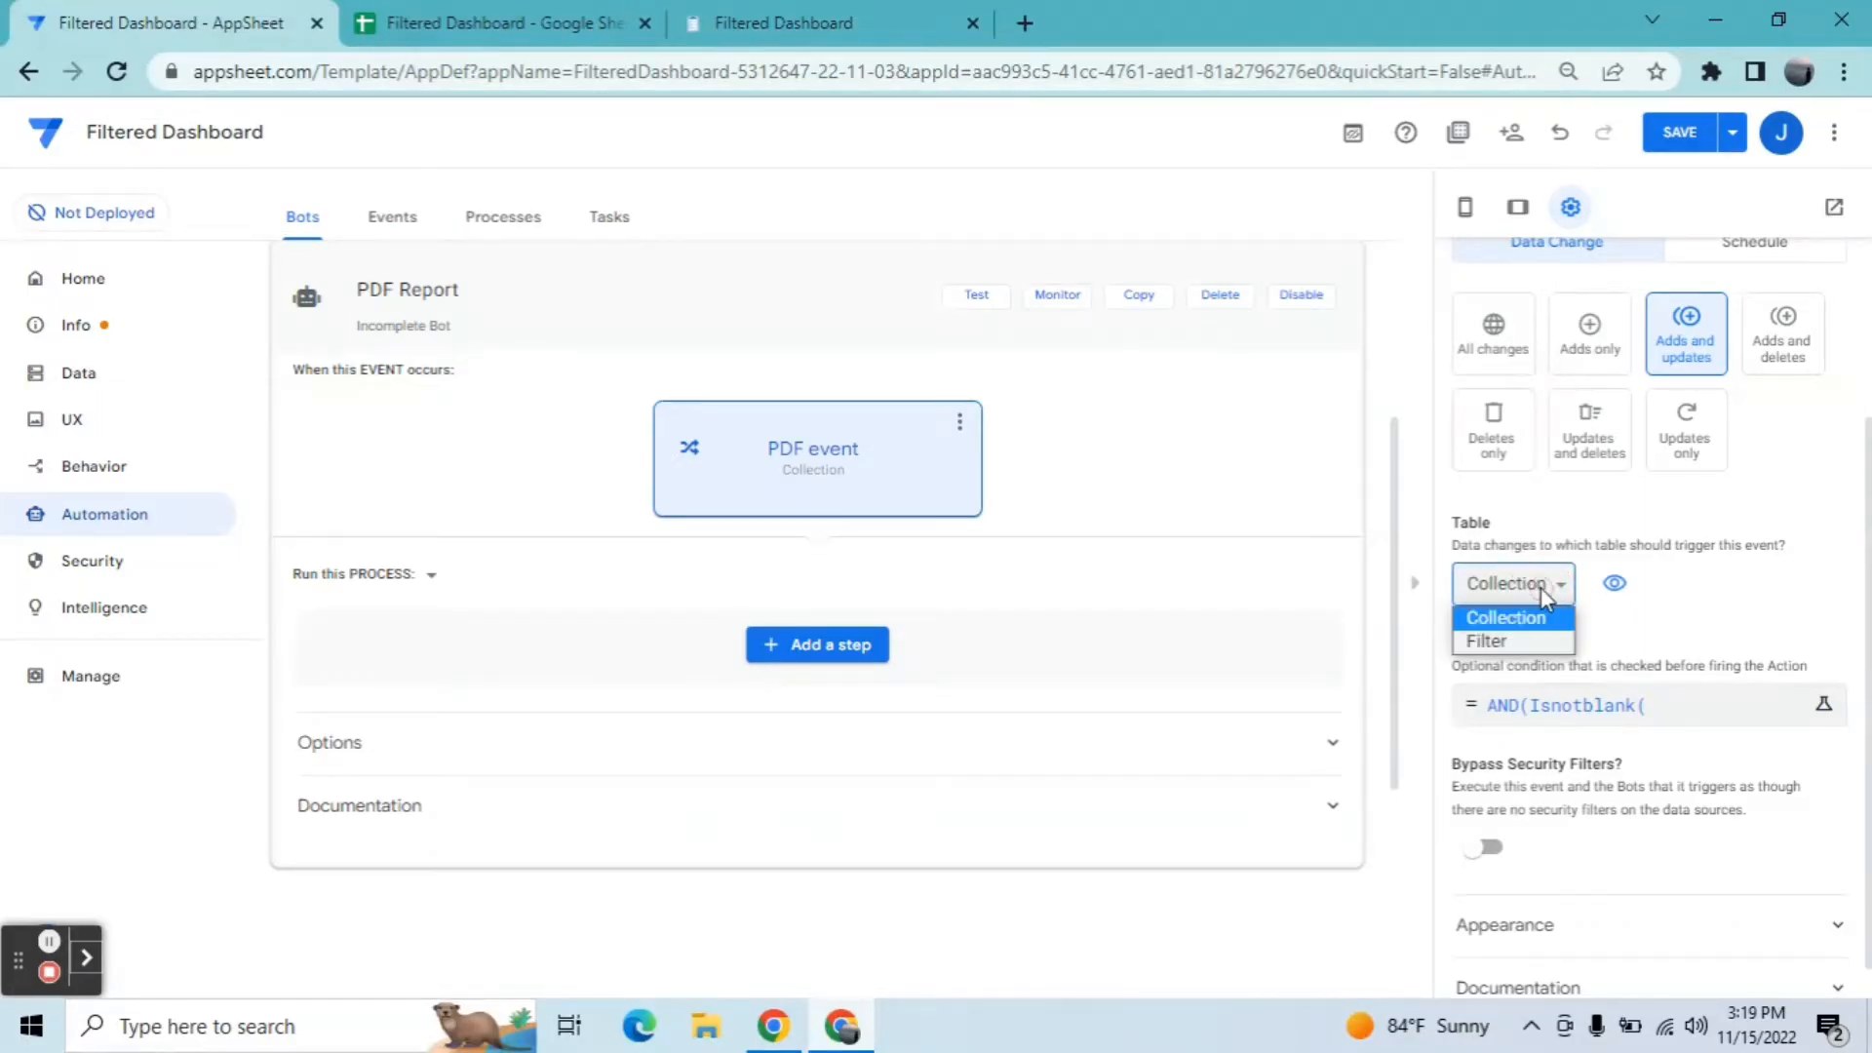
click(1525, 642)
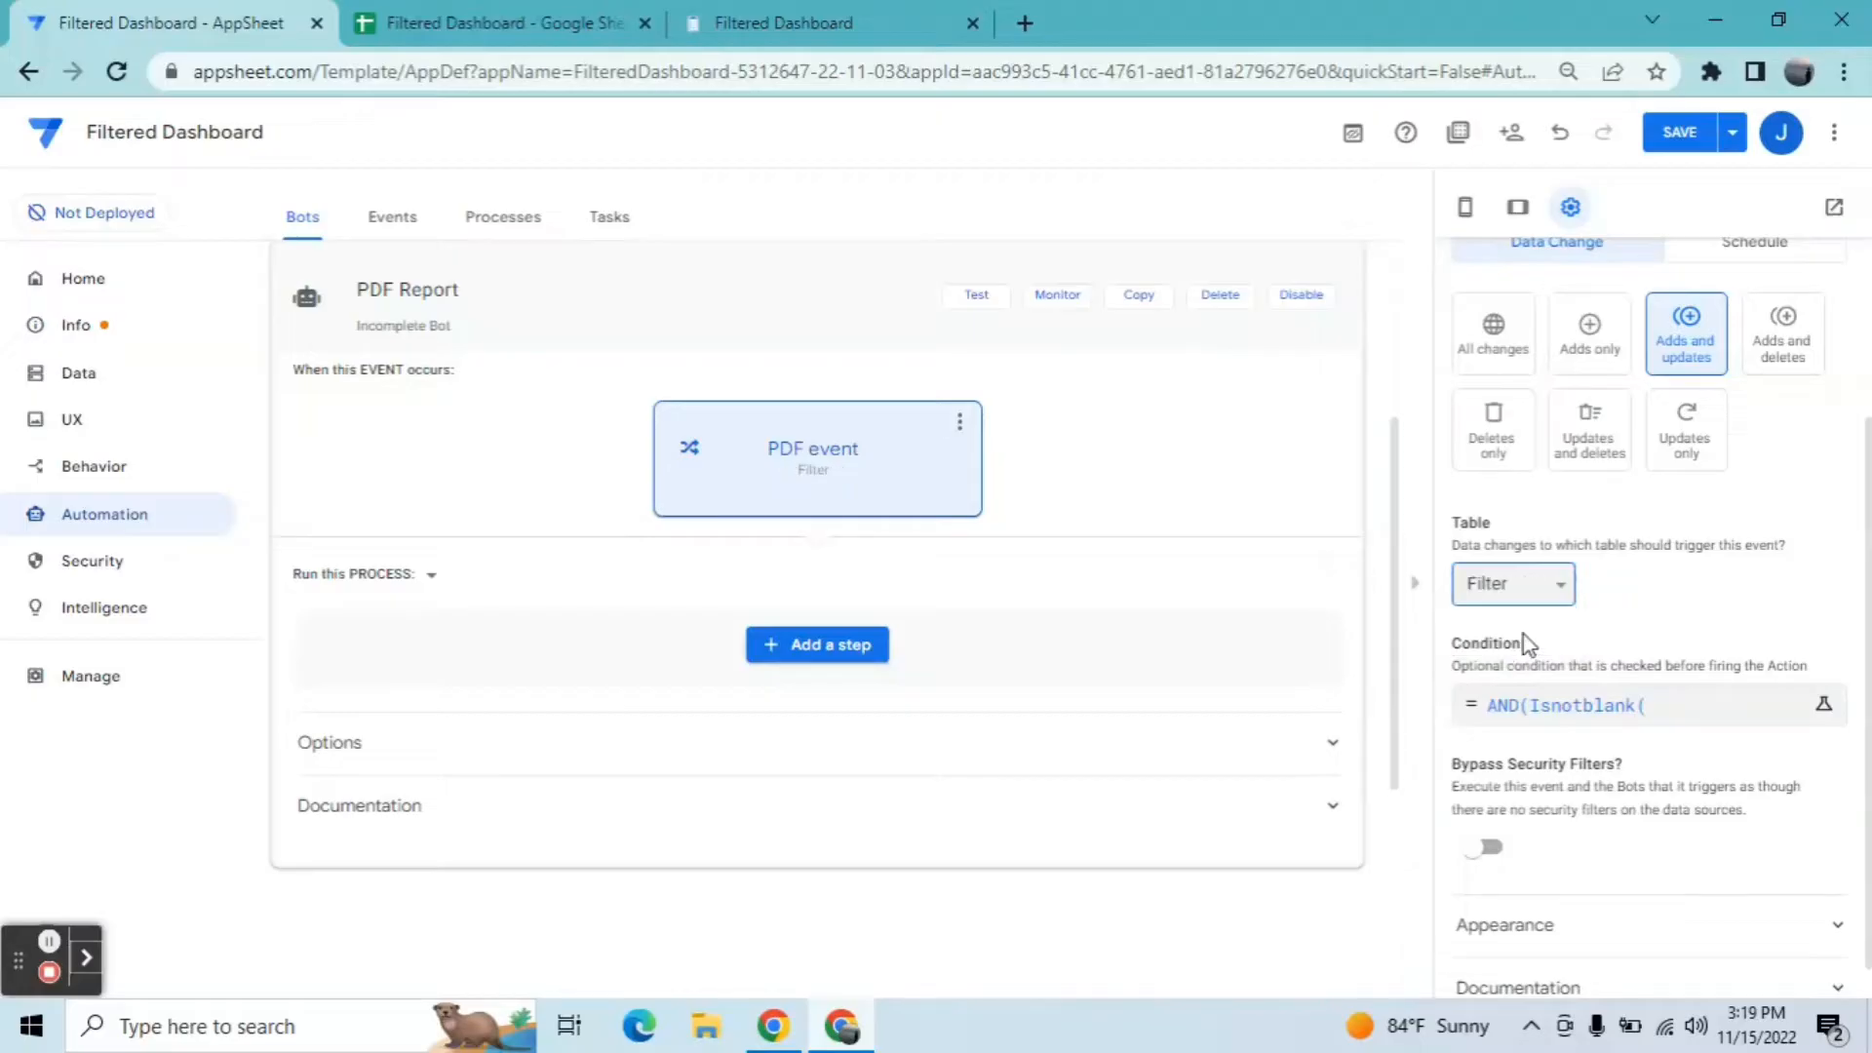
Step: Extend the PDF event's condition with not-blank checks for [Start Date] and [End Date]
click(1554, 705)
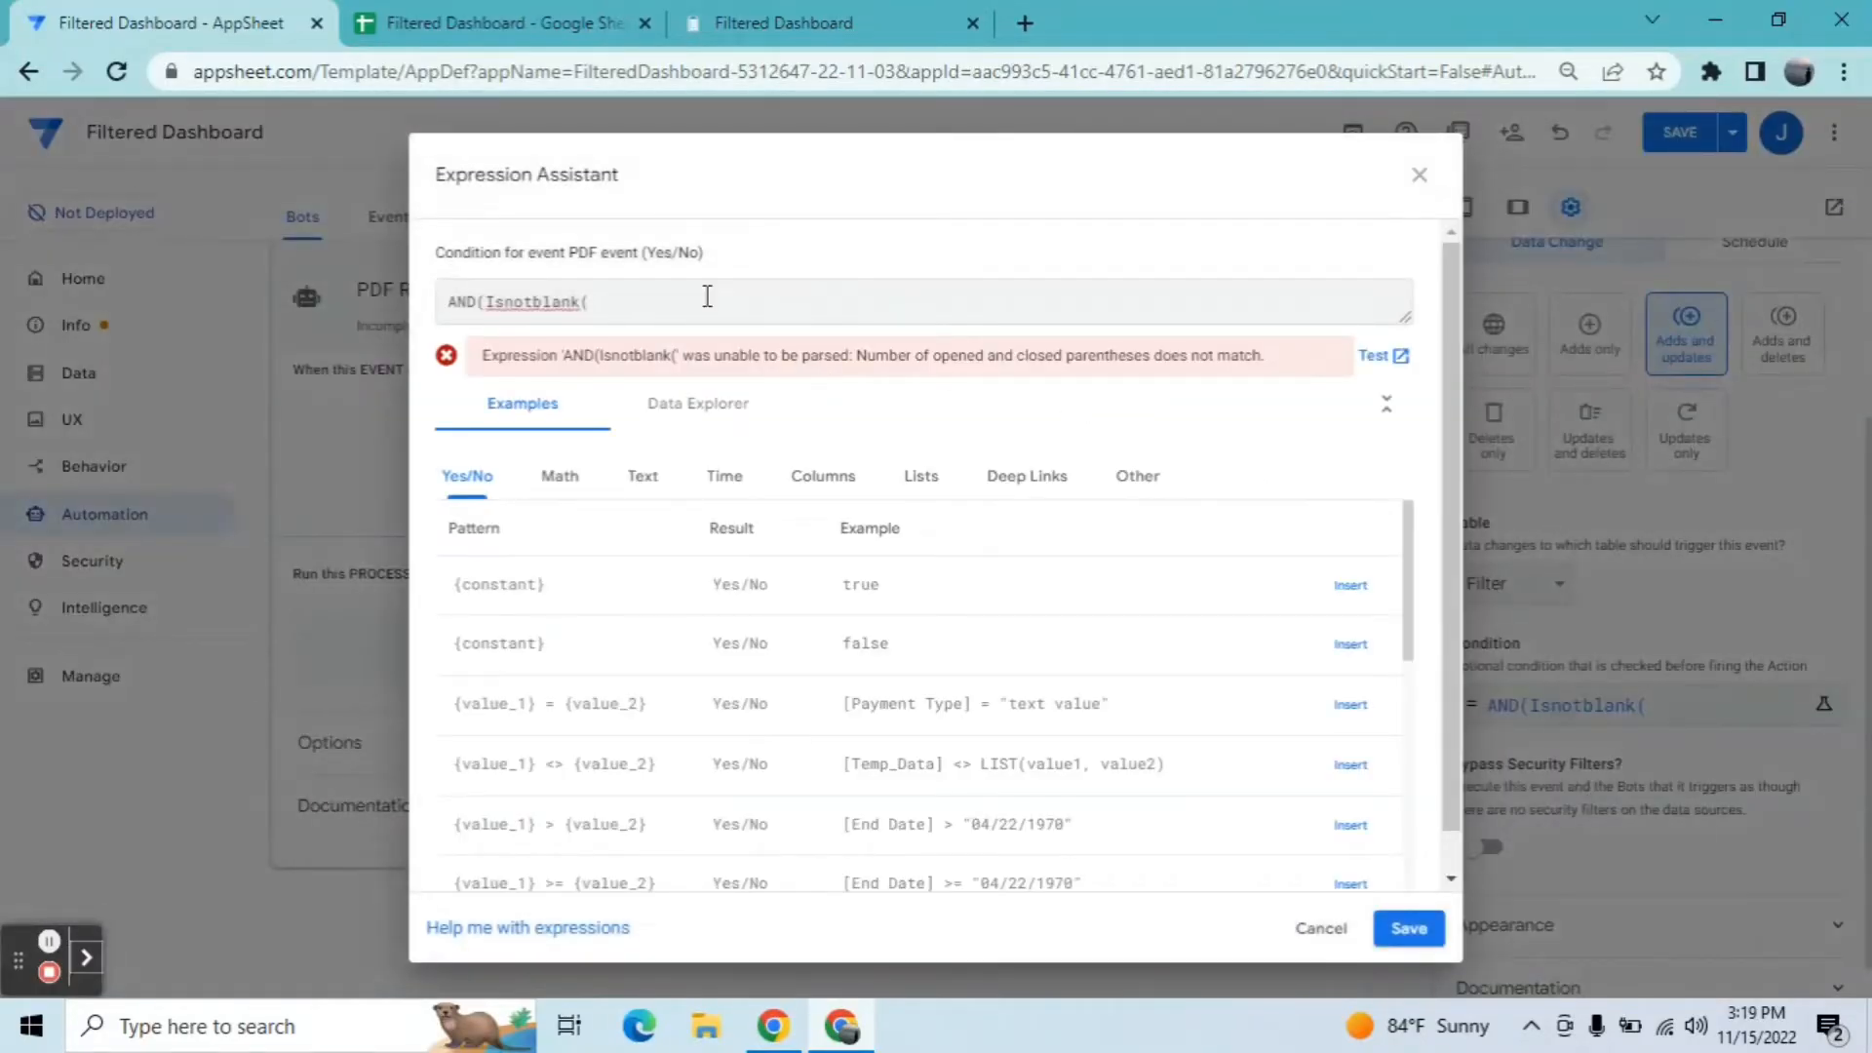
click(839, 488)
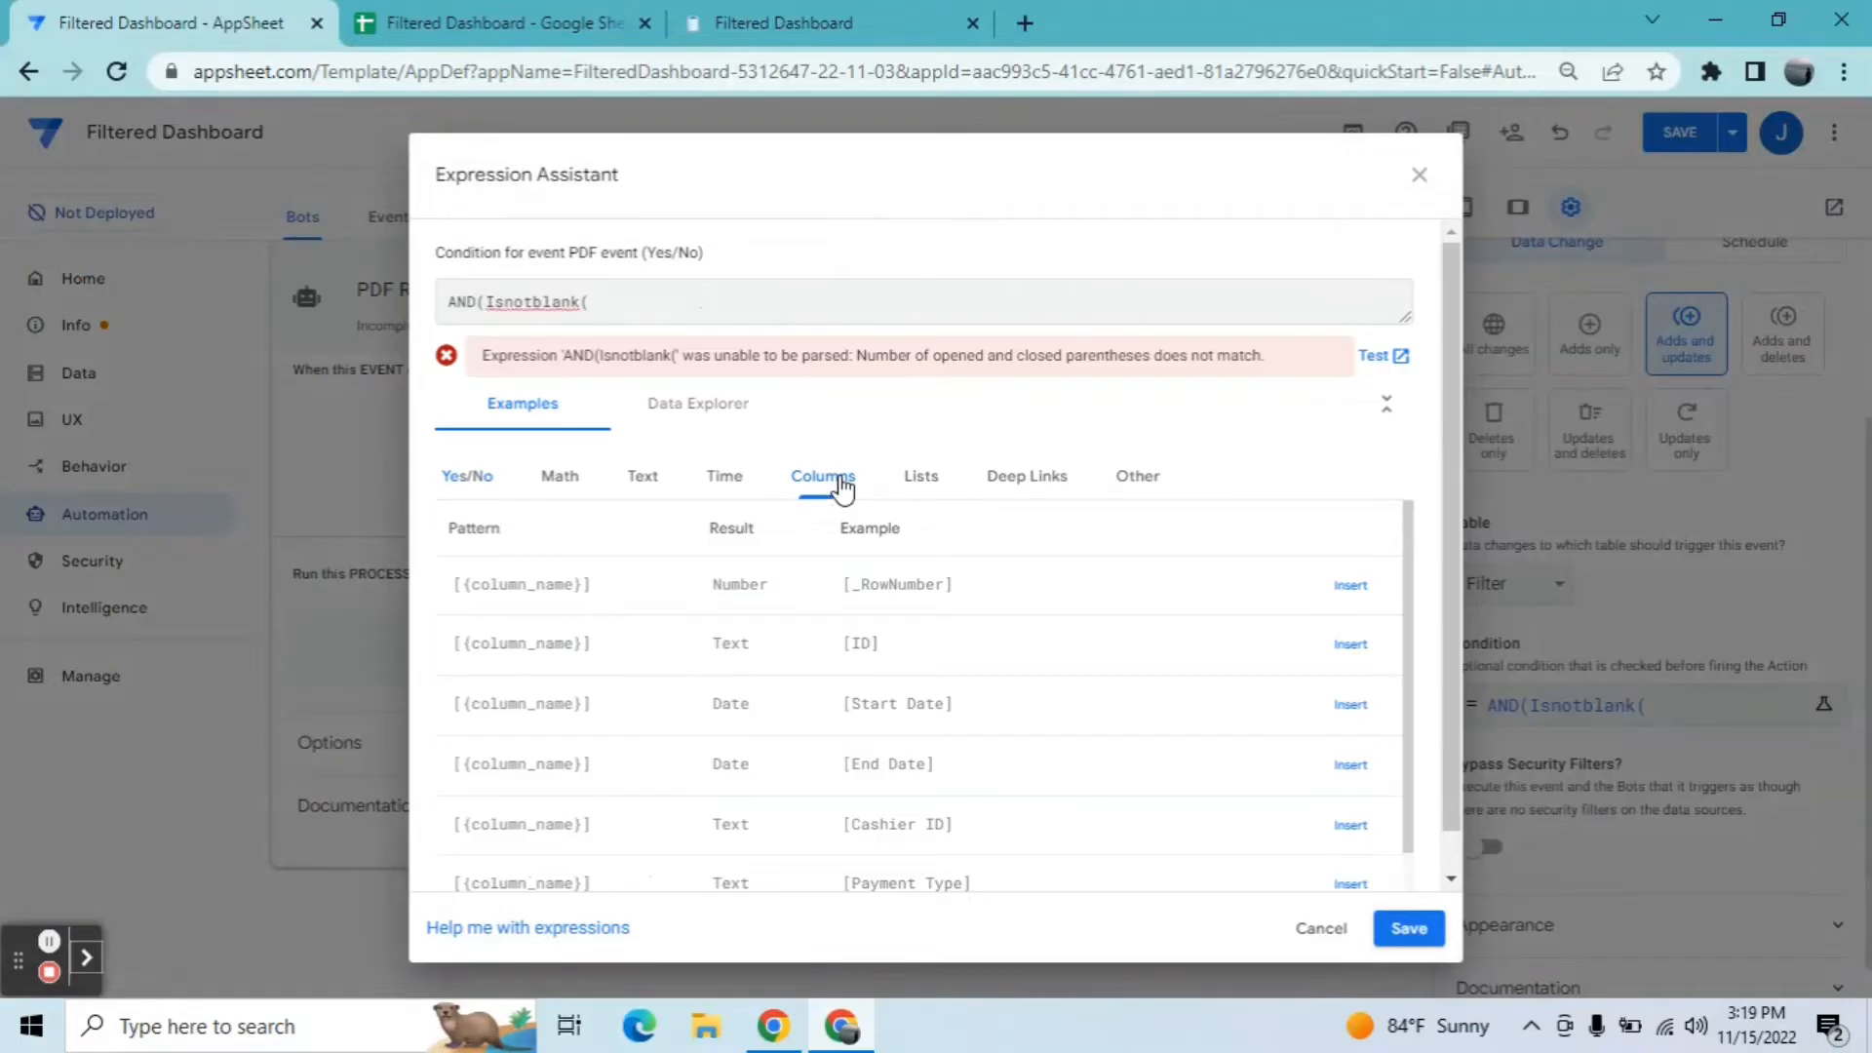
click(1350, 704)
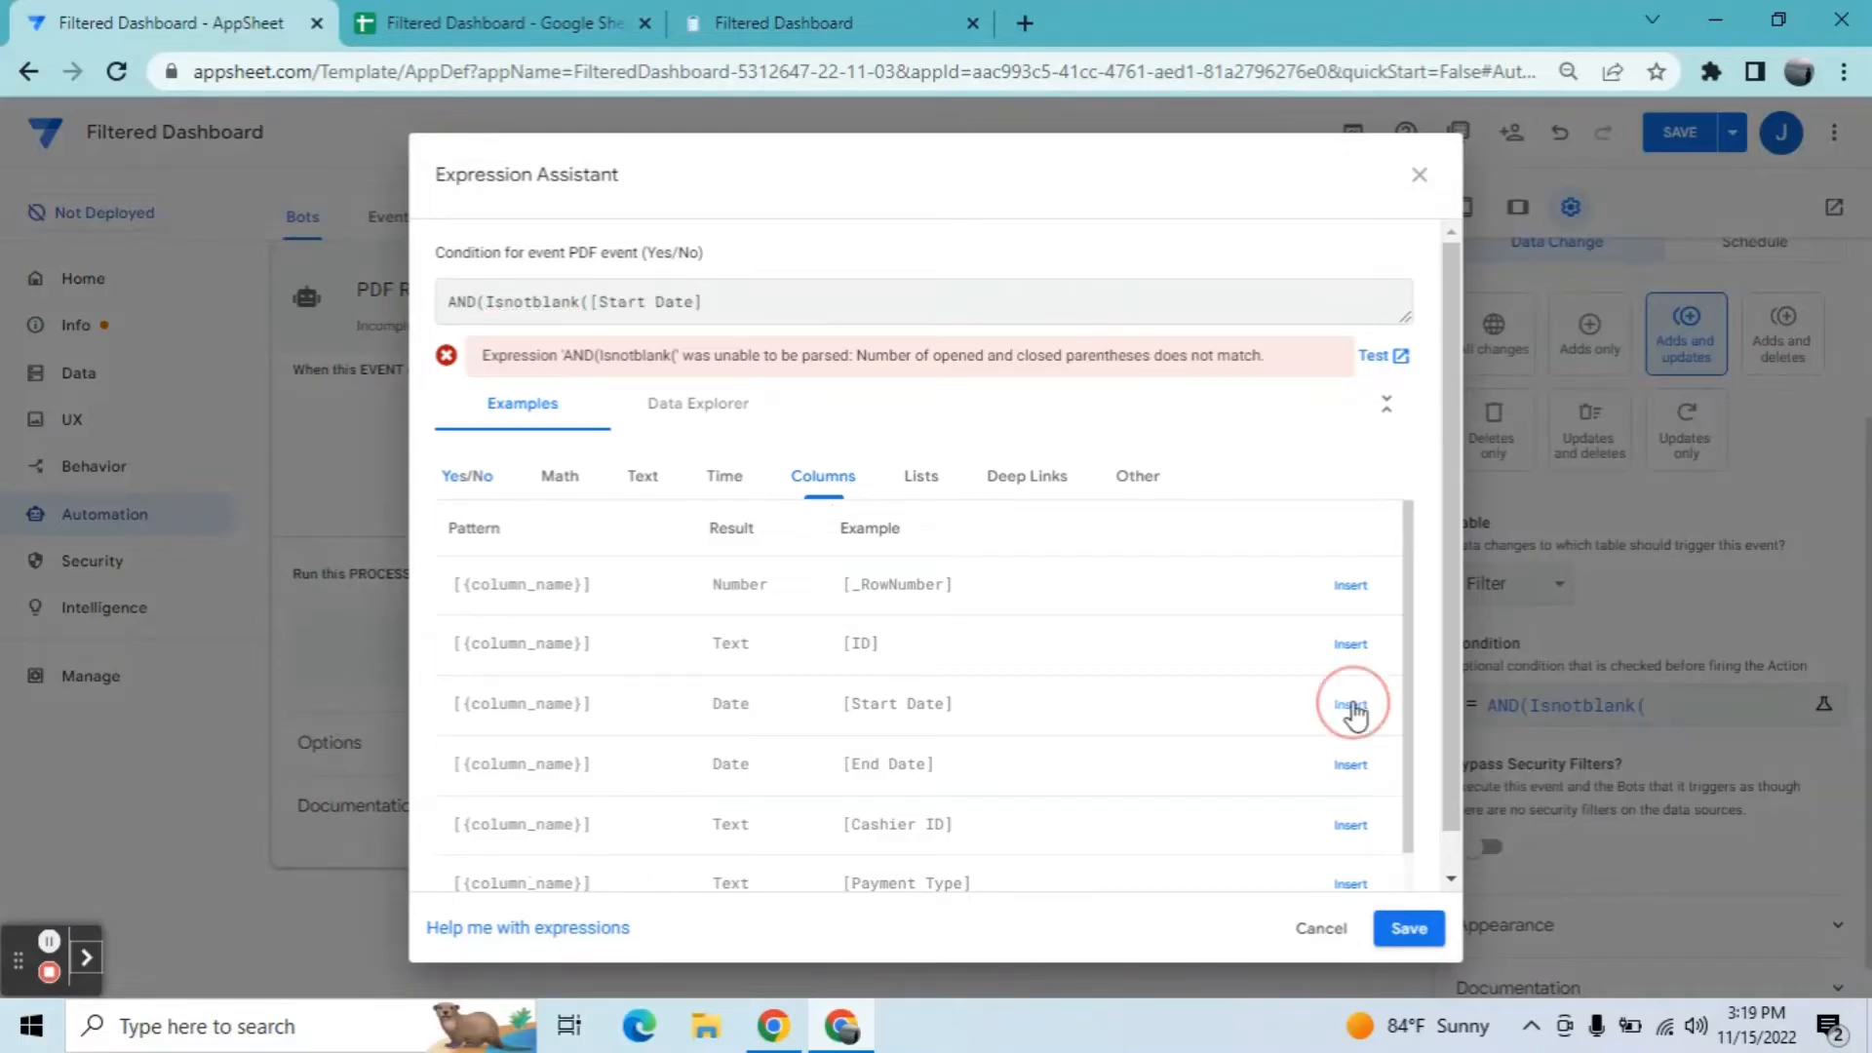
click(1350, 704)
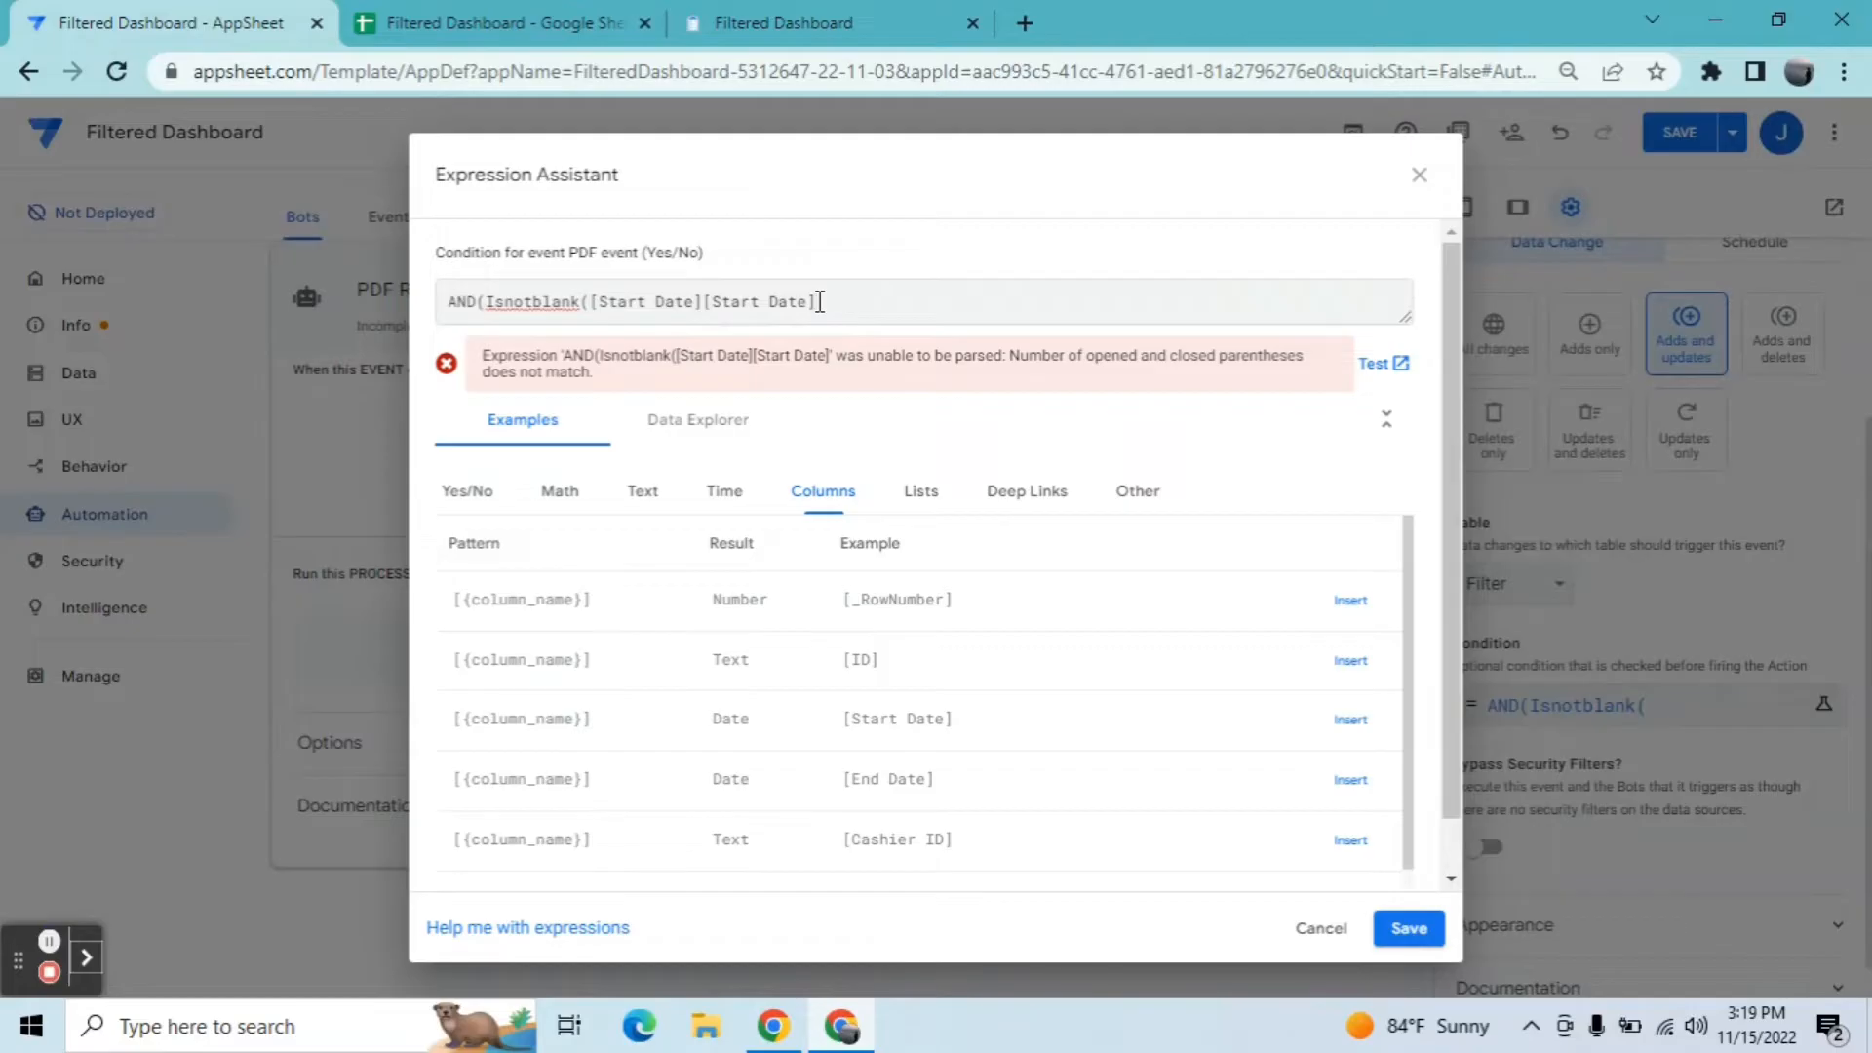
key(BackSpace)
key(BackSpace)
key(BackSpace)
key(BackSpace)
key(BackSpace)
key(BackSpace)
key(BackSpace)
key(BackSpace)
text(),isnotblank)
text(()
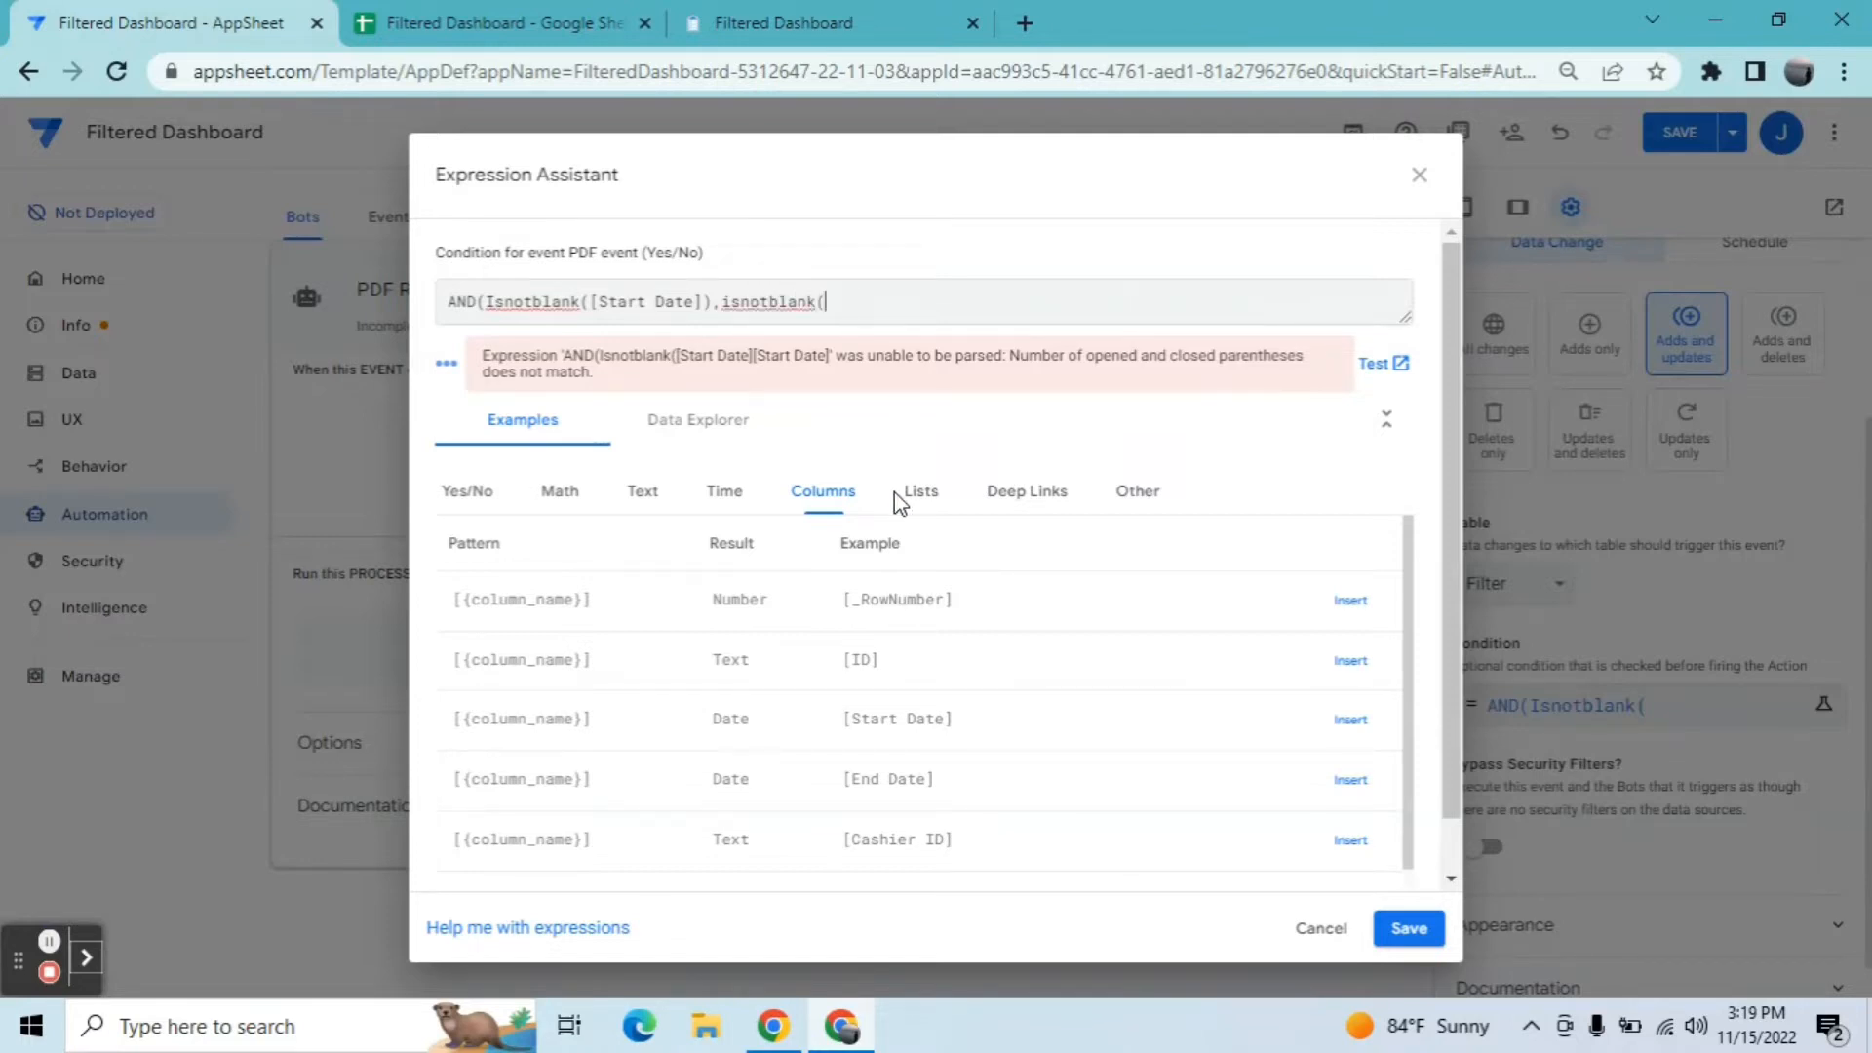
click(1347, 780)
text())
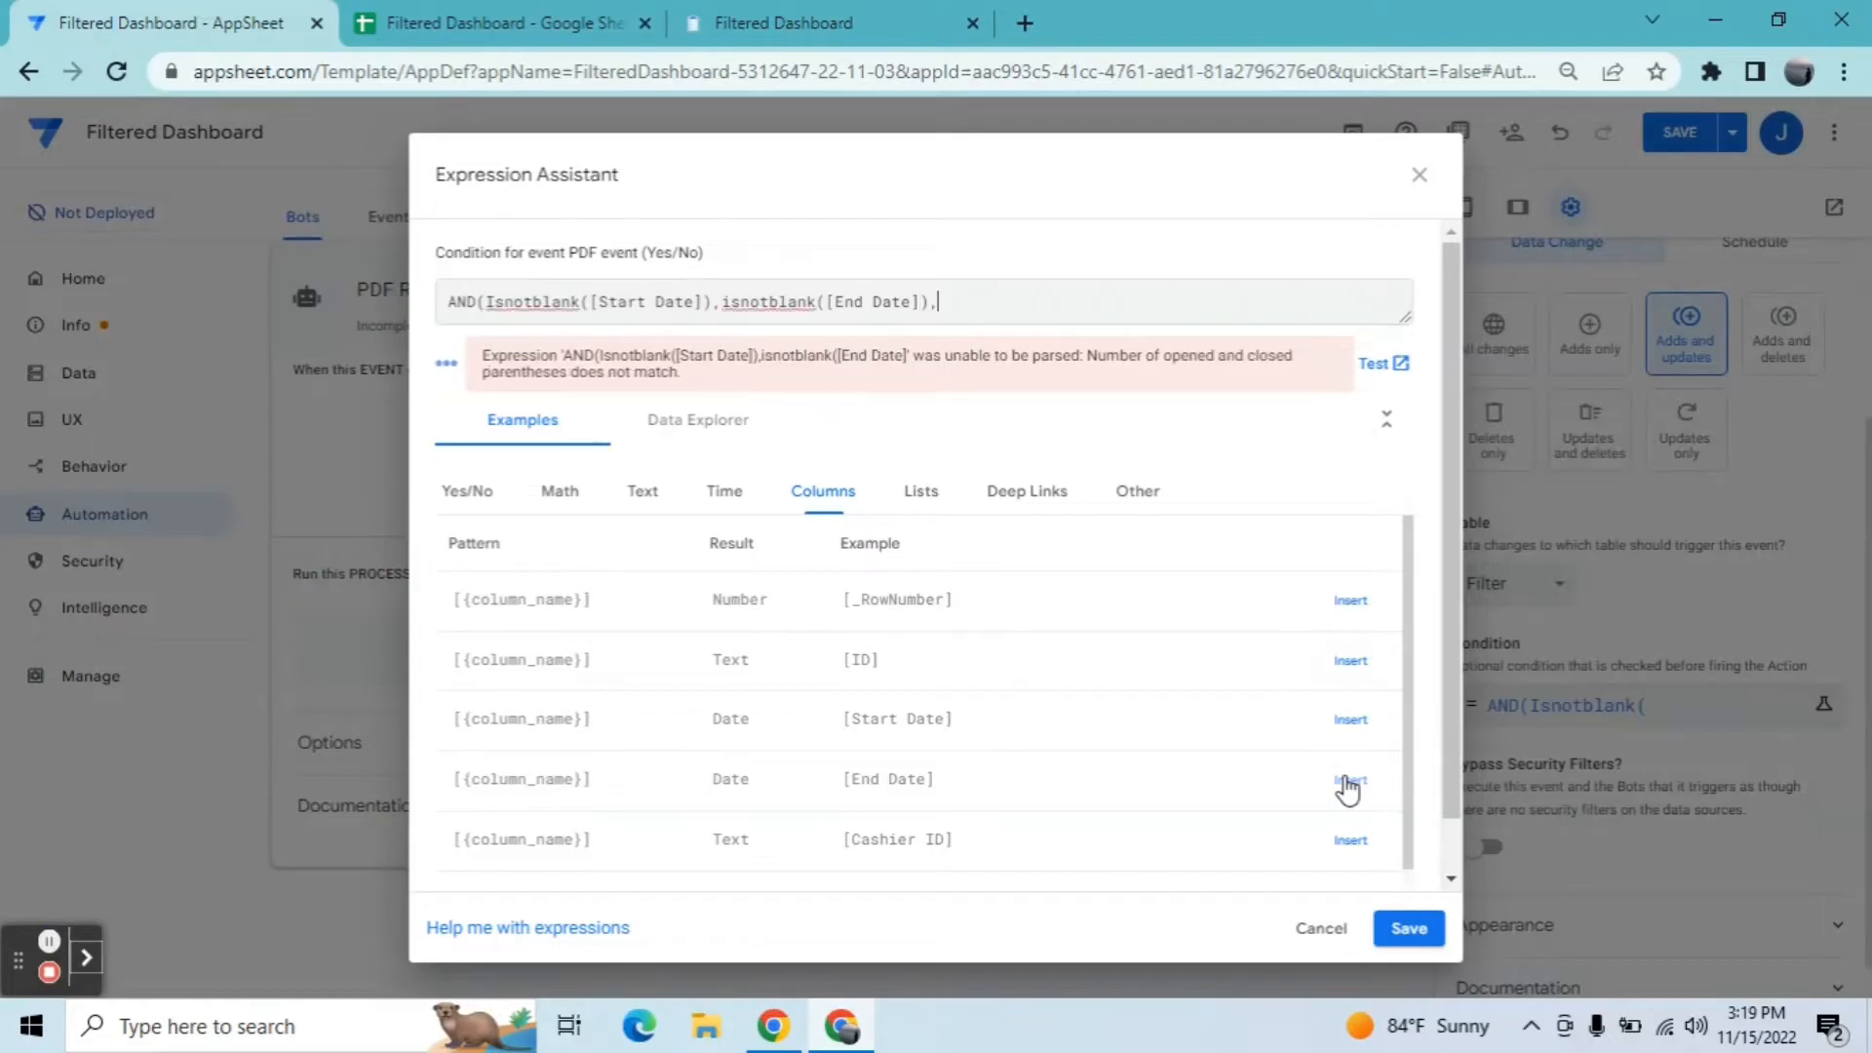
Step: Add isnotblank checks for [Cashier ID] and [Payment Type], close the AND expression and save the condition
text(,isnotblank()
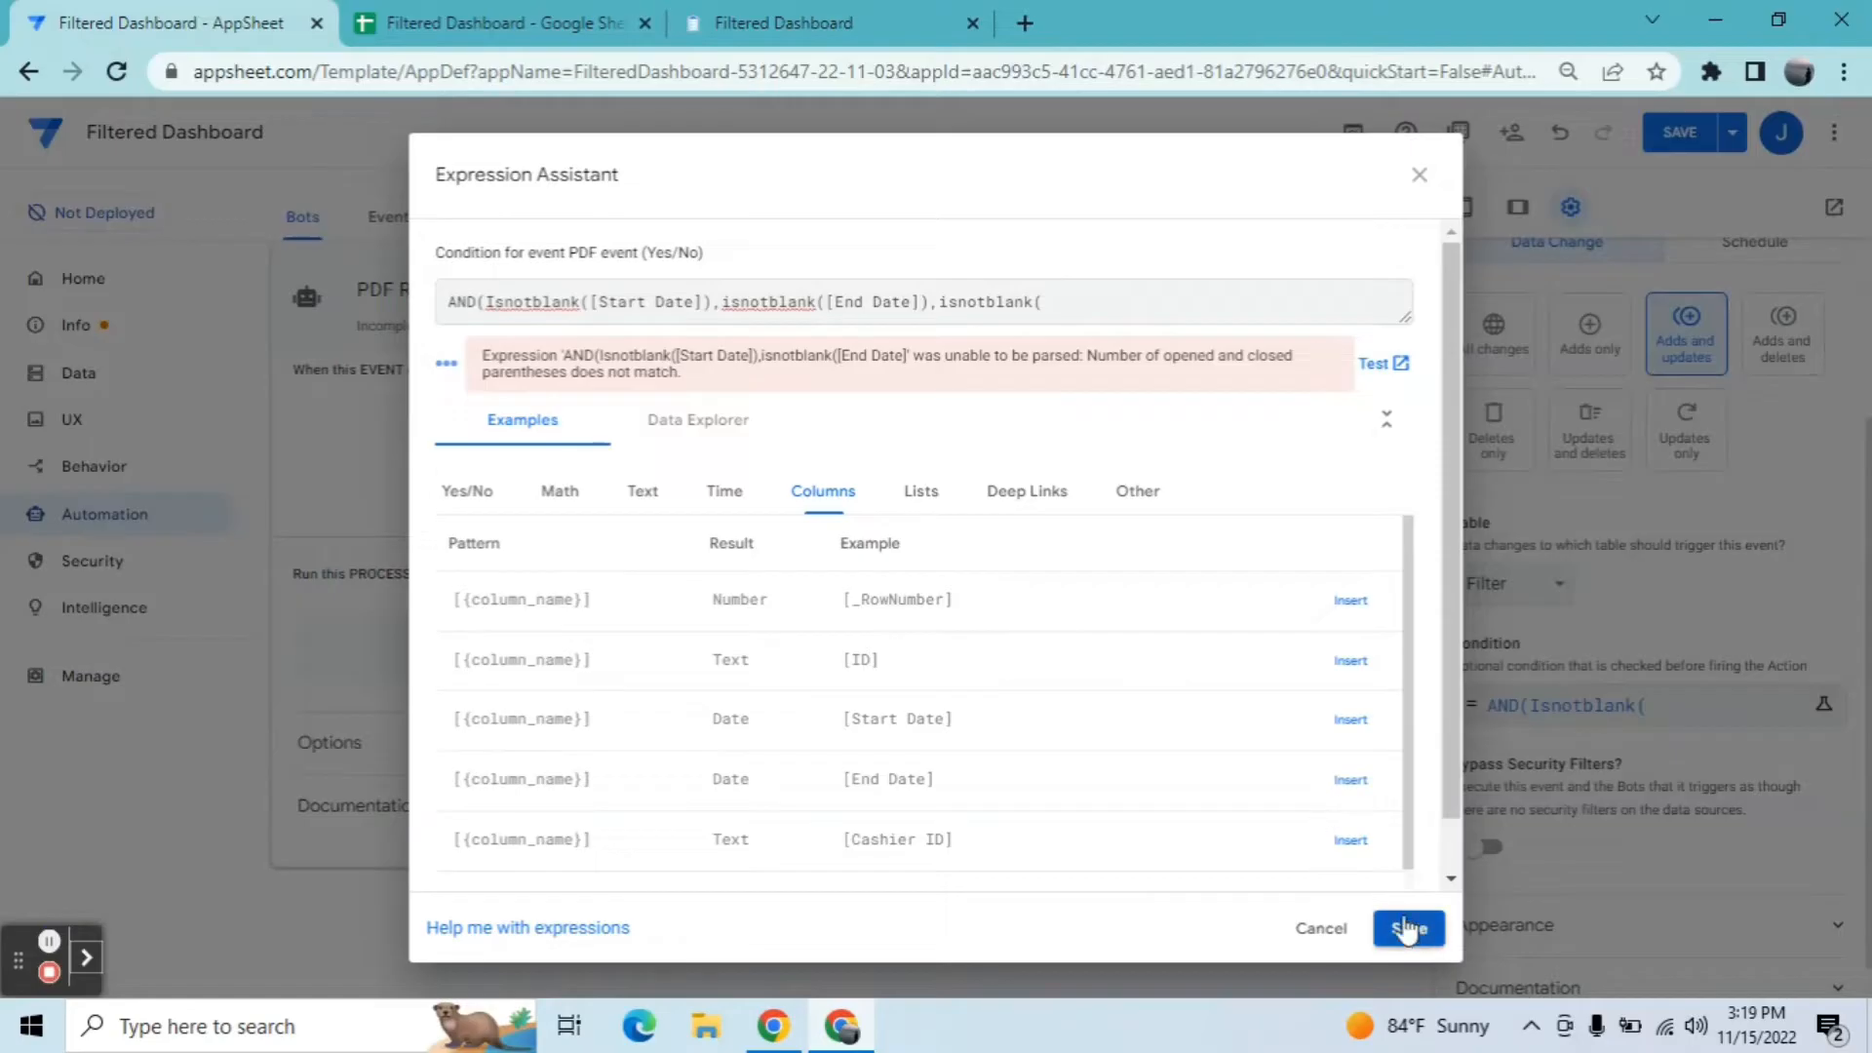
click(1350, 840)
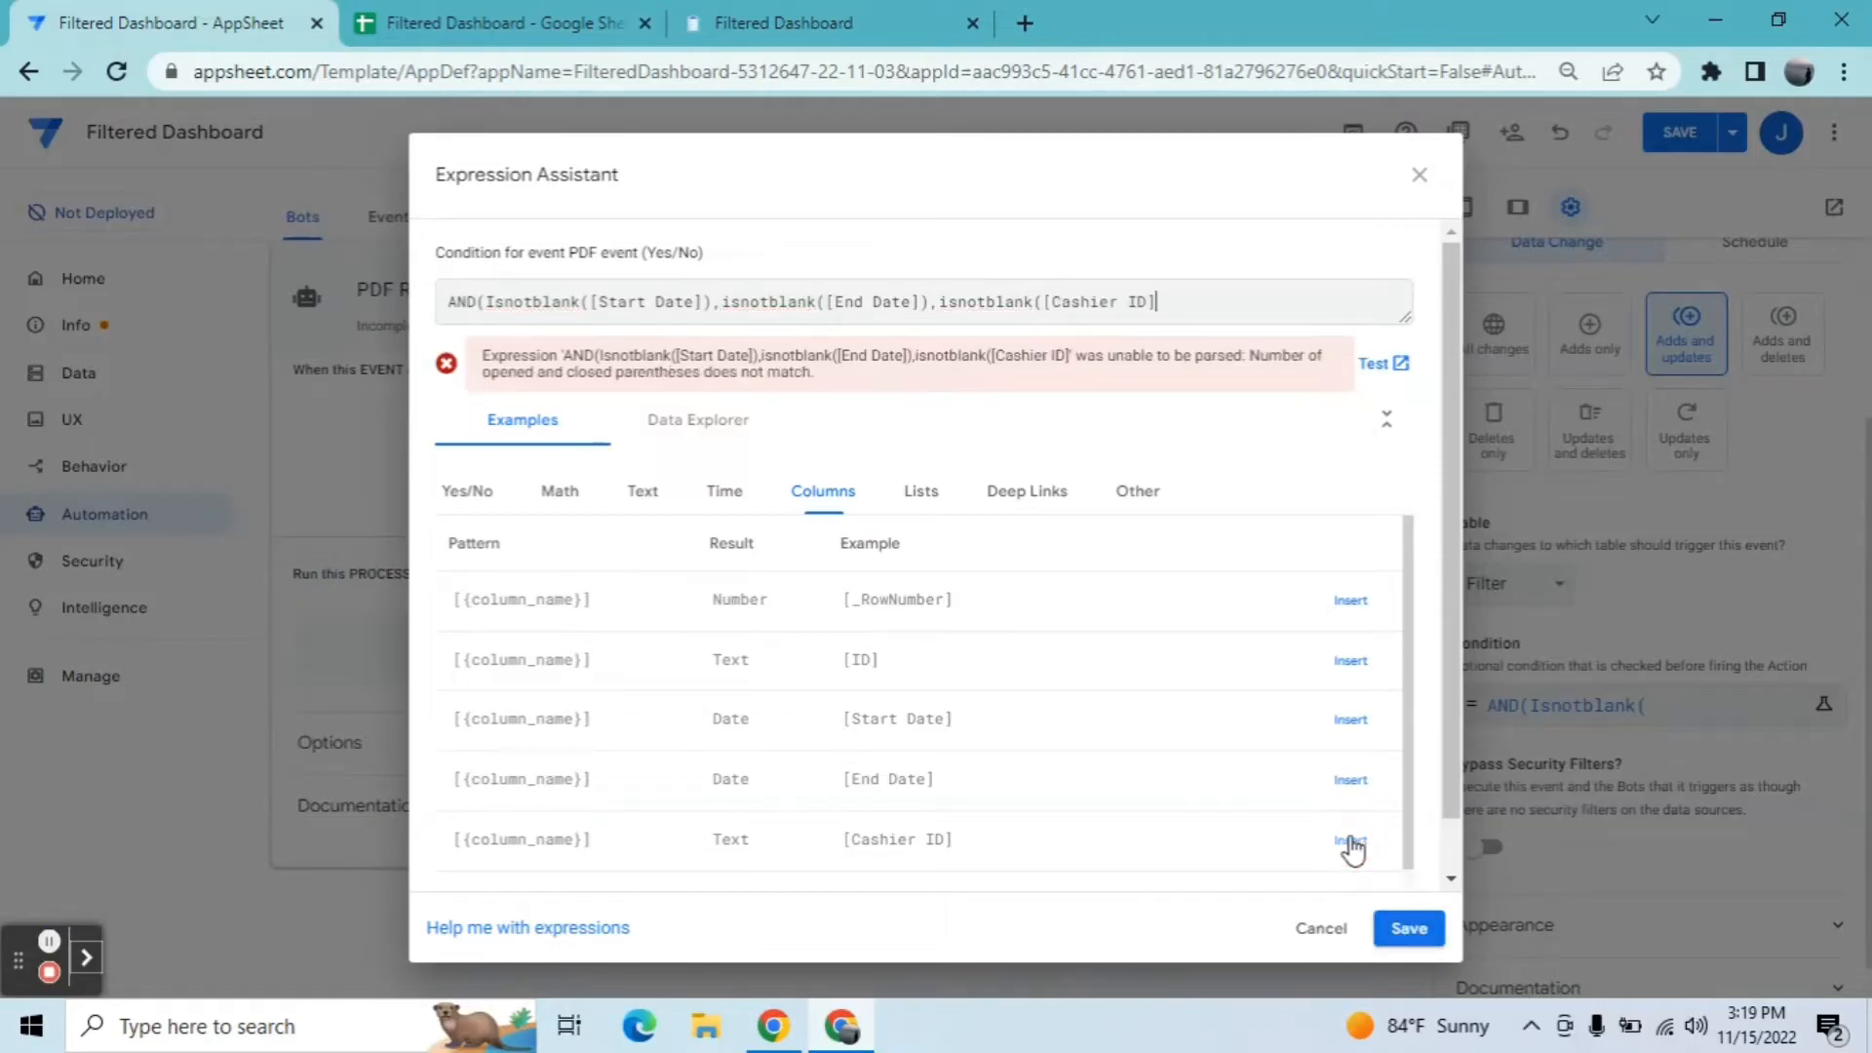
text(),isnotblank()
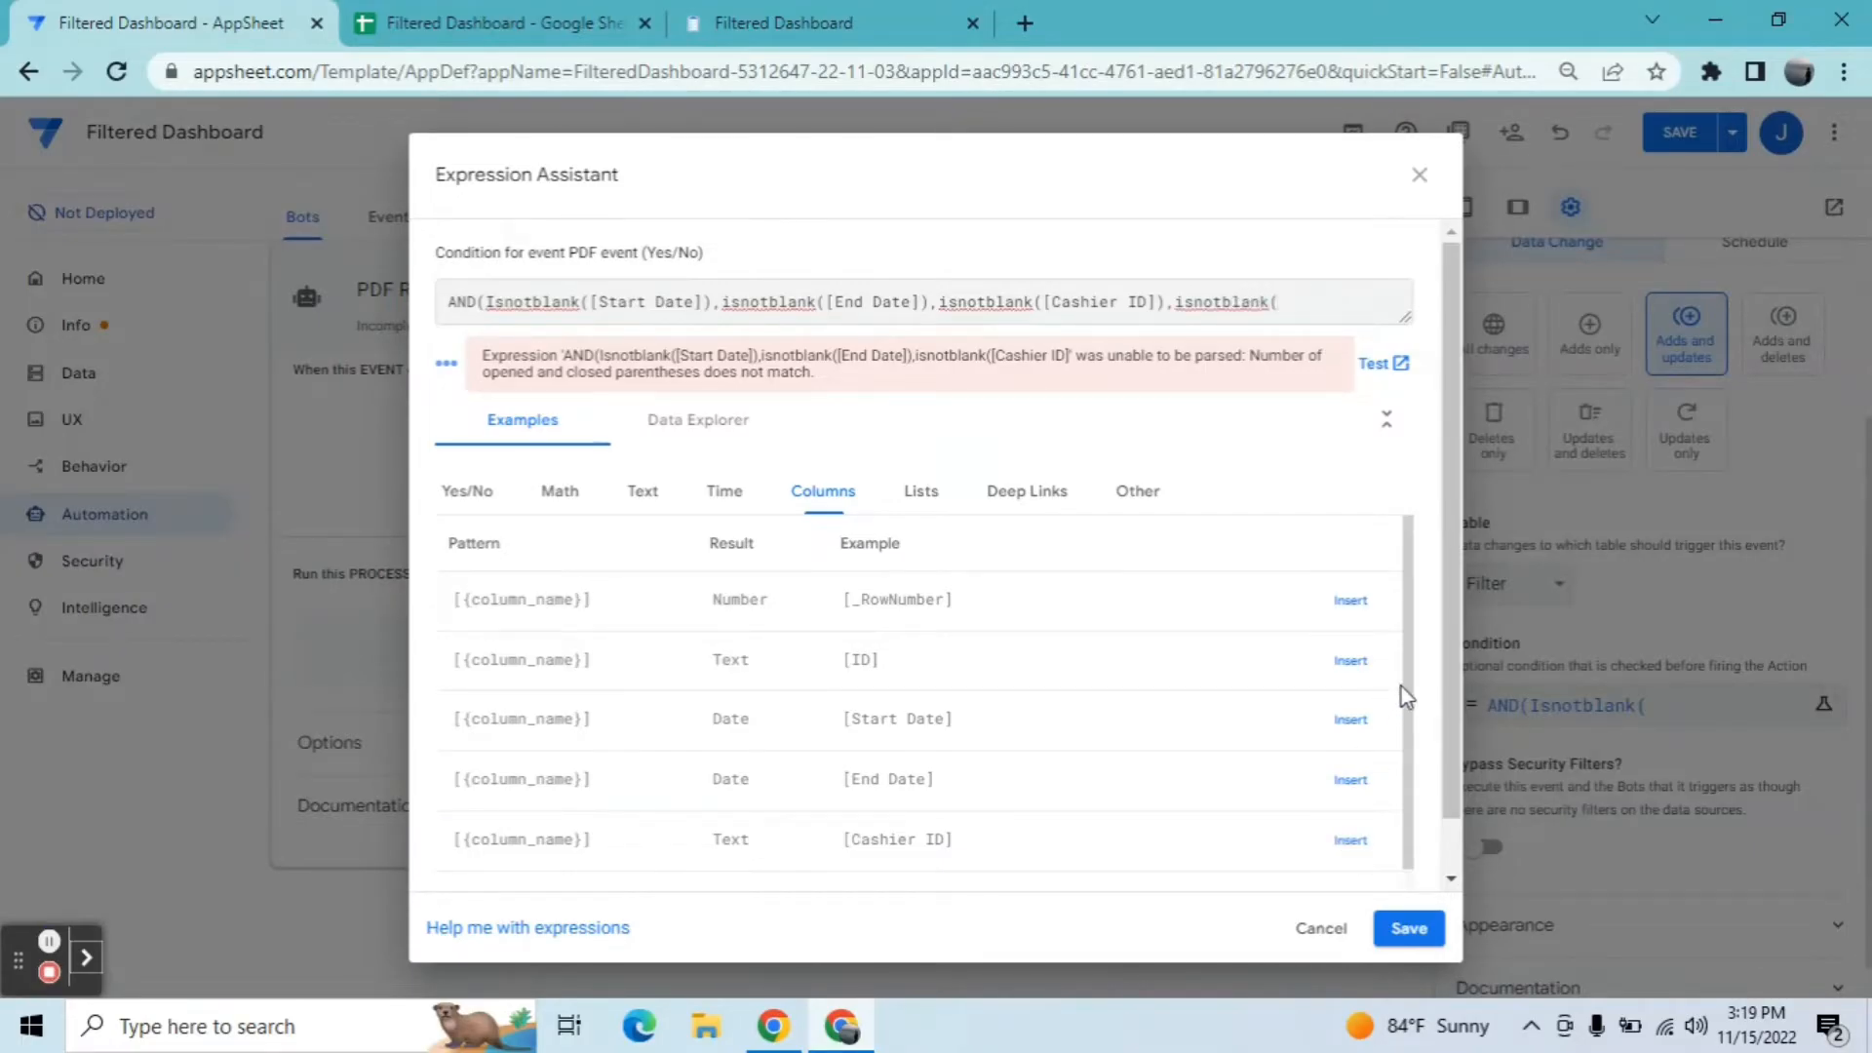
drag(1454, 669, 1452, 756)
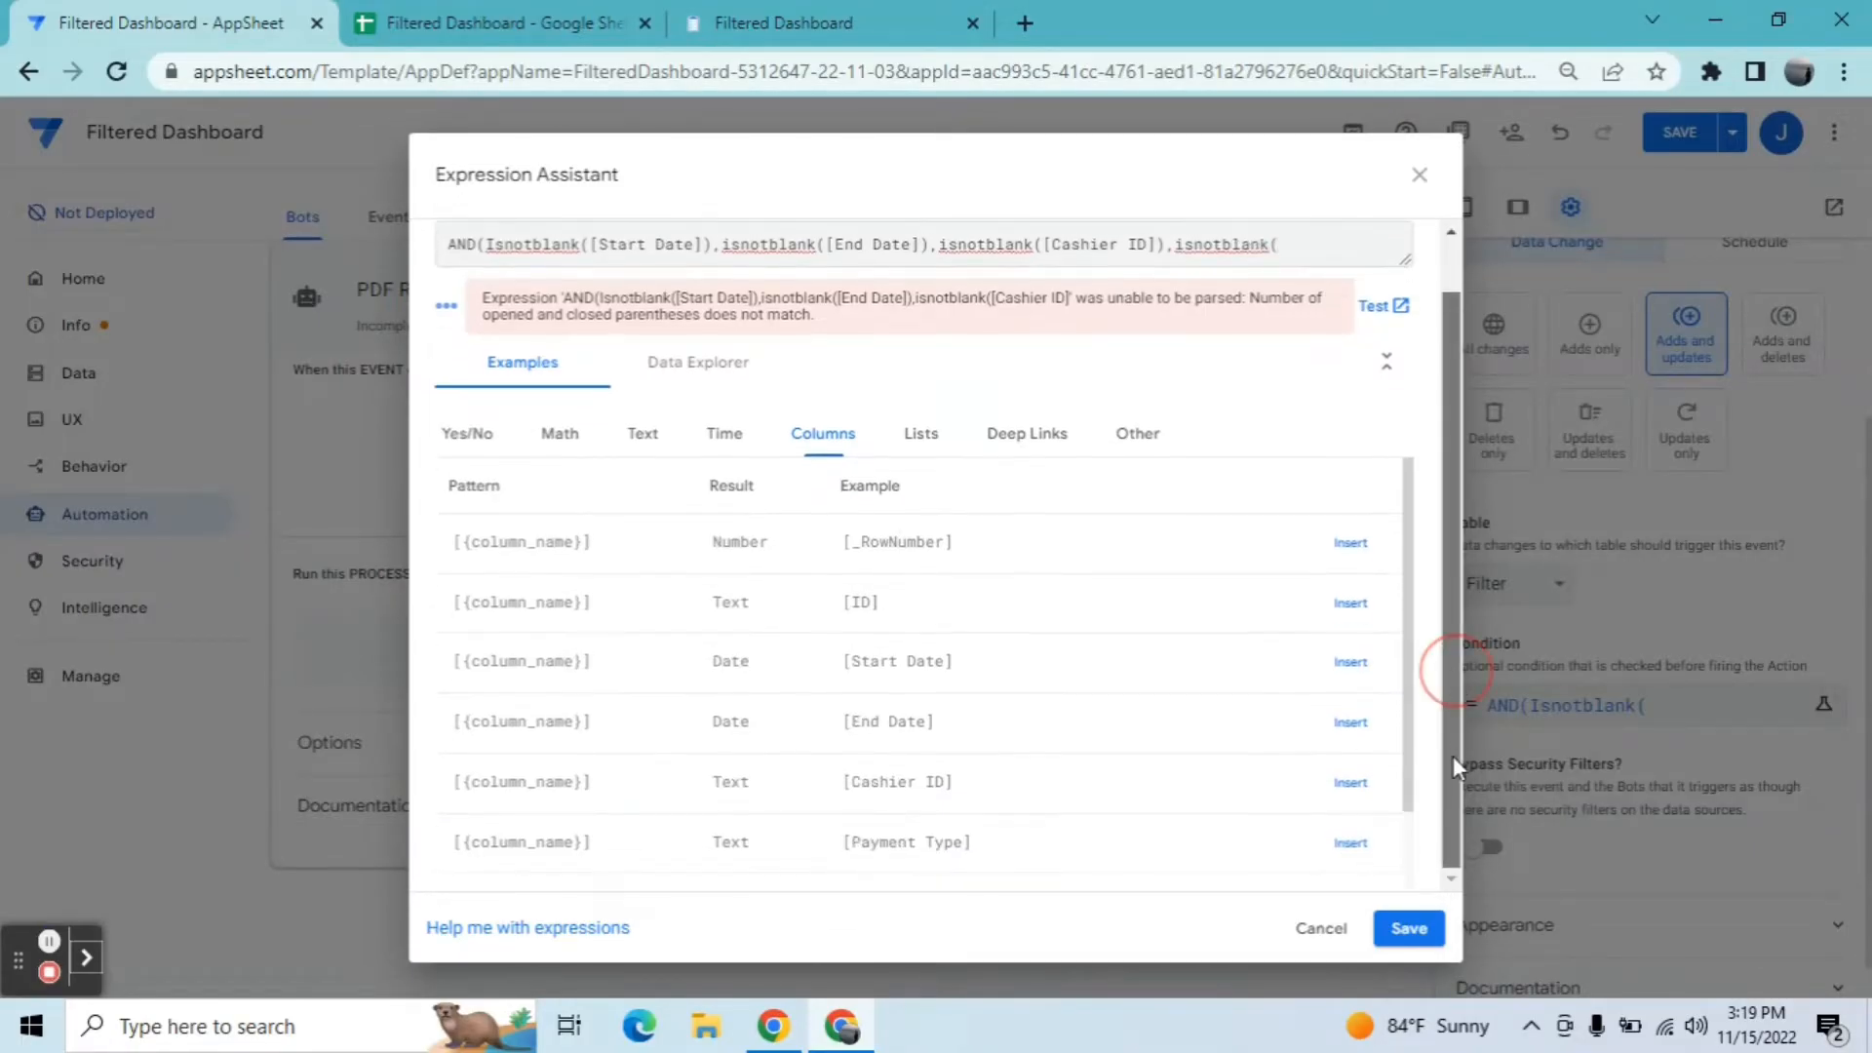
click(1336, 856)
text()))
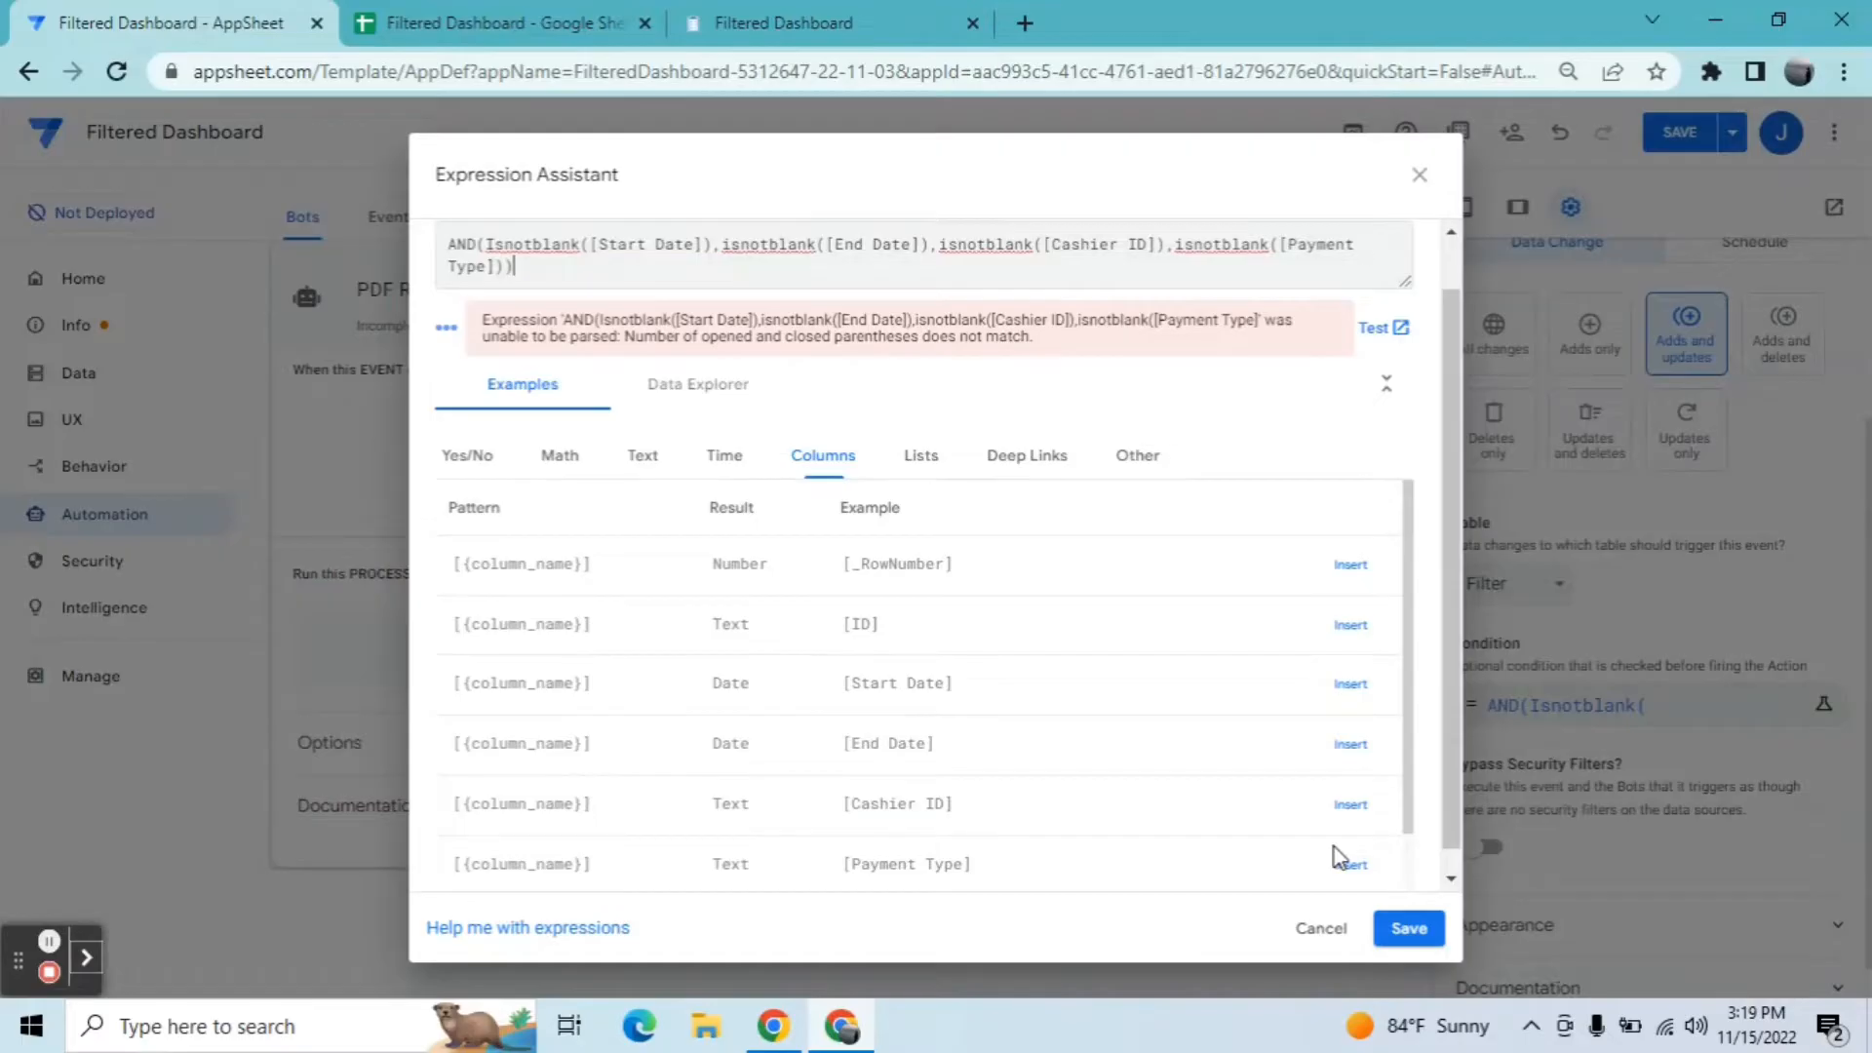
click(1414, 933)
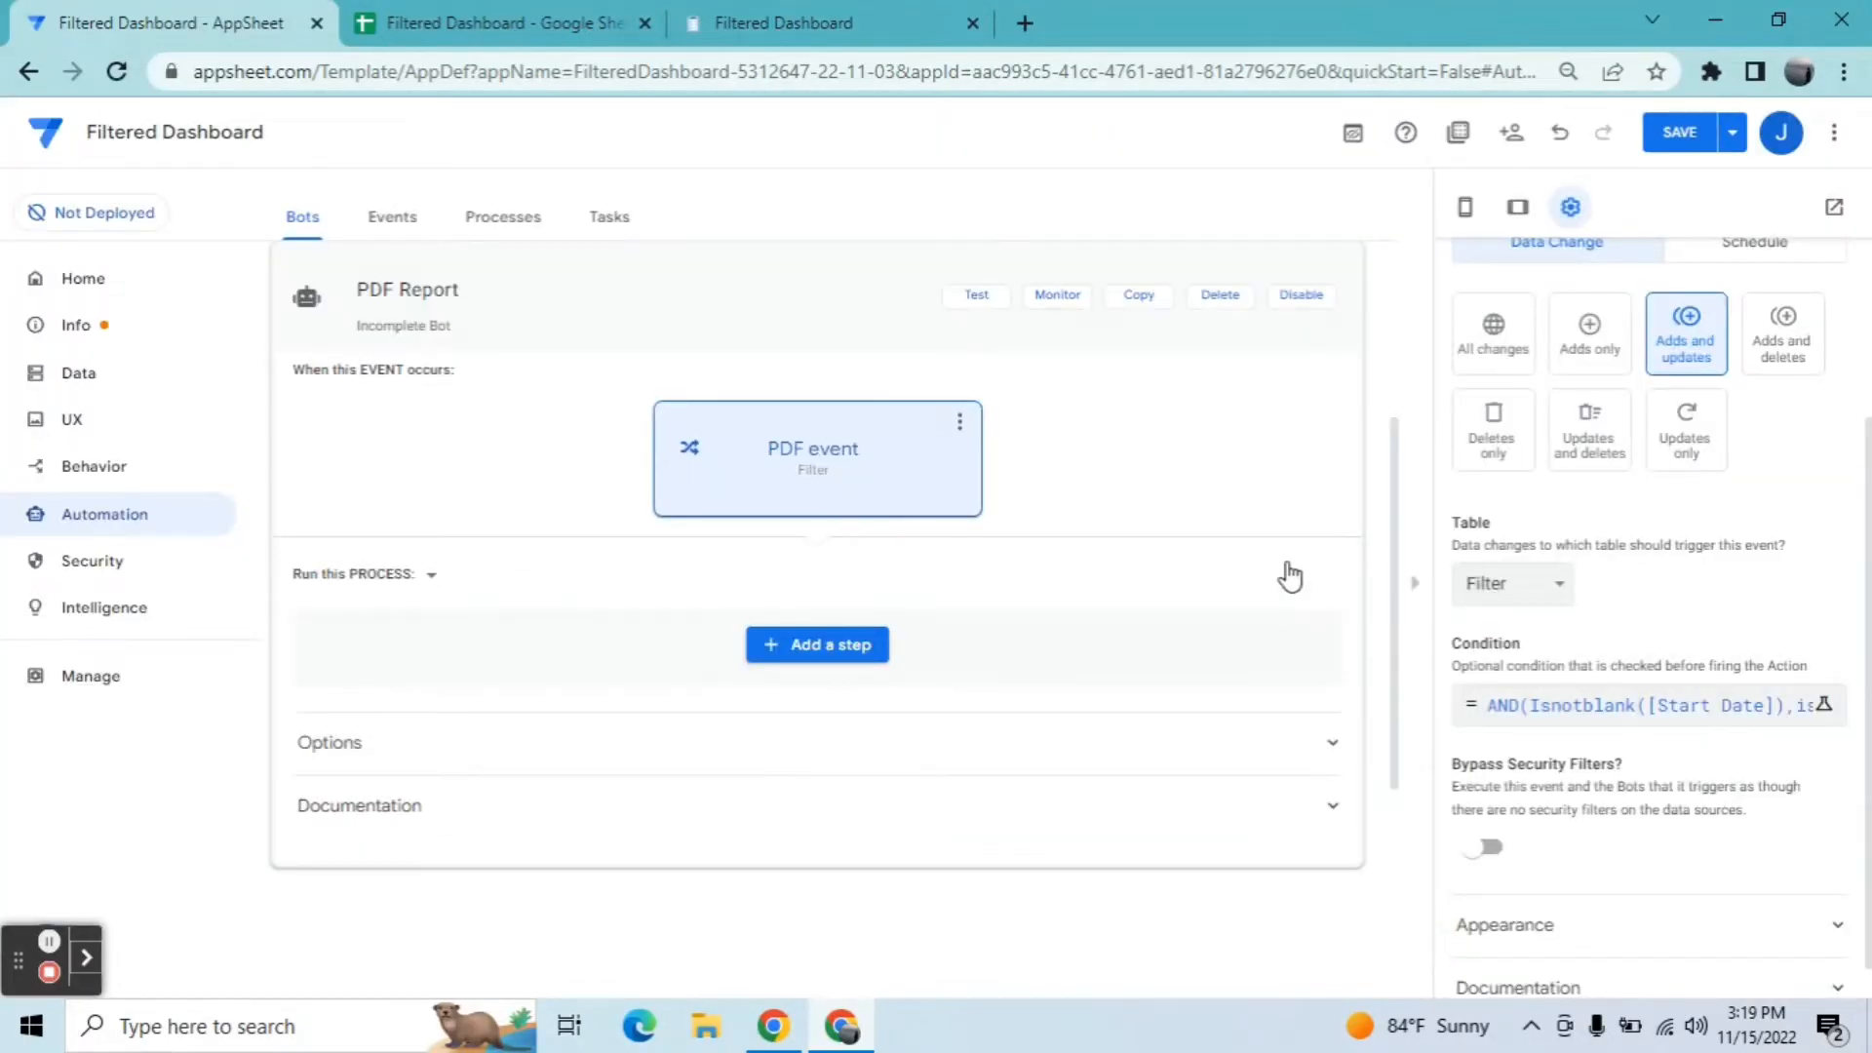
Step: Add a custom step to the bot's process and name it PDF step
click(867, 651)
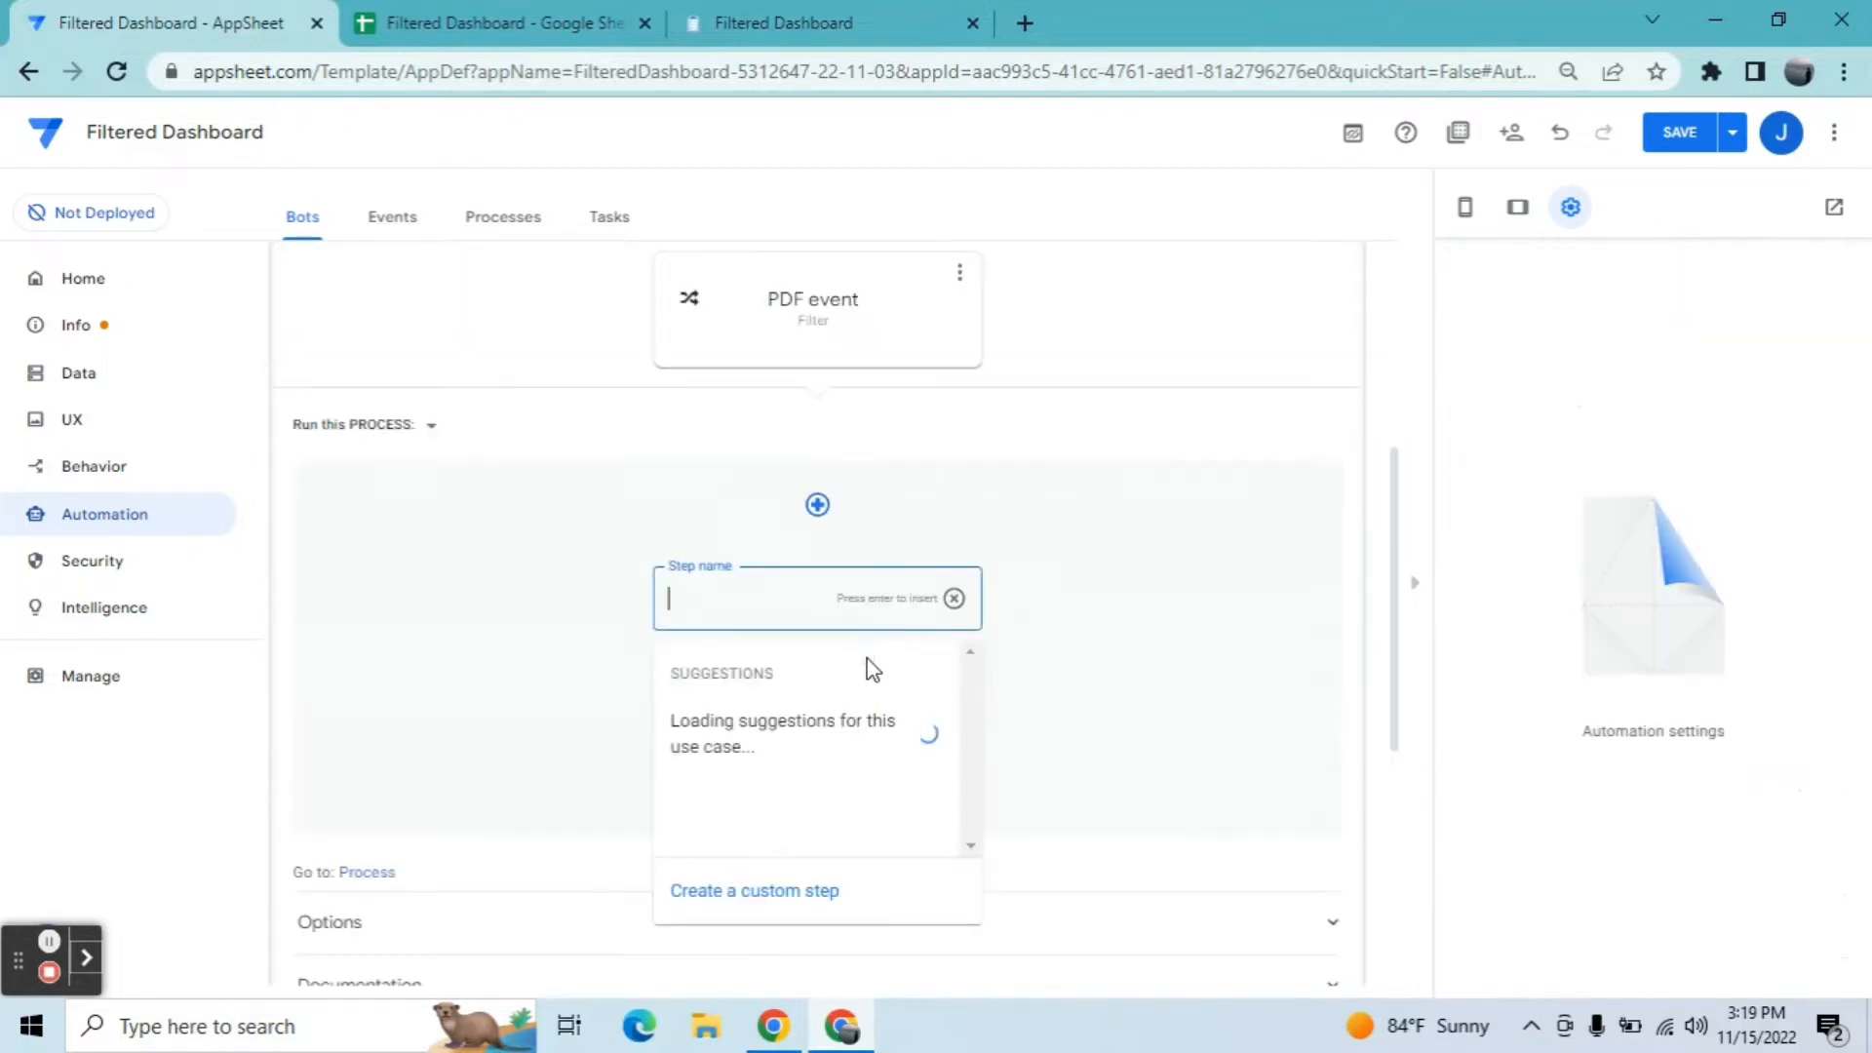
click(813, 887)
click(821, 590)
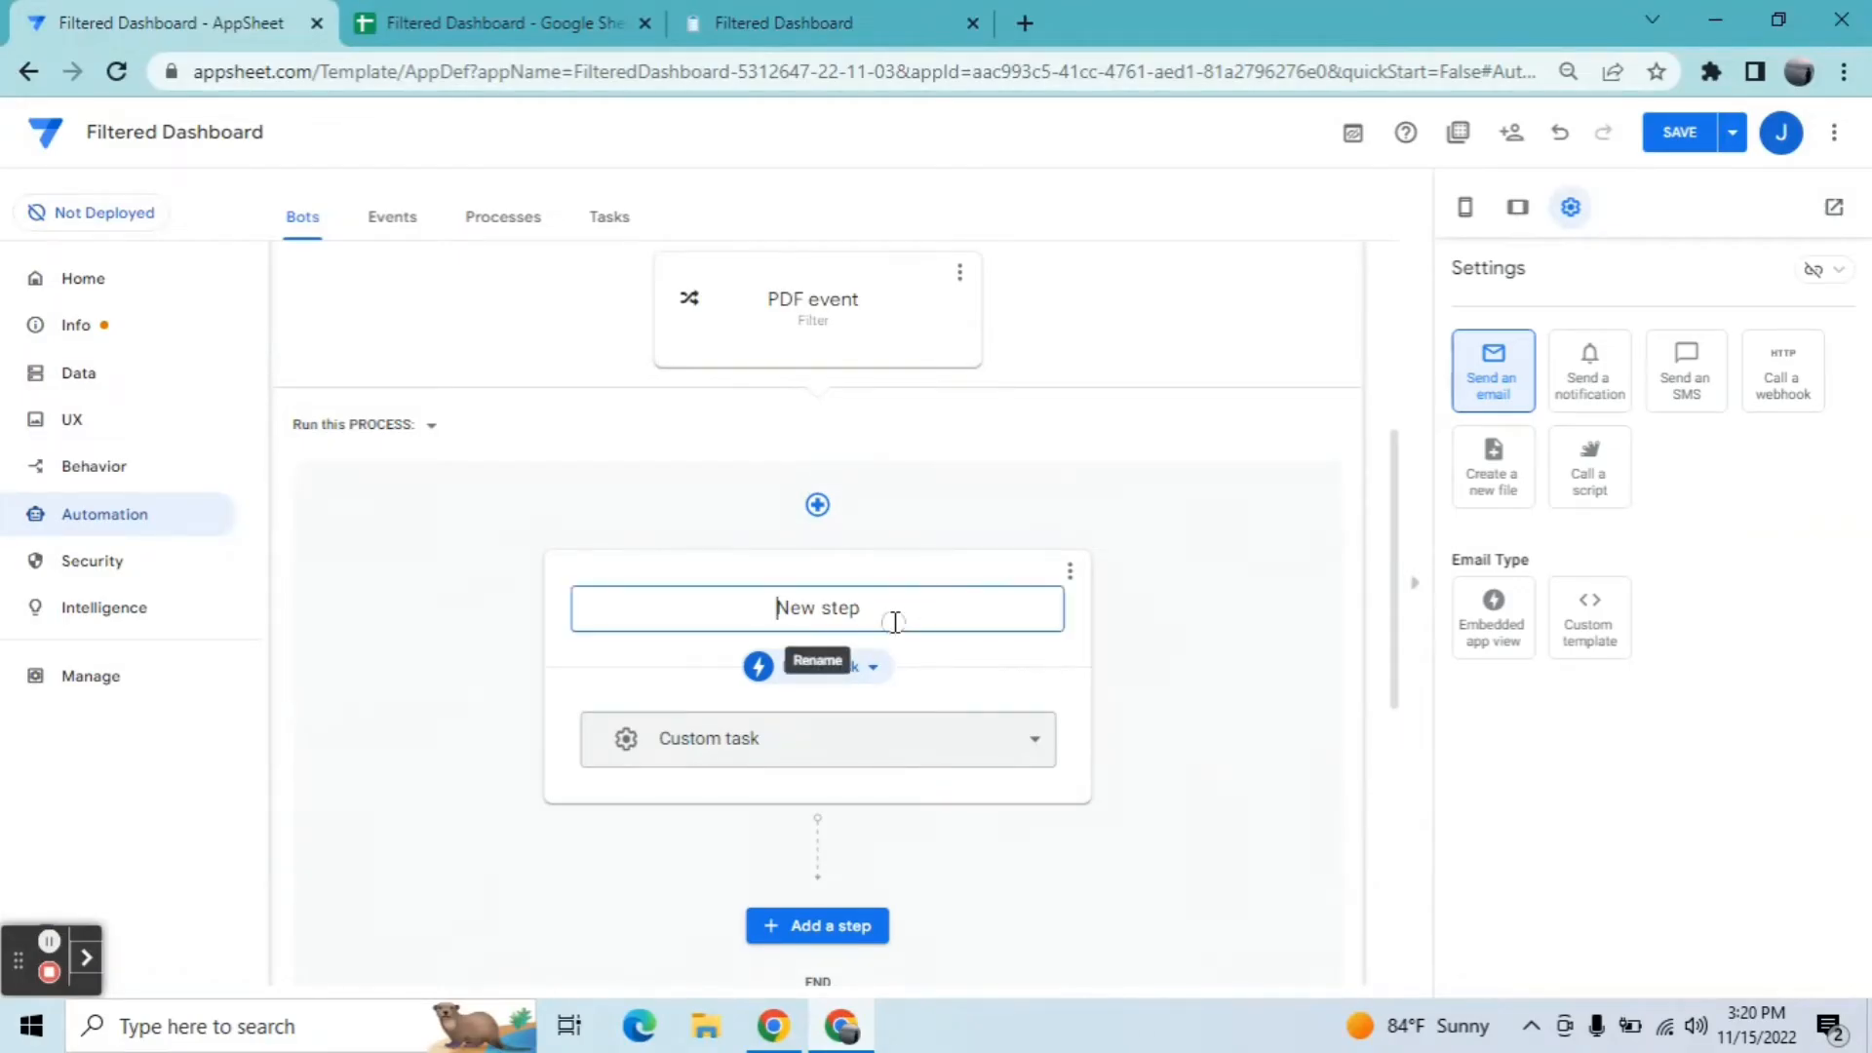
click(819, 609)
key(BackSpace)
key(BackSpace)
key(BackSpace)
key(BackSpace)
text(PDF)
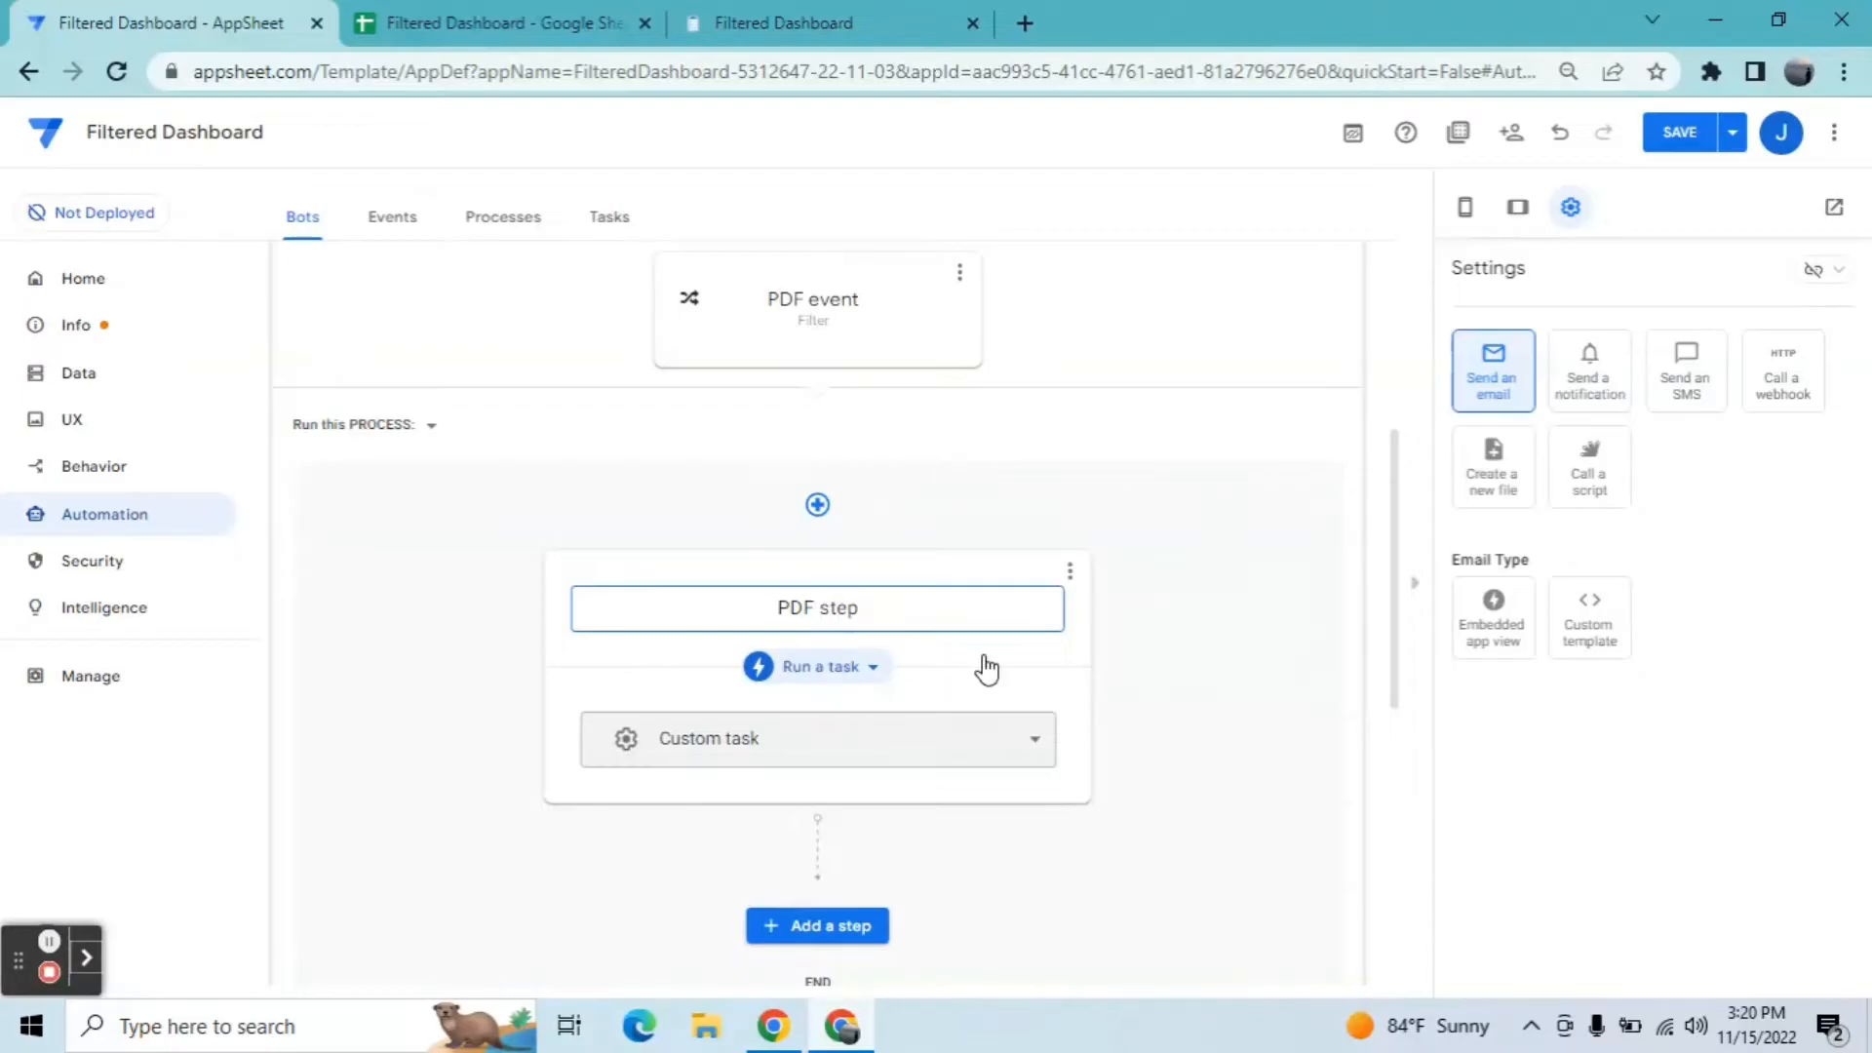
Step: Make the PDF step's task create a new file and generate a template for it
click(1499, 497)
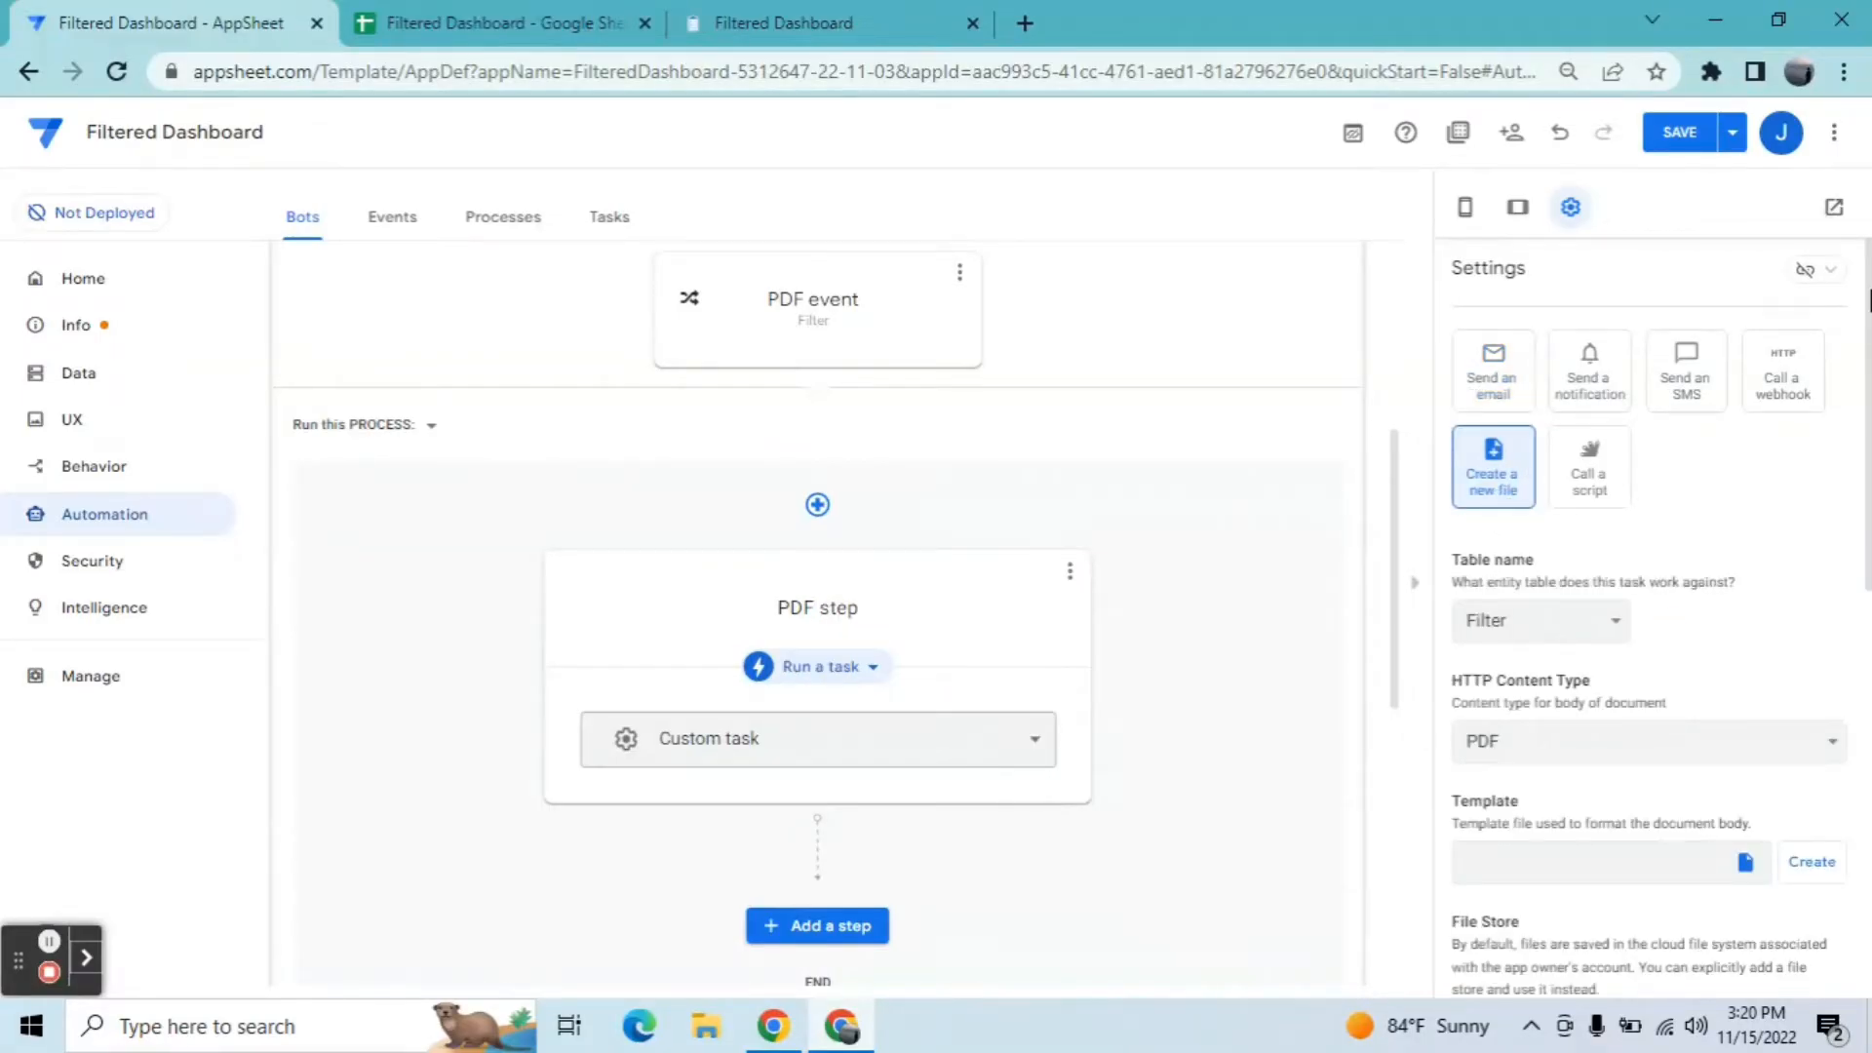
scroll(1851, 293, down, 3)
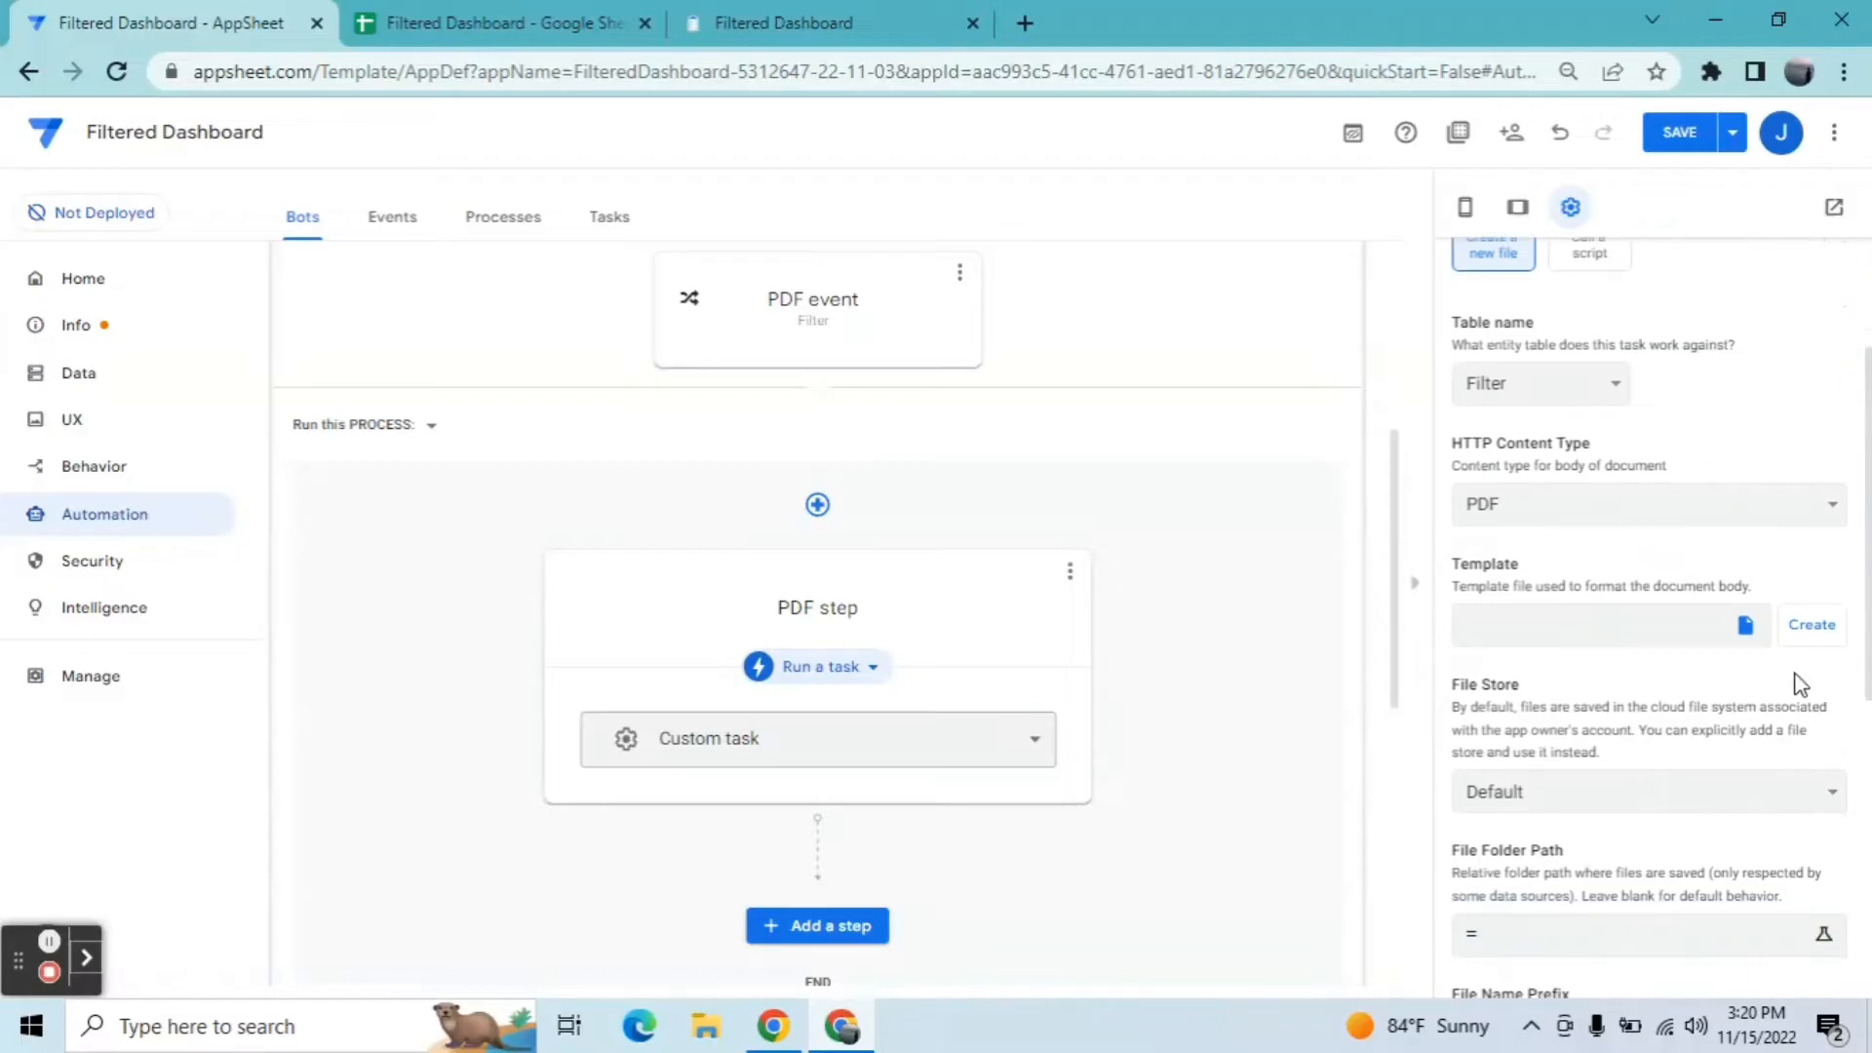
click(1810, 624)
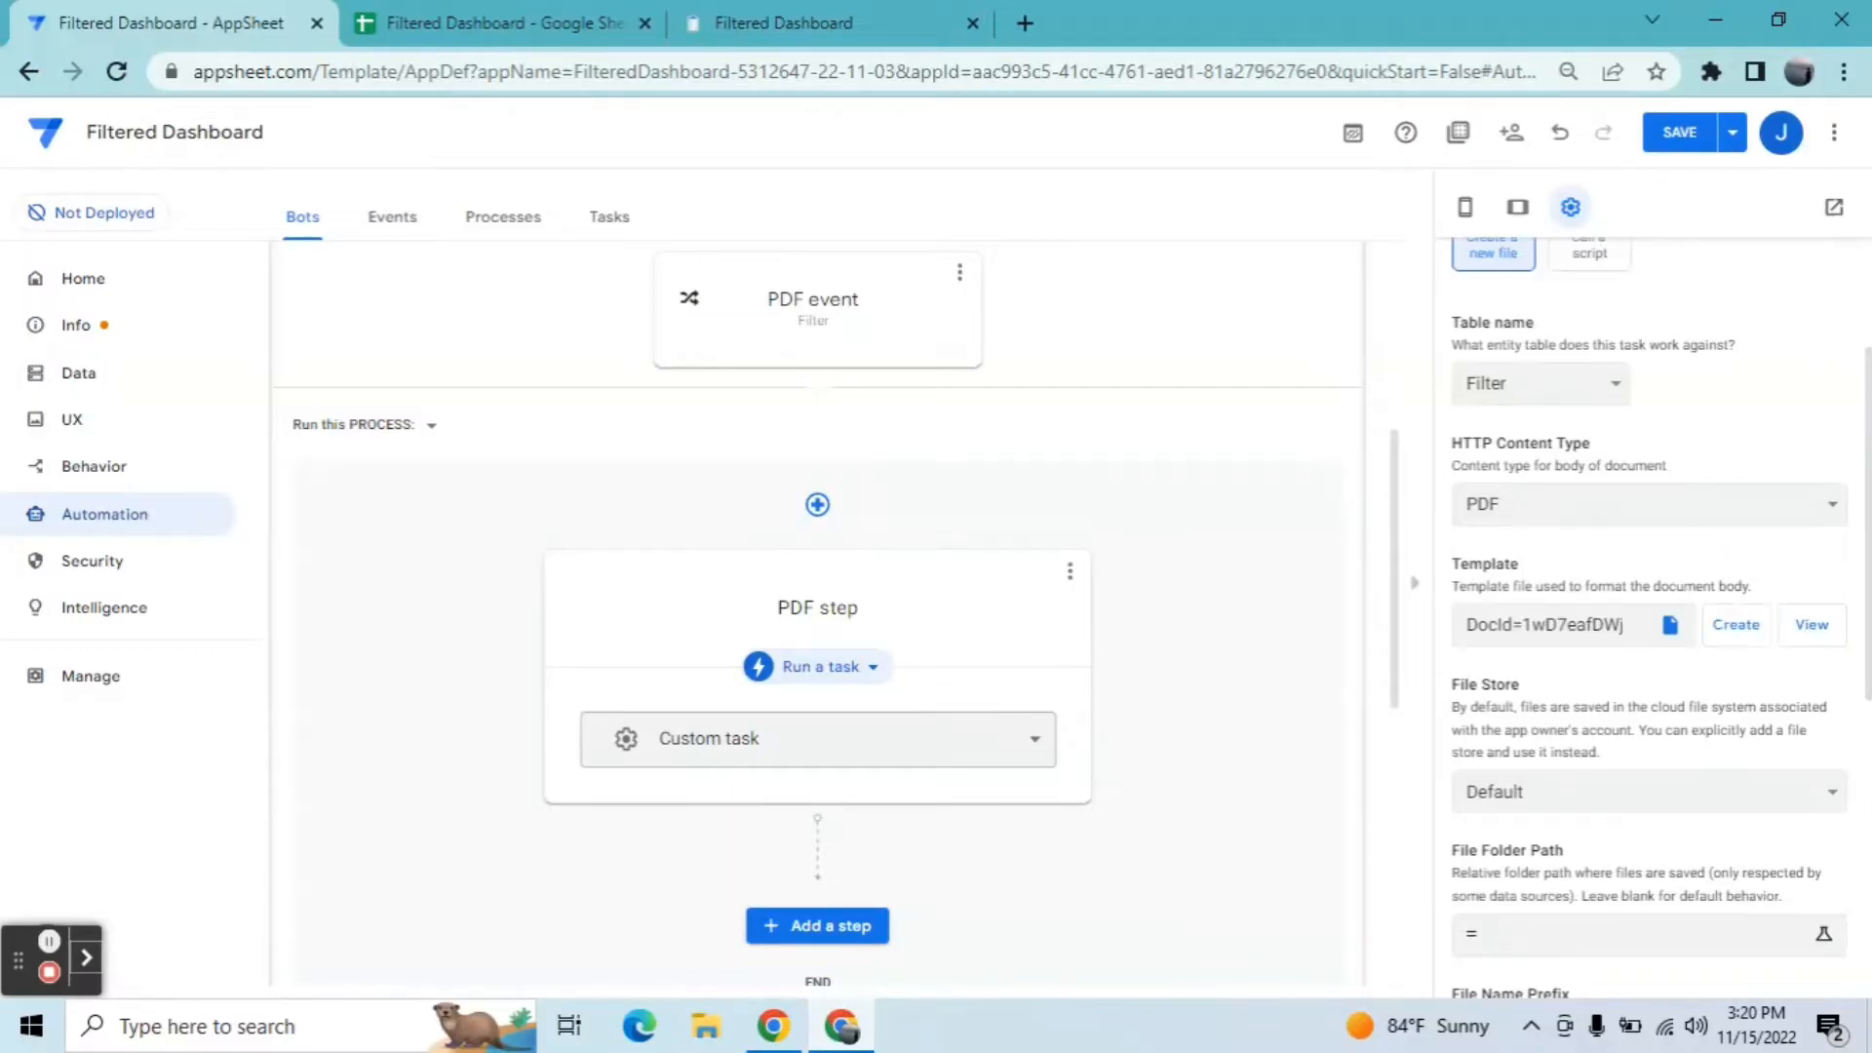
Step: Set the file name prefix to [ID] and disable the timestamp for the generated file
scroll(1858, 434, down, 3)
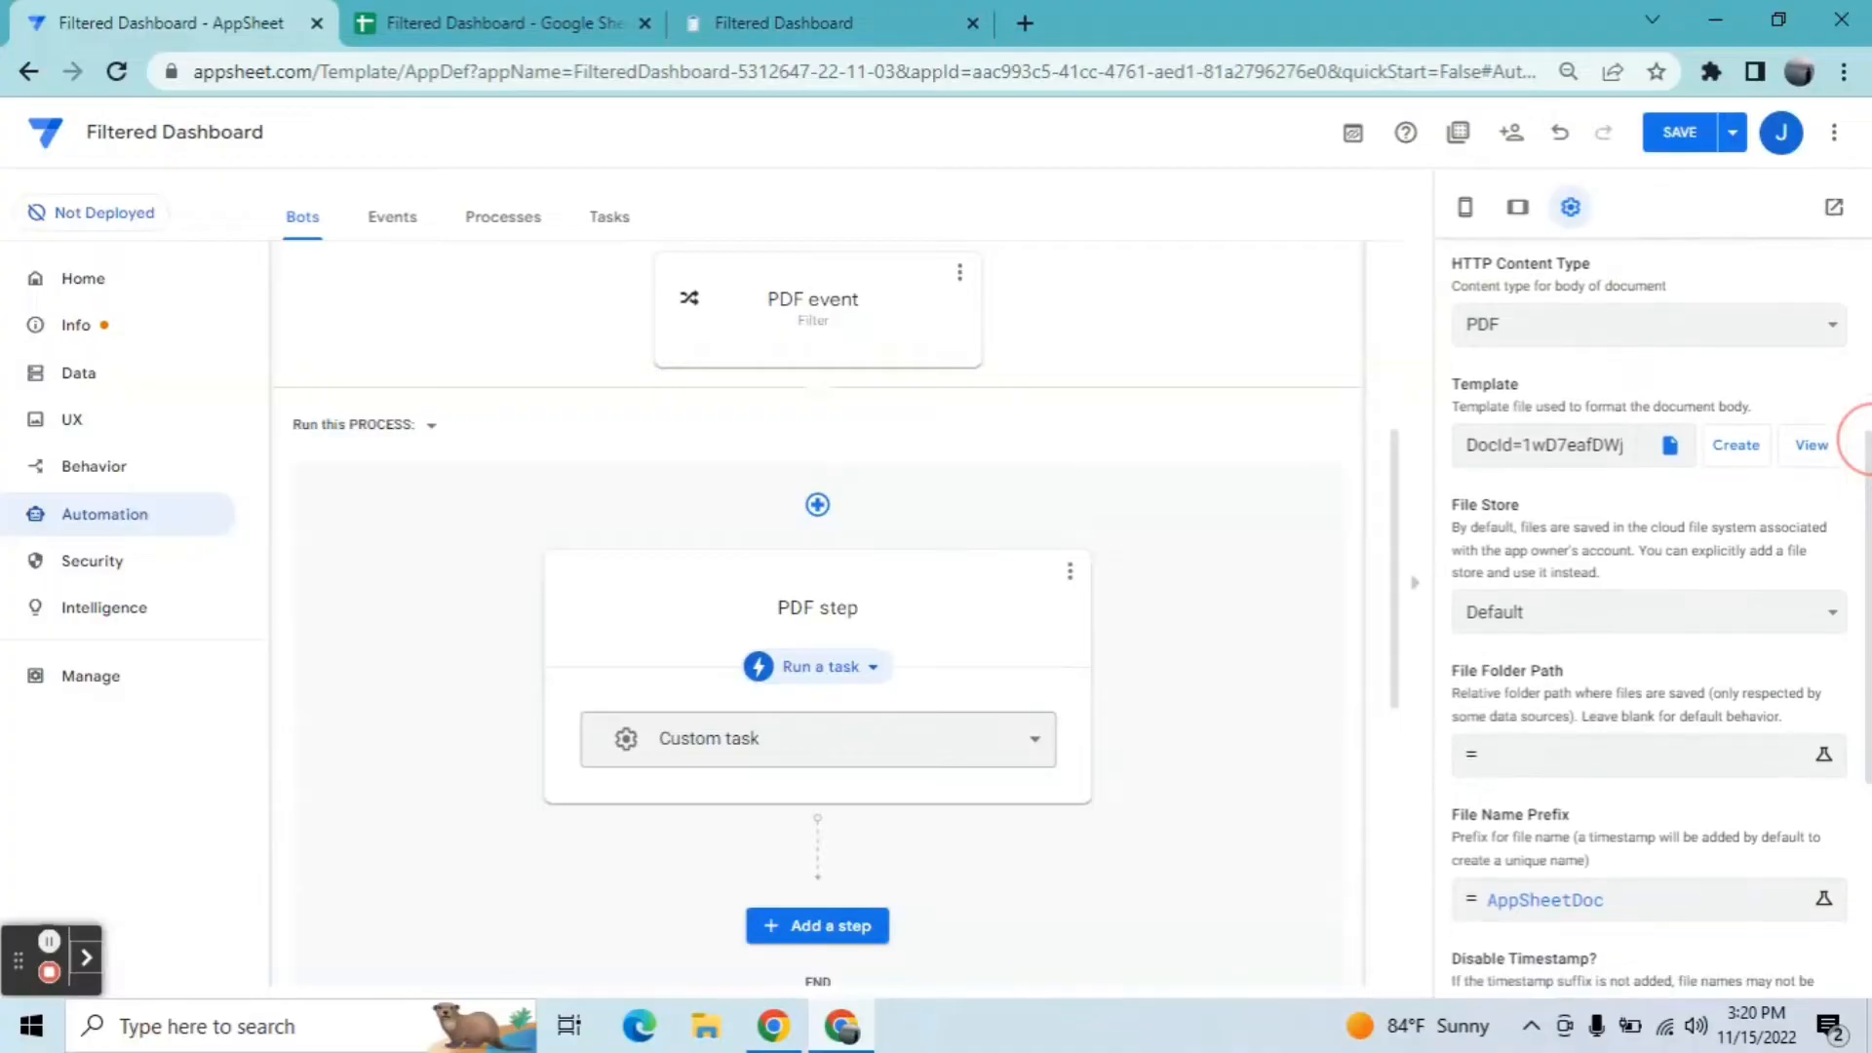
scroll(1857, 438, down, 2)
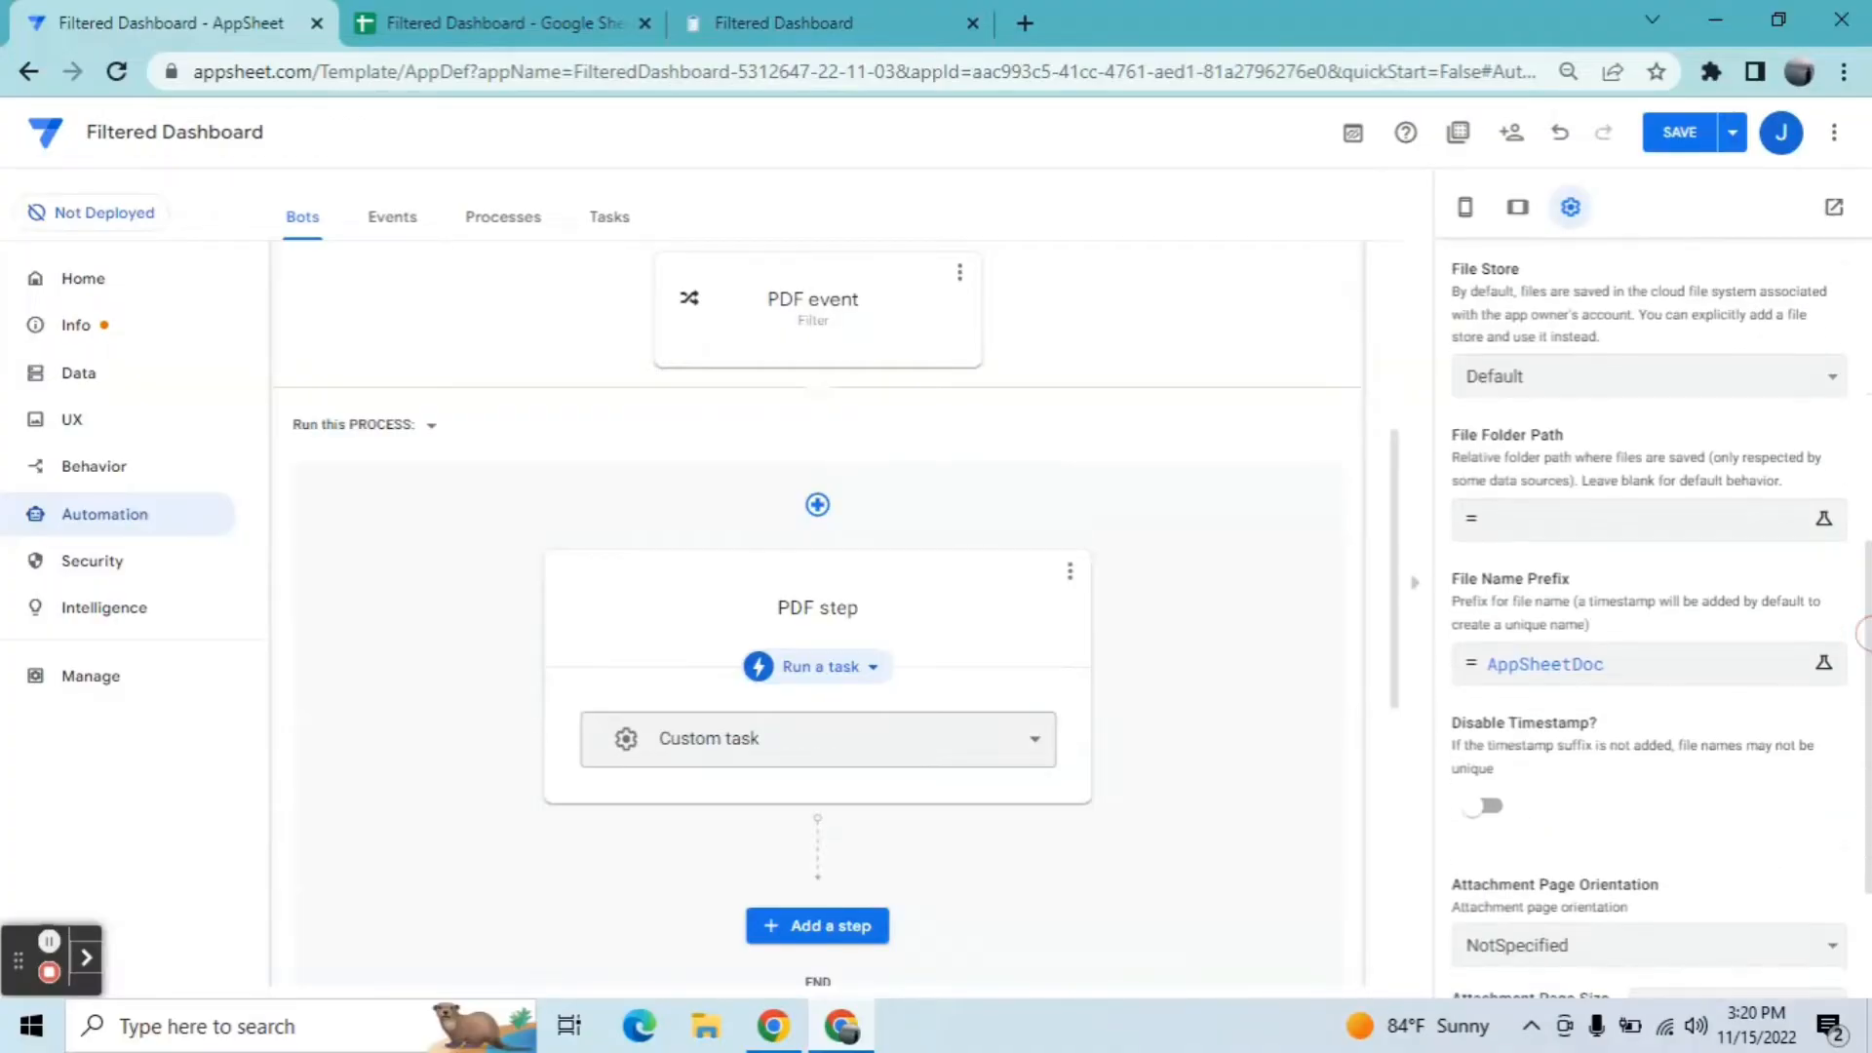
click(1614, 679)
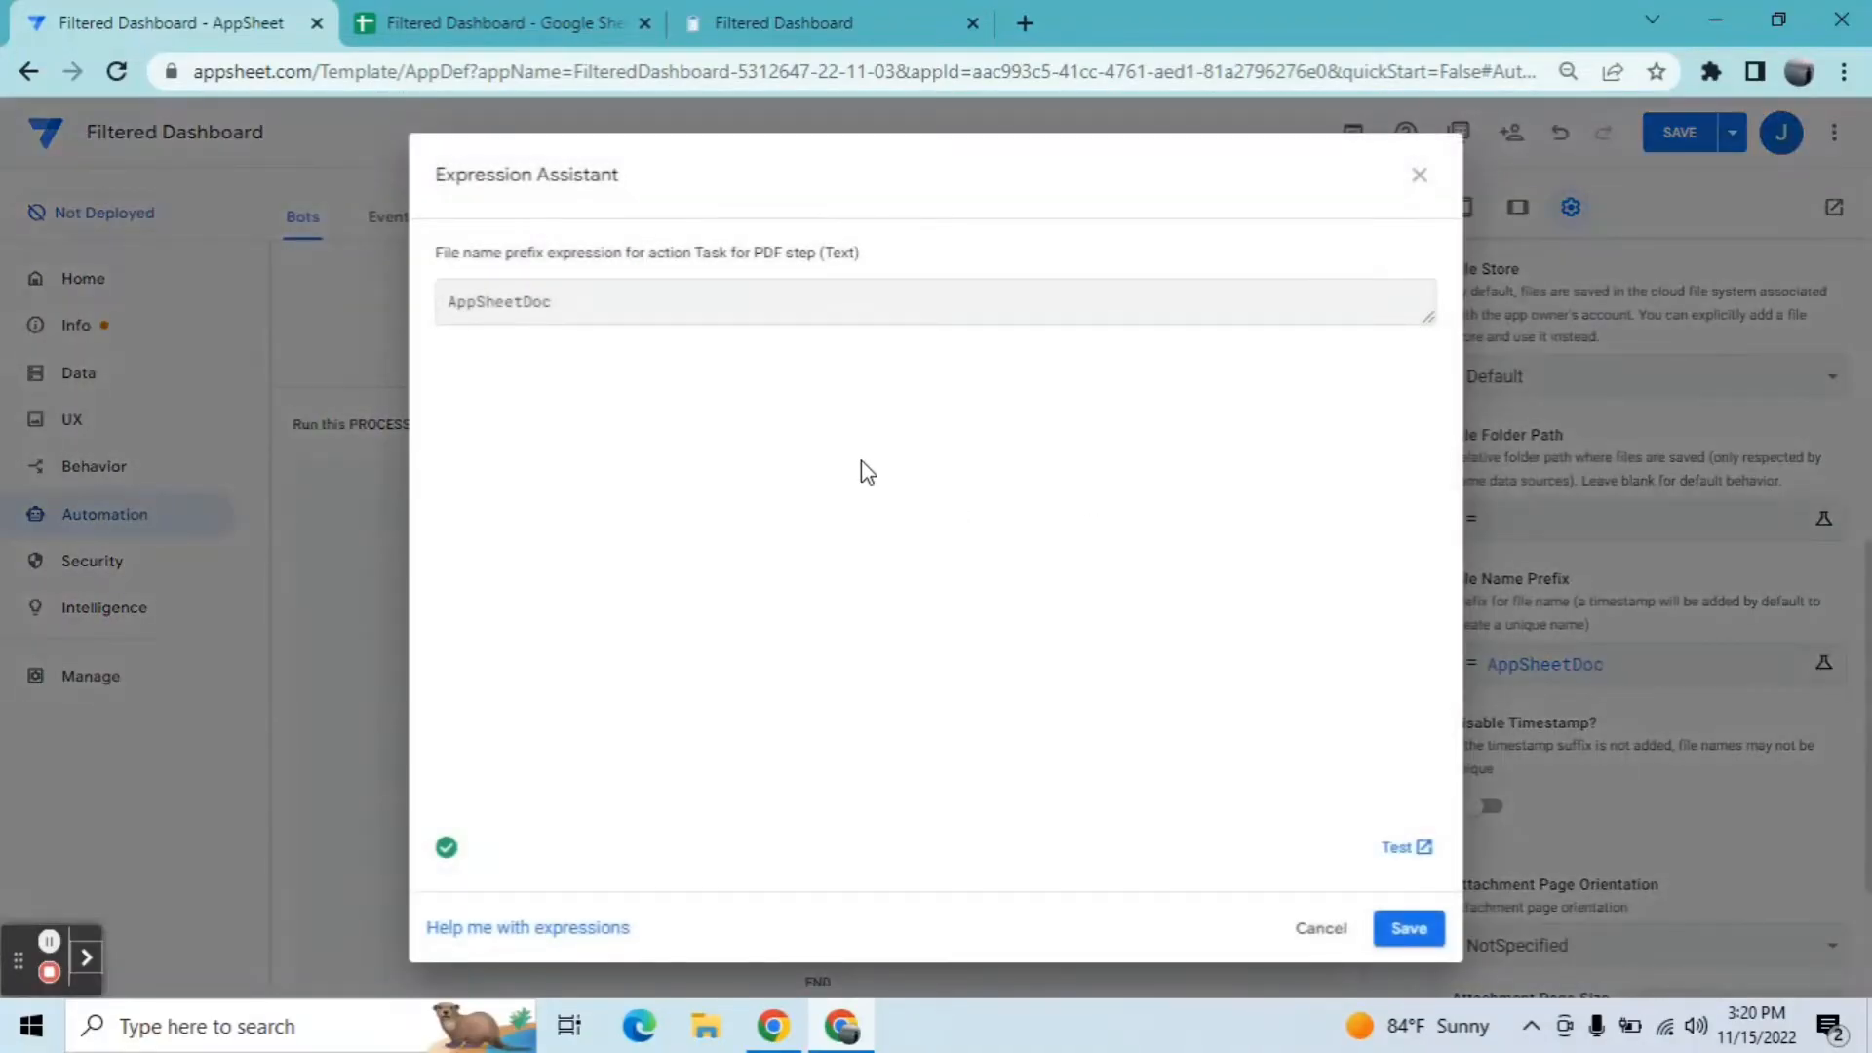
click(675, 315)
key(BackSpace)
key(BackSpace)
key(BackSpace)
key(BackSpace)
key(BackSpace)
key(BackSpace)
key(BackSpace)
key(BackSpace)
key(BackSpace)
key(BackSpace)
key(BackSpace)
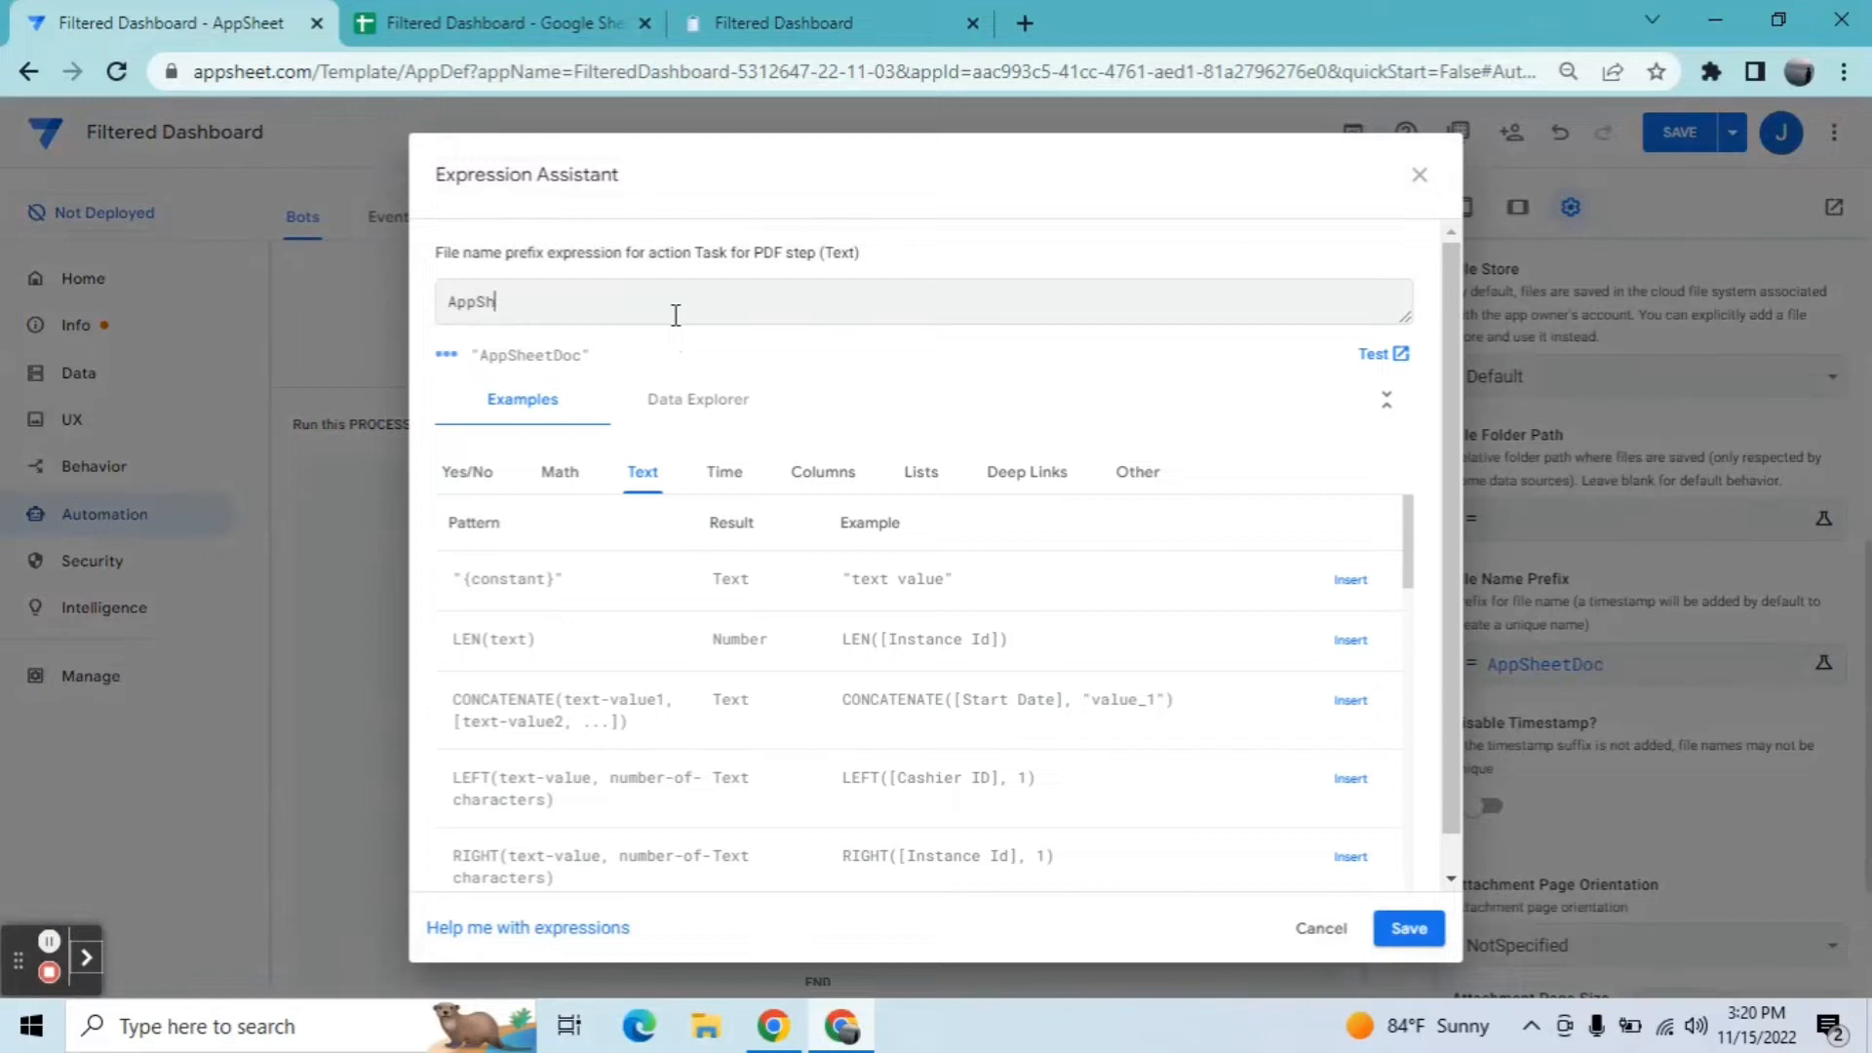
text([ID)
click(1411, 938)
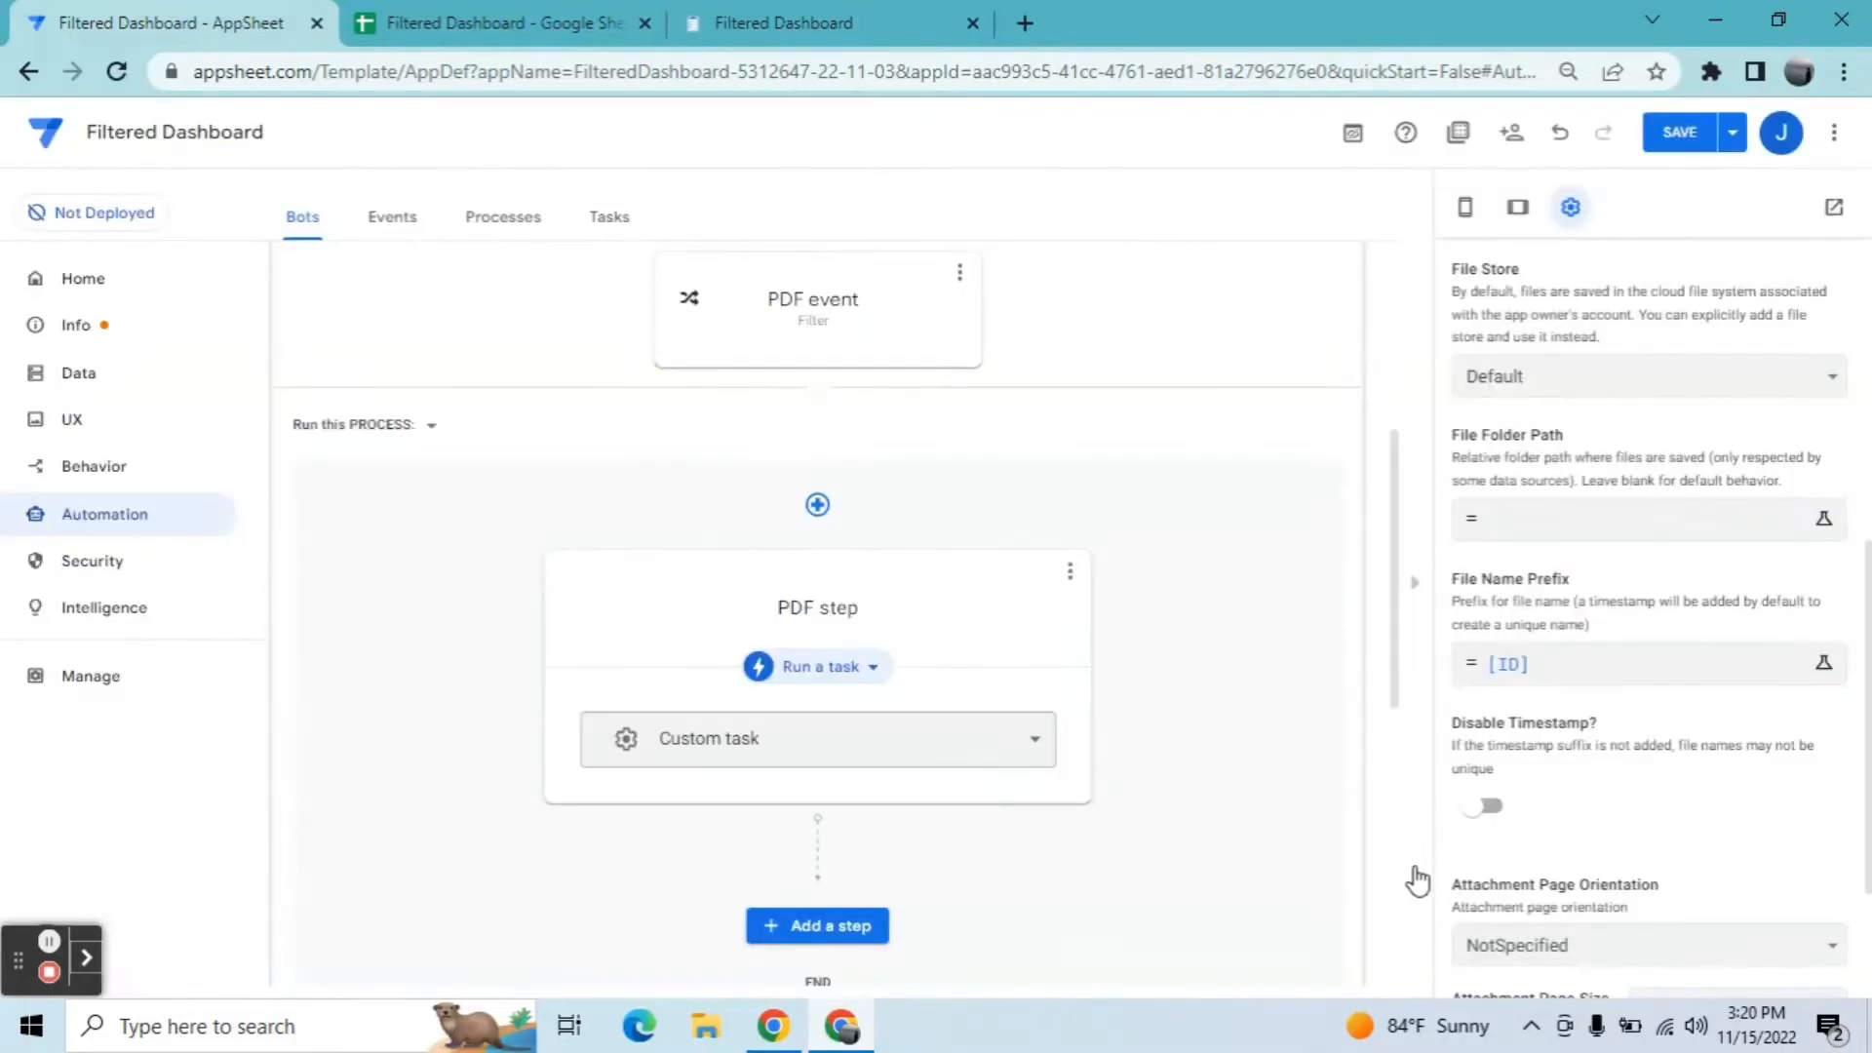
click(1495, 809)
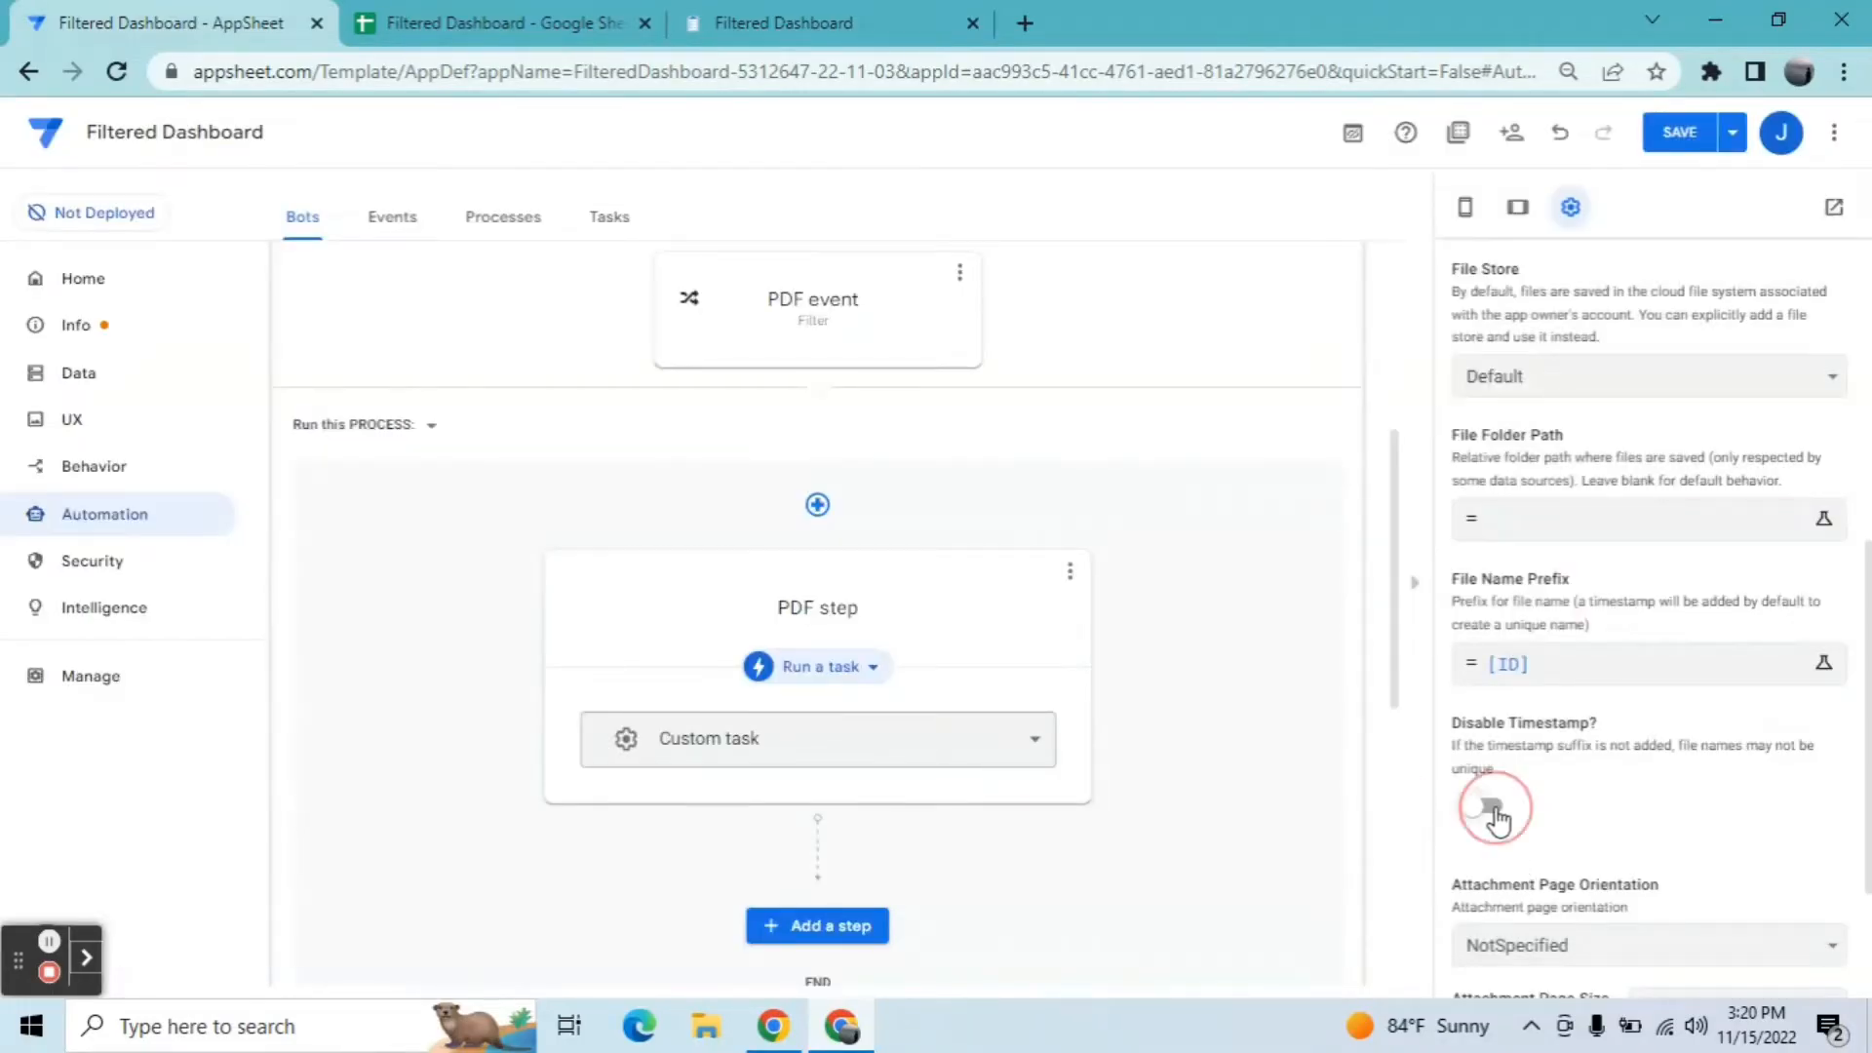
Step: Set the attachment page size to A4 and the page orientation to Portrait, and save the app
drag(1869, 590, 1870, 590)
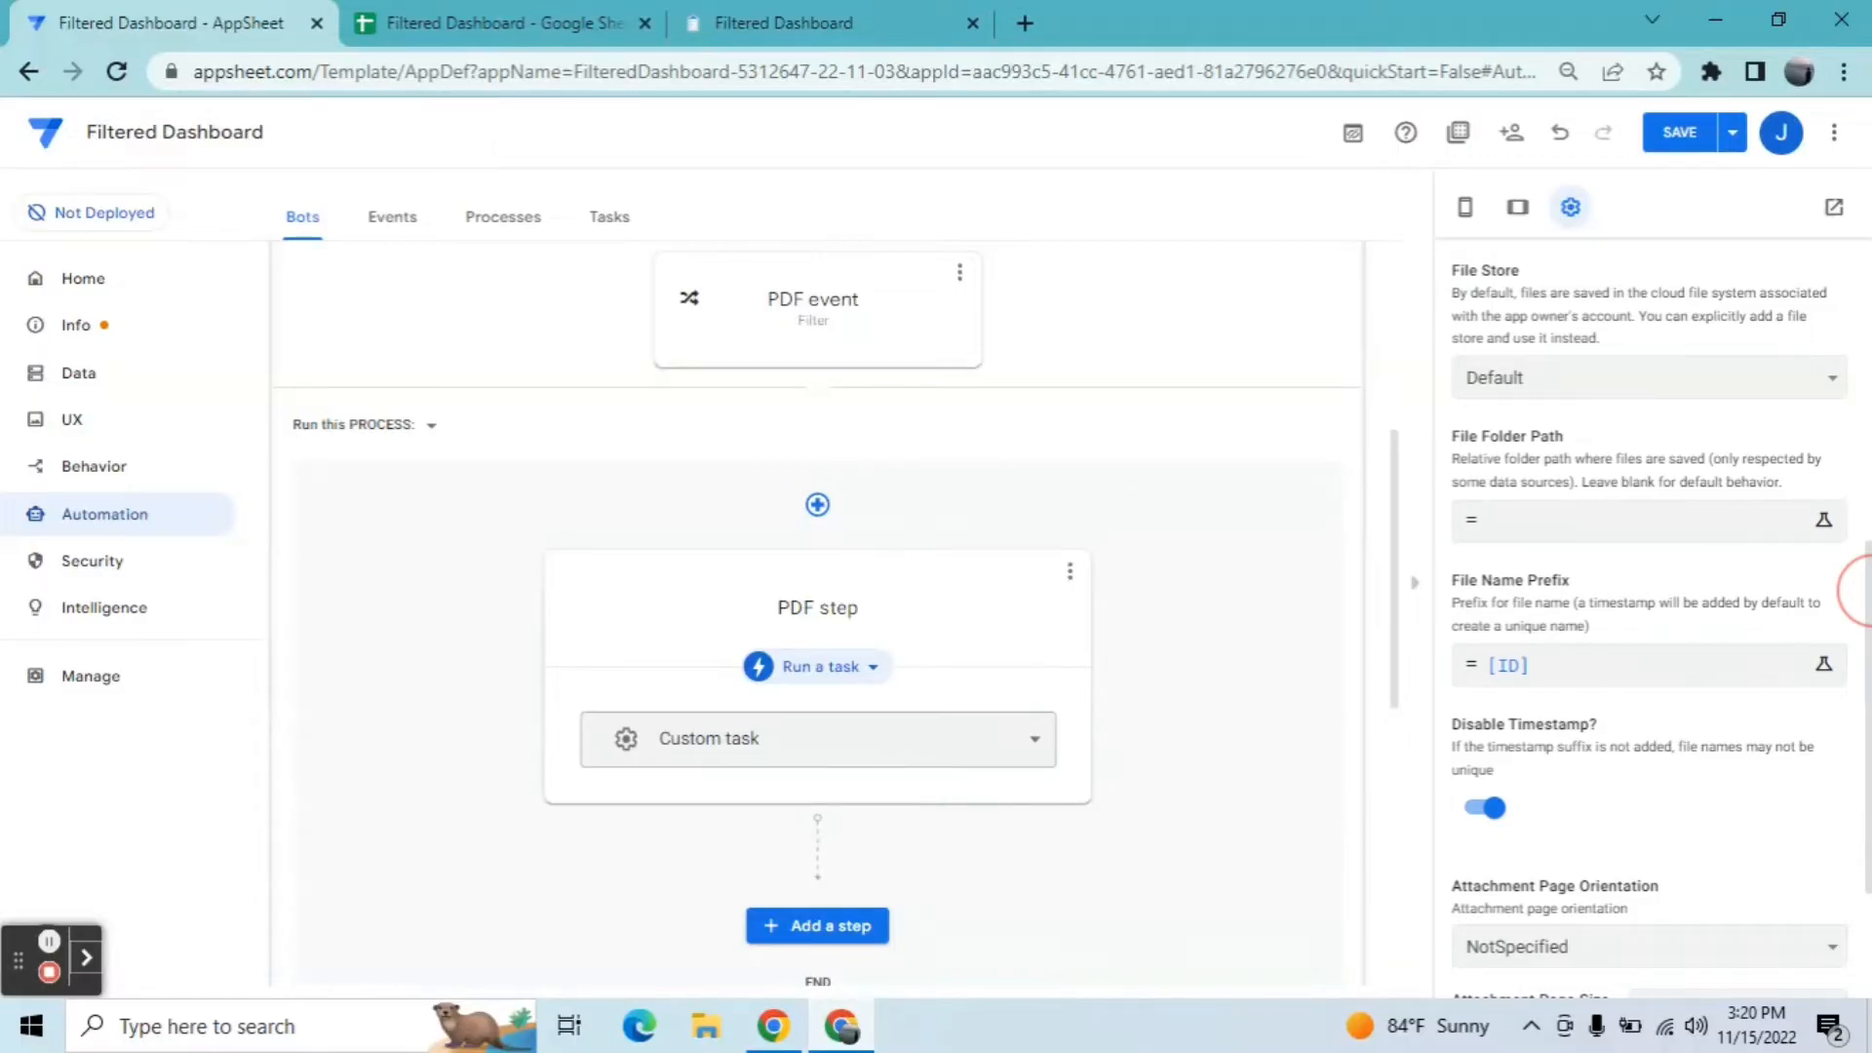
drag(1869, 591, 1869, 673)
click(1837, 784)
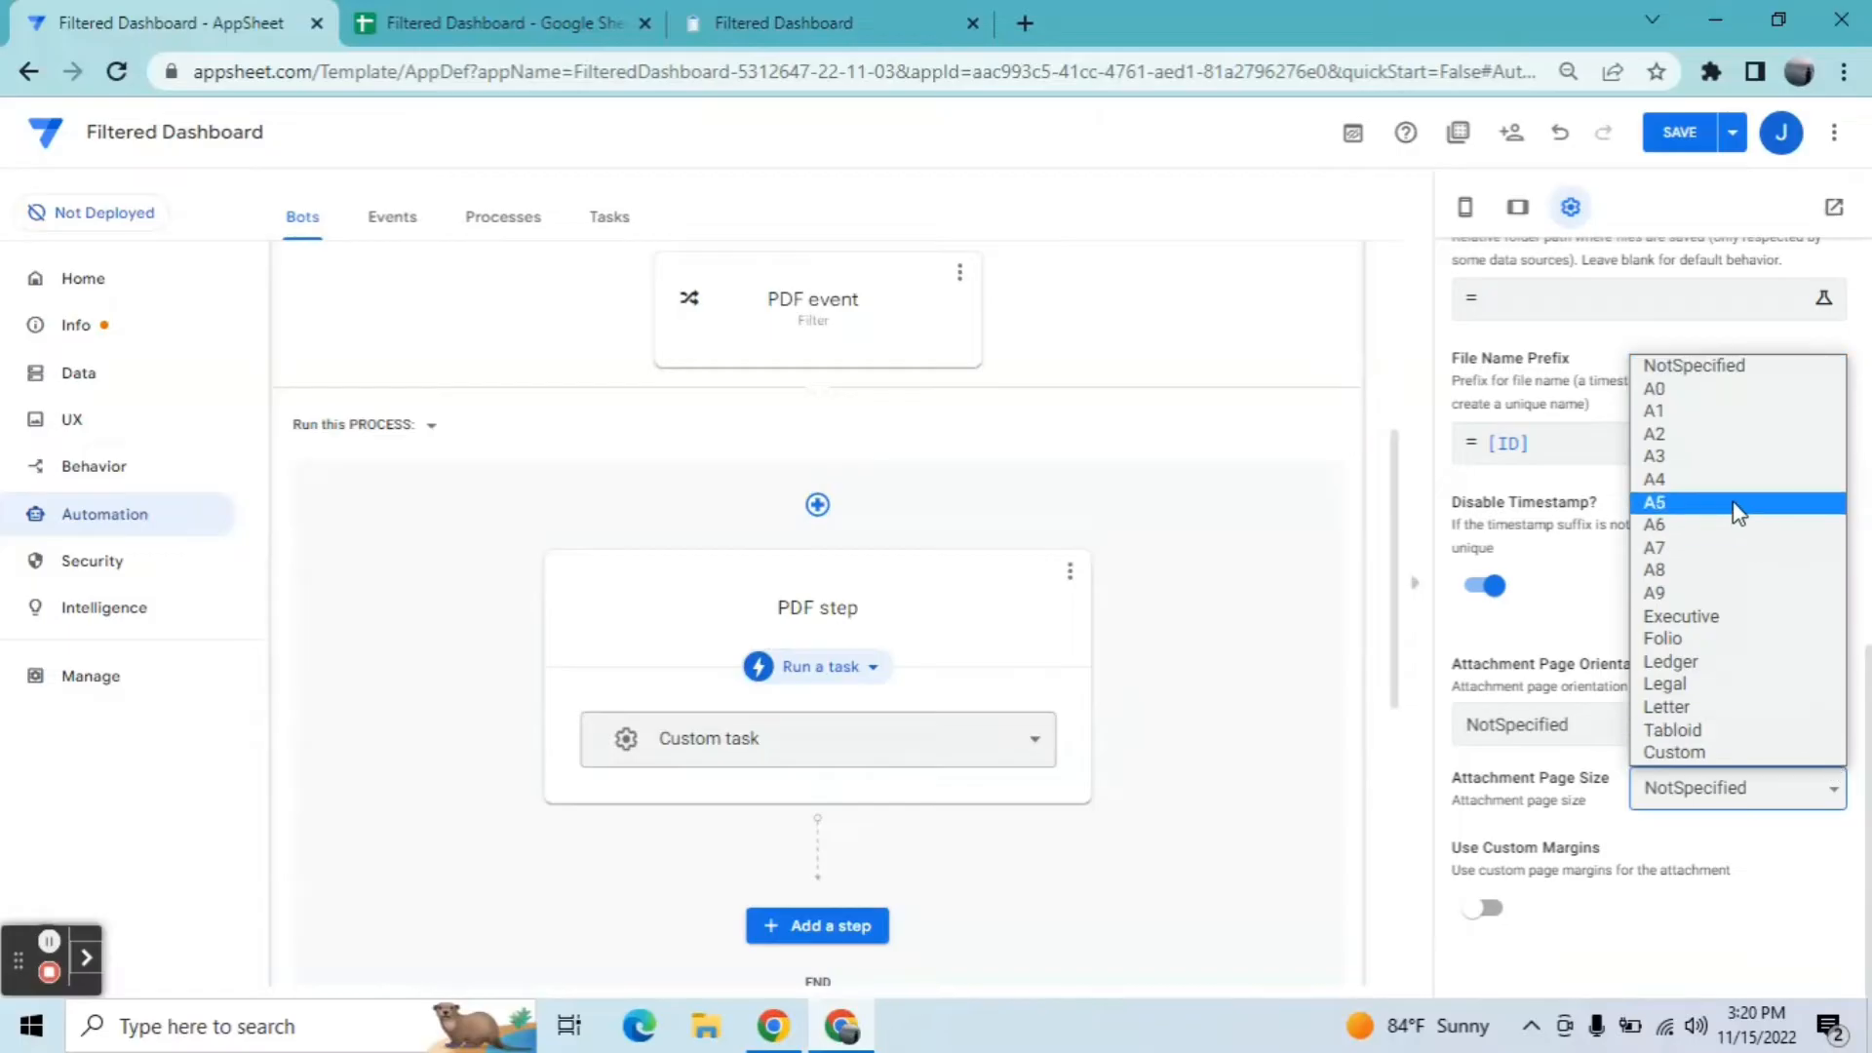
click(1725, 487)
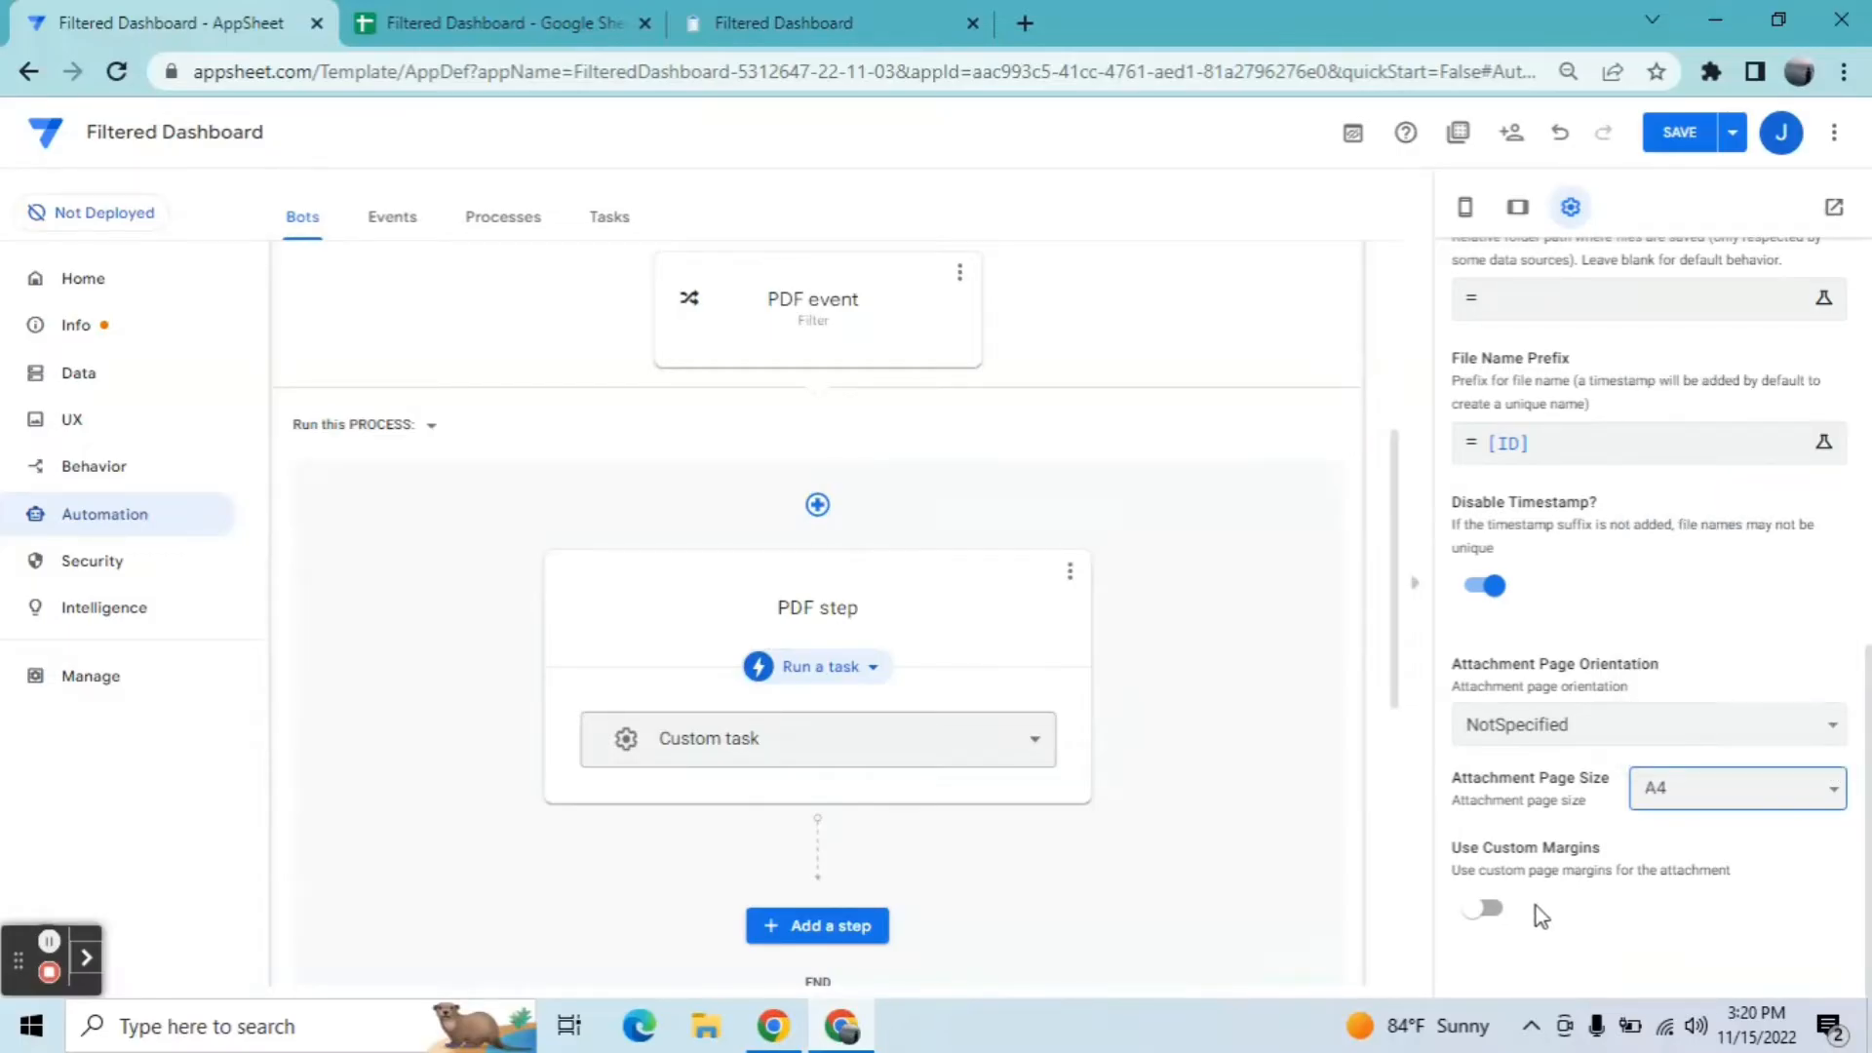
click(1784, 724)
click(1689, 784)
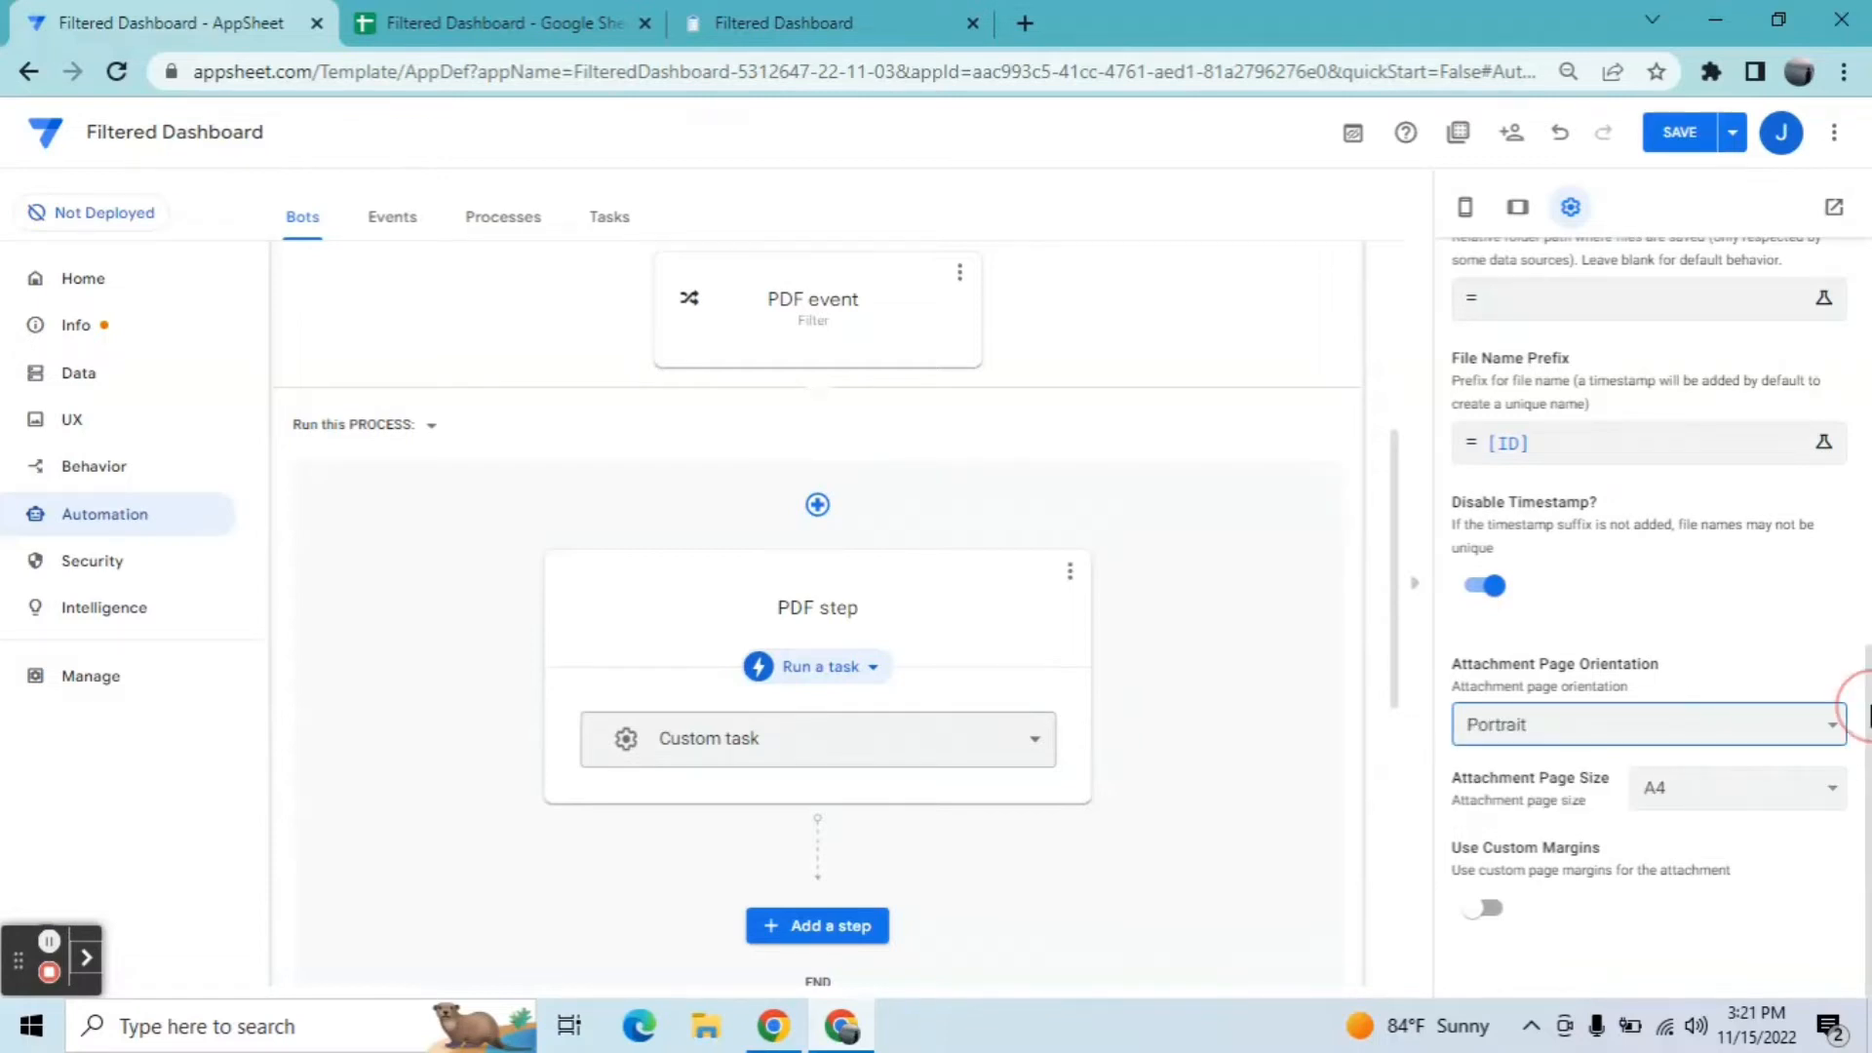
drag(1866, 705, 1864, 626)
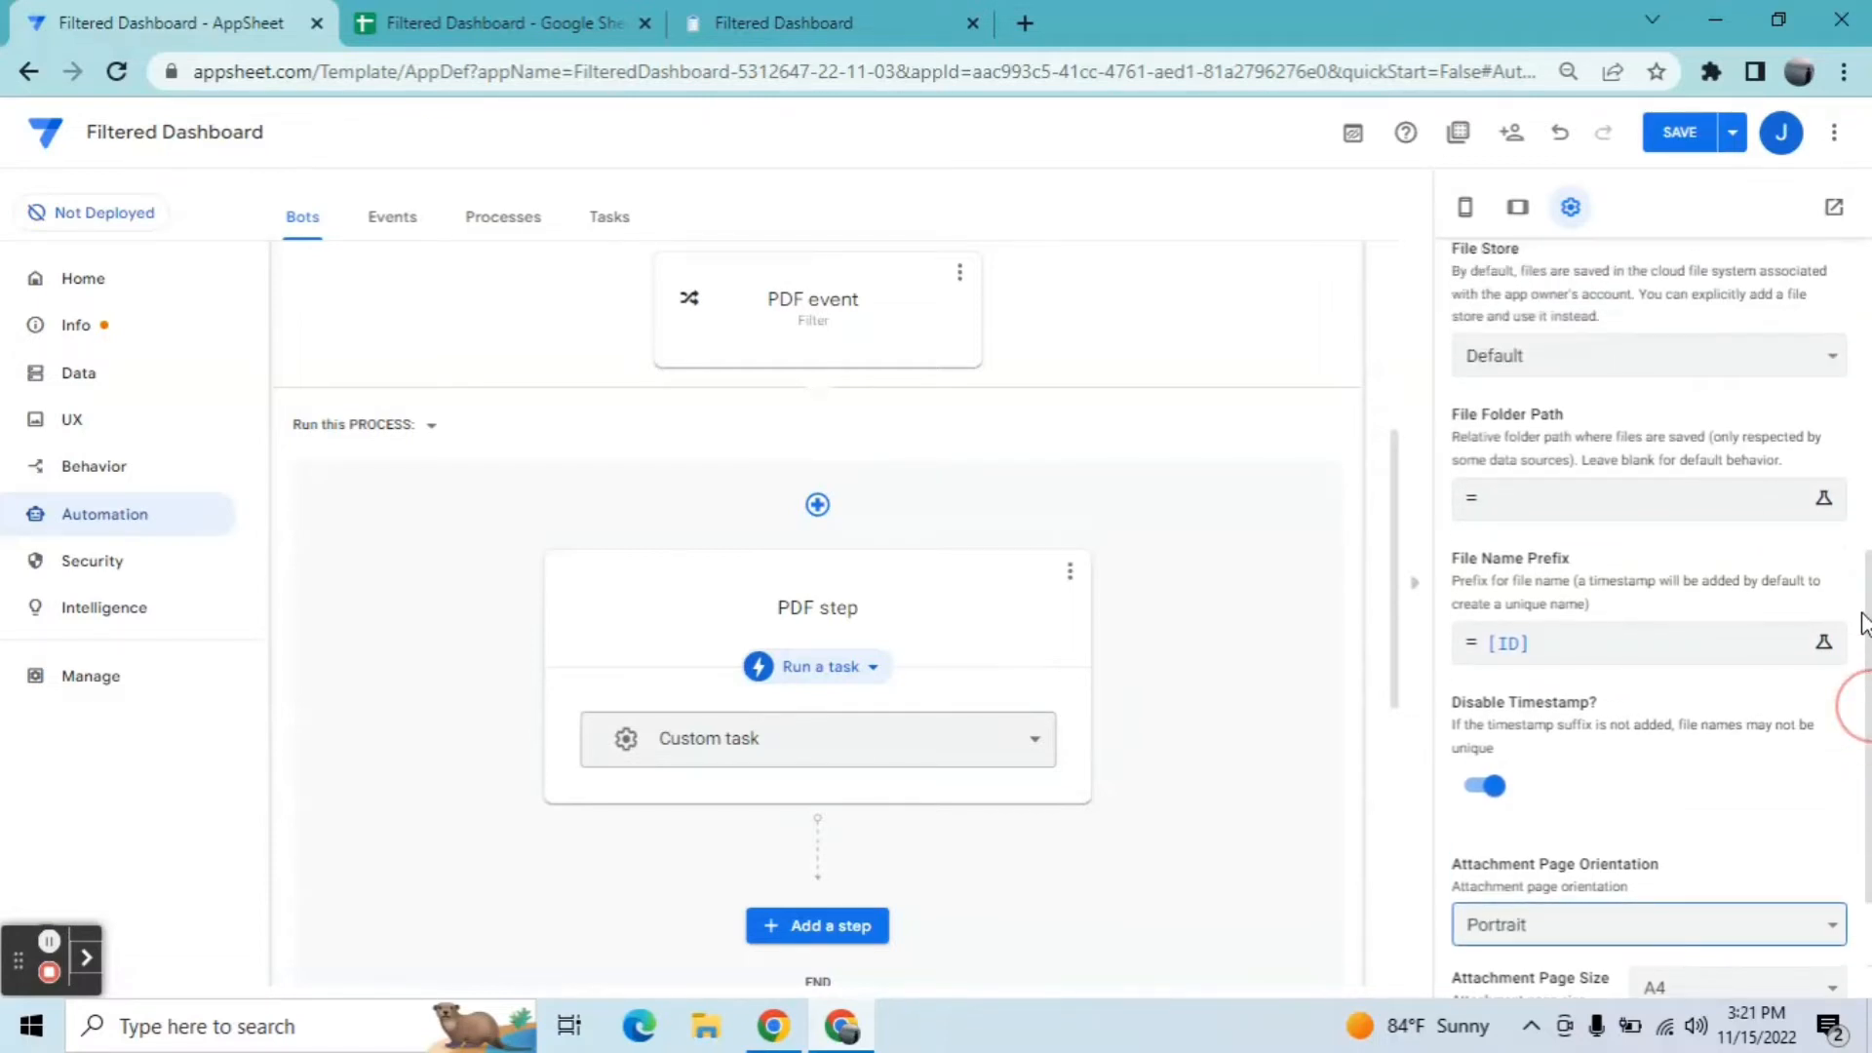
click(1707, 134)
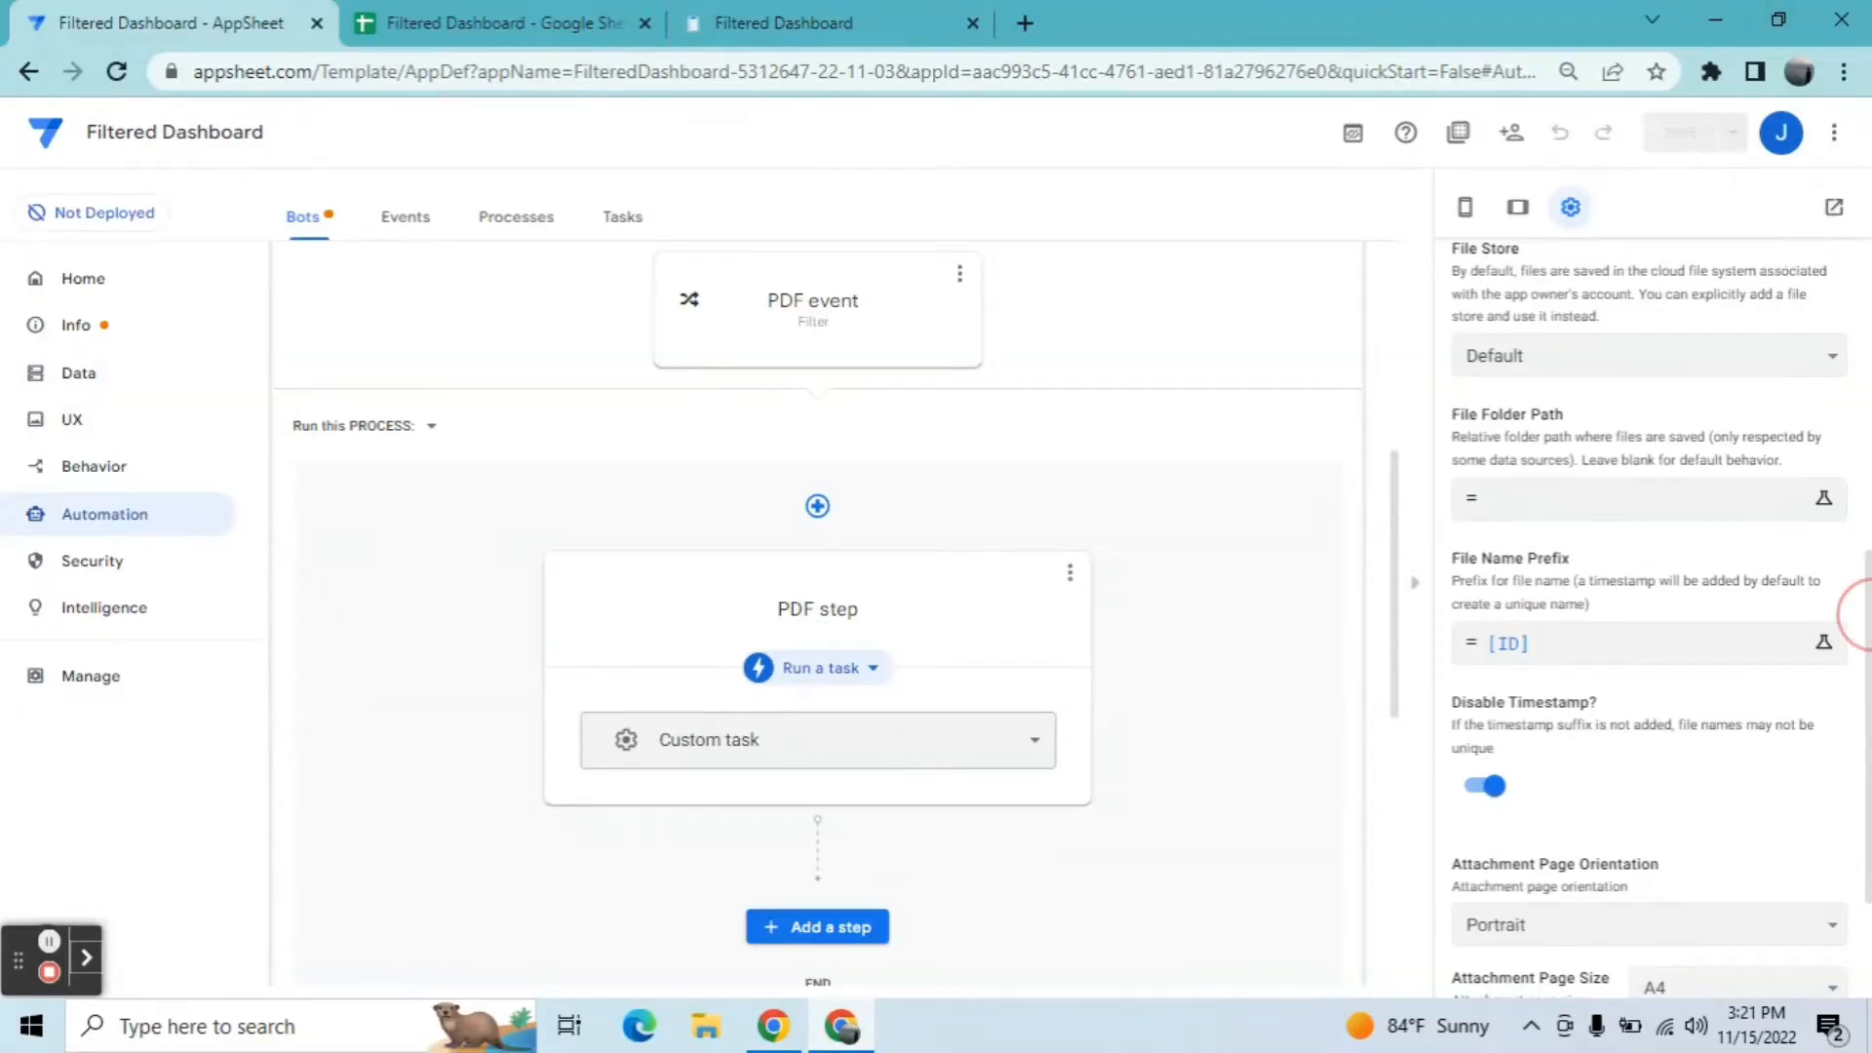
Step: Open the PDF task's generated body template document in Google Docs
scroll(1852, 614, up, 2)
scroll(1853, 614, up, 2)
click(1822, 510)
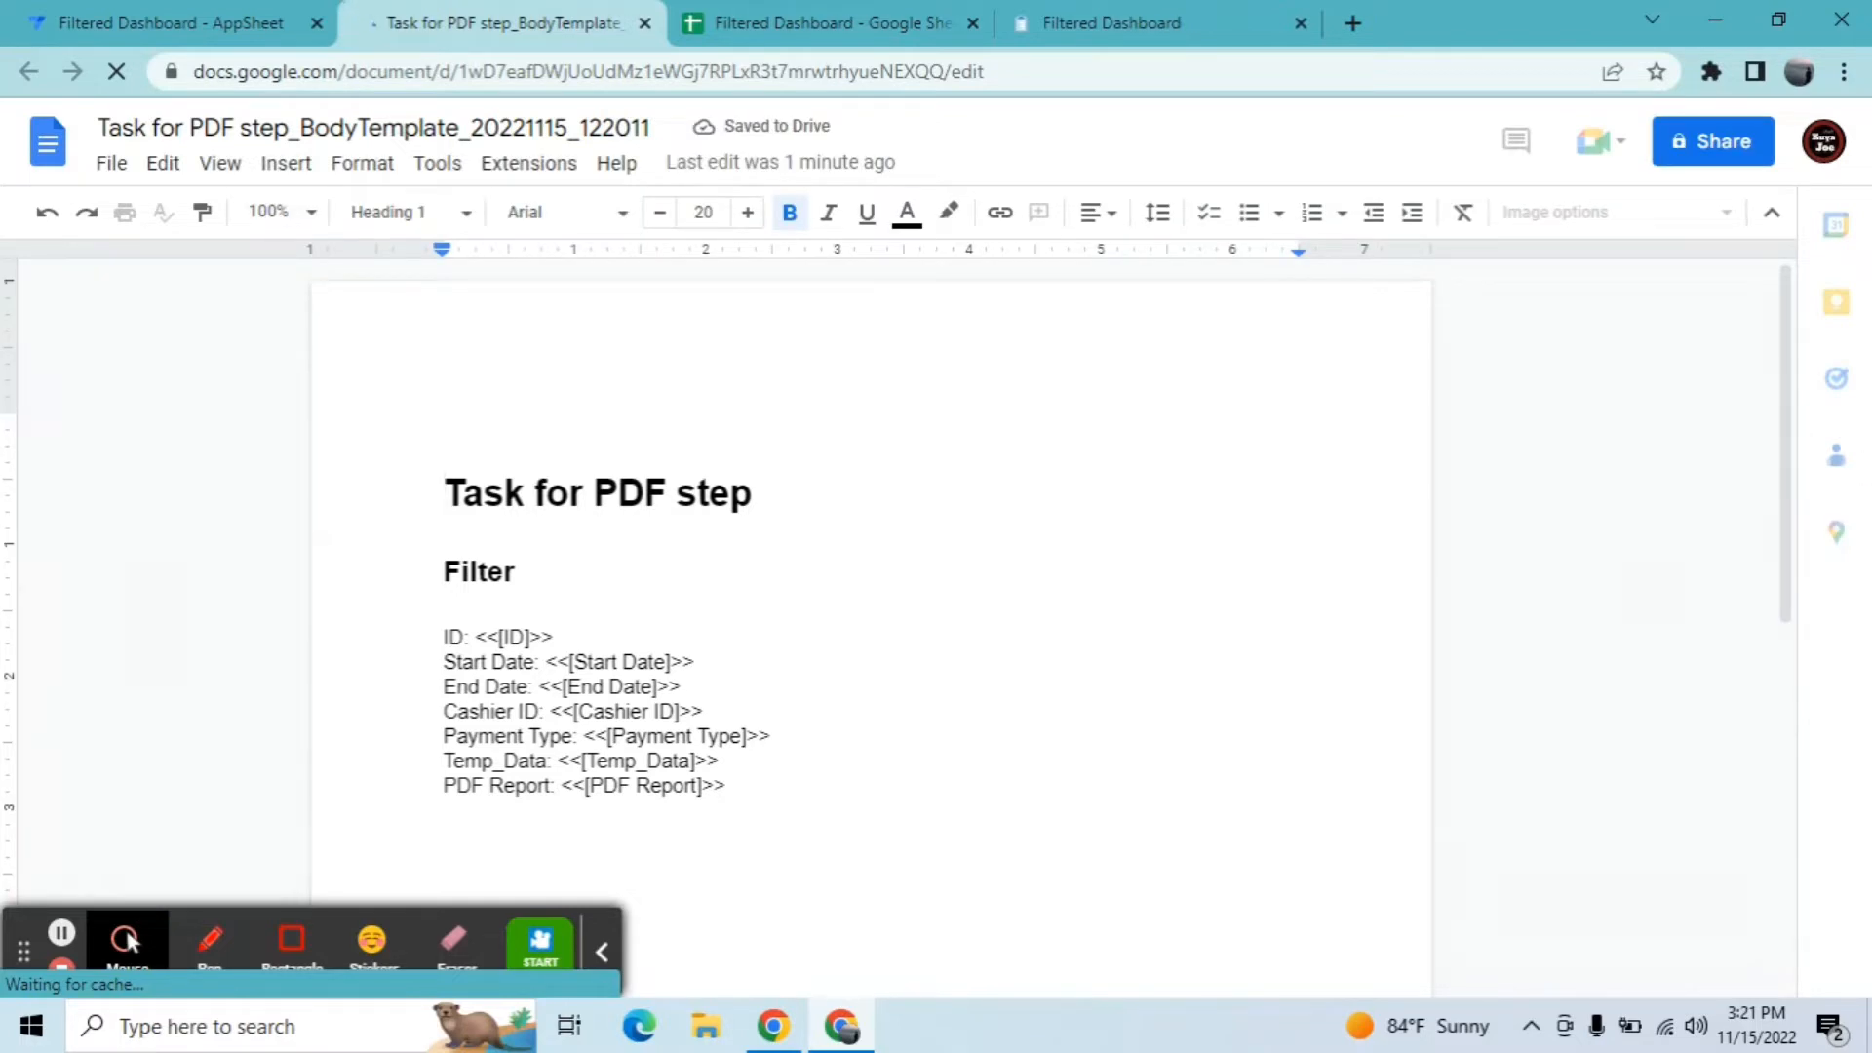
Step: Delete the PDF Report and Temp_Data lines from the end of the template's field list
drag(1785, 570, 1782, 746)
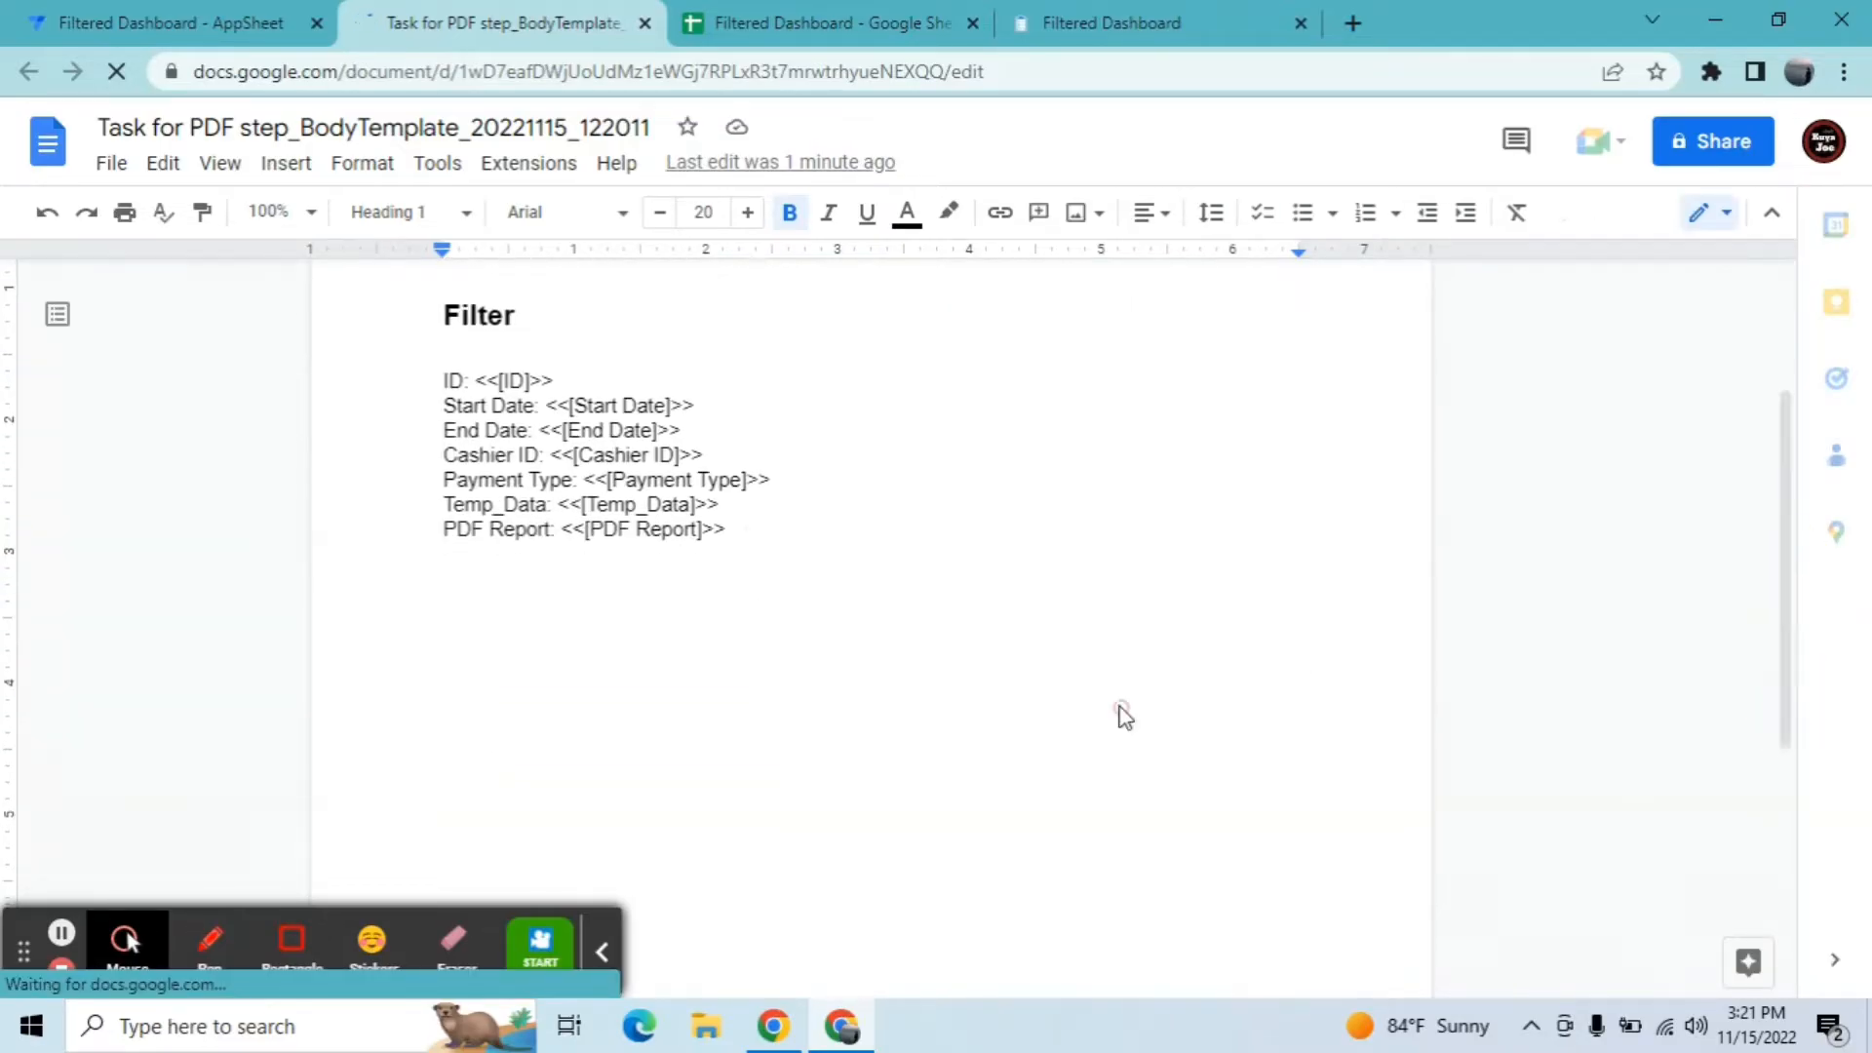
click(735, 537)
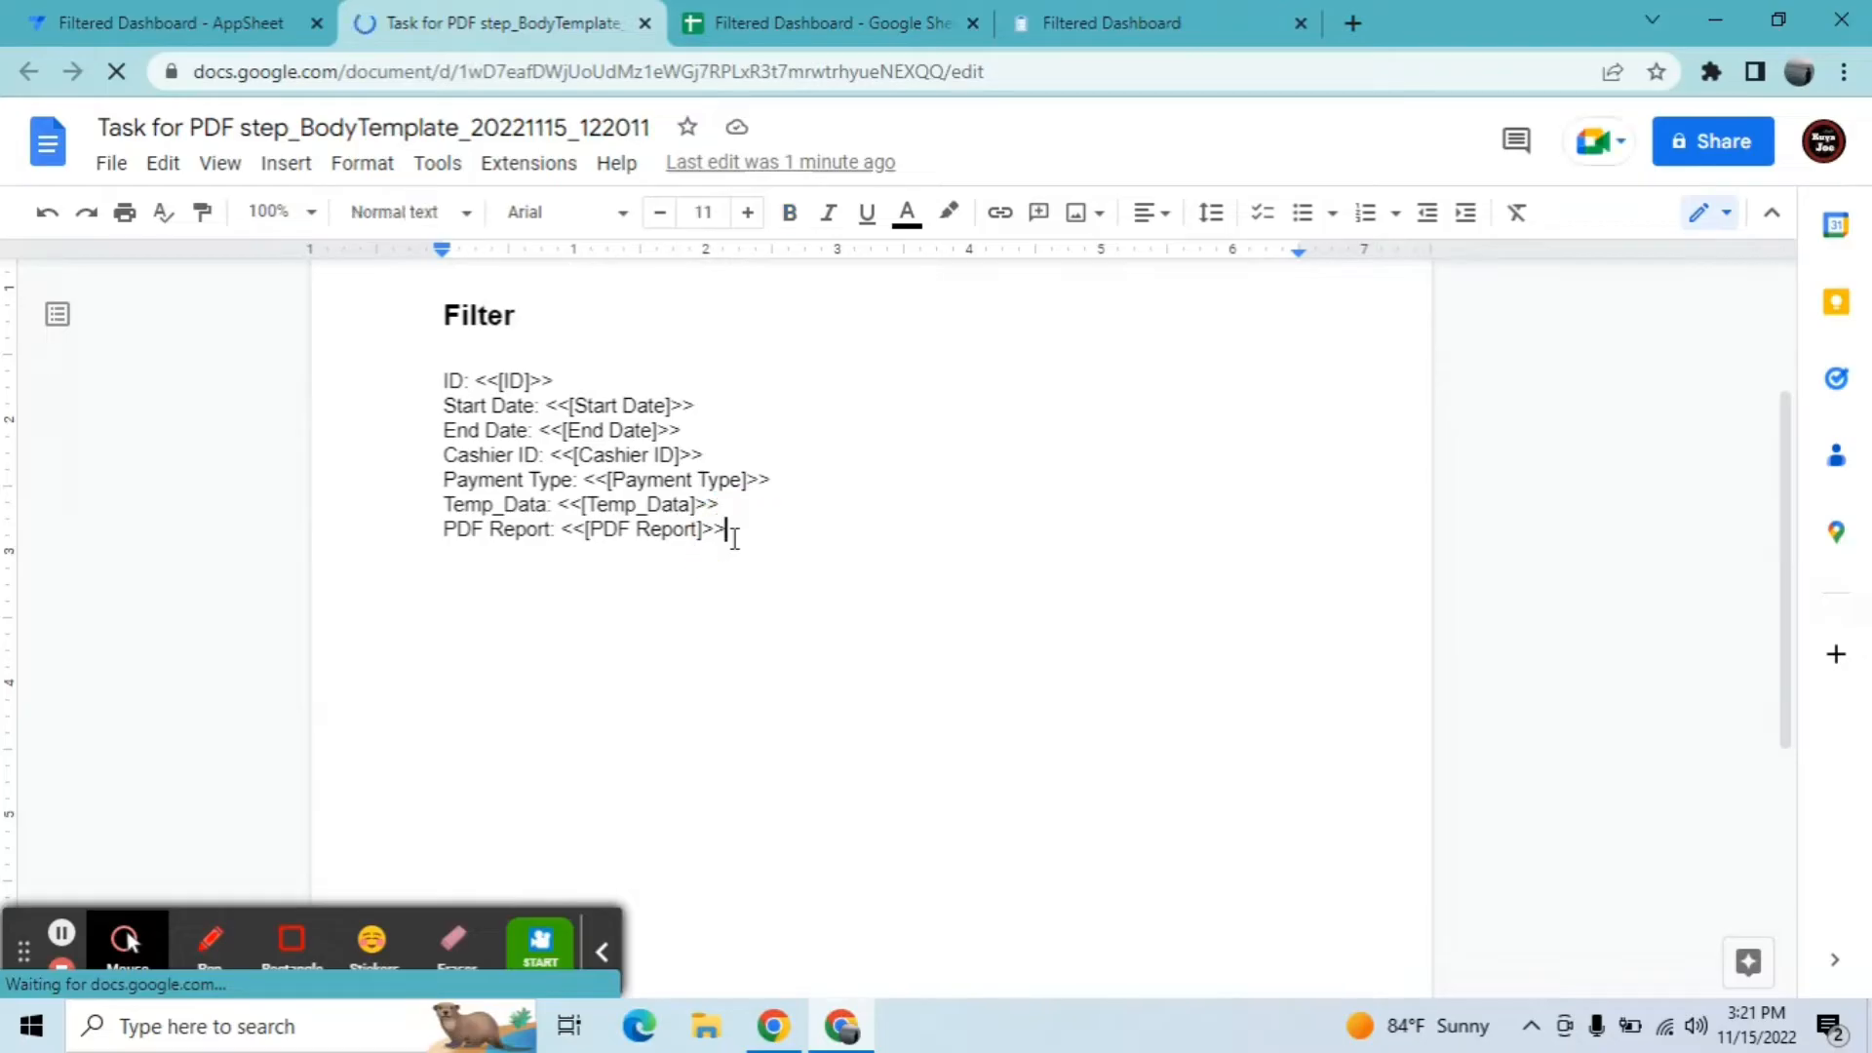
key(BackSpace)
key(BackSpace)
key(BackSpace)
key(BackSpace)
key(BackSpace)
key(BackSpace)
key(BackSpace)
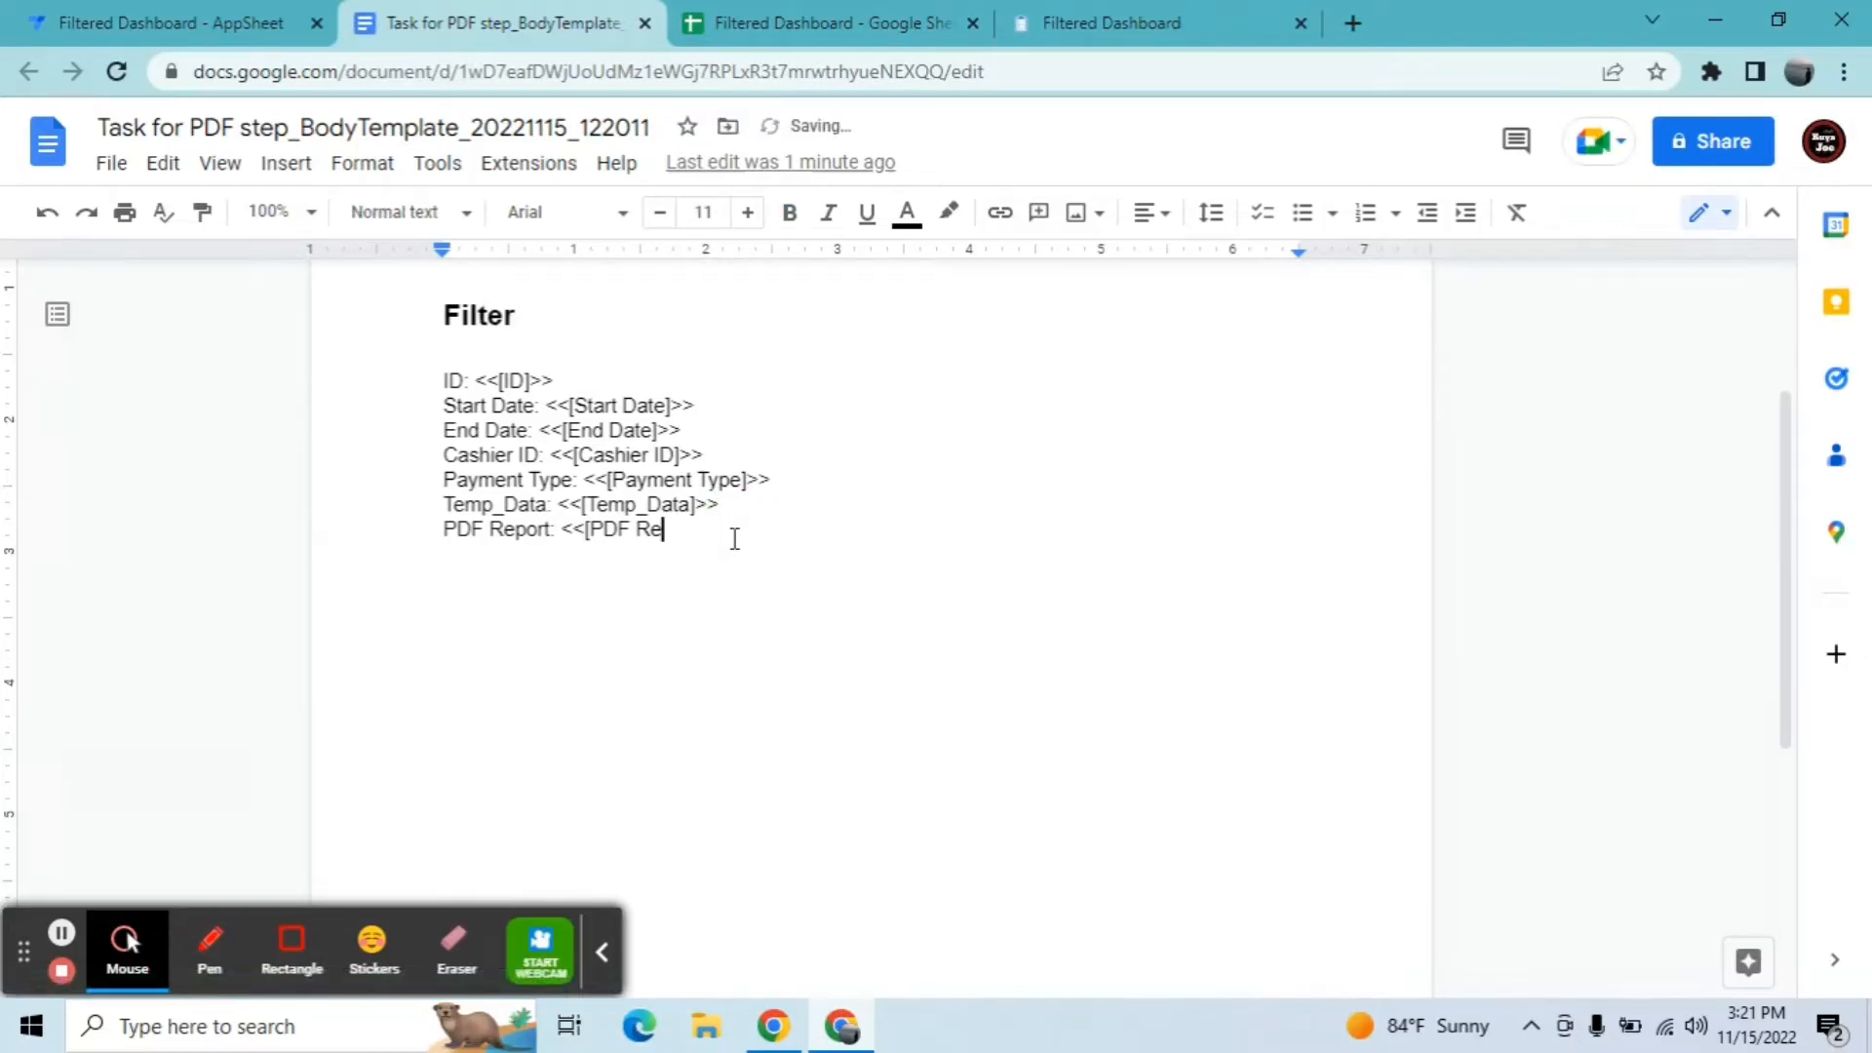
key(BackSpace)
key(BackSpace)
key(BackSpace)
key(BackSpace)
key(BackSpace)
key(BackSpace)
key(BackSpace)
key(BackSpace)
key(BackSpace)
key(BackSpace)
key(BackSpace)
key(BackSpace)
key(BackSpace)
key(BackSpace)
key(BackSpace)
key(BackSpace)
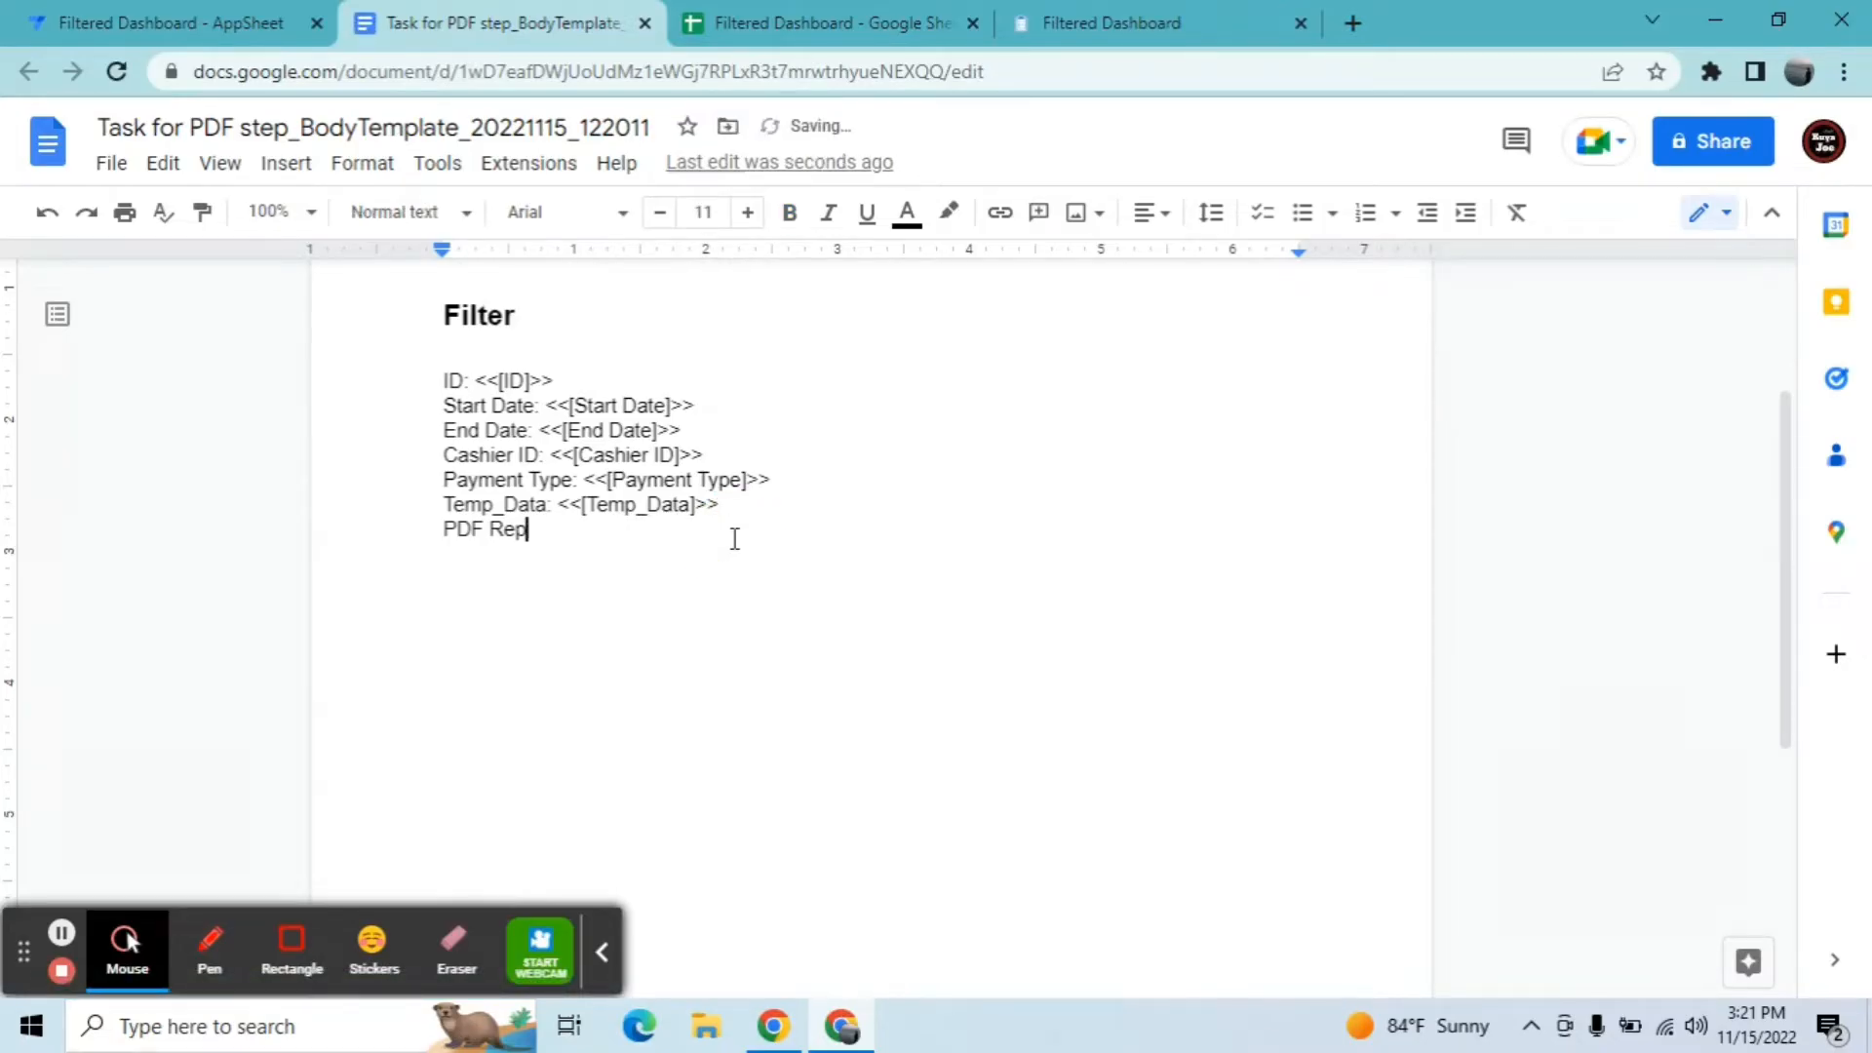
key(BackSpace)
key(BackSpace)
key(BackSpace)
key(BackSpace)
key(BackSpace)
key(BackSpace)
key(BackSpace)
key(BackSpace)
key(BackSpace)
key(BackSpace)
key(BackSpace)
key(BackSpace)
key(BackSpace)
key(BackSpace)
key(BackSpace)
key(BackSpace)
key(BackSpace)
key(BackSpace)
key(BackSpace)
key(BackSpace)
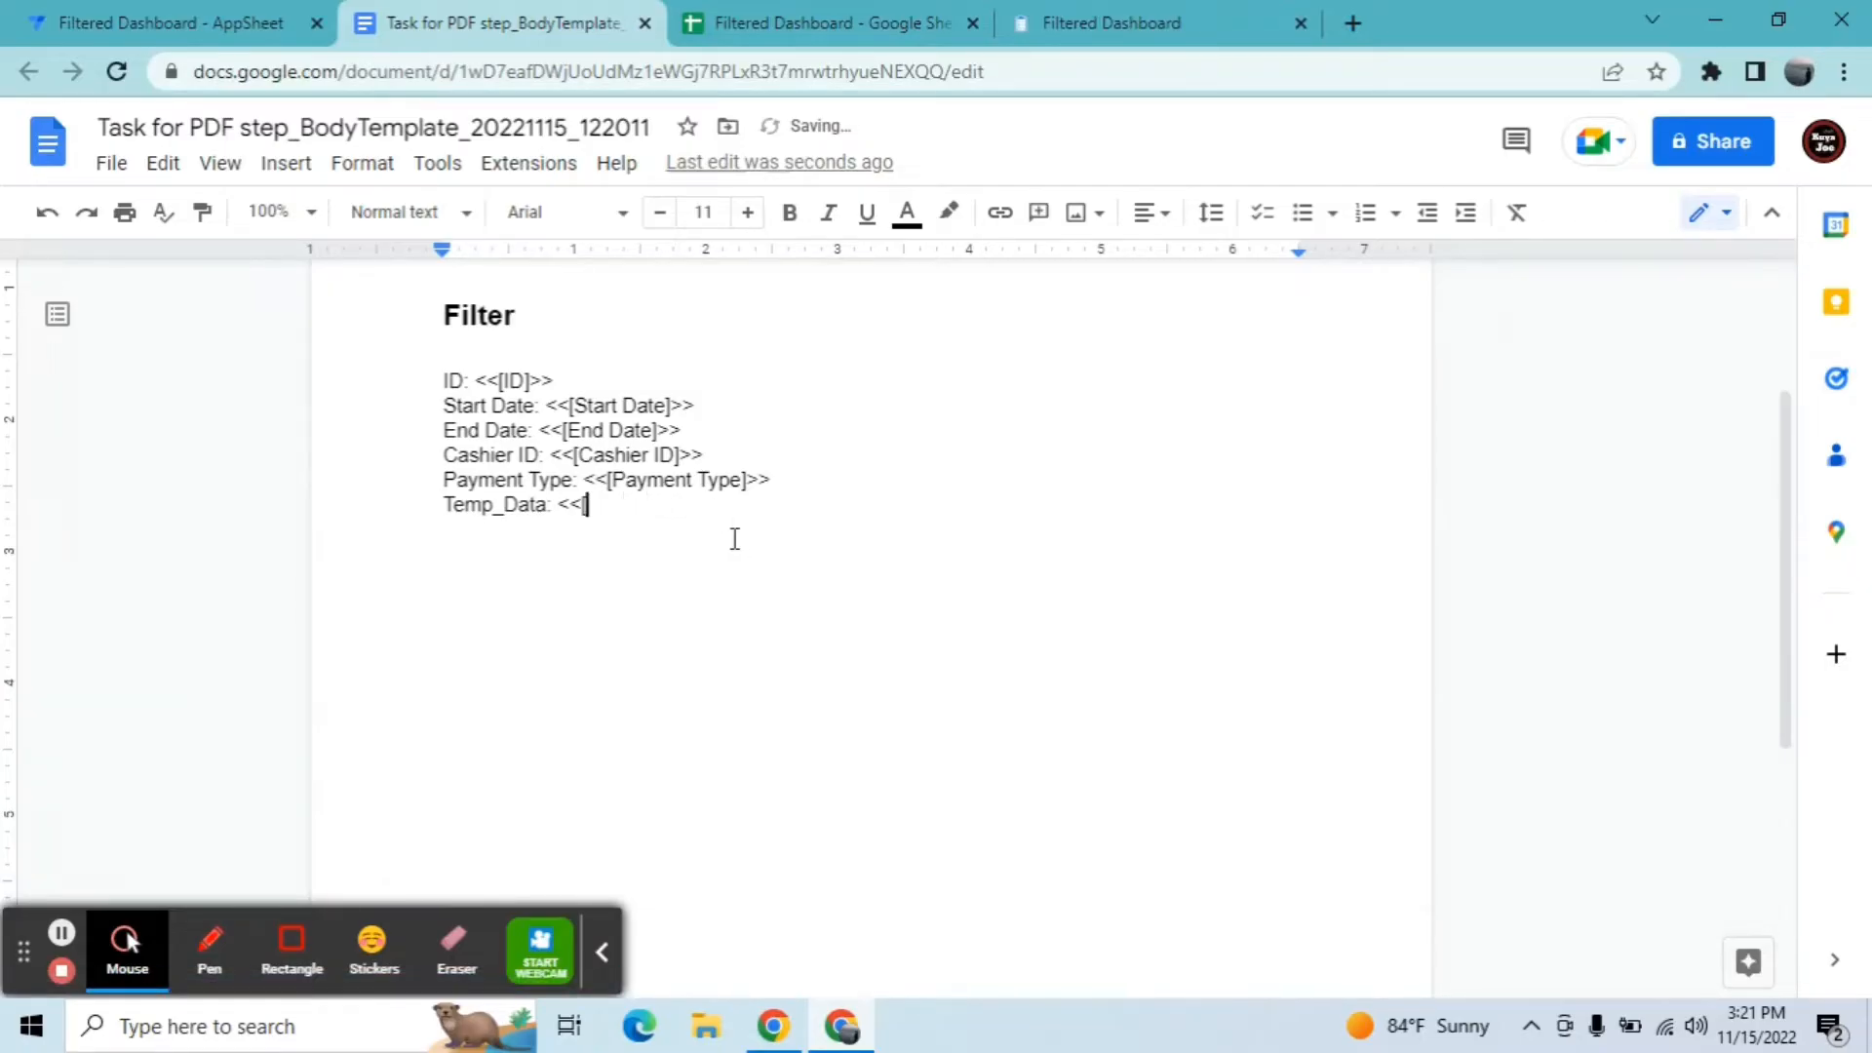
key(BackSpace)
key(BackSpace)
key(BackSpace)
key(BackSpace)
key(BackSpace)
key(BackSpace)
key(BackSpace)
key(BackSpace)
key(BackSpace)
key(BackSpace)
key(BackSpace)
key(BackSpace)
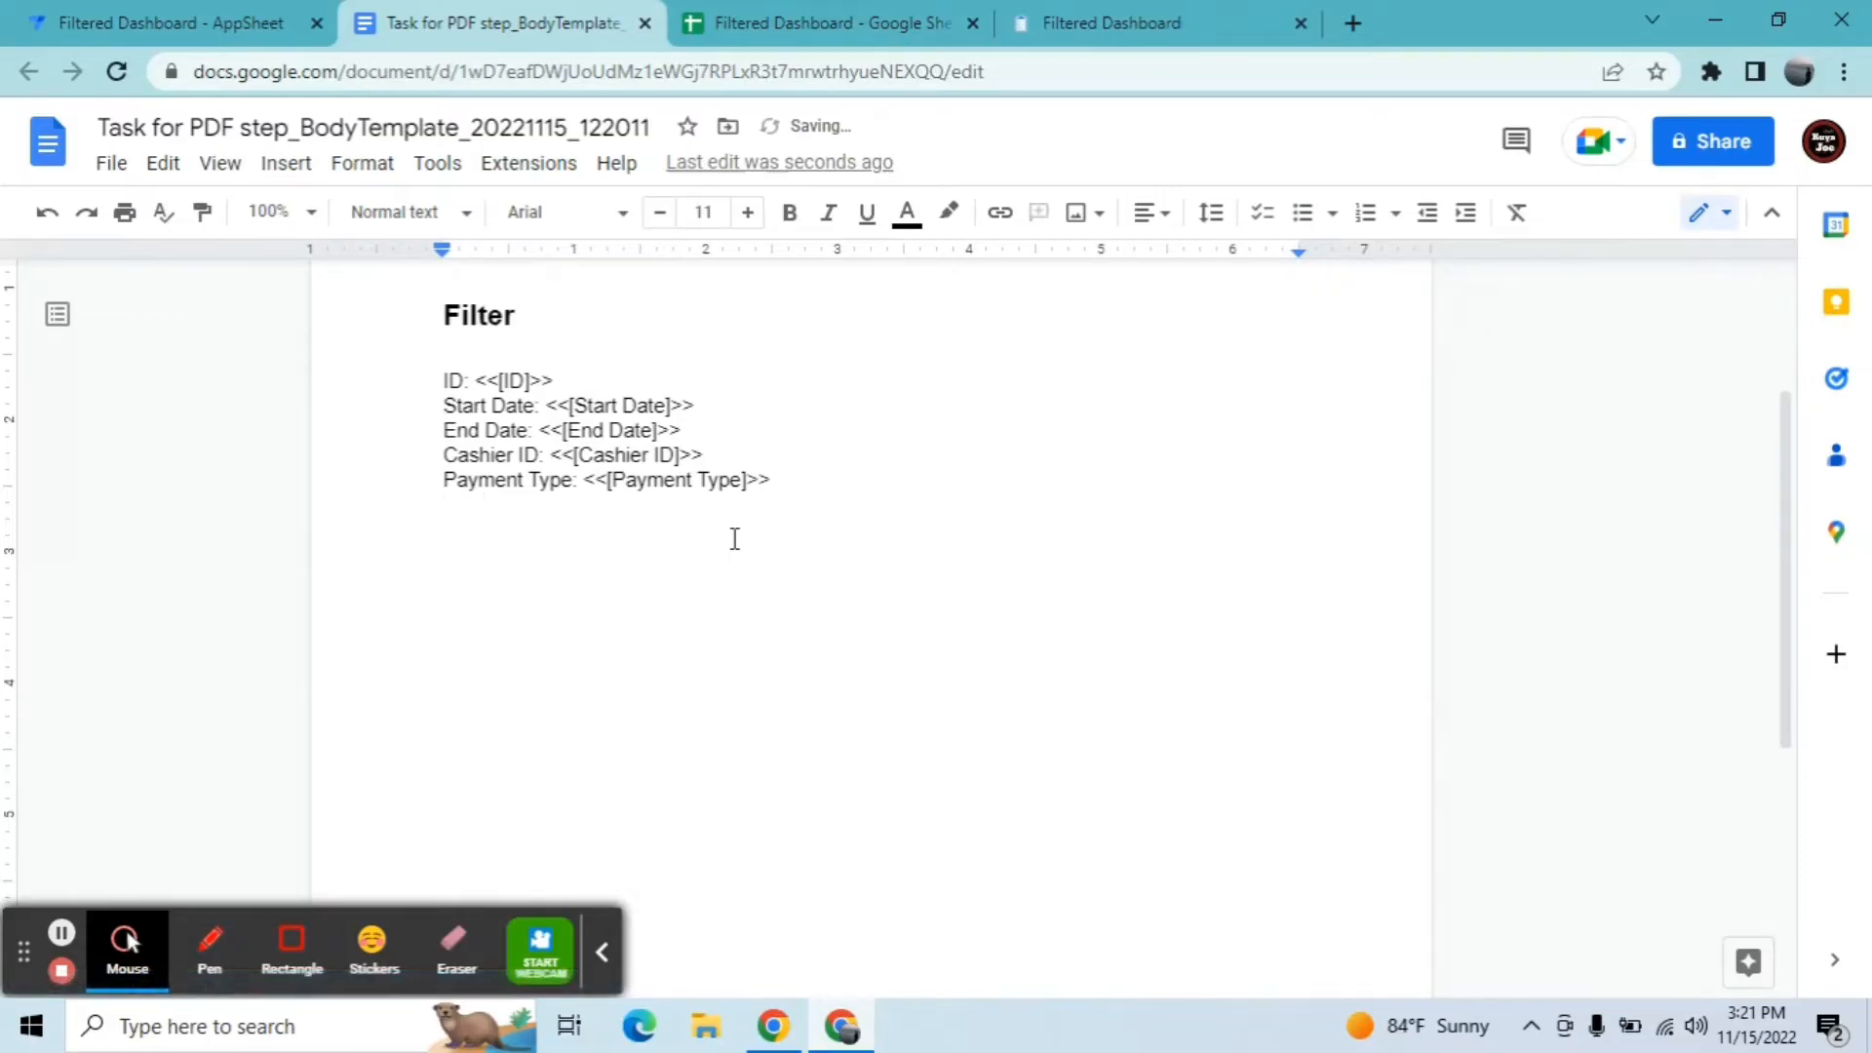
Step: Insert a table with five columns and two rows below the Payment Type line
click(283, 165)
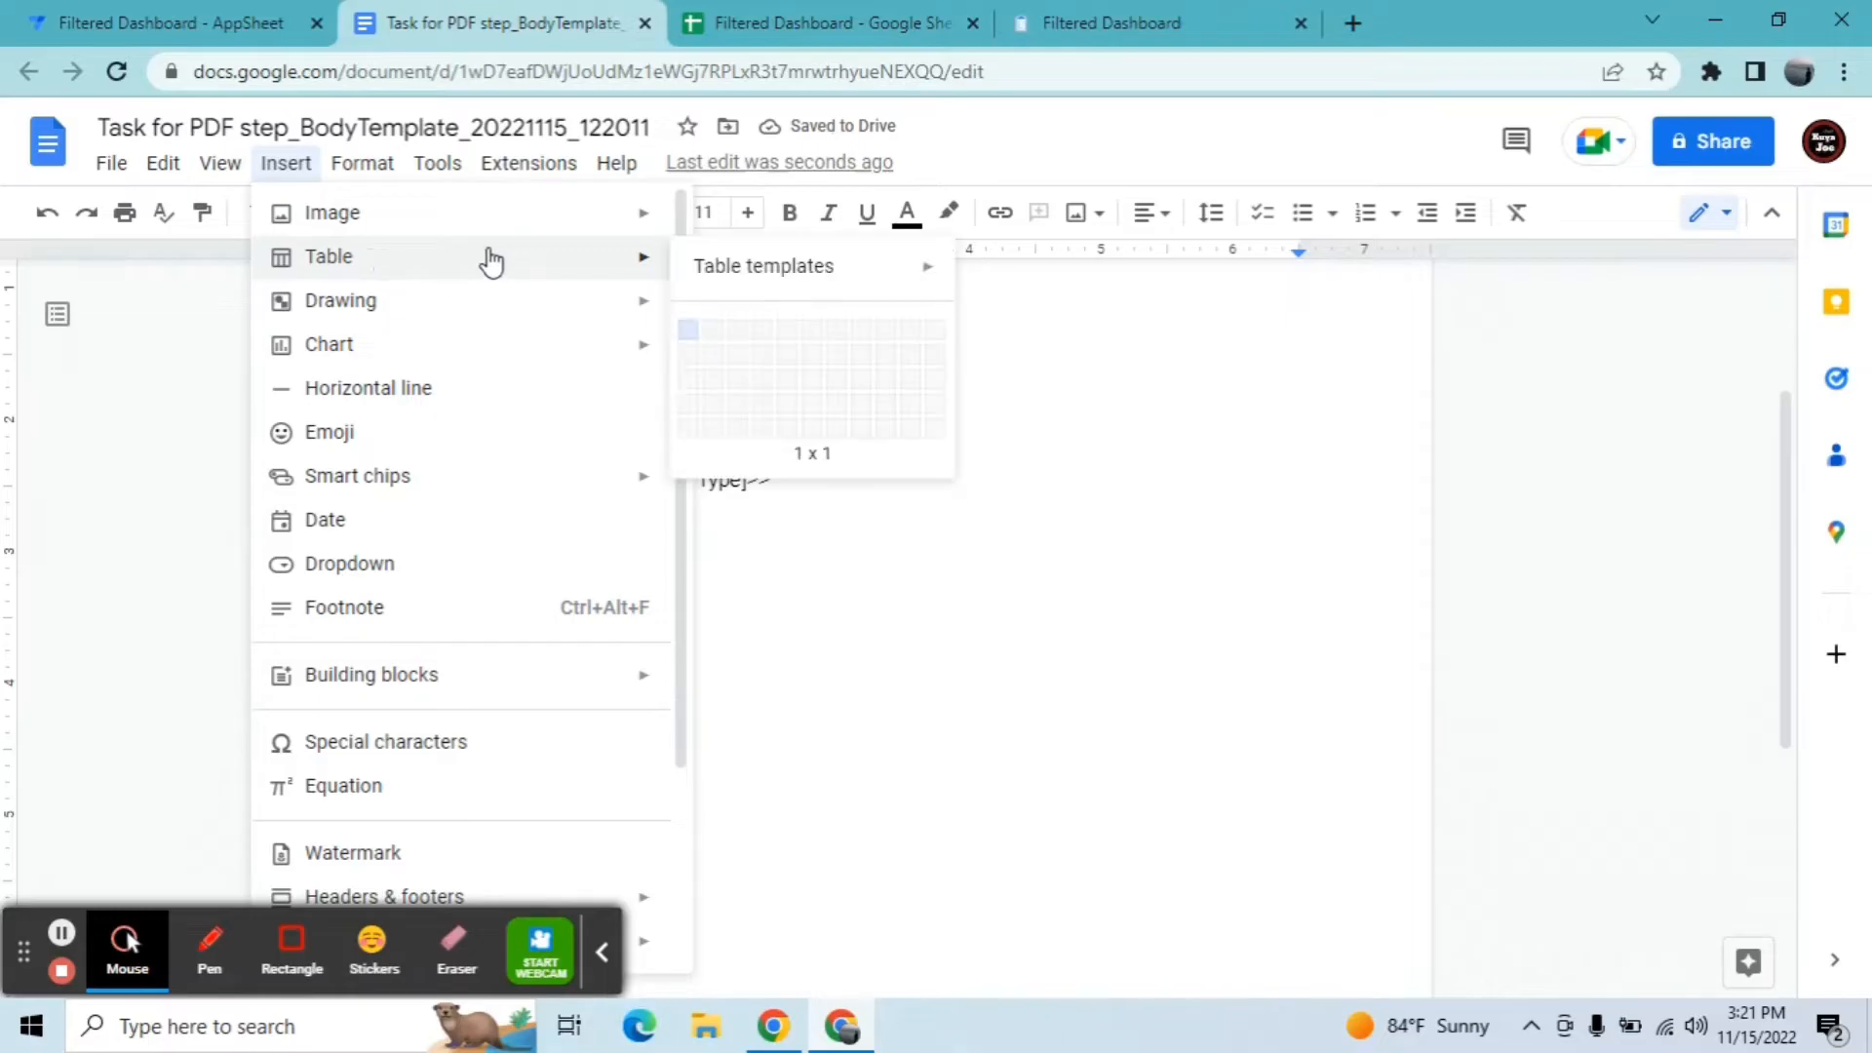
mouse_move(578, 272)
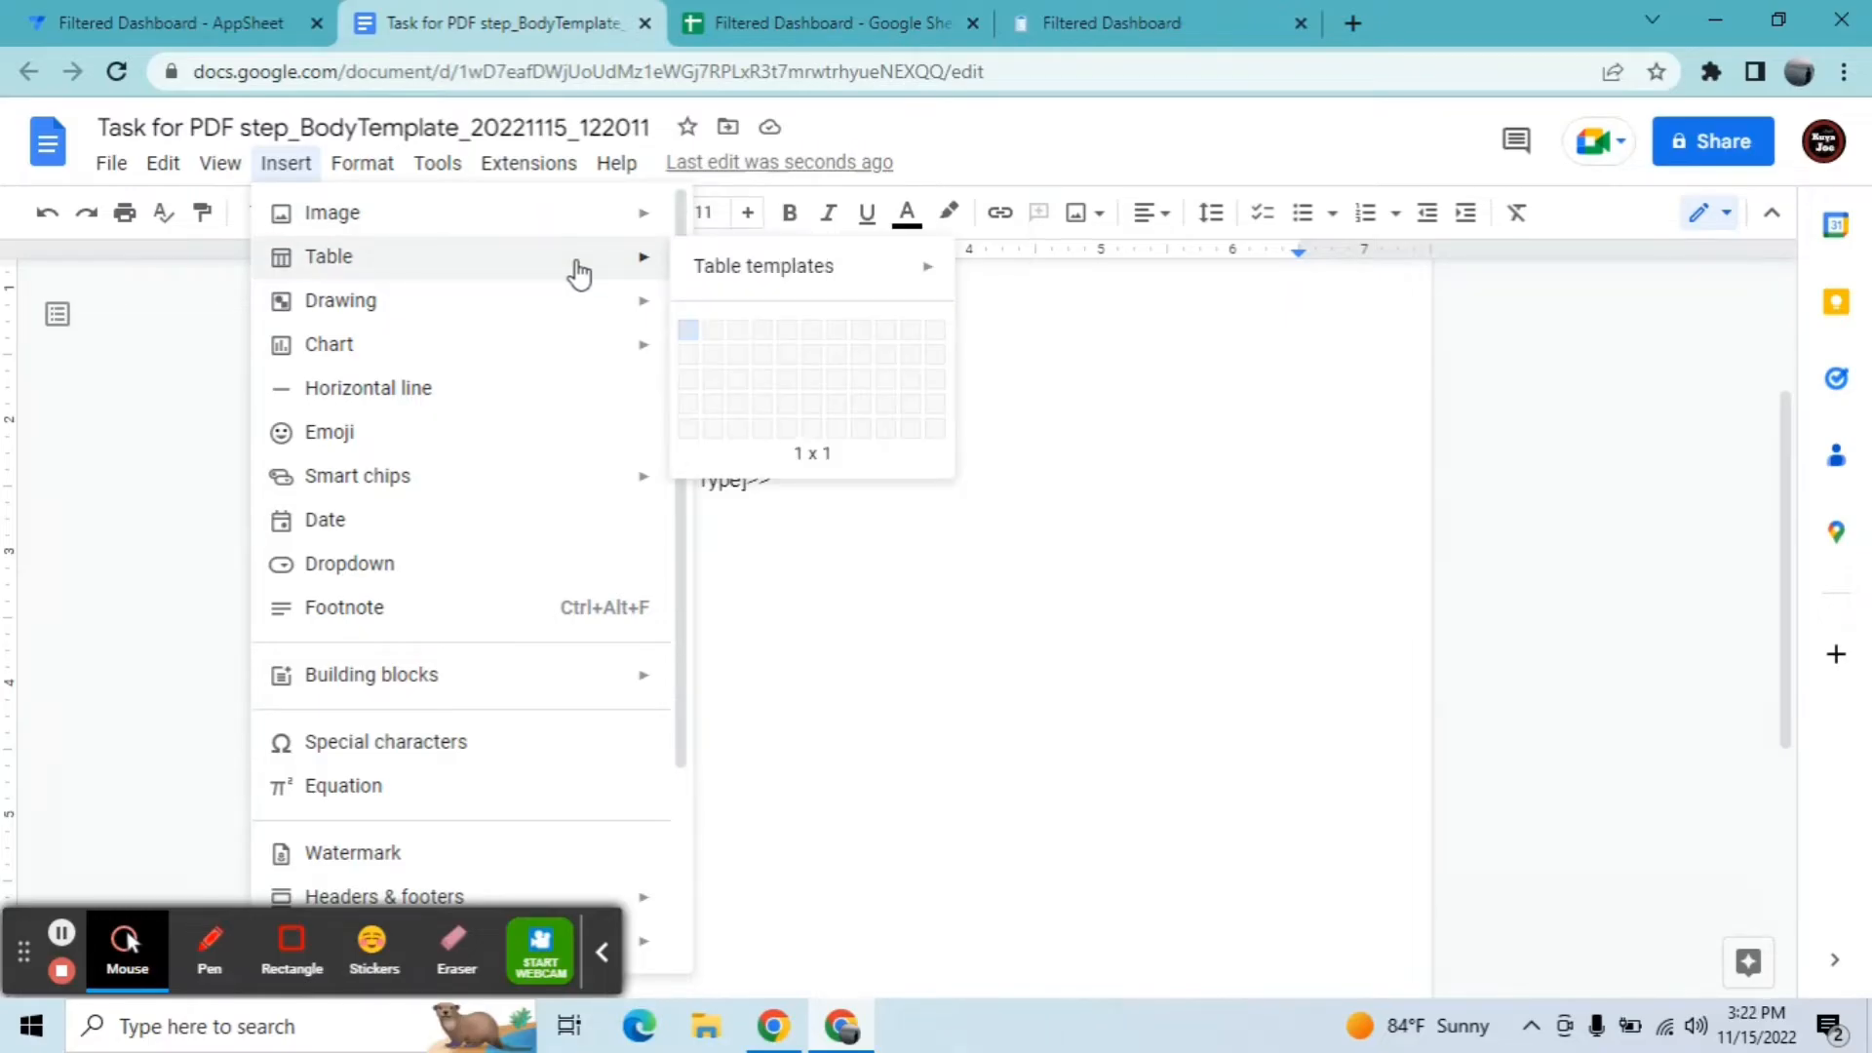
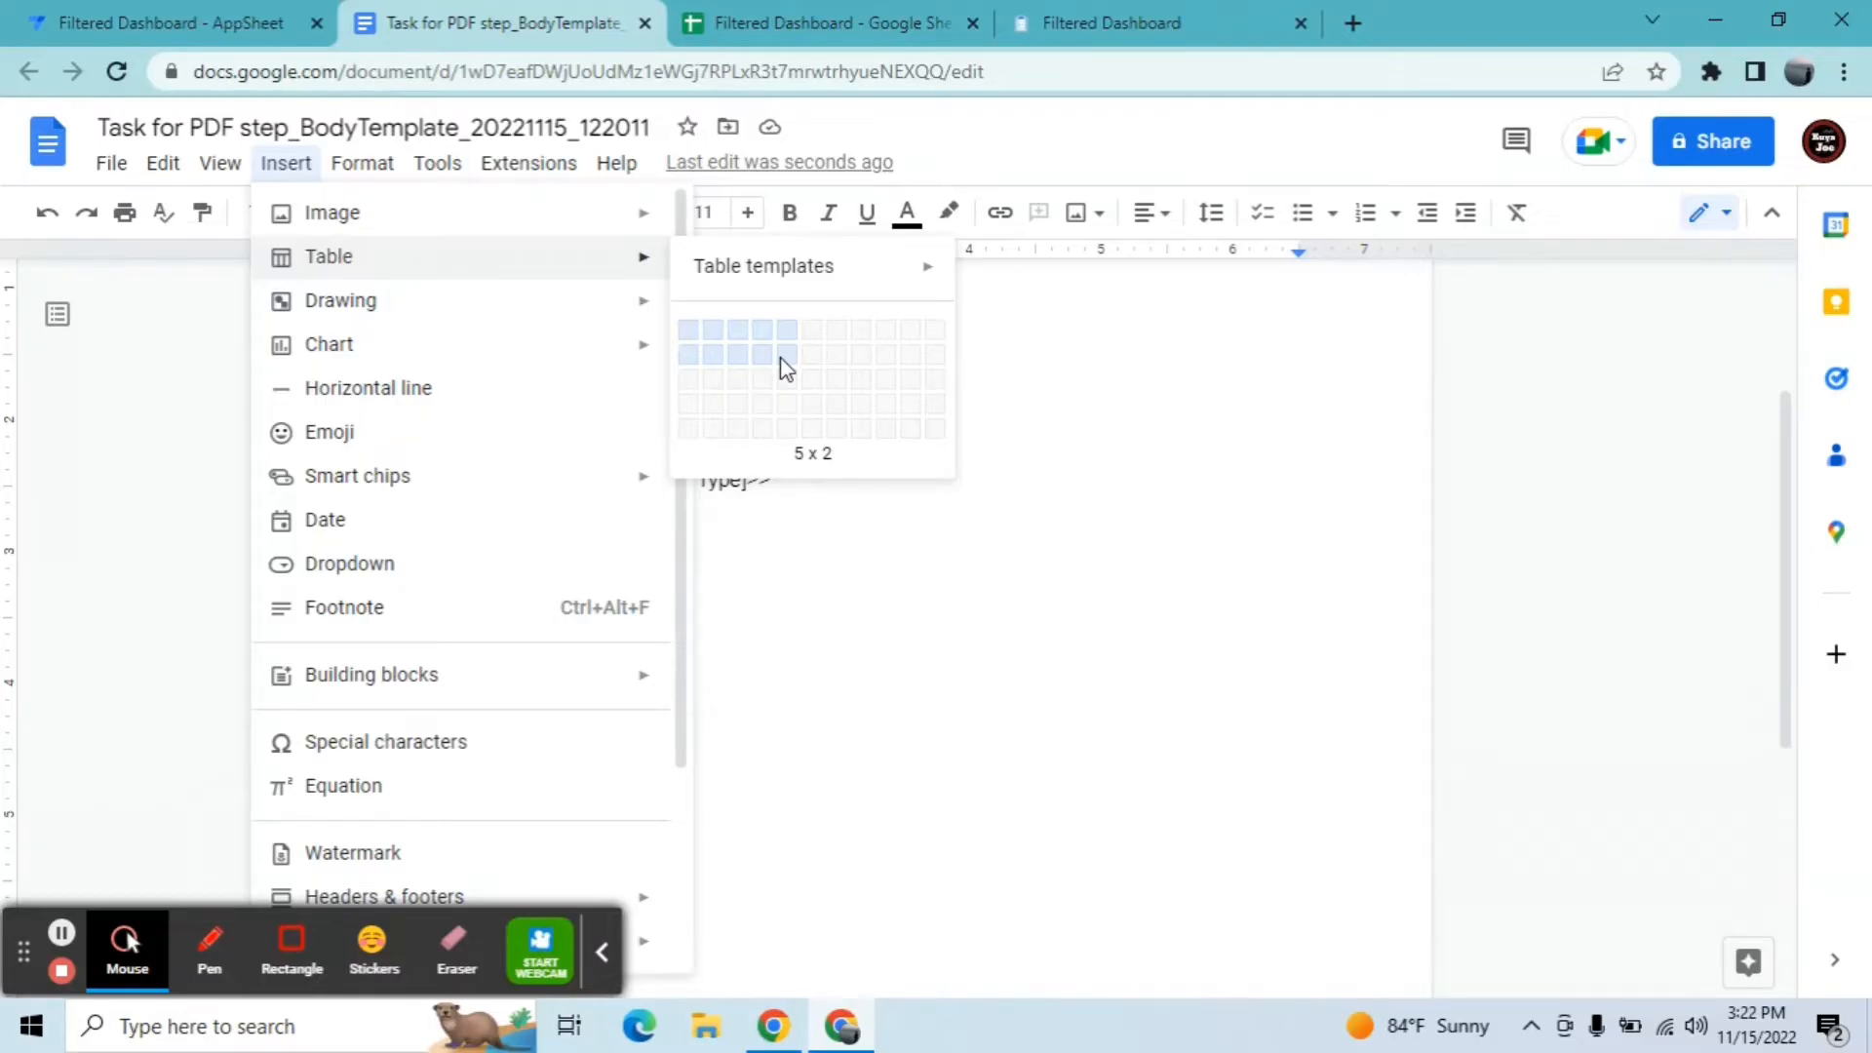
click(785, 368)
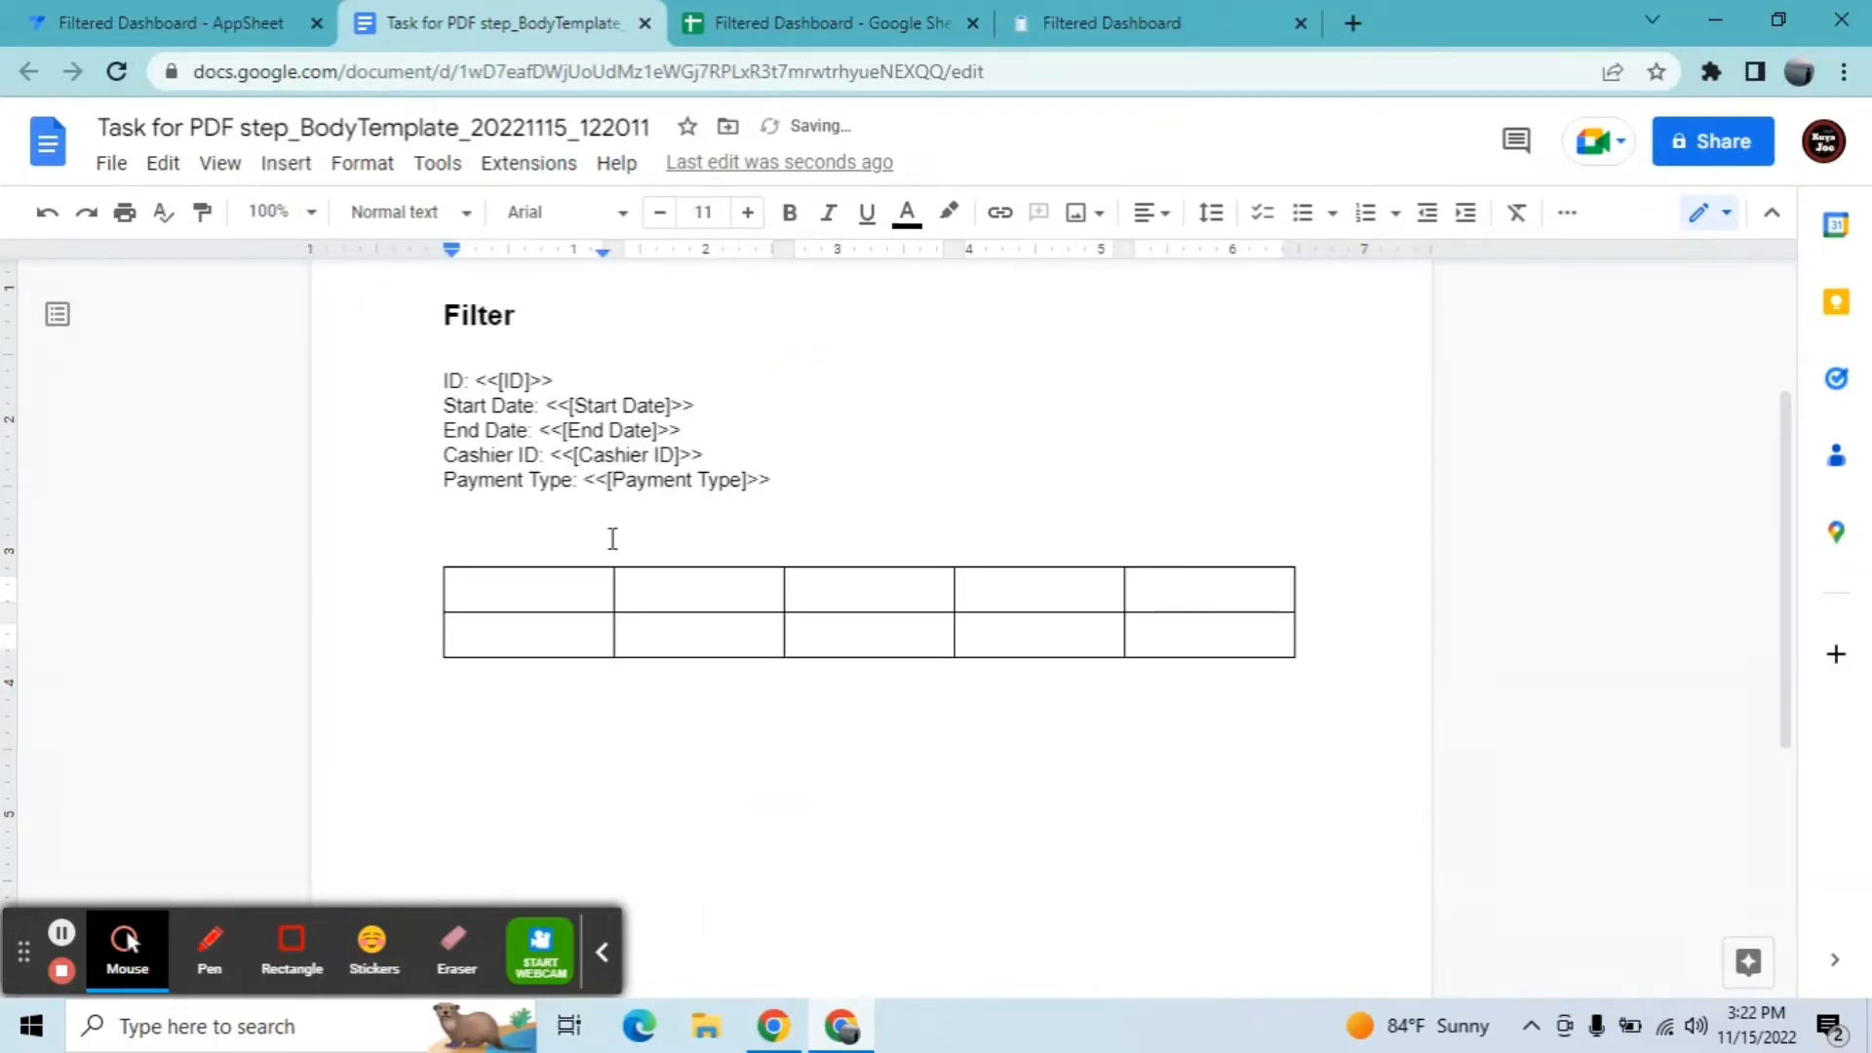
Step: Enter the headings DATE and RECEIPT NO. in the first two columns of the table's header row
text(da)
key(BackSpace)
key(BackSpace)
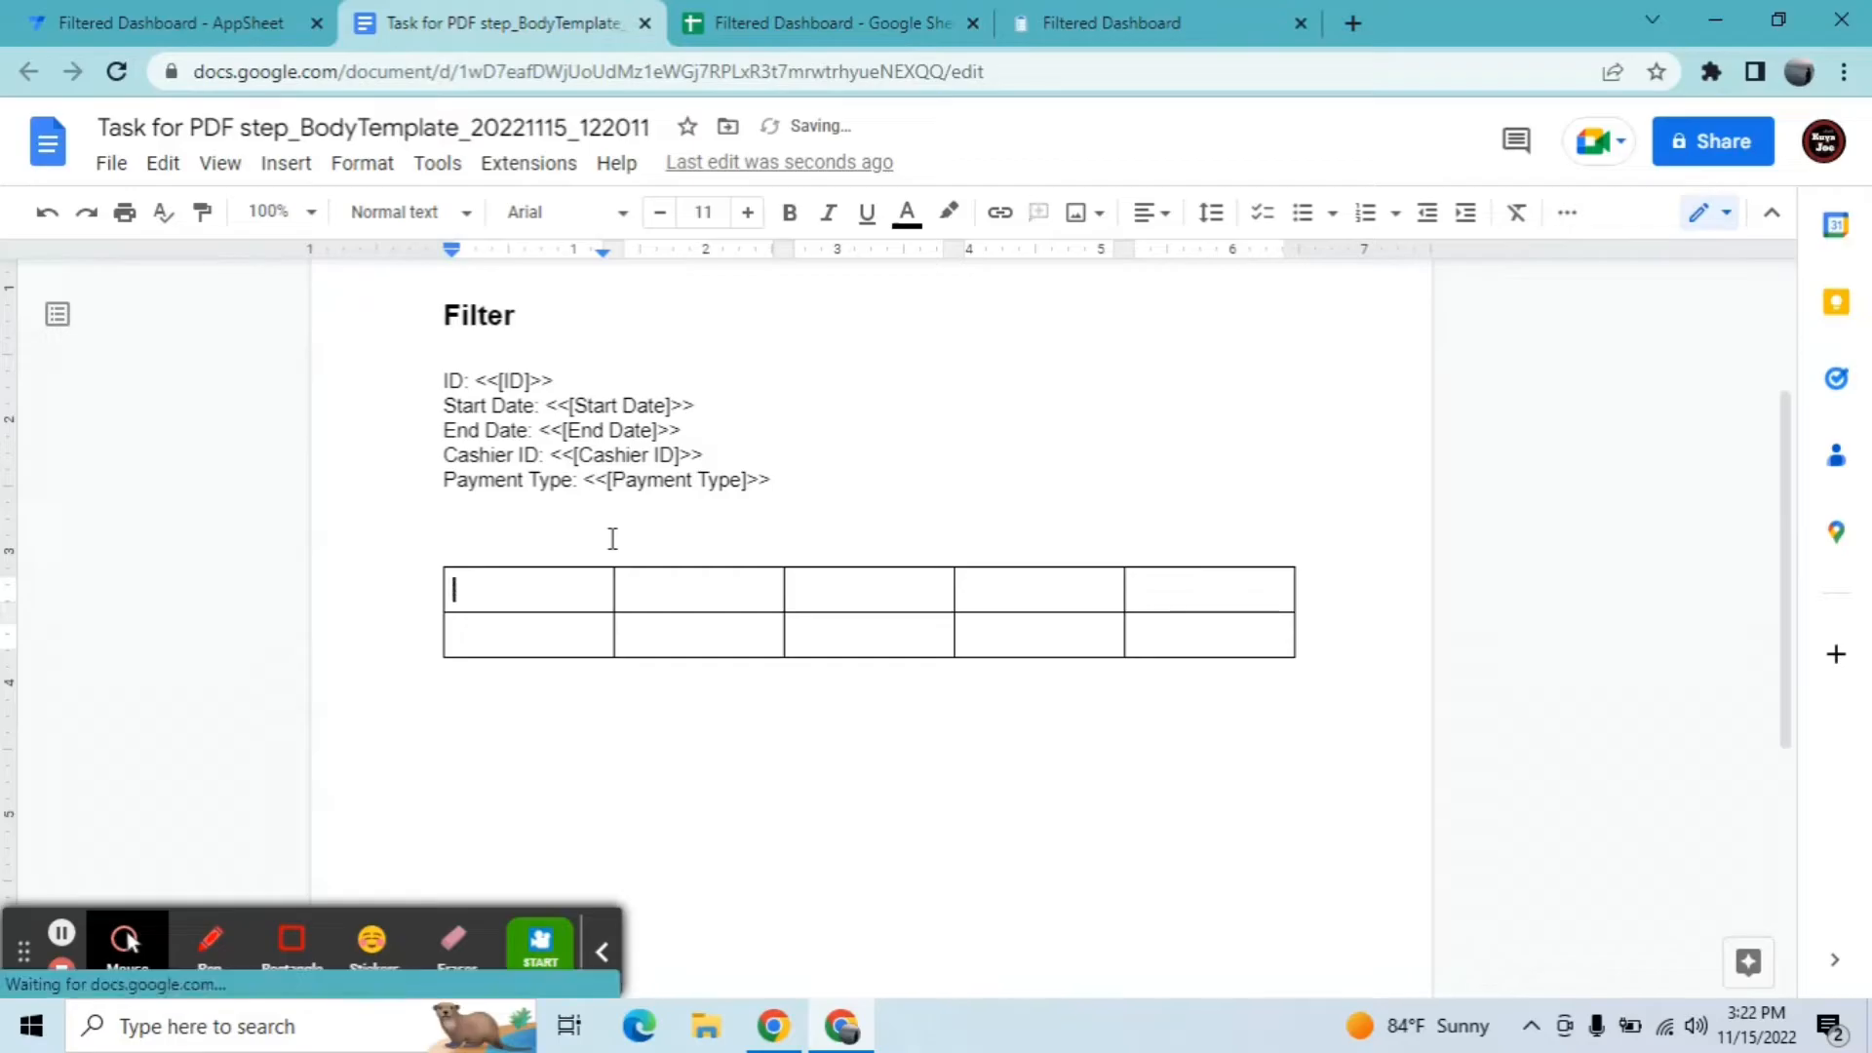
text(DAT)
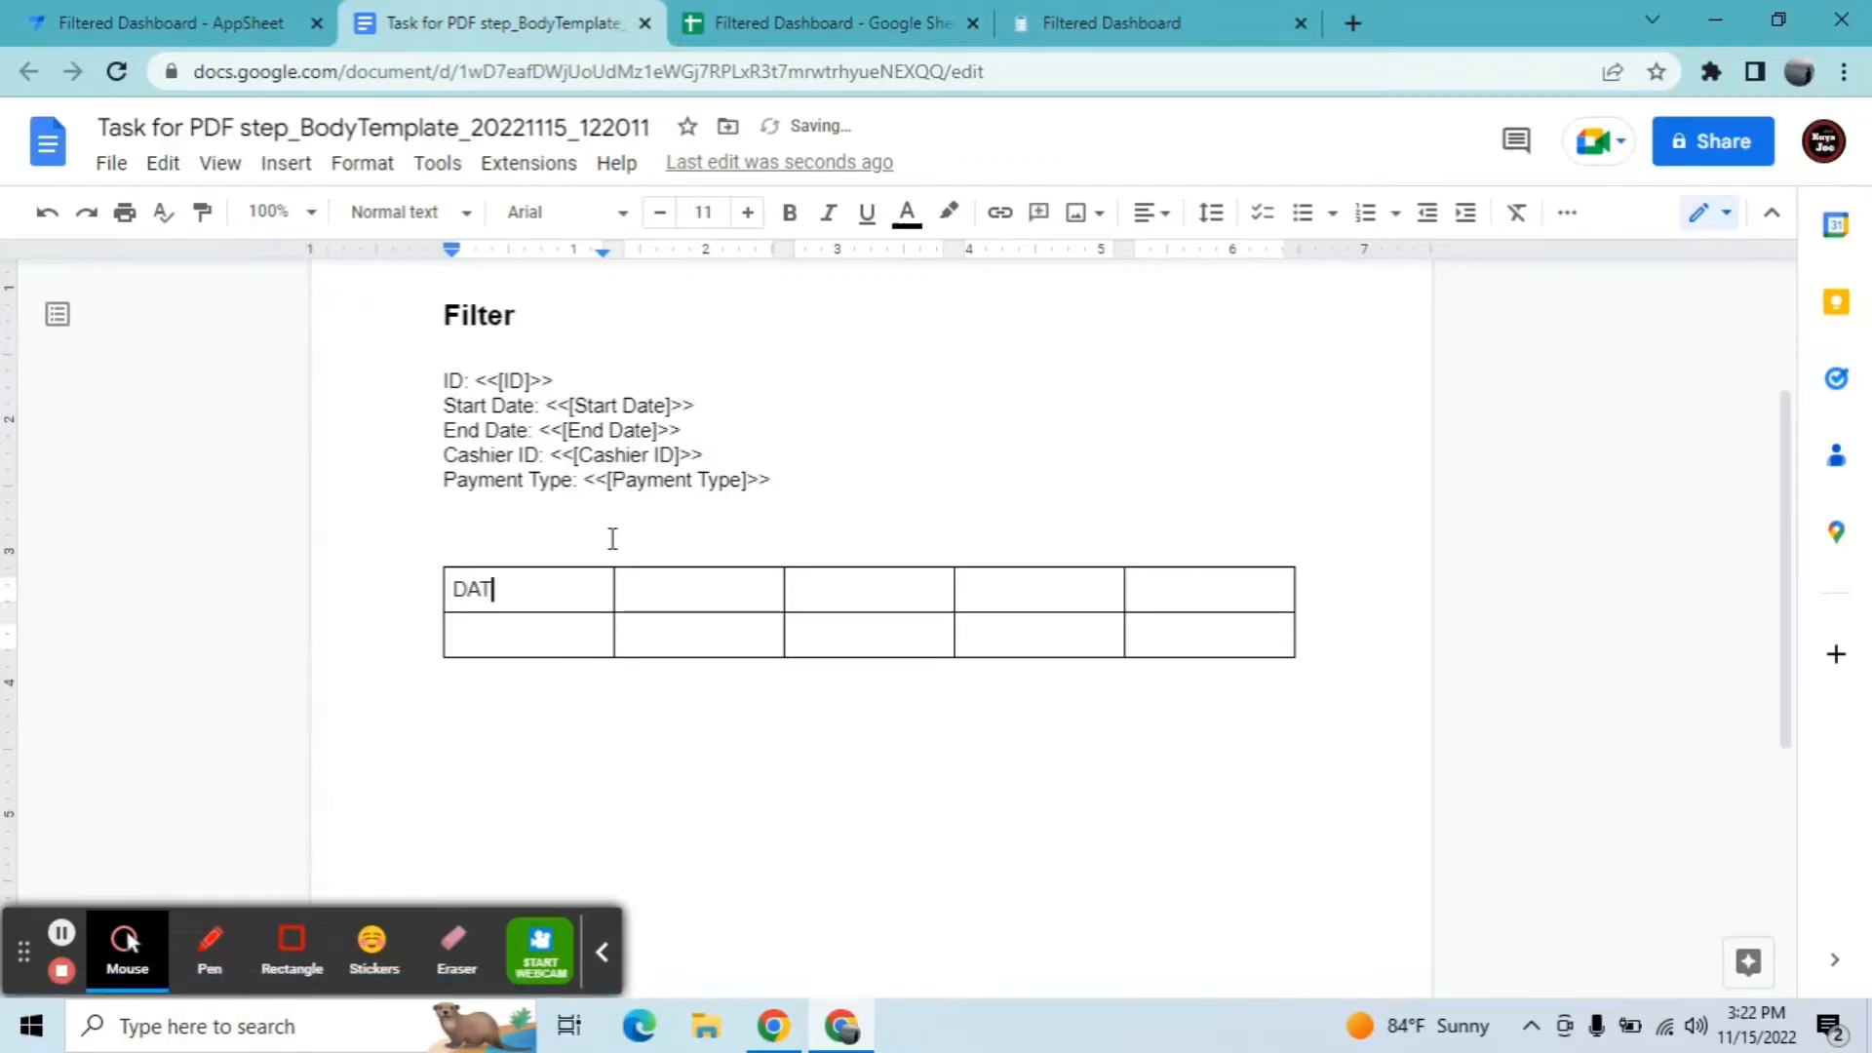
text(E)
click(656, 590)
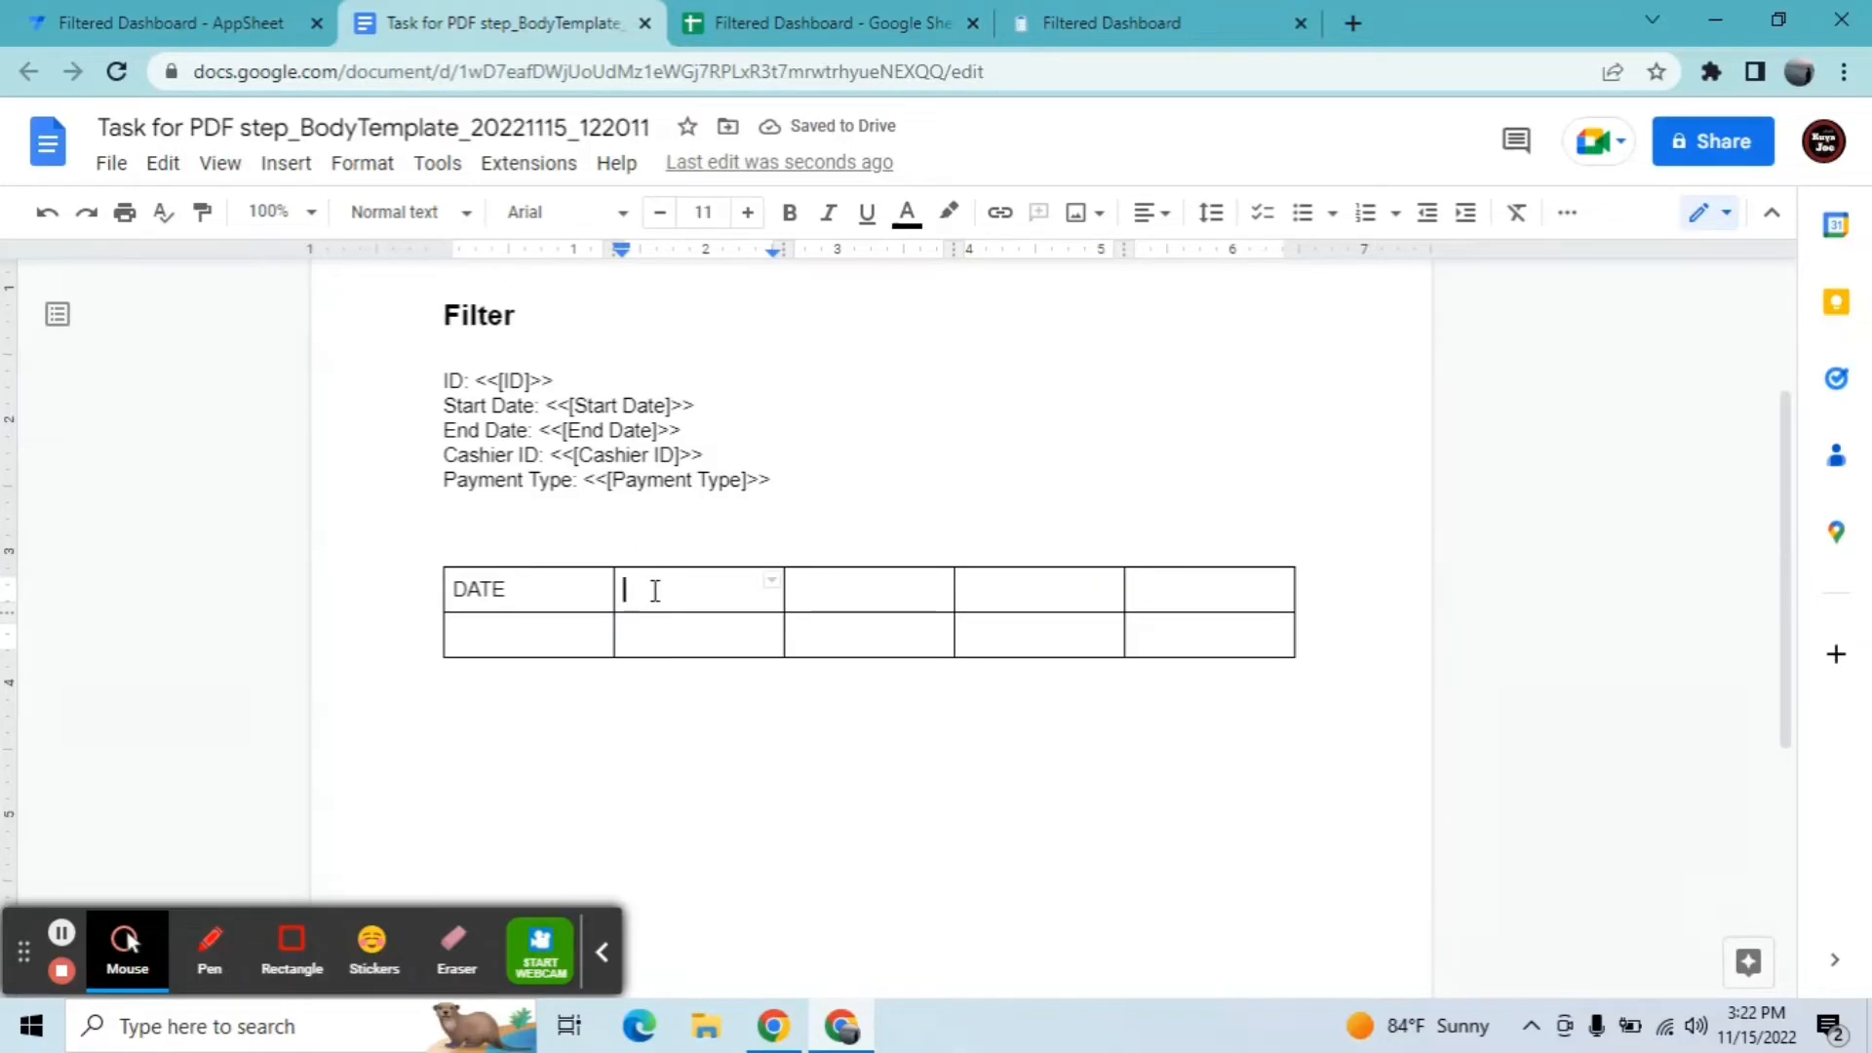
text(RECE)
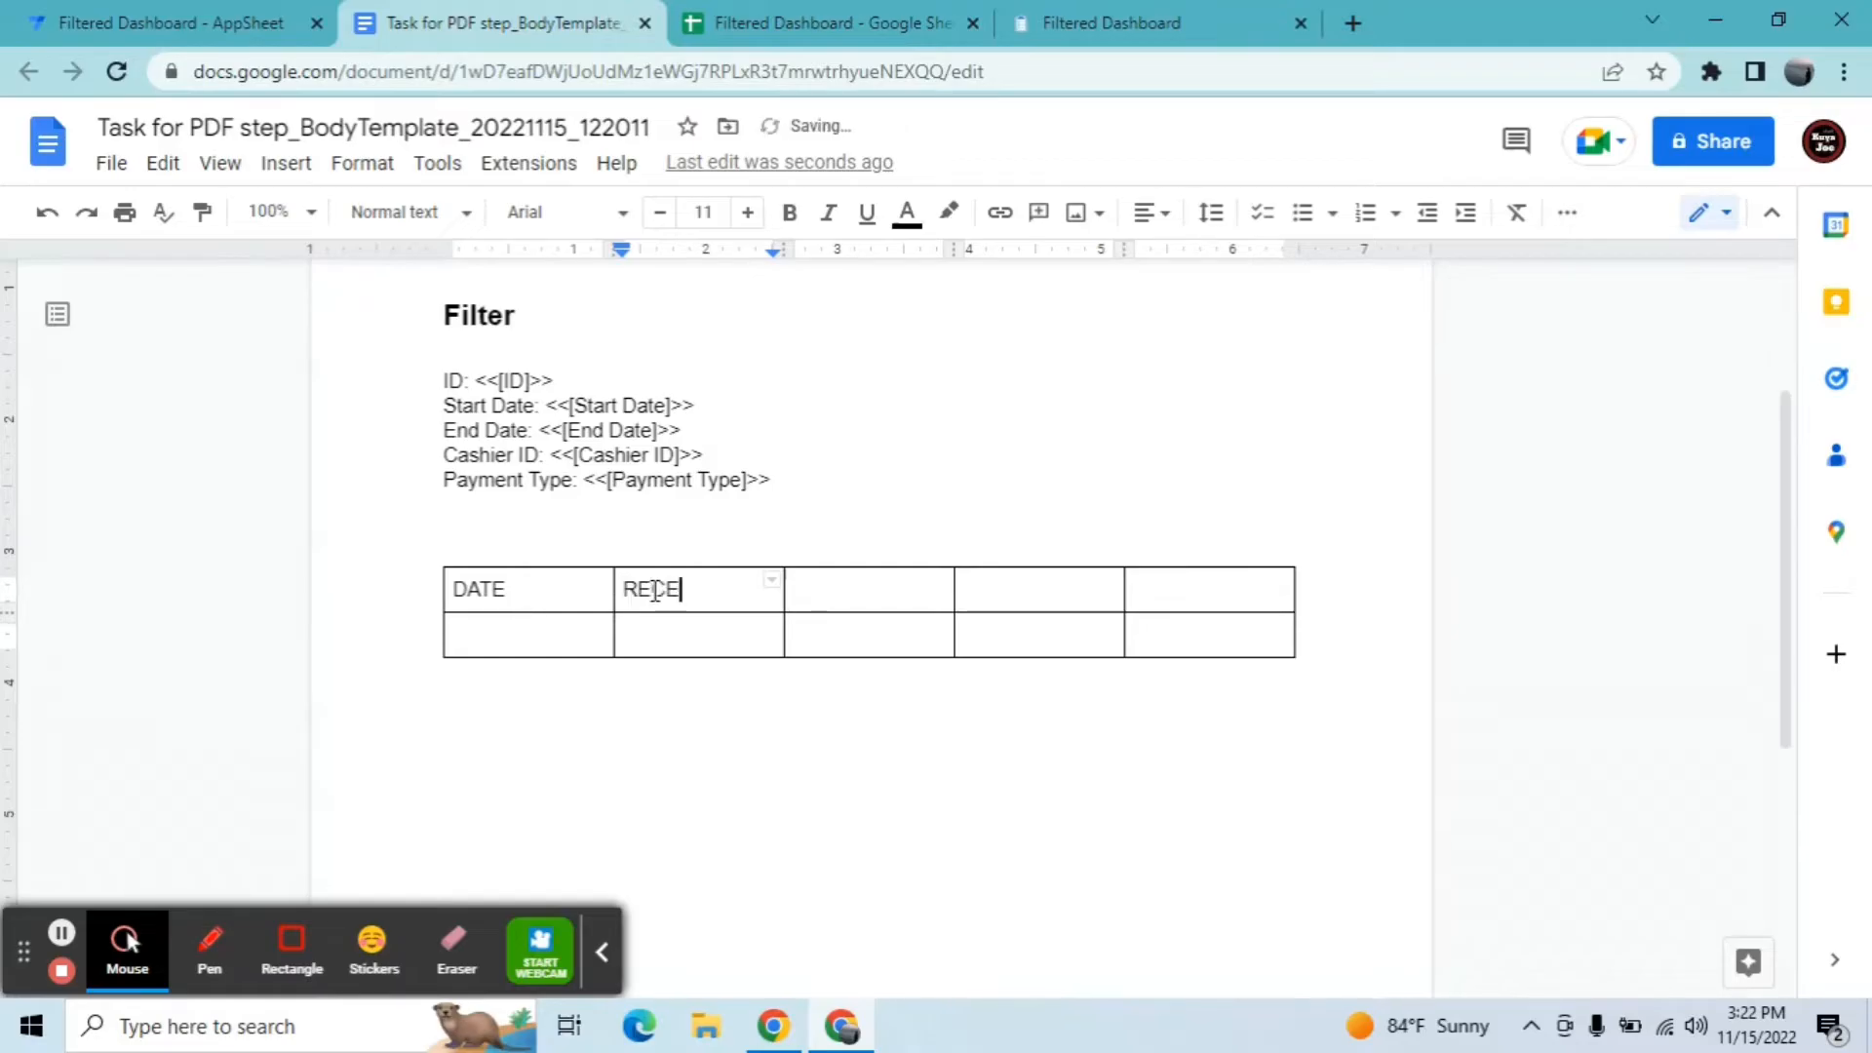
text(IPT NO.CASHIER)
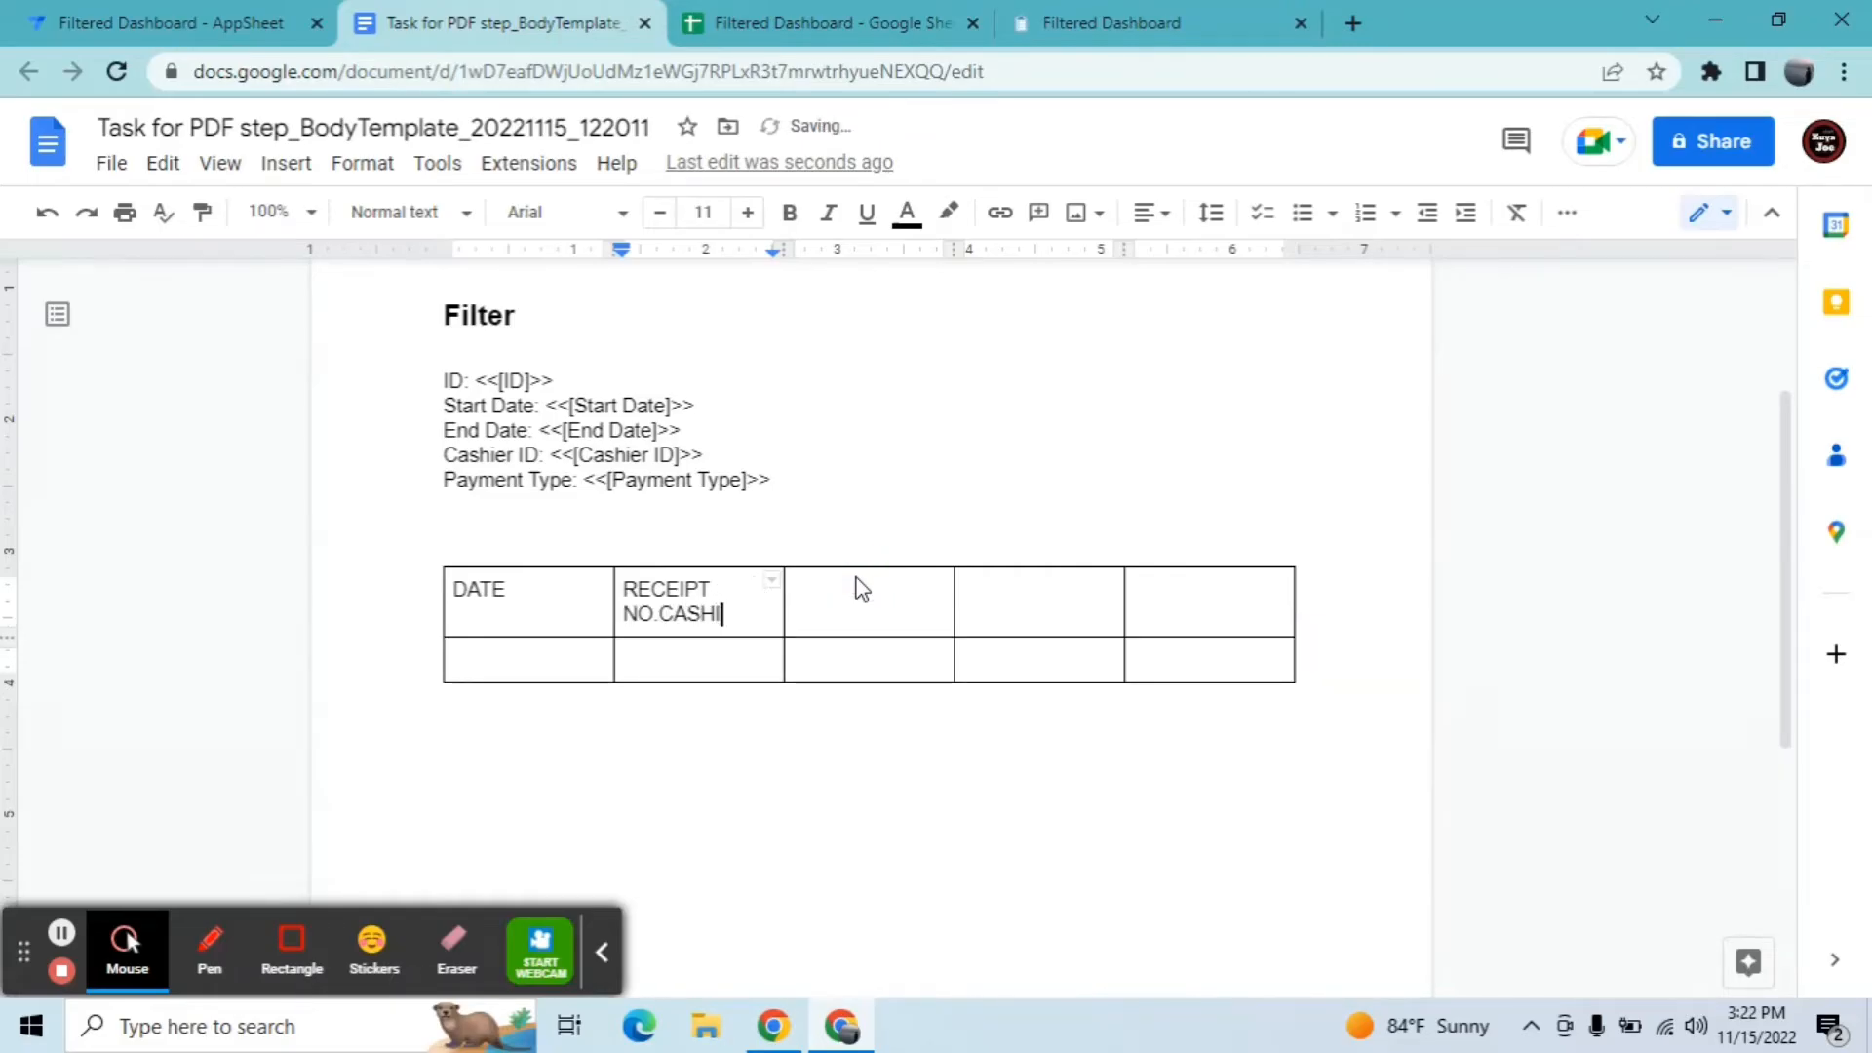
key(BackSpace)
key(BackSpace)
key(BackSpace)
key(BackSpace)
key(BackSpace)
key(BackSpace)
key(BackSpace)
key(BackSpace)
Step: Fill the remaining three header cells with CASHIER ID, PAYMENT TYPE and AMOUNT
click(862, 588)
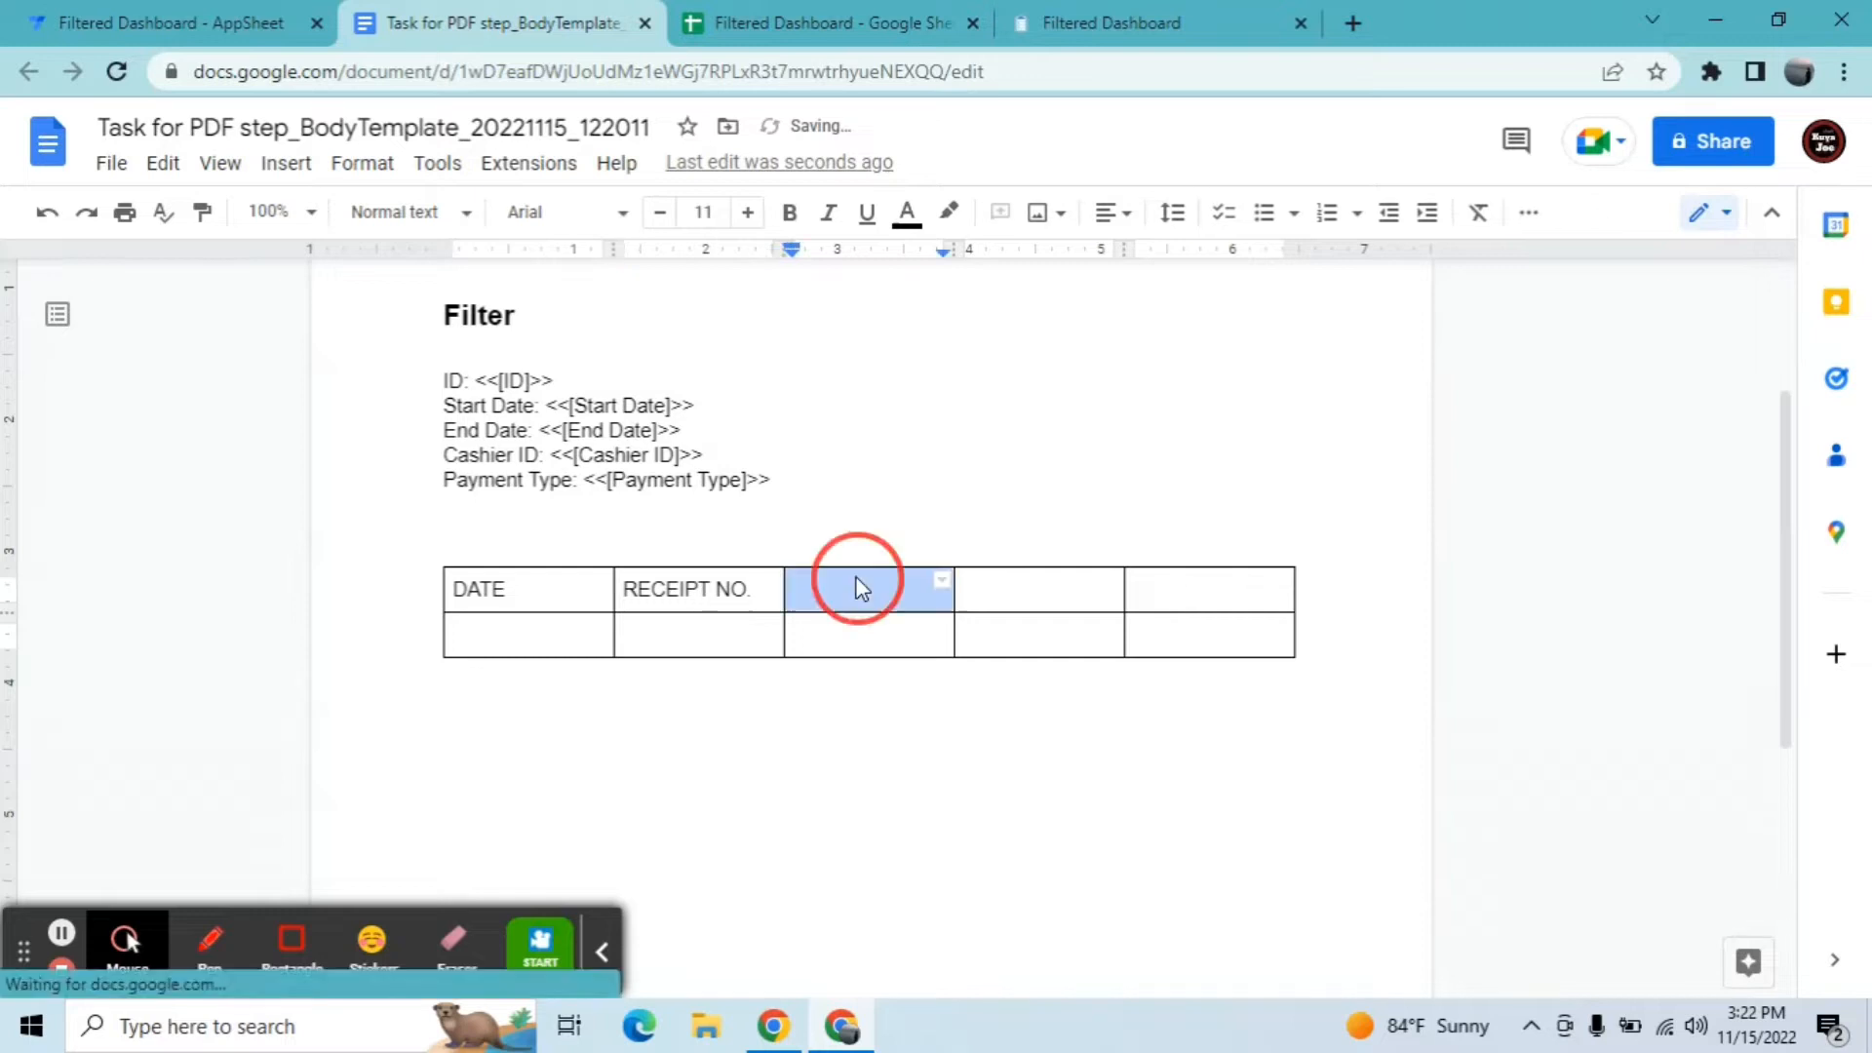
click(858, 597)
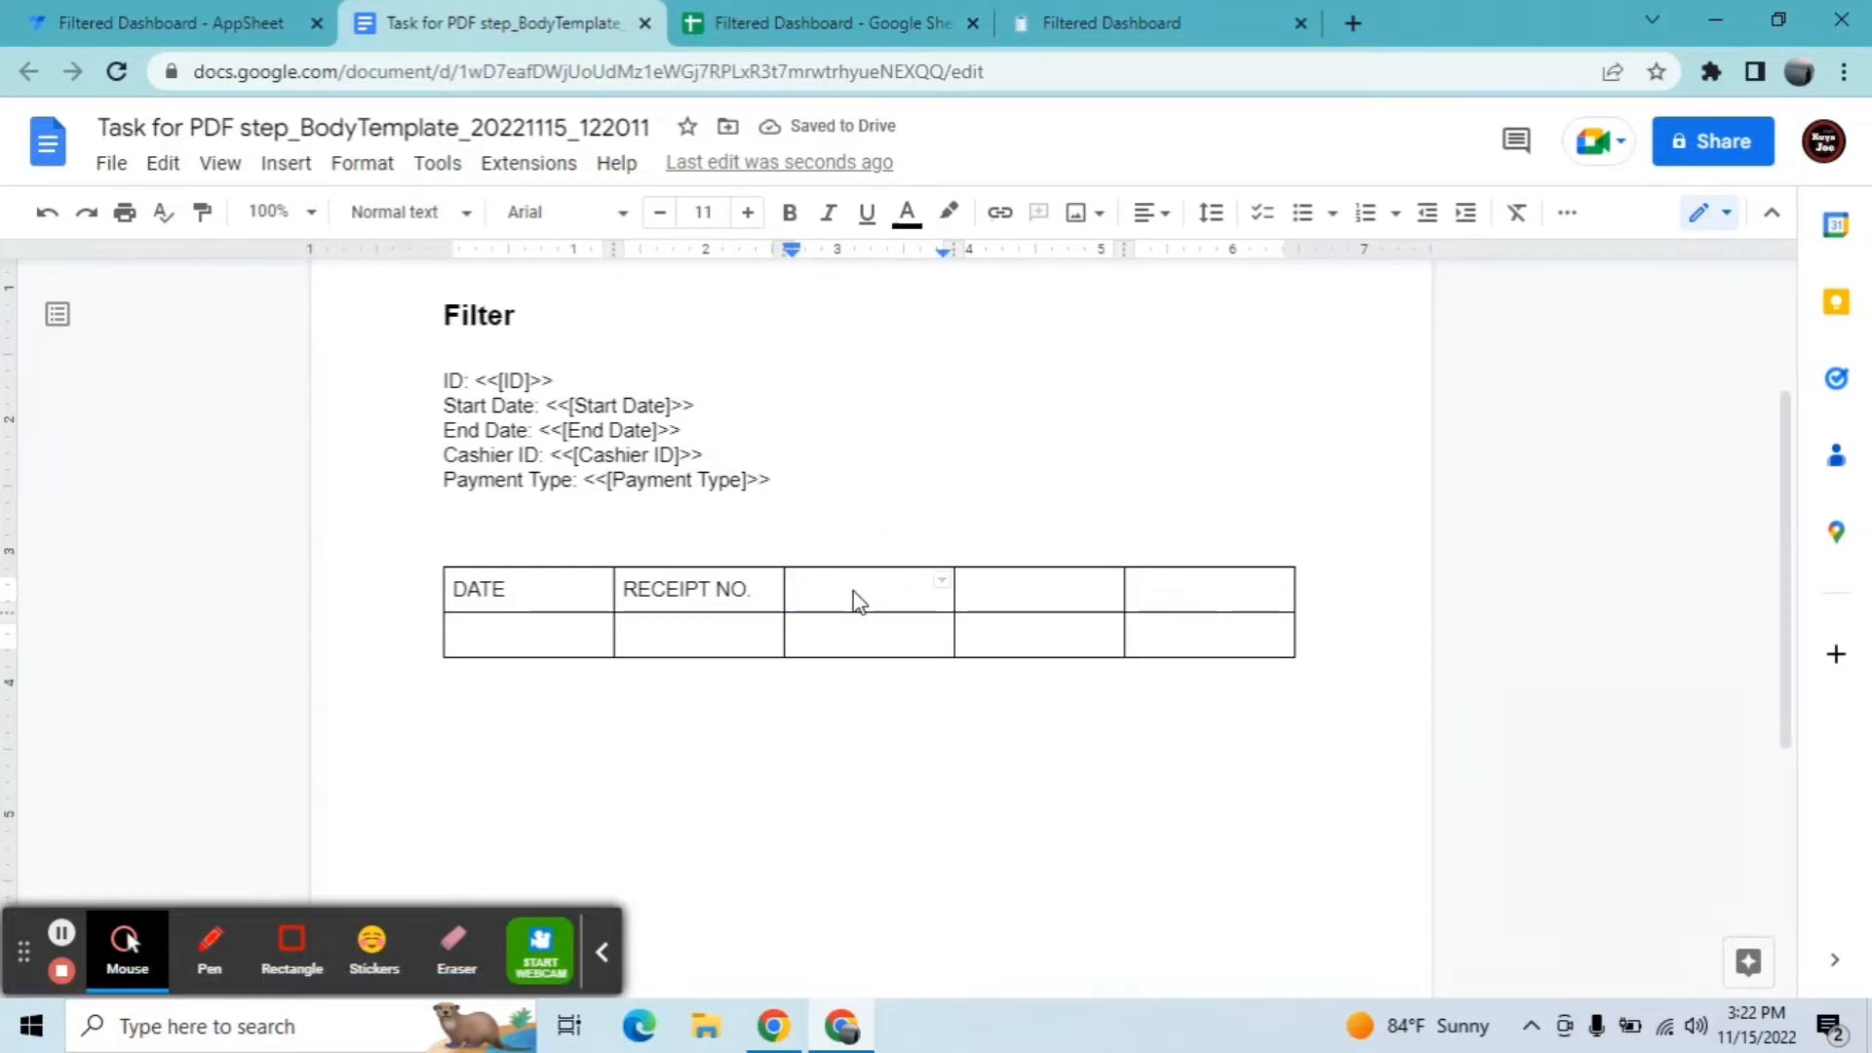
text(CASHIER)
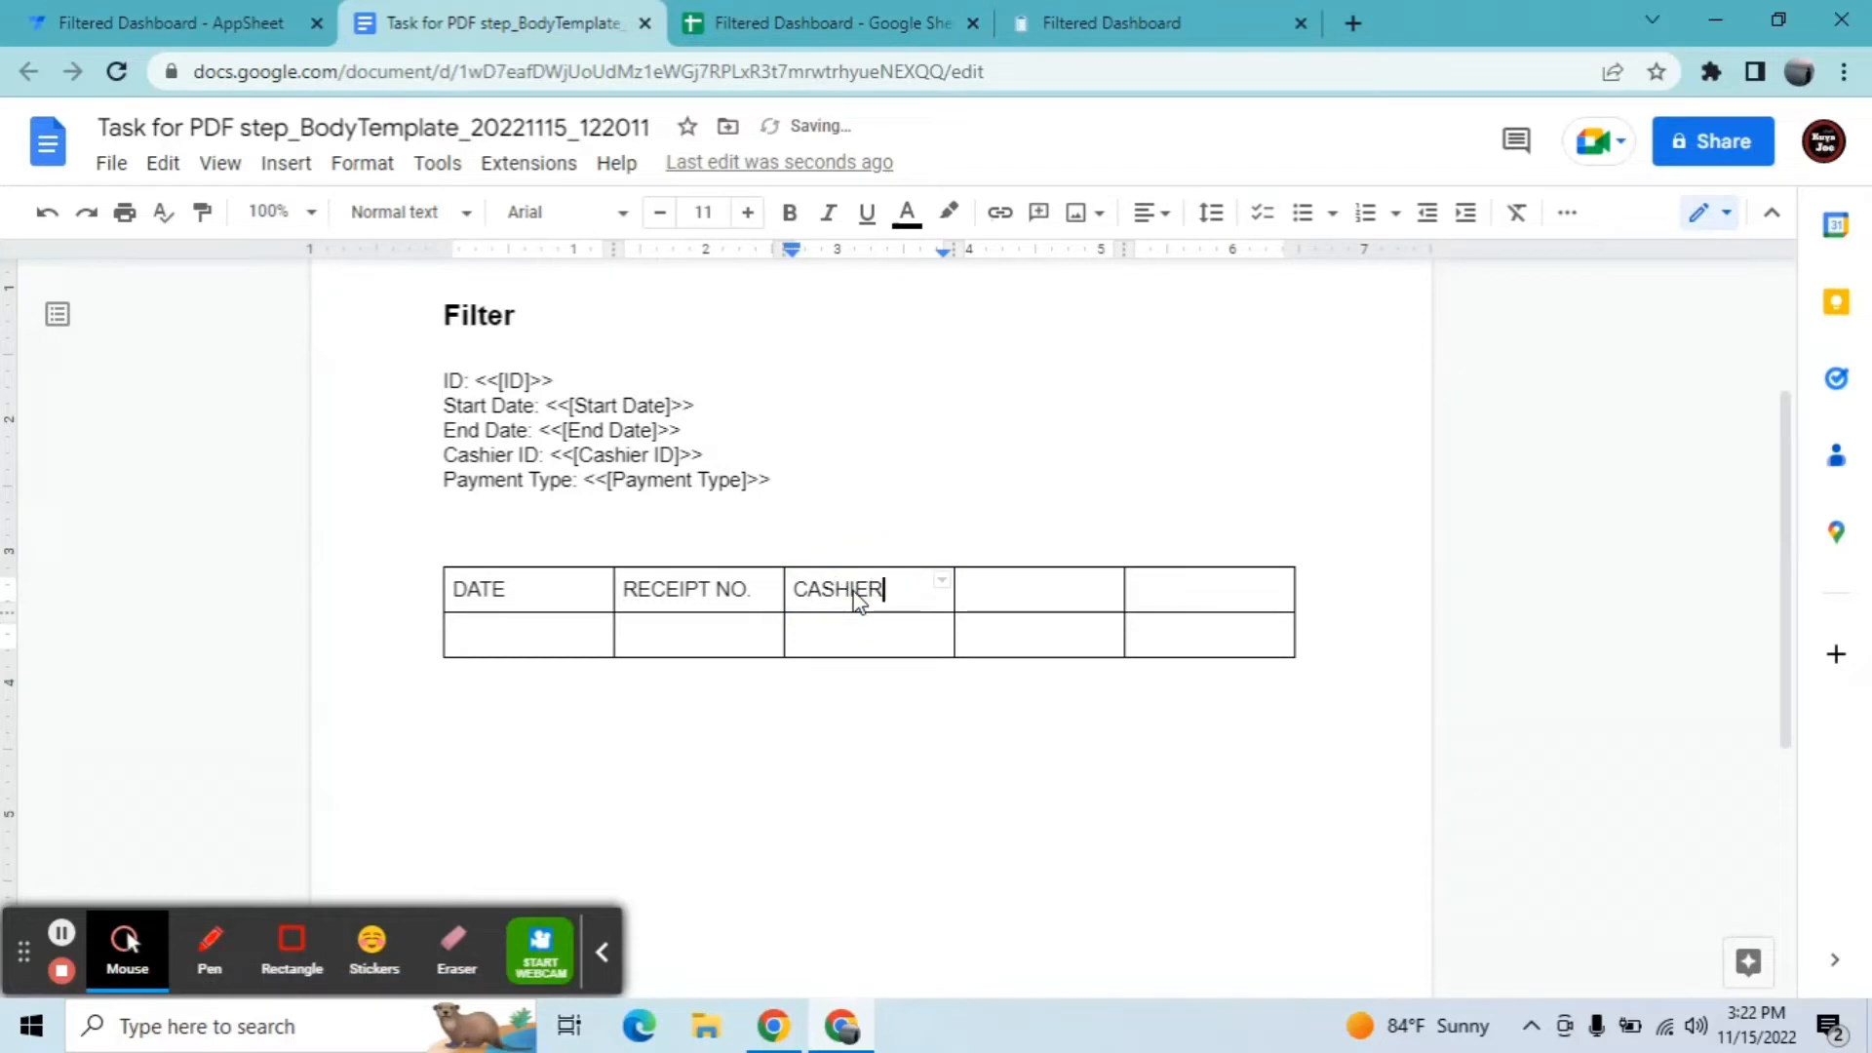
text( ID)
click(997, 608)
click(997, 591)
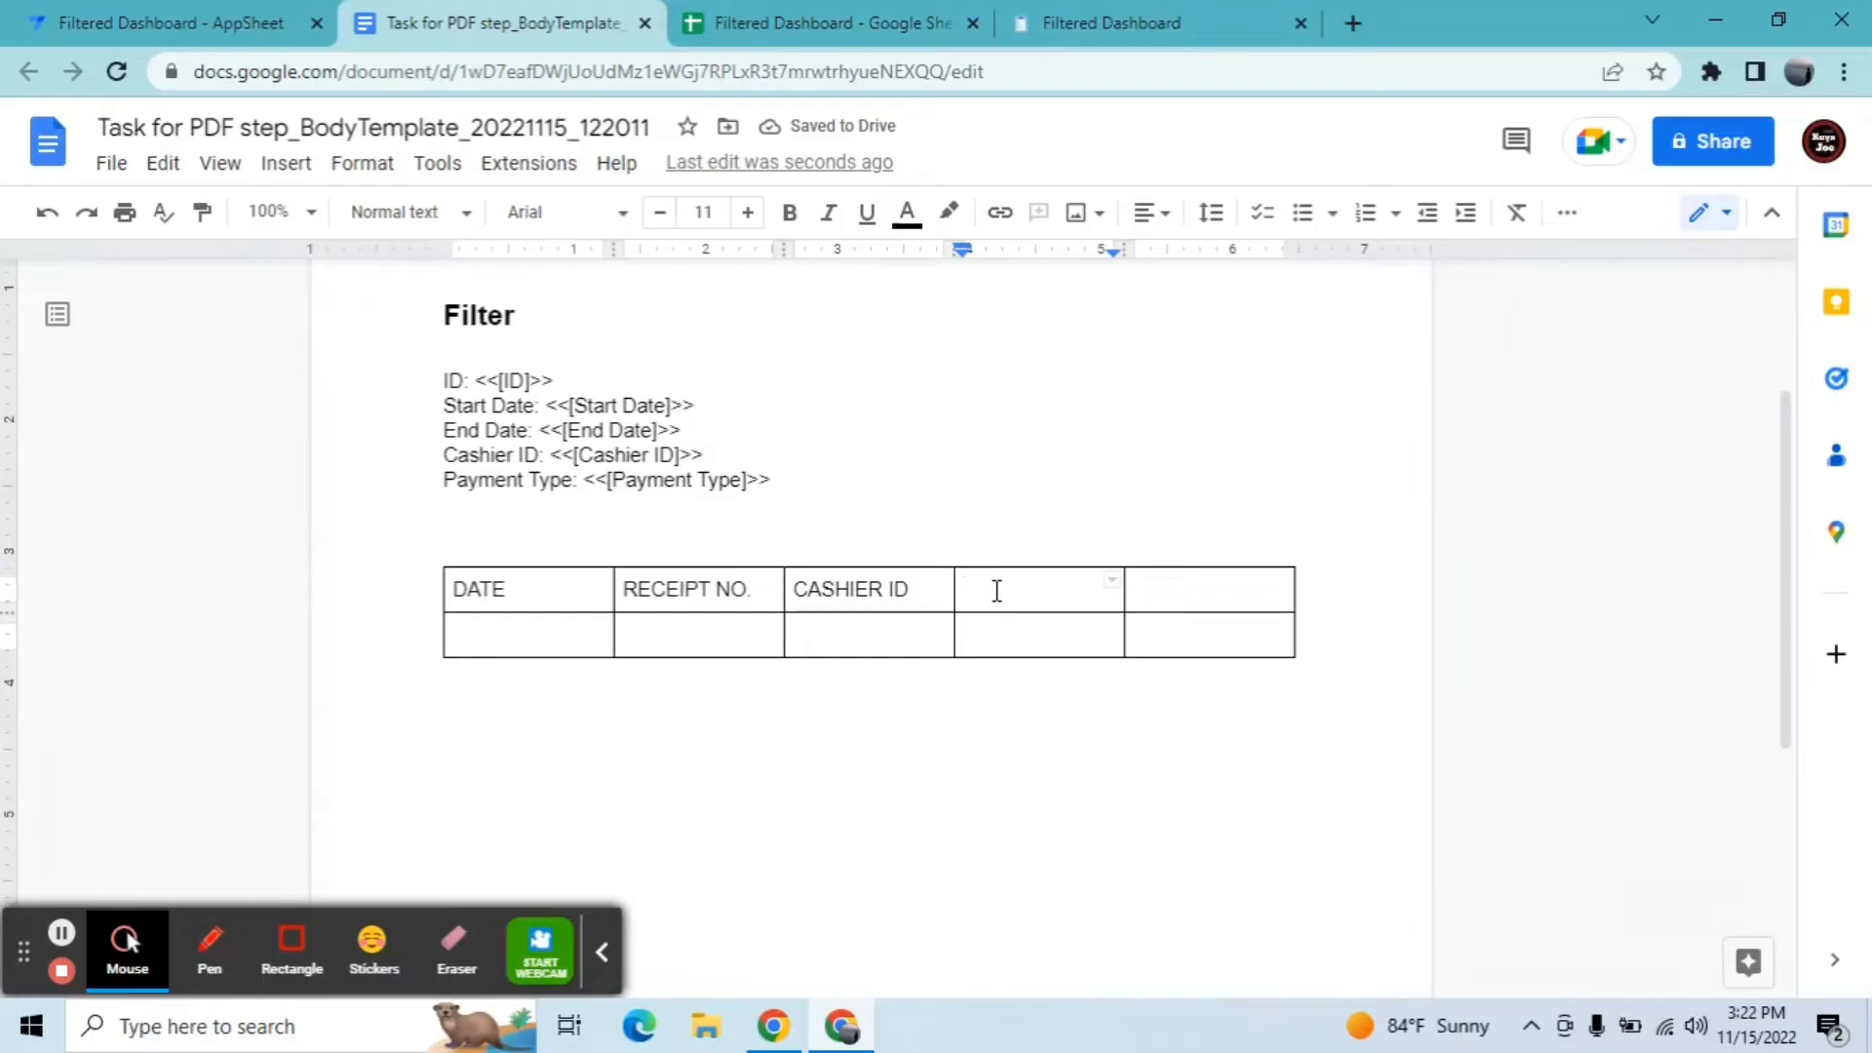
text(PAYME)
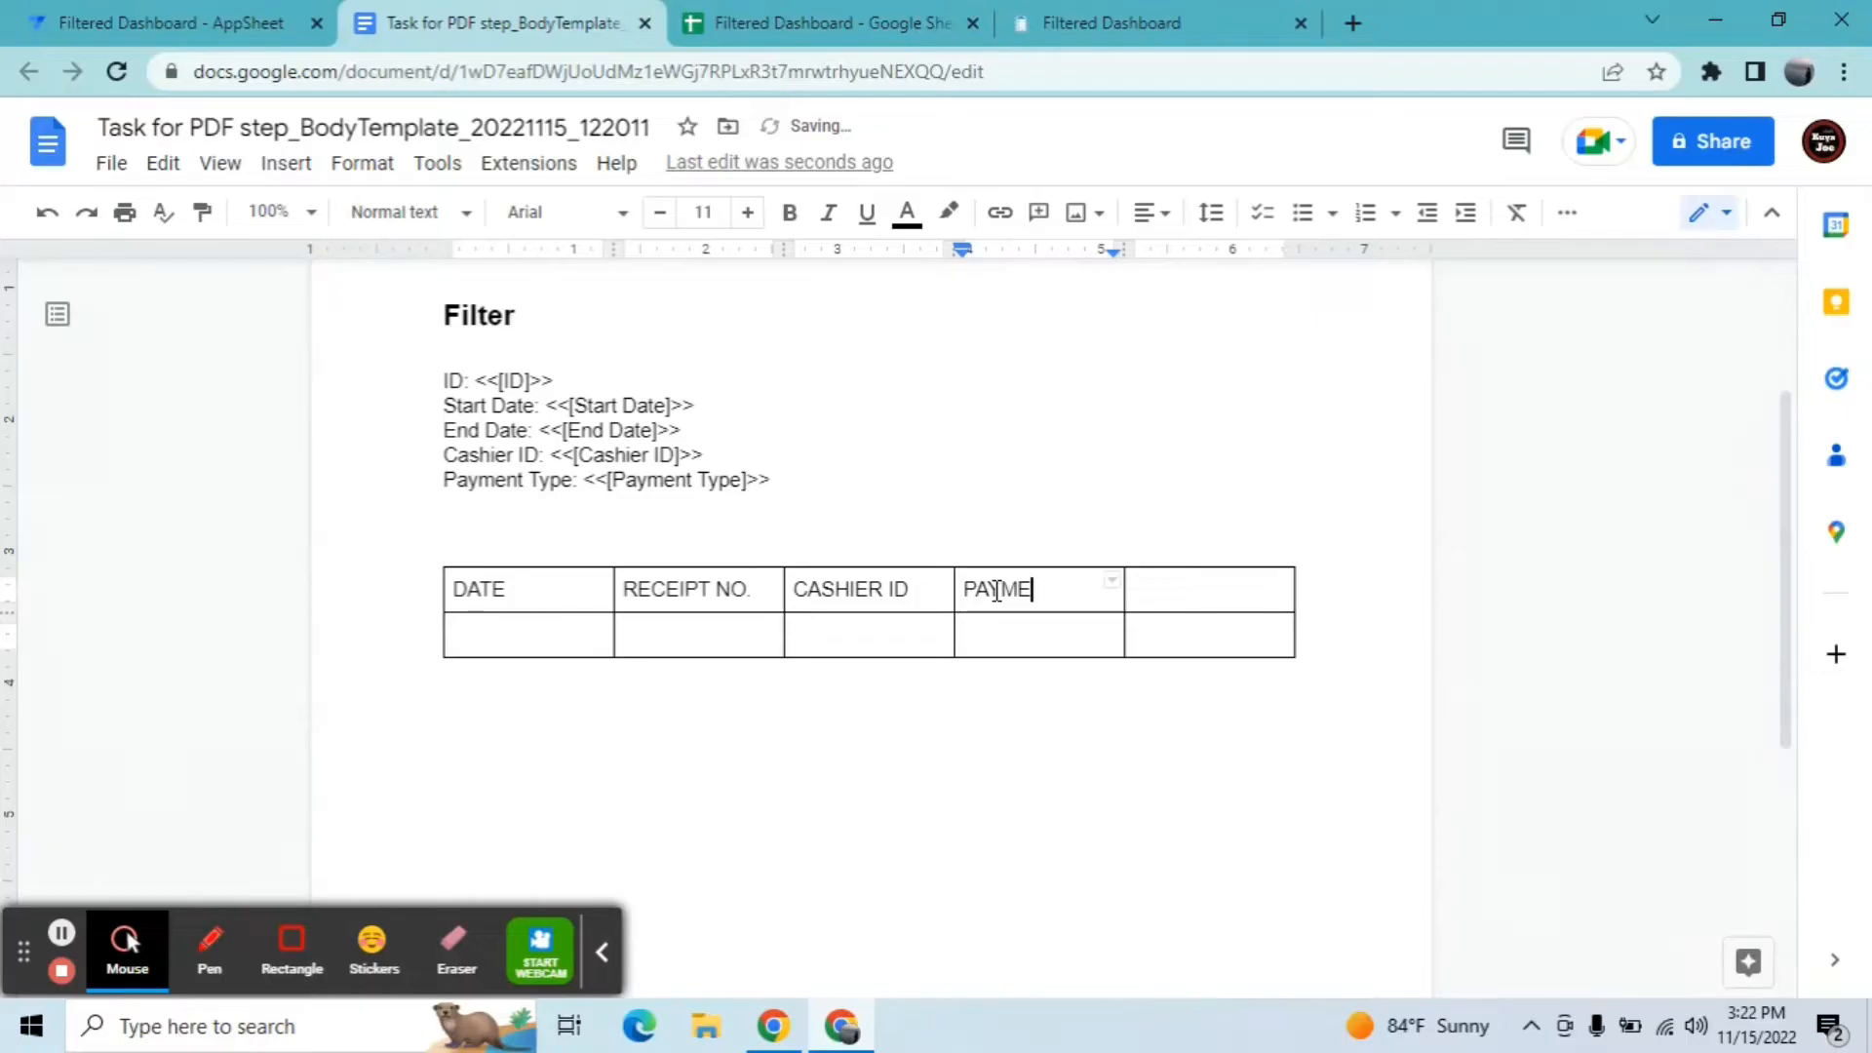
text(NT T)
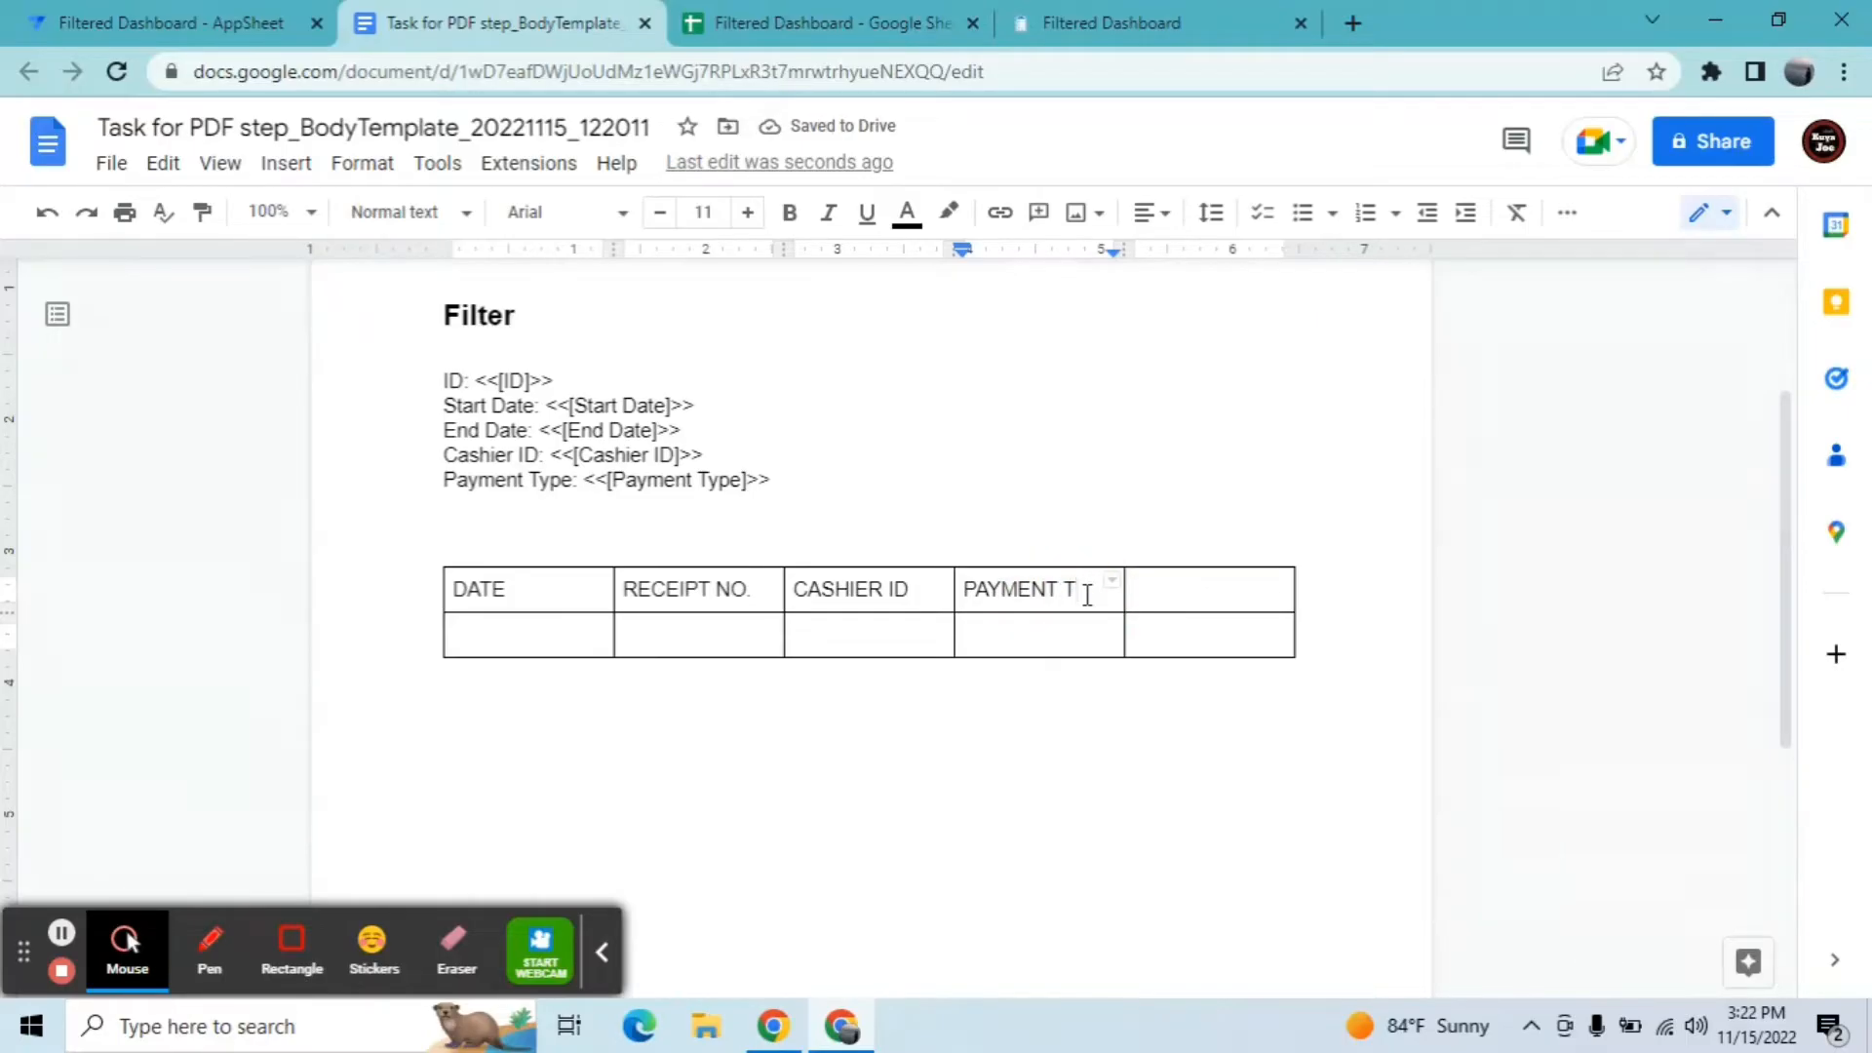
text(YPE)
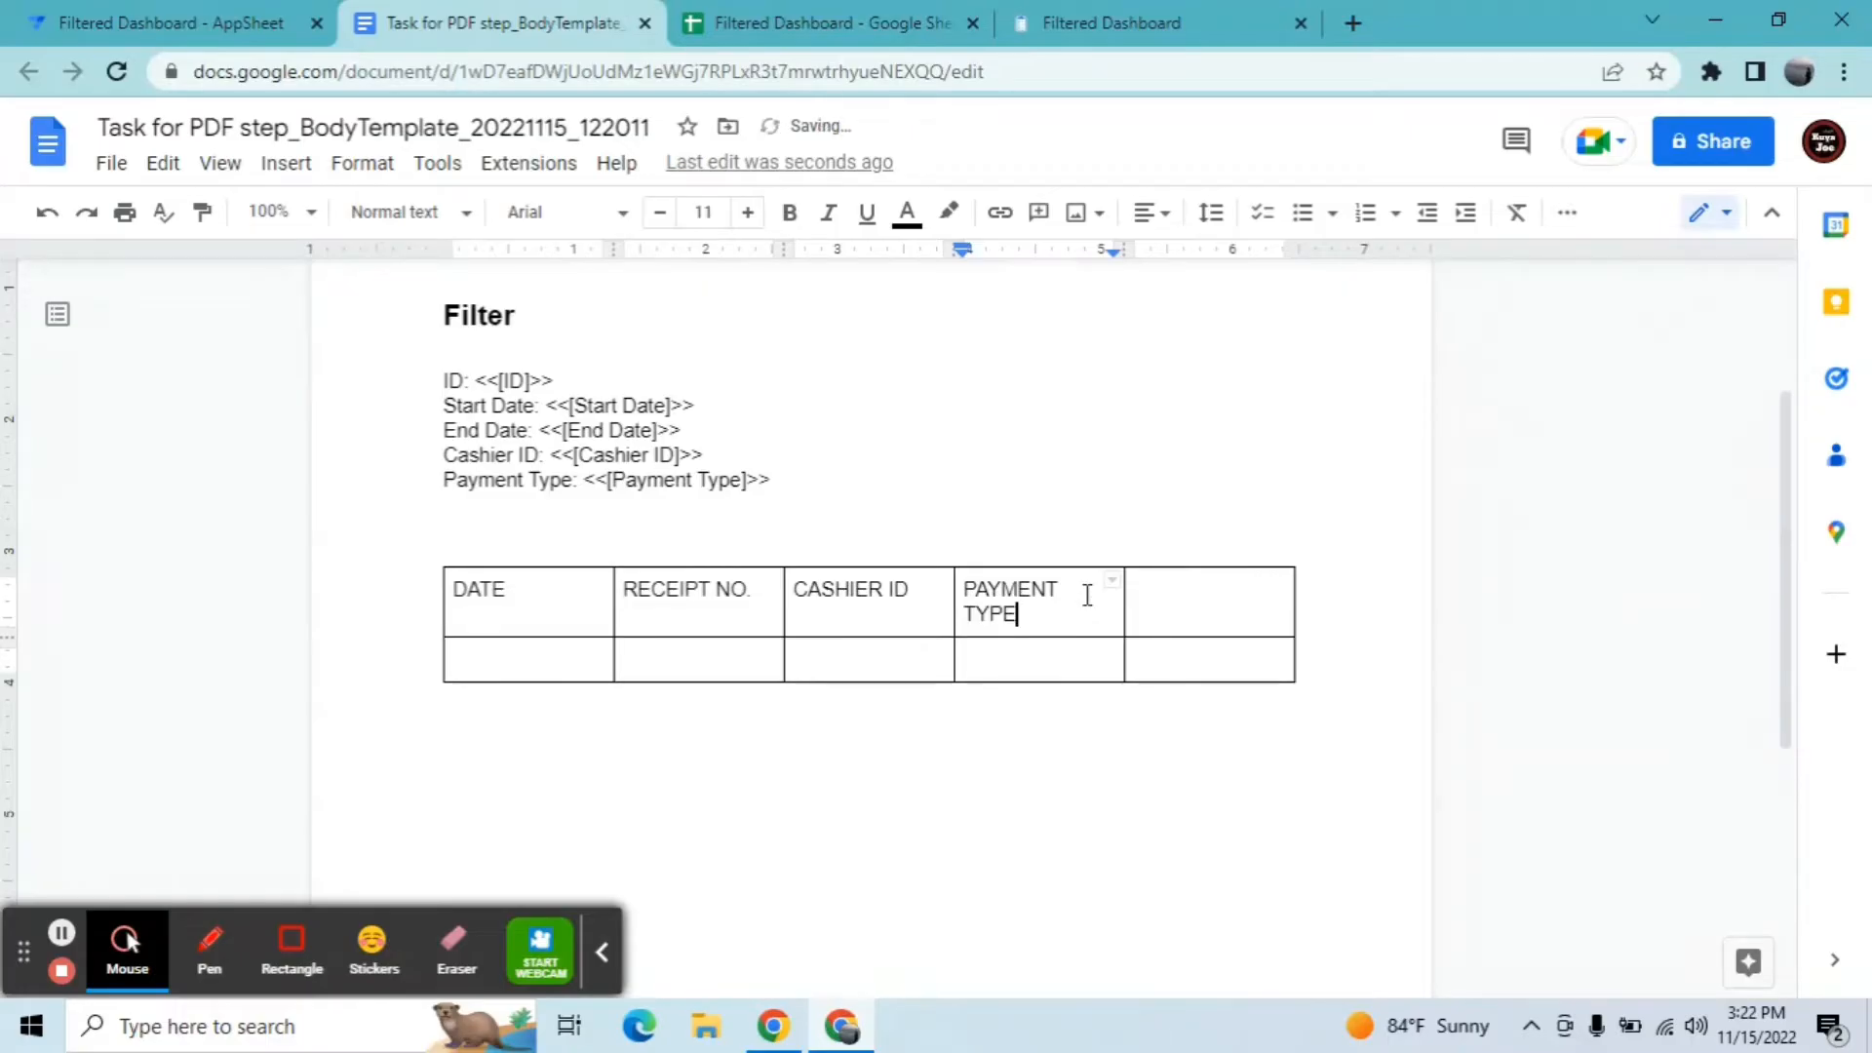
double_click(1174, 605)
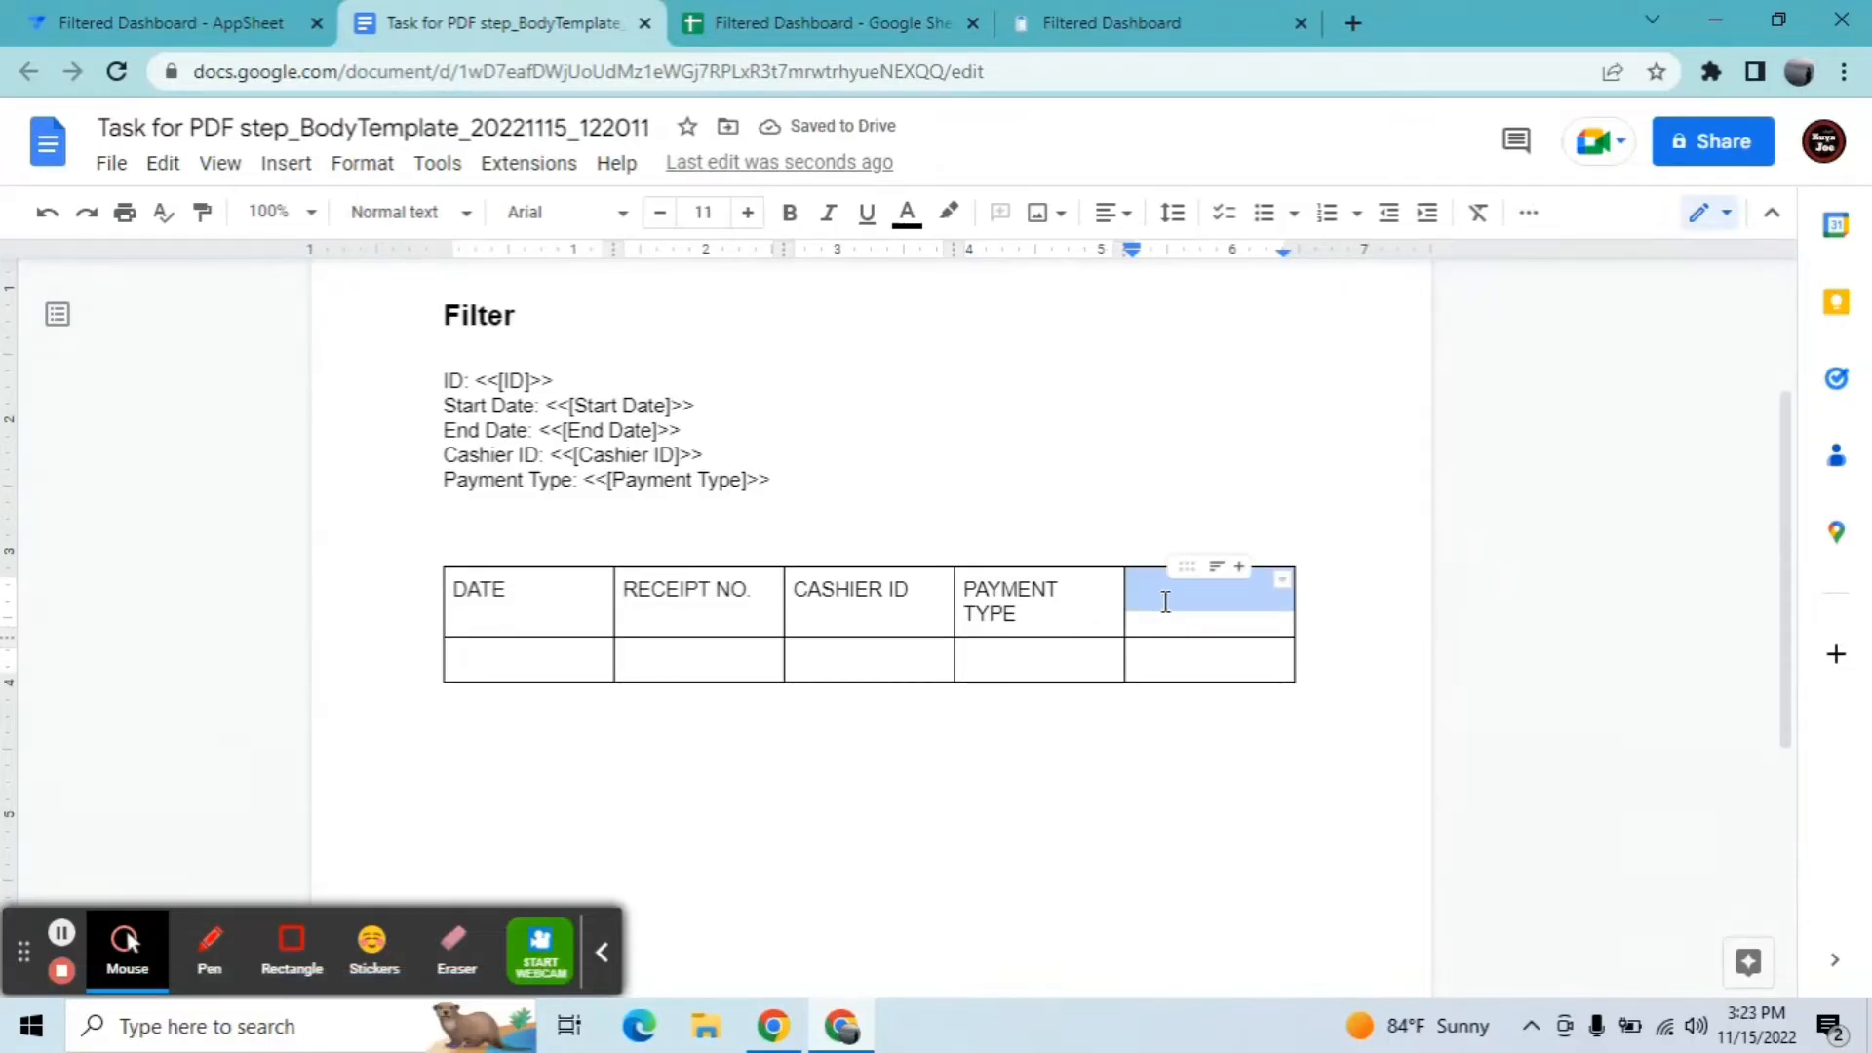
text(AMOUNT)
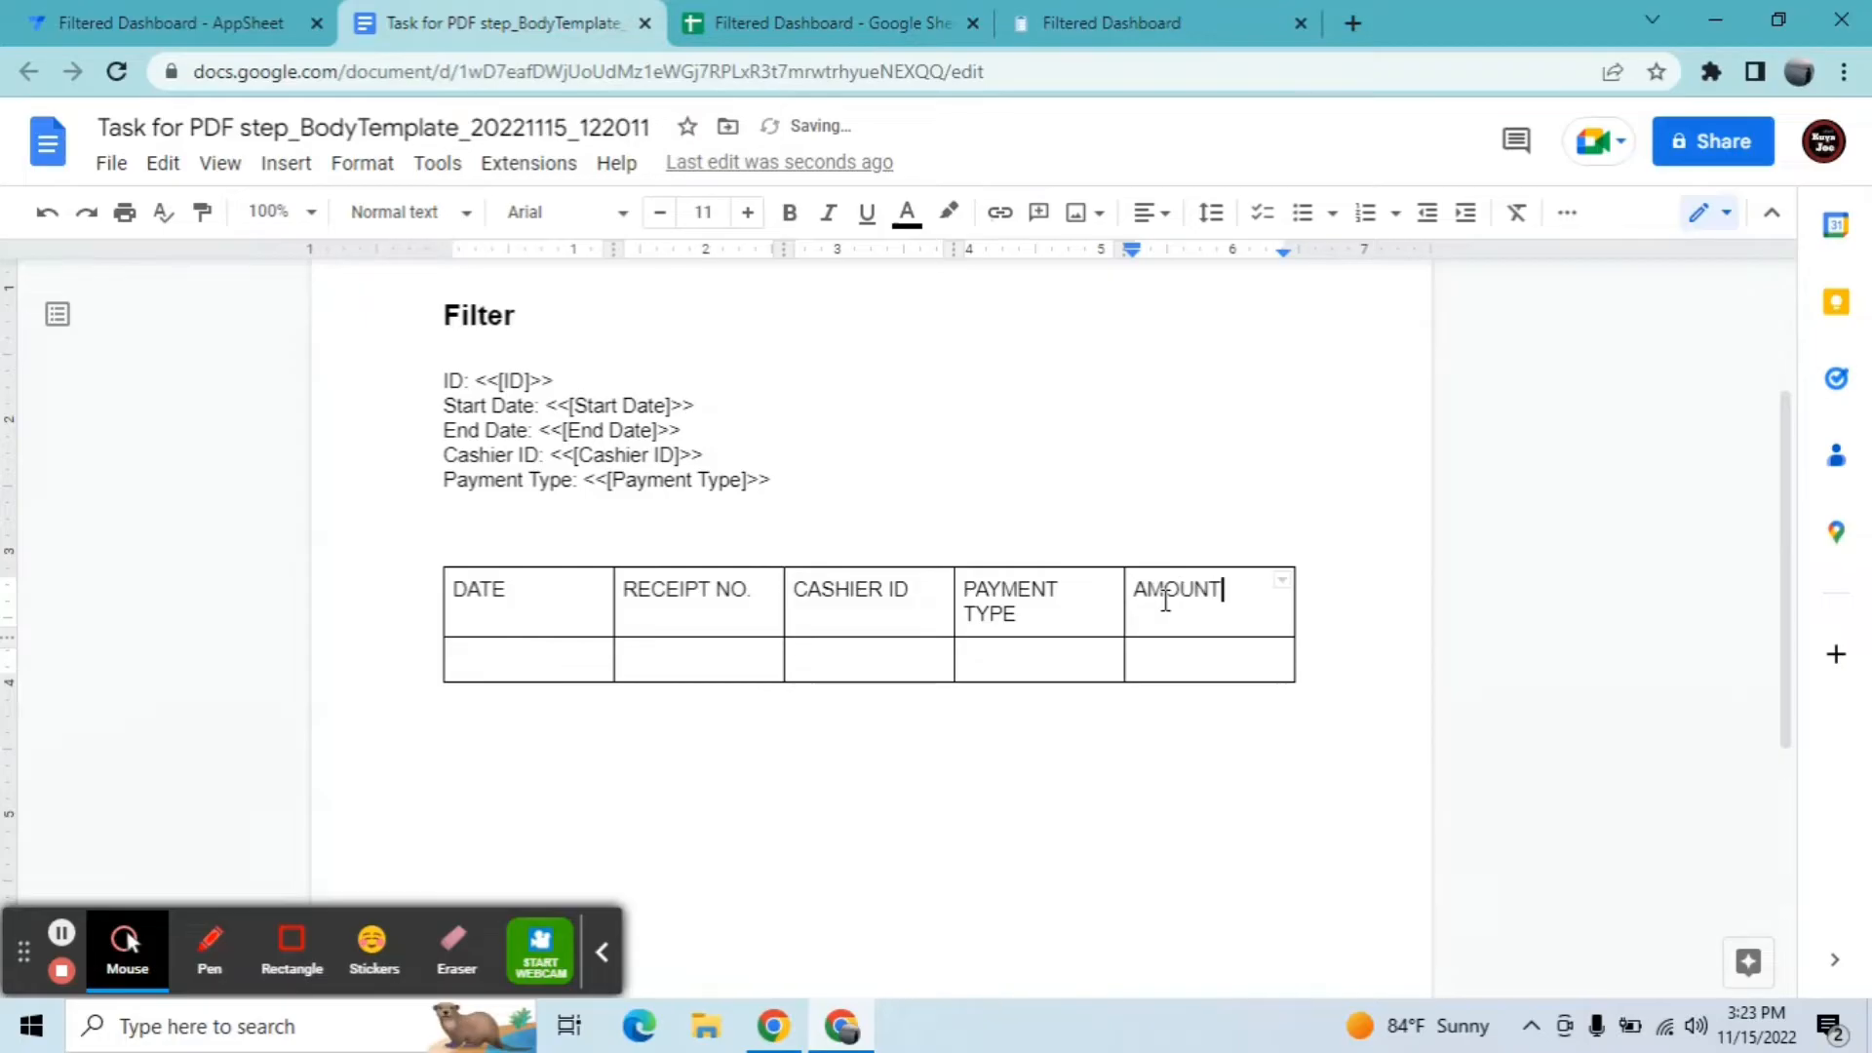
Step: Begin a template expression with <<Start in the empty cell under the DATE heading
click(719, 694)
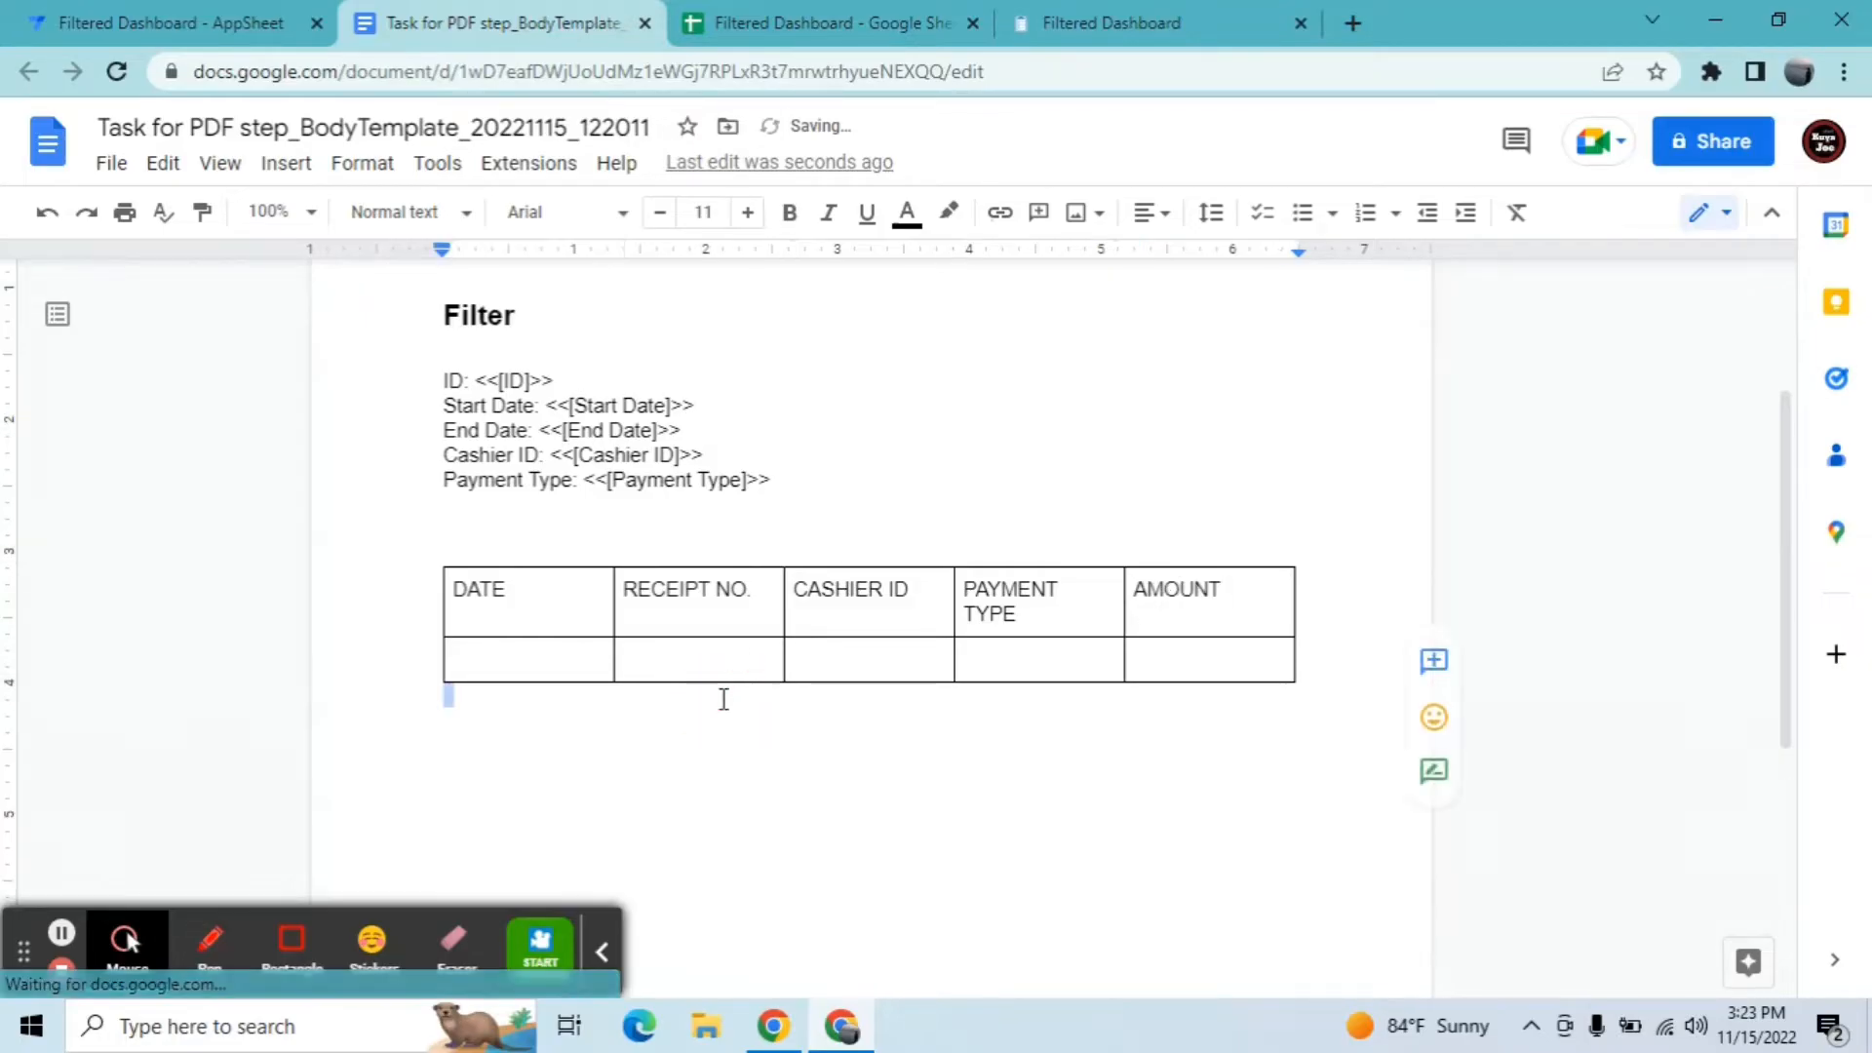
click(558, 661)
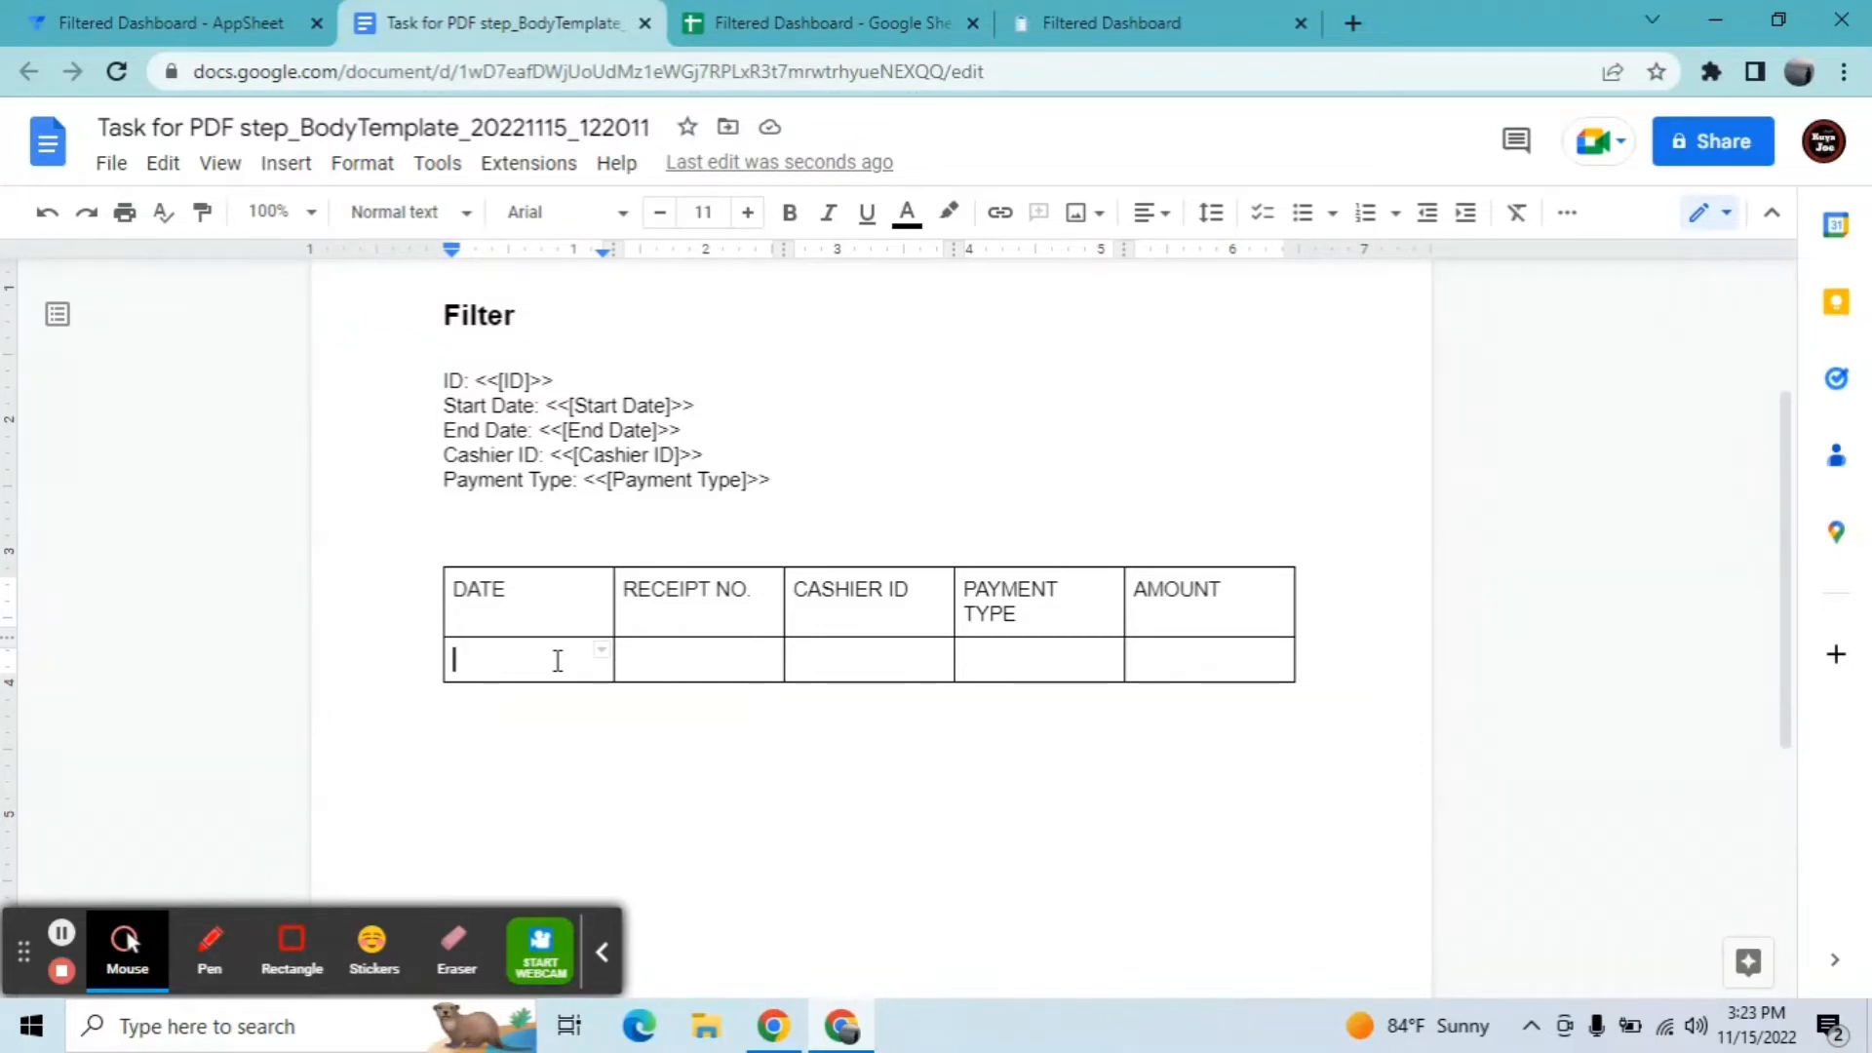
text(<<)
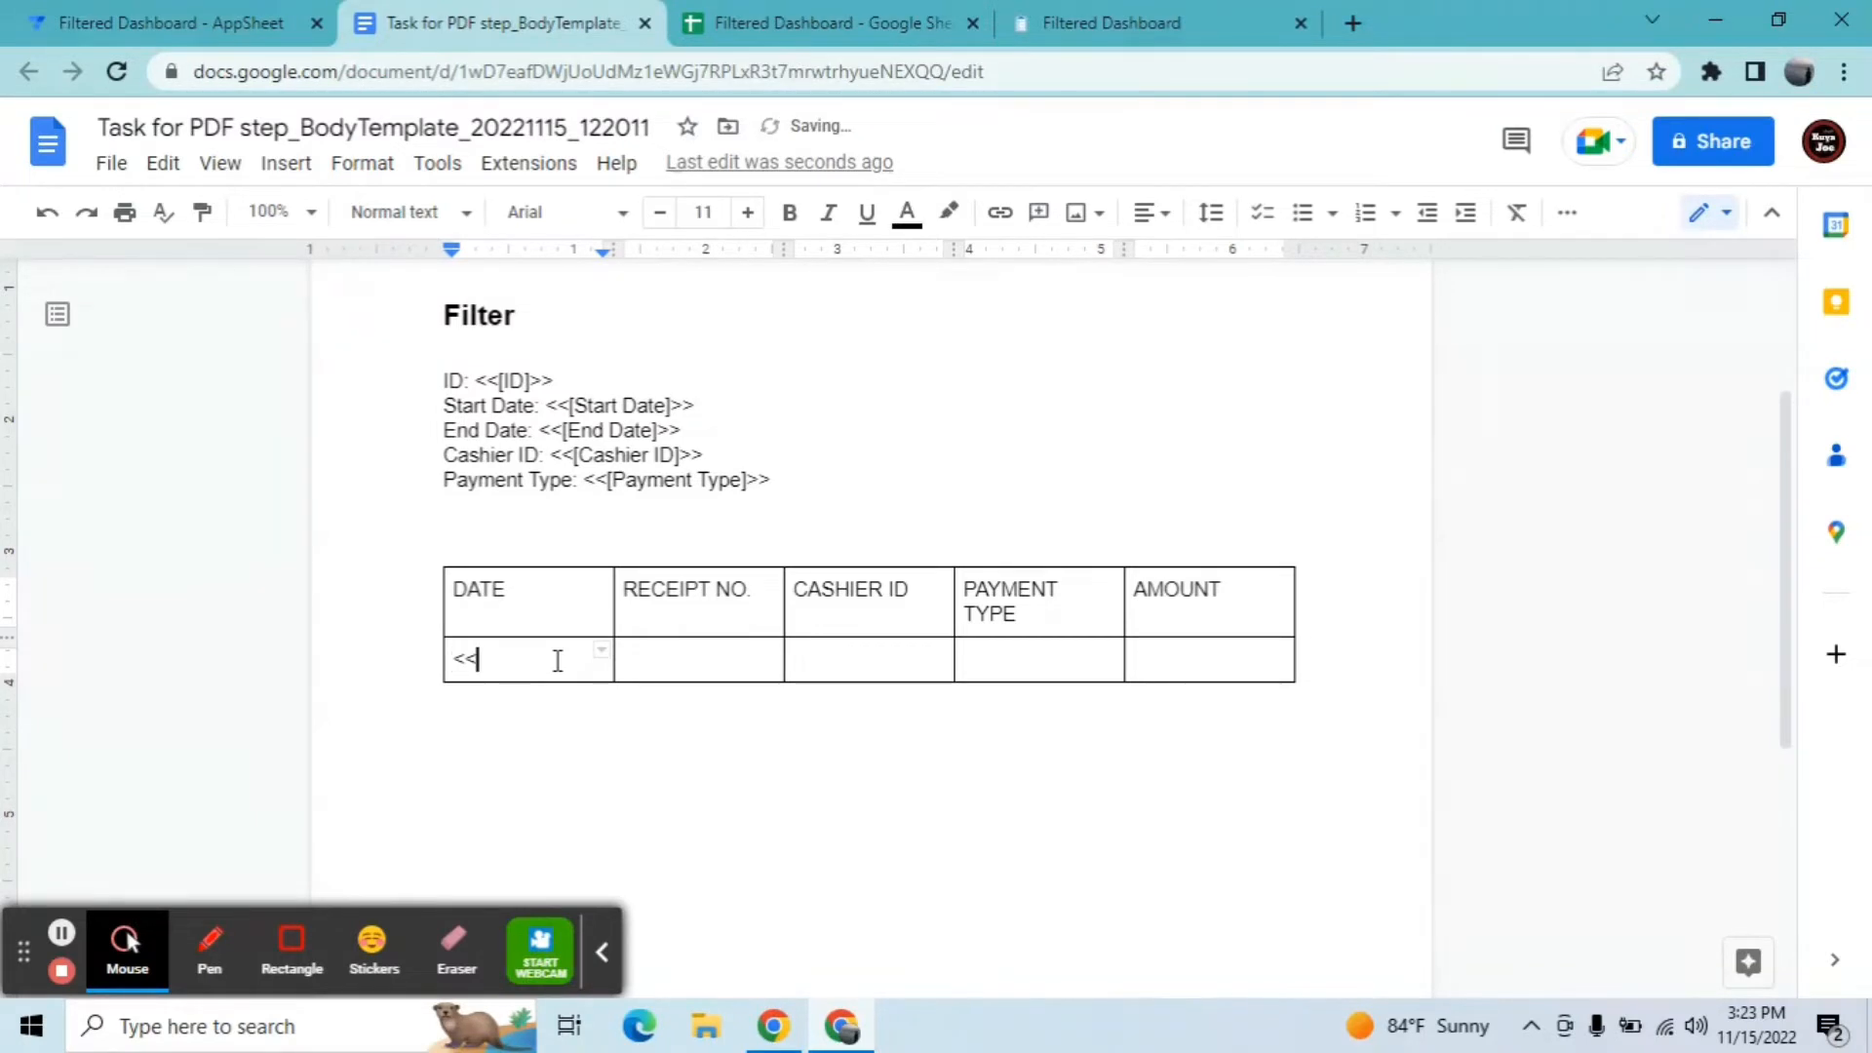
text(S)
text(tart)
text(.)
Step: Switch to AppSheet and examine the Filter table's column list for the PDF Report column's name
click(278, 14)
click(115, 380)
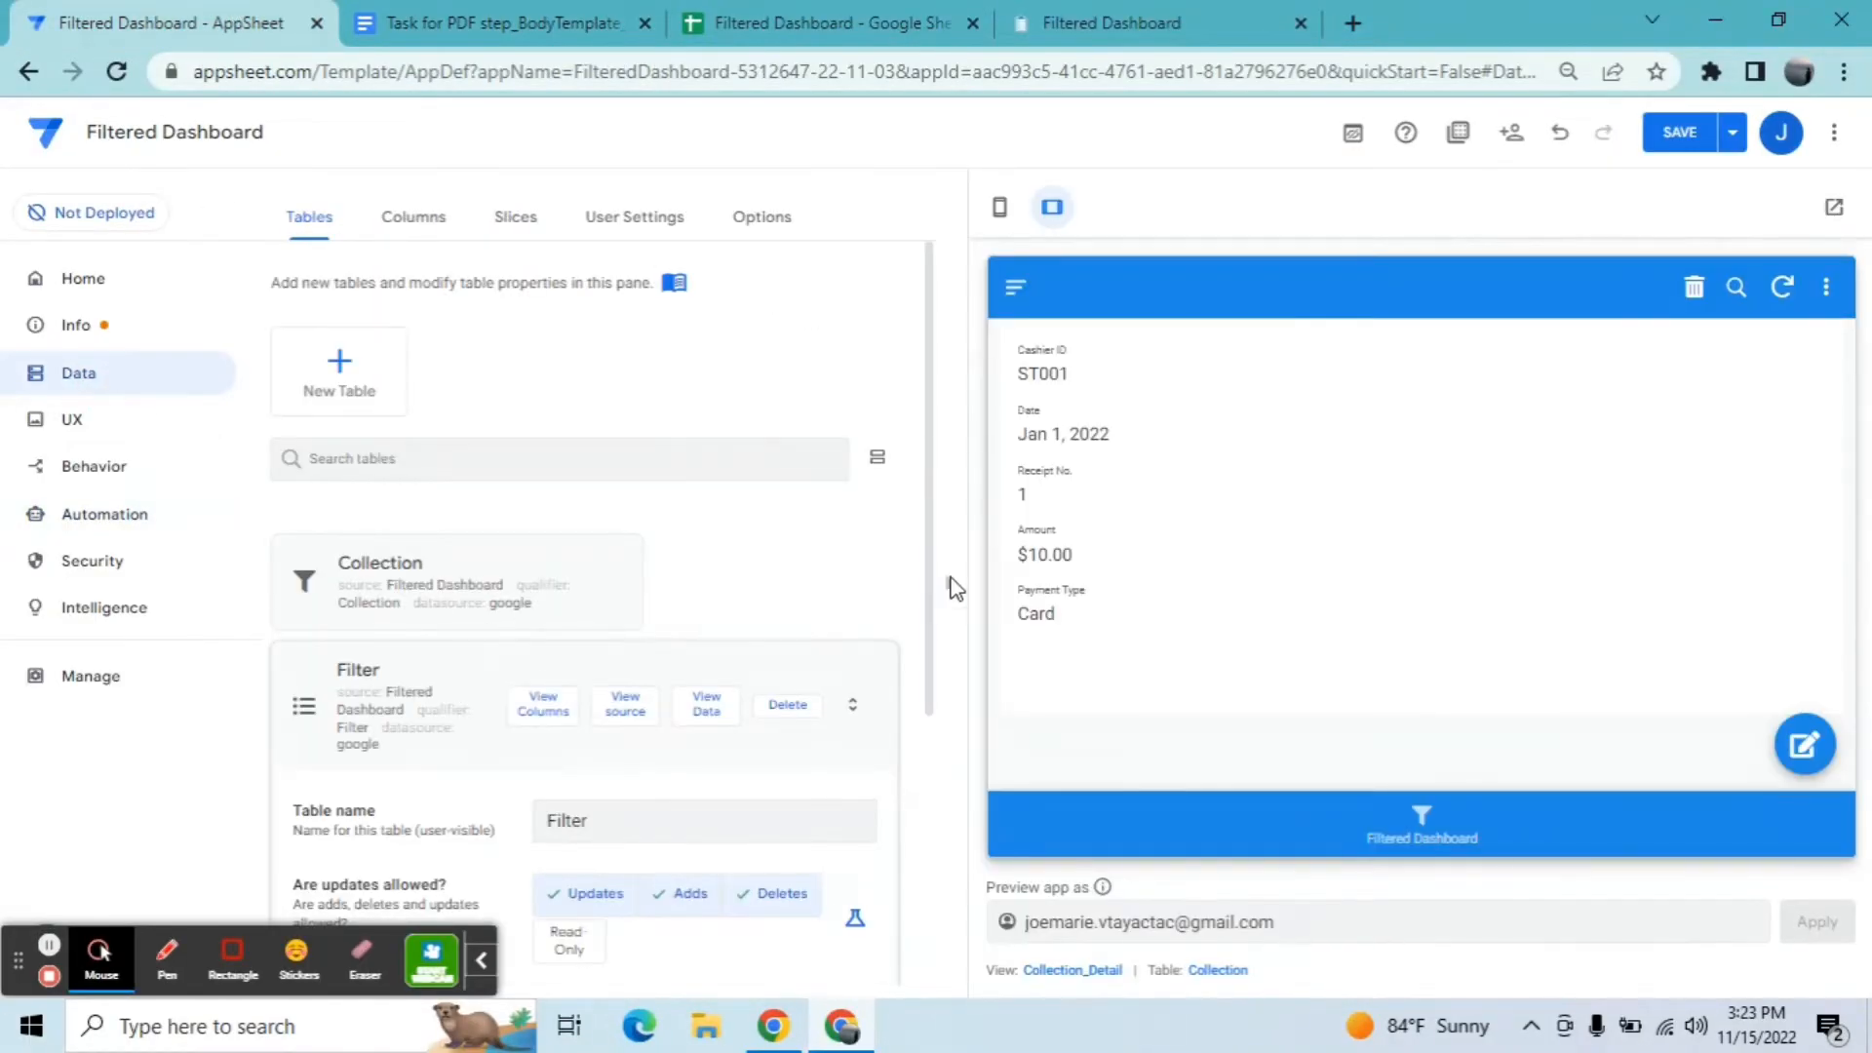
click(953, 582)
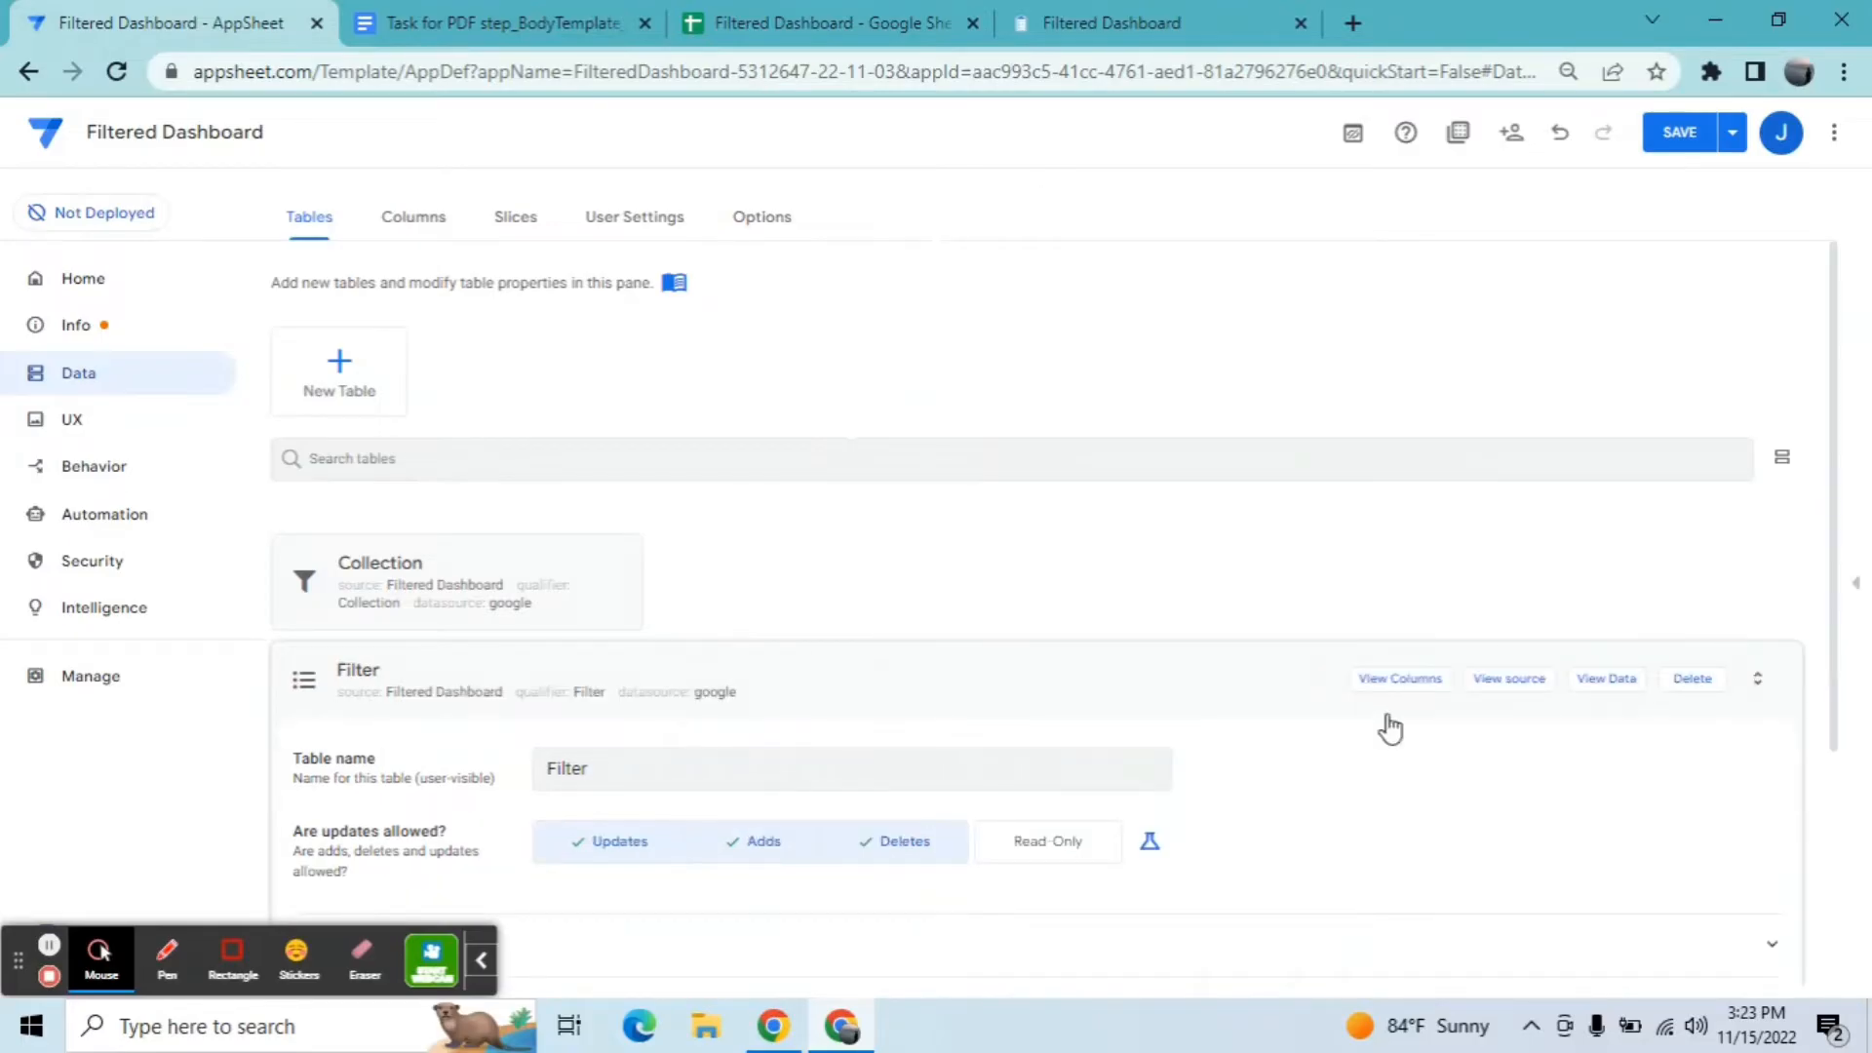
click(1394, 680)
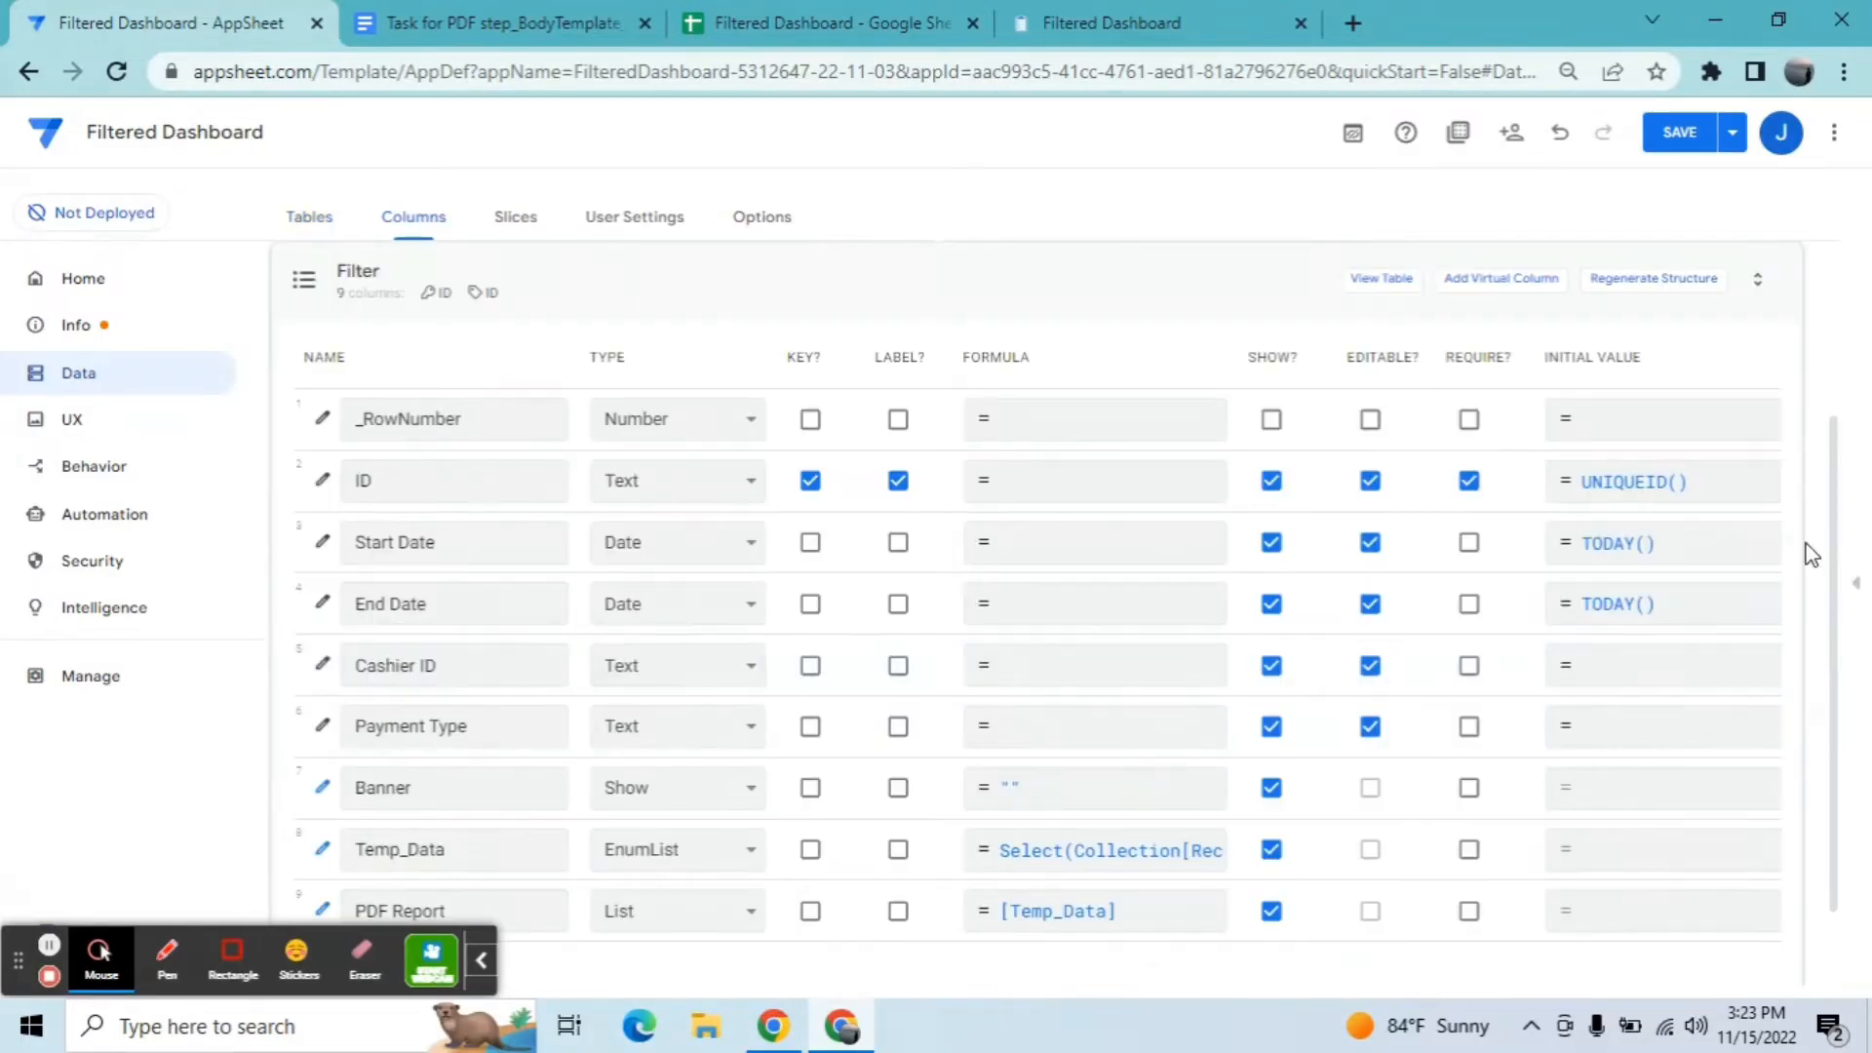
click(481, 960)
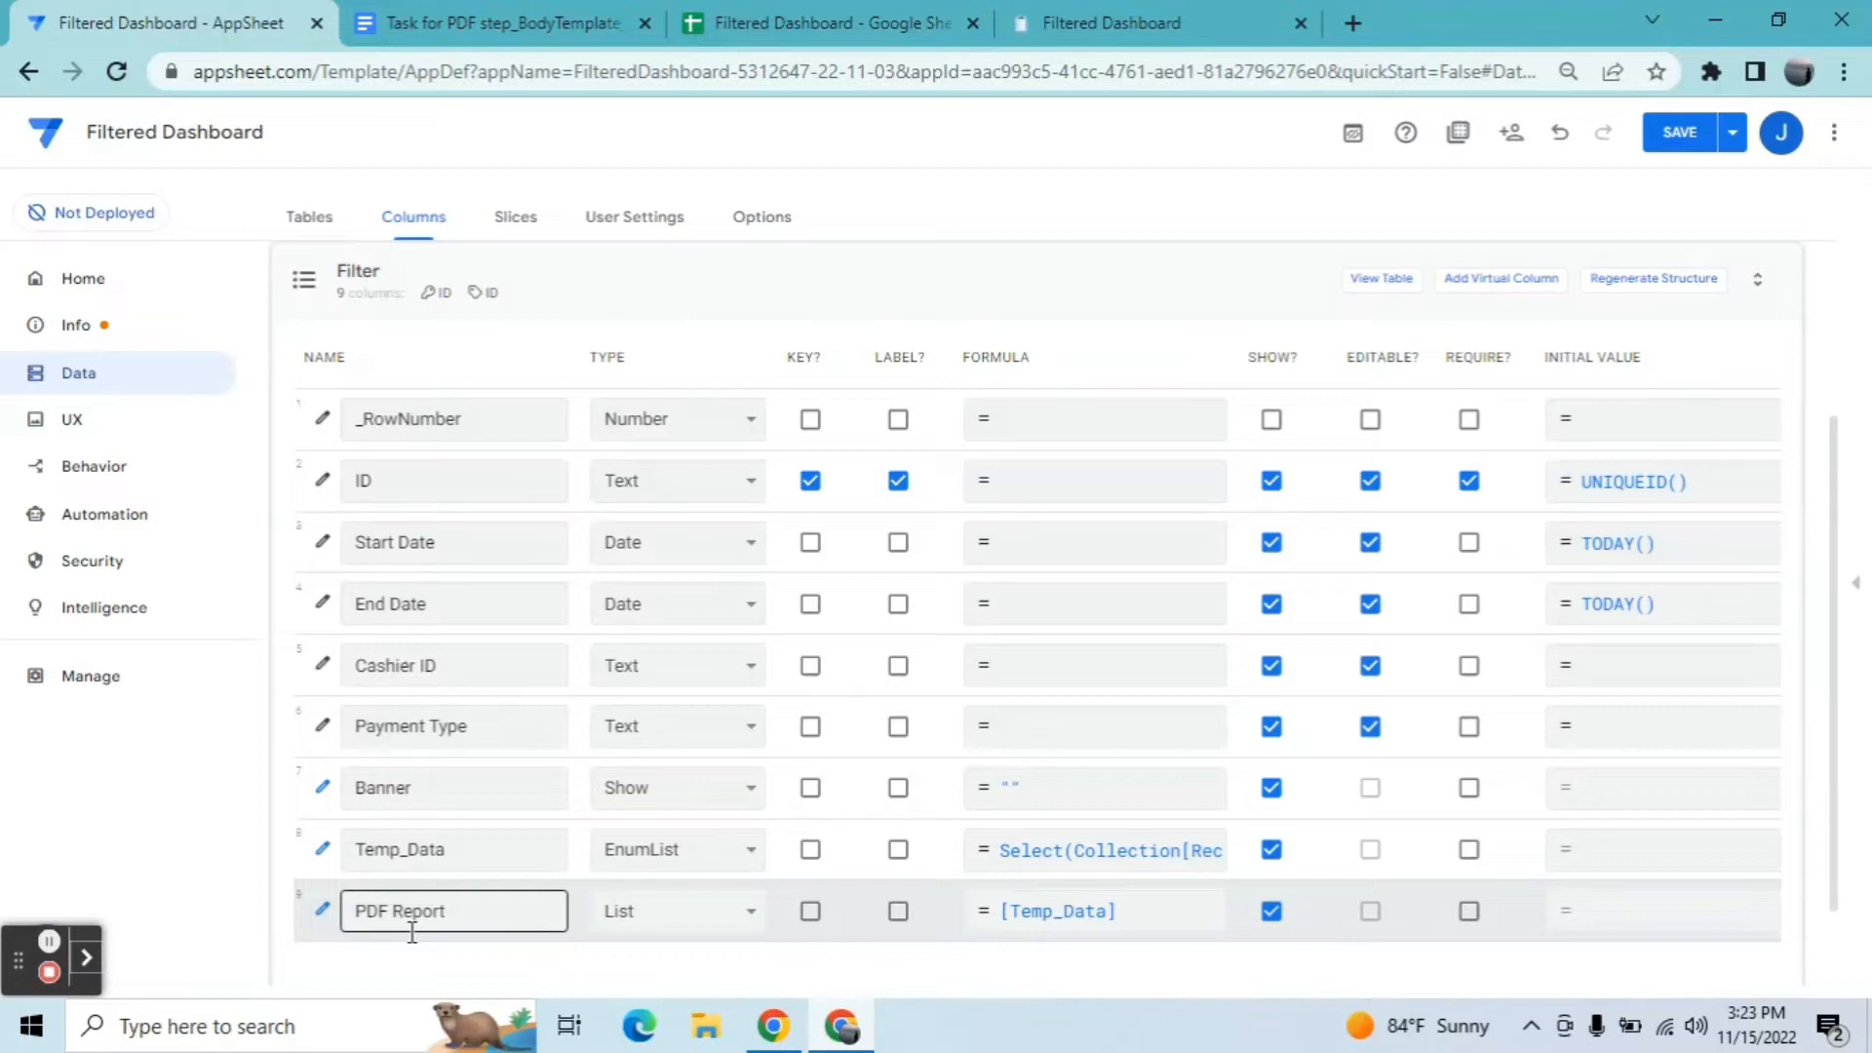
Step: Back in the Google Docs template, complete the cell under DATE as <<Start:[PDF Report]>><<[Date]>>
click(528, 21)
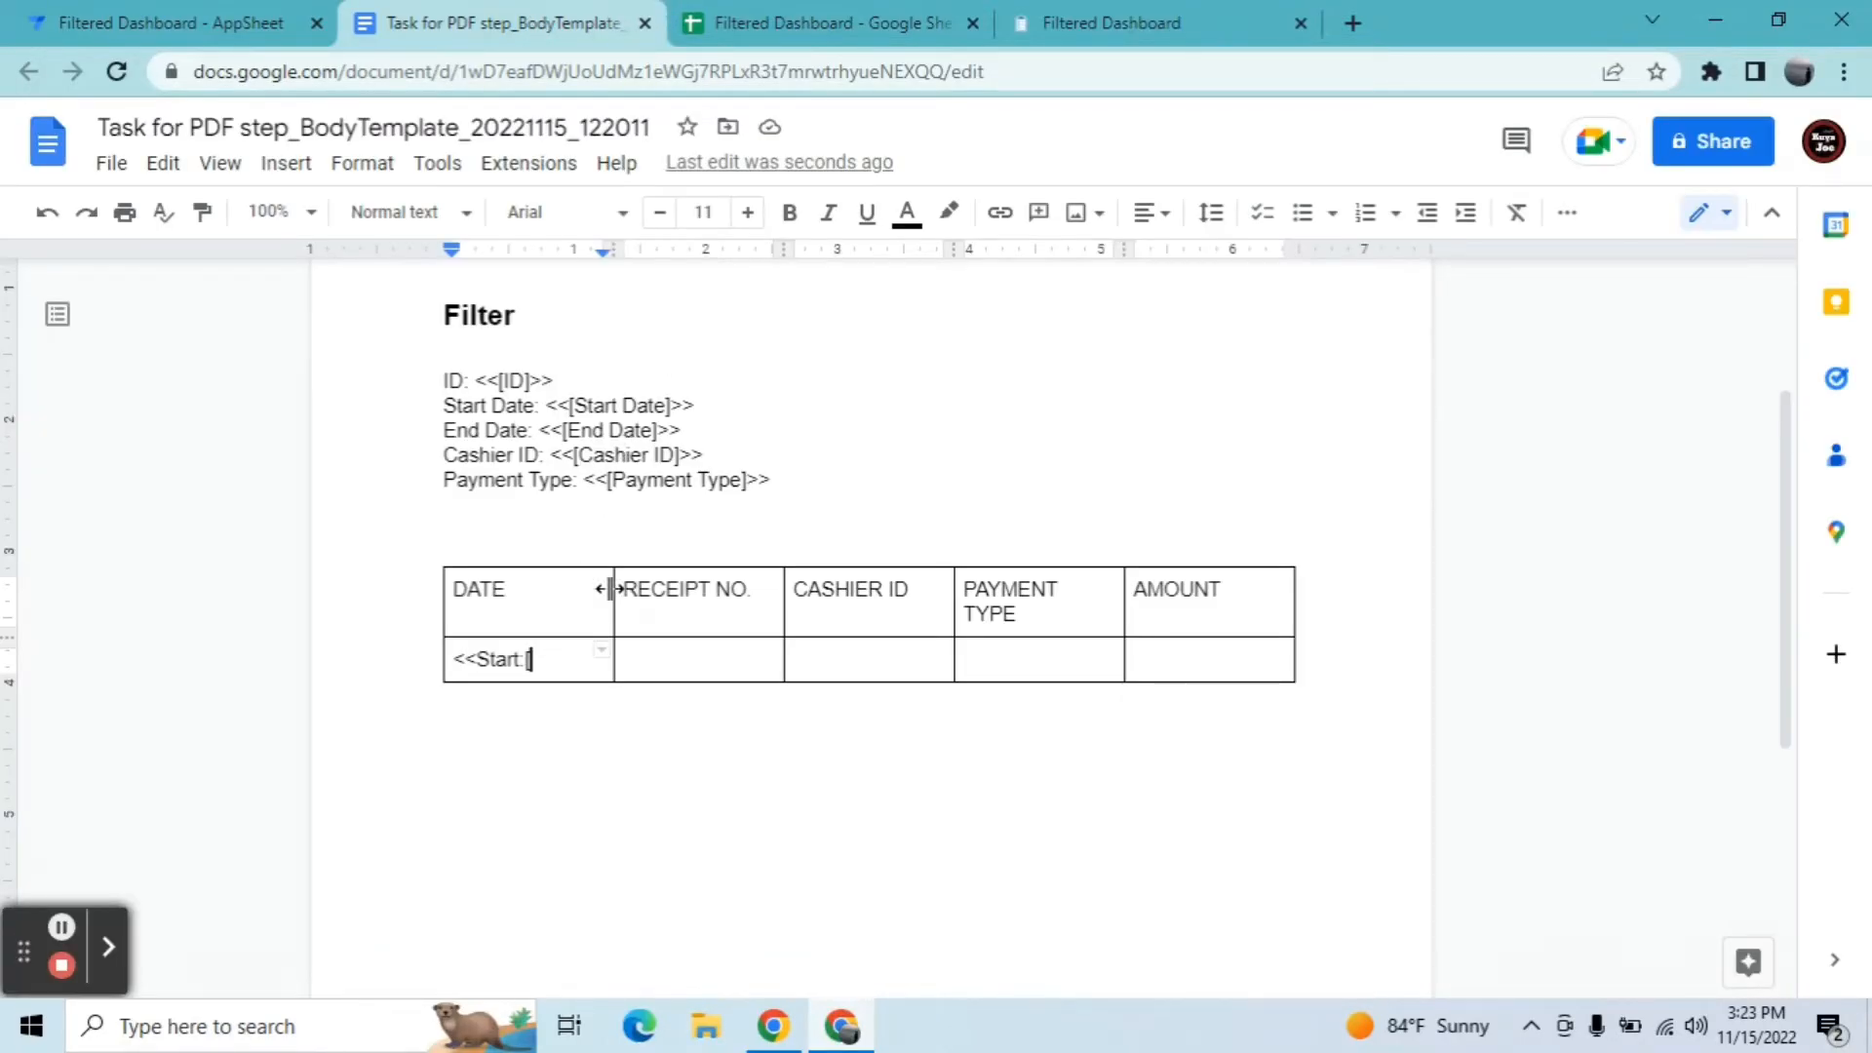
text(PDF )
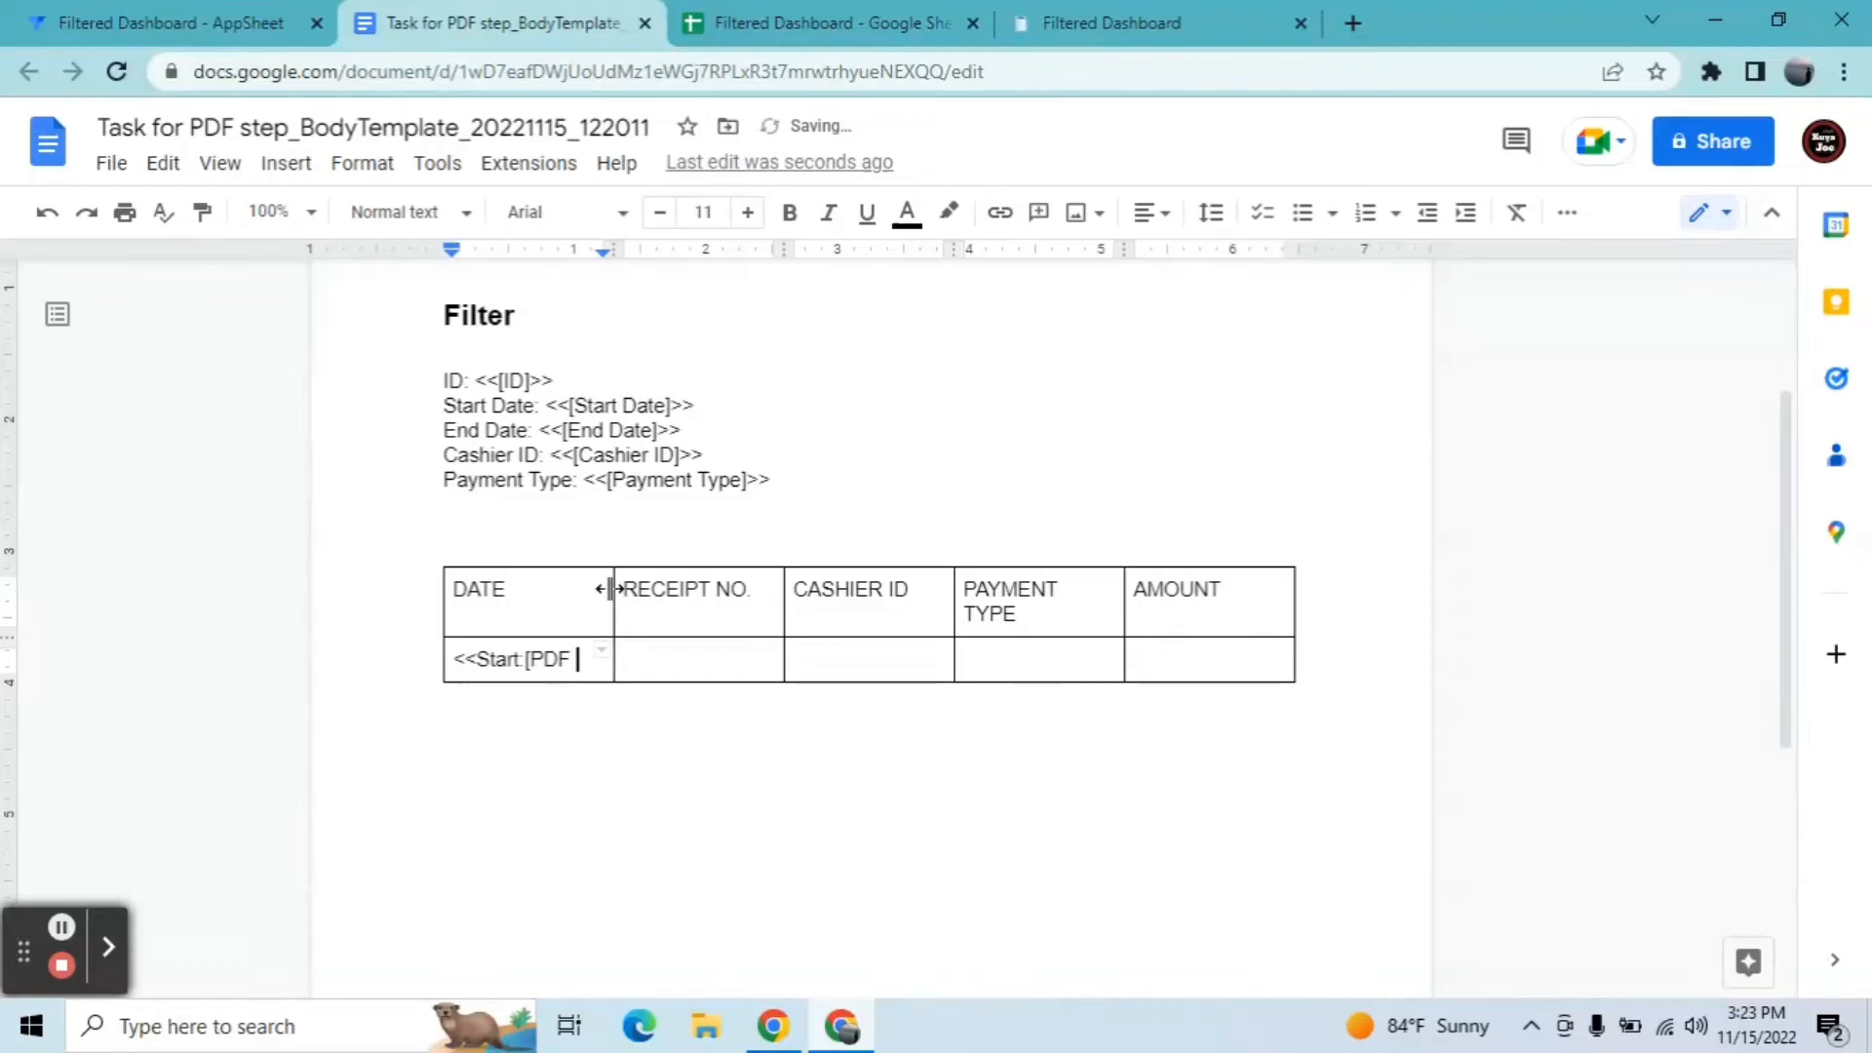
text(Report)
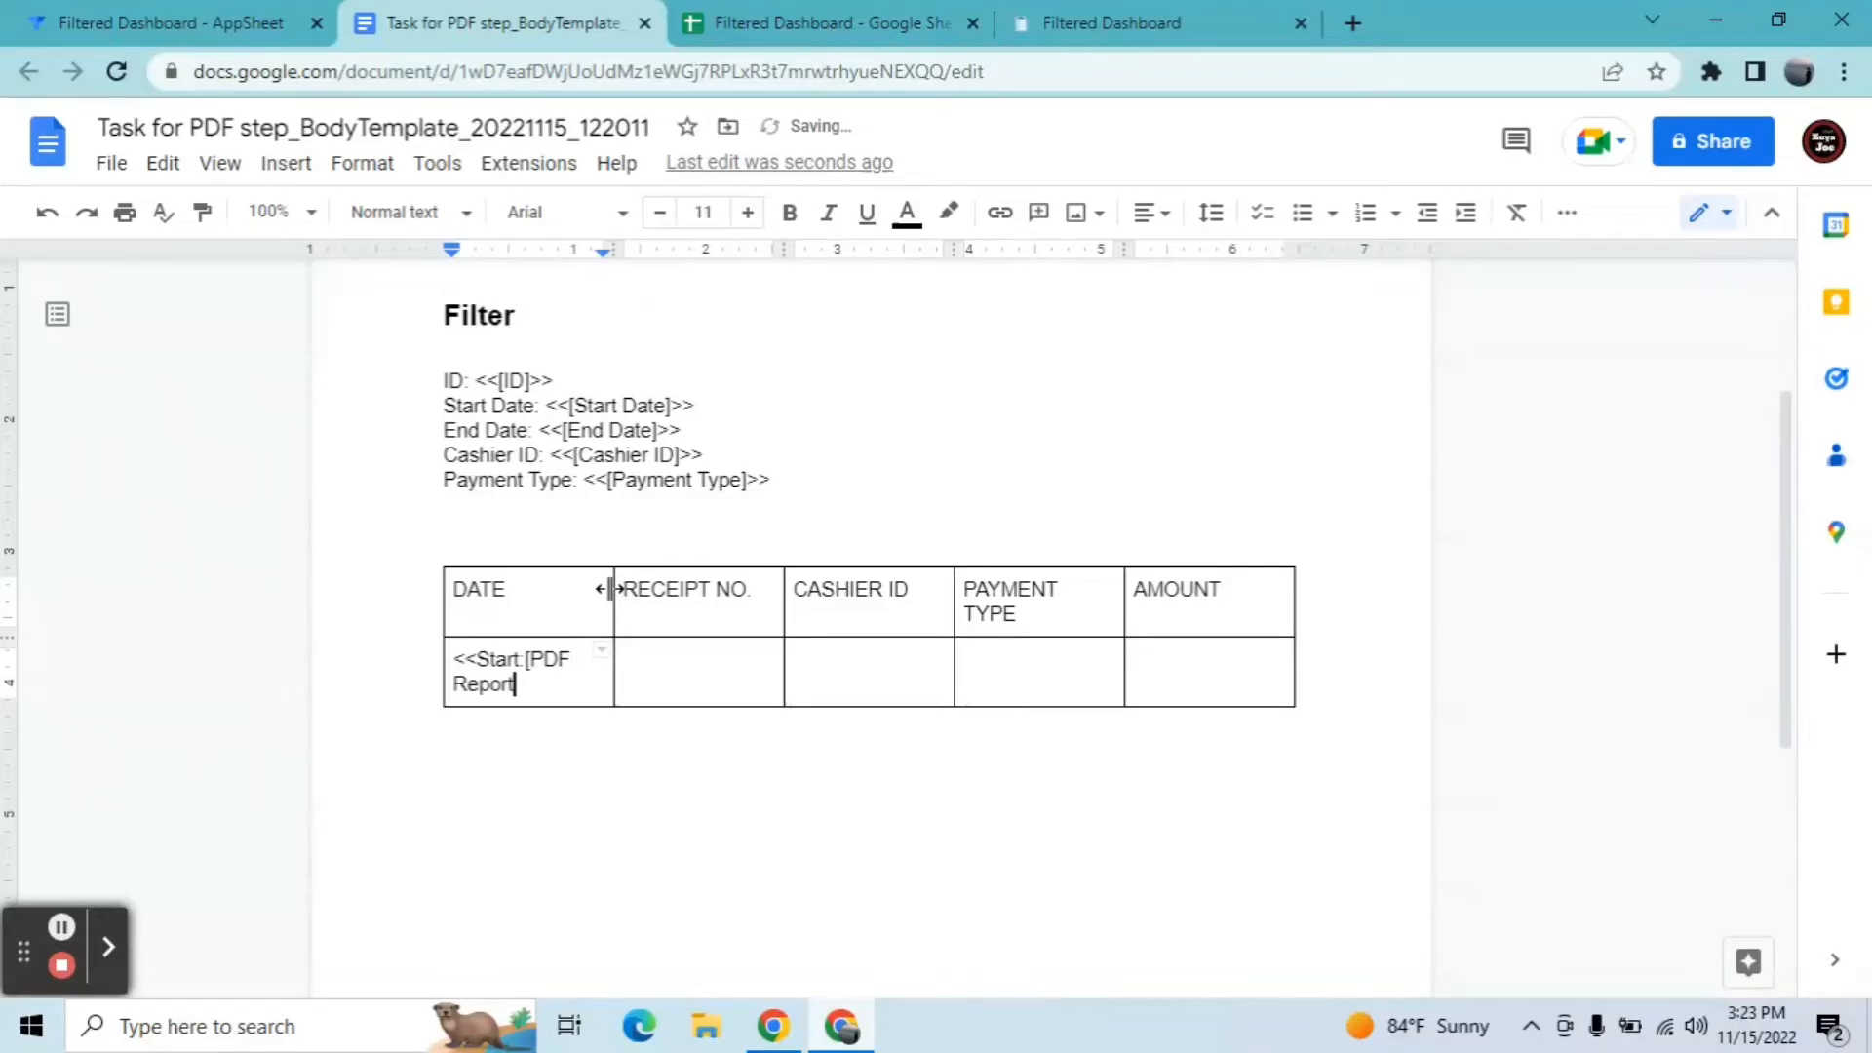
text(])
text(>>)
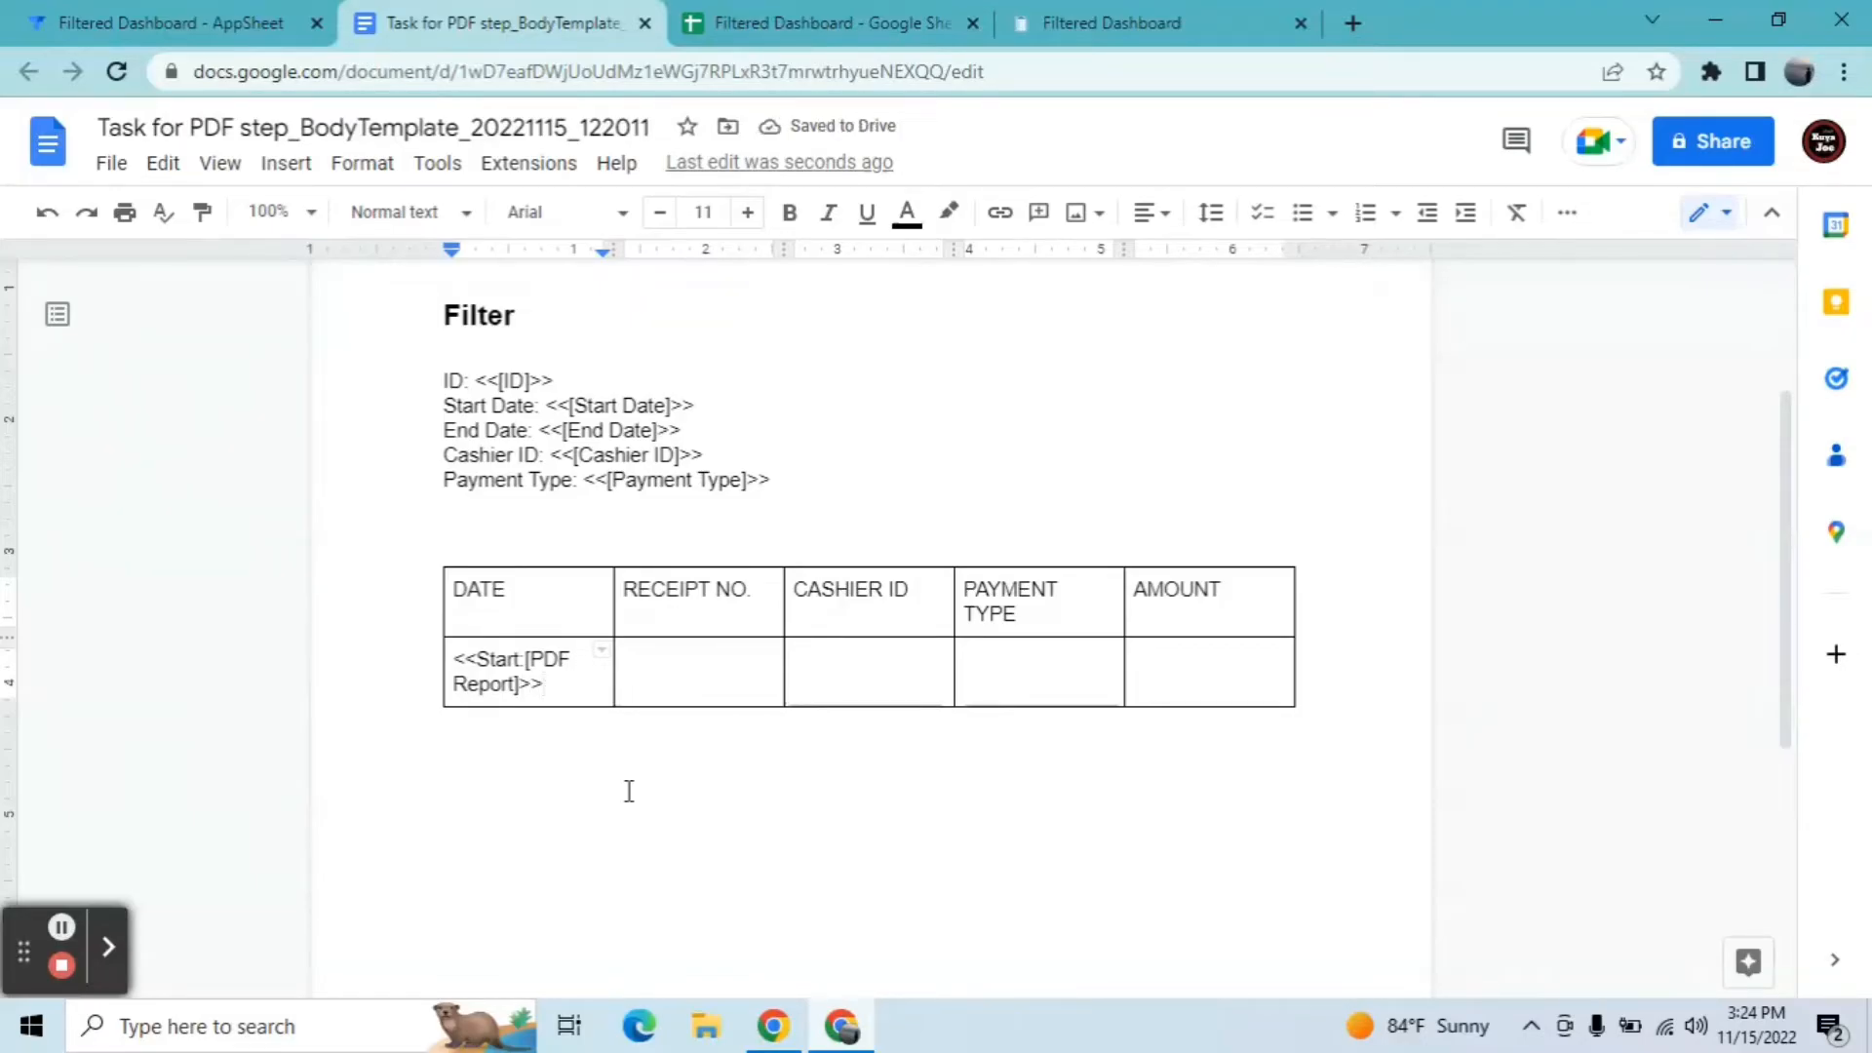
text(<<)
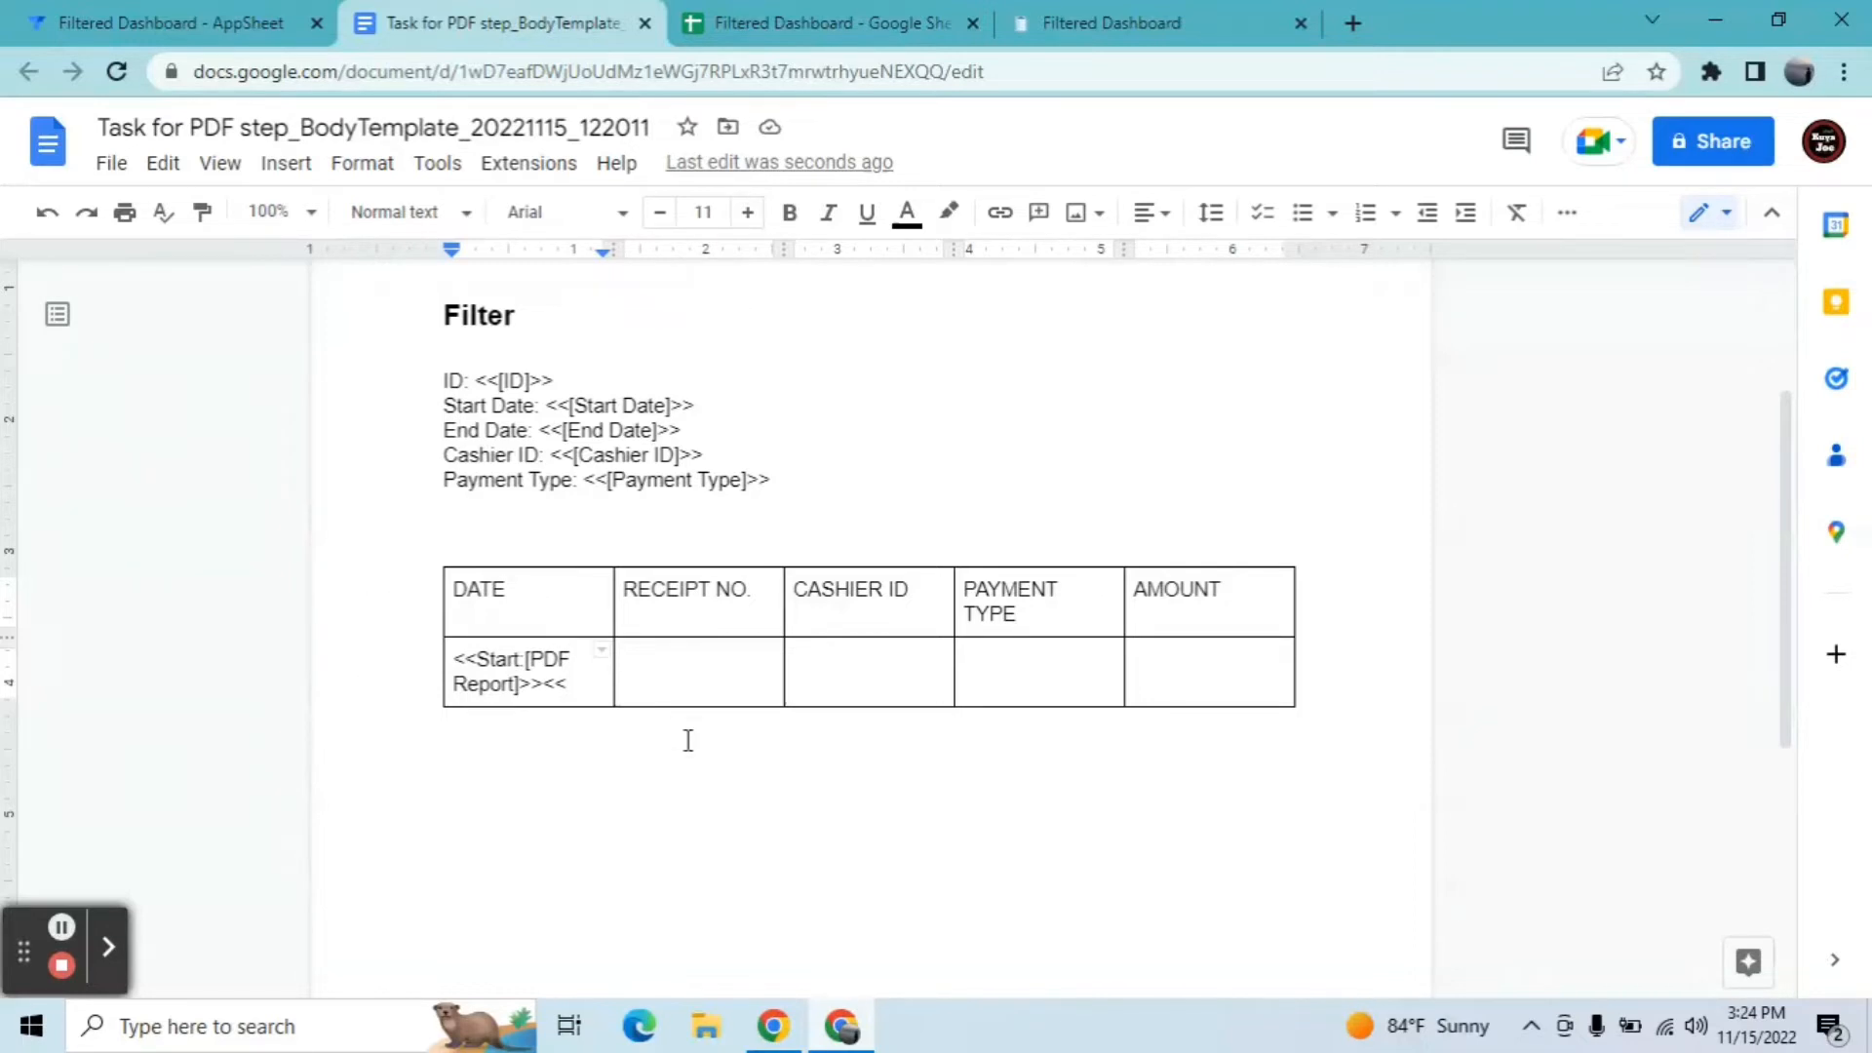
text([)
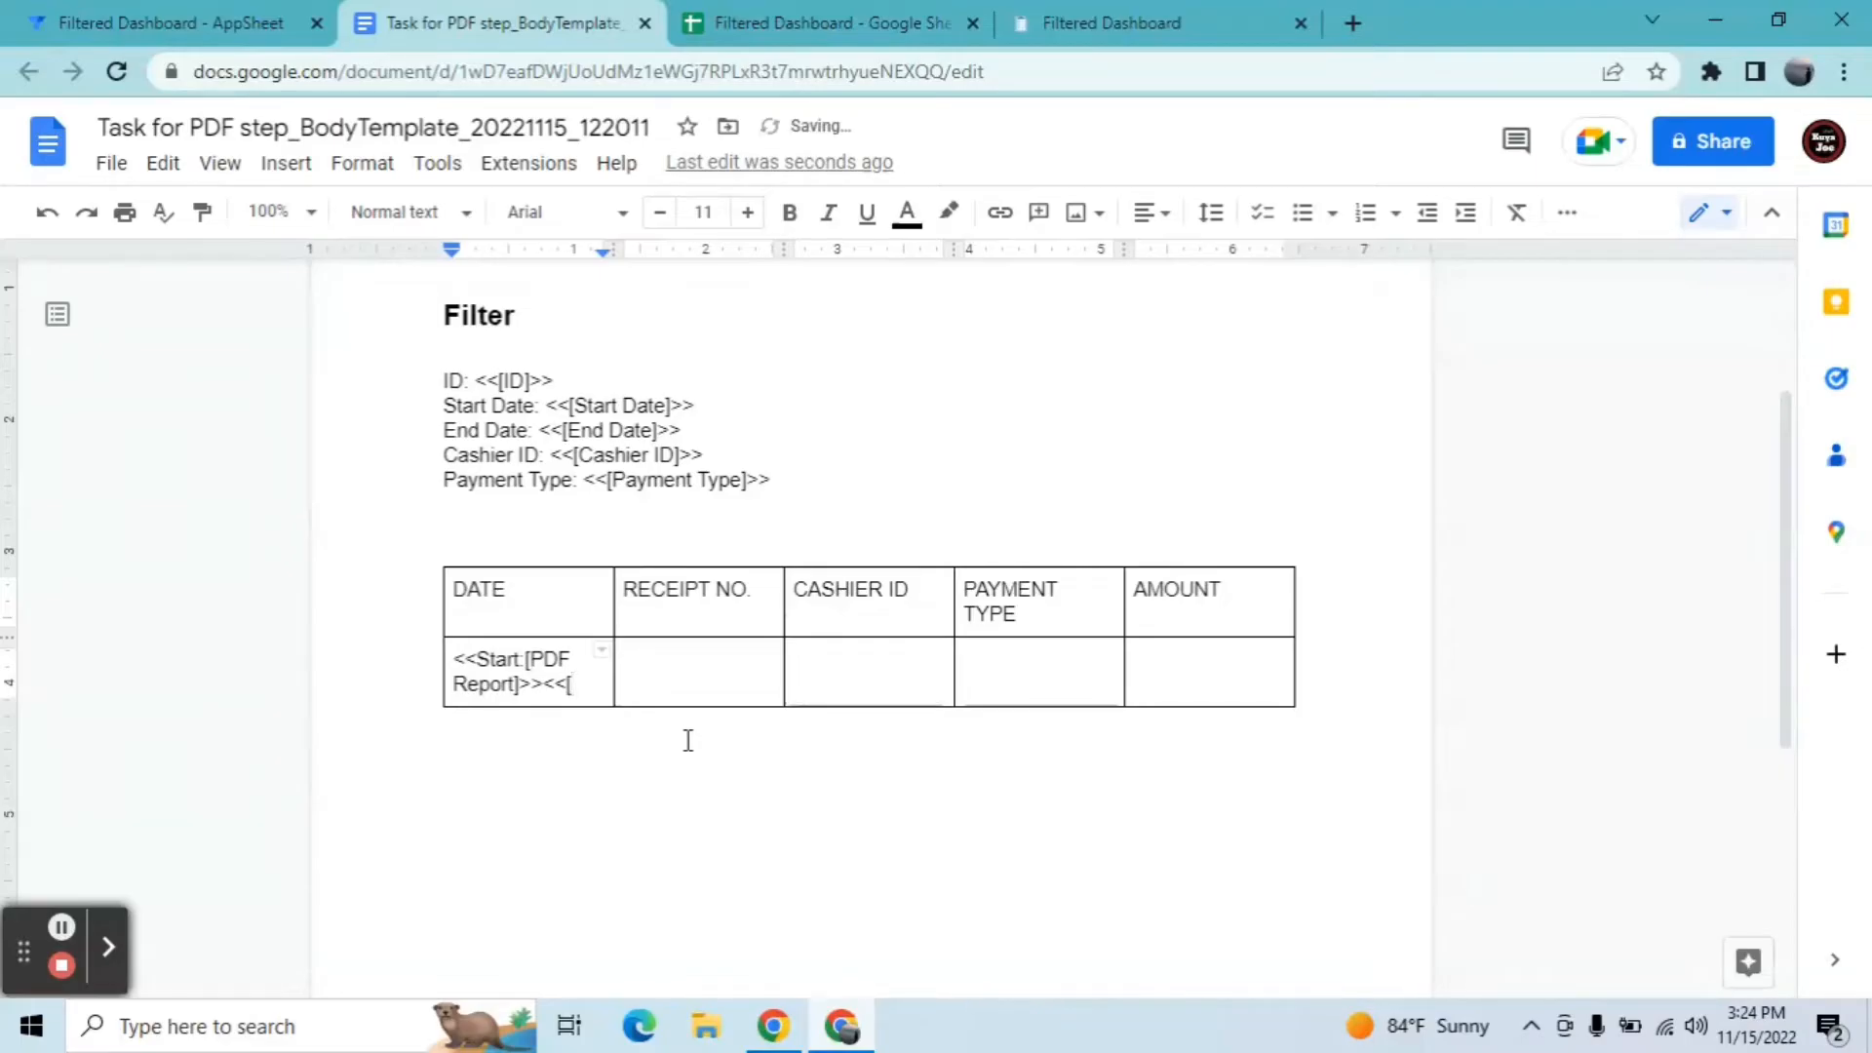
text(Date)
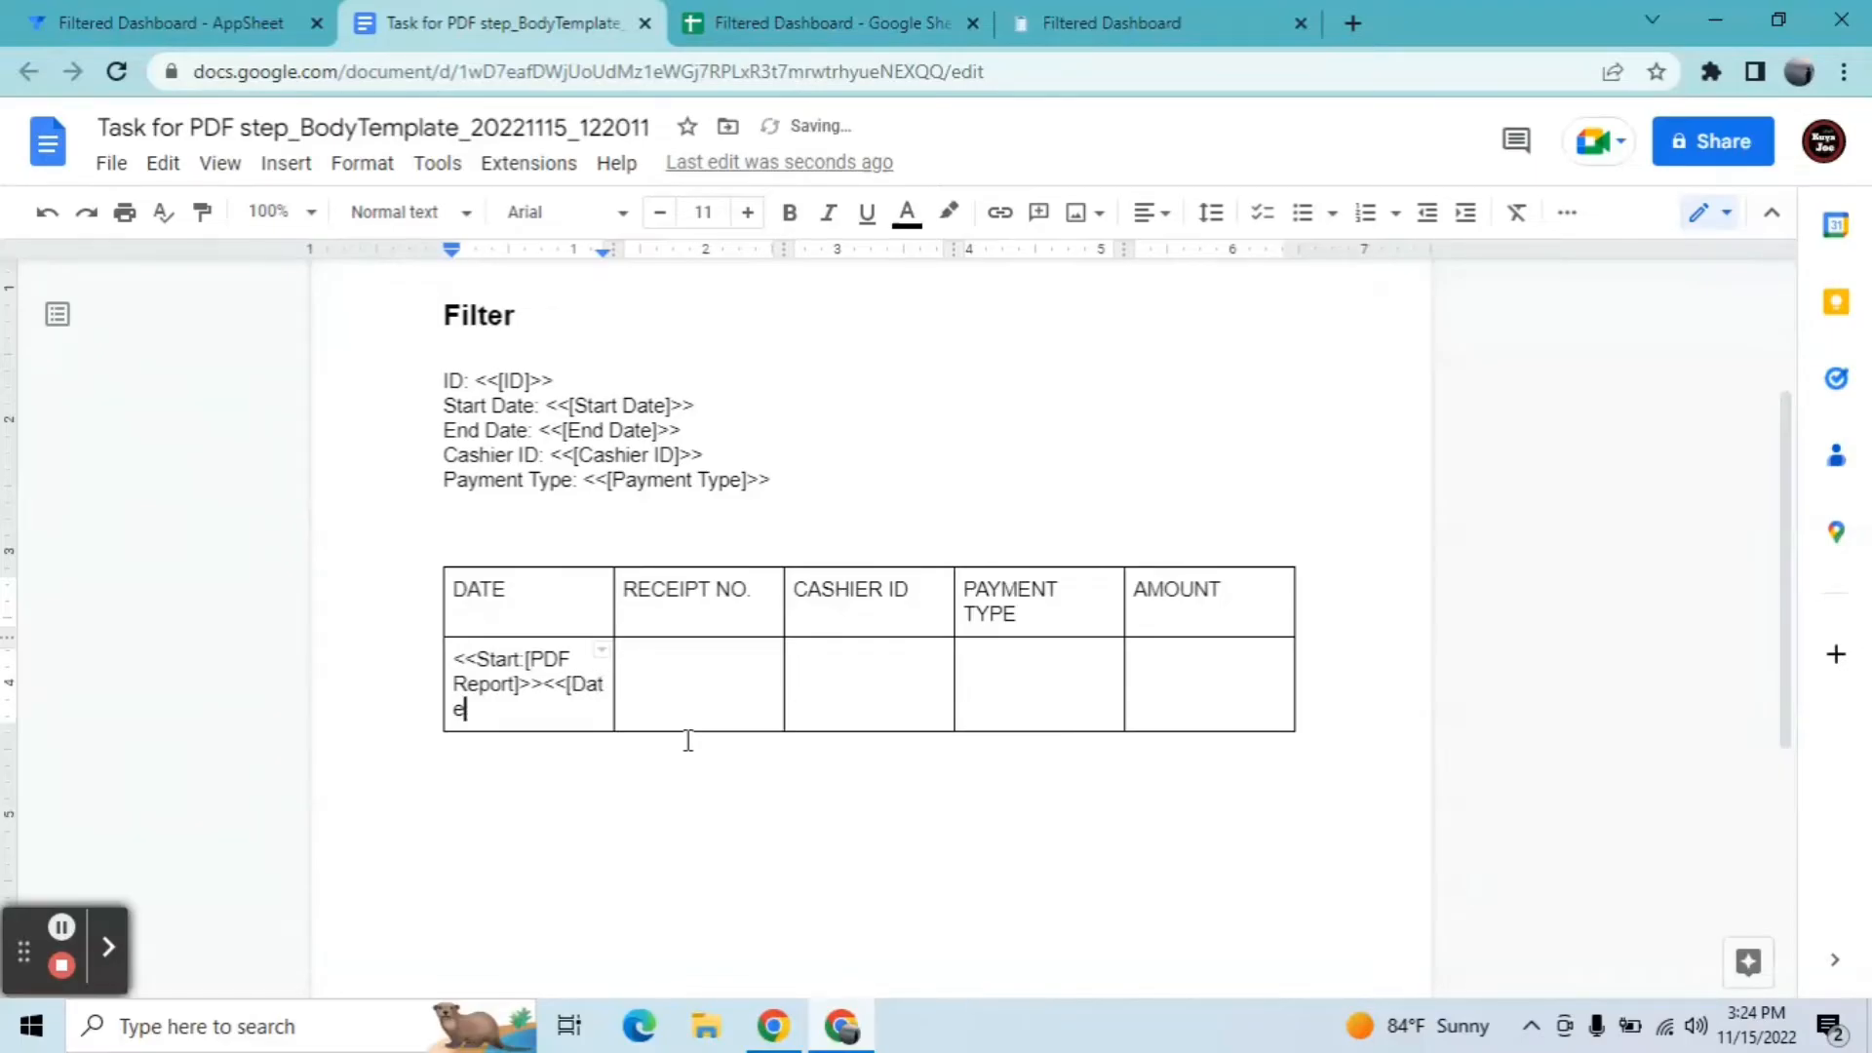
text(]>>)
Step: Enter <<[Receipt No.]>> under RECEIPT NO. and <<[Cashier ID]>> under CASHIER ID in the table's second row
click(678, 651)
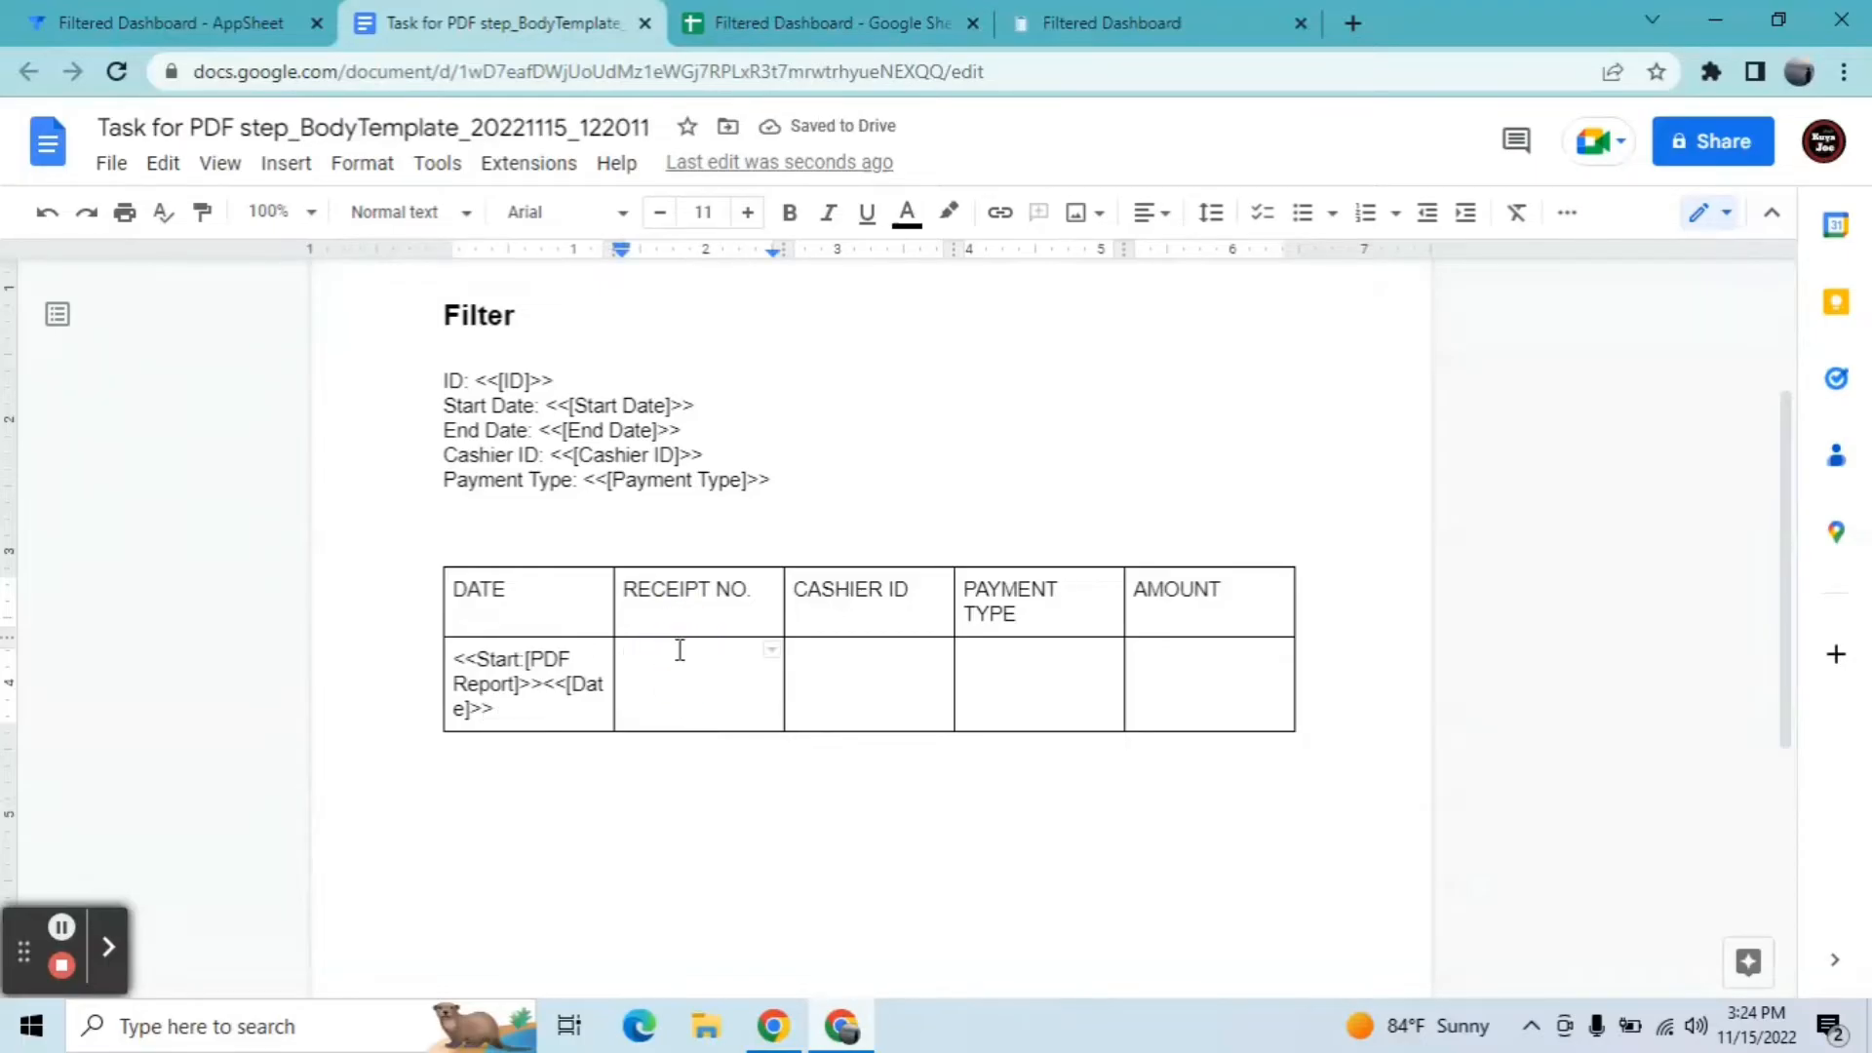
text(<<)
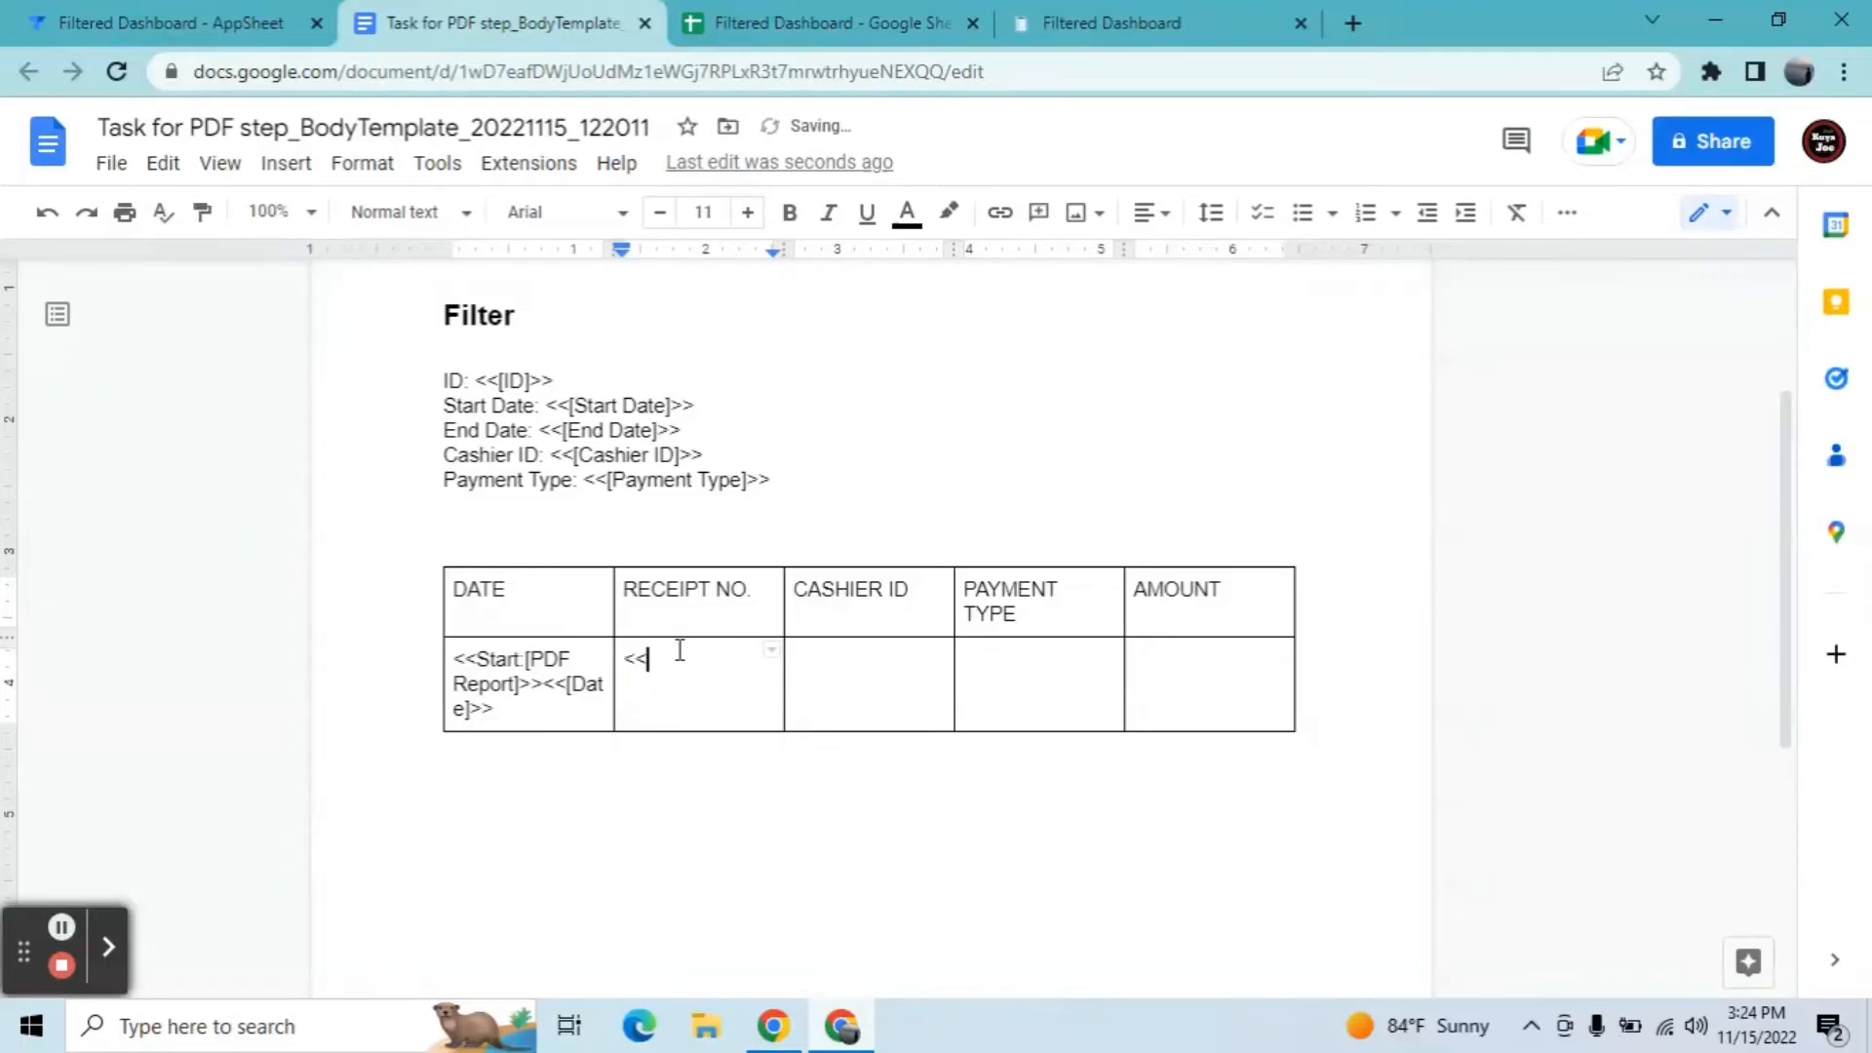
text([Receipt No.]>>)
click(794, 663)
text(<<)
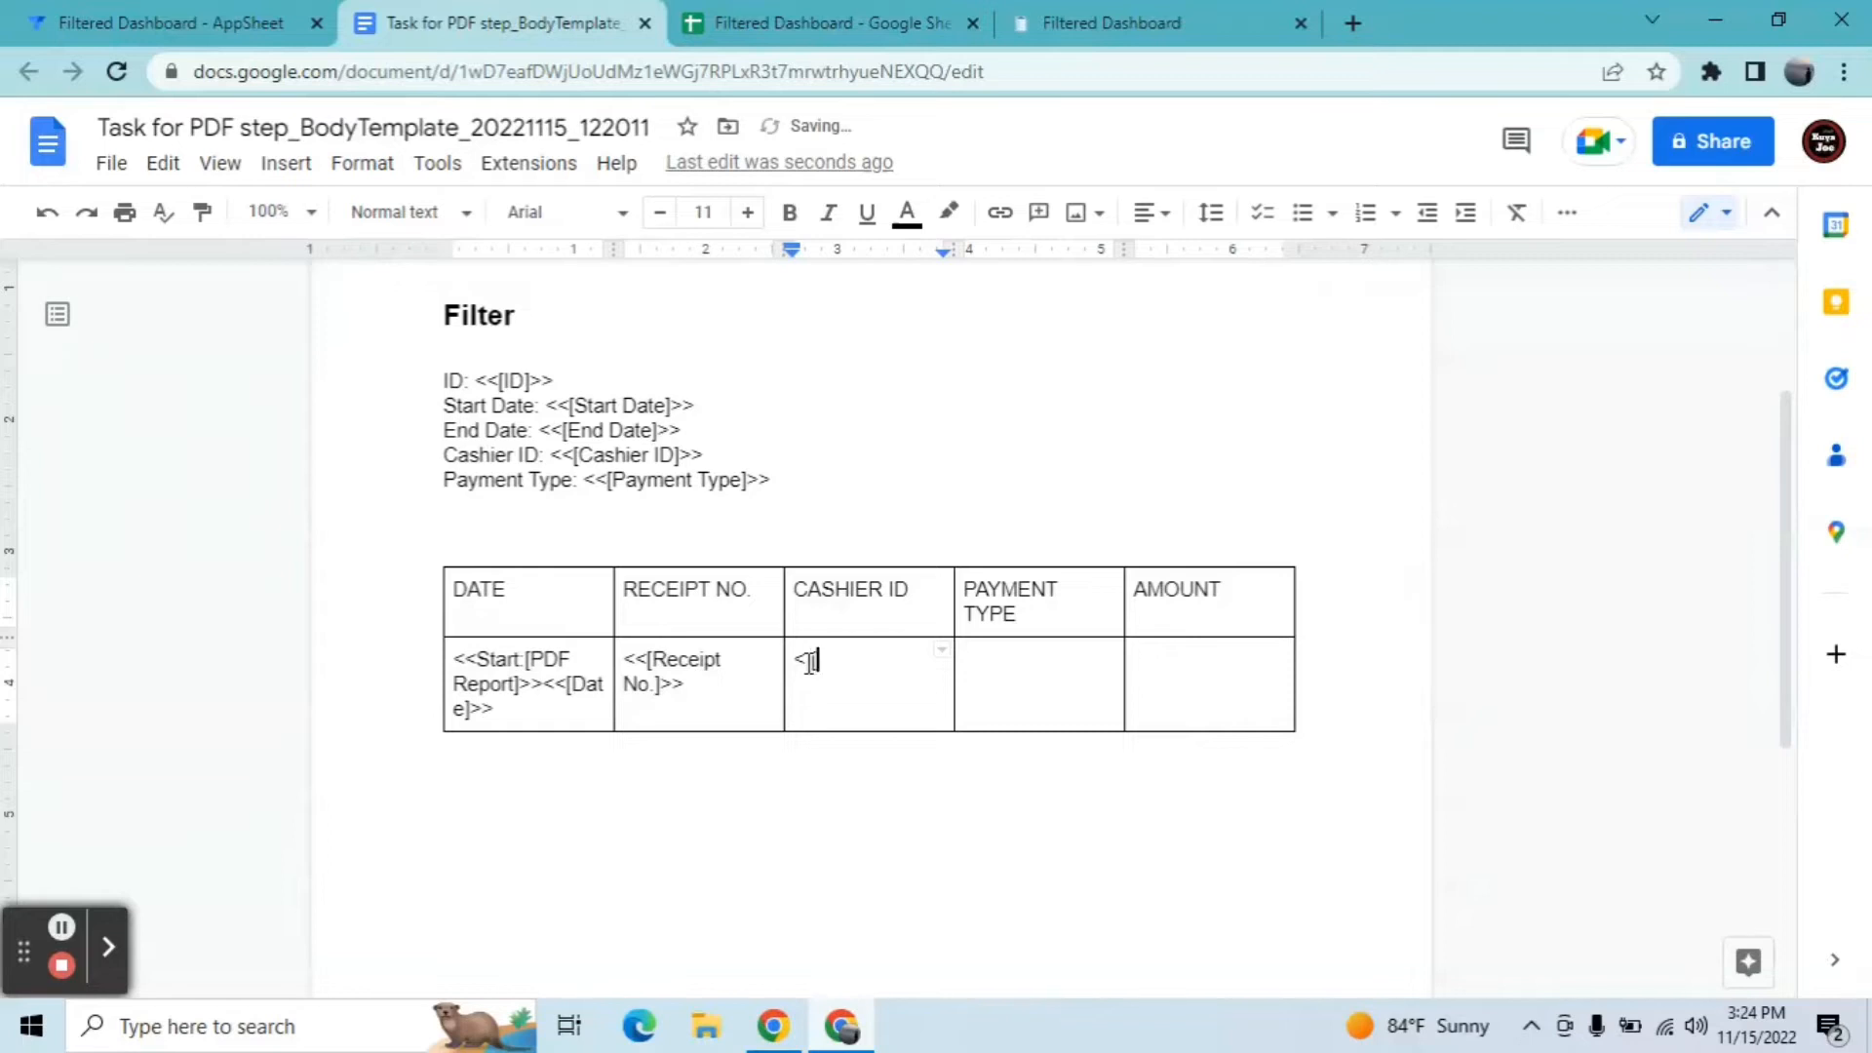
text([Cashier ID]>>)
click(814, 660)
key(BackSpace)
text(<)
Step: Enter <<[Payment Type]>> under PAYMENT TYPE and <<[Amount]>><<End>> under AMOUNT in the table's second row
click(1036, 665)
text(<<)
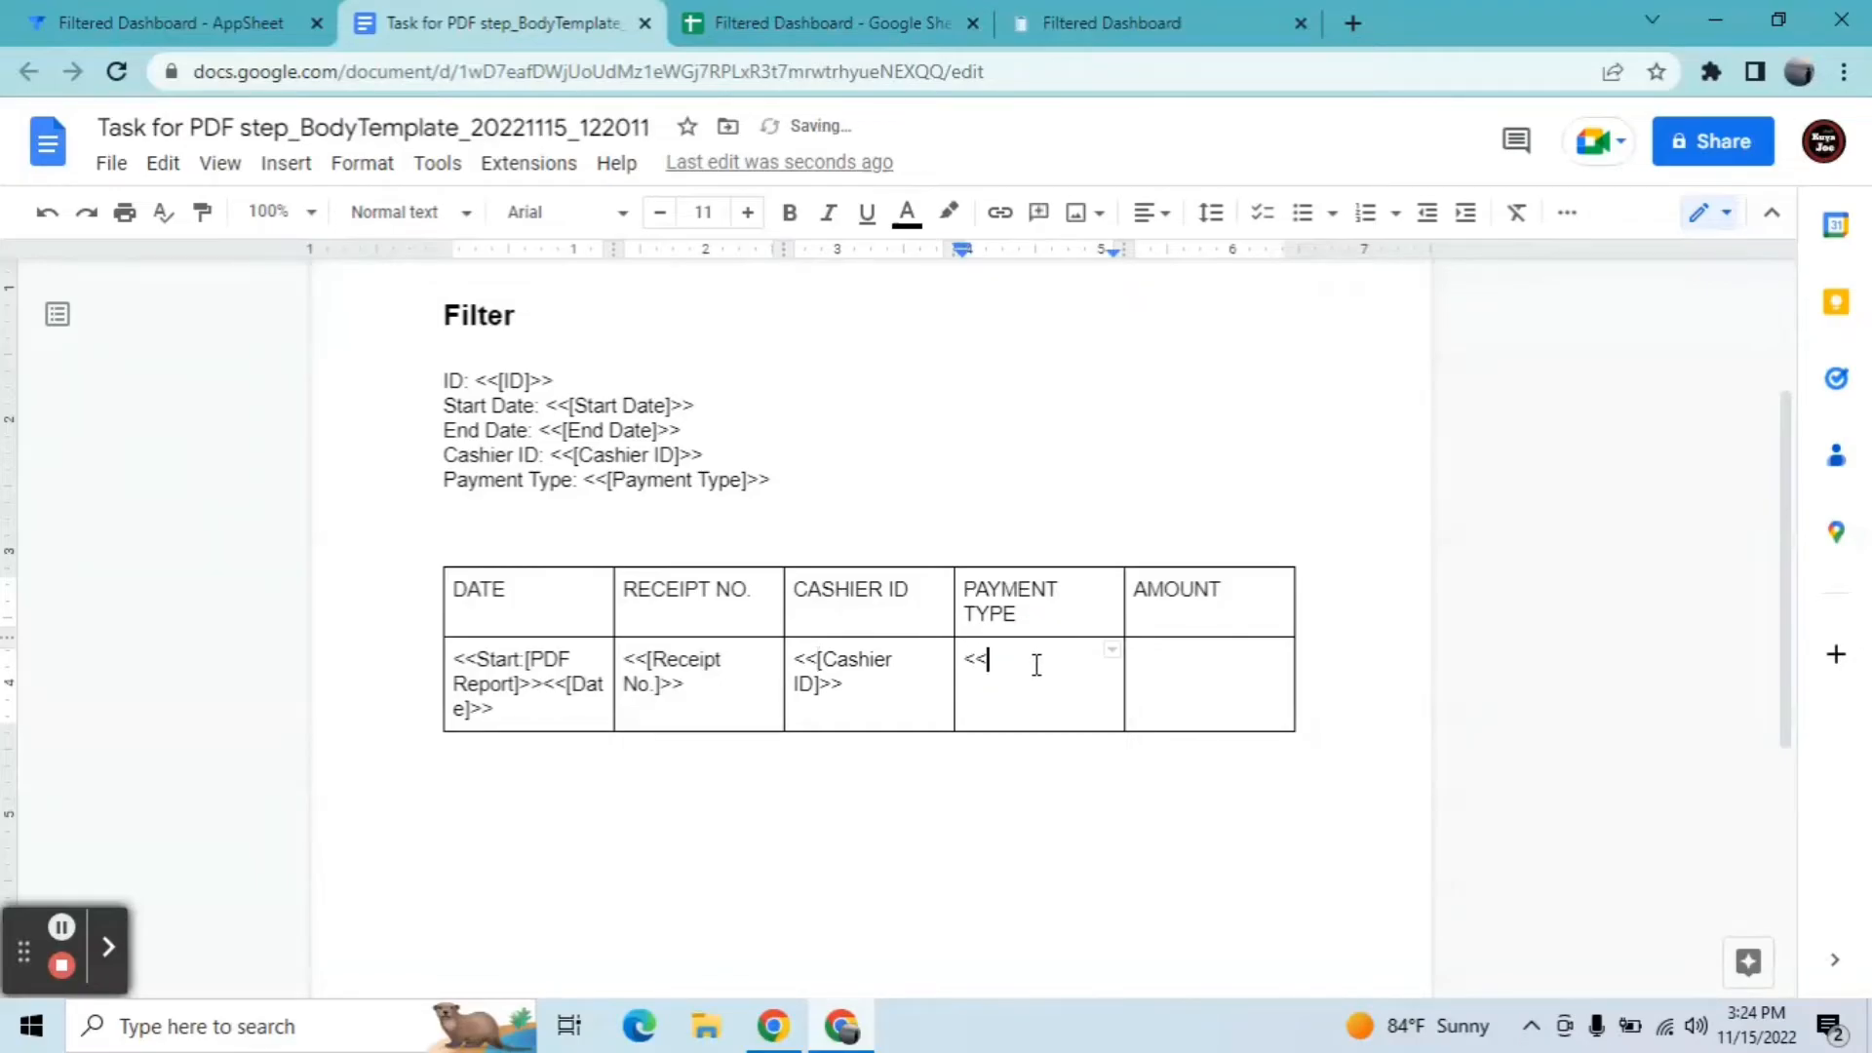
text([Payment Type]>>)
click(1178, 653)
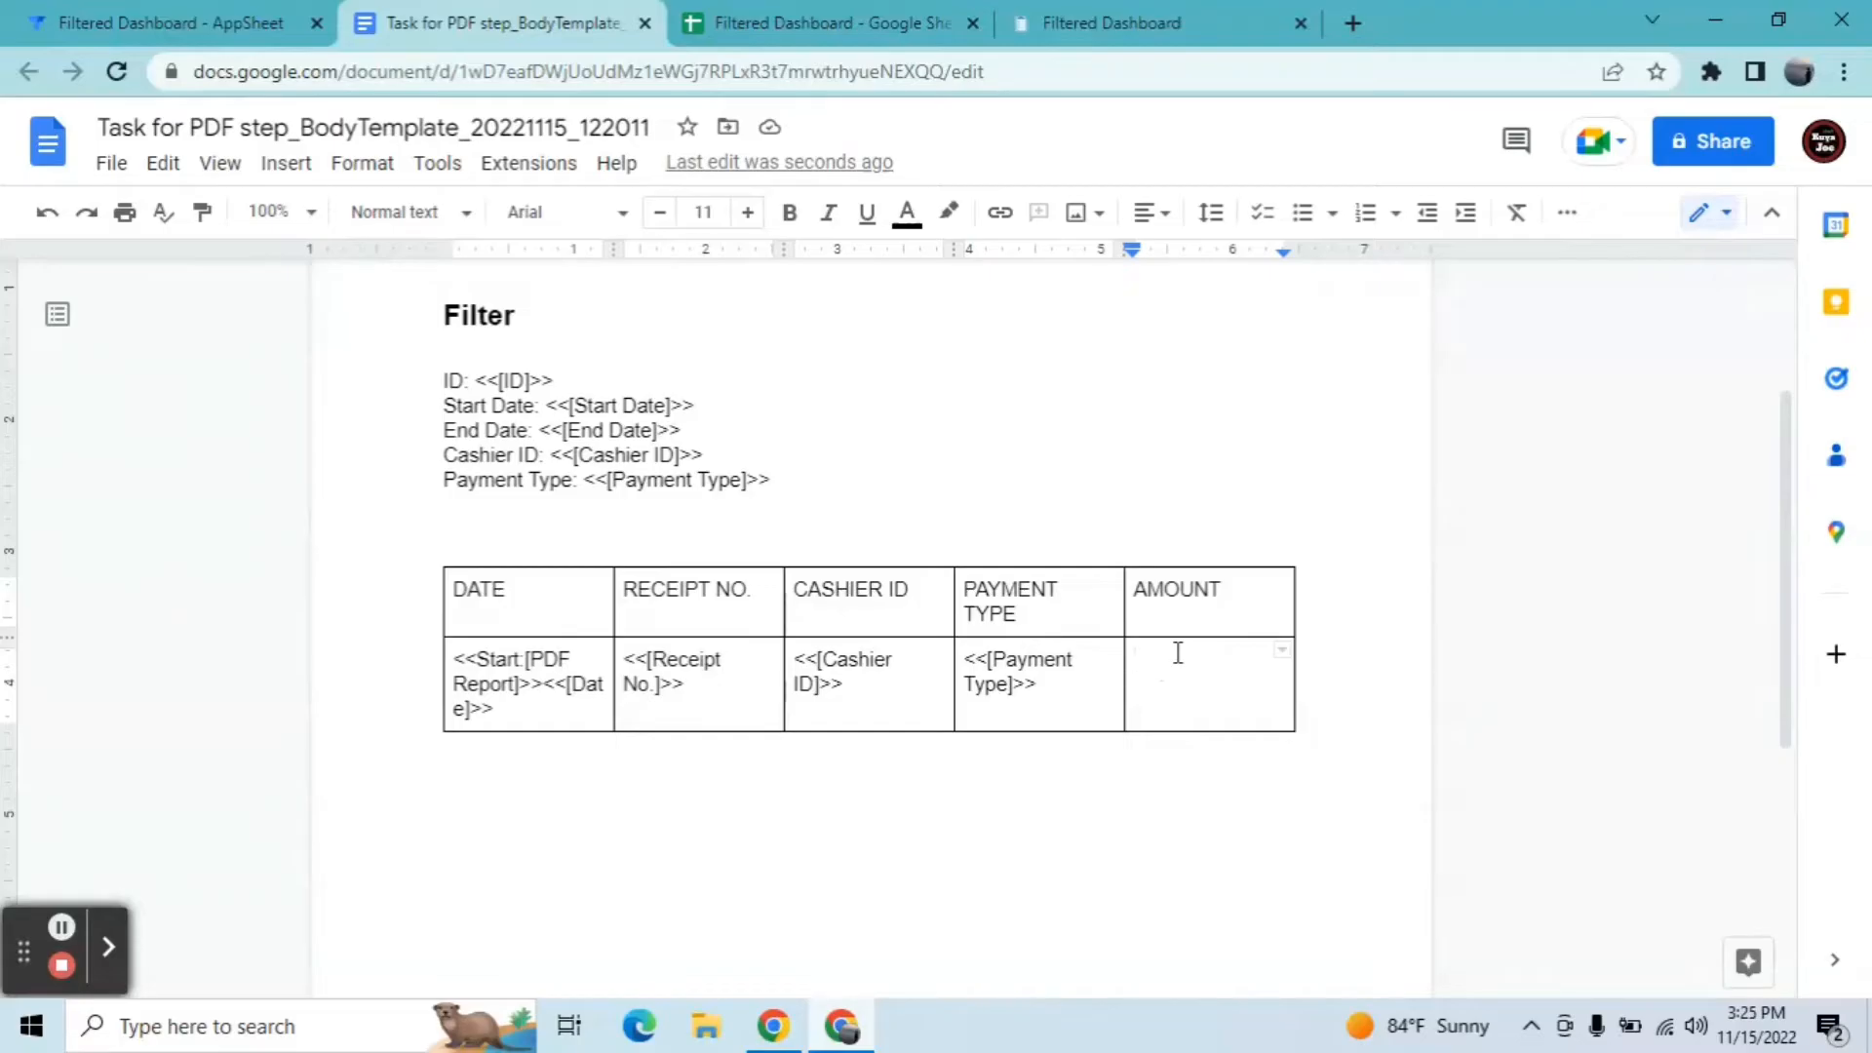
text(<<[Amount])
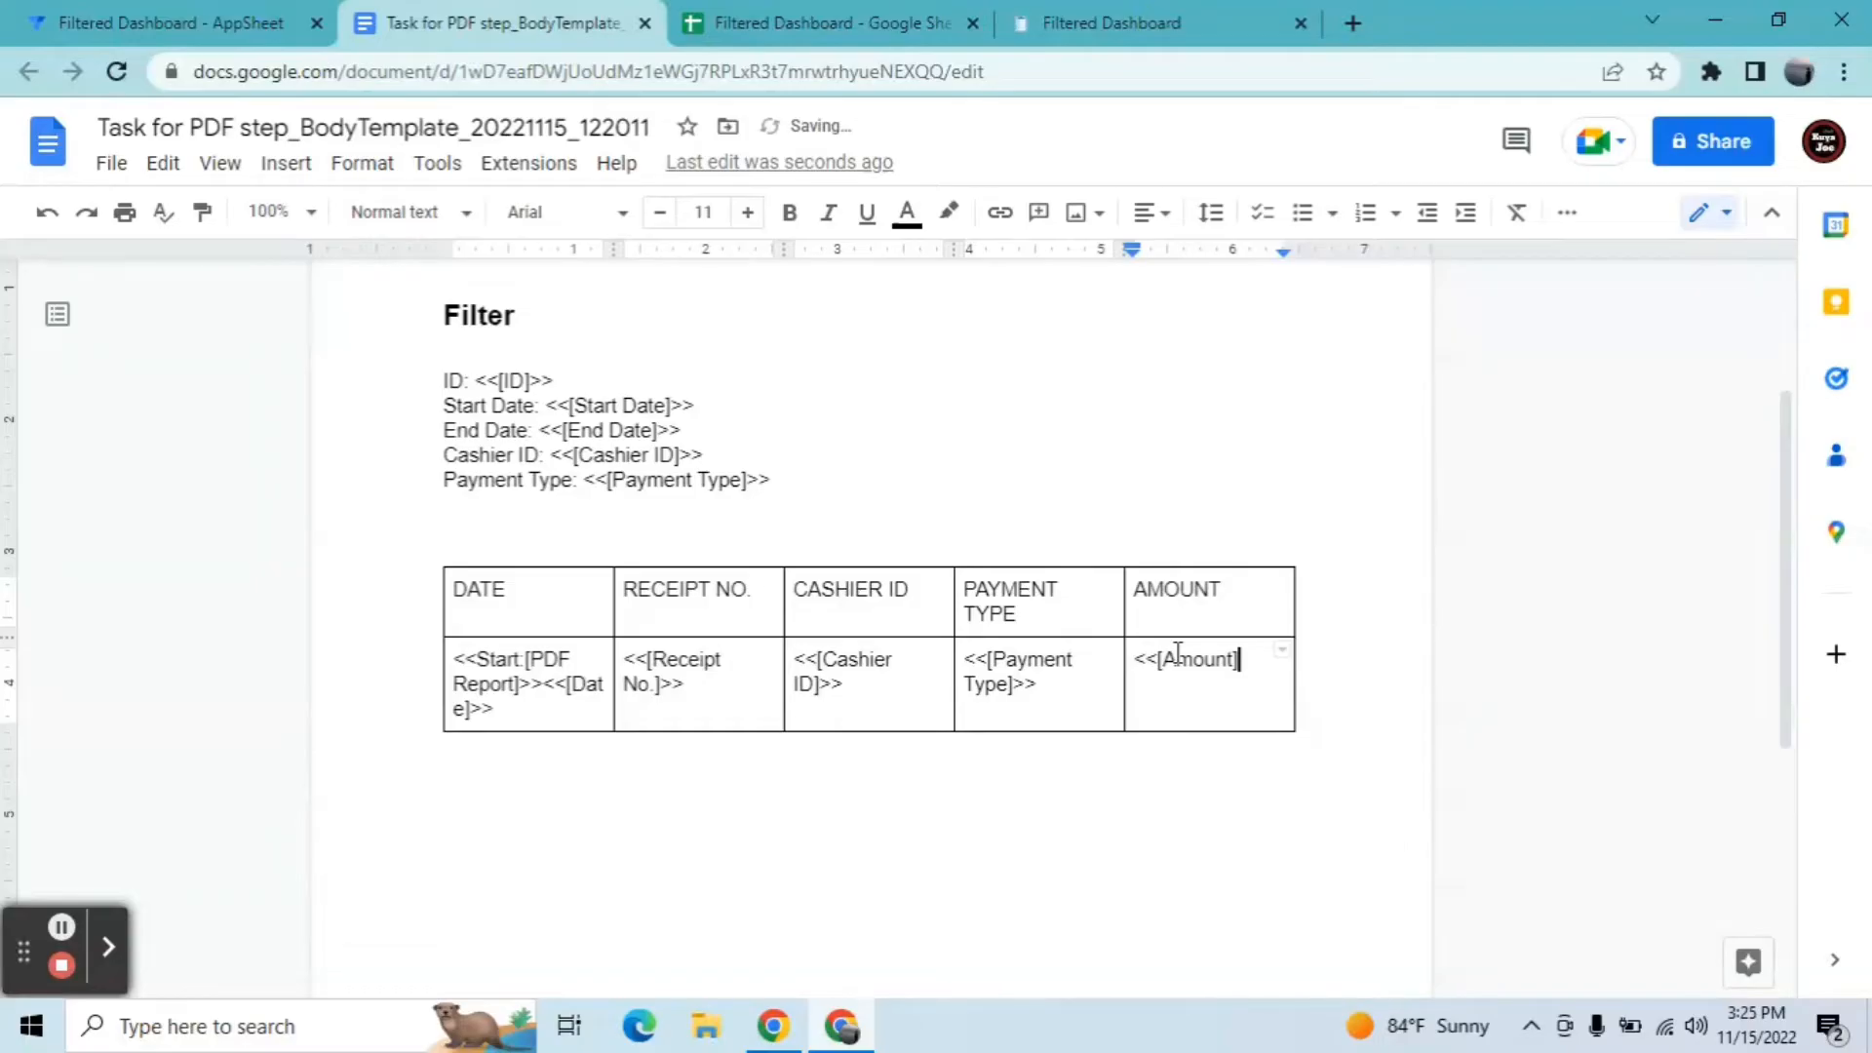
text(>><<End>>)
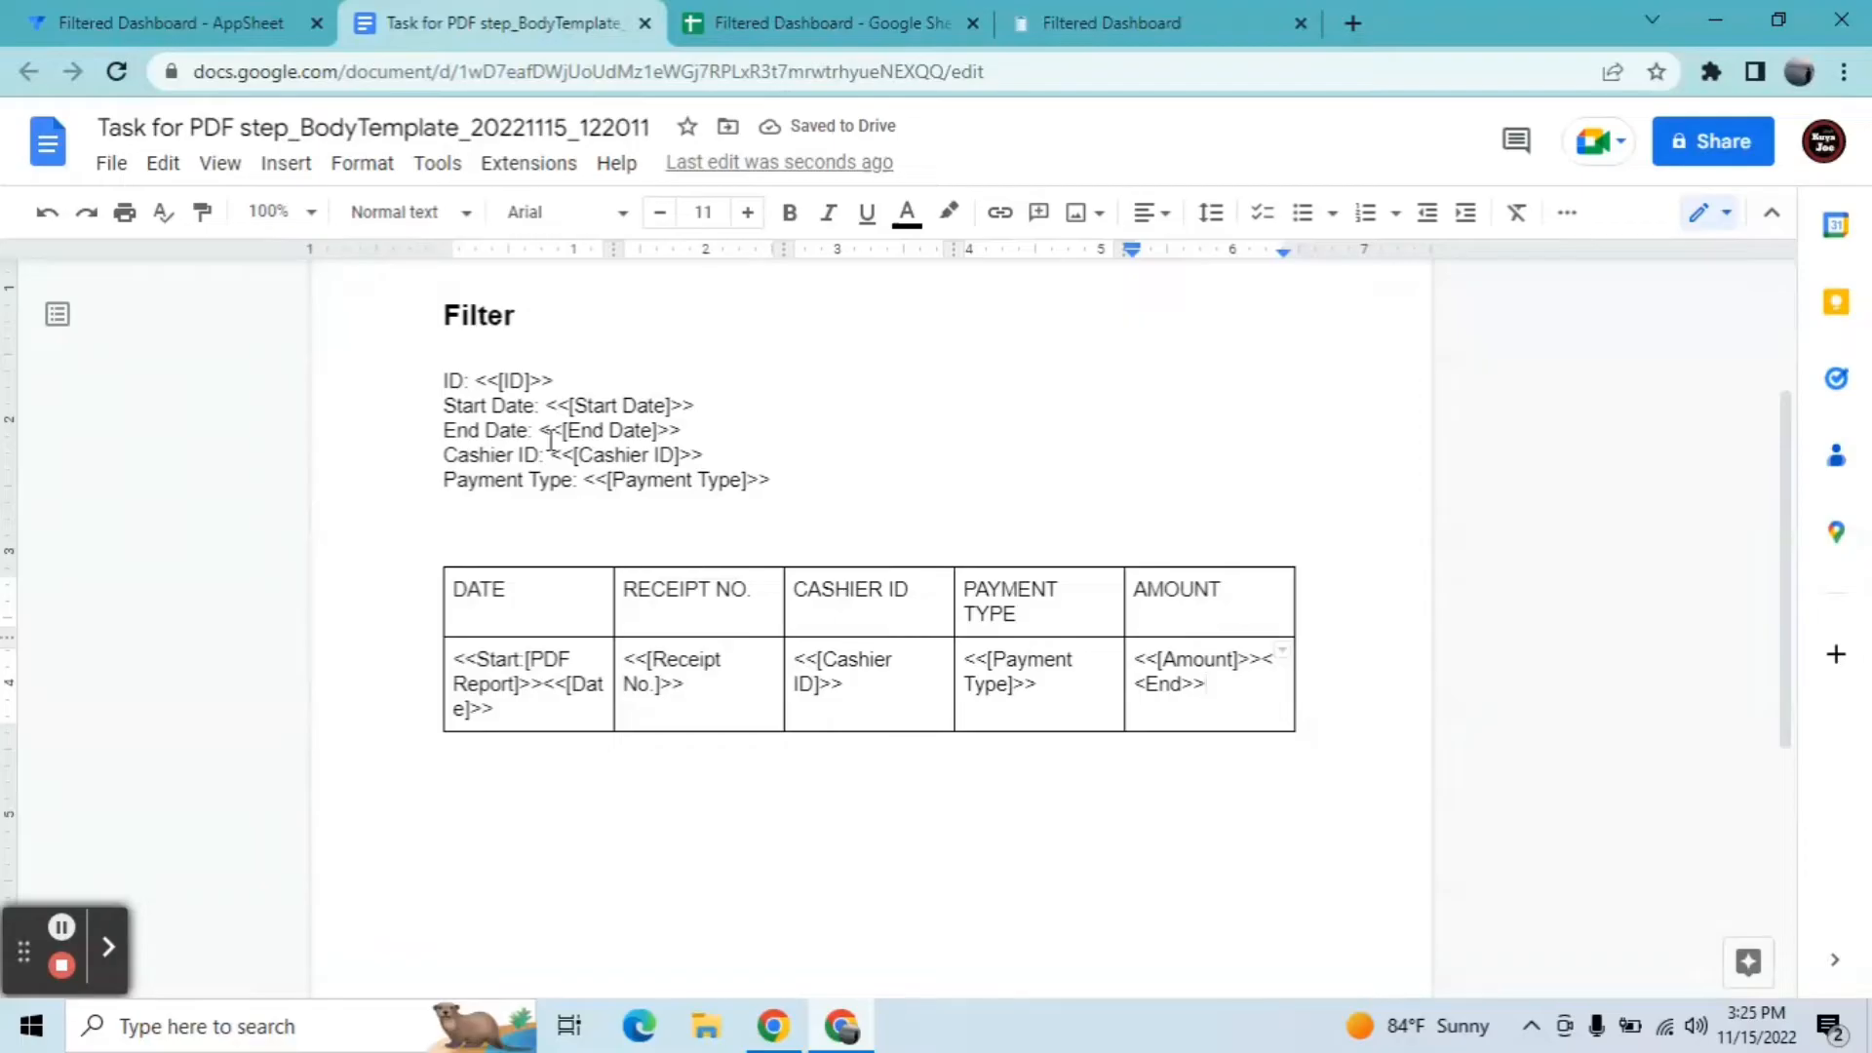
Step: Switch to AppSheet and add a virtual column named Total Amount to the Filter table
click(186, 21)
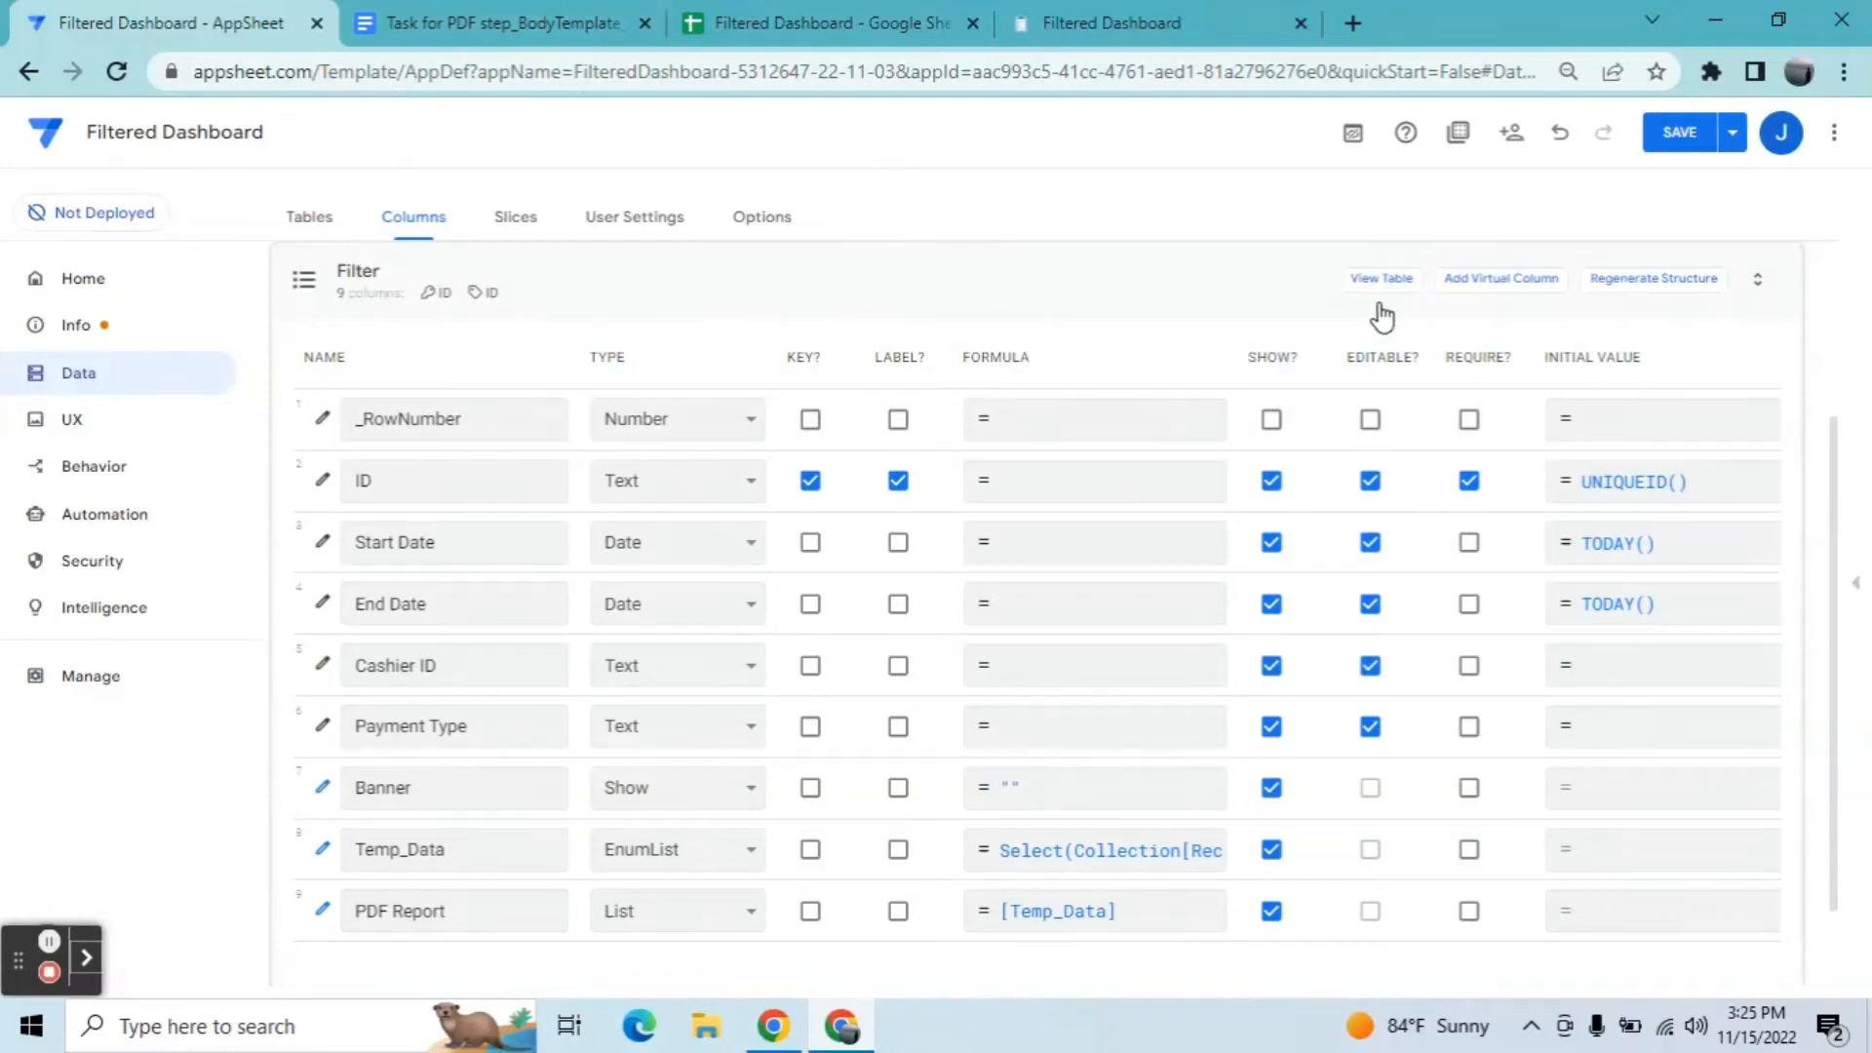
click(1463, 281)
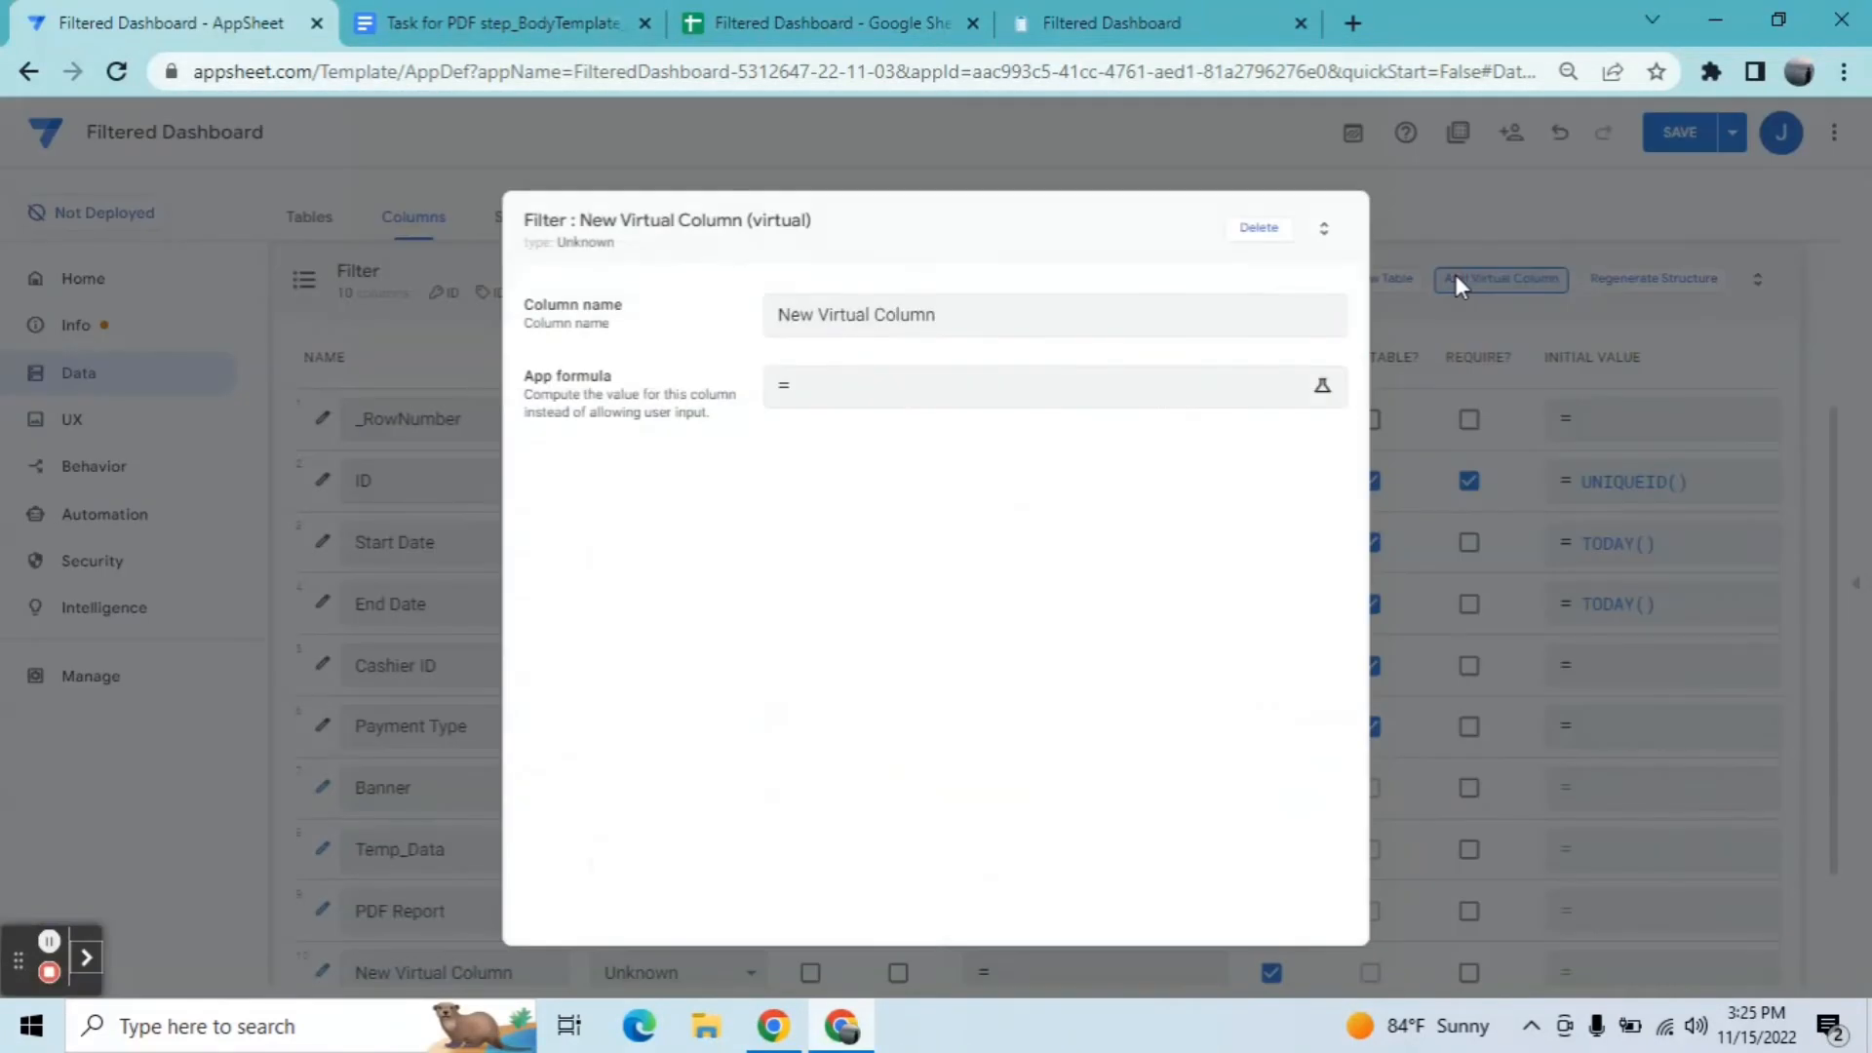
click(1034, 308)
key(BackSpace)
key(BackSpace)
key(BackSpace)
key(BackSpace)
key(BackSpace)
key(BackSpace)
key(BackSpace)
key(BackSpace)
key(BackSpace)
key(BackSpace)
key(BackSpace)
key(BackSpace)
key(BackSpace)
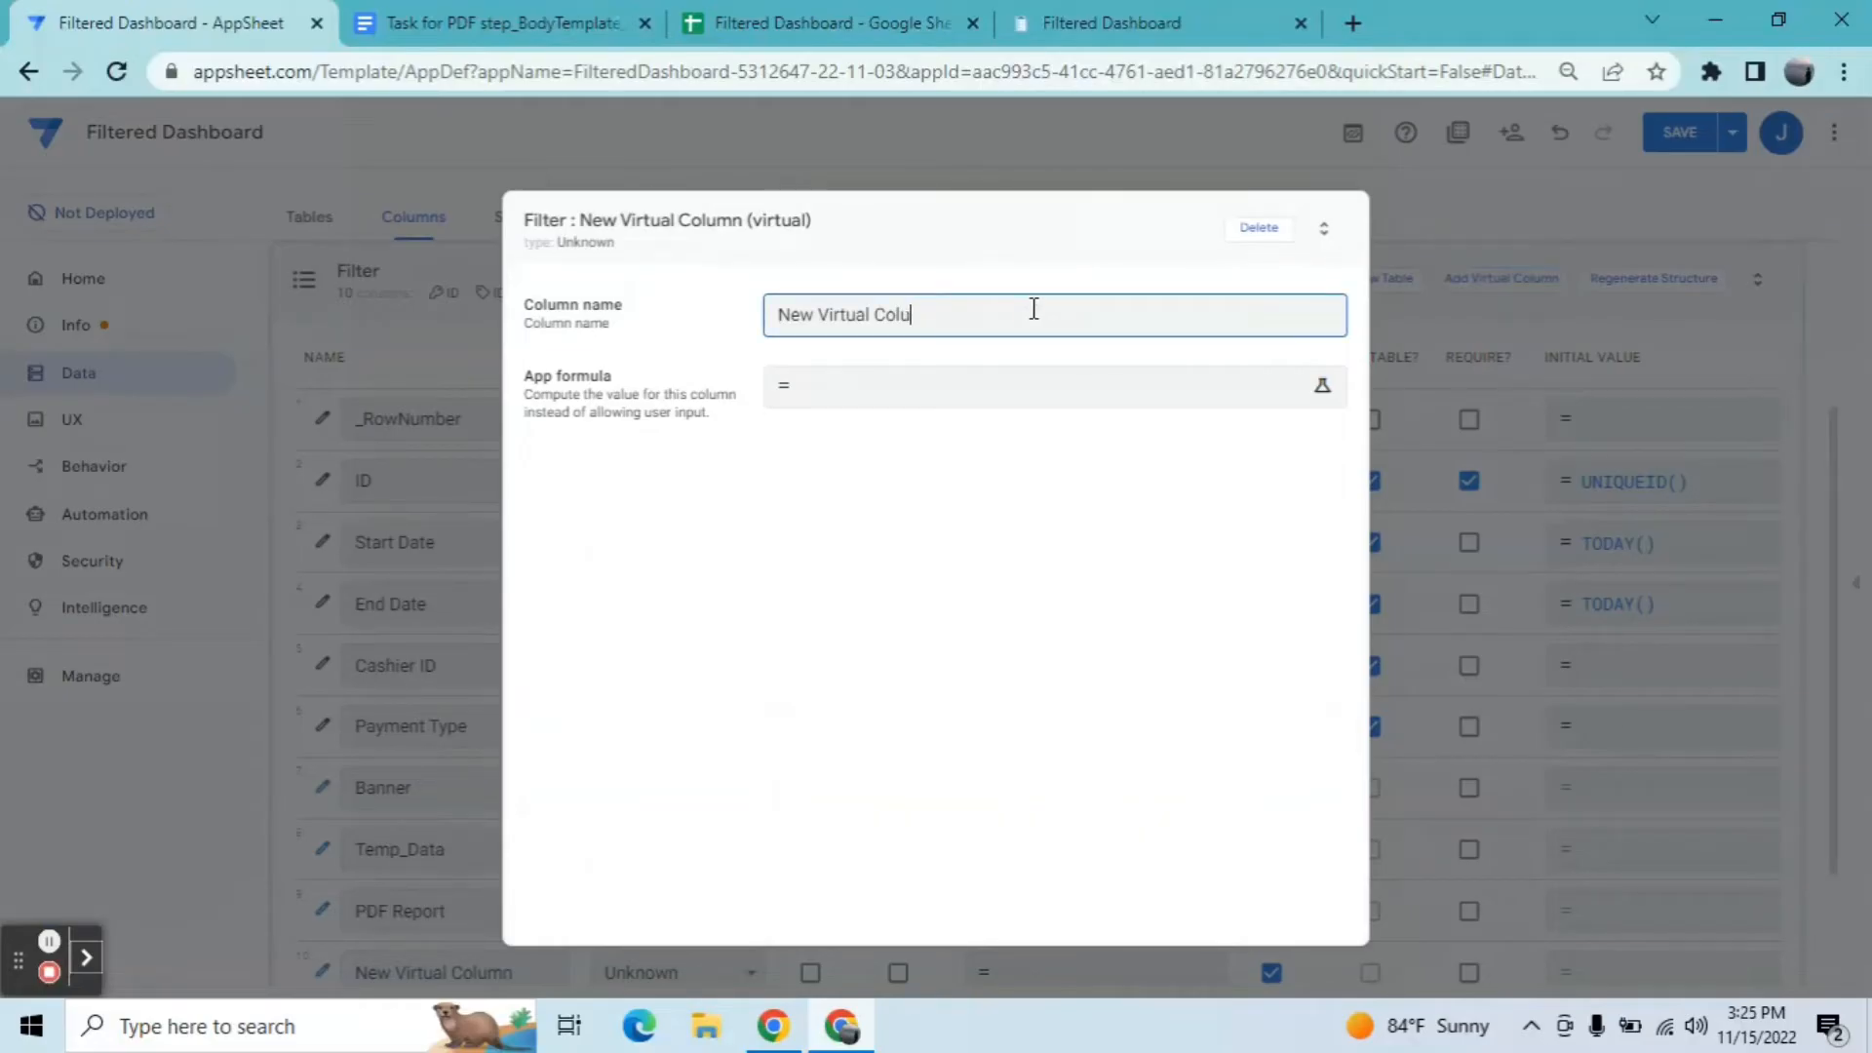
key(BackSpace)
key(BackSpace)
key(BackSpace)
key(BackSpace)
key(BackSpace)
text(Total Amount)
Step: Save the partial app formula Sum(Select(Collection[Amount],And([E for the Total Amount column
click(1006, 386)
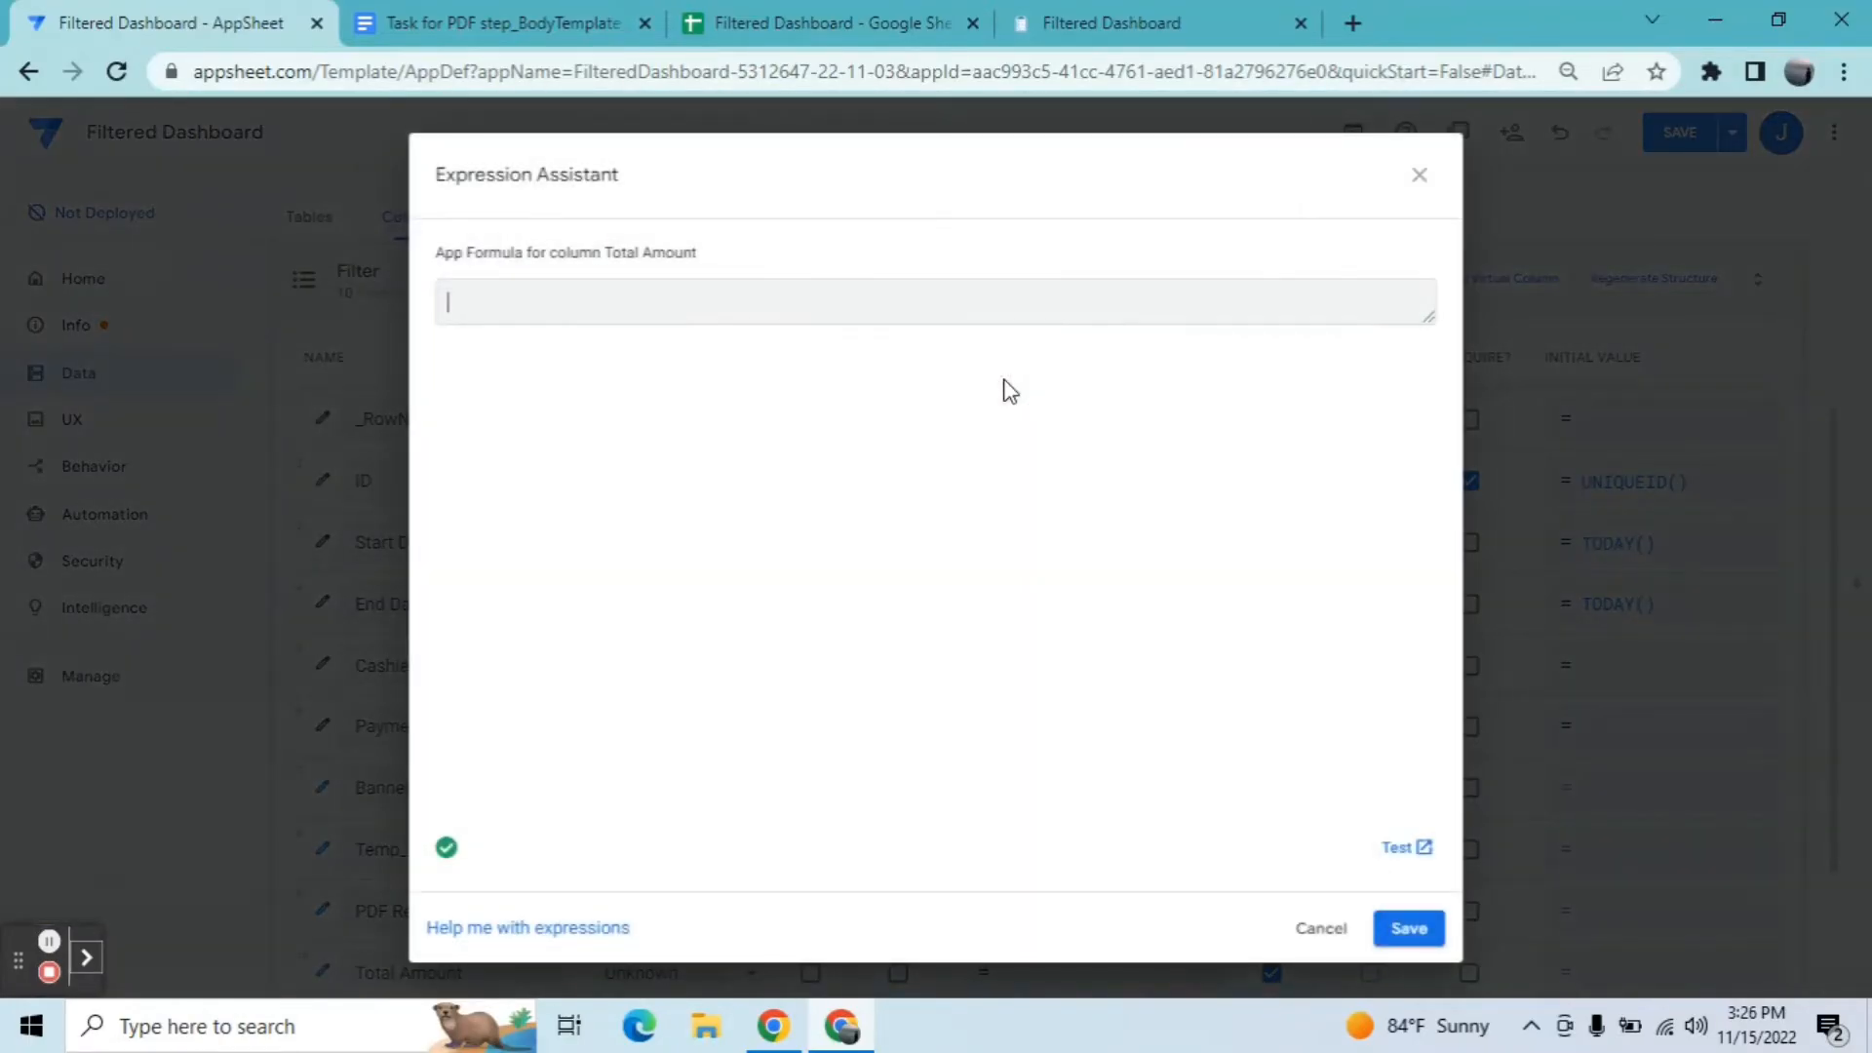
text(Sum)
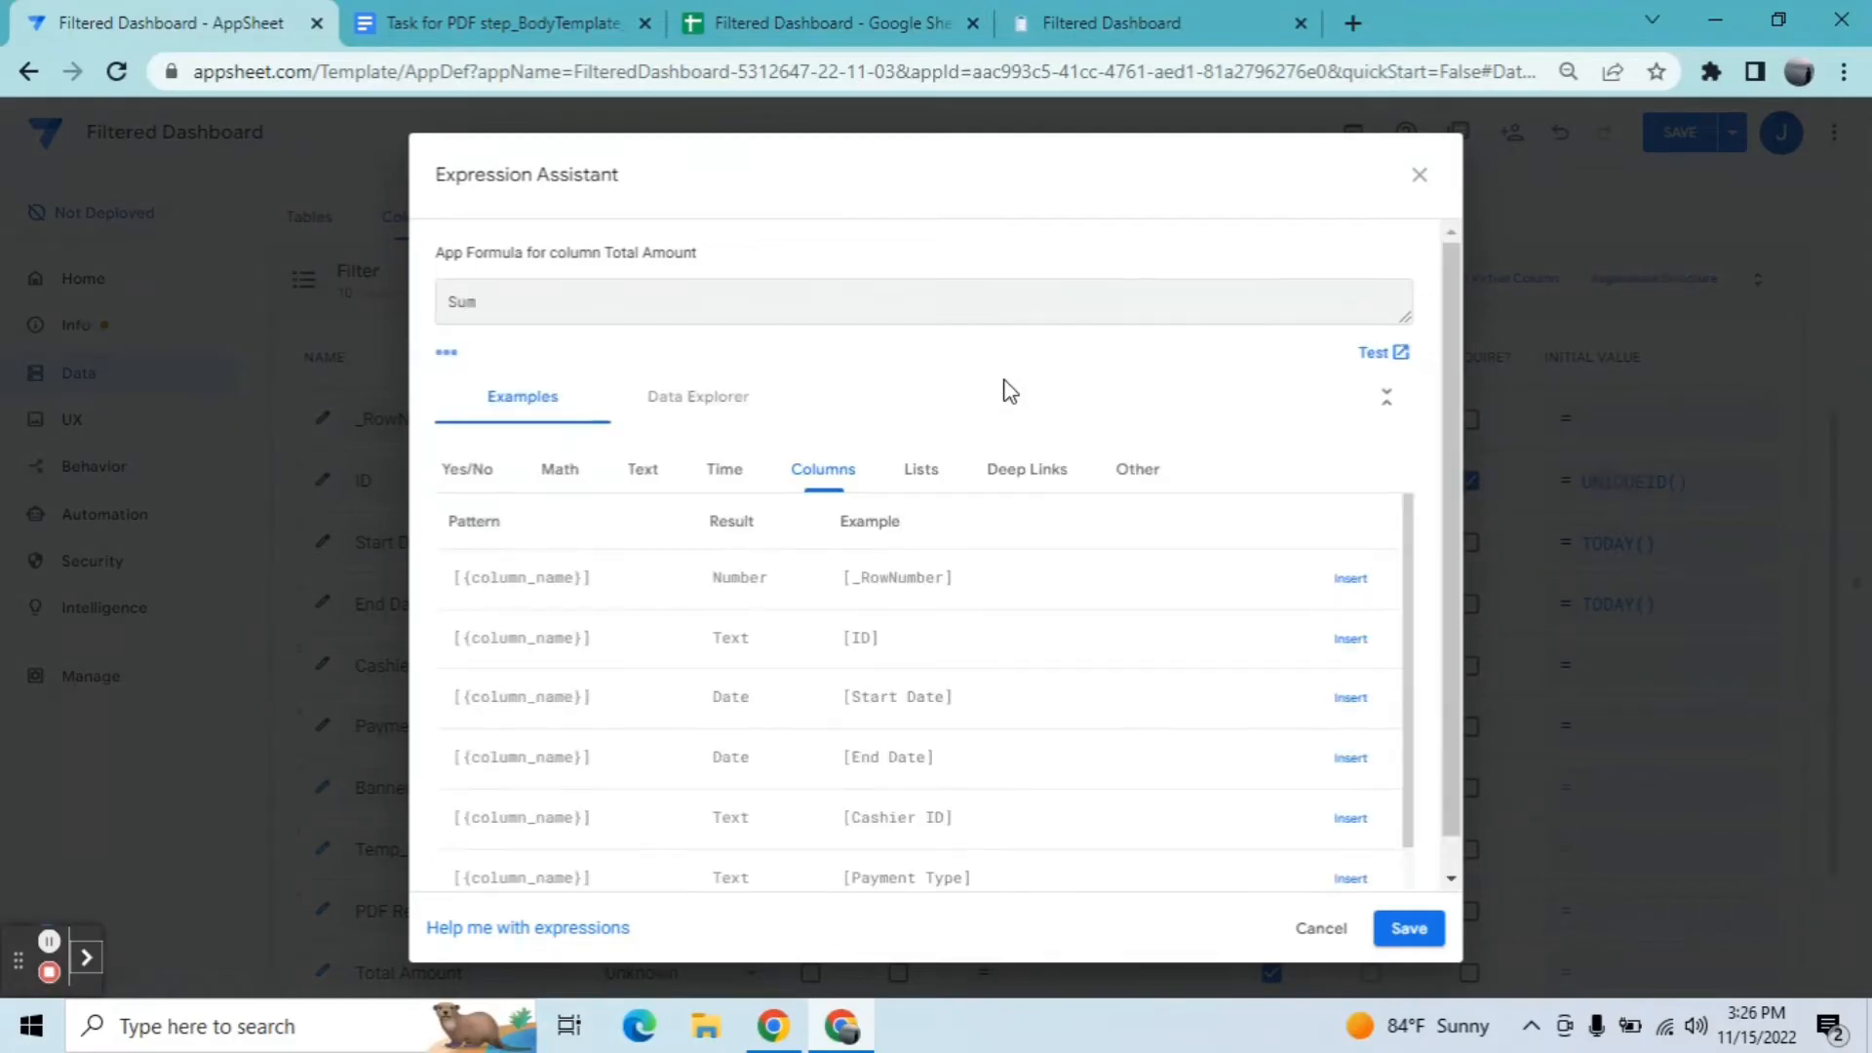
text((Se)
text(lect(Collection[Amoun)
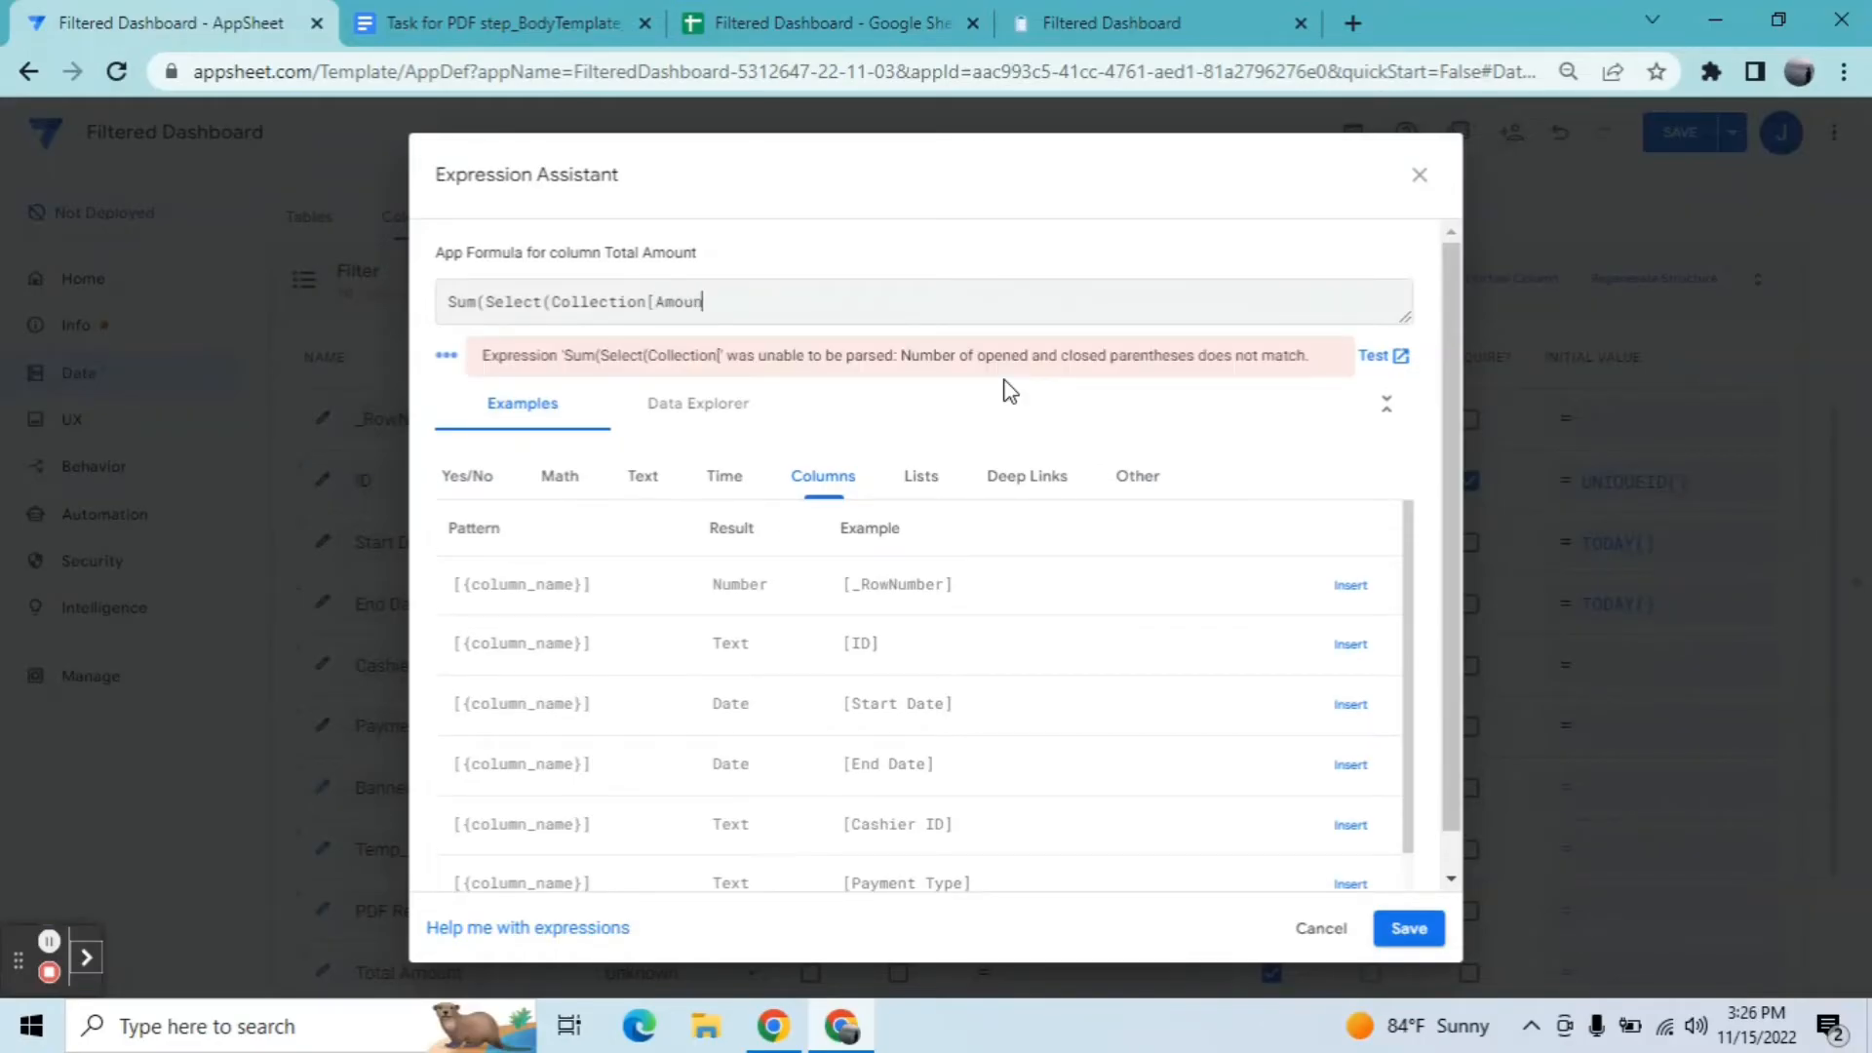
text(t],And([)
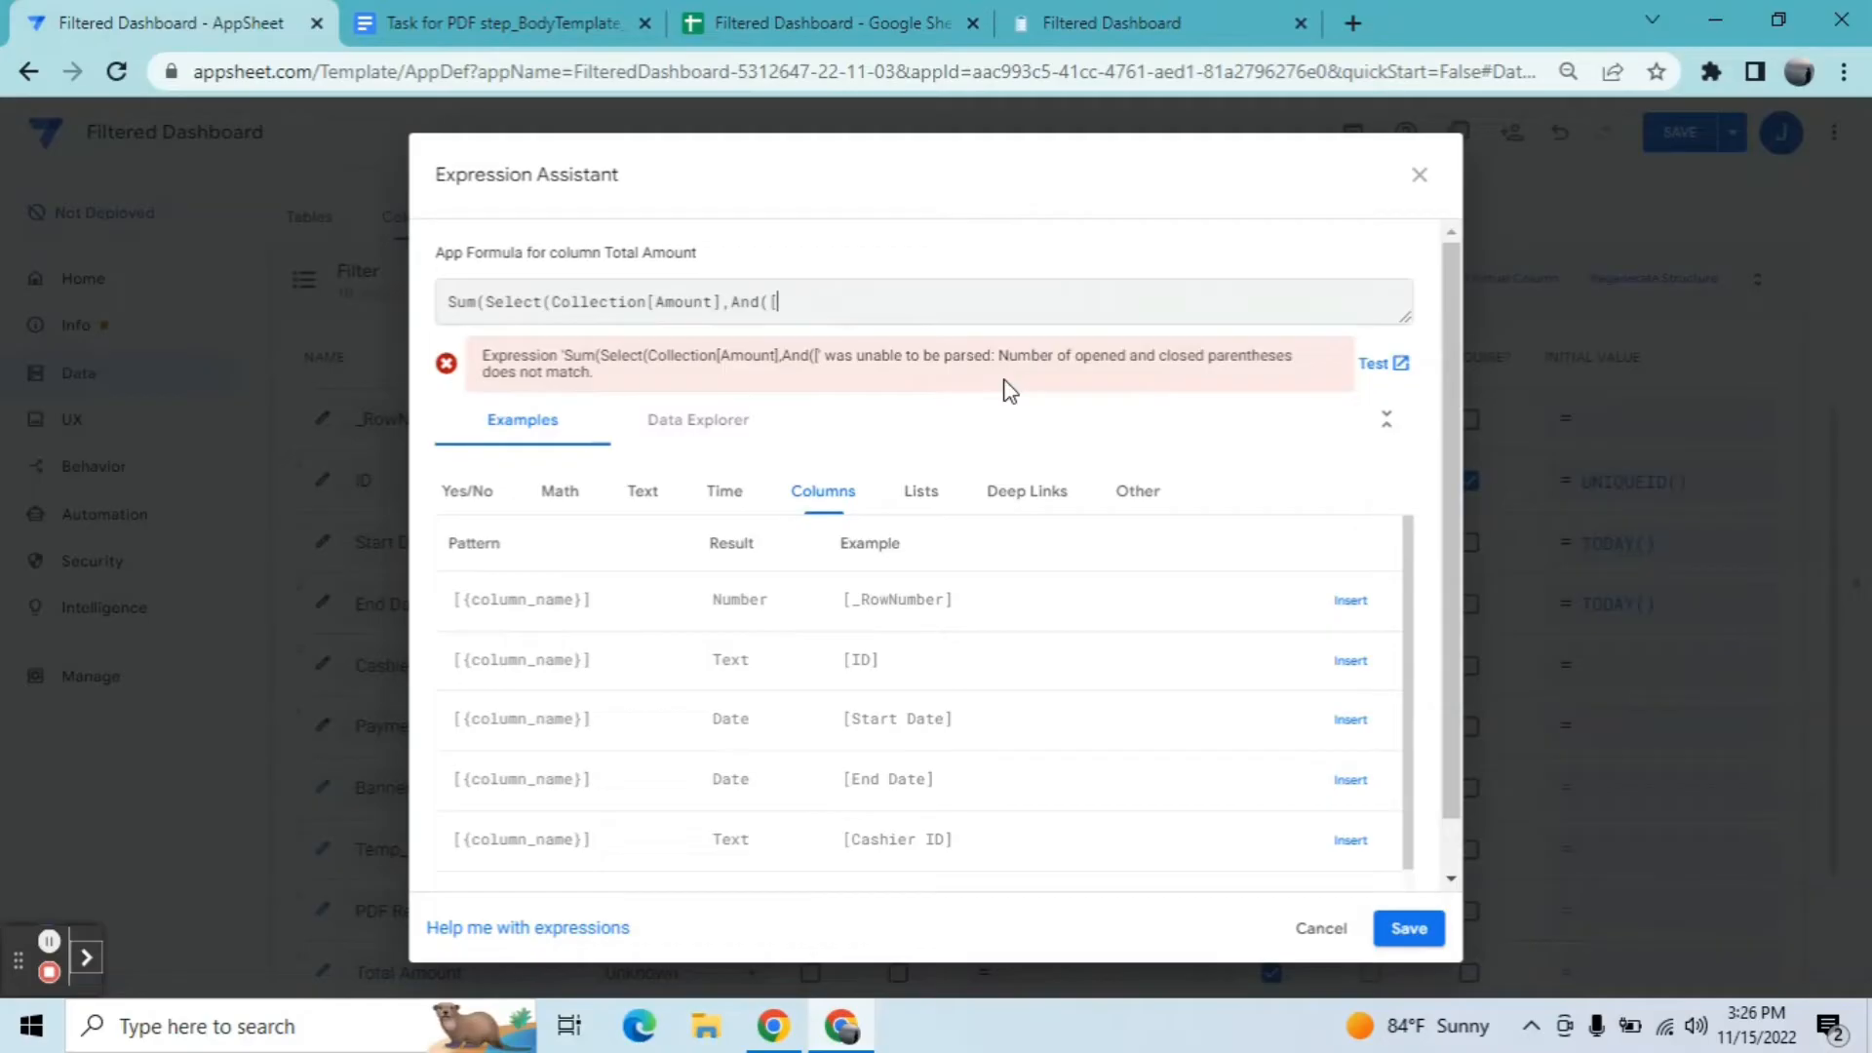
text(E)
click(1408, 929)
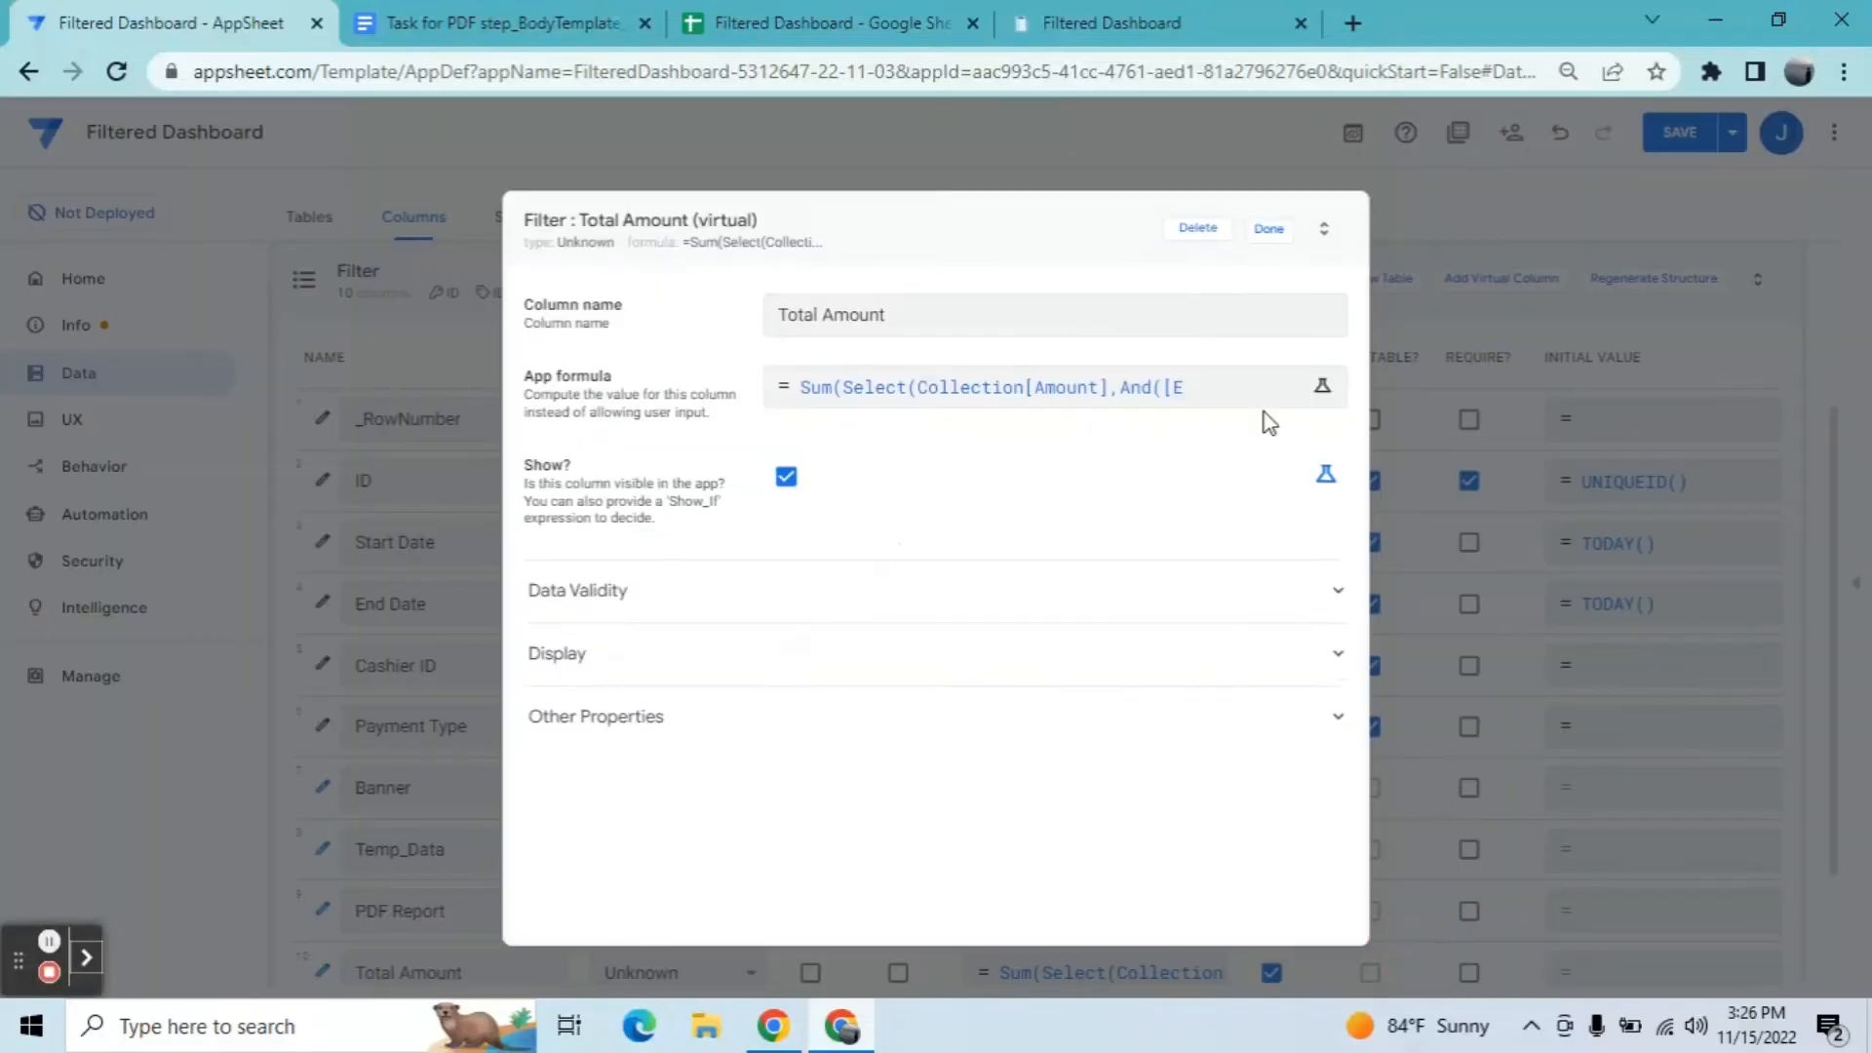
Step: Close the Total Amount column's settings and copy the entire app formula of the Temp_Data column
click(1269, 231)
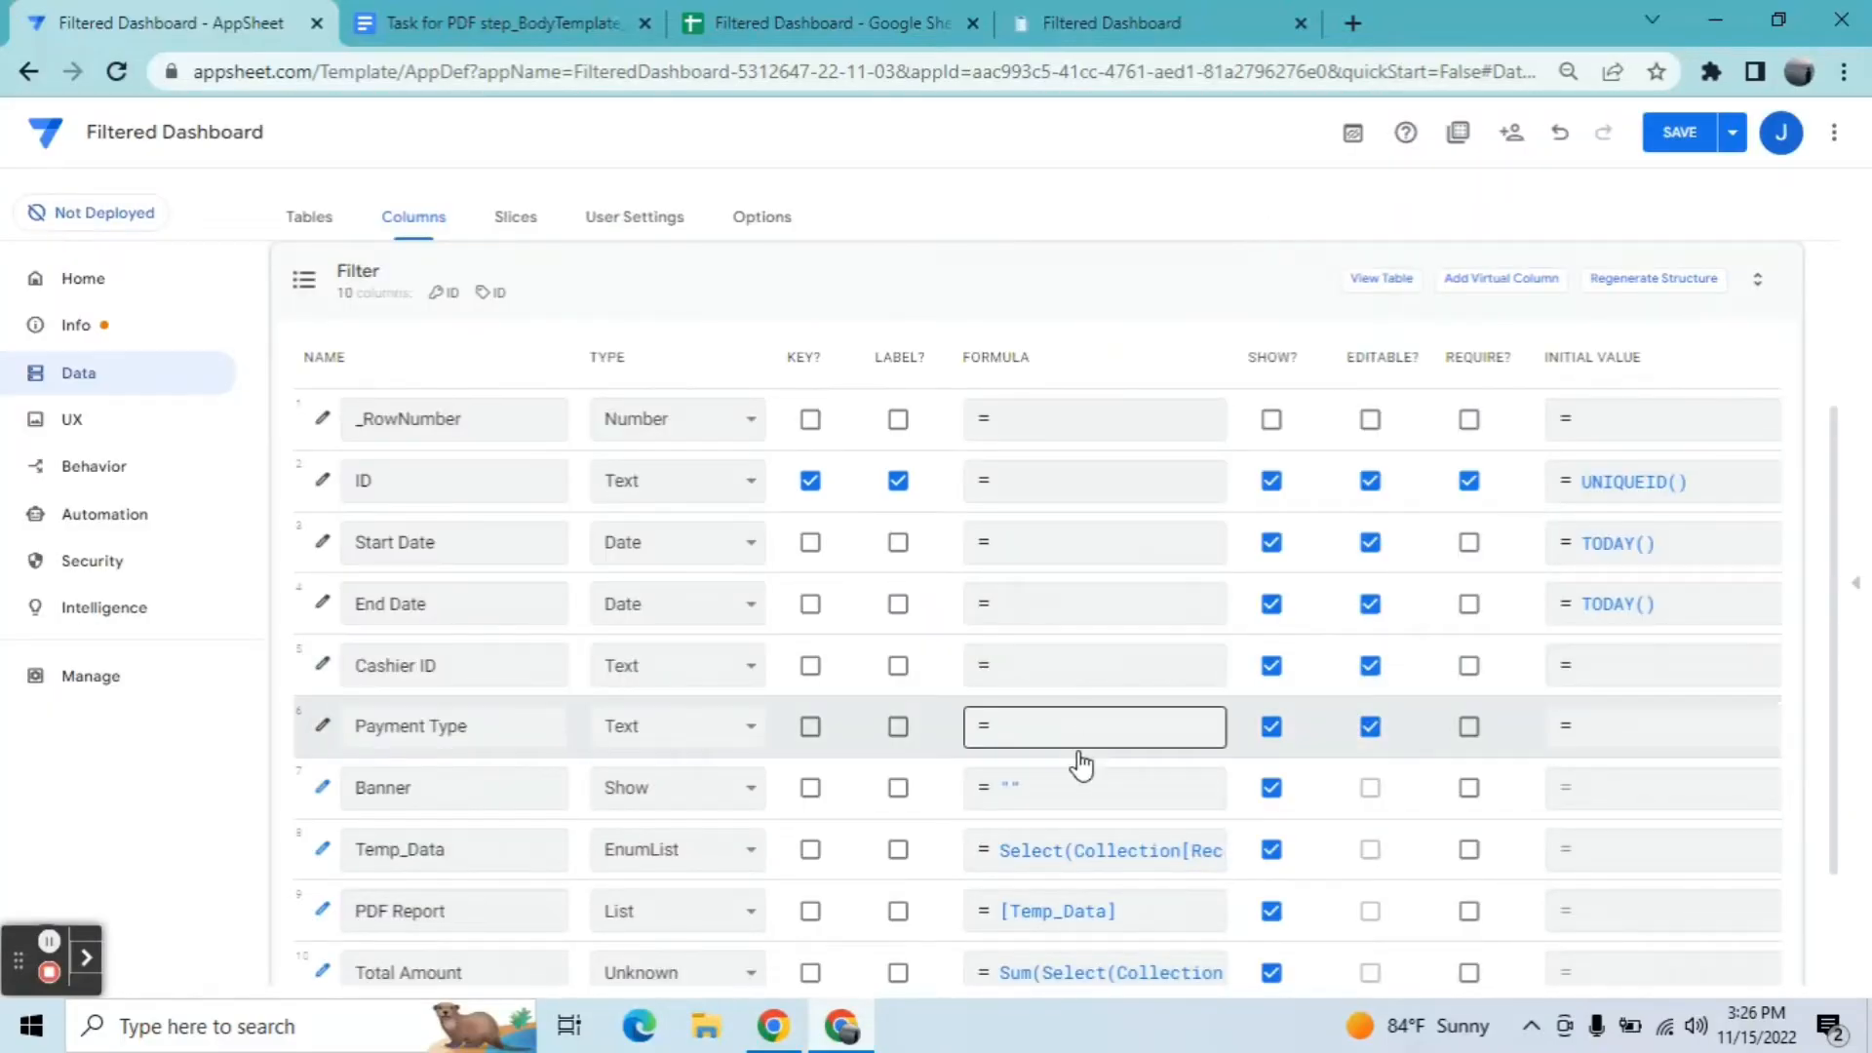
click(1075, 867)
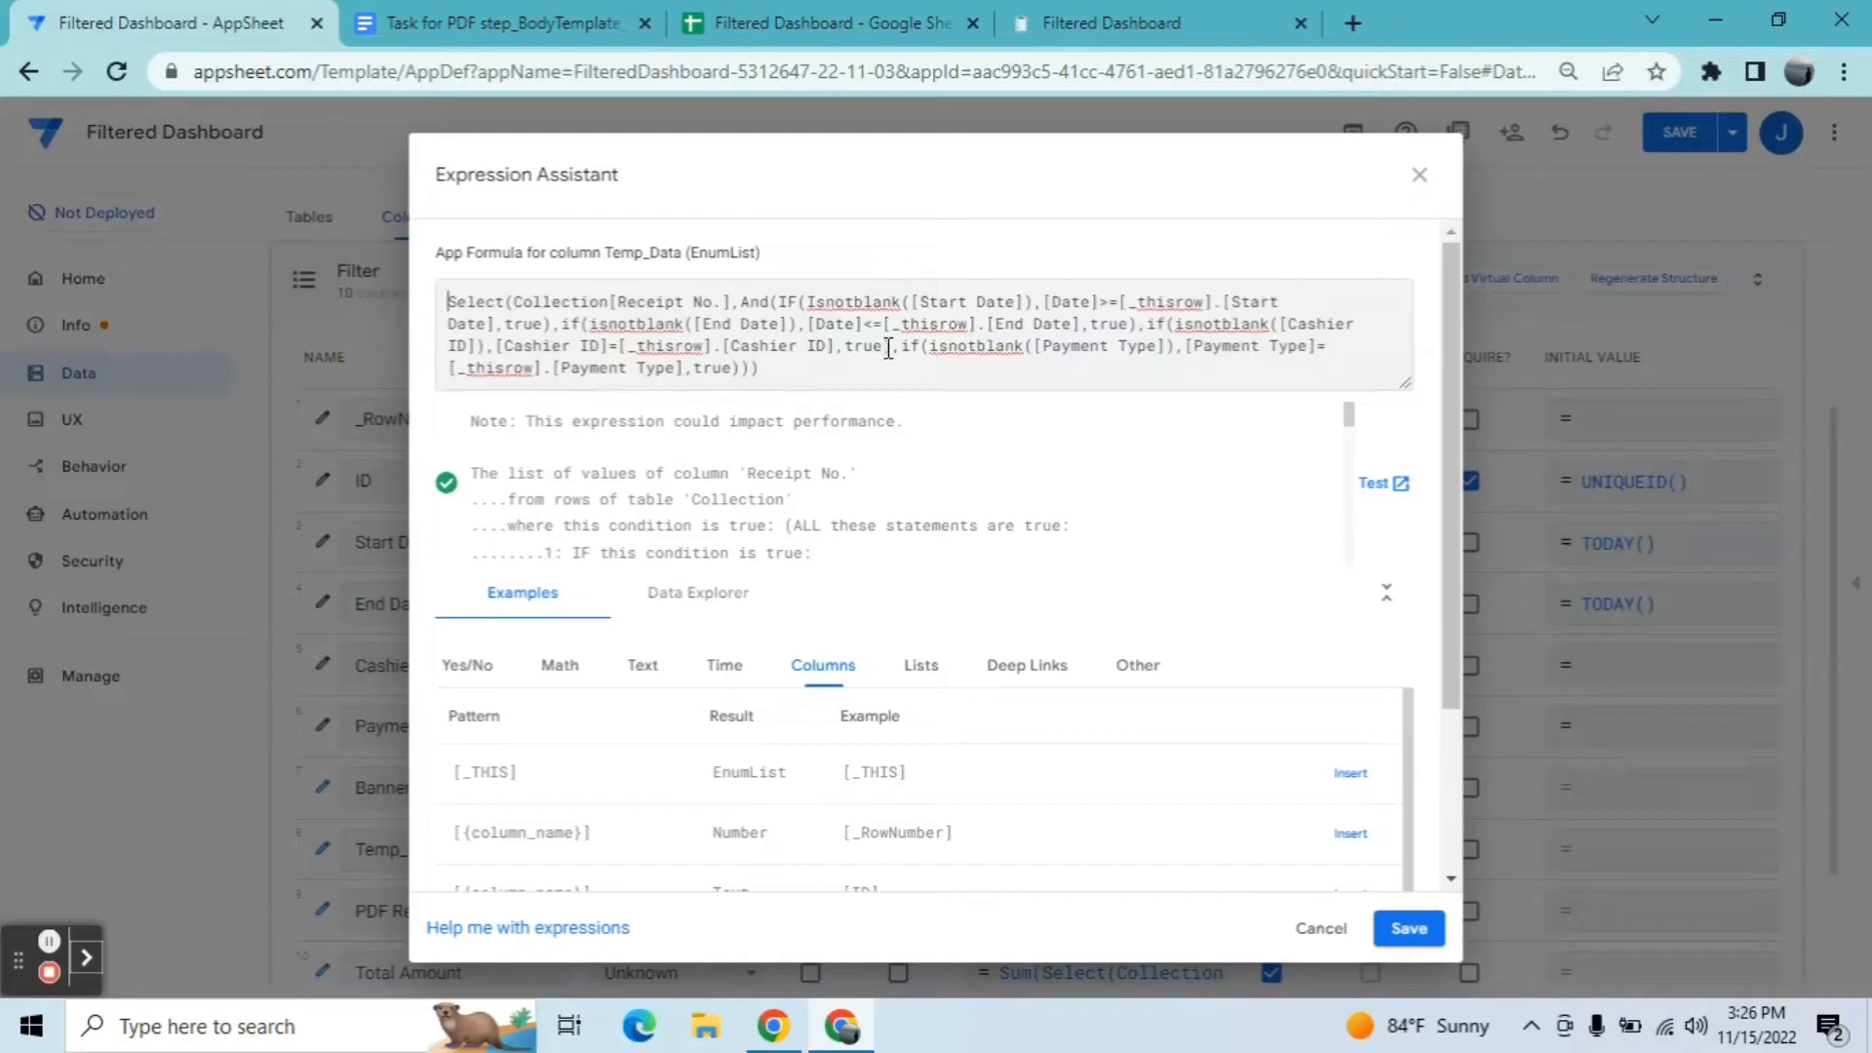
click(761, 369)
drag(760, 371, 597, 324)
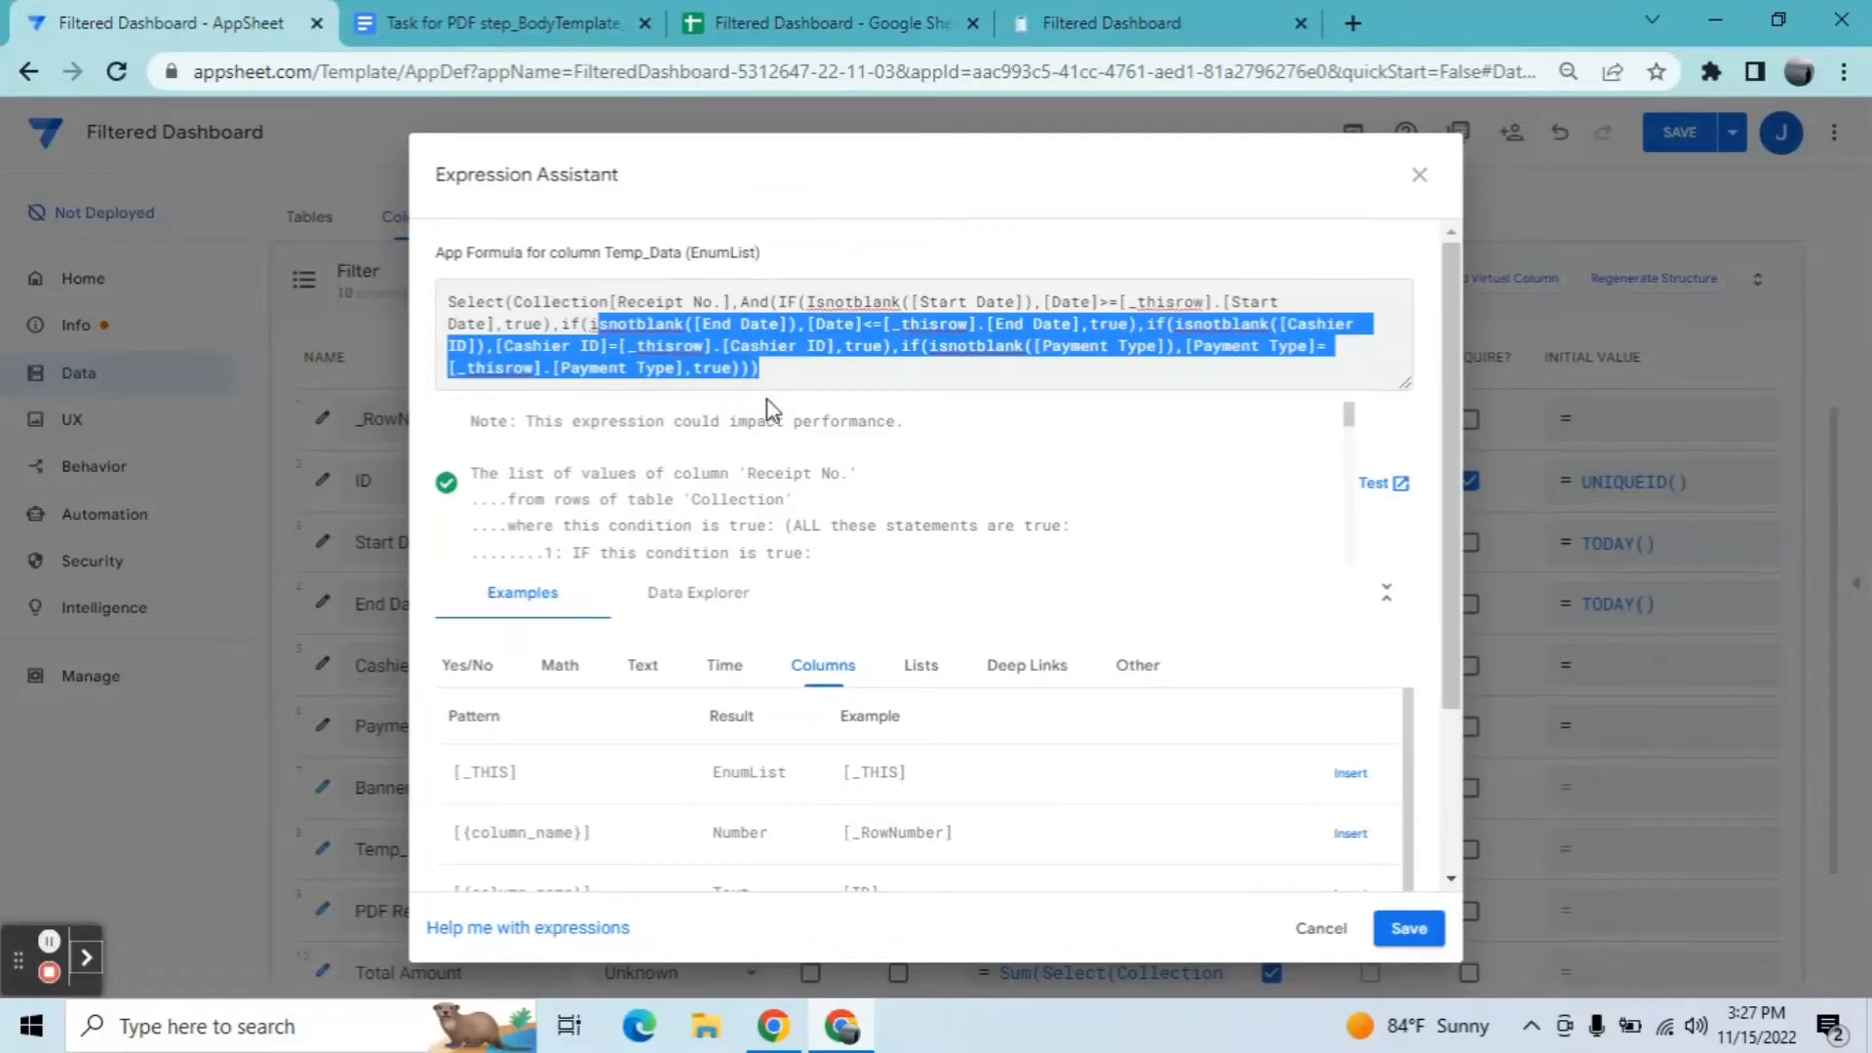
key(ctrl+a)
key(ctrl+c)
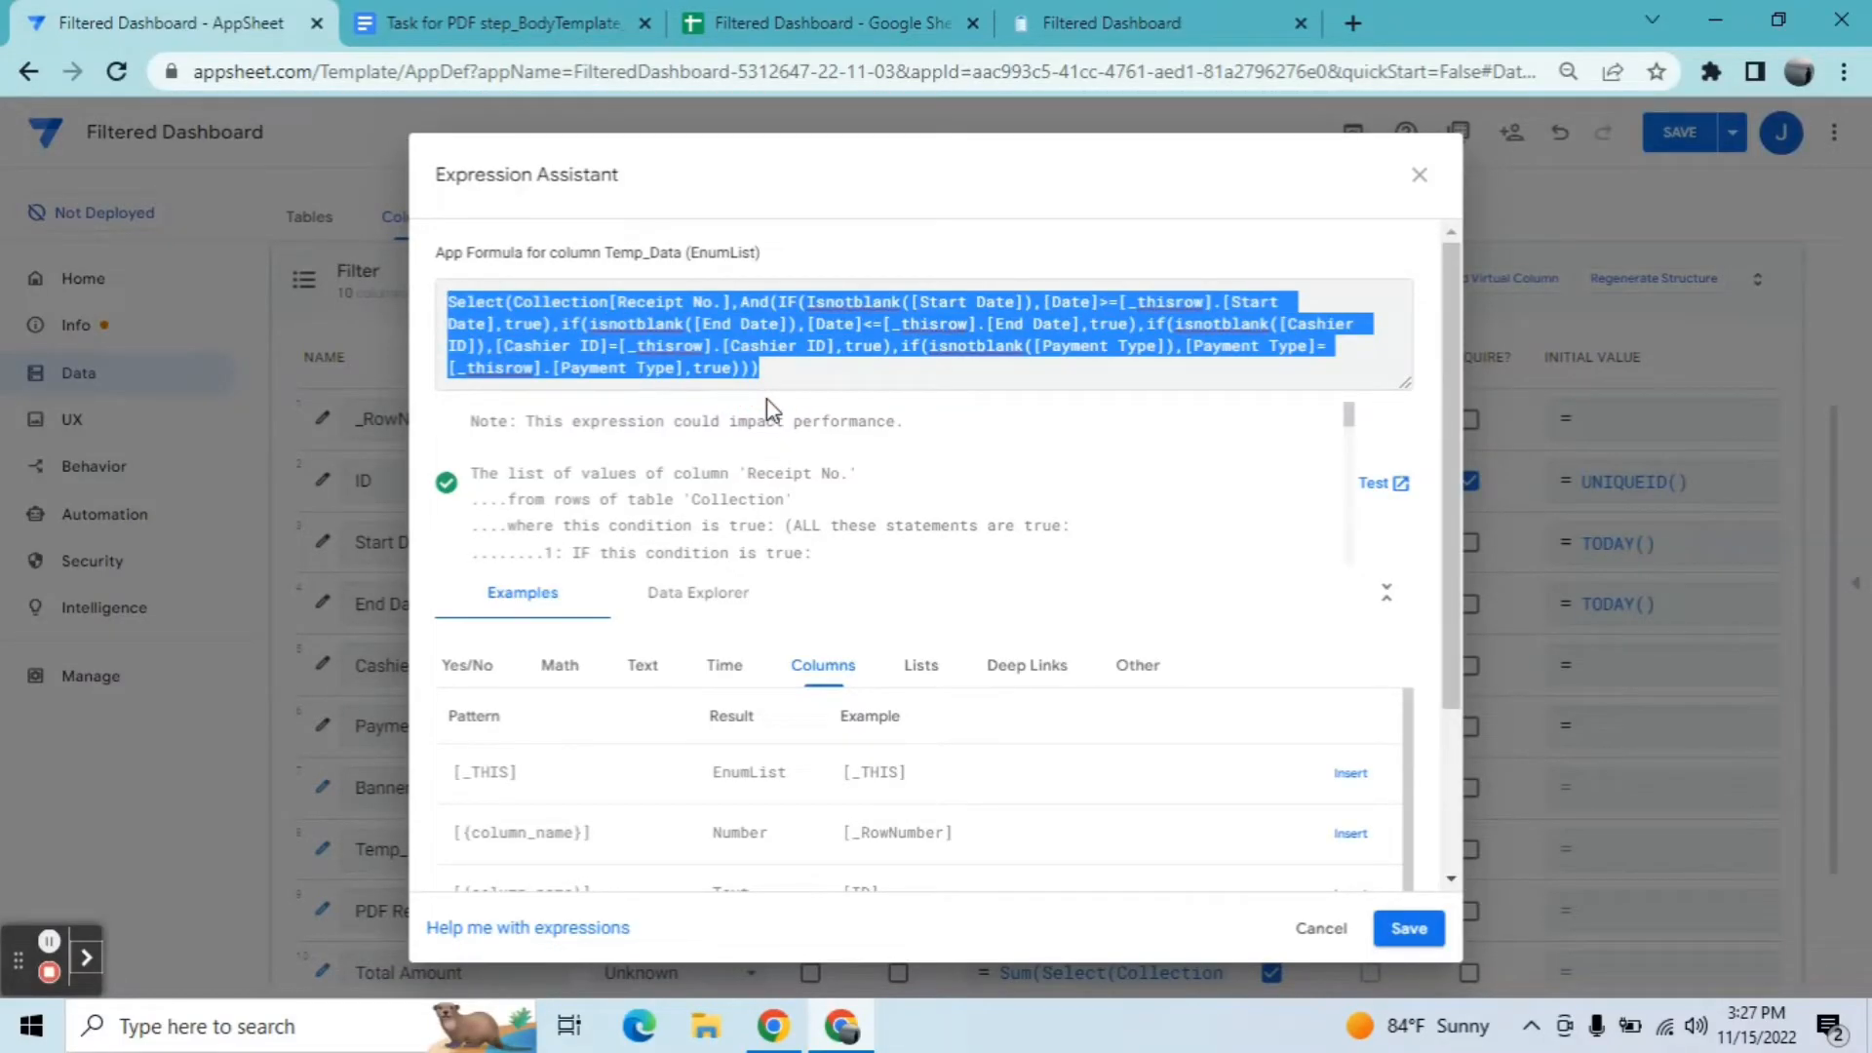
click(1419, 178)
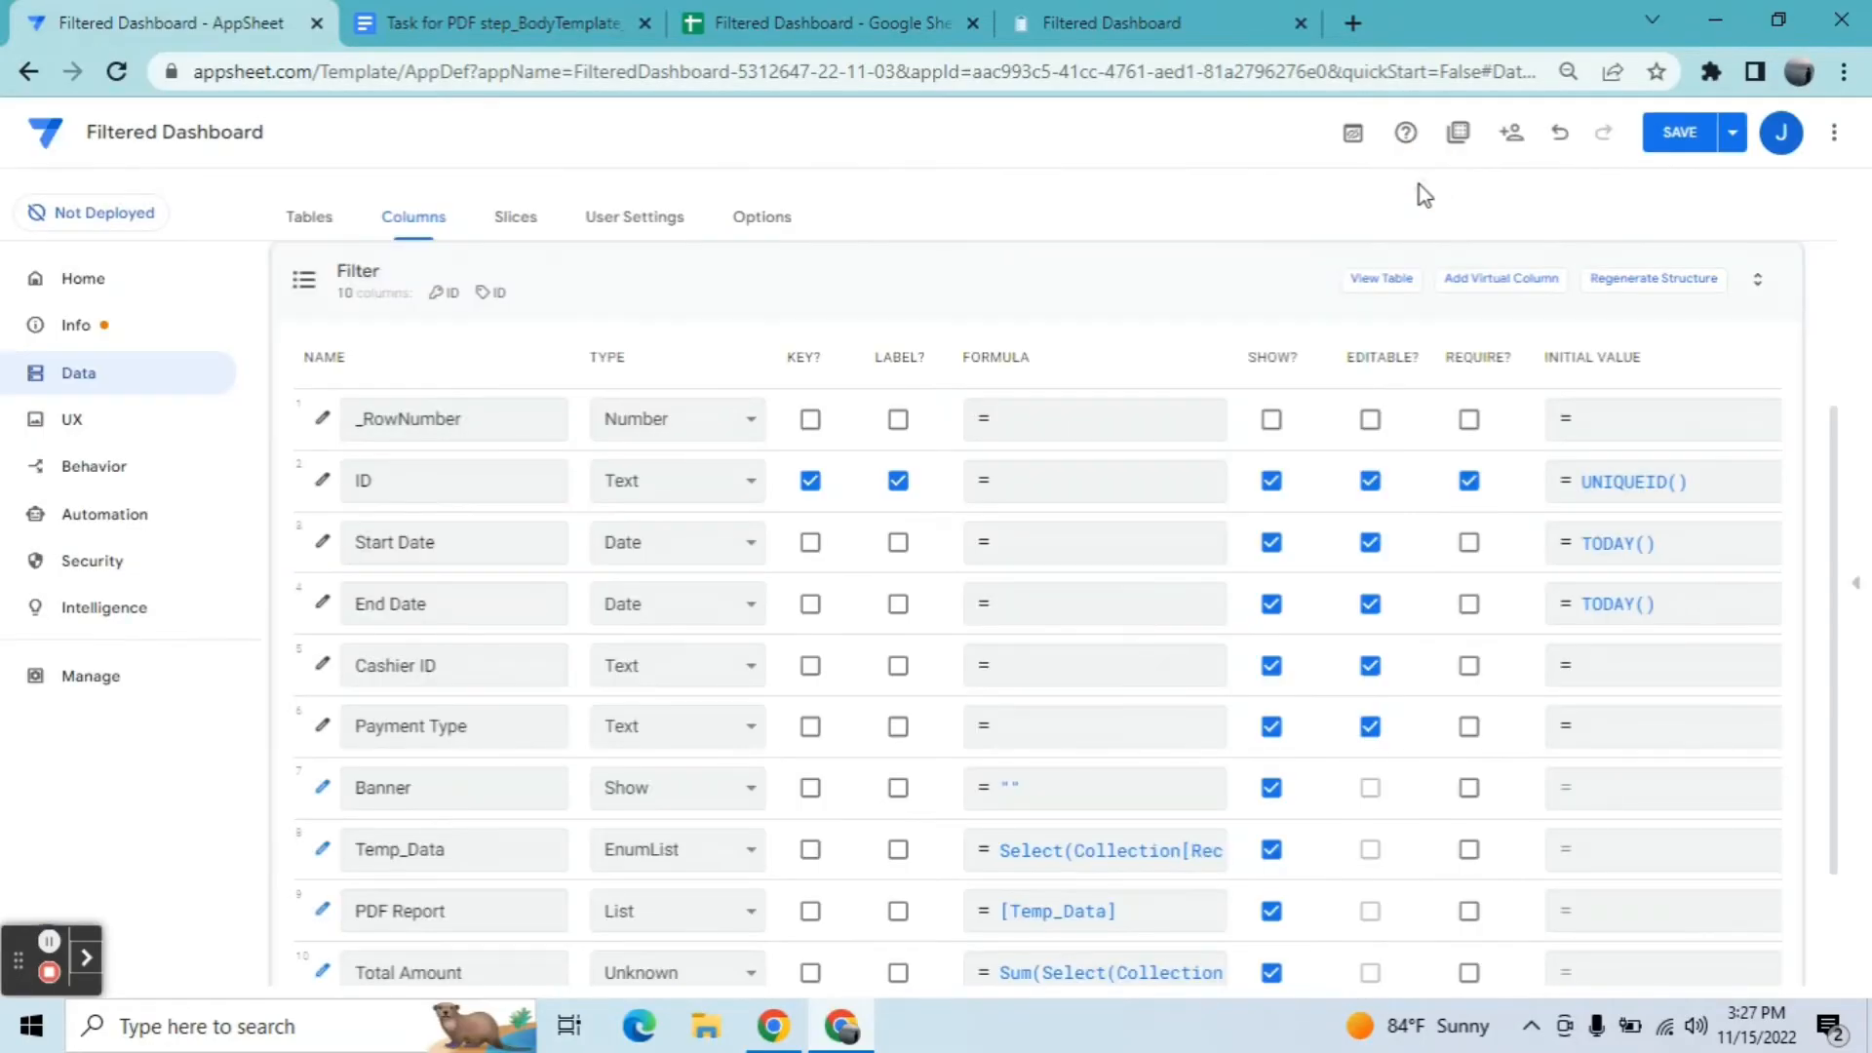
Step: Replace the Total Amount column's formula with the copied Select expression and put Sum( in front of it
click(1069, 973)
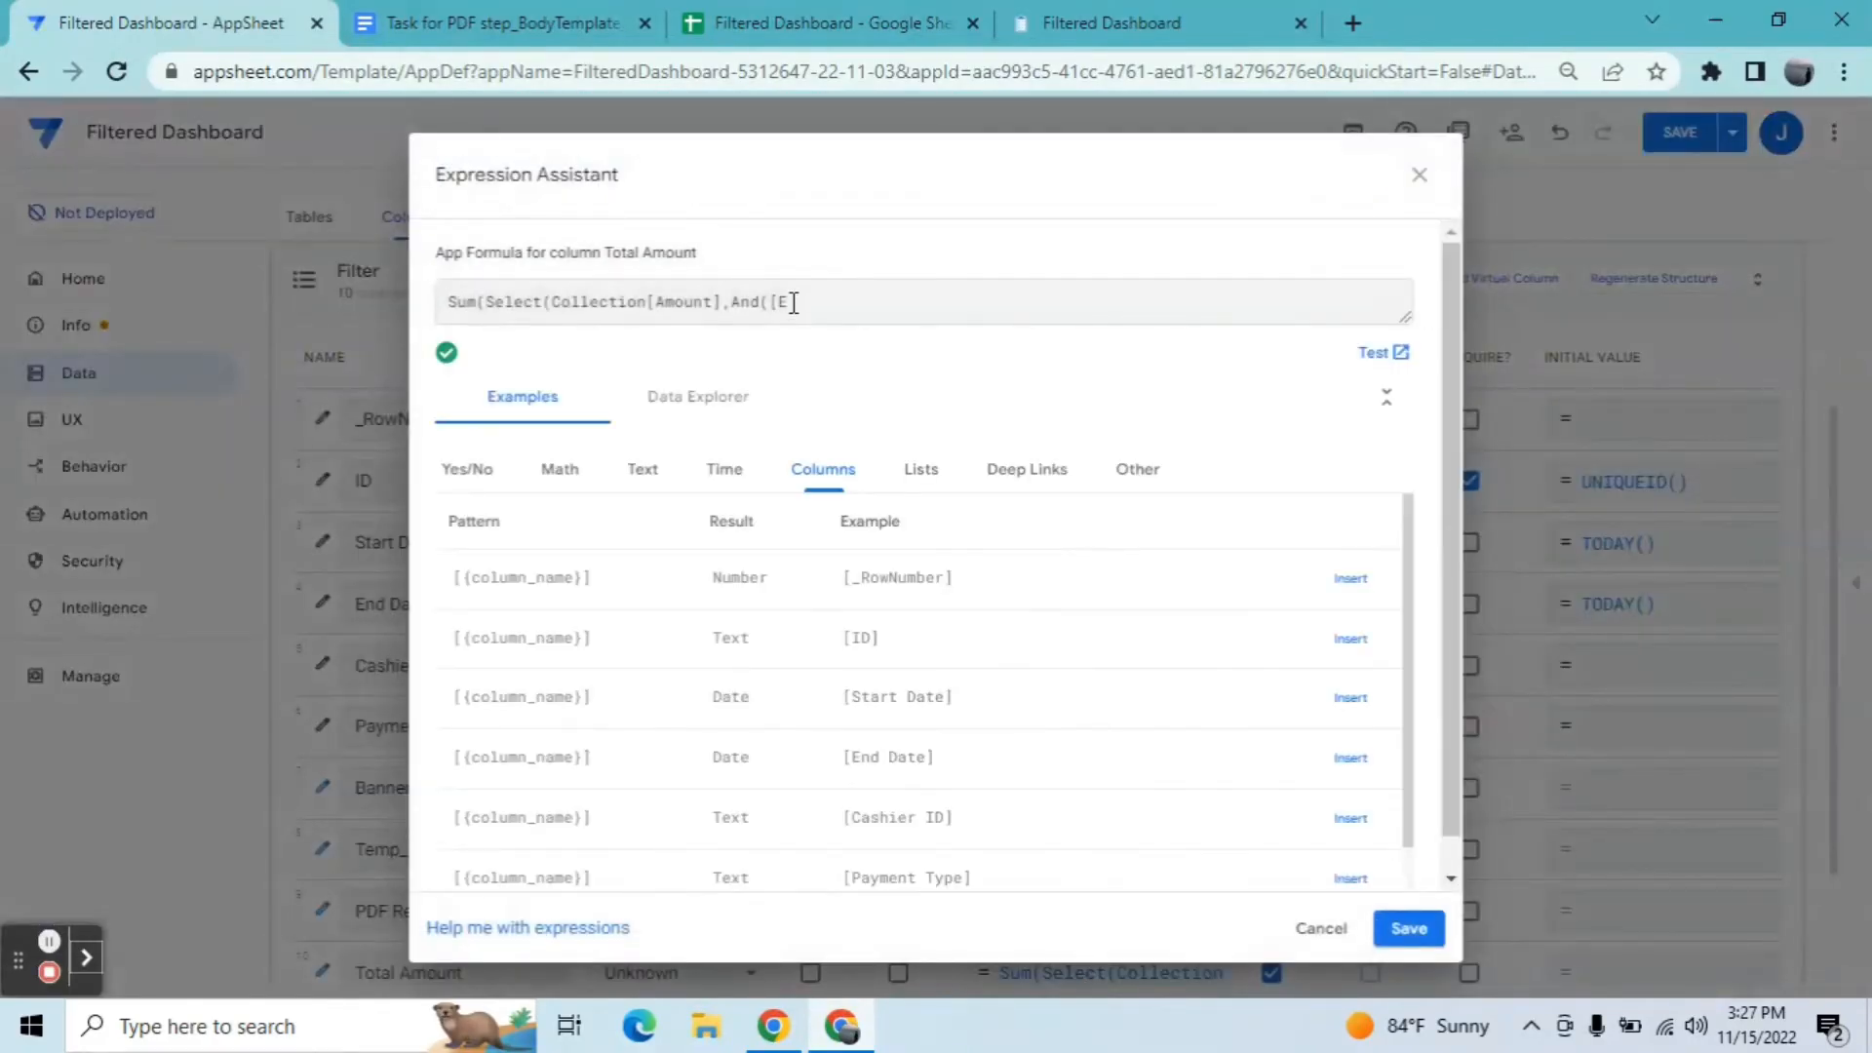
key(ctrl+a)
key(BackSpace)
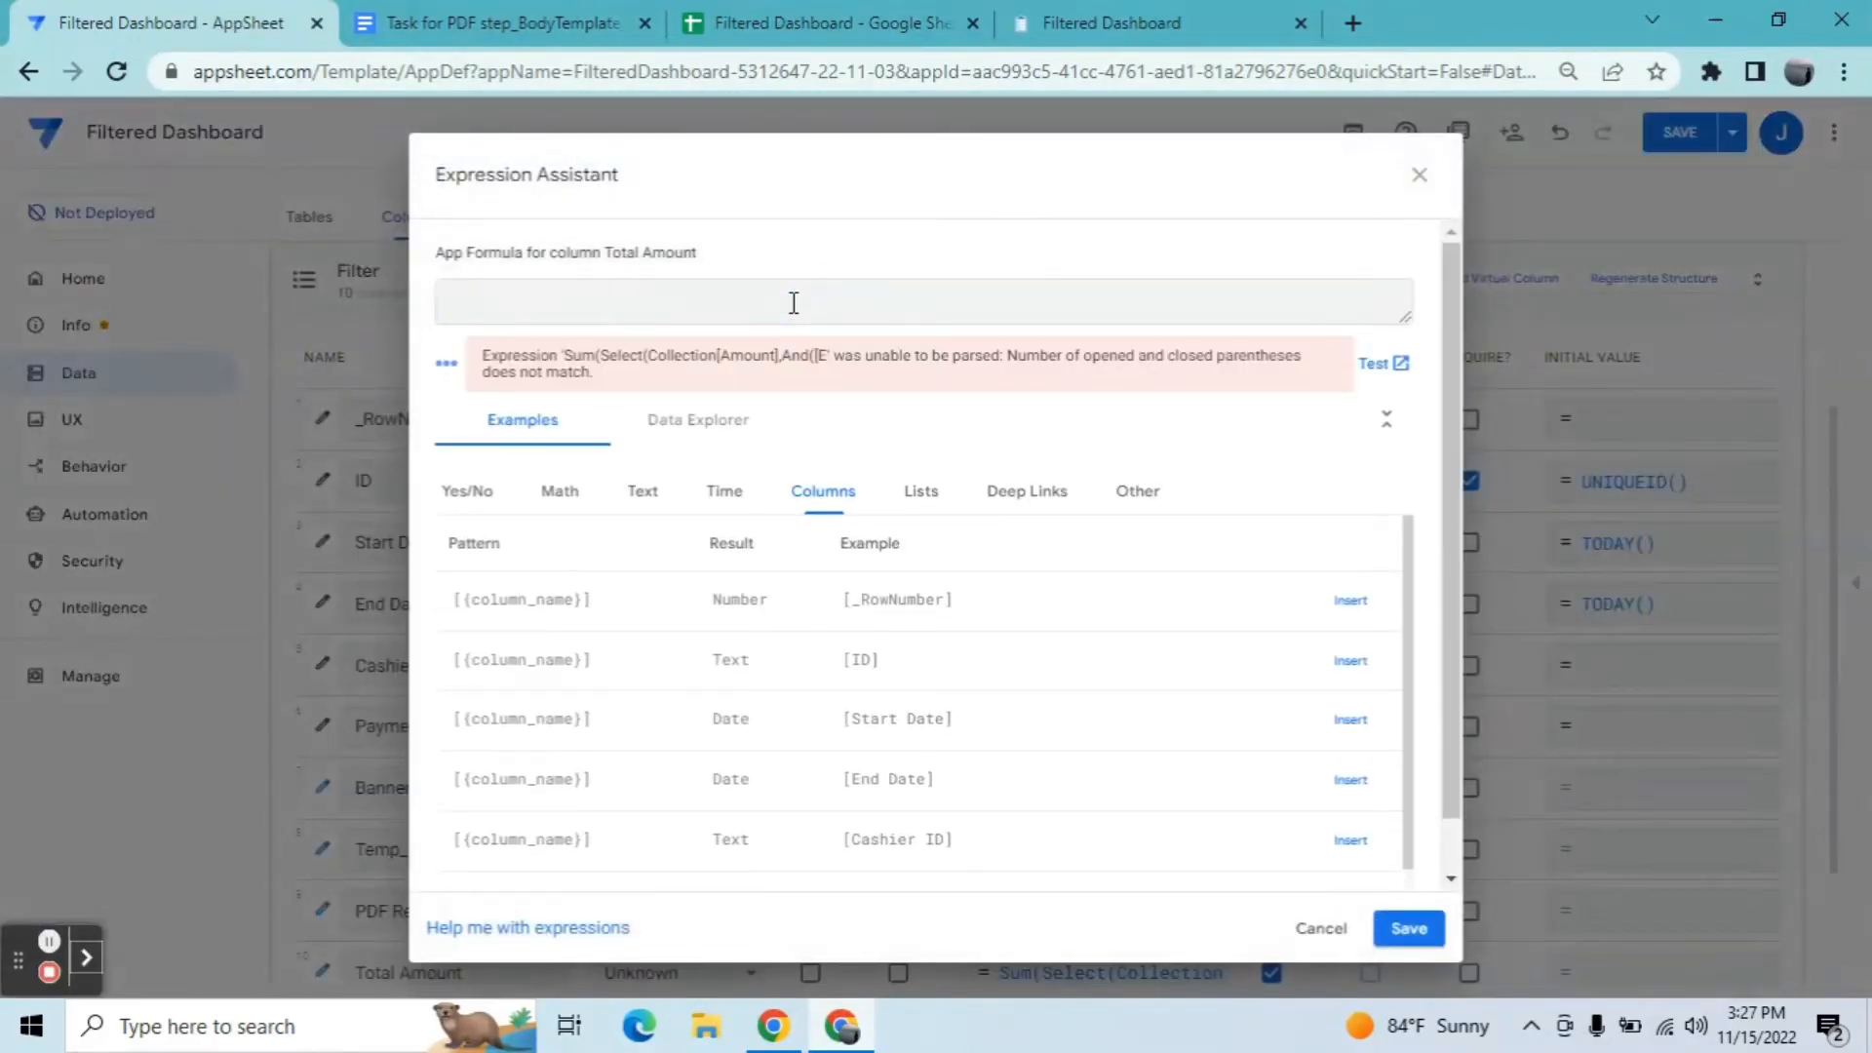
key(ctrl+v)
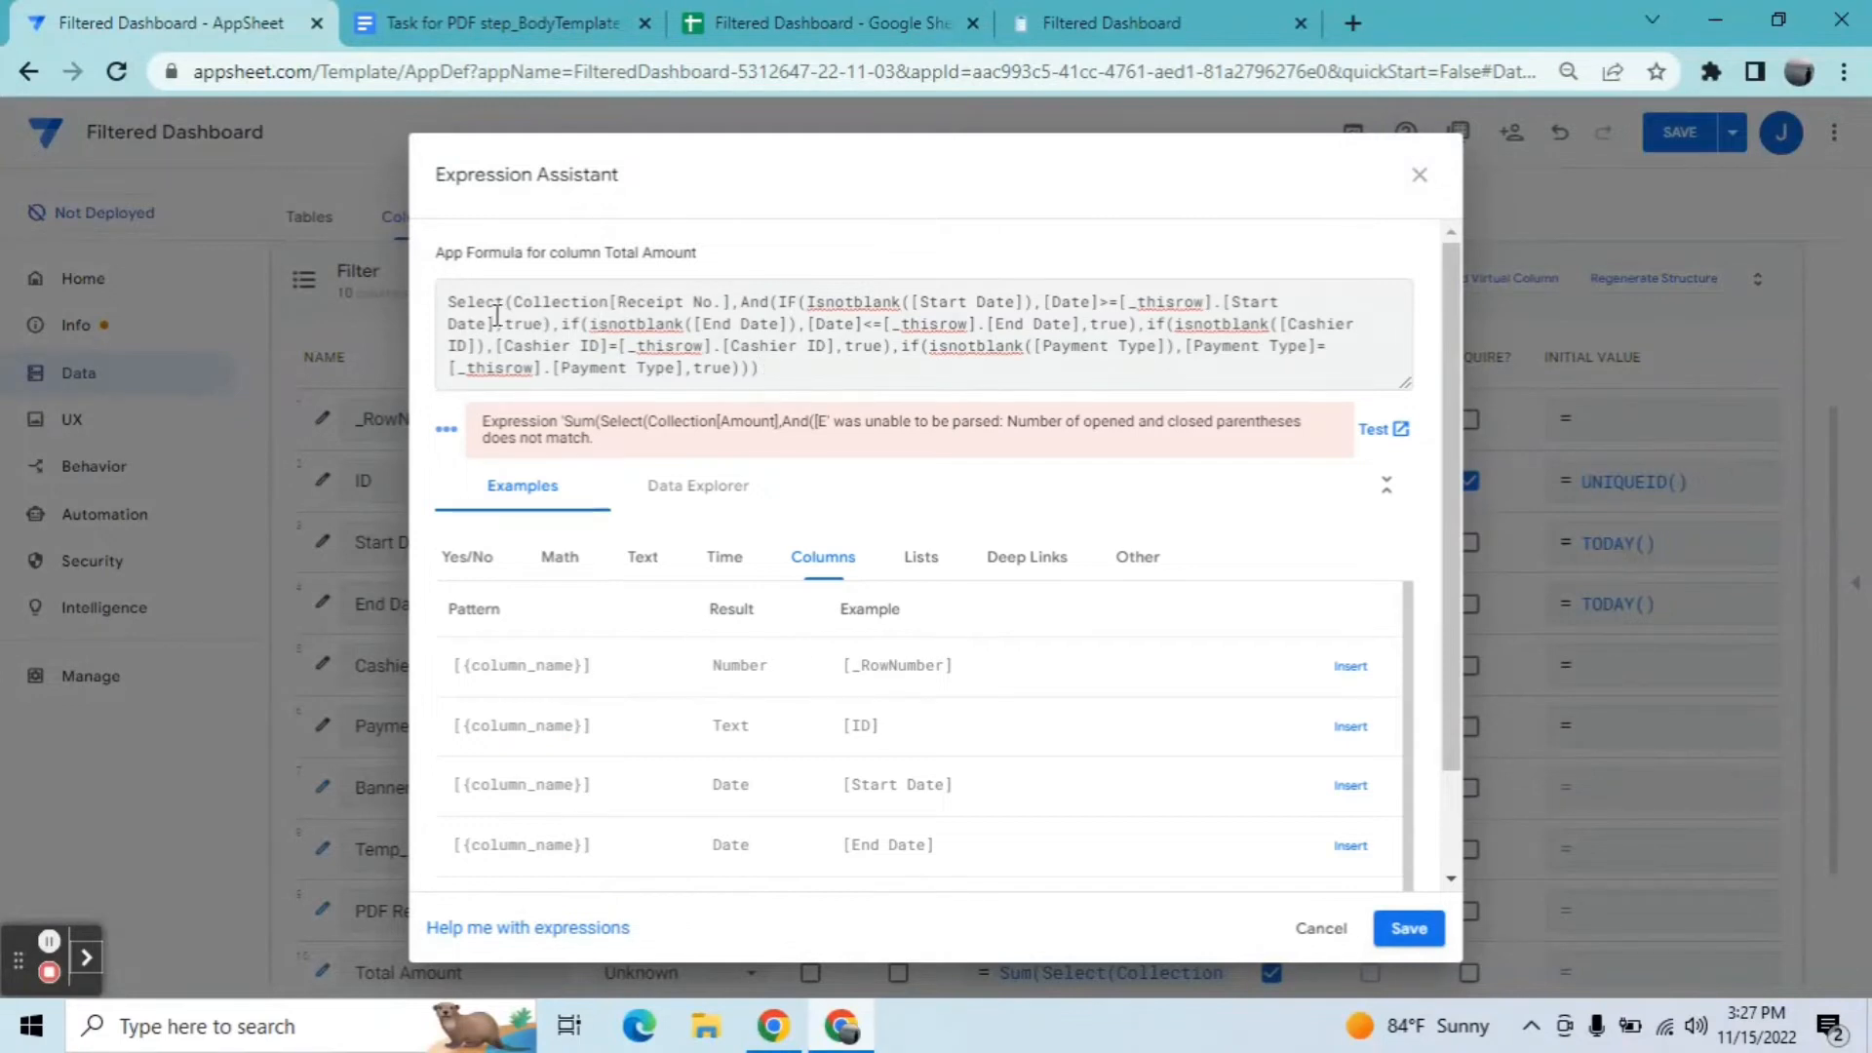
click(450, 302)
text(Sum()
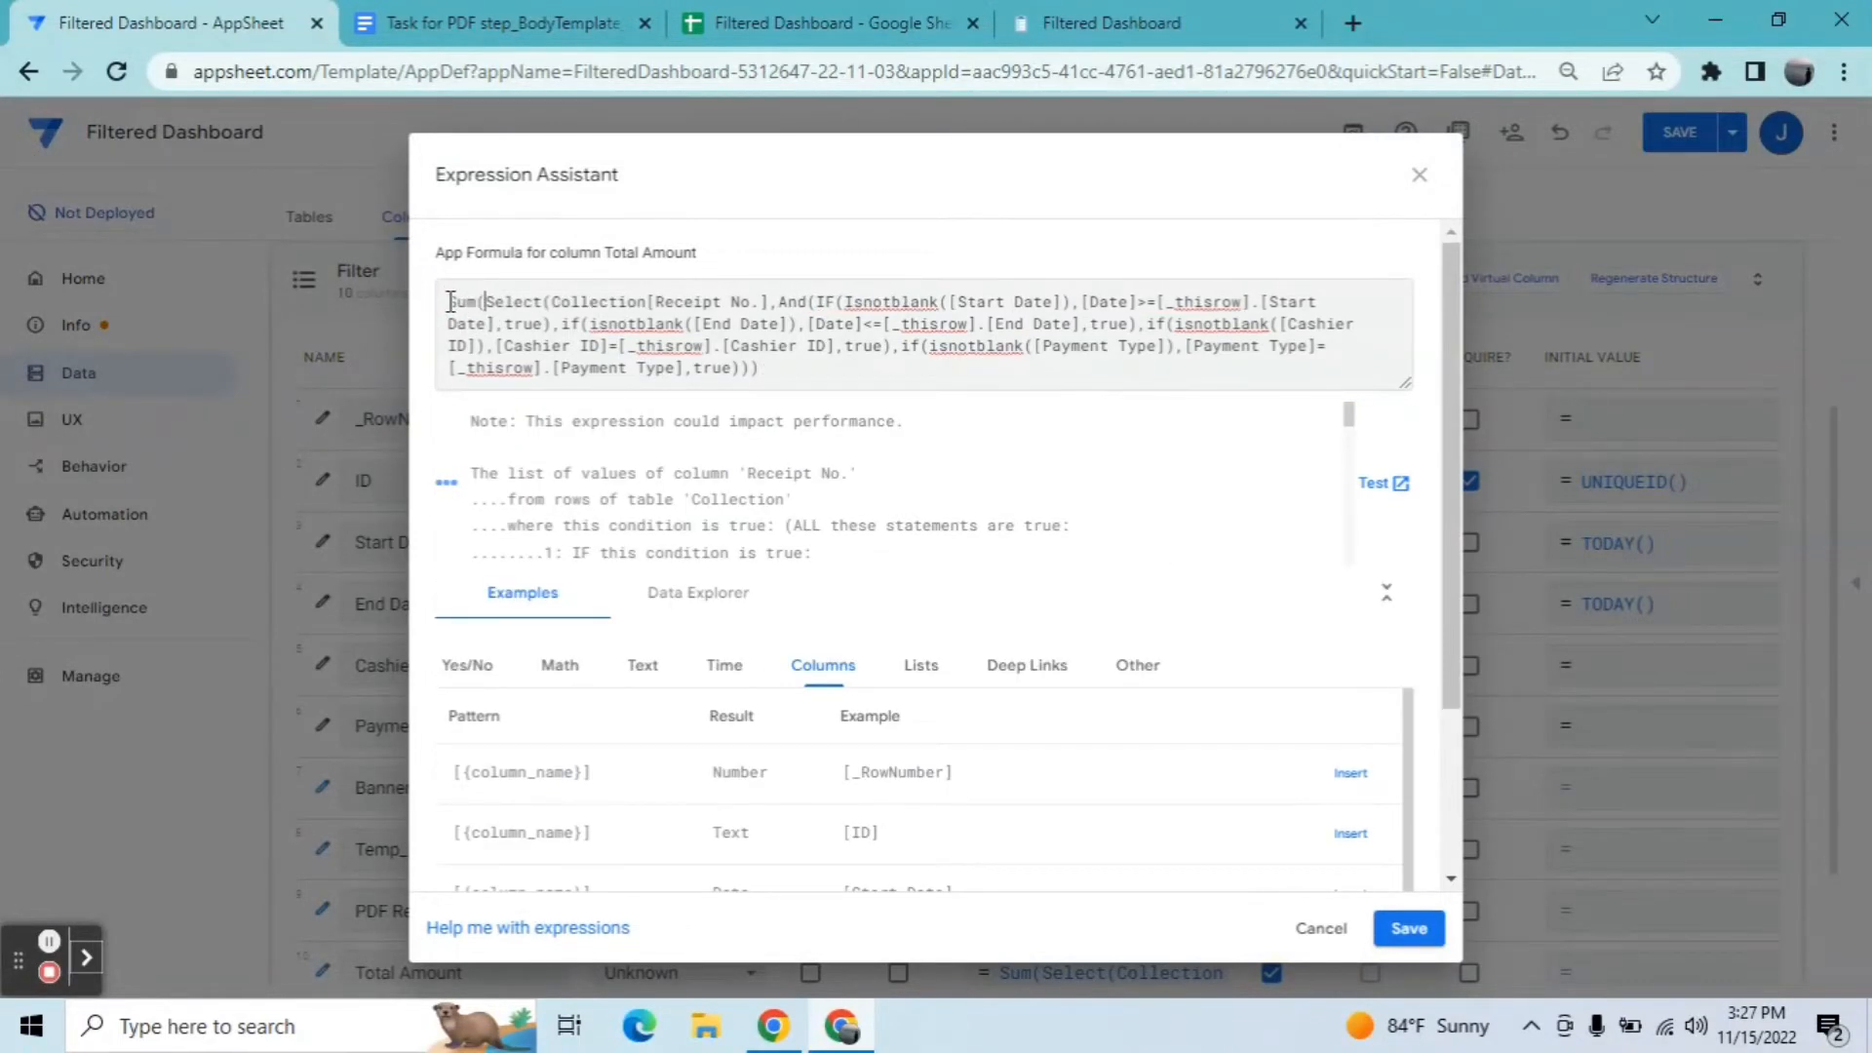
Step: Change the selected column in the Total Amount formula to Collection[Amount] and add the closing parenthesis for Sum
click(760, 306)
key(BackSpace)
key(BackSpace)
key(BackSpace)
key(BackSpace)
key(BackSpace)
key(BackSpace)
key(BackSpace)
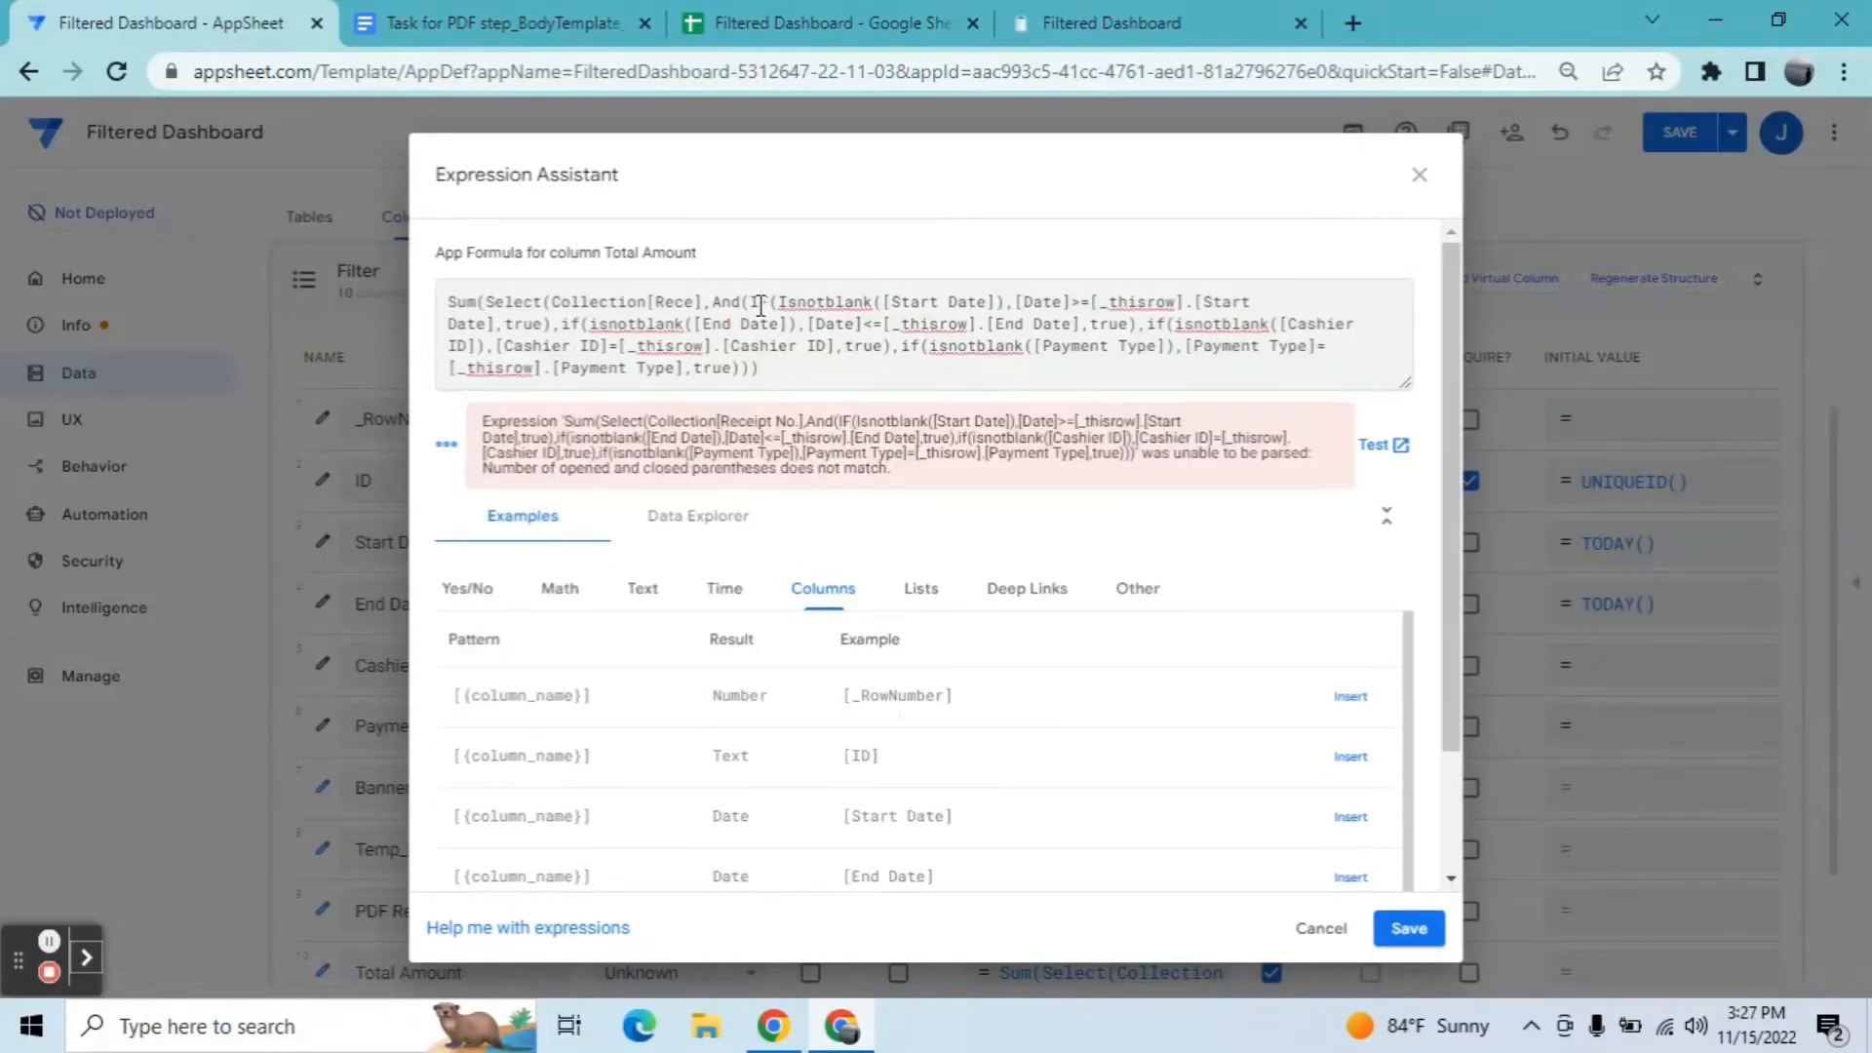
key(BackSpace)
key(BackSpace)
key(BackSpace)
key(BackSpace)
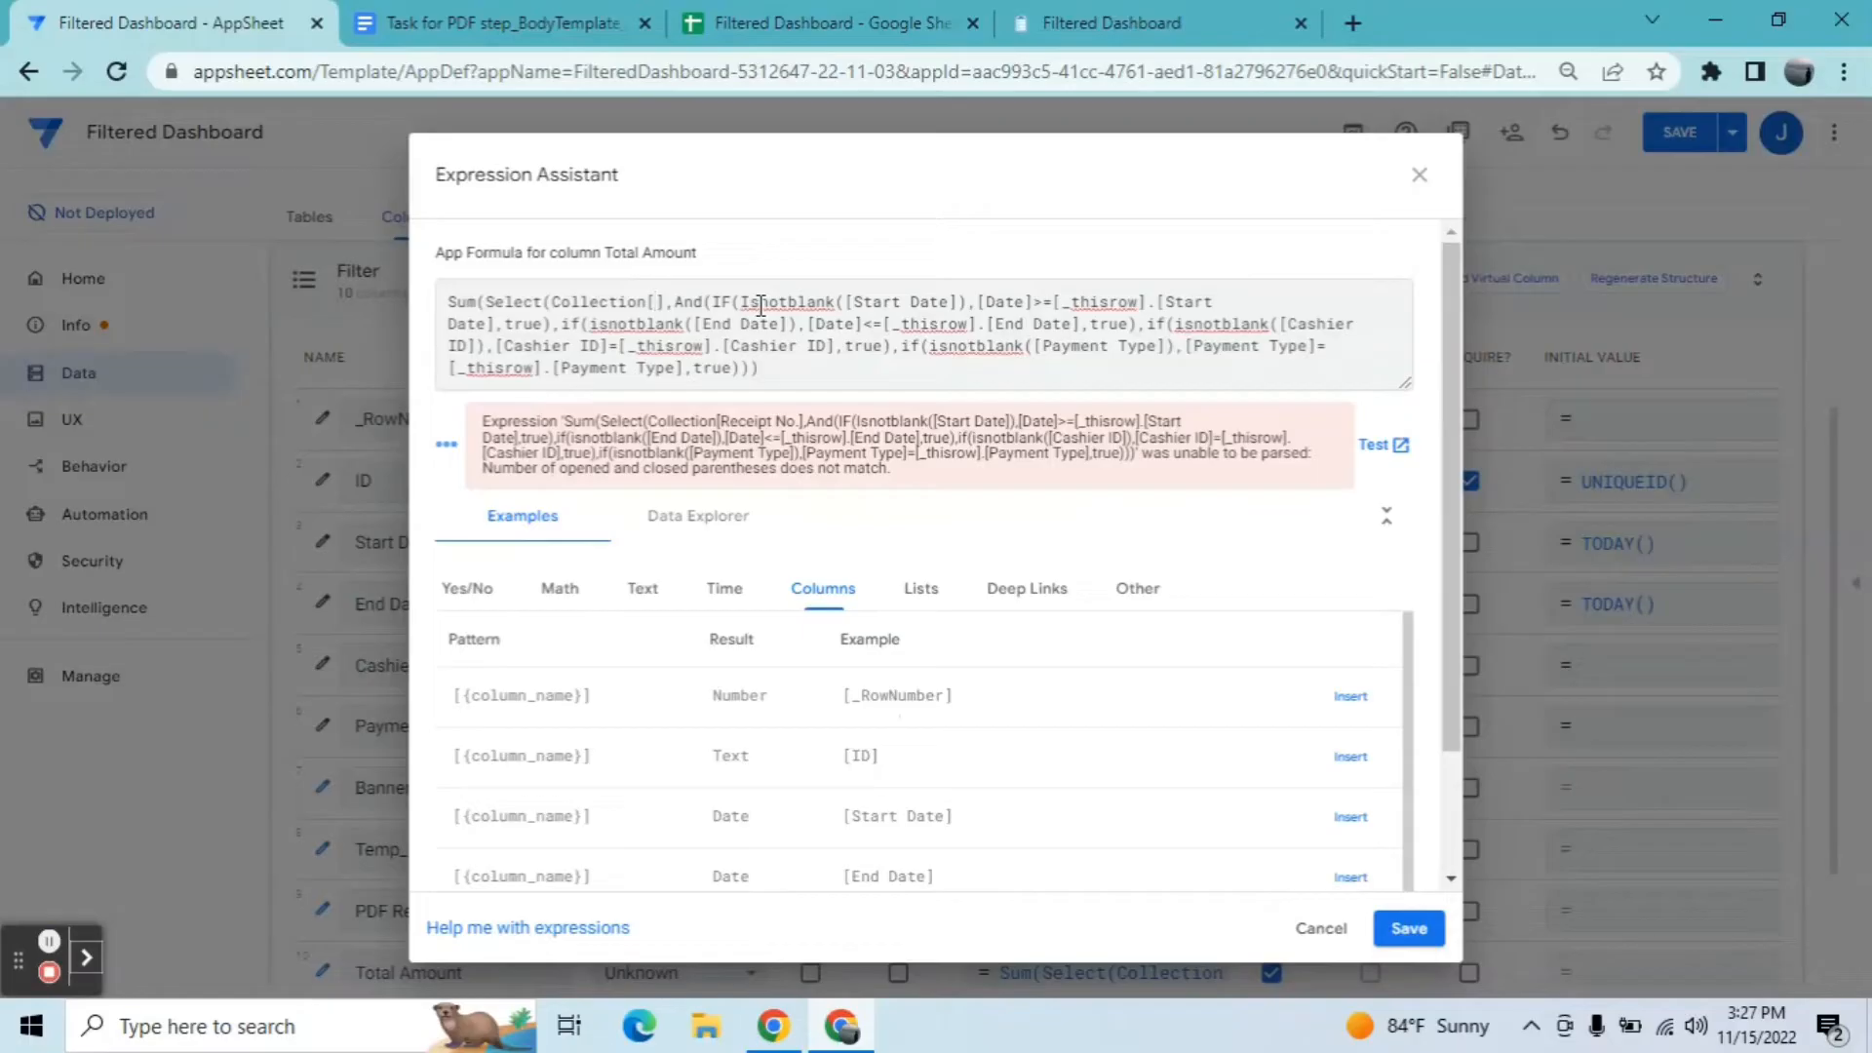
text(Amount)
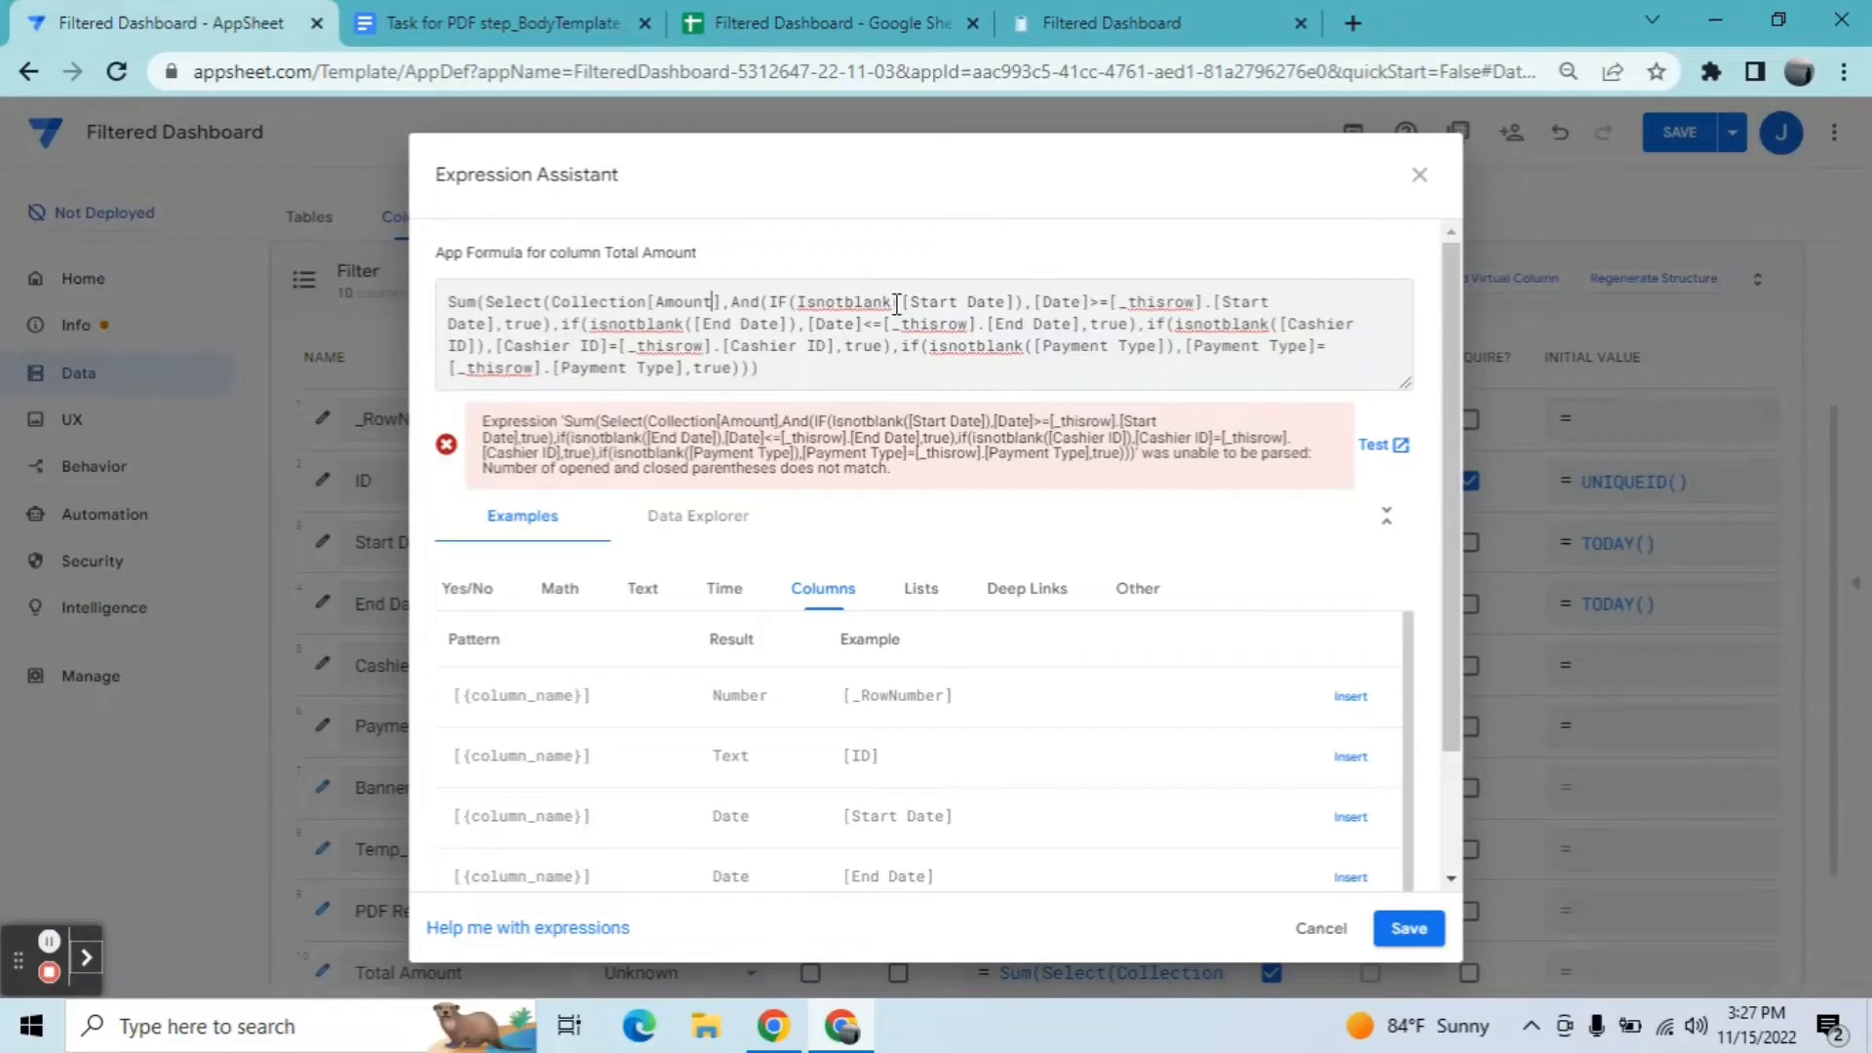
click(770, 371)
text())
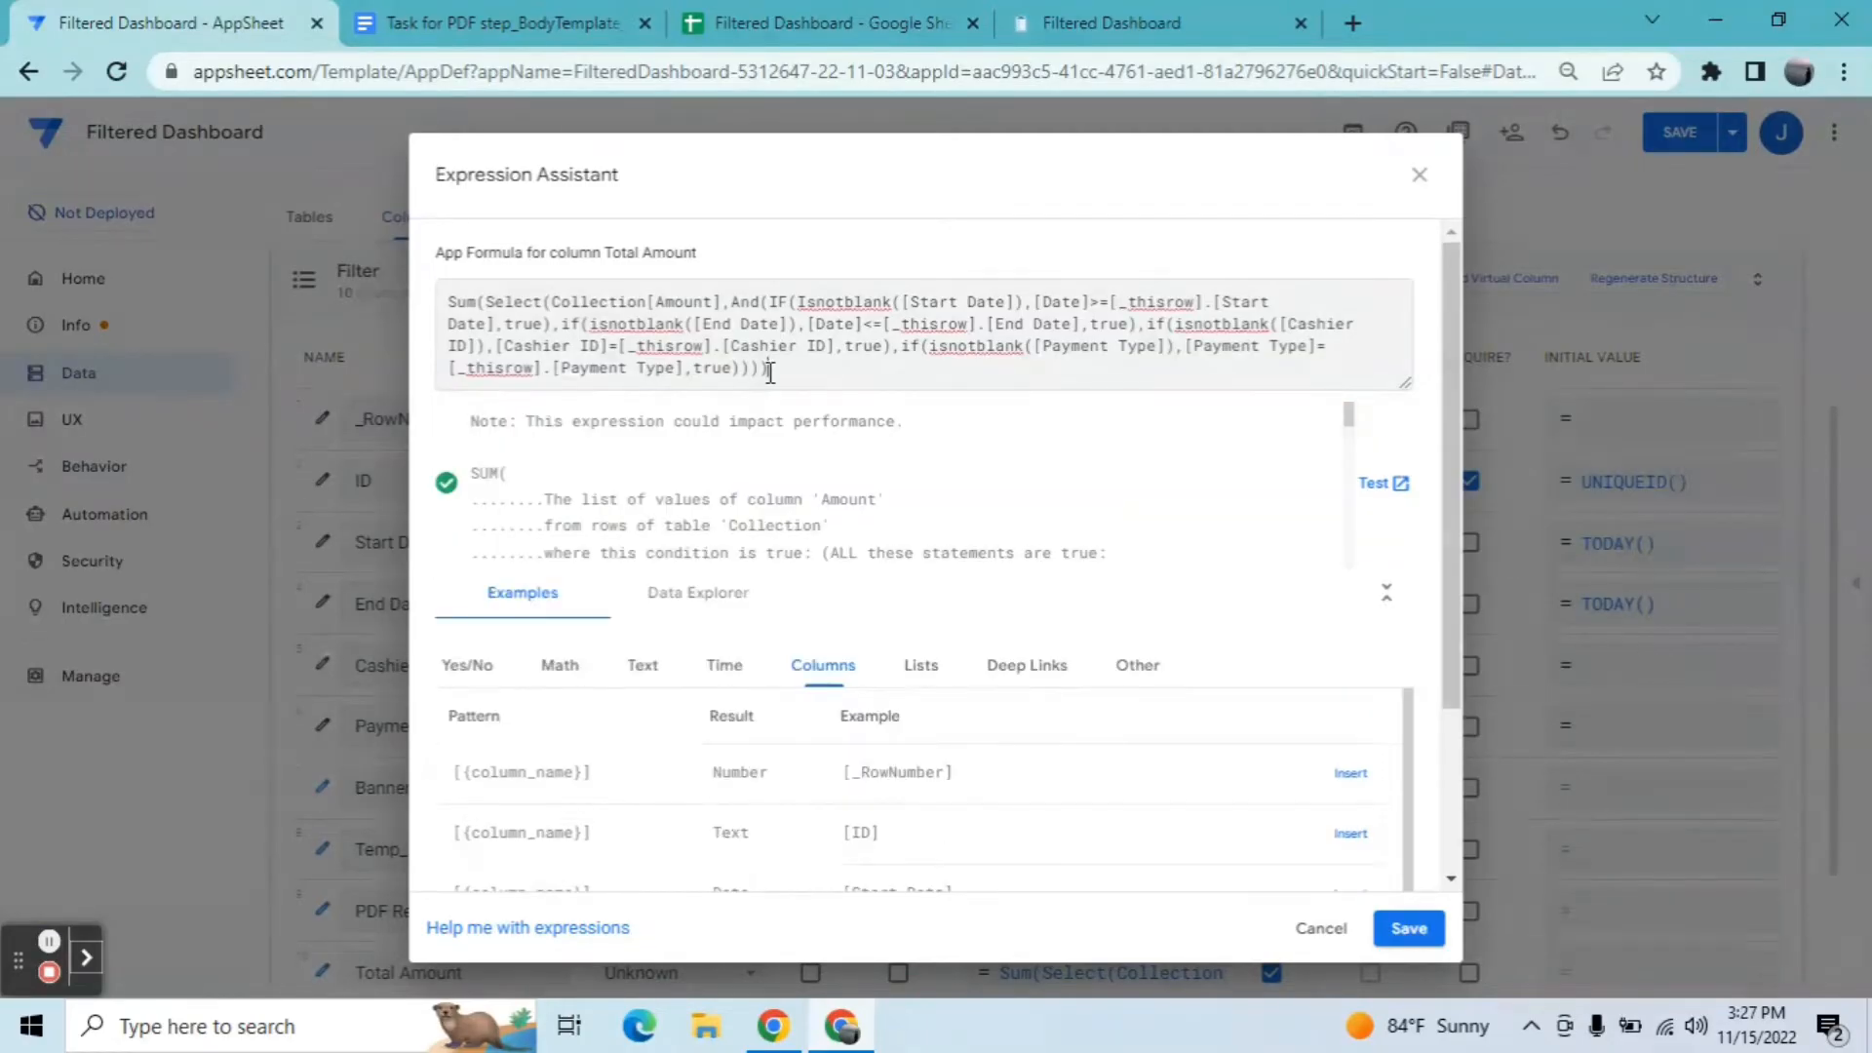
Step: Save the Total Amount formula, set the column's decimal digits to 3, and save the app
click(1410, 931)
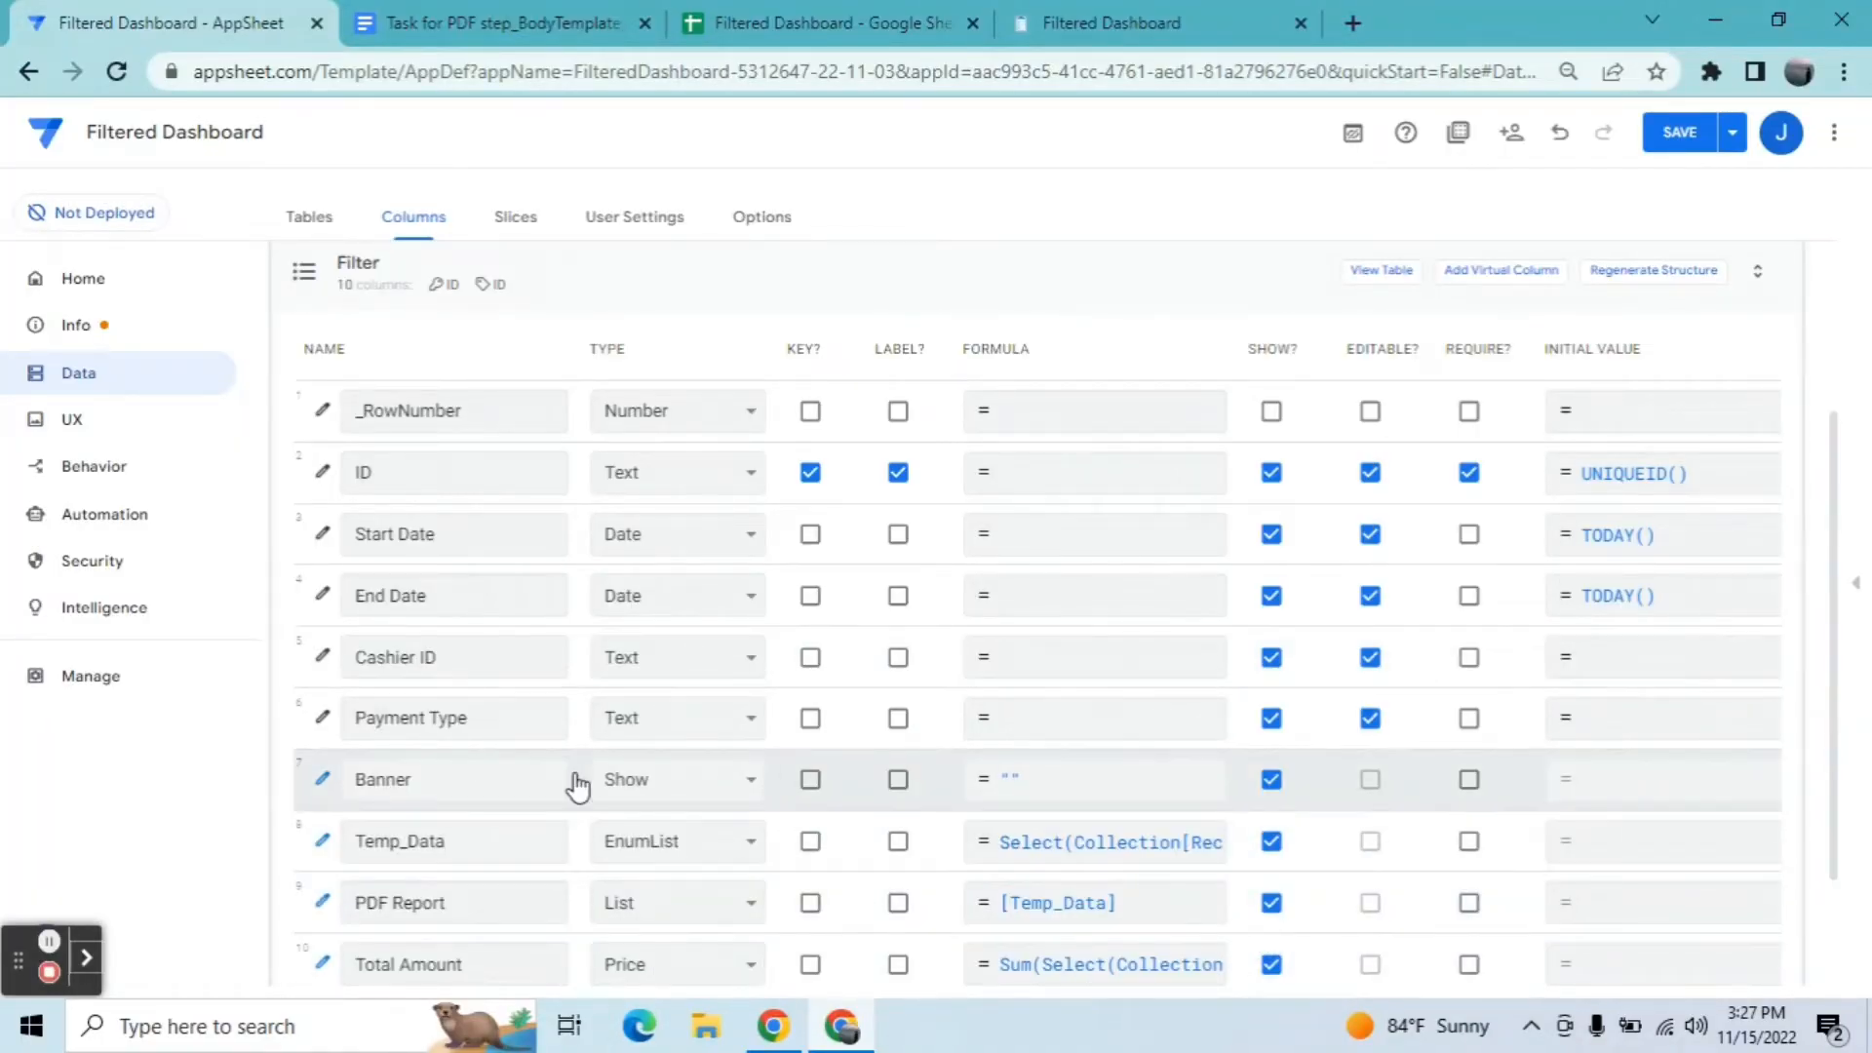
click(317, 967)
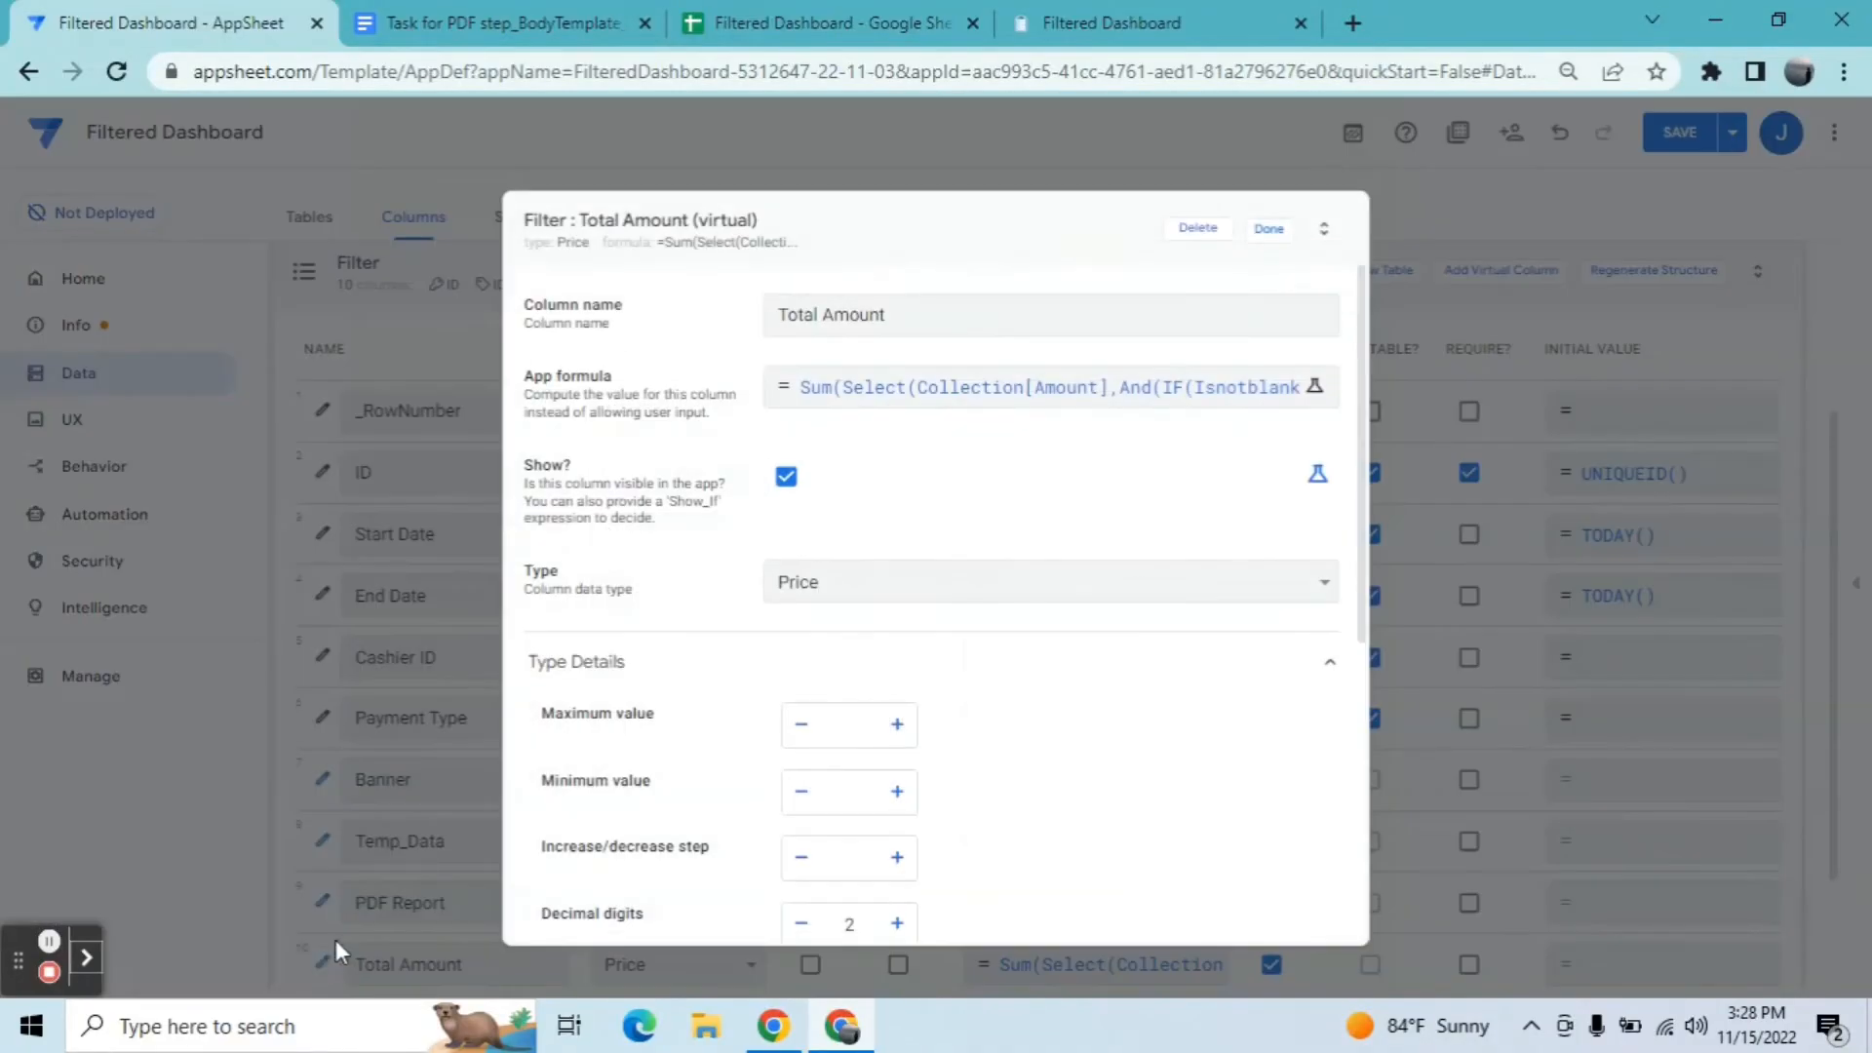
click(889, 928)
drag(1363, 611, 1358, 864)
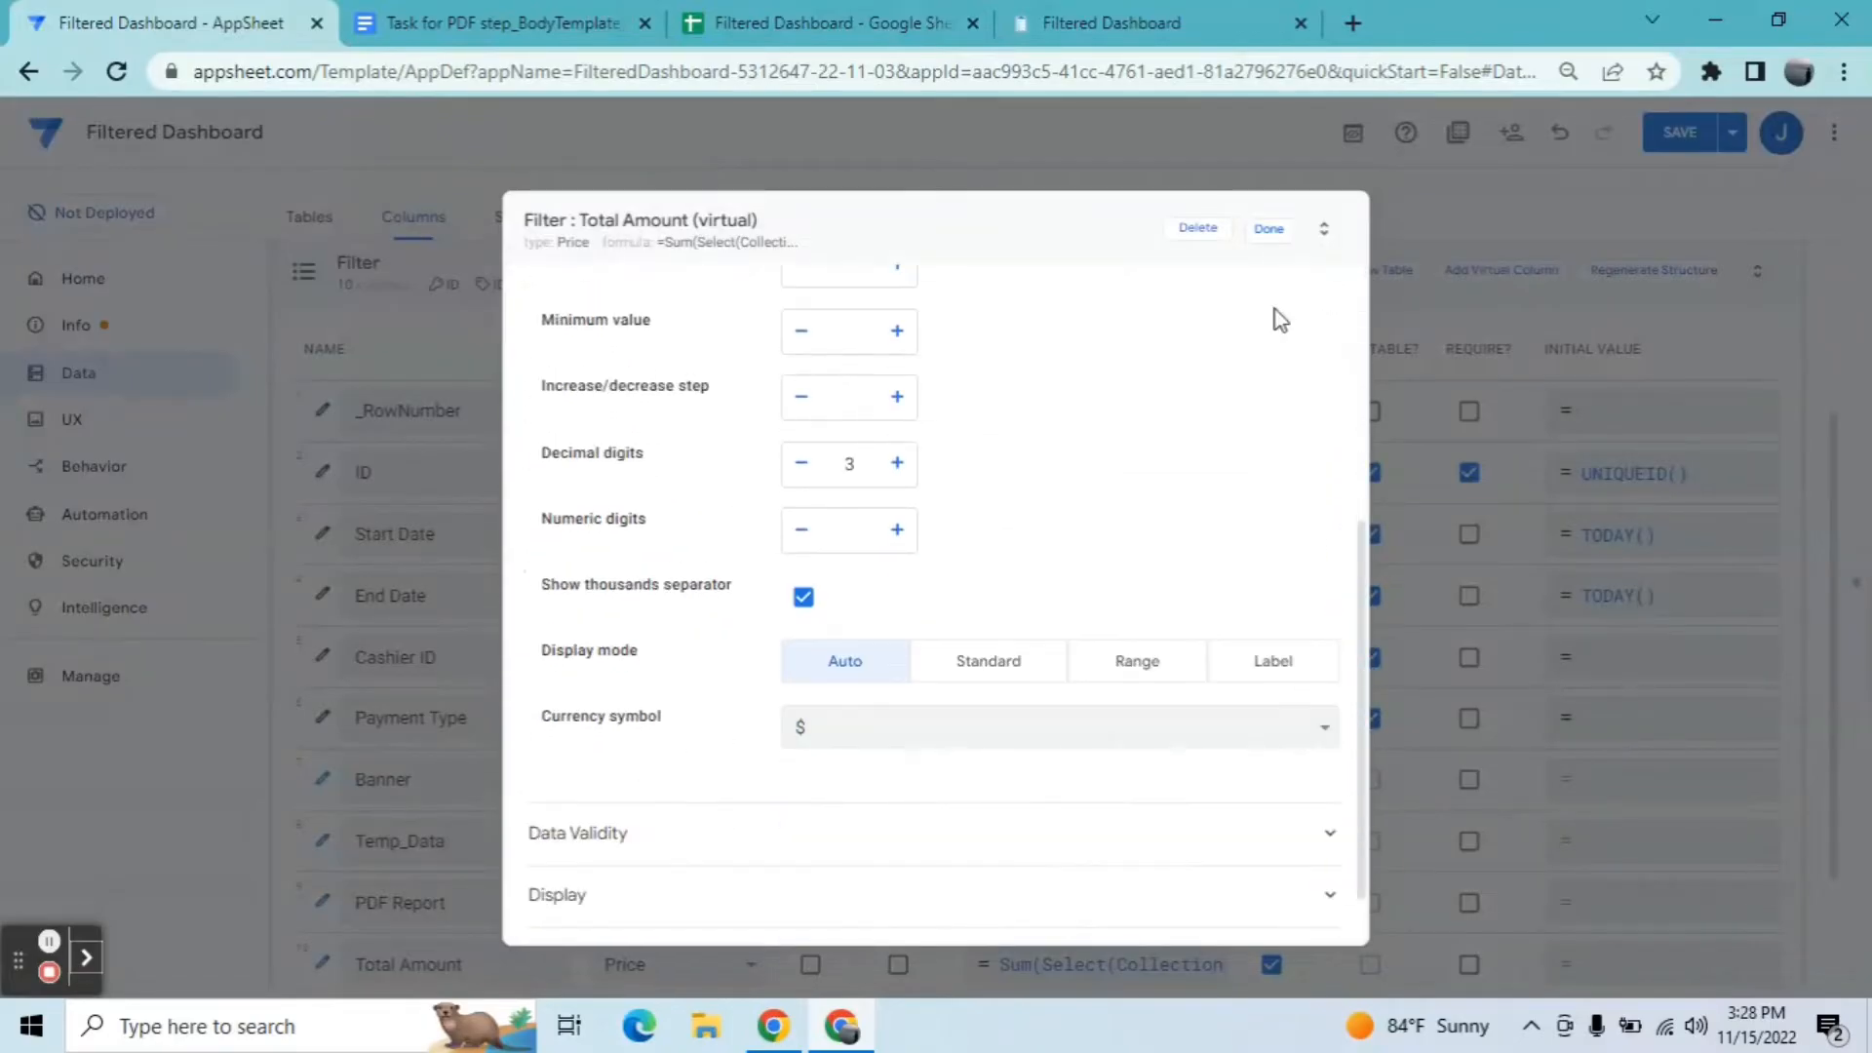
click(1273, 232)
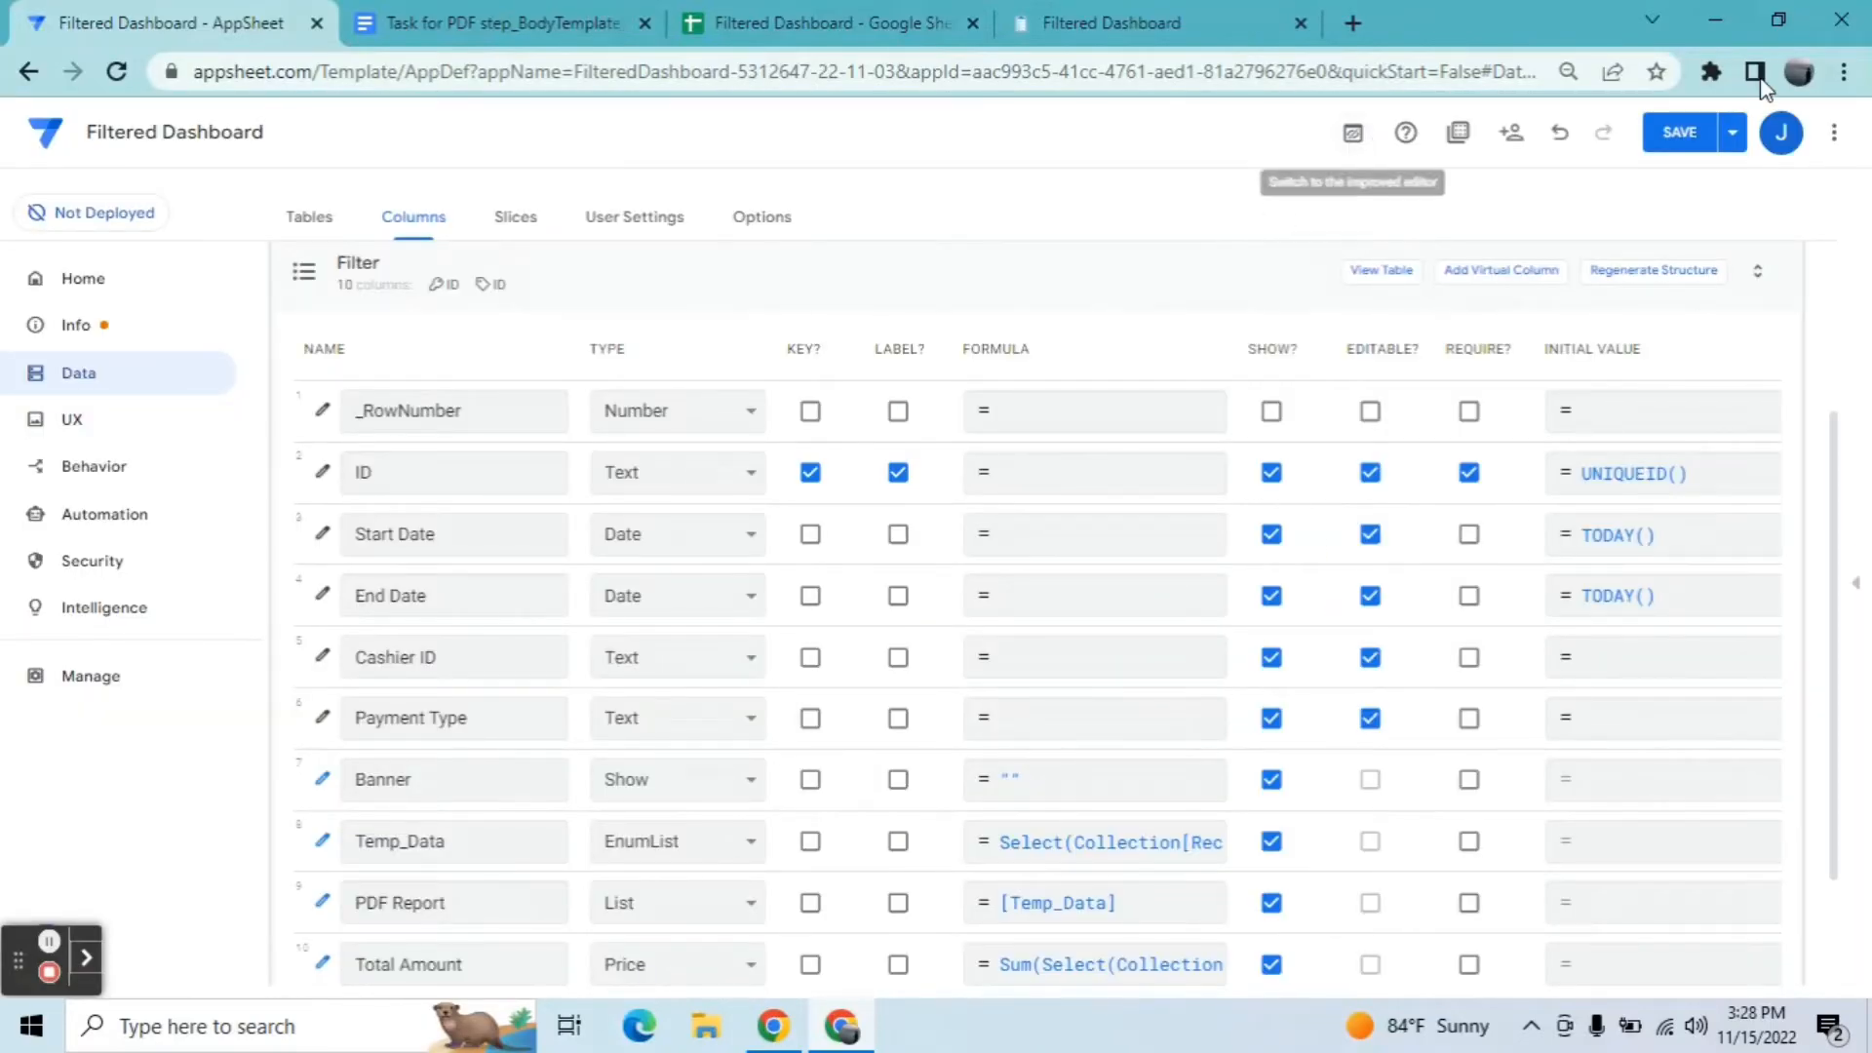
click(1701, 146)
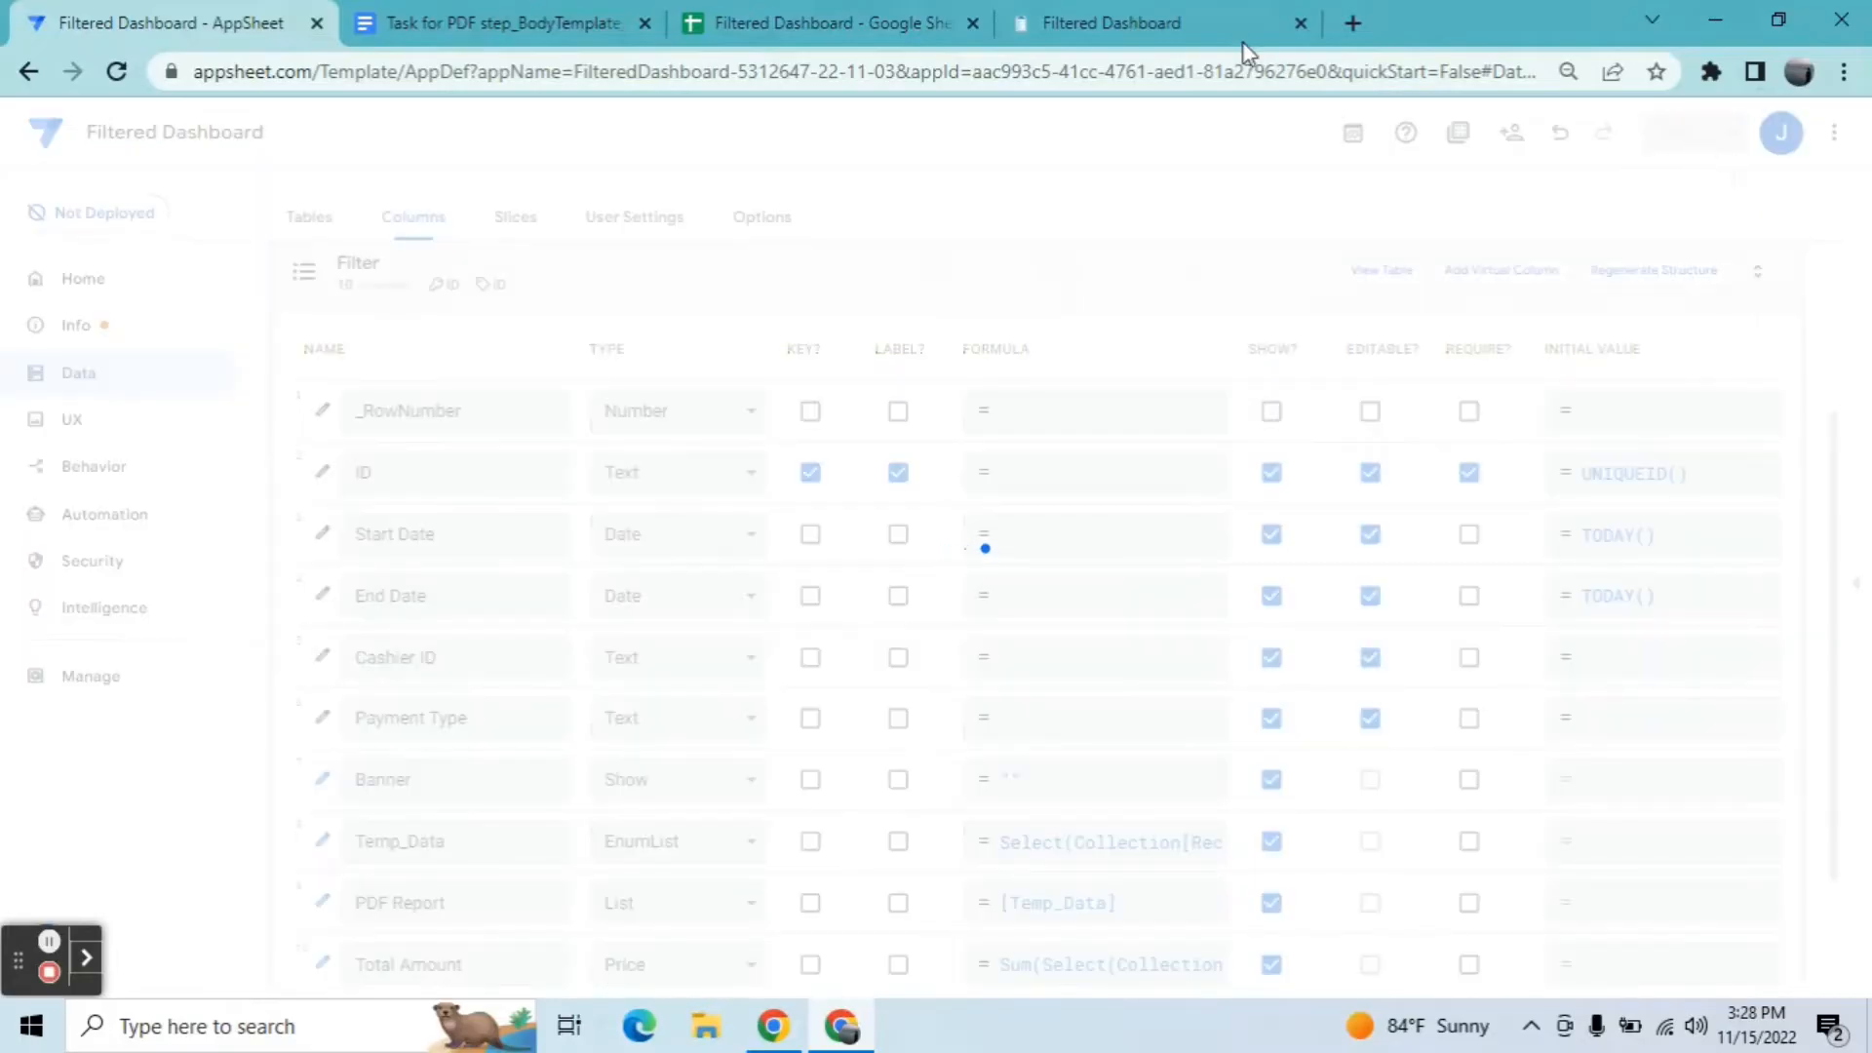
Step: Switch to the Google Docs body template and justify the empty paragraph below the table
click(466, 16)
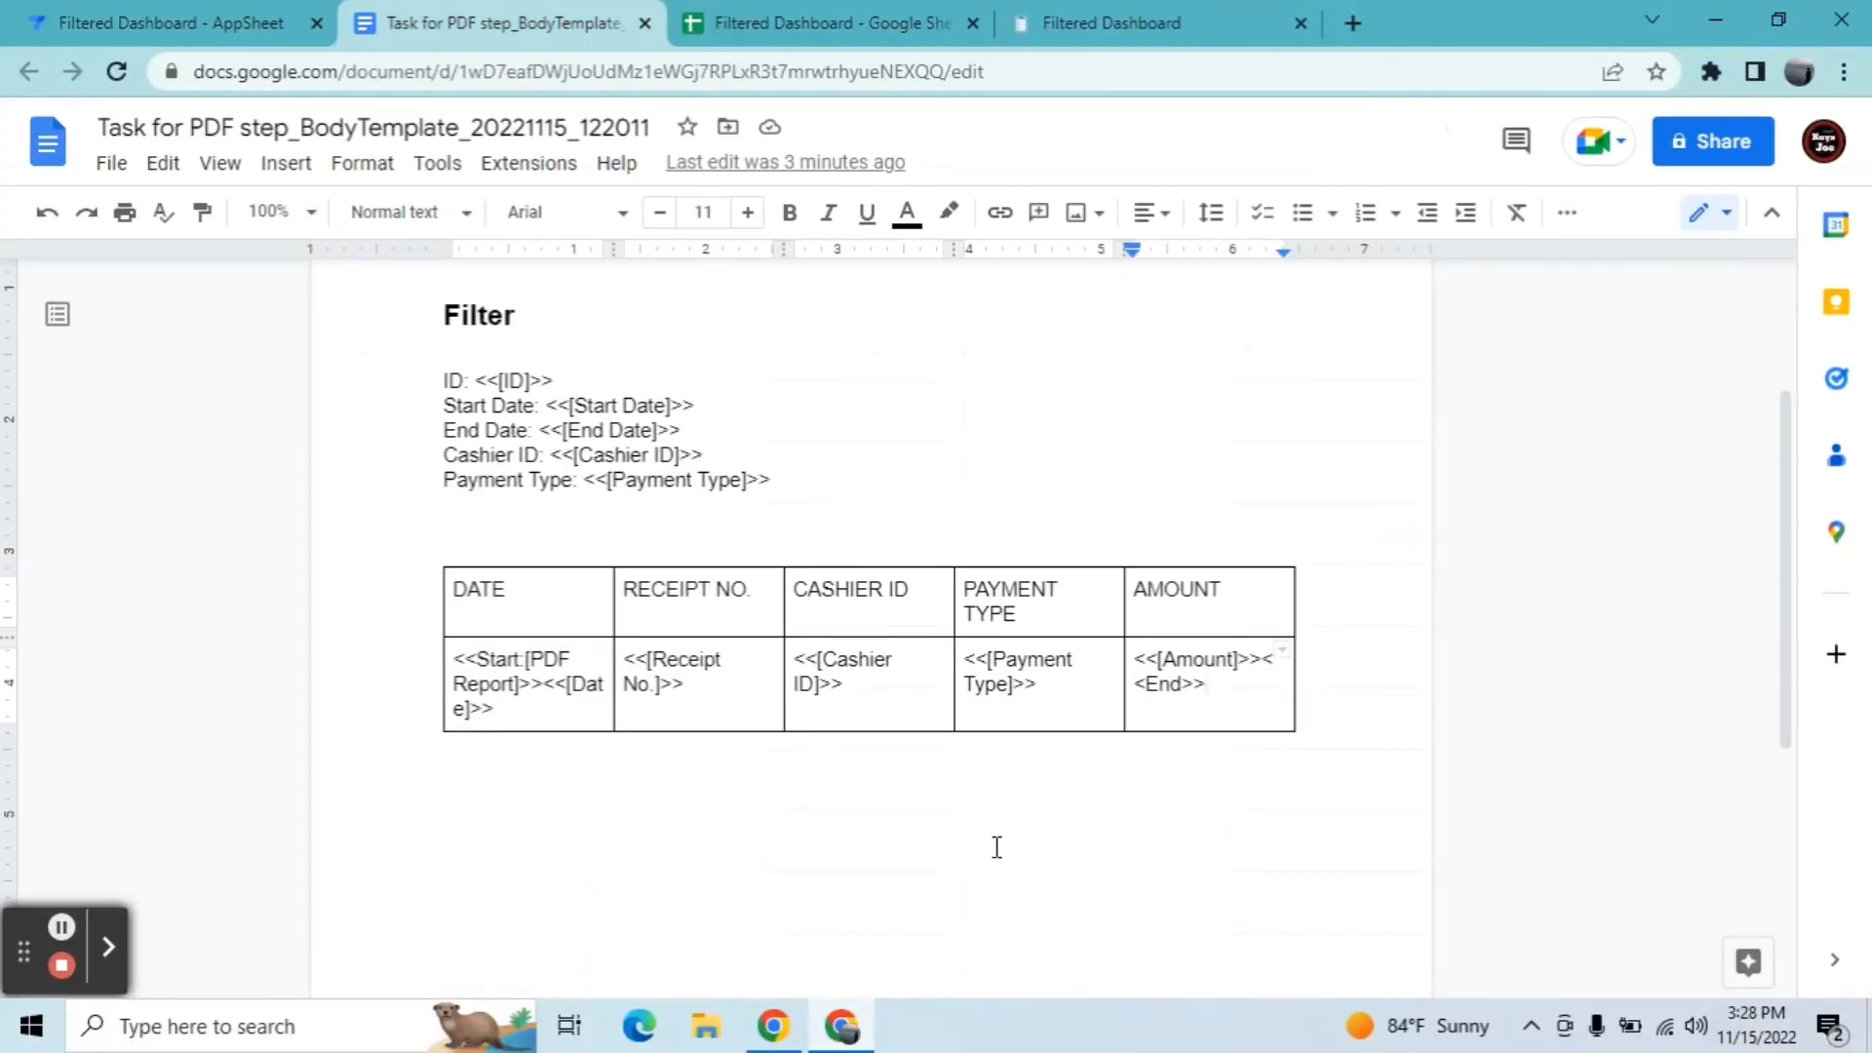
click(1159, 777)
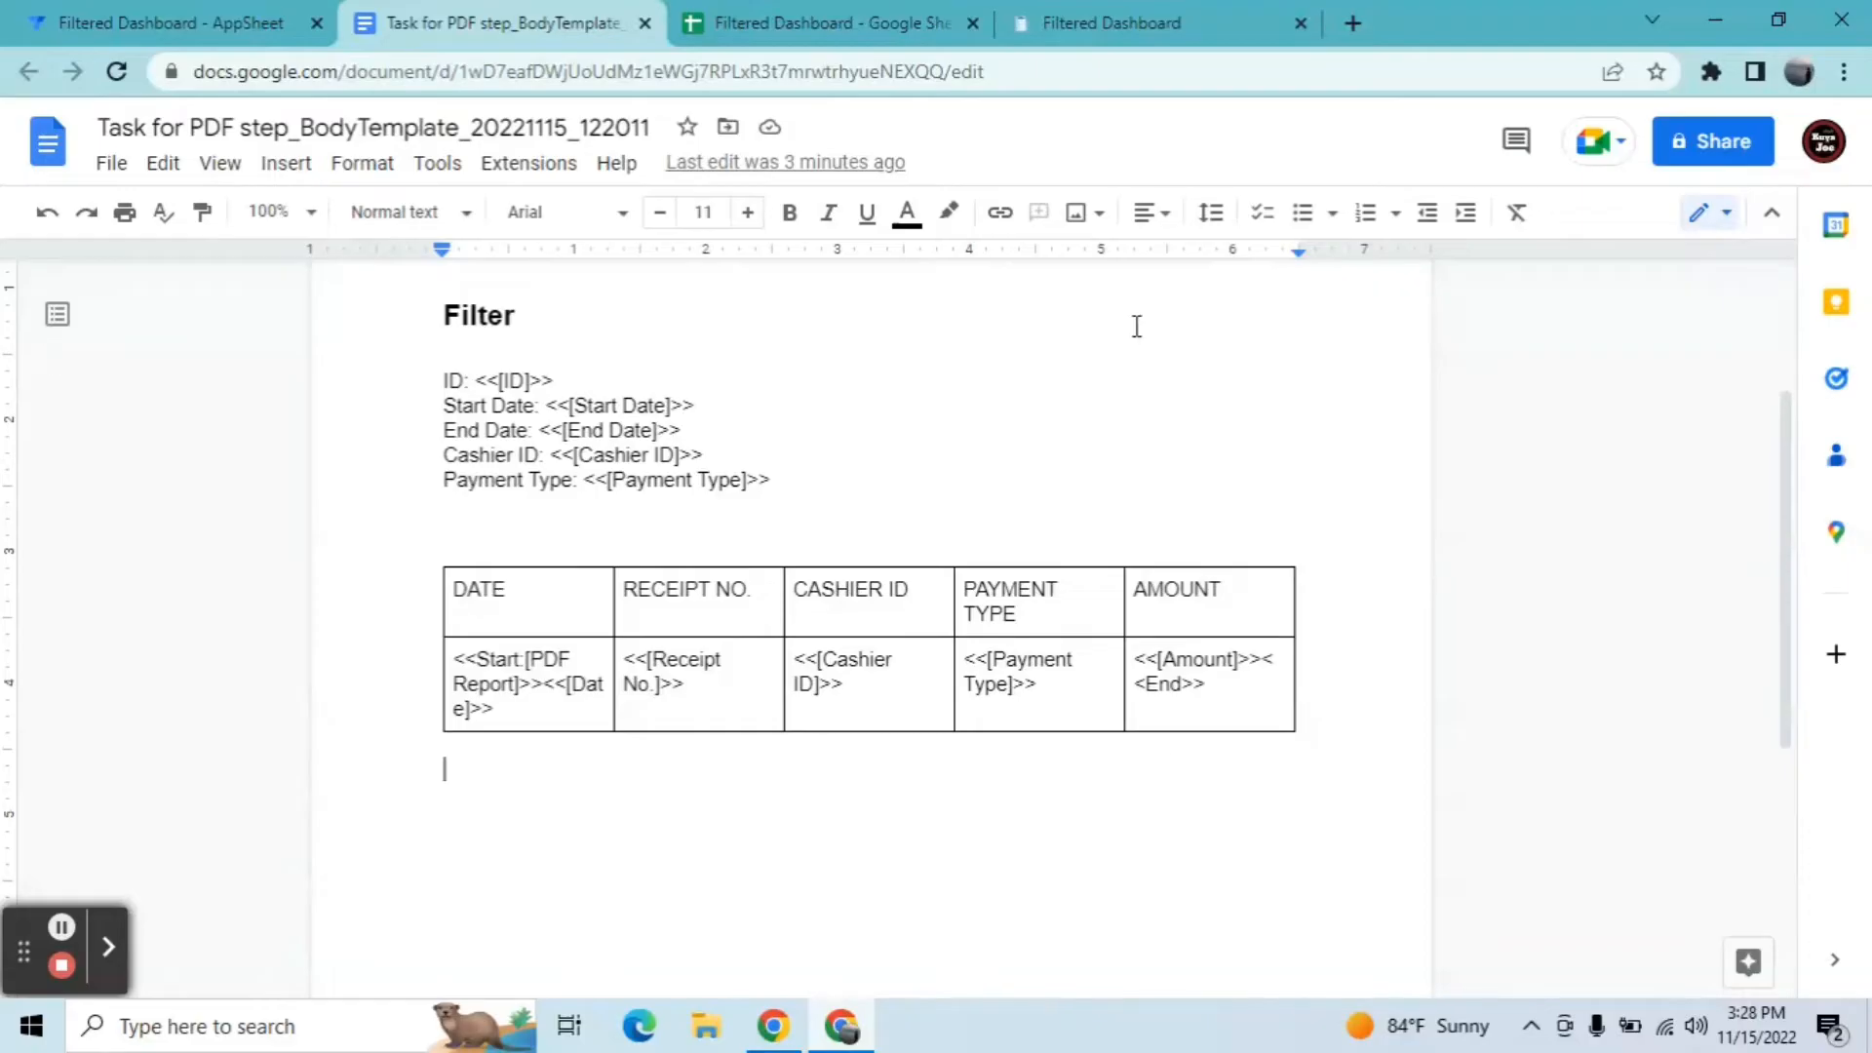
click(1151, 214)
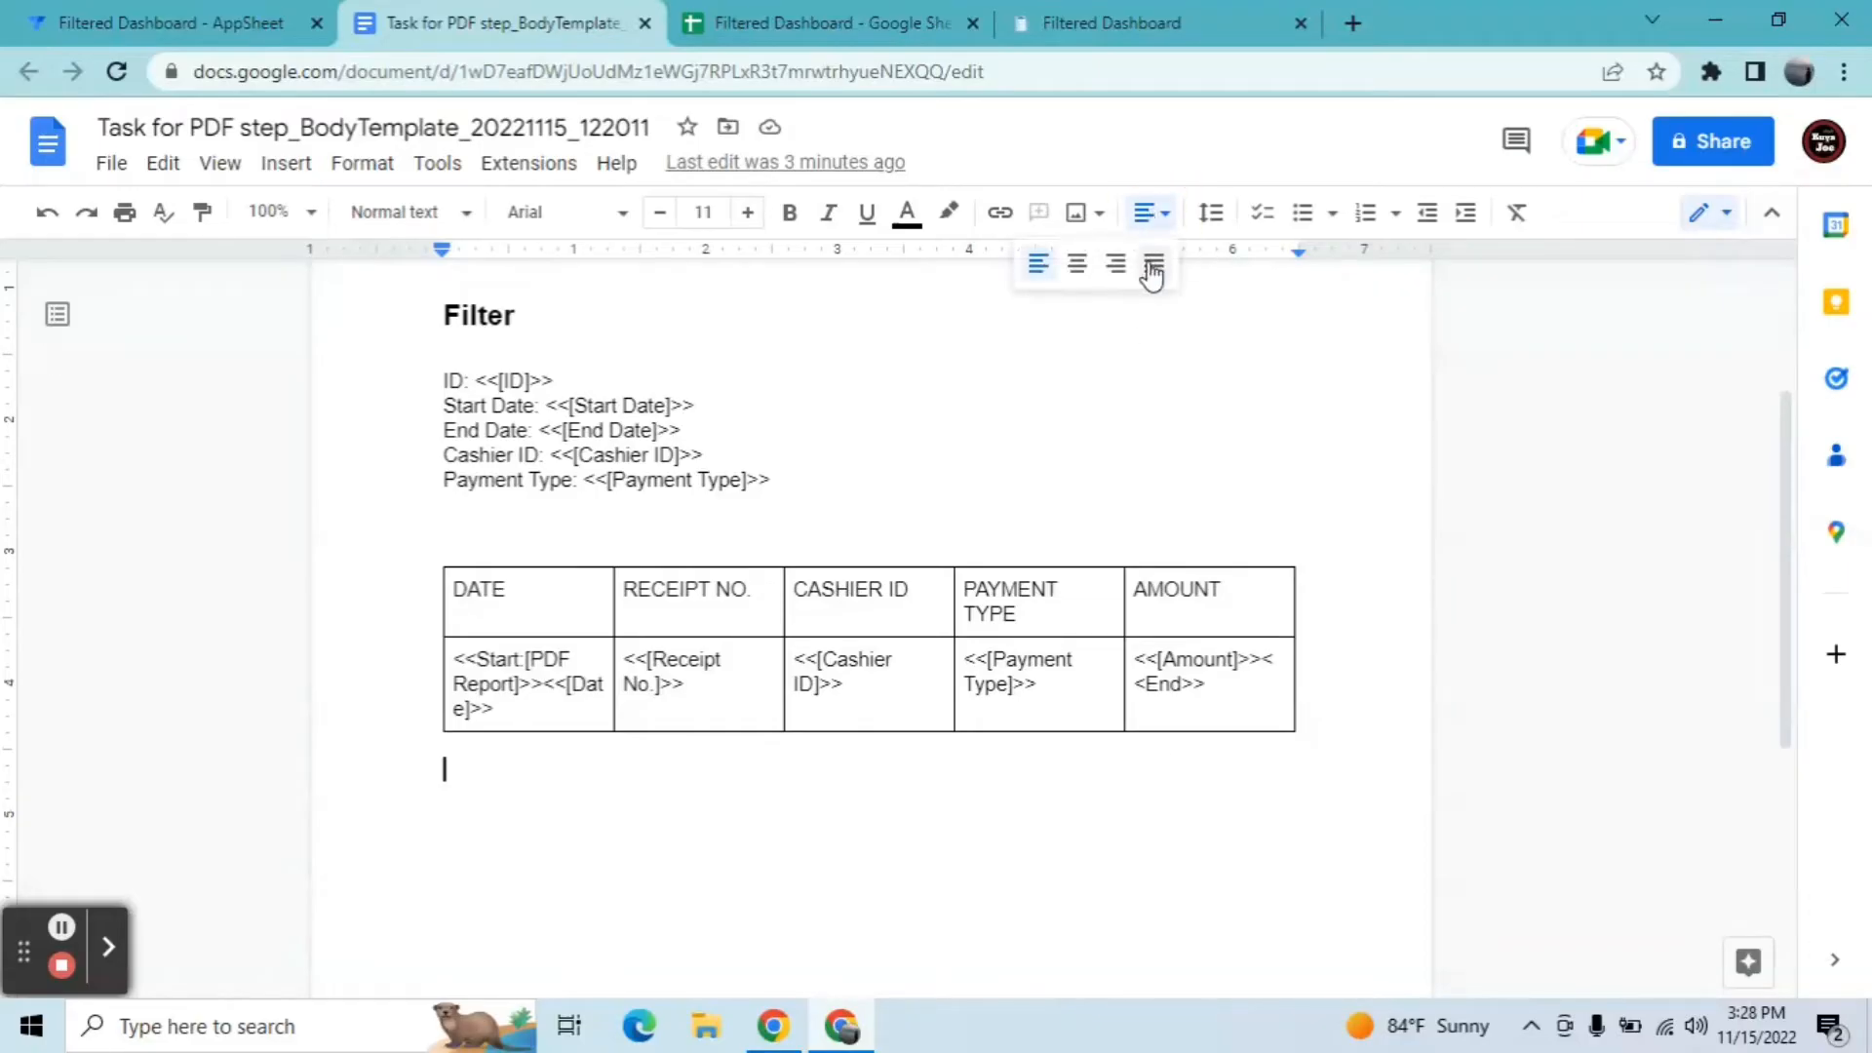
click(1155, 264)
click(1133, 216)
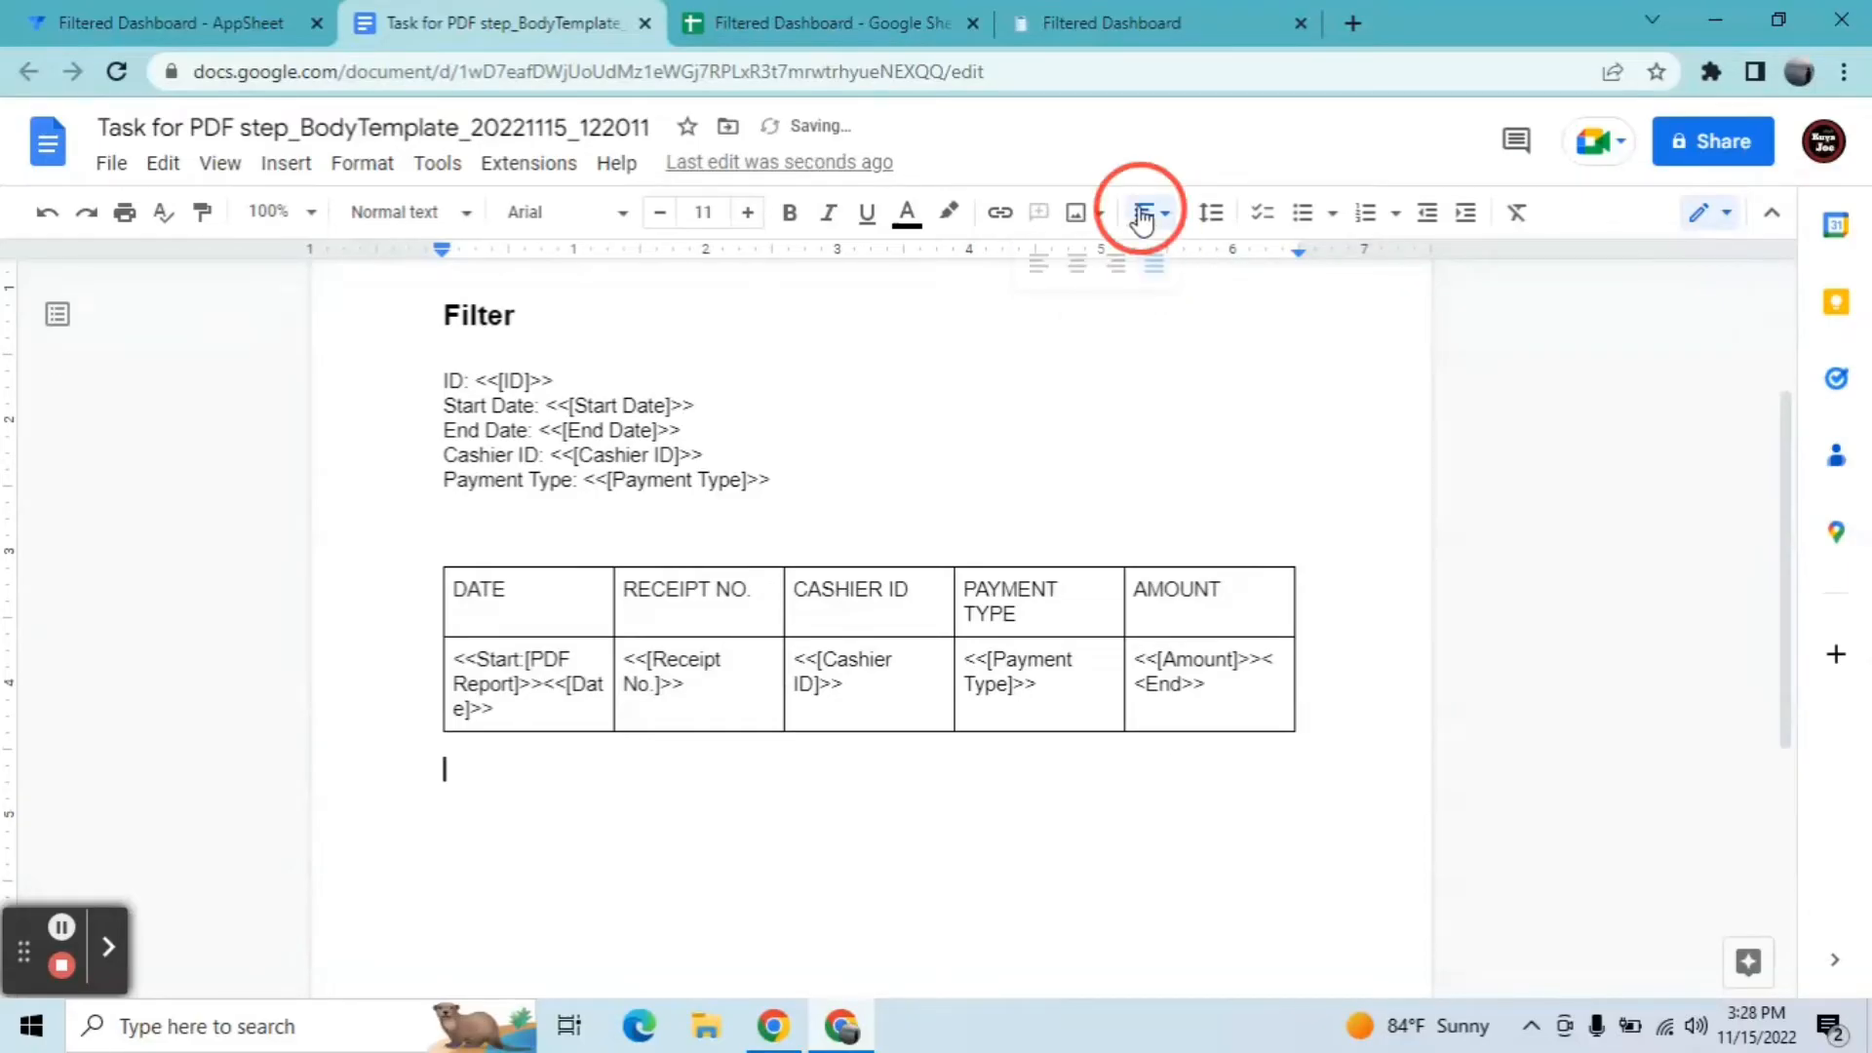
Step: Add the line "Total Amount: <<[Total Amount]>>" directly below the Payment Type line in the template
click(504, 502)
text(T)
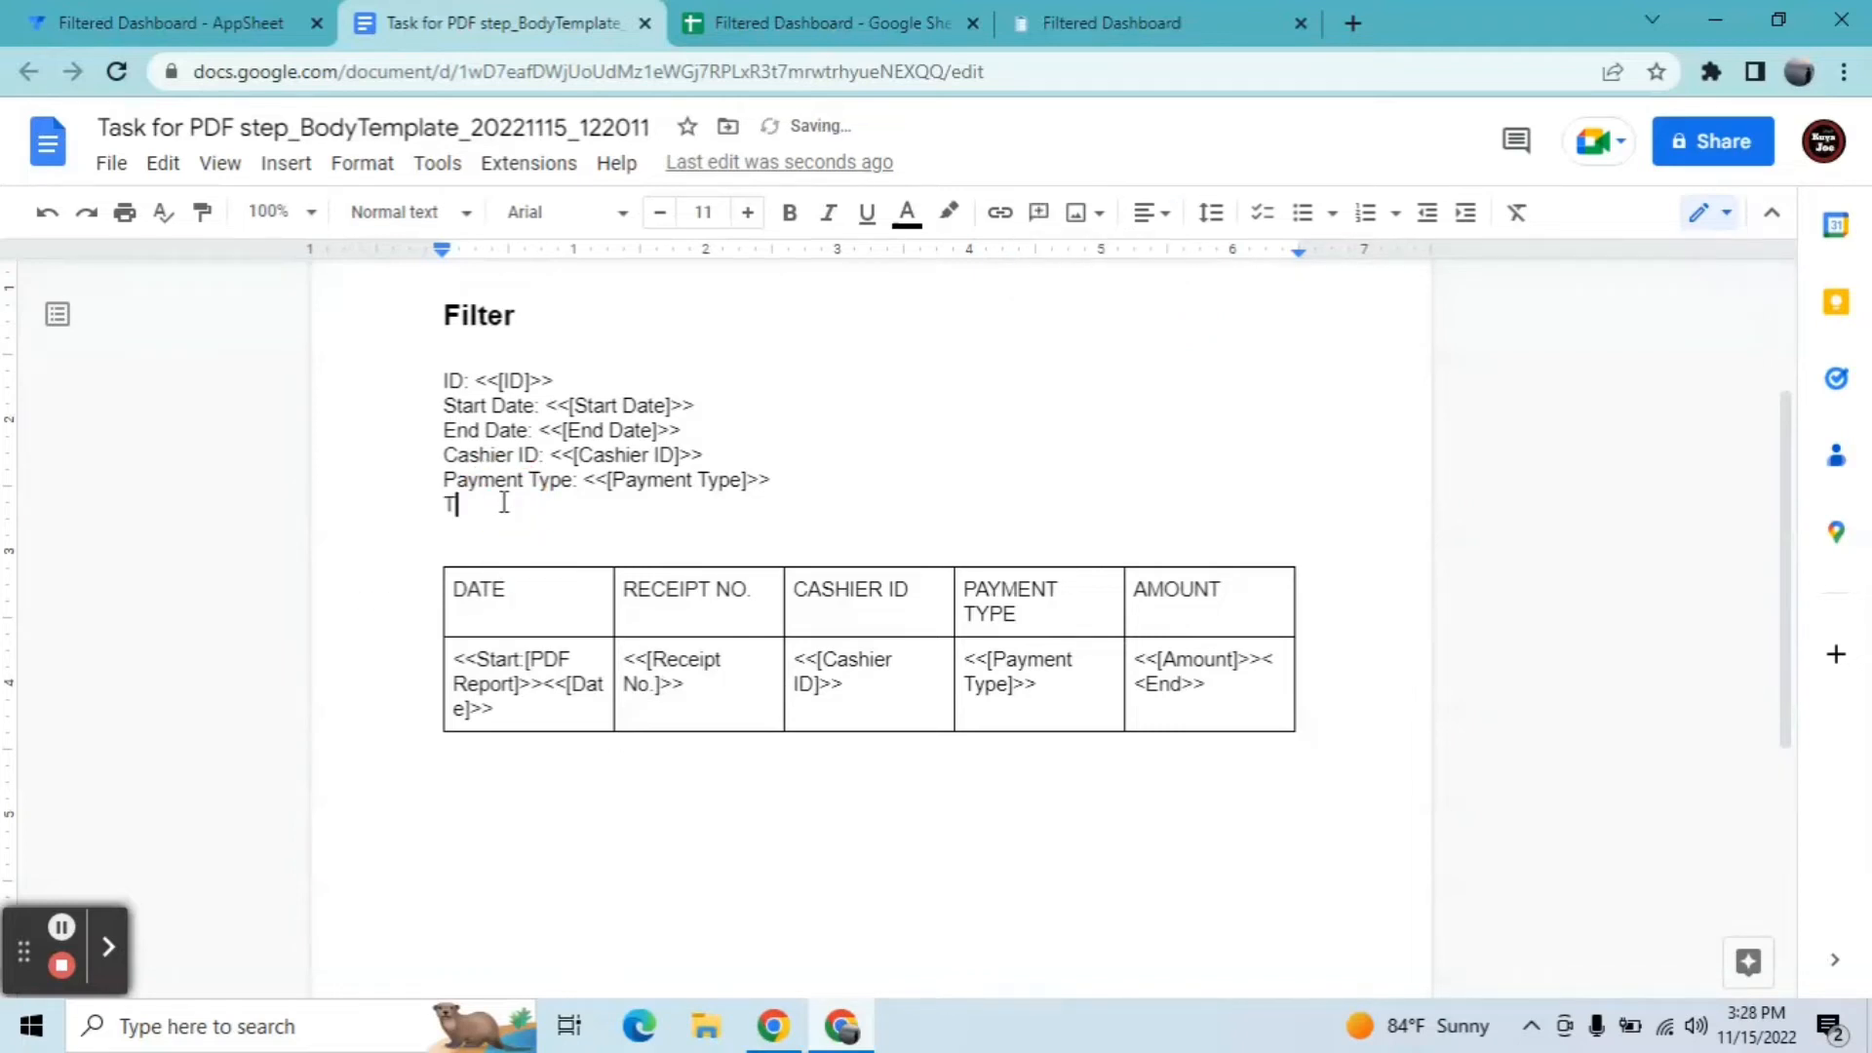
text(otal Amount: <<[Total Amount)
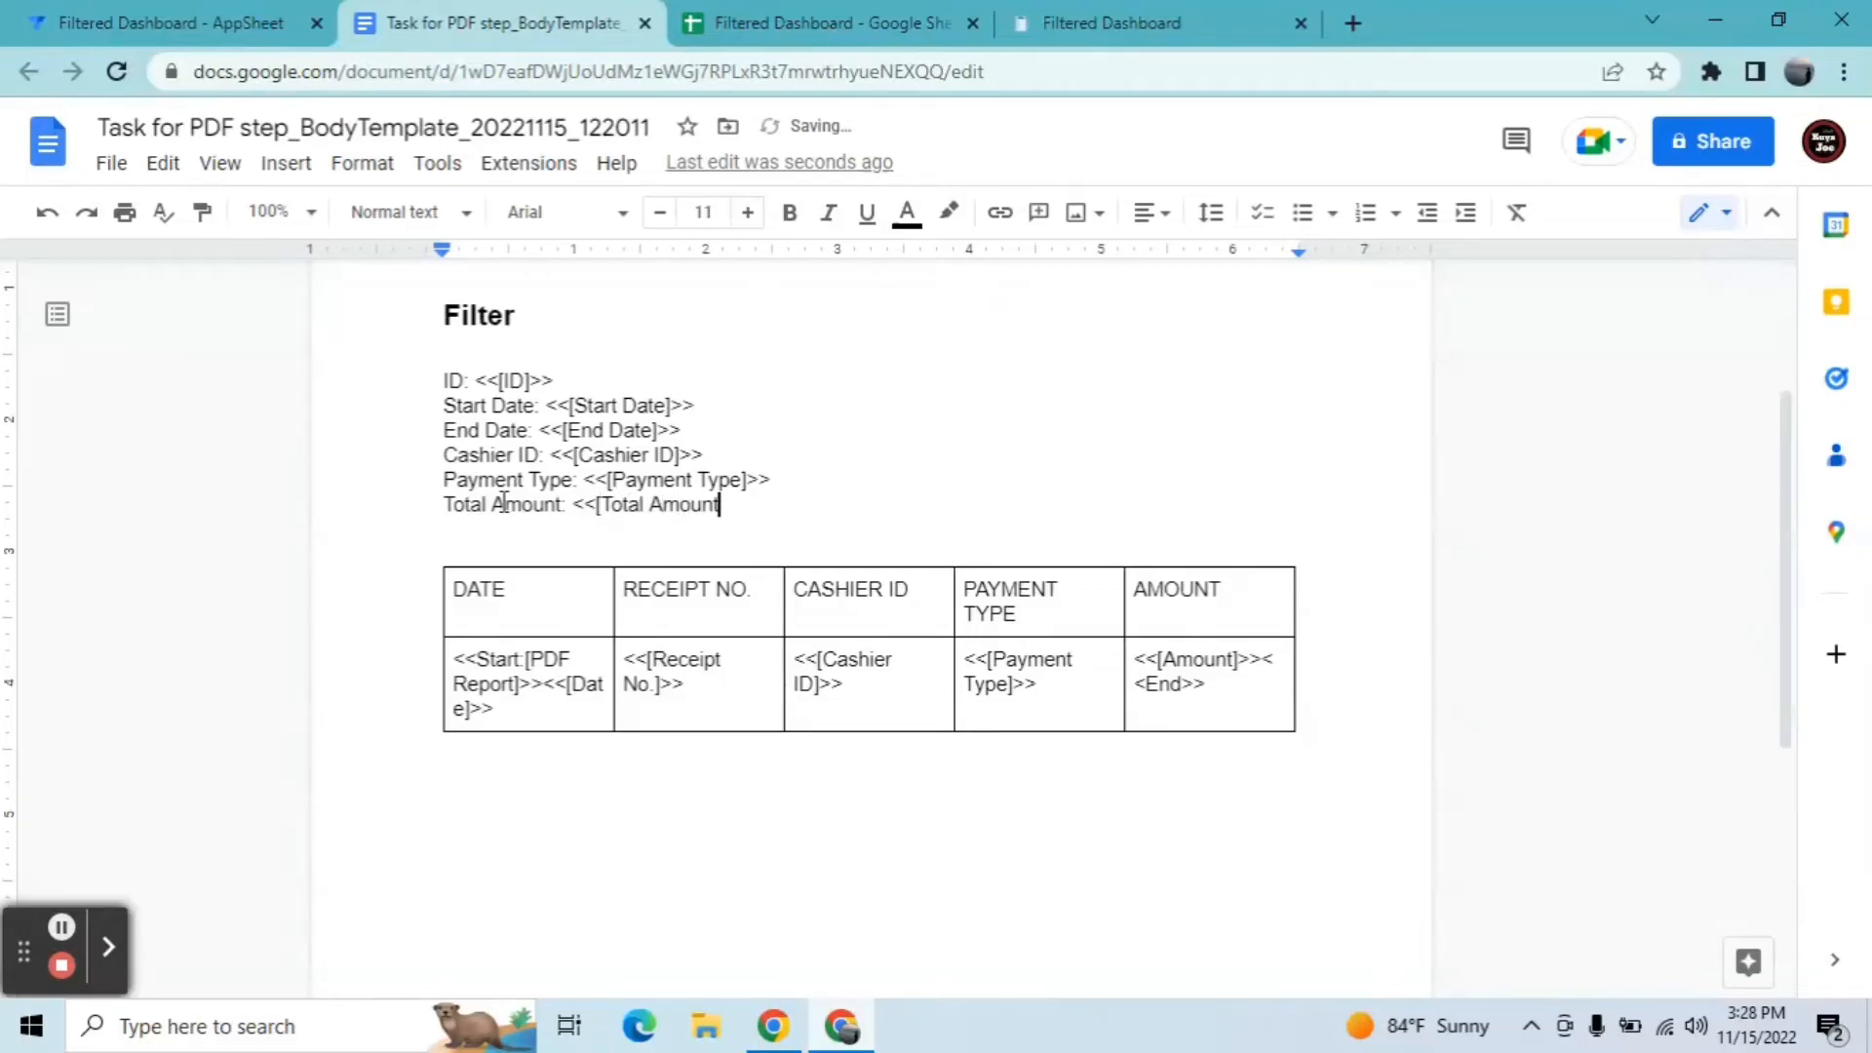
text(]>>)
Step: Check the added template line, return to AppSheet and open the app's automation bots
click(161, 22)
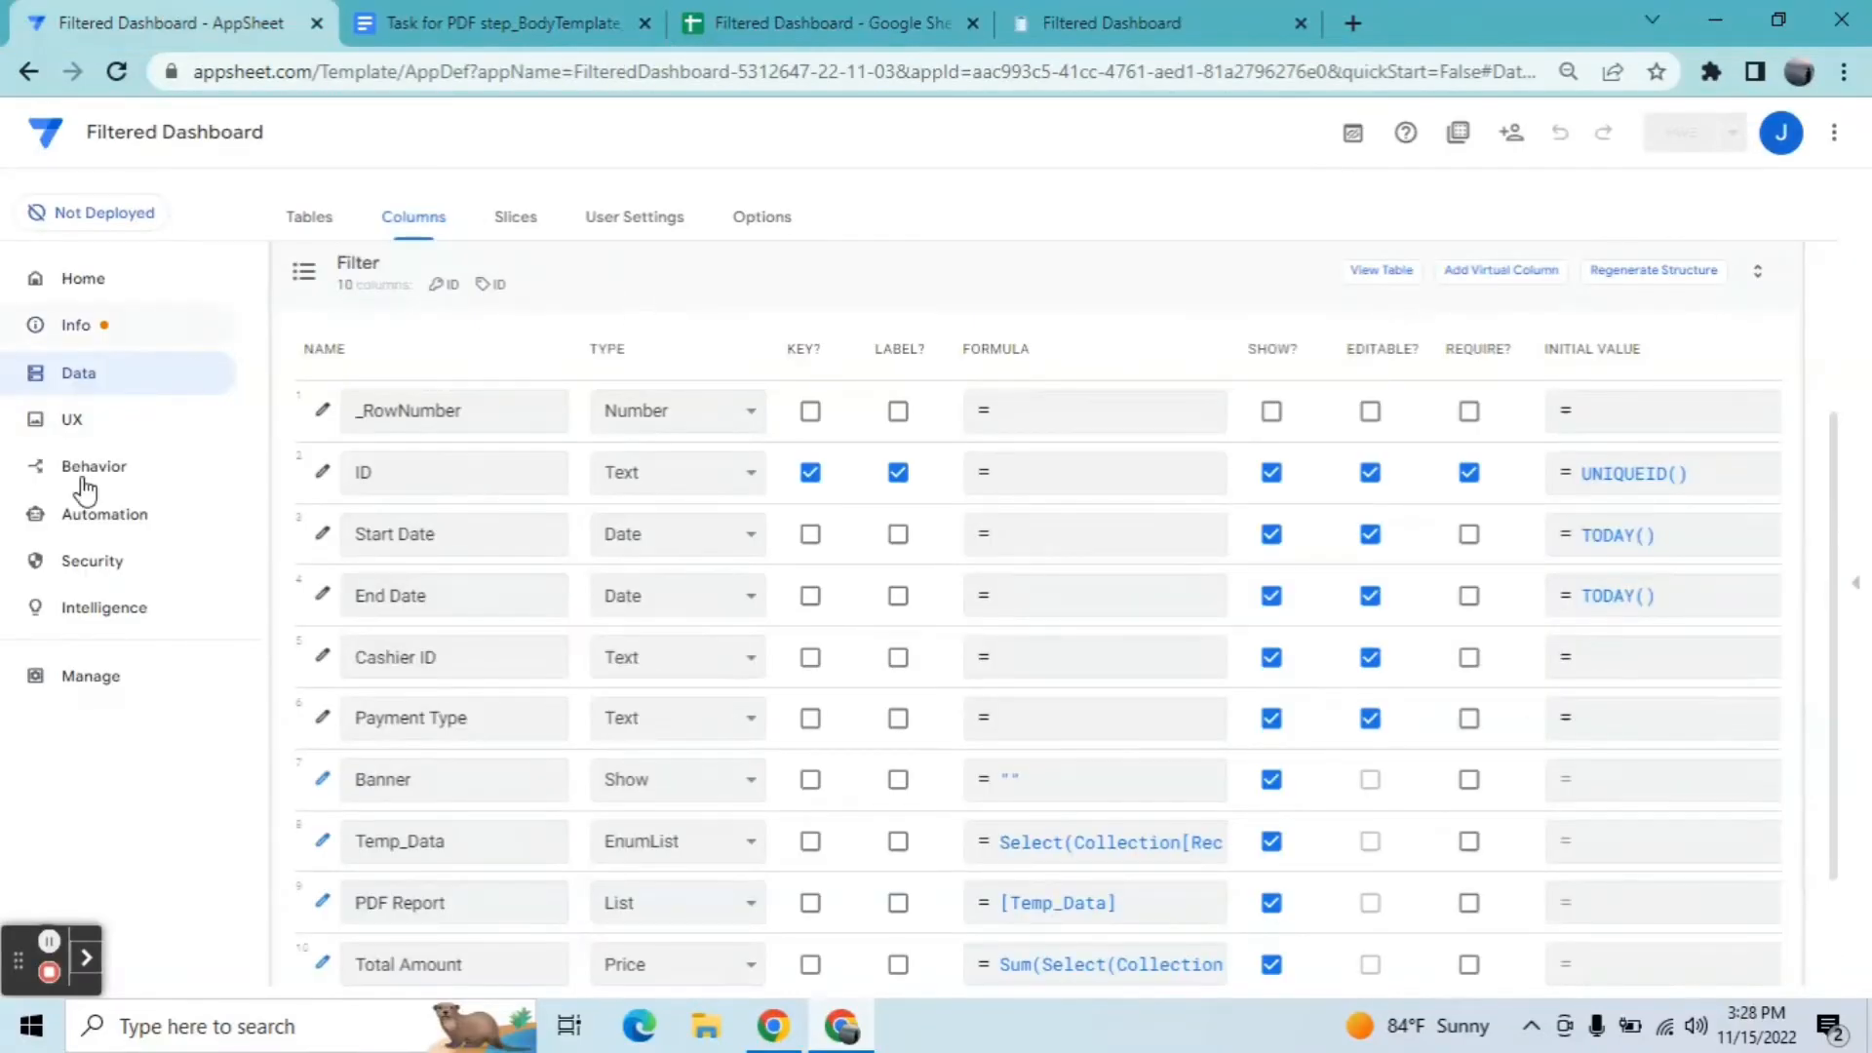
click(530, 21)
click(797, 456)
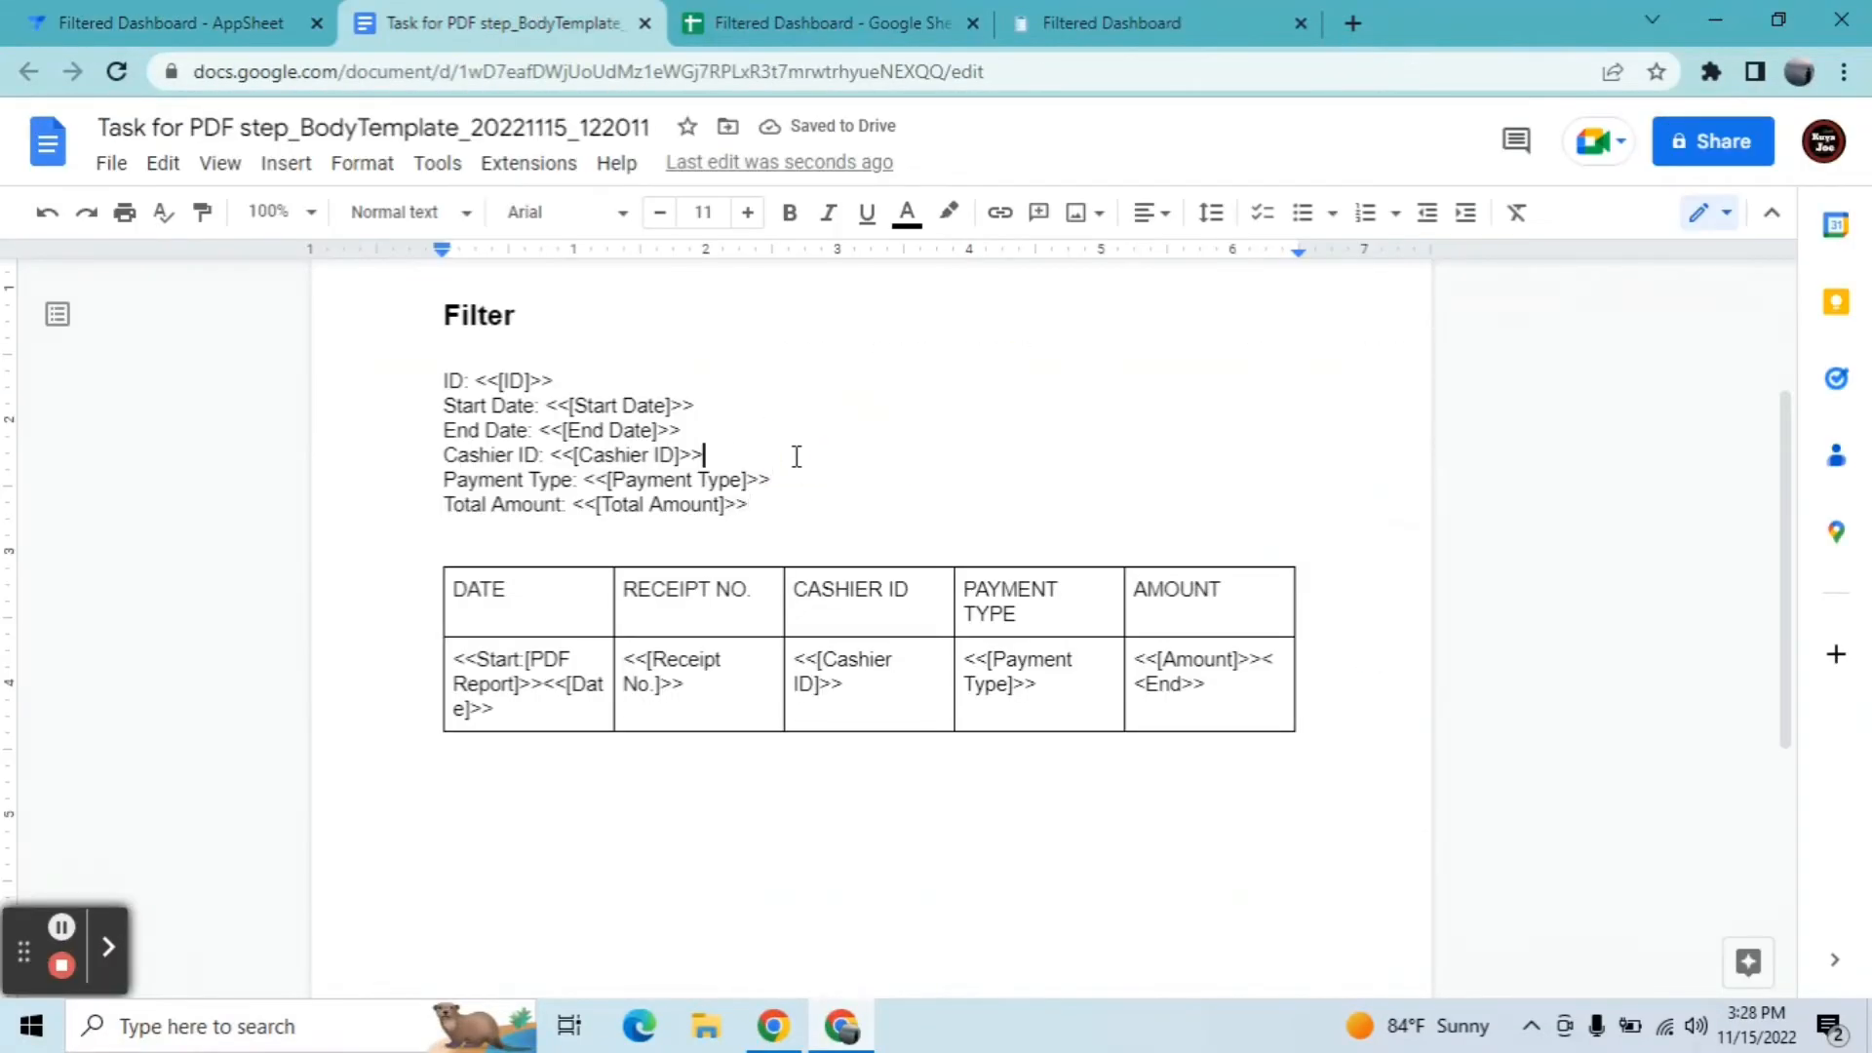
click(137, 21)
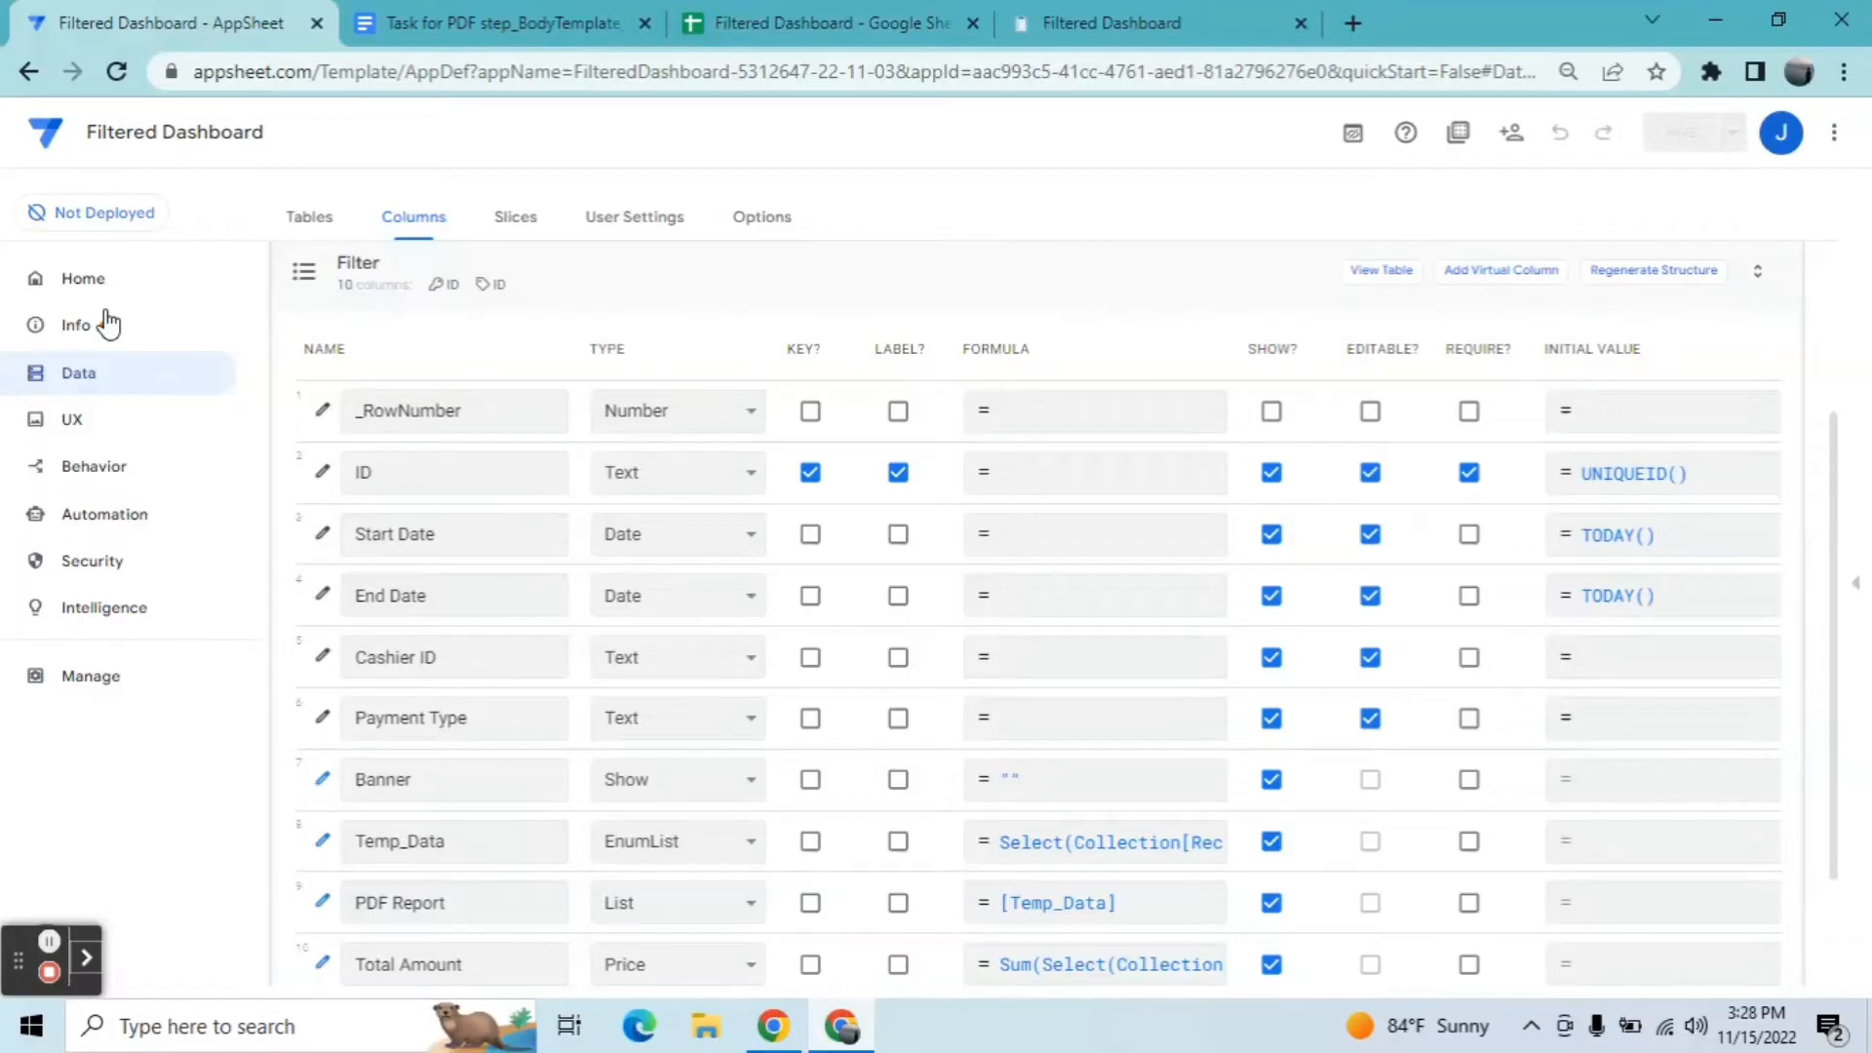
click(107, 526)
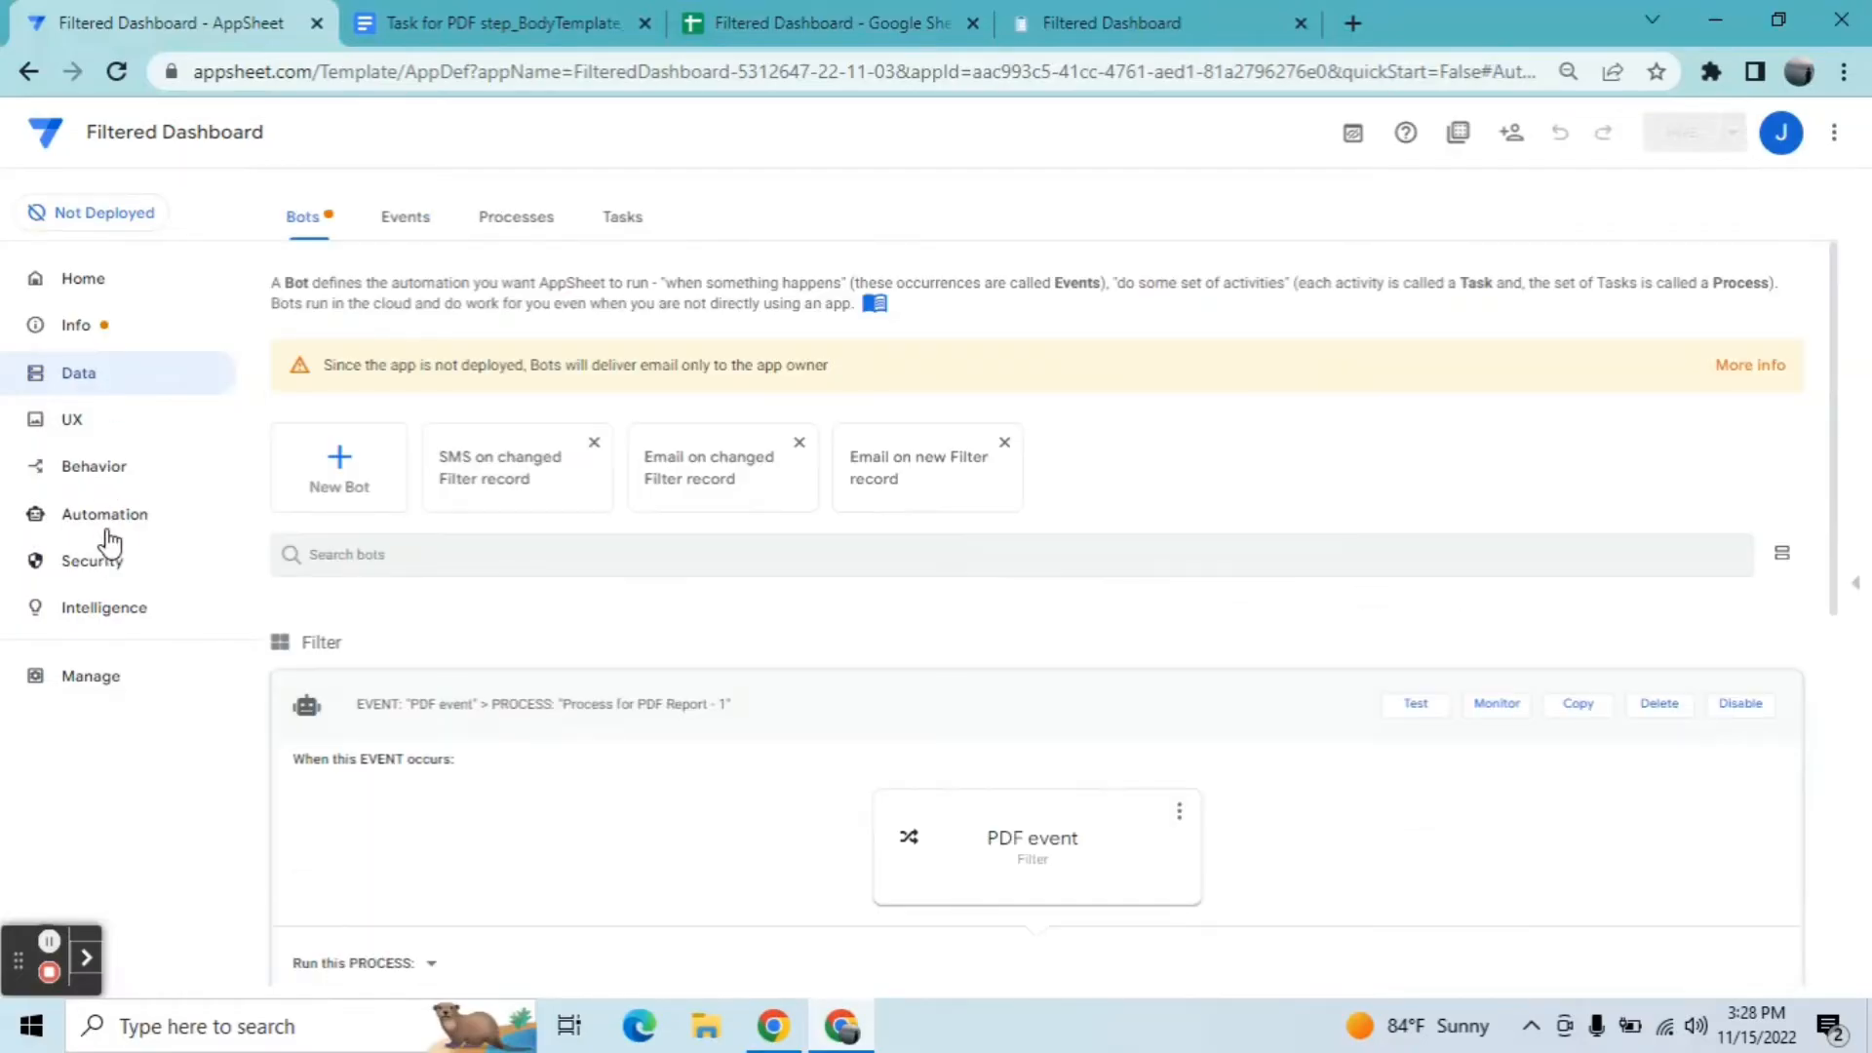
Step: Open a new browser tab and search for Google
click(1355, 19)
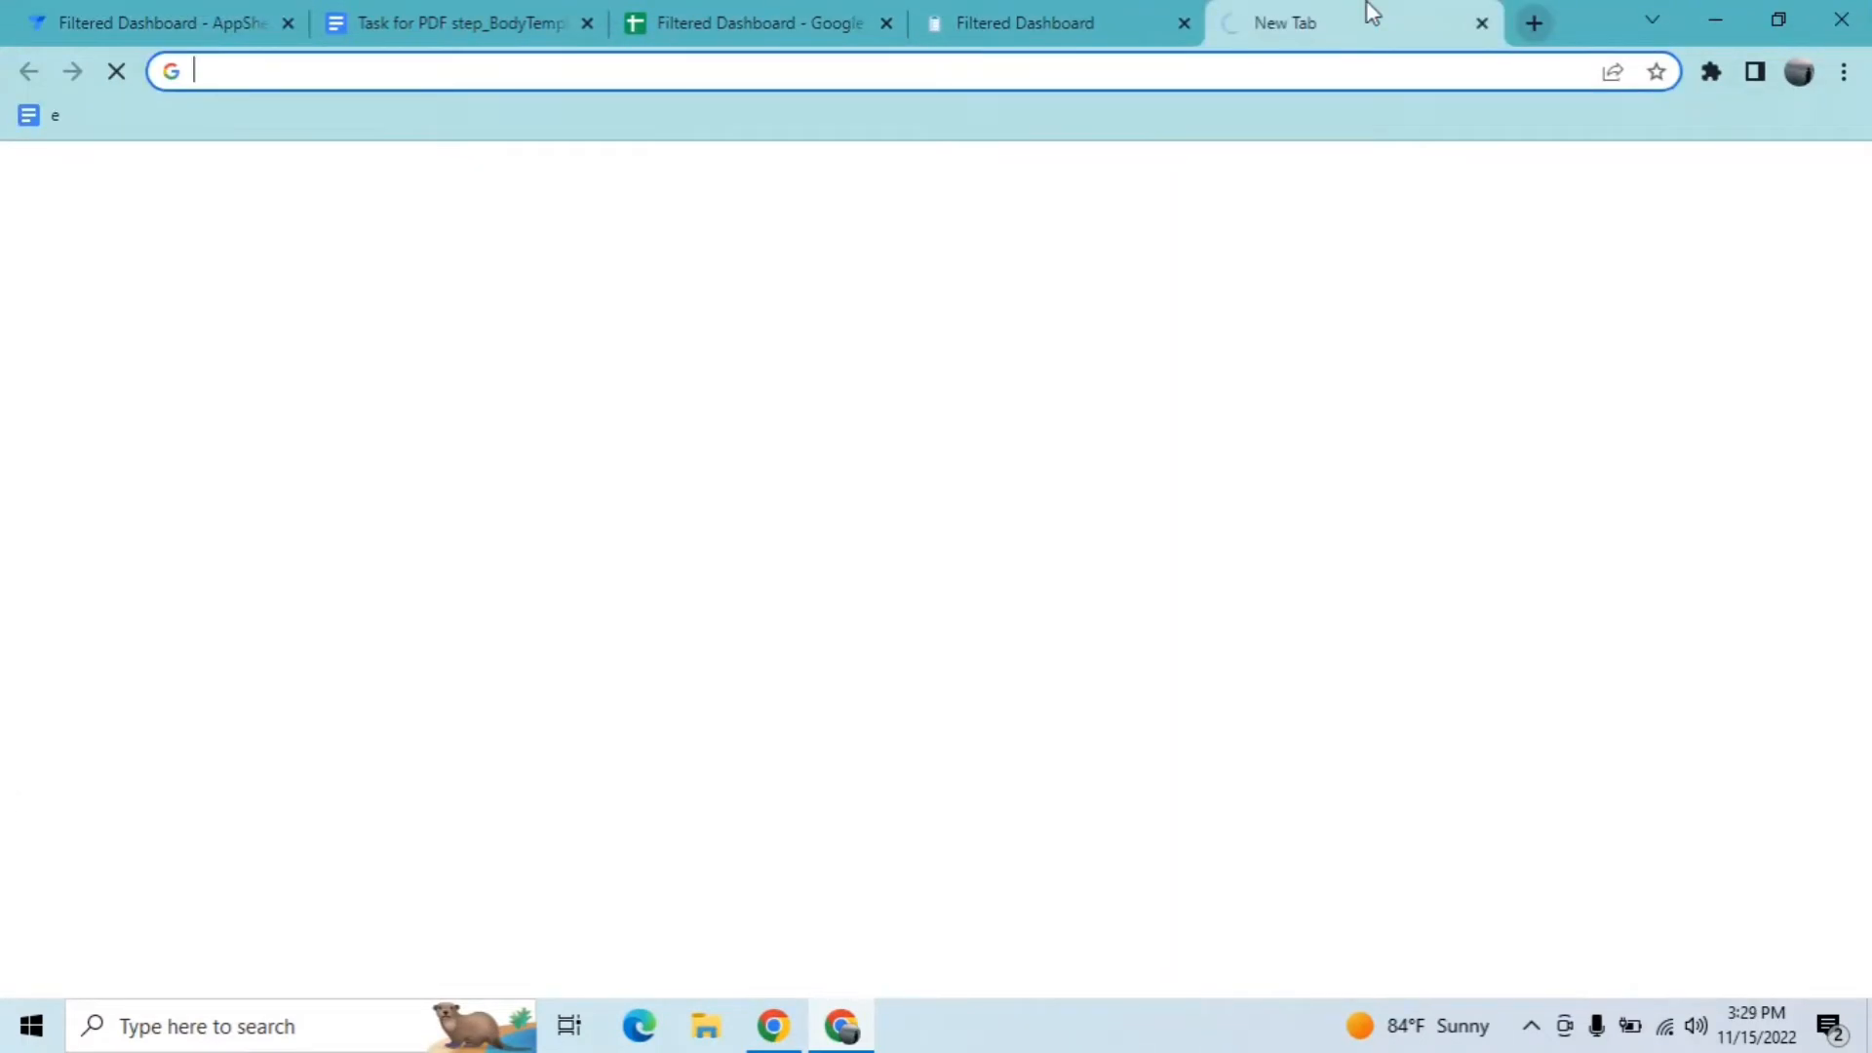
text(google.com)
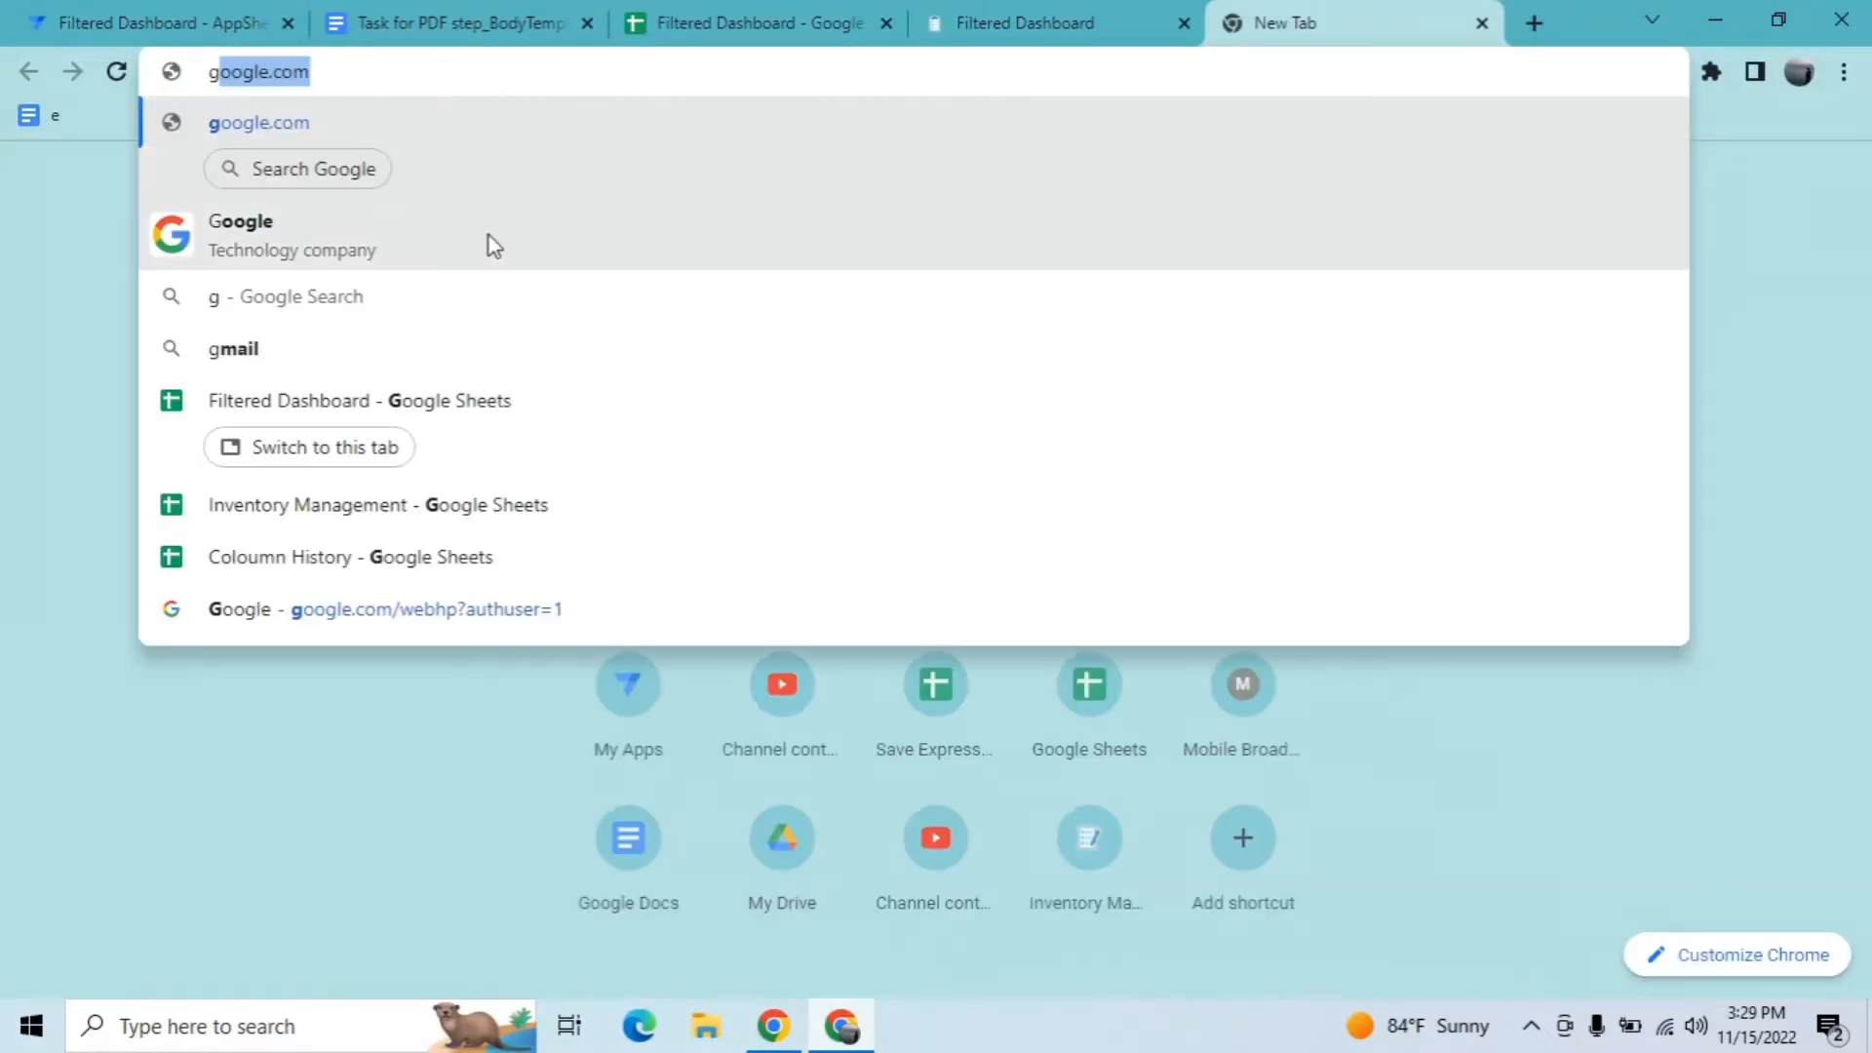
click(488, 239)
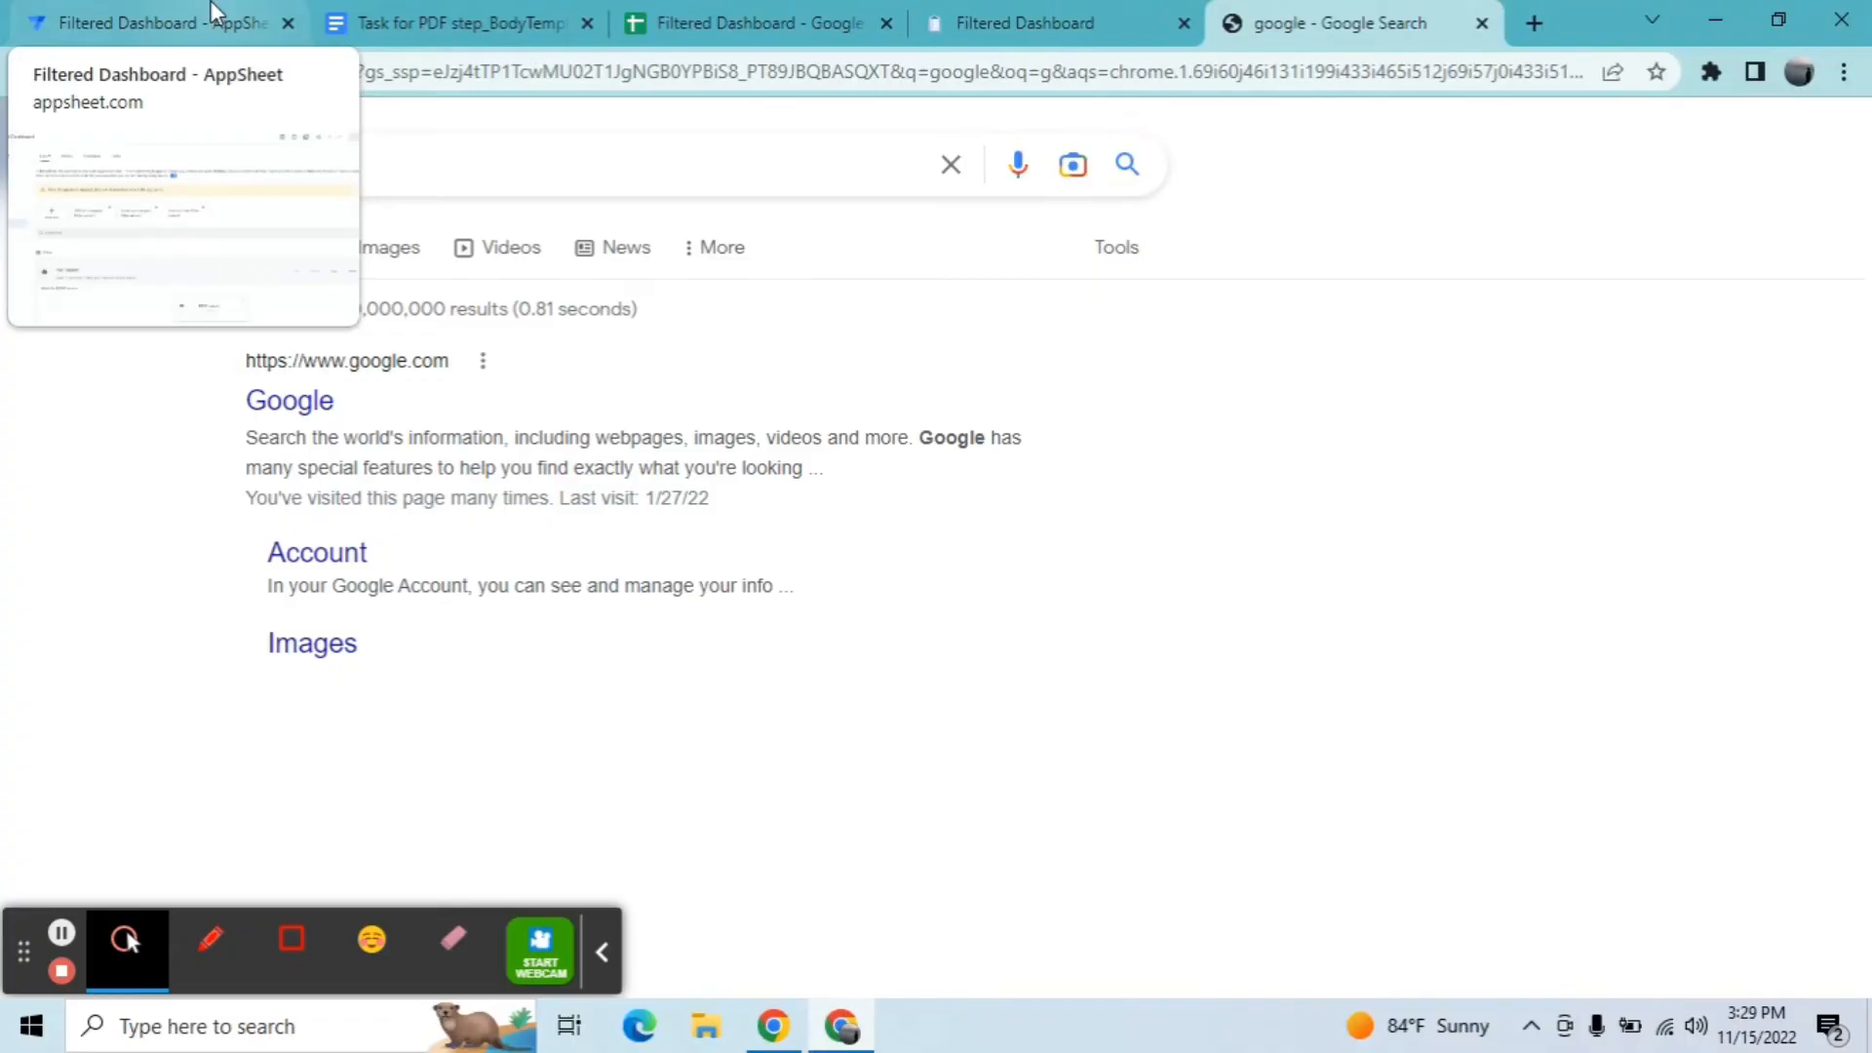
Step: Switch back to AppSheet and start a test of the PDF Report bot
click(213, 13)
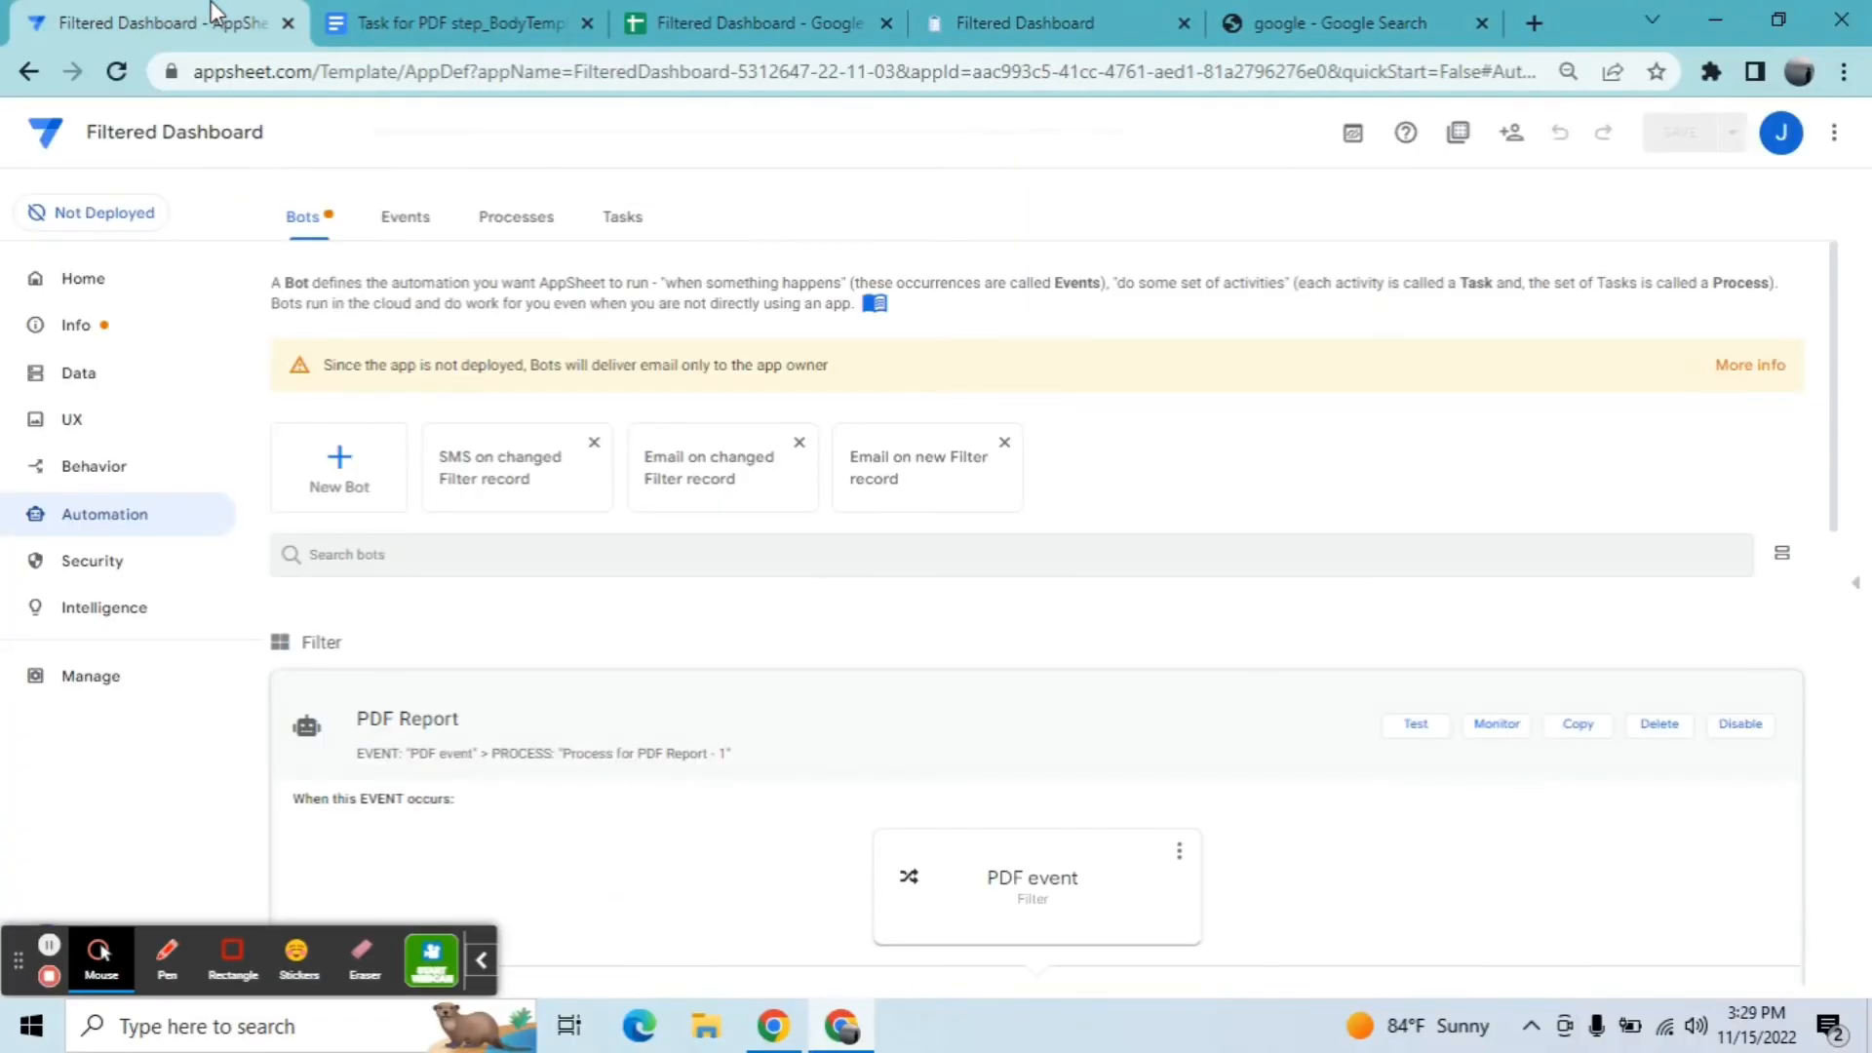
click(1431, 732)
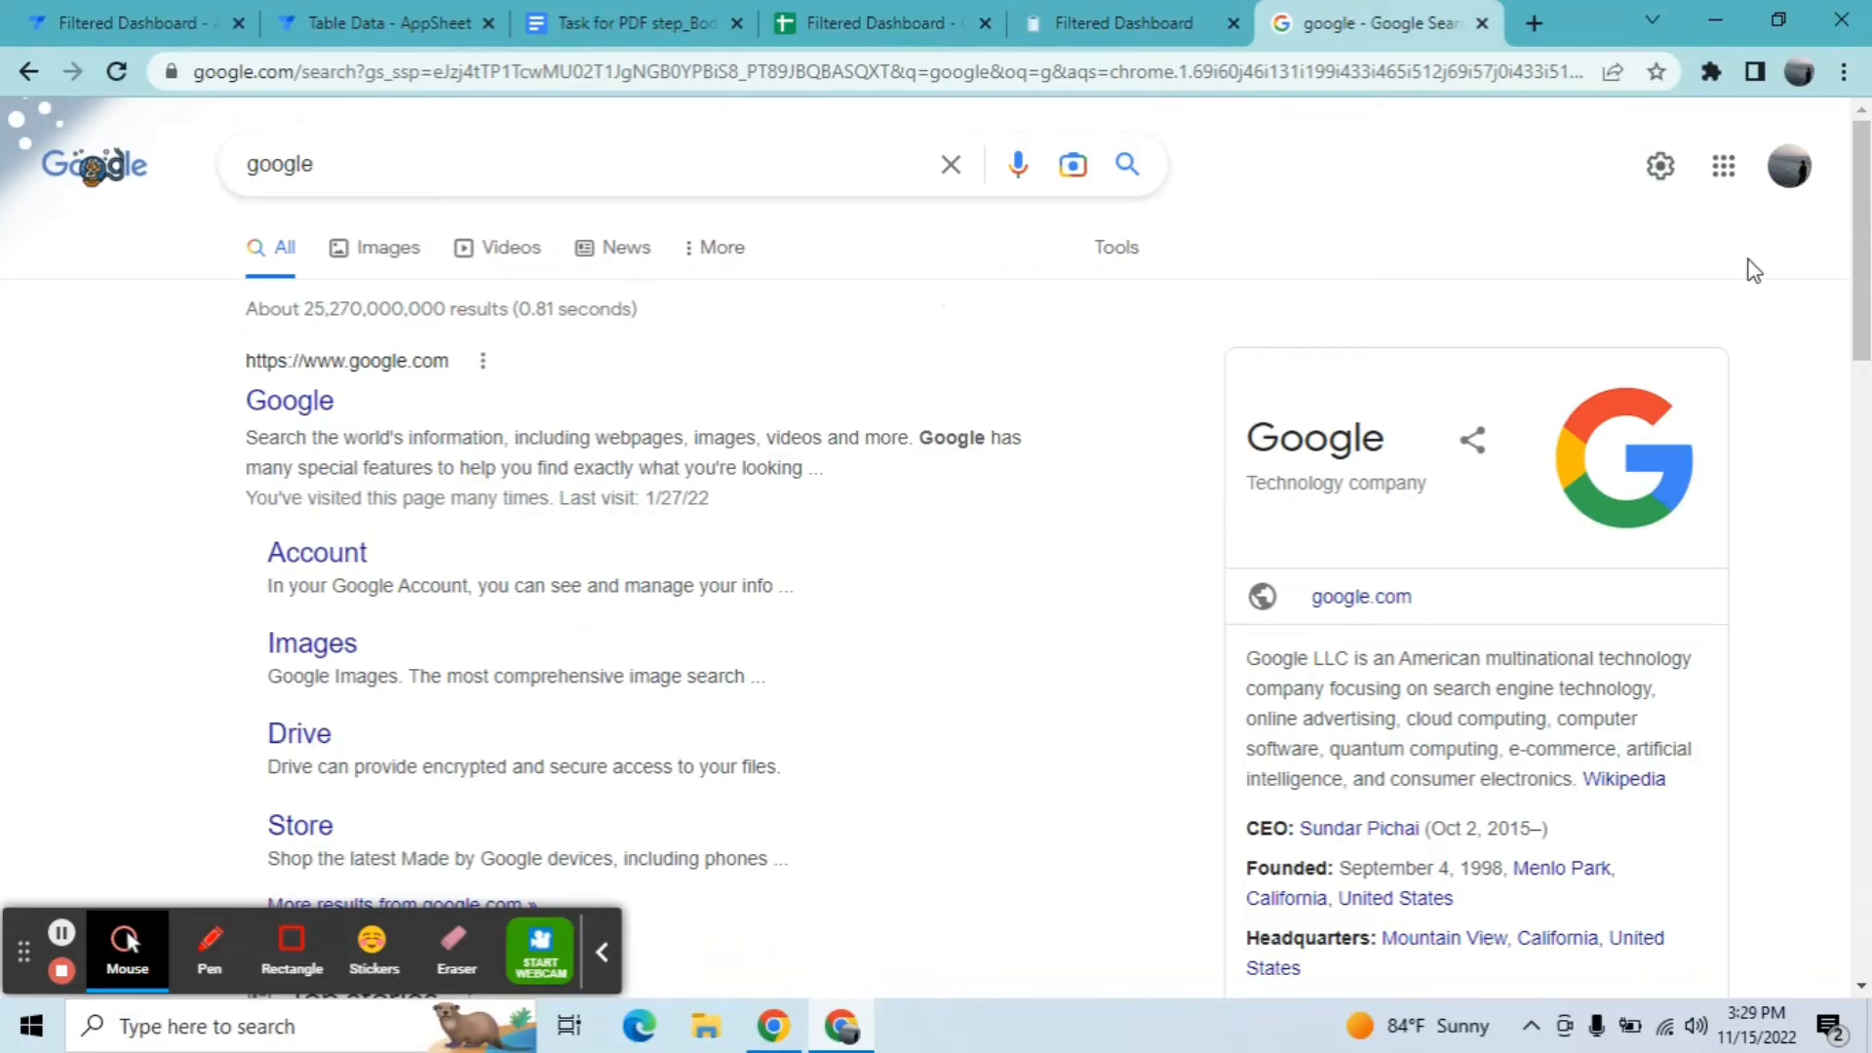
Step: Switch the Google page to the second signed-in account and check the PDF Report bot's test table
click(1789, 166)
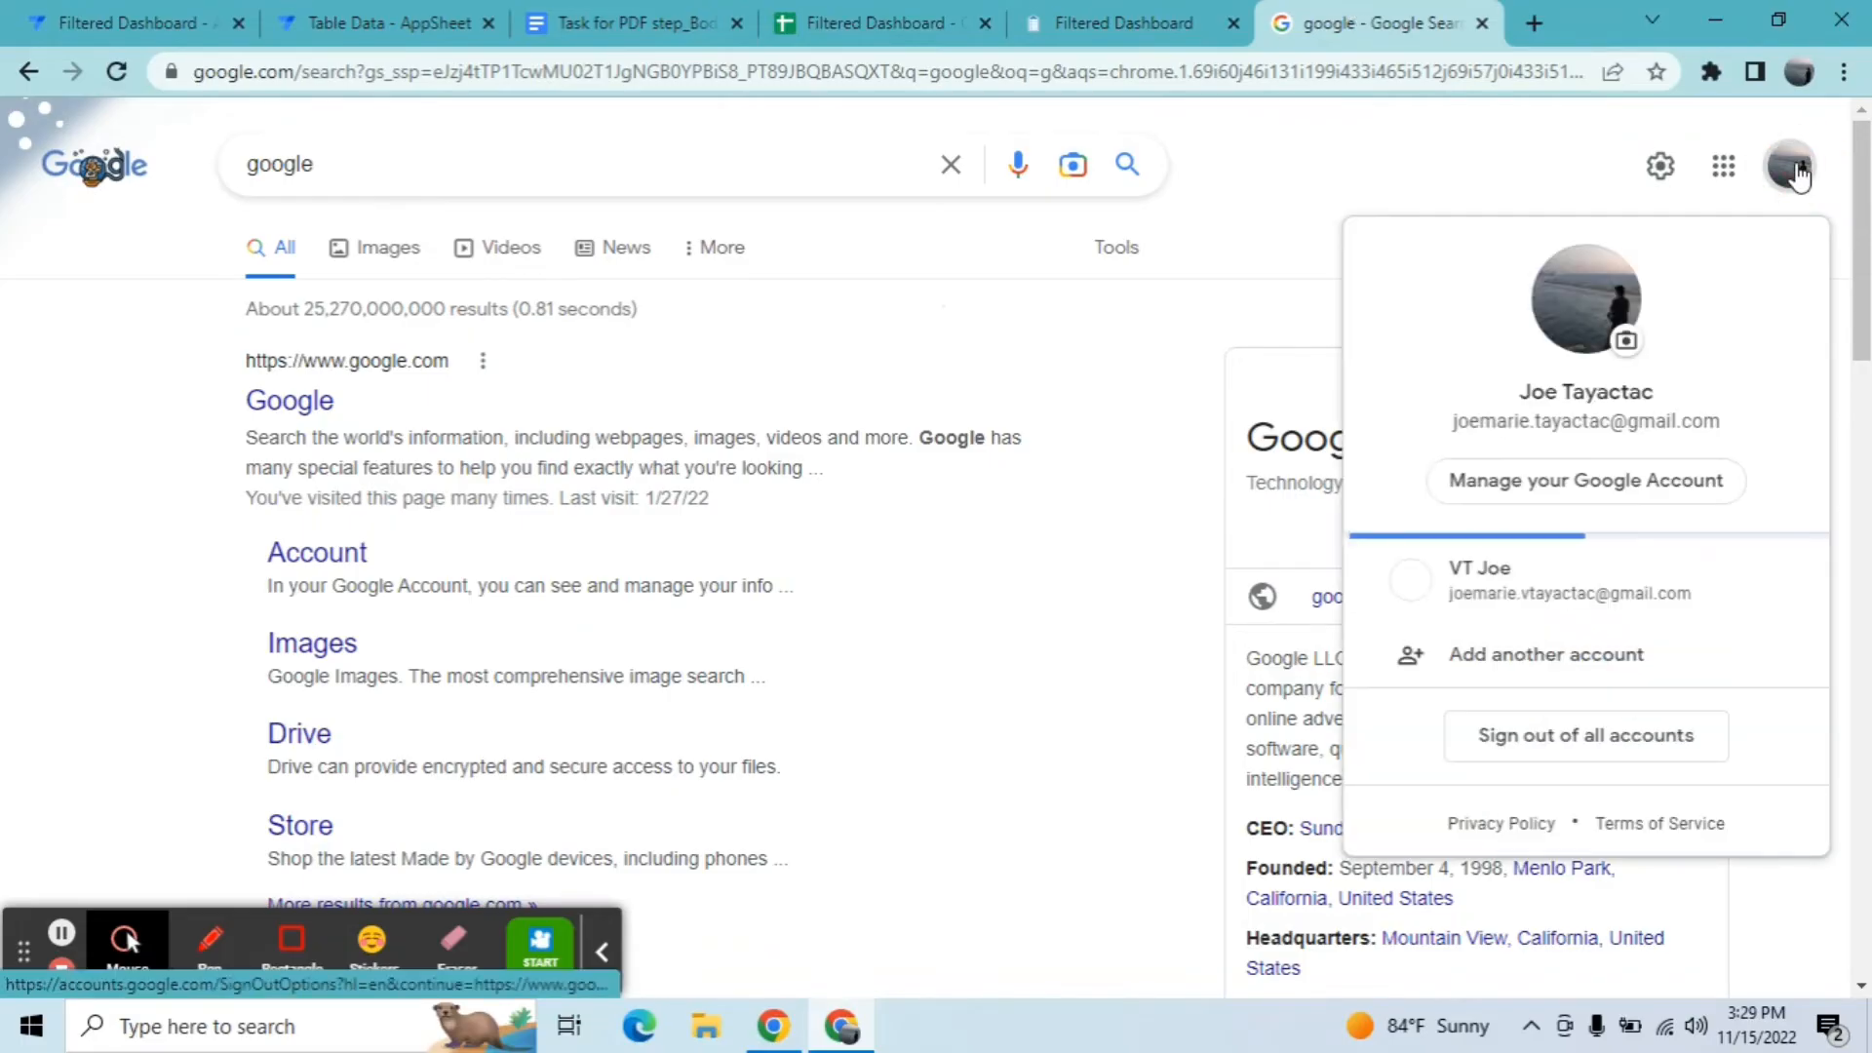
click(1574, 590)
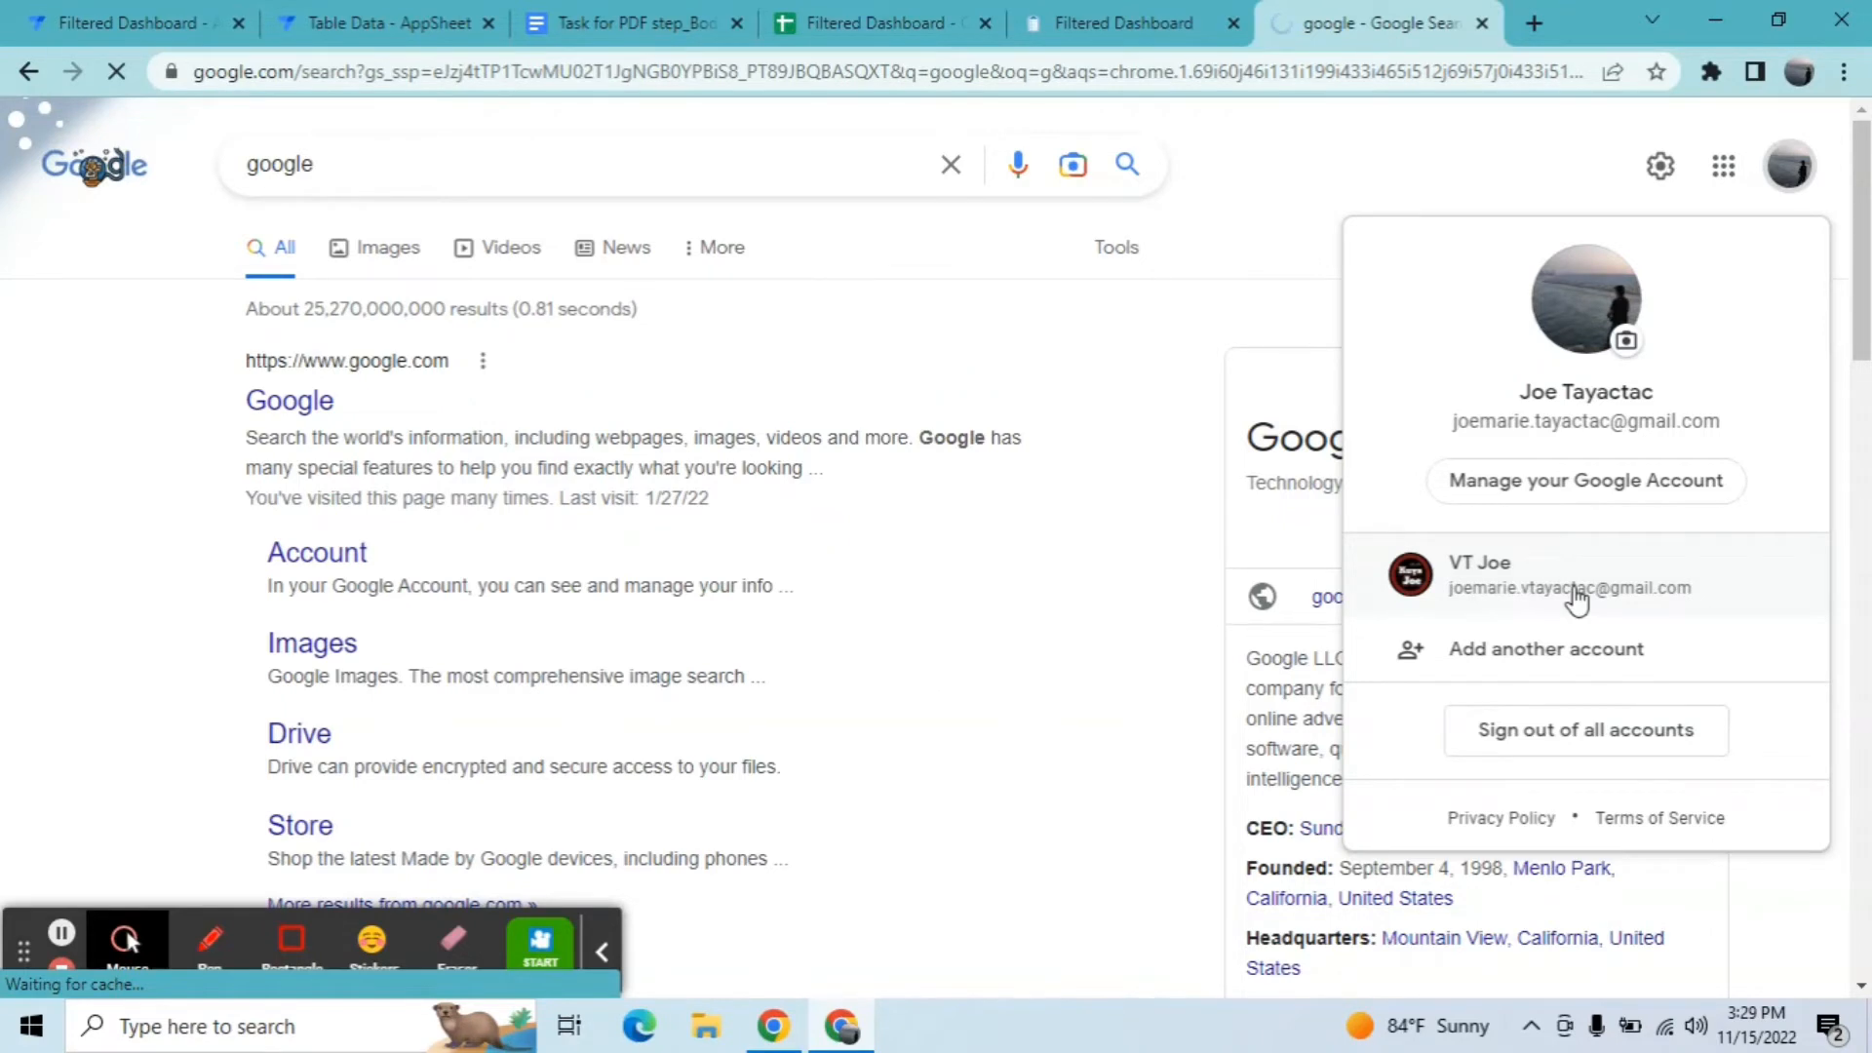
click(364, 14)
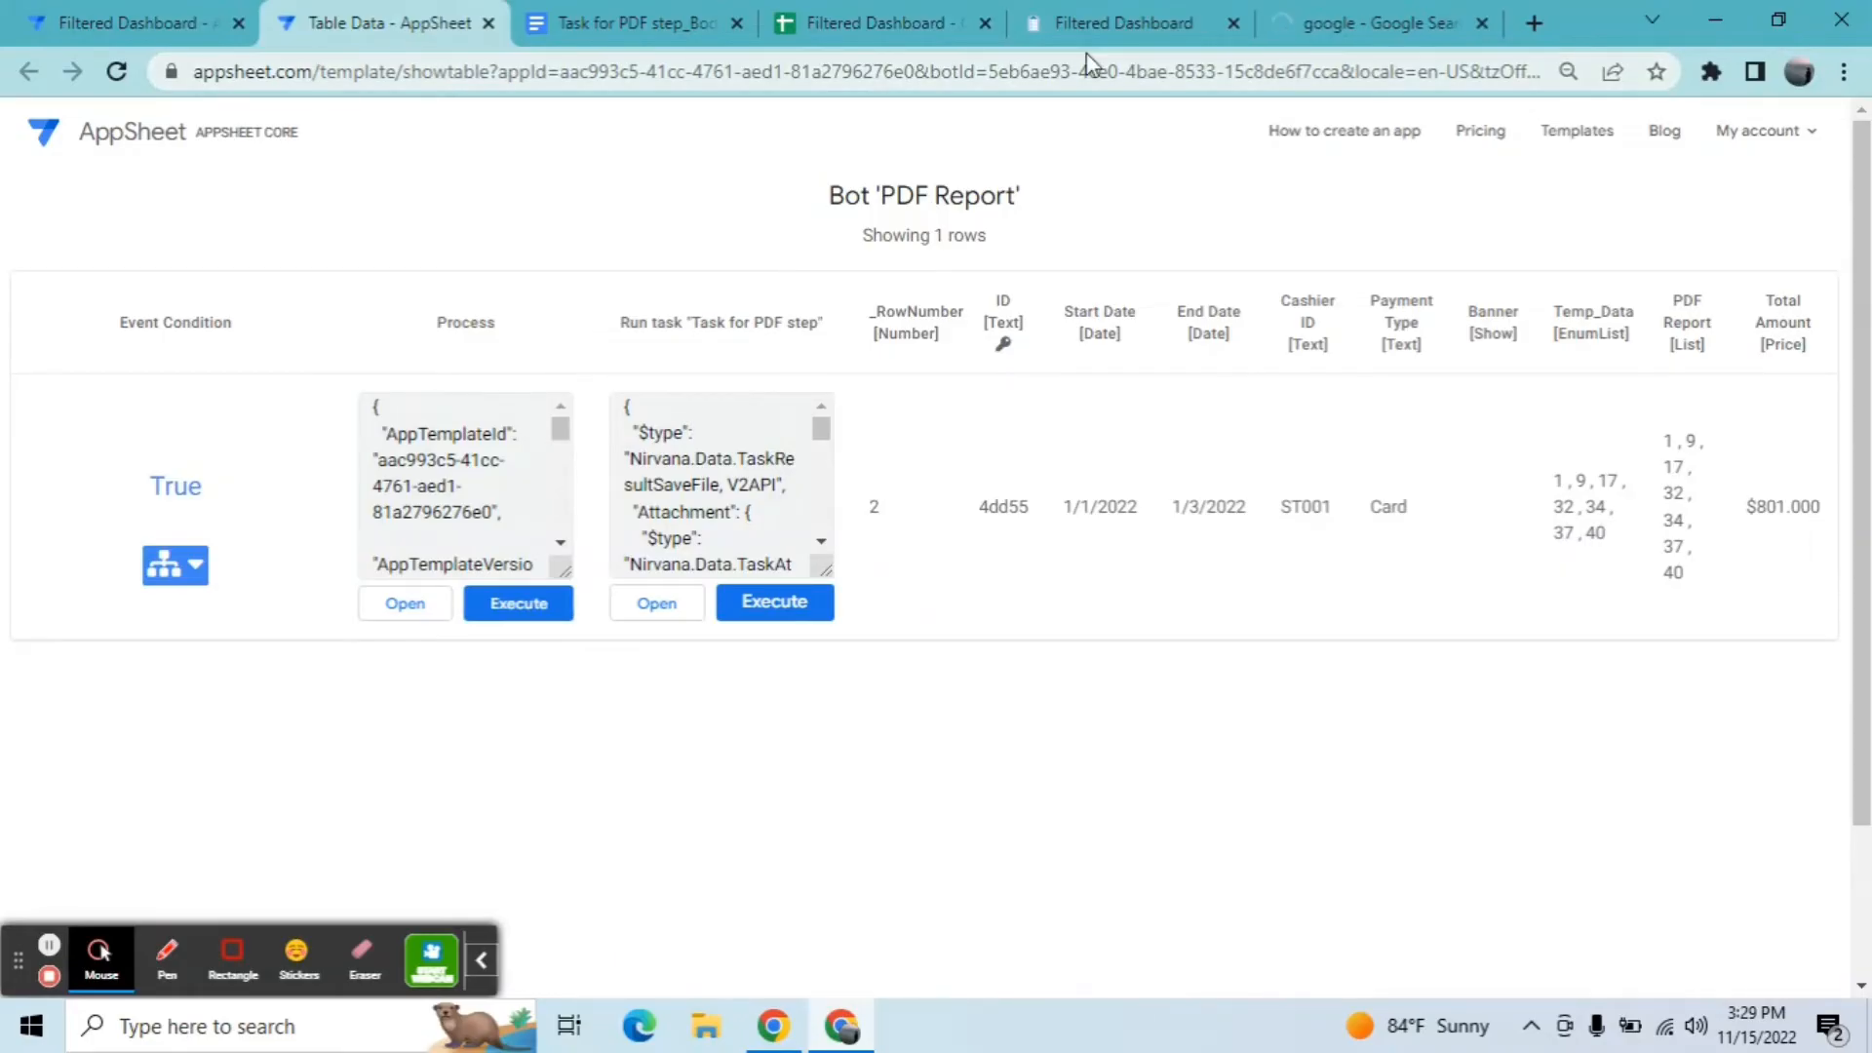
click(1375, 14)
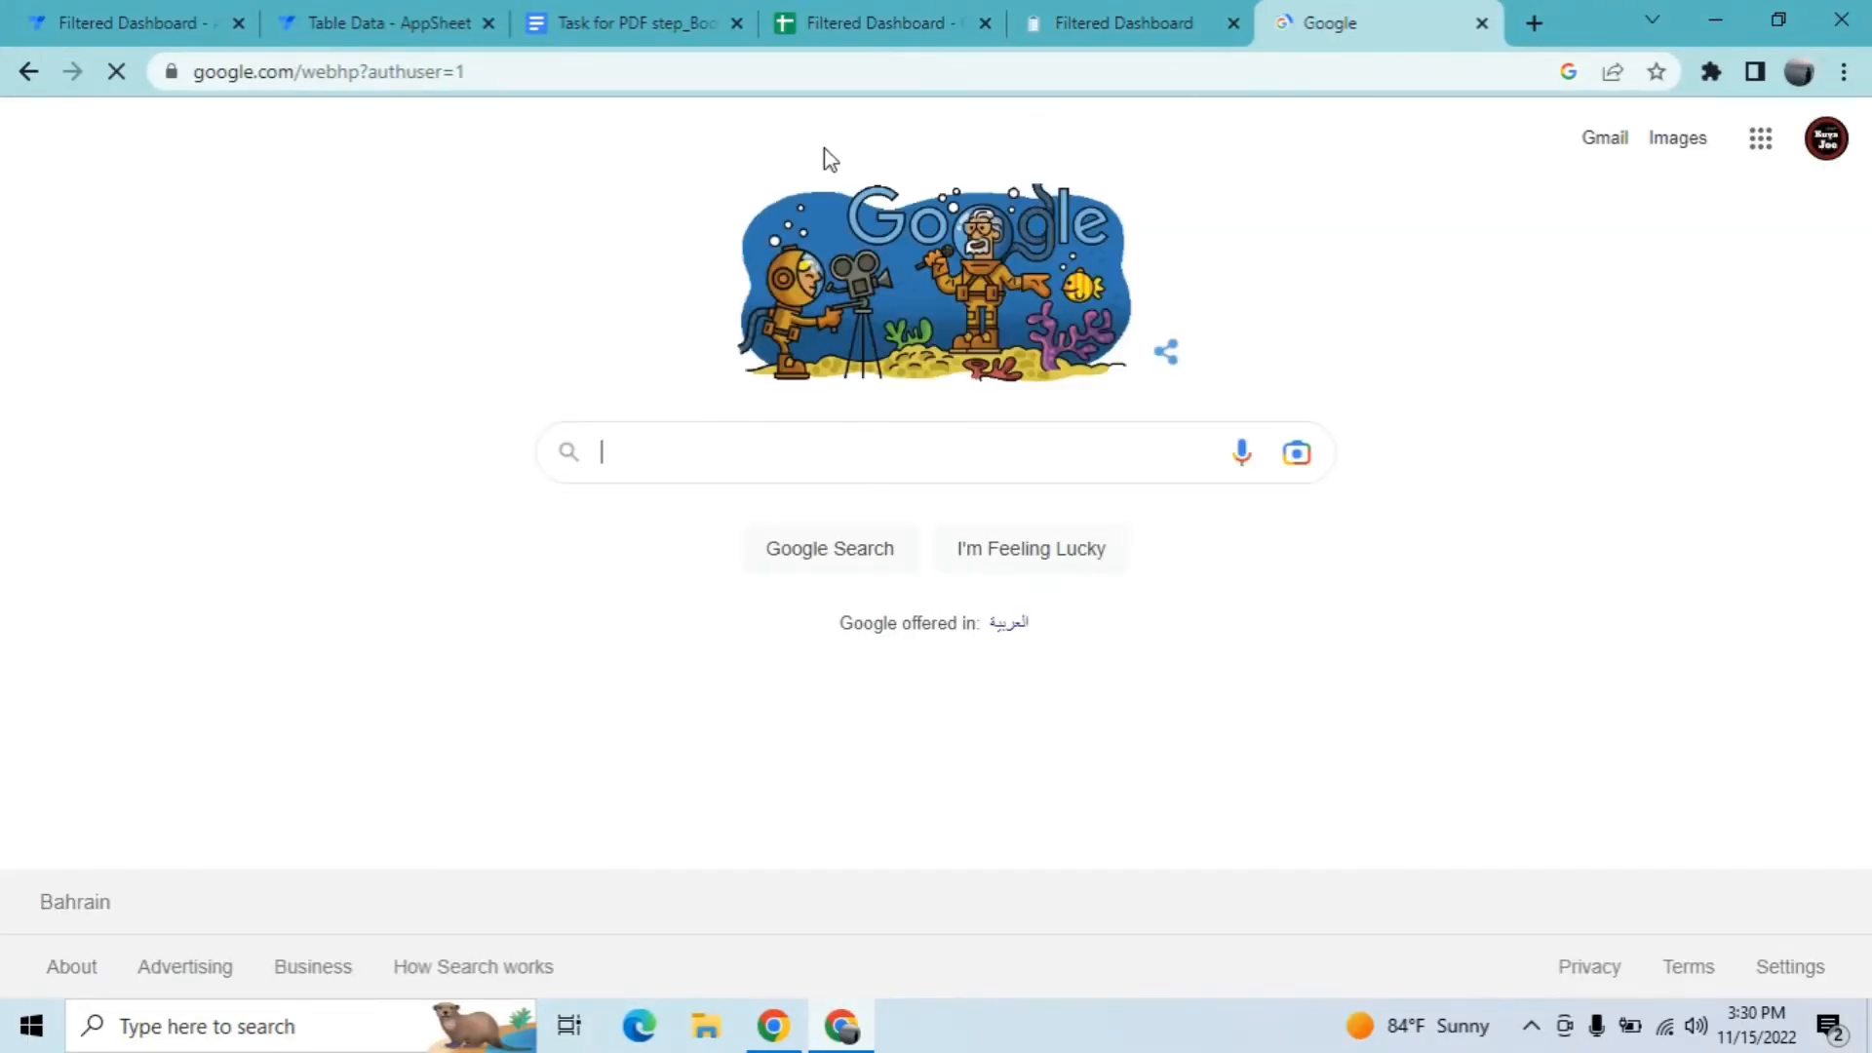
Step: Confirm which Google account is active and open Google Drive for it
click(1823, 145)
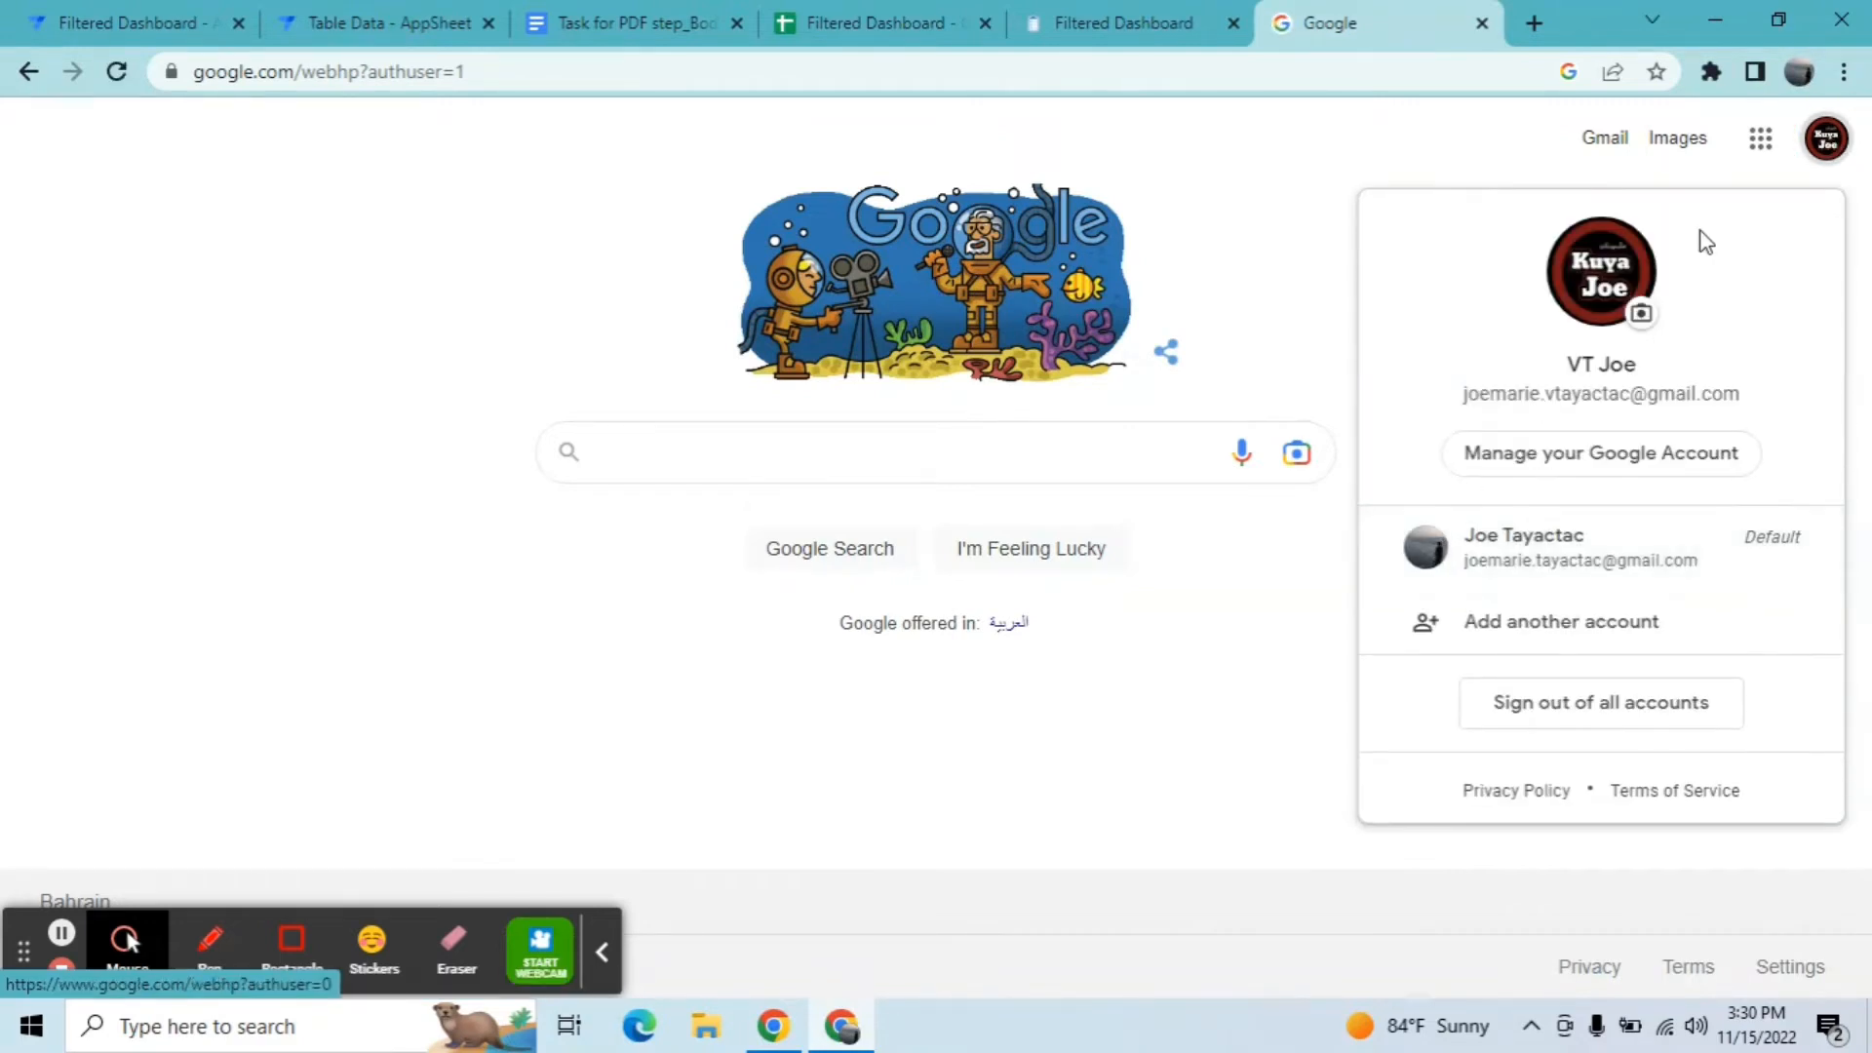
click(1760, 145)
click(1762, 145)
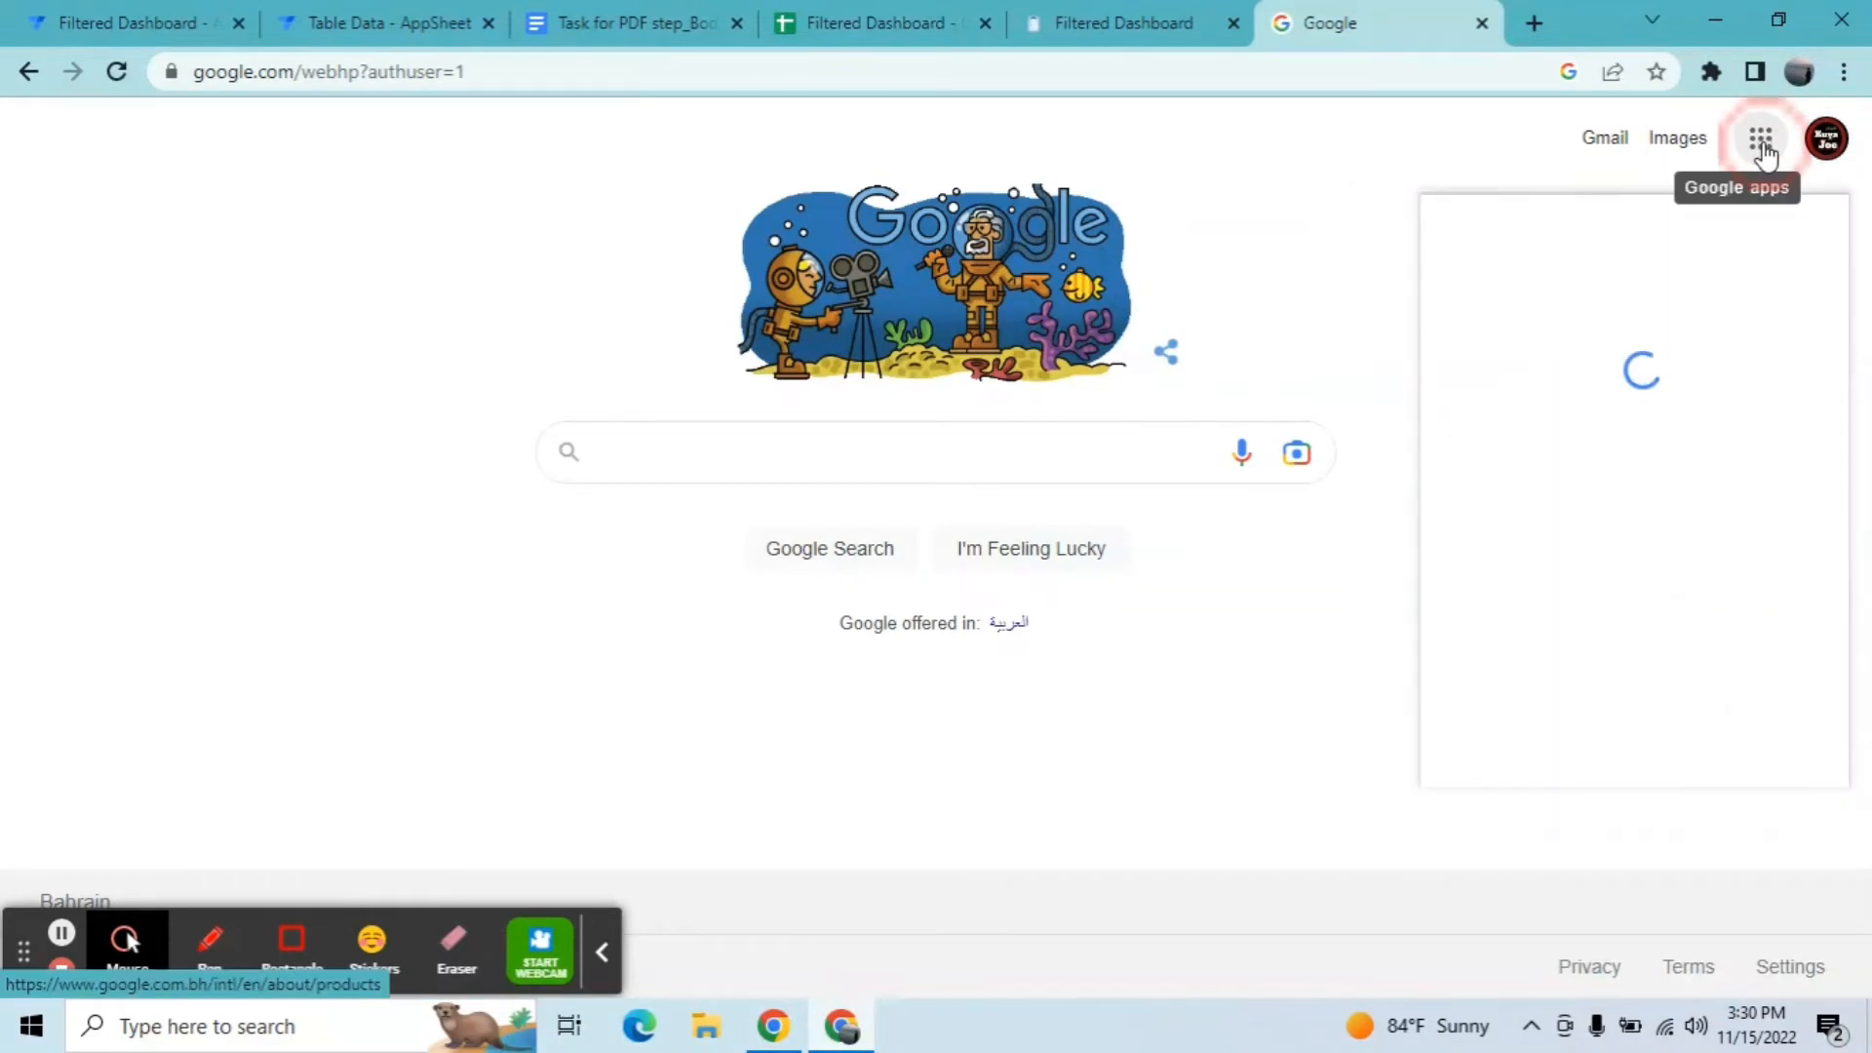
click(1762, 144)
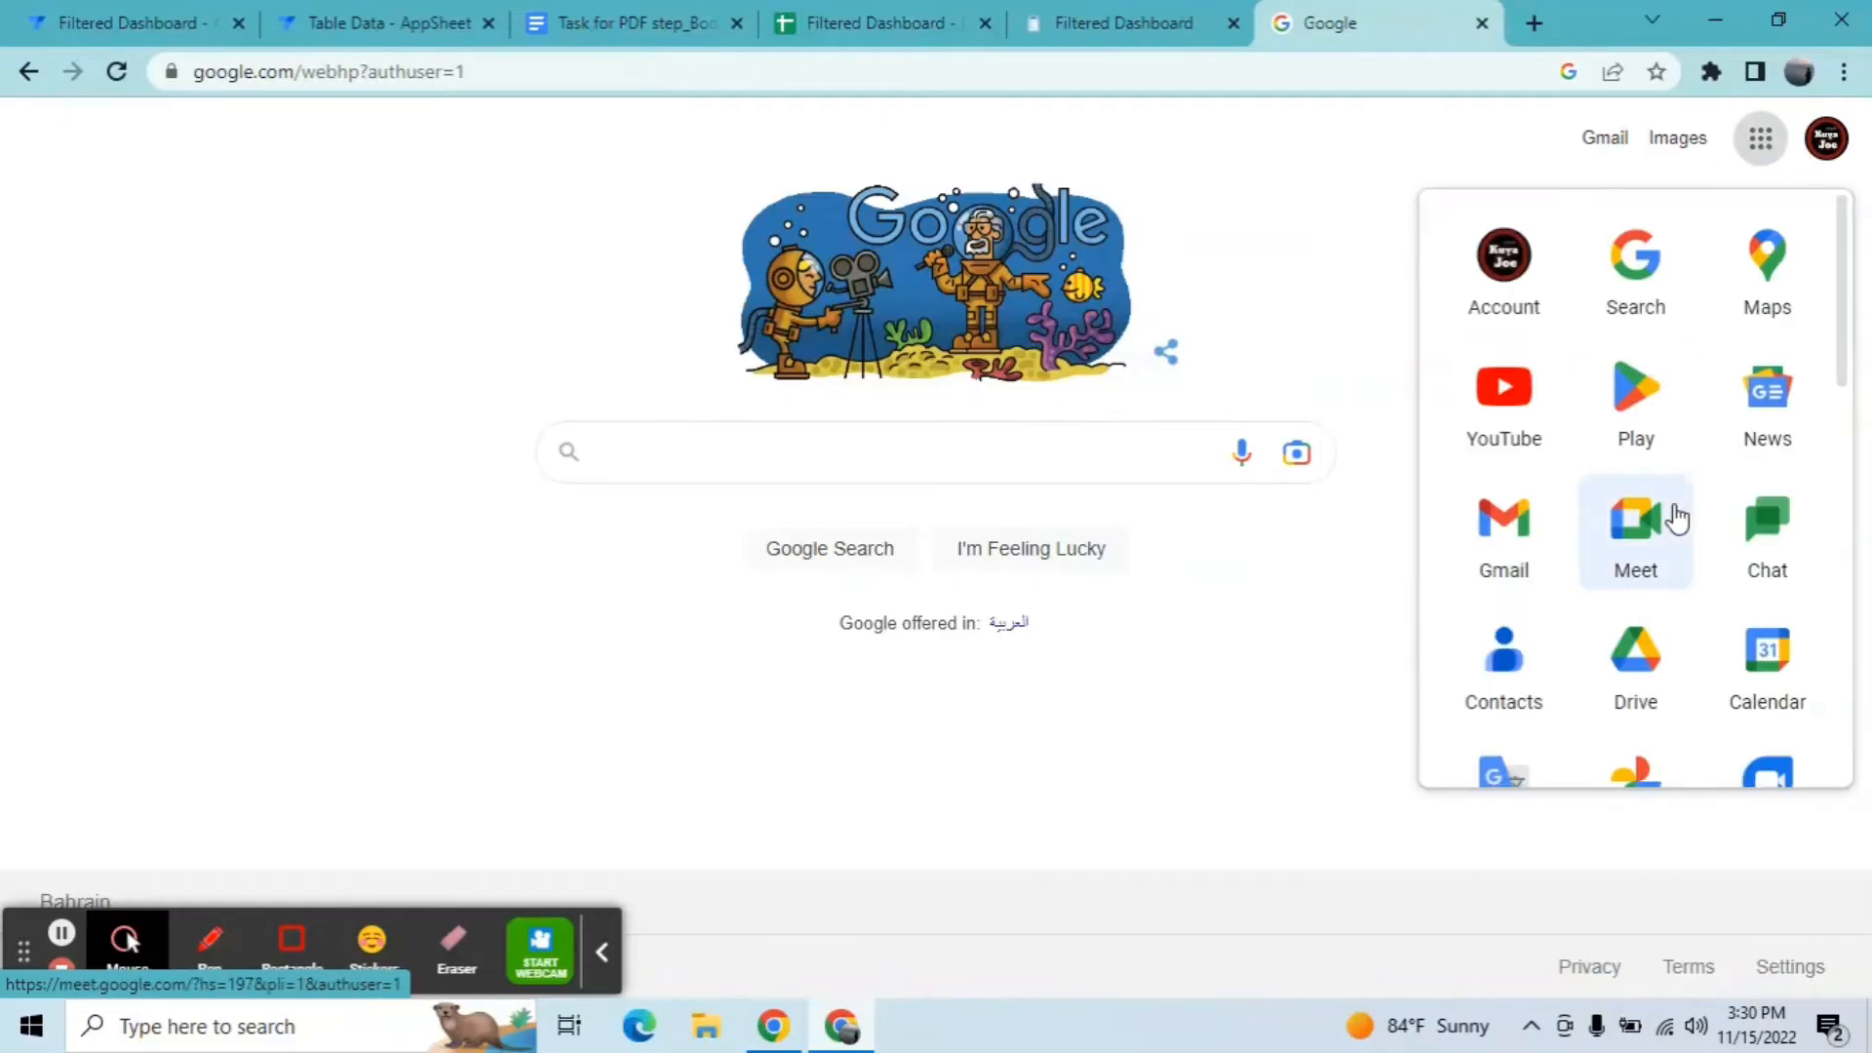
click(1644, 694)
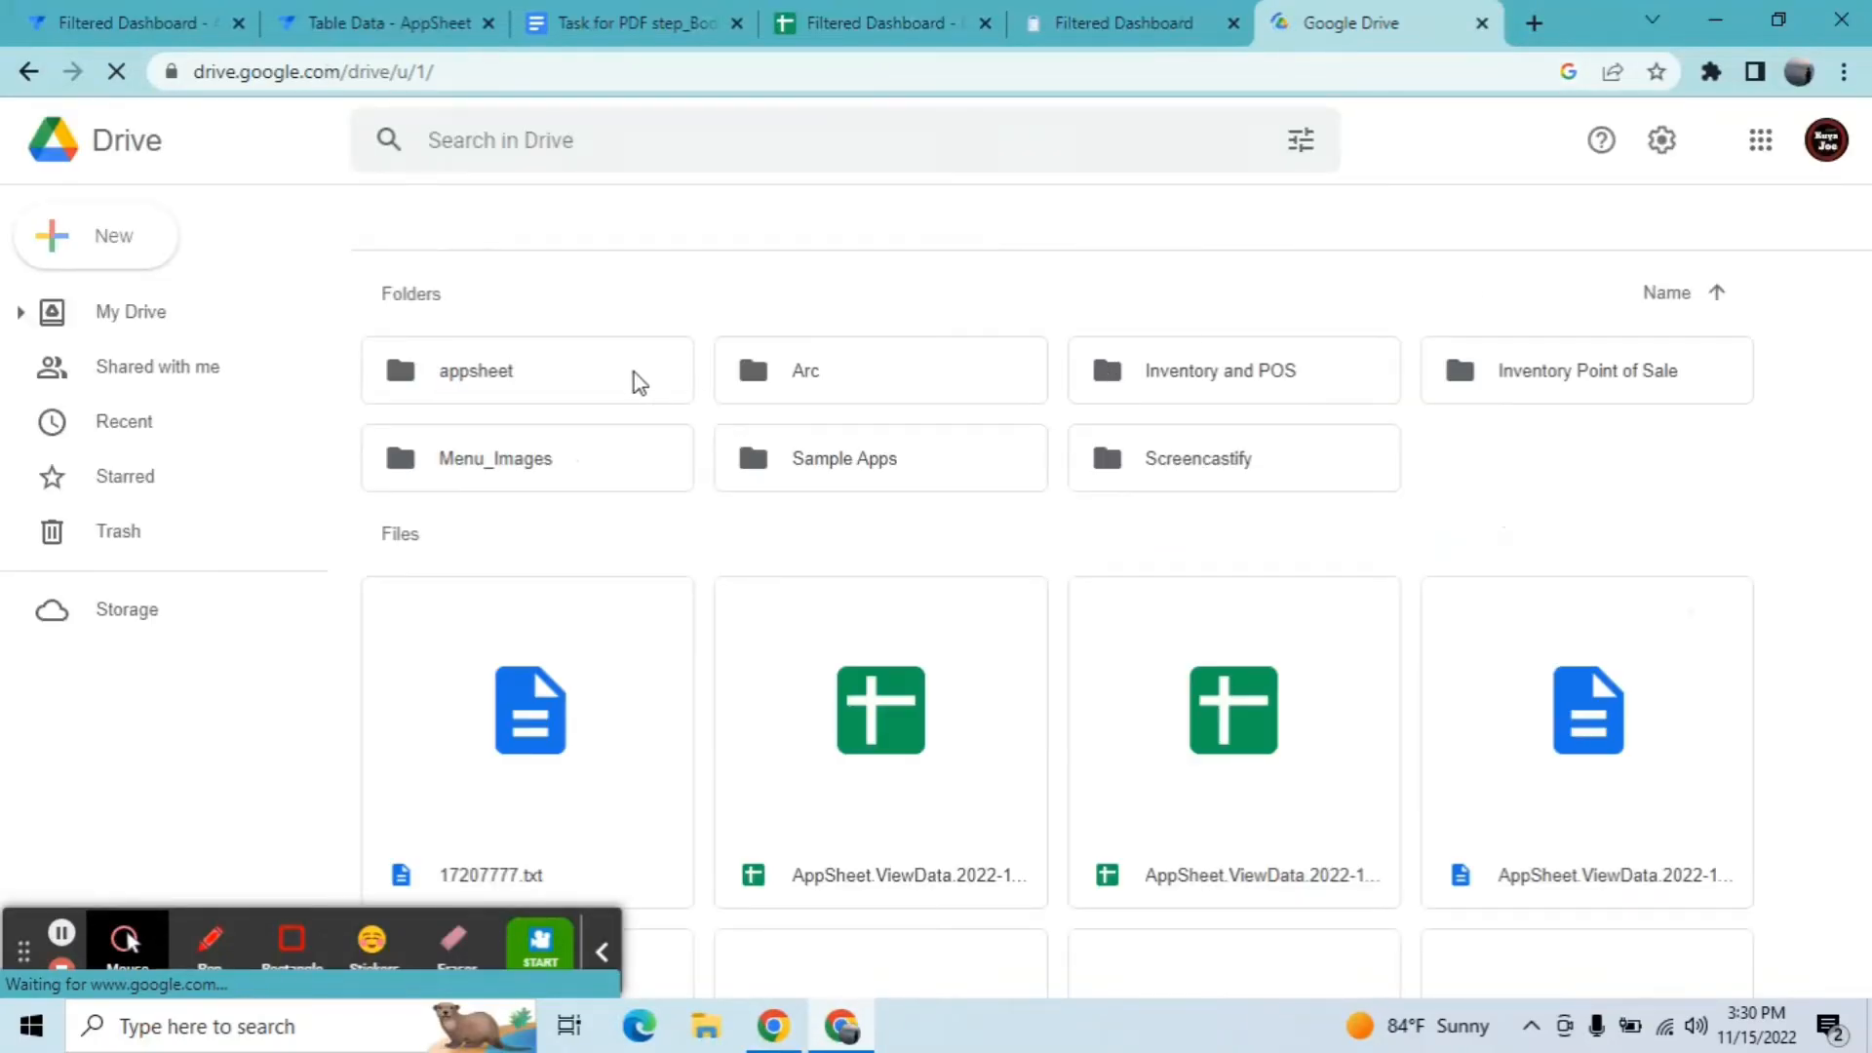
Step: Open the FilteredDashboard folder inside My Drive's appsheet > data folder
click(631, 380)
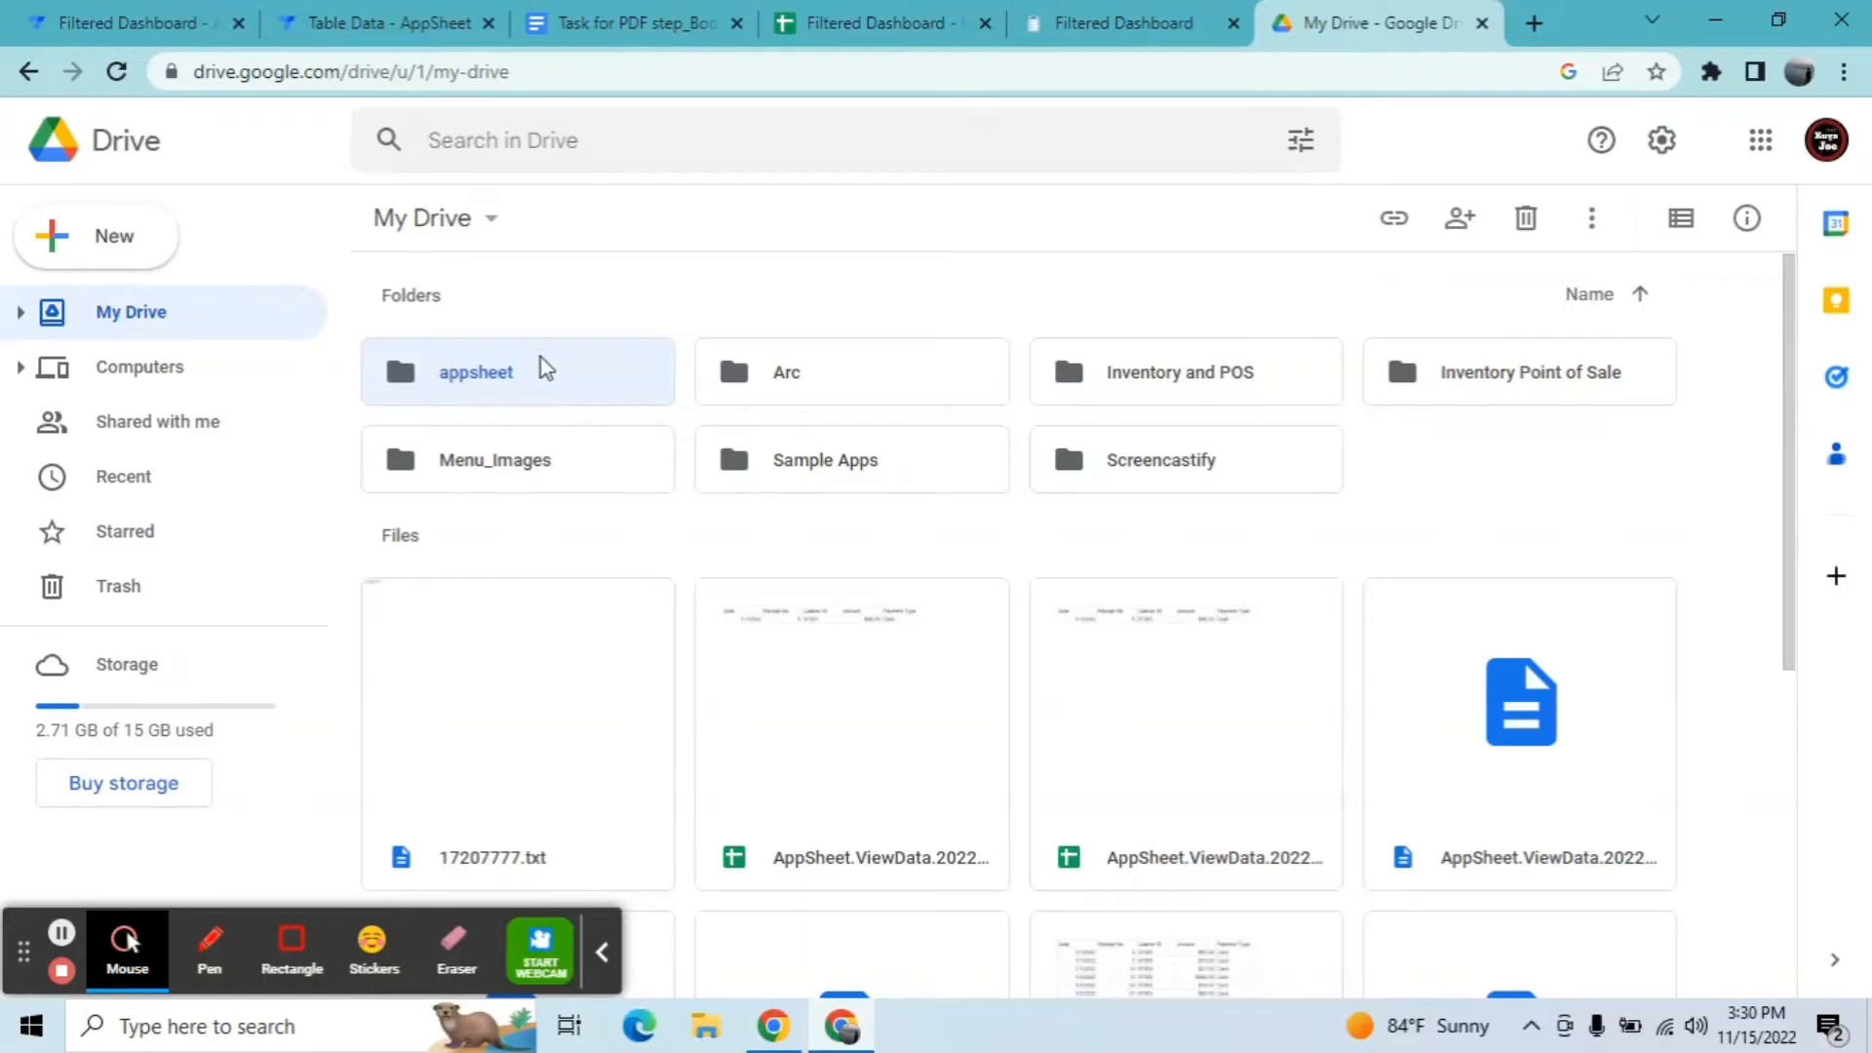
click(592, 403)
double_click(590, 395)
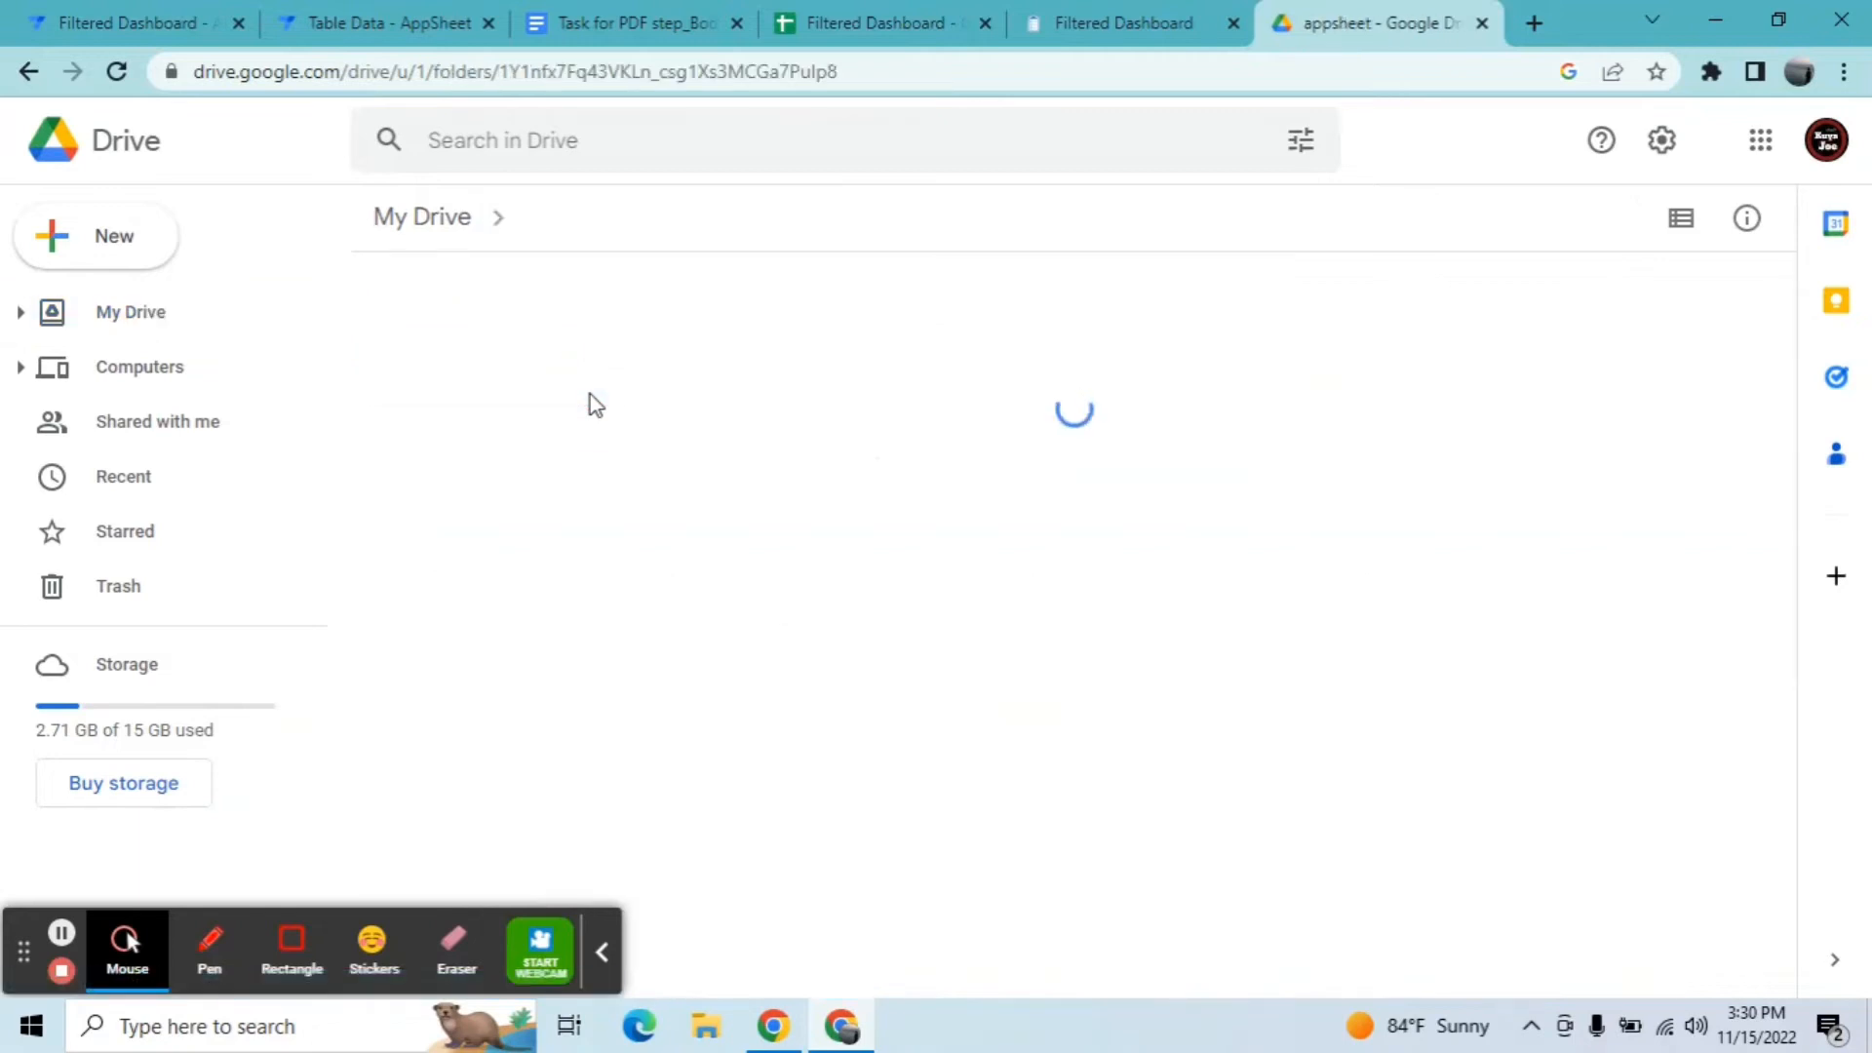
double_click(592, 400)
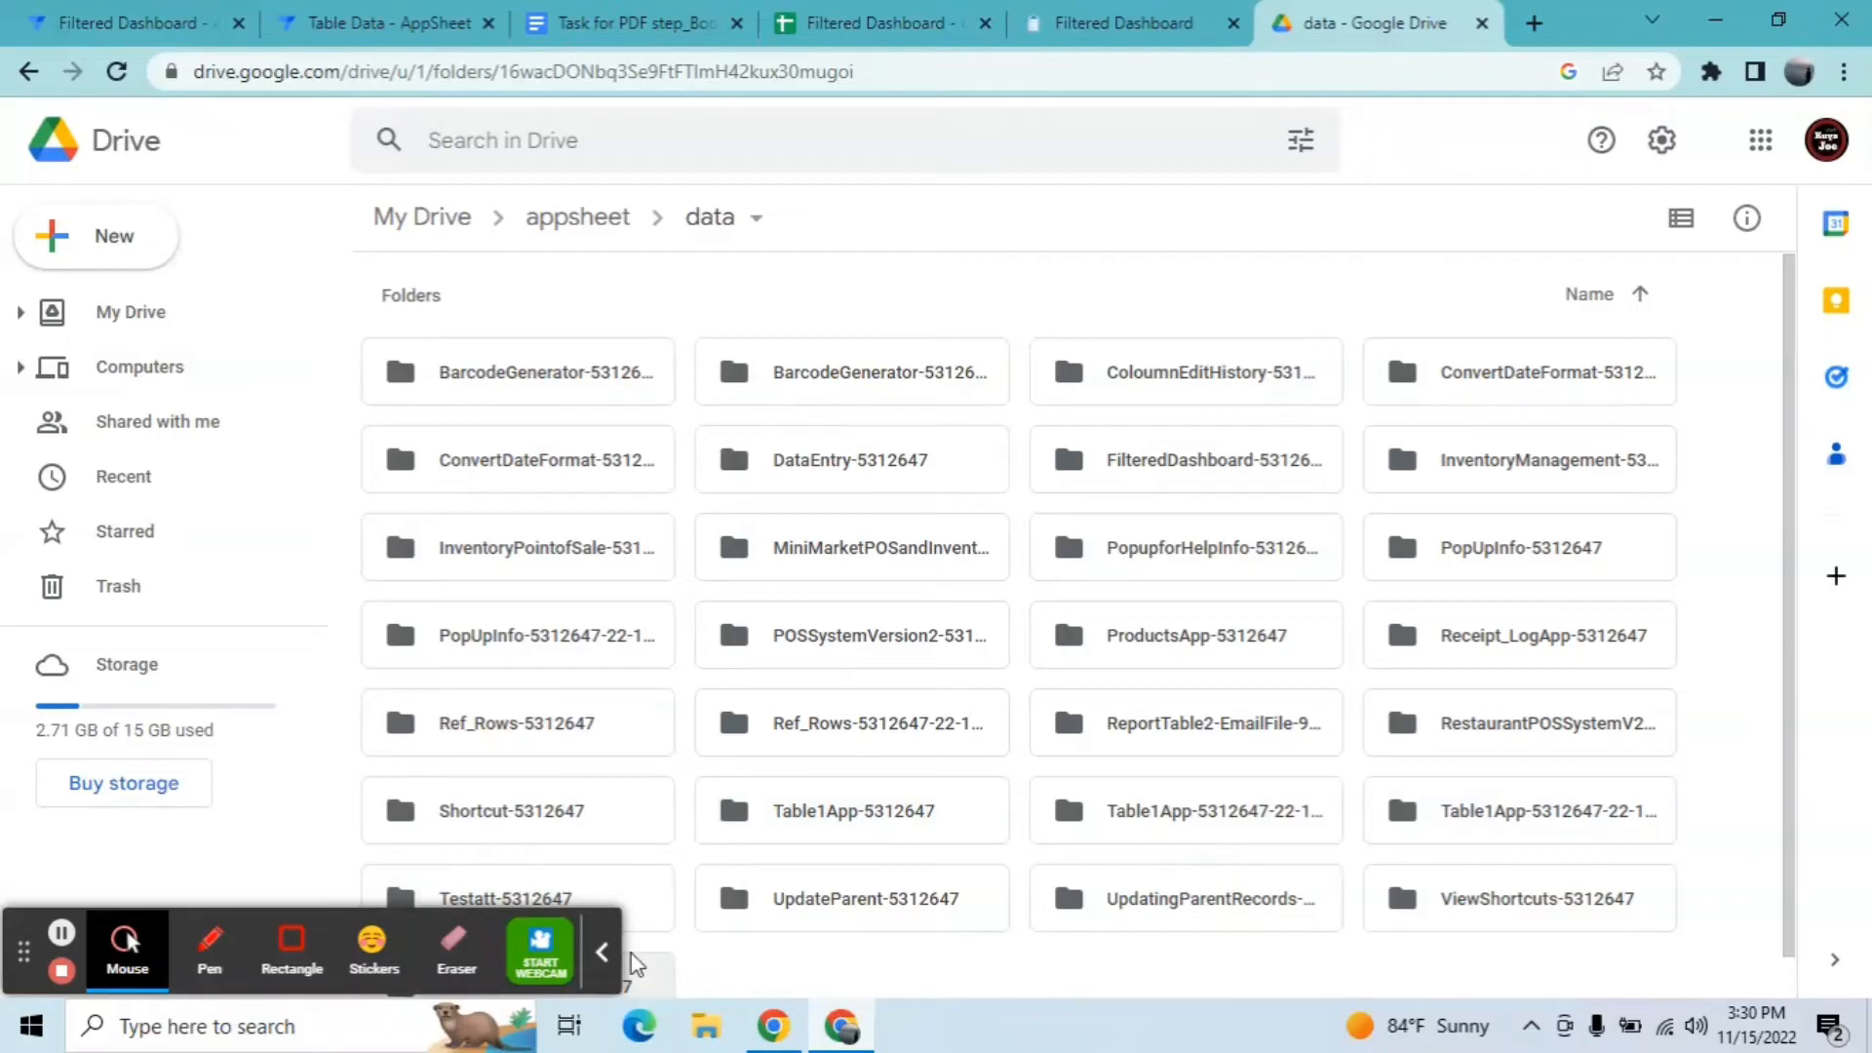
click(603, 966)
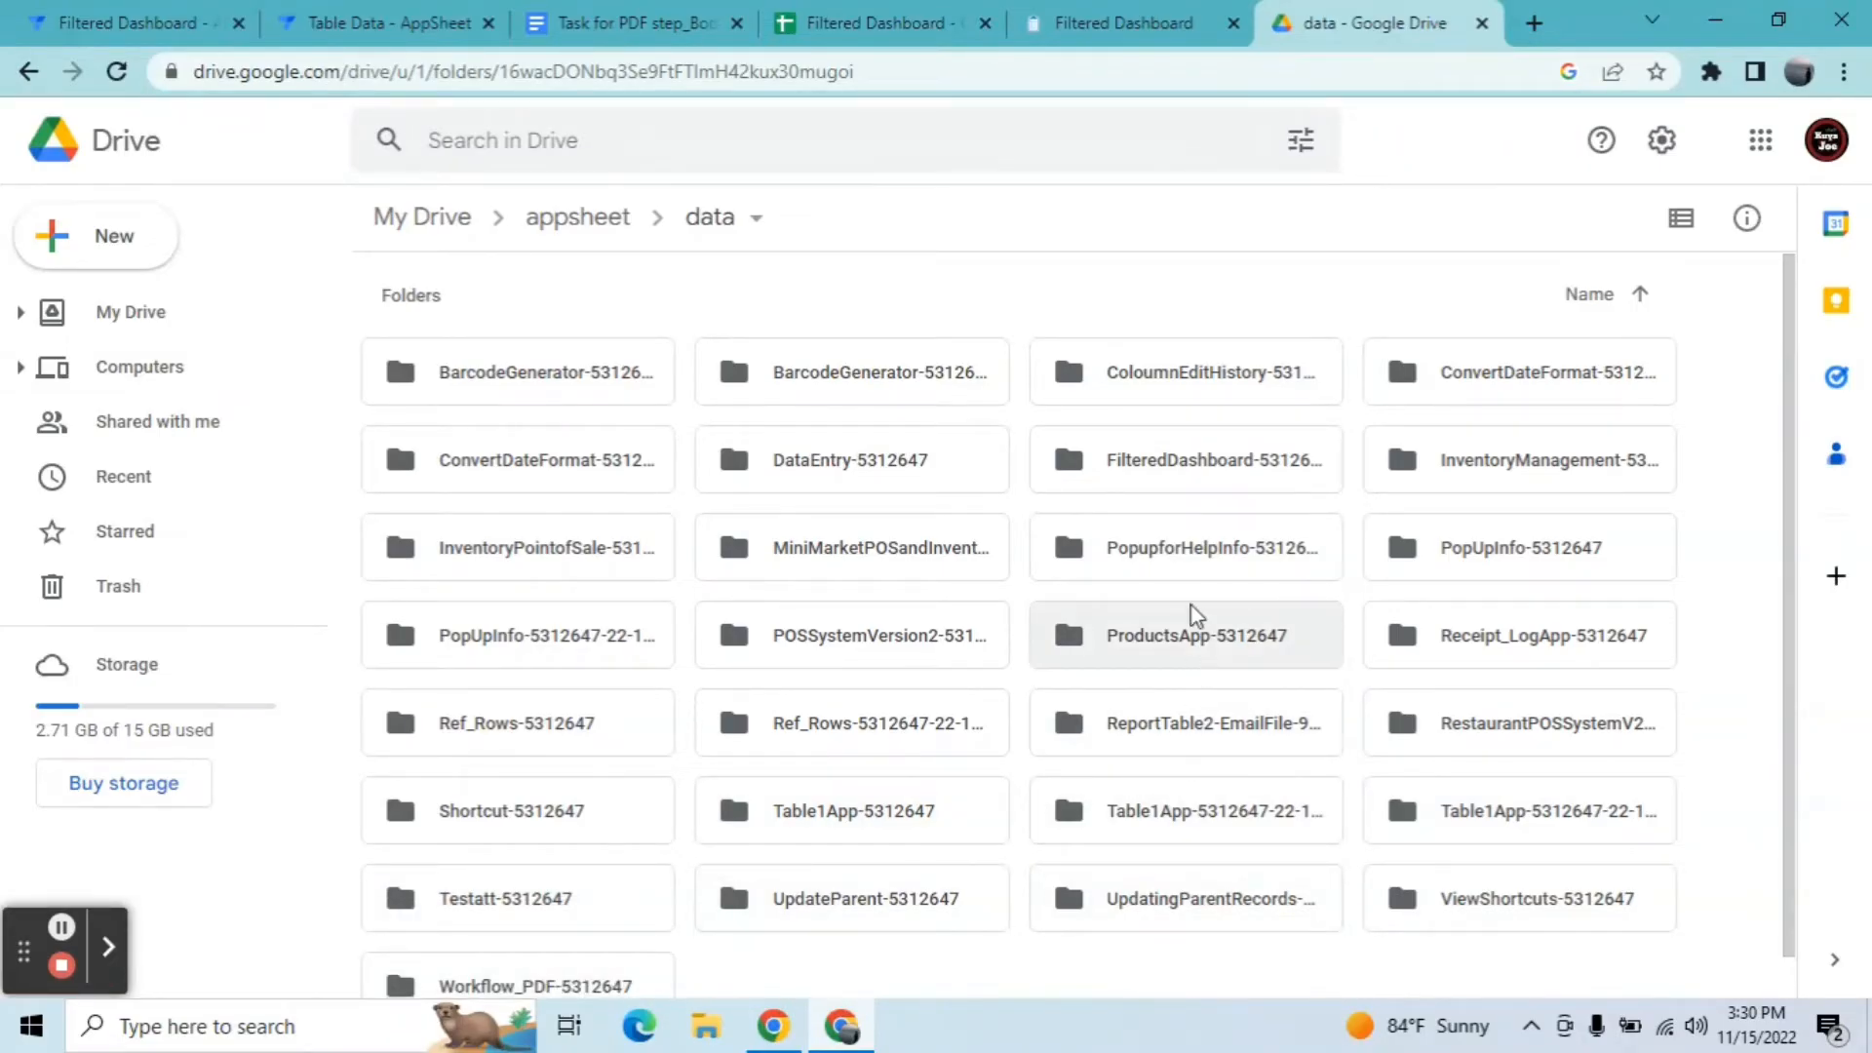
double_click(1187, 476)
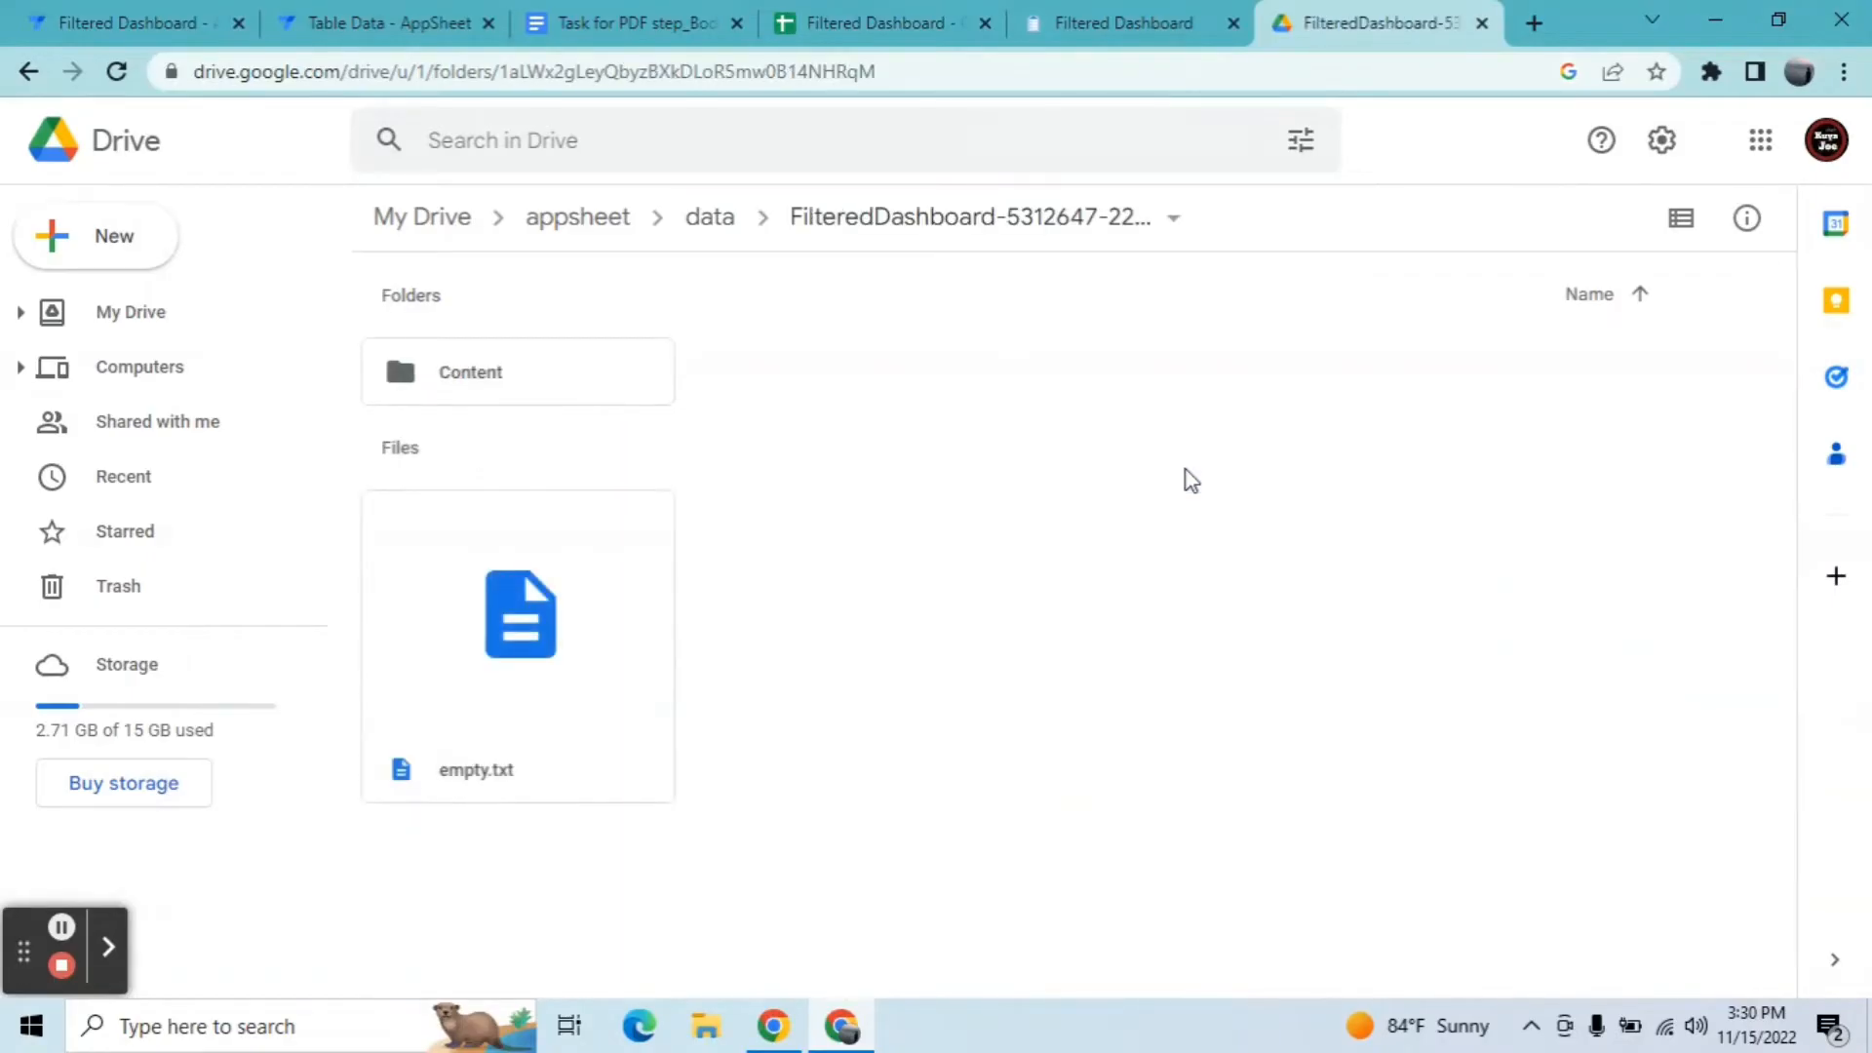
Step: Execute the "Task for PDF step" task in the PDF Report bot test and return to the Drive folder
click(390, 21)
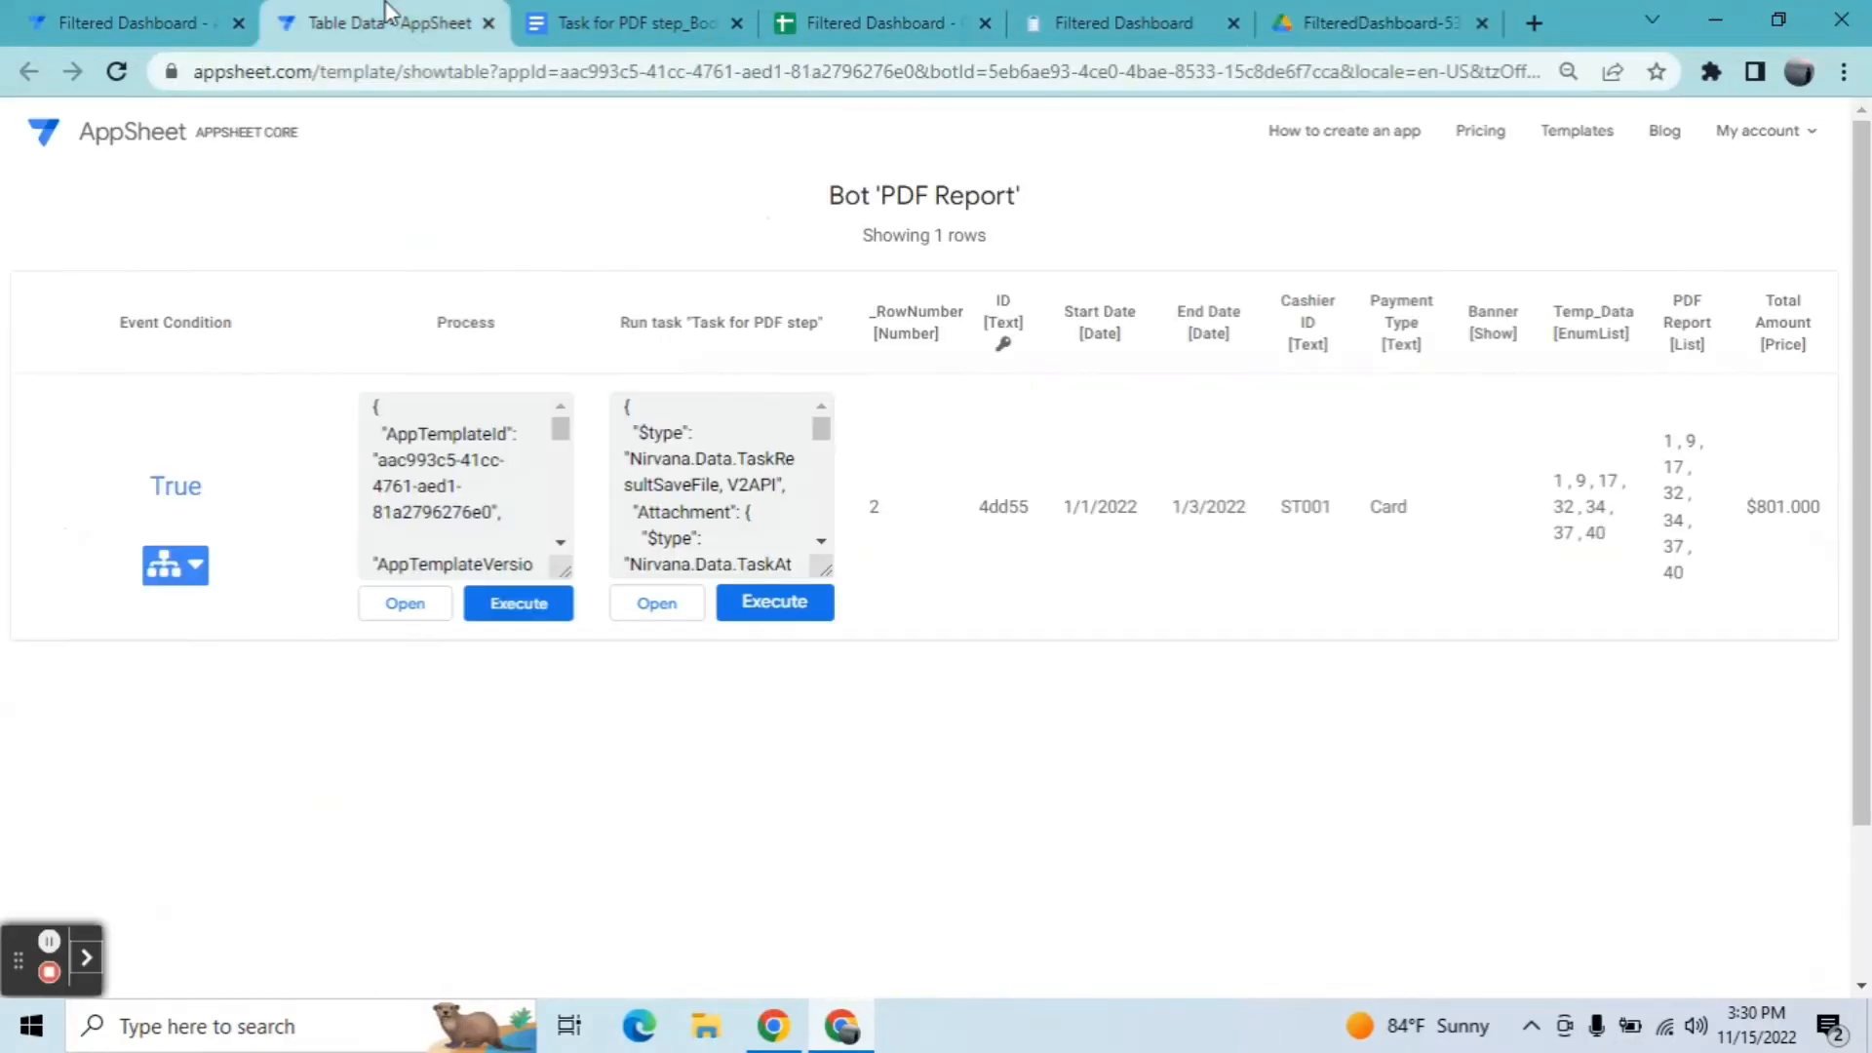
click(782, 614)
click(1453, 19)
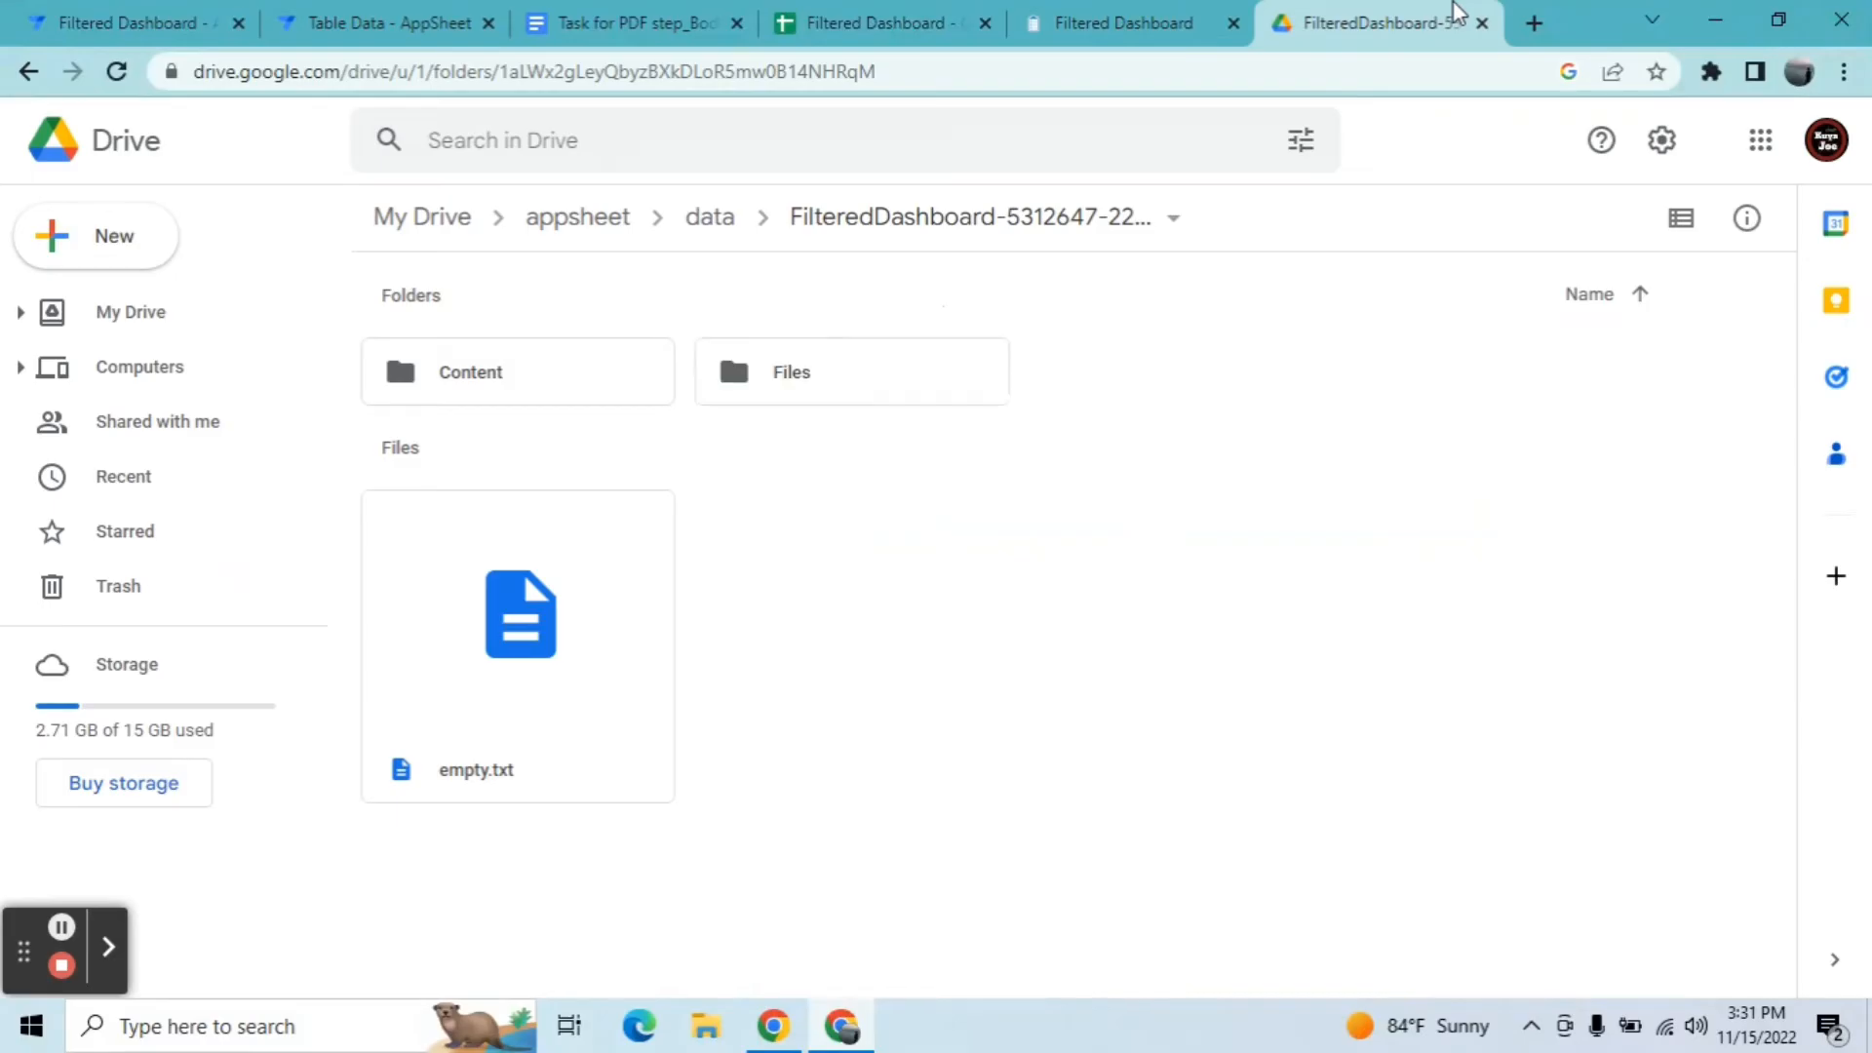
Step: Open the Files folder in Drive and check the filter settings and filtered records in the Filtered Dashboard app
double_click(864, 398)
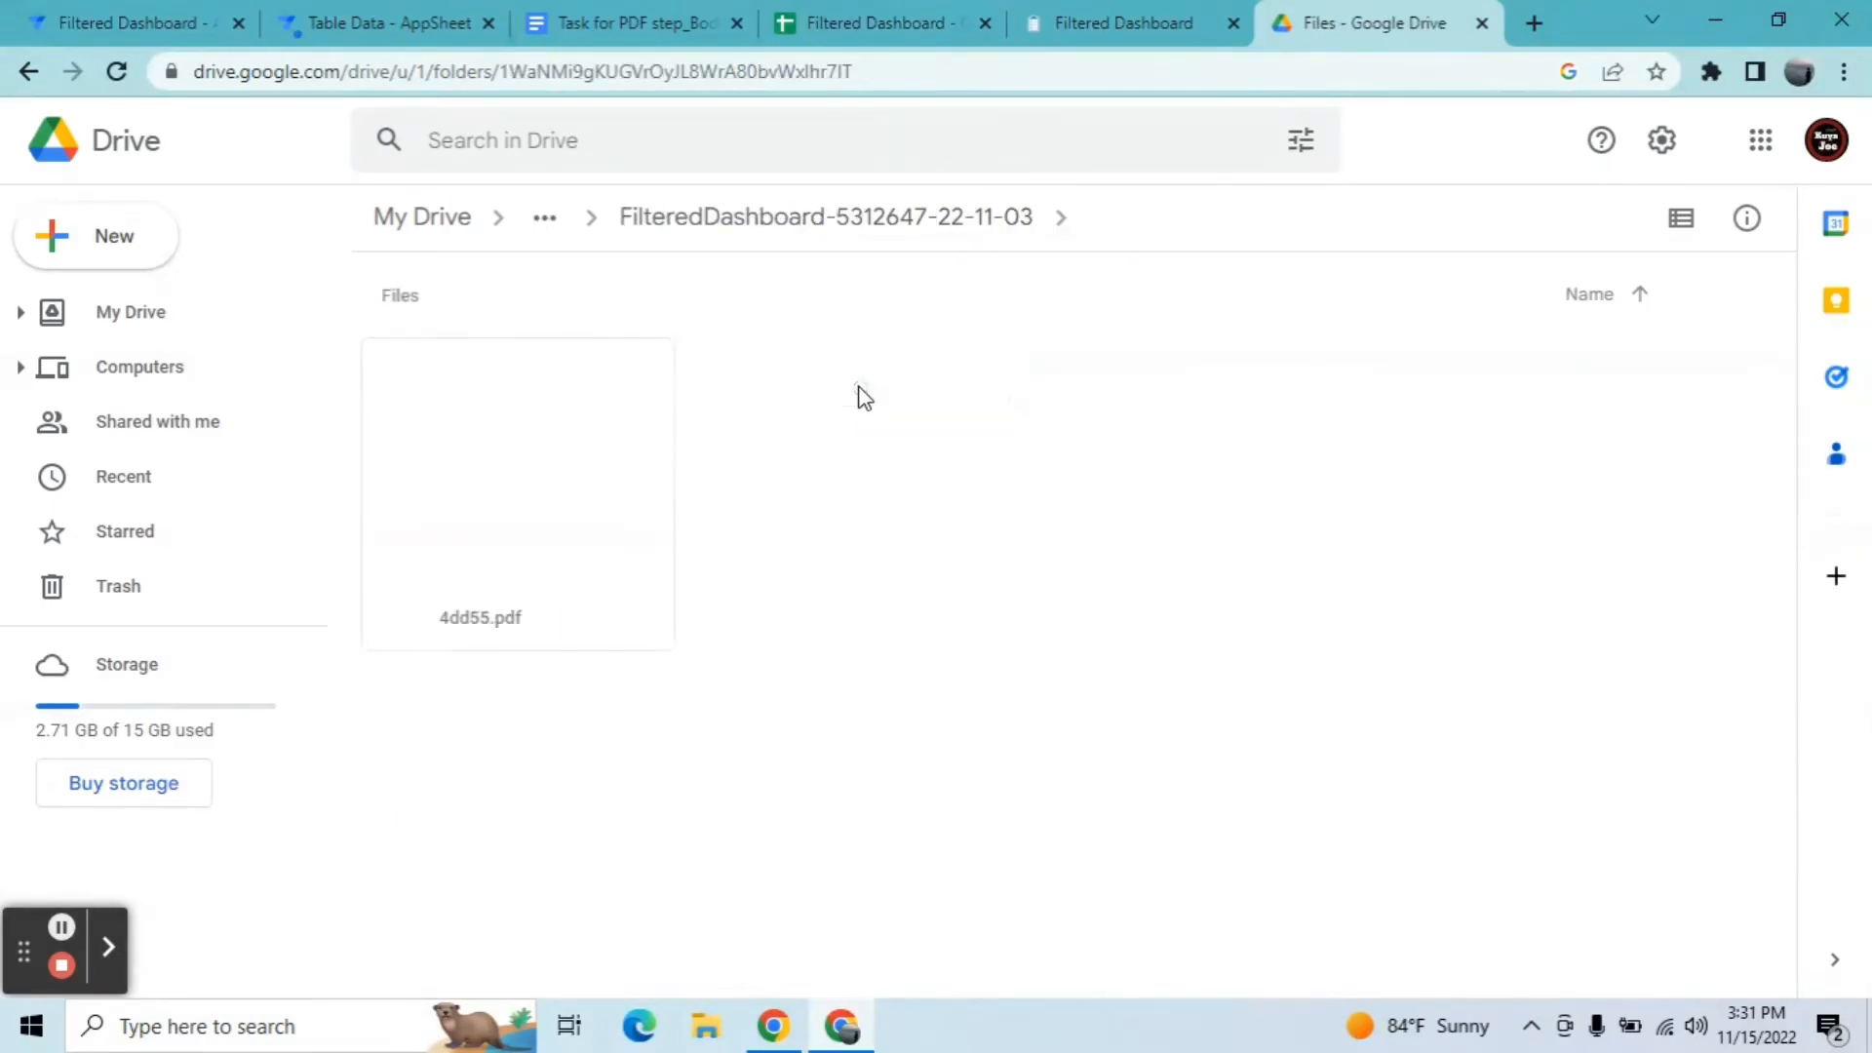
click(1157, 14)
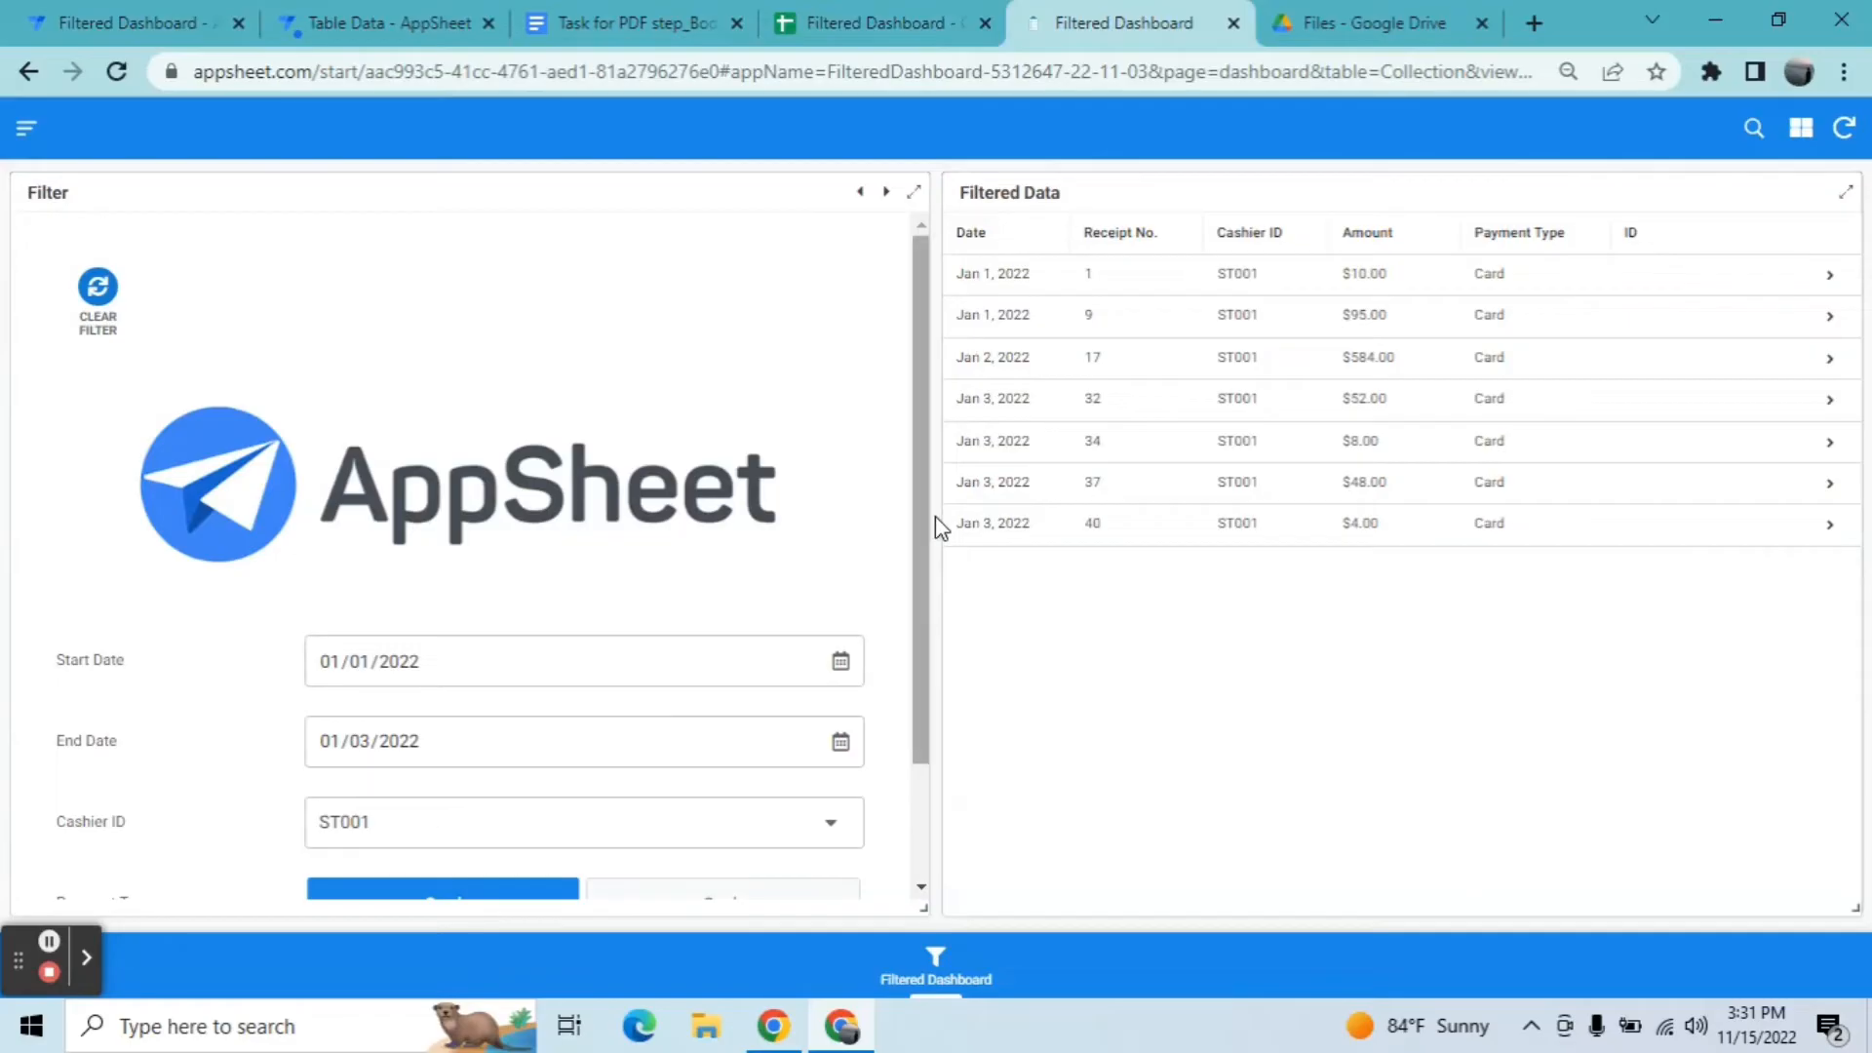
drag(930, 527, 924, 613)
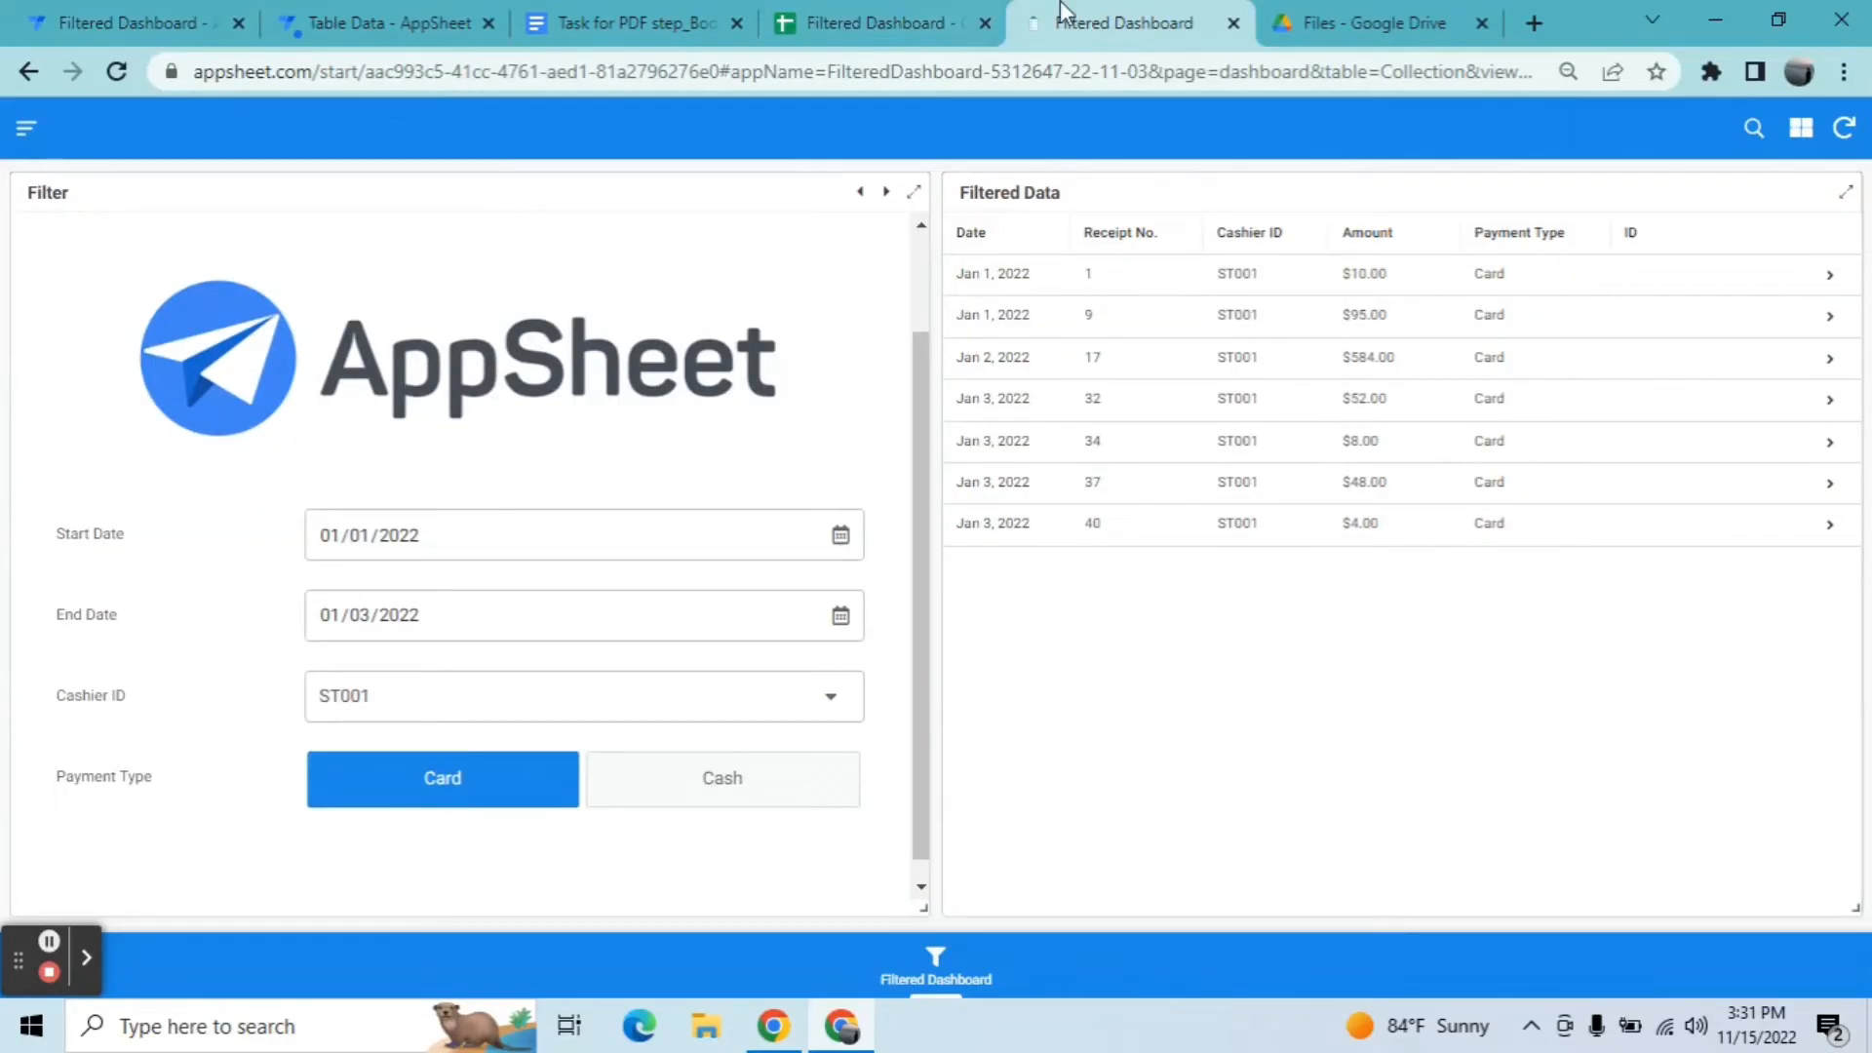
click(1268, 15)
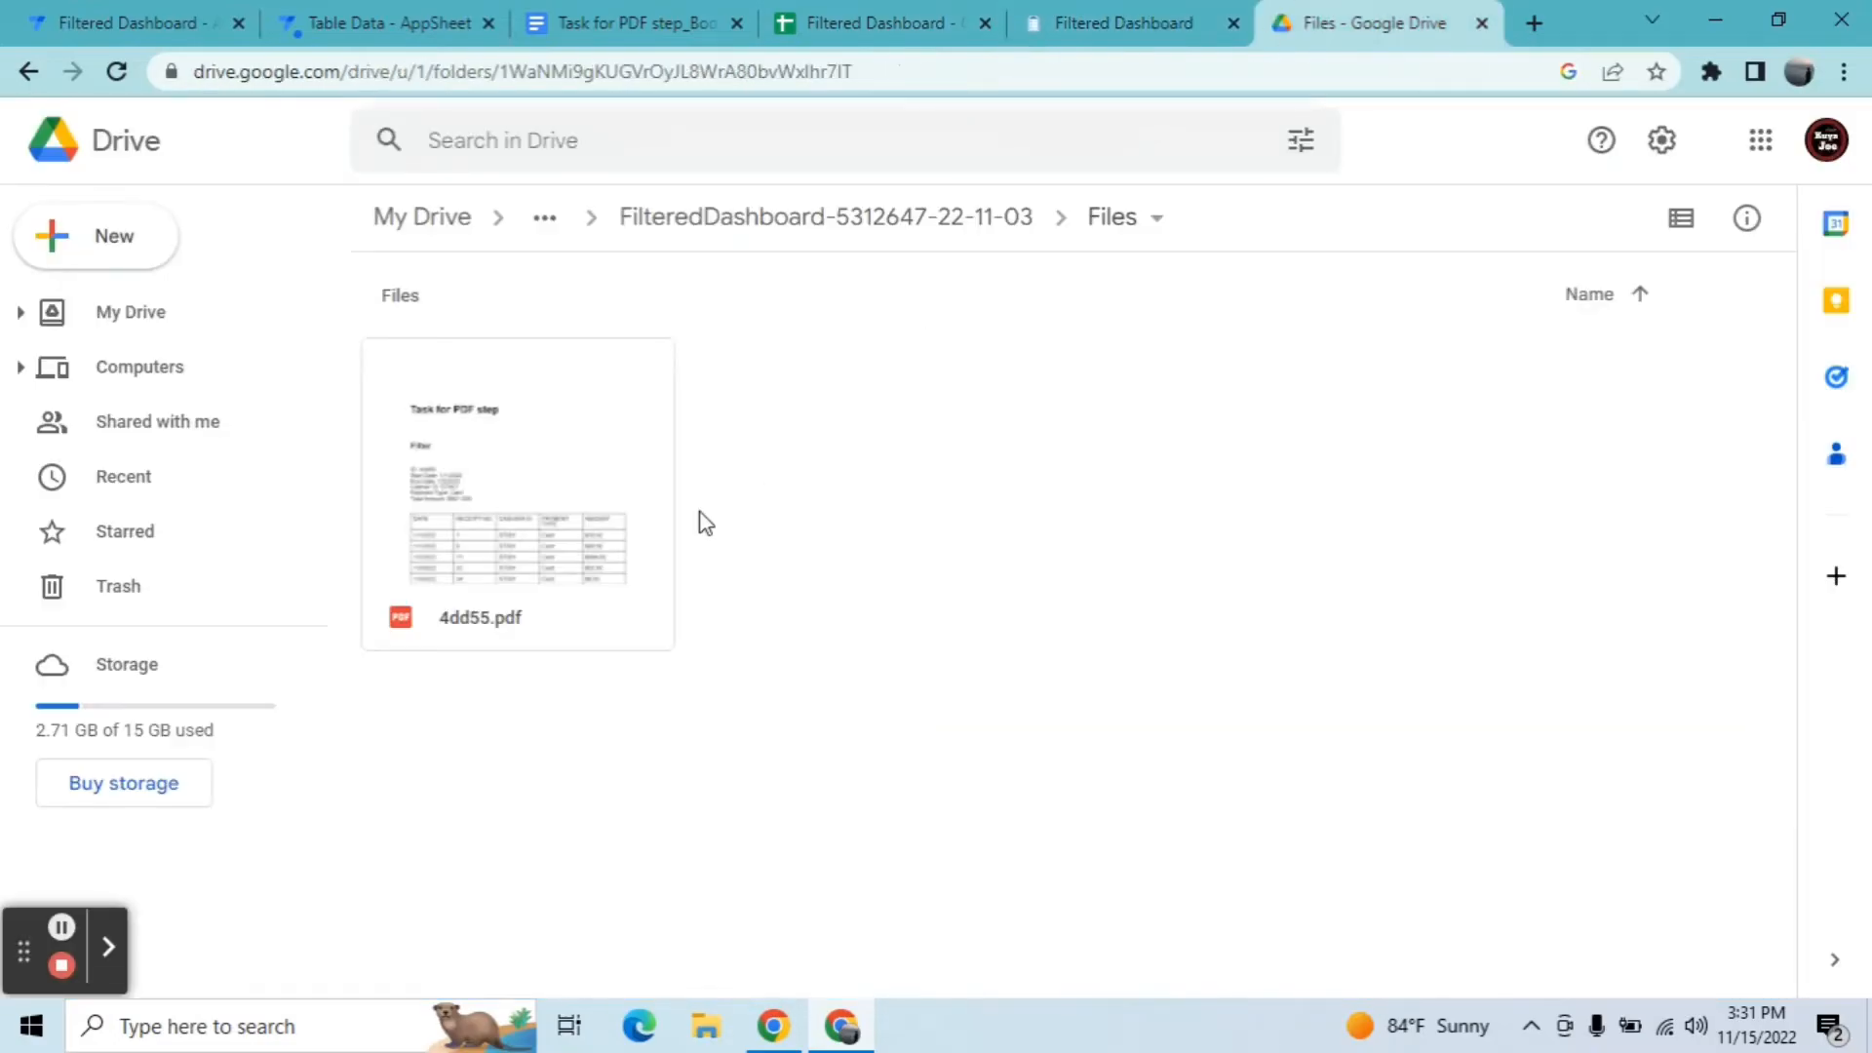
Step: Open 4dd55.pdf and review its filter details, Total Amount and table of receipts
double_click(510, 518)
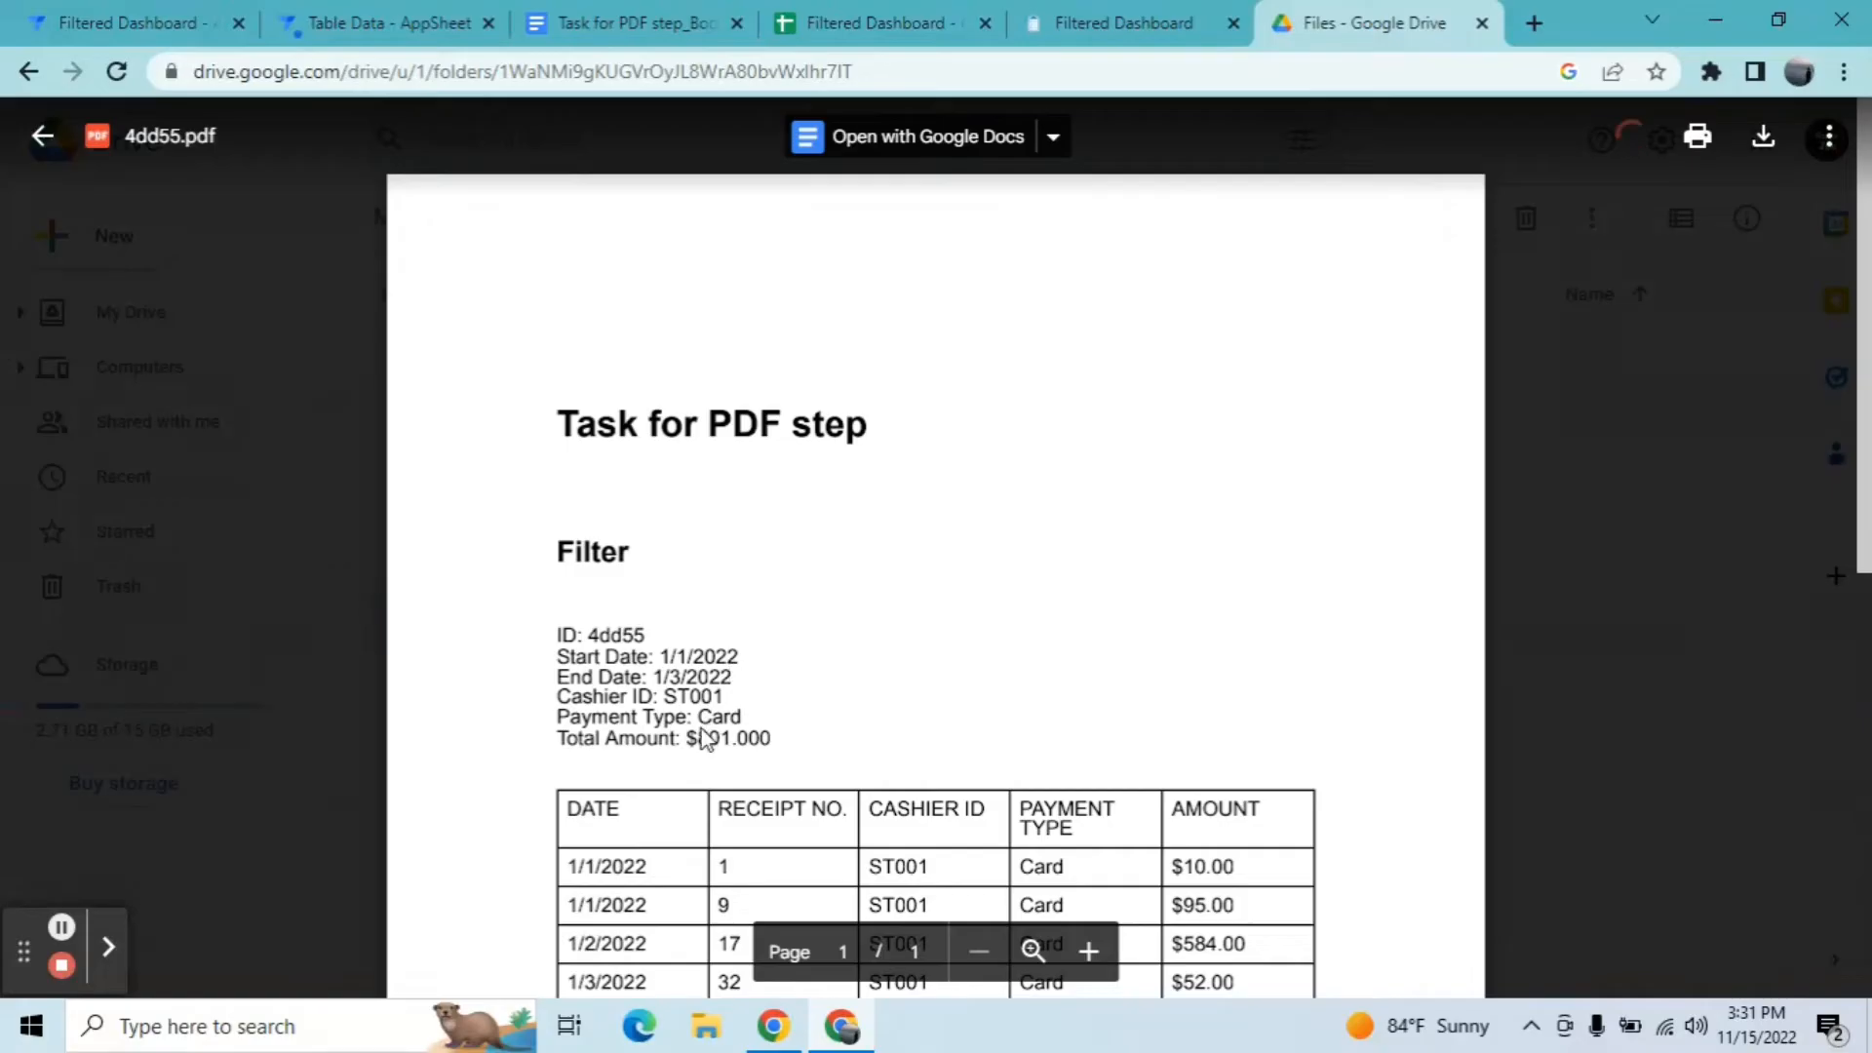
drag(1863, 376, 1865, 507)
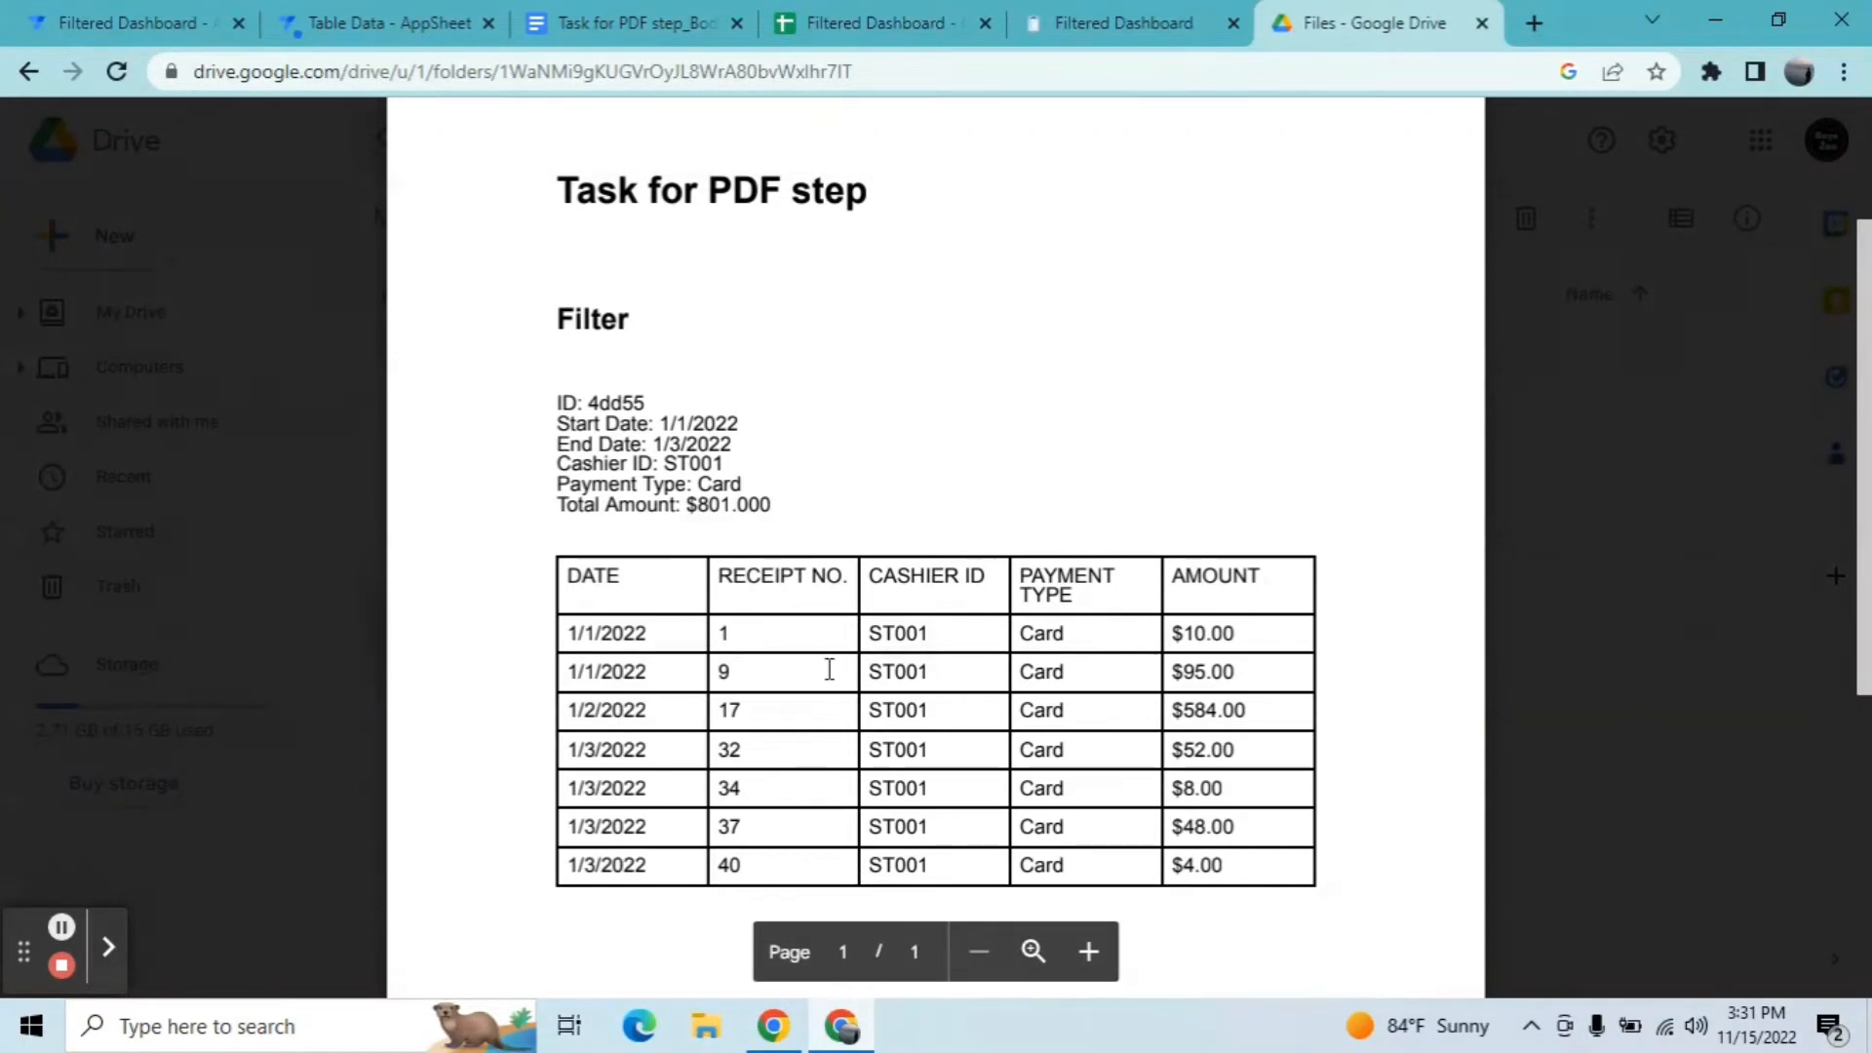
drag(1866, 501, 1145, 400)
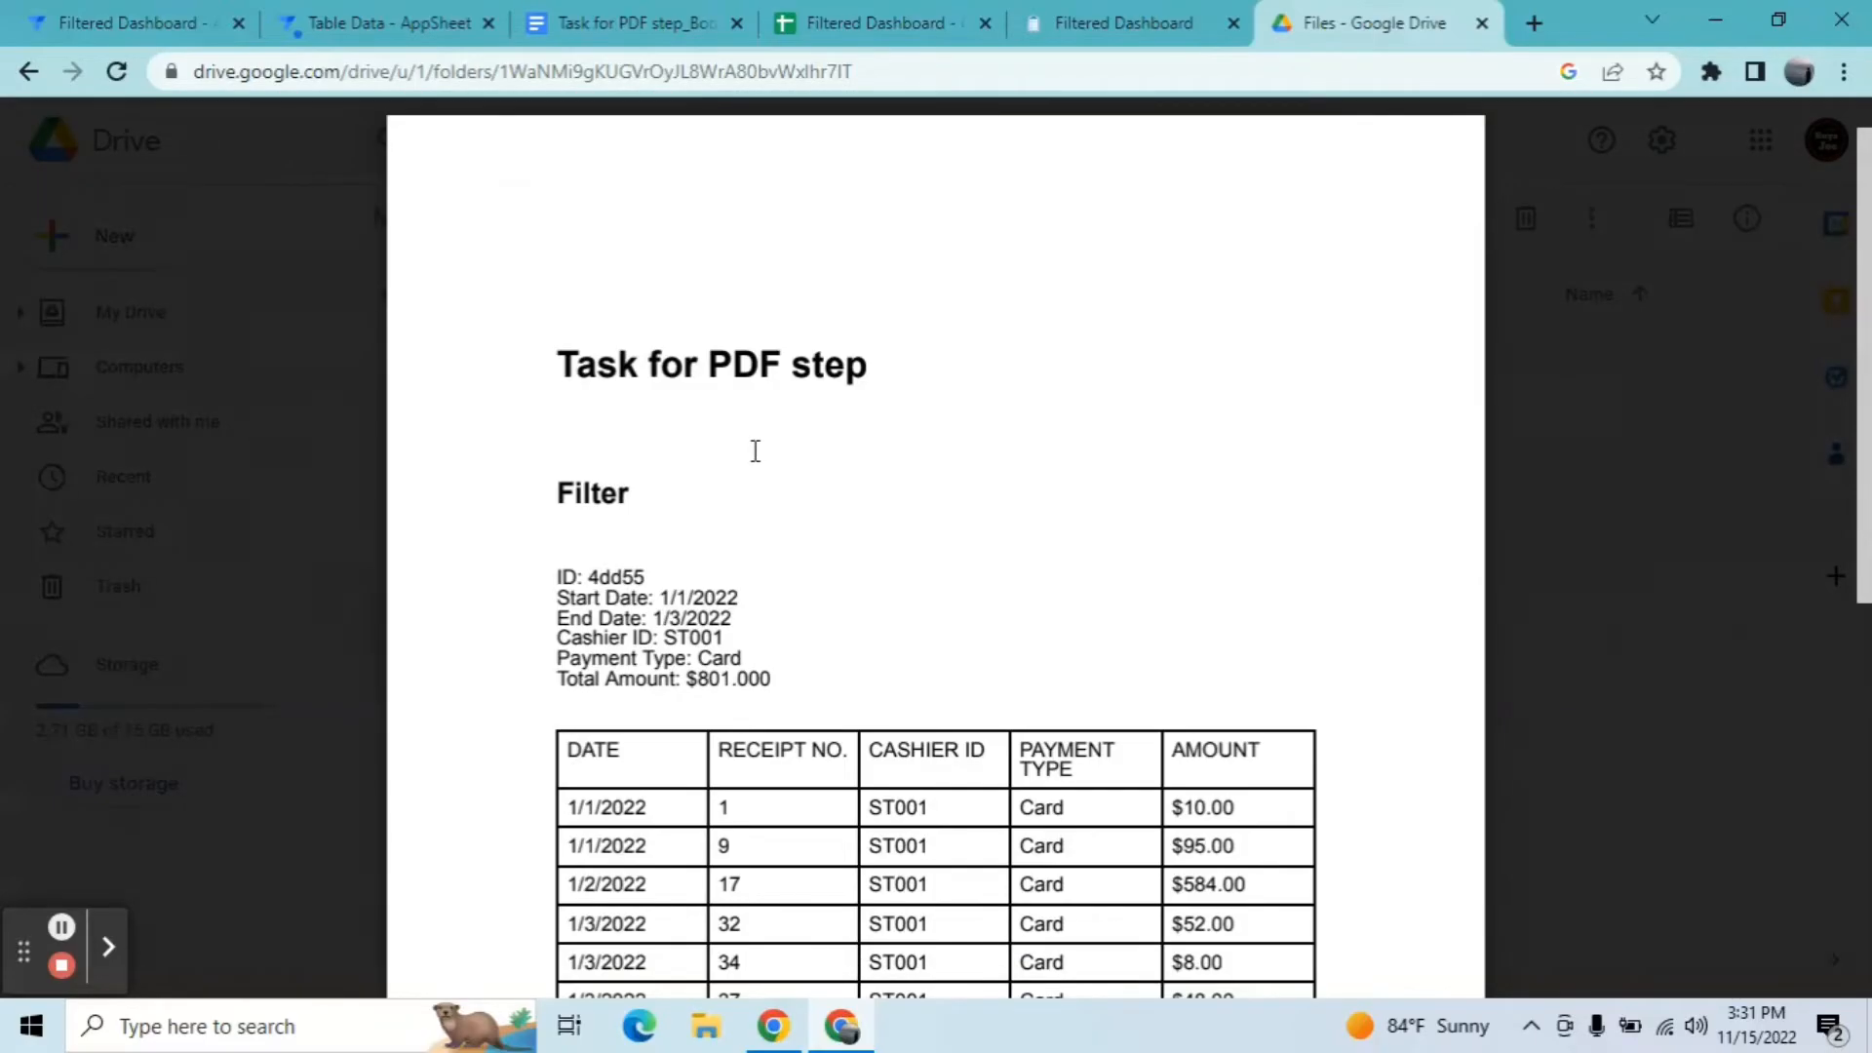
scroll(755, 451, down, 3)
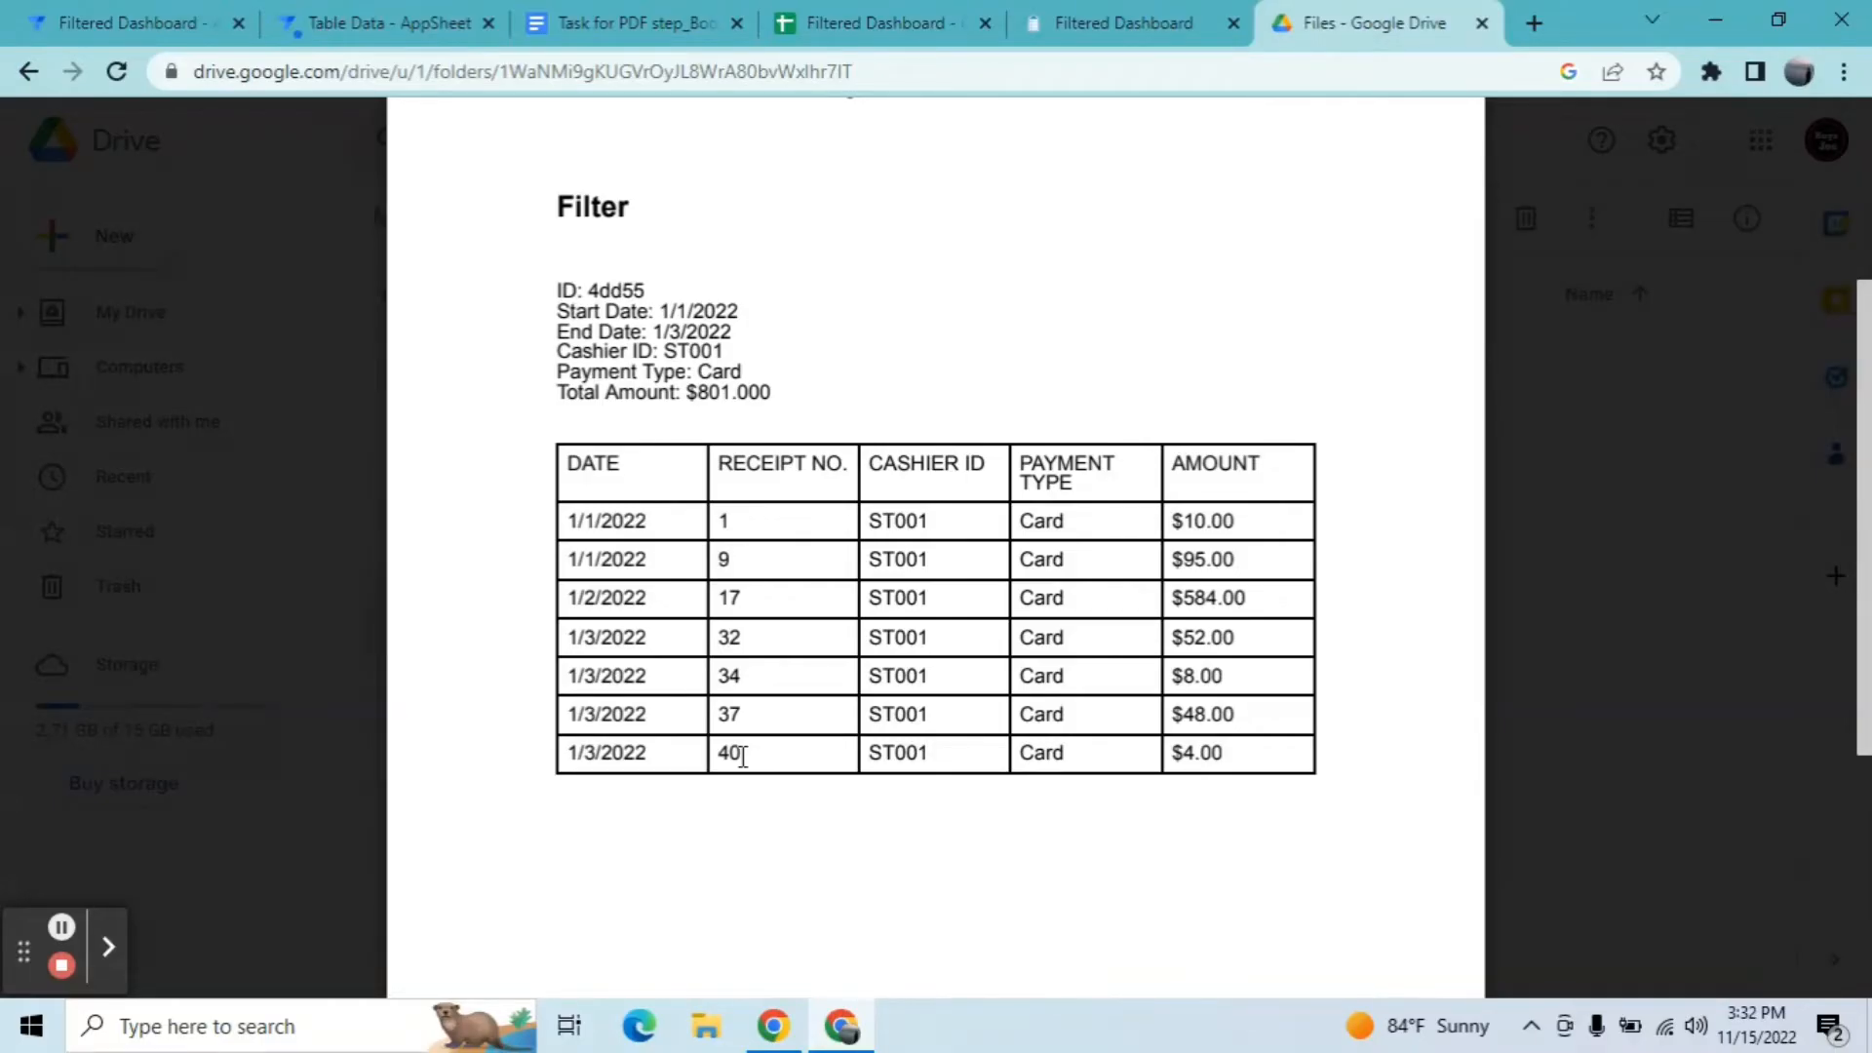
Step: Return to the AppSheet editor, open the app's data tables and collapse the Filter table
click(127, 23)
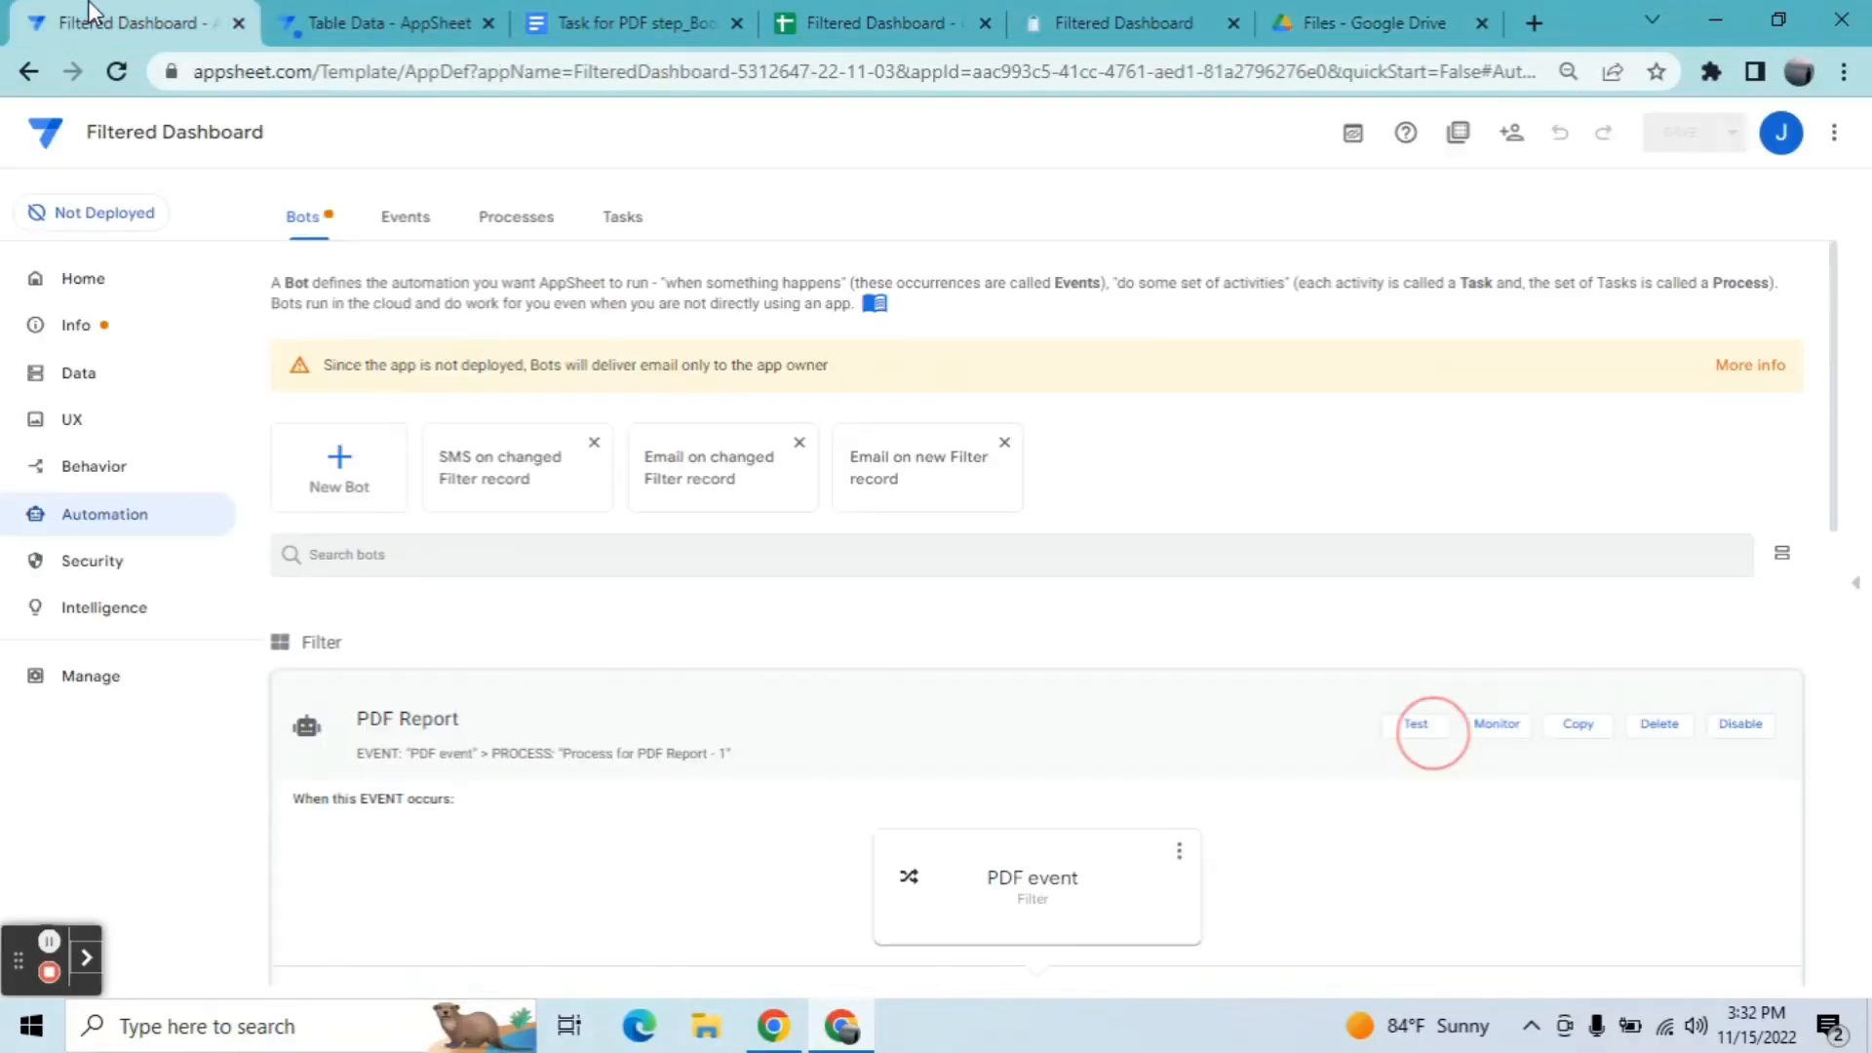
click(135, 387)
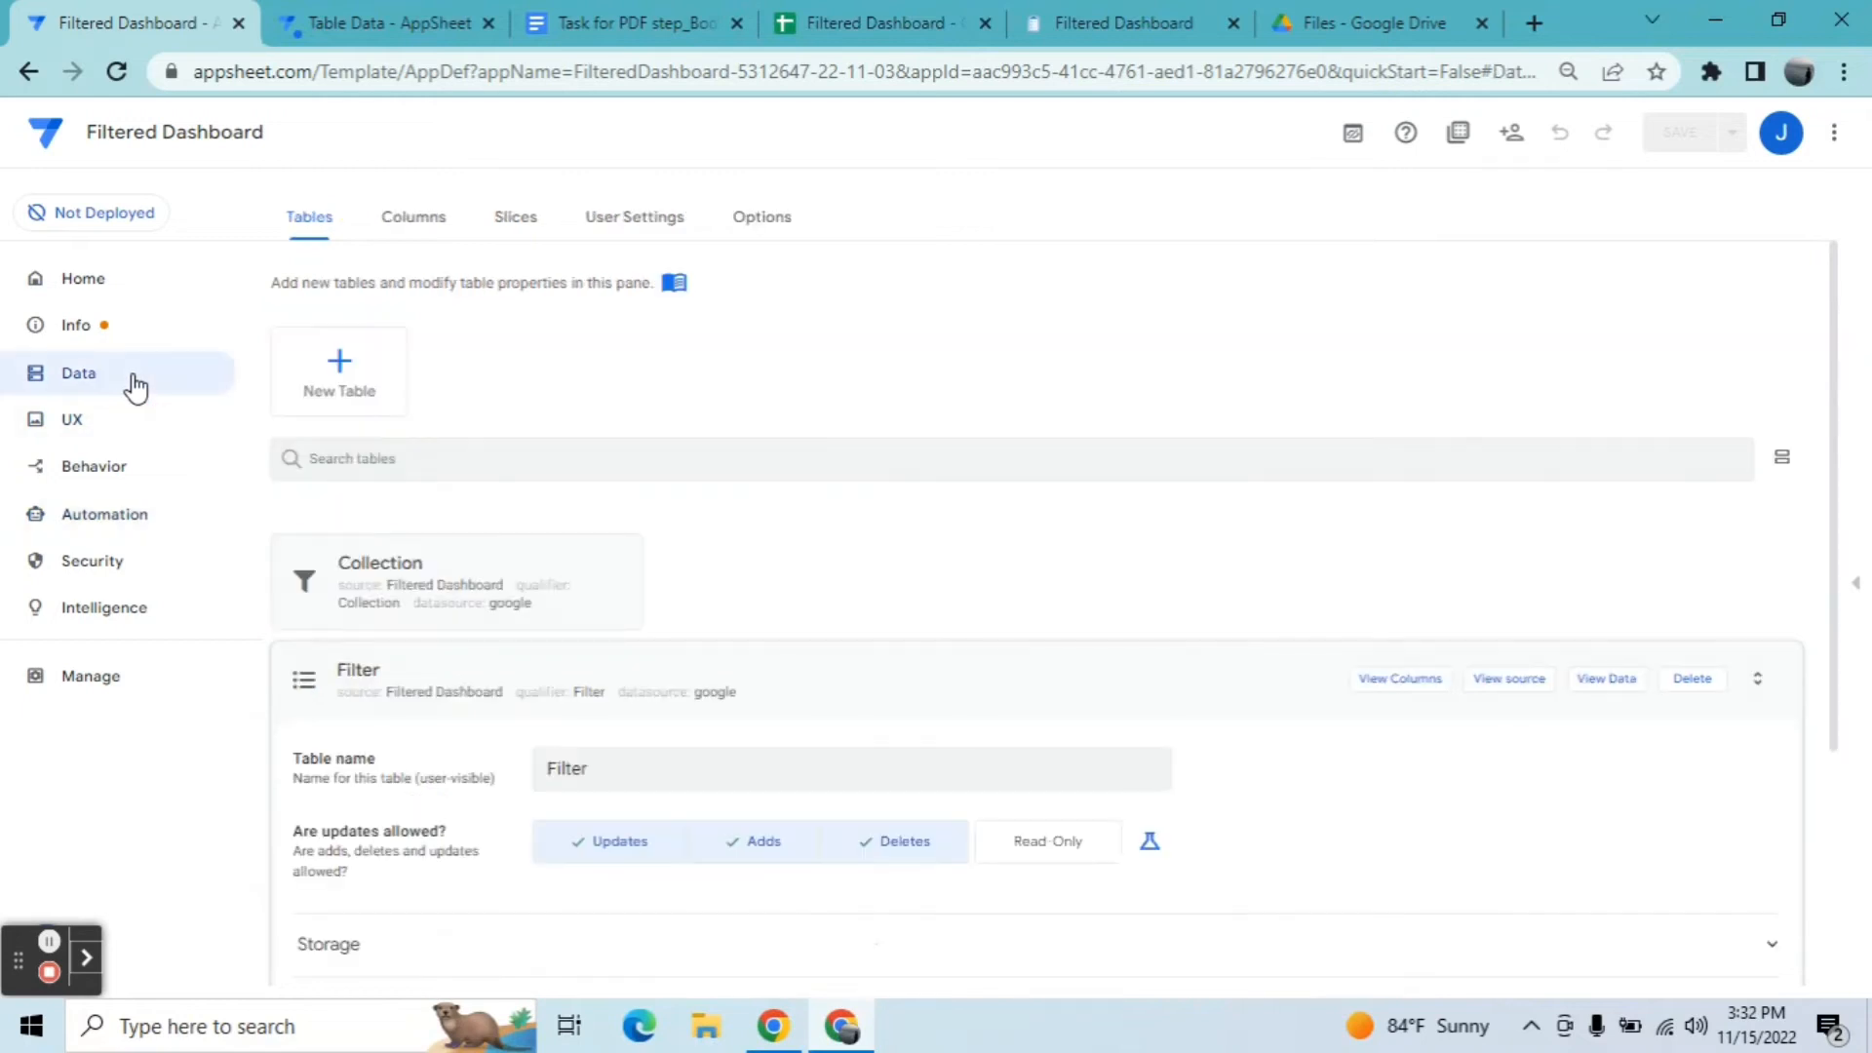
click(712, 671)
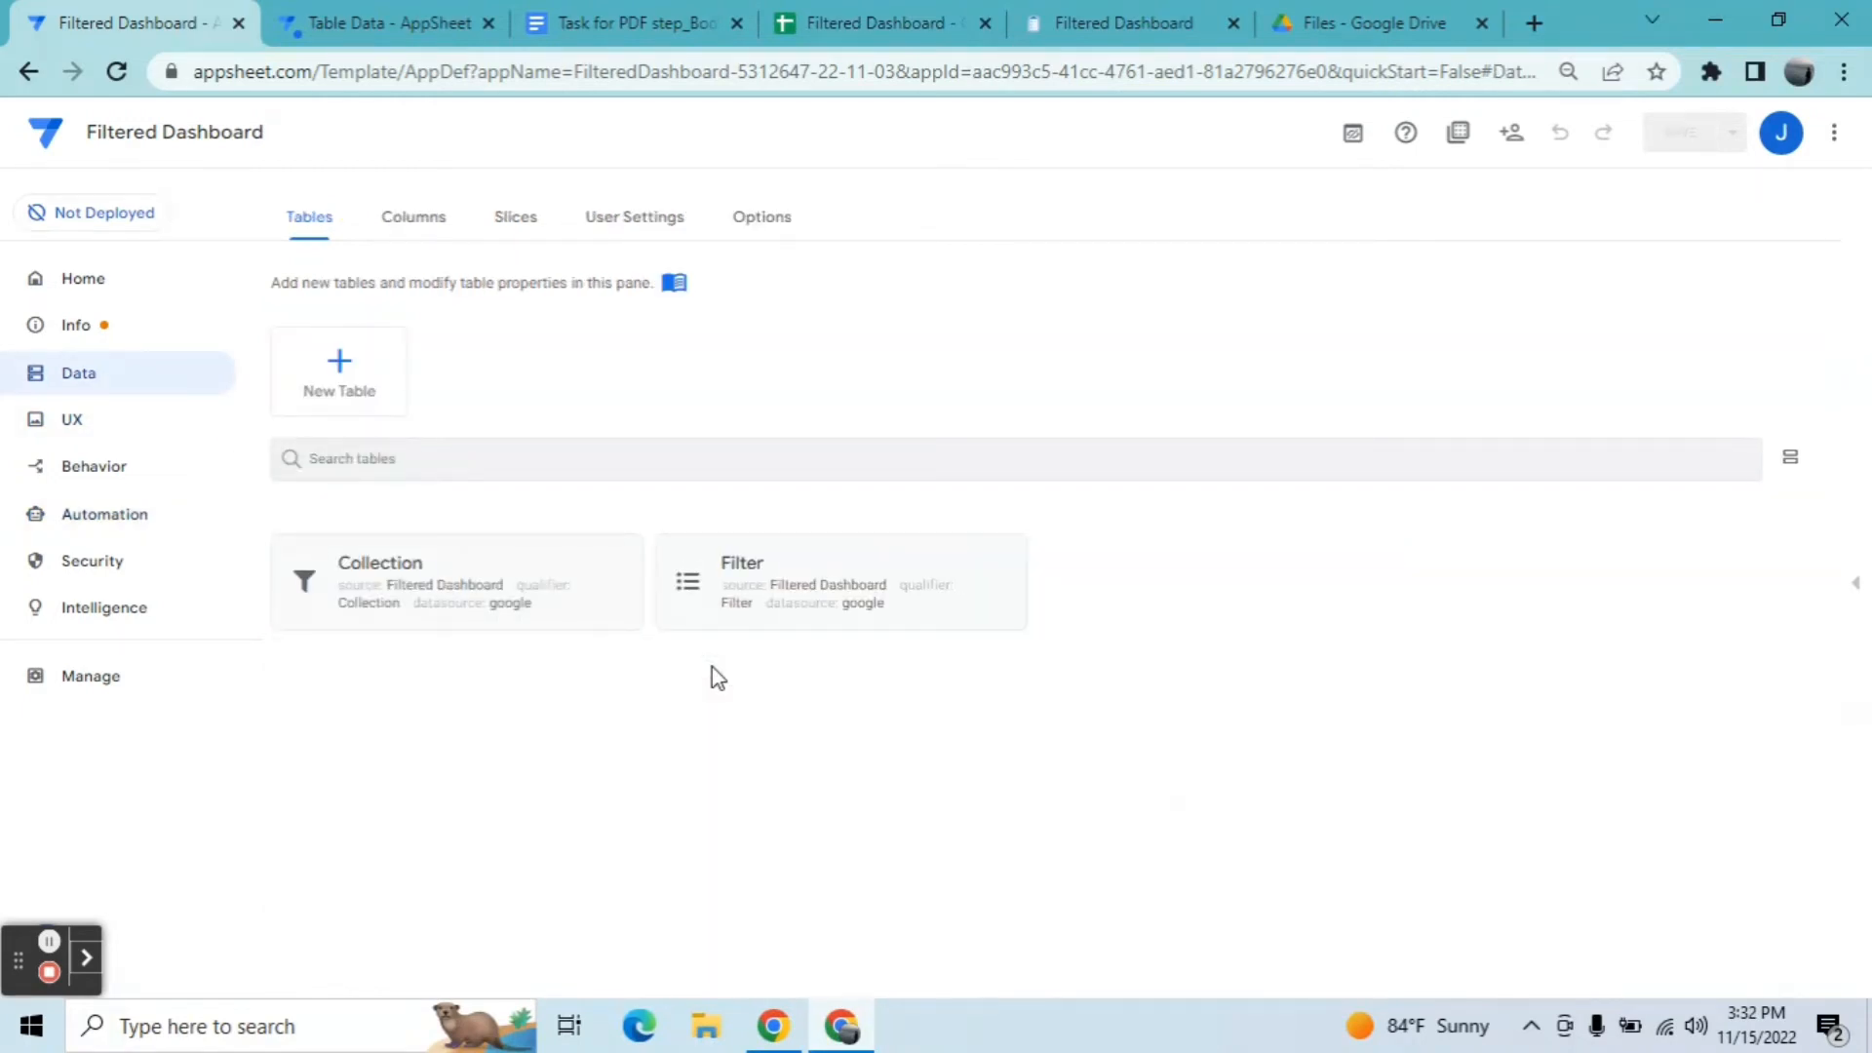
Step: Start adding a table from Google Drive Documents, using a collection of files as the source
click(337, 369)
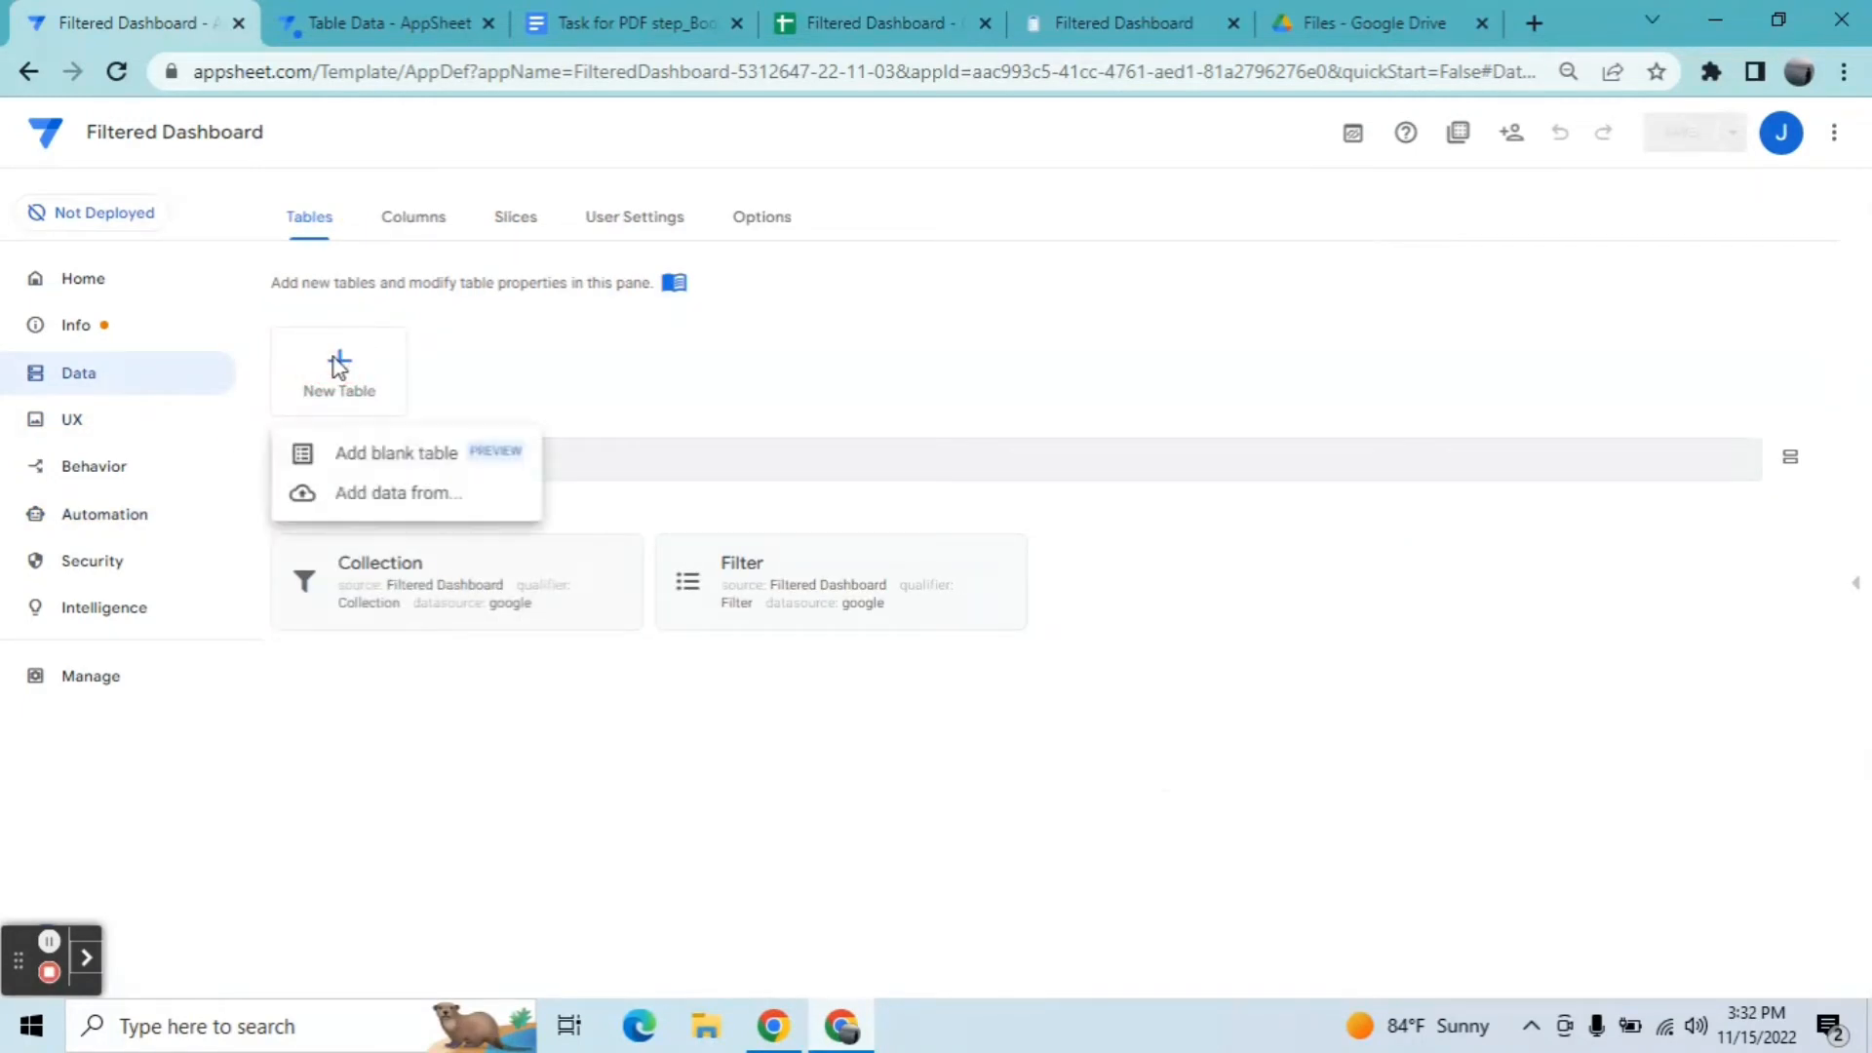
click(376, 492)
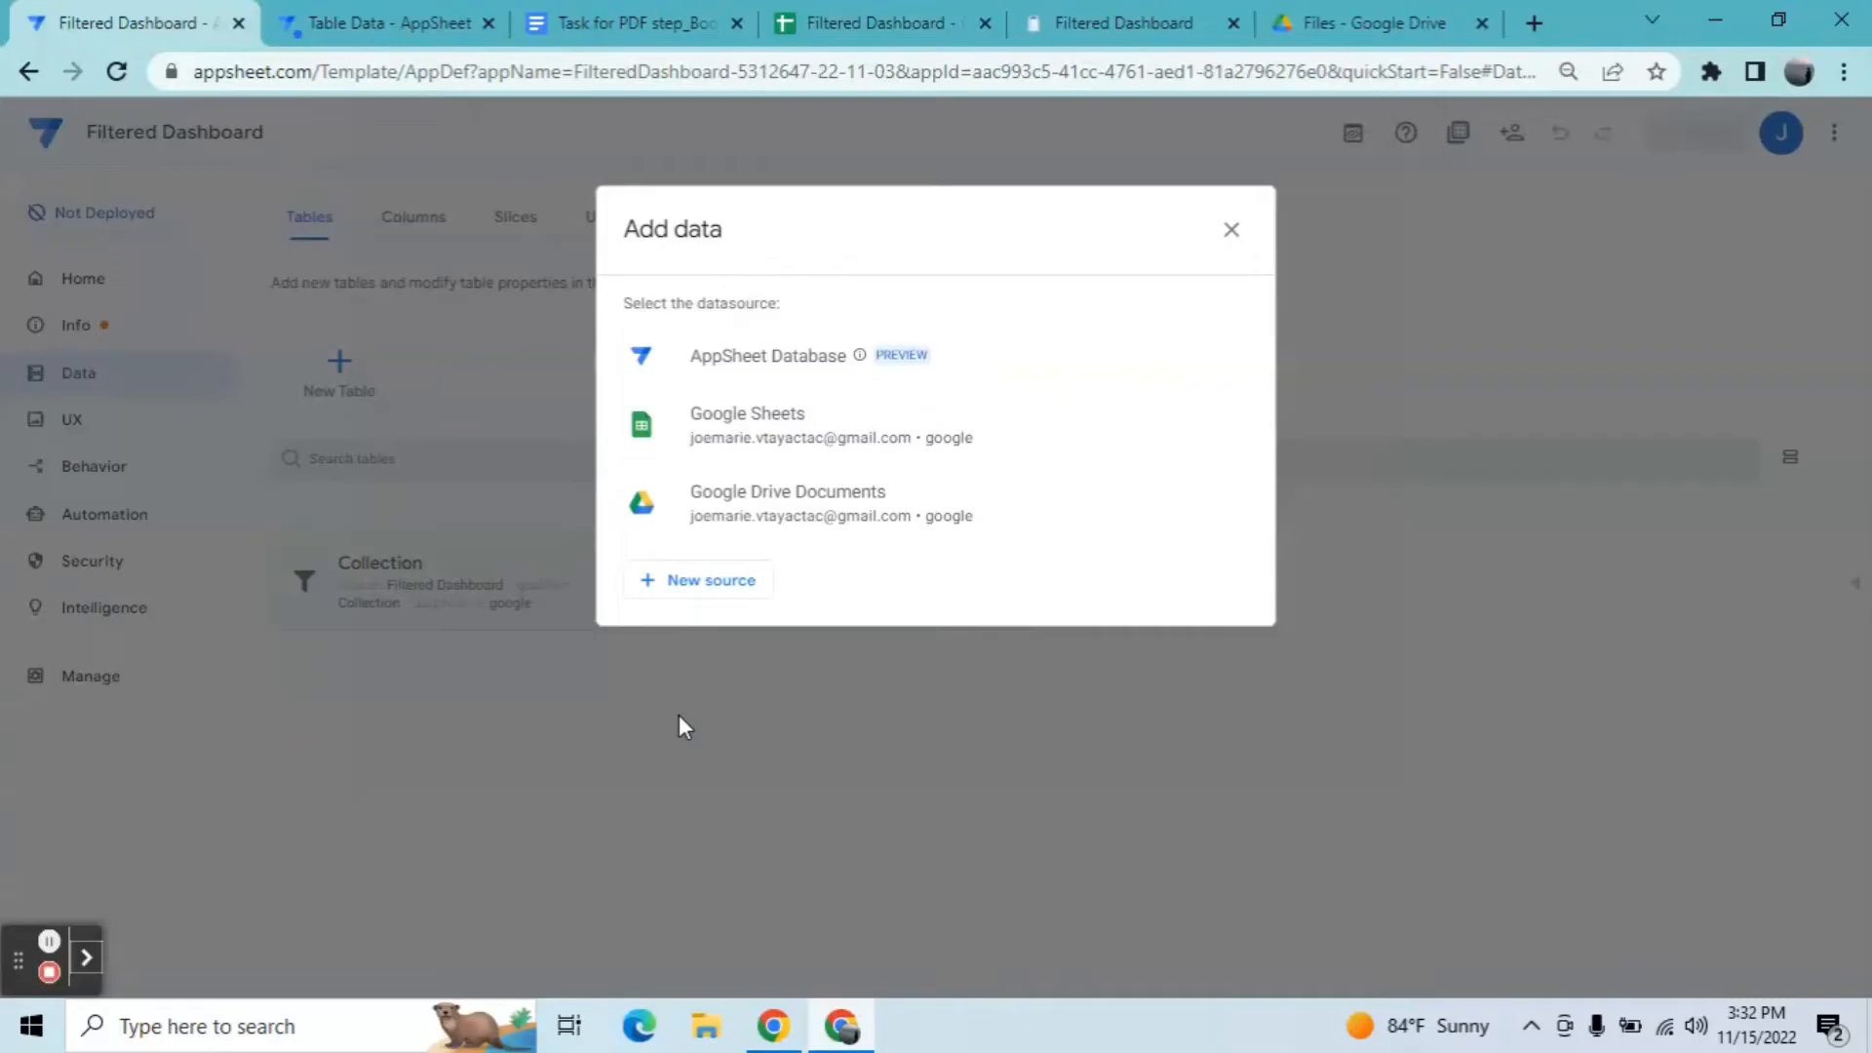
click(760, 492)
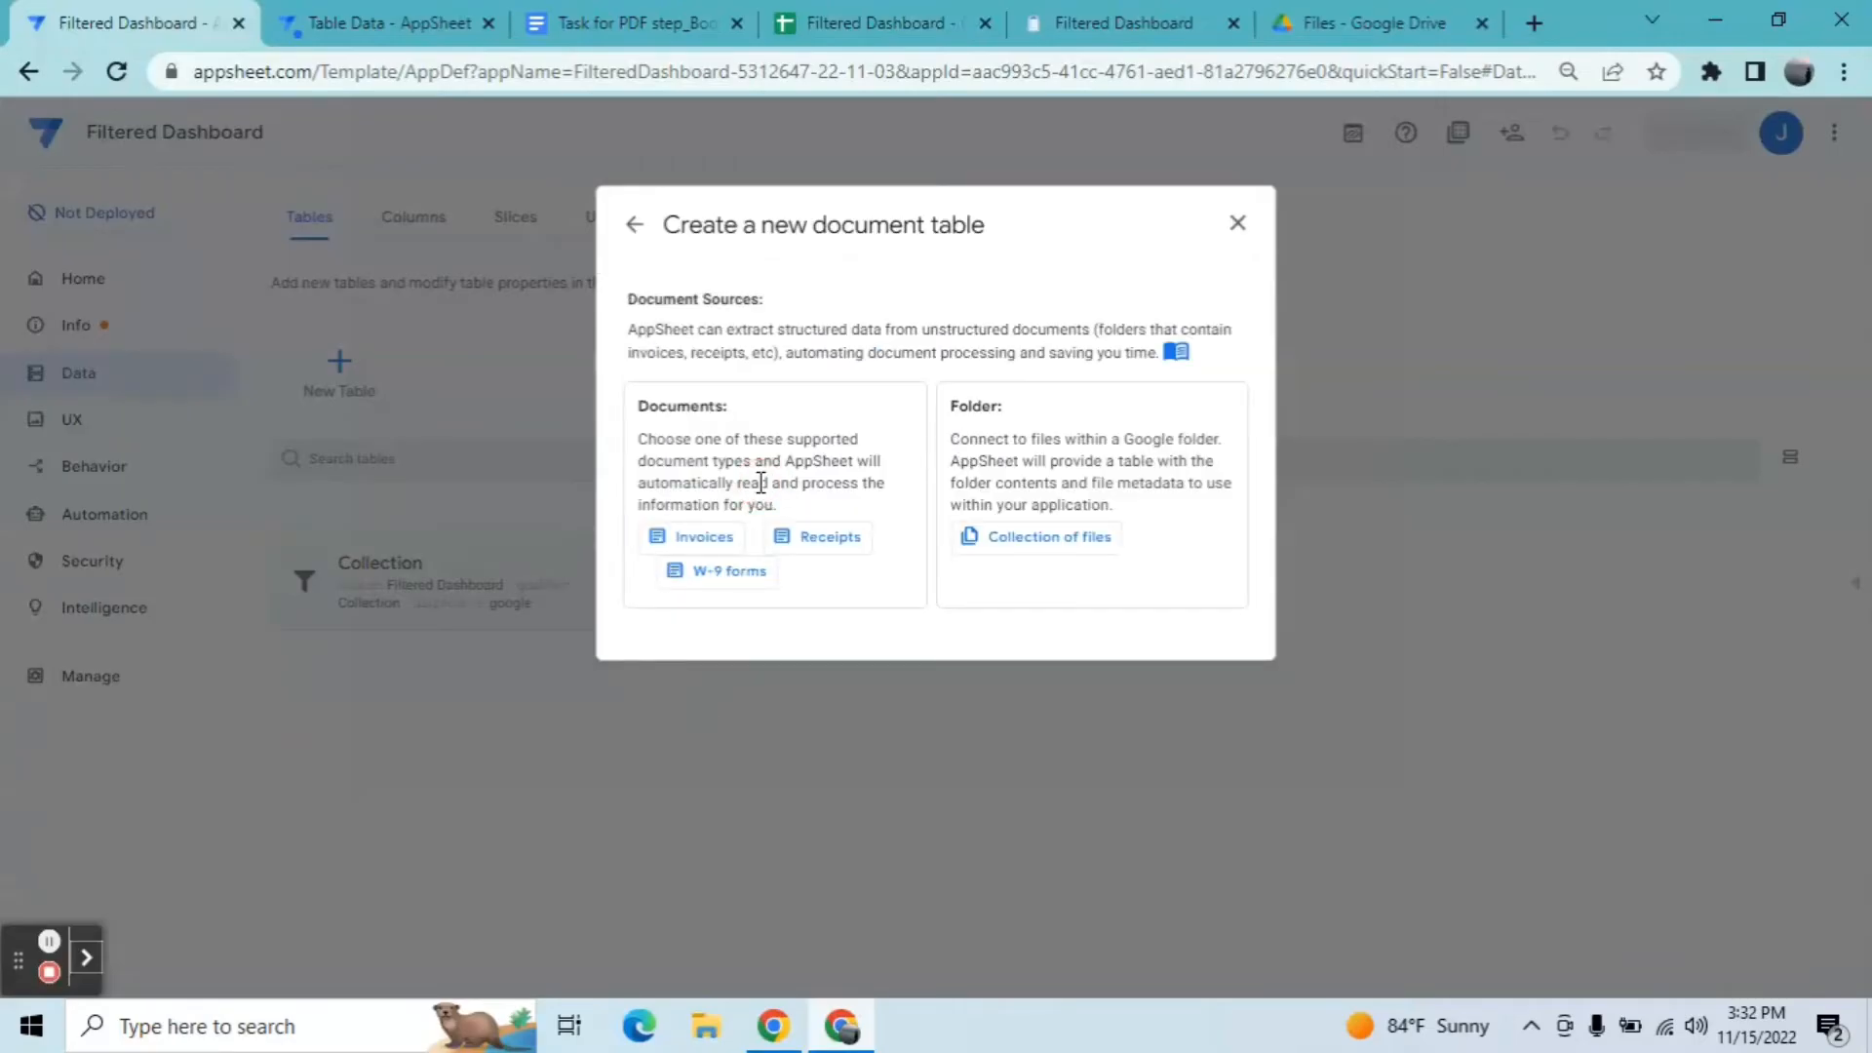
click(1035, 565)
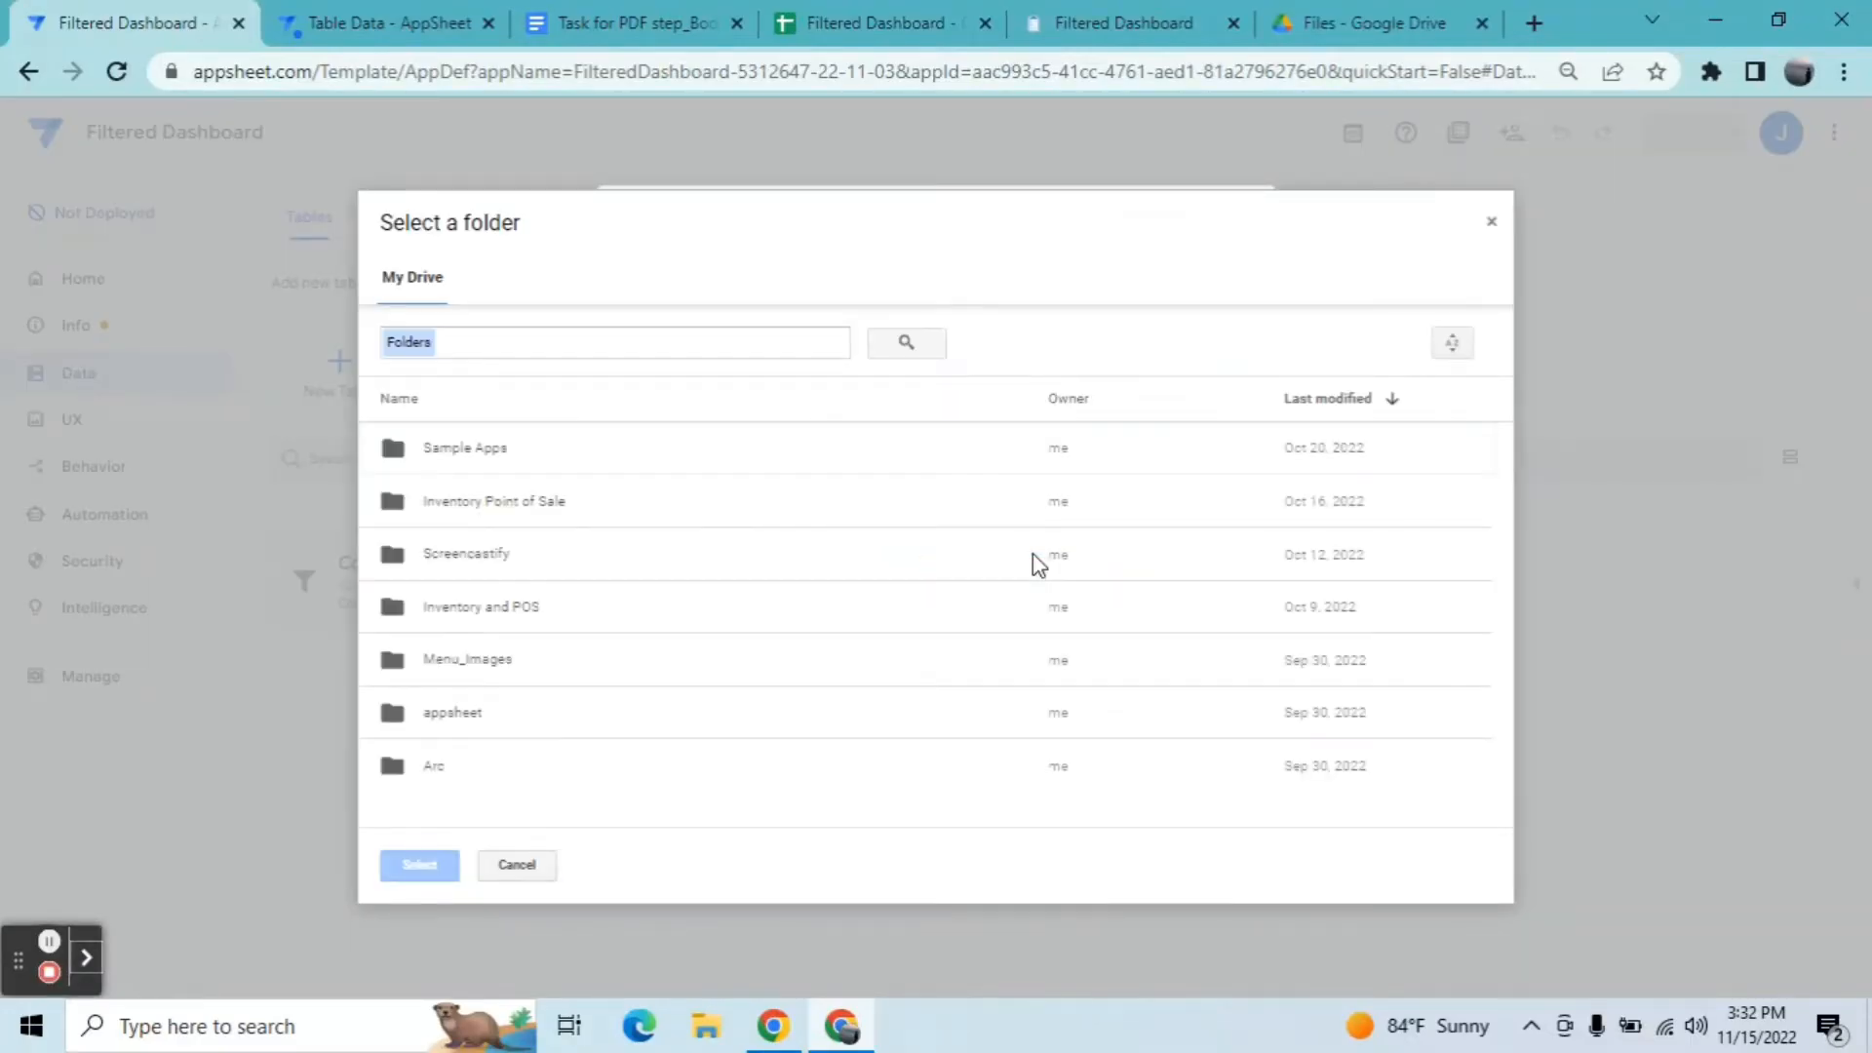
Step: Select the Files folder inside appsheet > data > FilteredDashboard as the source and try to create the table with an edited name
double_click(576, 731)
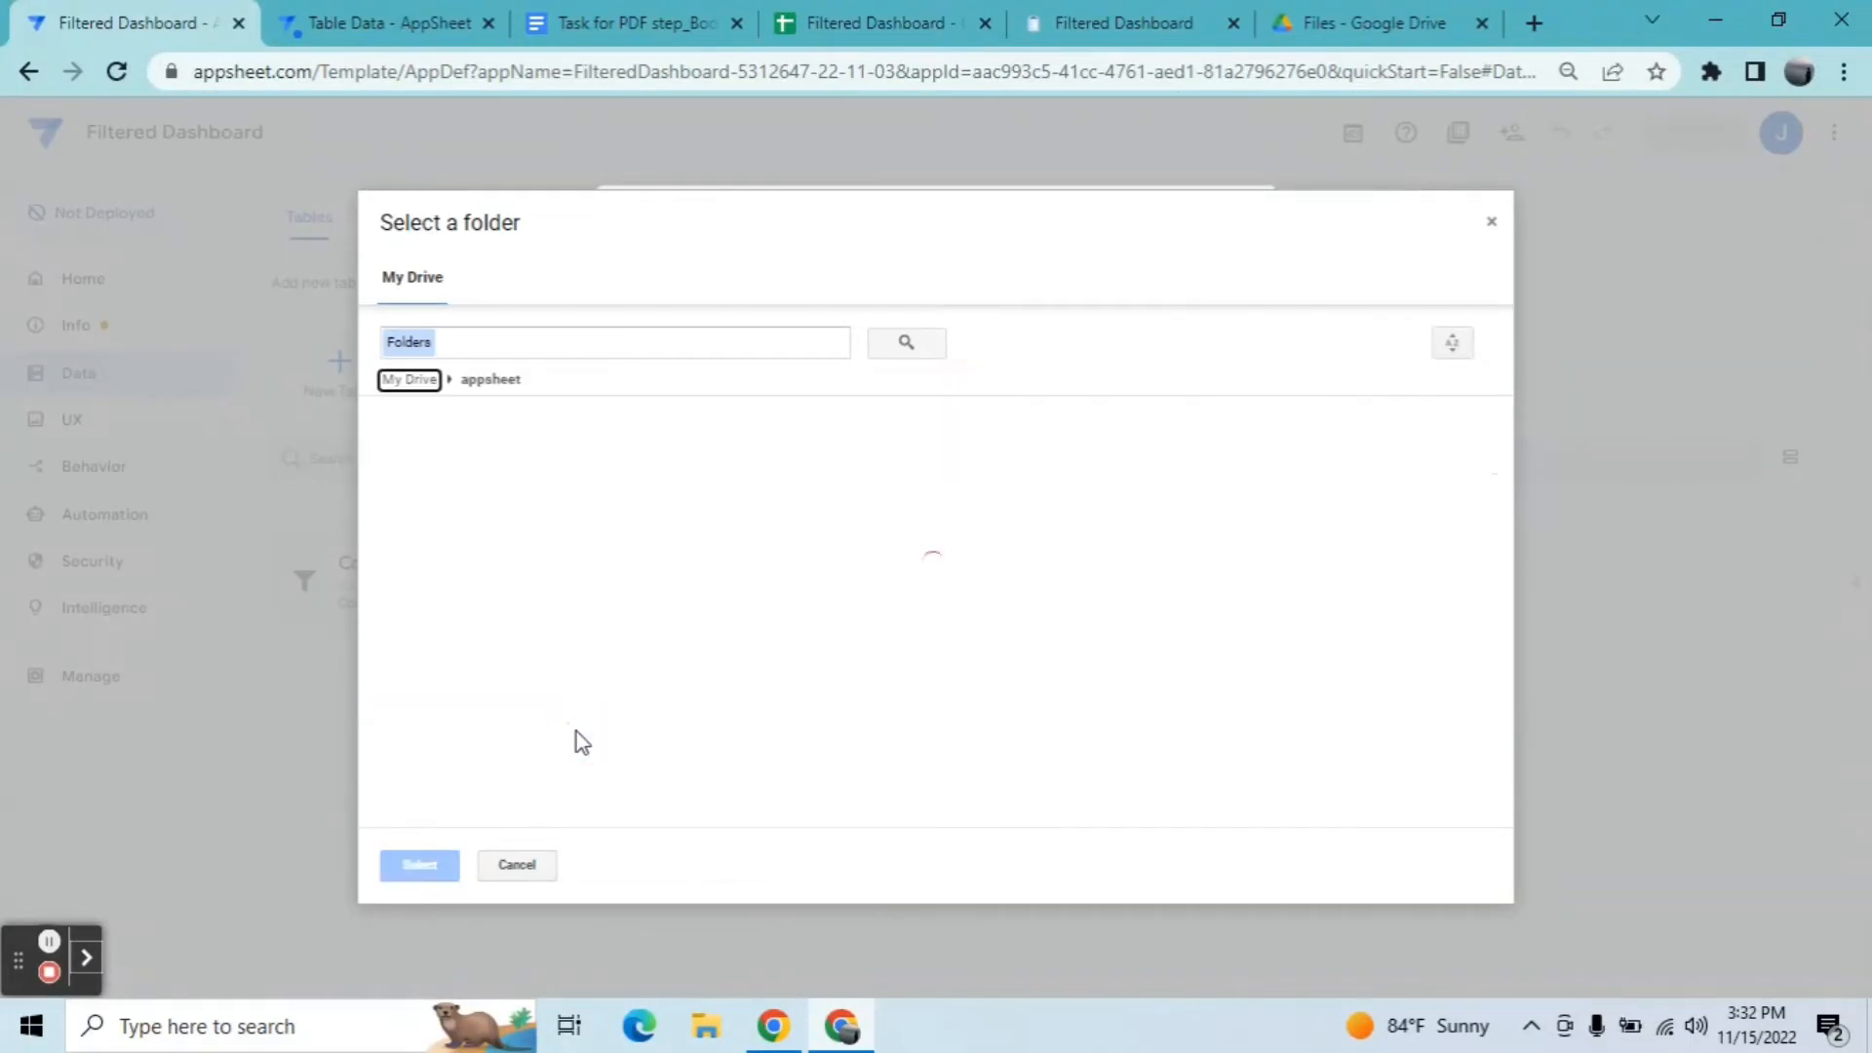
double_click(448, 472)
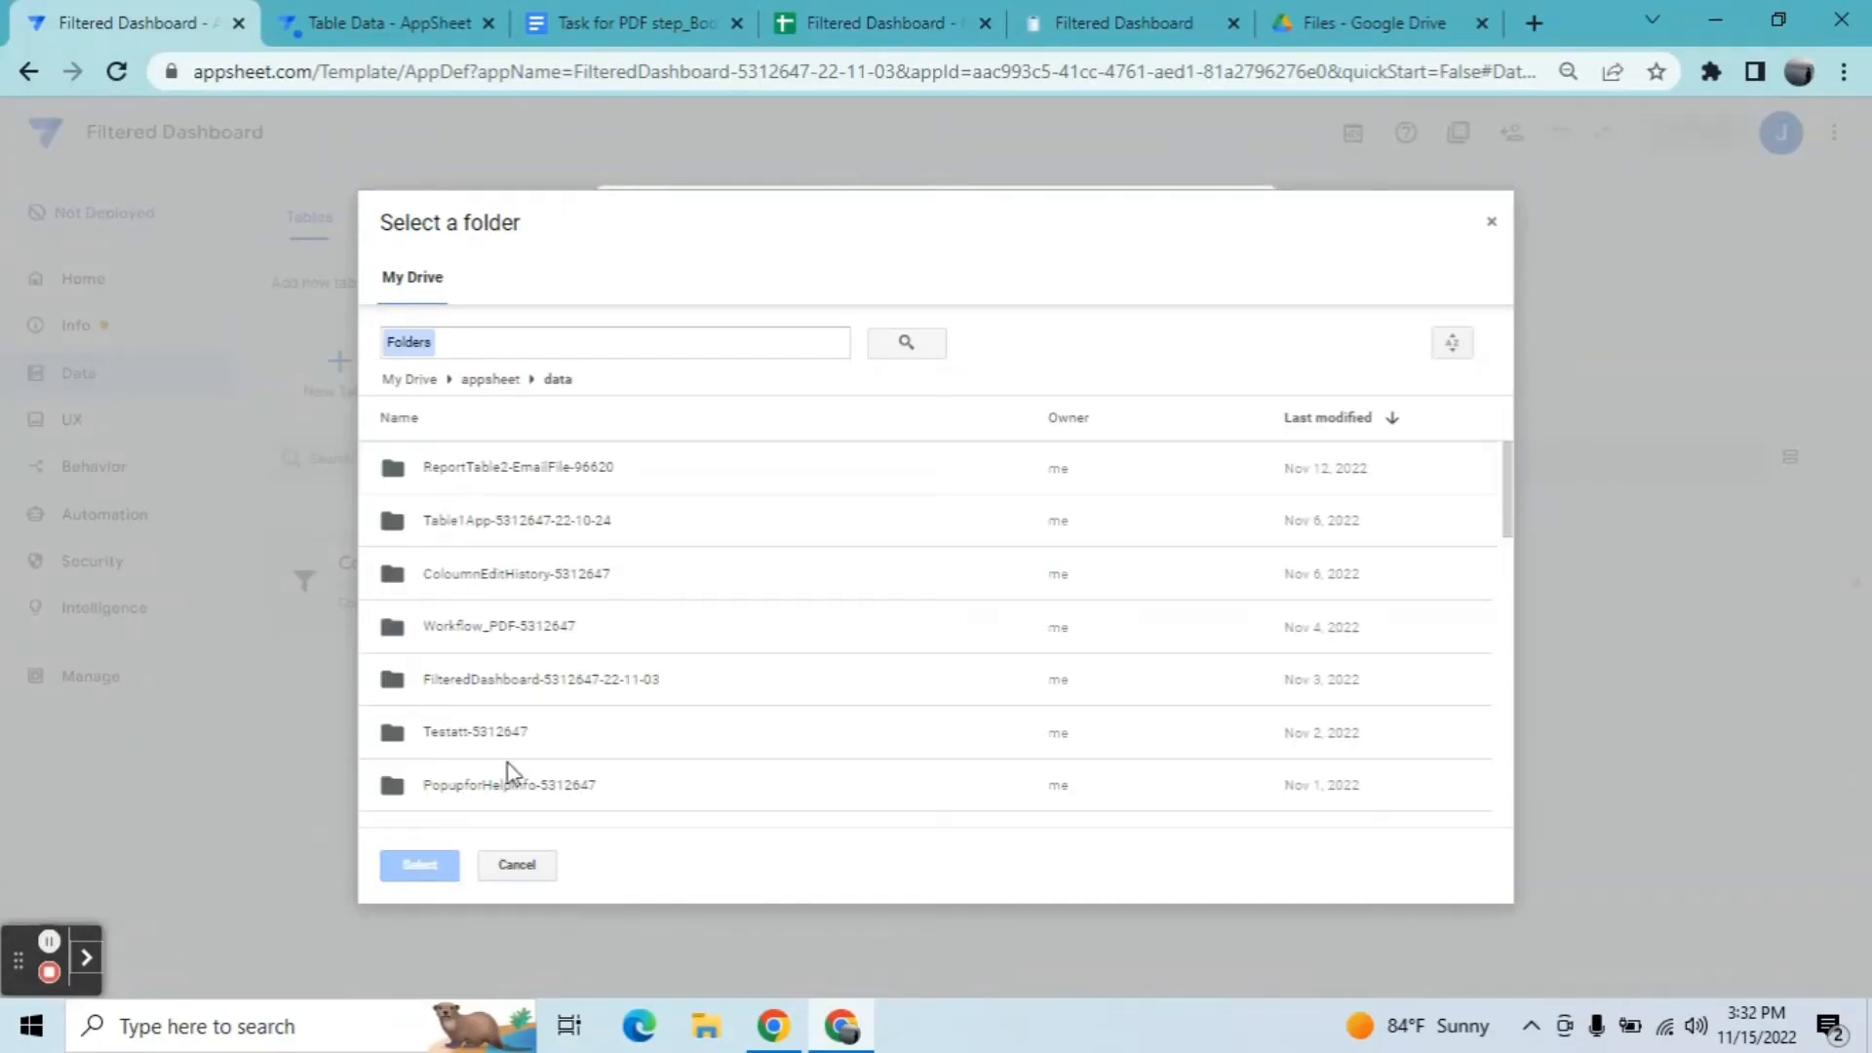
click(500, 683)
double_click(499, 680)
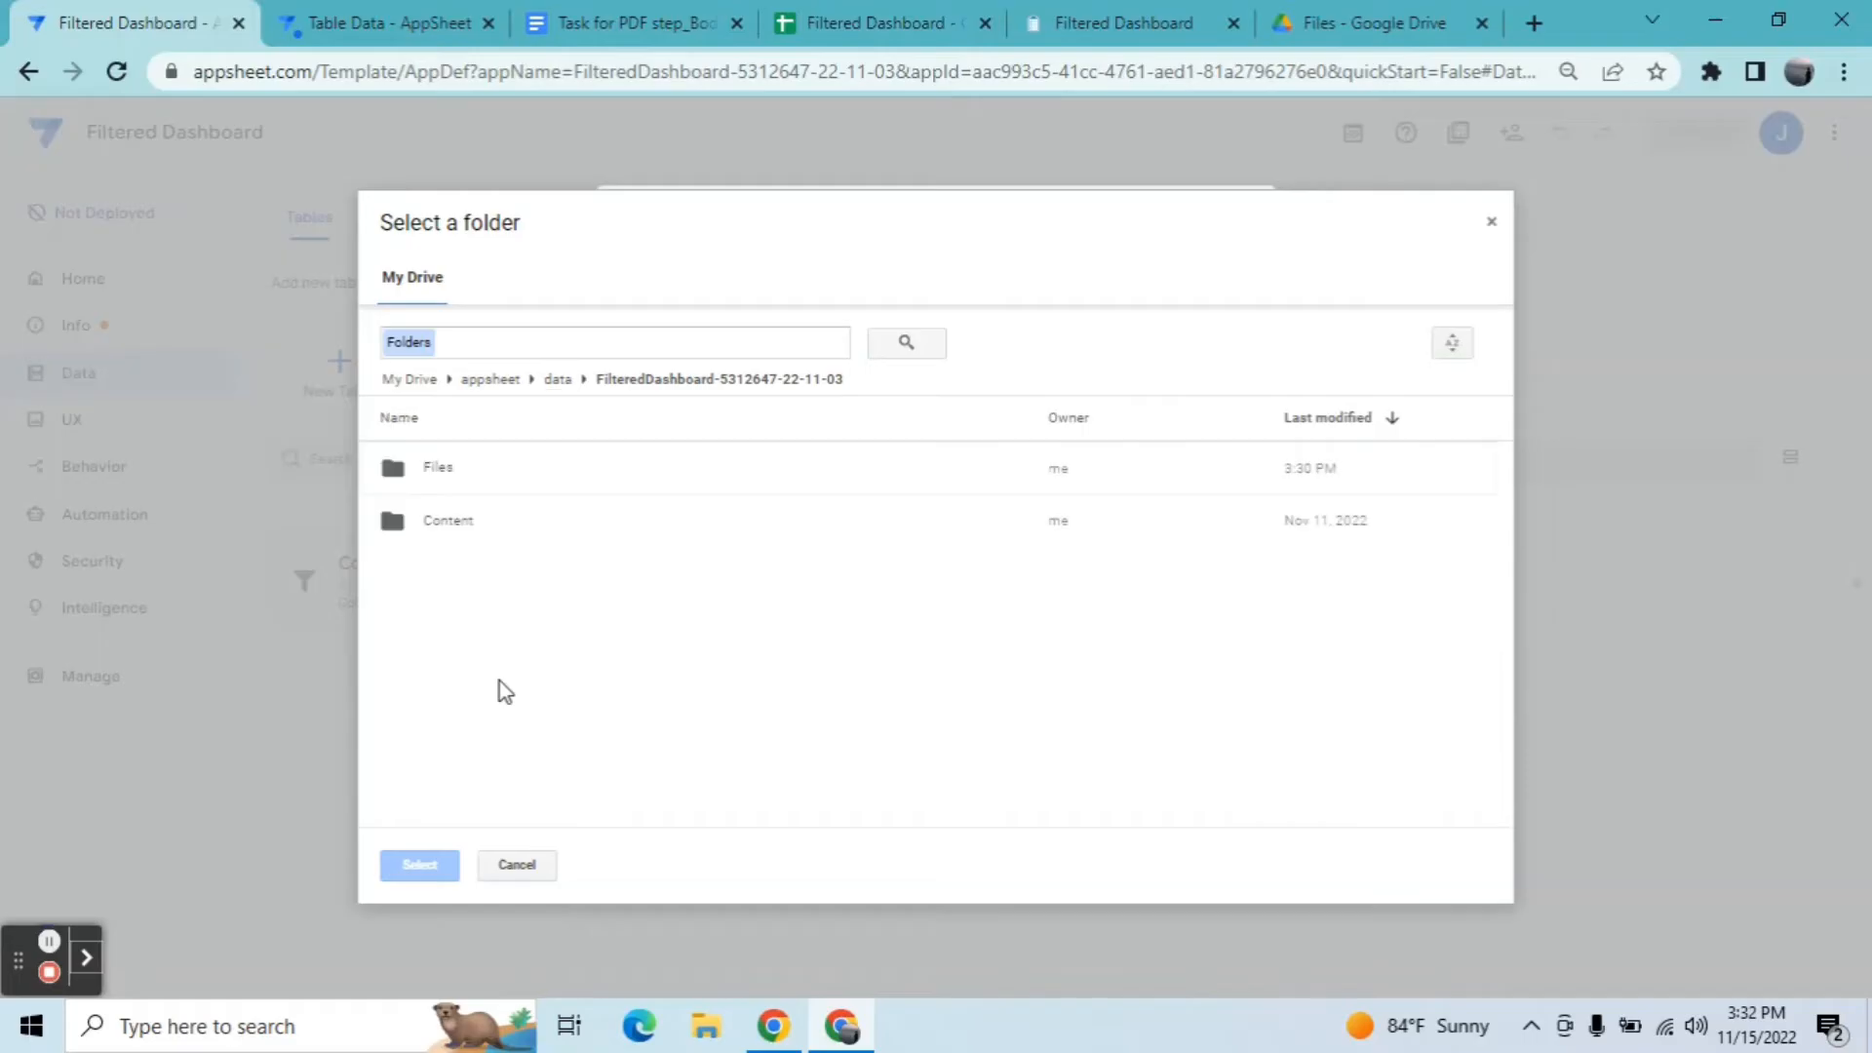
click(458, 472)
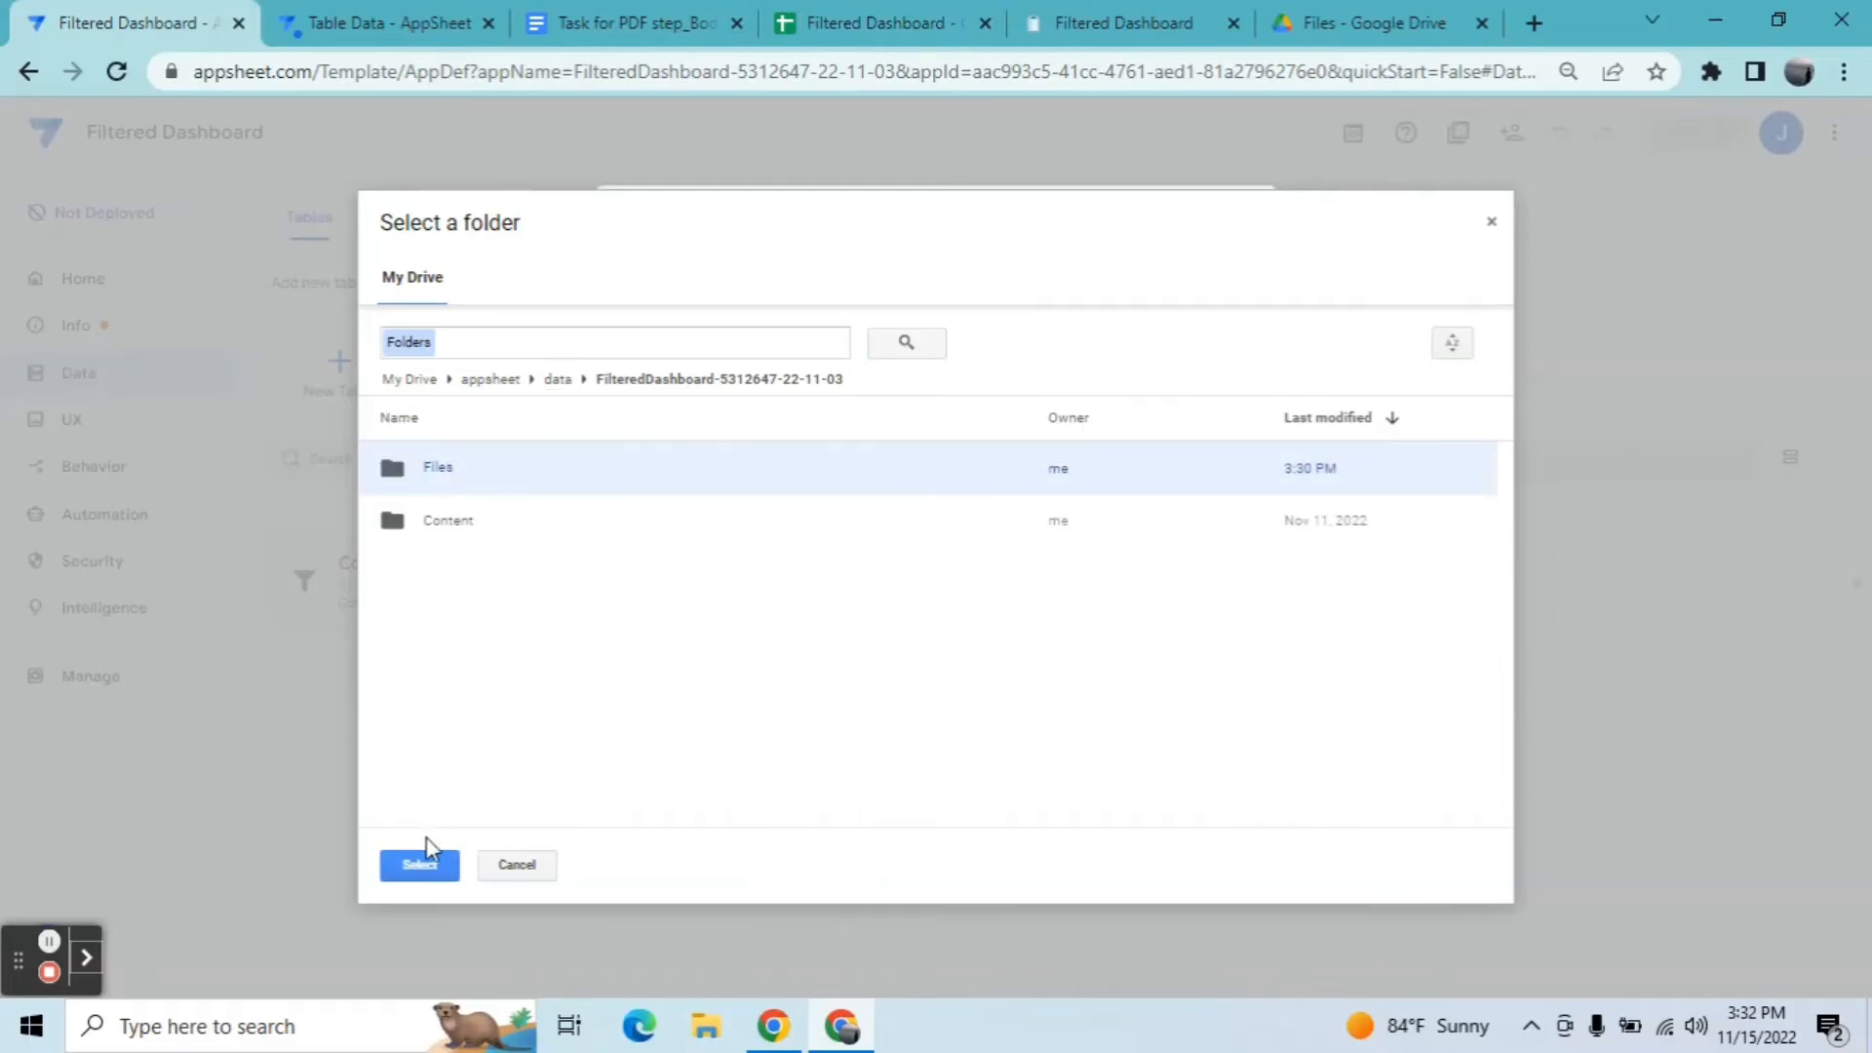
click(419, 865)
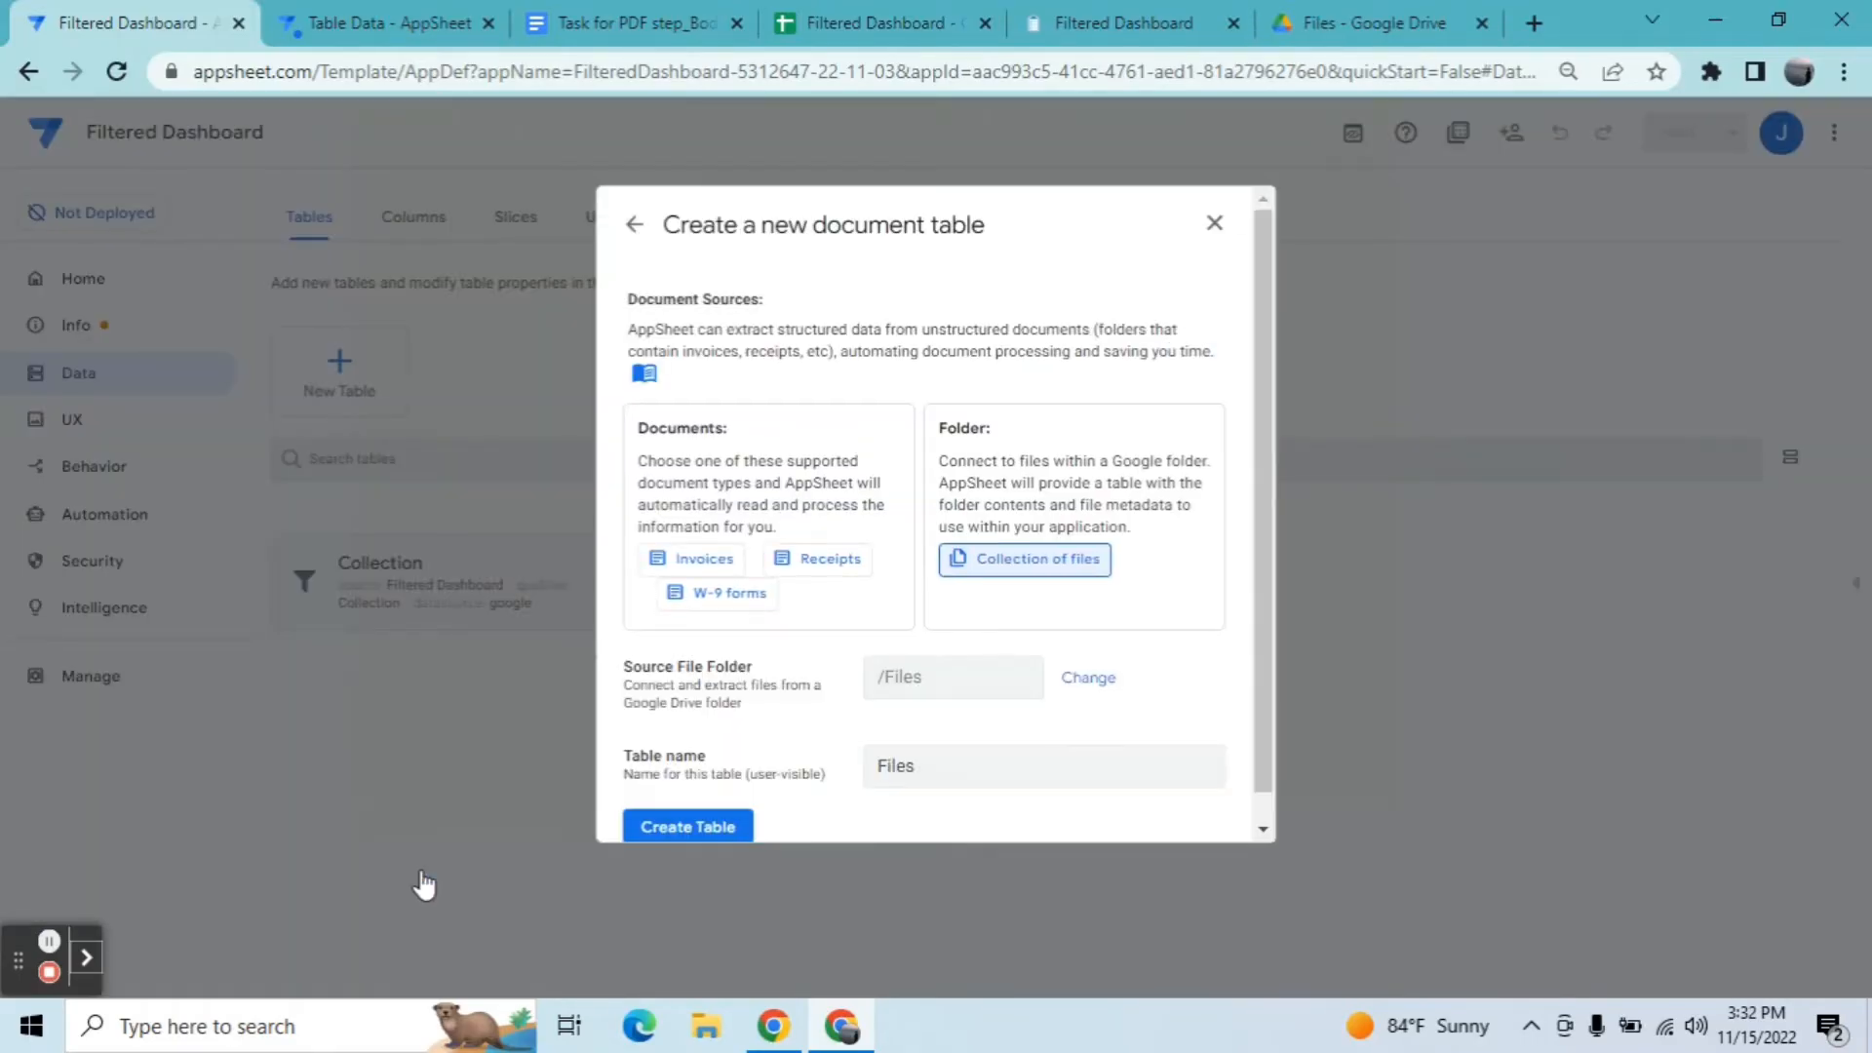
click(927, 769)
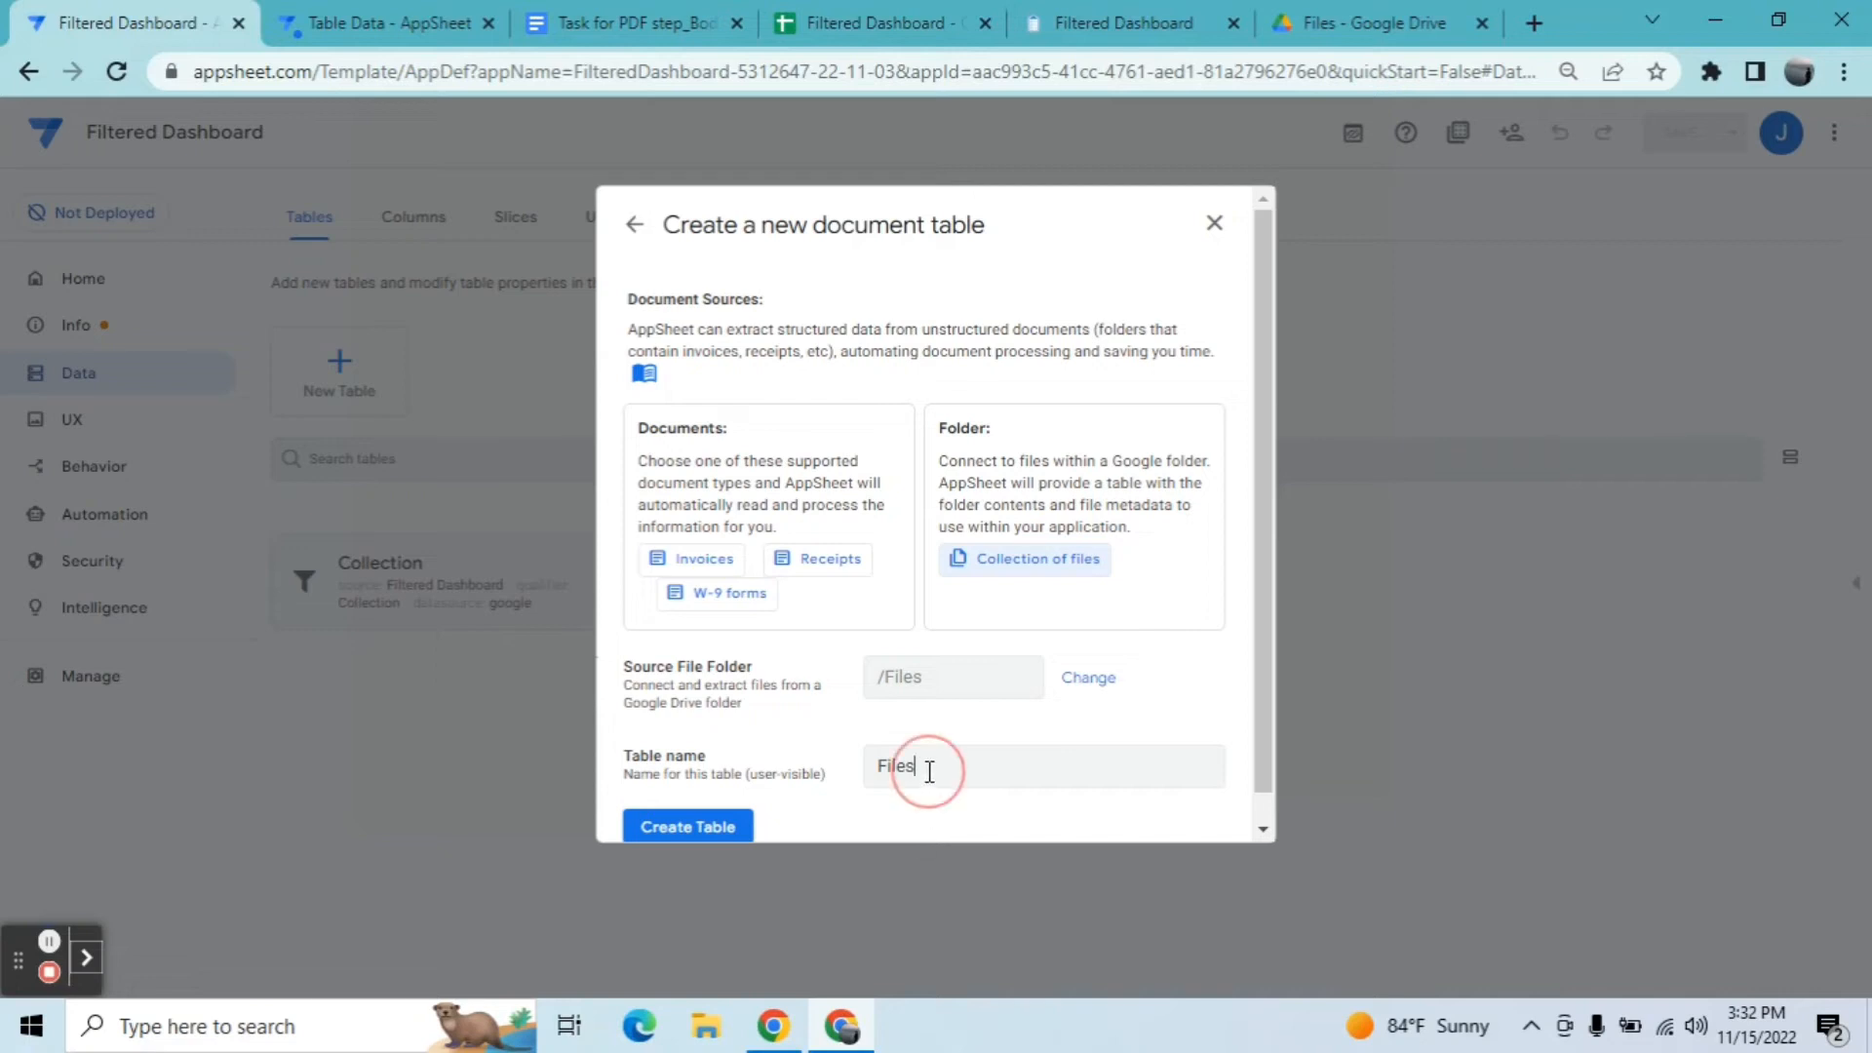
key(BackSpace)
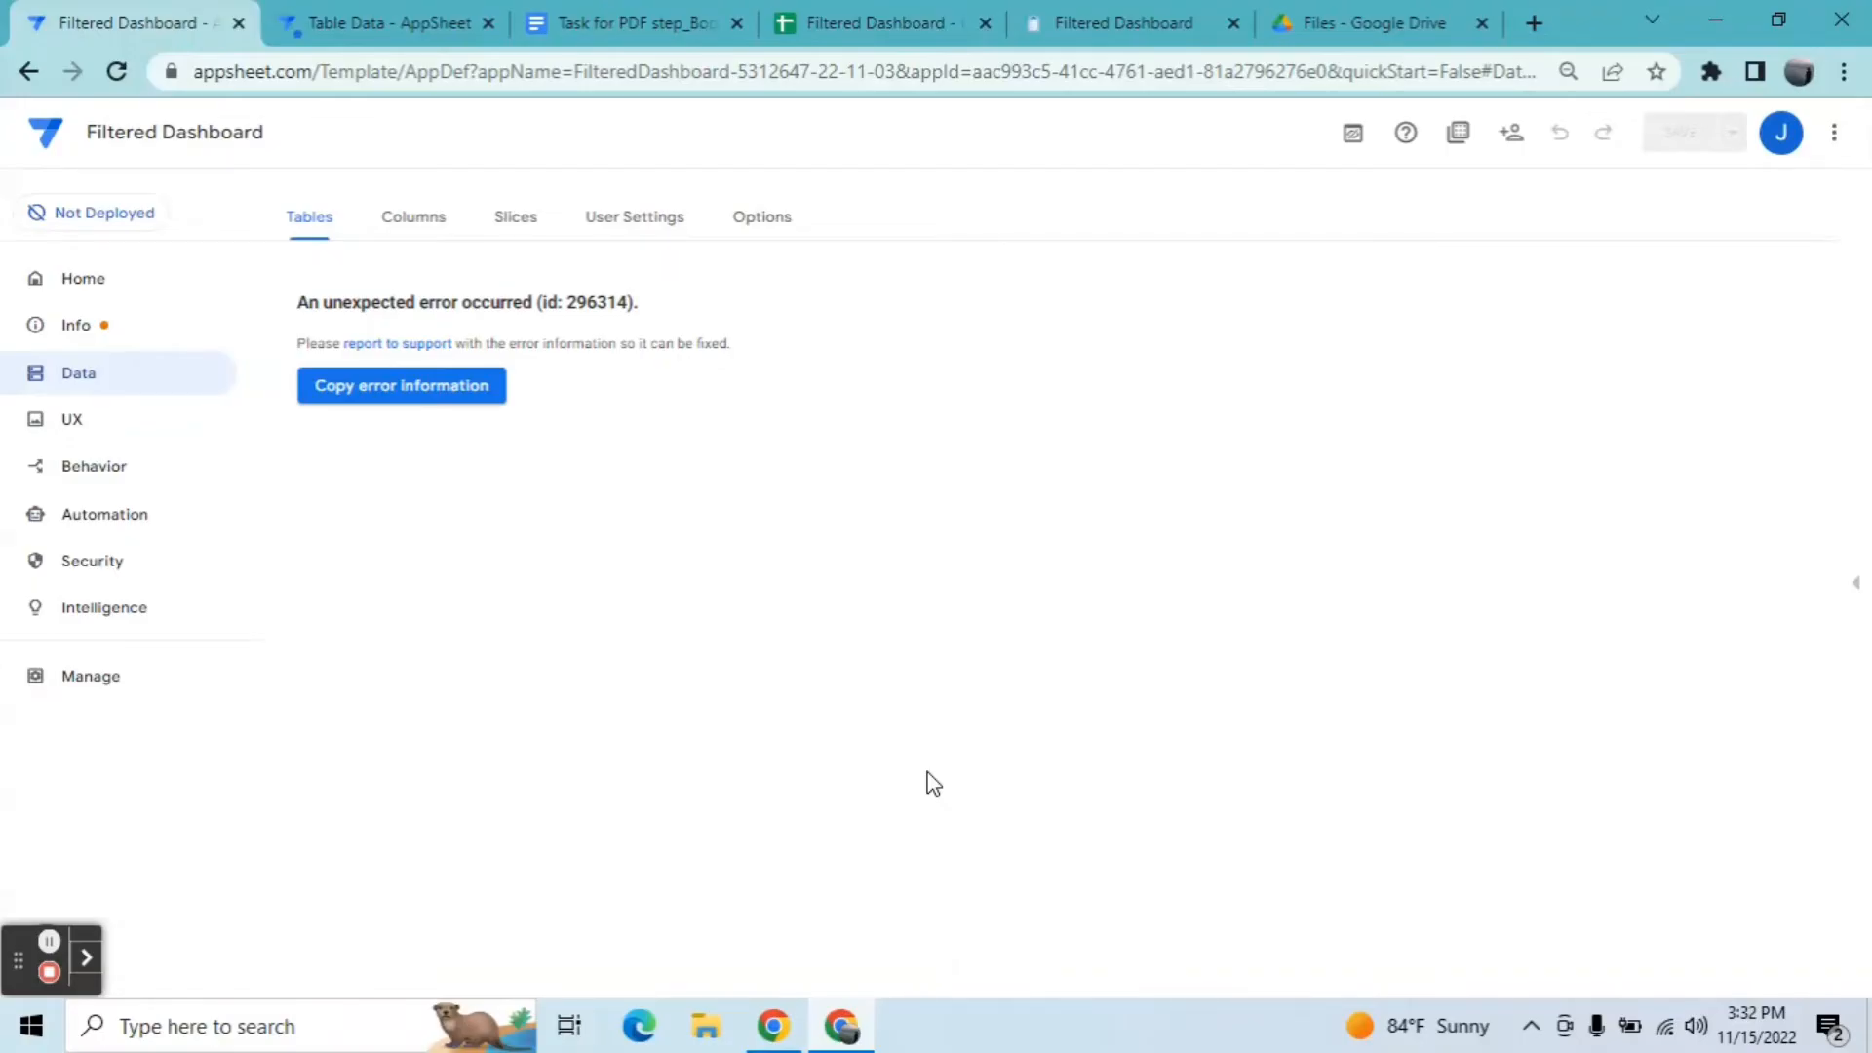
Step: Reload the app editor and return to the list of data tables
click(116, 72)
click(418, 220)
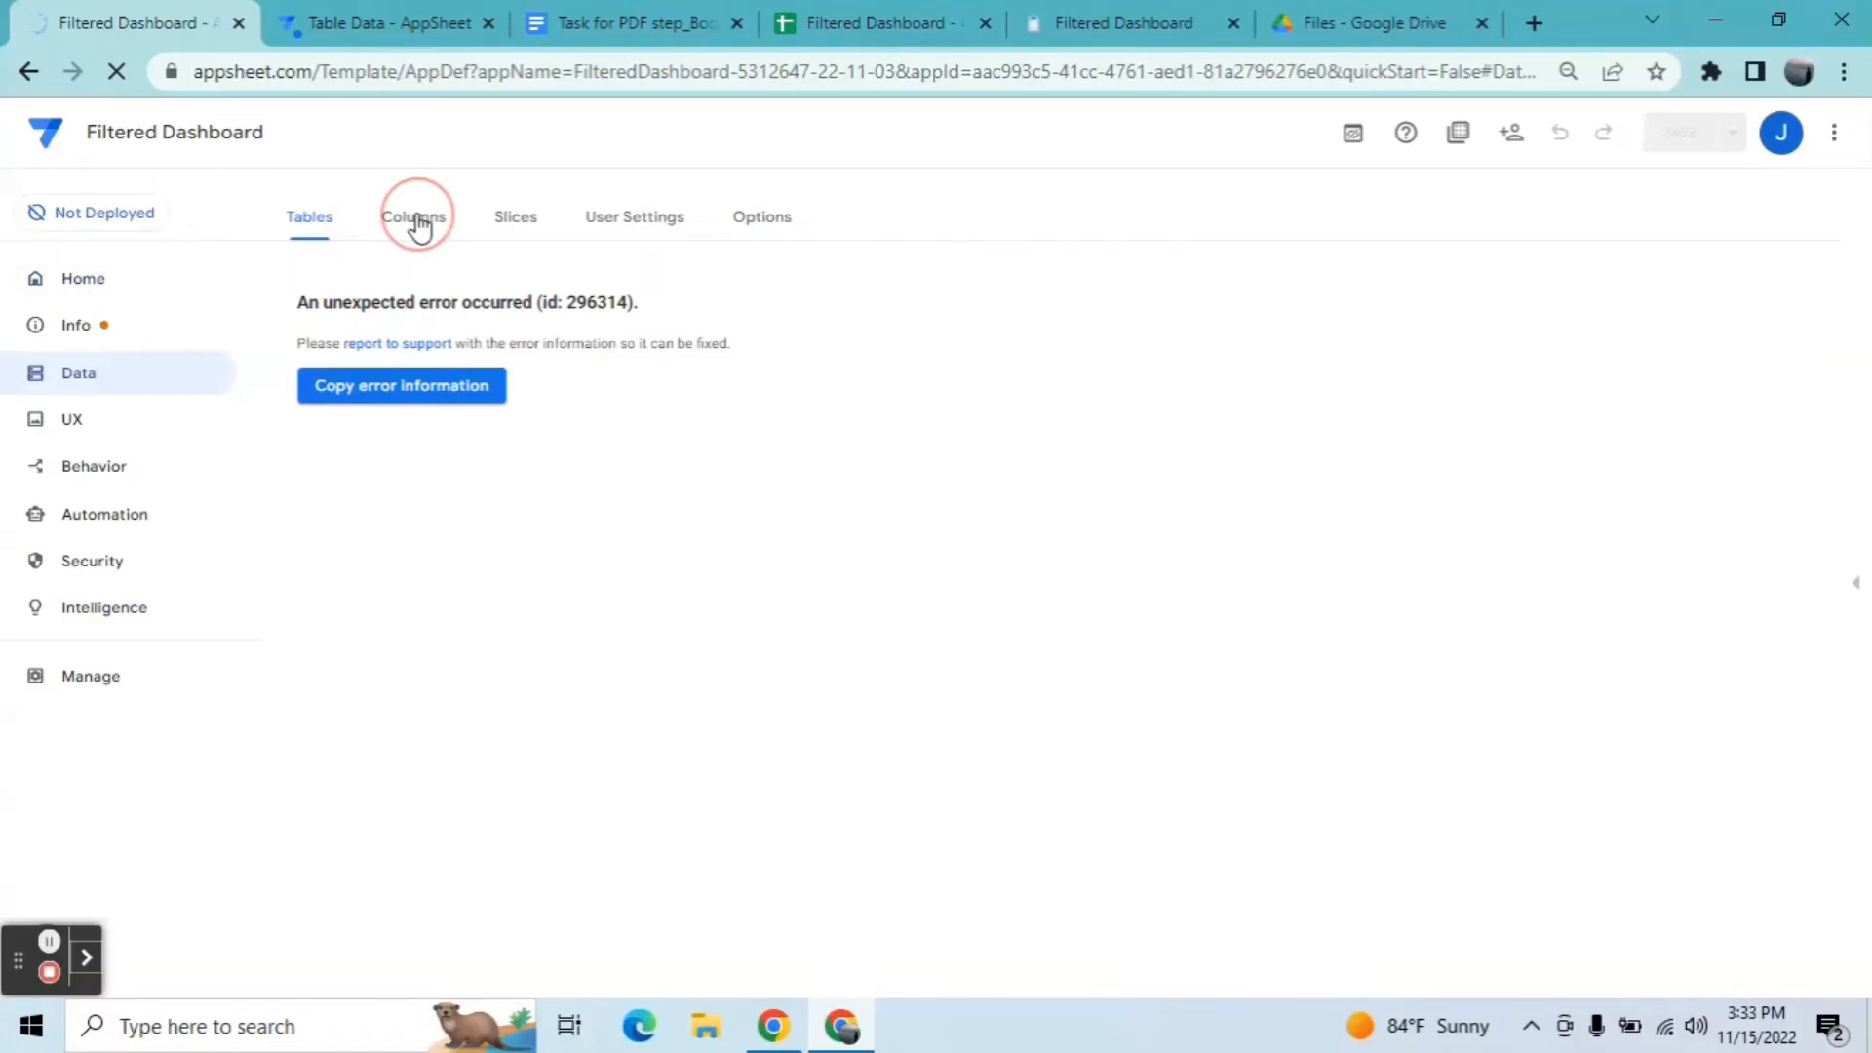
click(310, 214)
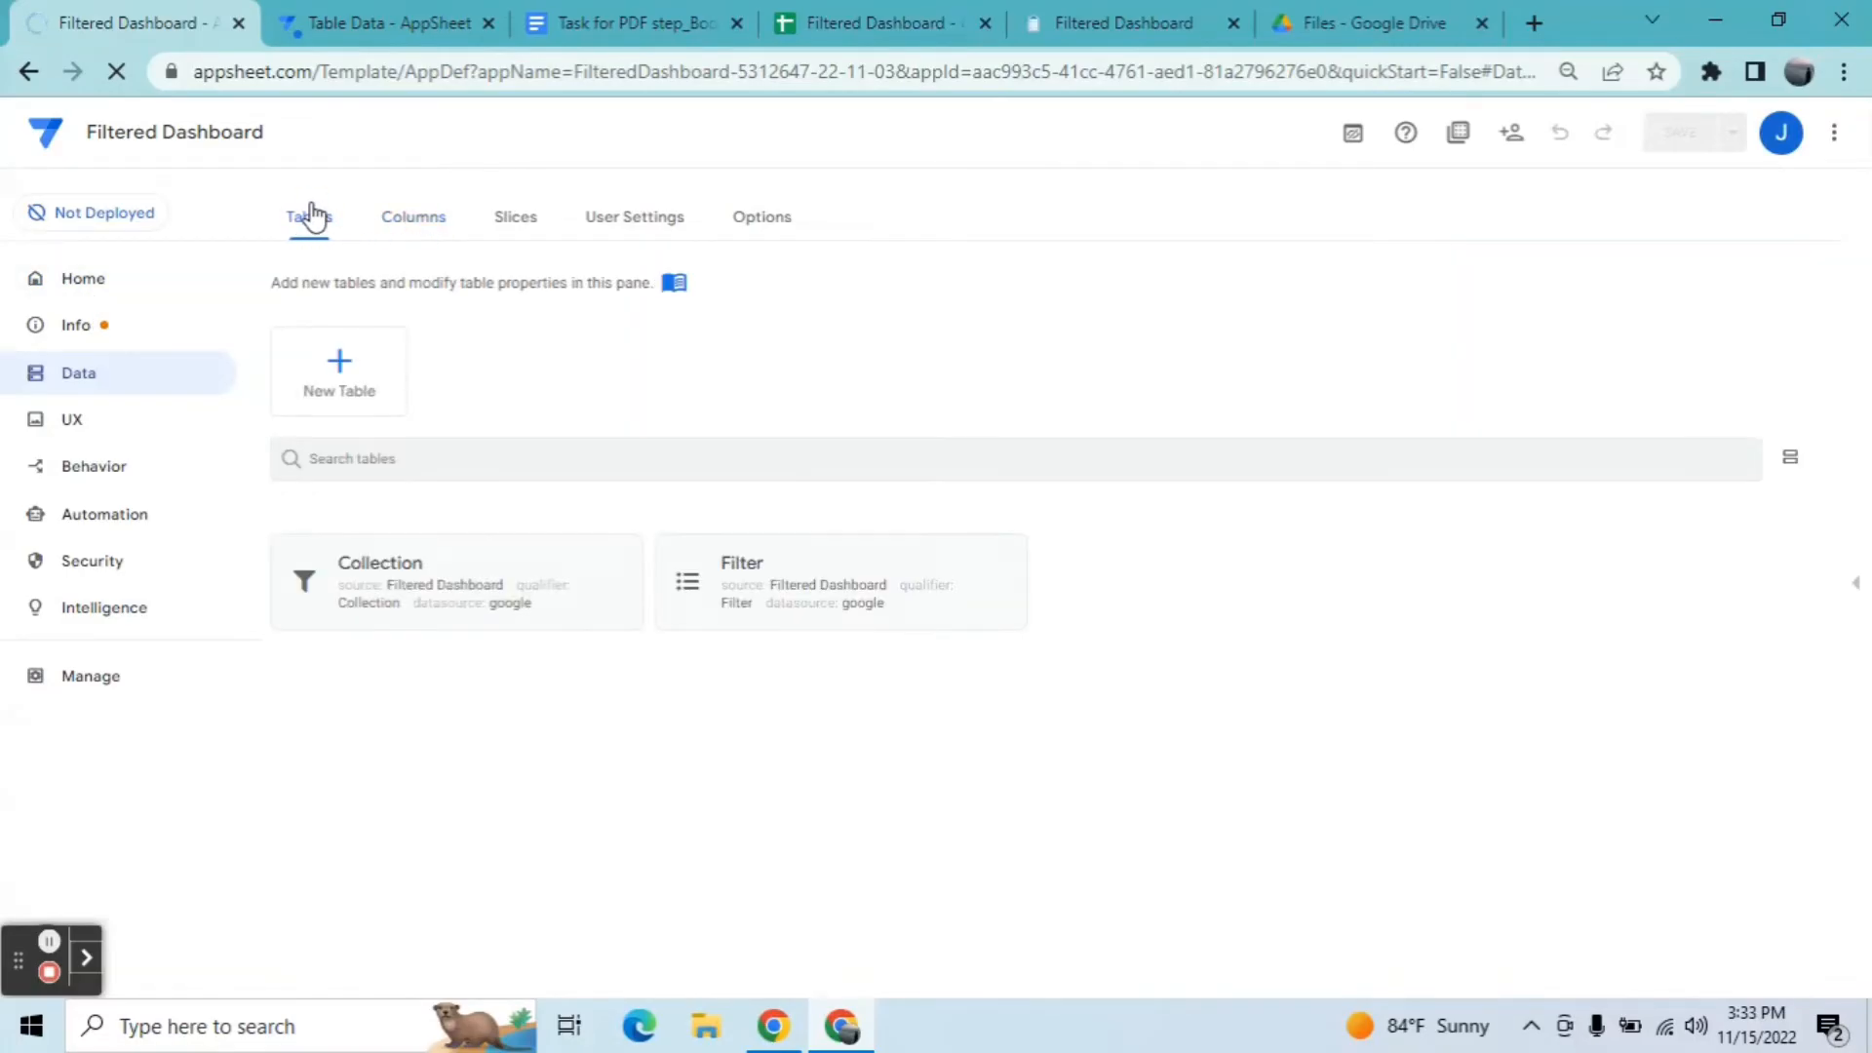
Step: Begin a new Google Drive Documents table again, based on a collection of files
click(358, 397)
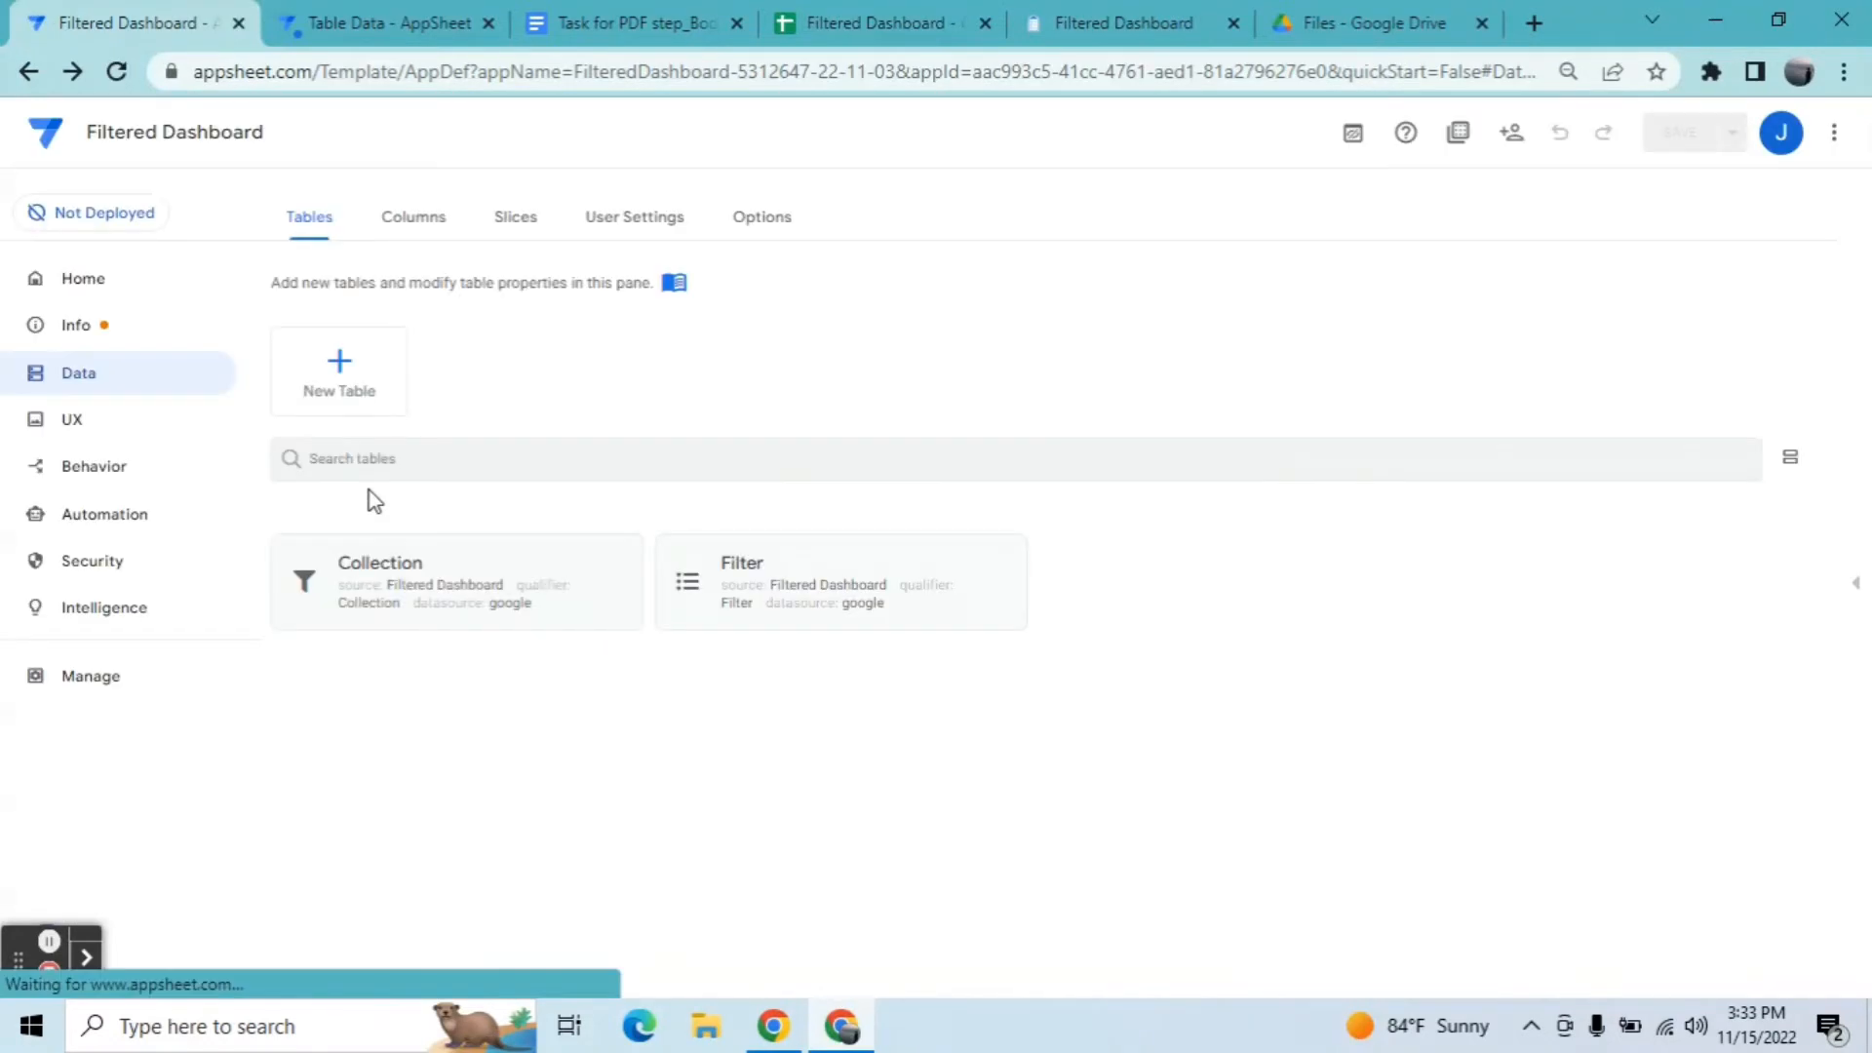
click(351, 375)
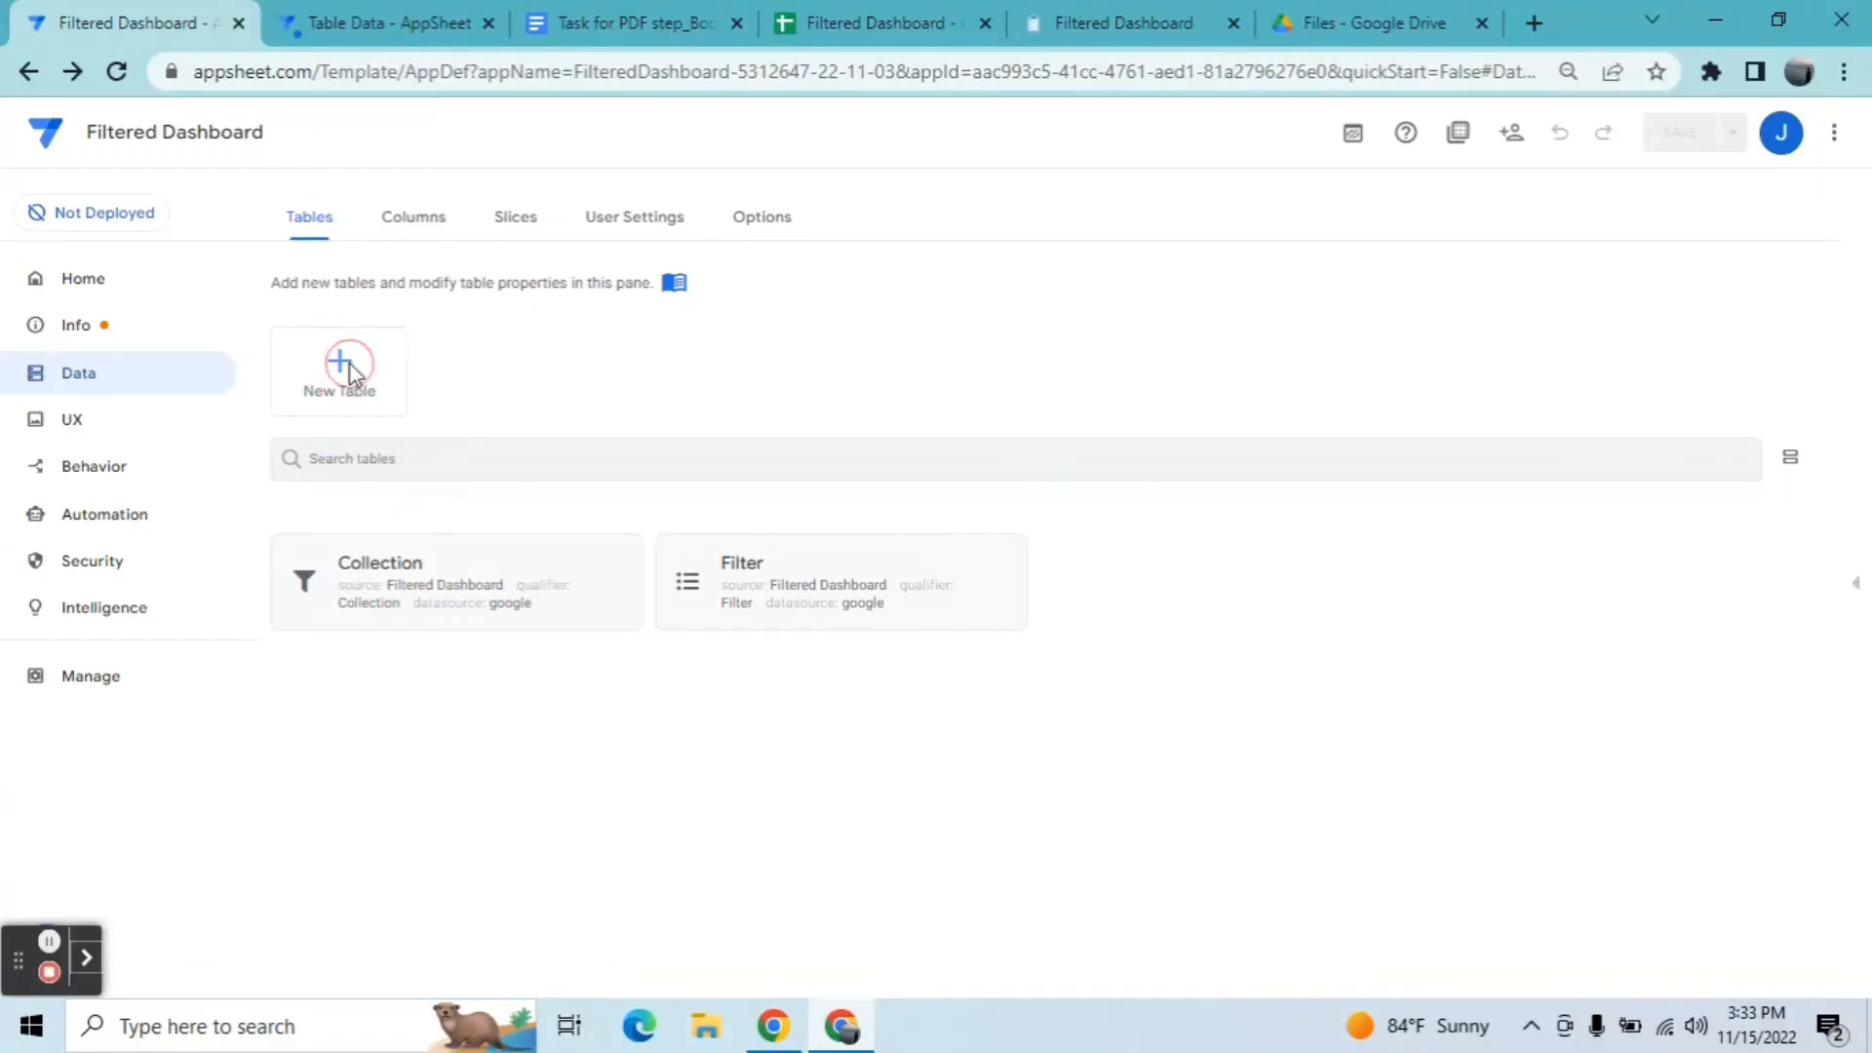
click(374, 494)
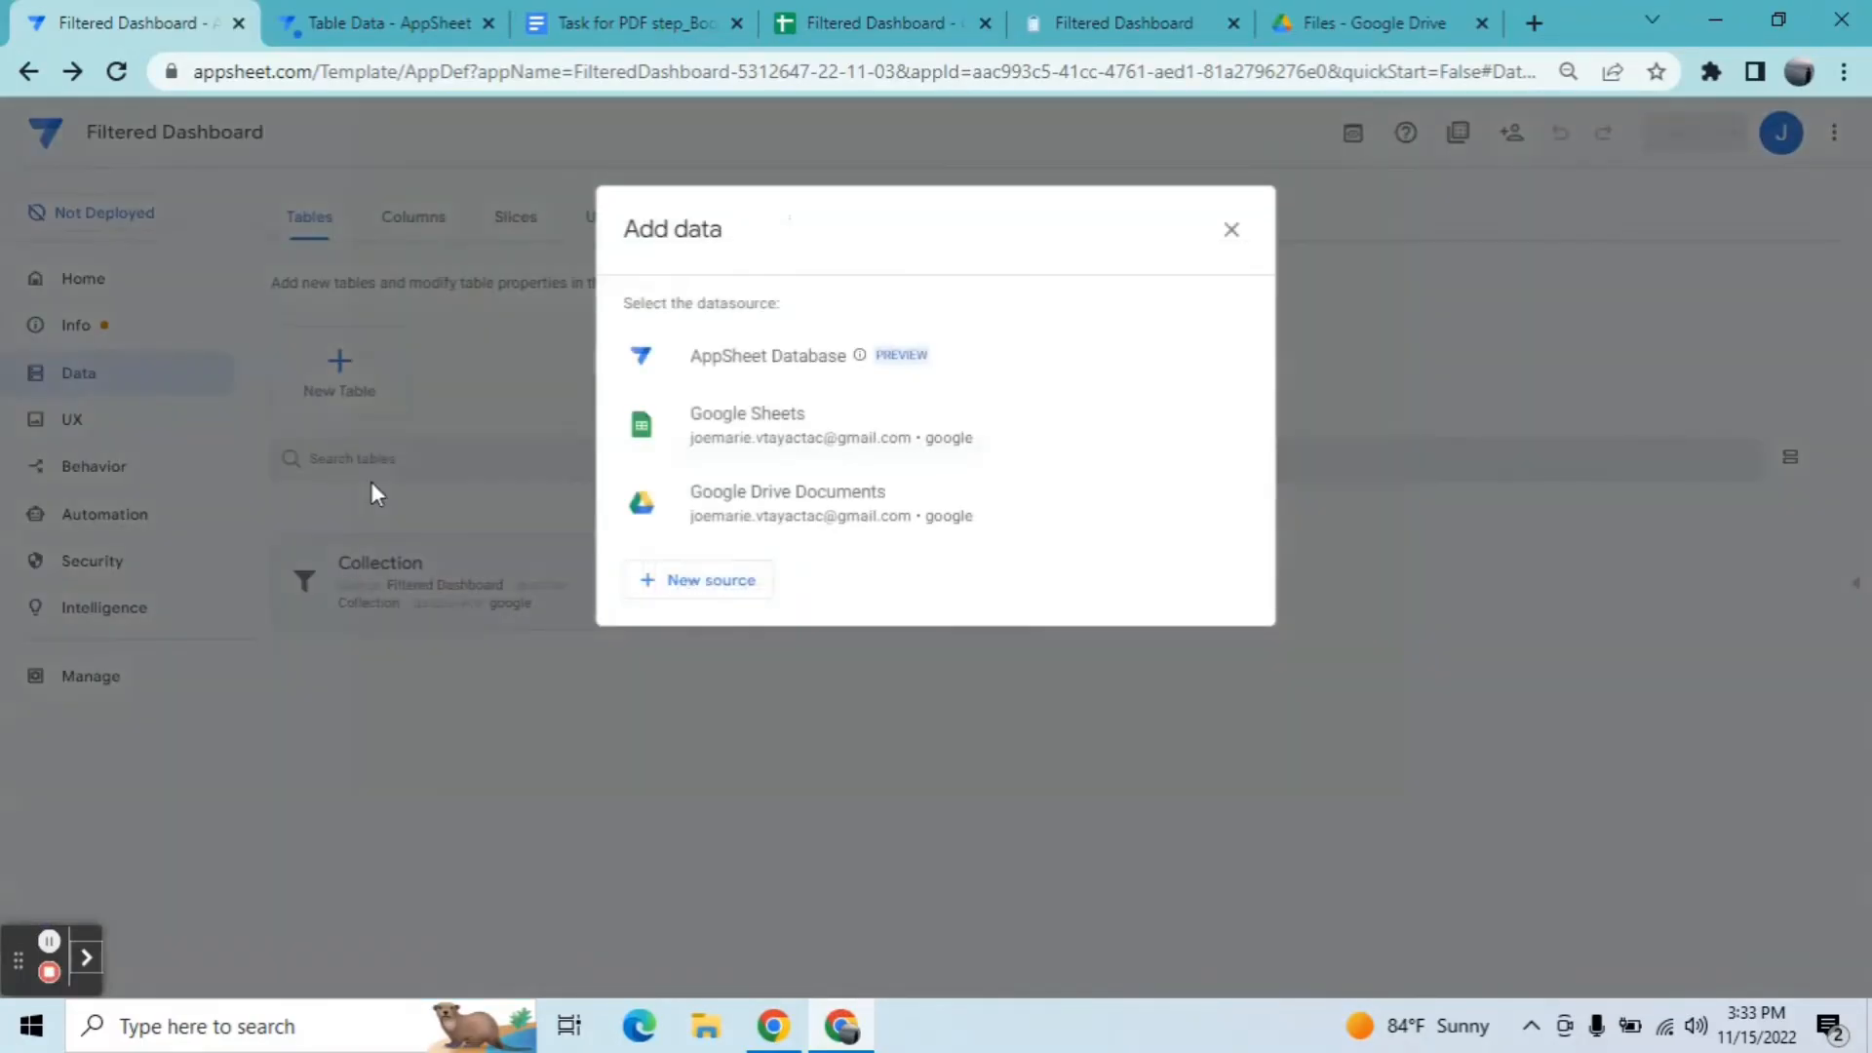
click(764, 487)
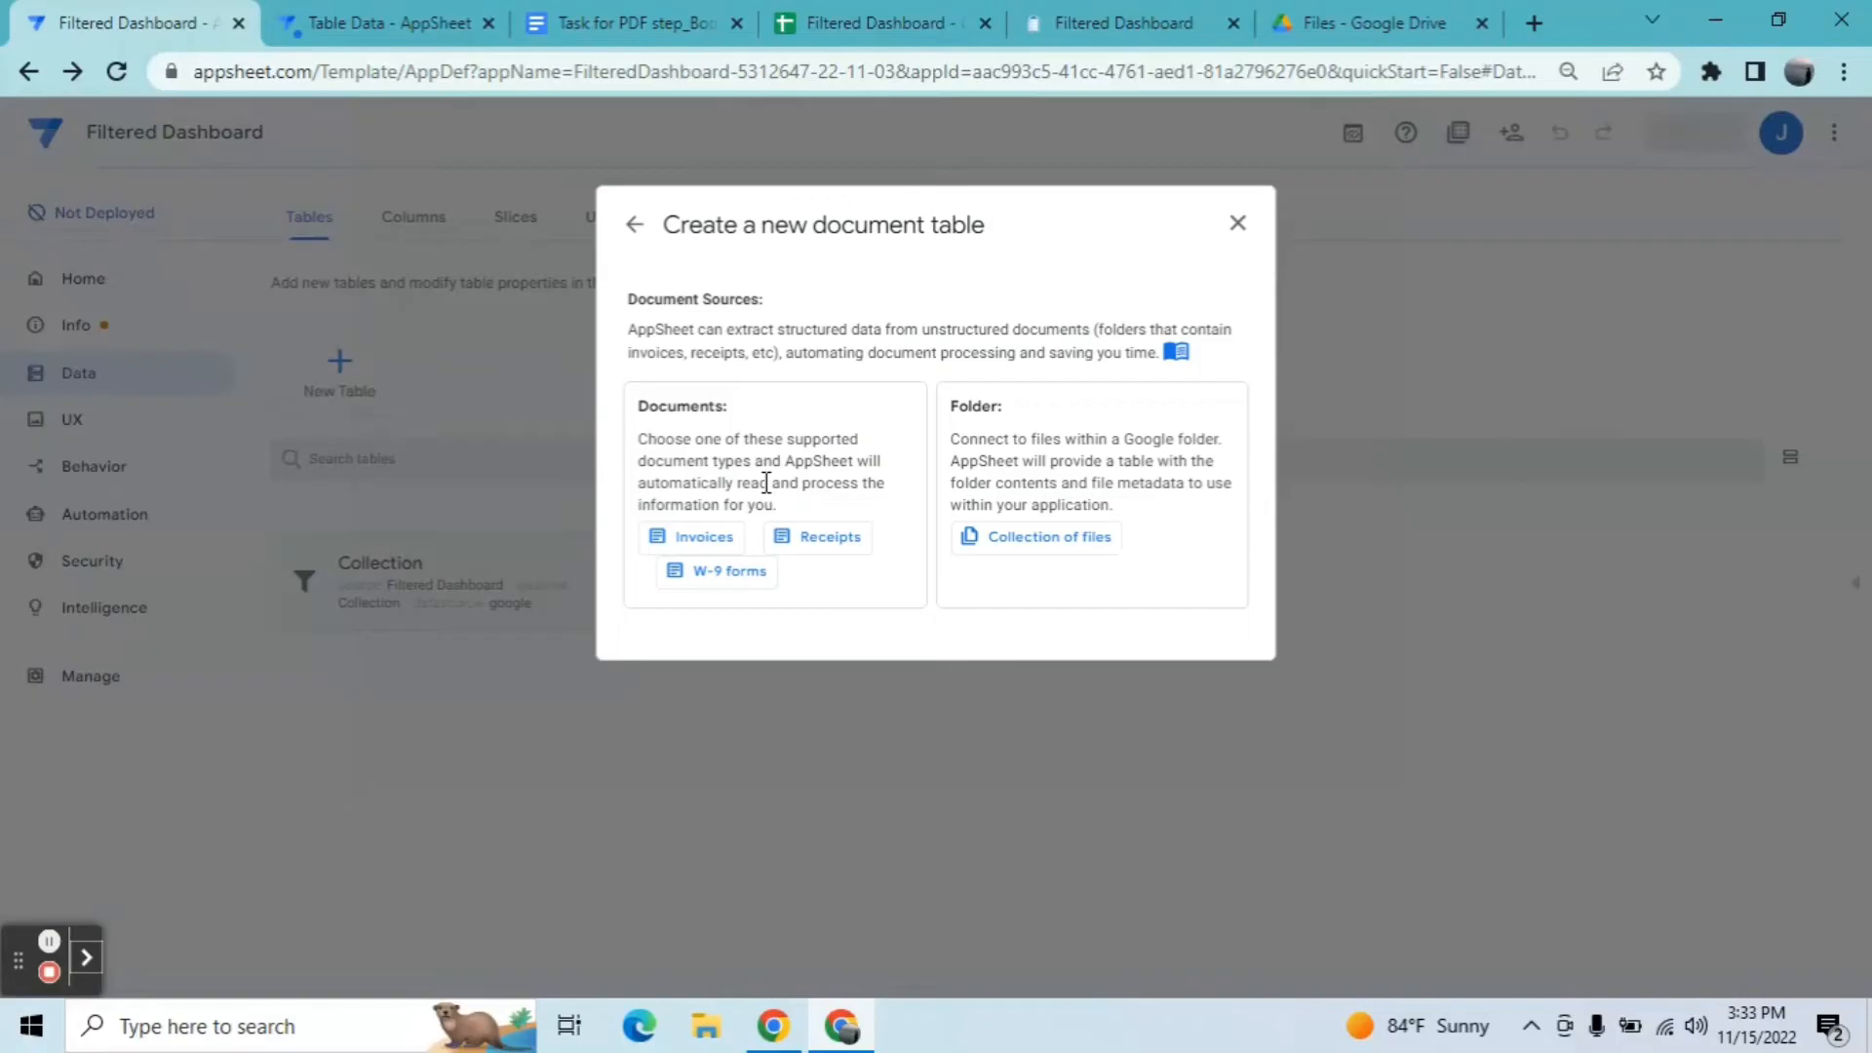
click(1102, 541)
click(1060, 552)
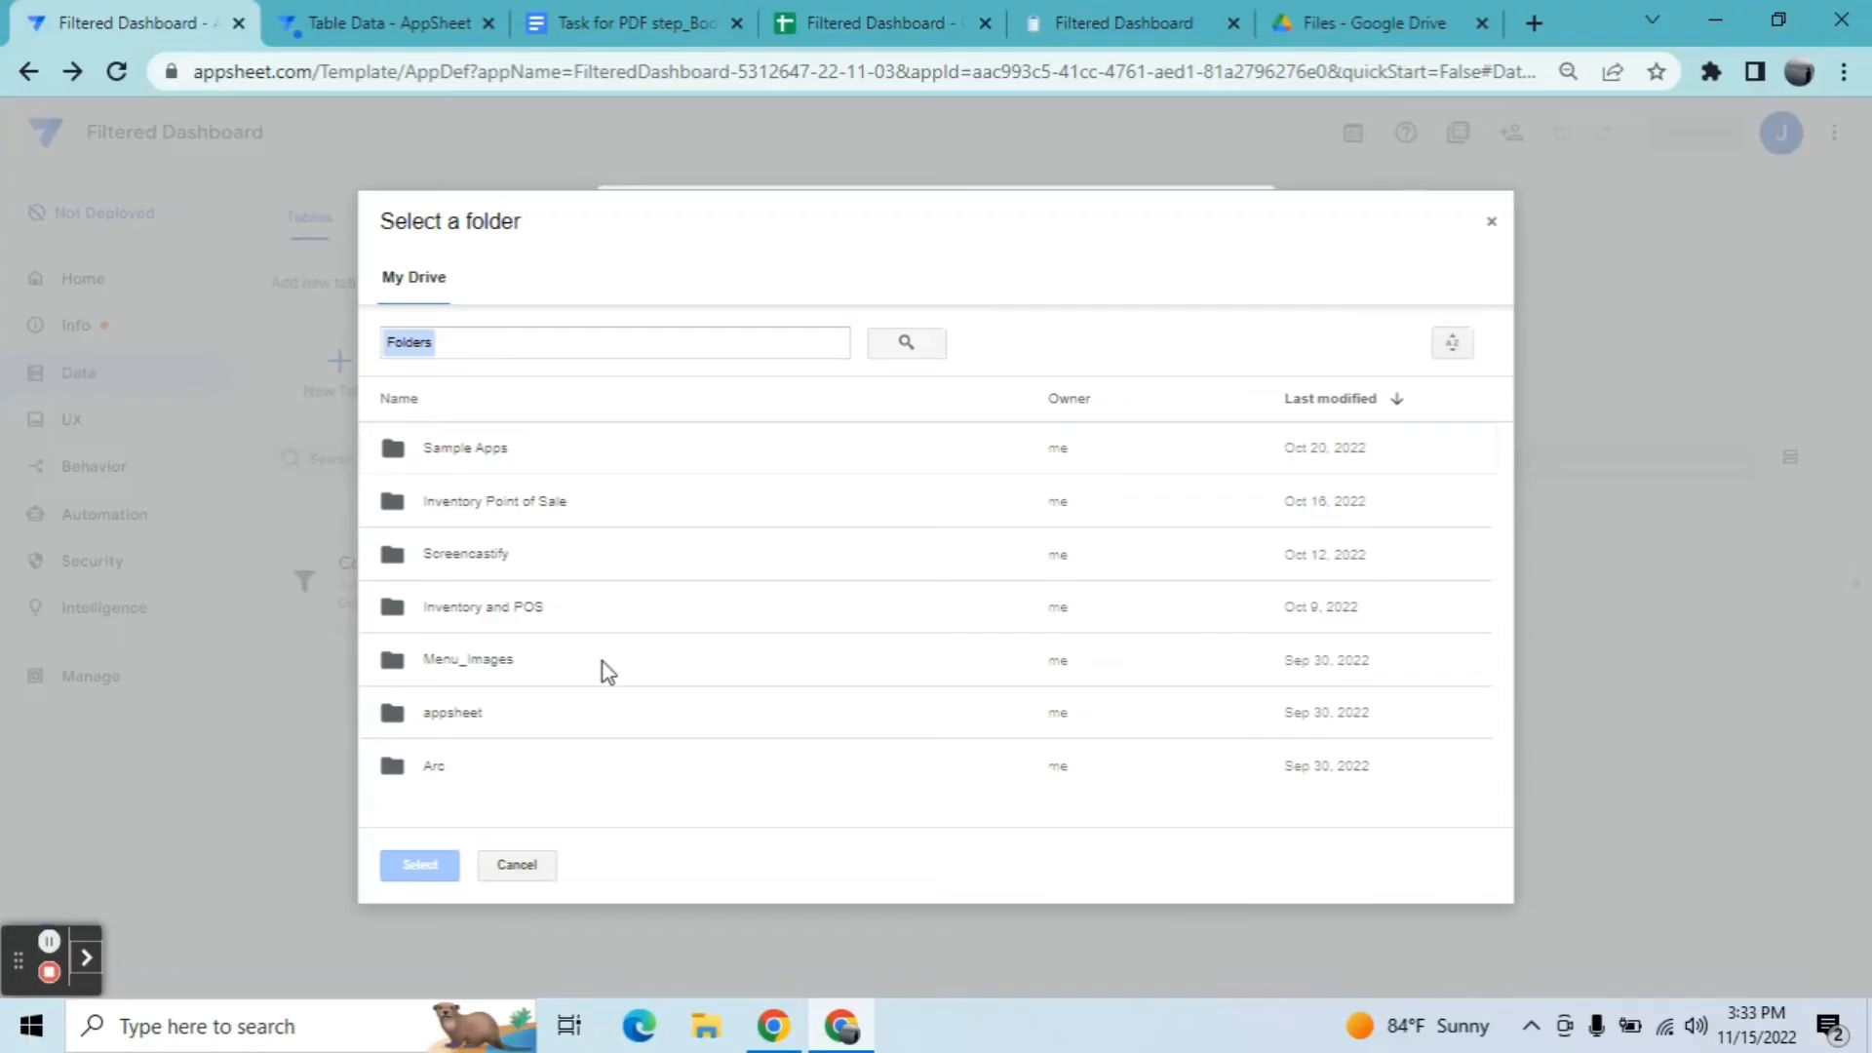
Step: Set the document table's source to the Files folder under My Drive > appsheet > data > FilteredDashboard
click(465, 716)
double_click(465, 716)
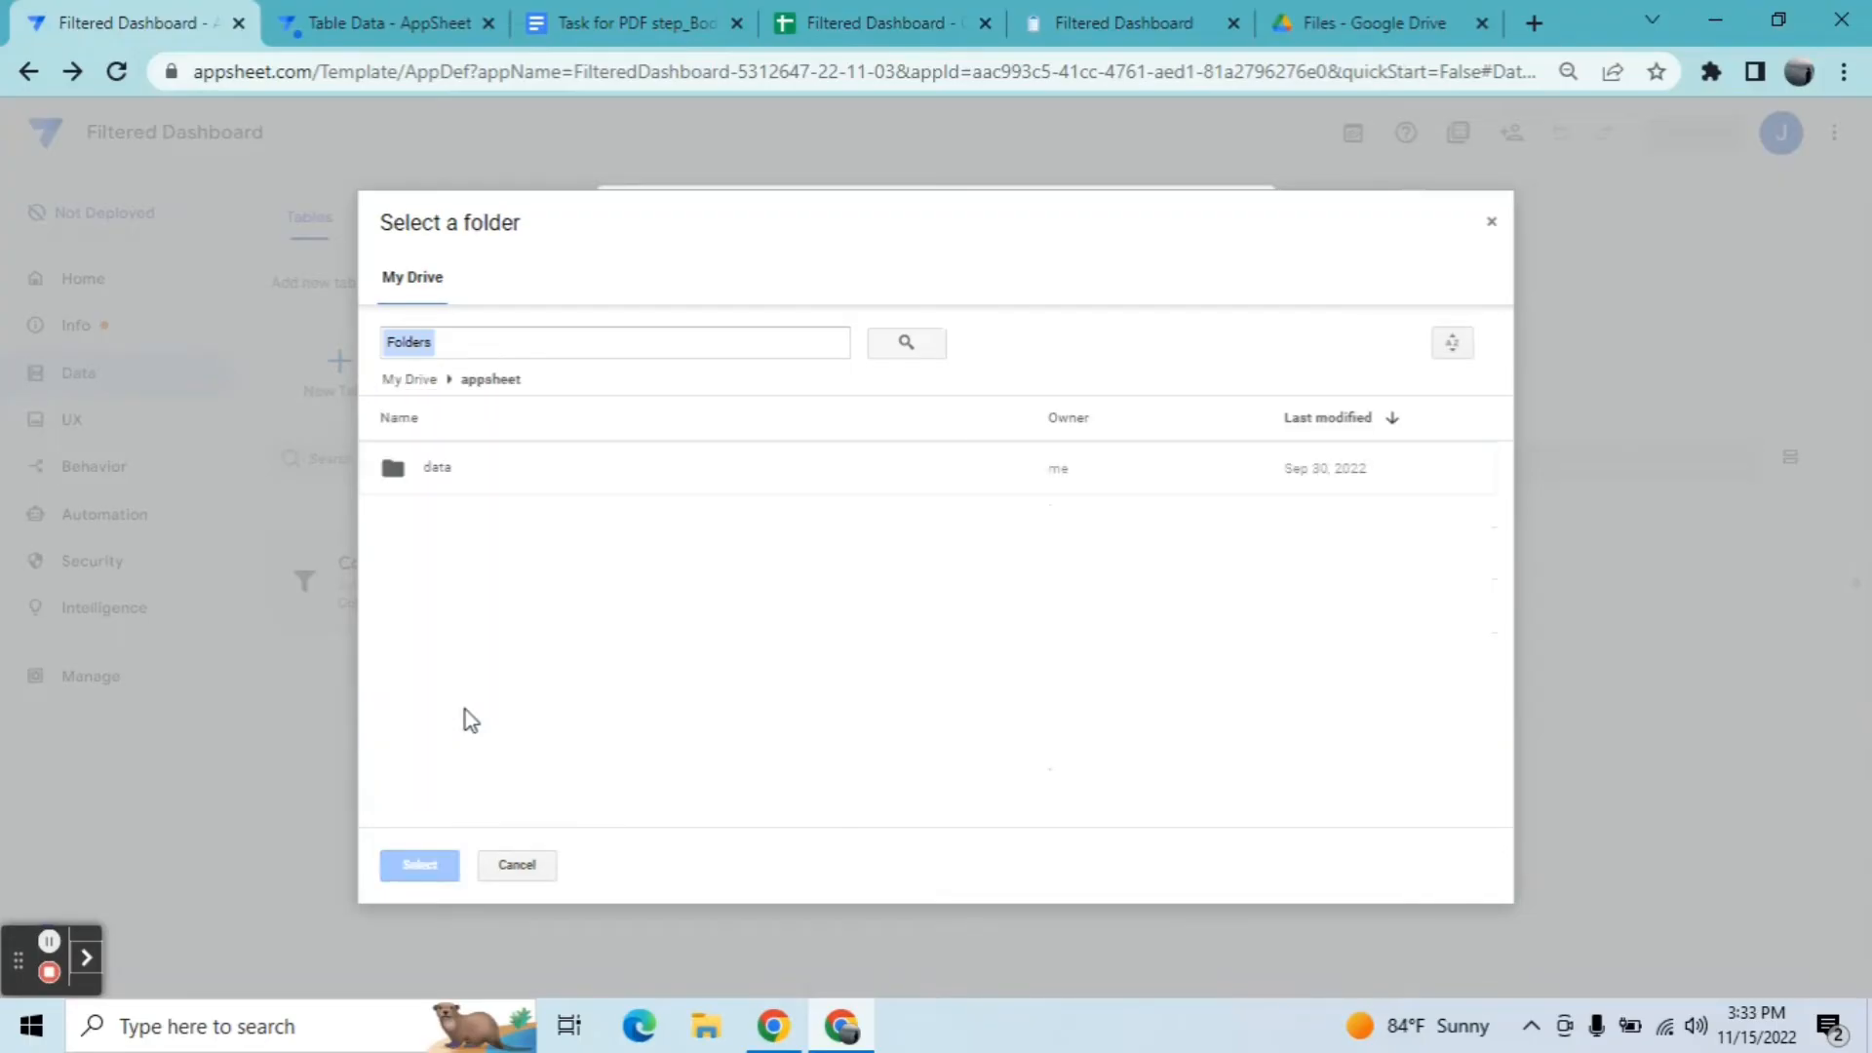
double_click(445, 478)
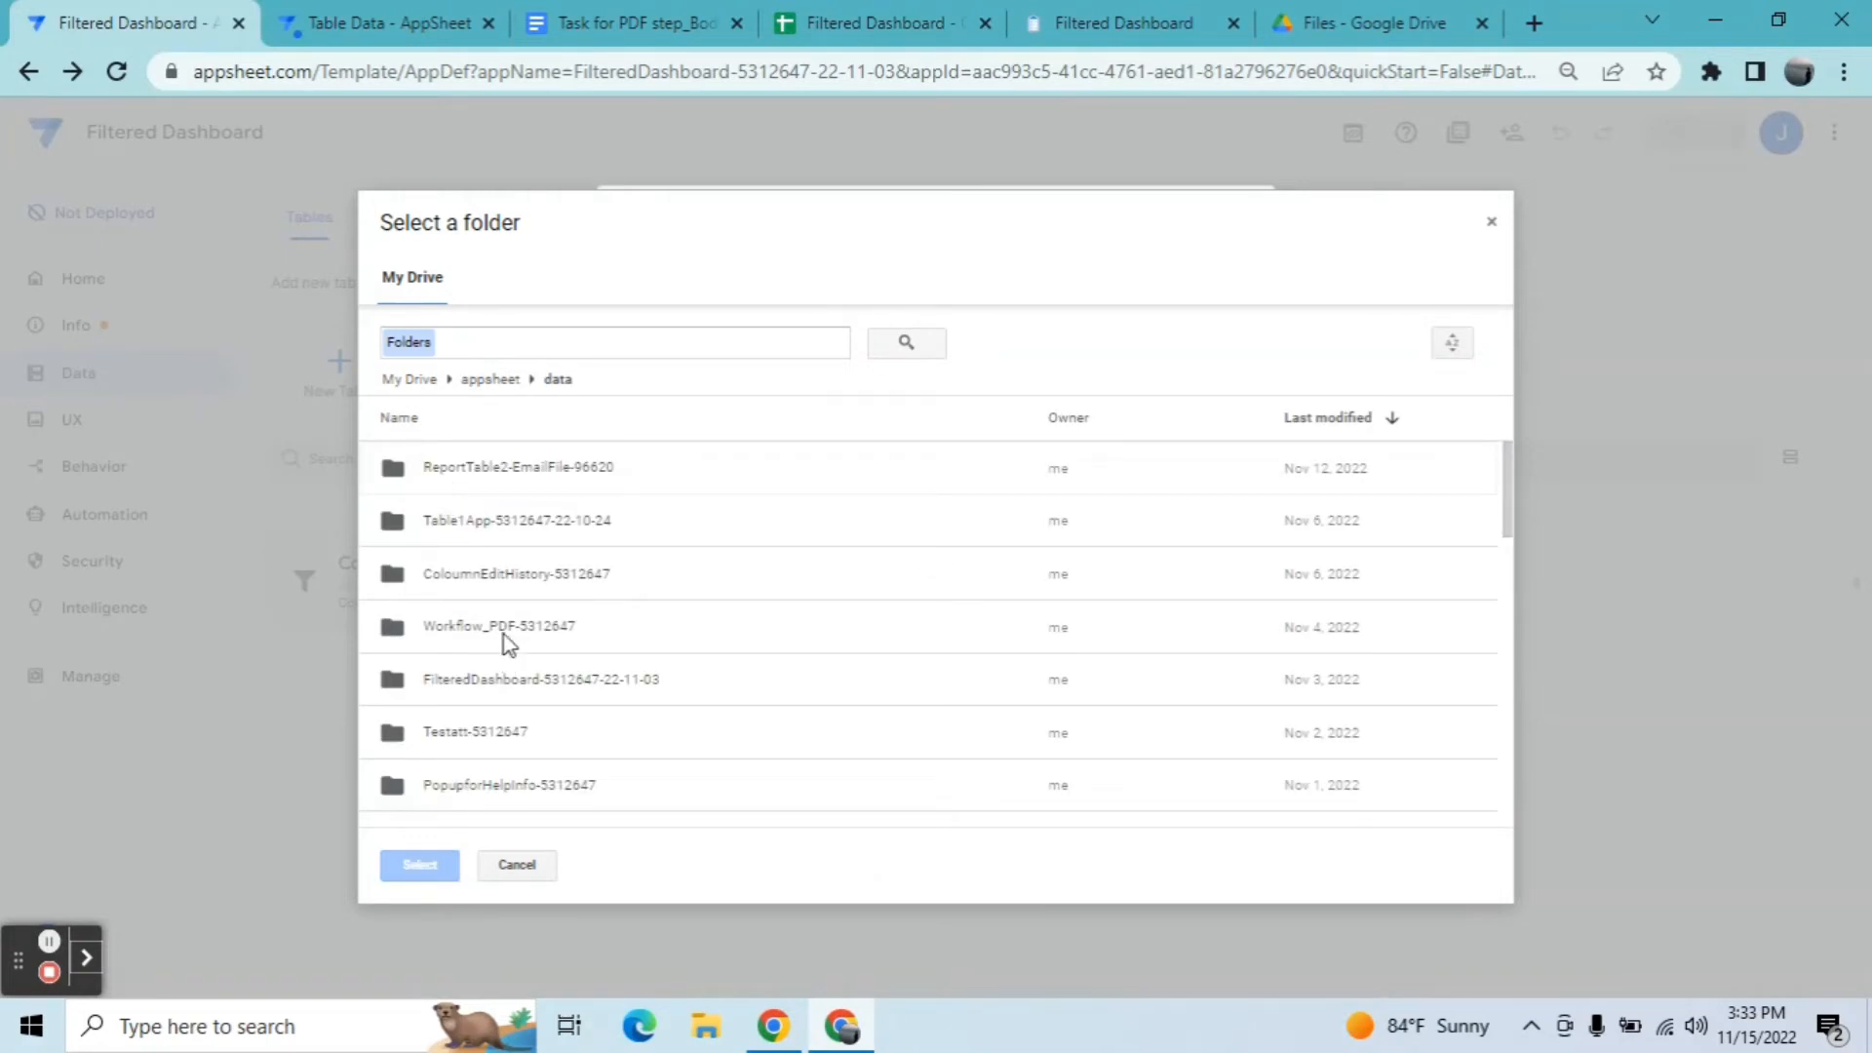
double_click(514, 680)
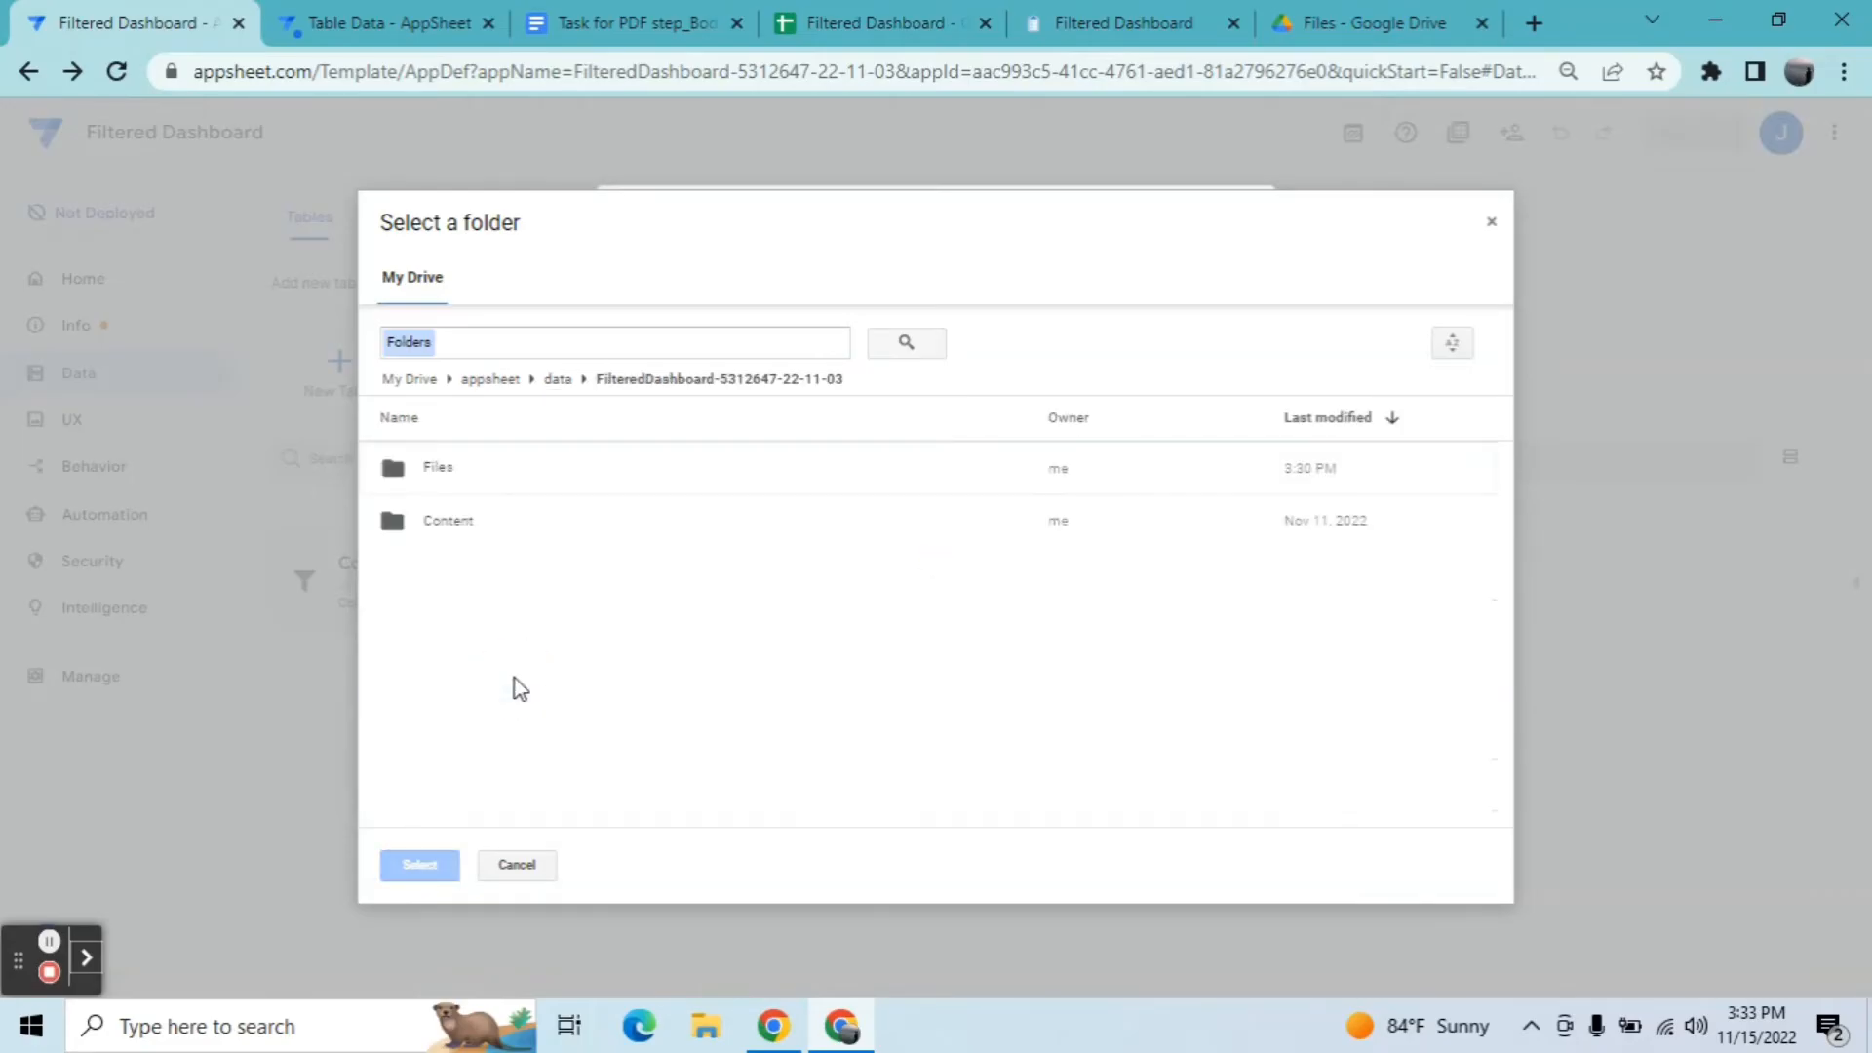
click(471, 466)
click(417, 866)
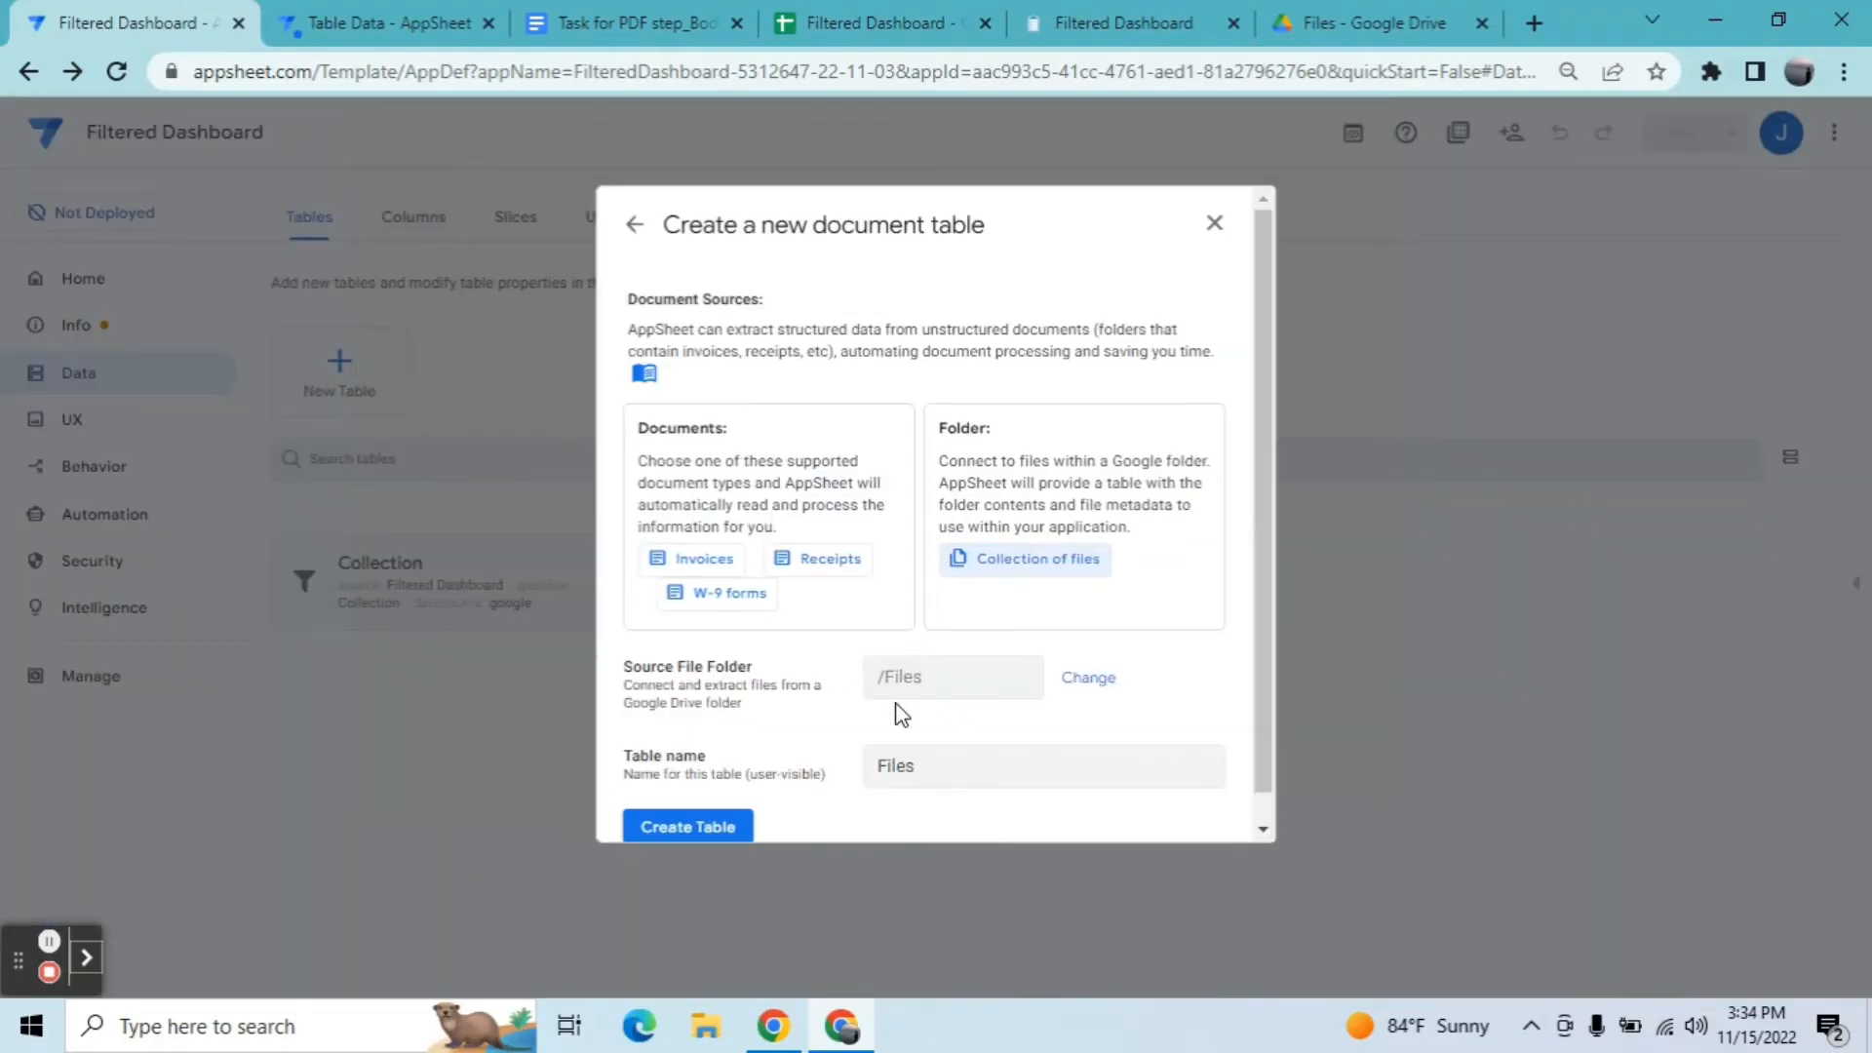
Step: Name the document table File, create it, and collapse its settings in the table list
click(932, 757)
key(BackSpace)
click(692, 829)
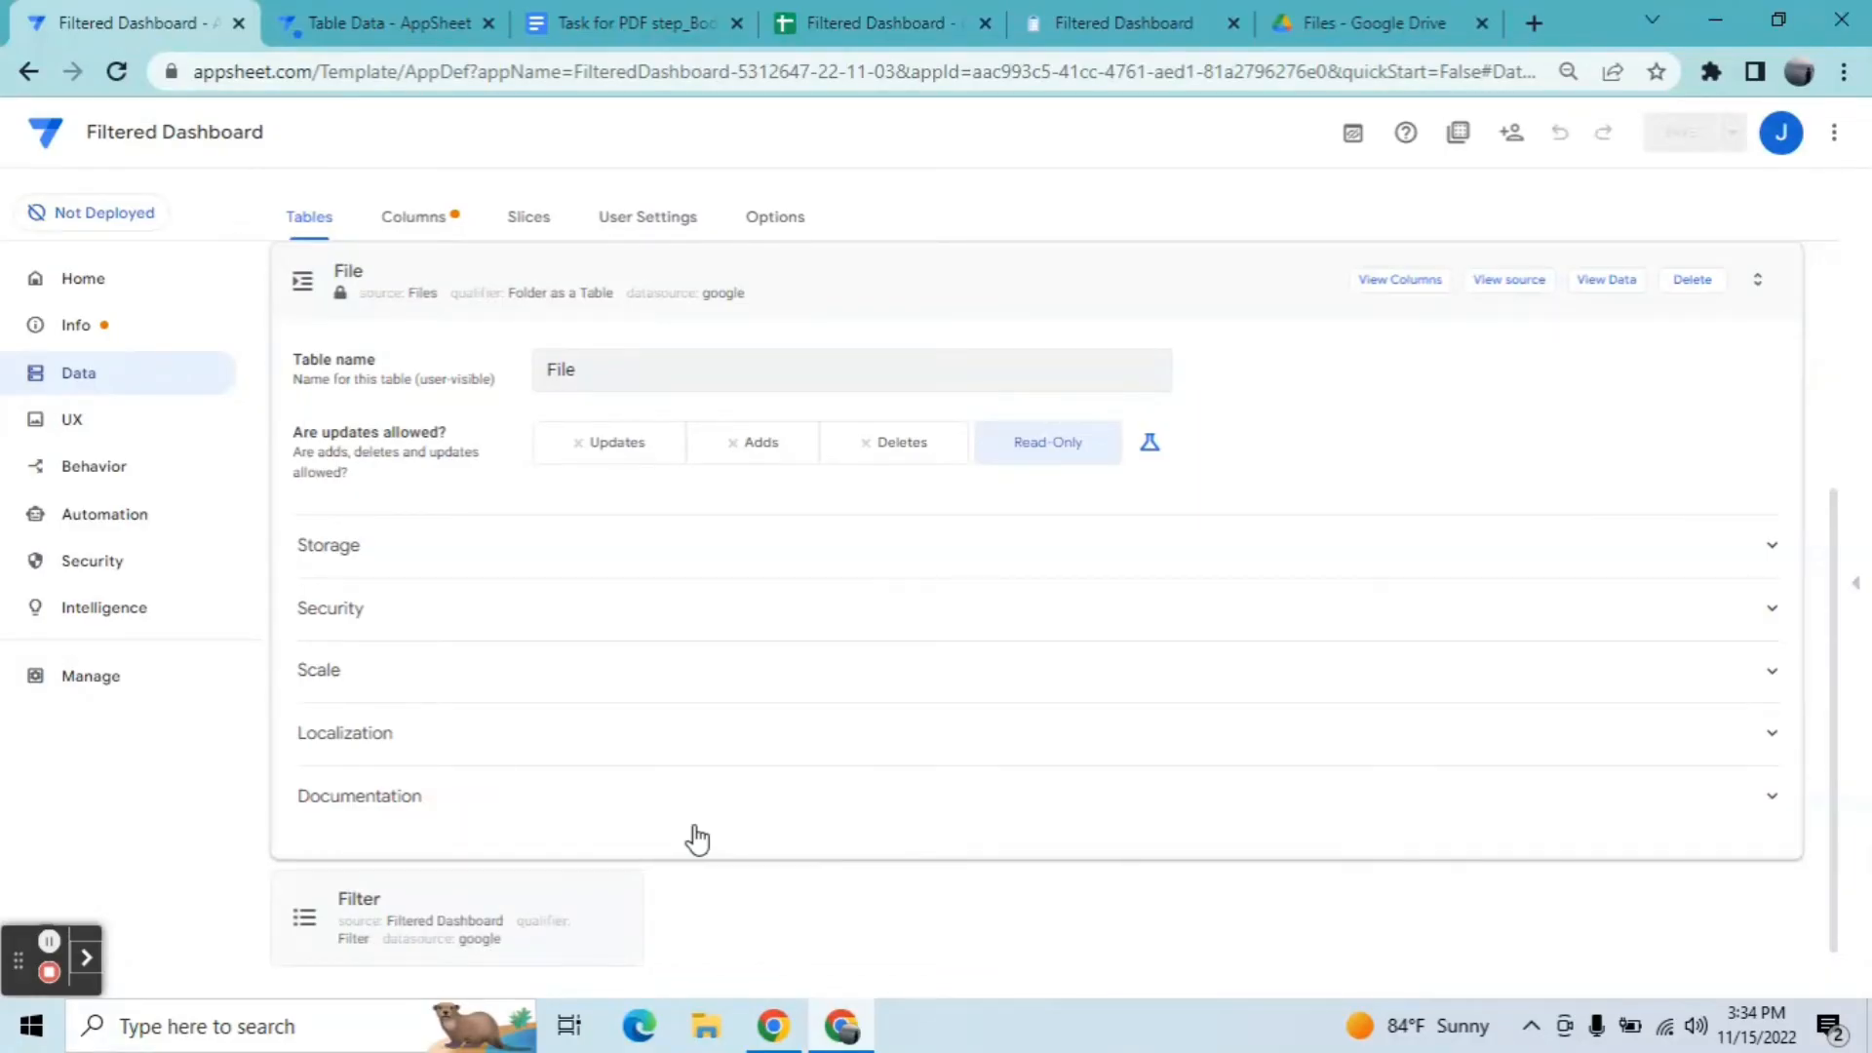
click(1057, 282)
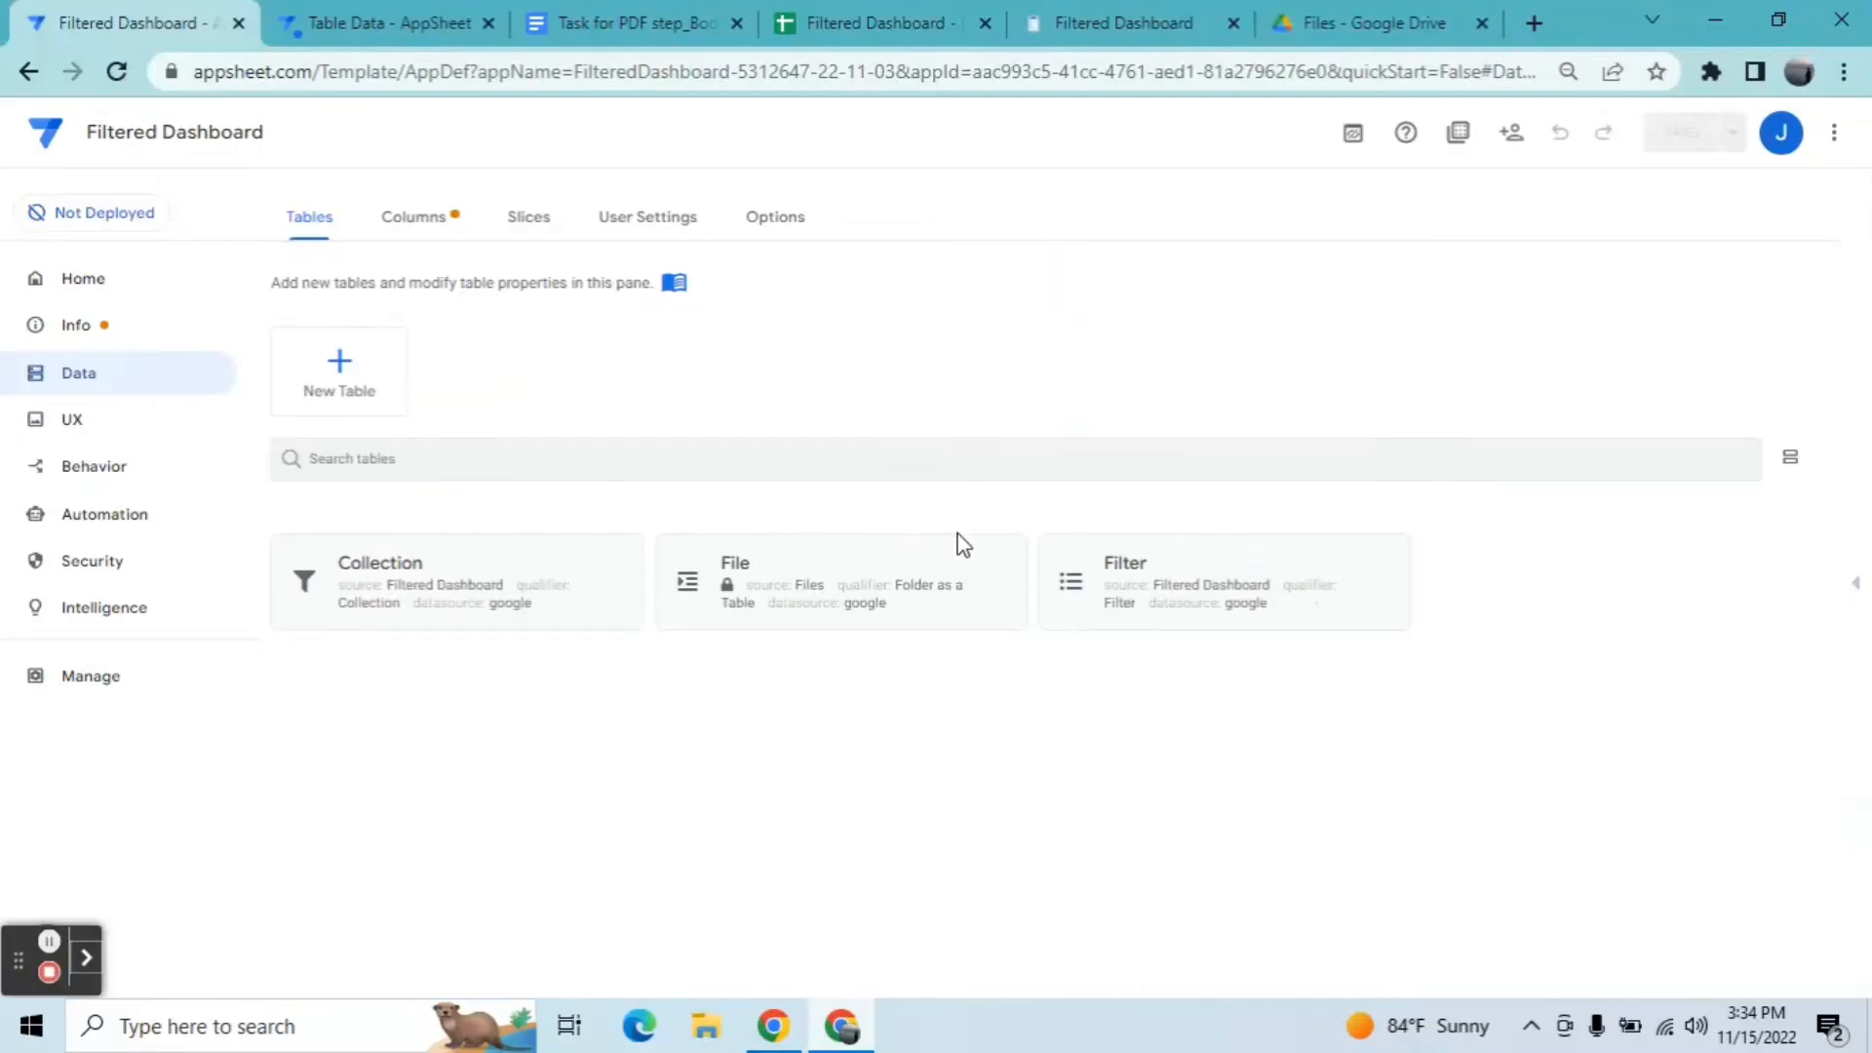
Step: Add a virtual column named File to the Filter table
click(1128, 562)
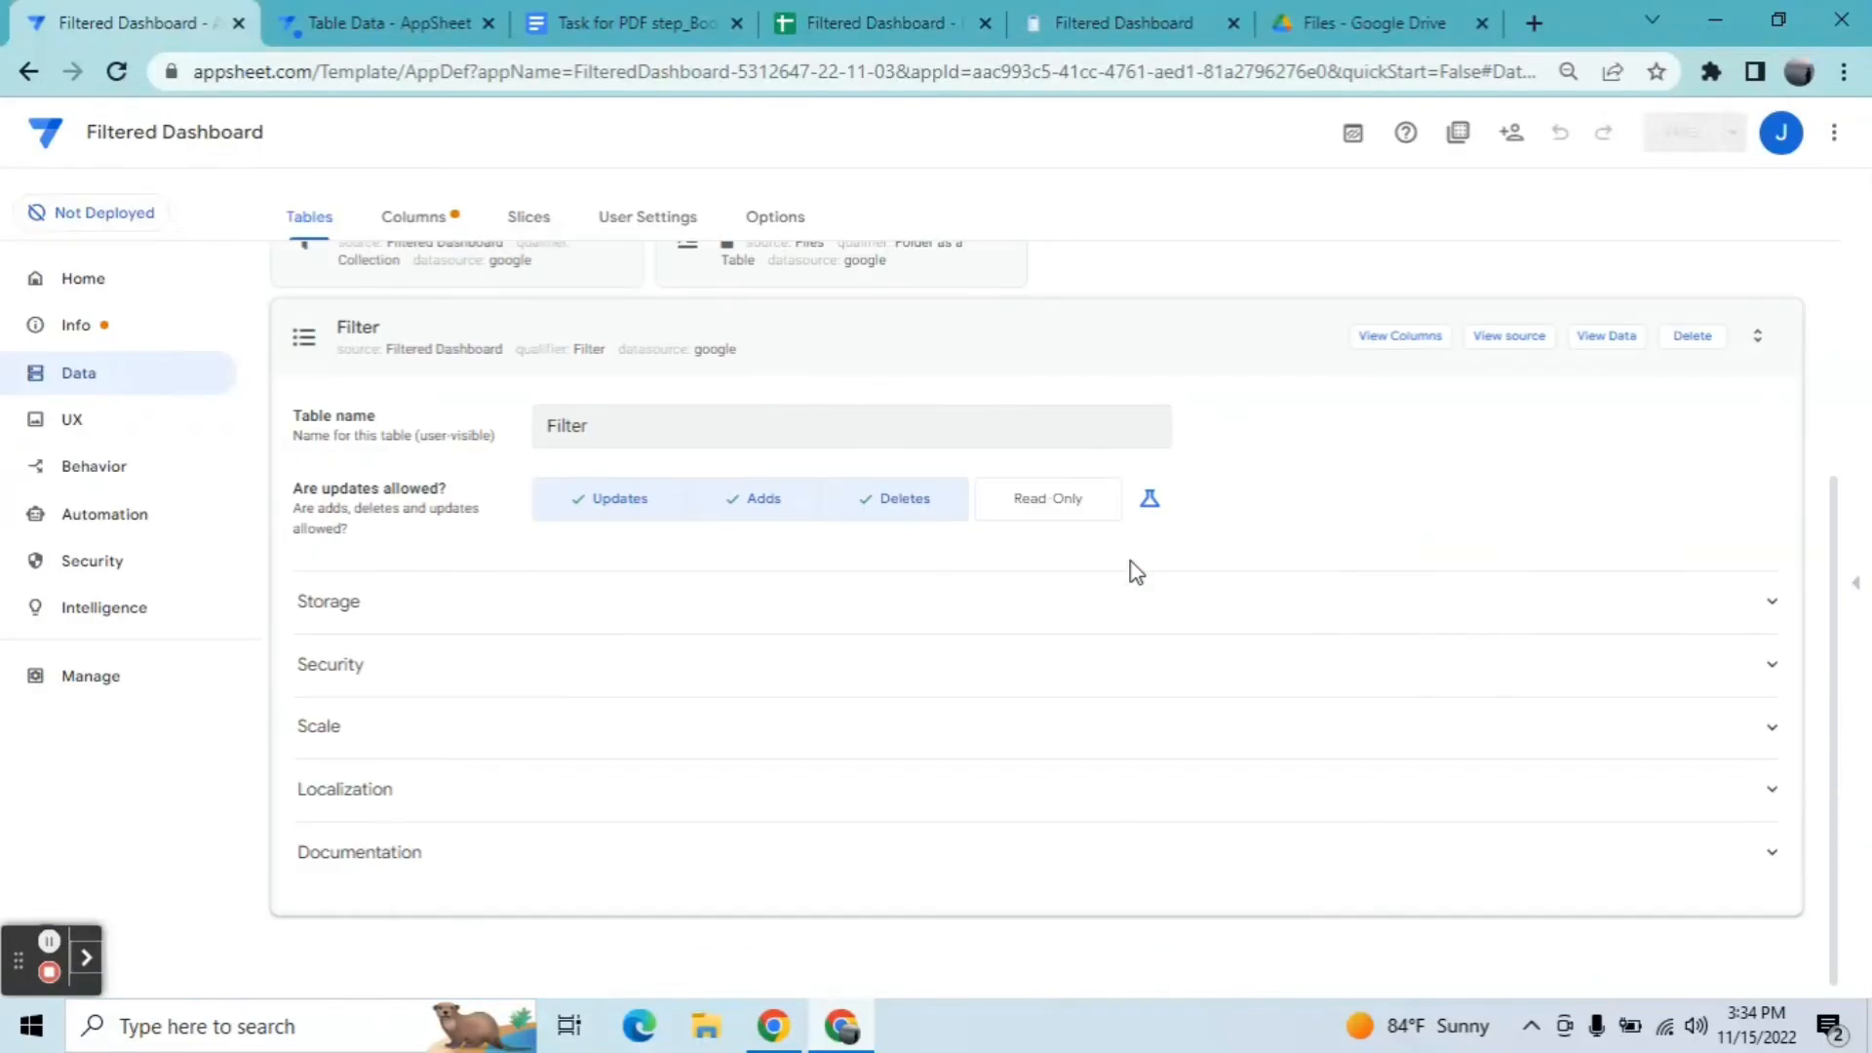
click(1410, 341)
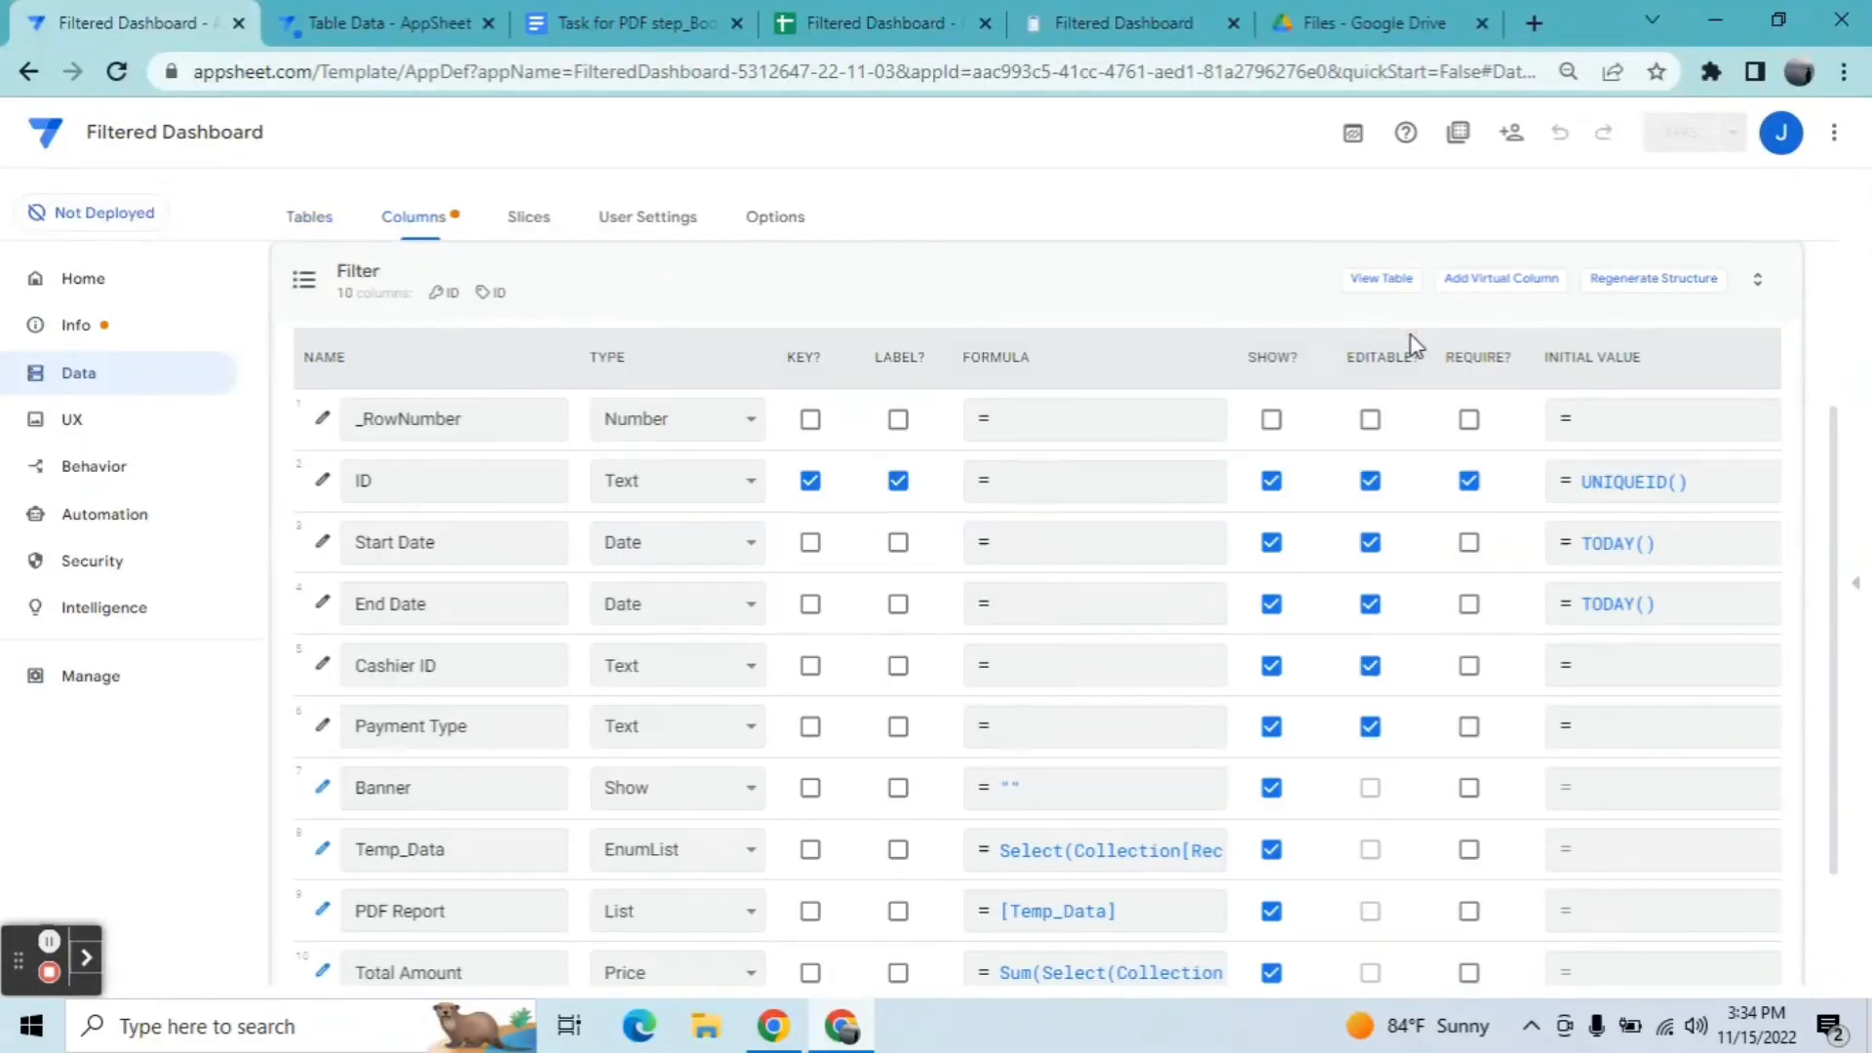
click(1480, 285)
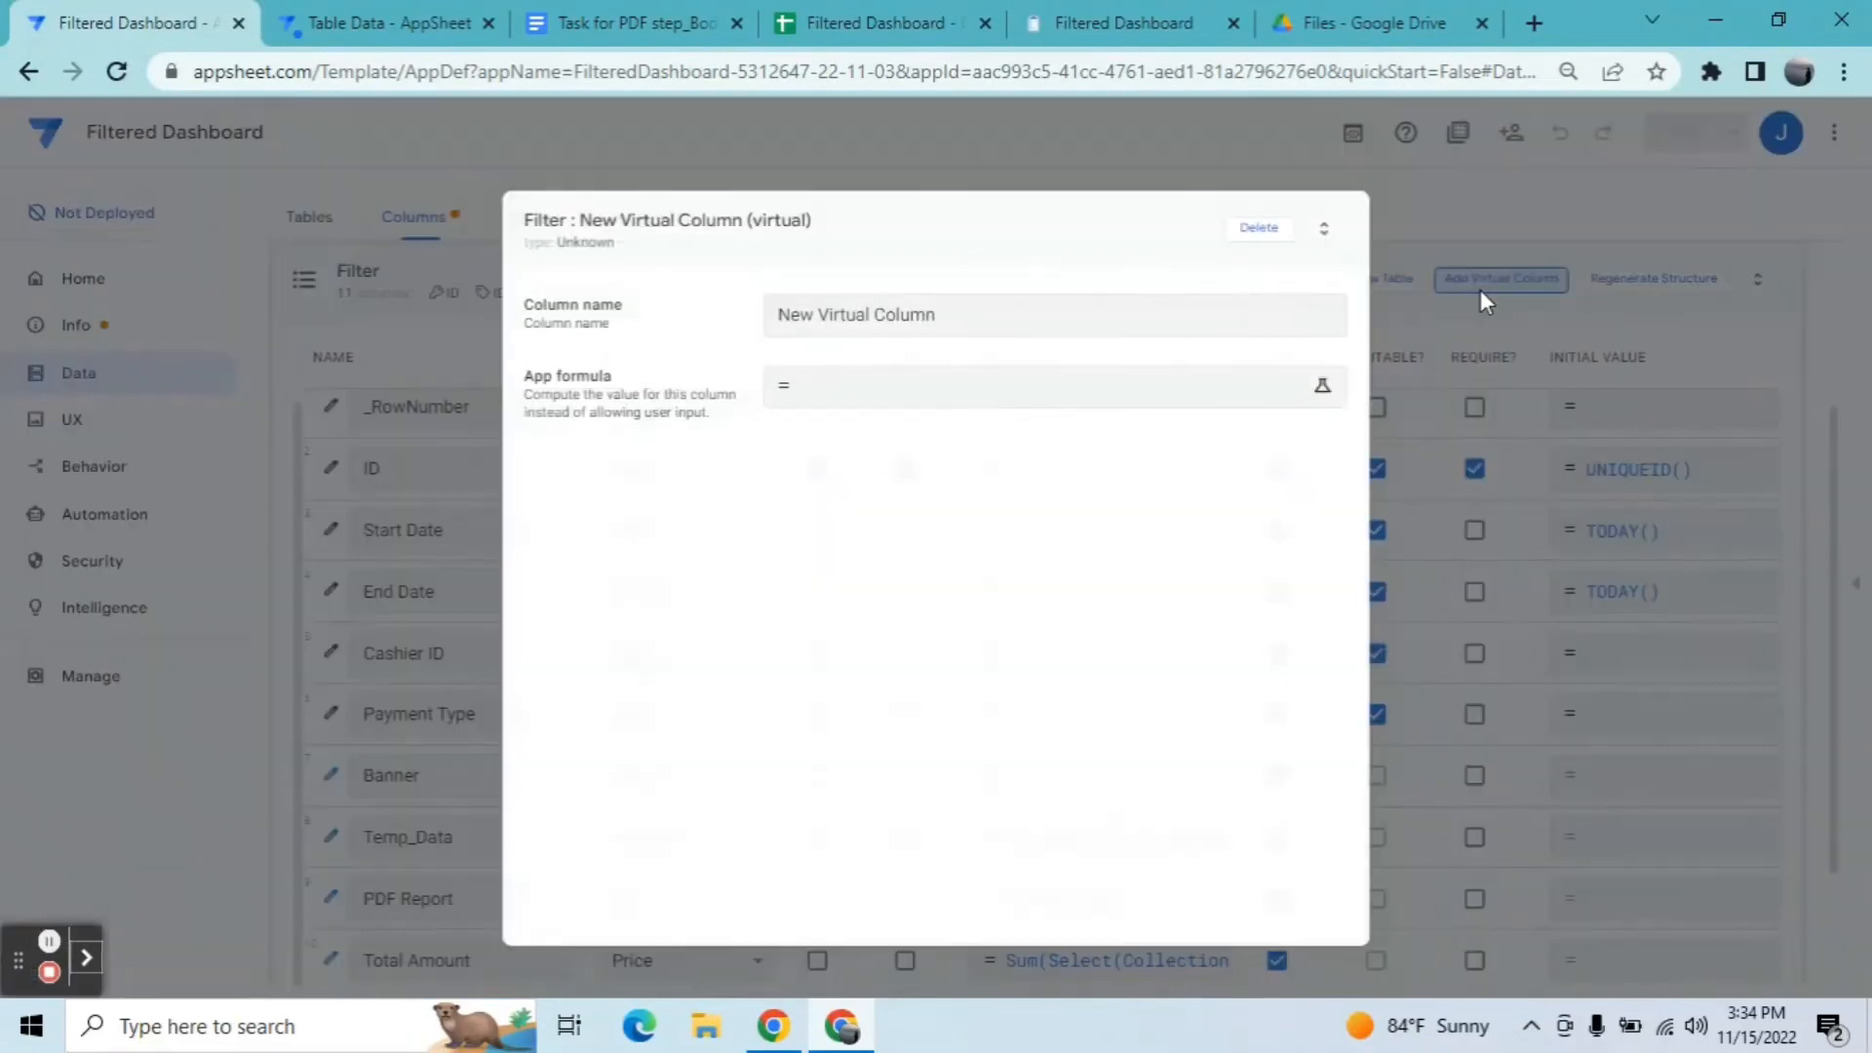
click(951, 304)
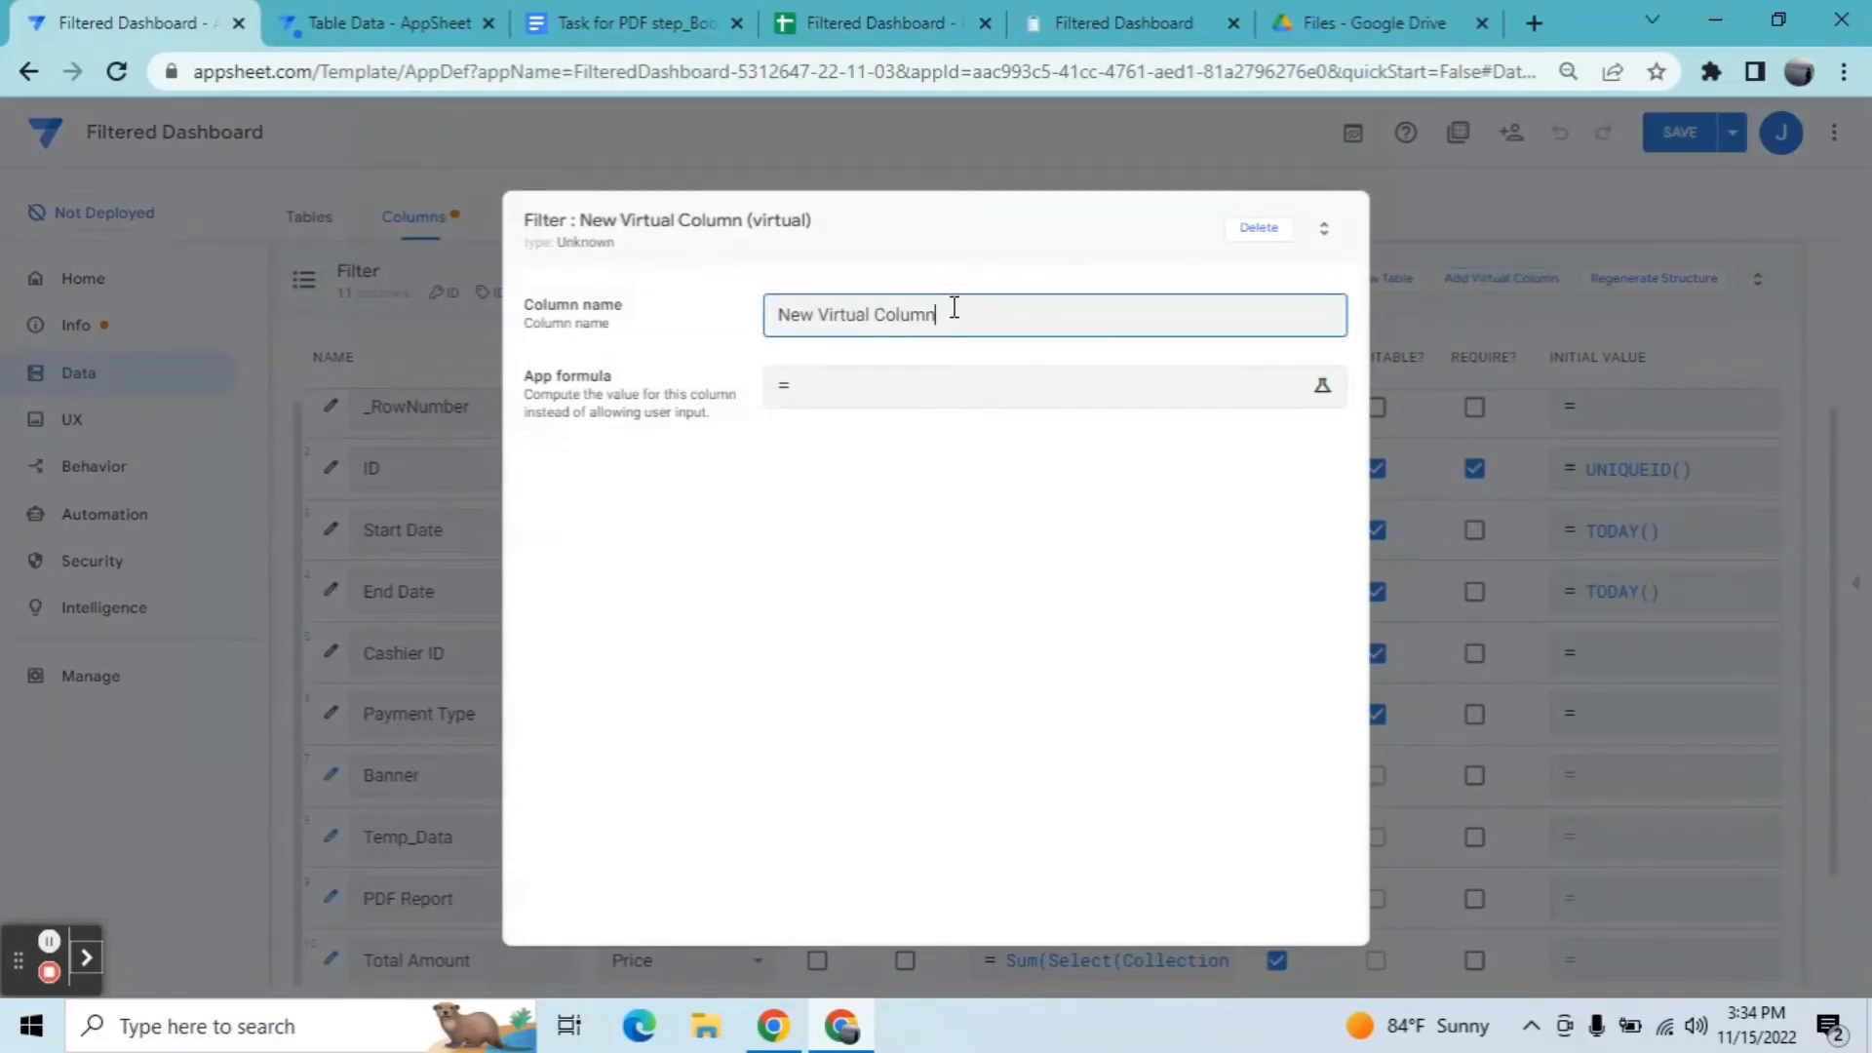
key(BackSpace)
key(BackSpace)
key(ctrl+BackSpace)
key(ctrl+BackSpace)
key(ctrl+BackSpace)
text(File)
Step: Give the File virtual column the app formula Concatenate([ID],".pdf") and finish its definition
click(955, 390)
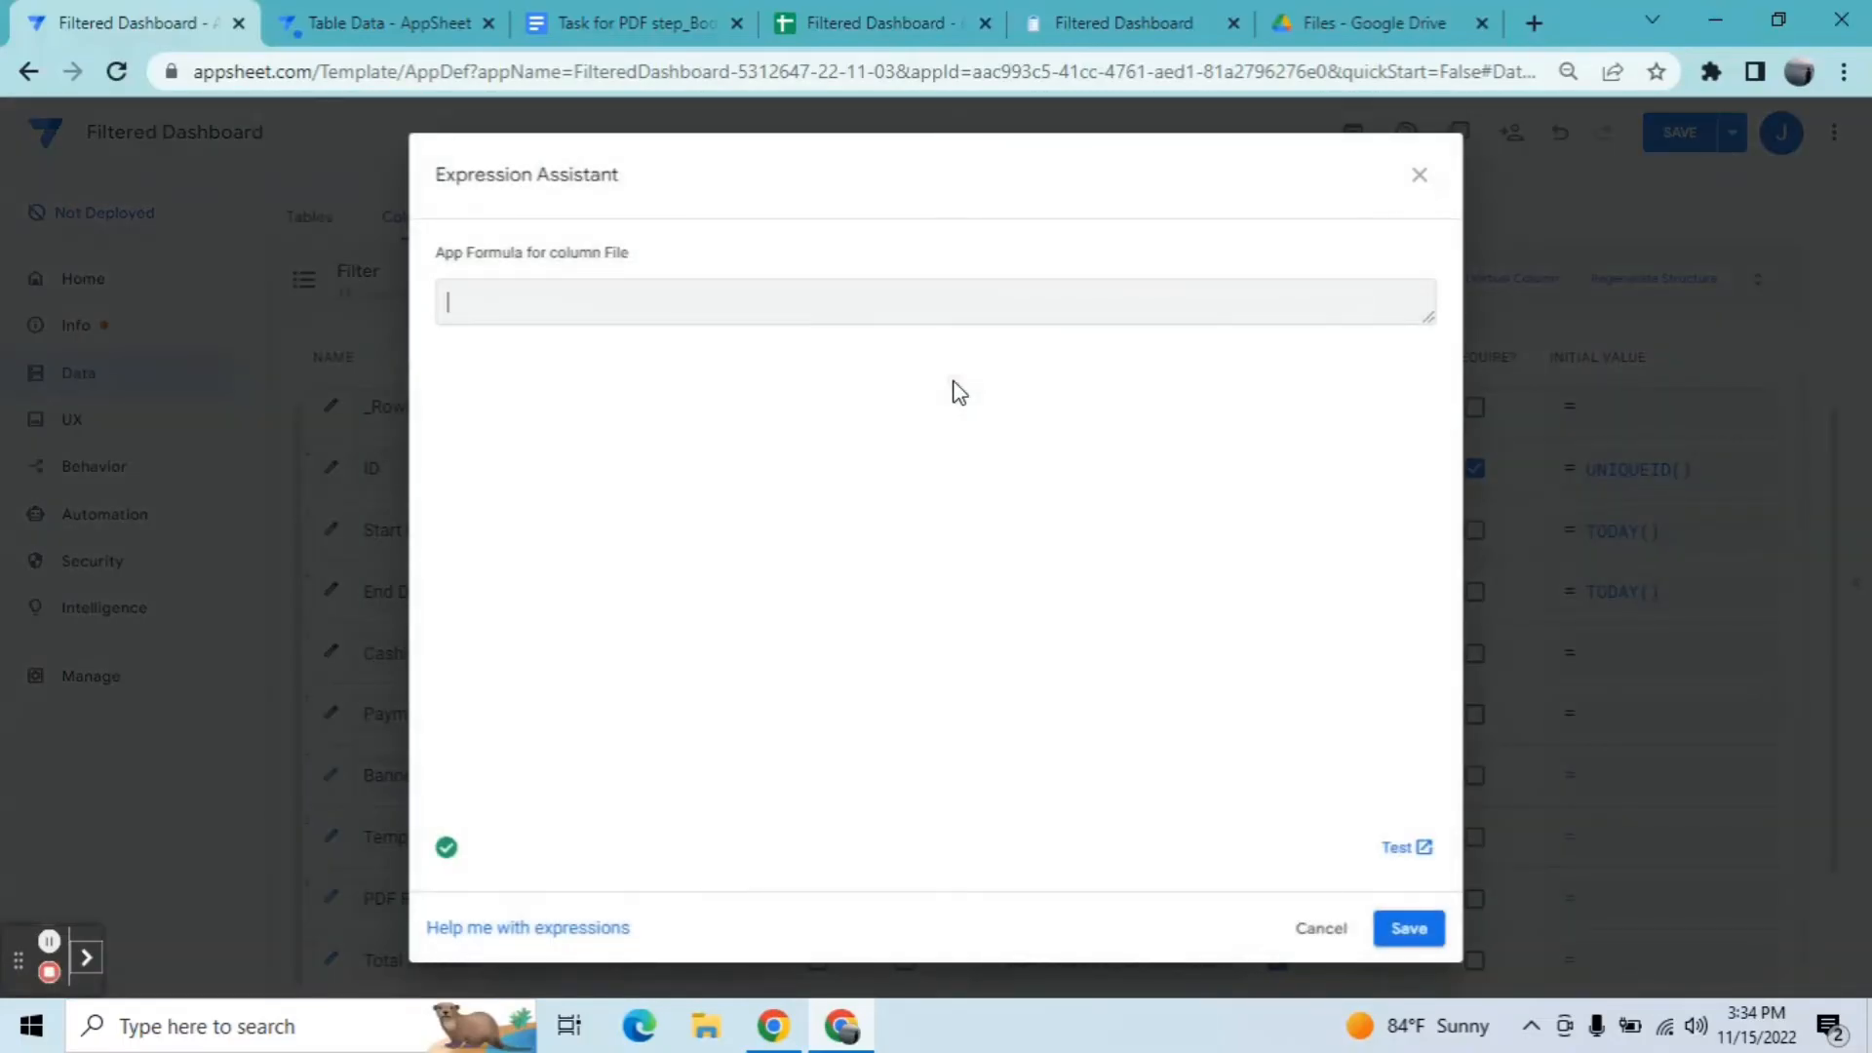
text(Con)
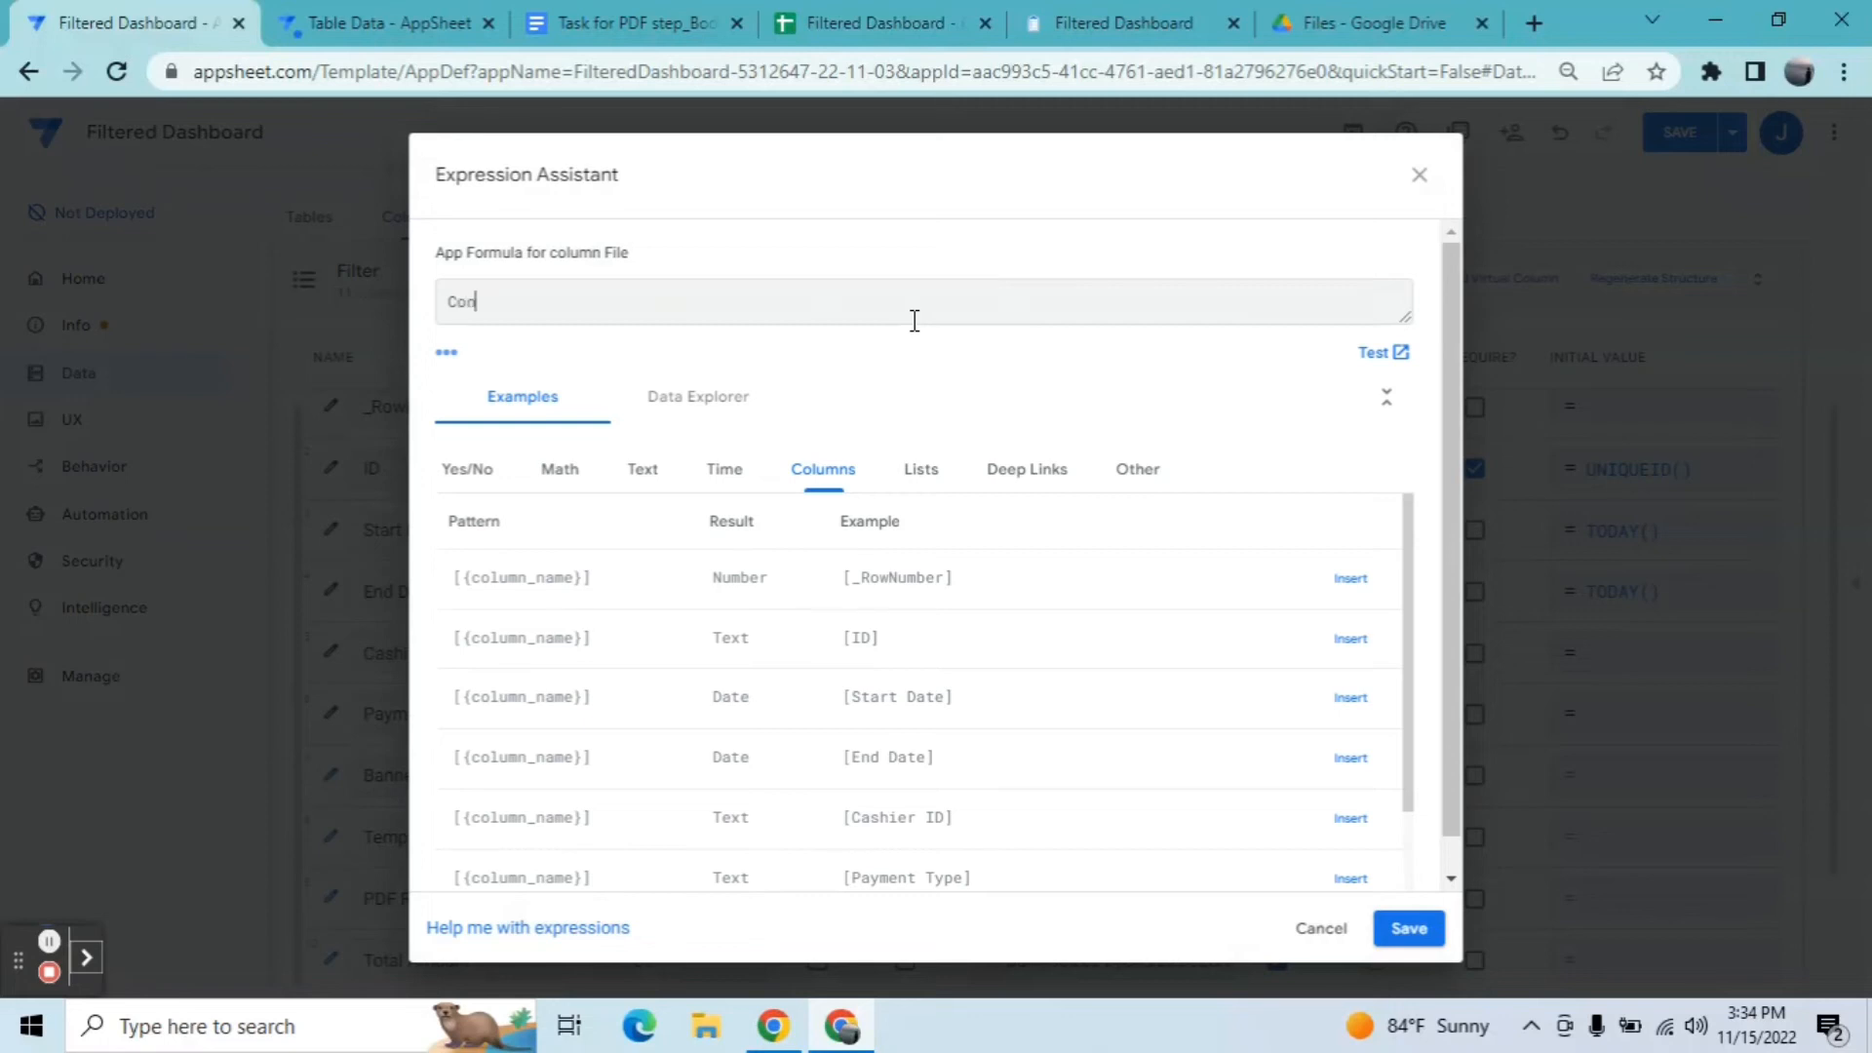
text(catenate()
click(1350, 638)
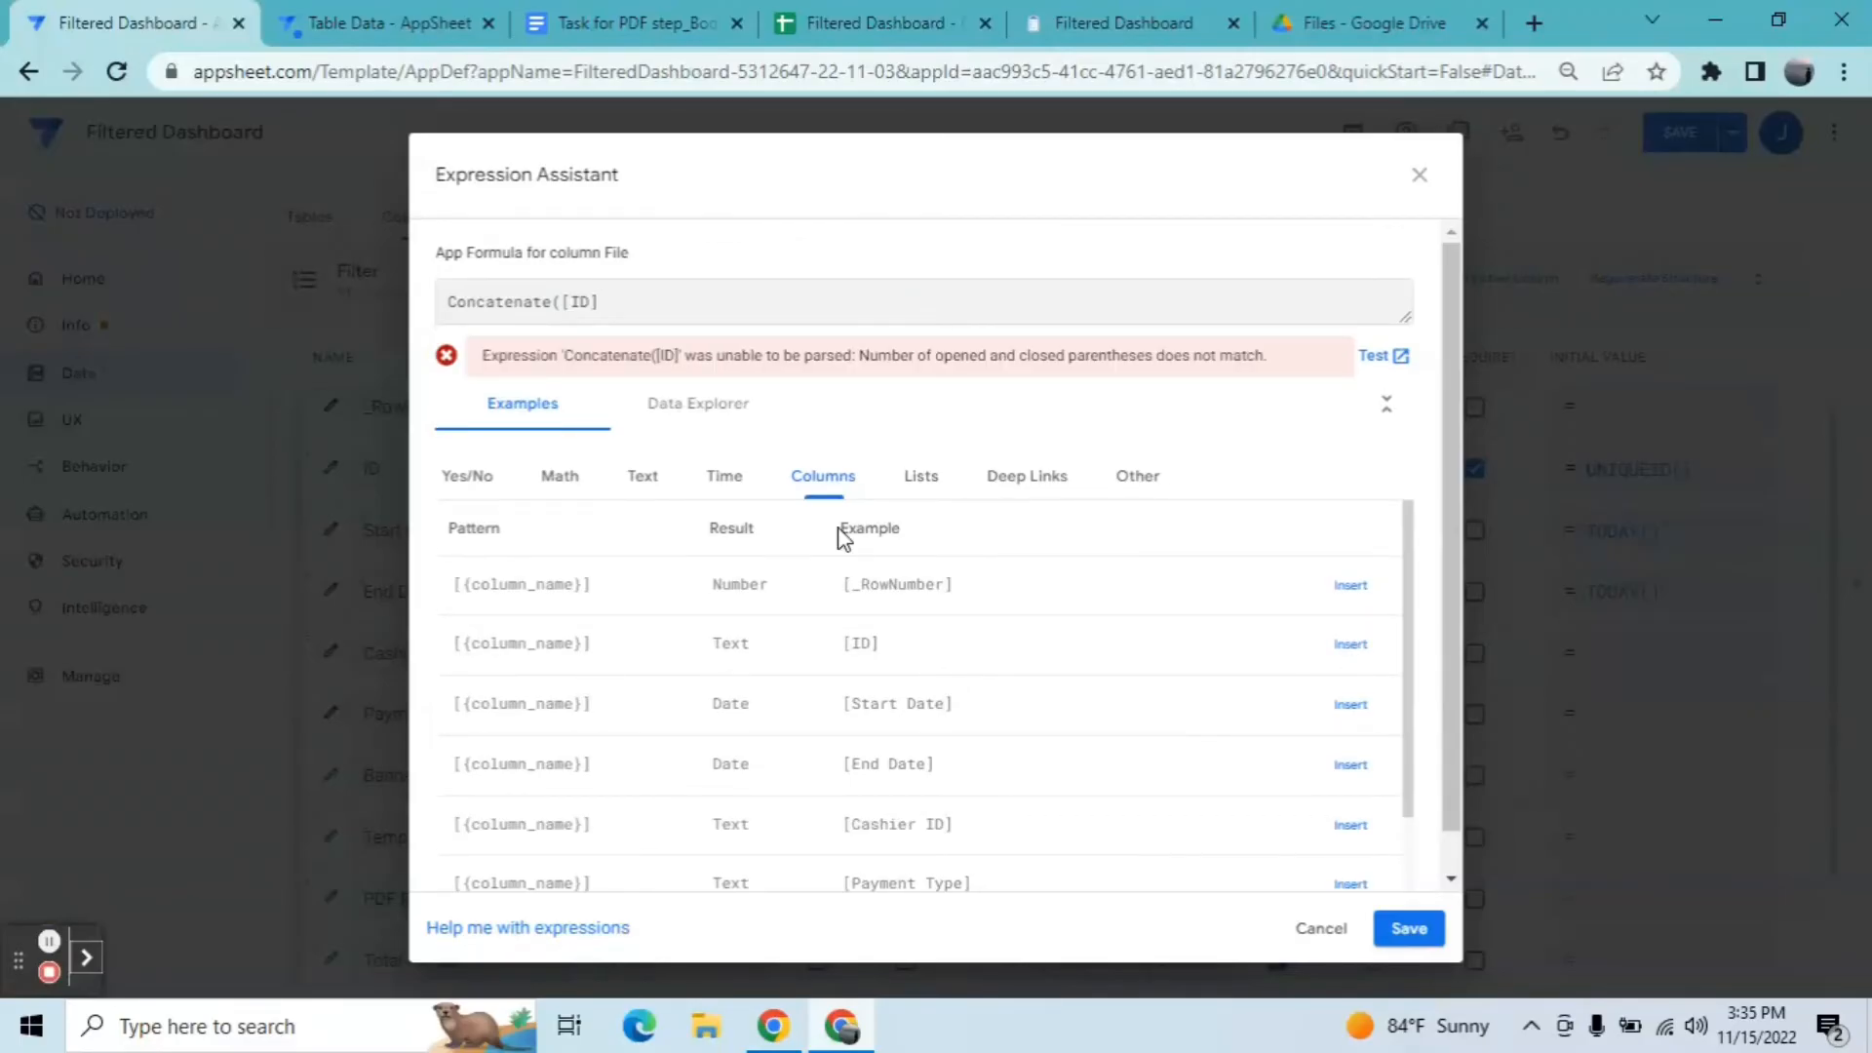
text(,)
text("")
text(.pdf)
text())
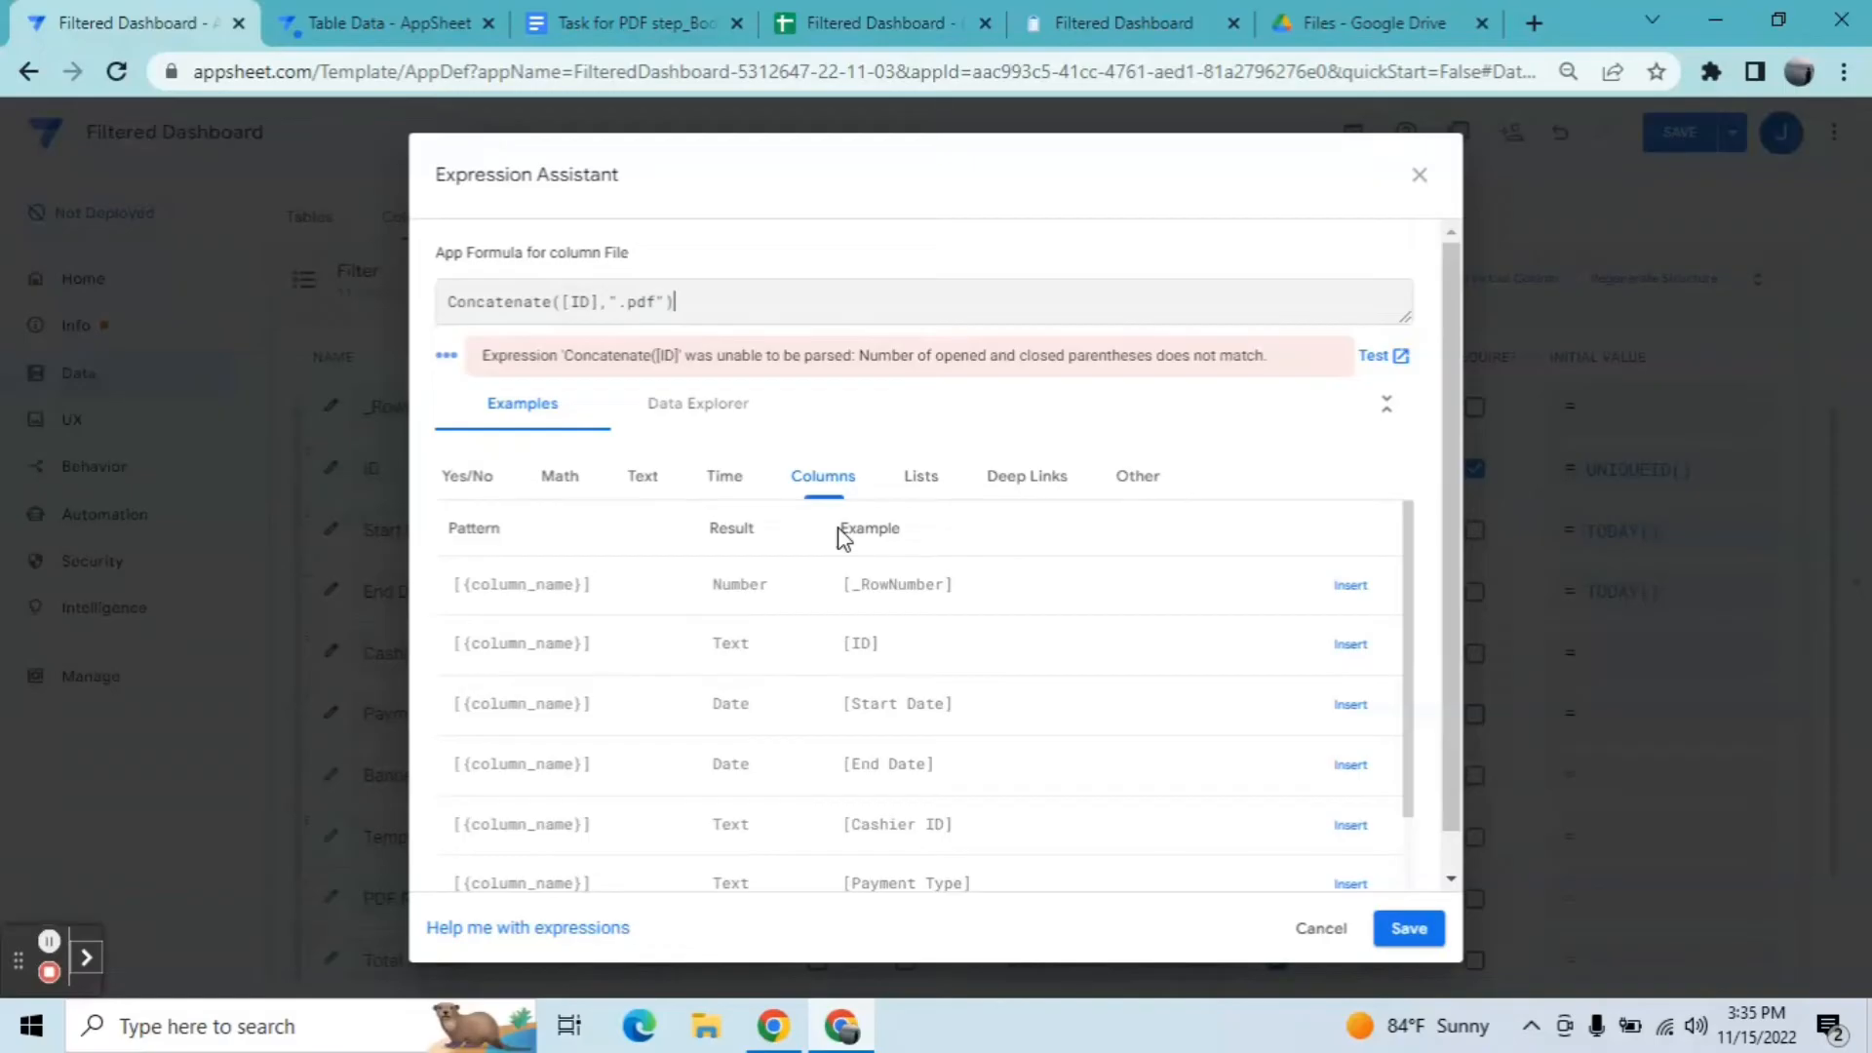
click(1390, 931)
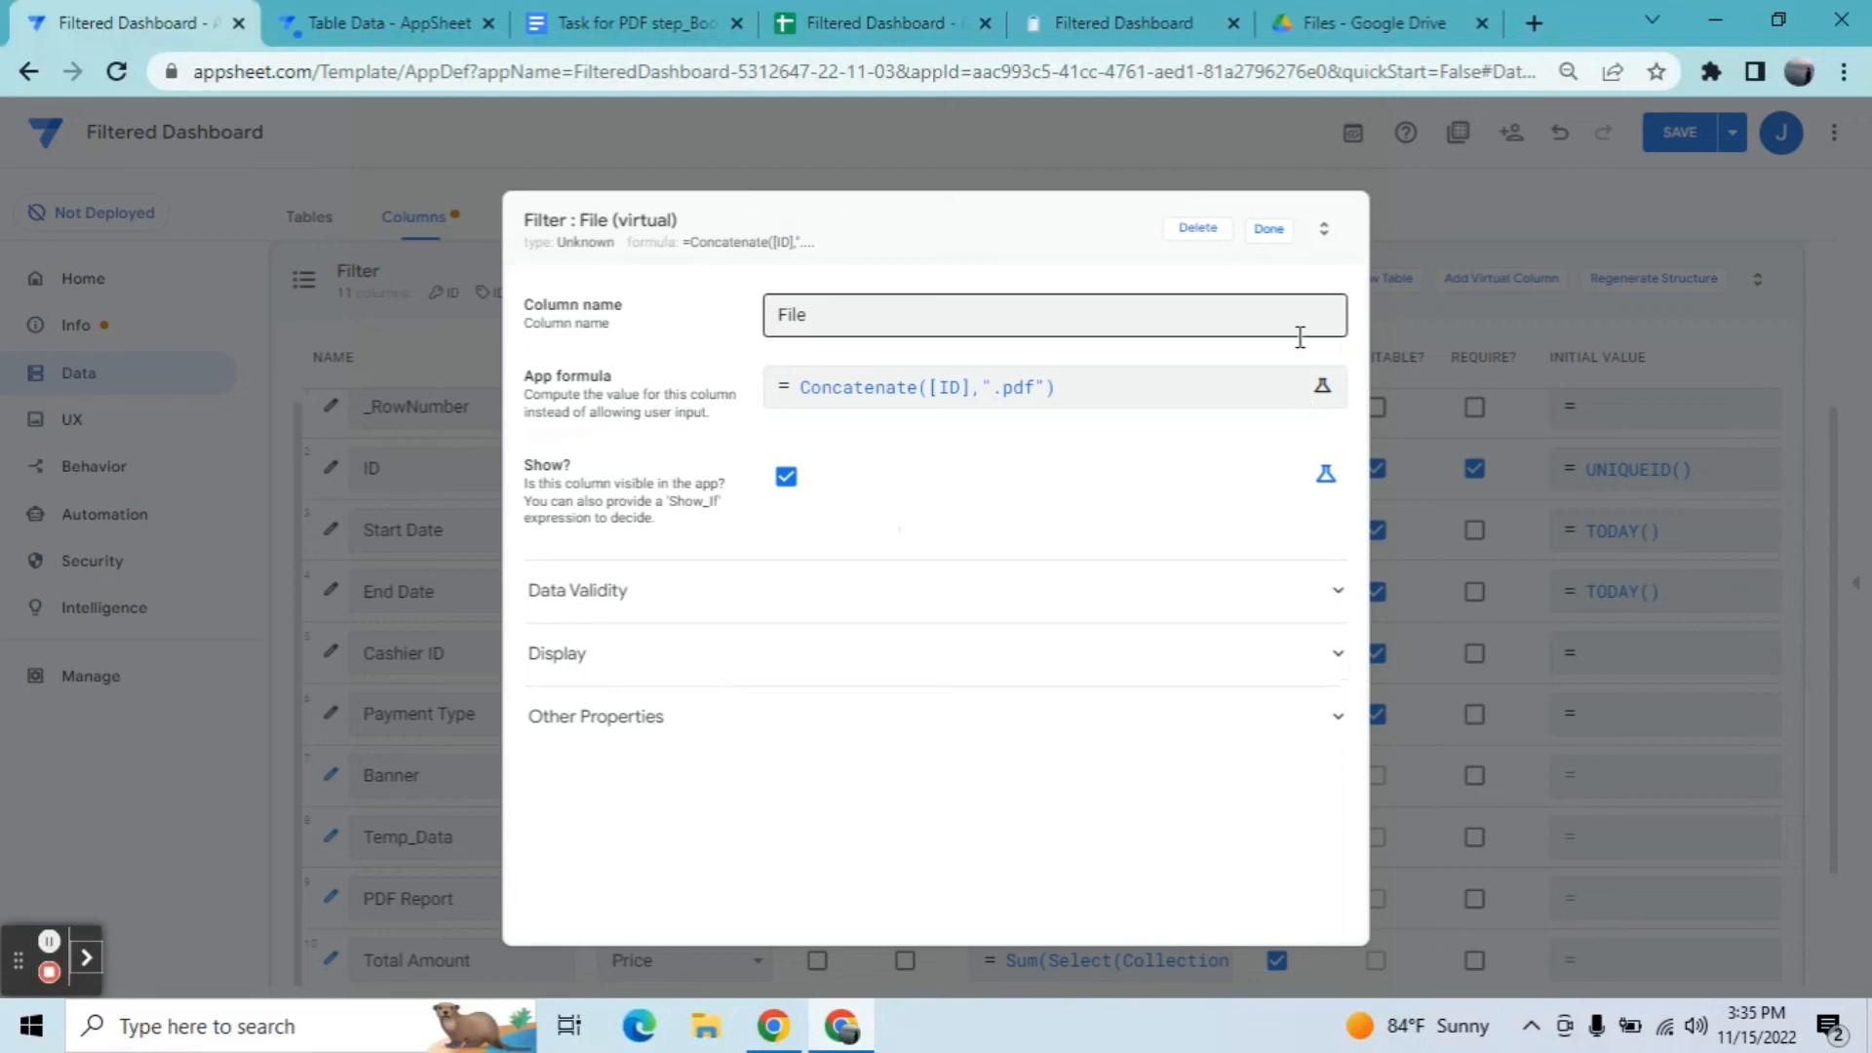
click(1269, 234)
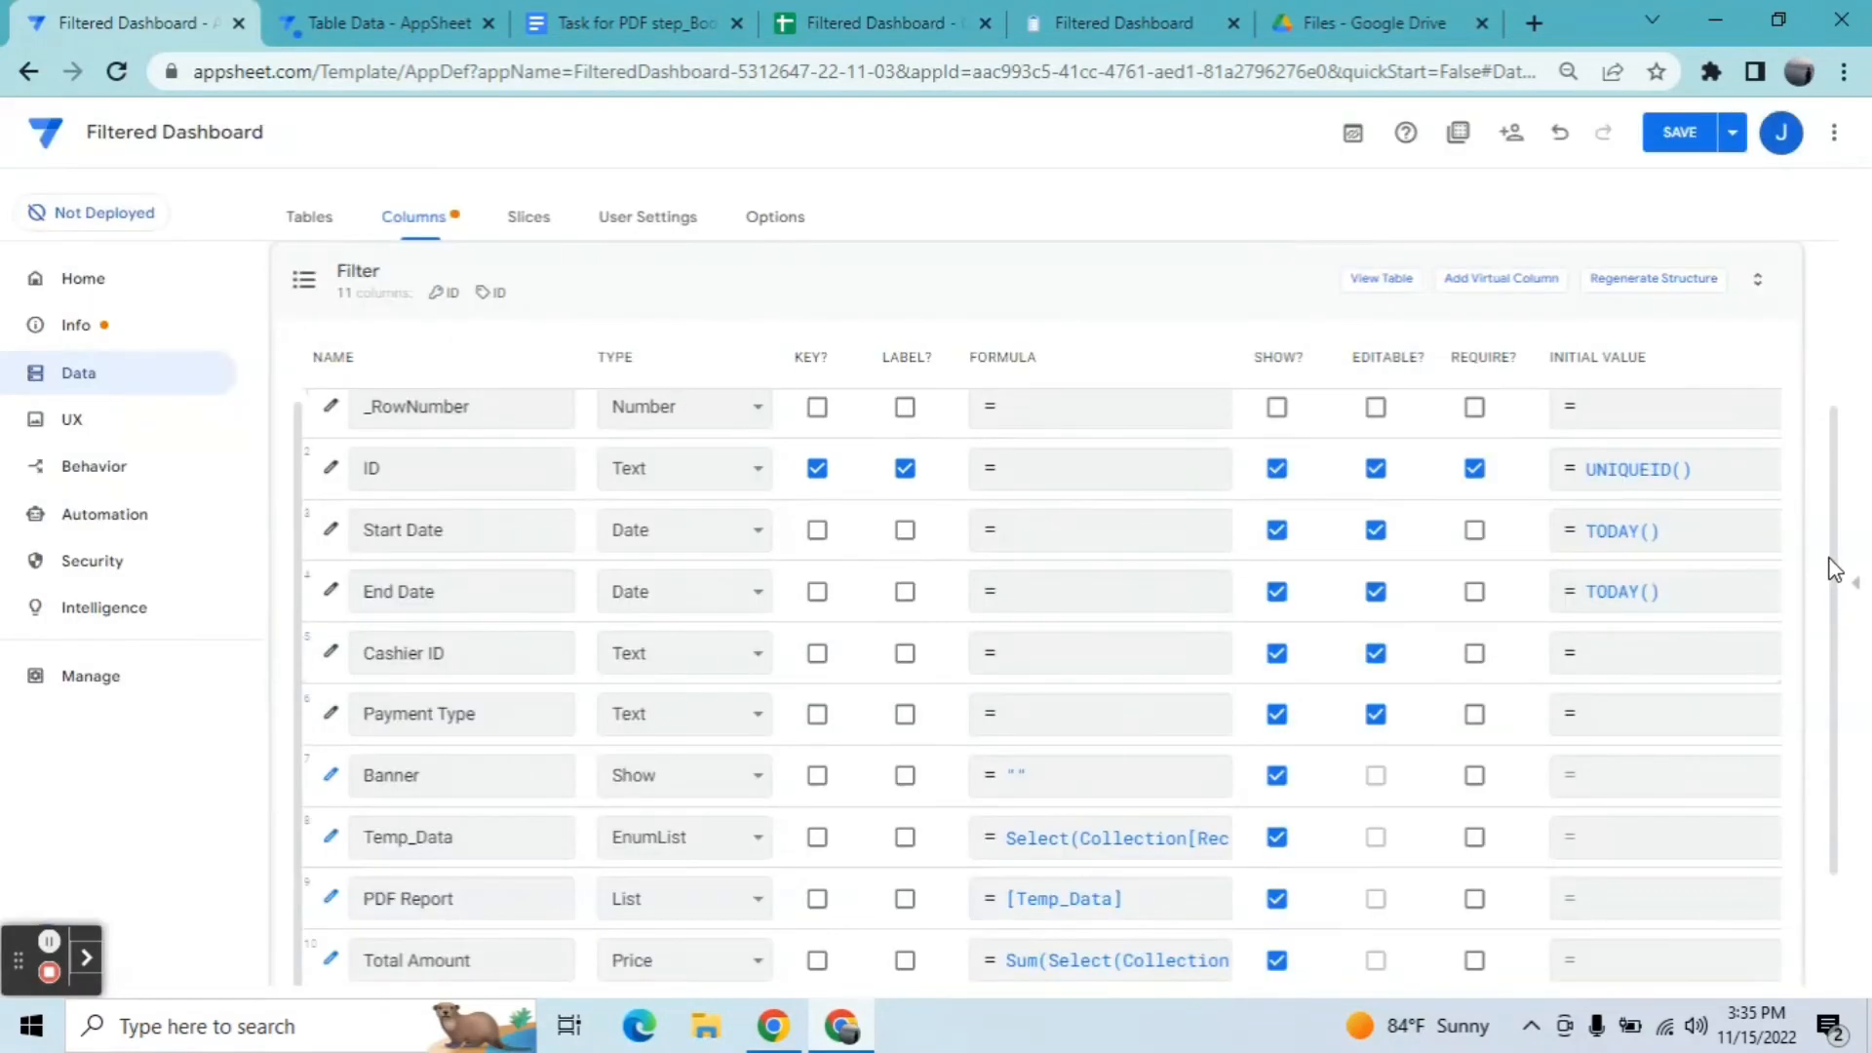
Step: Set the Filter table's File column type to Text and collapse the table's column list
drag(1833, 551, 1833, 621)
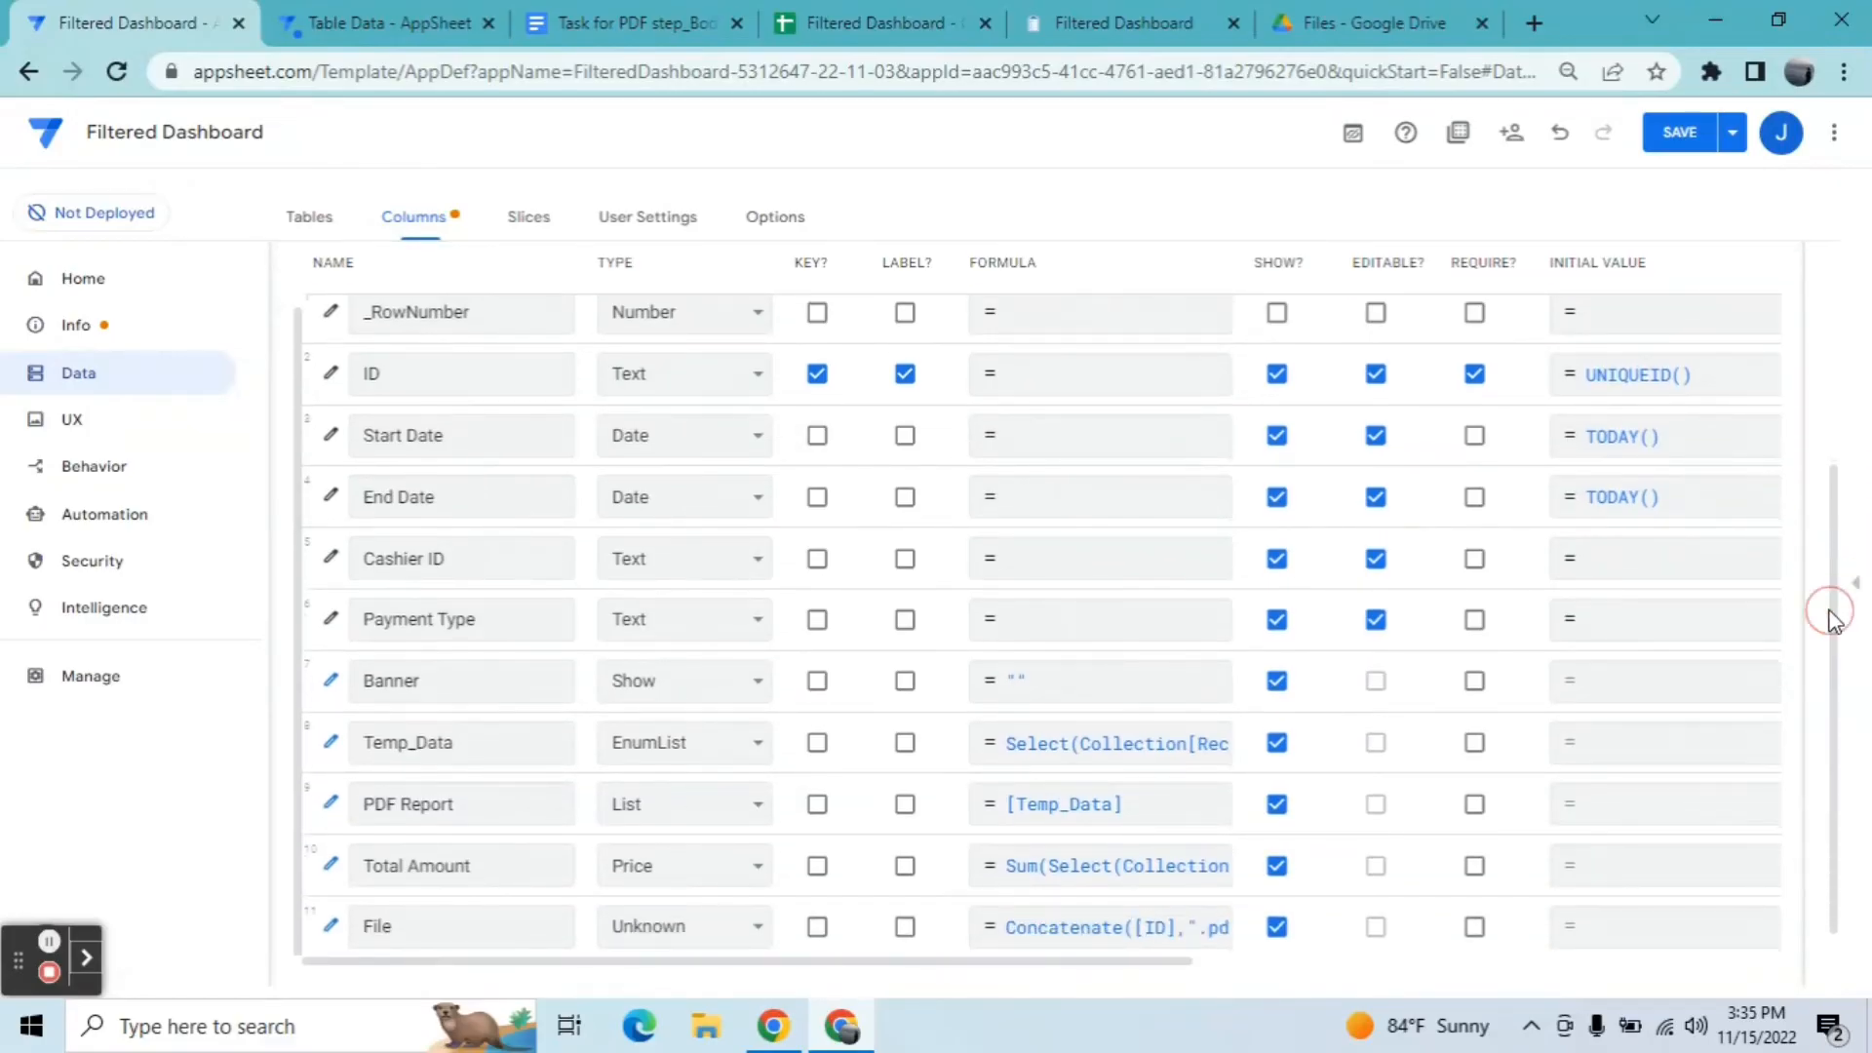
click(758, 931)
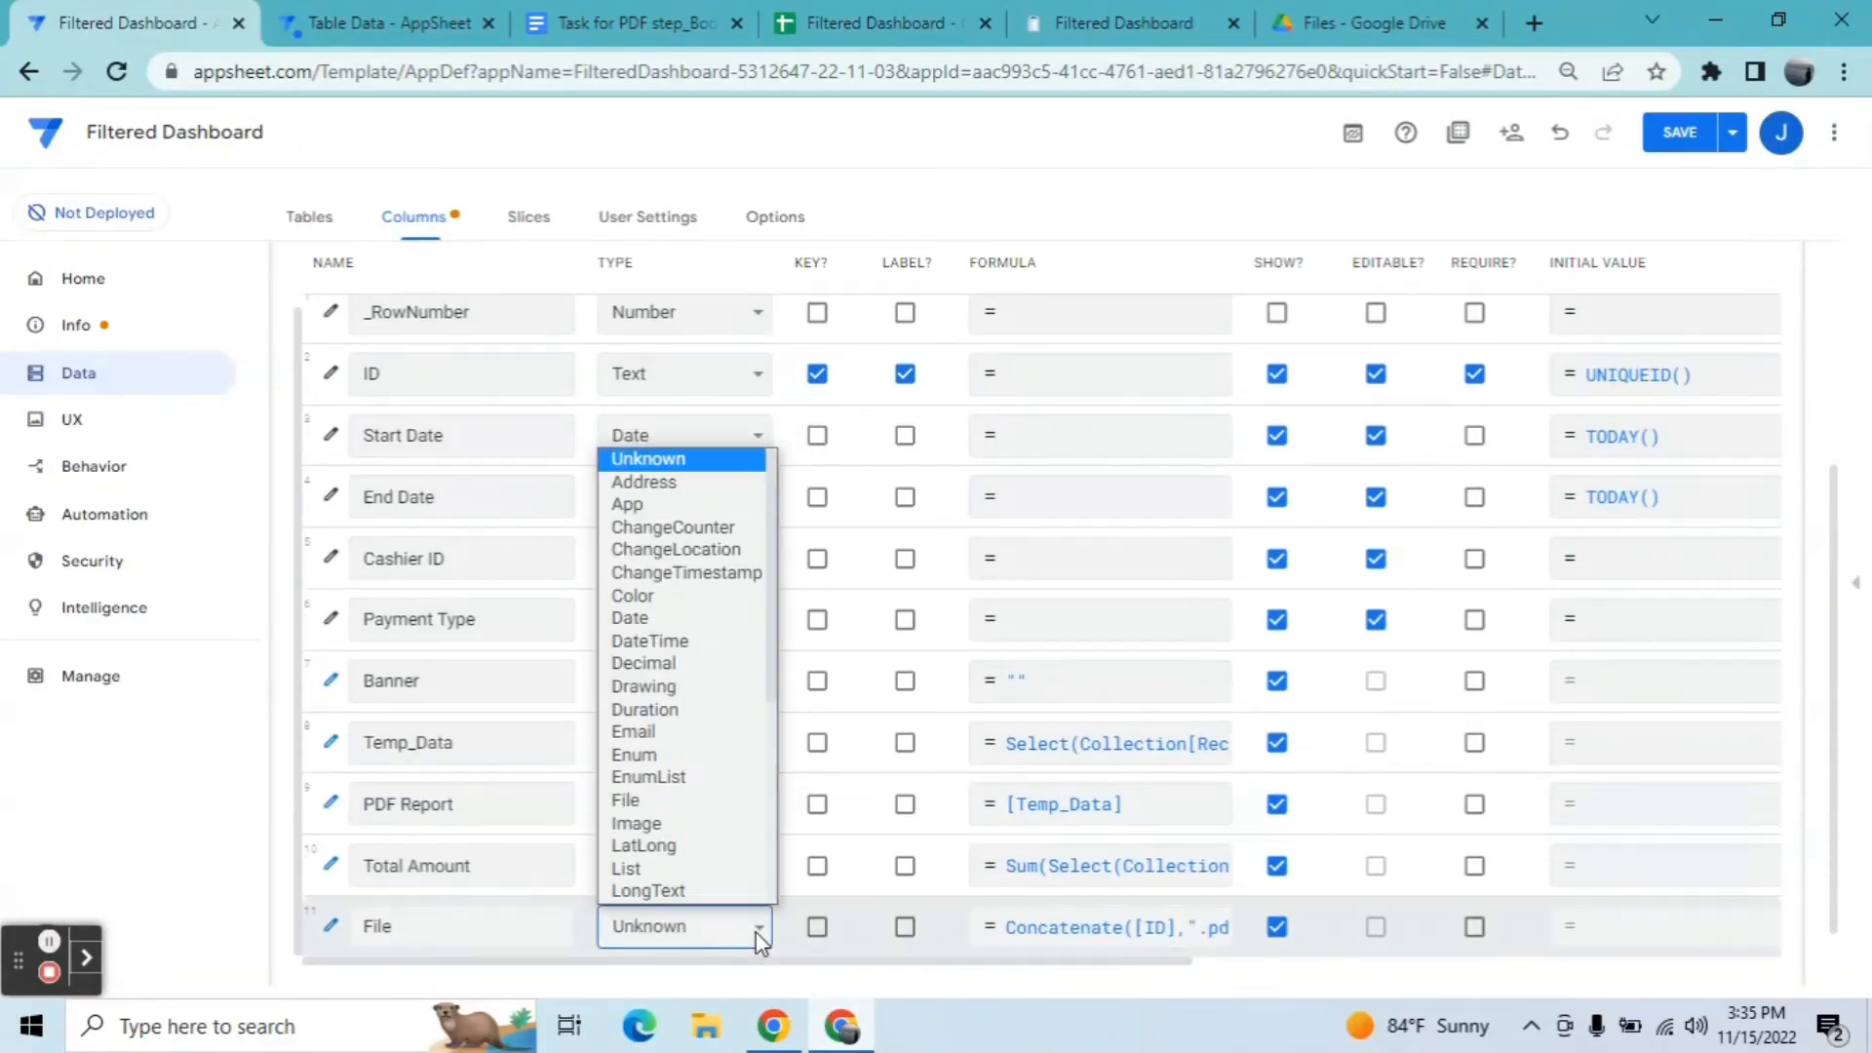
key(t)
click(720, 893)
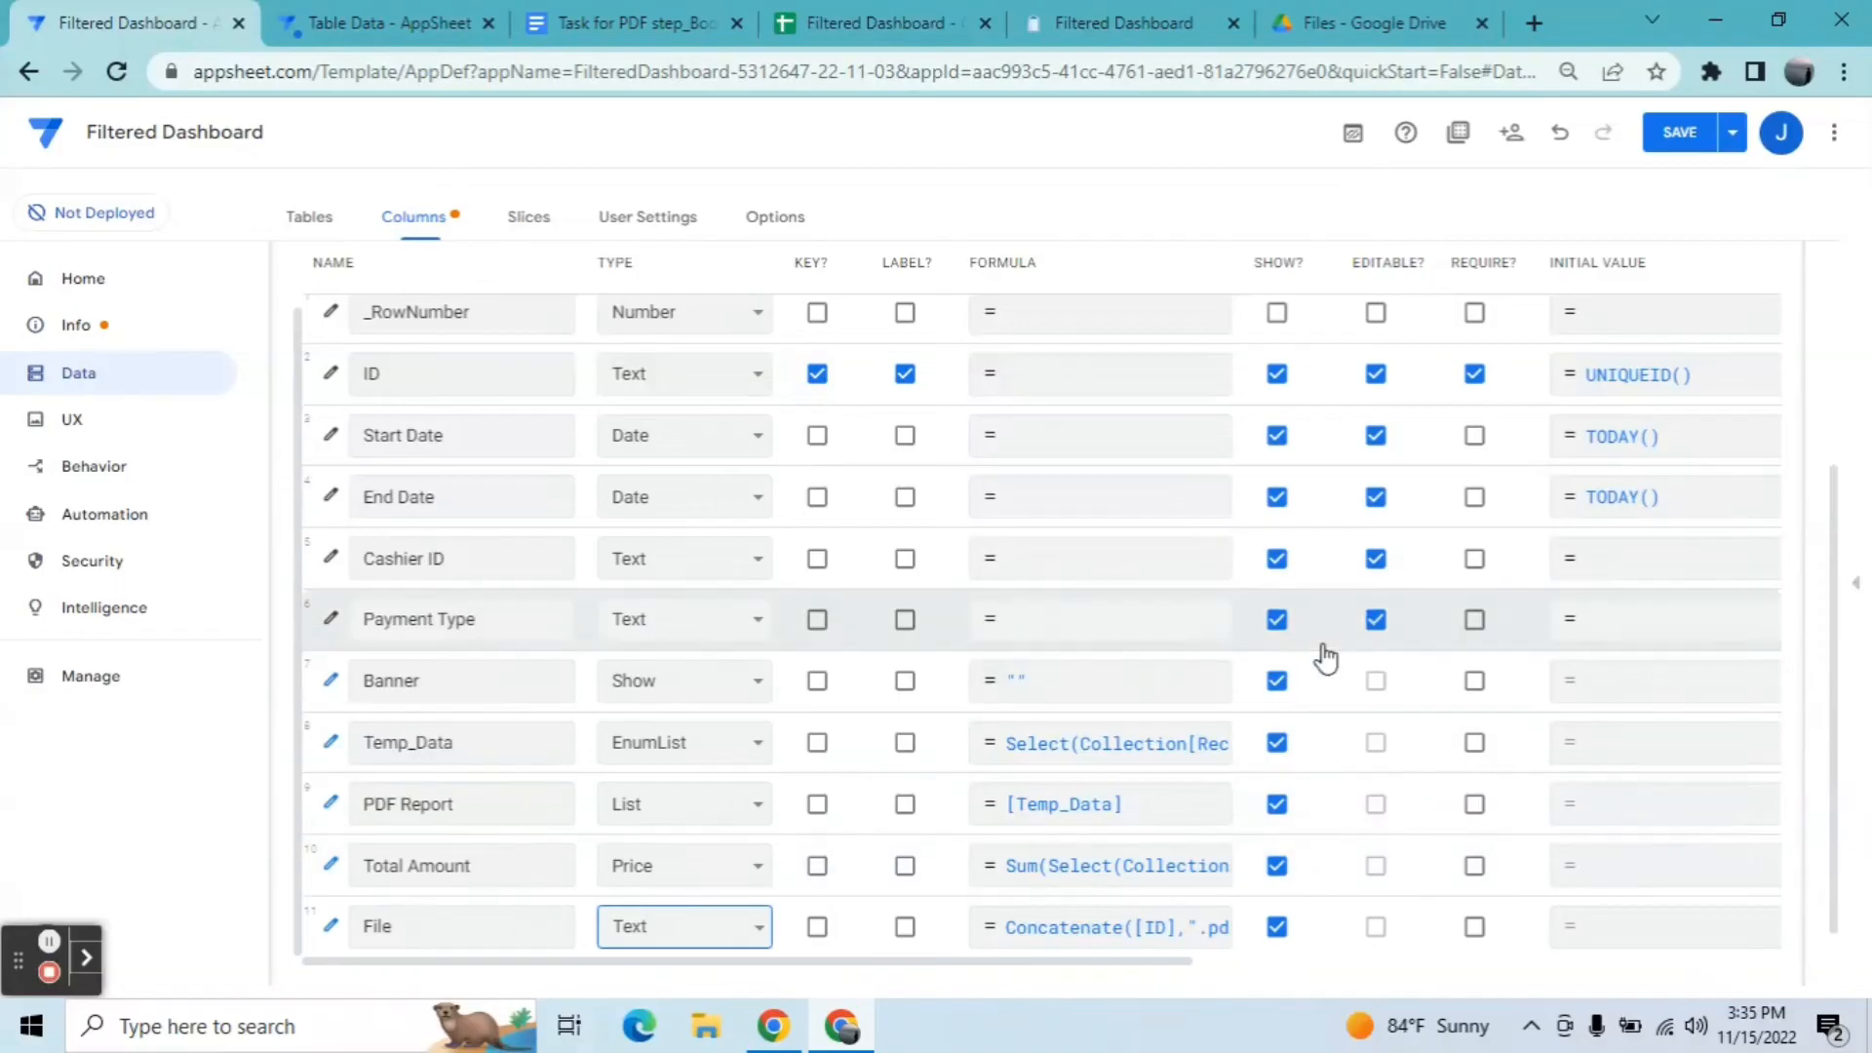
click(1840, 592)
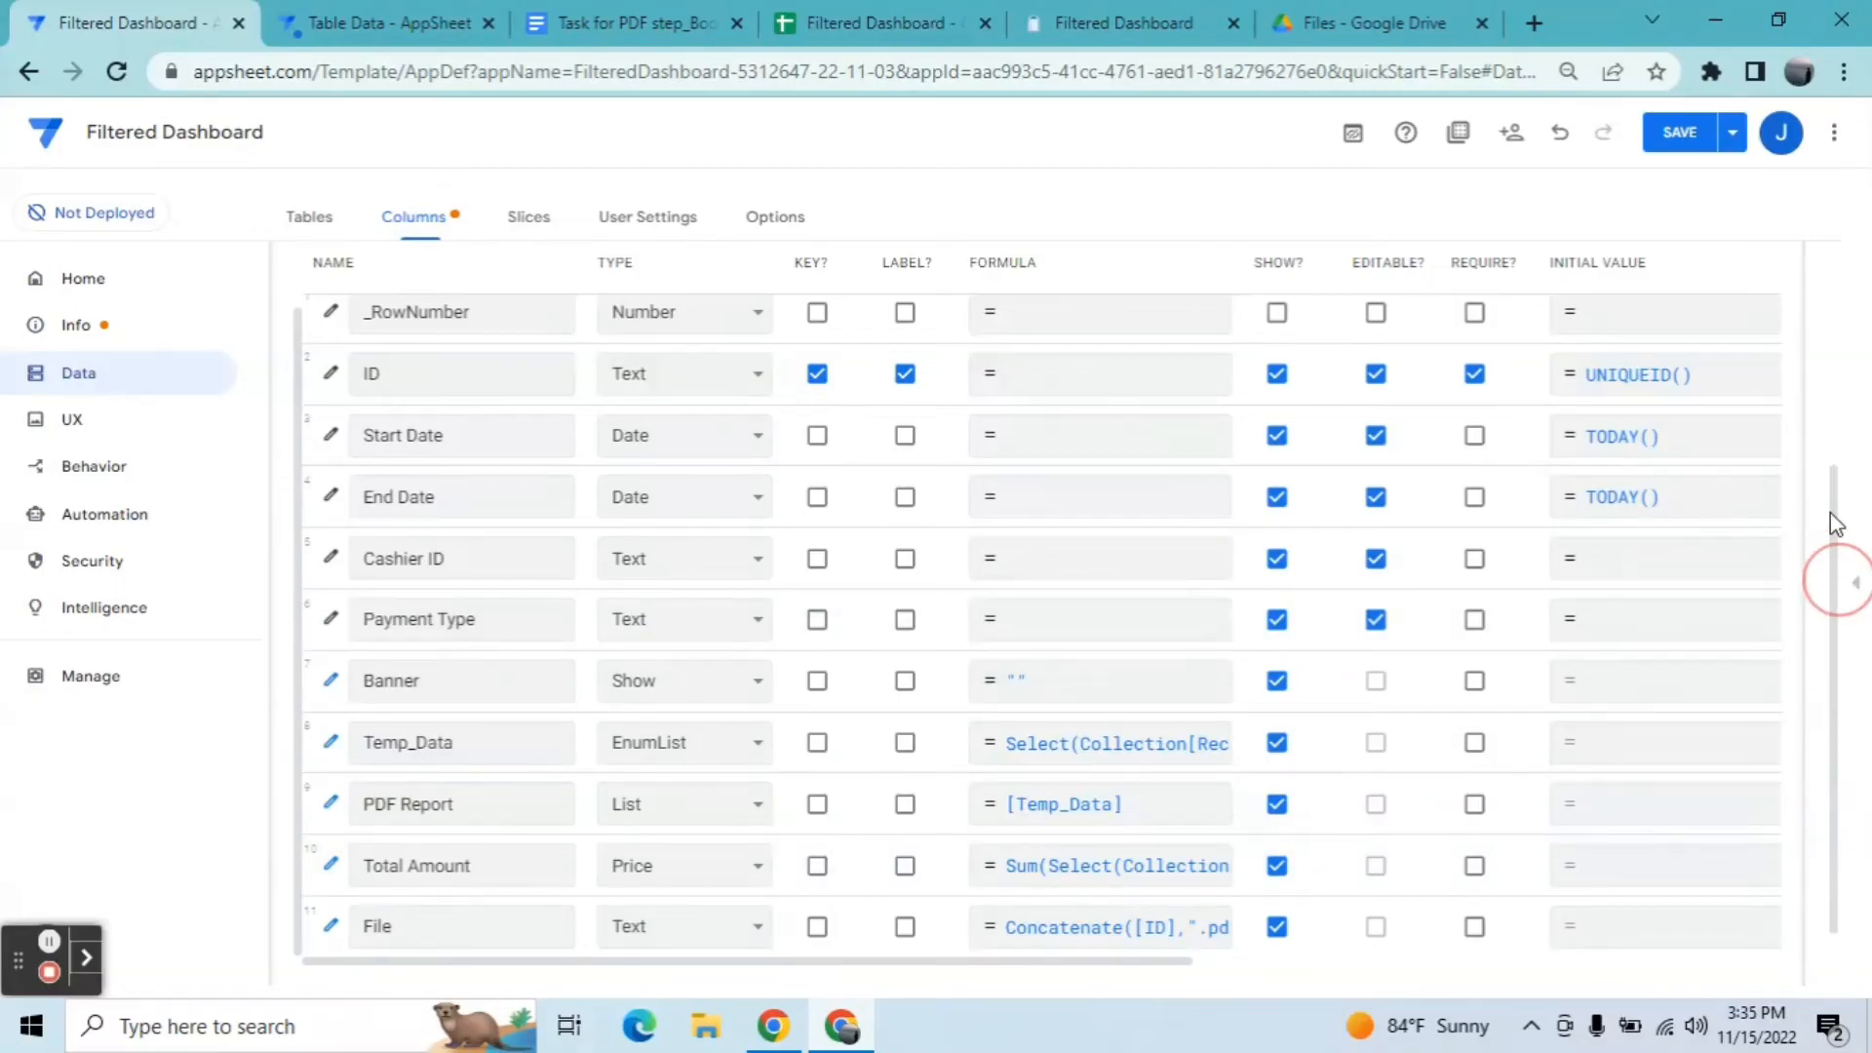
scroll(1774, 468, up, 3)
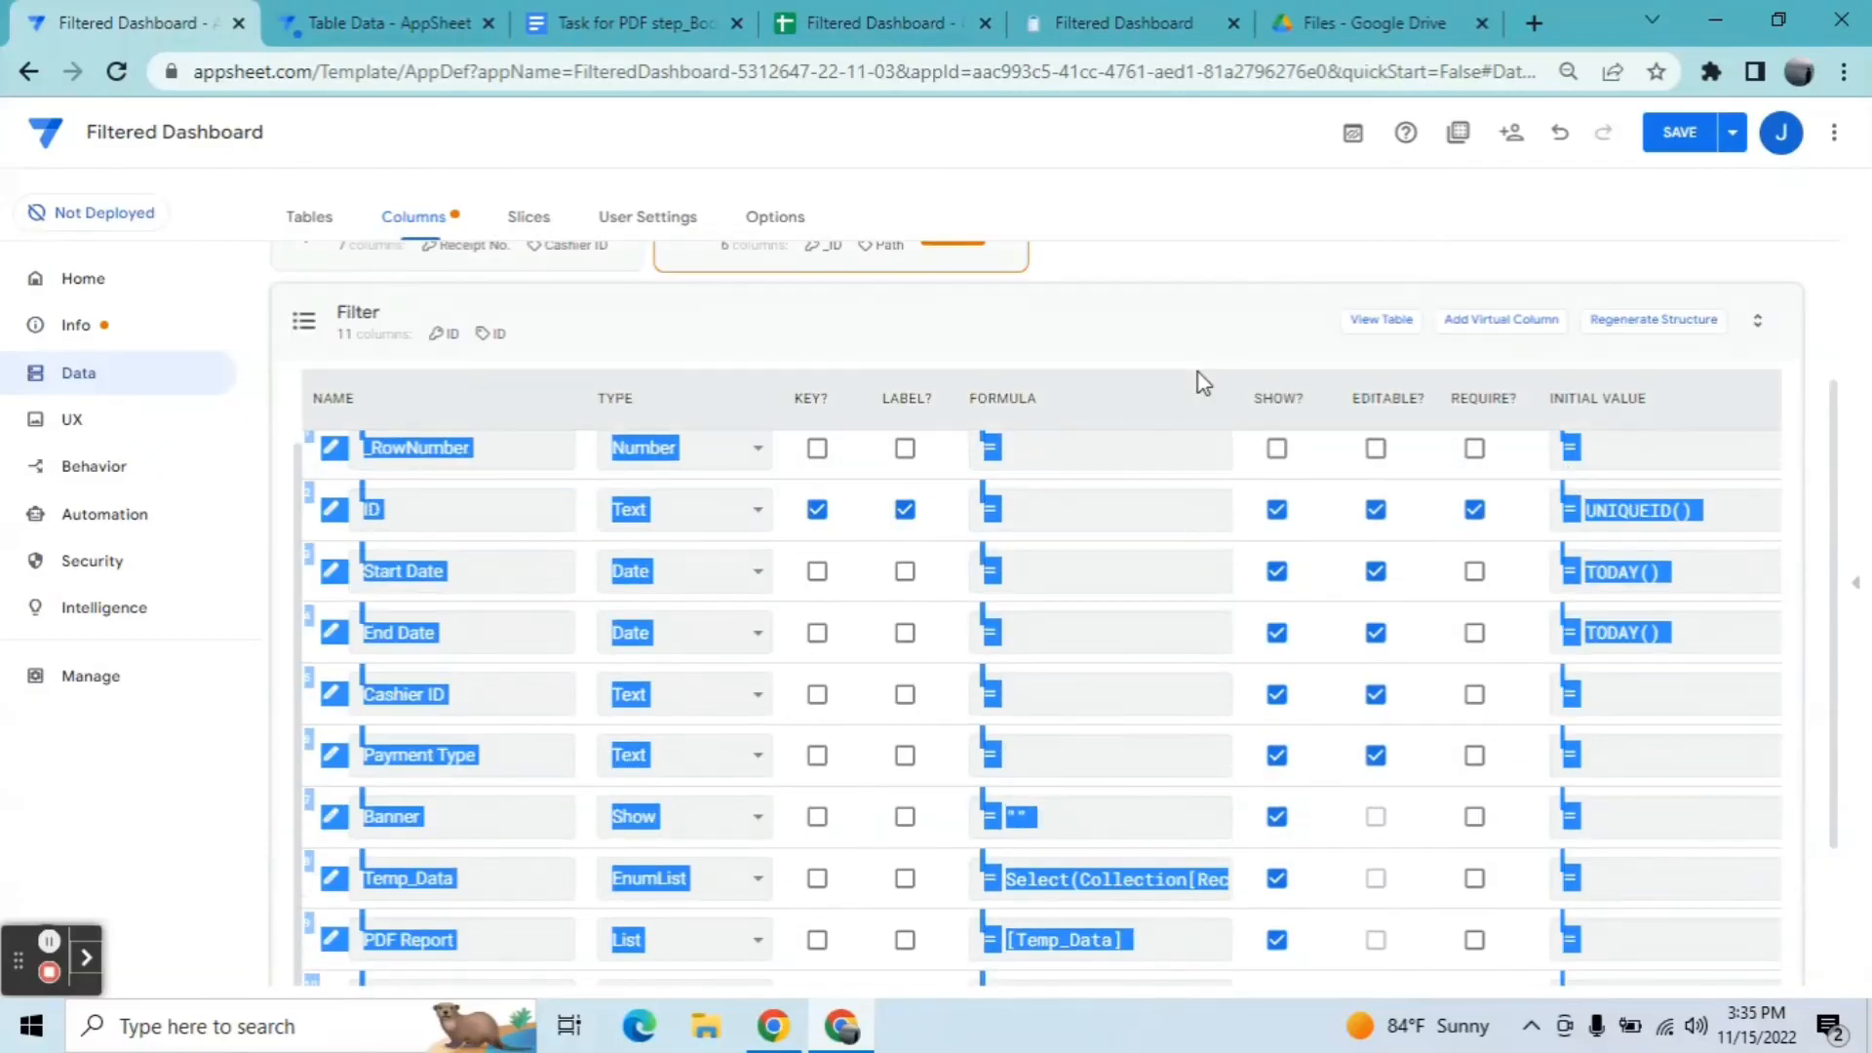
click(1138, 324)
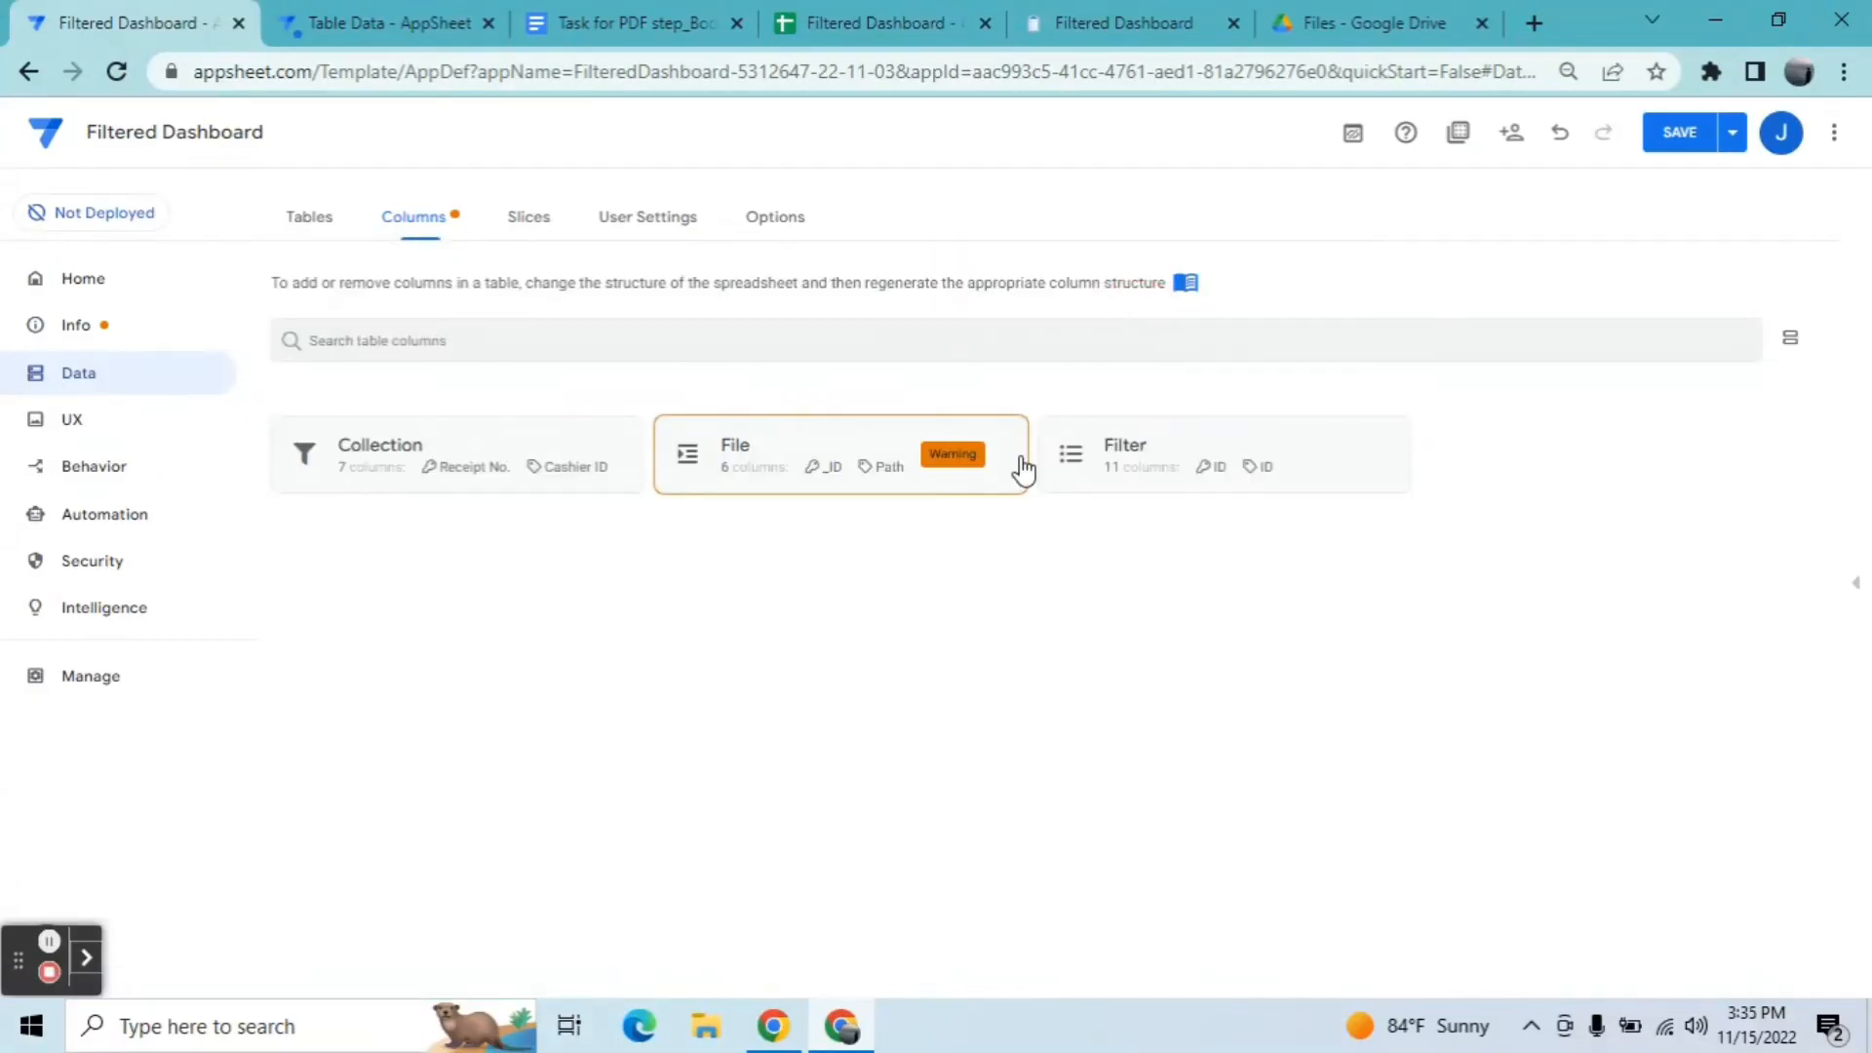
Step: Hide the MimeType, LastModifiedBy and CreateTime columns in the File table
click(892, 455)
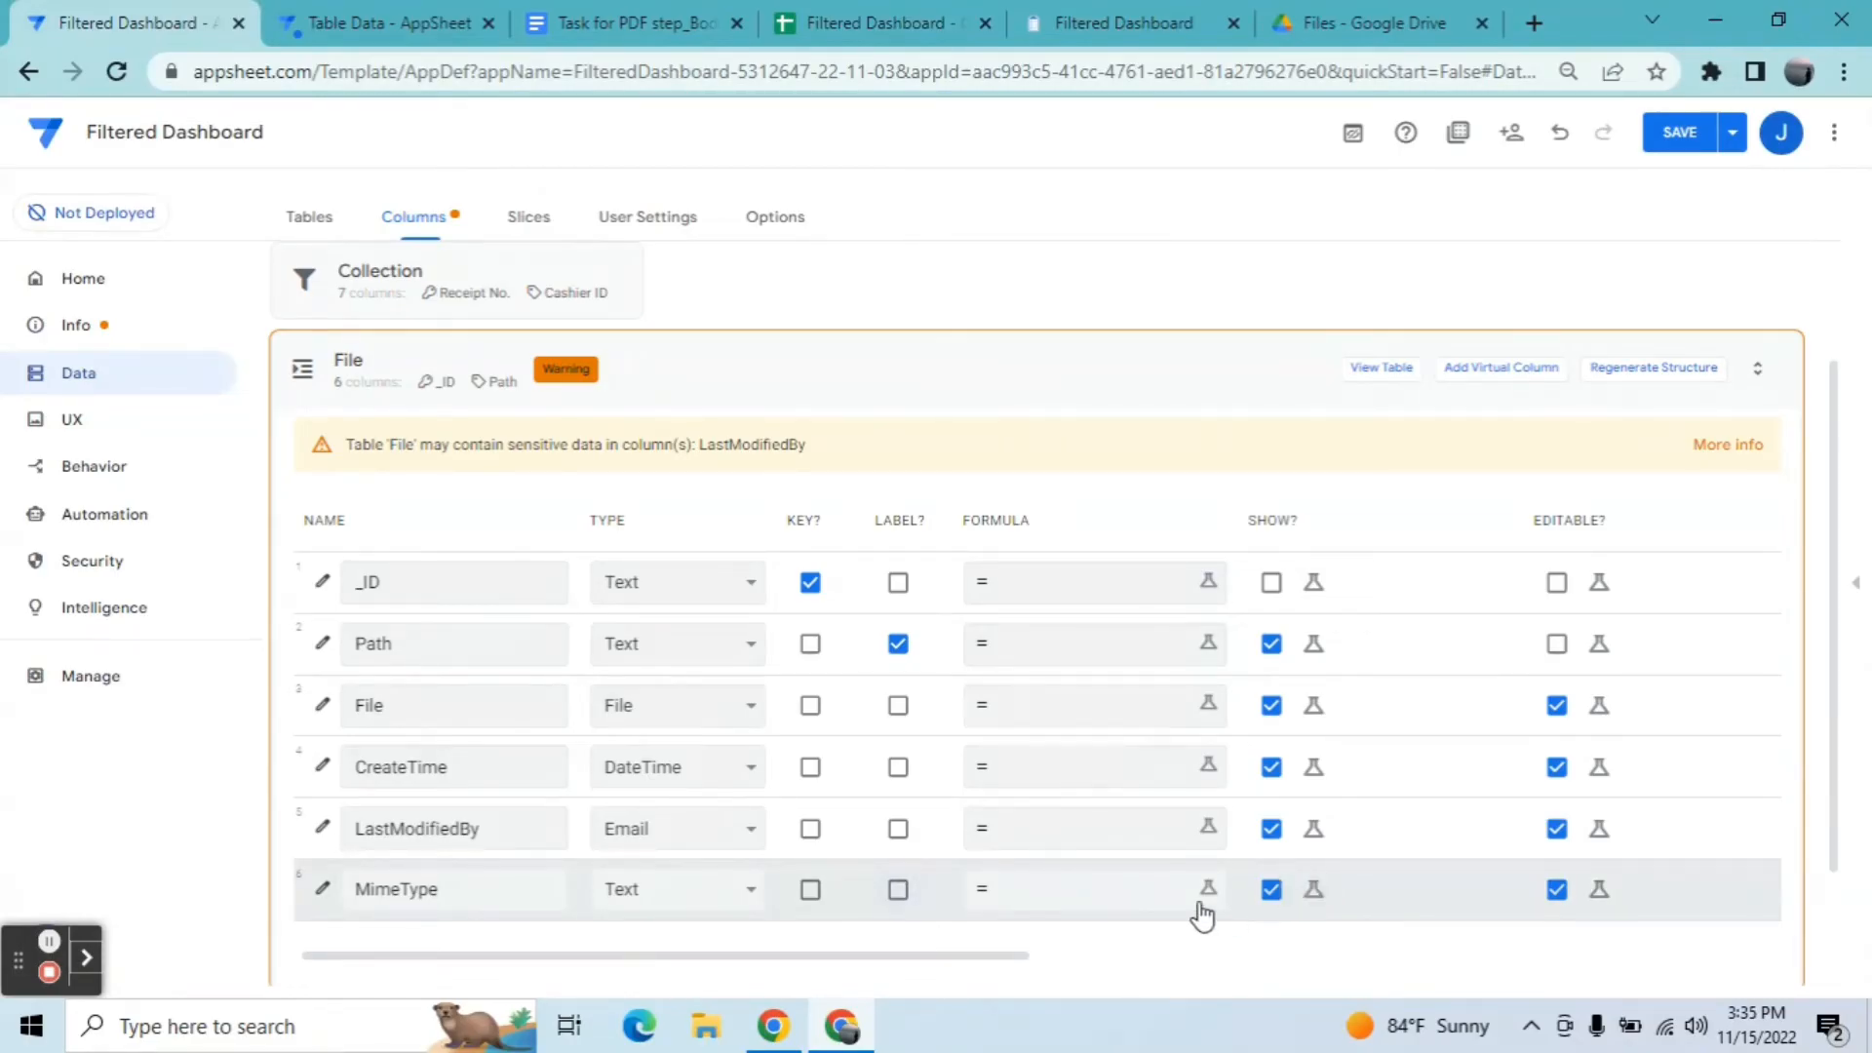
click(1272, 891)
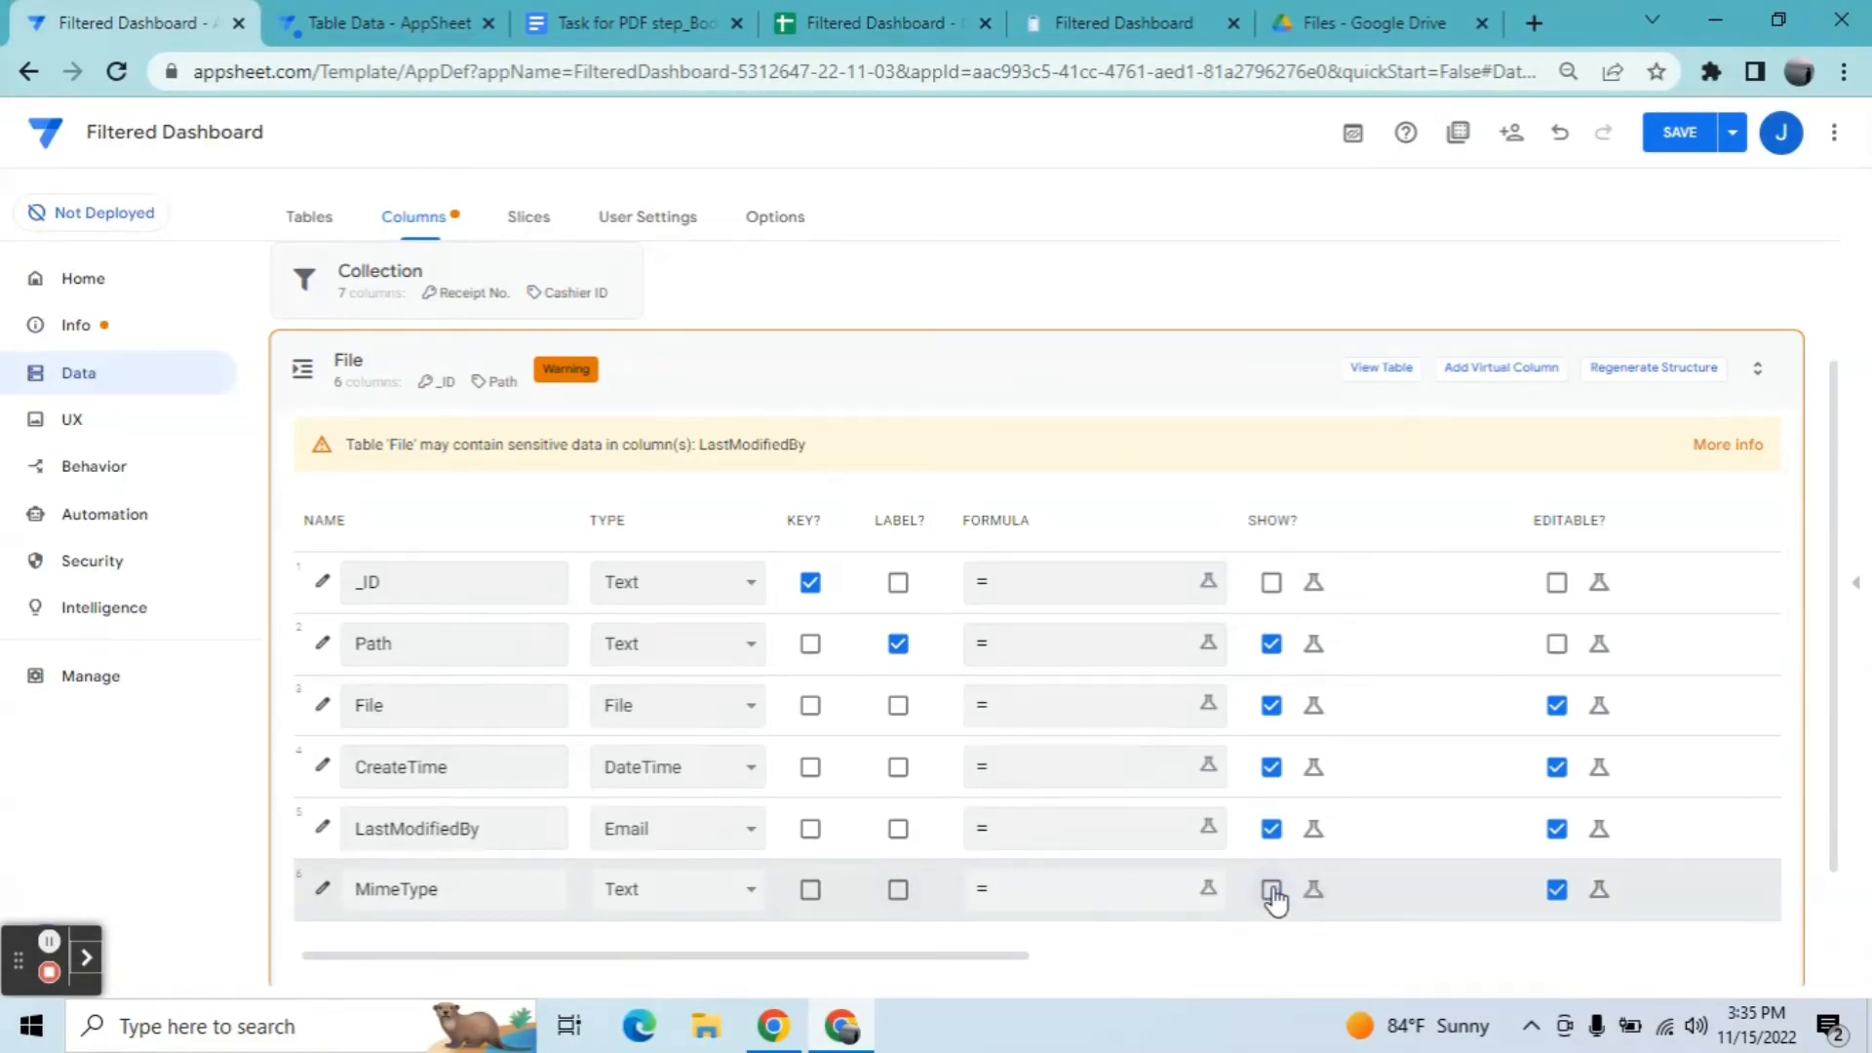
click(1273, 831)
click(1271, 769)
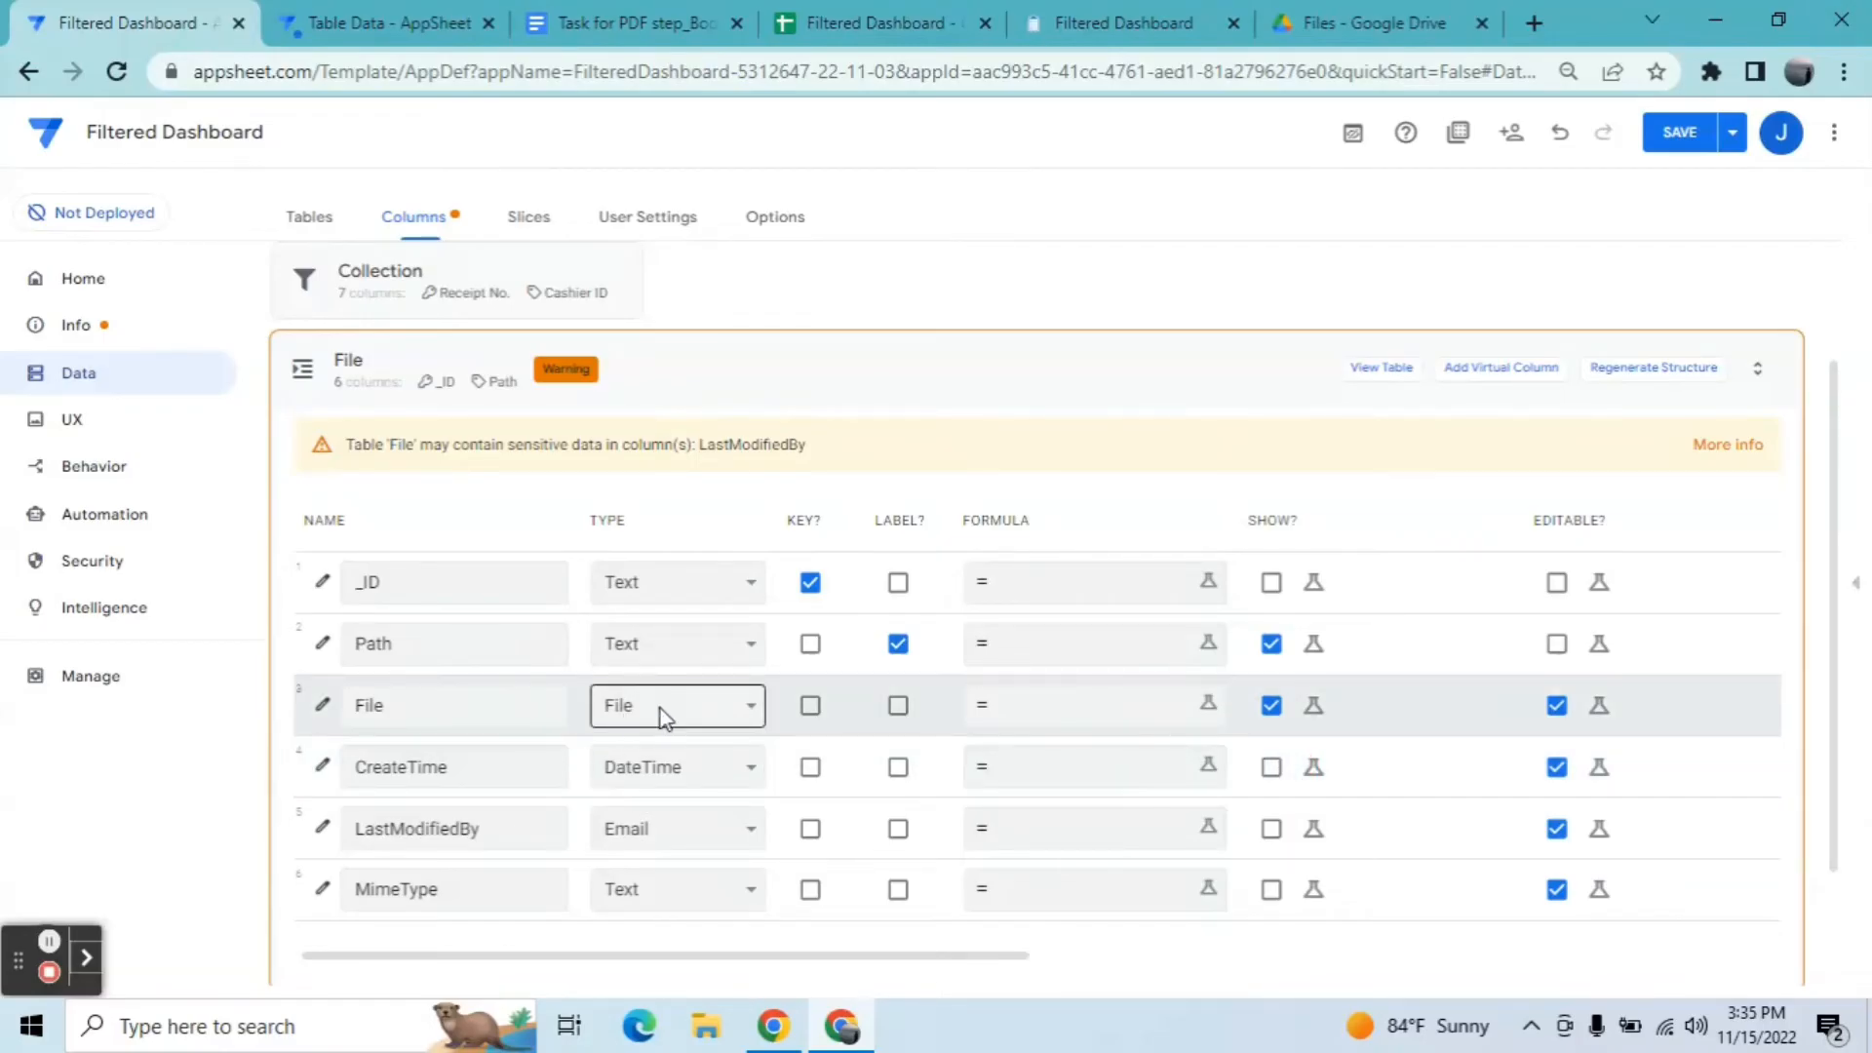
Step: In the File table, change the Path column's type to File and the File column's type to Text
click(665, 655)
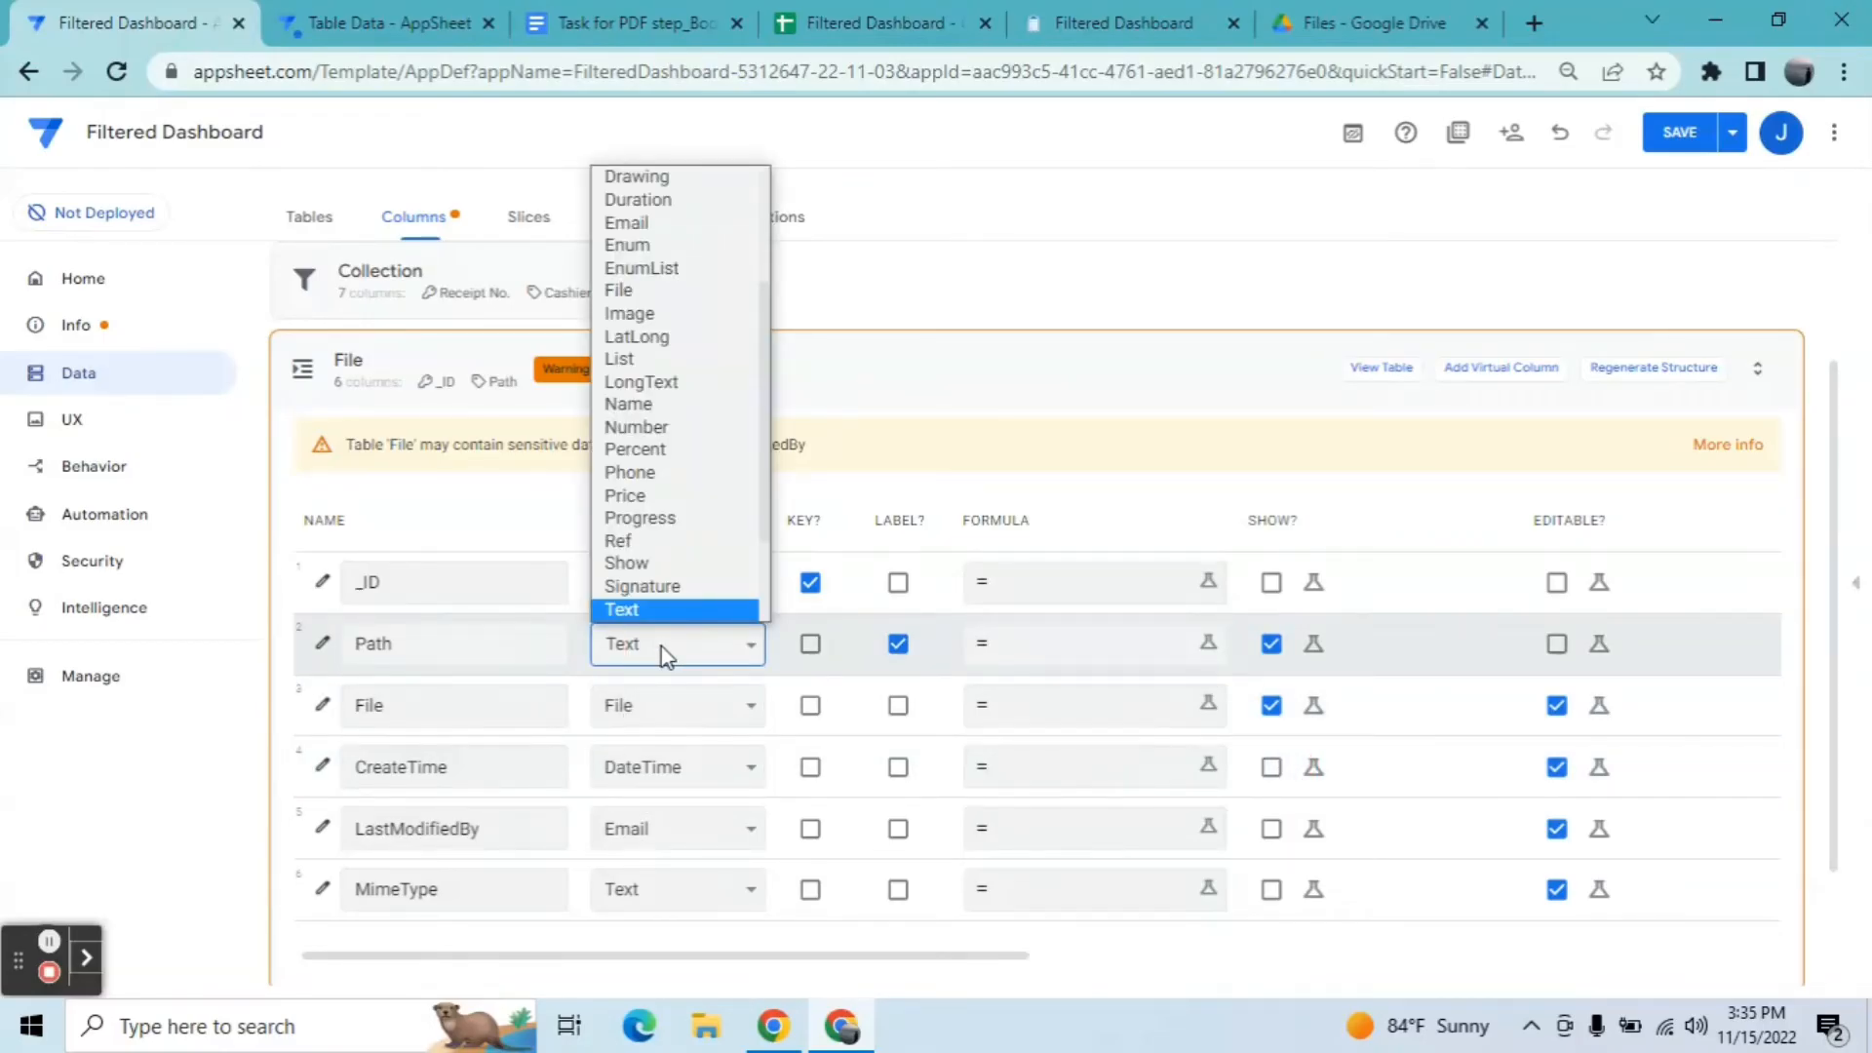
key(f)
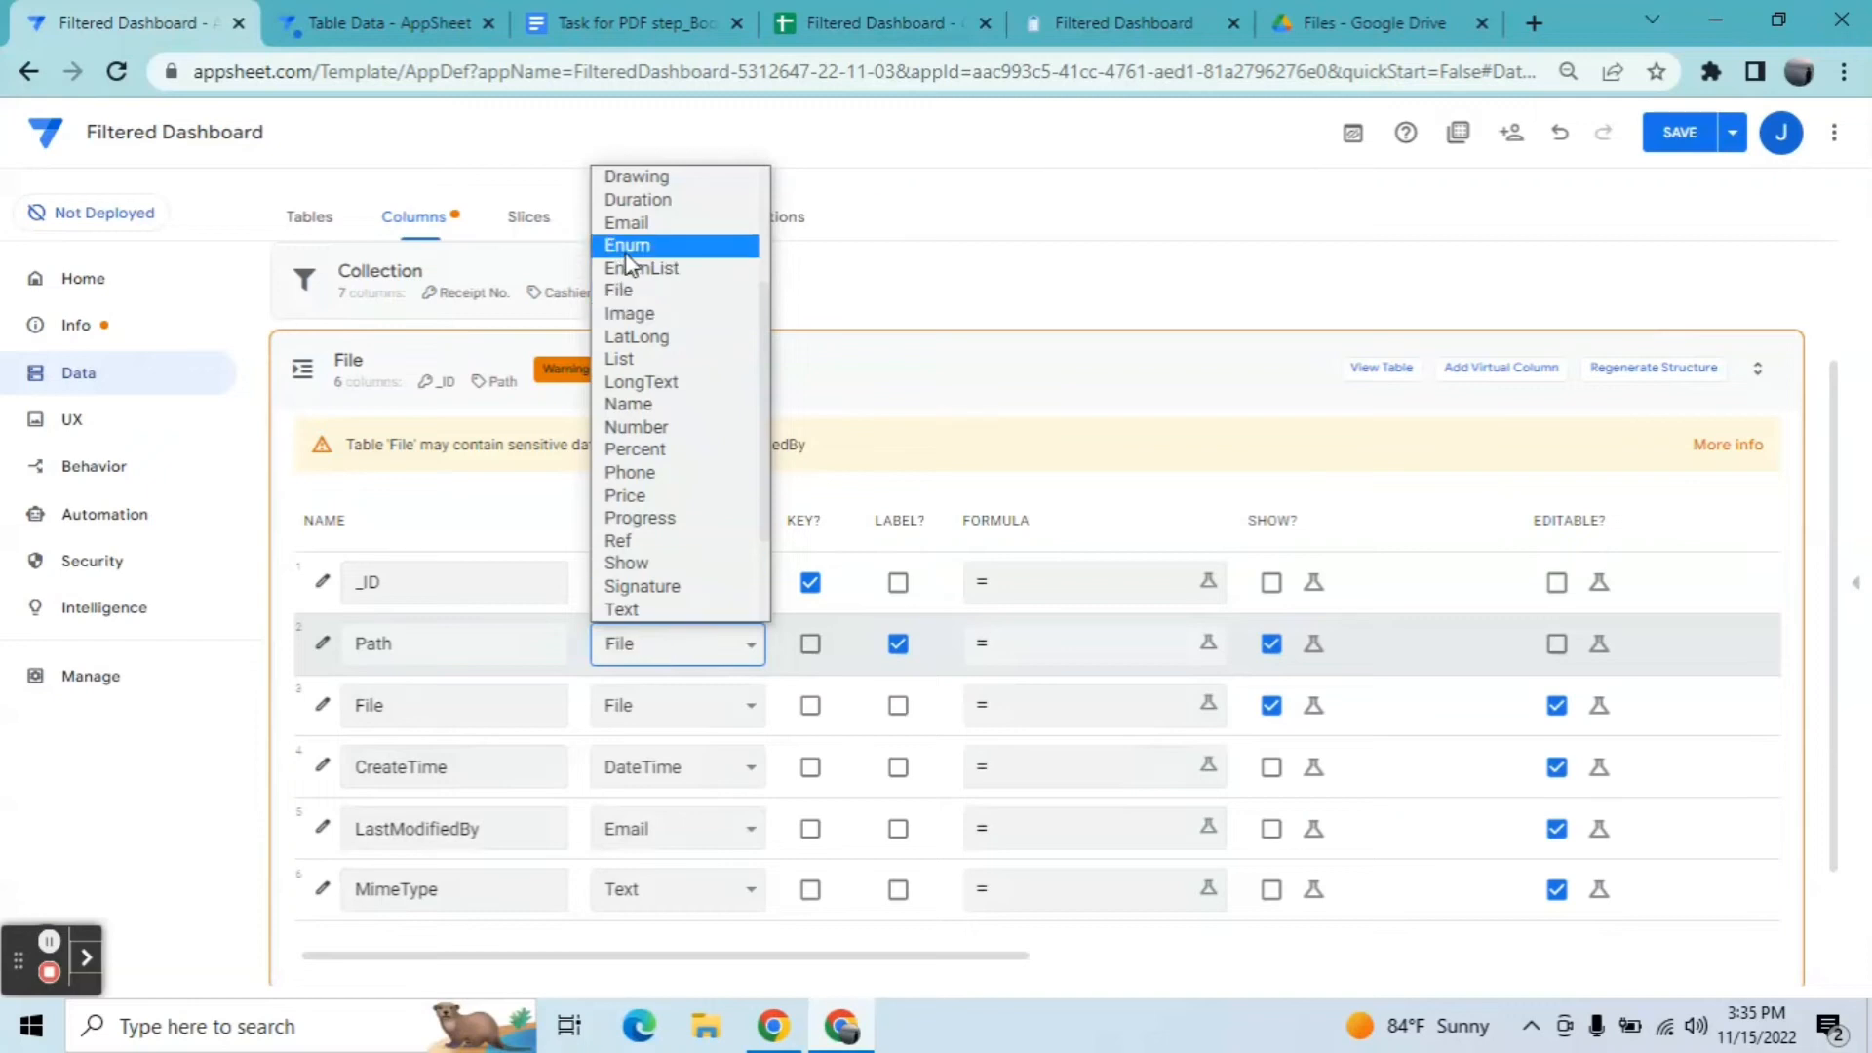
click(632, 290)
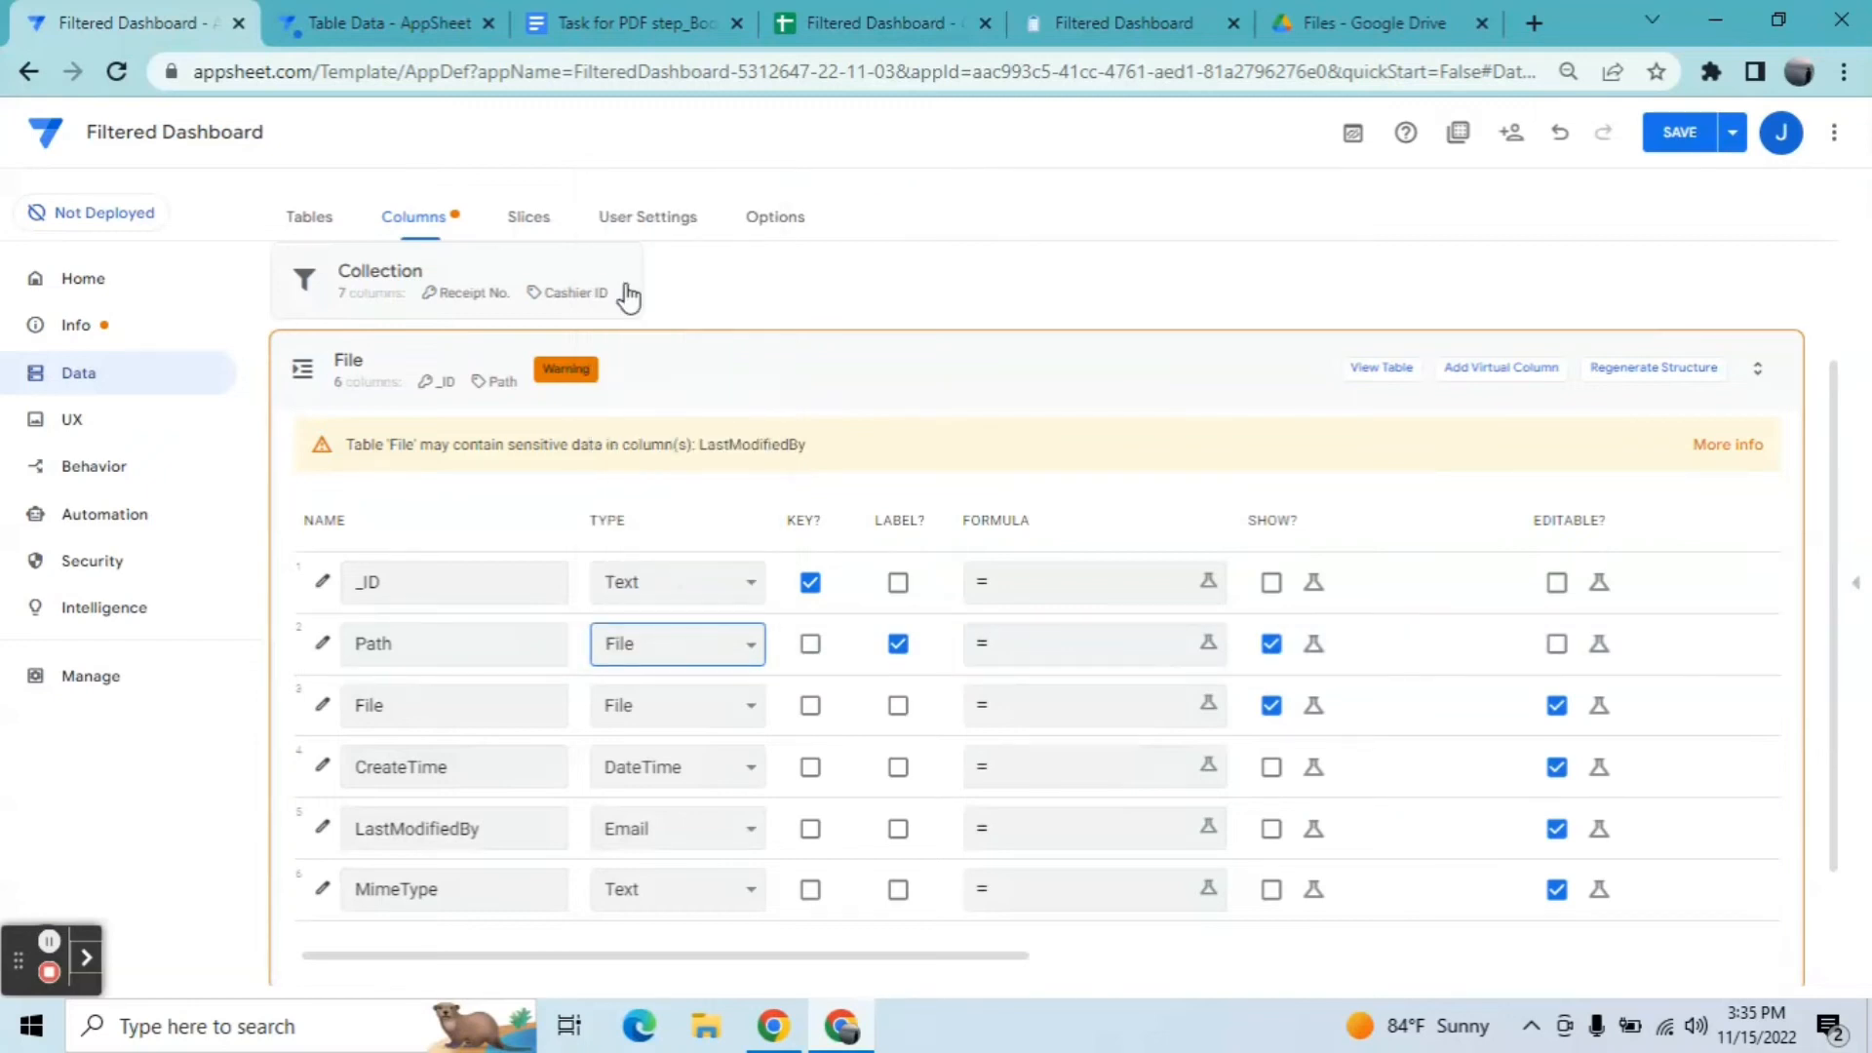
click(699, 720)
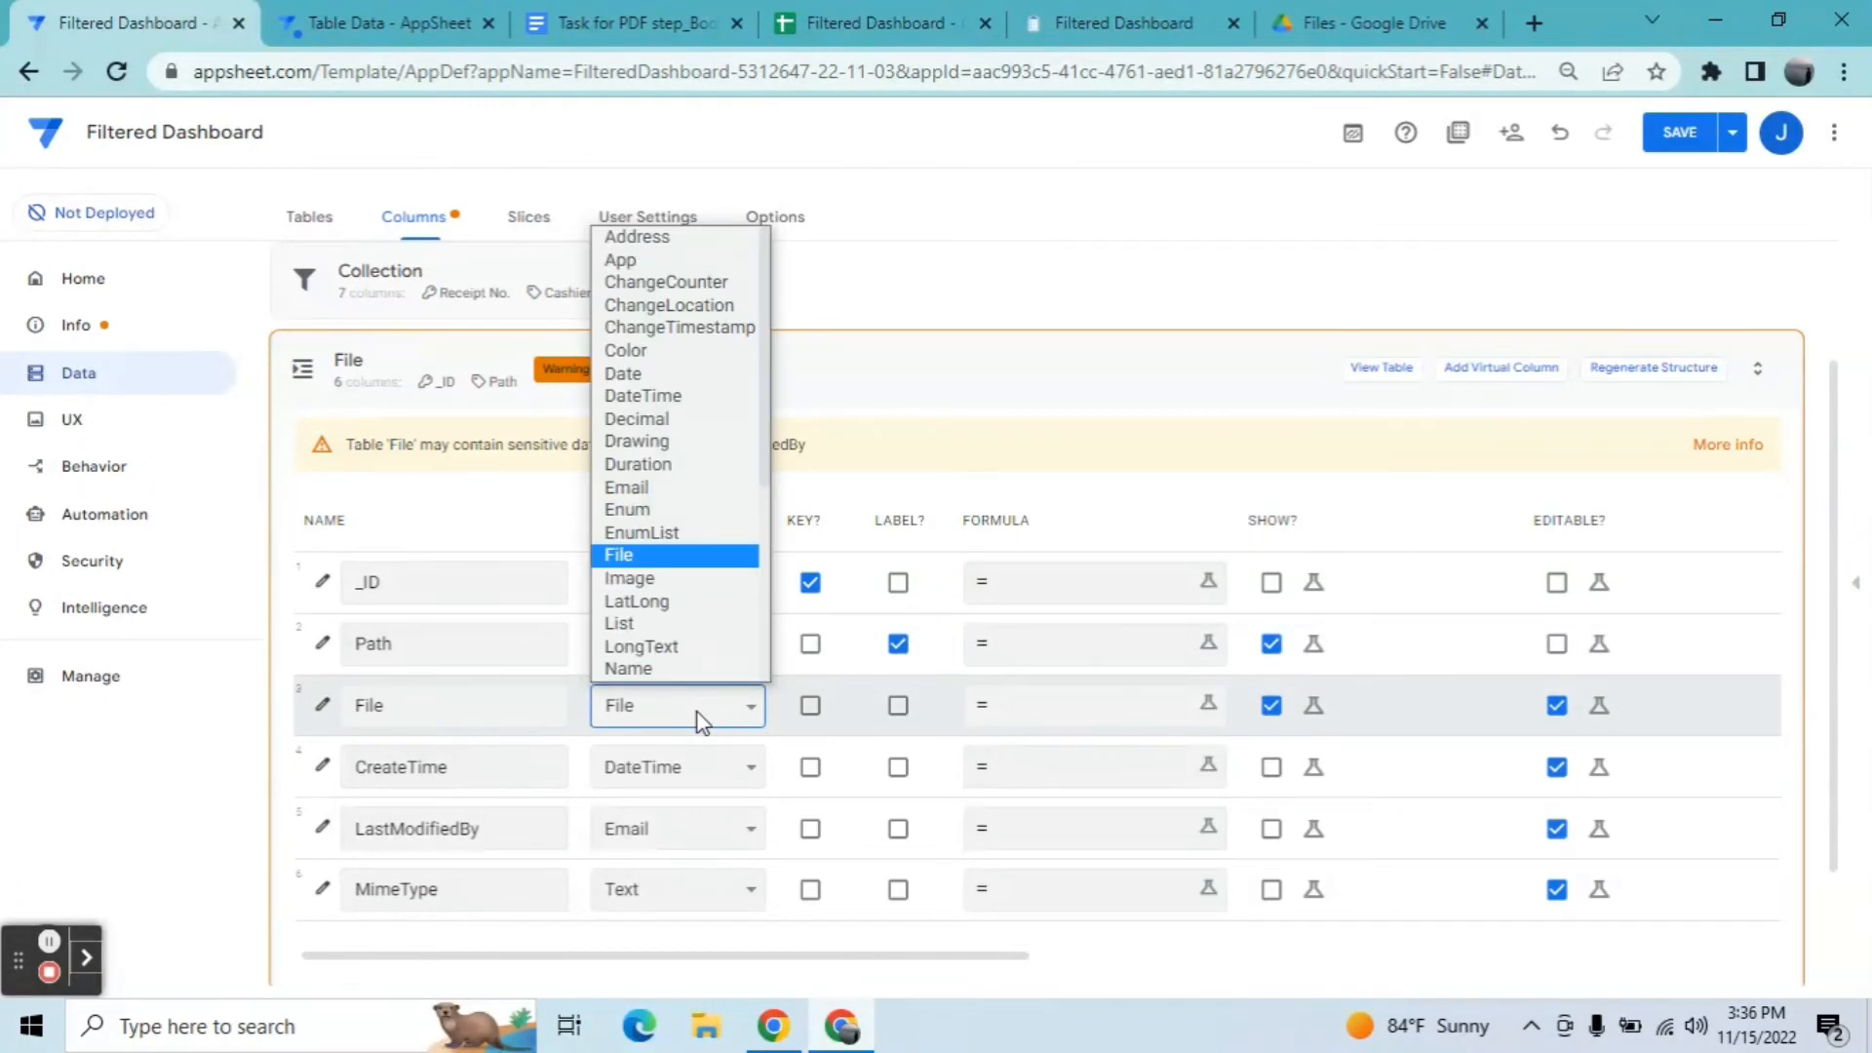
key(t)
click(689, 680)
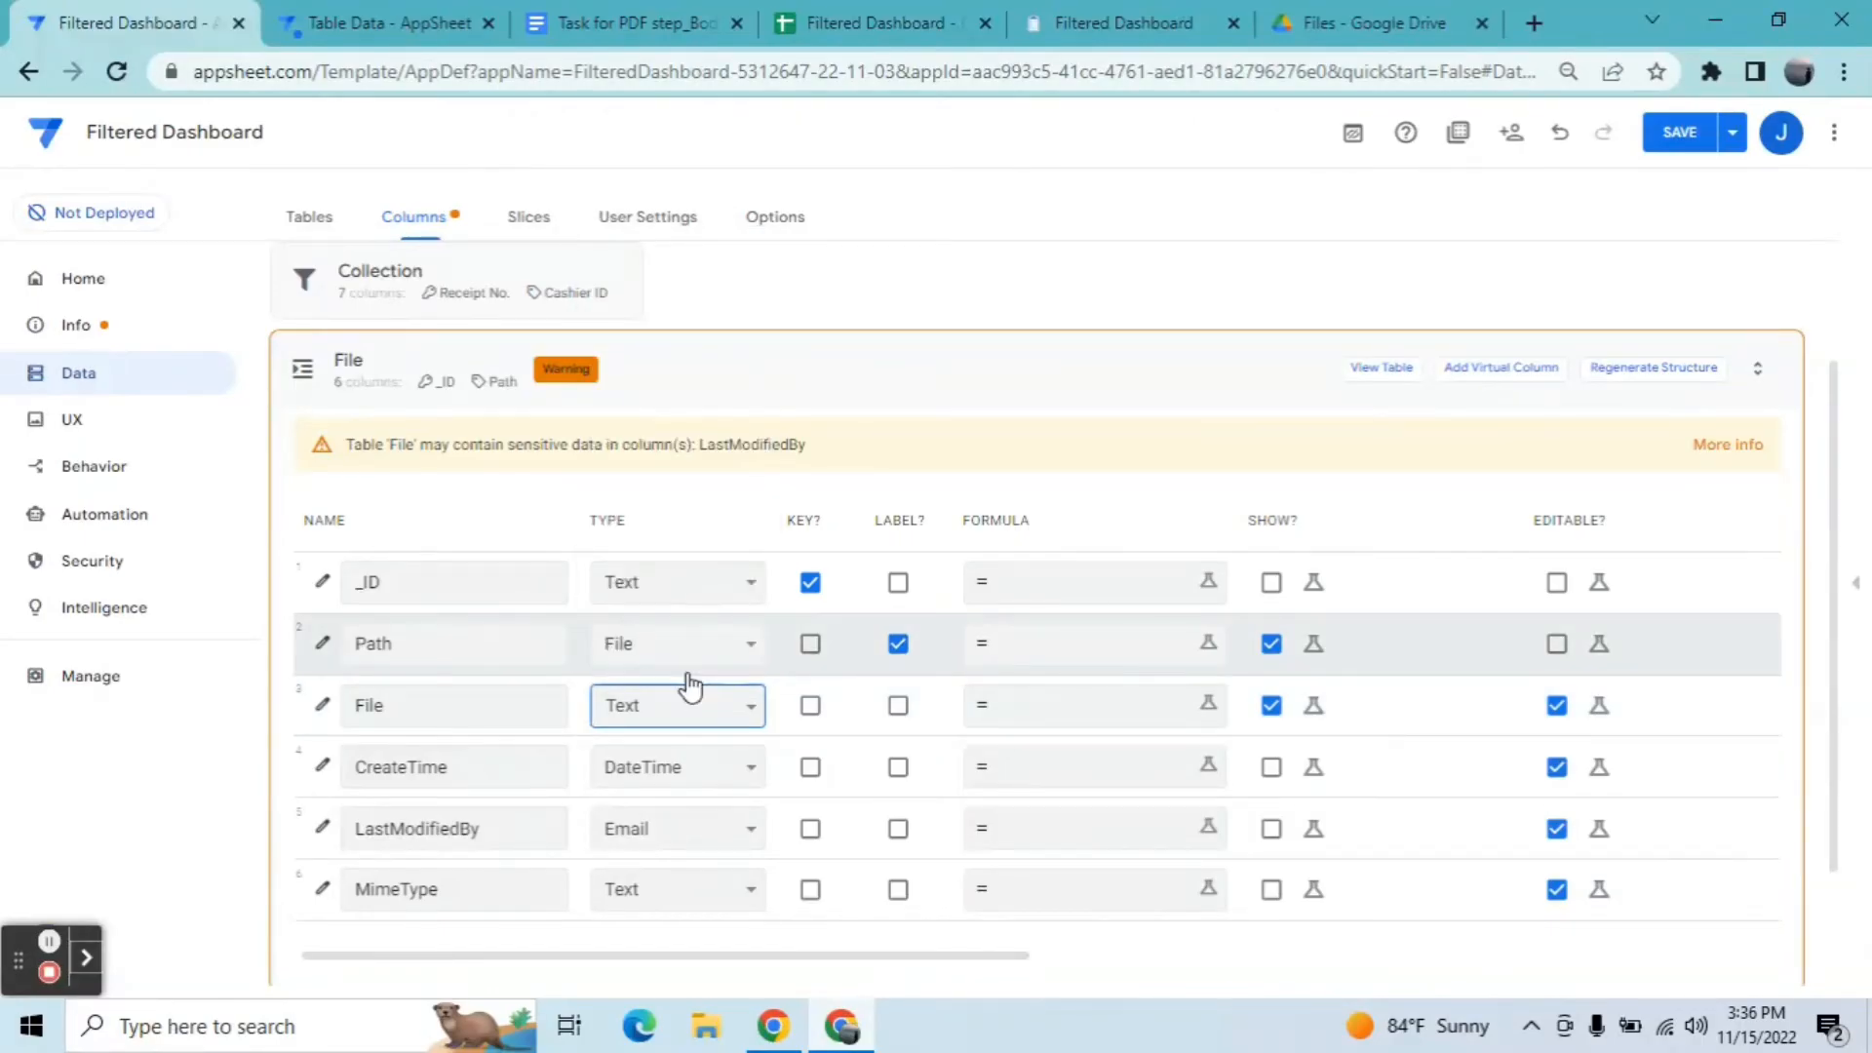
Step: Create a new UX view that displays the File table's data
click(66, 421)
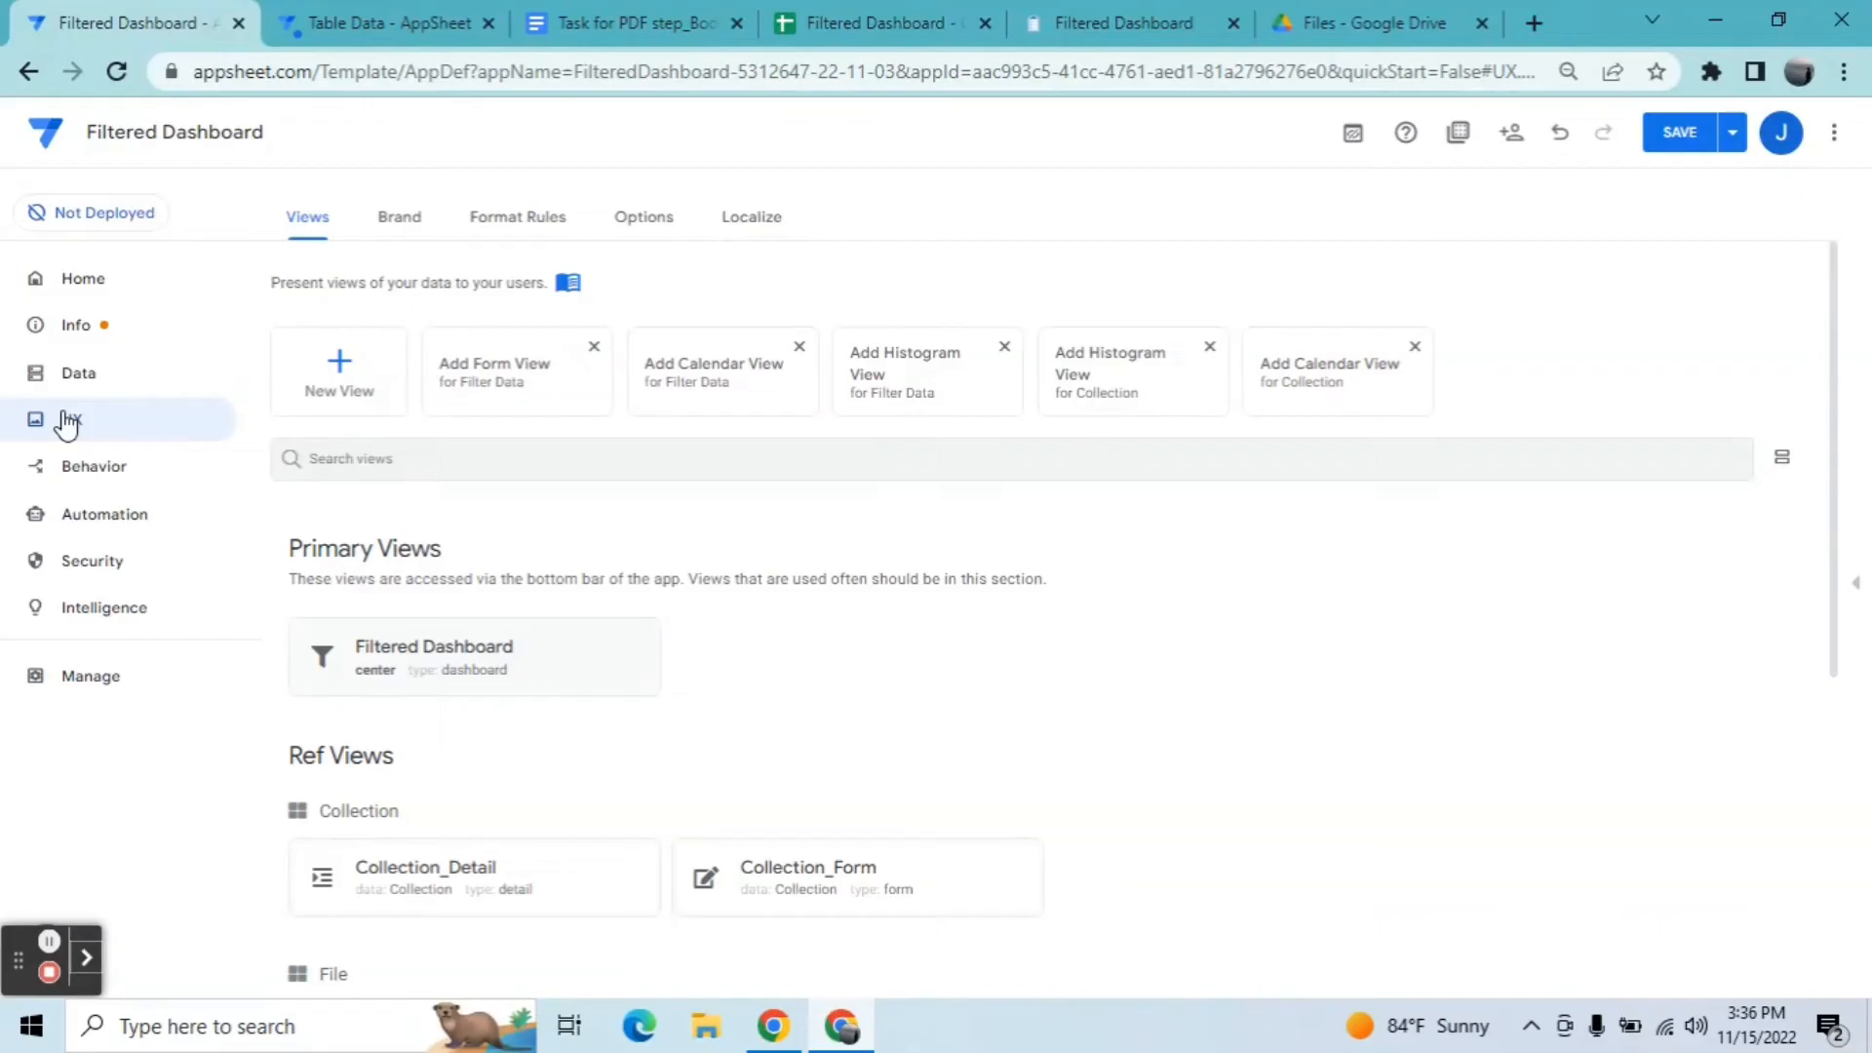
click(336, 376)
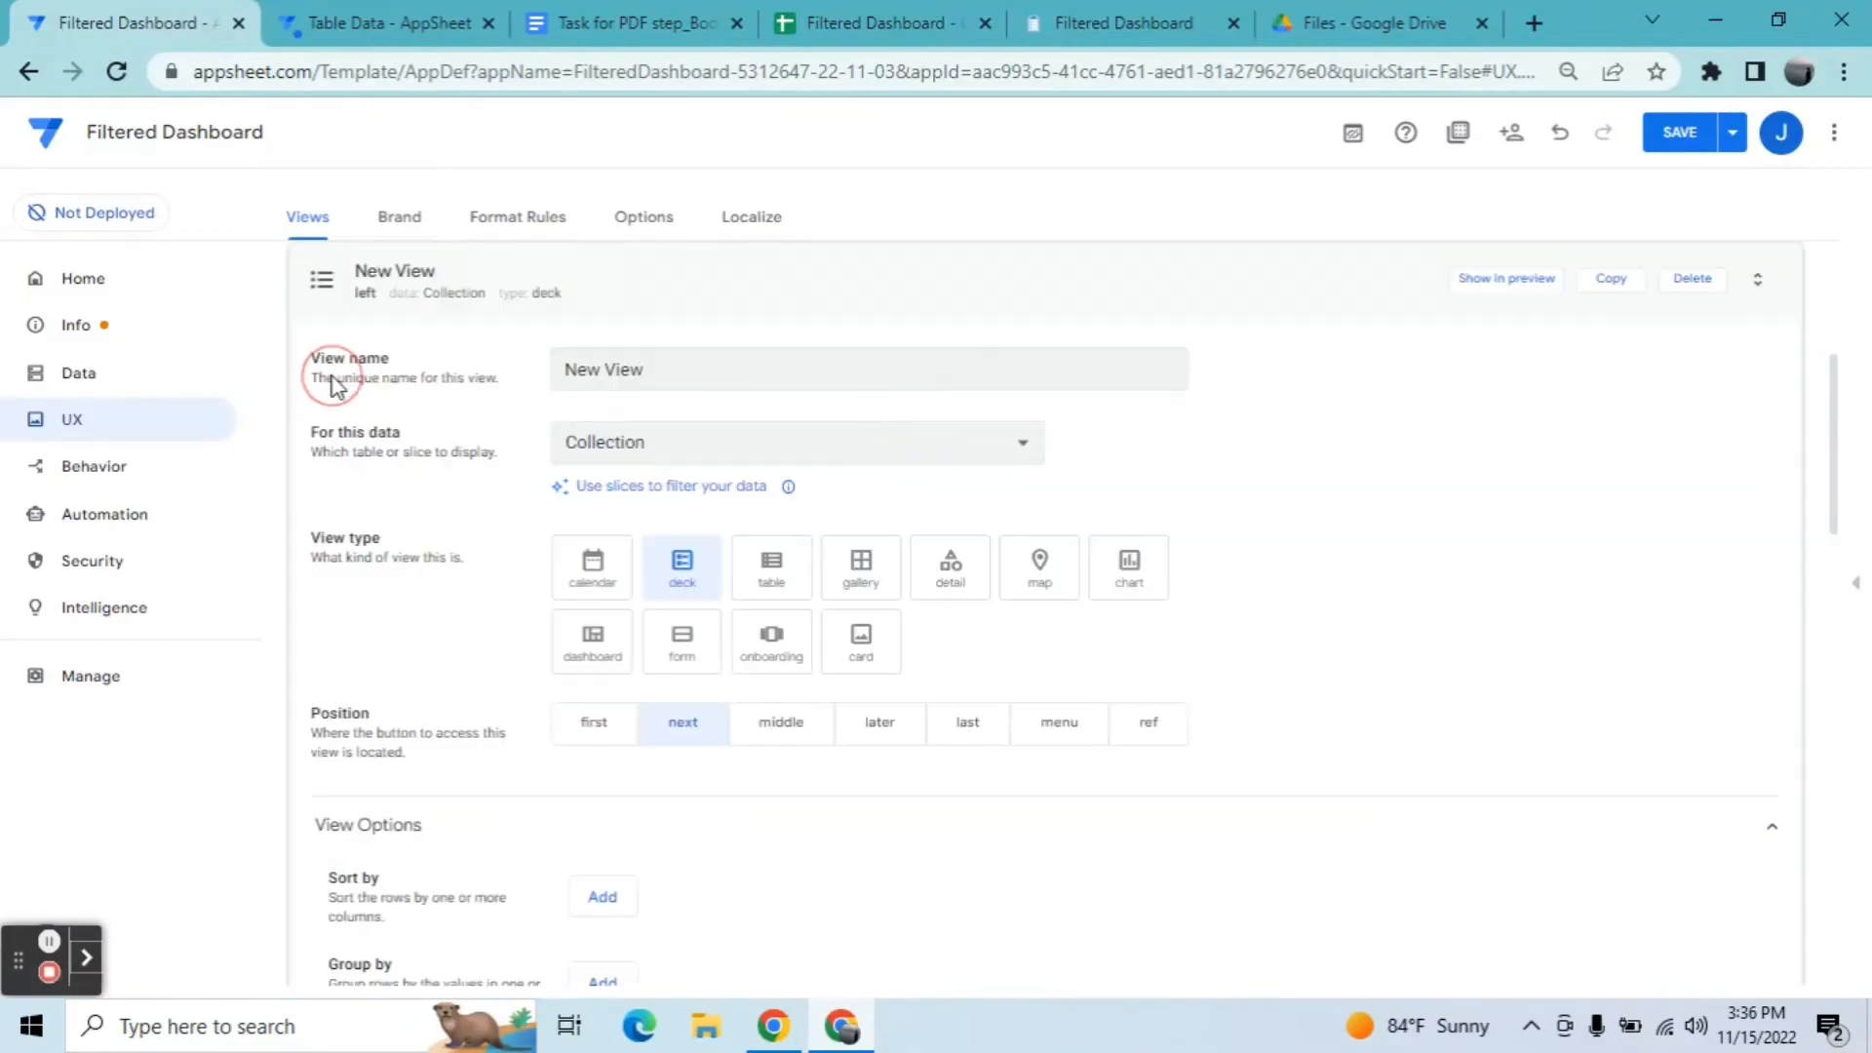
click(668, 434)
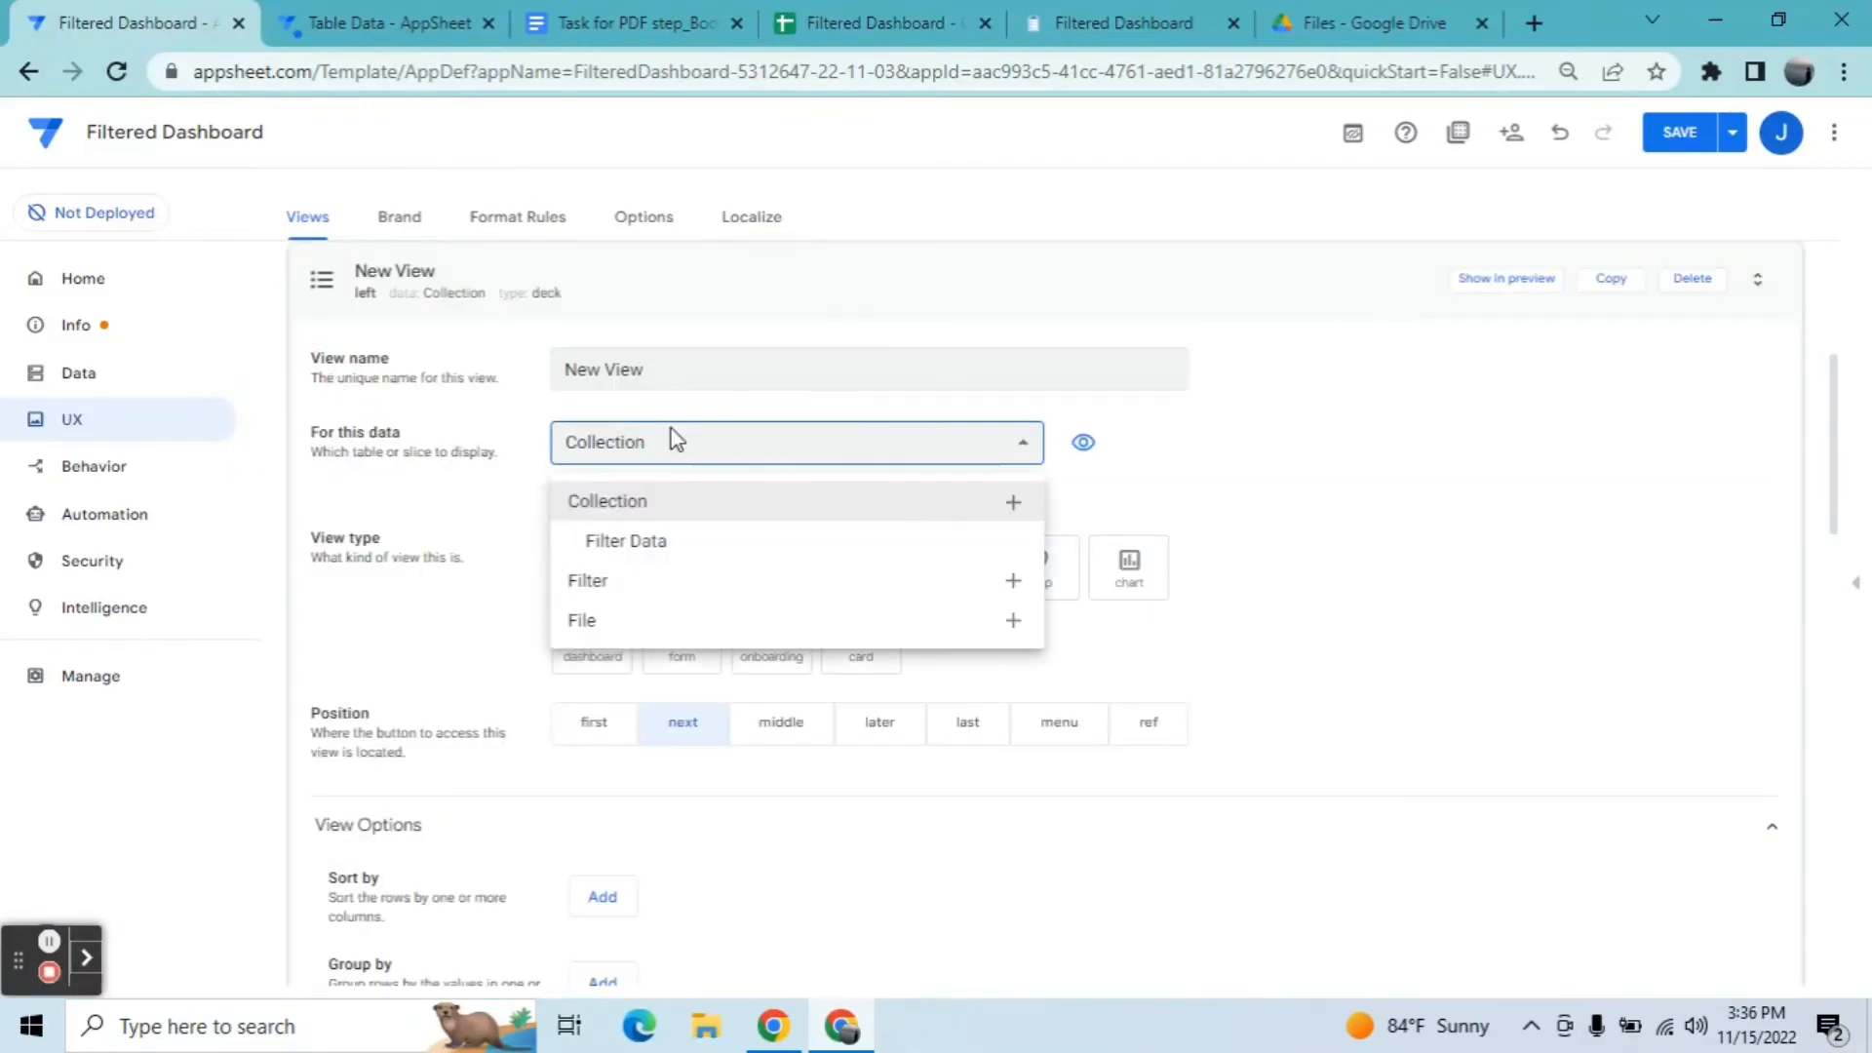
click(621, 628)
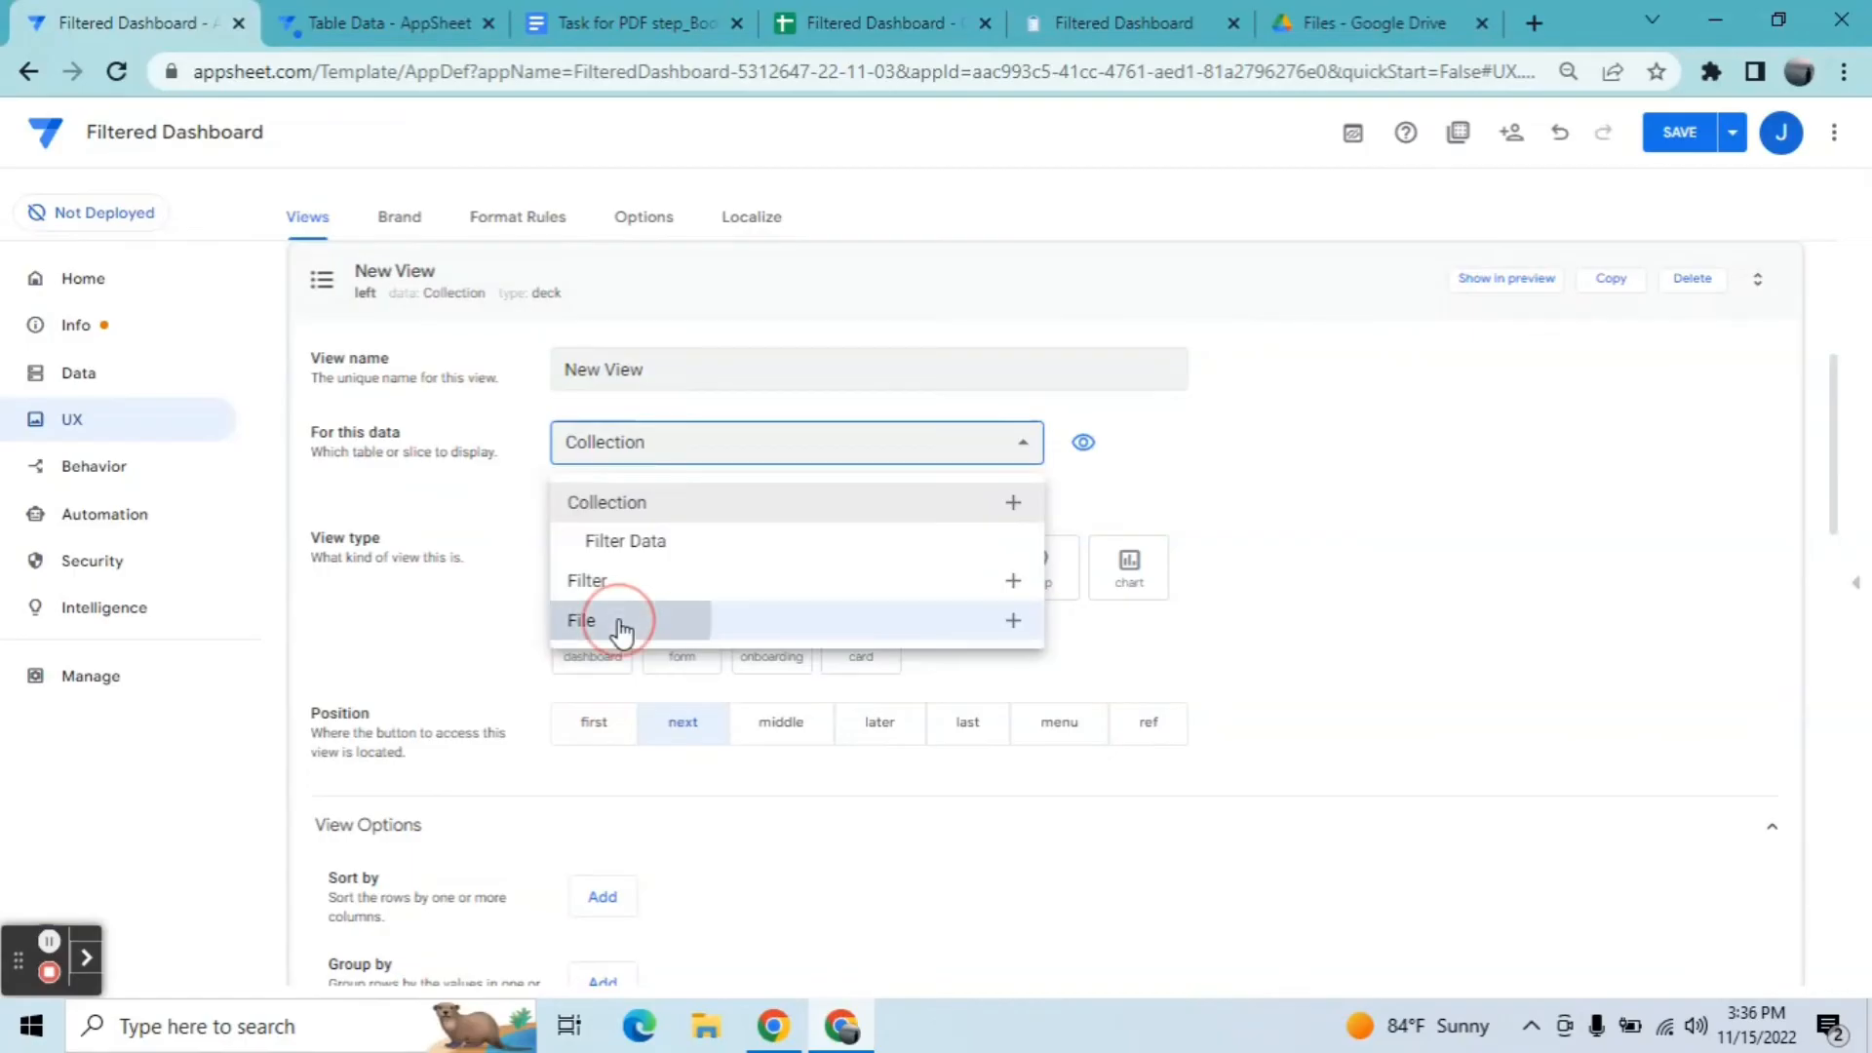
Step: Configure the new view as a detail view named Report PDF in the ref position
click(670, 378)
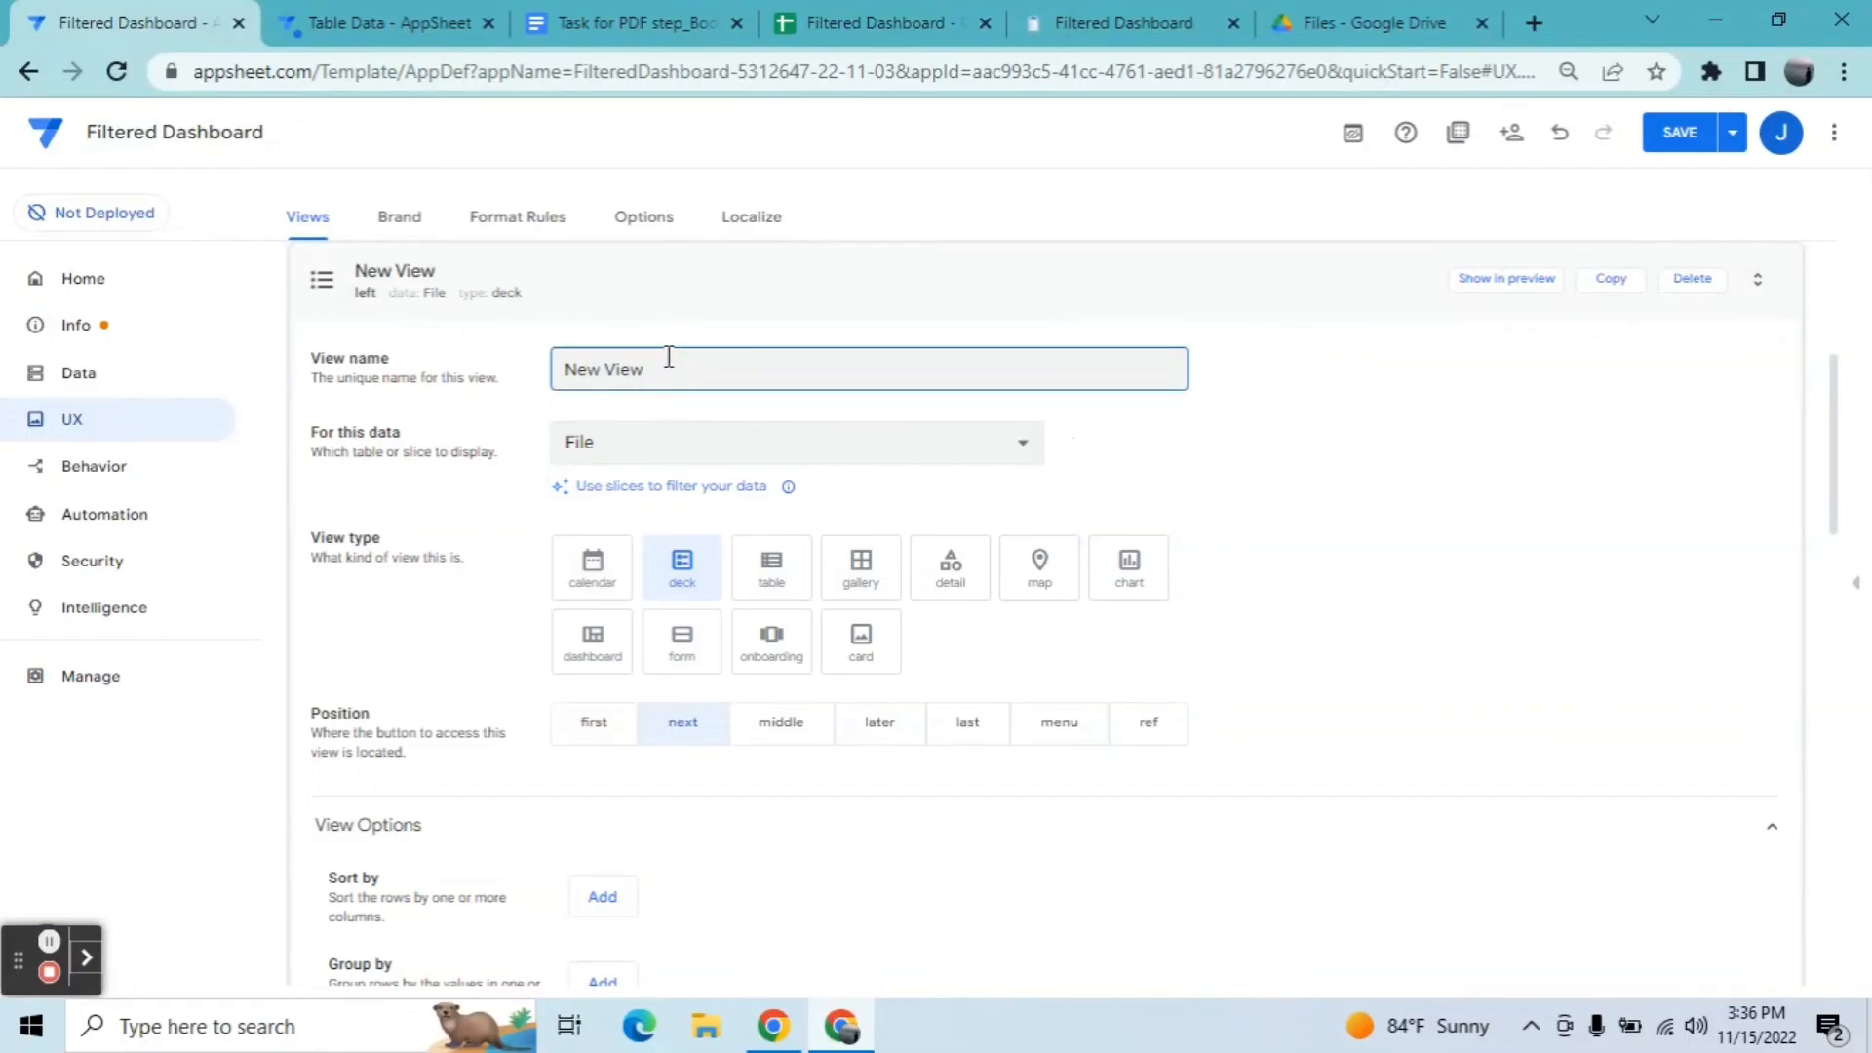
key(BackSpace)
key(BackSpace)
key(BackSpace)
key(BackSpace)
key(BackSpace)
key(BackSpace)
key(BackSpace)
key(BackSpace)
text(Report PDF)
click(952, 597)
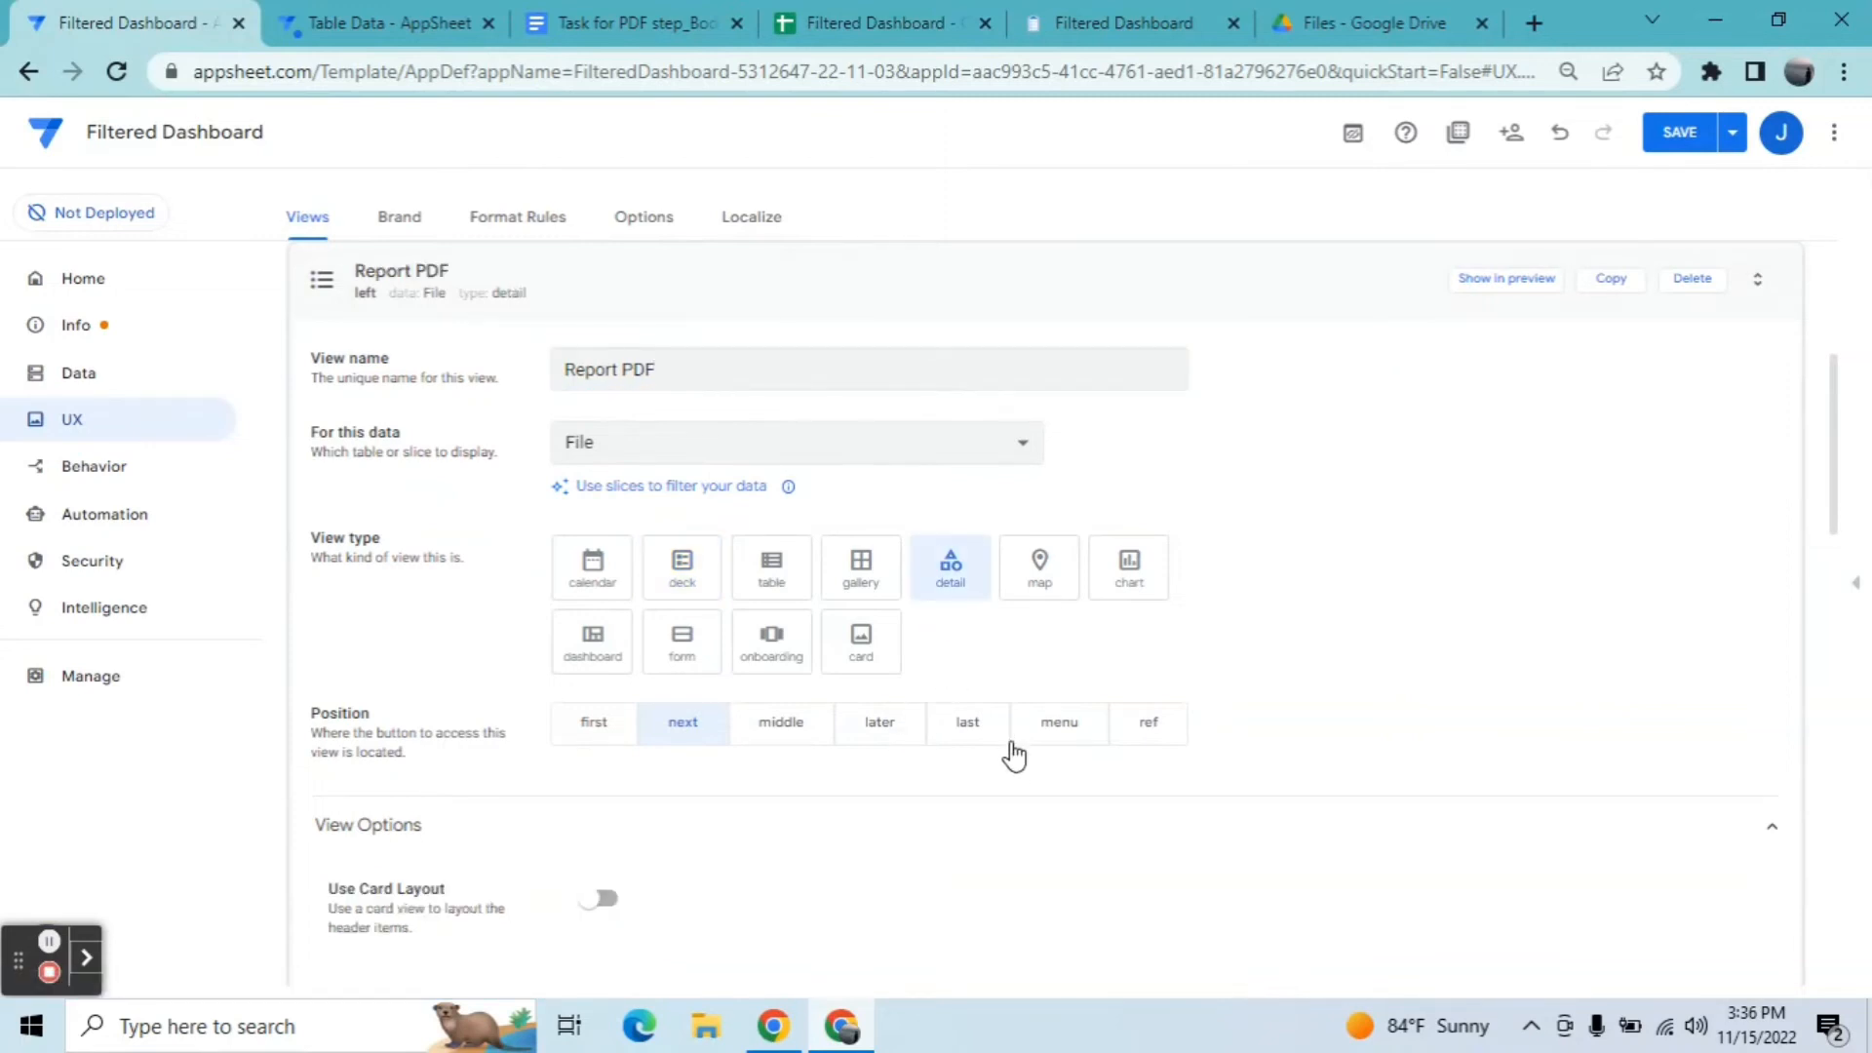
click(1140, 735)
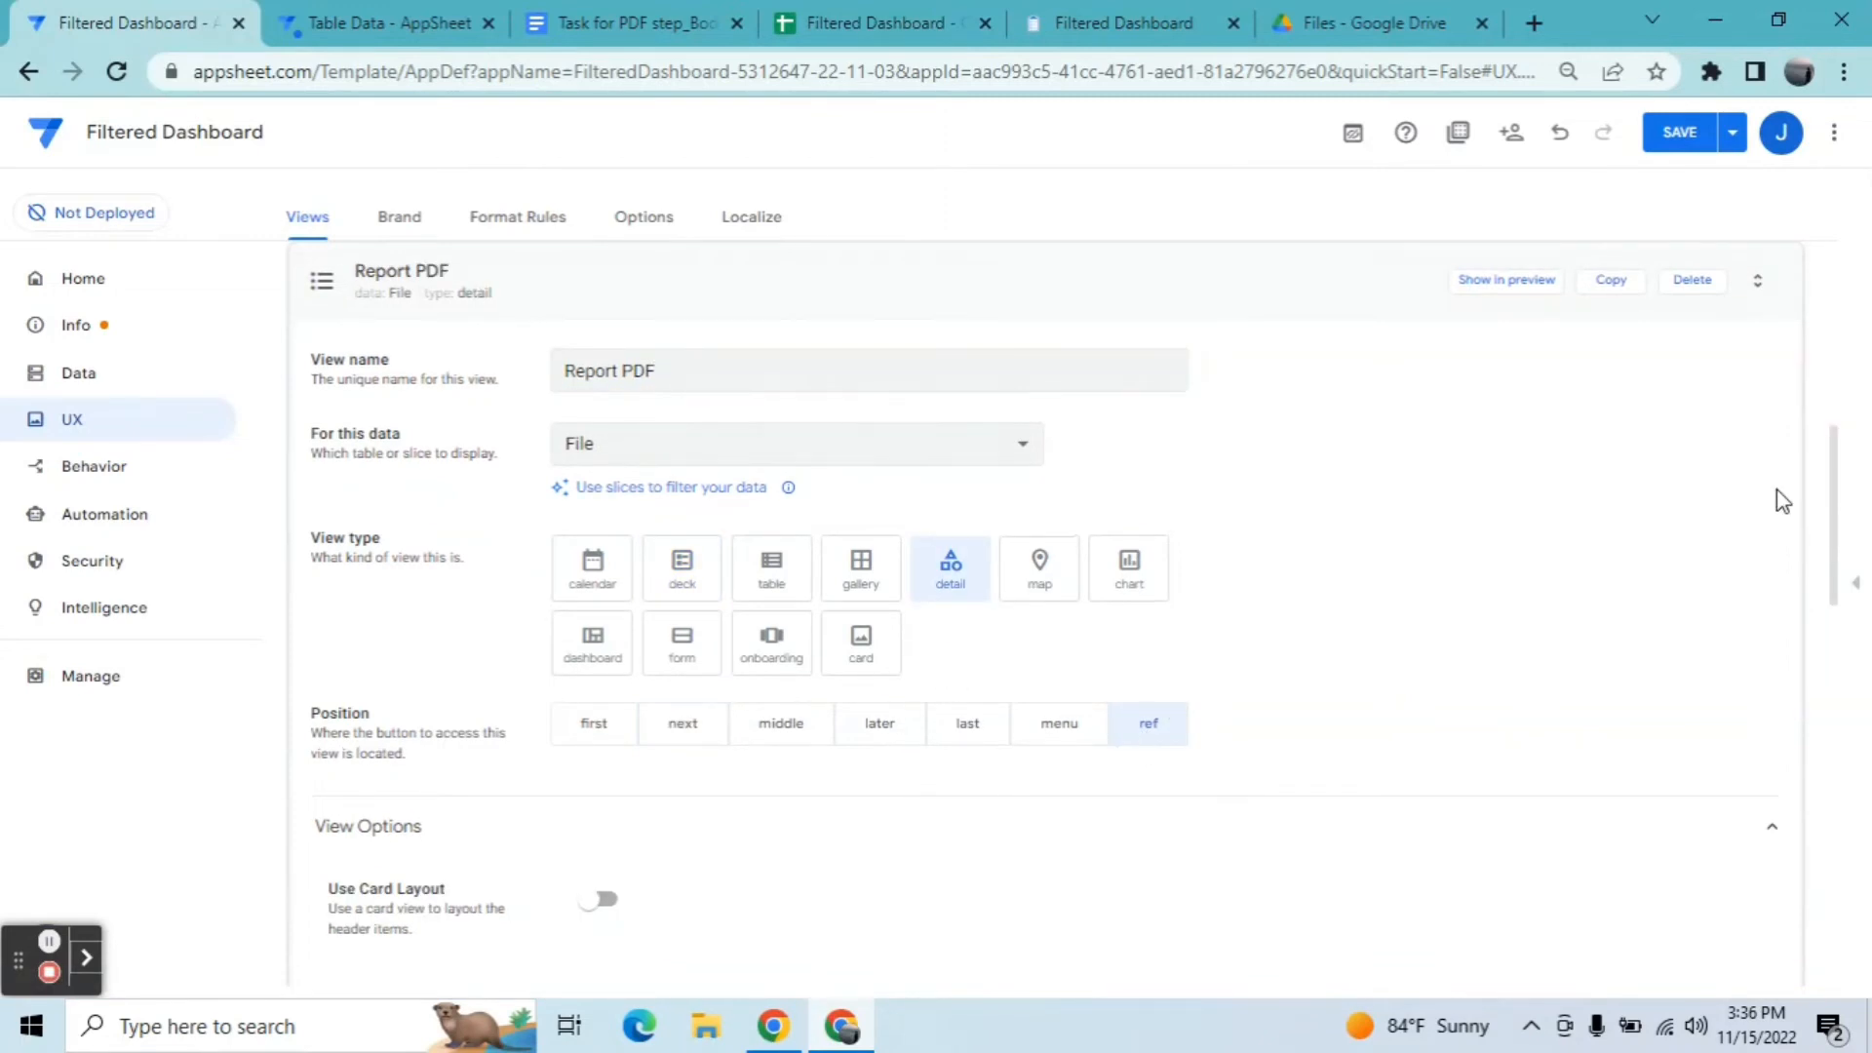
Step: Set the Report PDF view's column order to Path and its display mode to Centered
drag(1836, 534, 1833, 731)
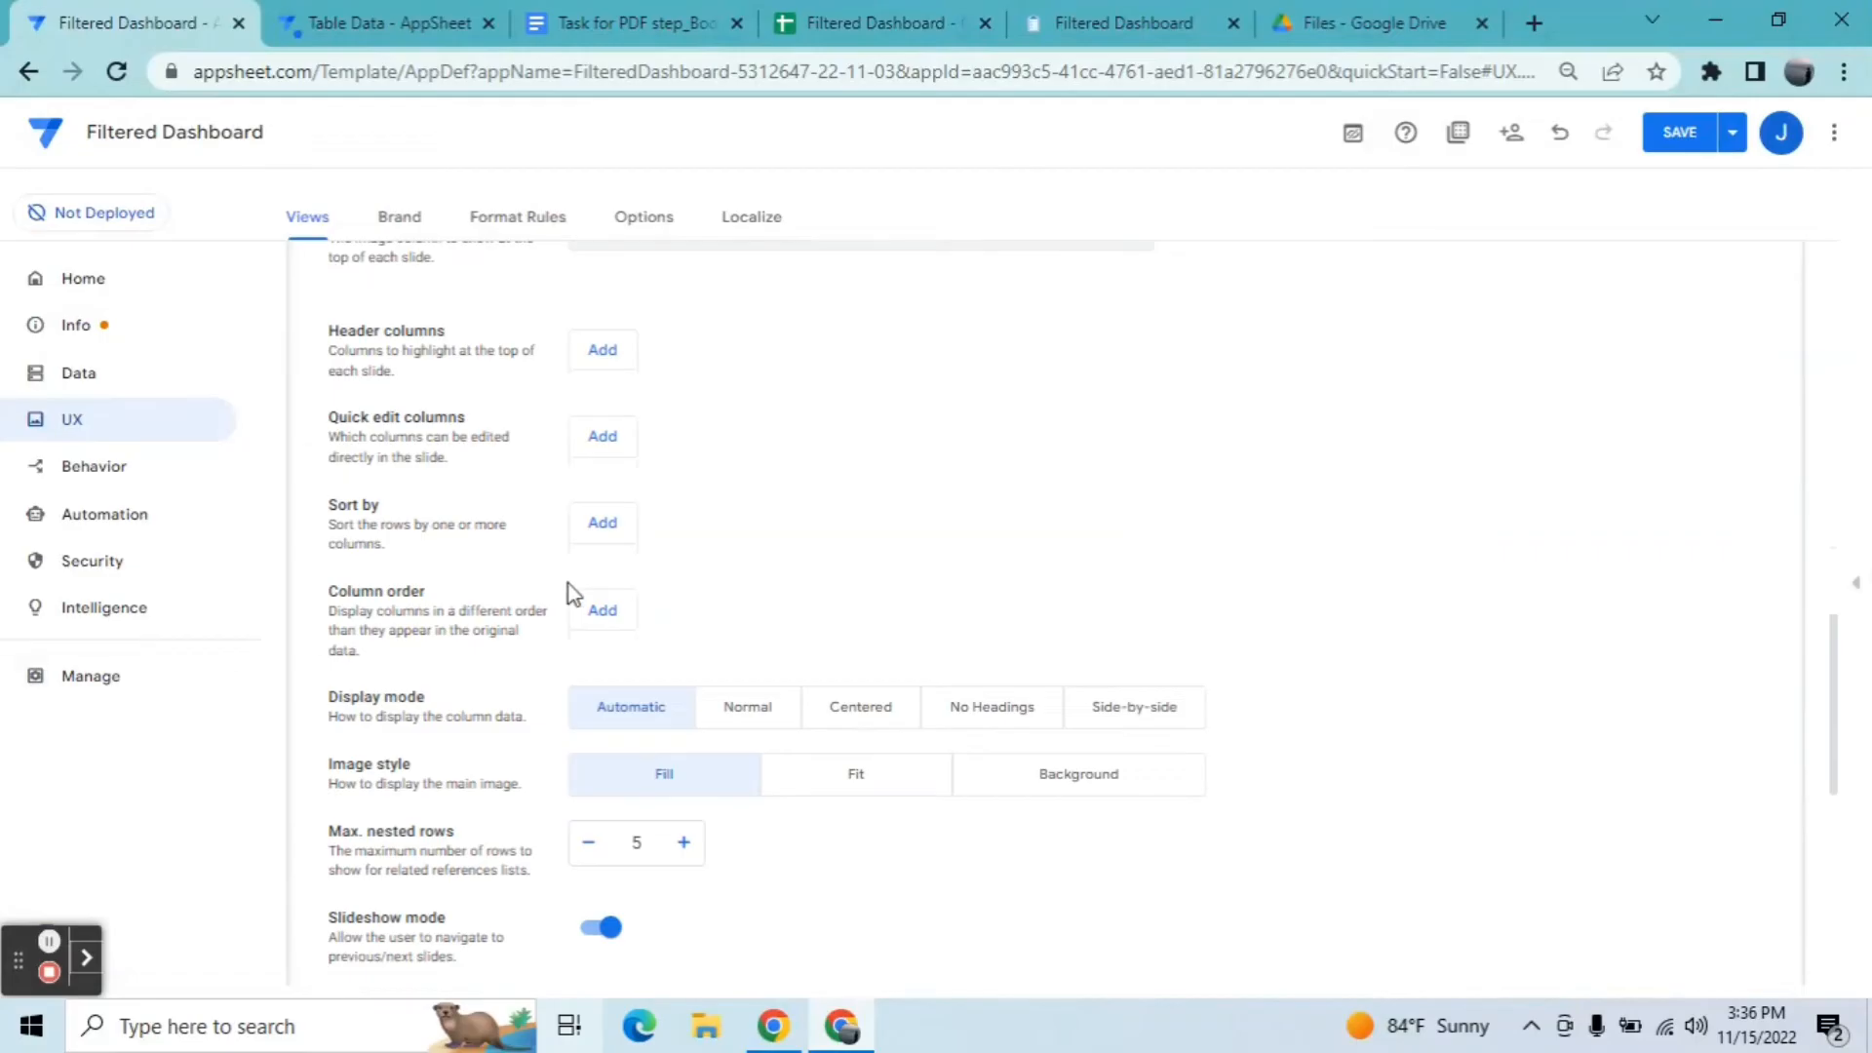
click(591, 622)
click(689, 609)
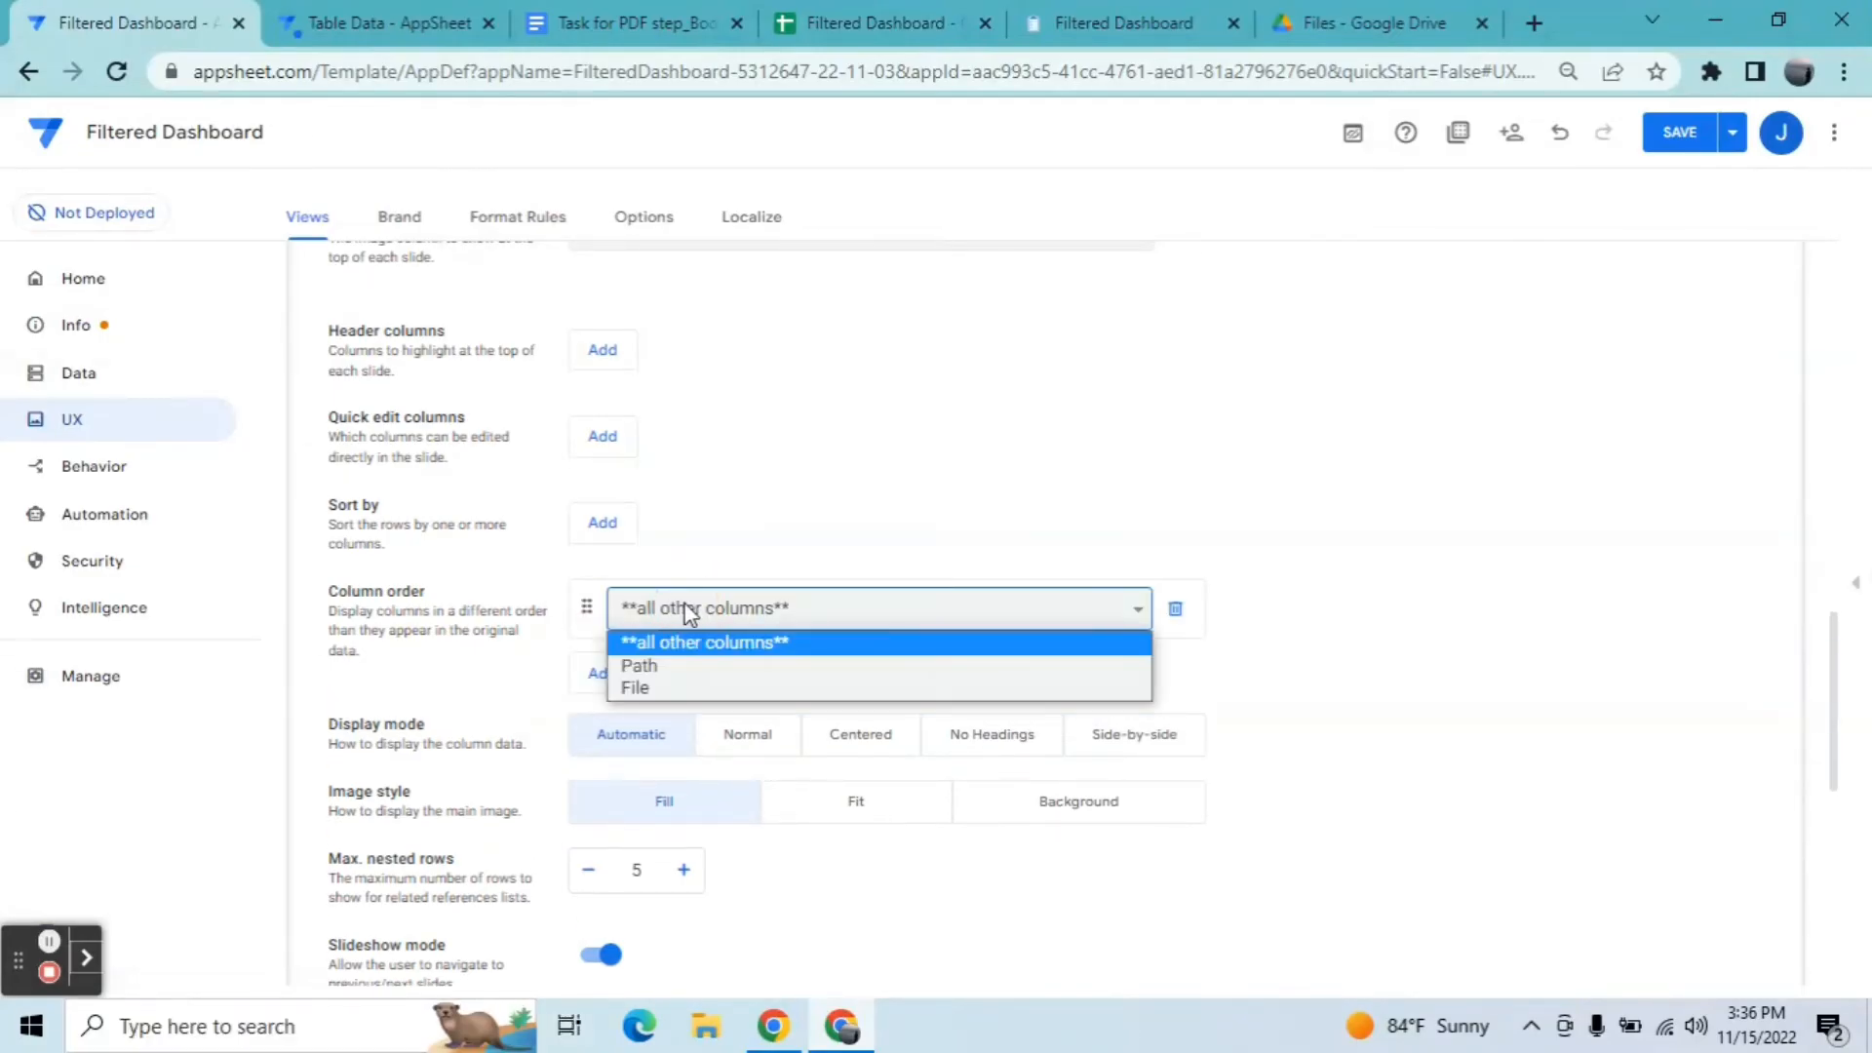
click(689, 666)
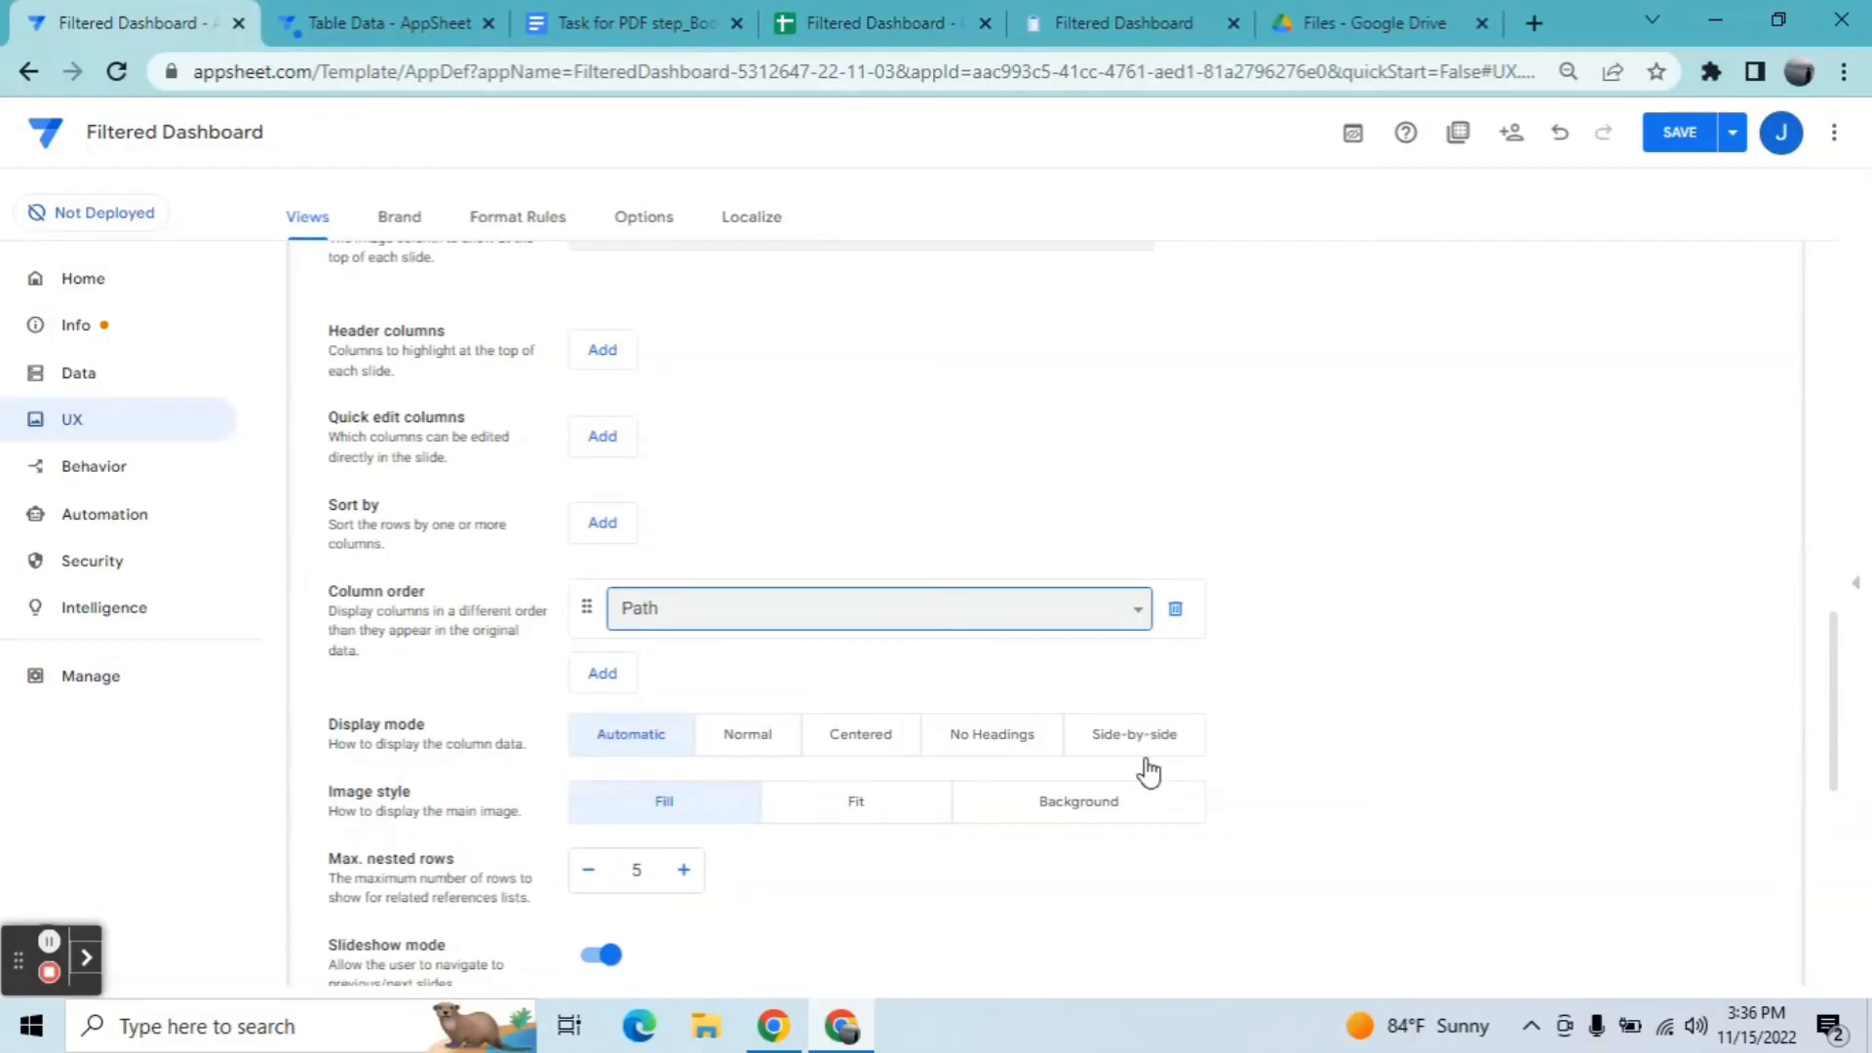
click(870, 748)
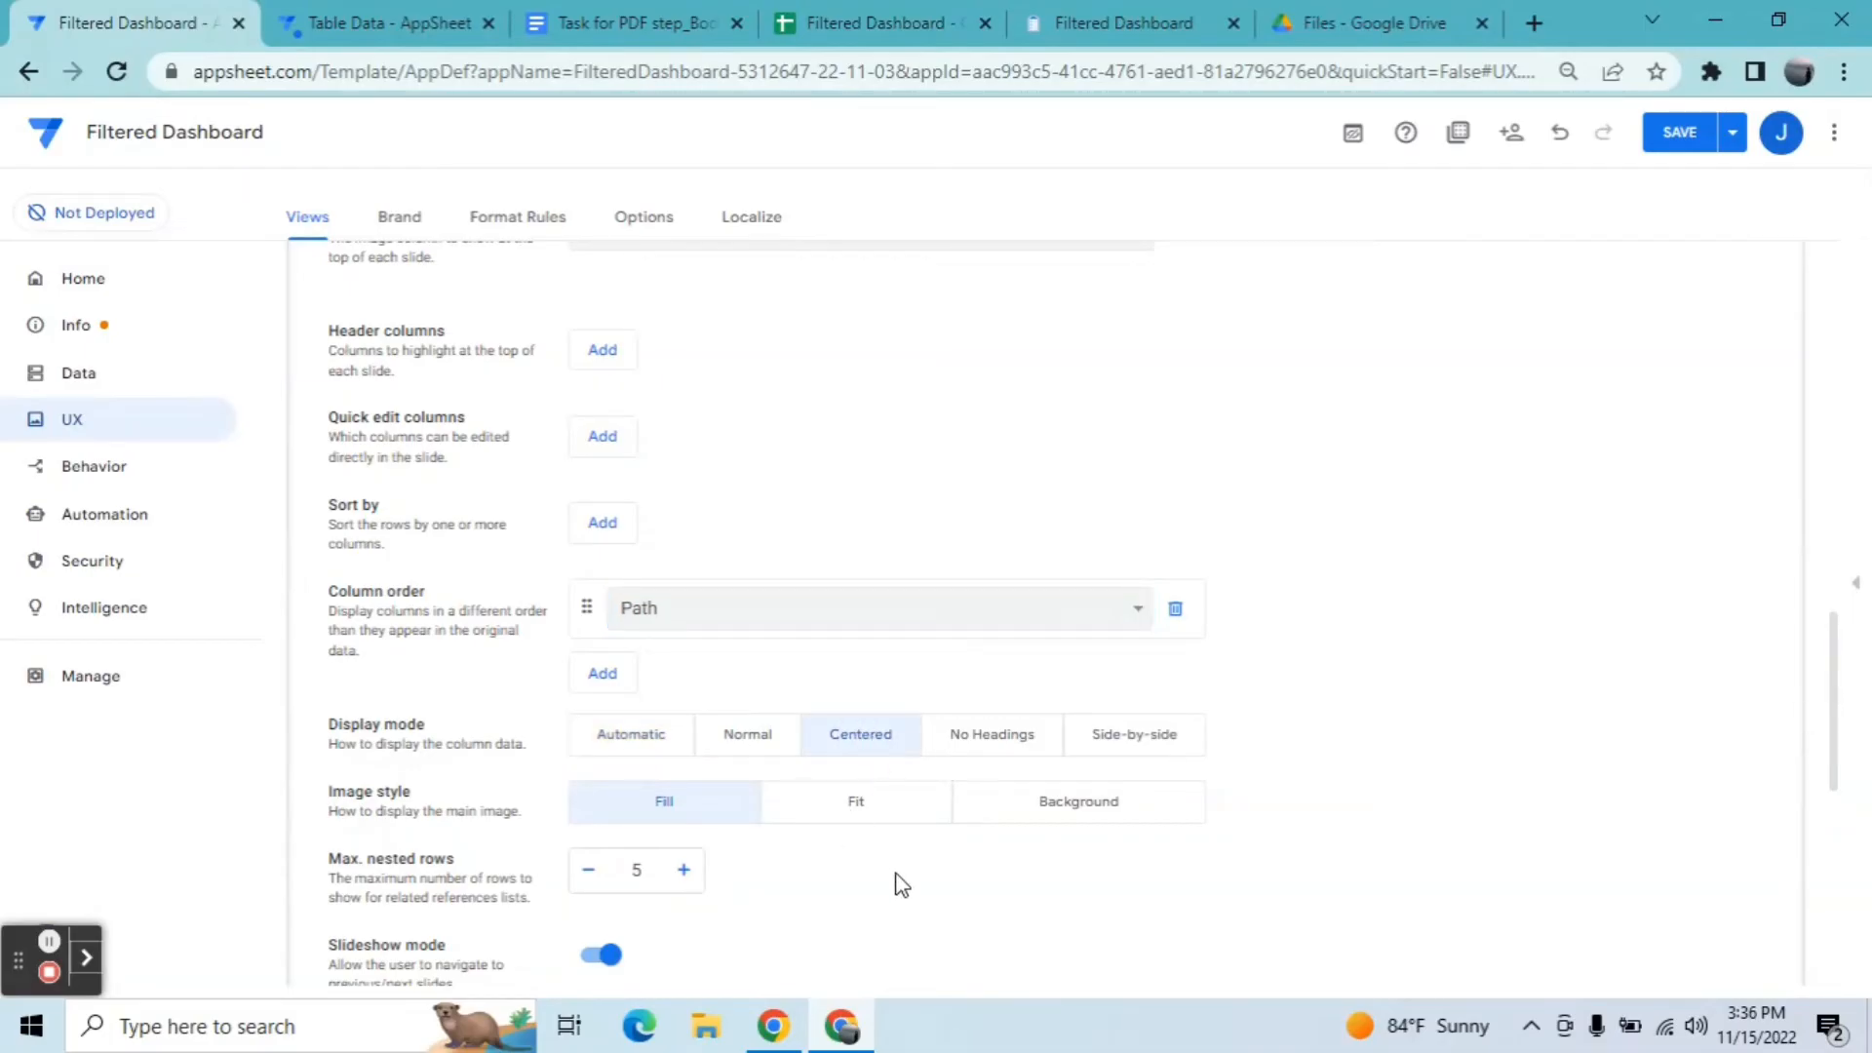
Step: Save the app with its Report PDF view, and add a new behavior action
drag(1831, 629, 1823, 583)
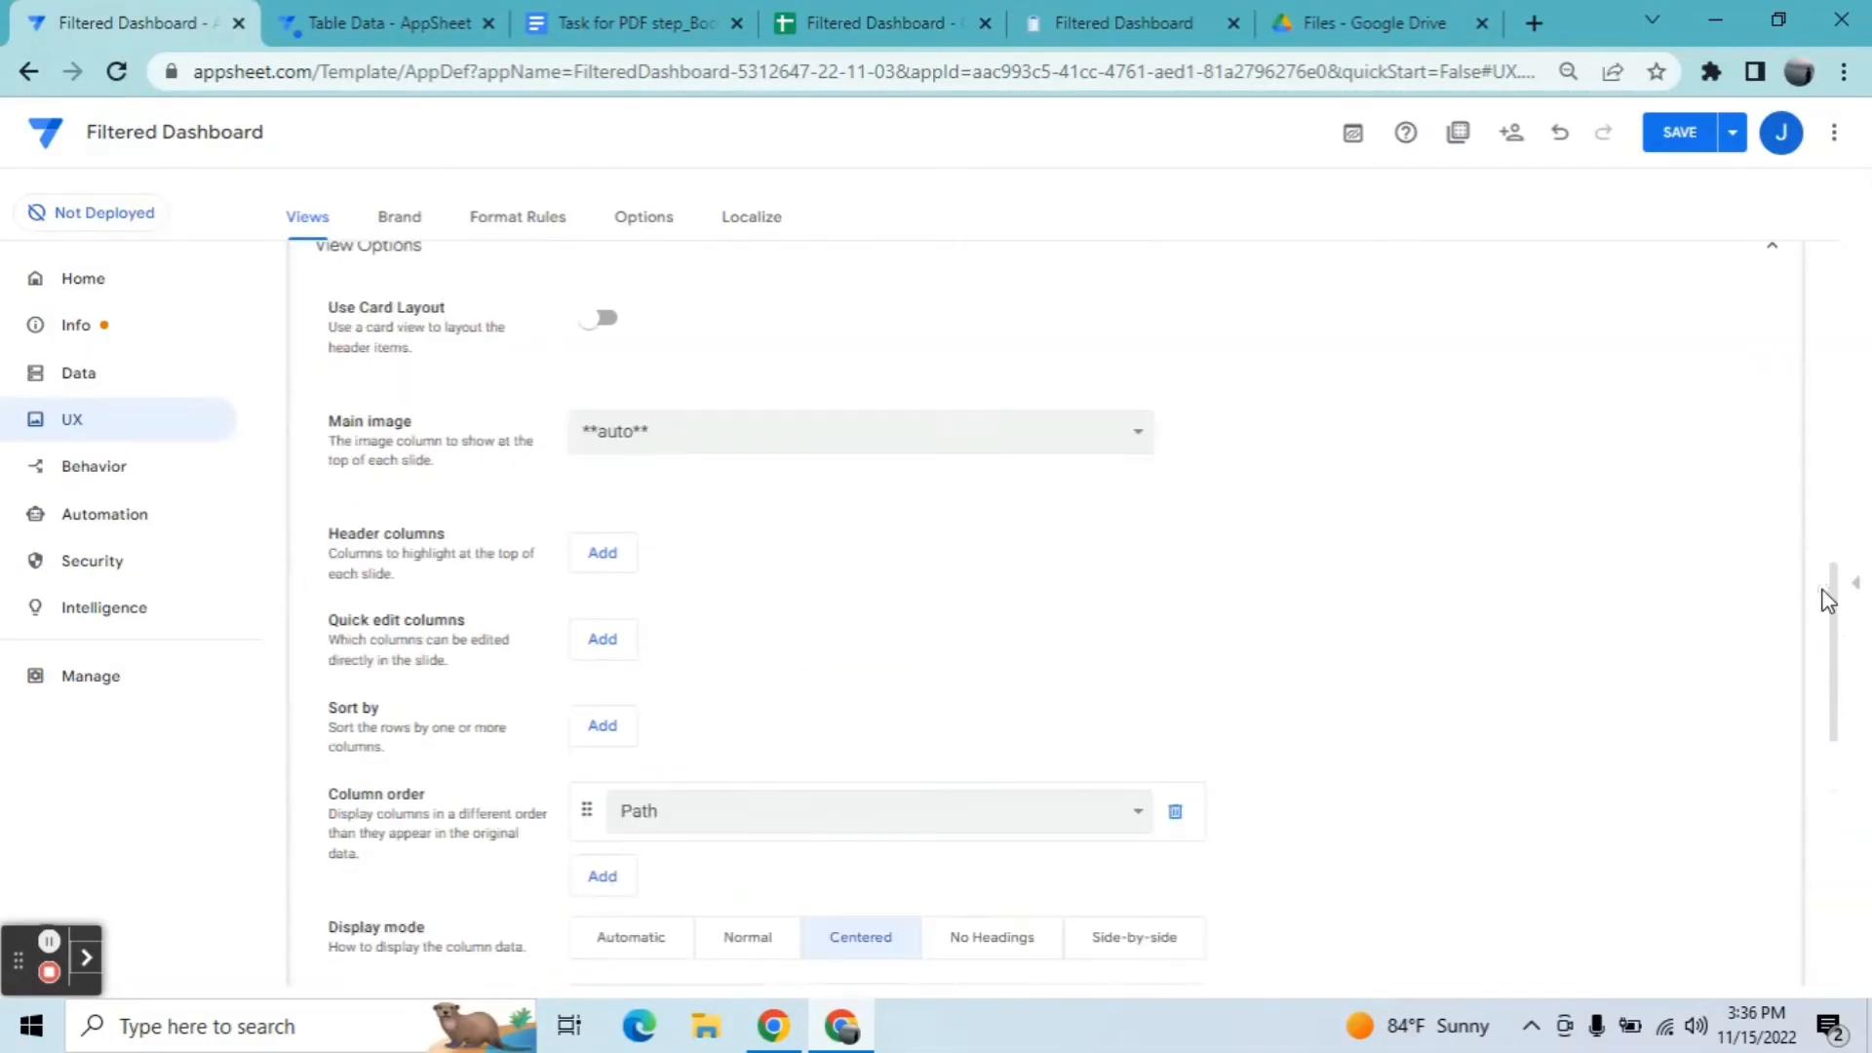
click(1687, 146)
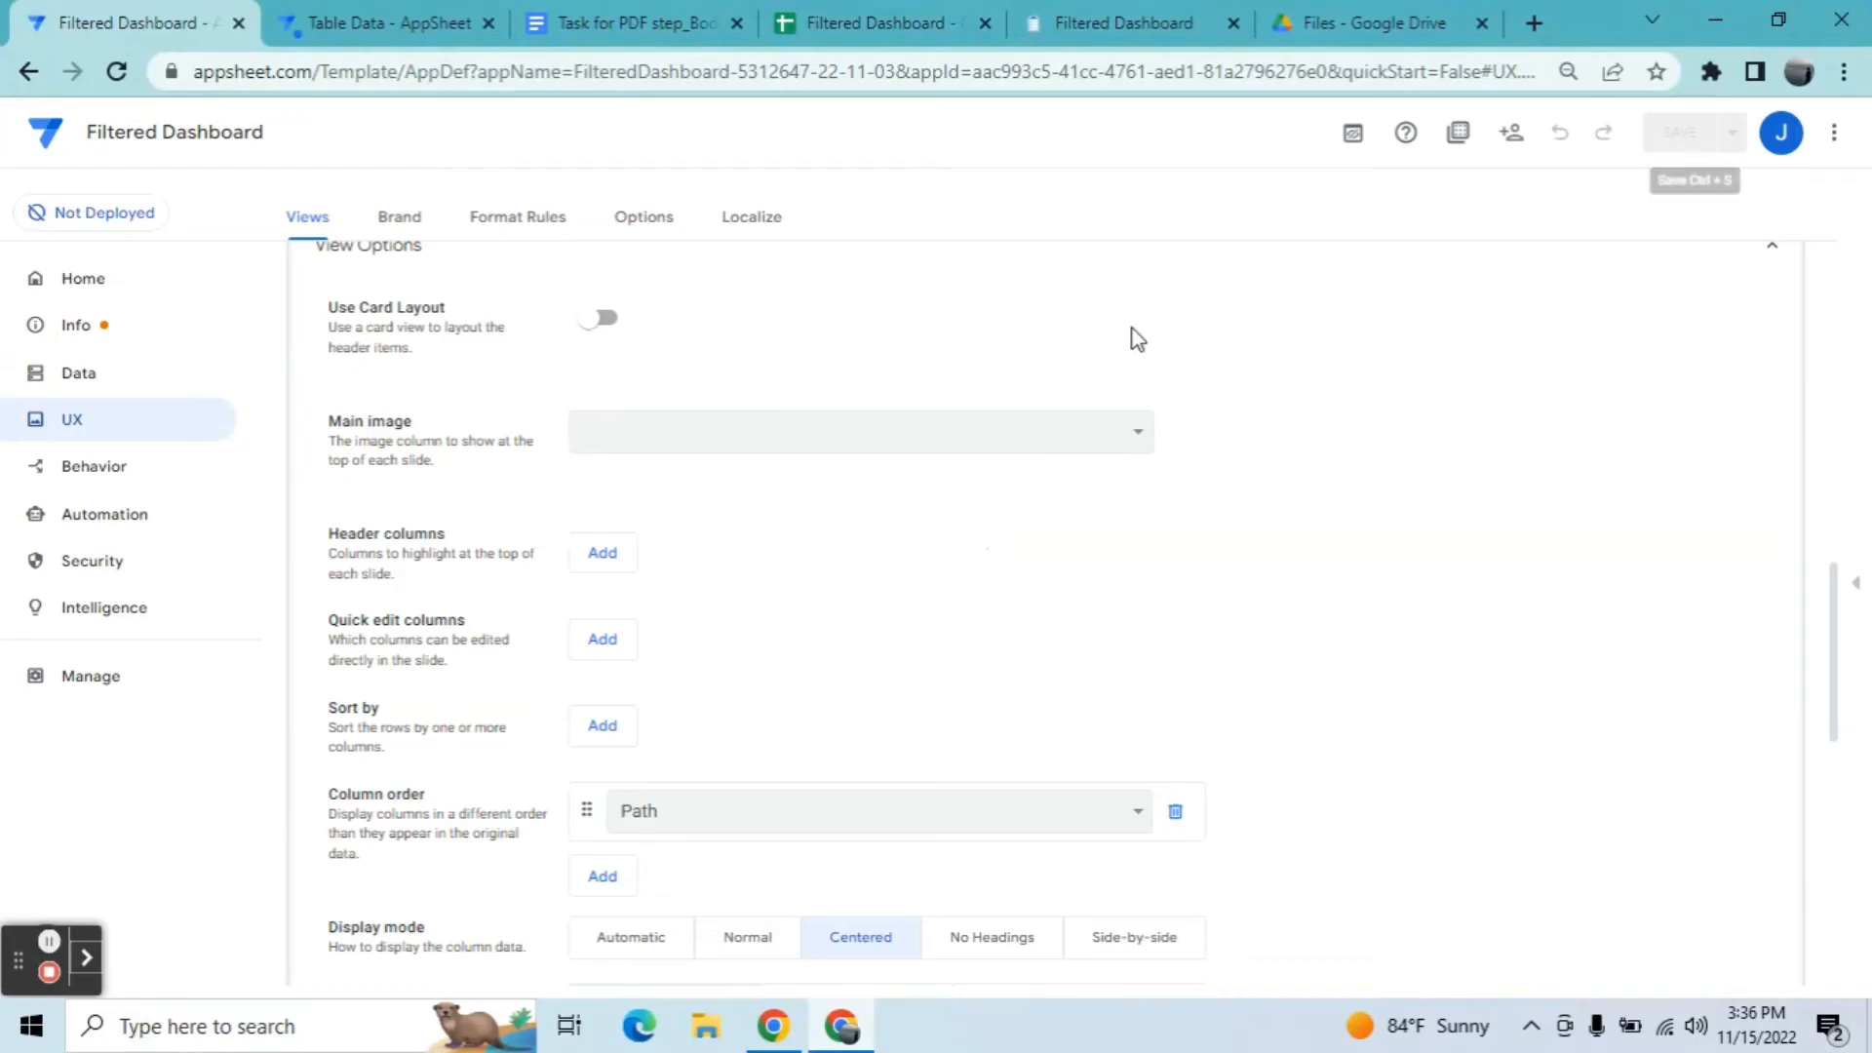
click(96, 472)
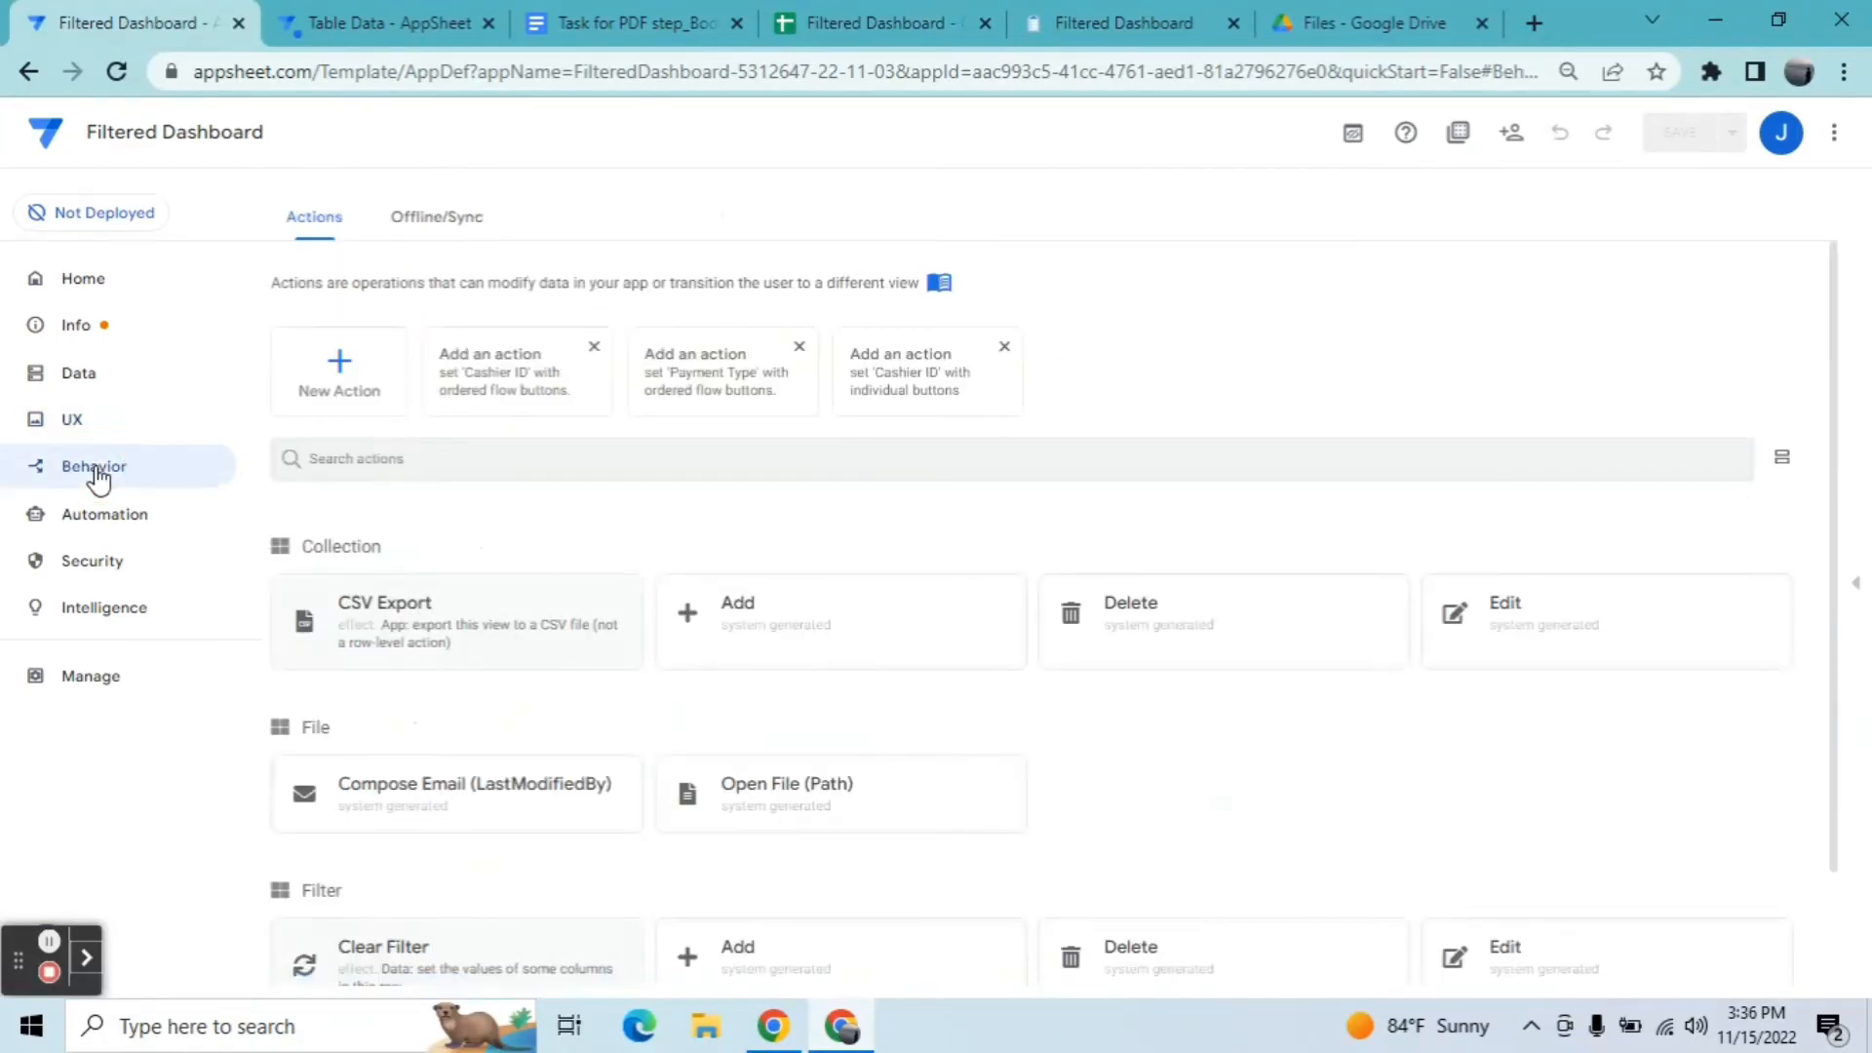
click(315, 378)
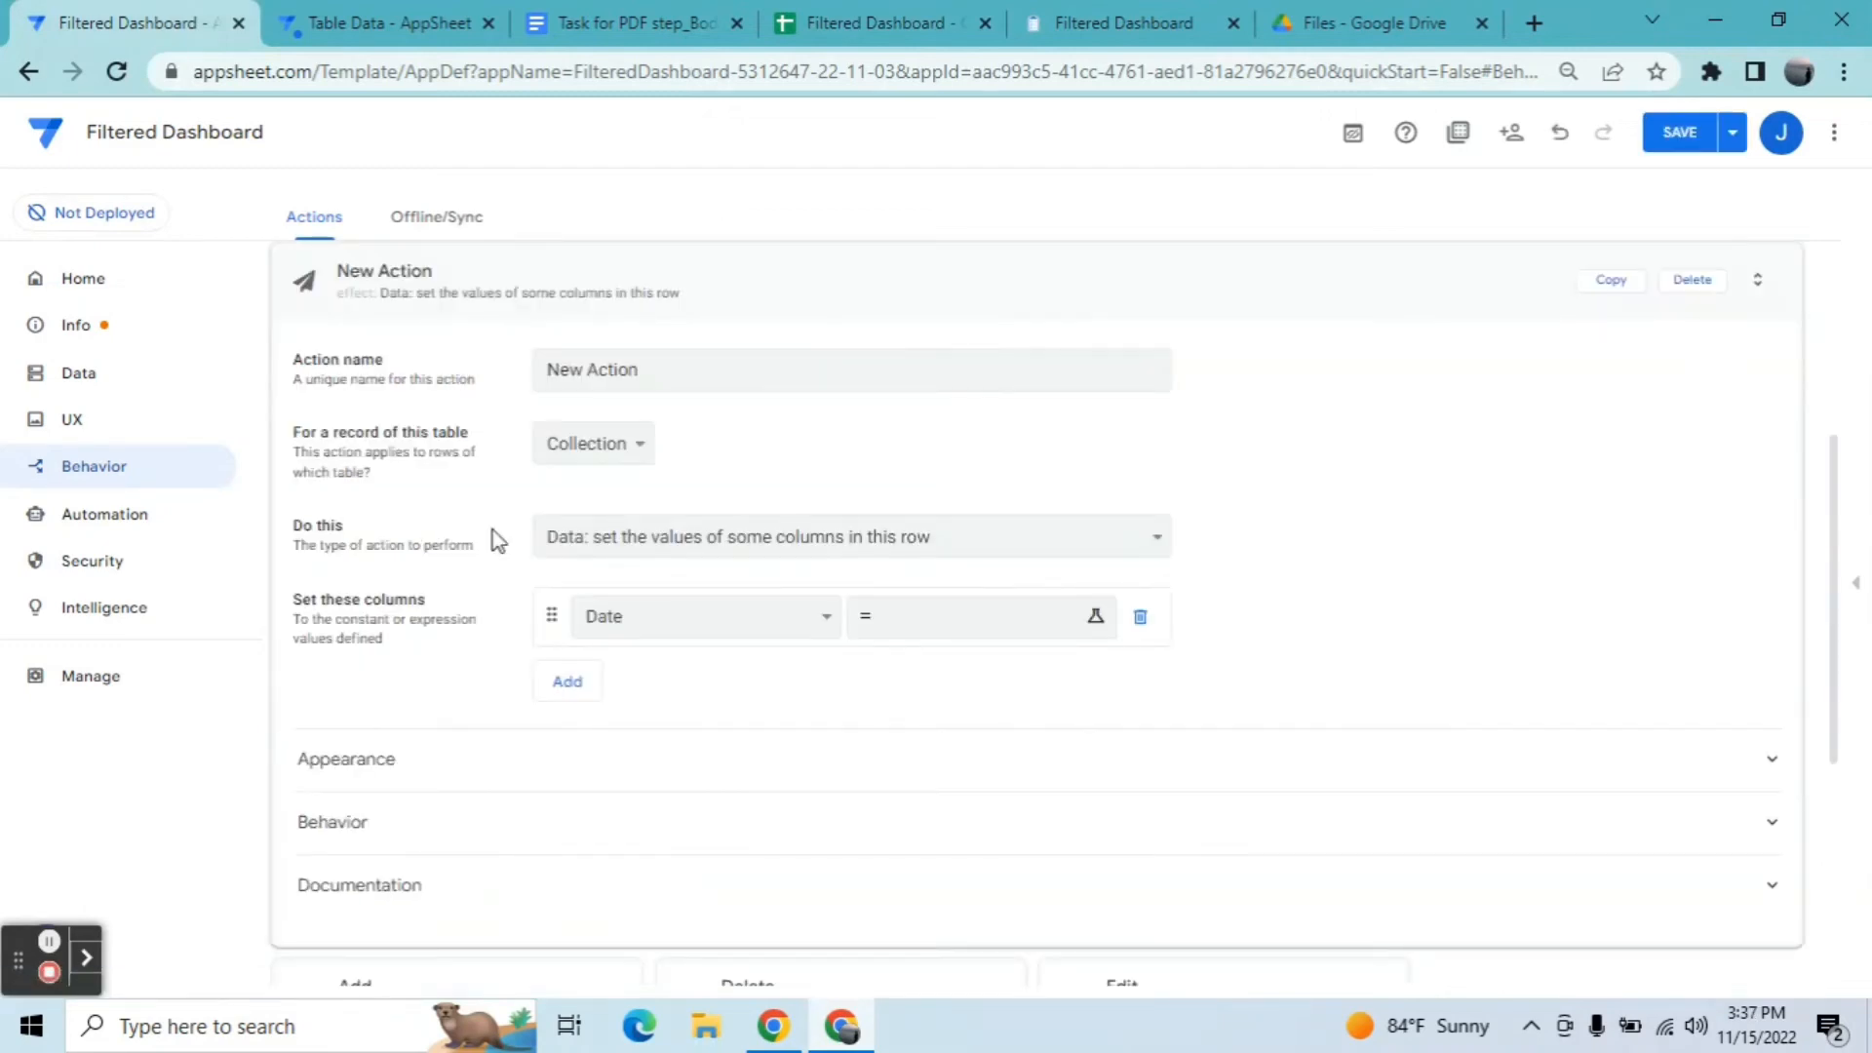
Step: Apply the new action to records of the Filter table and name it View Report
click(616, 452)
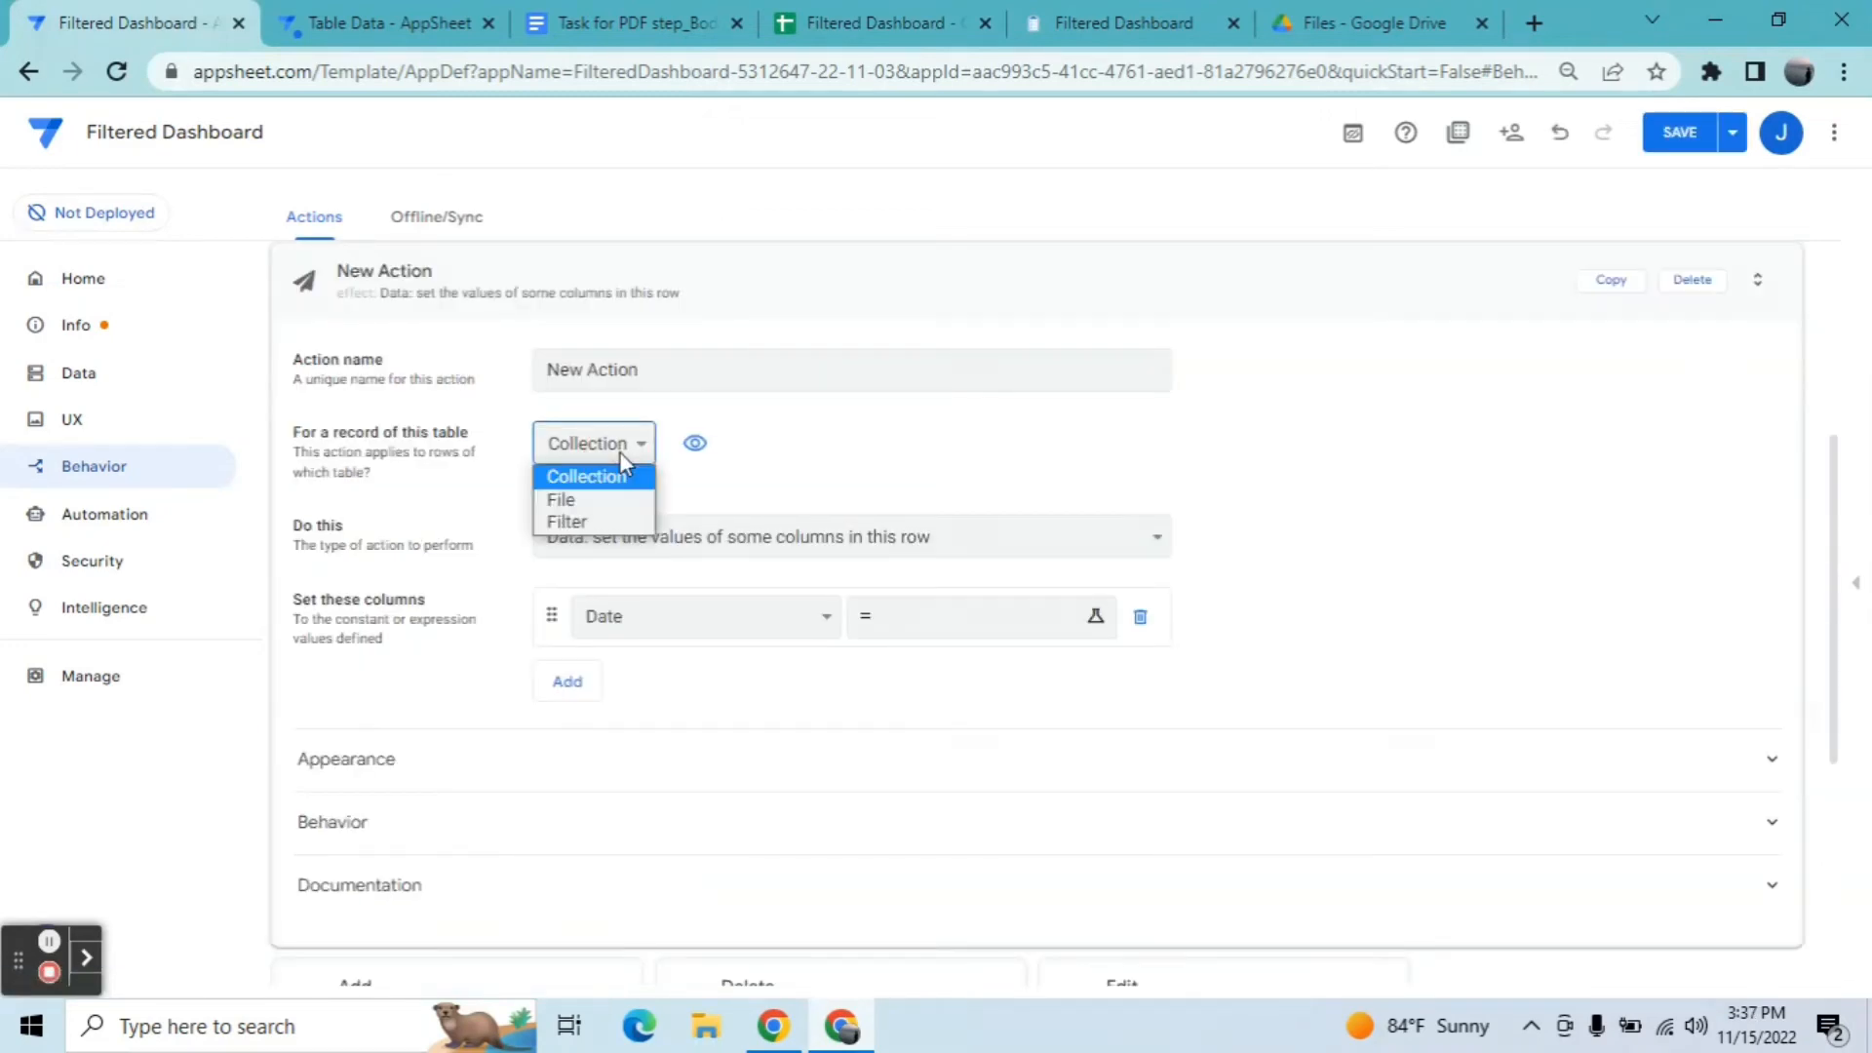
click(602, 519)
click(649, 383)
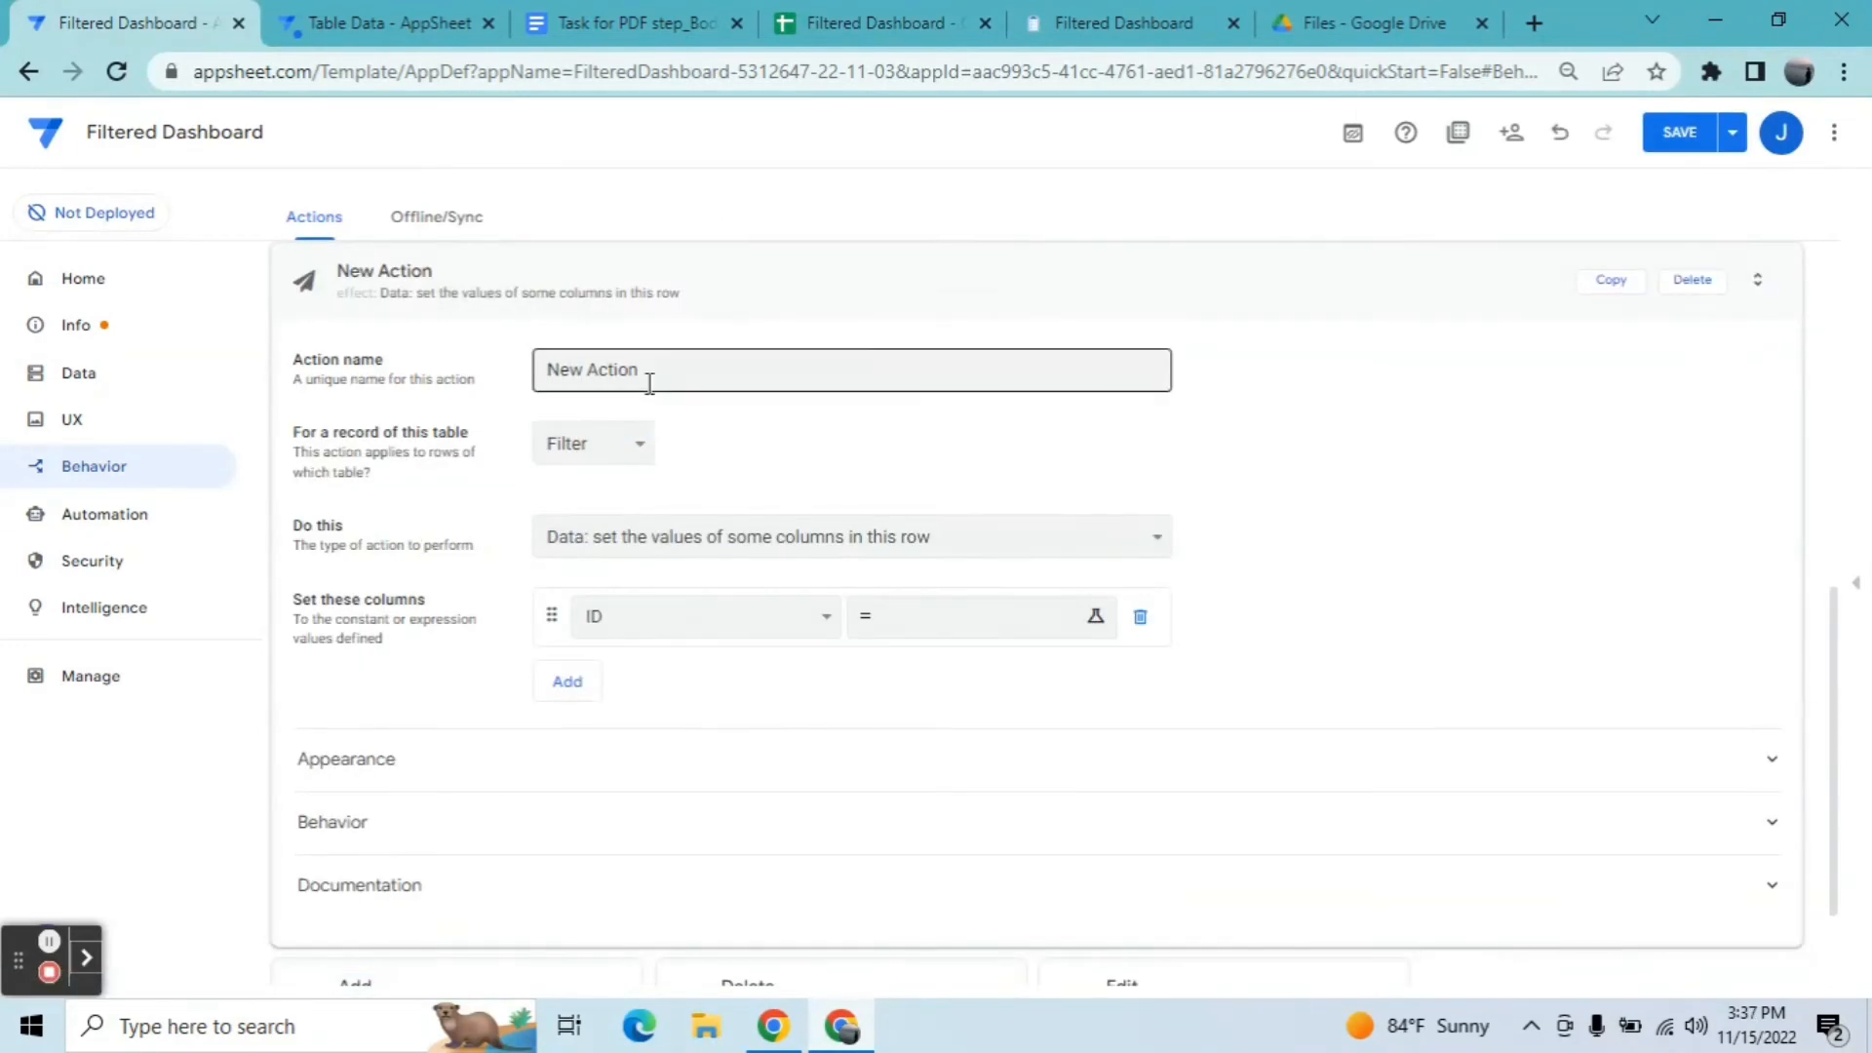
key(BackSpace)
key(BackSpace)
key(BackSpace)
key(BackSpace)
key(BackSpace)
key(BackSpace)
key(BackSpace)
key(BackSpace)
key(BackSpace)
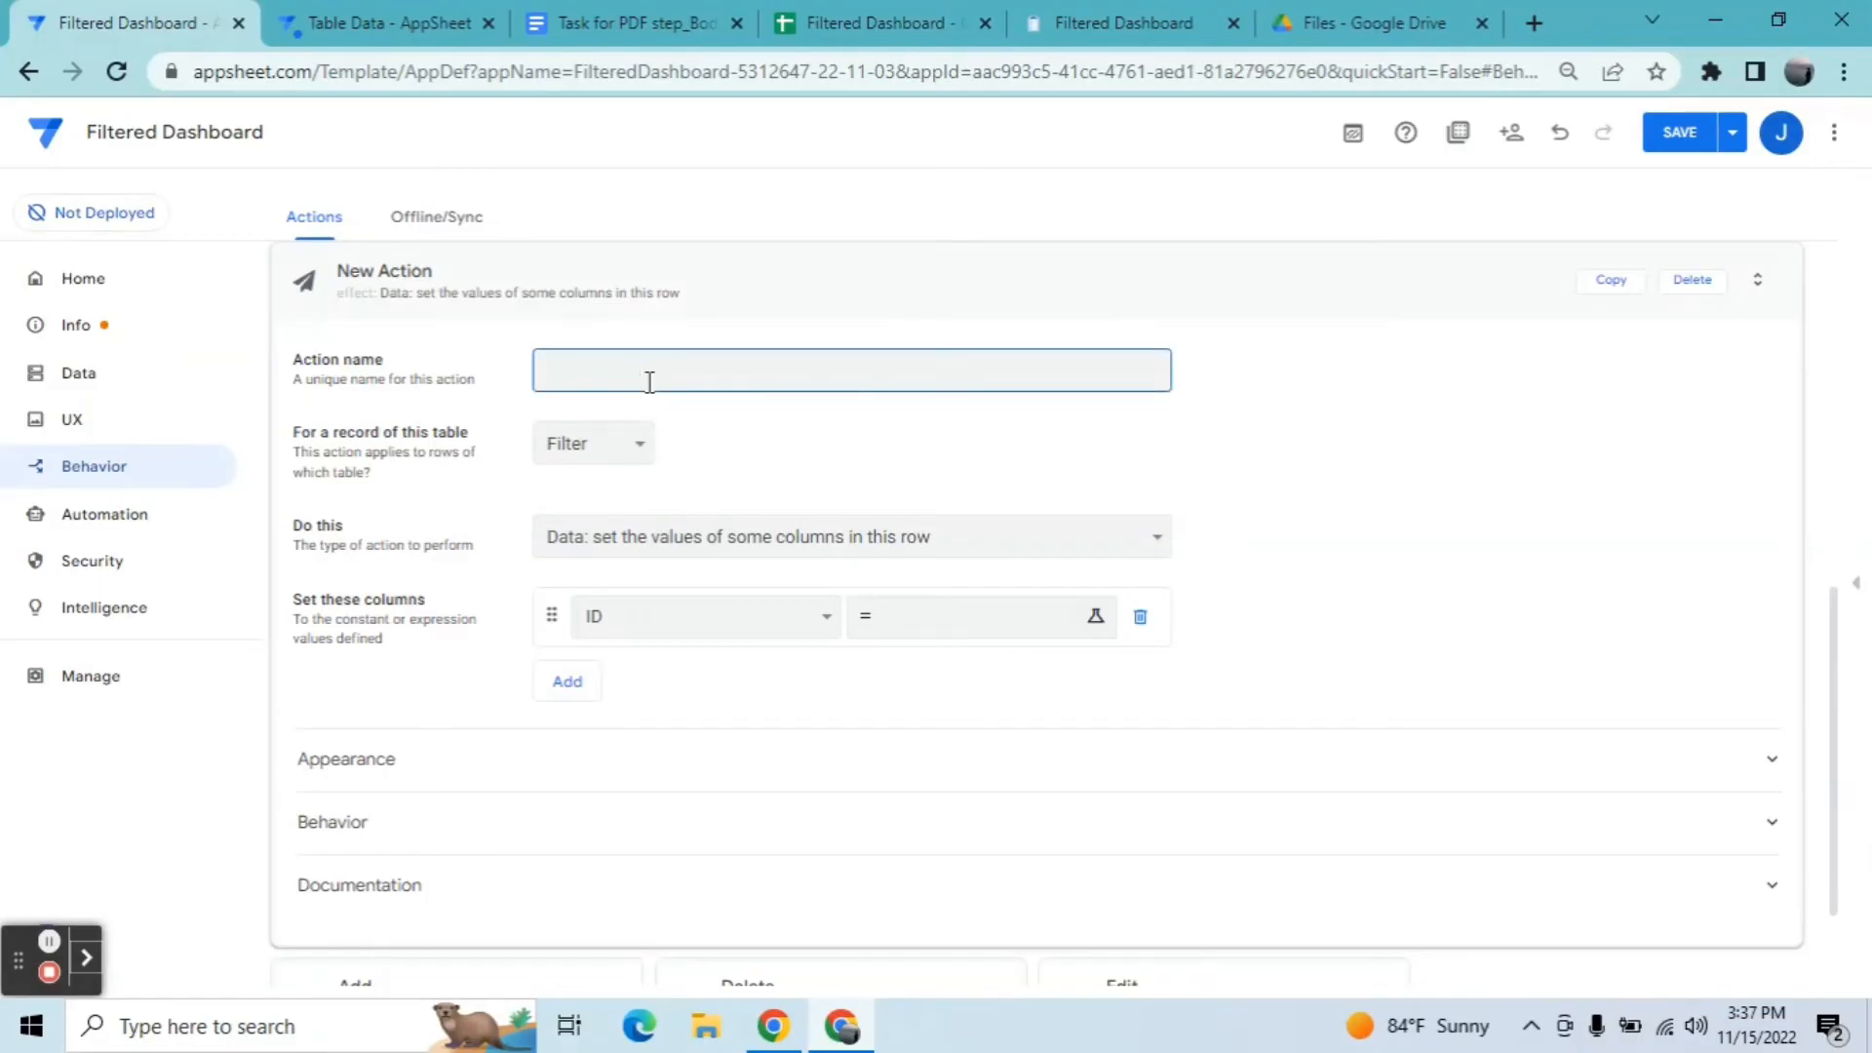
text(View Report)
Step: Make View Report go to another view within this app, with target linktofilteredview("Reports PDF",[_thisrow].[File]=[File])
click(723, 538)
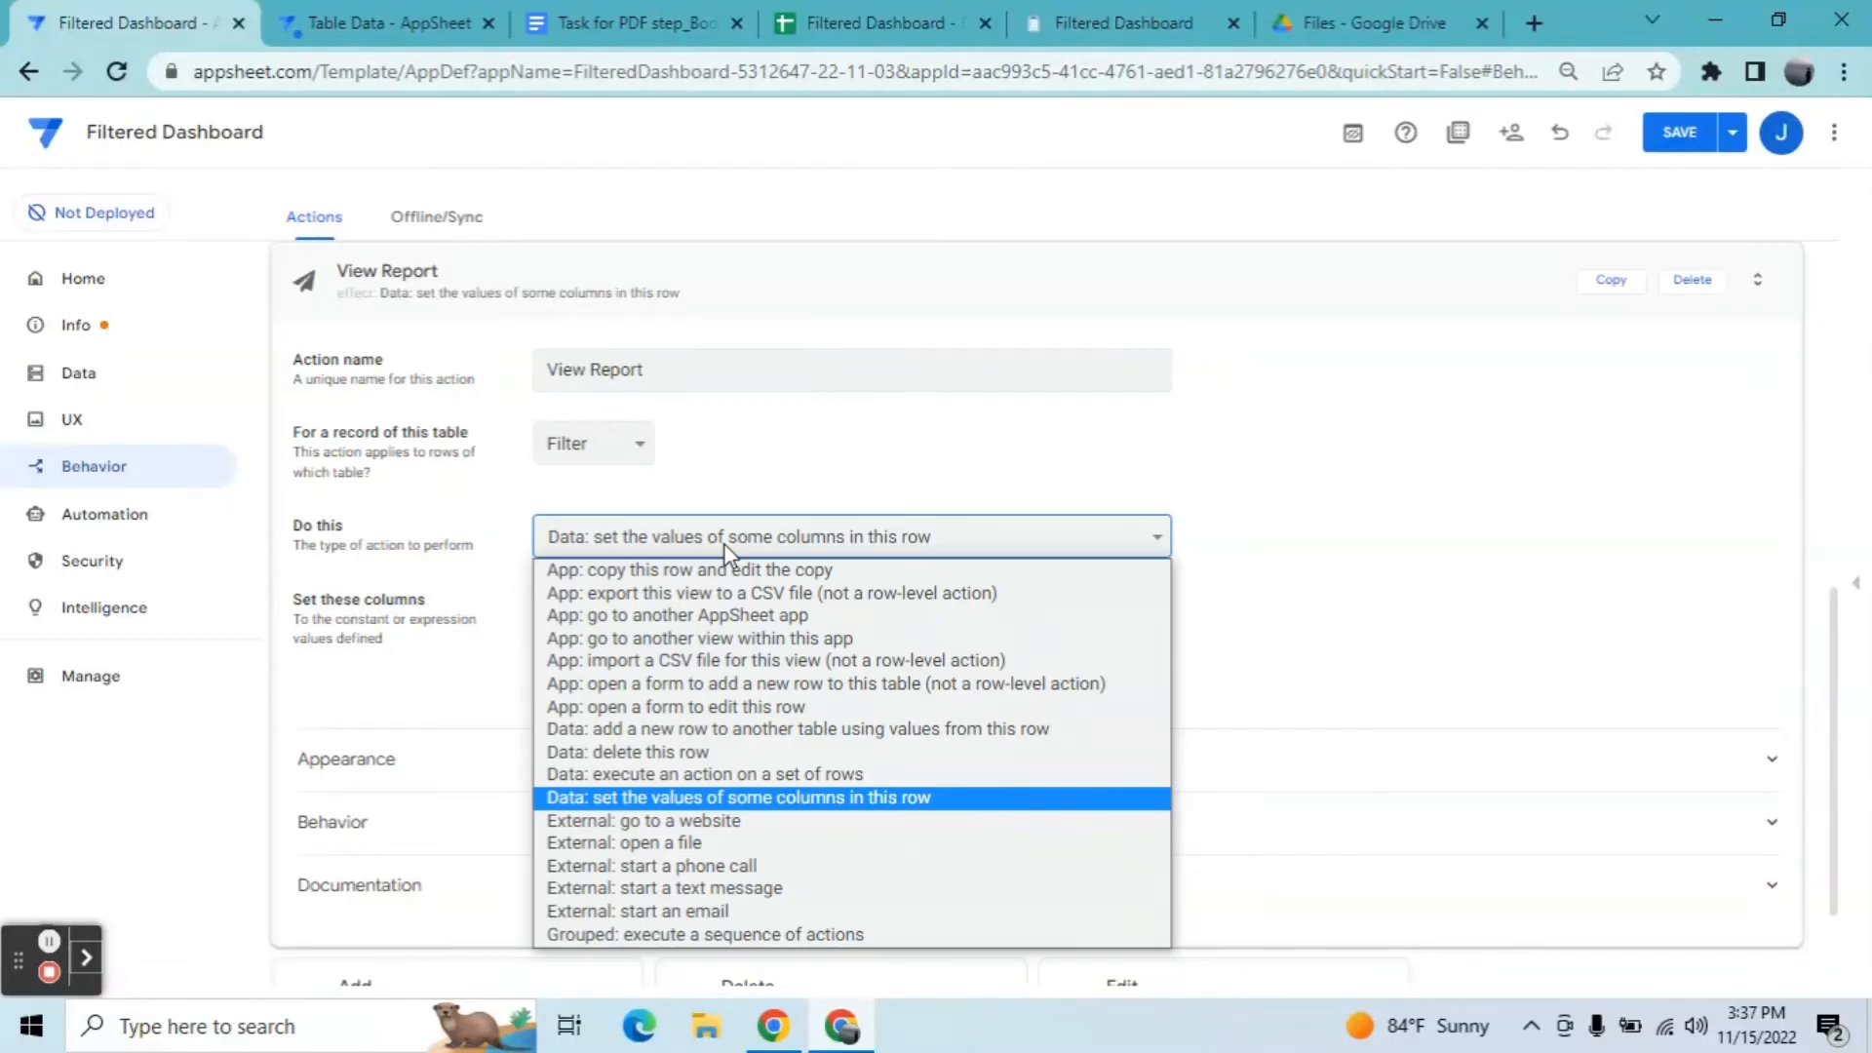
click(701, 642)
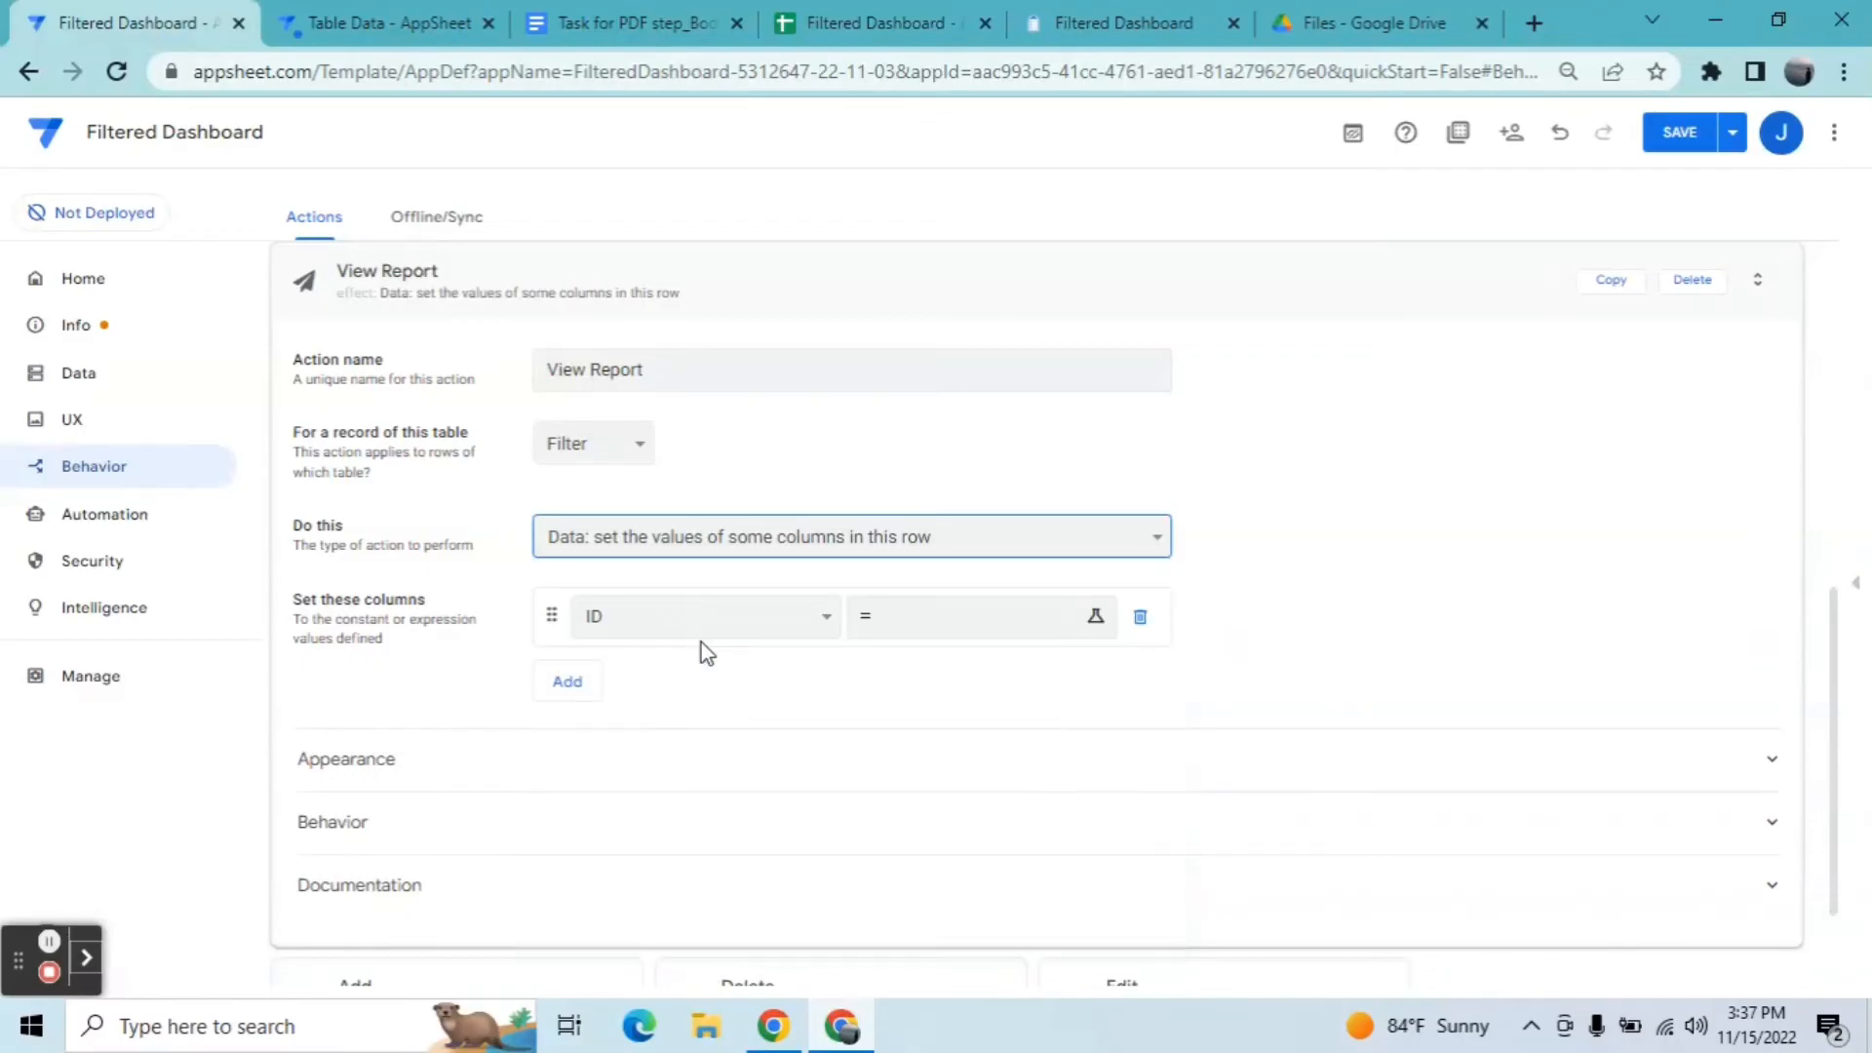
click(707, 676)
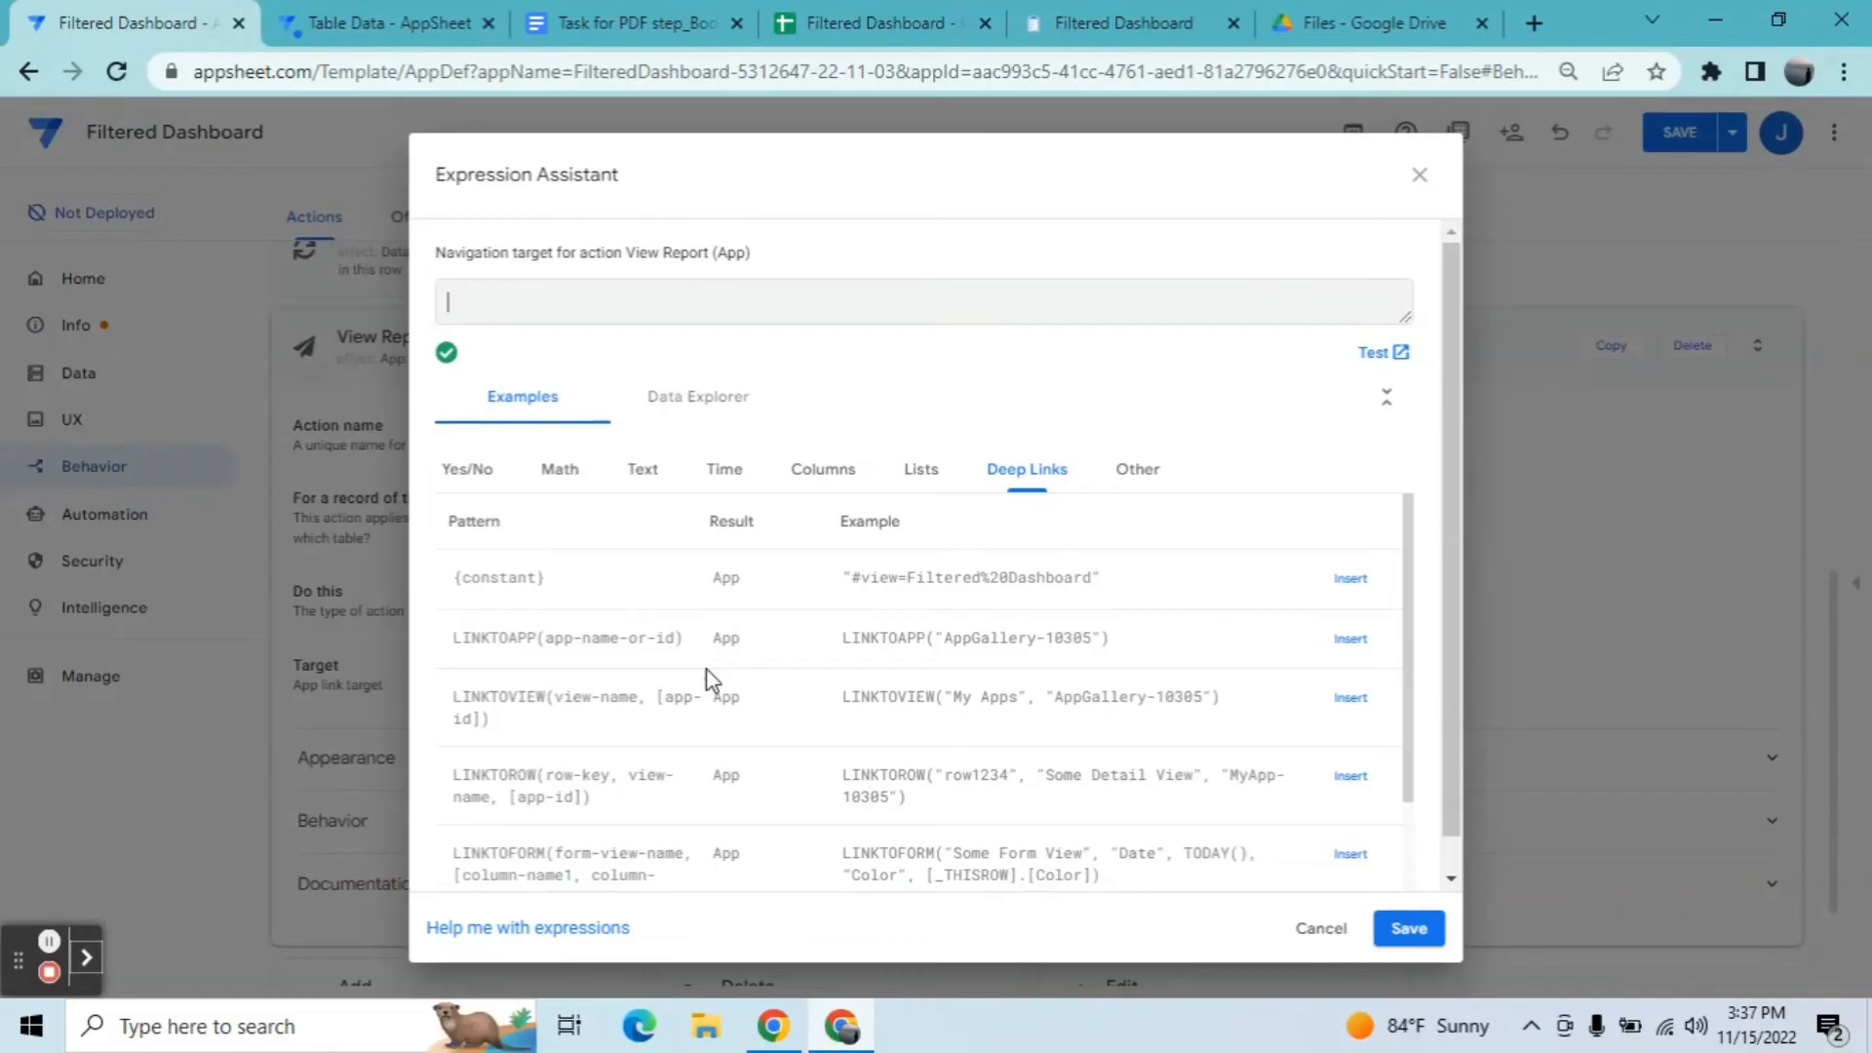
text(linktofilteredview)
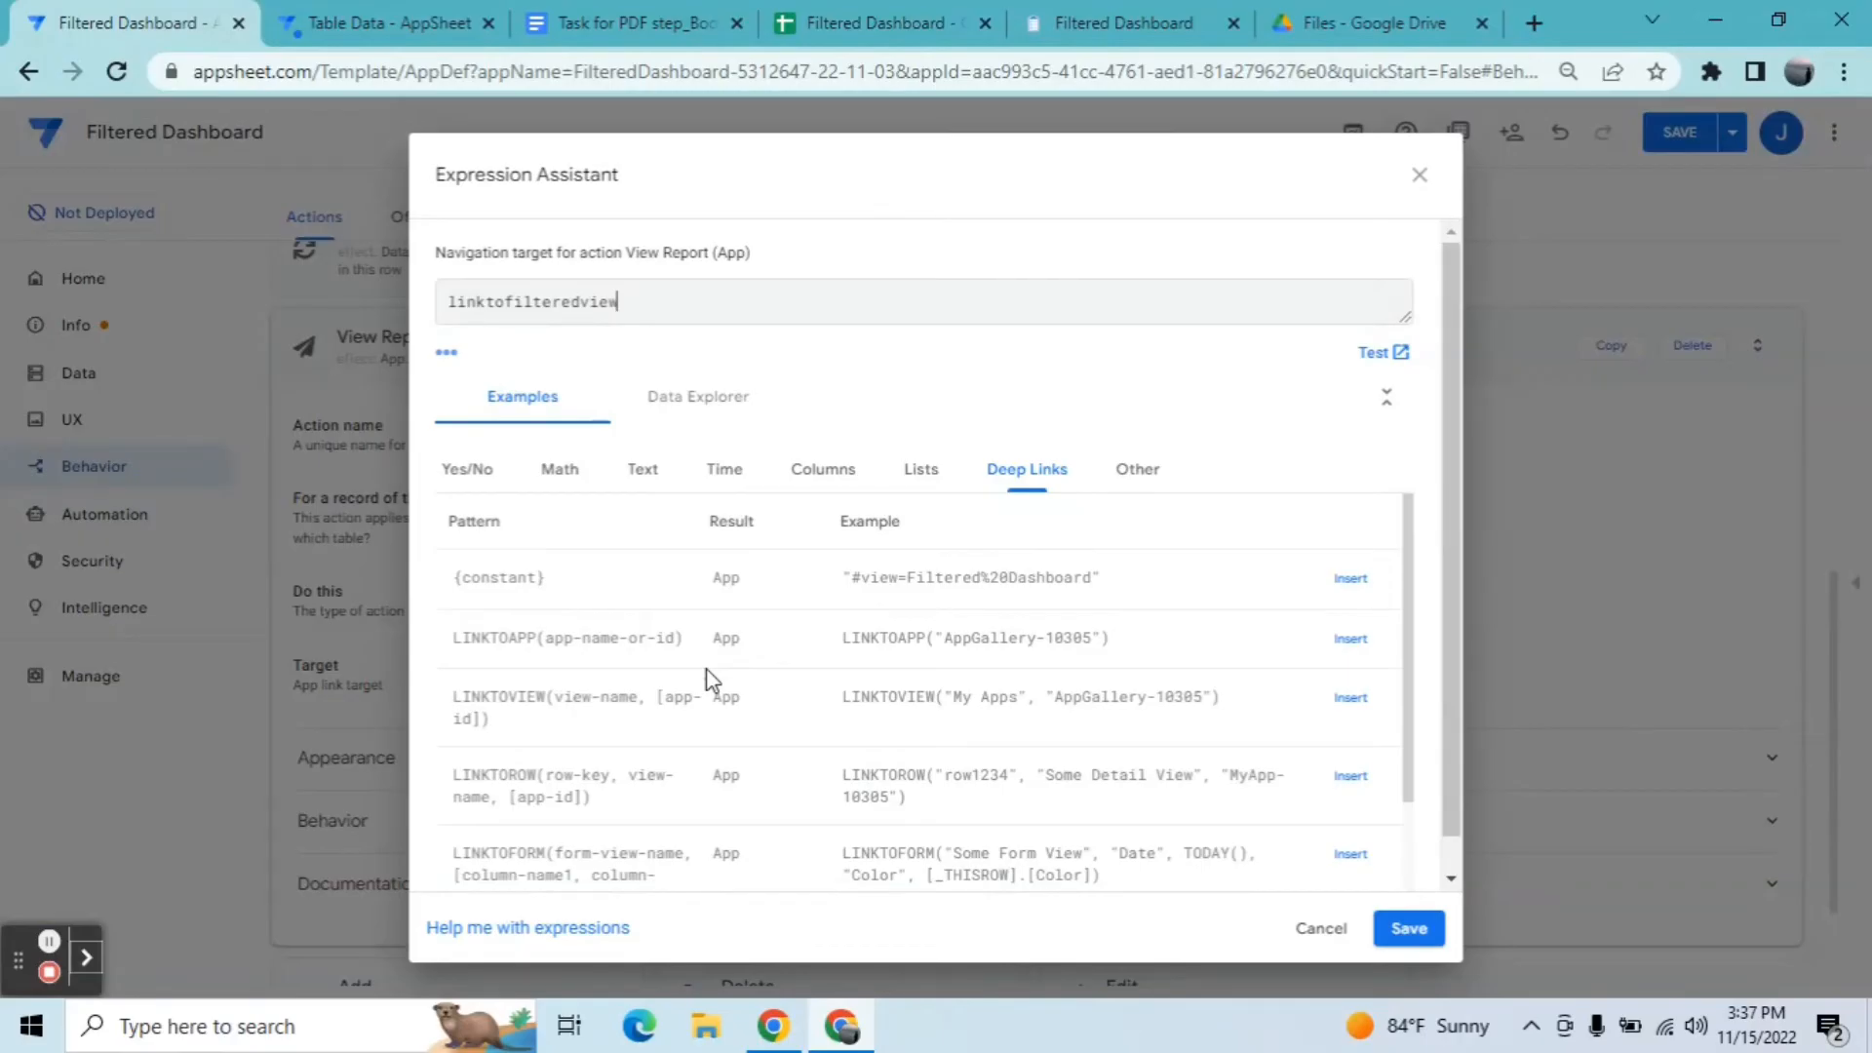
text((")
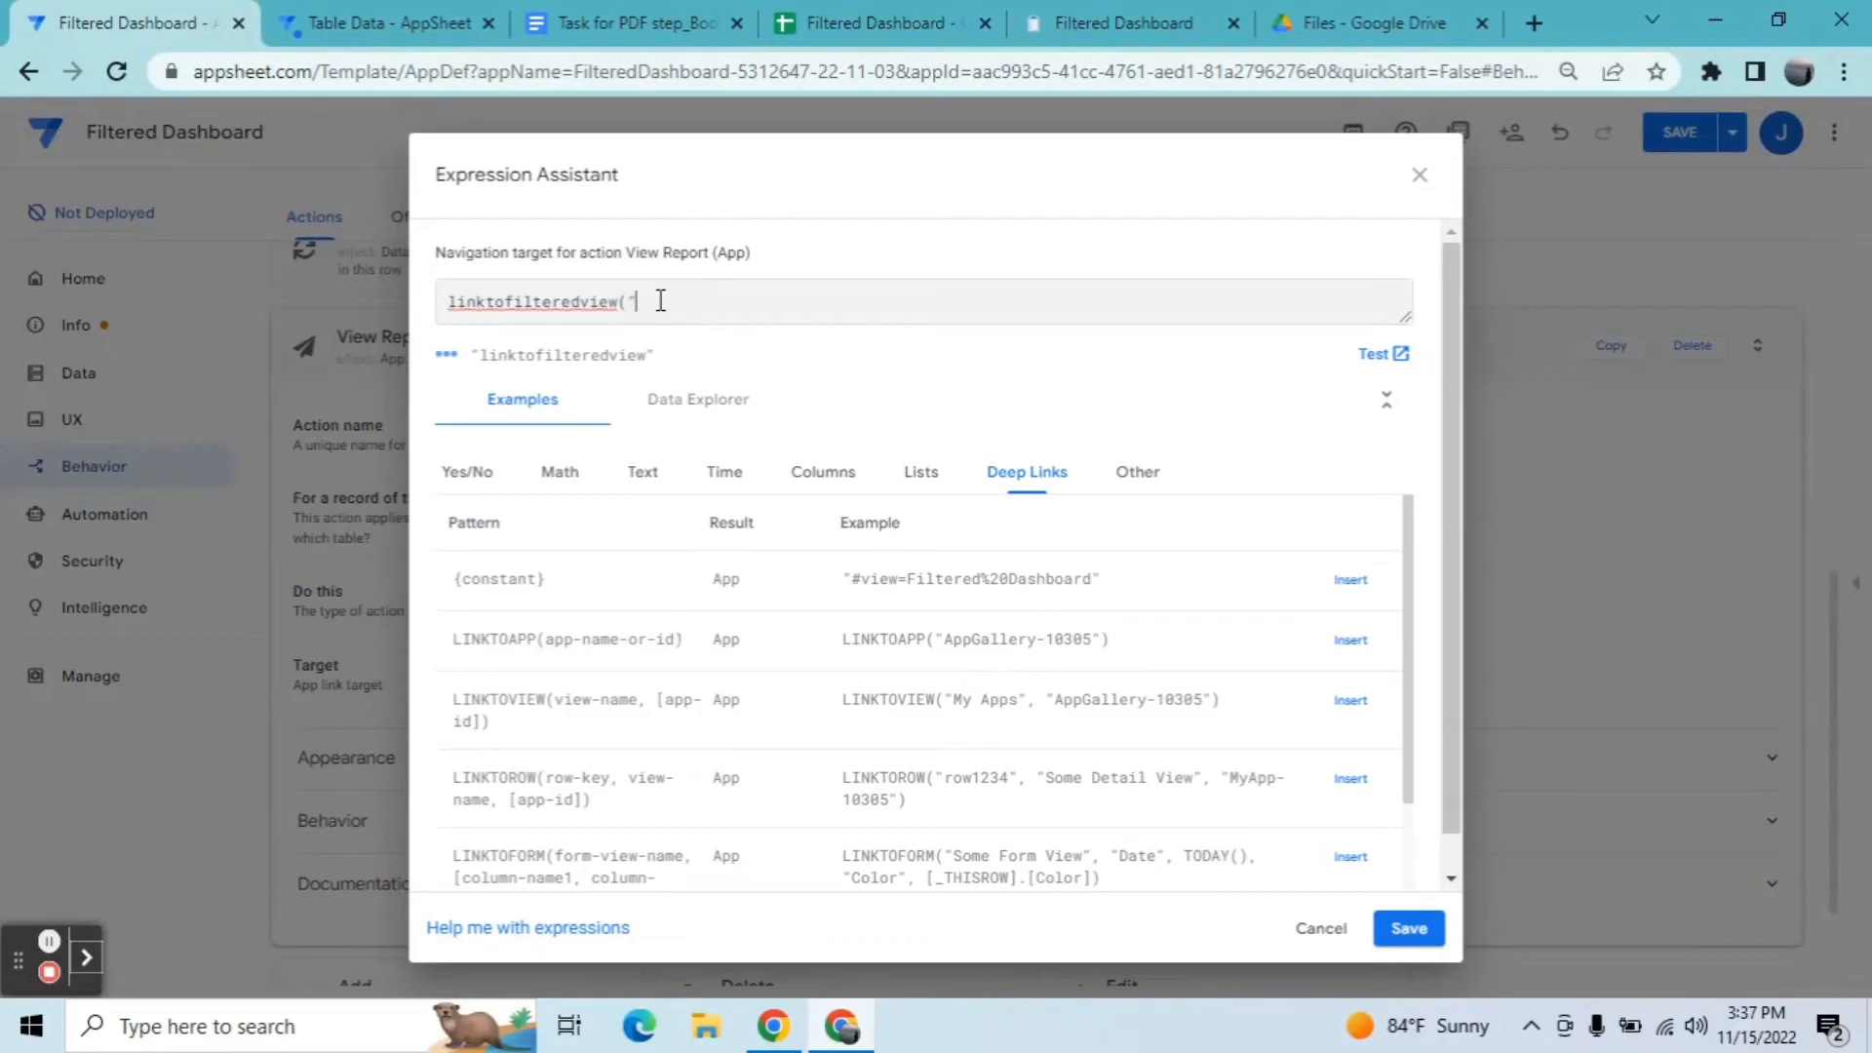
text("Reports)
key(BackSpace)
text(PDF",[_thisrow].[File)
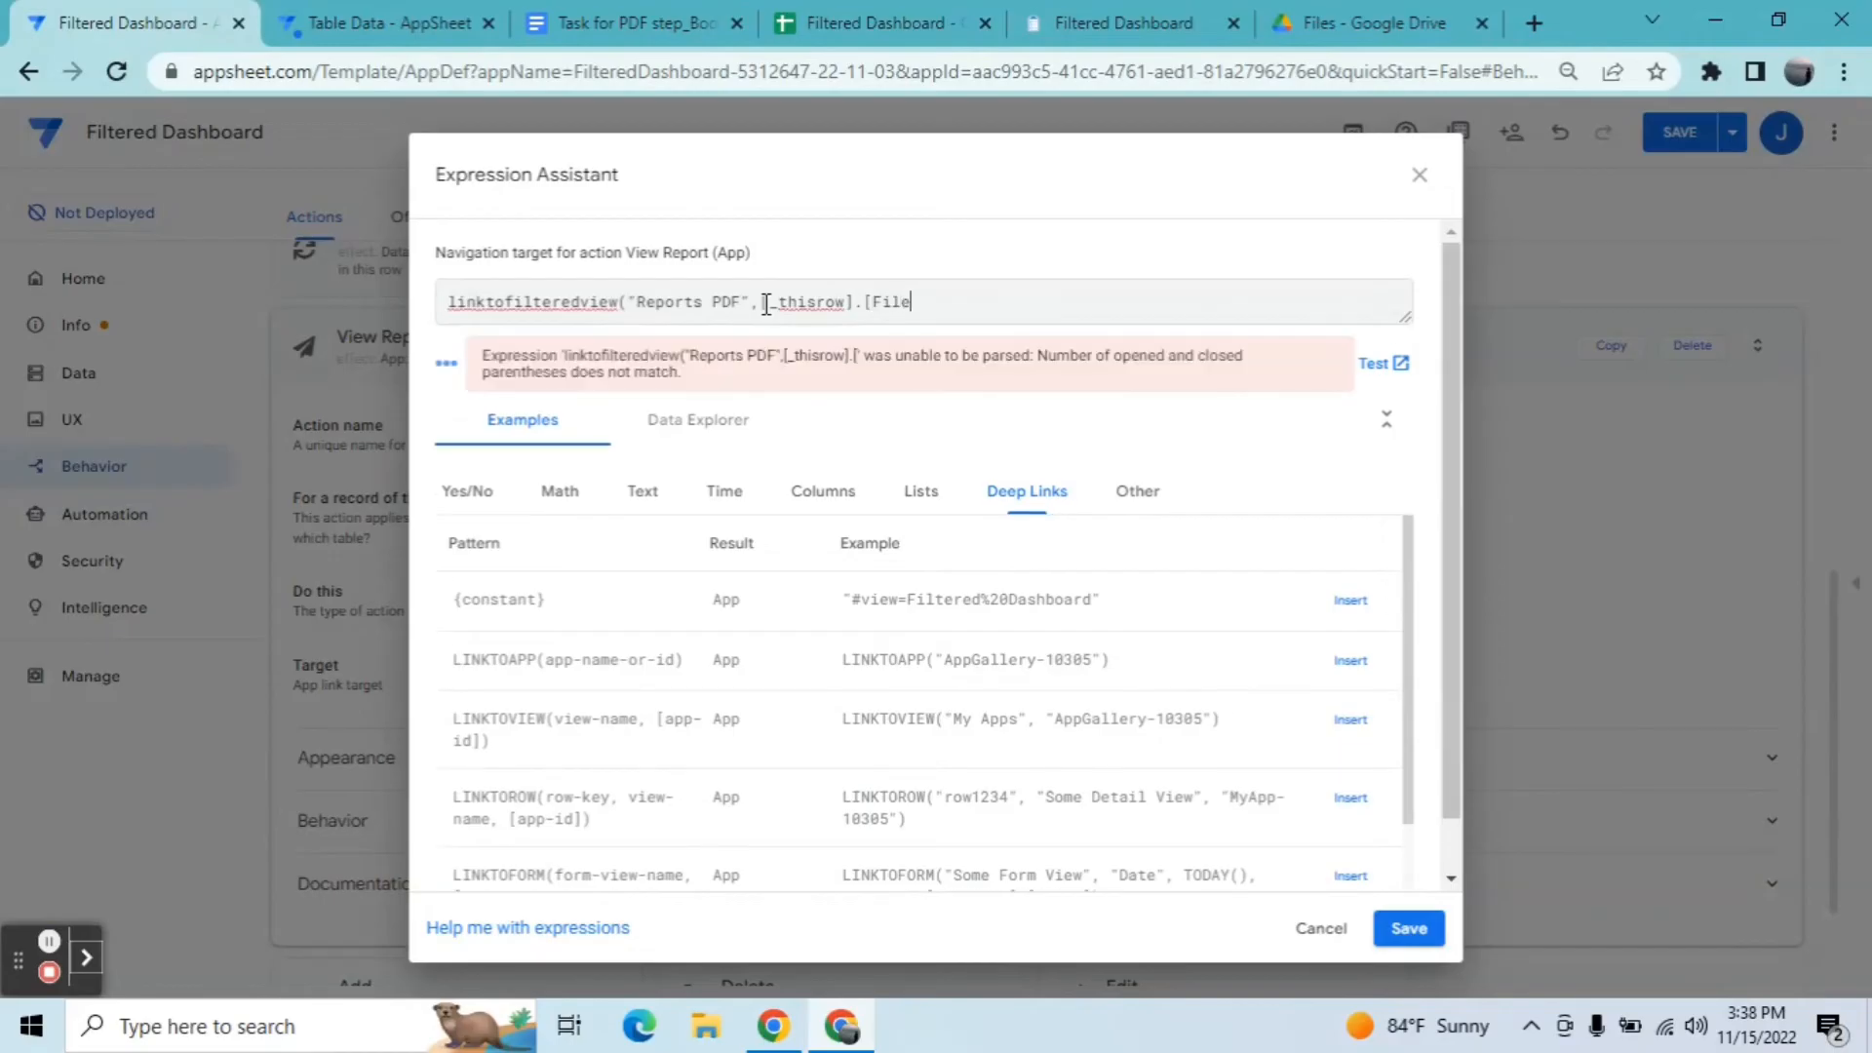
text(]=[File]))
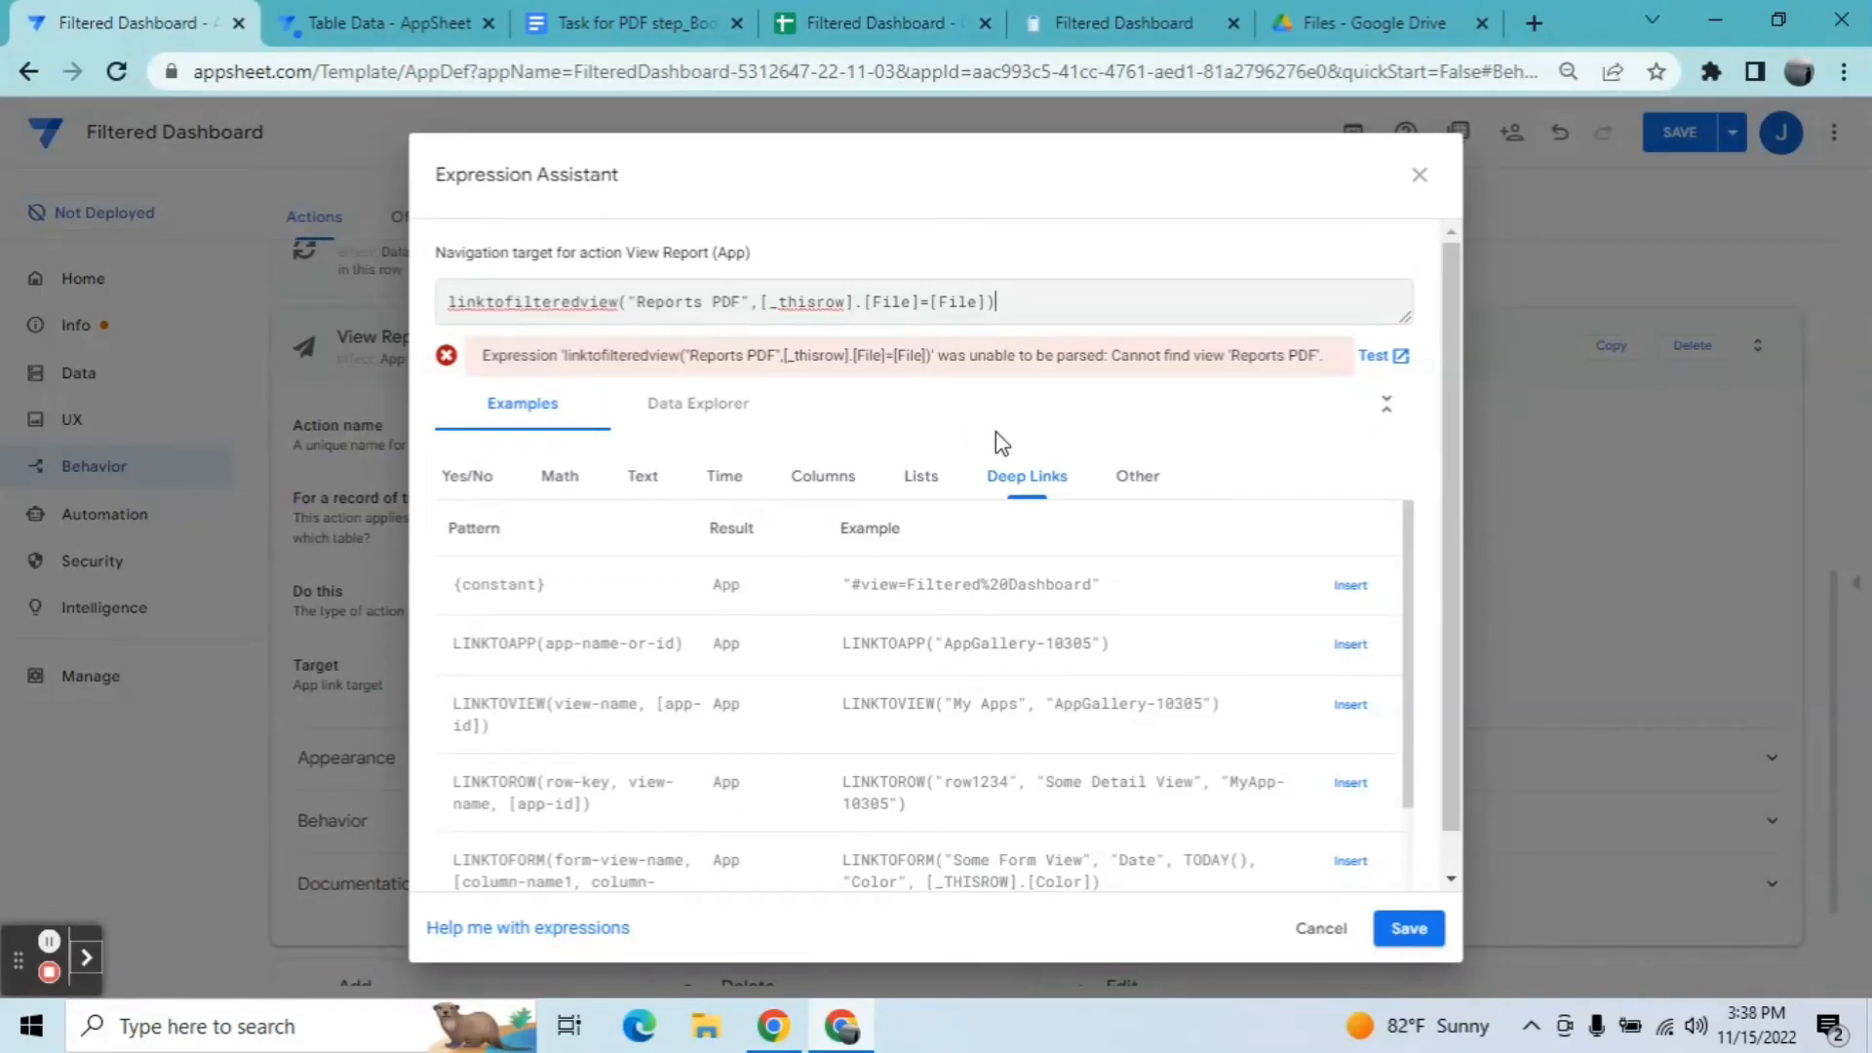
click(1415, 926)
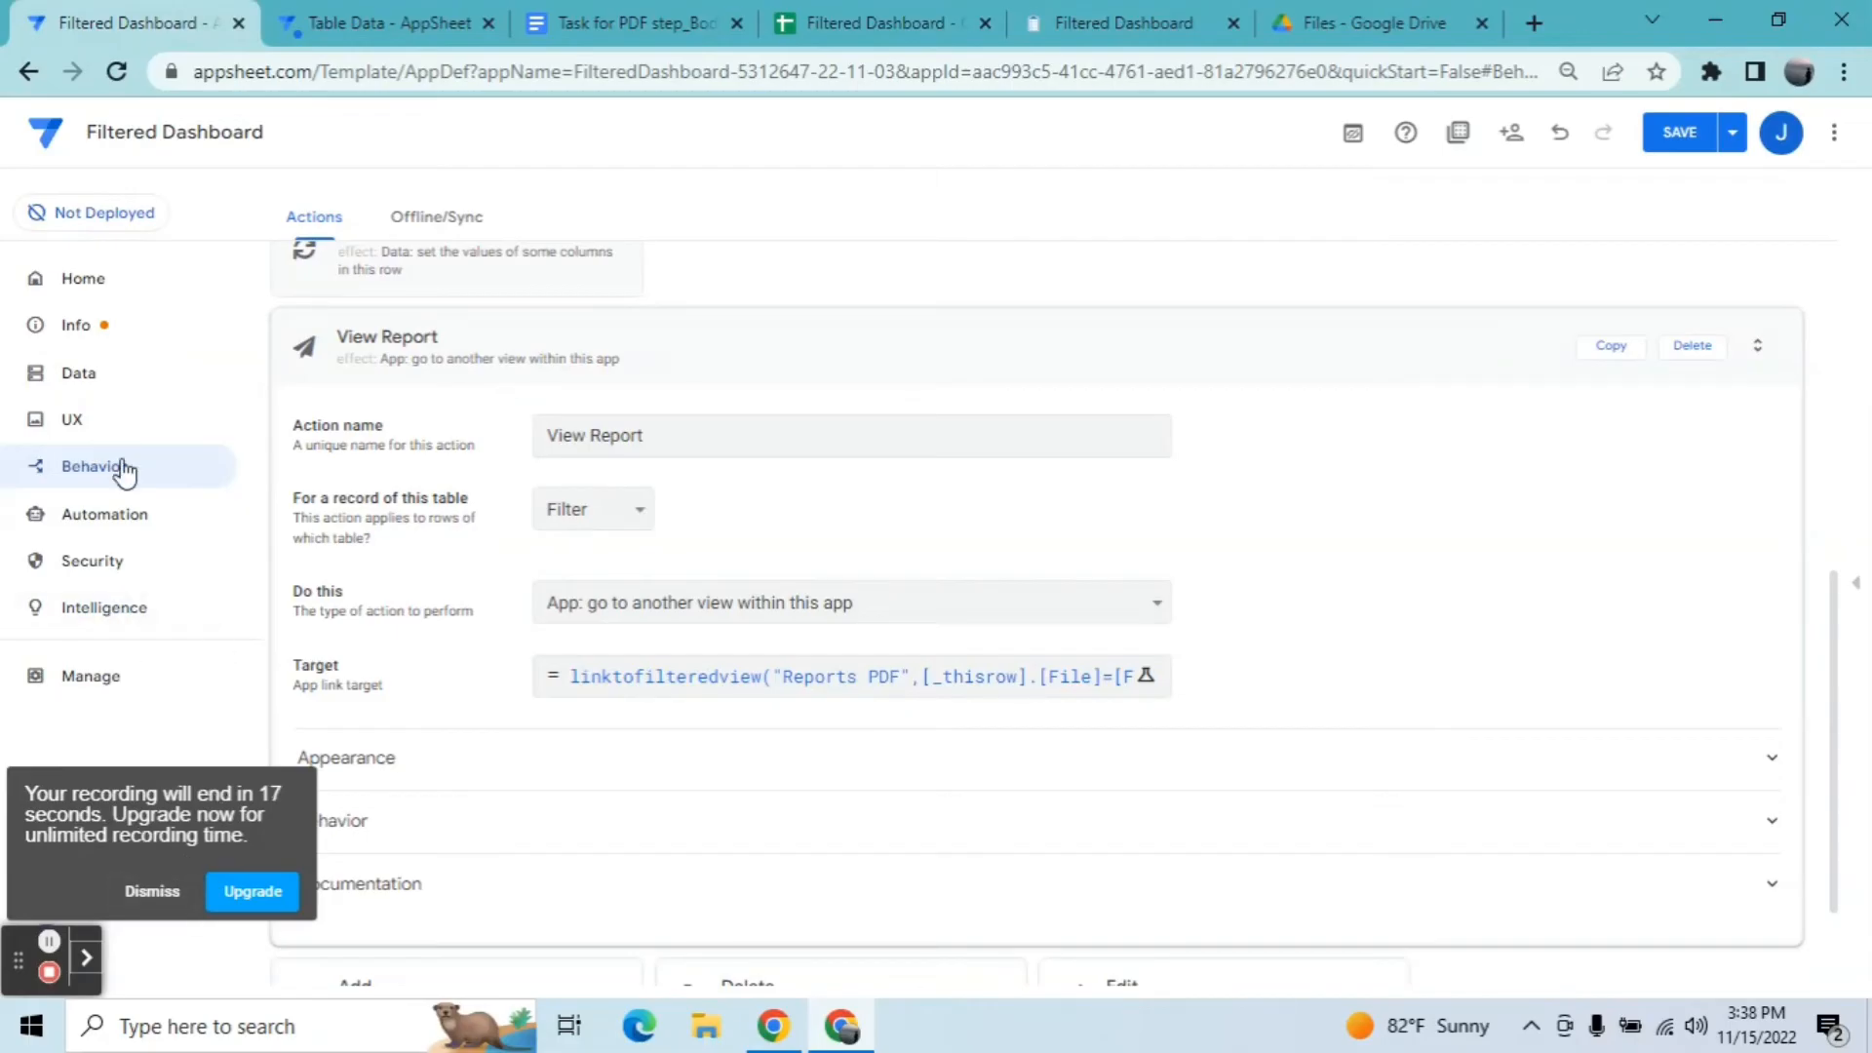
Step: Check the Report PDF view's exact name and app link in its behavior settings
click(94, 419)
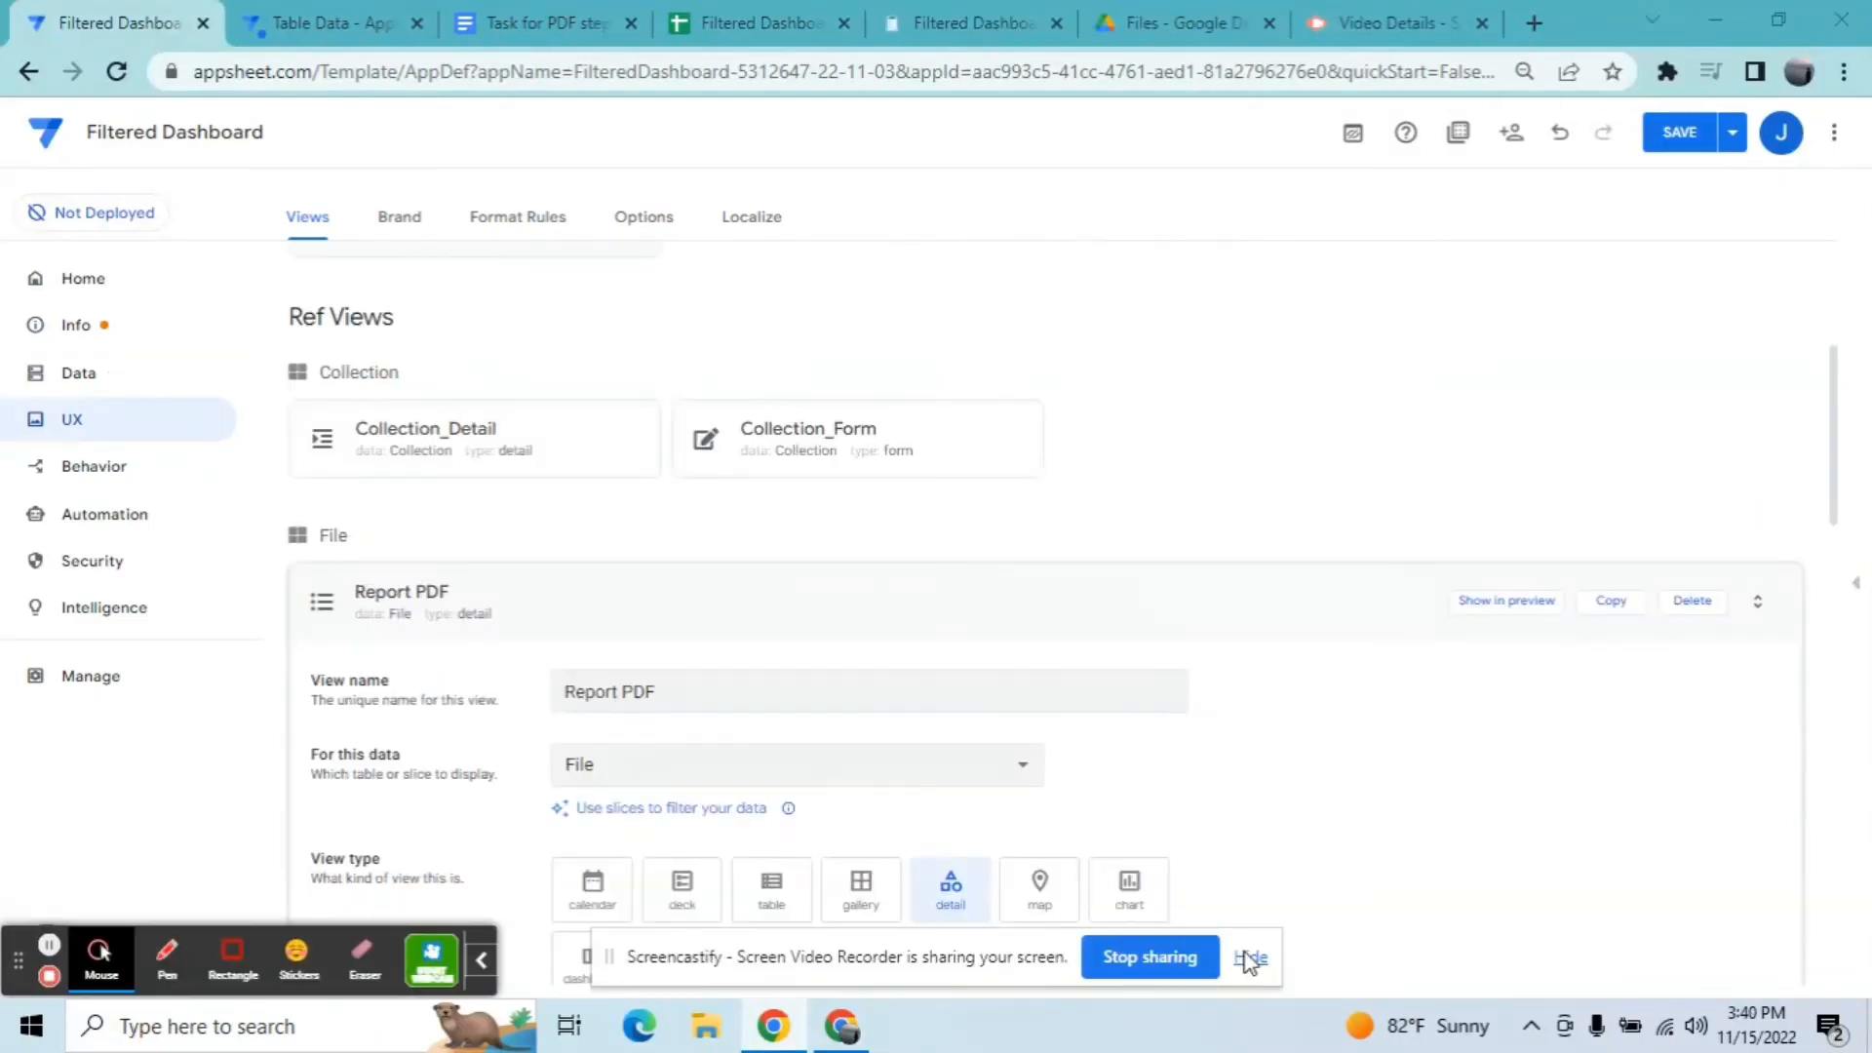
click(1242, 957)
drag(1830, 429, 1856, 858)
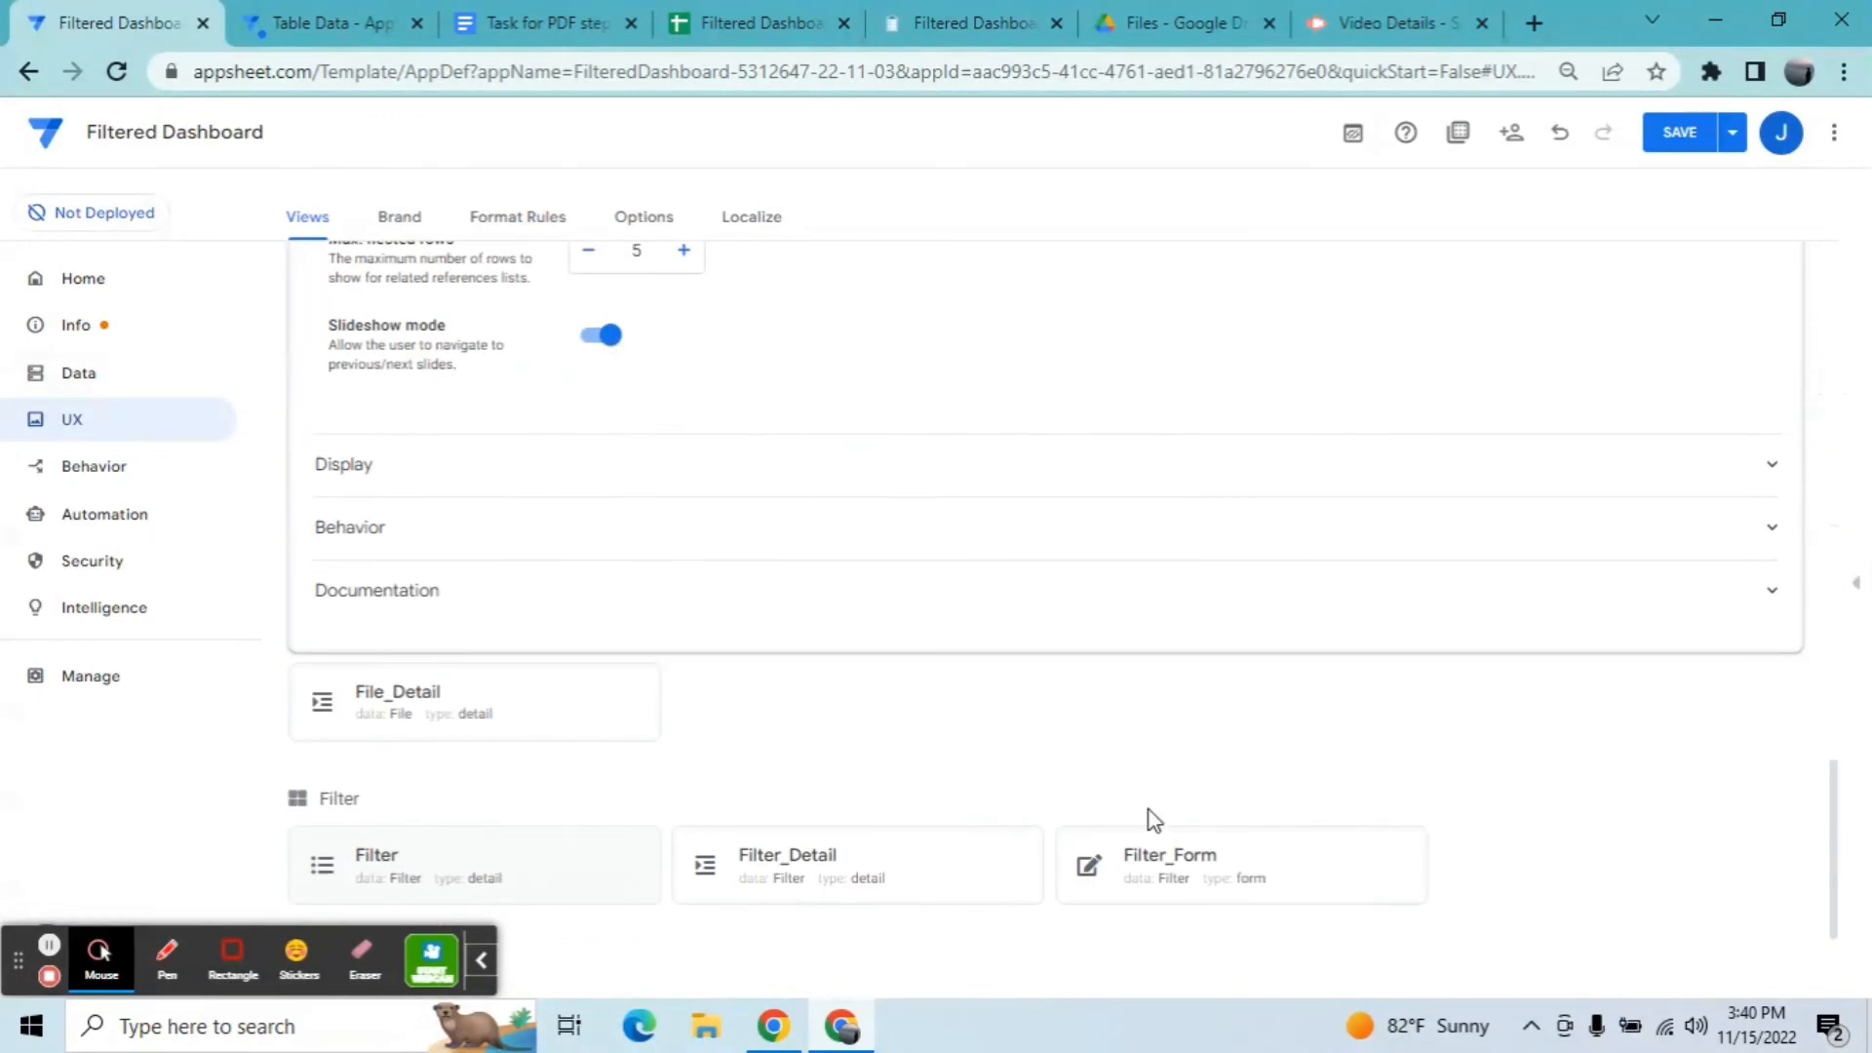
click(735, 534)
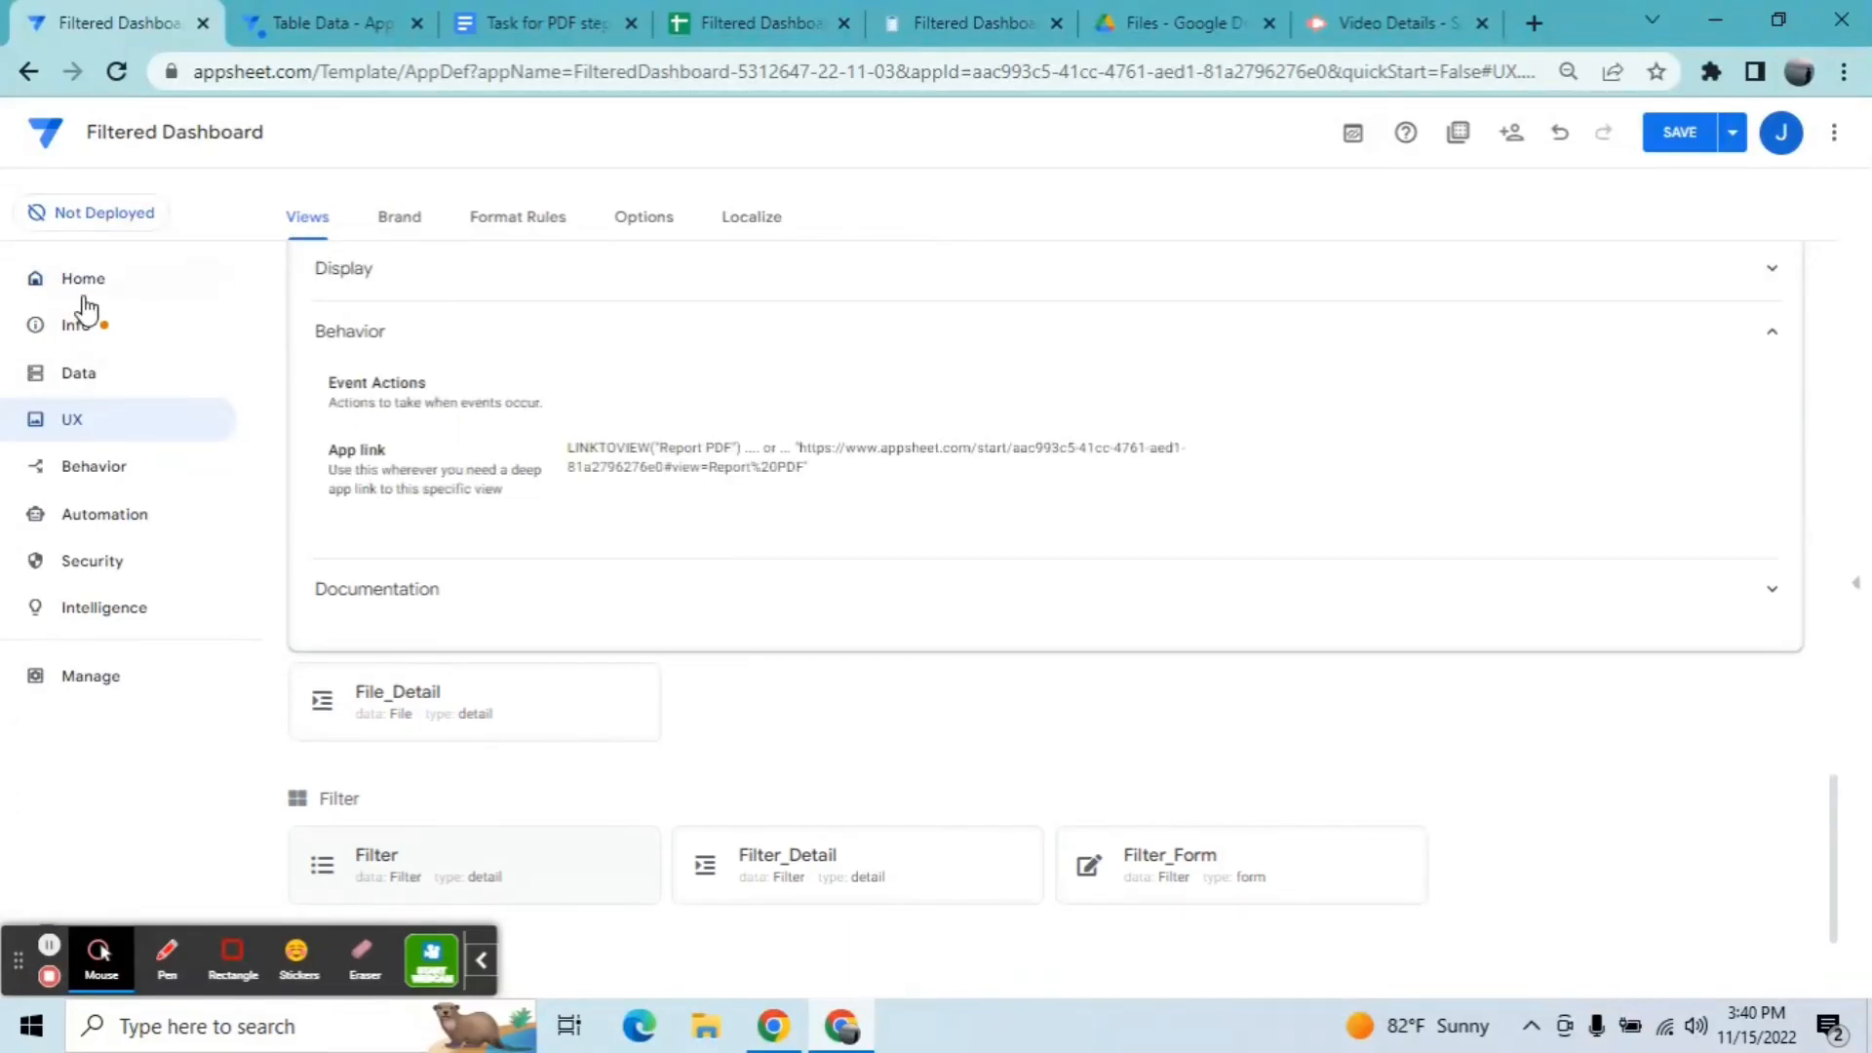
Step: Correct the view name in the View Report action's target expression to "Report PDF"
click(86, 481)
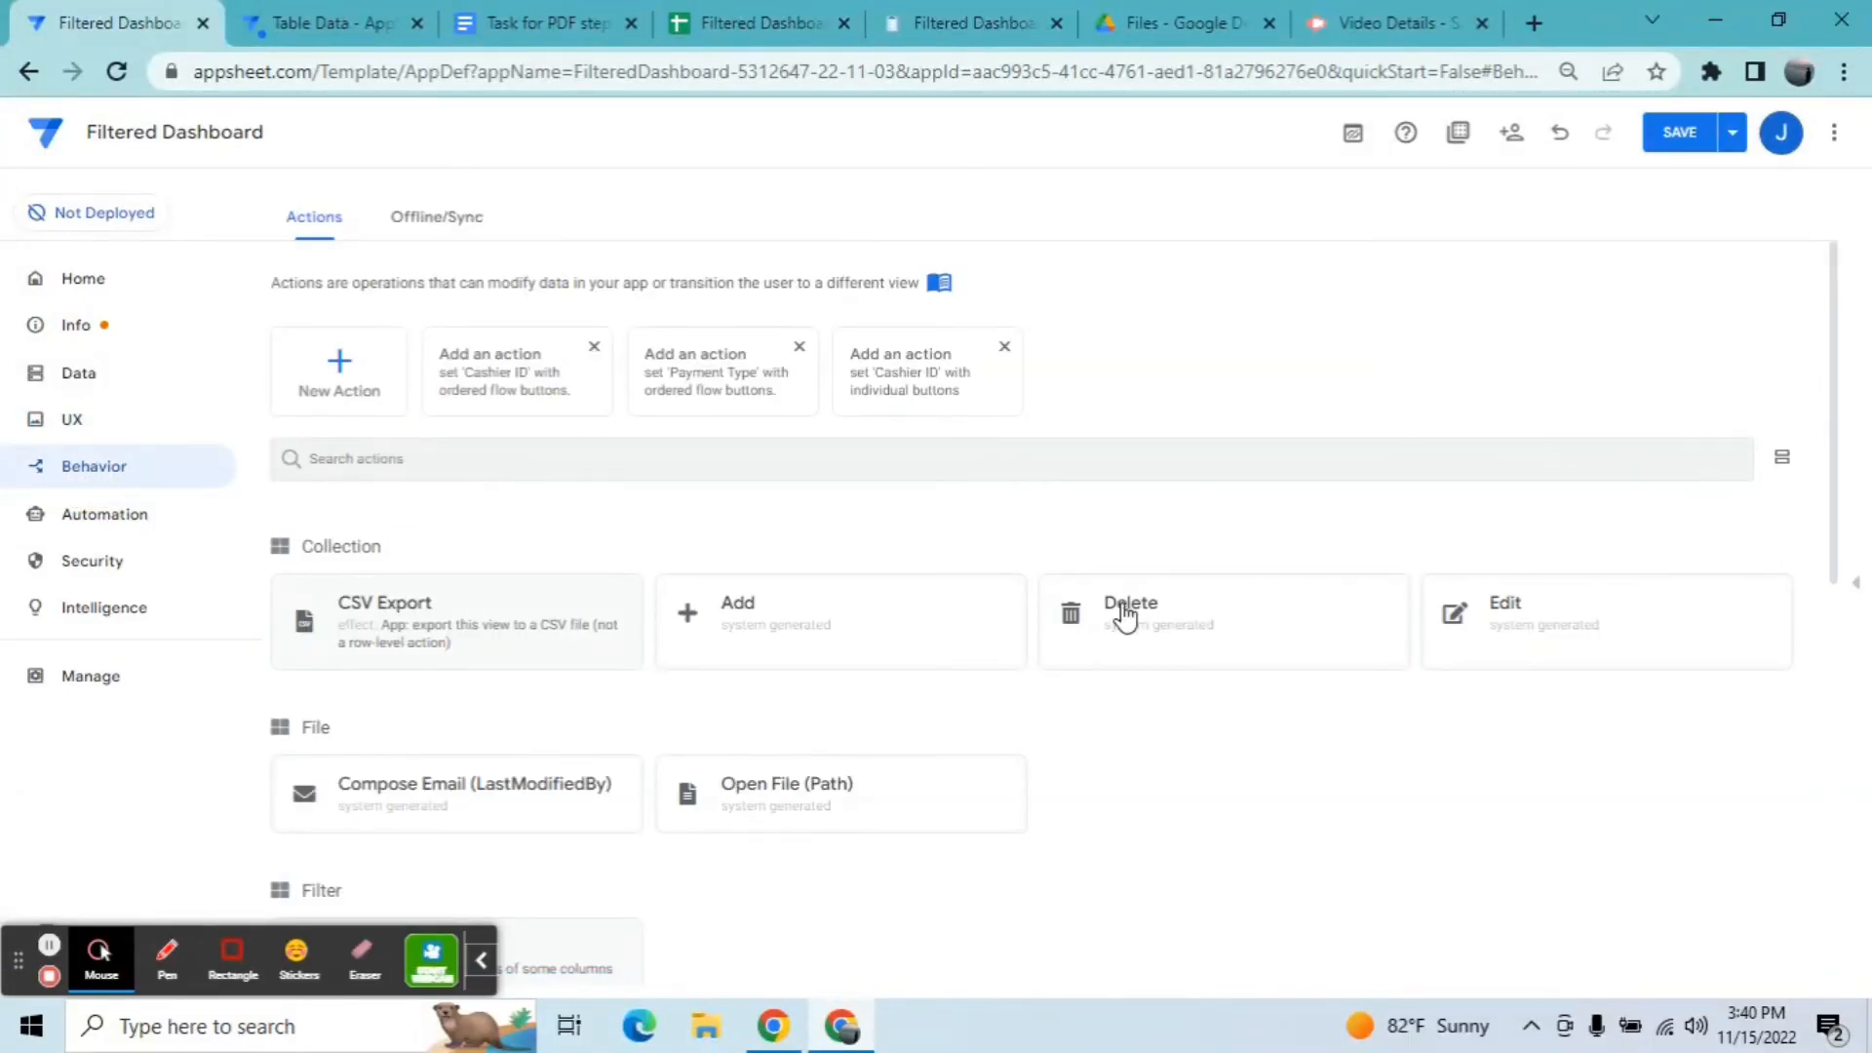
drag(1838, 331, 1830, 521)
drag(1829, 522, 1826, 668)
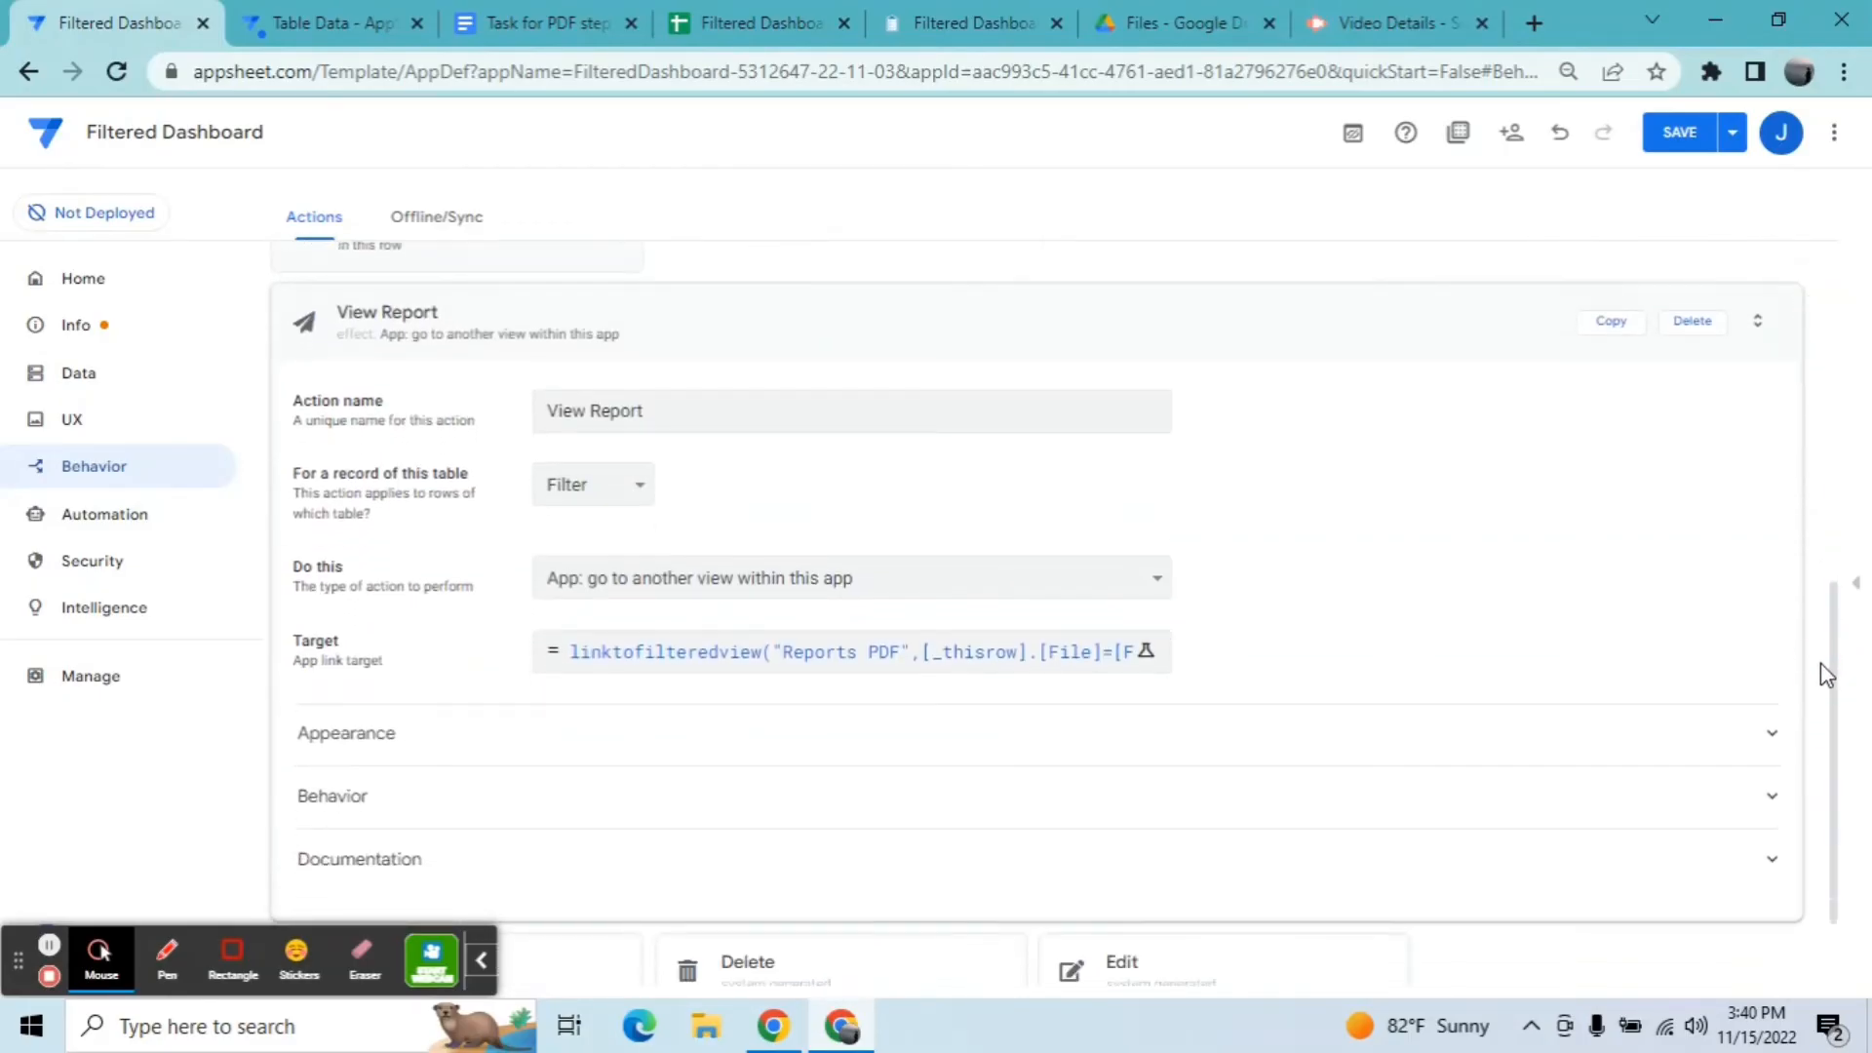
click(957, 645)
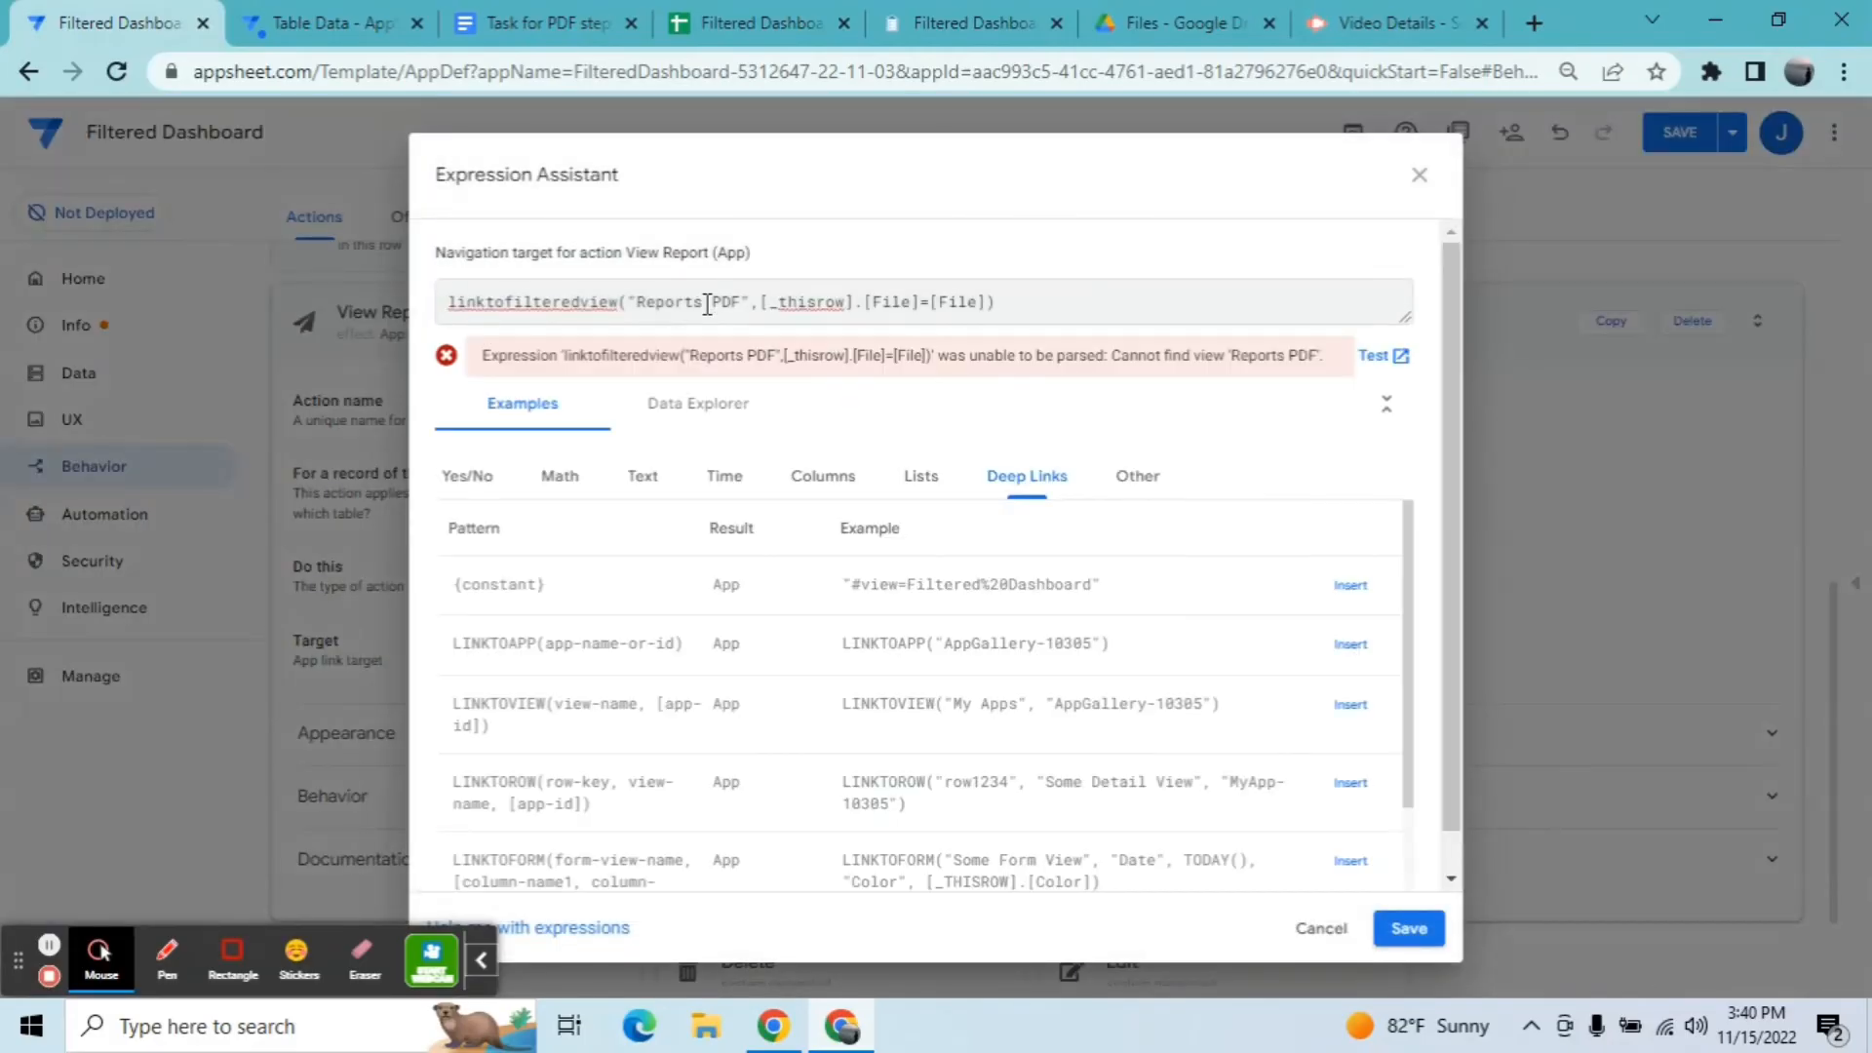
click(703, 299)
key(BackSpace)
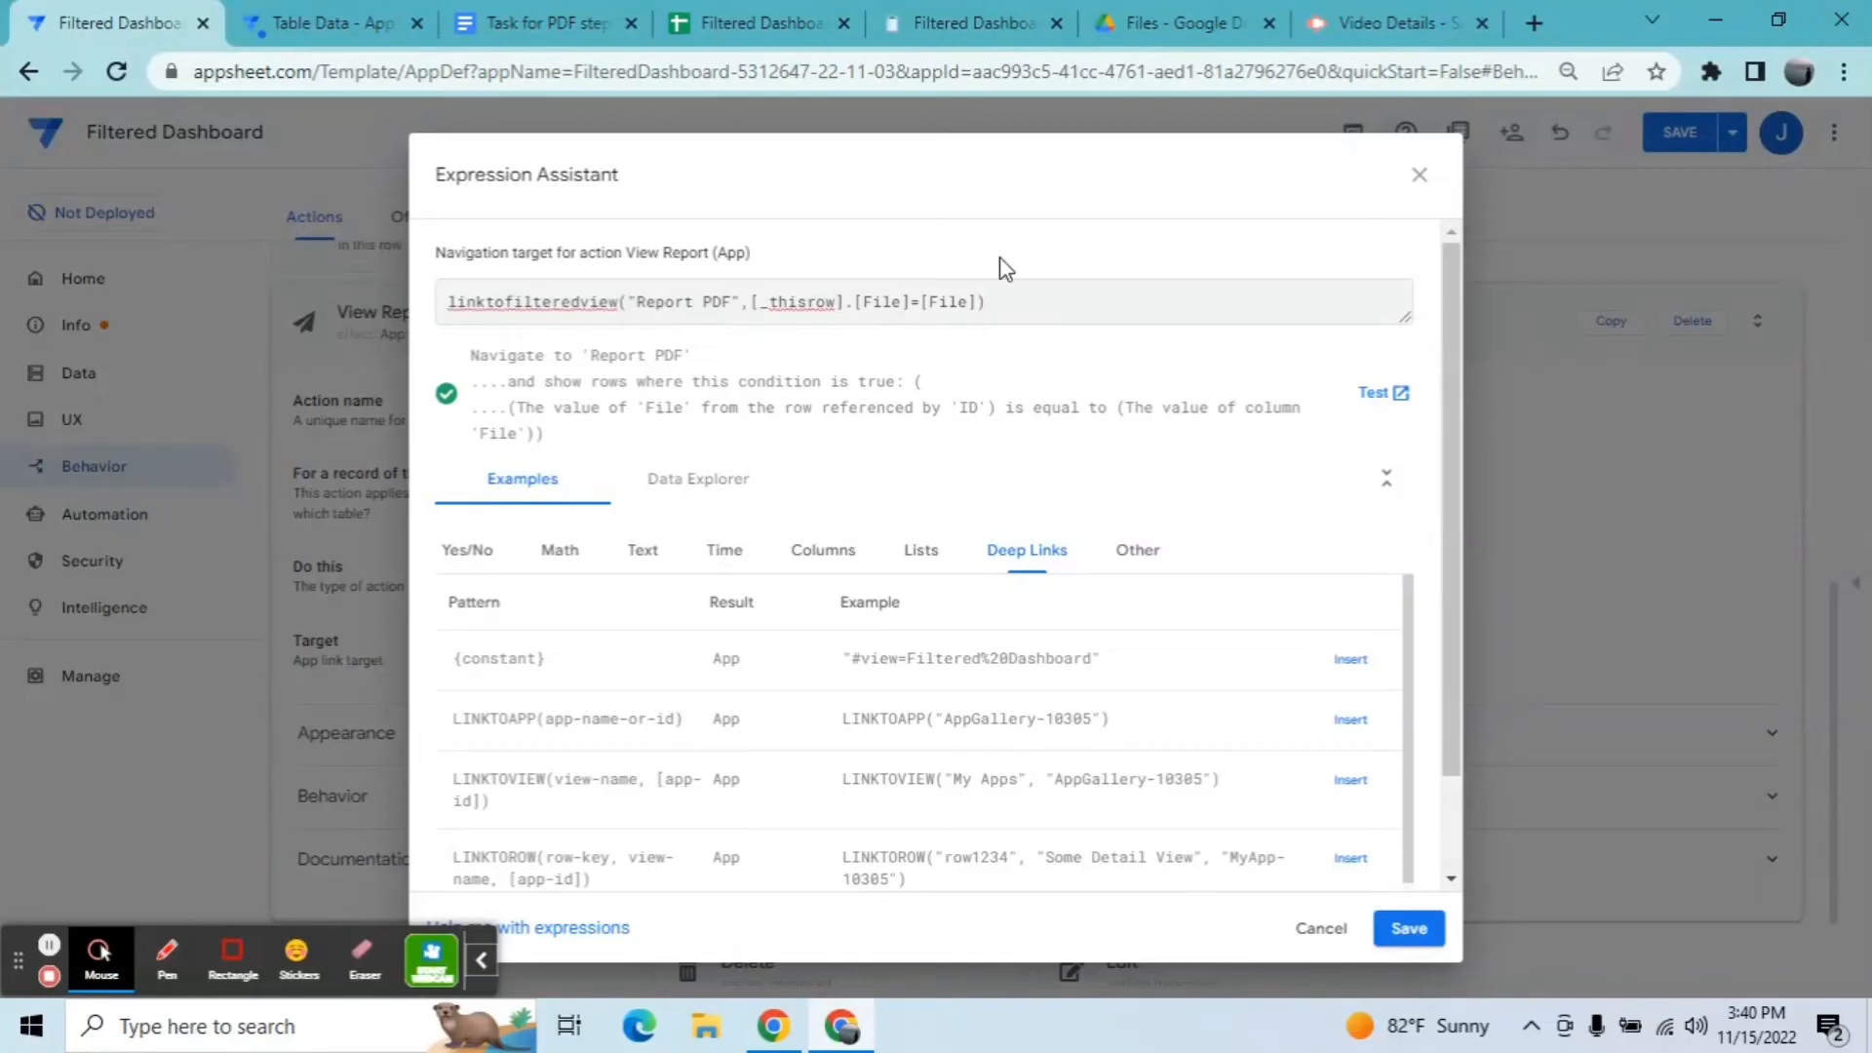
Step: Append &"&at="&Encodeurl(Now()+1) to the View Report action's target expression and save the expression
click(1009, 322)
text(&")
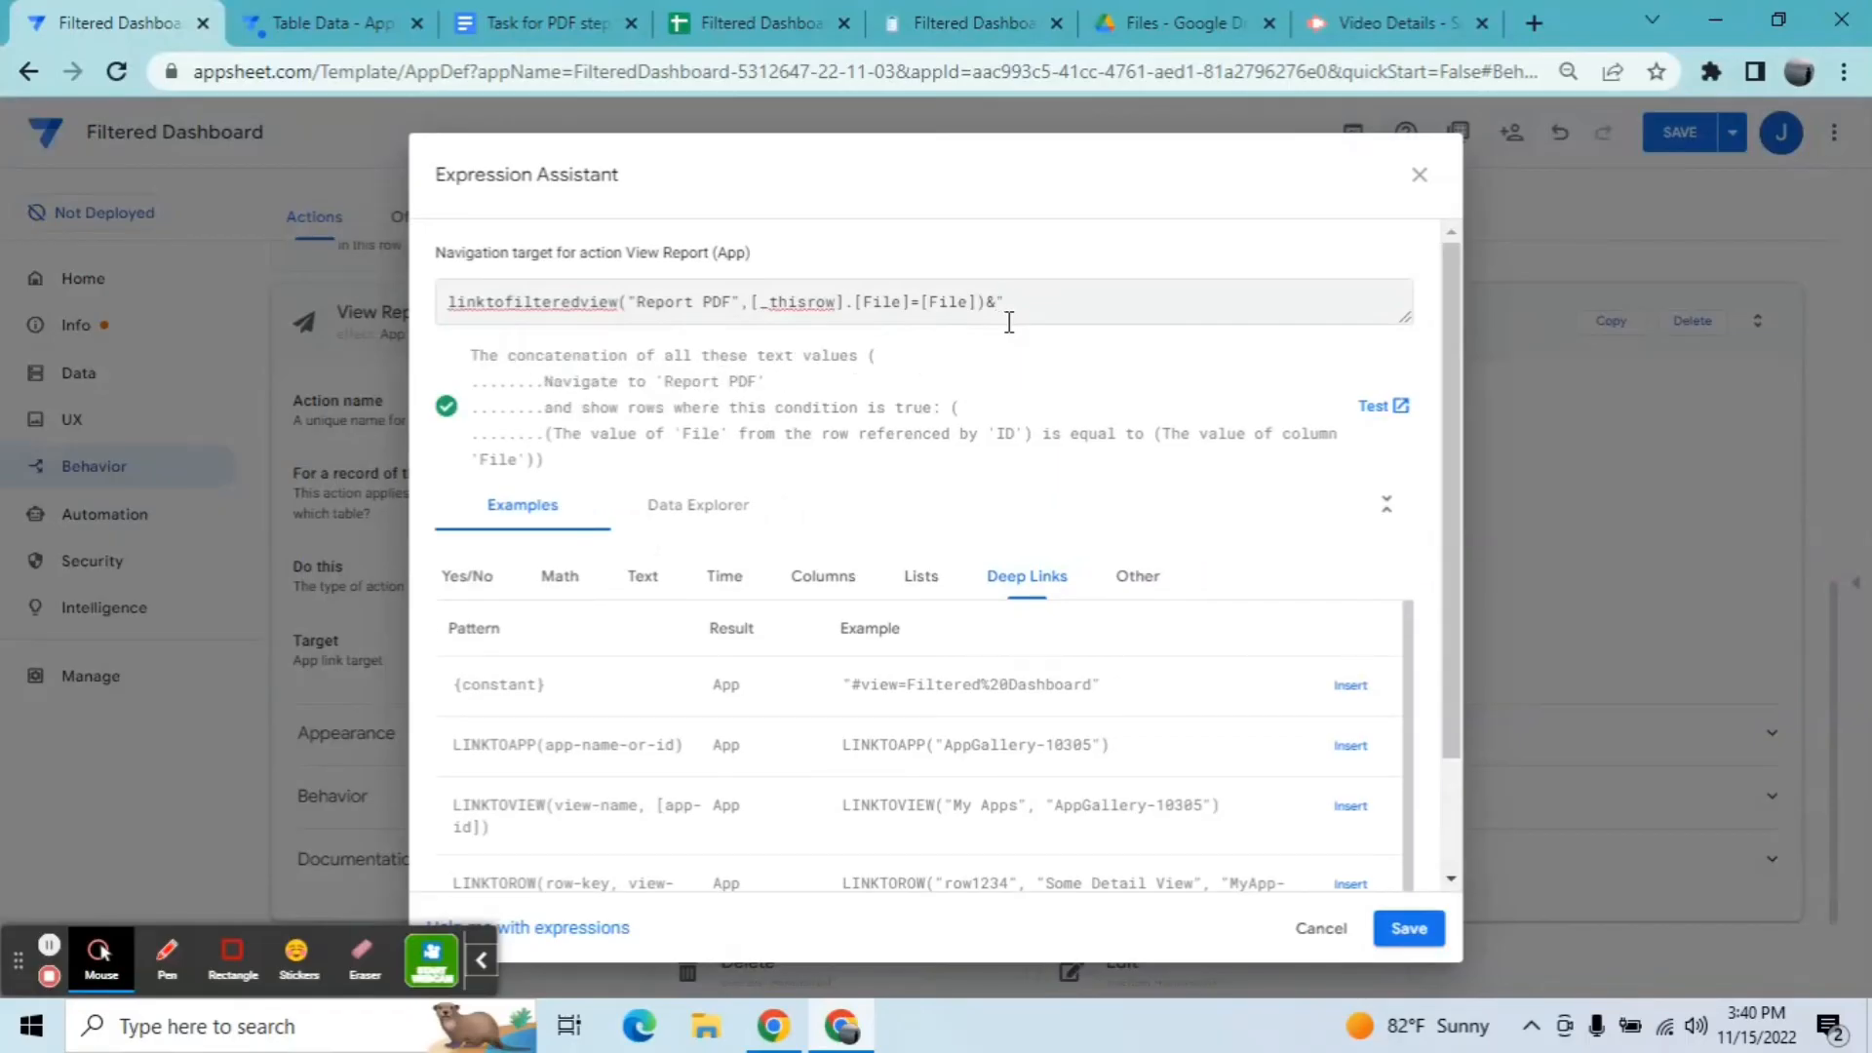
text(&at)
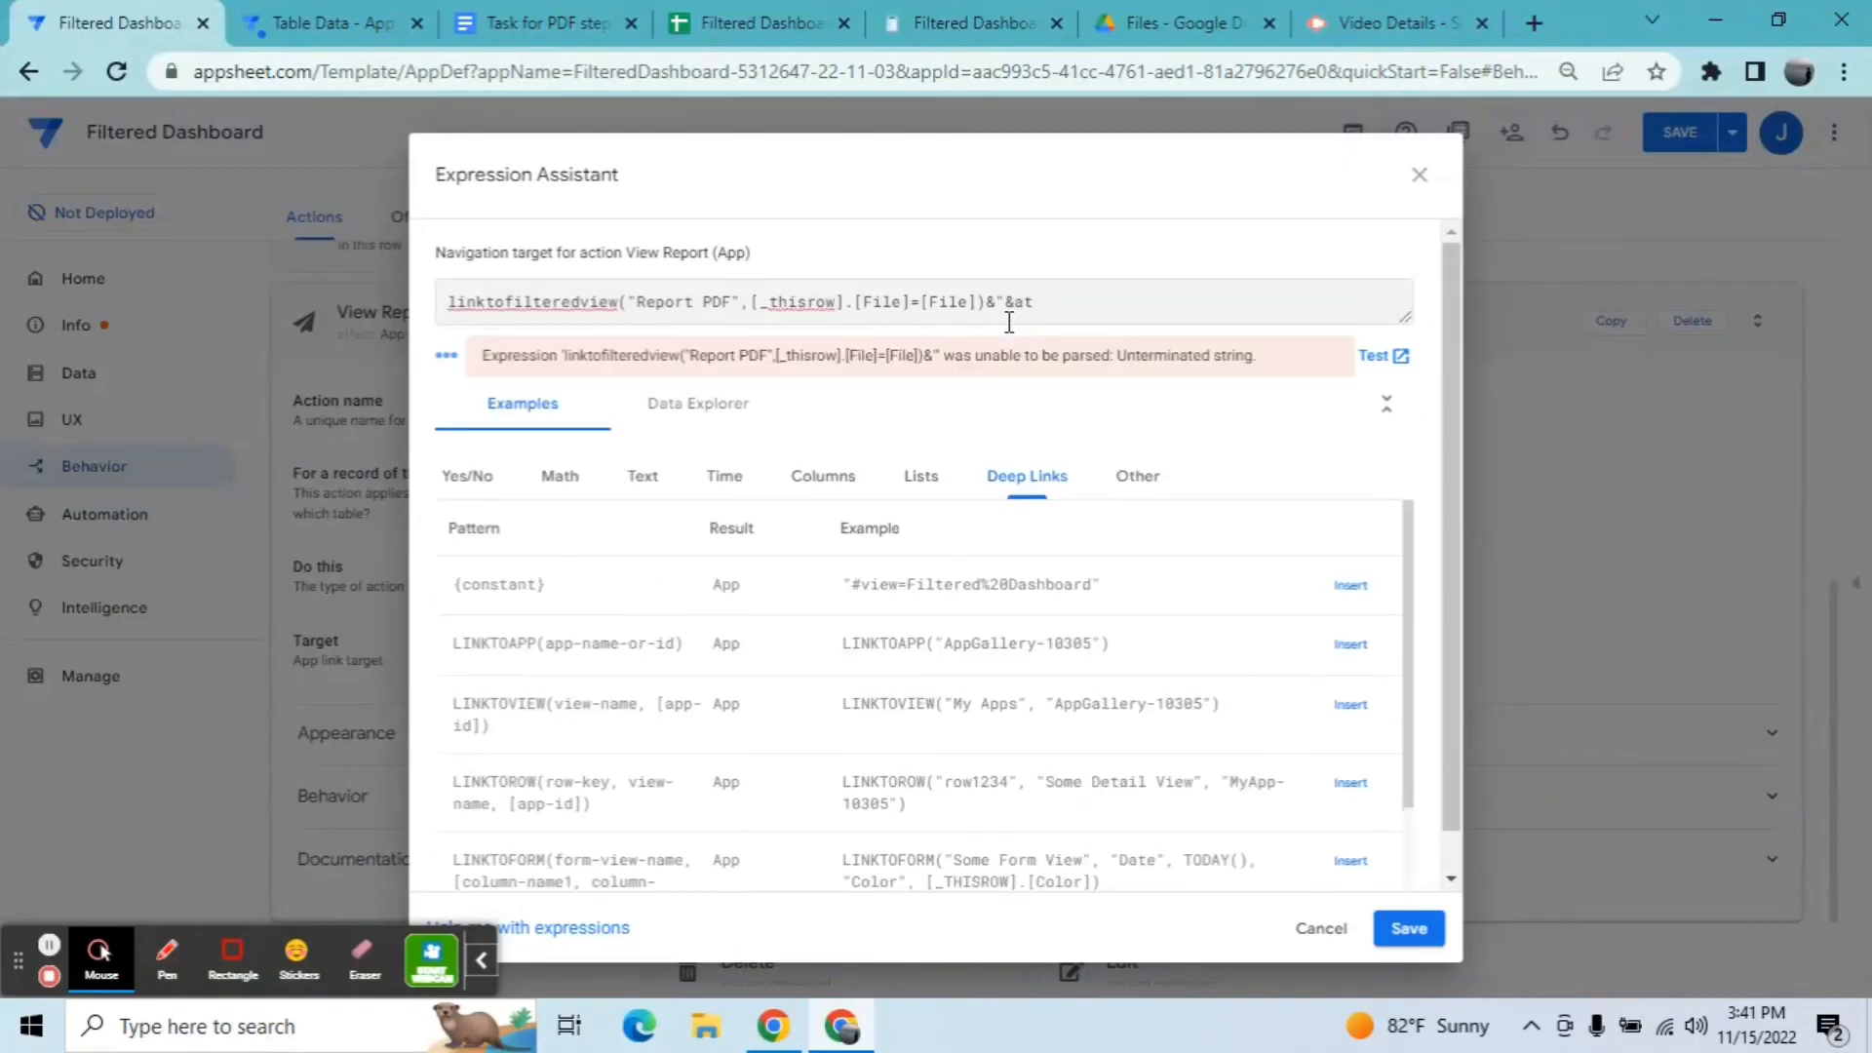
text(=)
text(&)
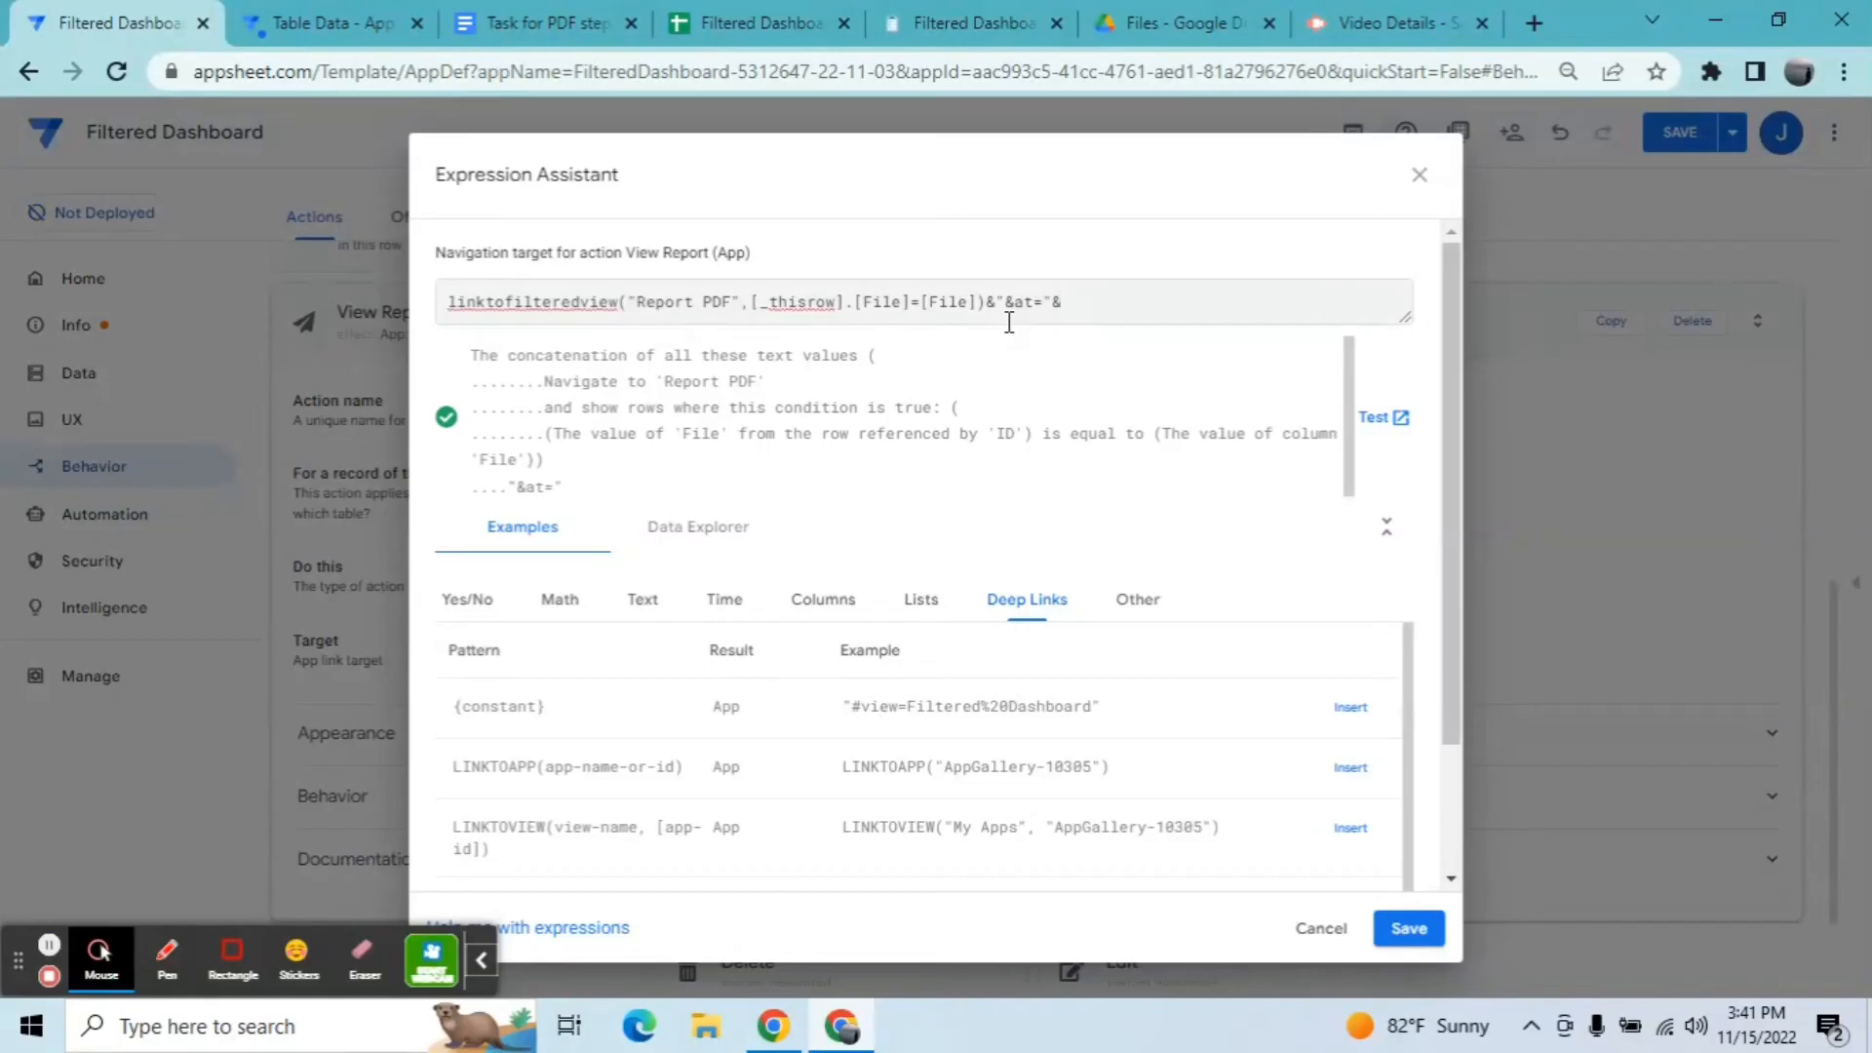
text(Encodeurl(Now()
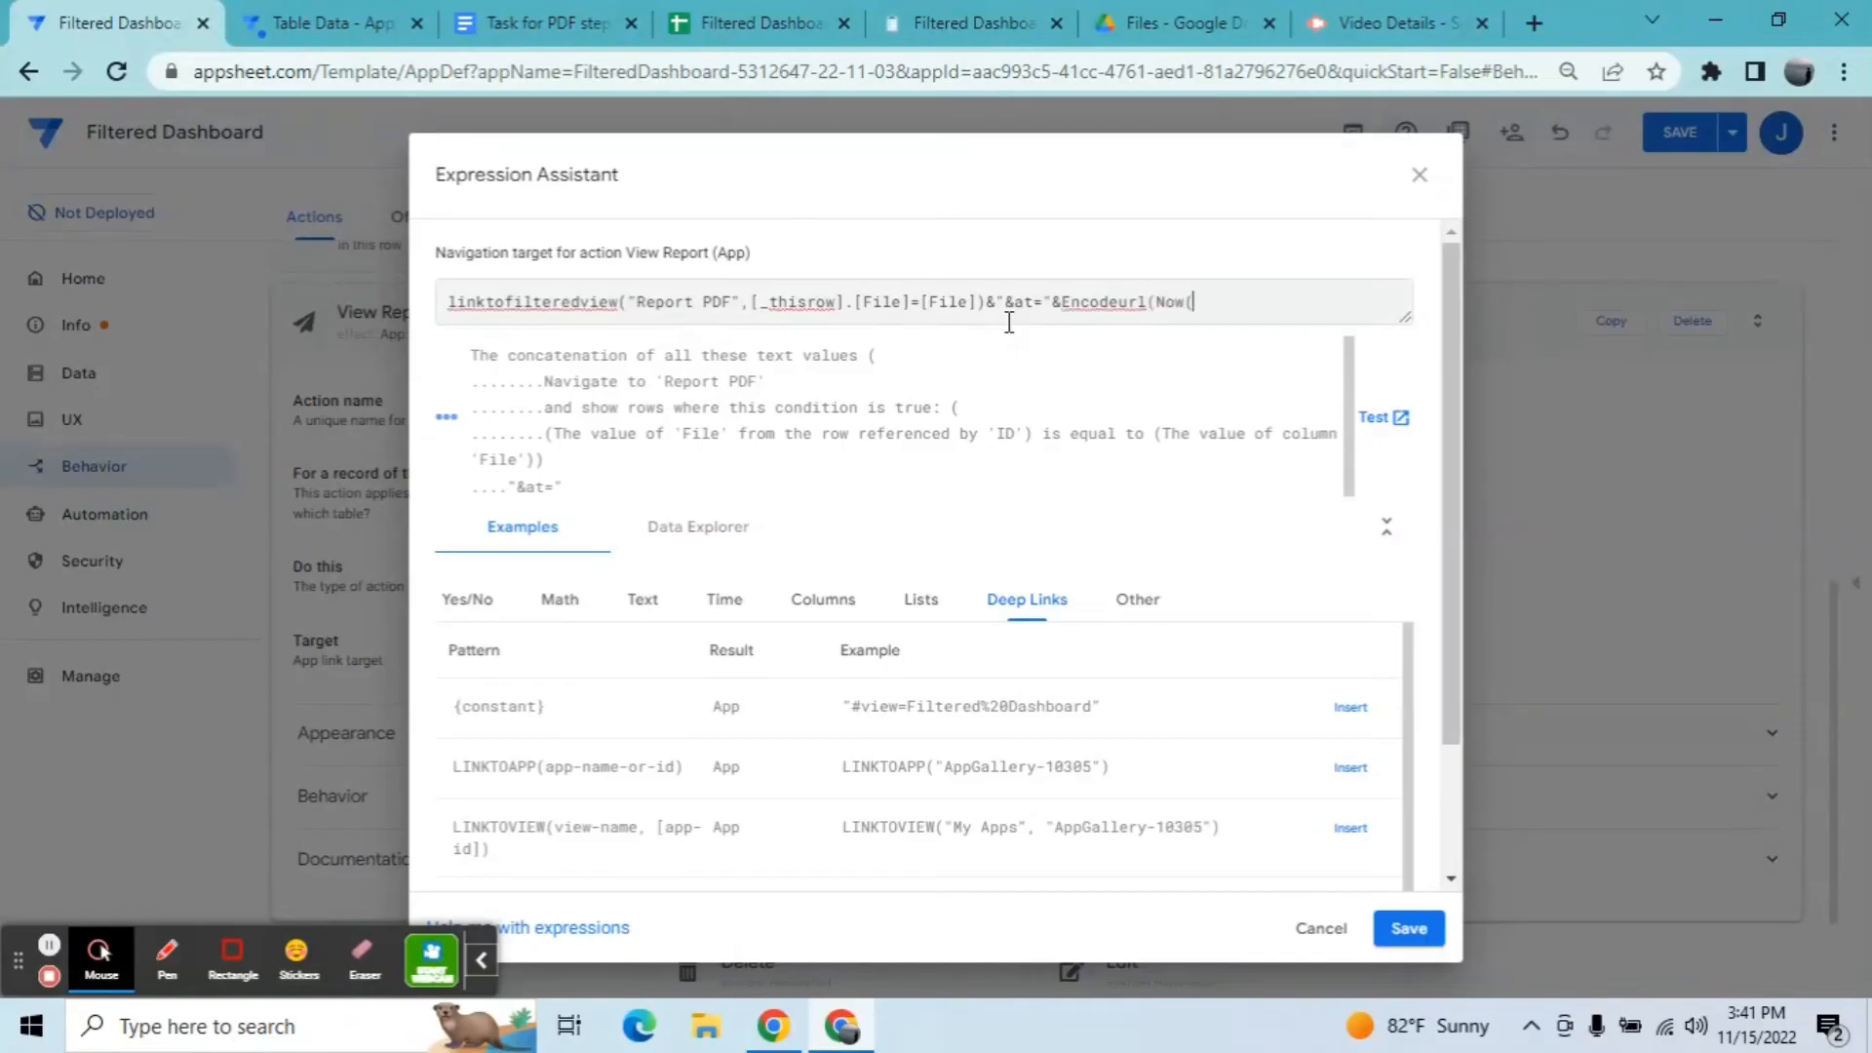
text()+1))
click(1409, 926)
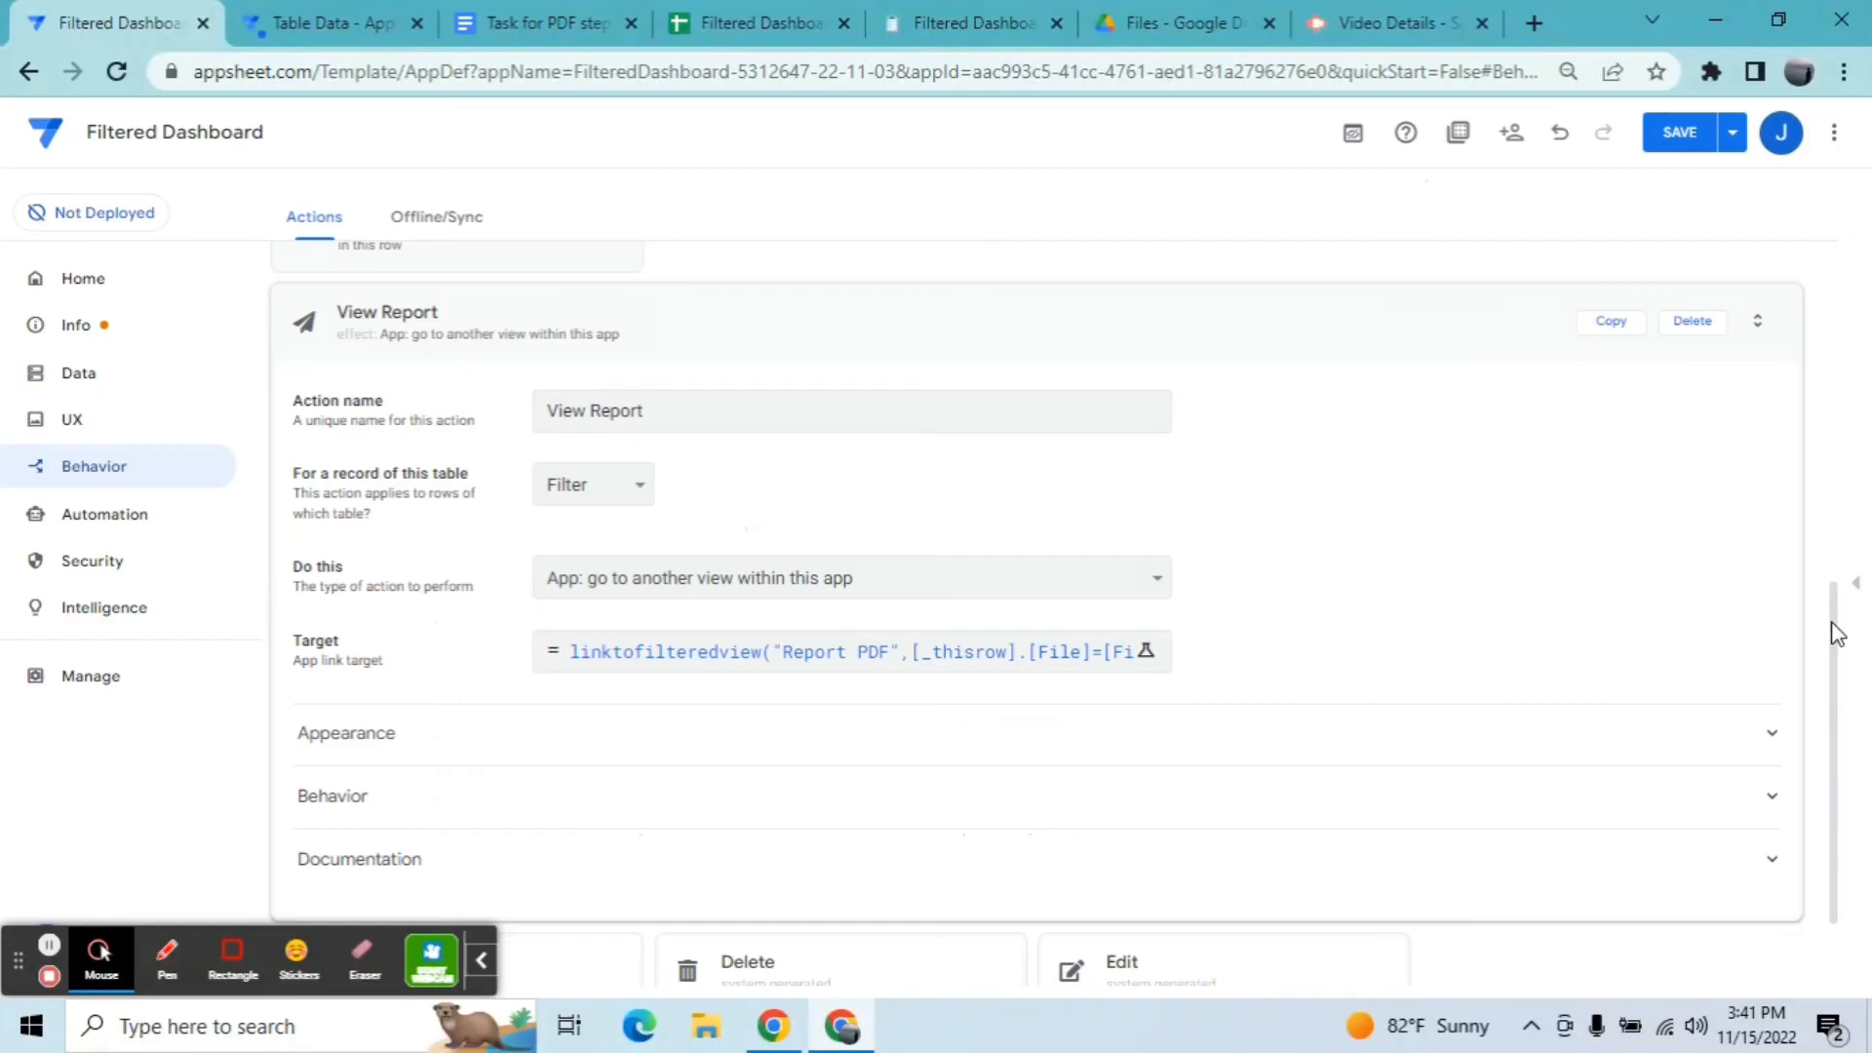
Step: Give the View Report action the solid PDF file icon and save the app
drag(1833, 624, 1833, 690)
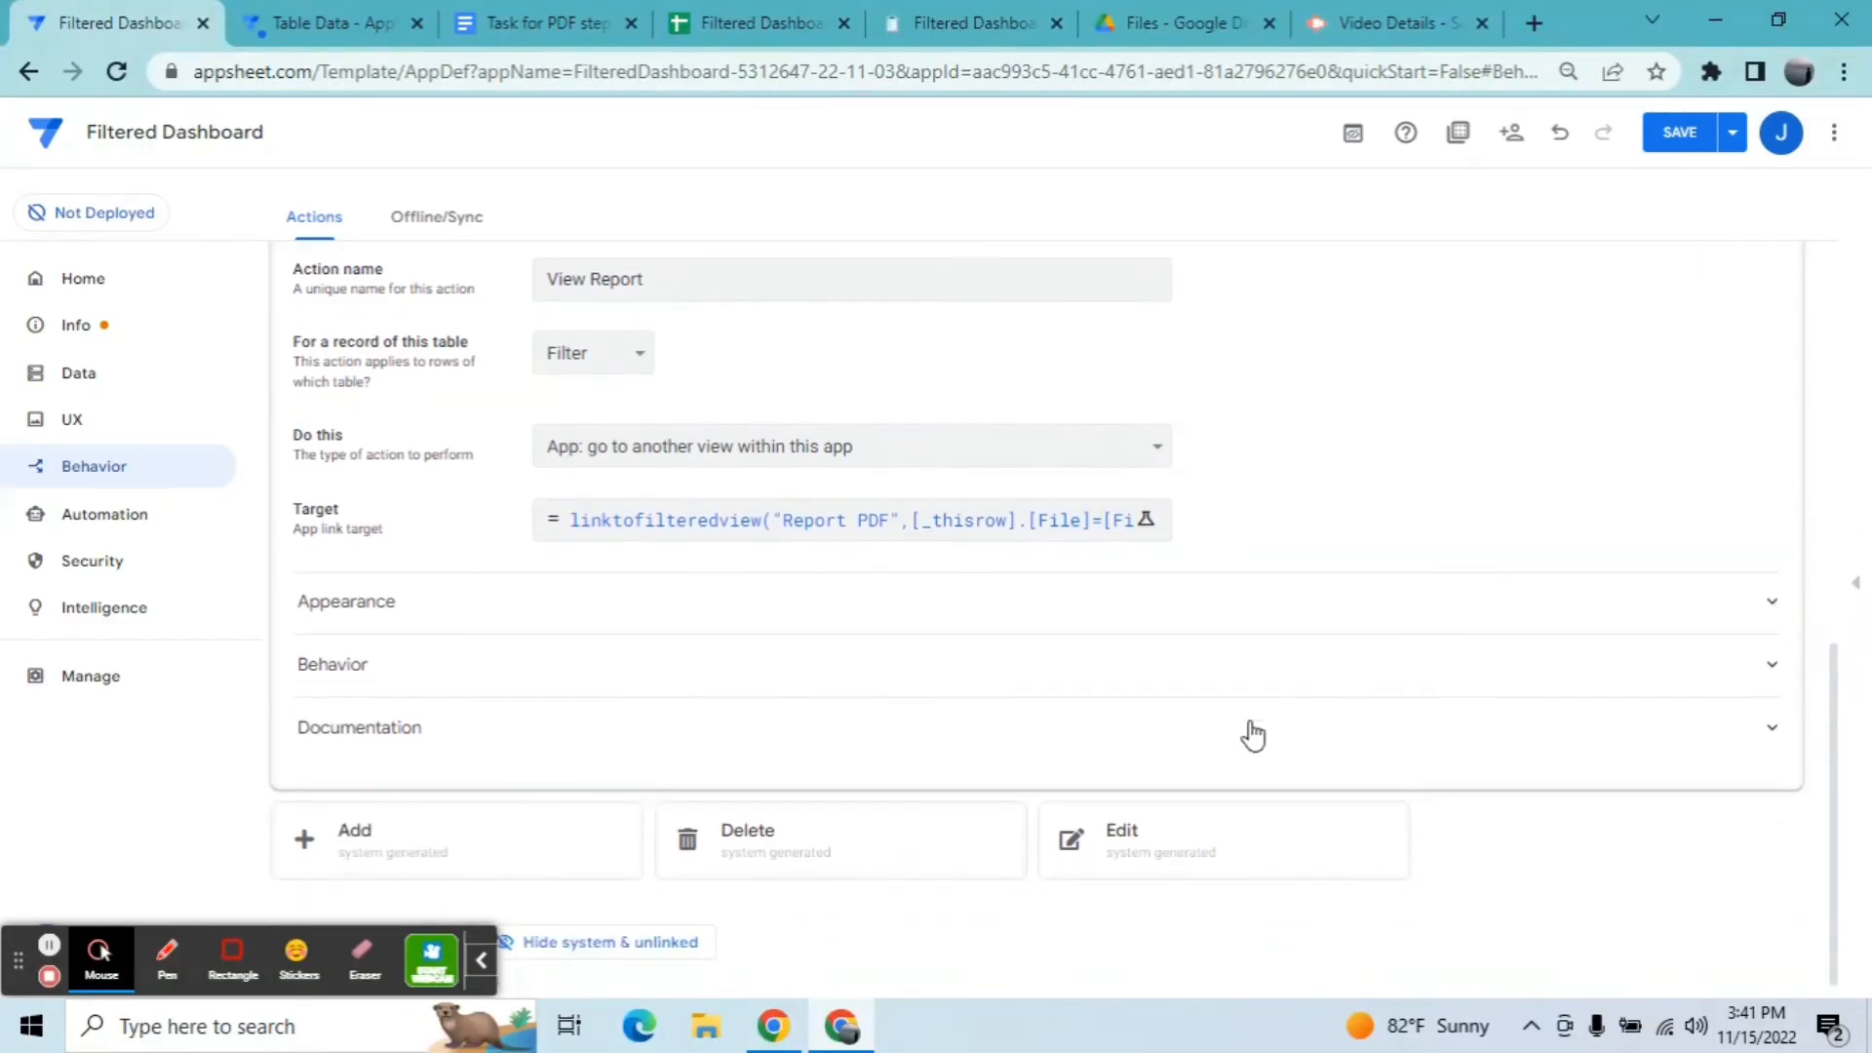
click(1086, 602)
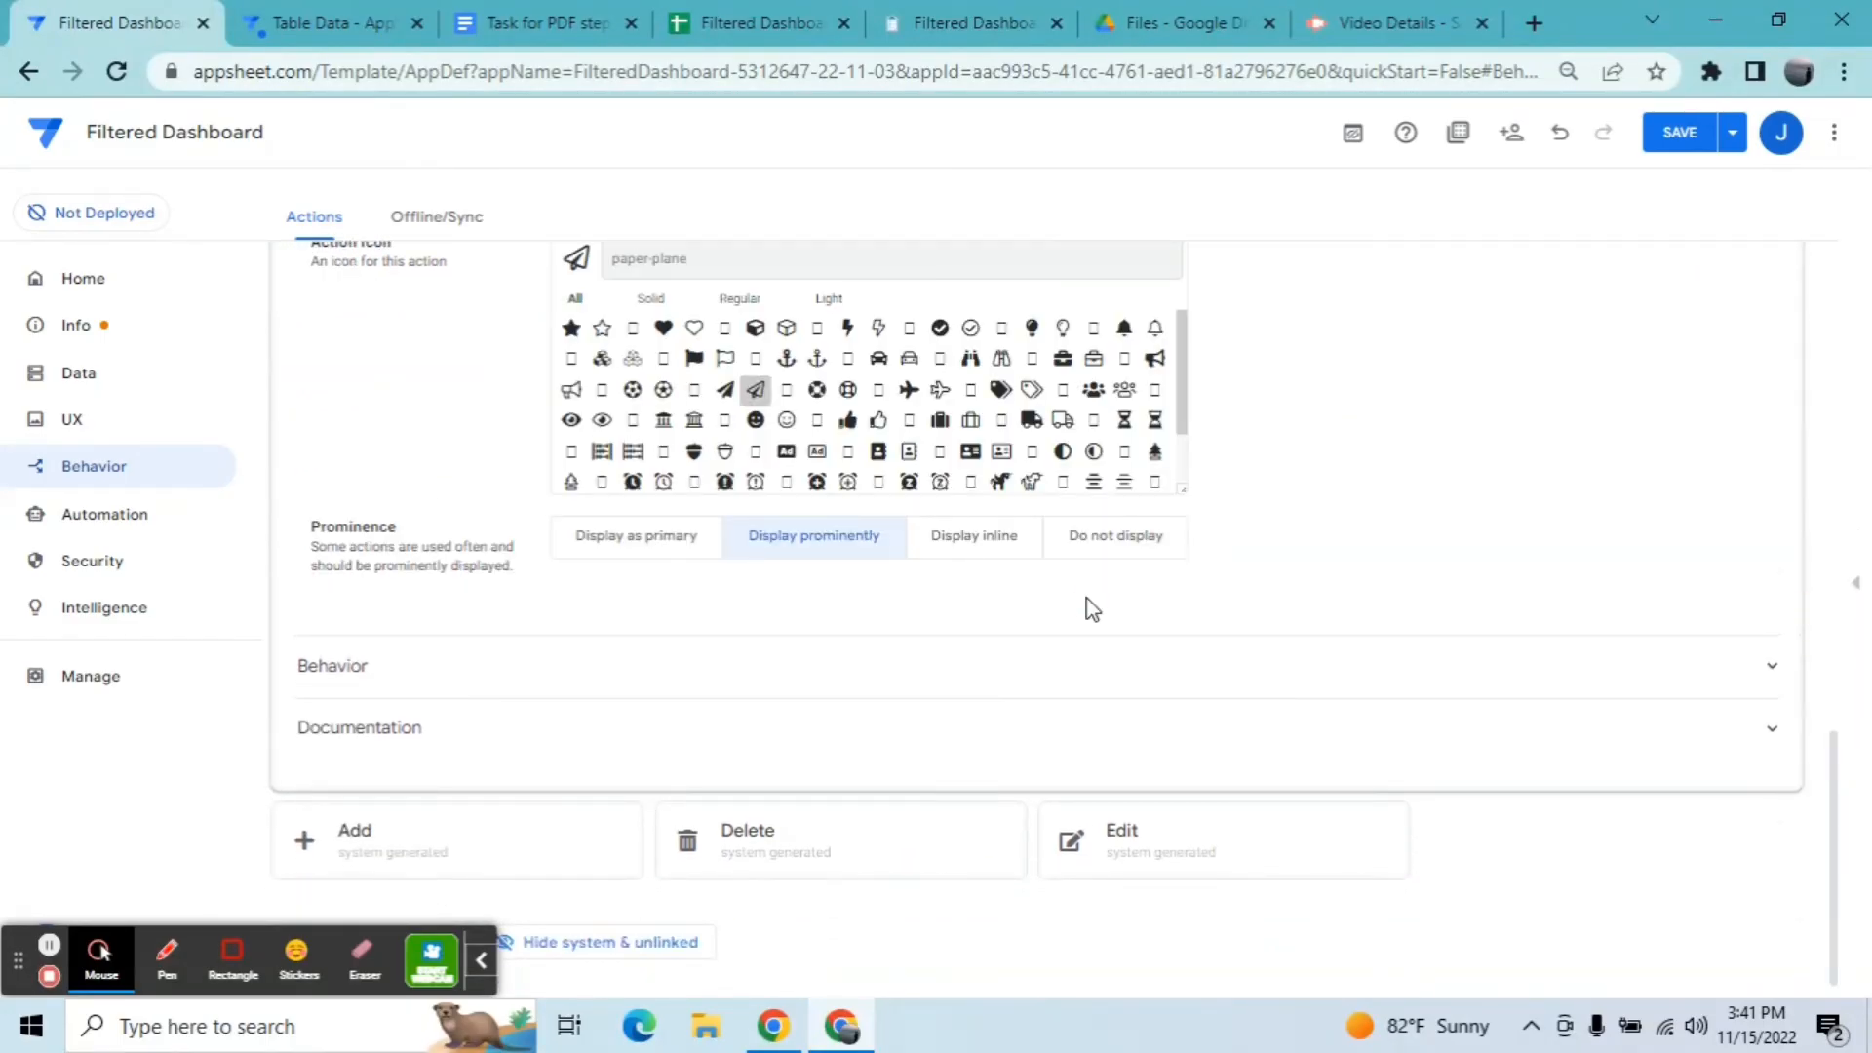
click(699, 260)
text(pdf)
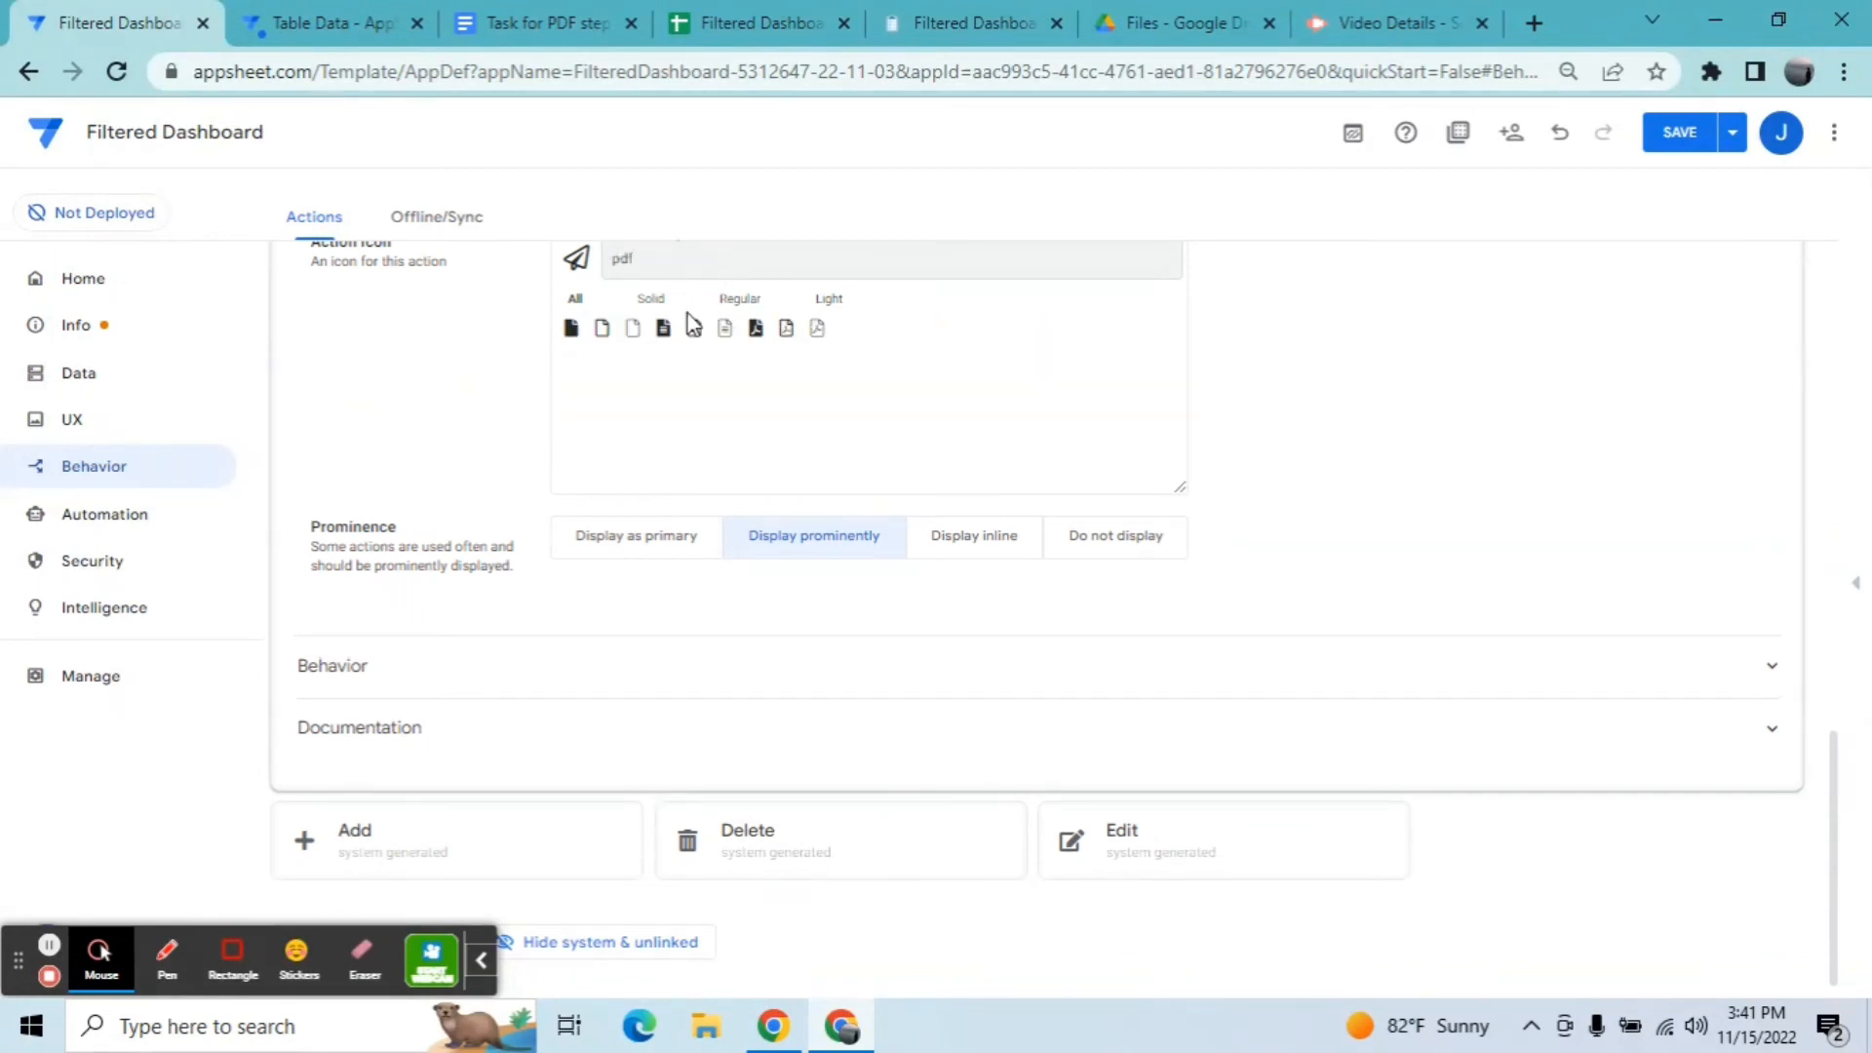
click(757, 330)
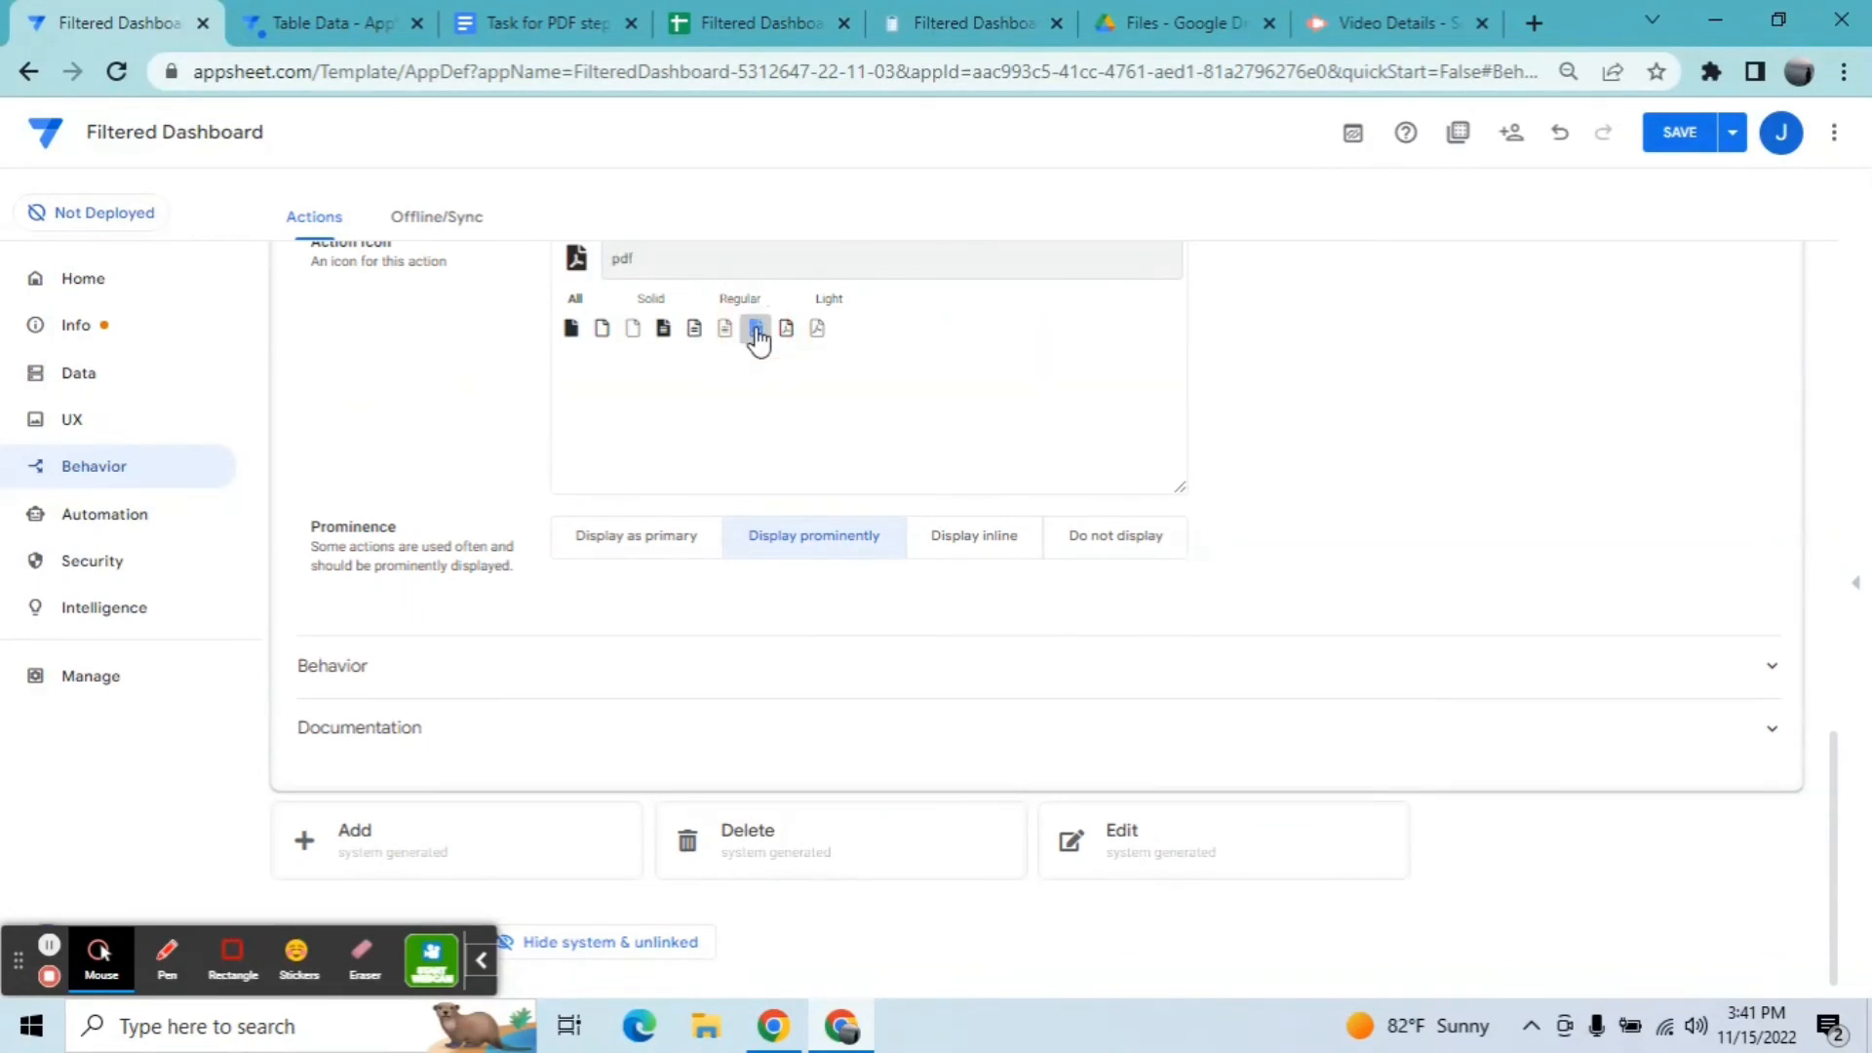
click(1685, 149)
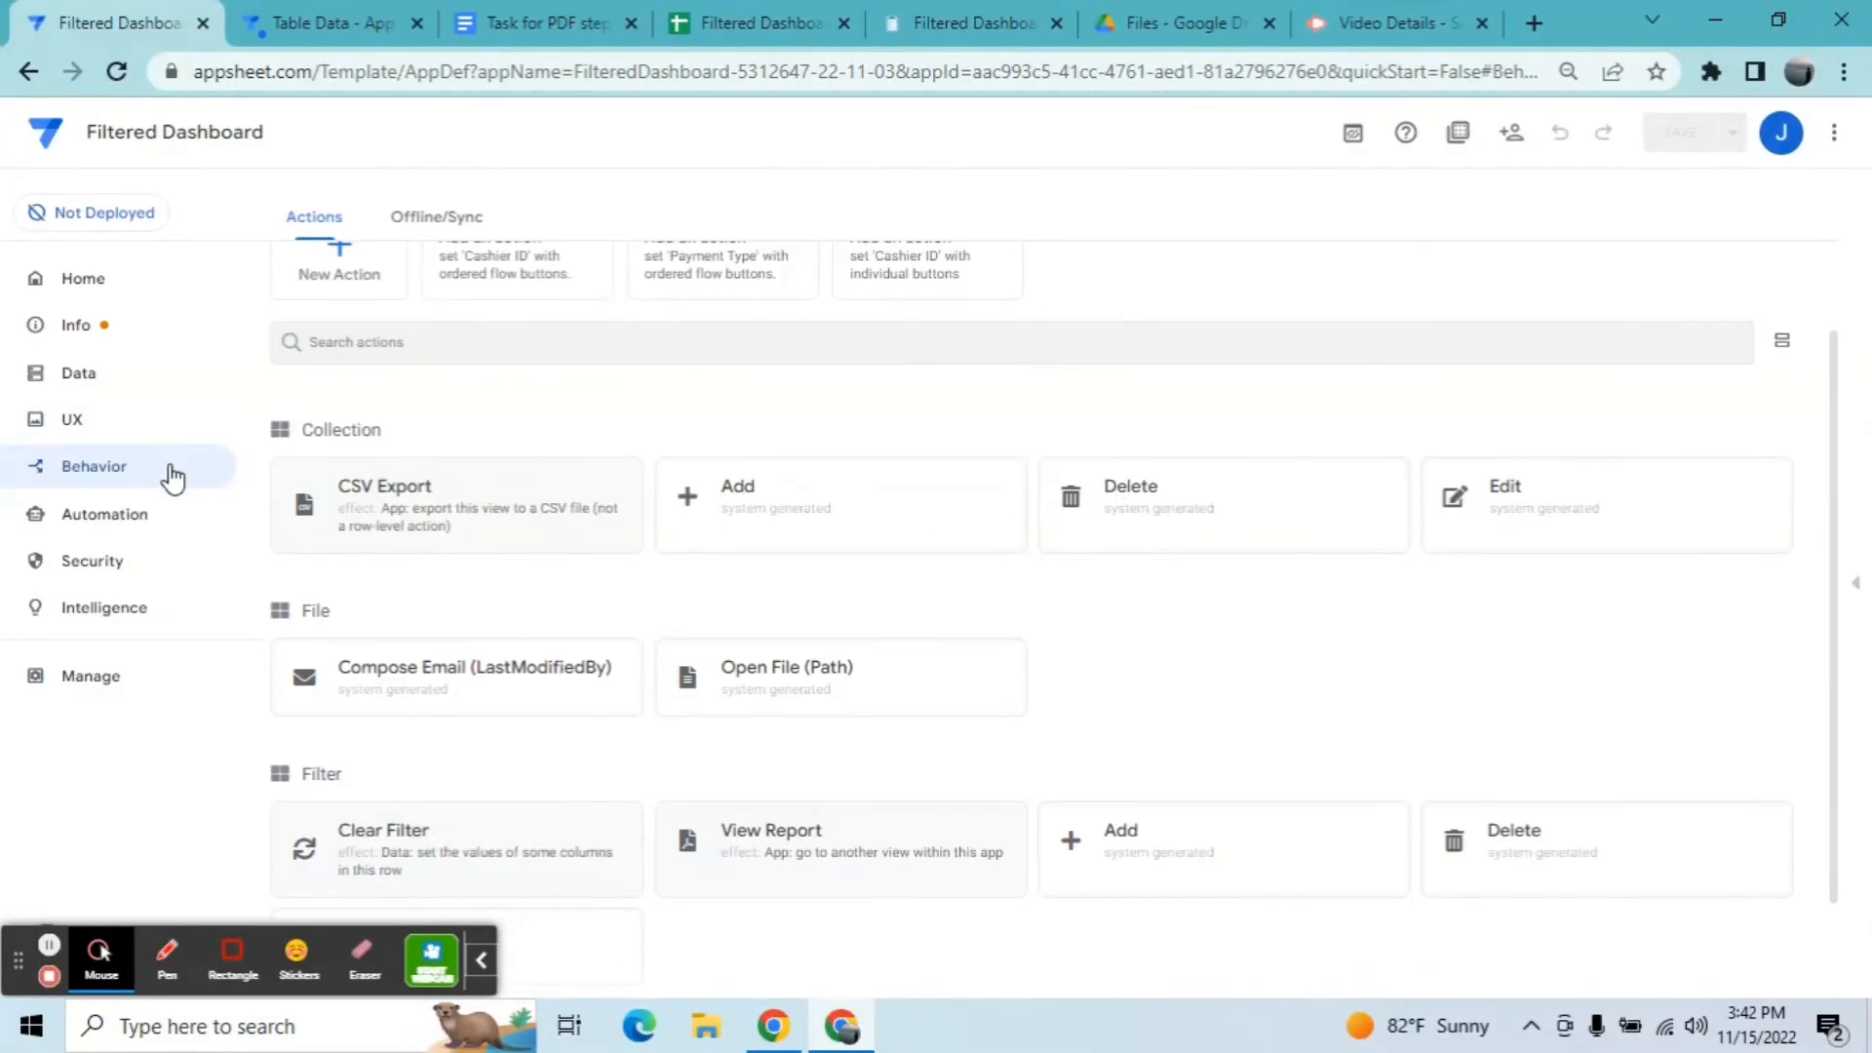
Step: Review the Filter view's settings down to its quick edit columns
click(92, 444)
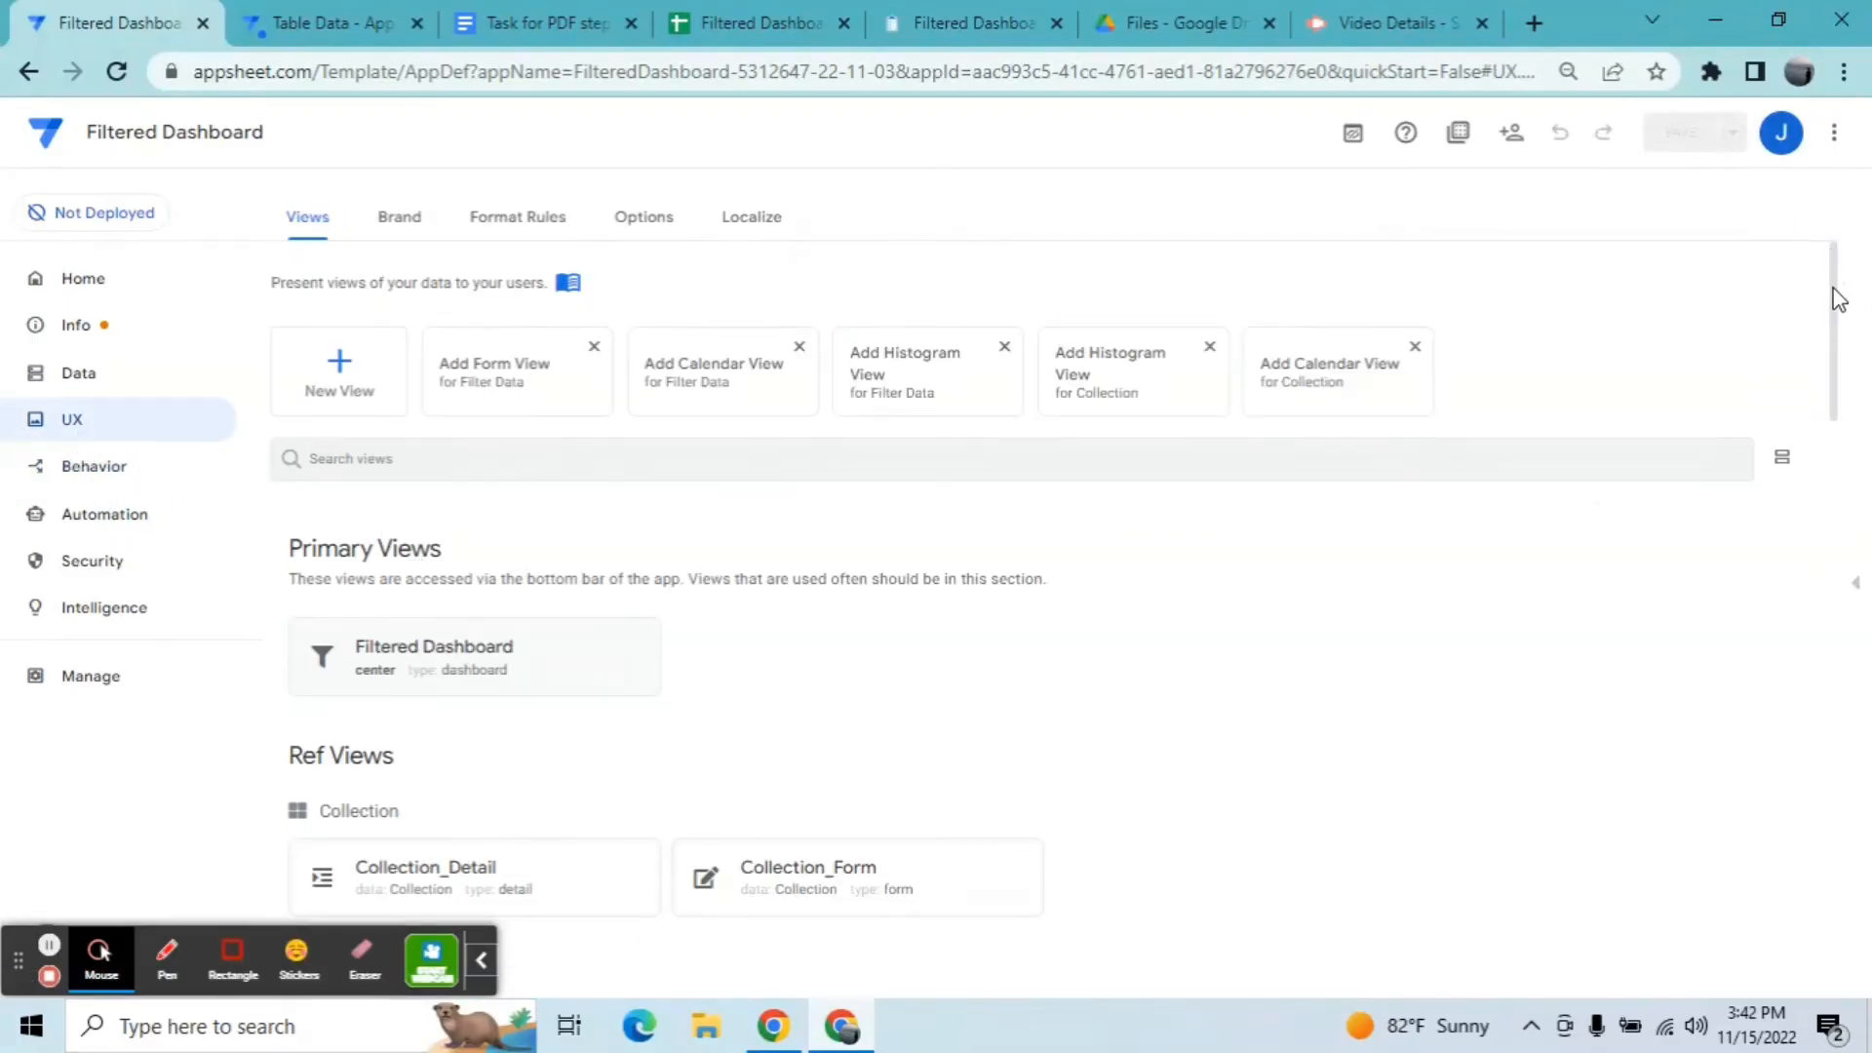
drag(1839, 297, 1841, 397)
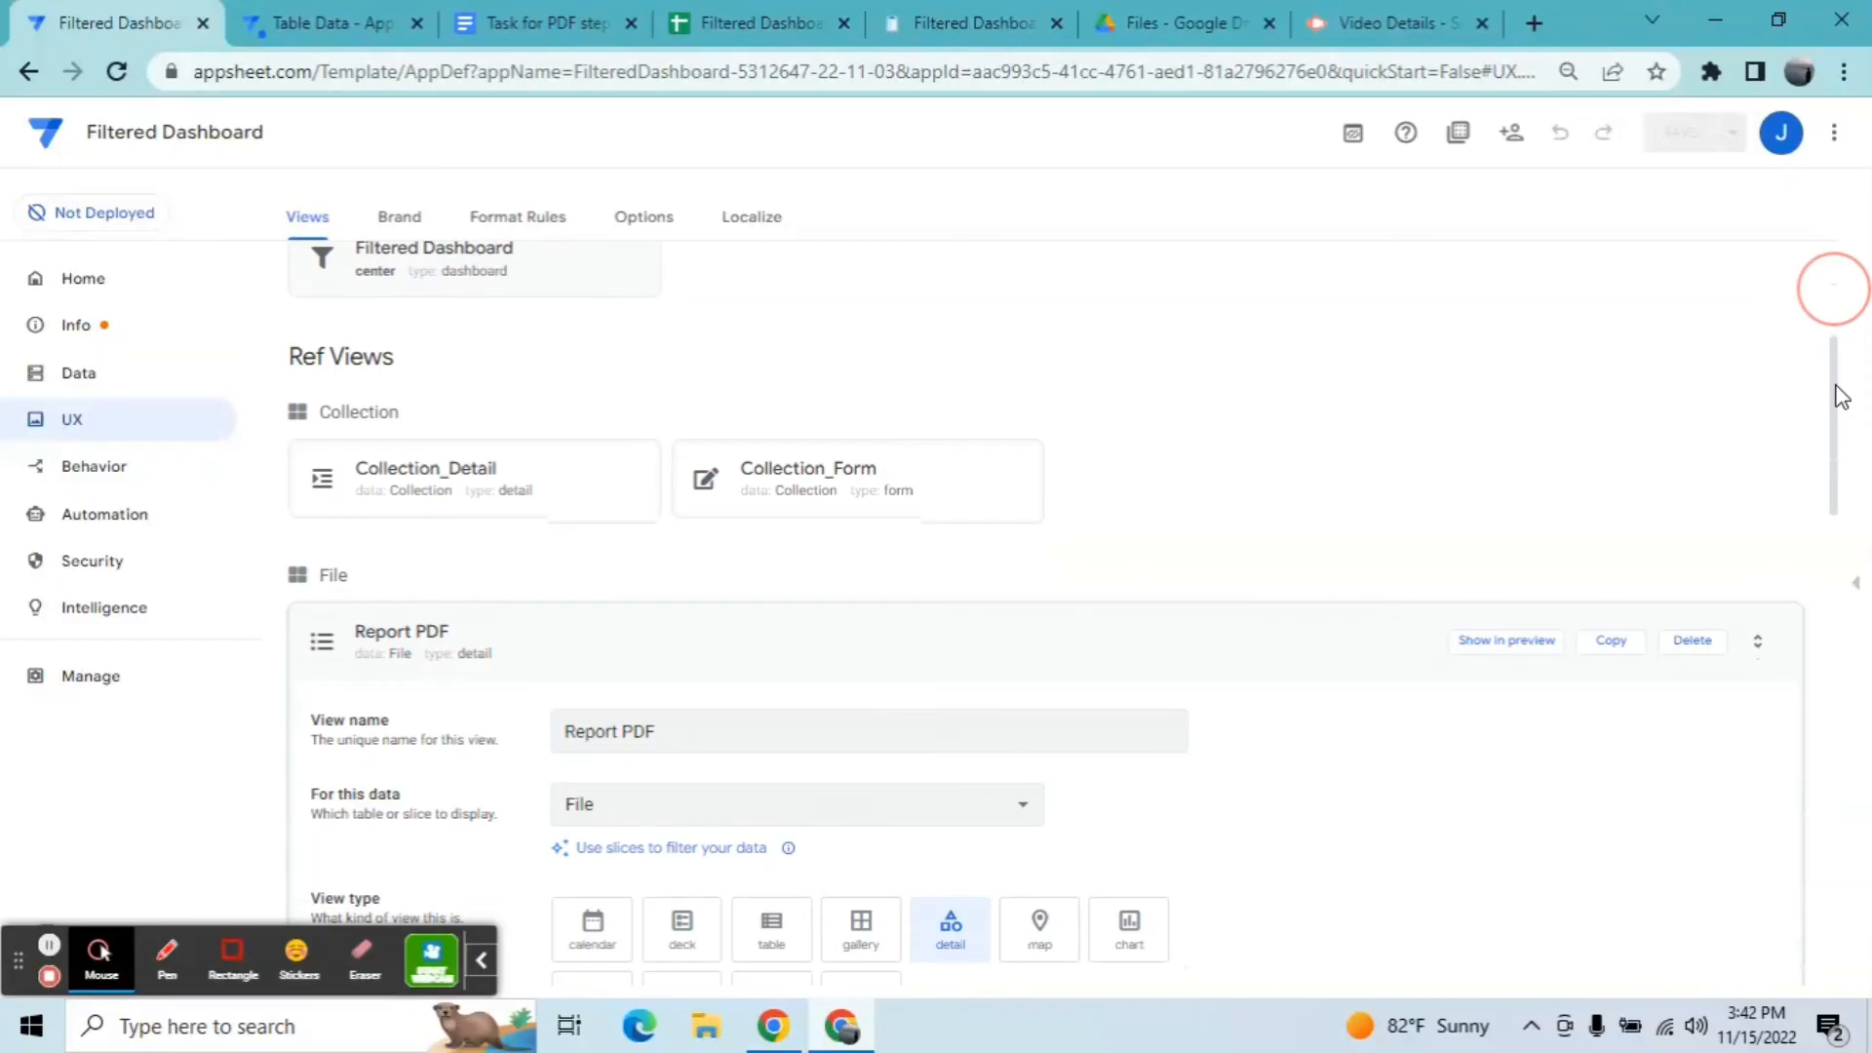
click(1009, 627)
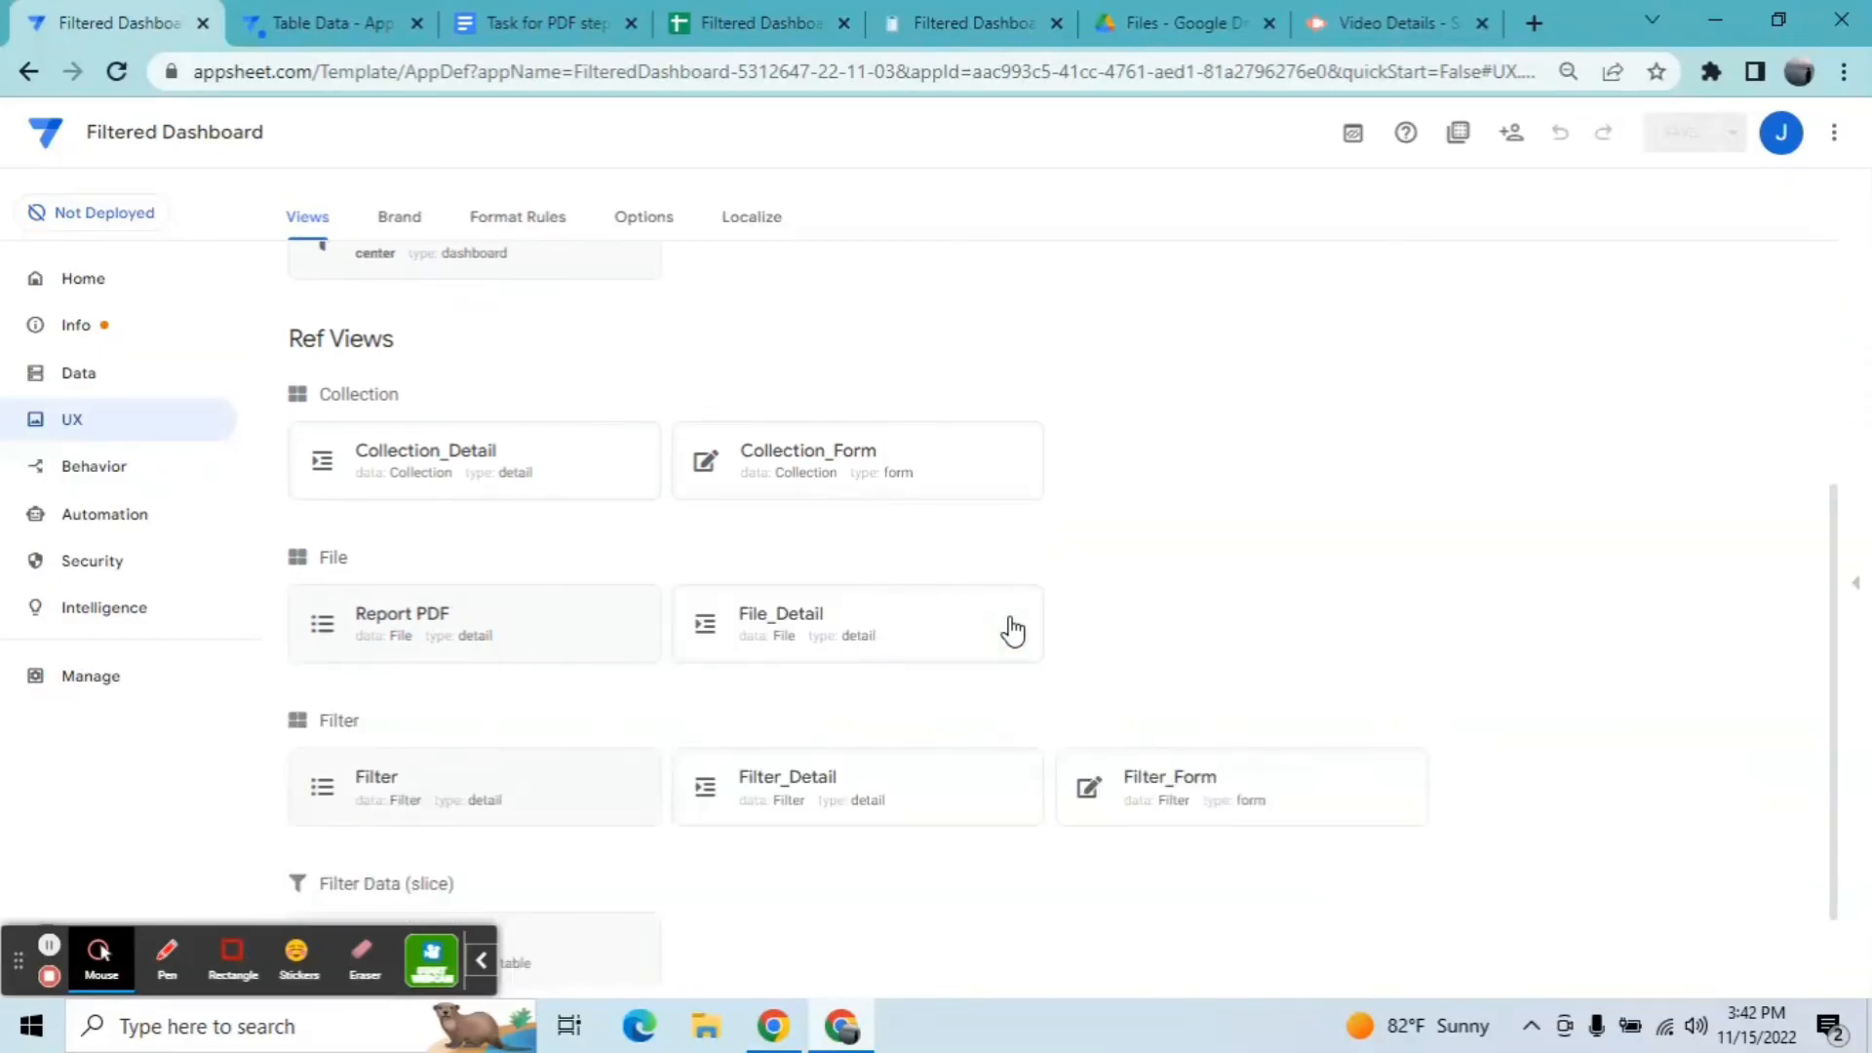
click(542, 809)
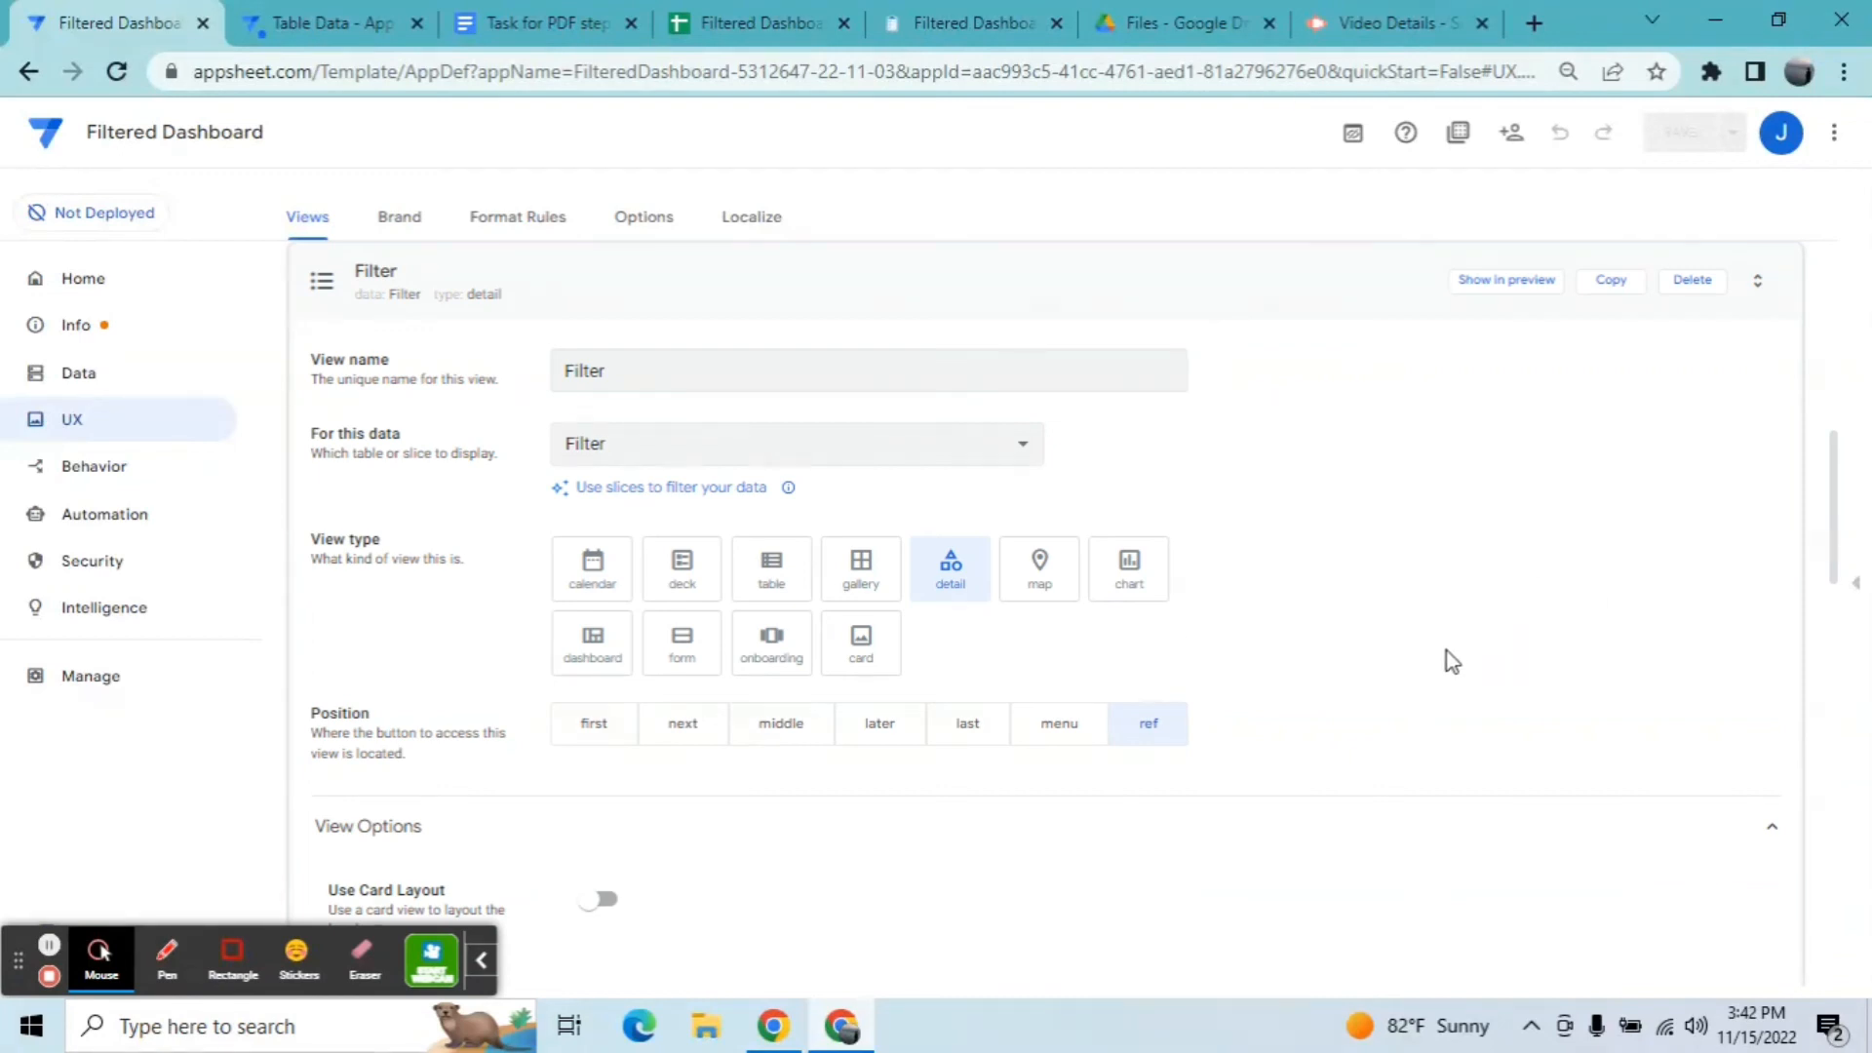
drag(1834, 509, 1837, 549)
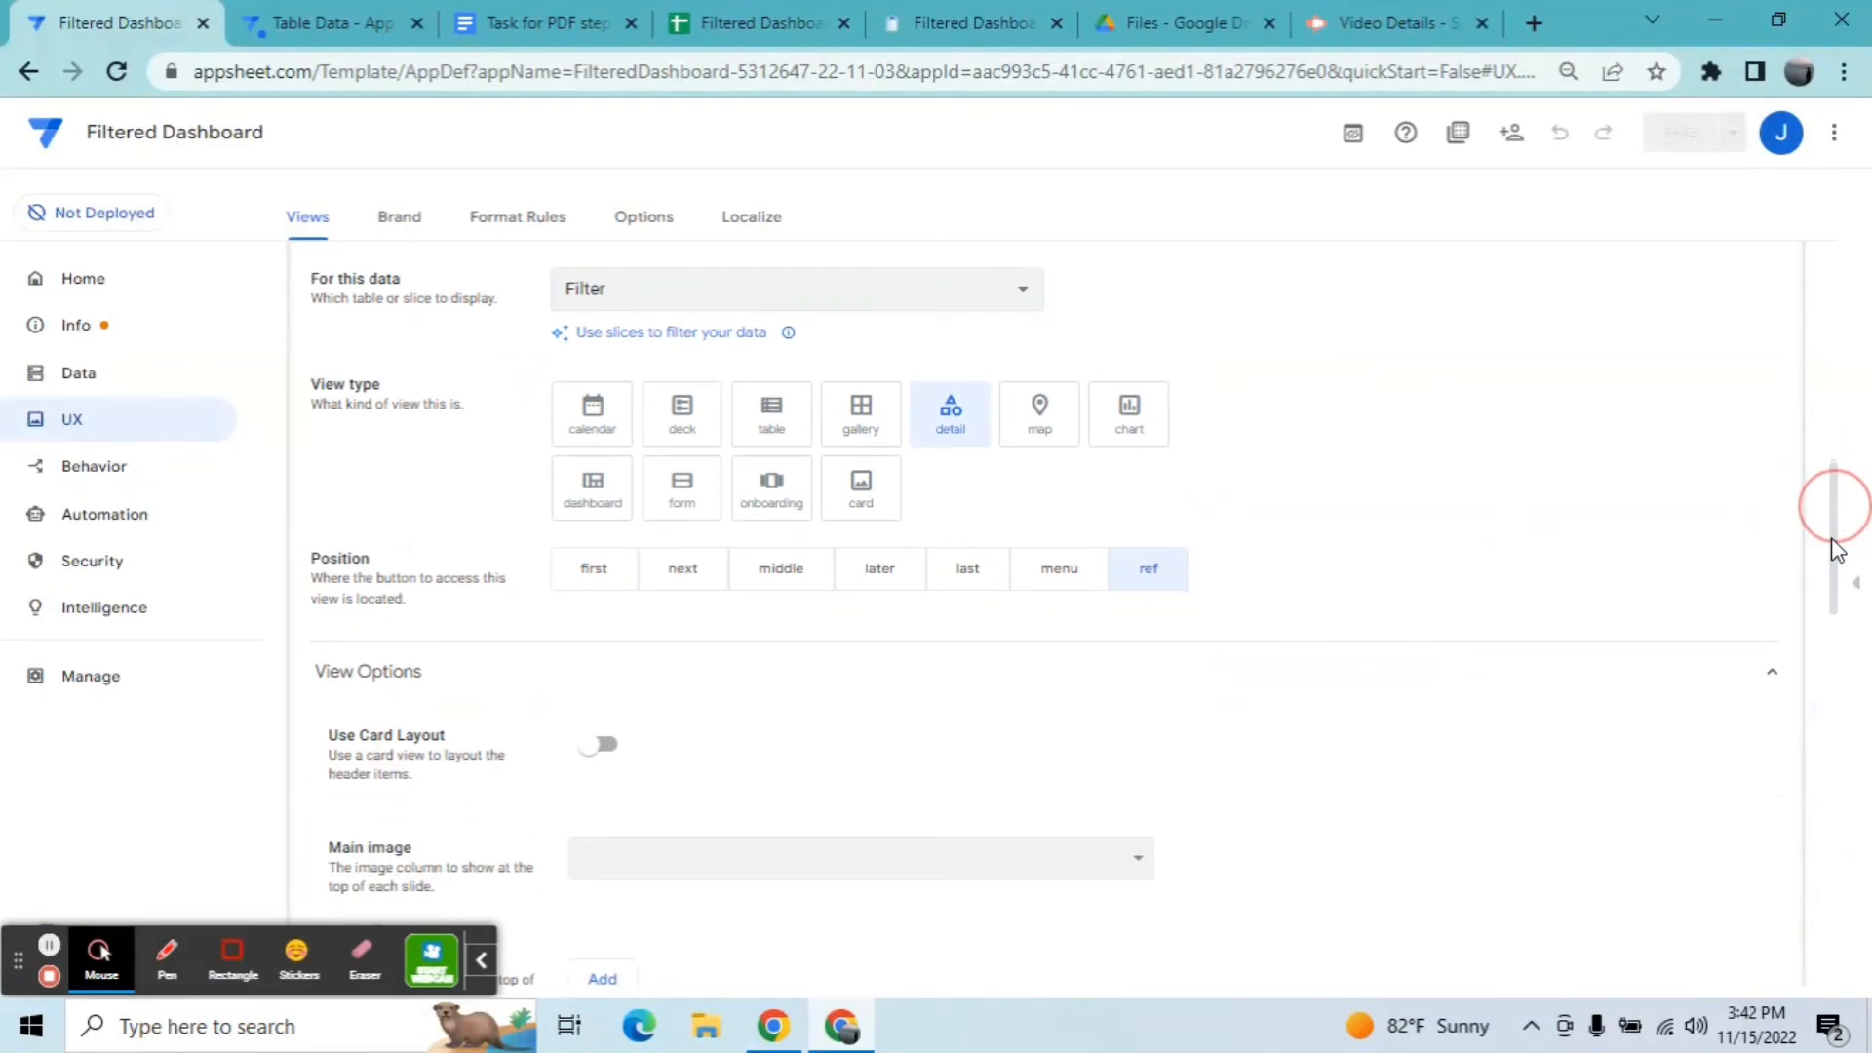
drag(1837, 549, 1837, 651)
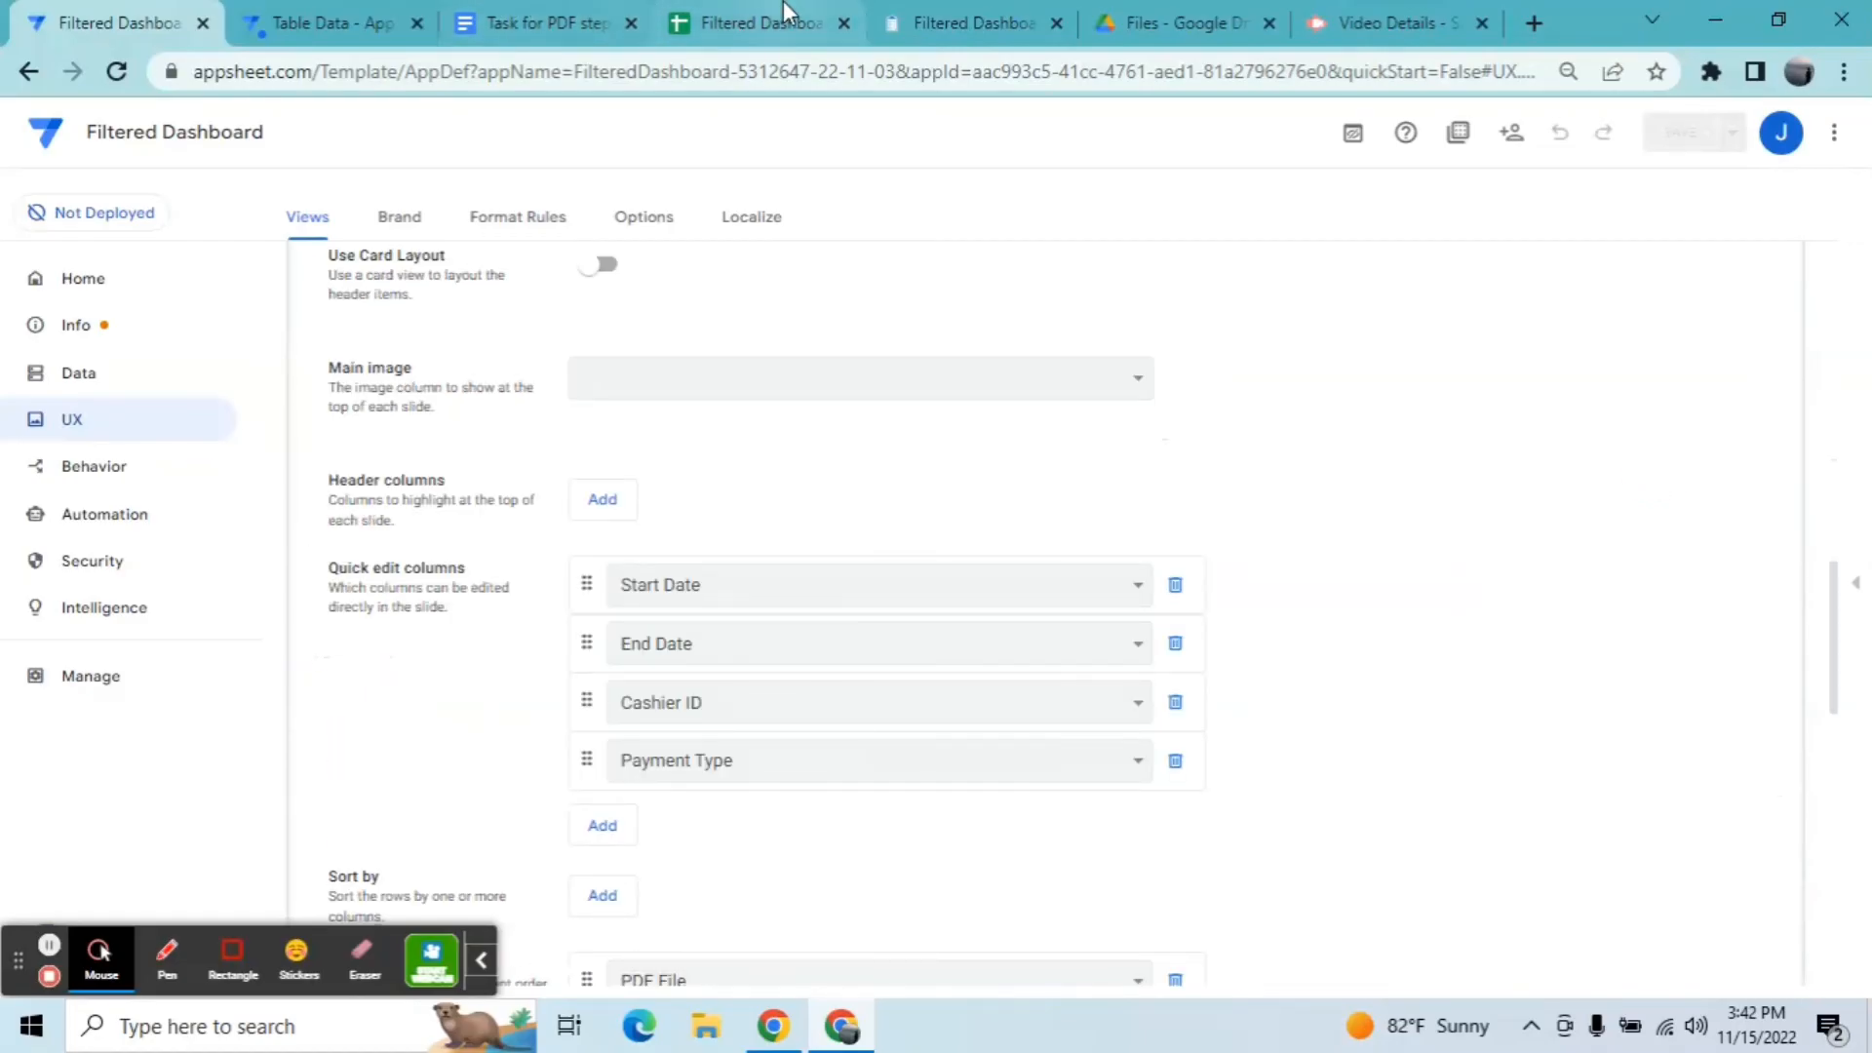
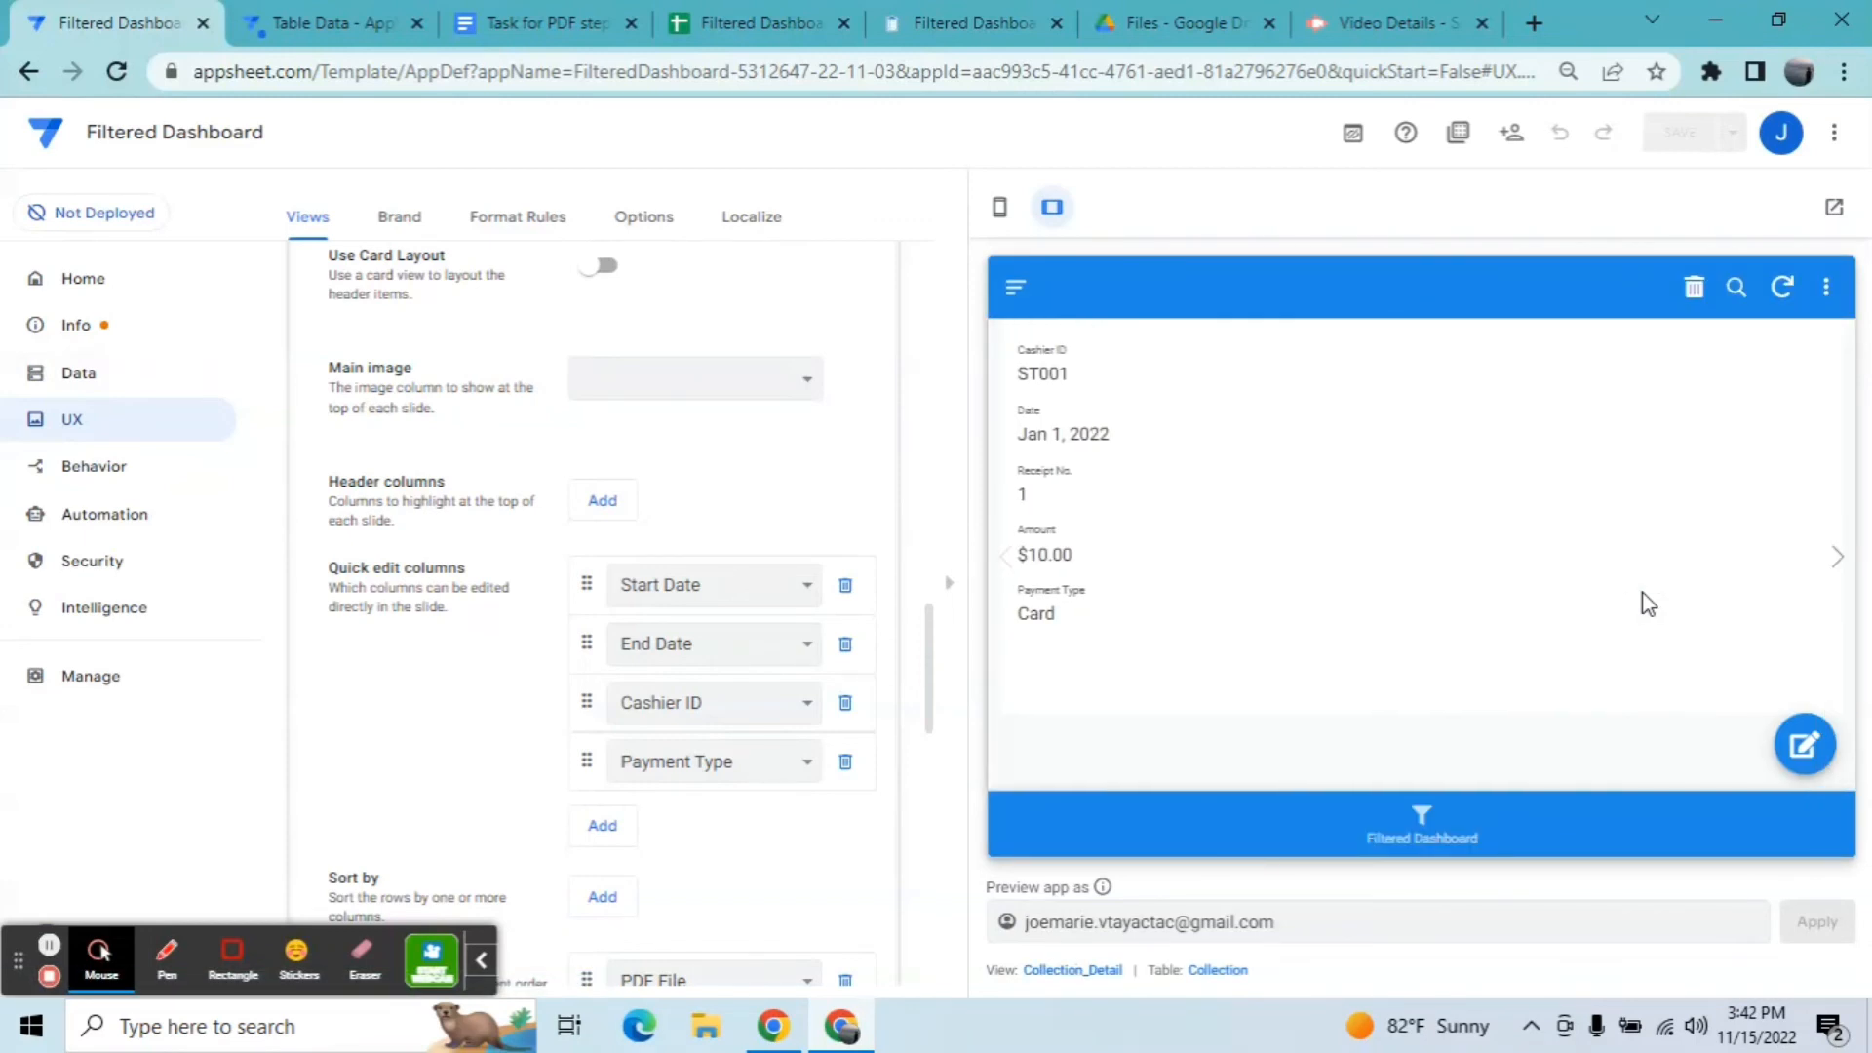
Step: Show the Filtered Dashboard in the preview and sync the full-page running app so both filter actions fit in view
click(1423, 813)
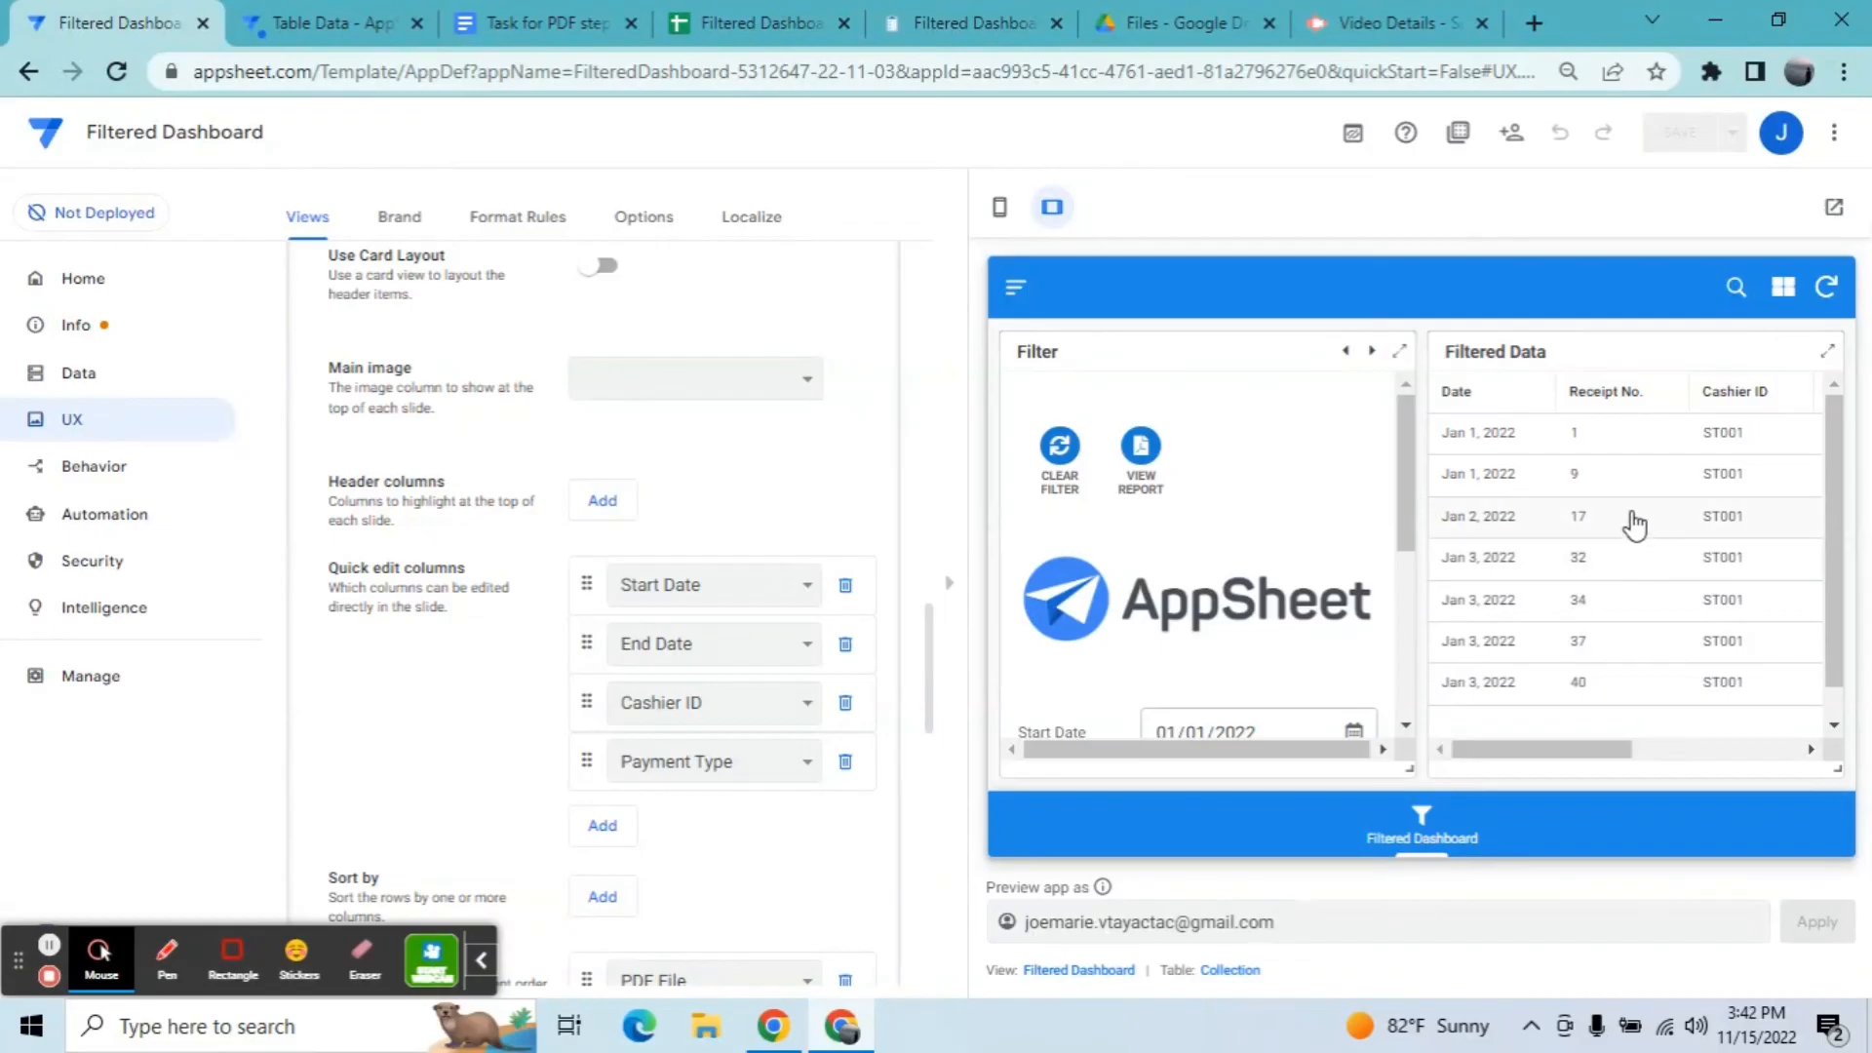
click(985, 2)
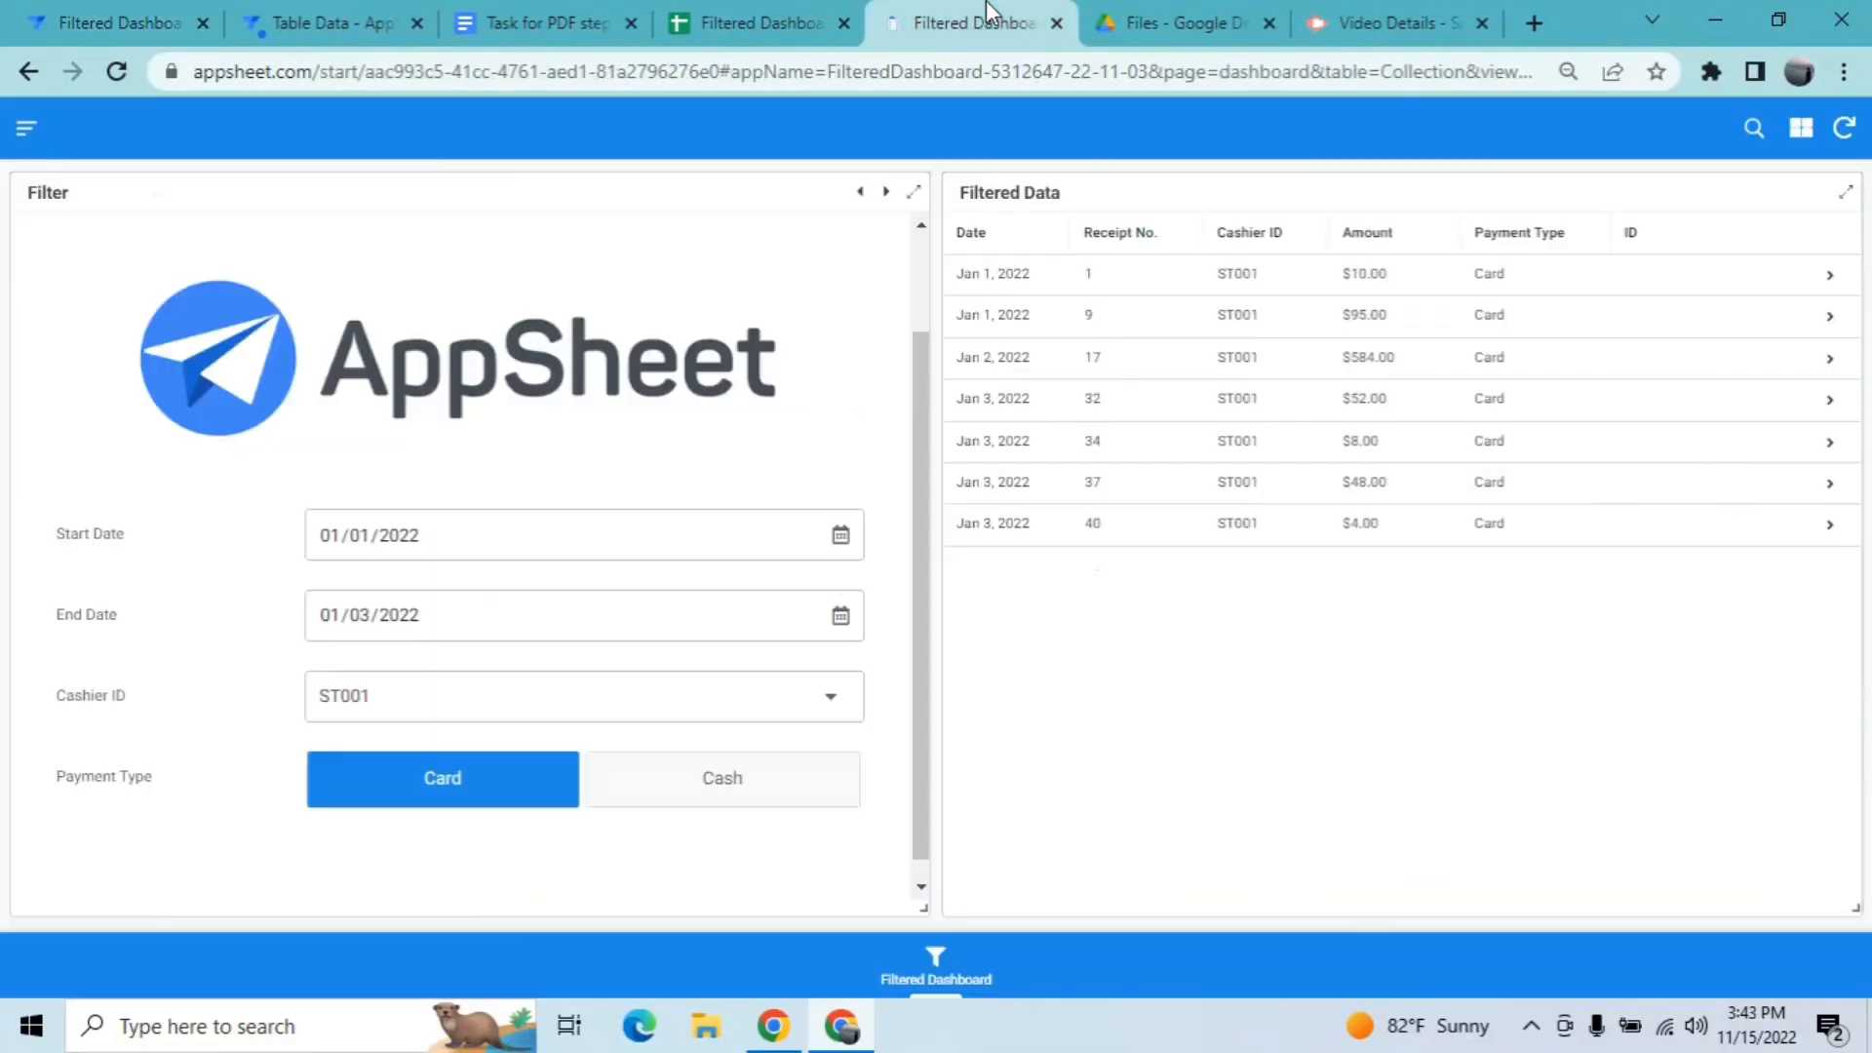
click(1842, 130)
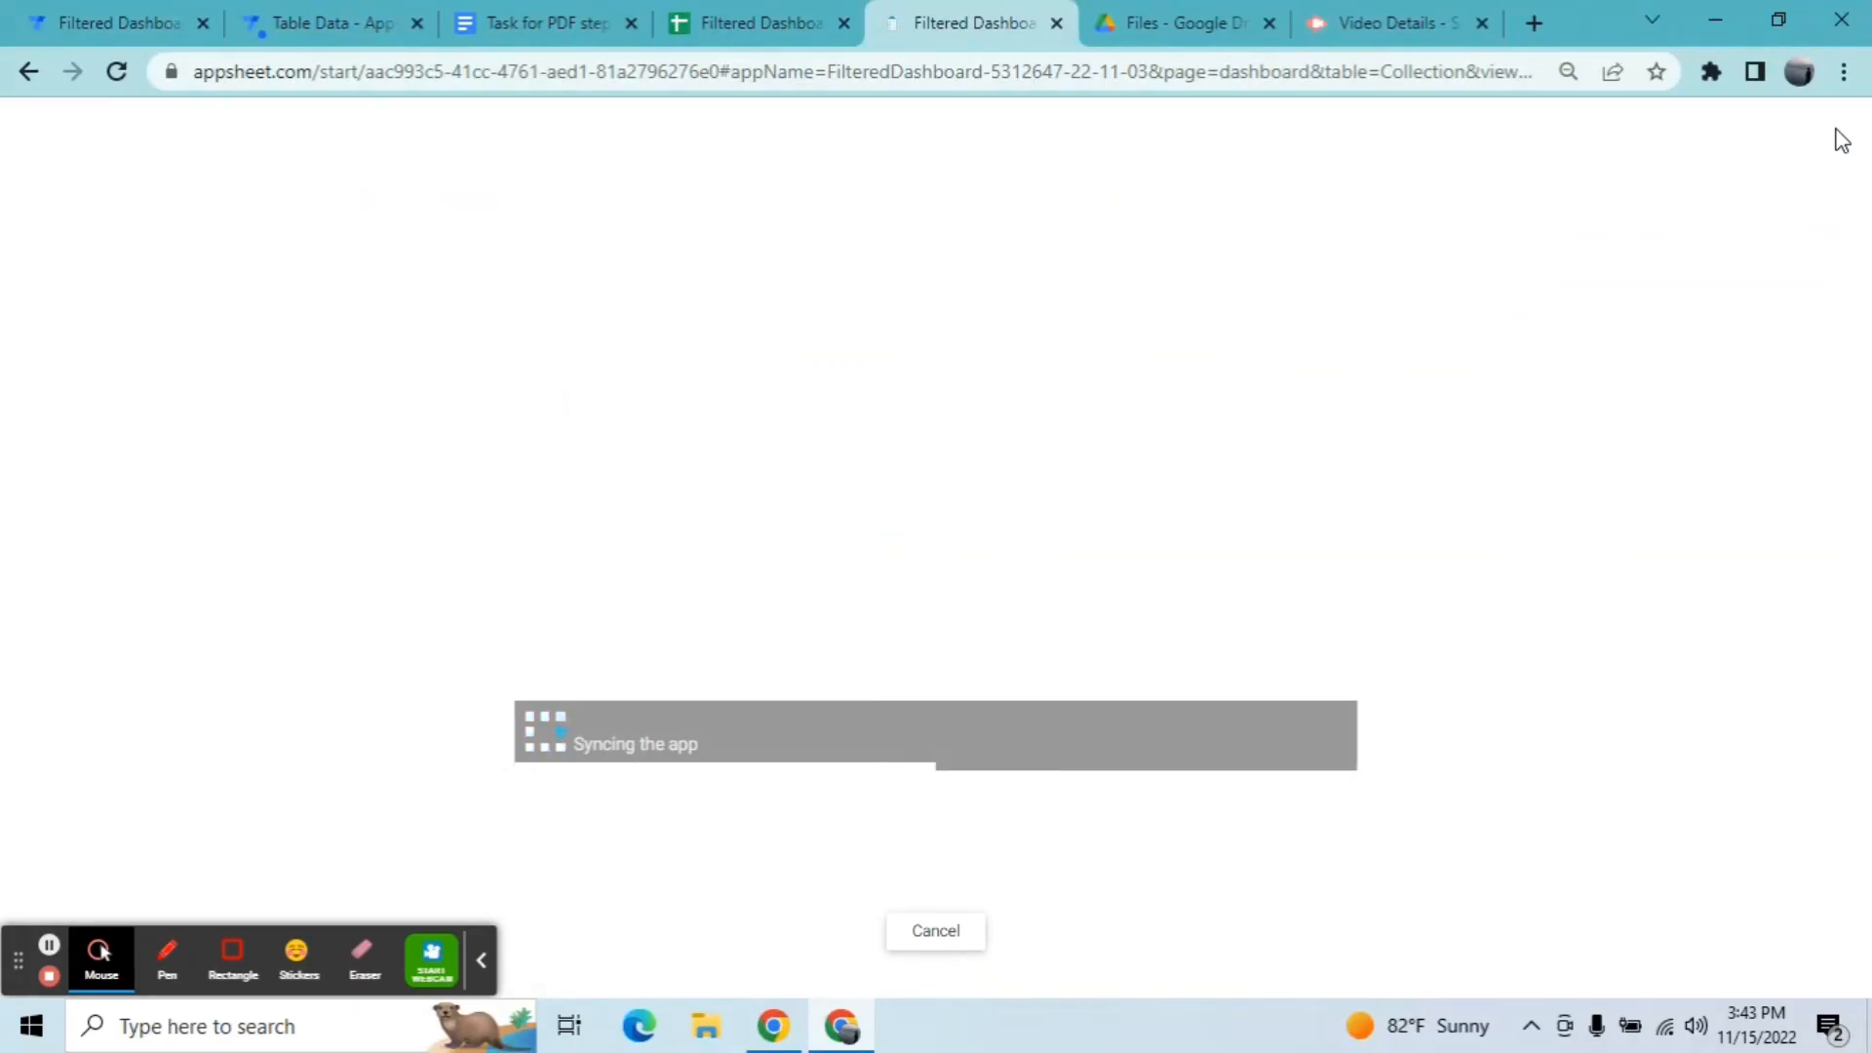
key(ctrl+minus)
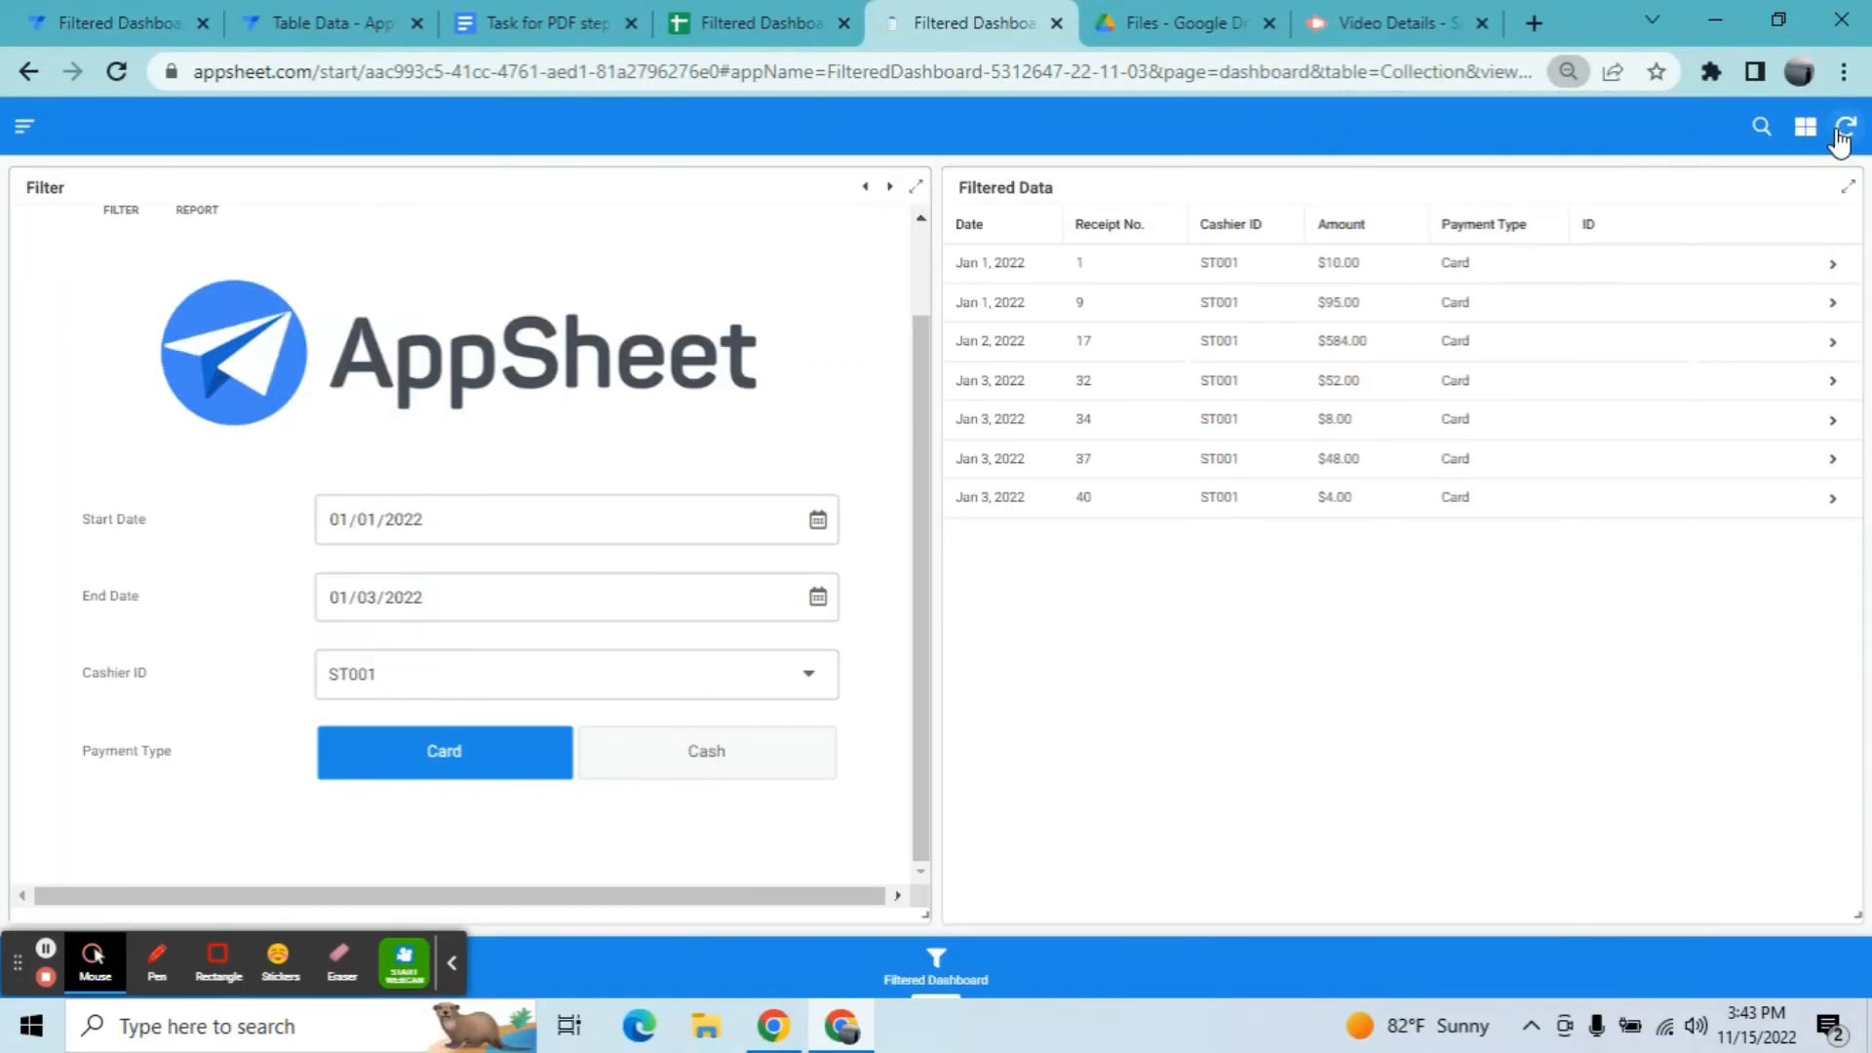
key(ctrl+minus)
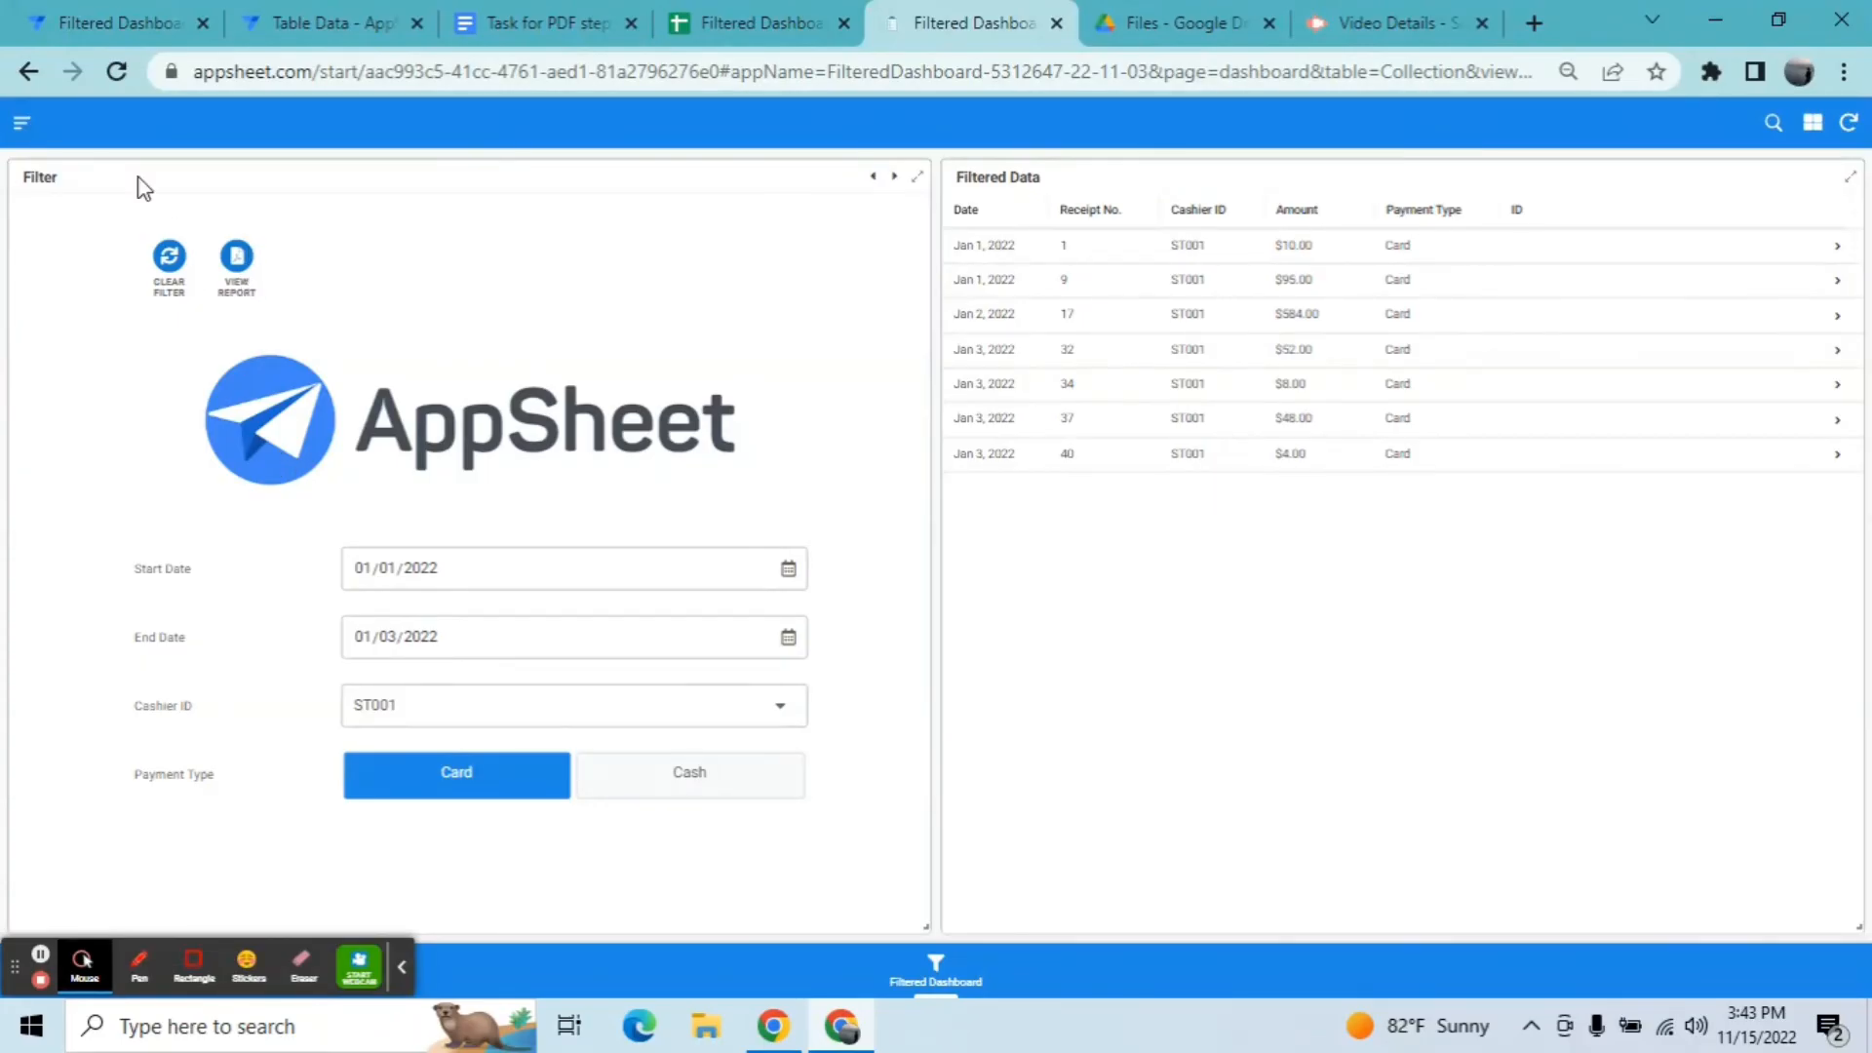
Step: Clear the dashboard's current filter and set the Start Date to 01/01/2022
click(170, 259)
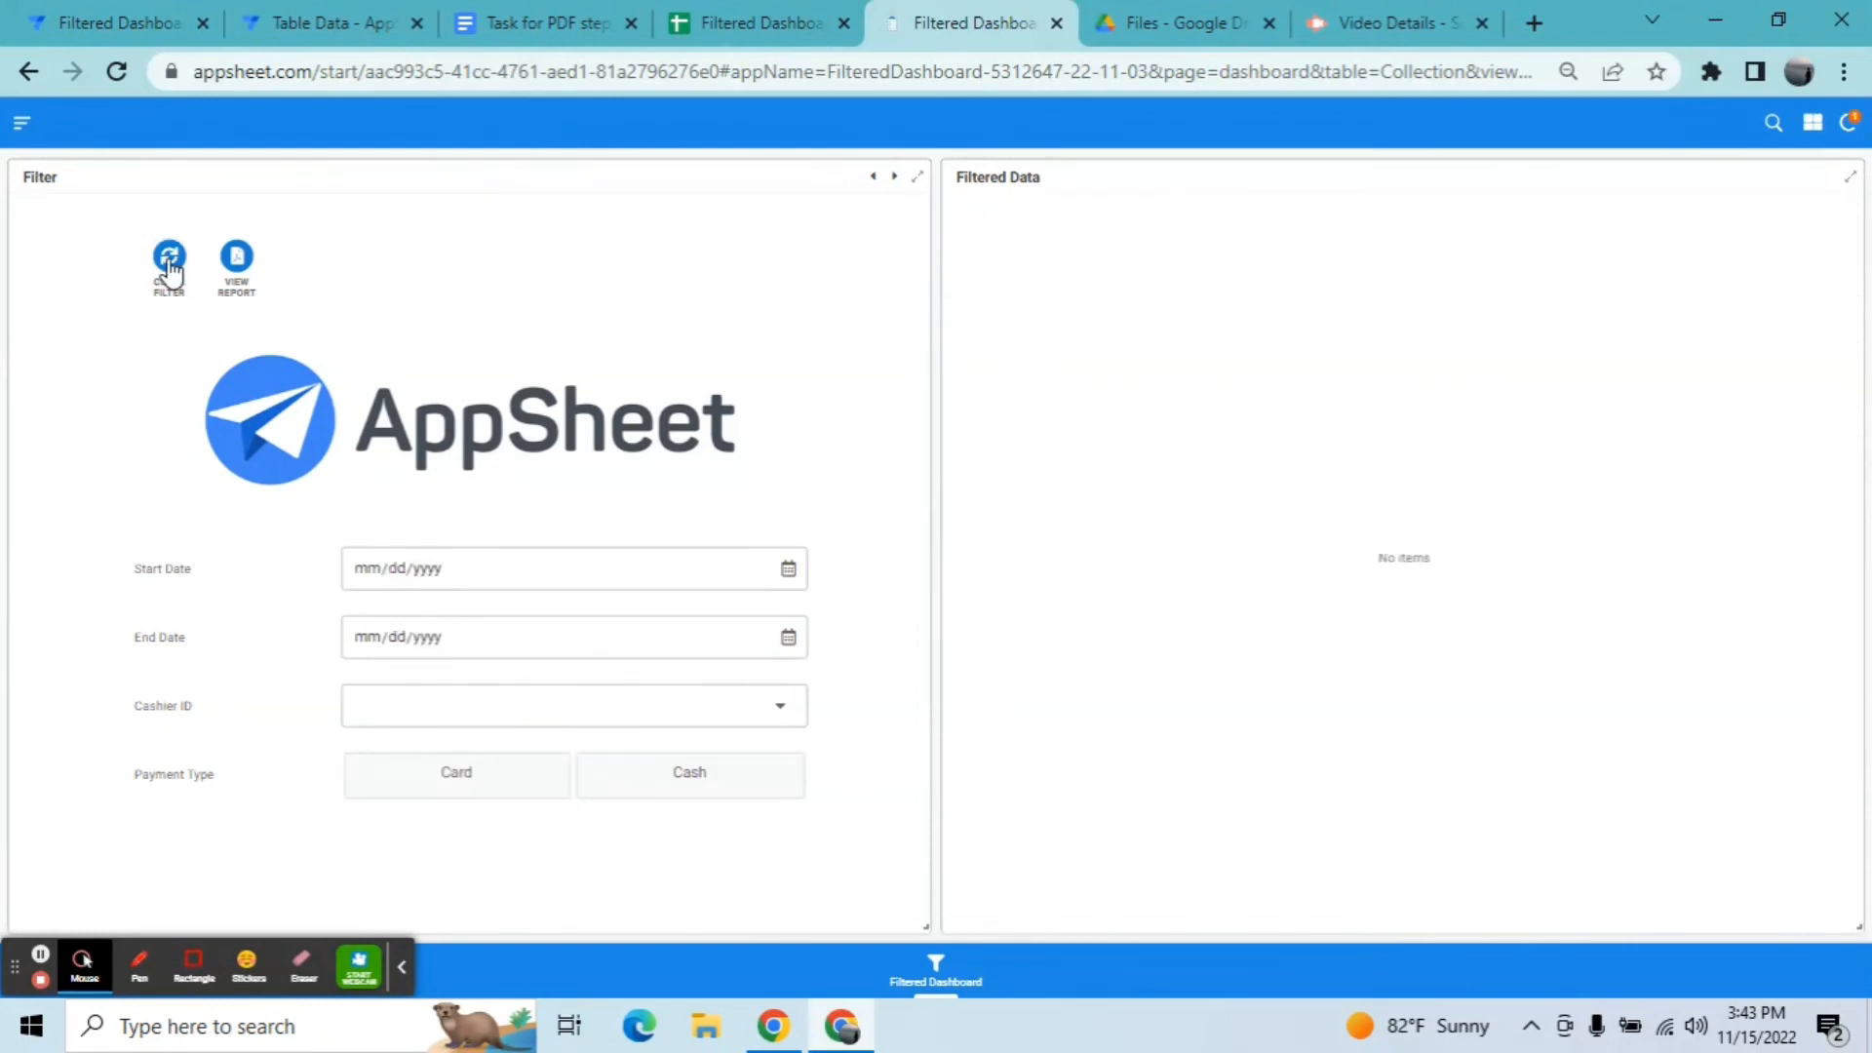
click(790, 575)
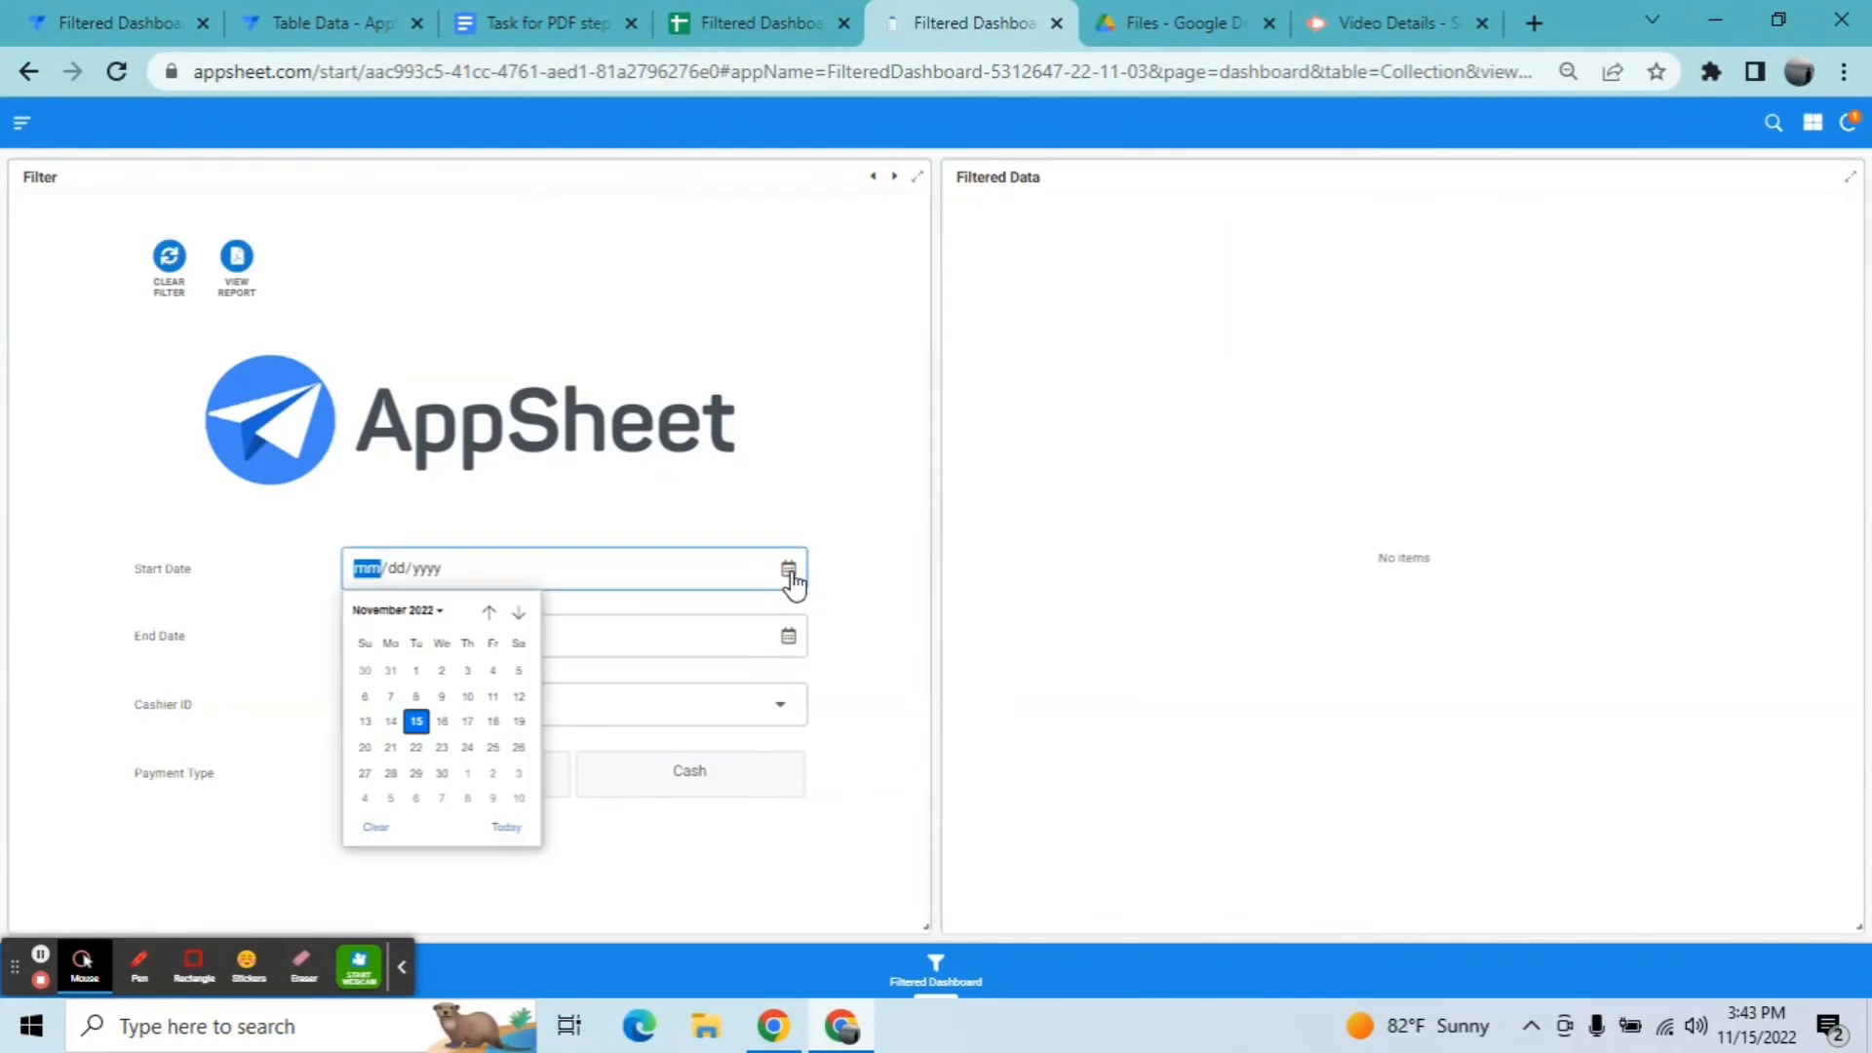
click(368, 576)
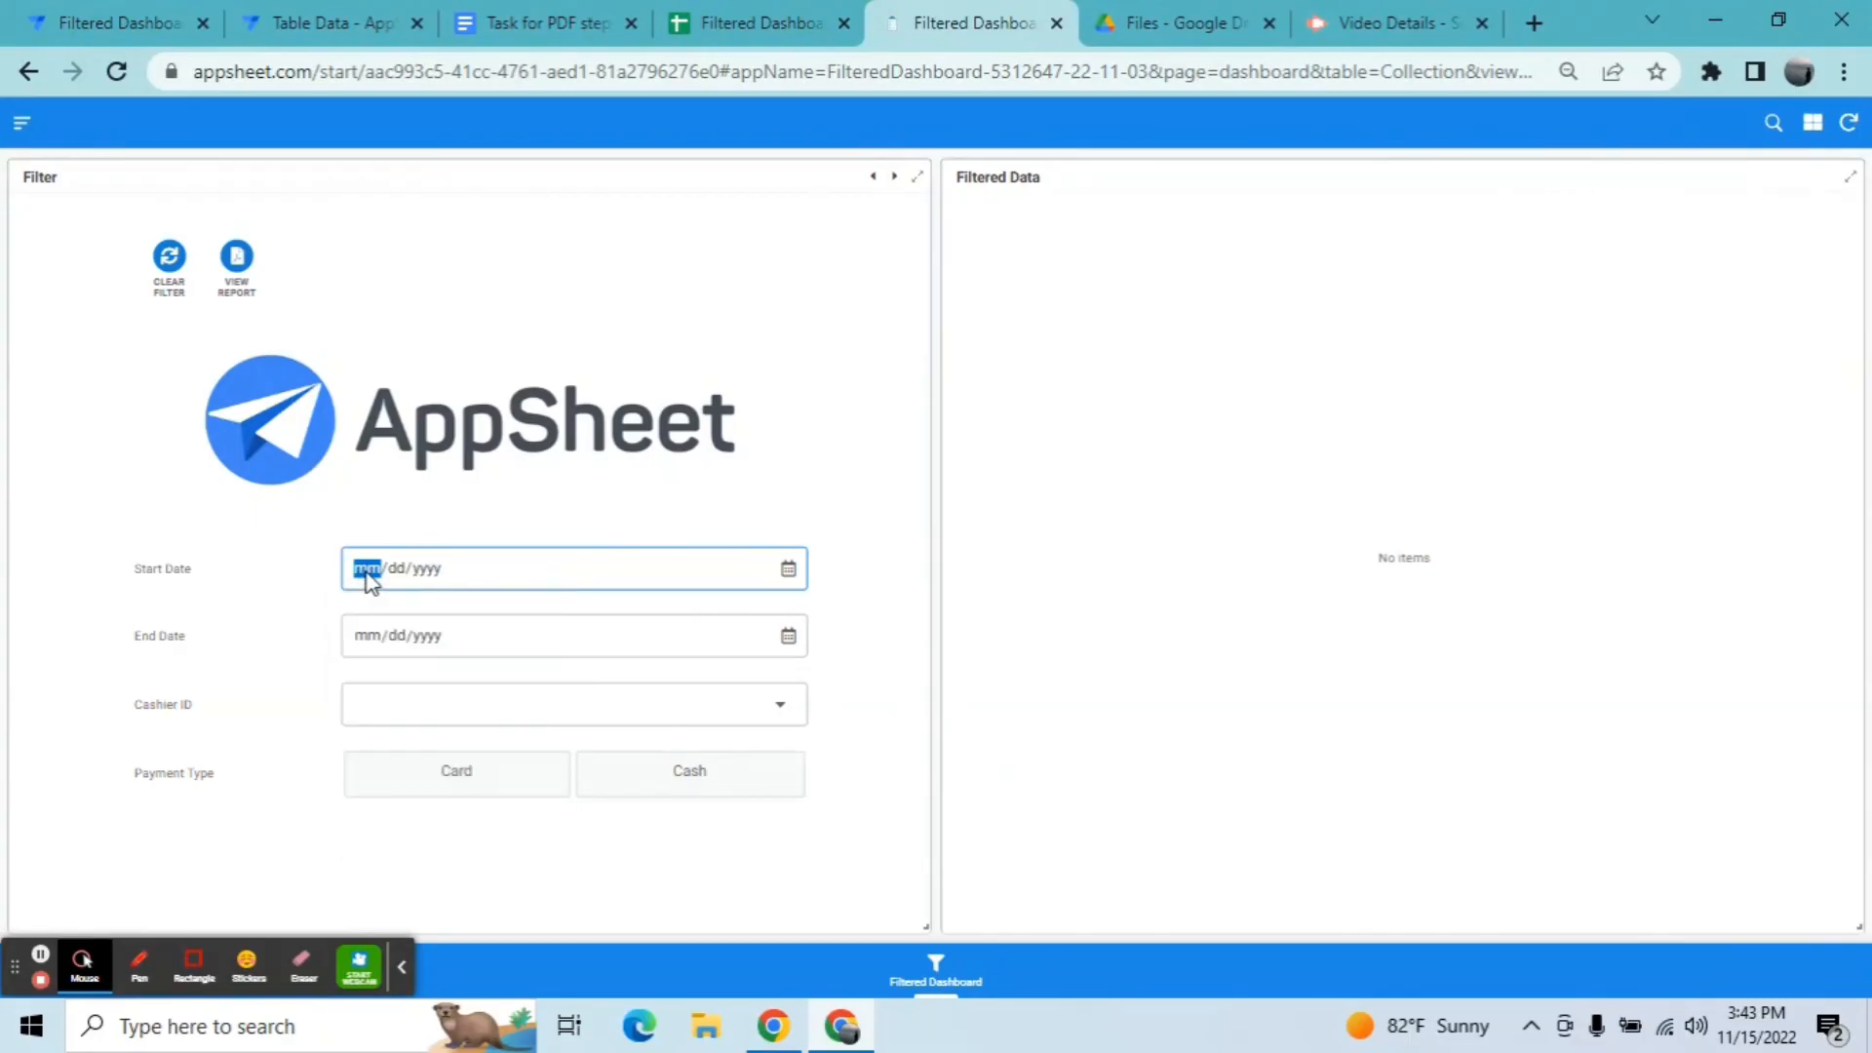
text(01/)
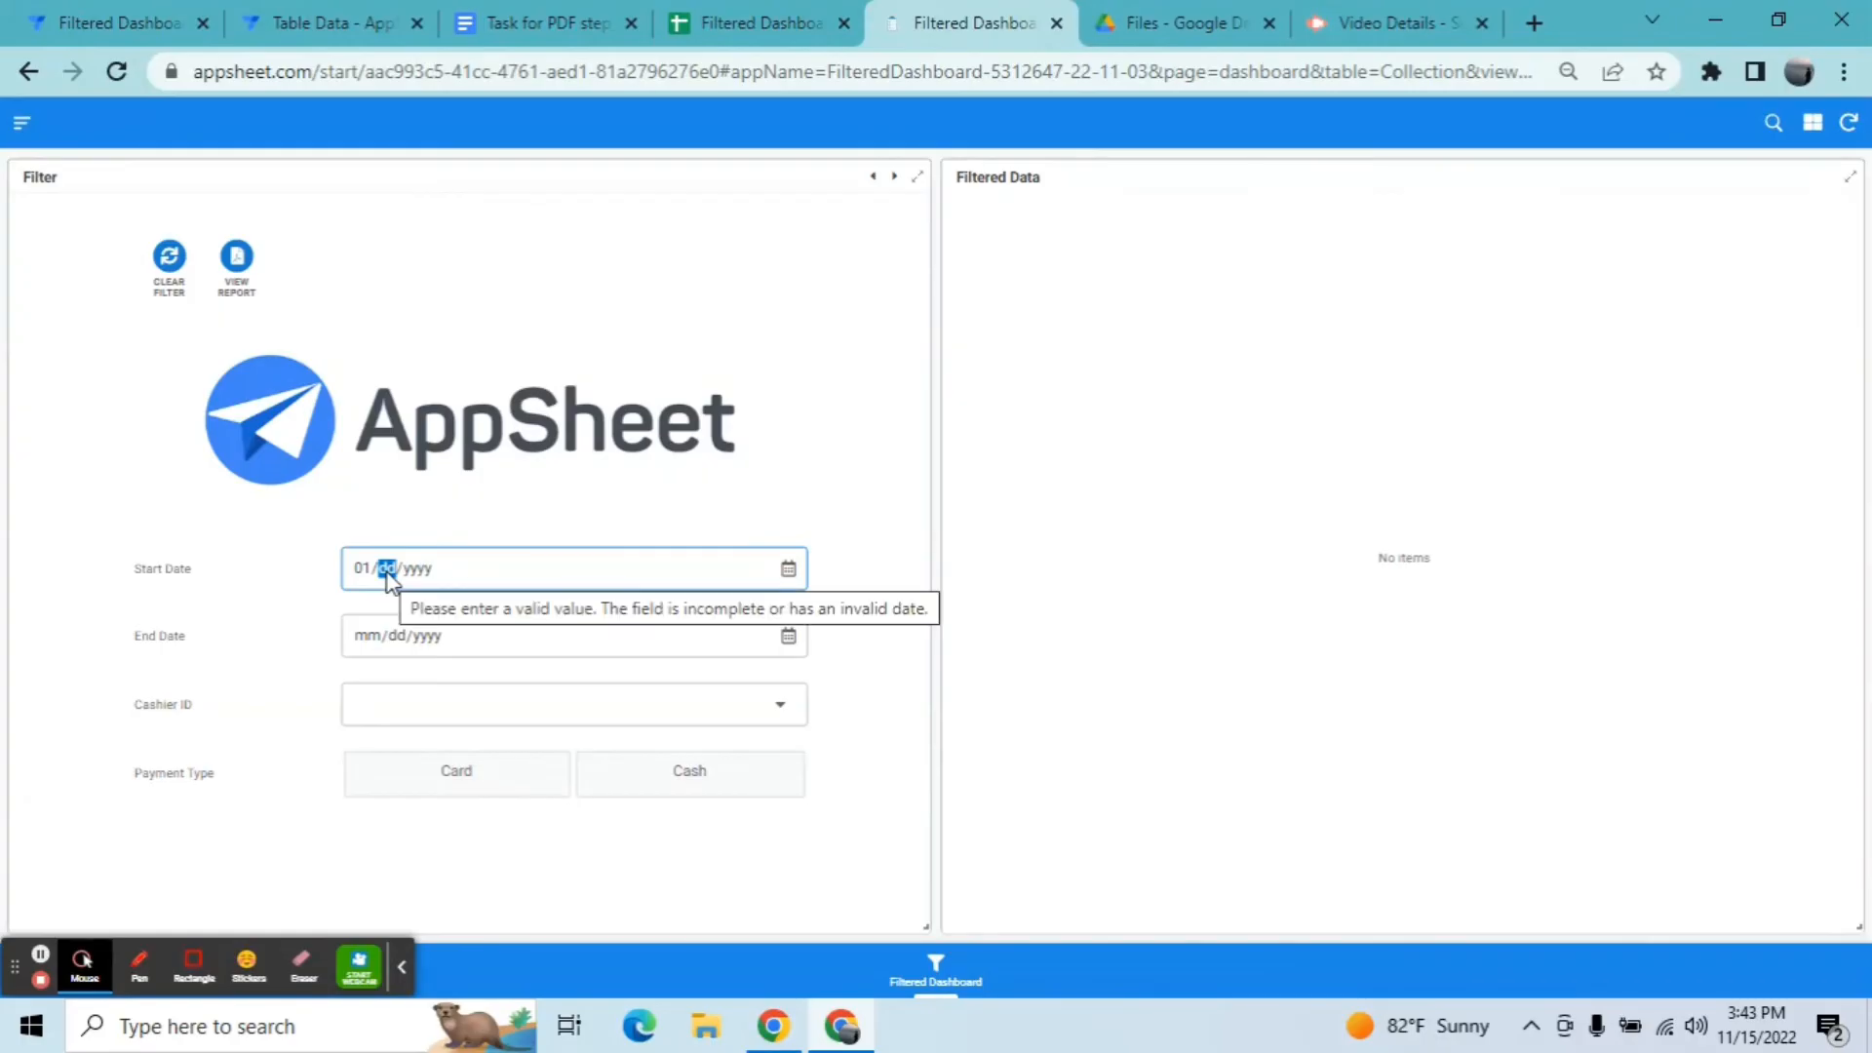
text(01/2022)
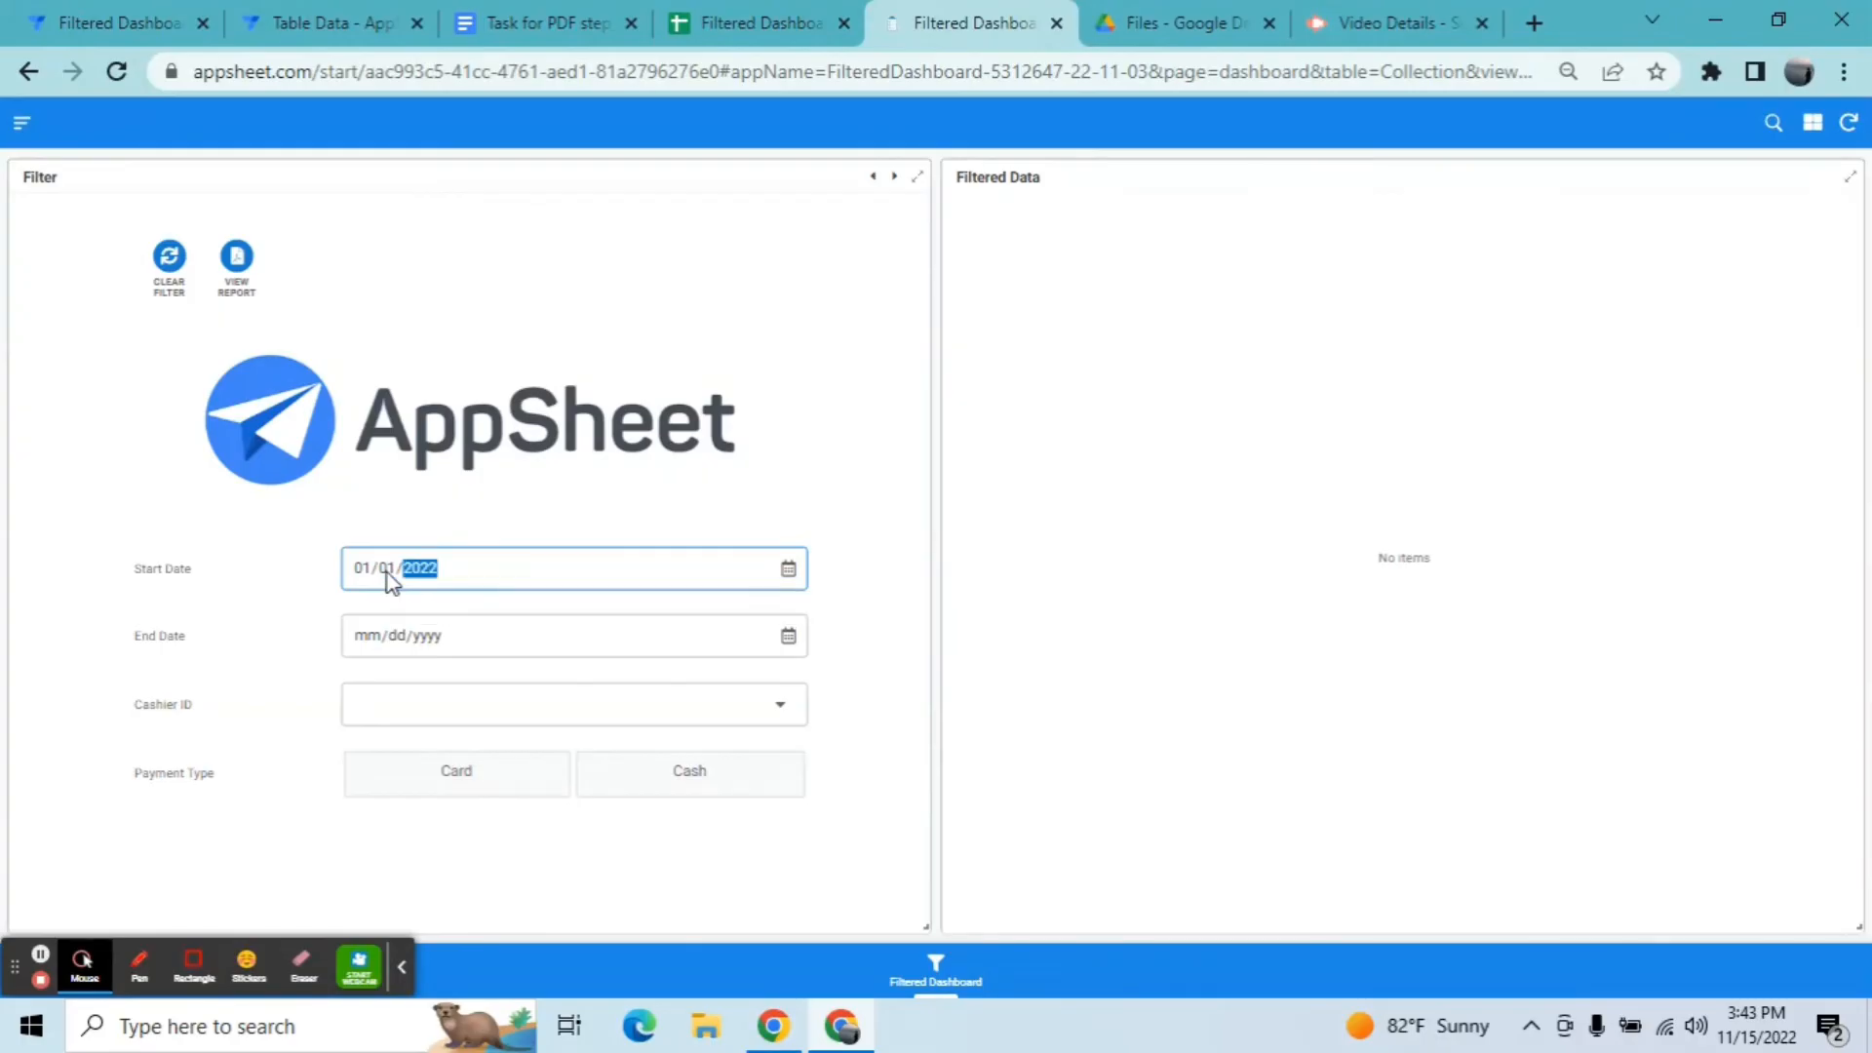
Step: Set the filter's End Date to 01/03/2022, Cashier ID to ST003 and Payment Type to Cash
click(371, 639)
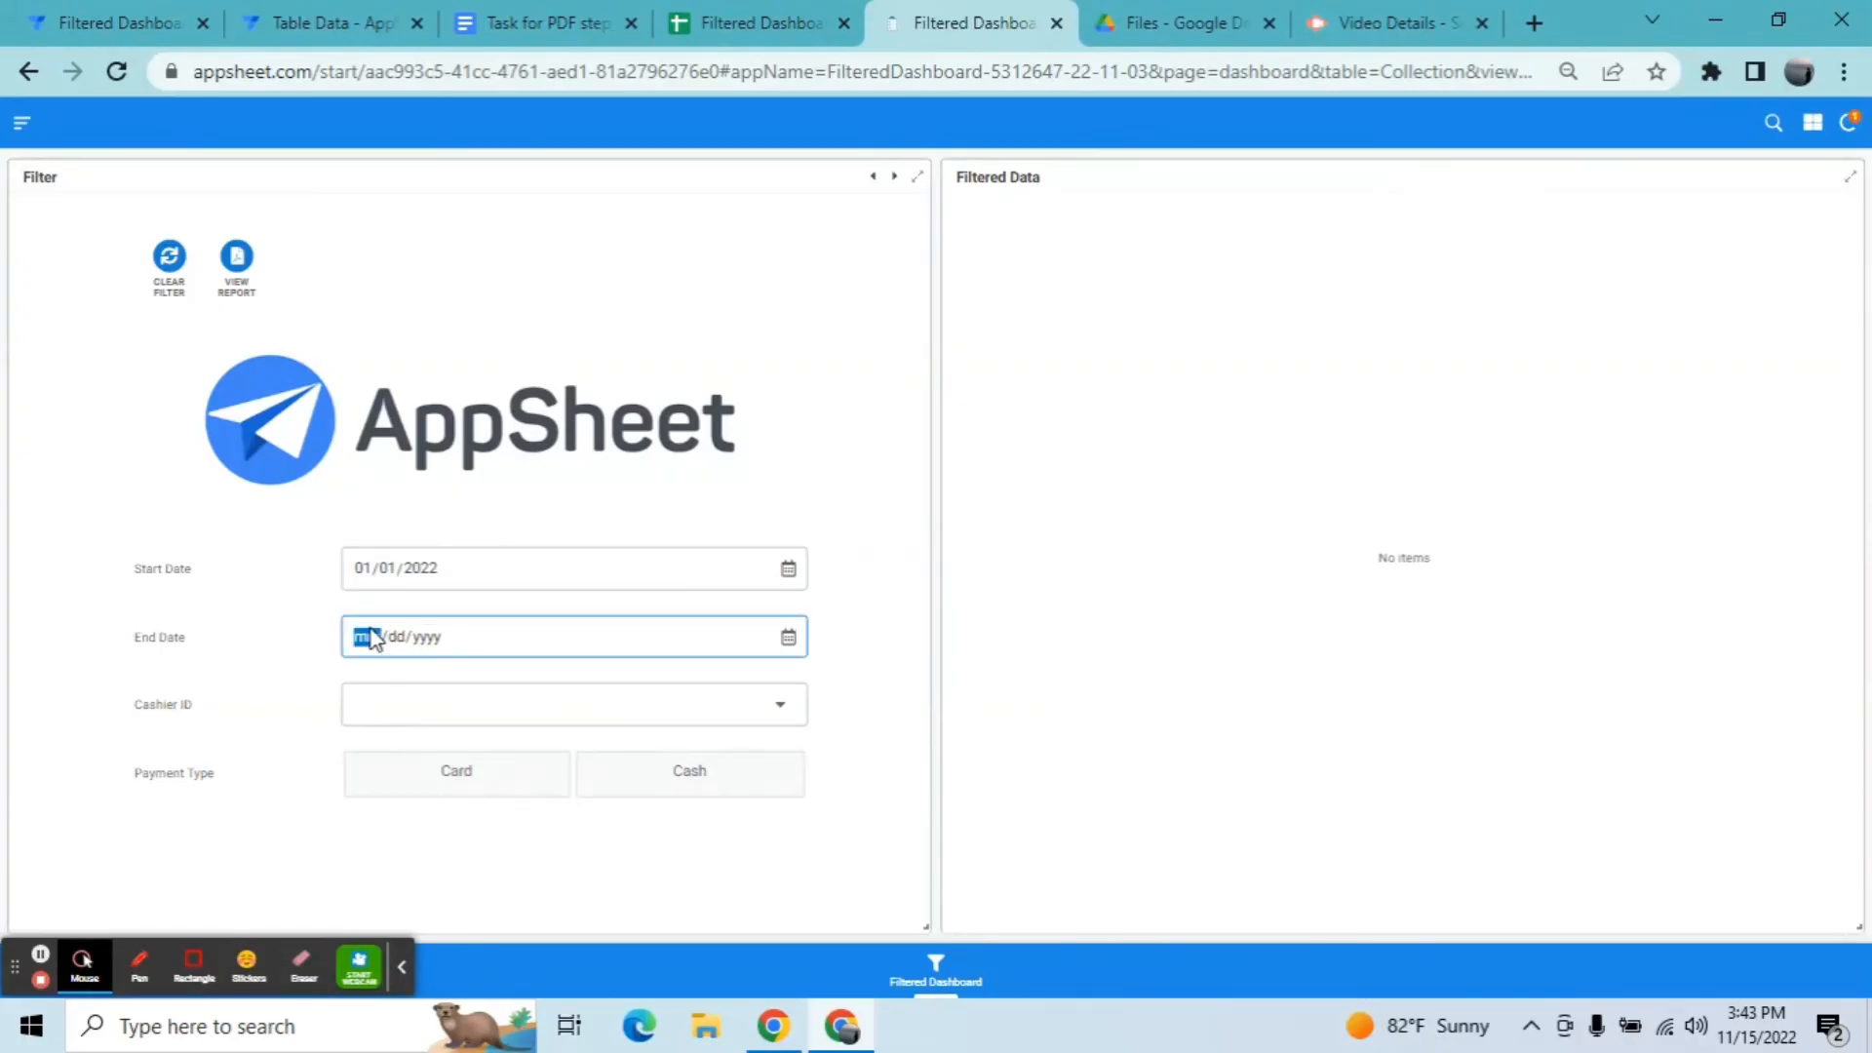
text(01/03/2022)
click(430, 699)
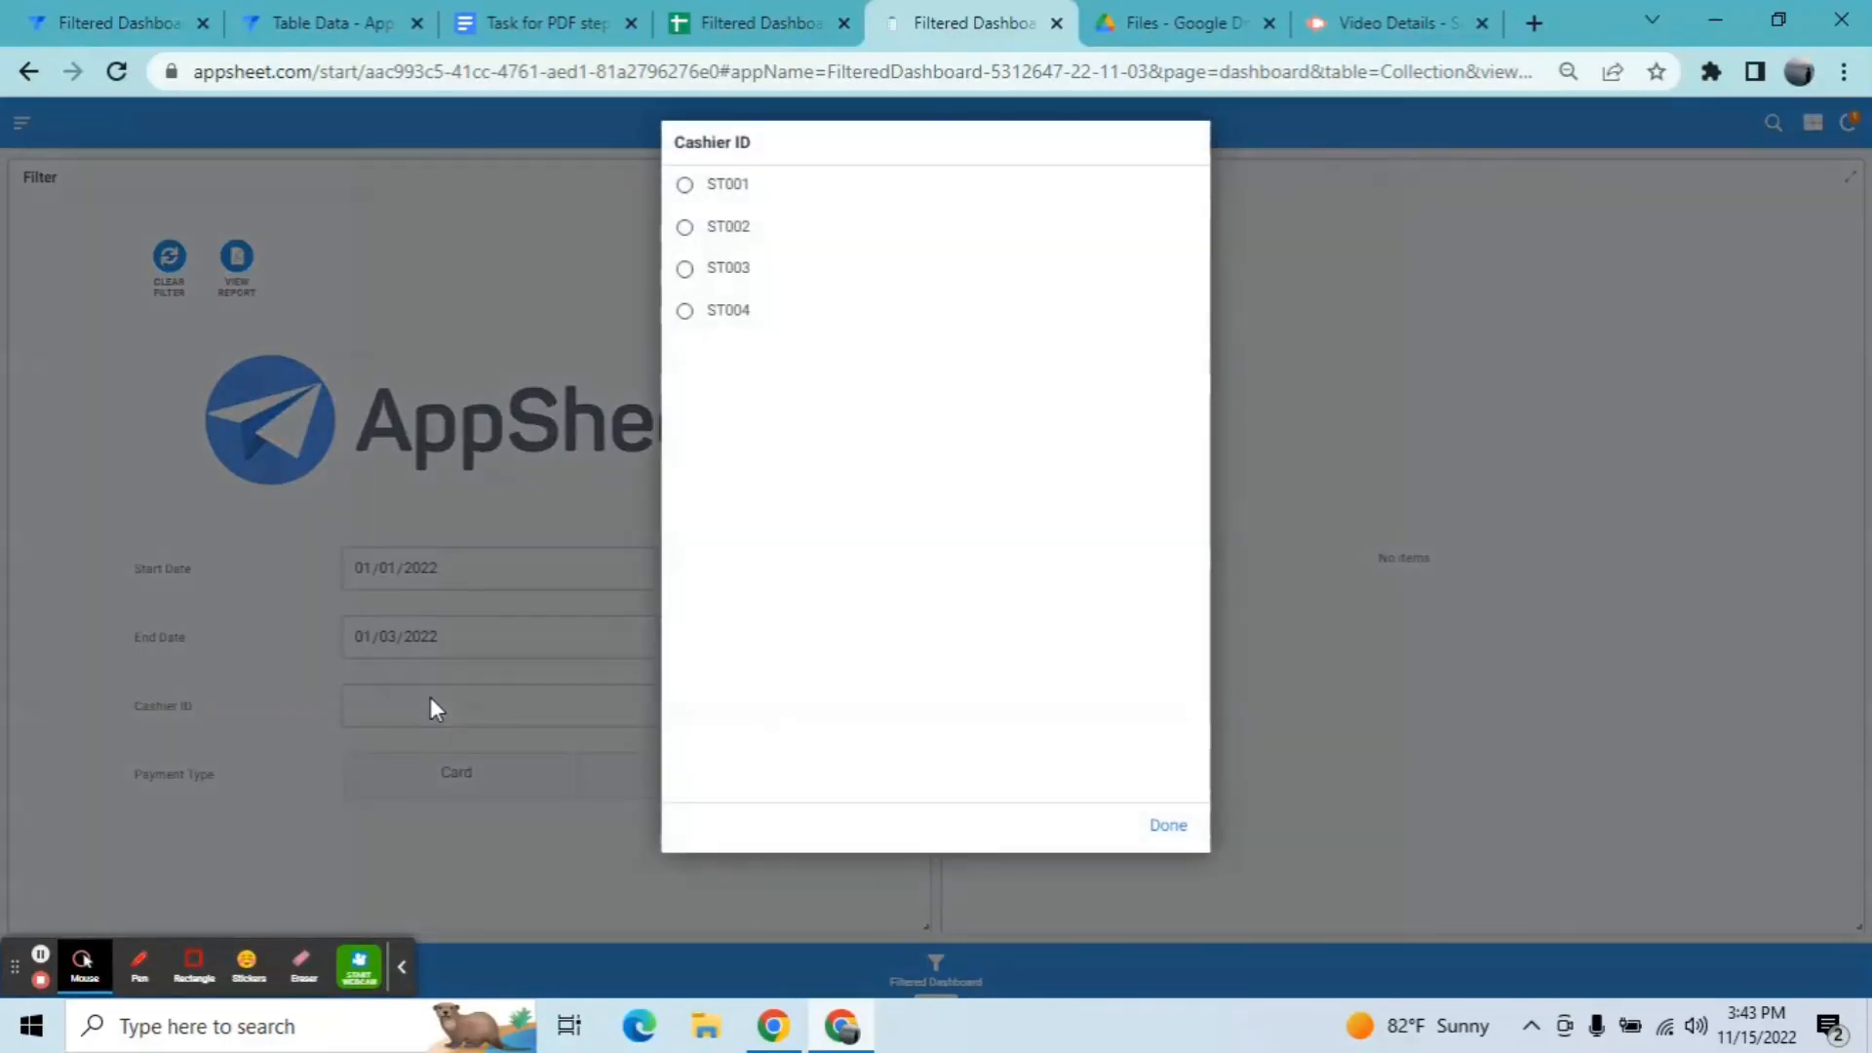
click(741, 275)
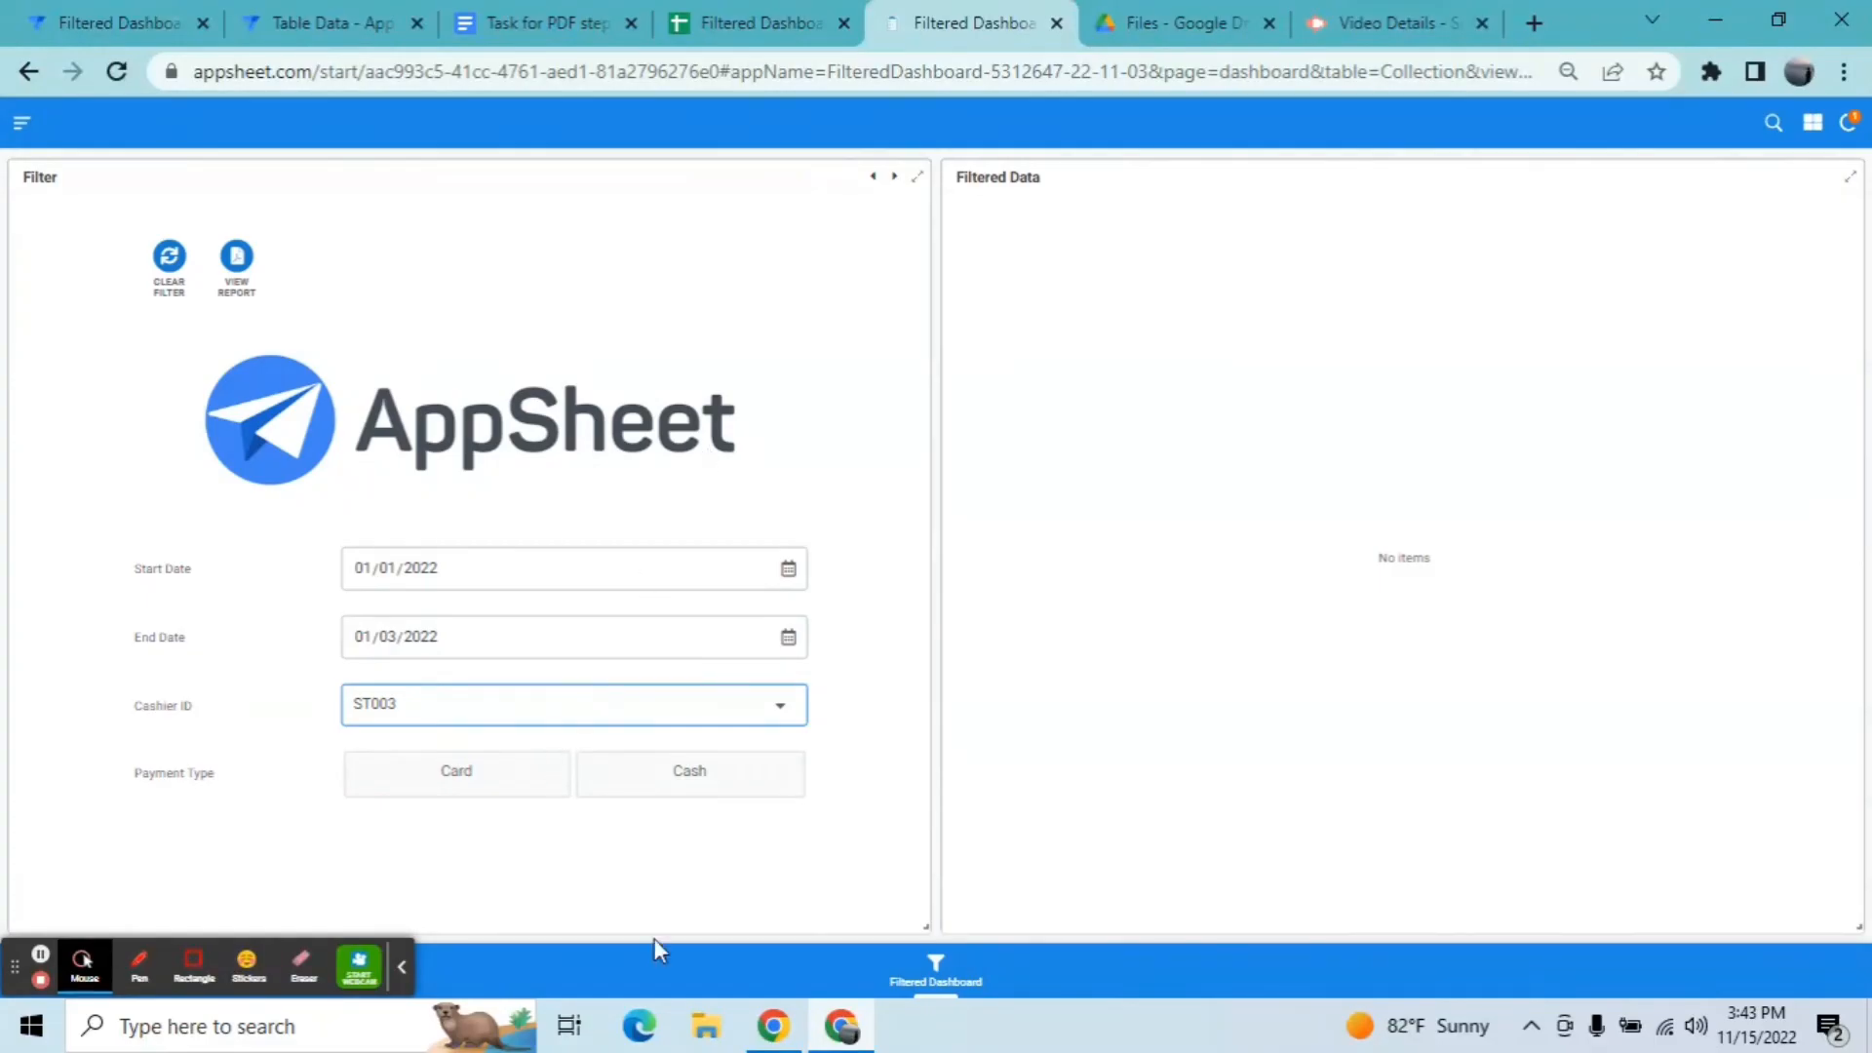
click(696, 770)
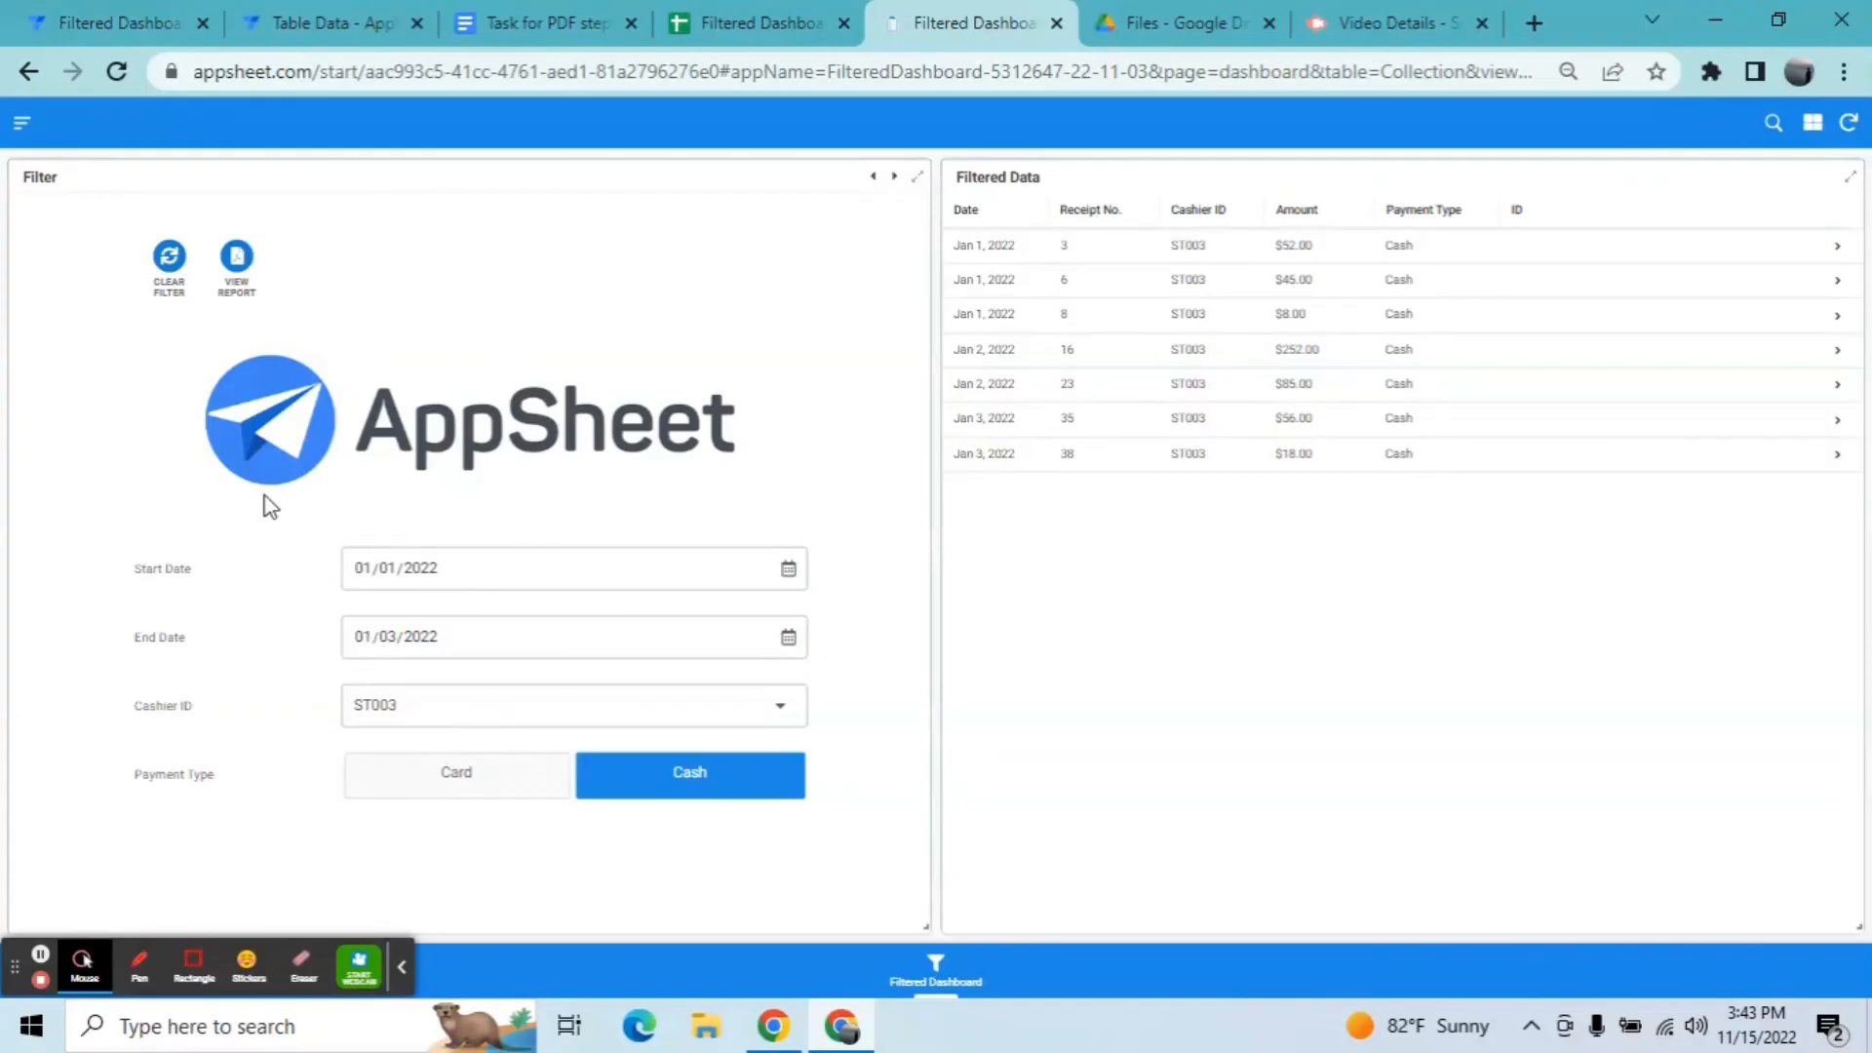
Step: Run the View Report action, open the generated PDF and check its filter details and receipt table against the dashboard
click(237, 258)
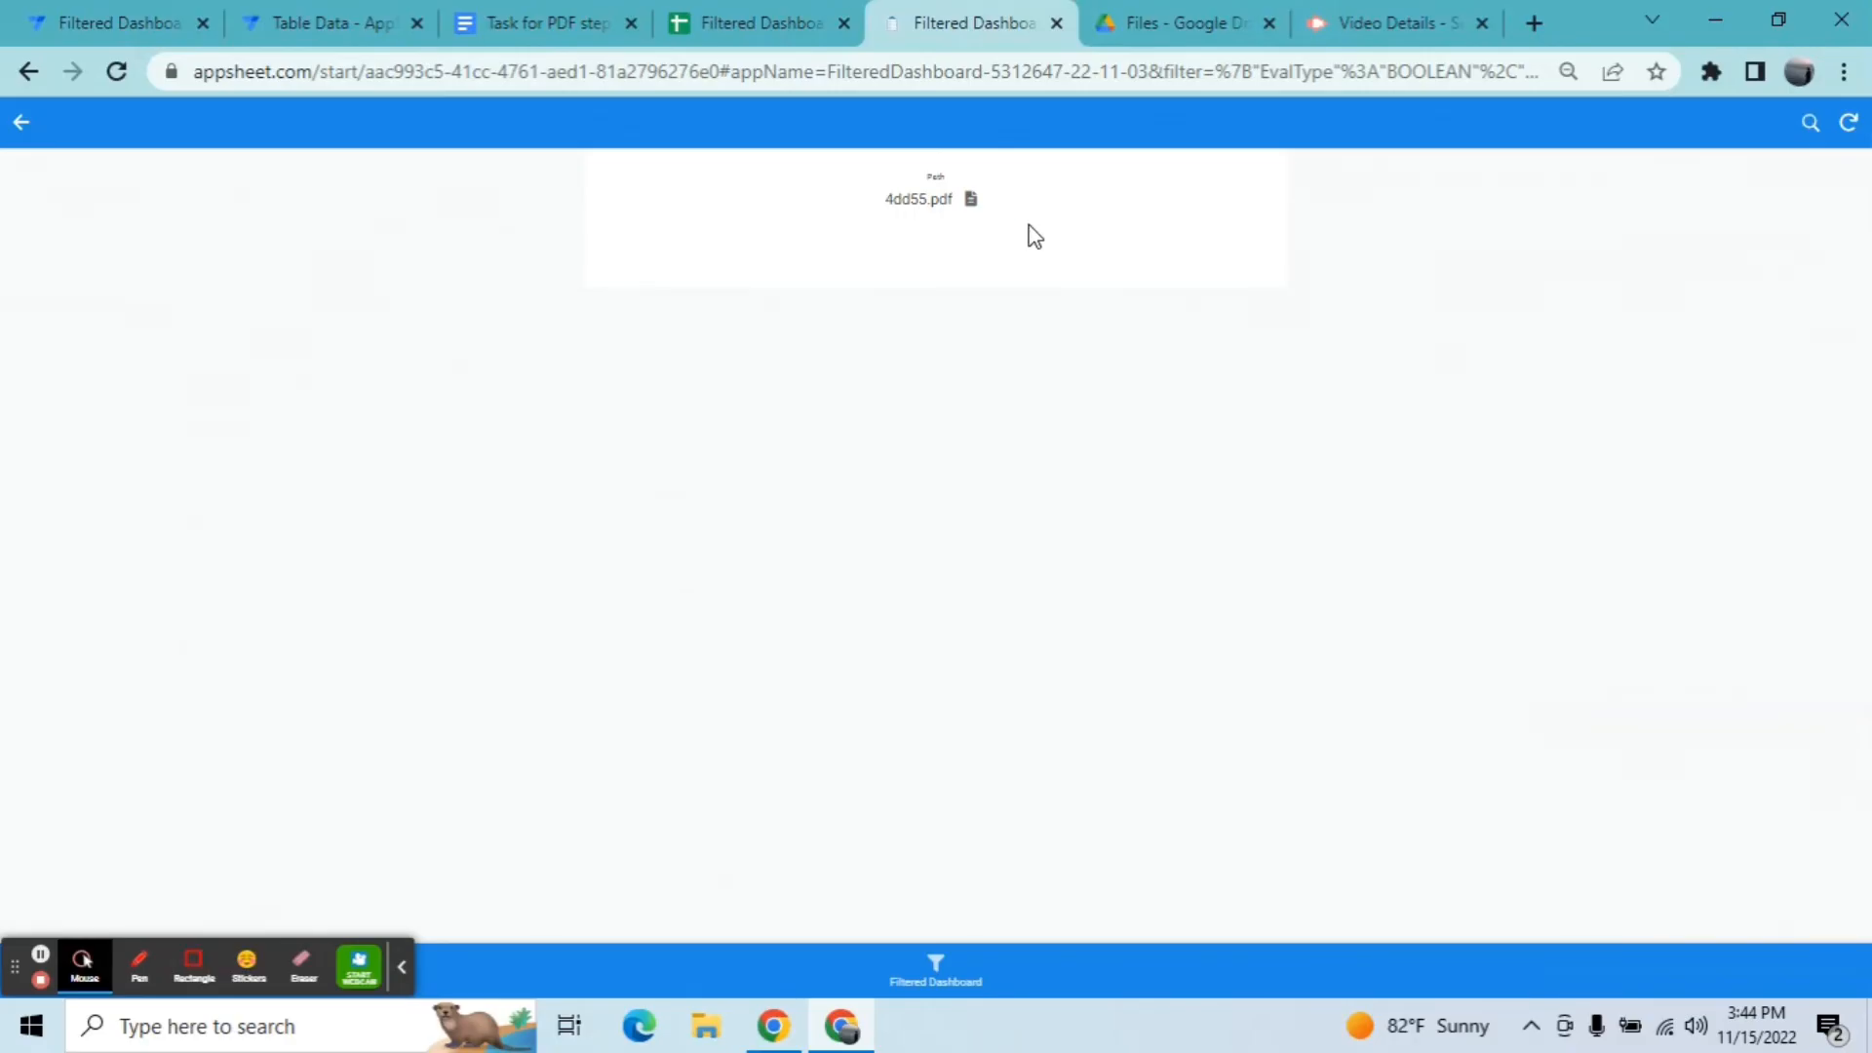
click(970, 200)
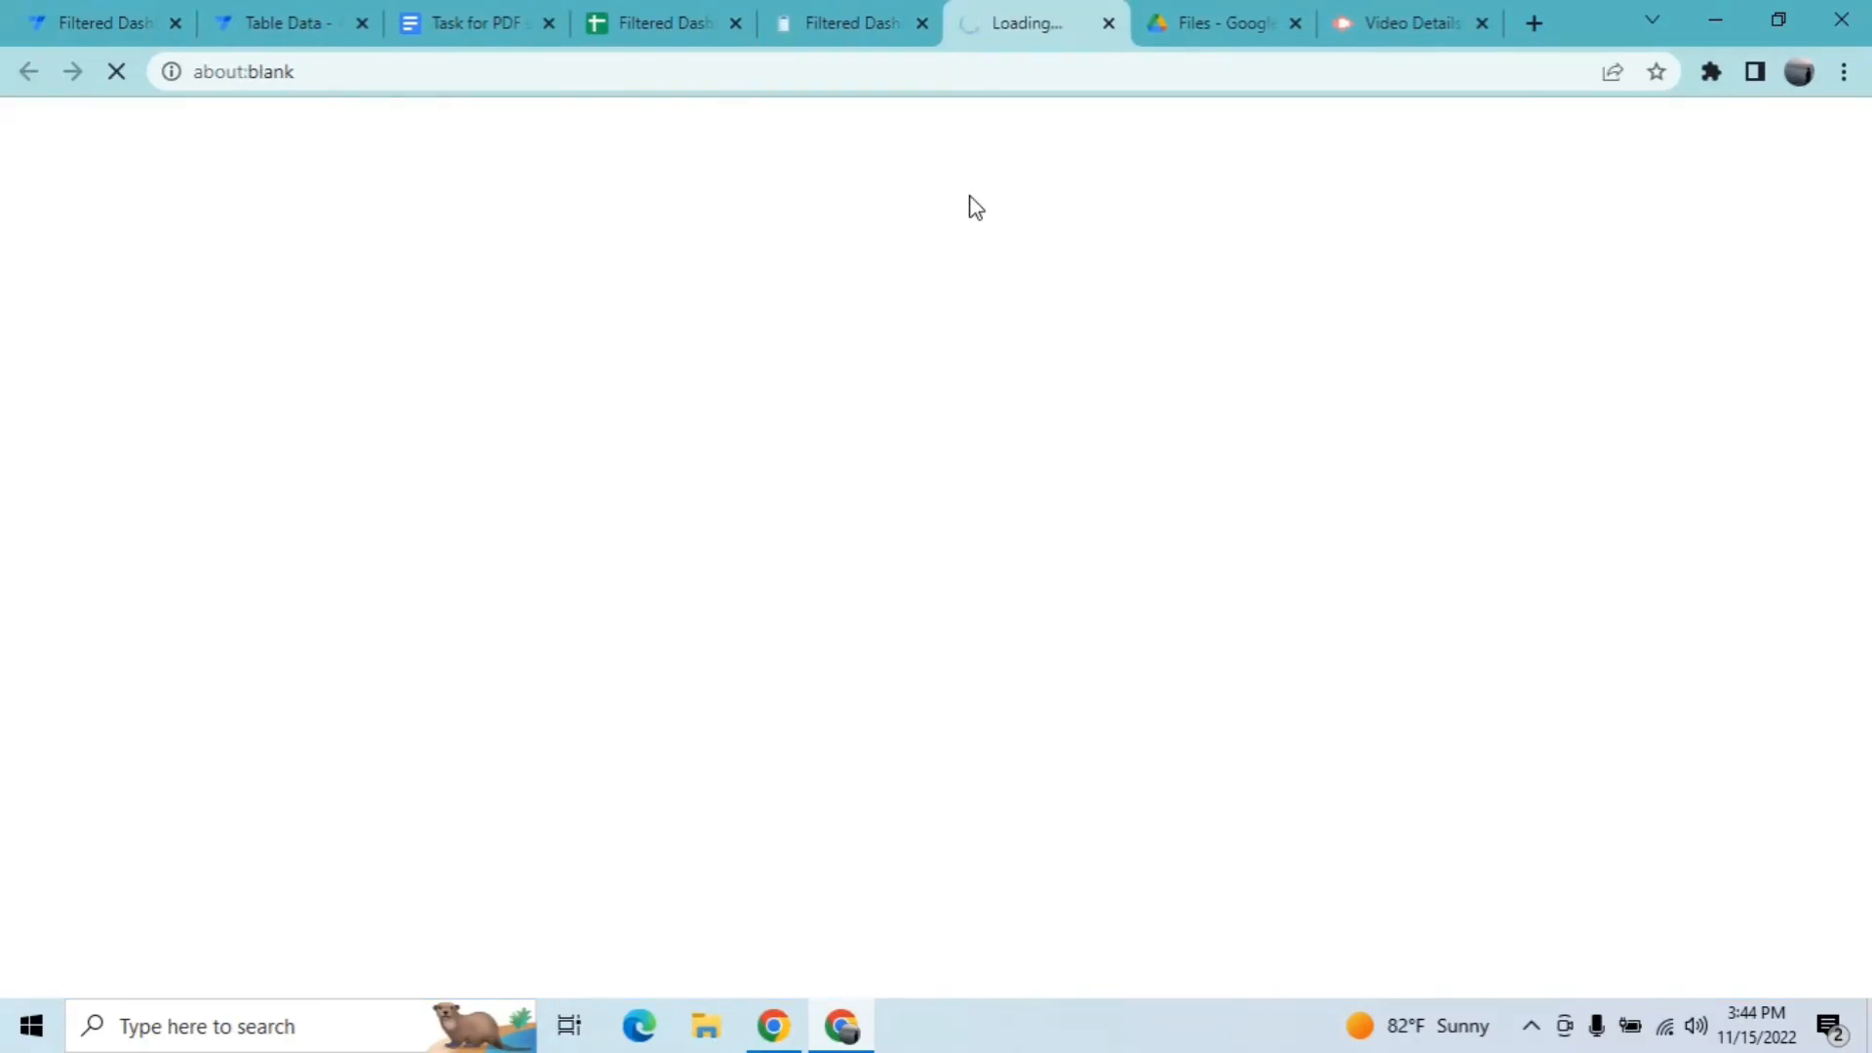
click(829, 8)
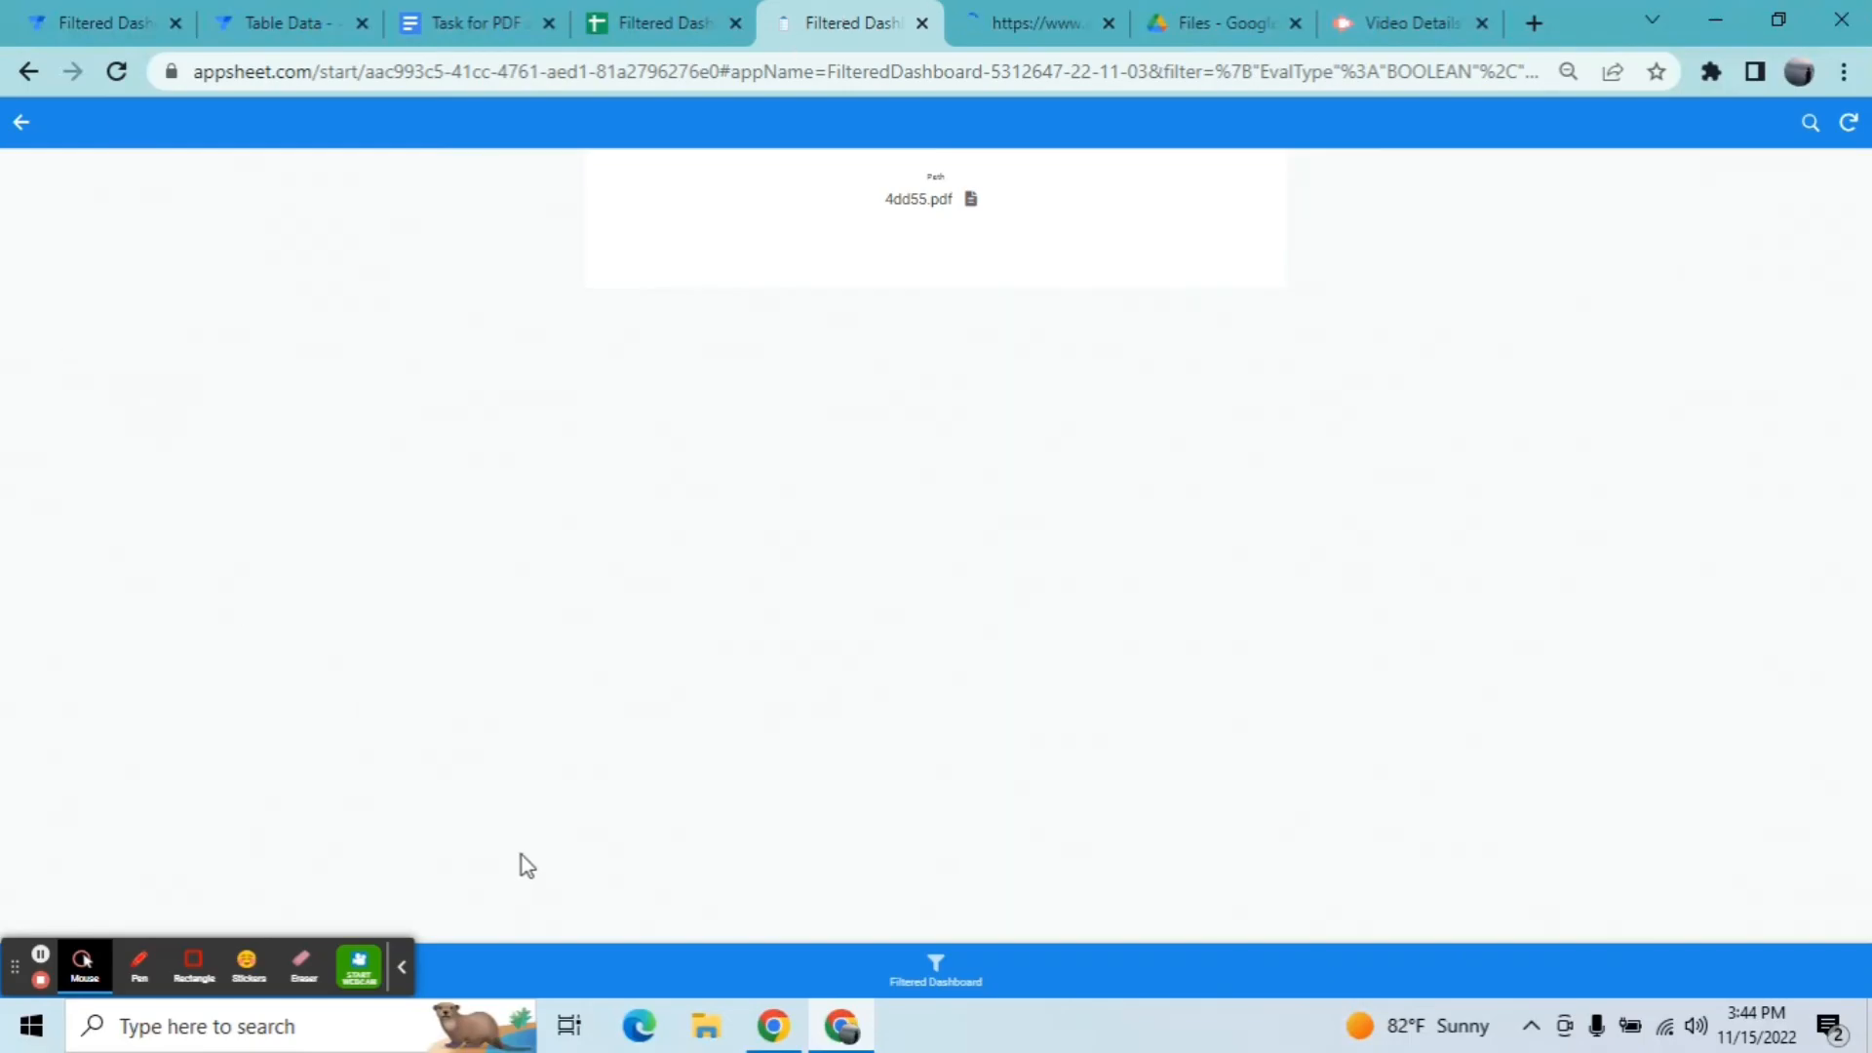
click(934, 982)
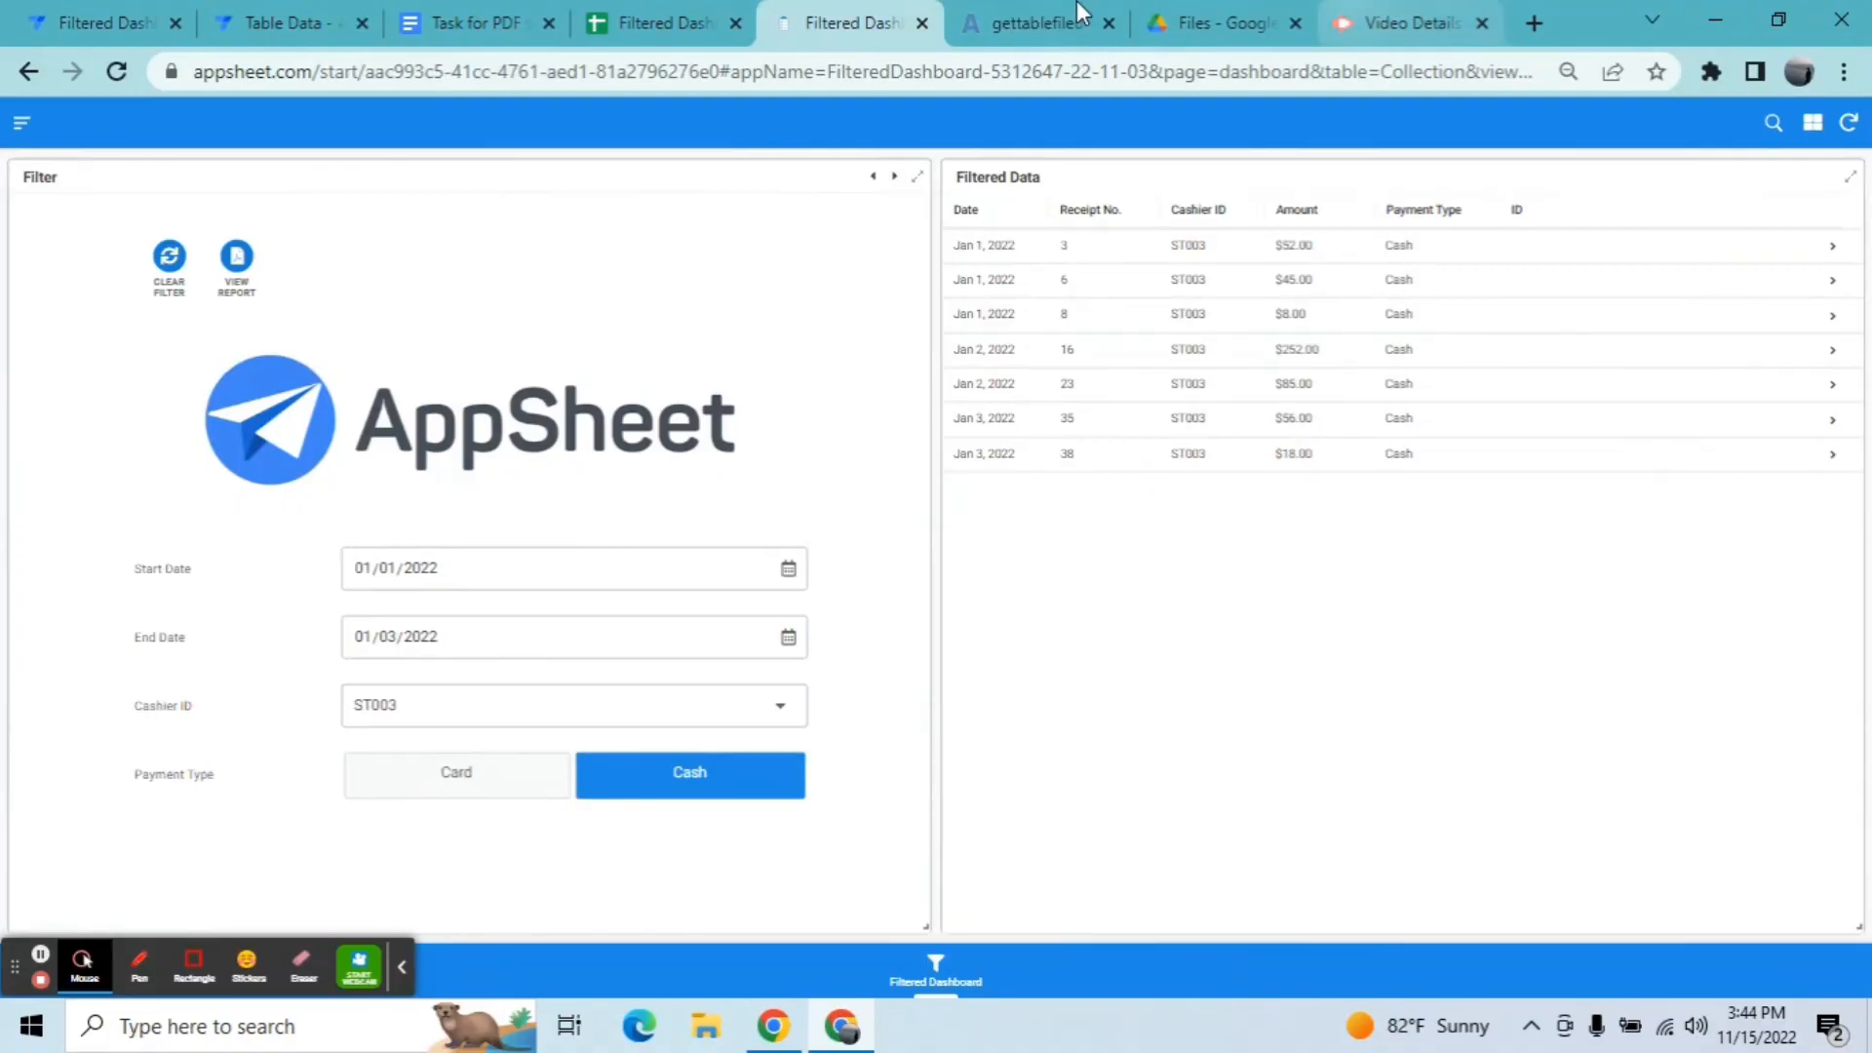
click(990, 14)
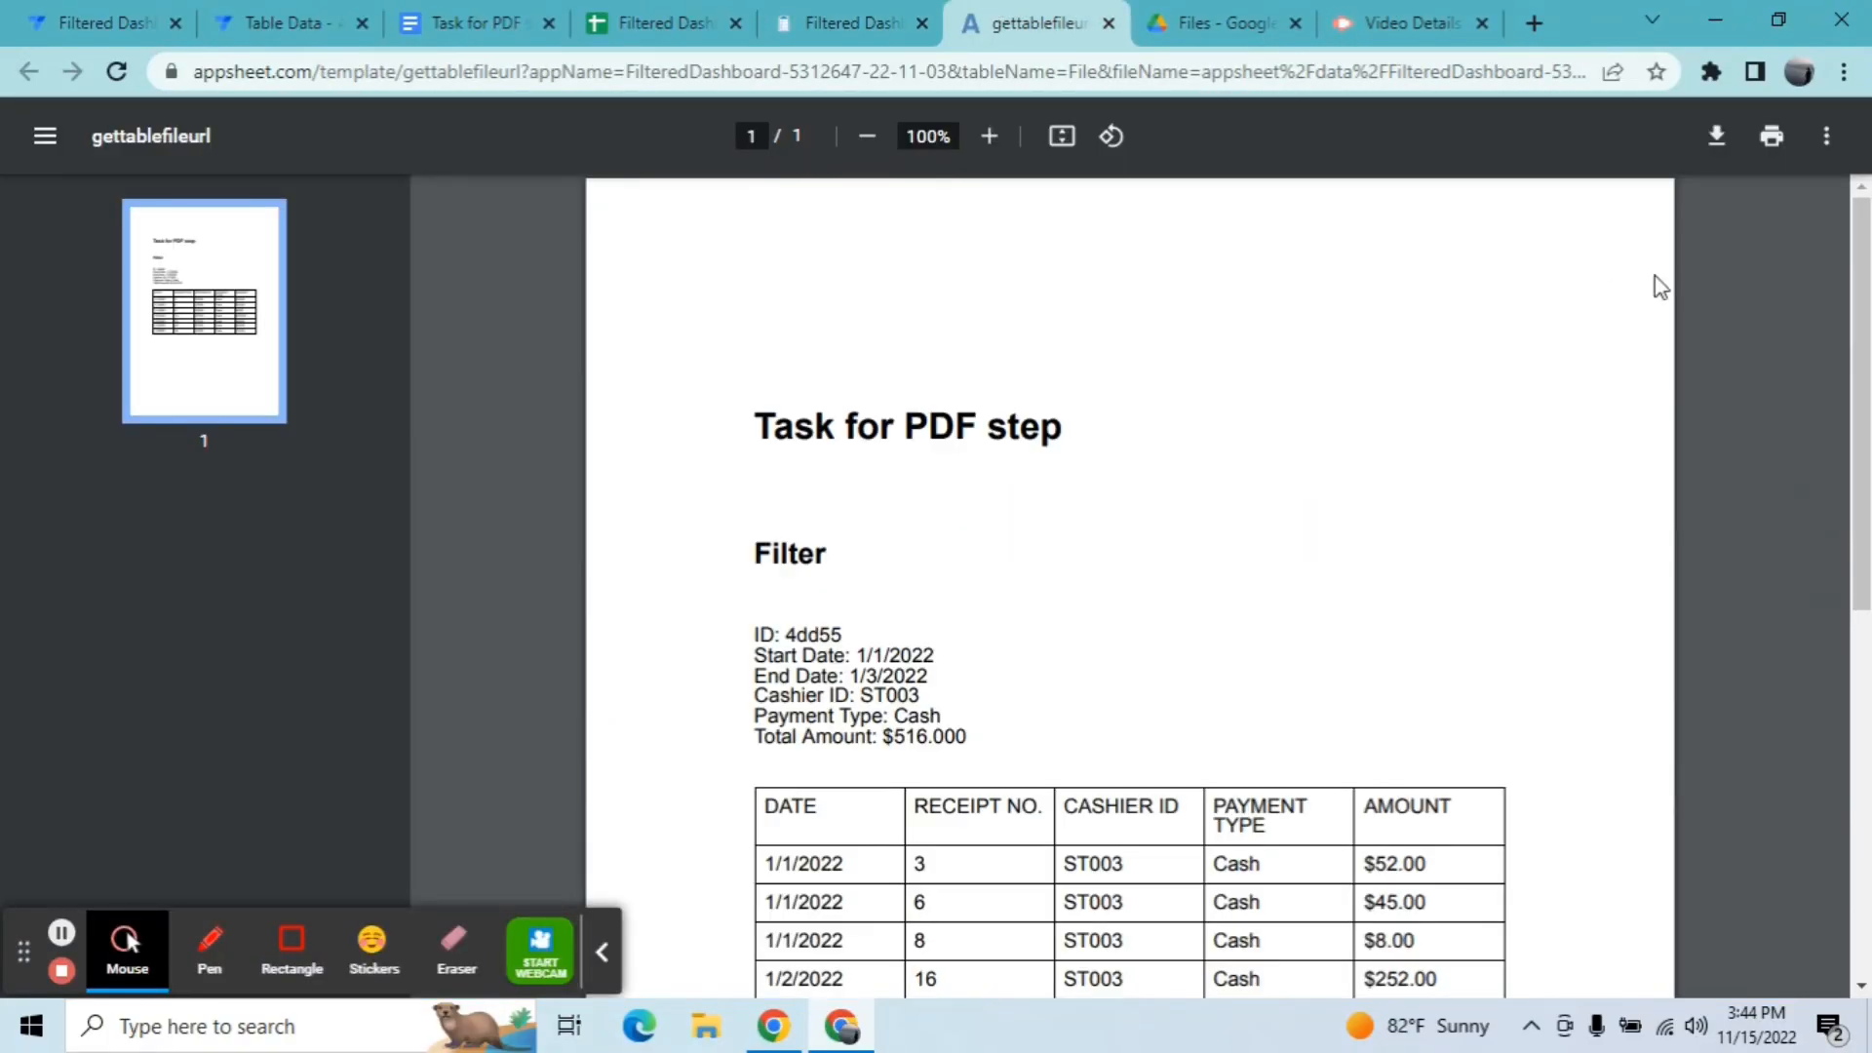
scroll(1864, 378, down, 1)
scroll(1864, 378, down, 2)
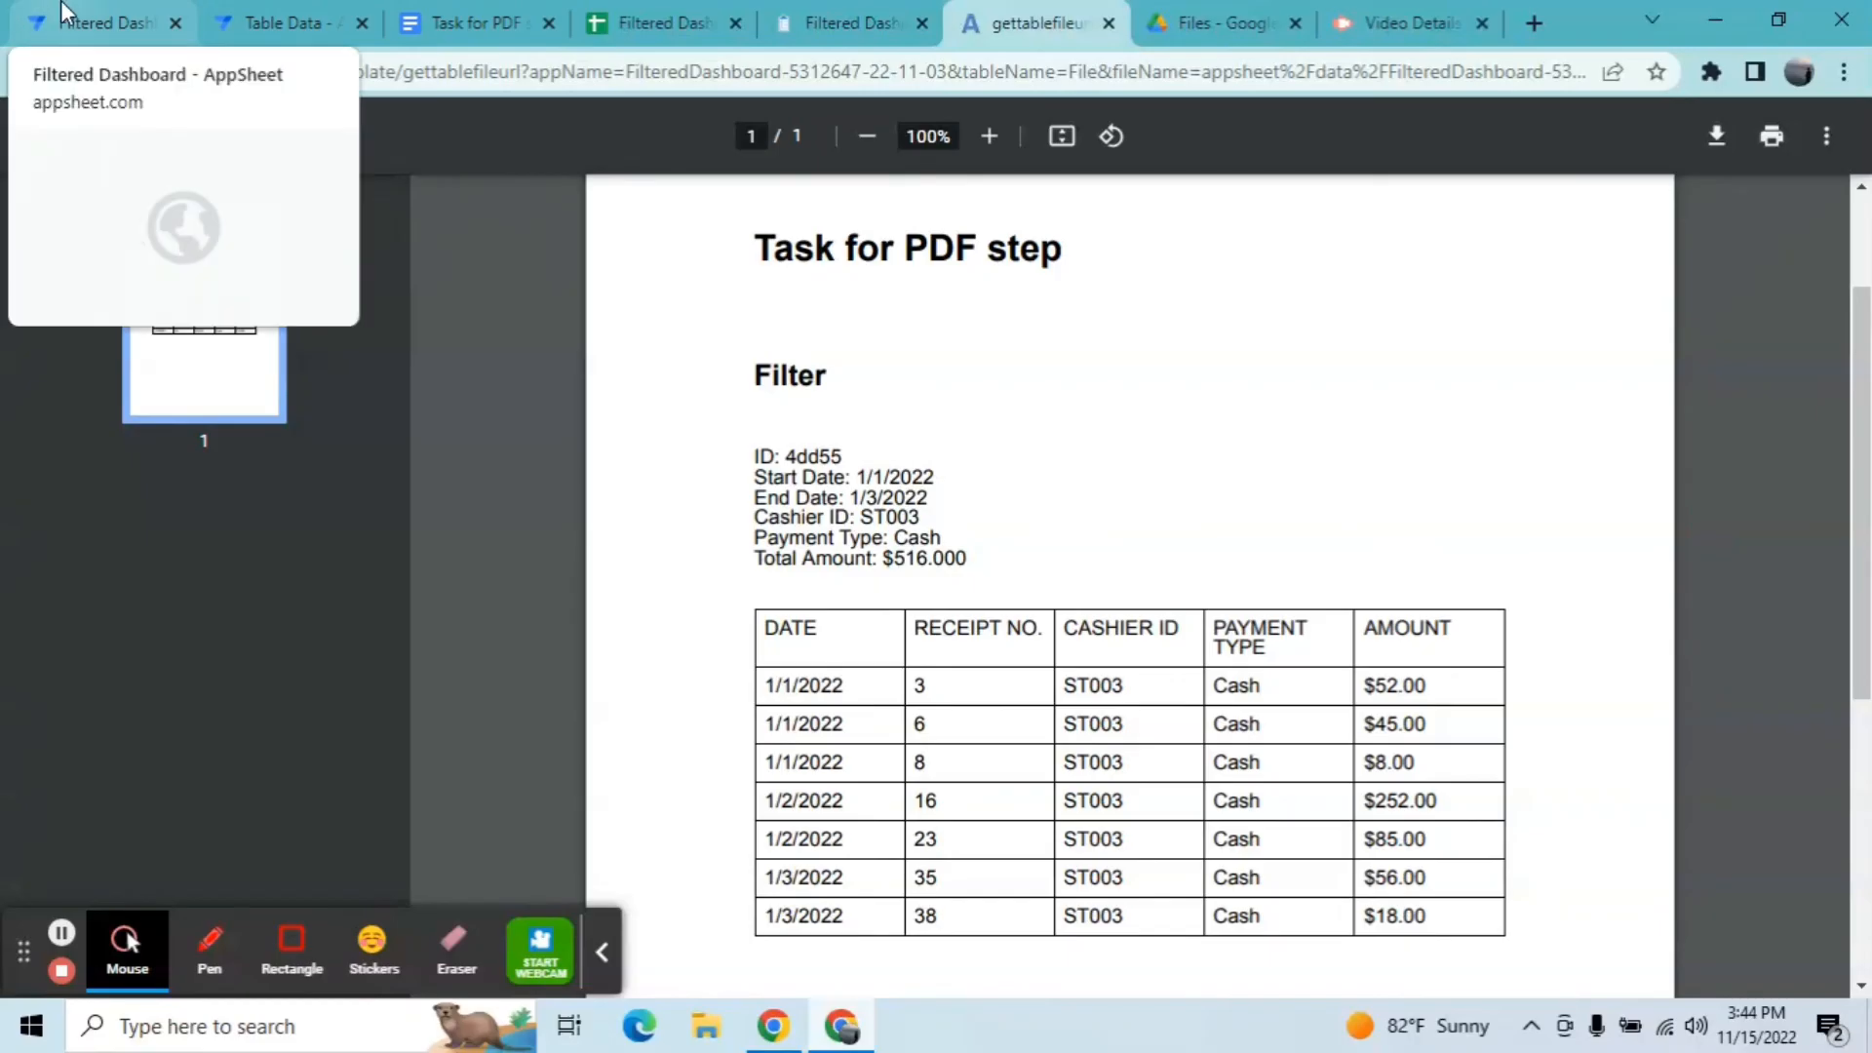
Step: Return to the running dashboard and clear all its filter values
click(789, 14)
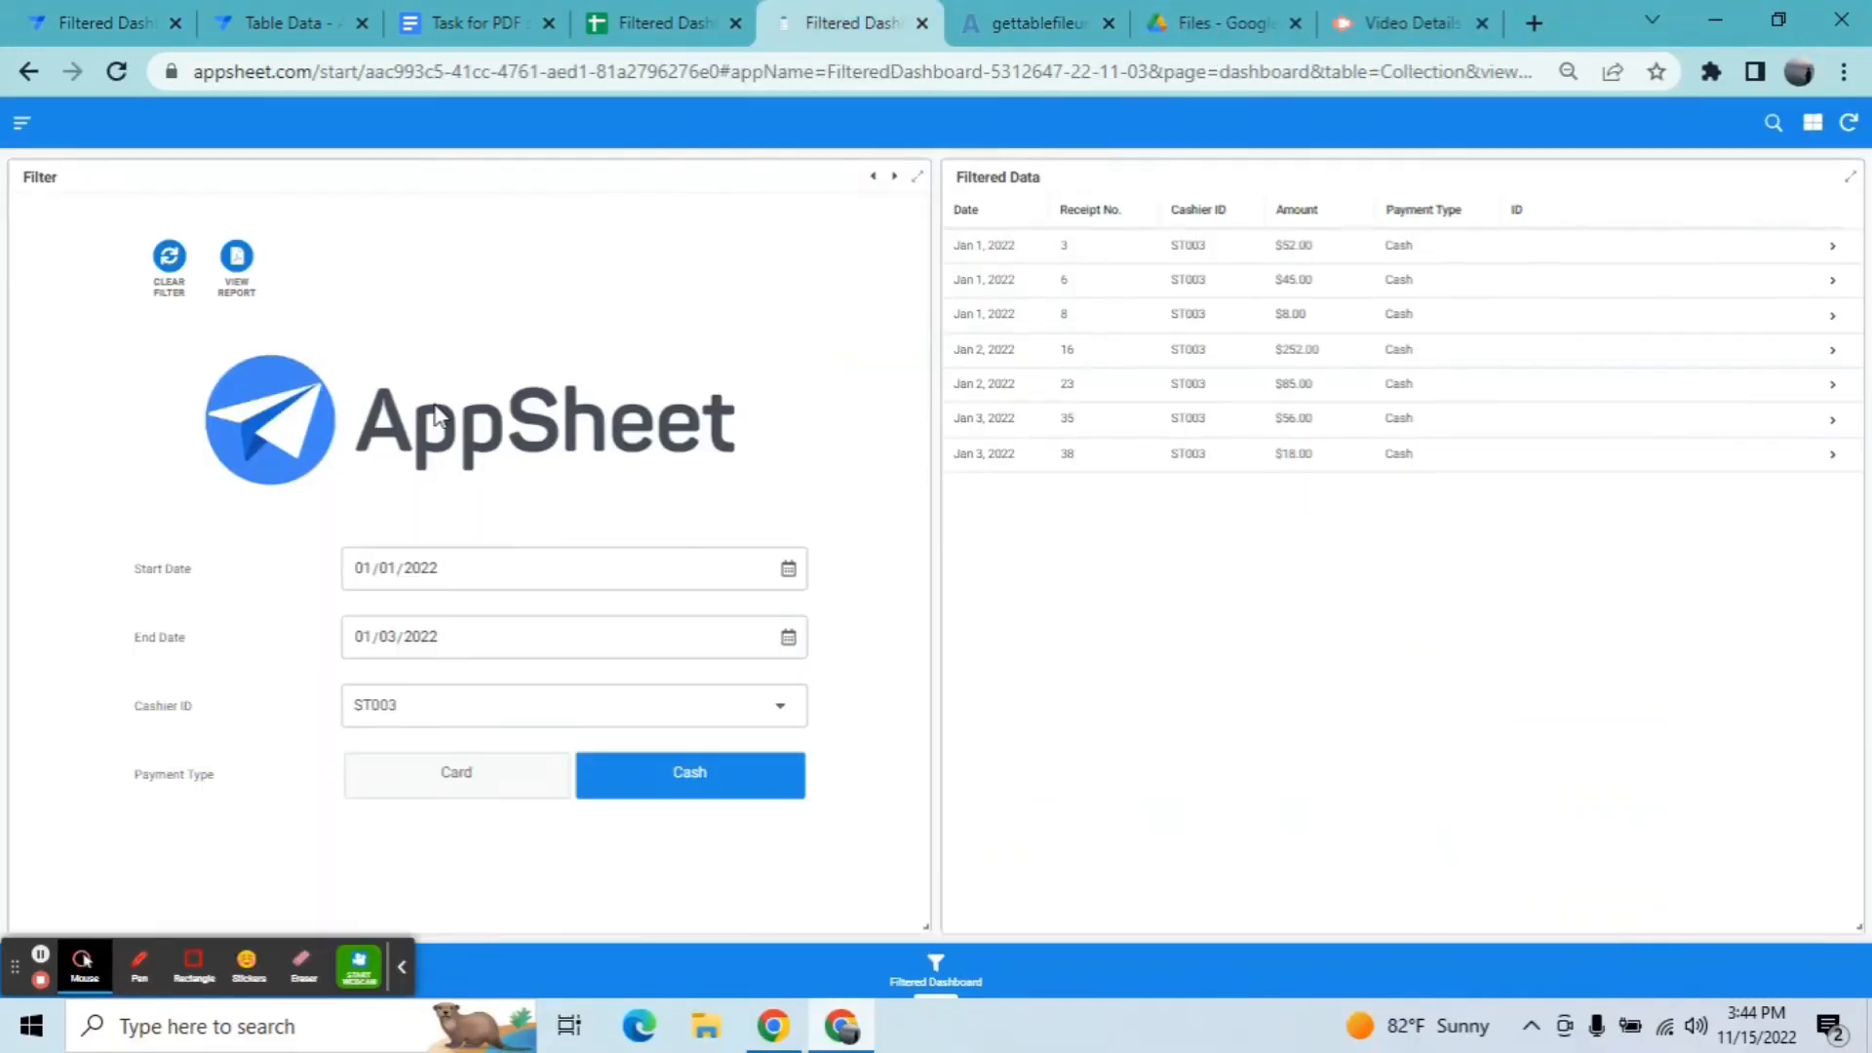
click(171, 285)
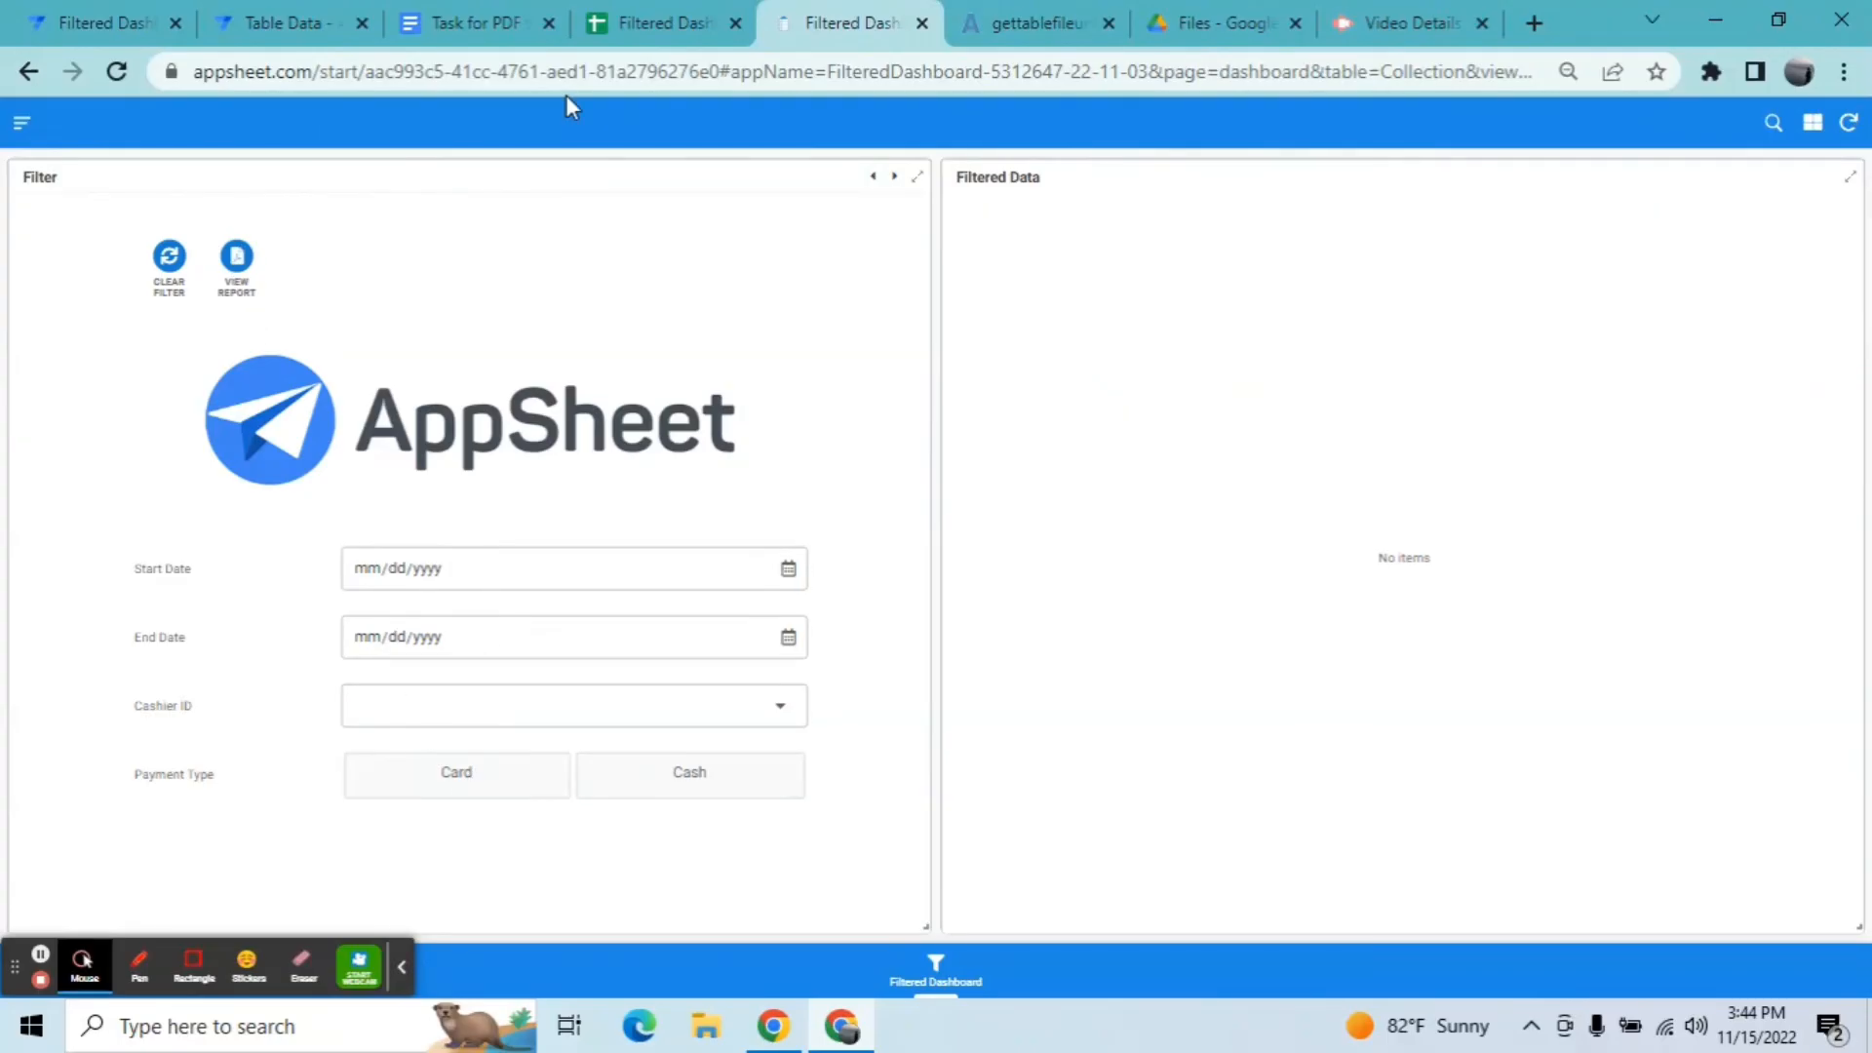
Step: In the app editor, open the PDF Report bot's PDF event condition and copy the whole AND(Isnotblank(...)) expression
click(75, 9)
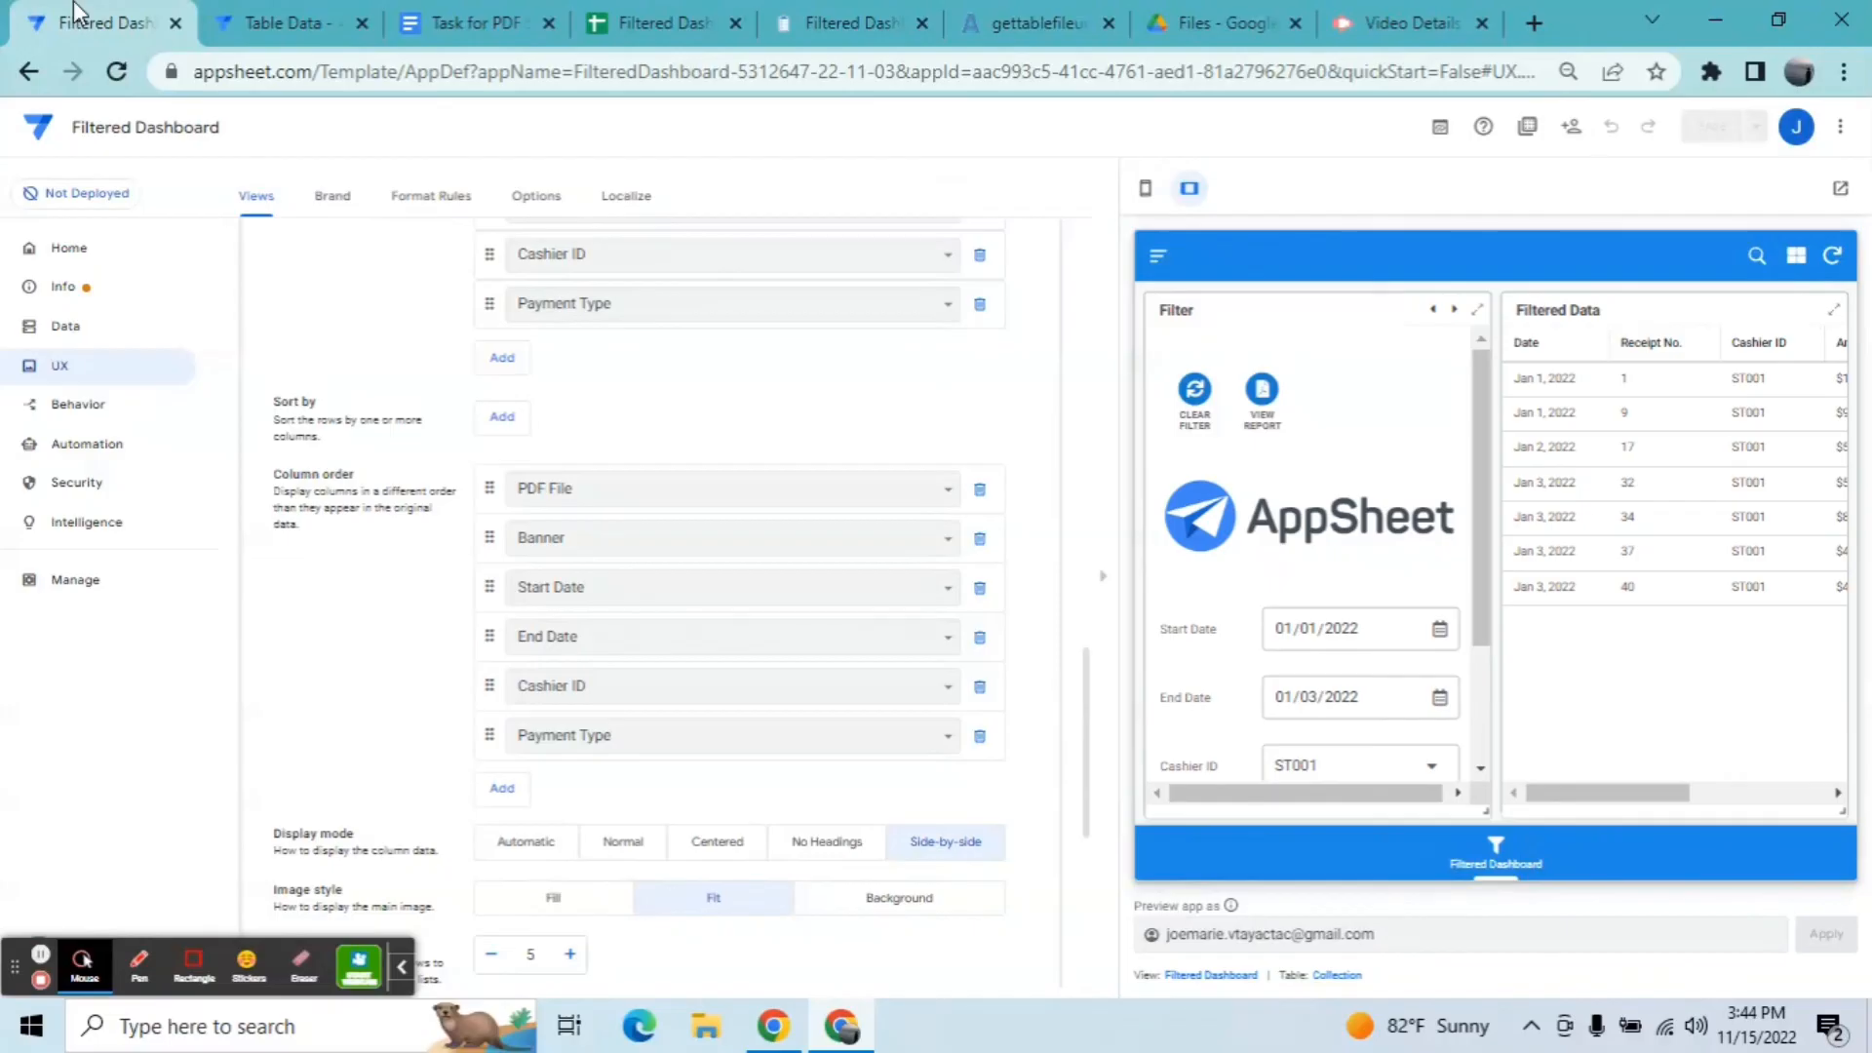
click(81, 451)
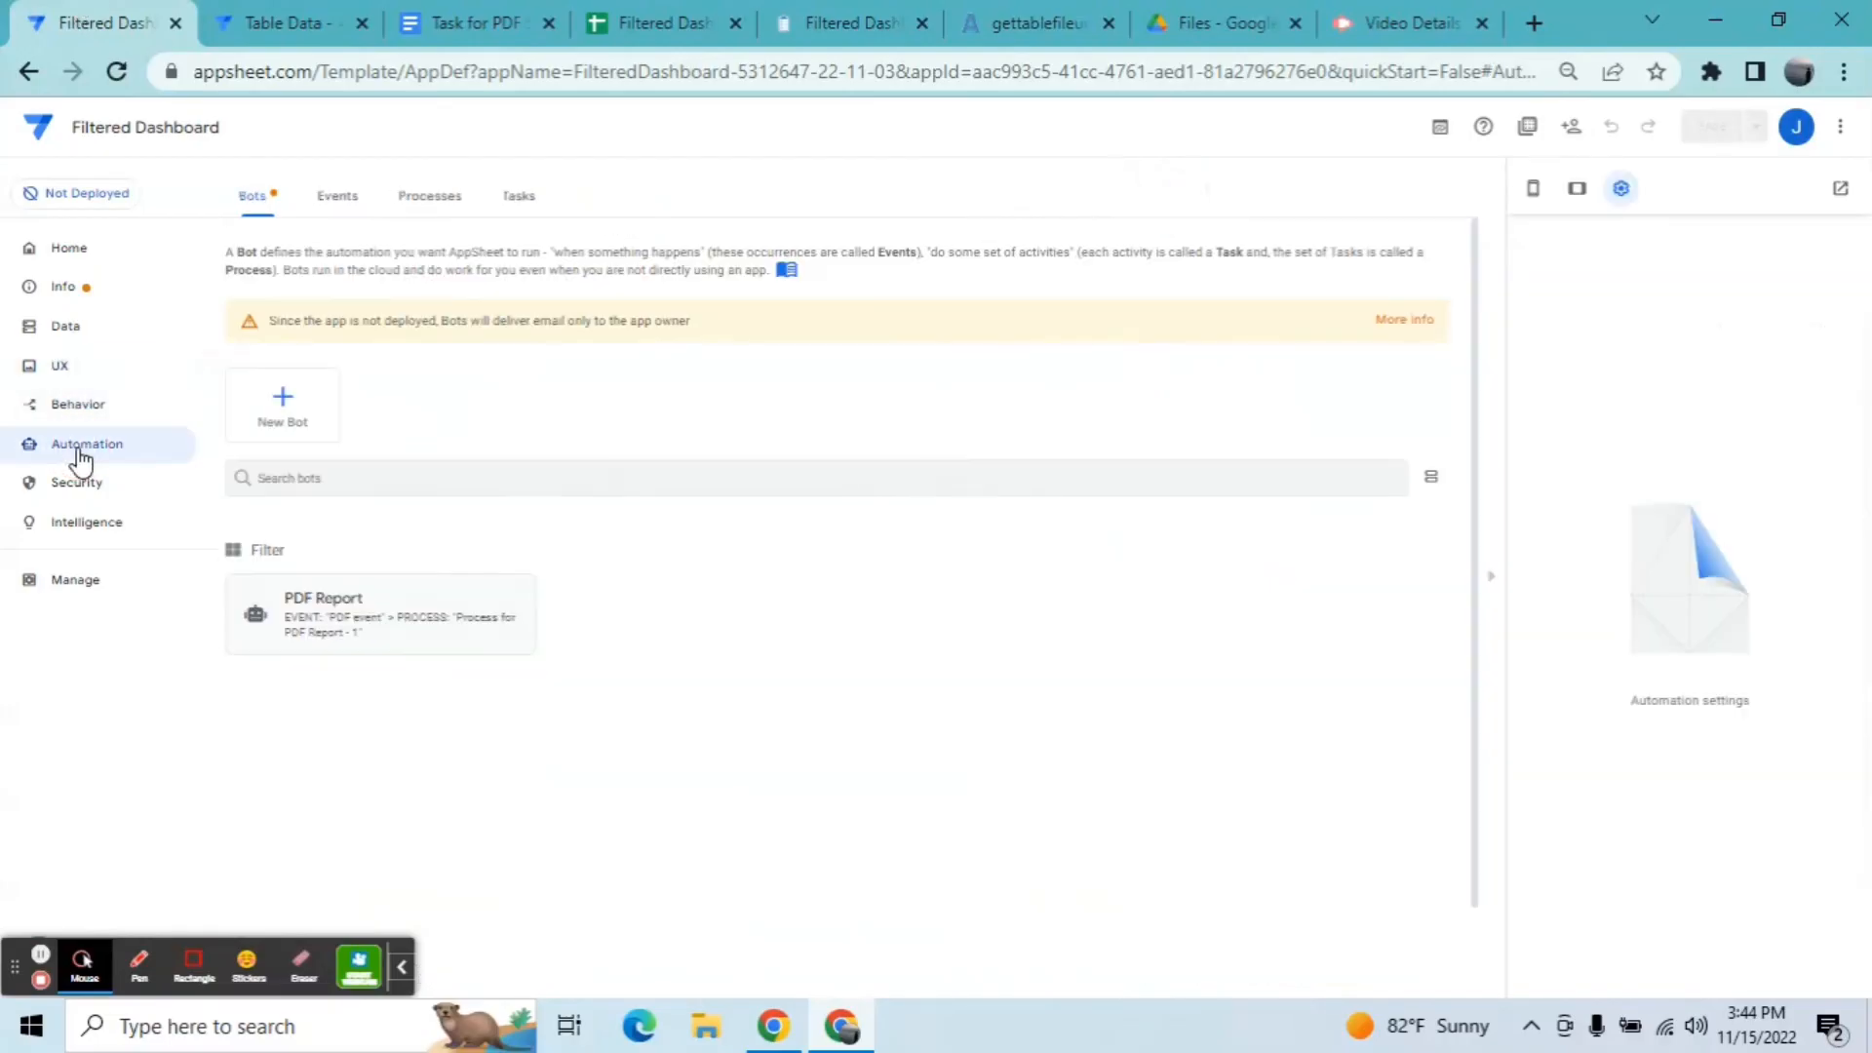
click(302, 646)
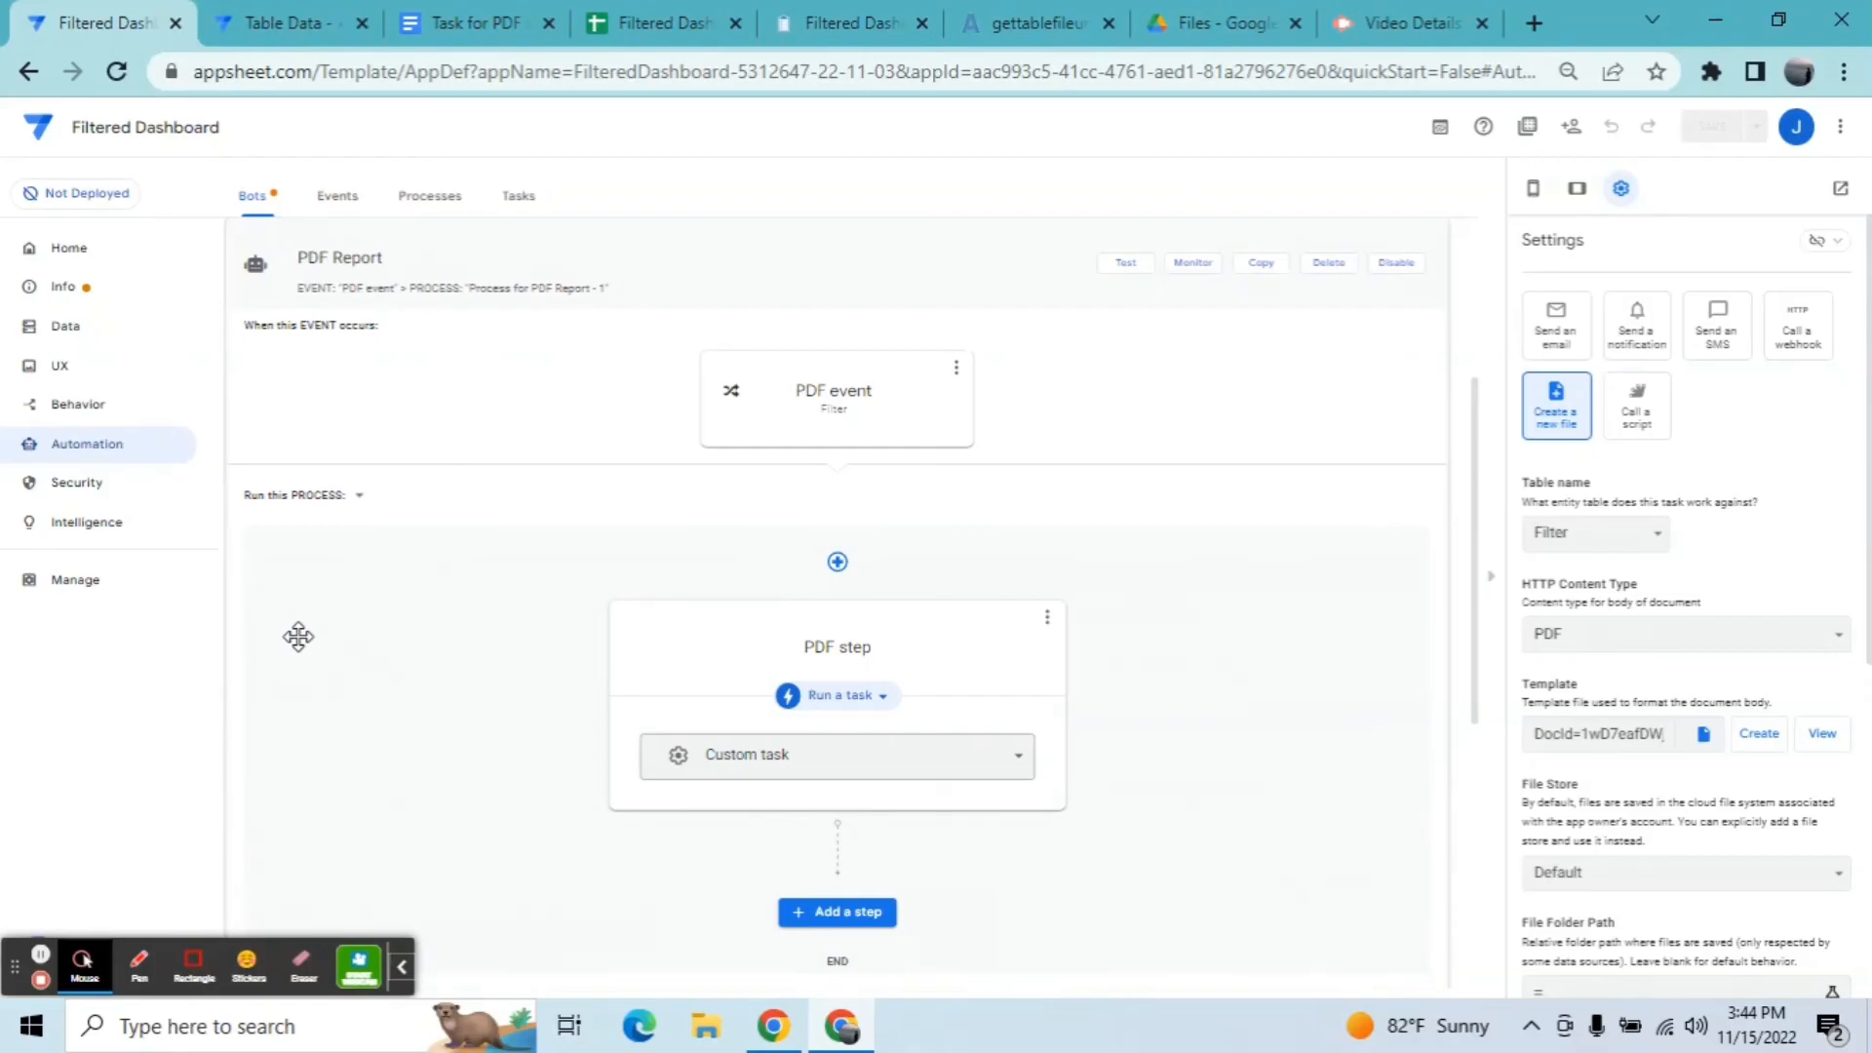
click(914, 427)
key(ctrl+plus)
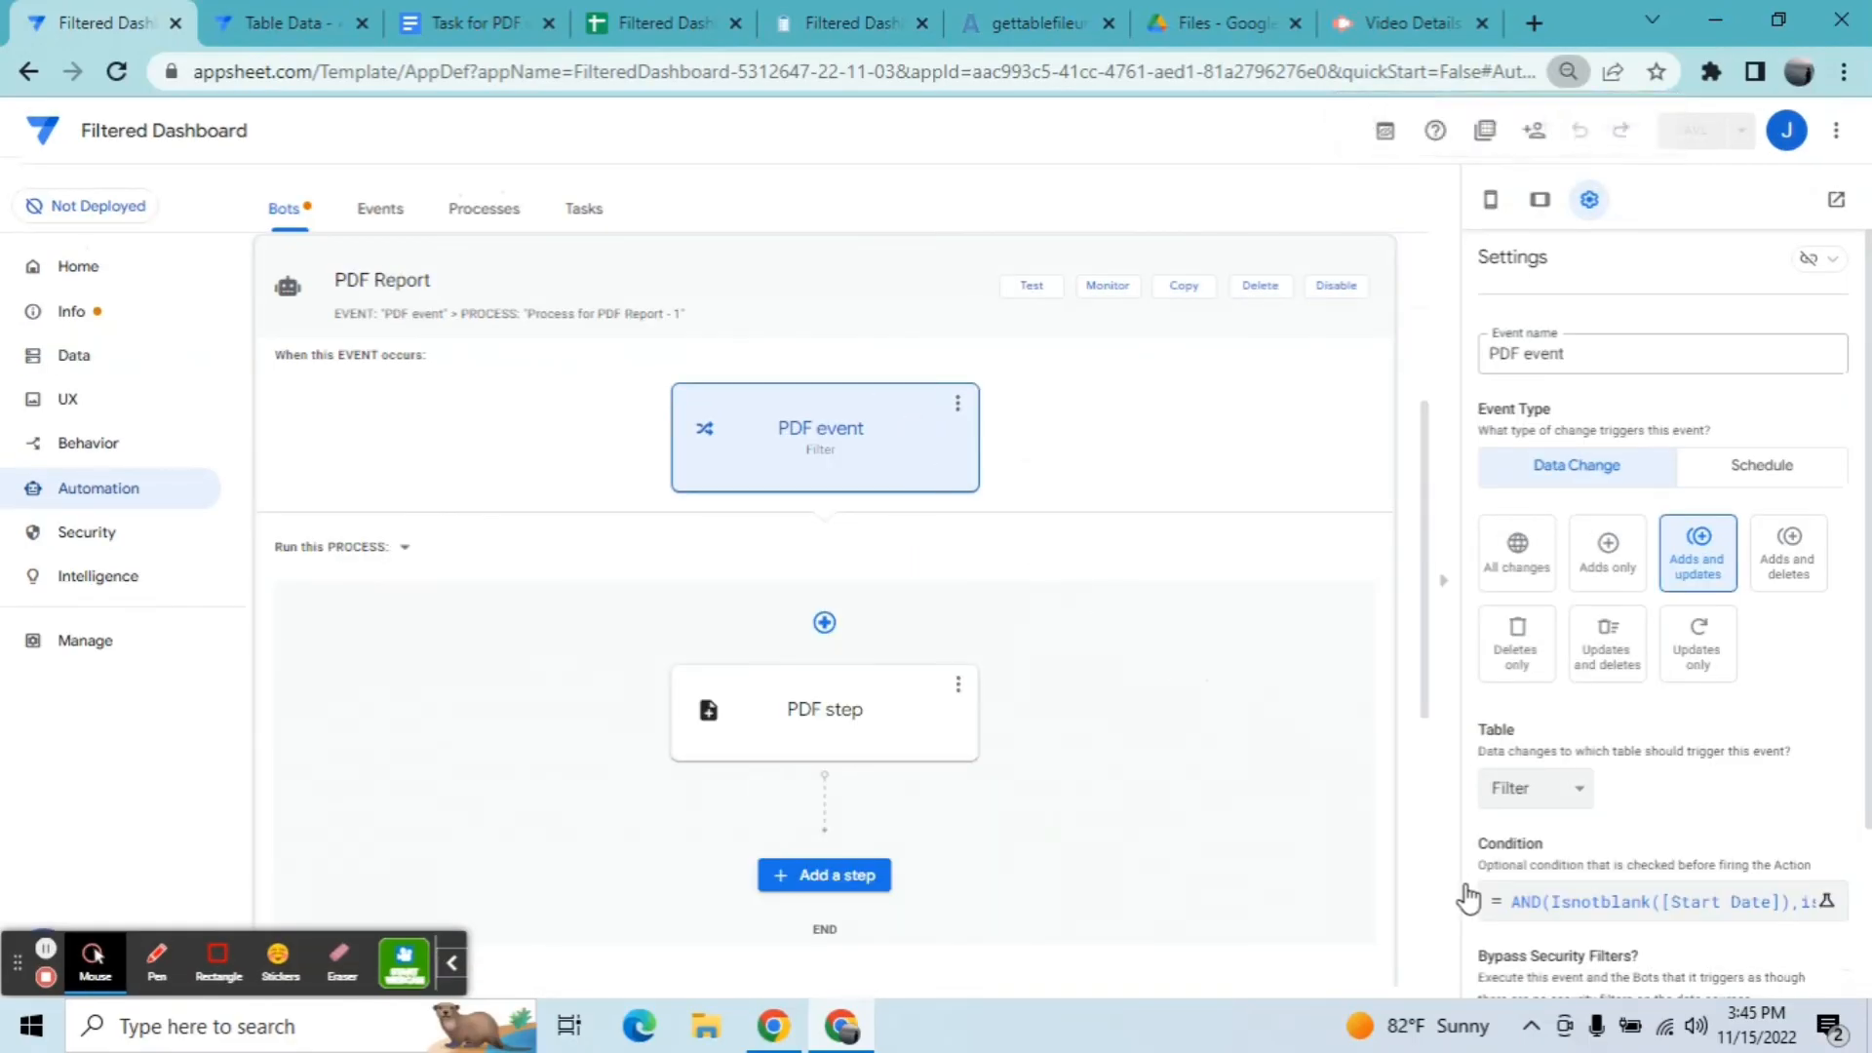
click(1558, 905)
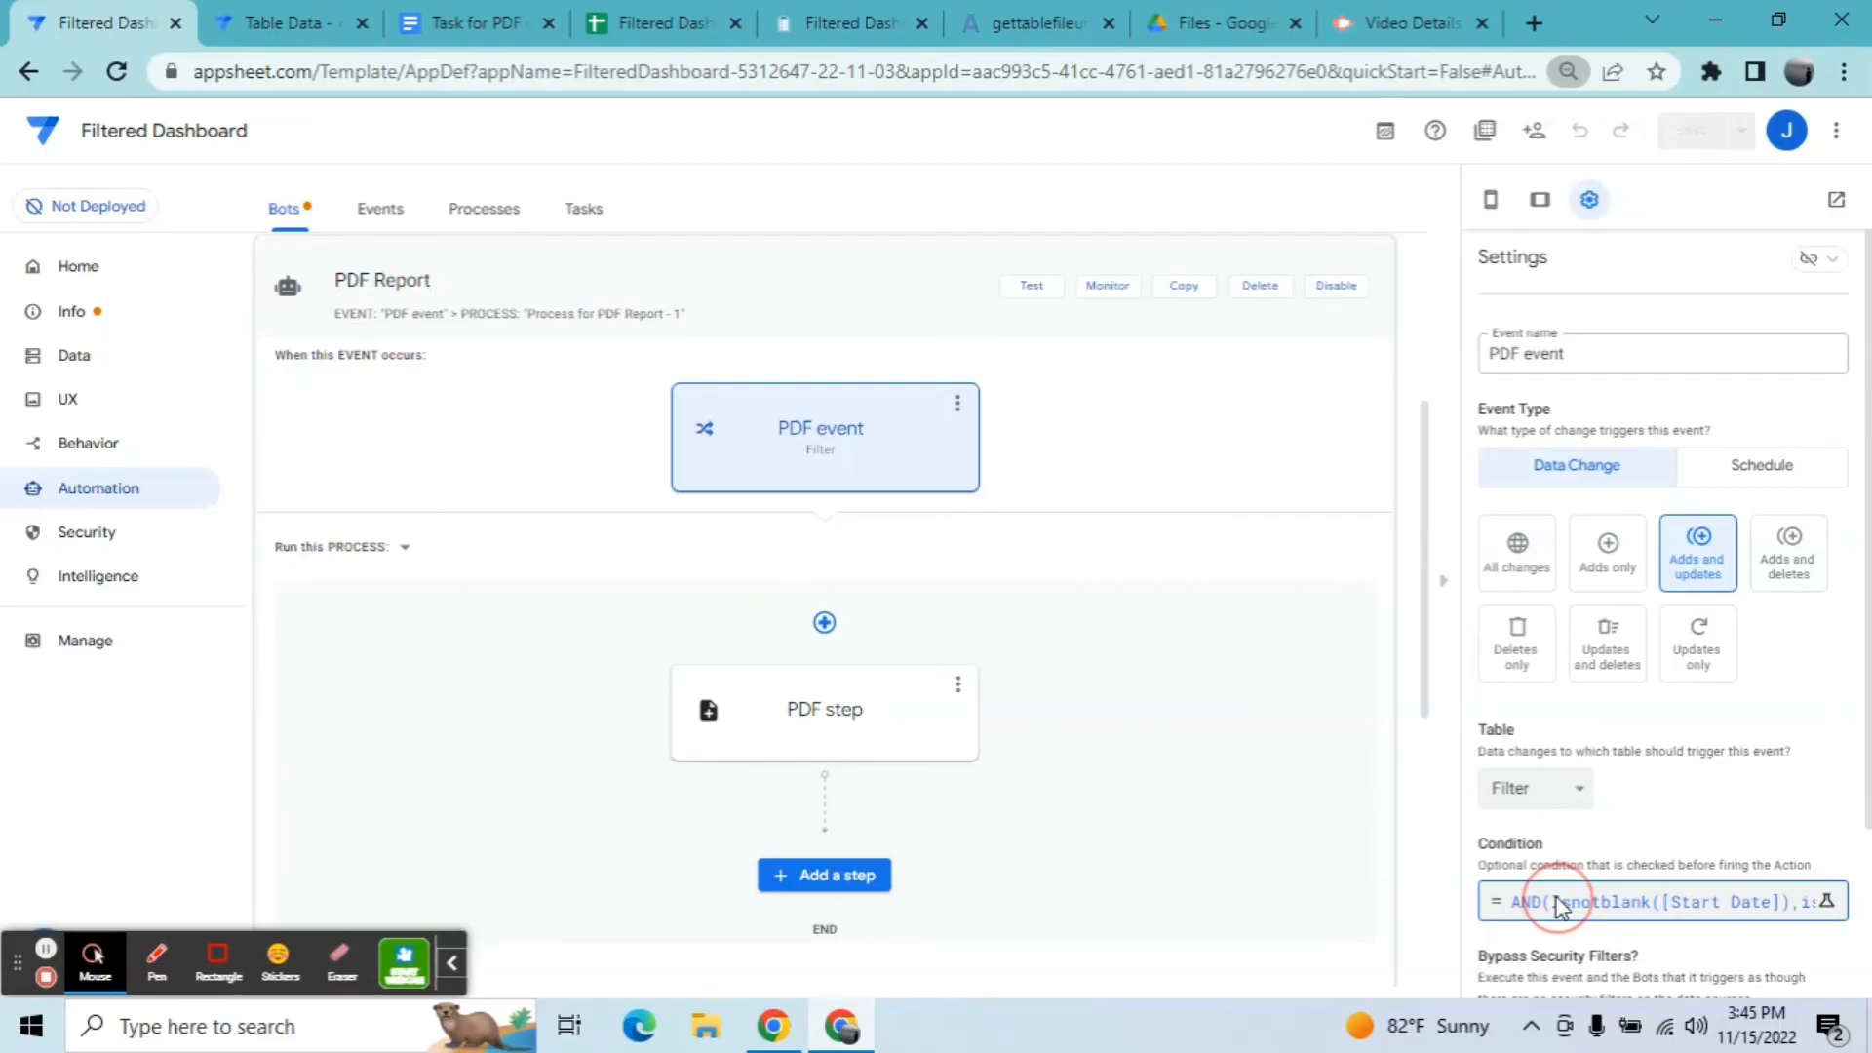
click(1558, 900)
key(ctrl+a)
key(ctrl+c)
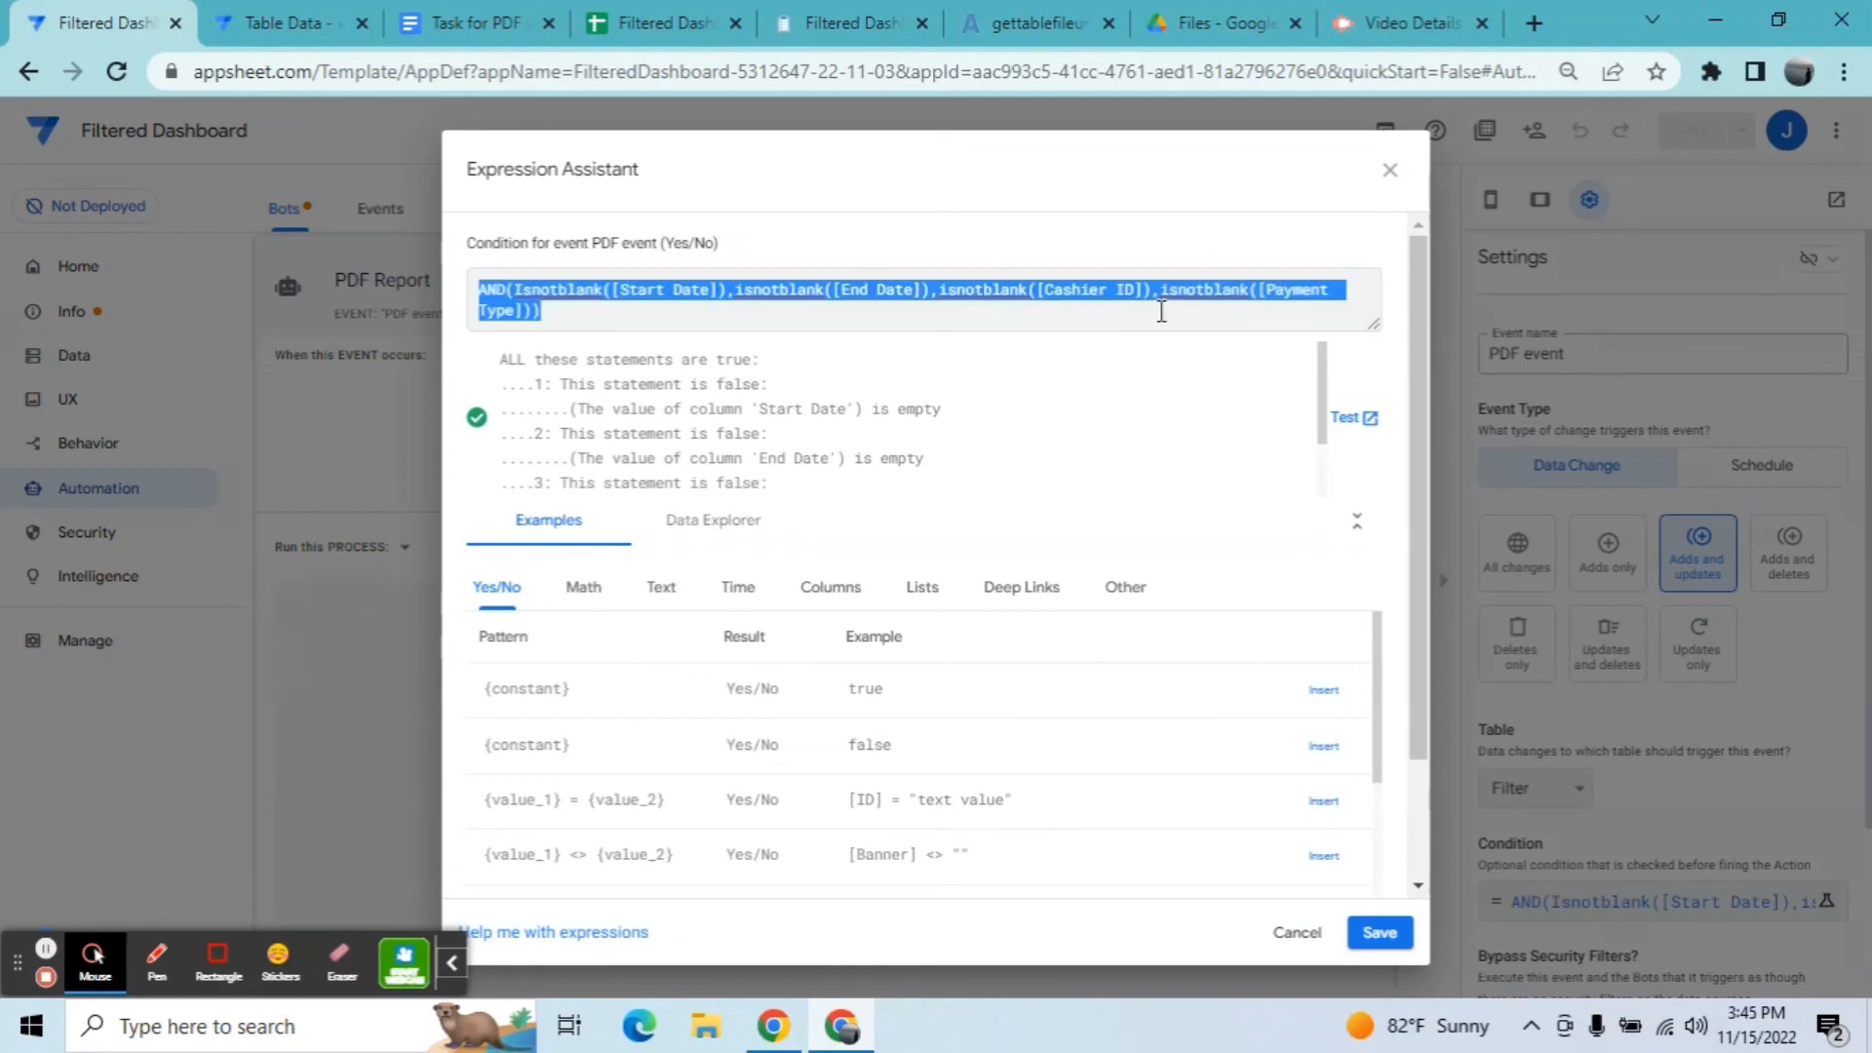
Step: Close the PDF event's expression editor and open the behavior settings of the Filter table's View Report action
click(1388, 174)
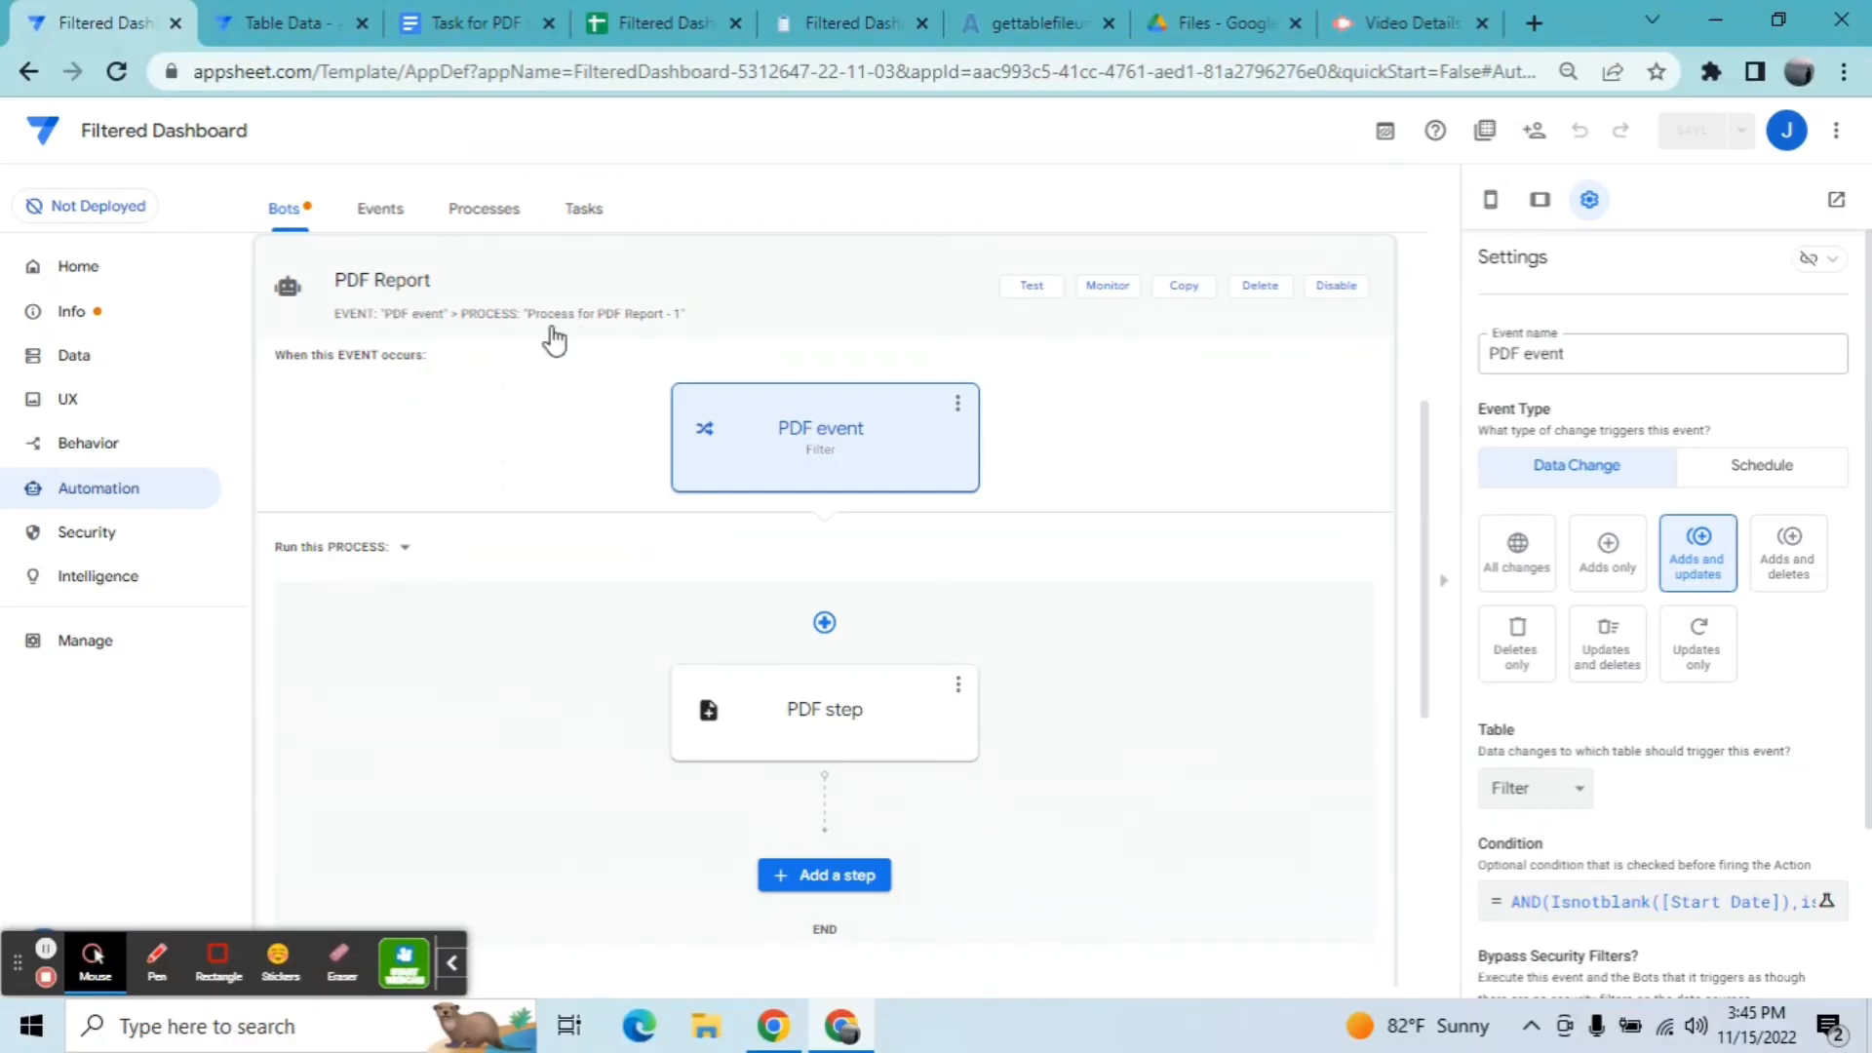
click(70, 450)
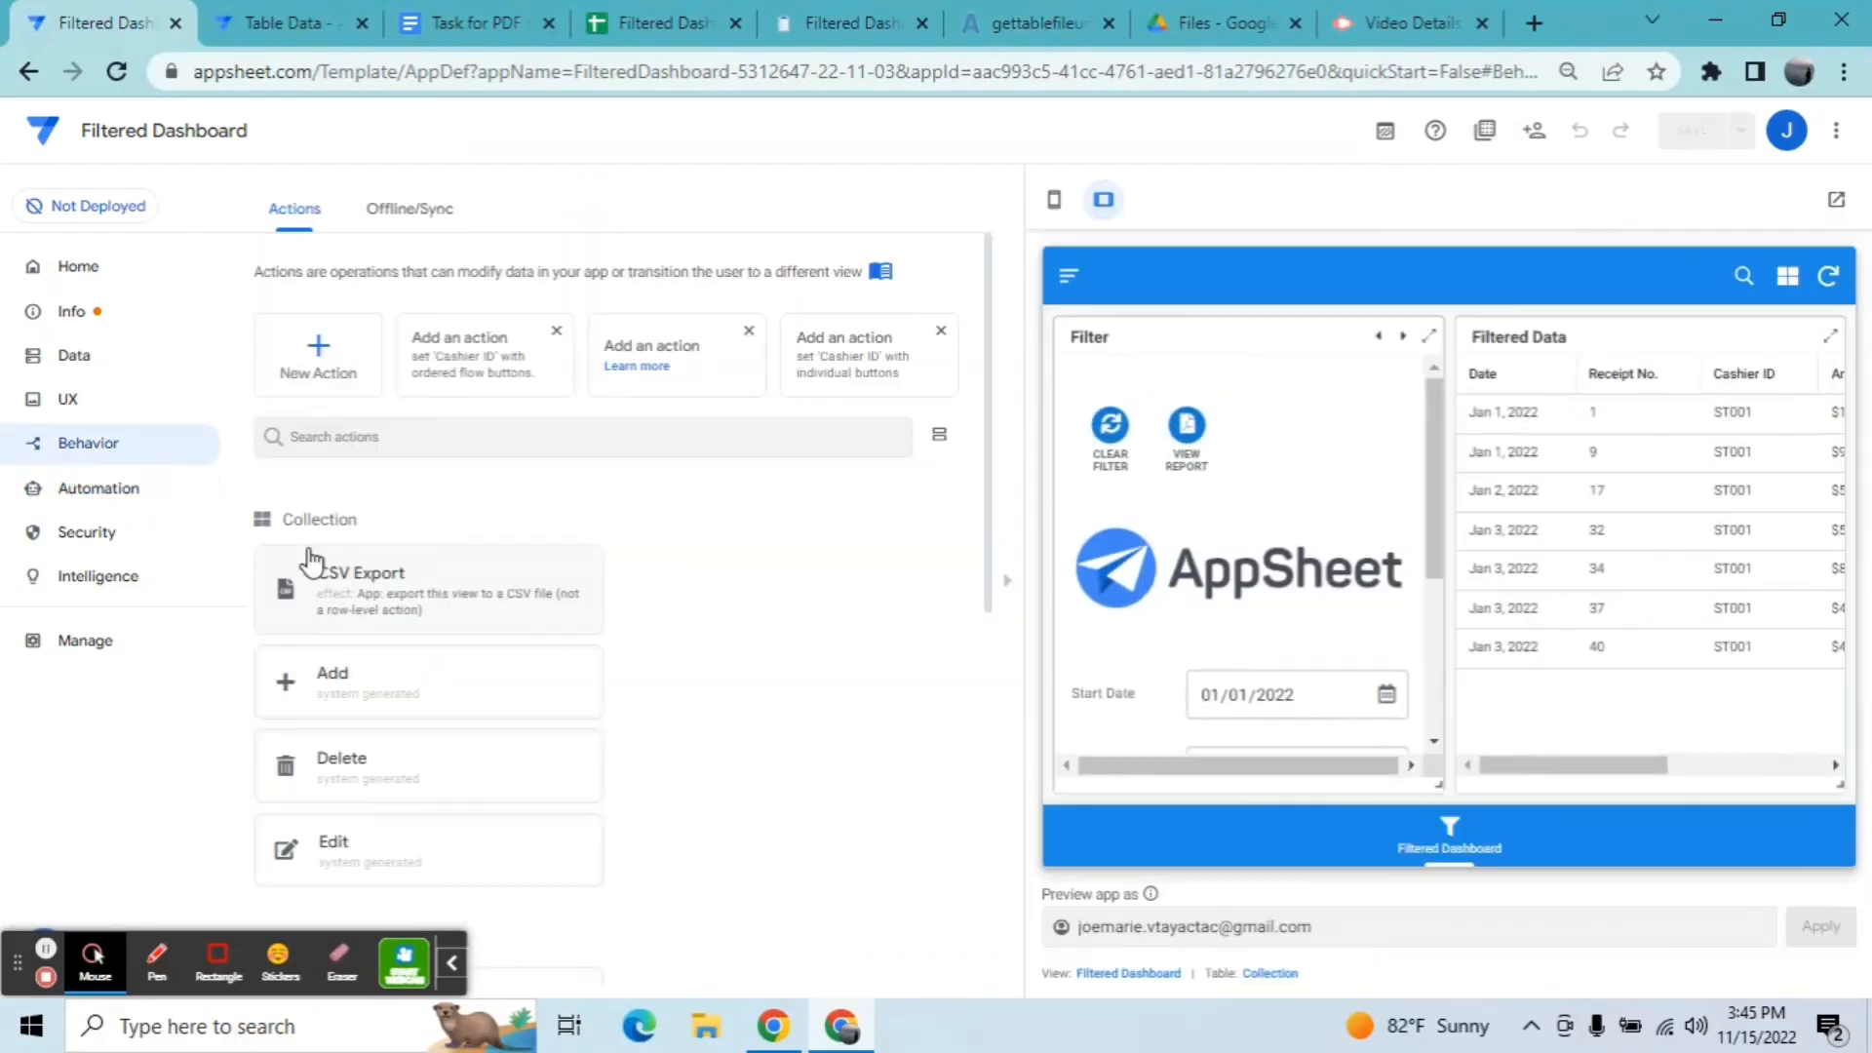
click(1005, 581)
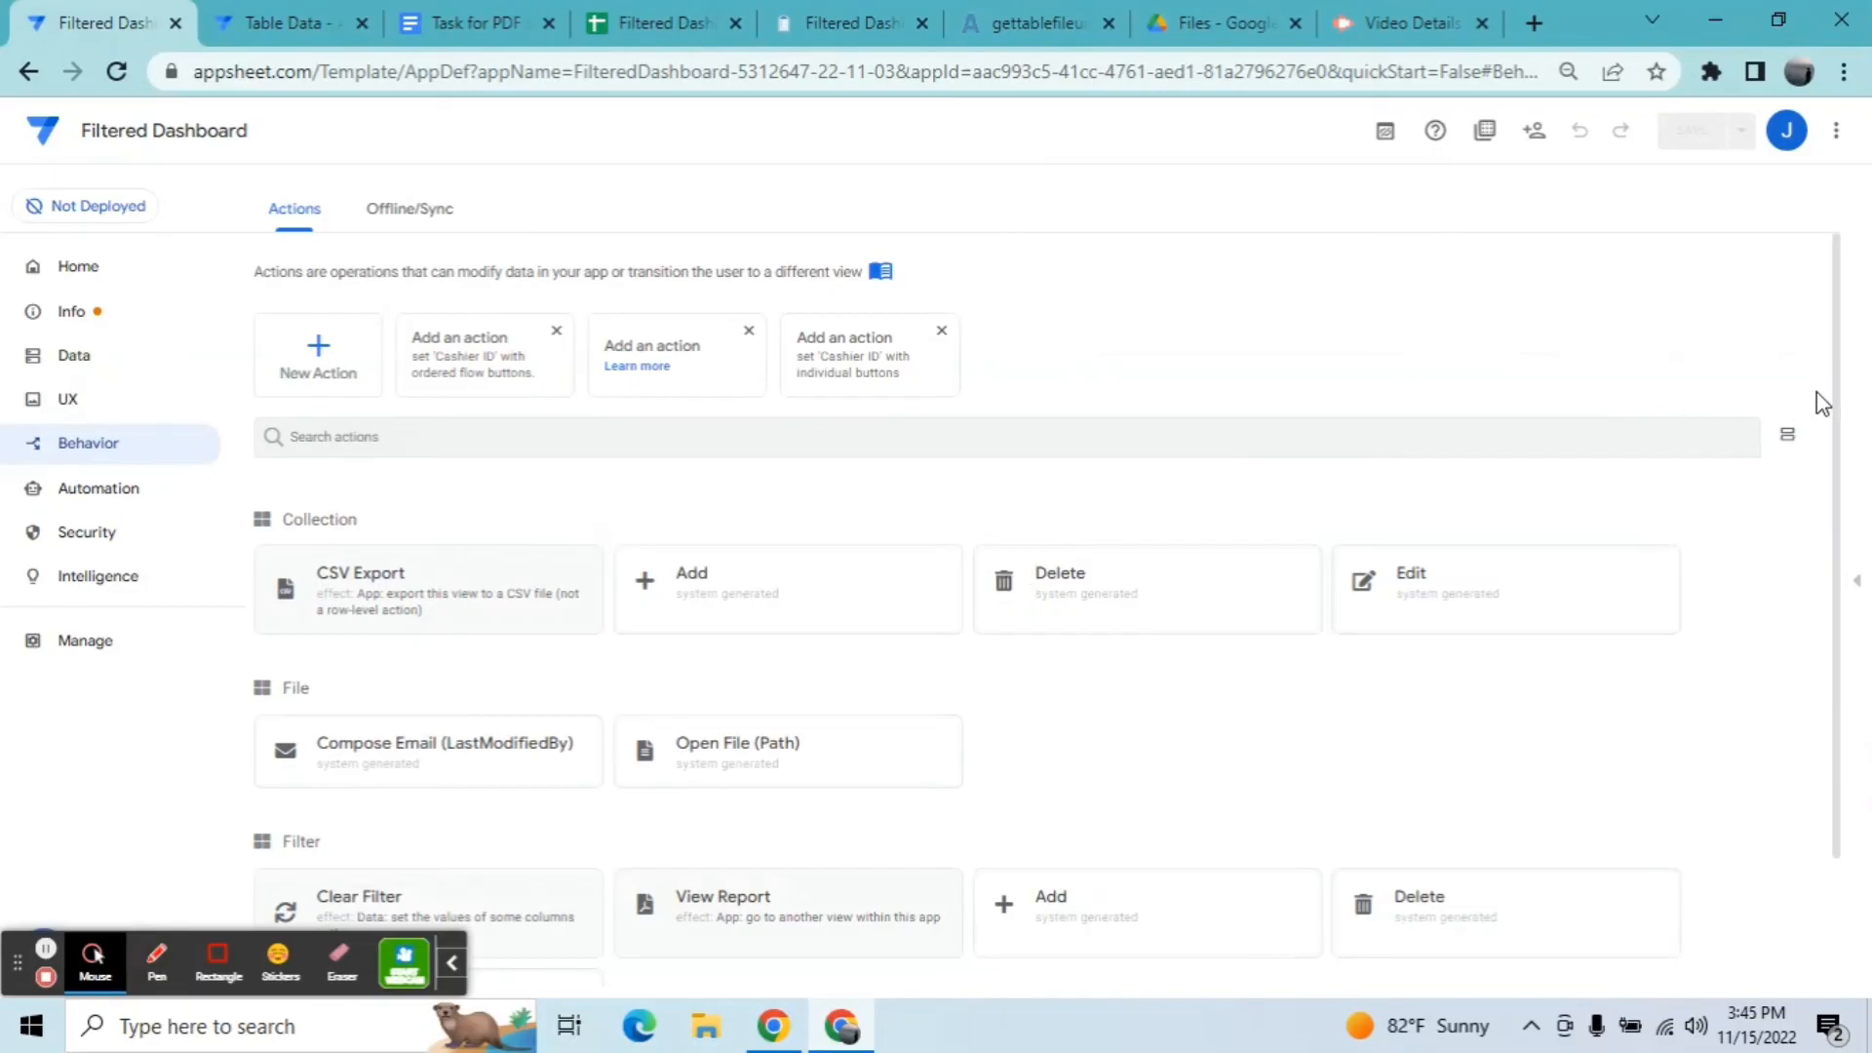
drag(1838, 402, 1845, 605)
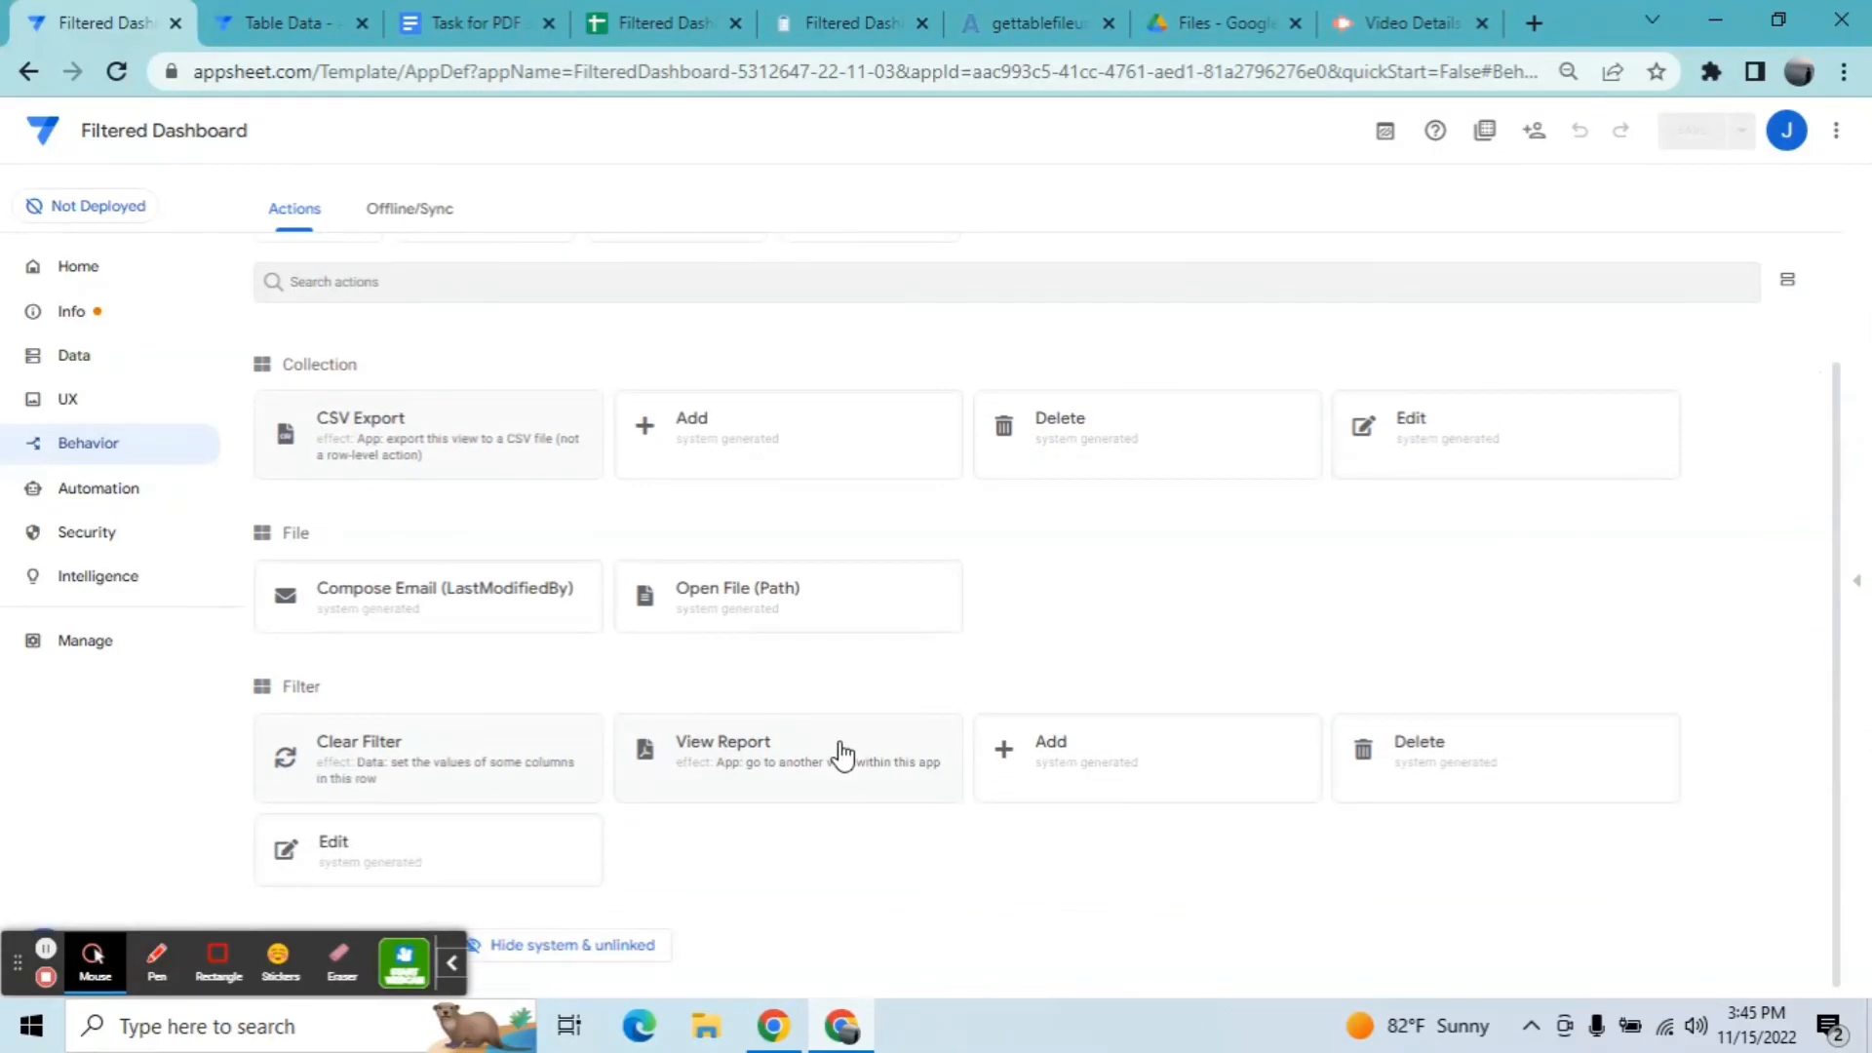
click(842, 755)
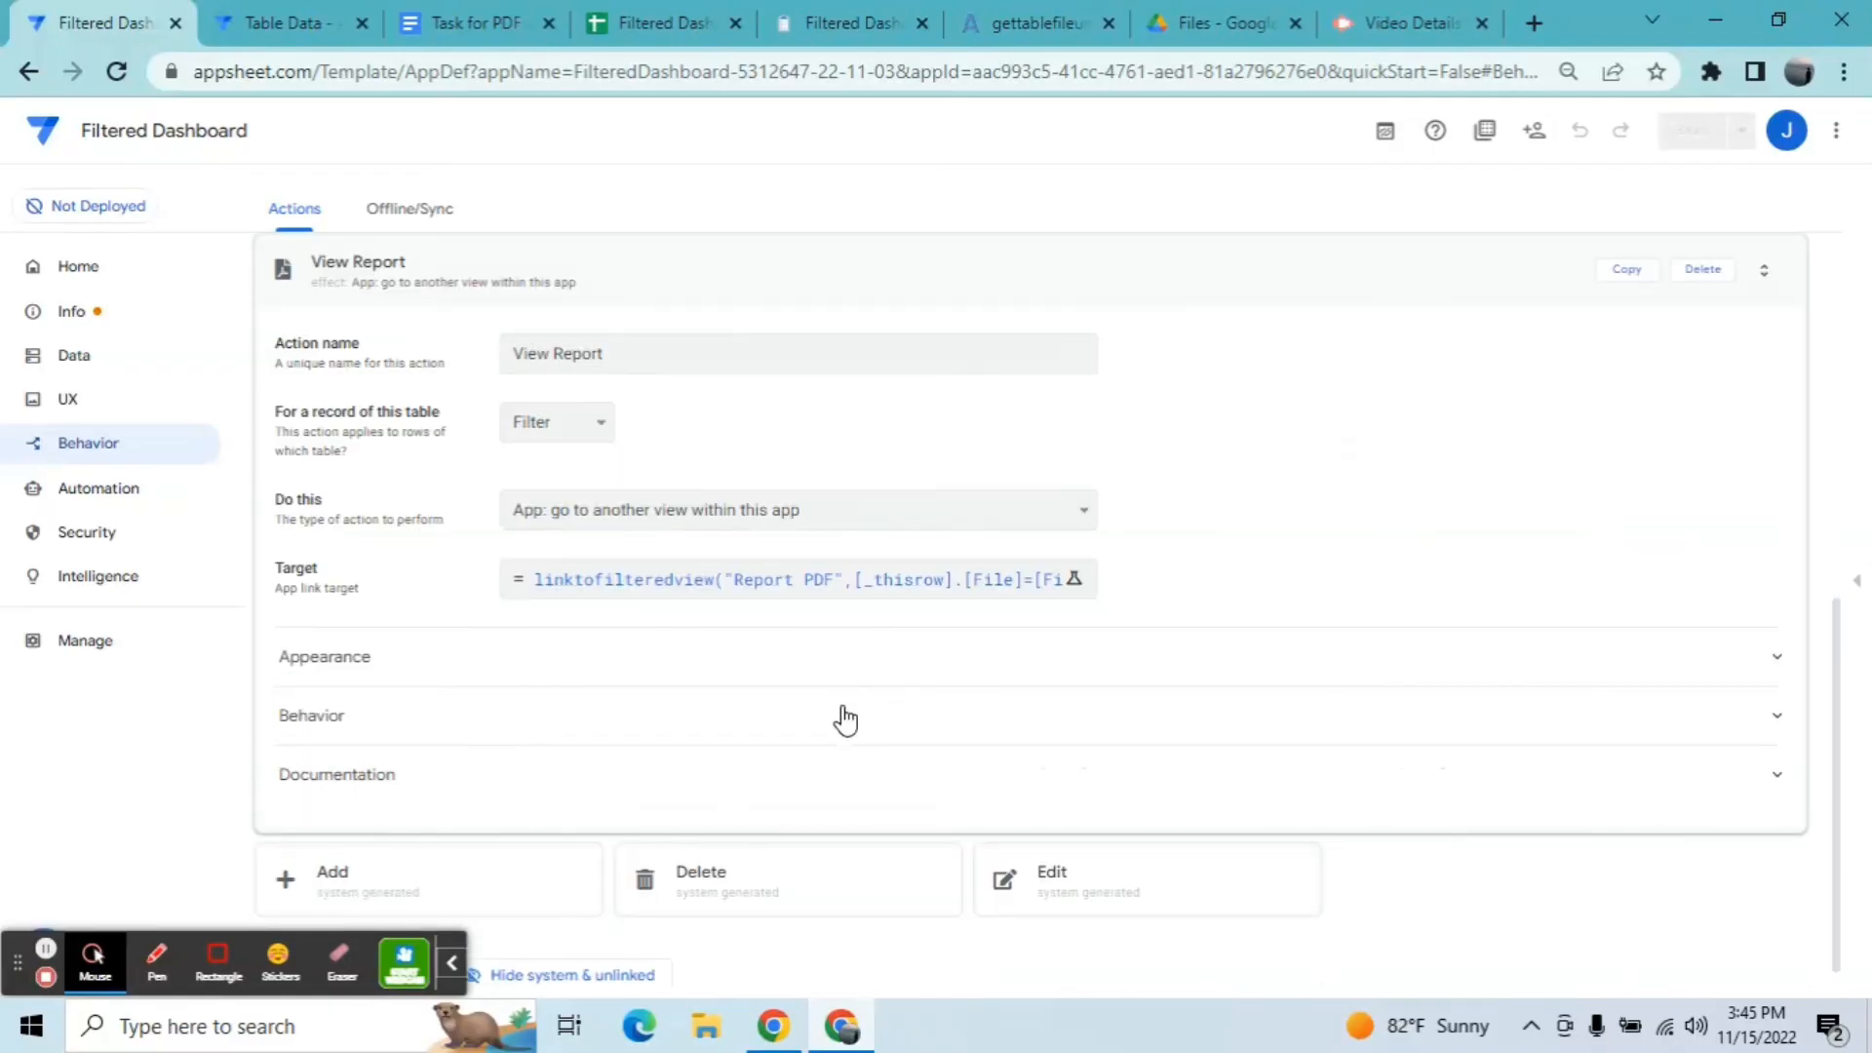
click(821, 731)
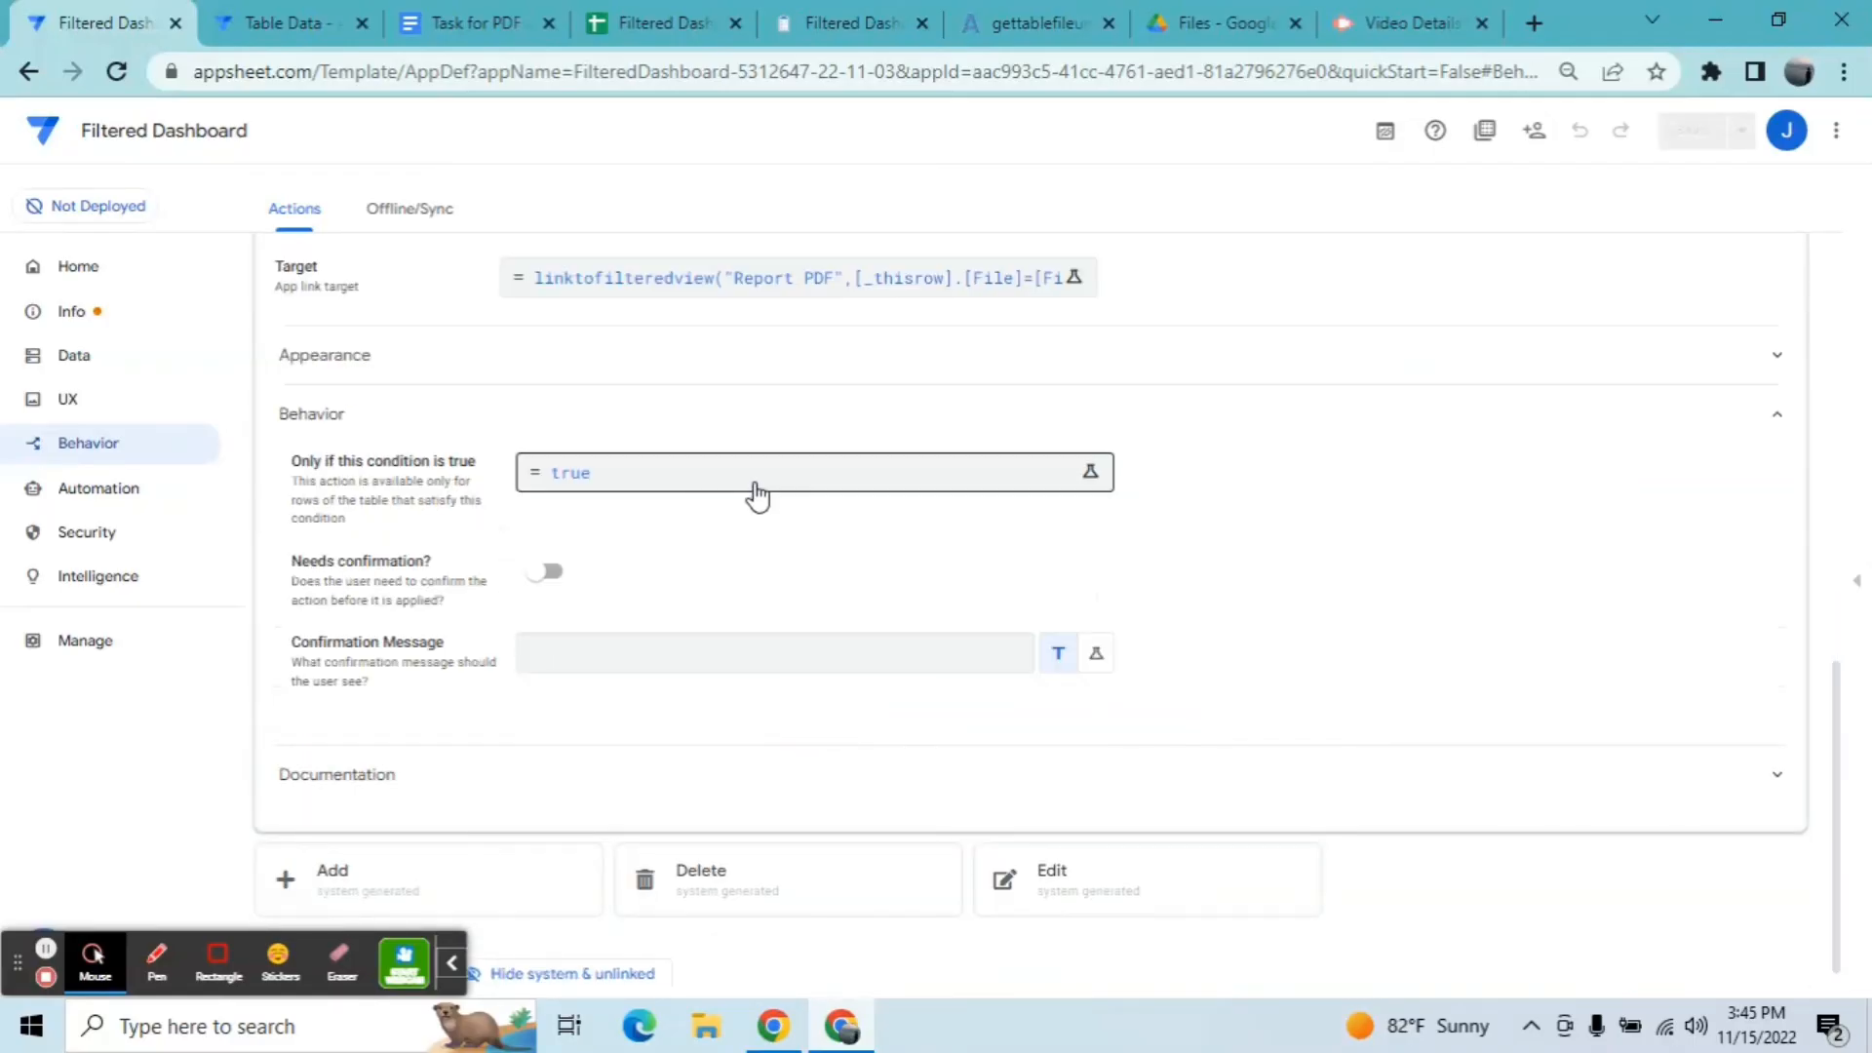
Step: Replace the View Report action's "Only if this condition is true" expression with the copied AND(Isnotblank(...)) formula and save the app
click(753, 491)
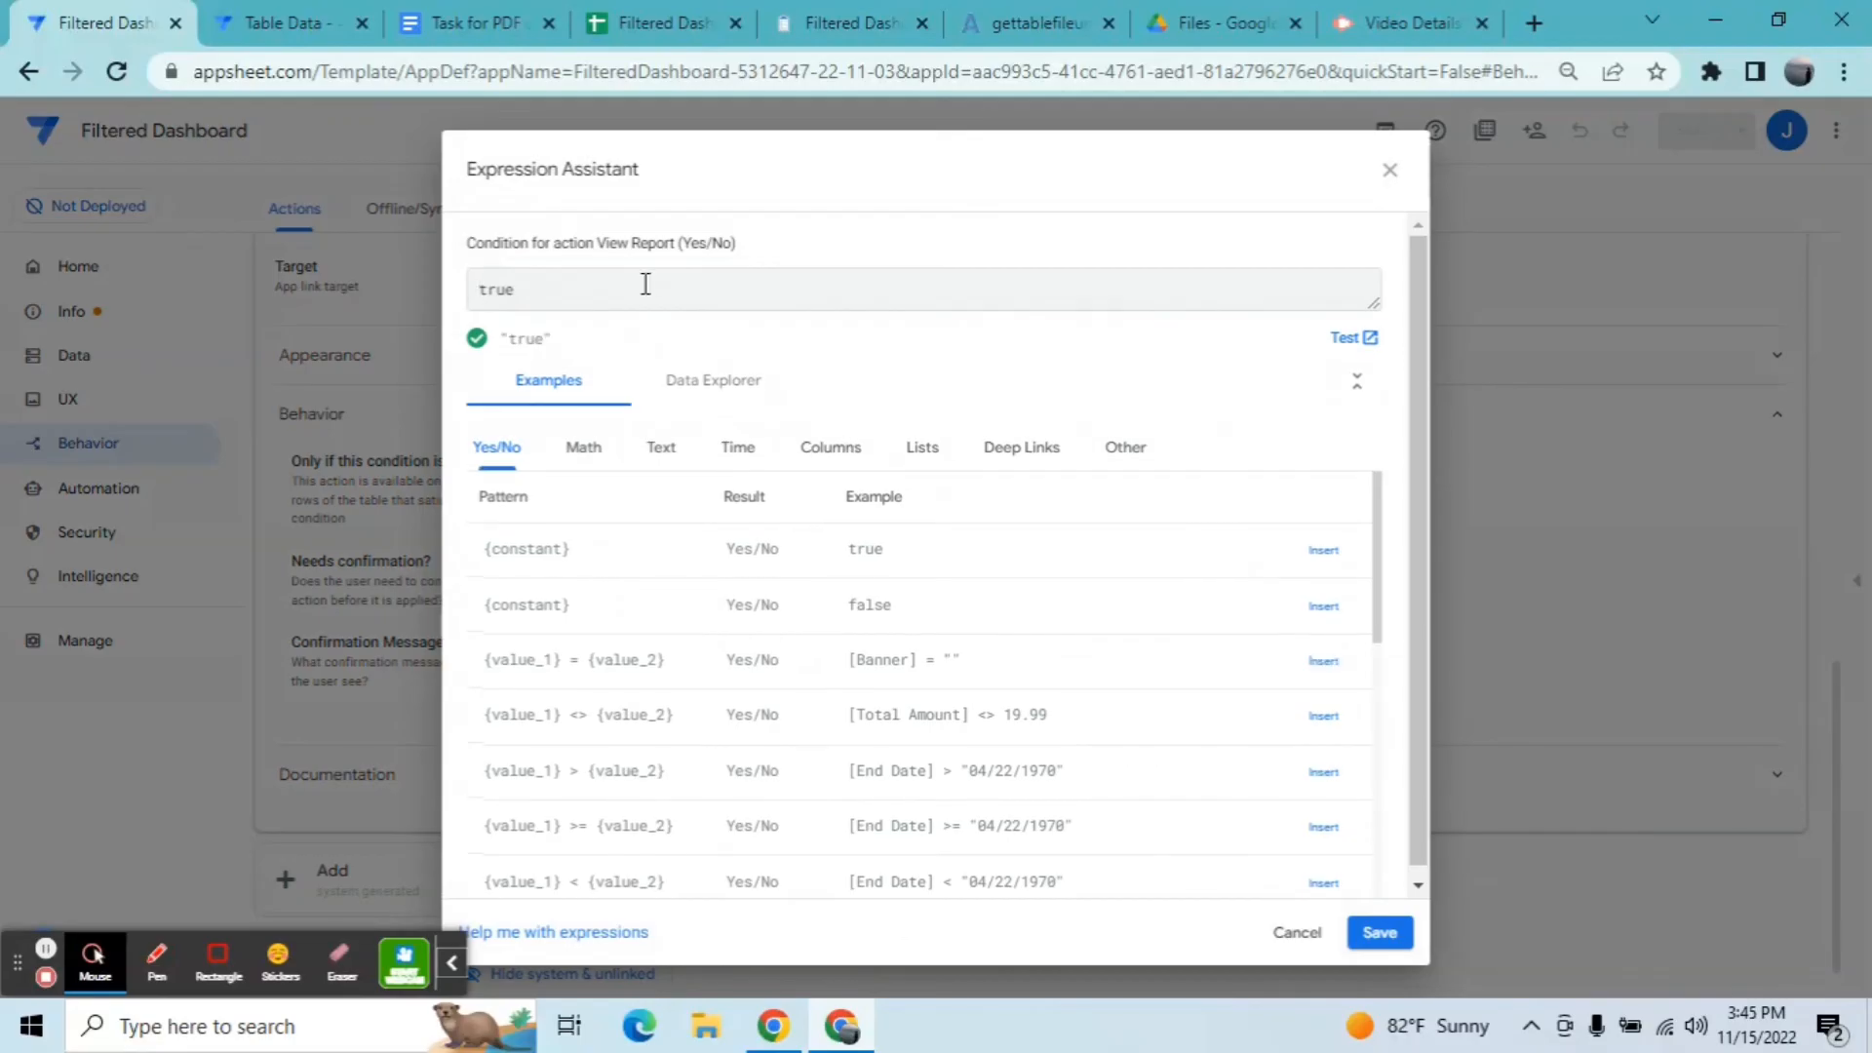
key(BackSpace)
key(BackSpace)
key(BackSpace)
key(BackSpace)
key(ctrl+v)
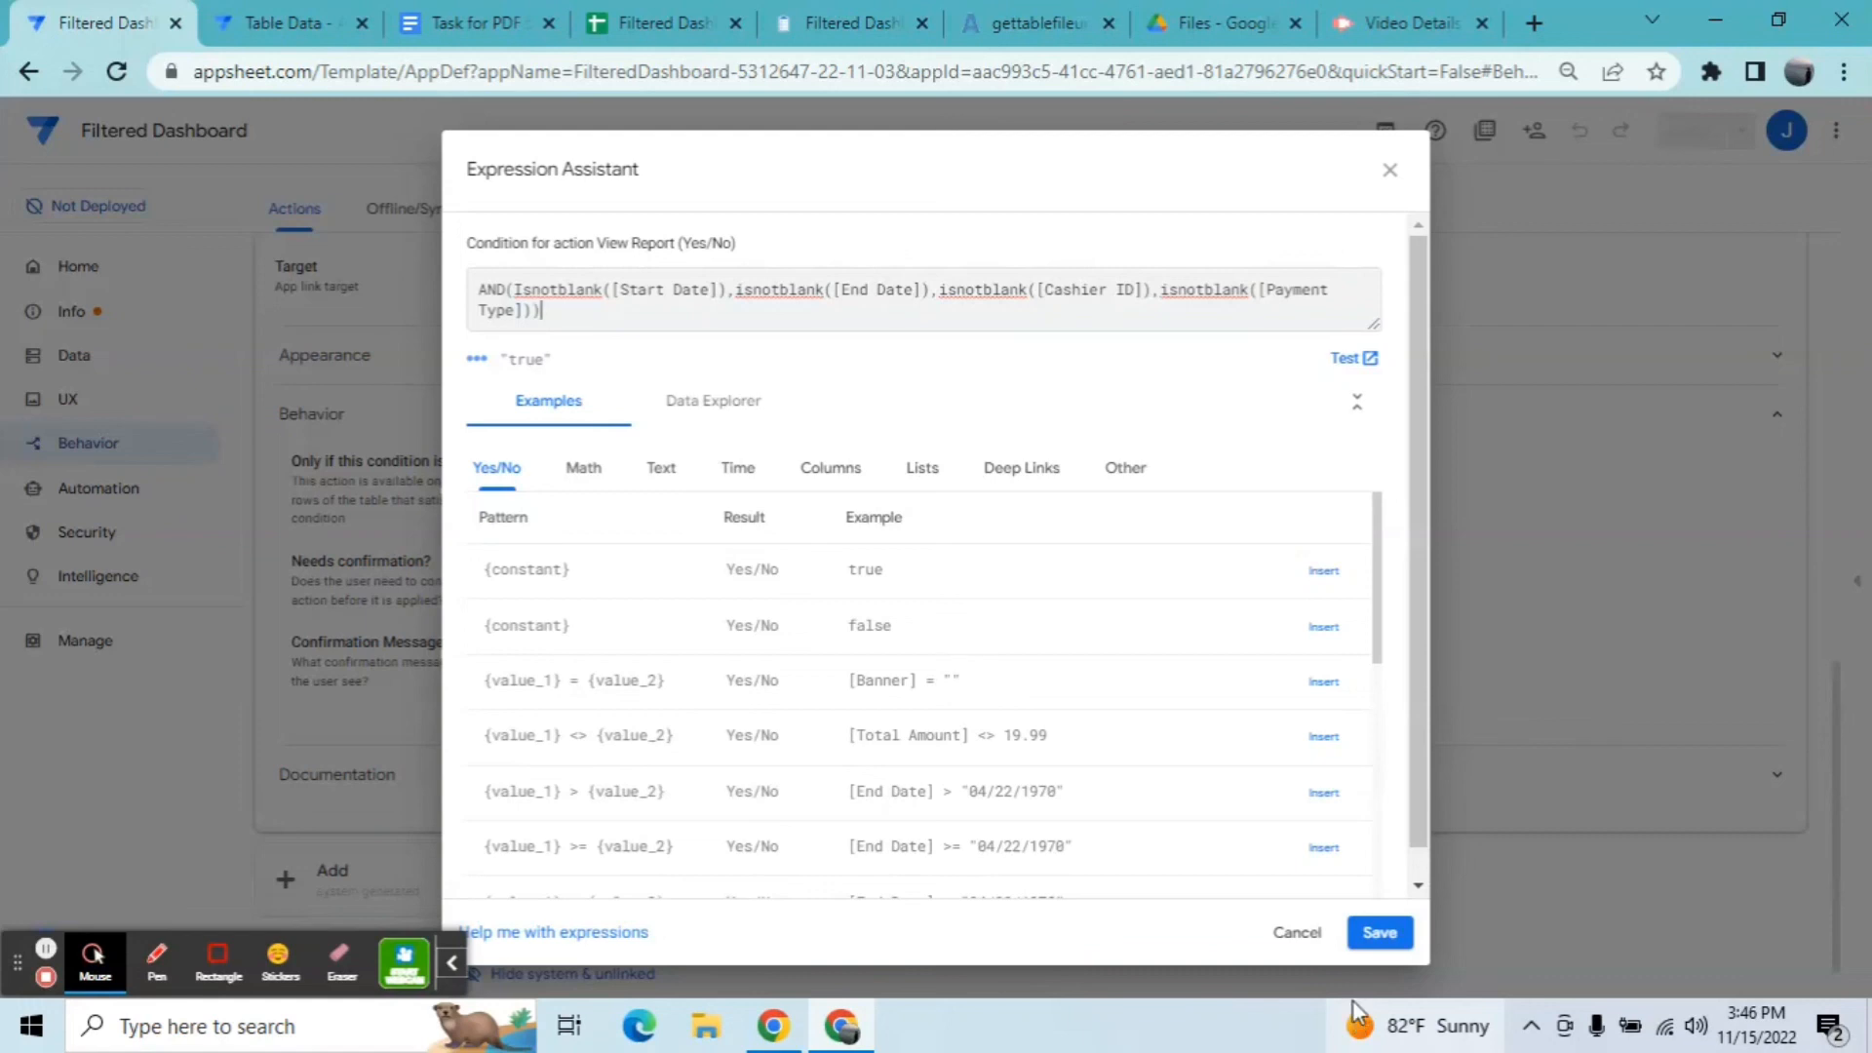
click(1380, 936)
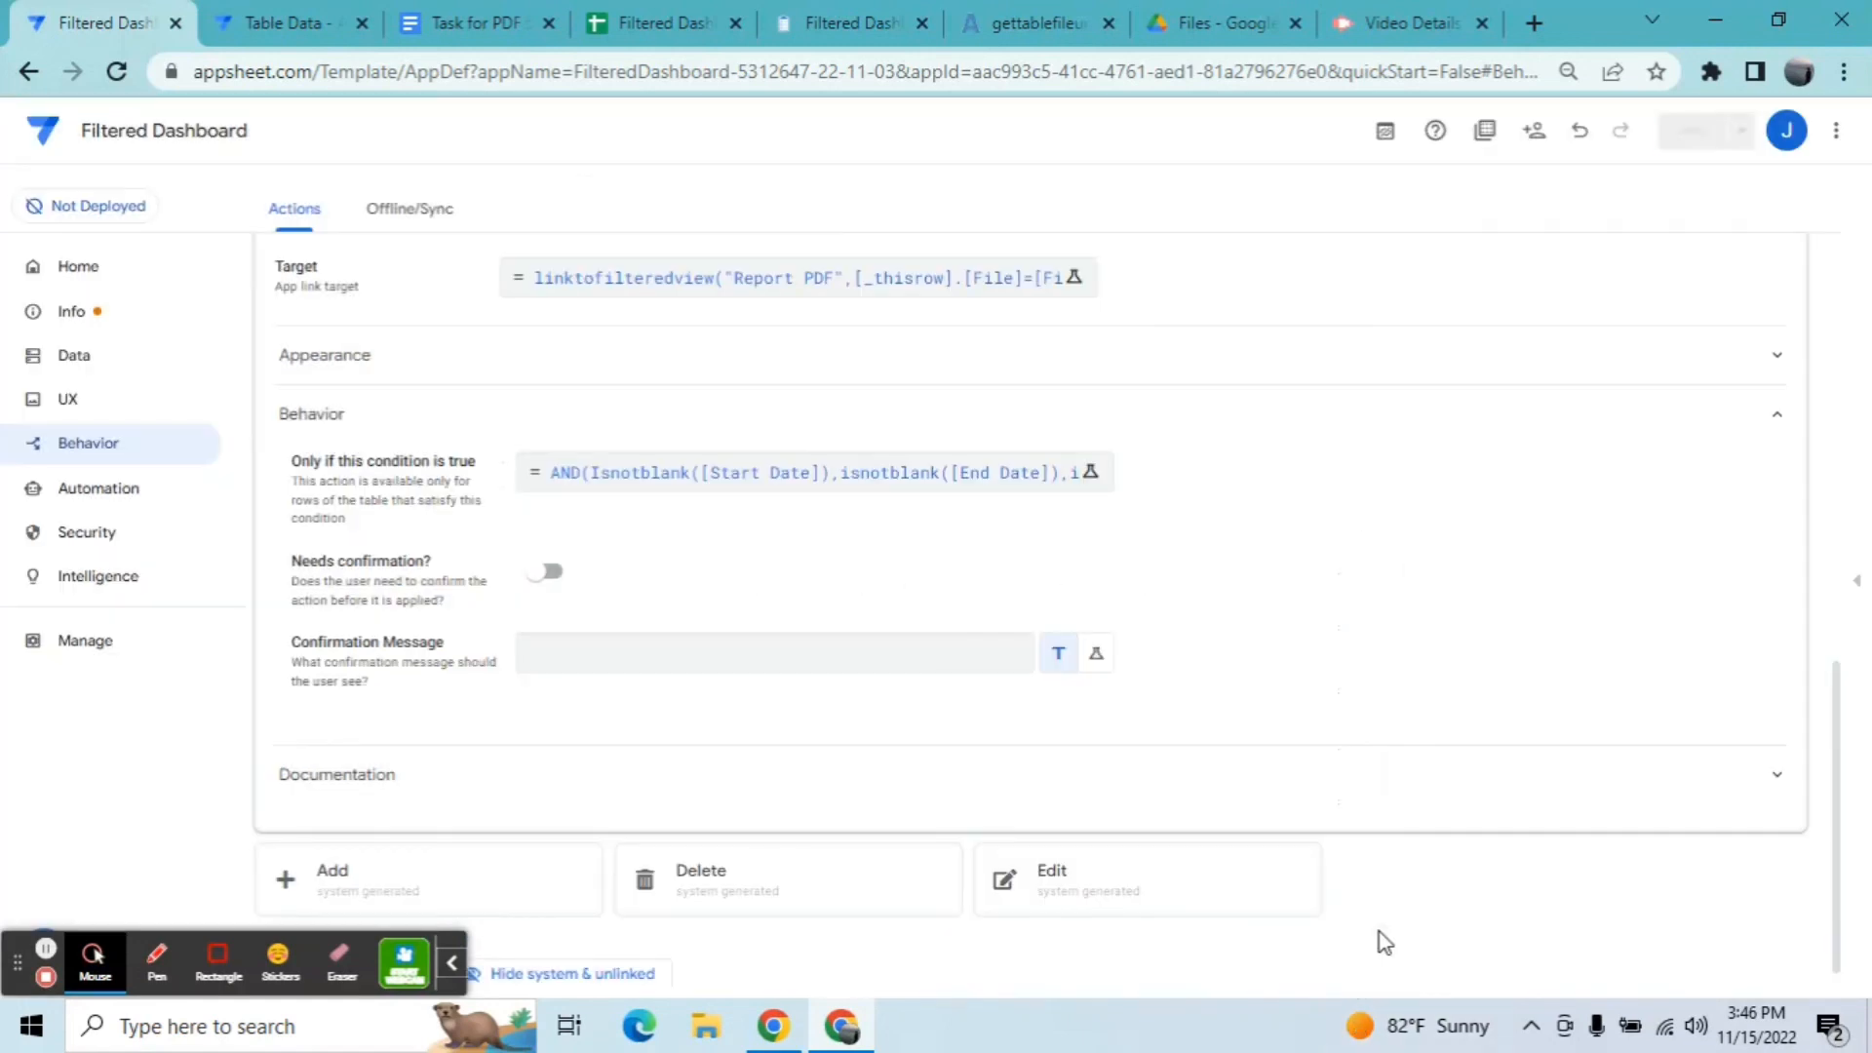
click(1710, 136)
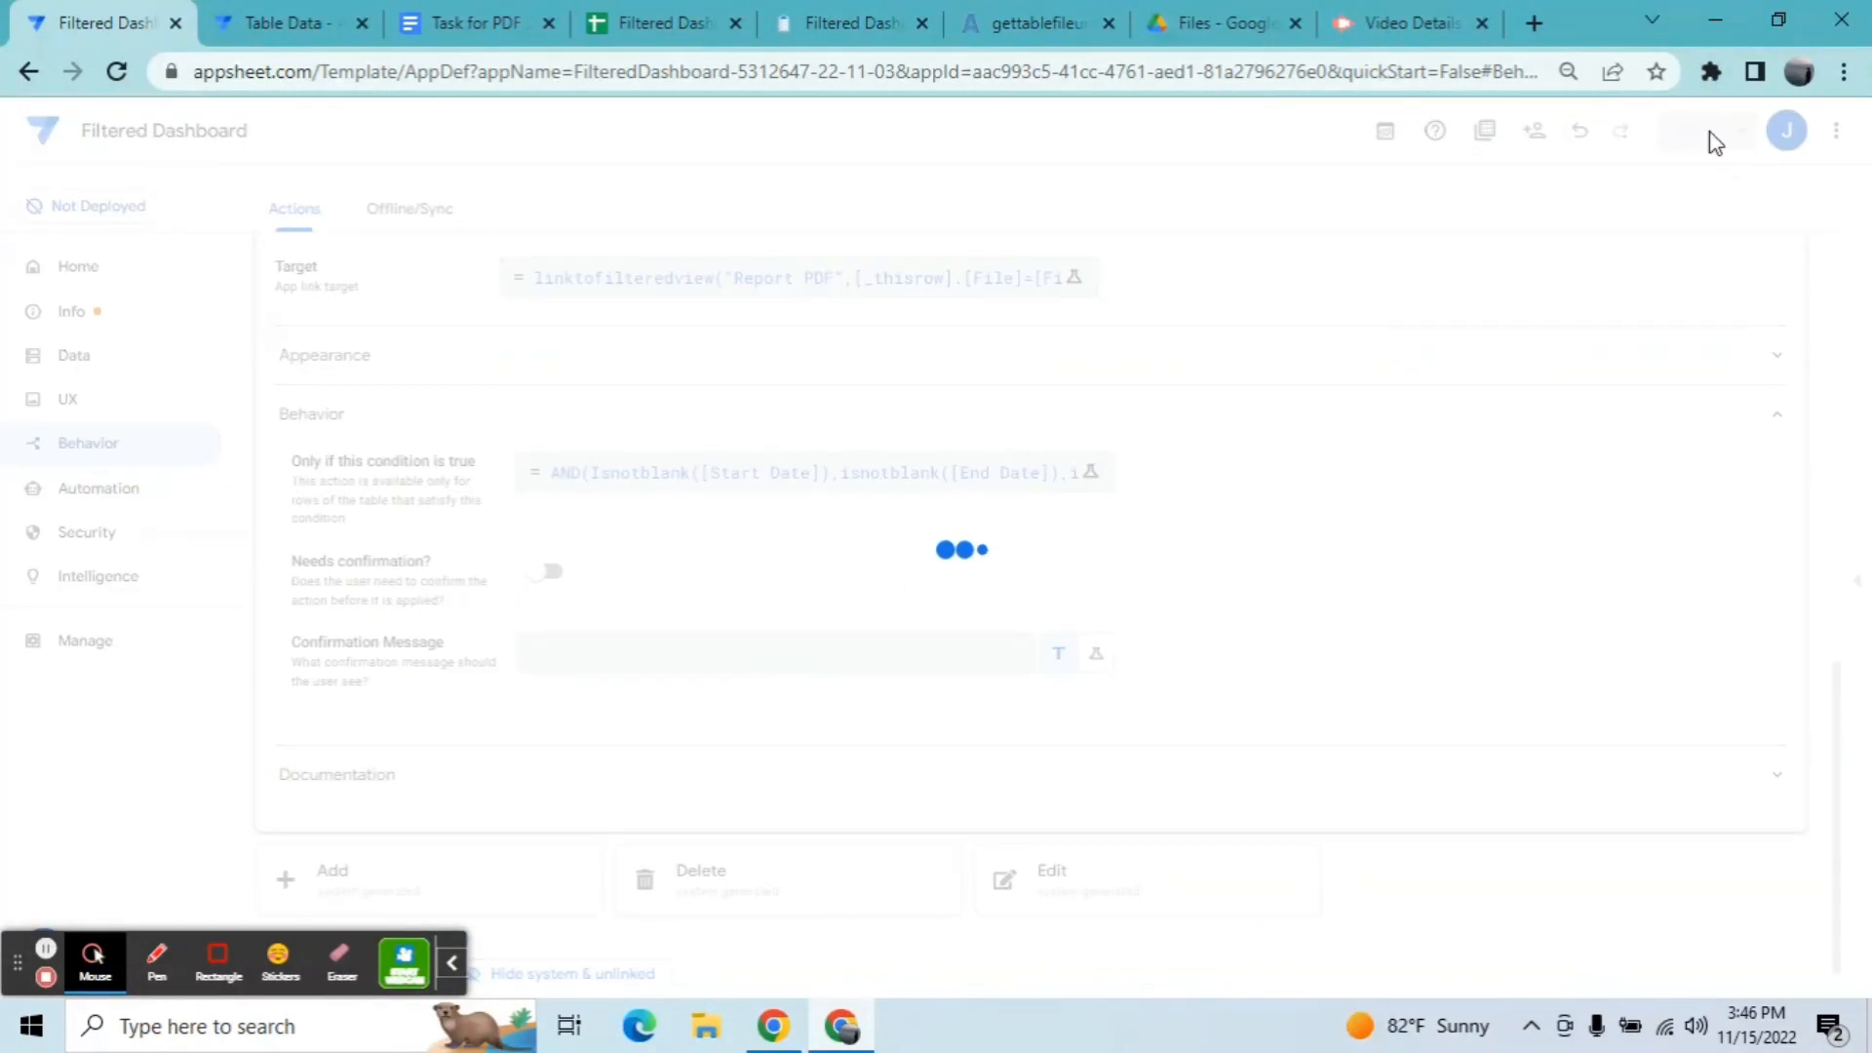
Step: Close the bot test data, template document, spreadsheet, old PDF and Google Drive tabs, and reload the running dashboard
click(258, 14)
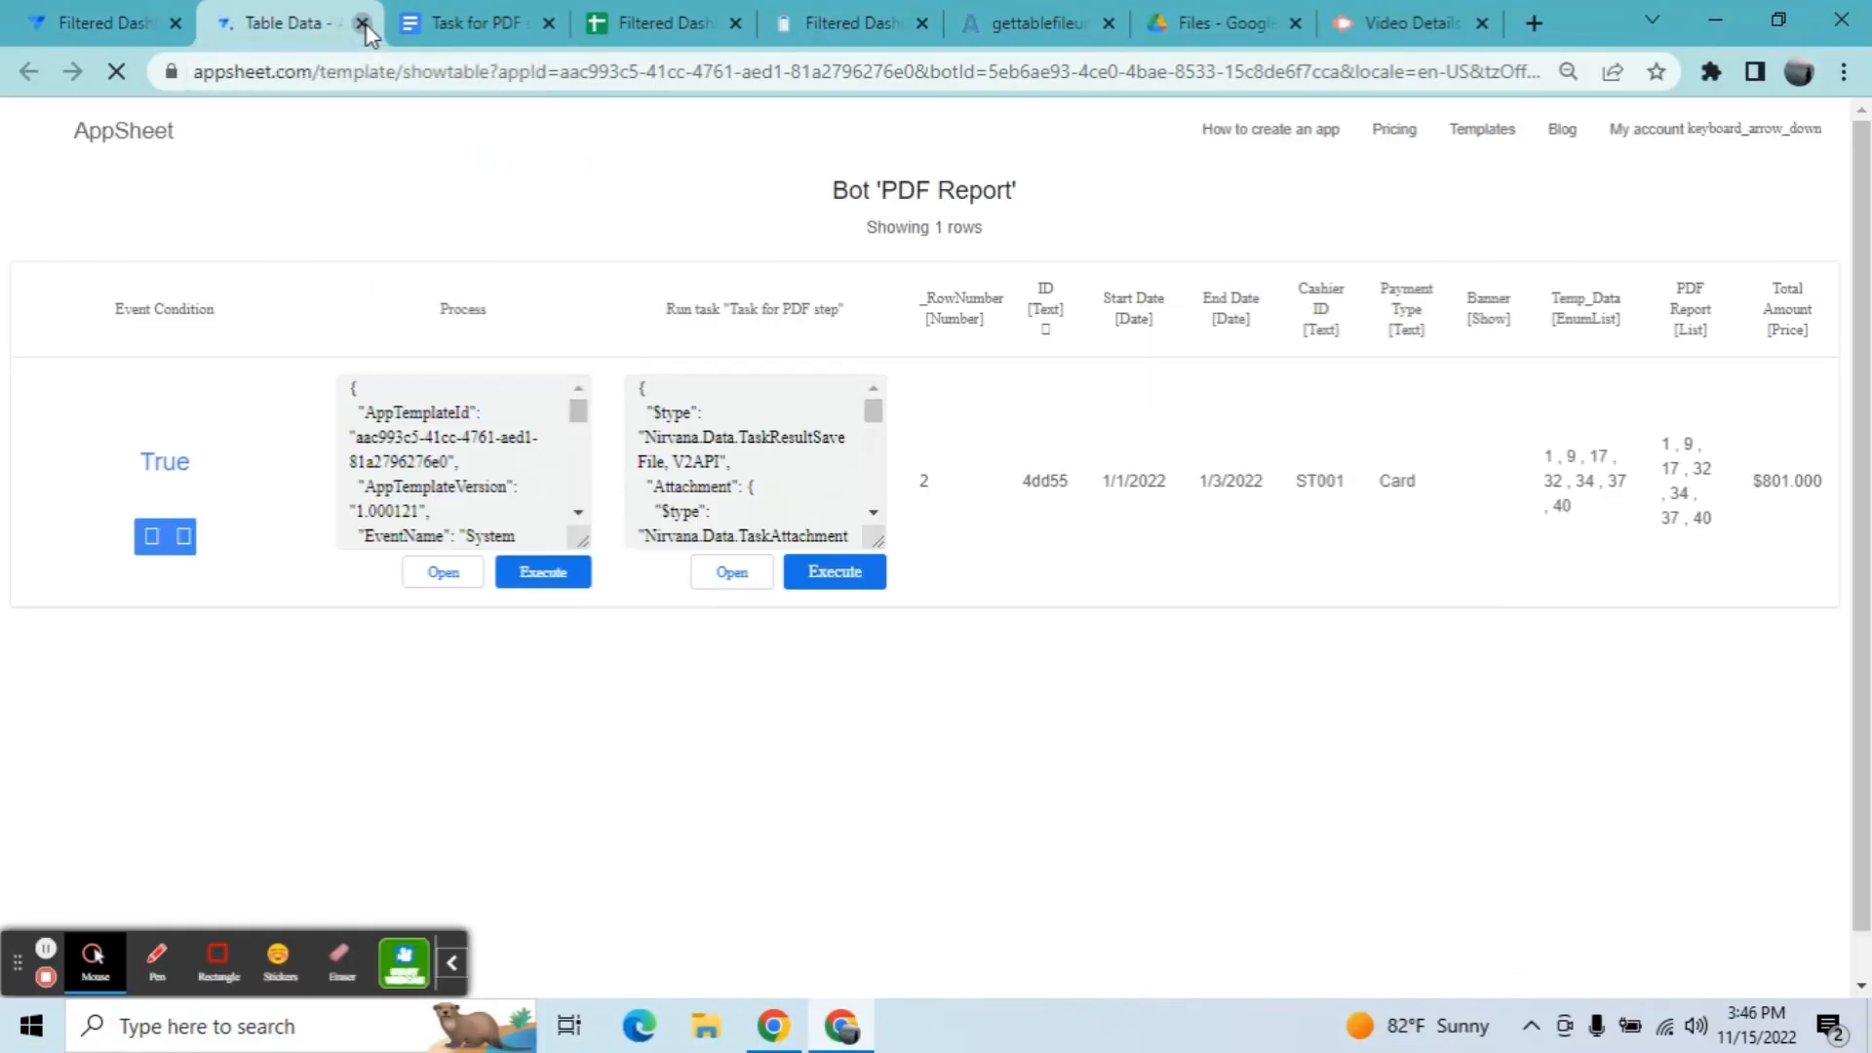
click(361, 23)
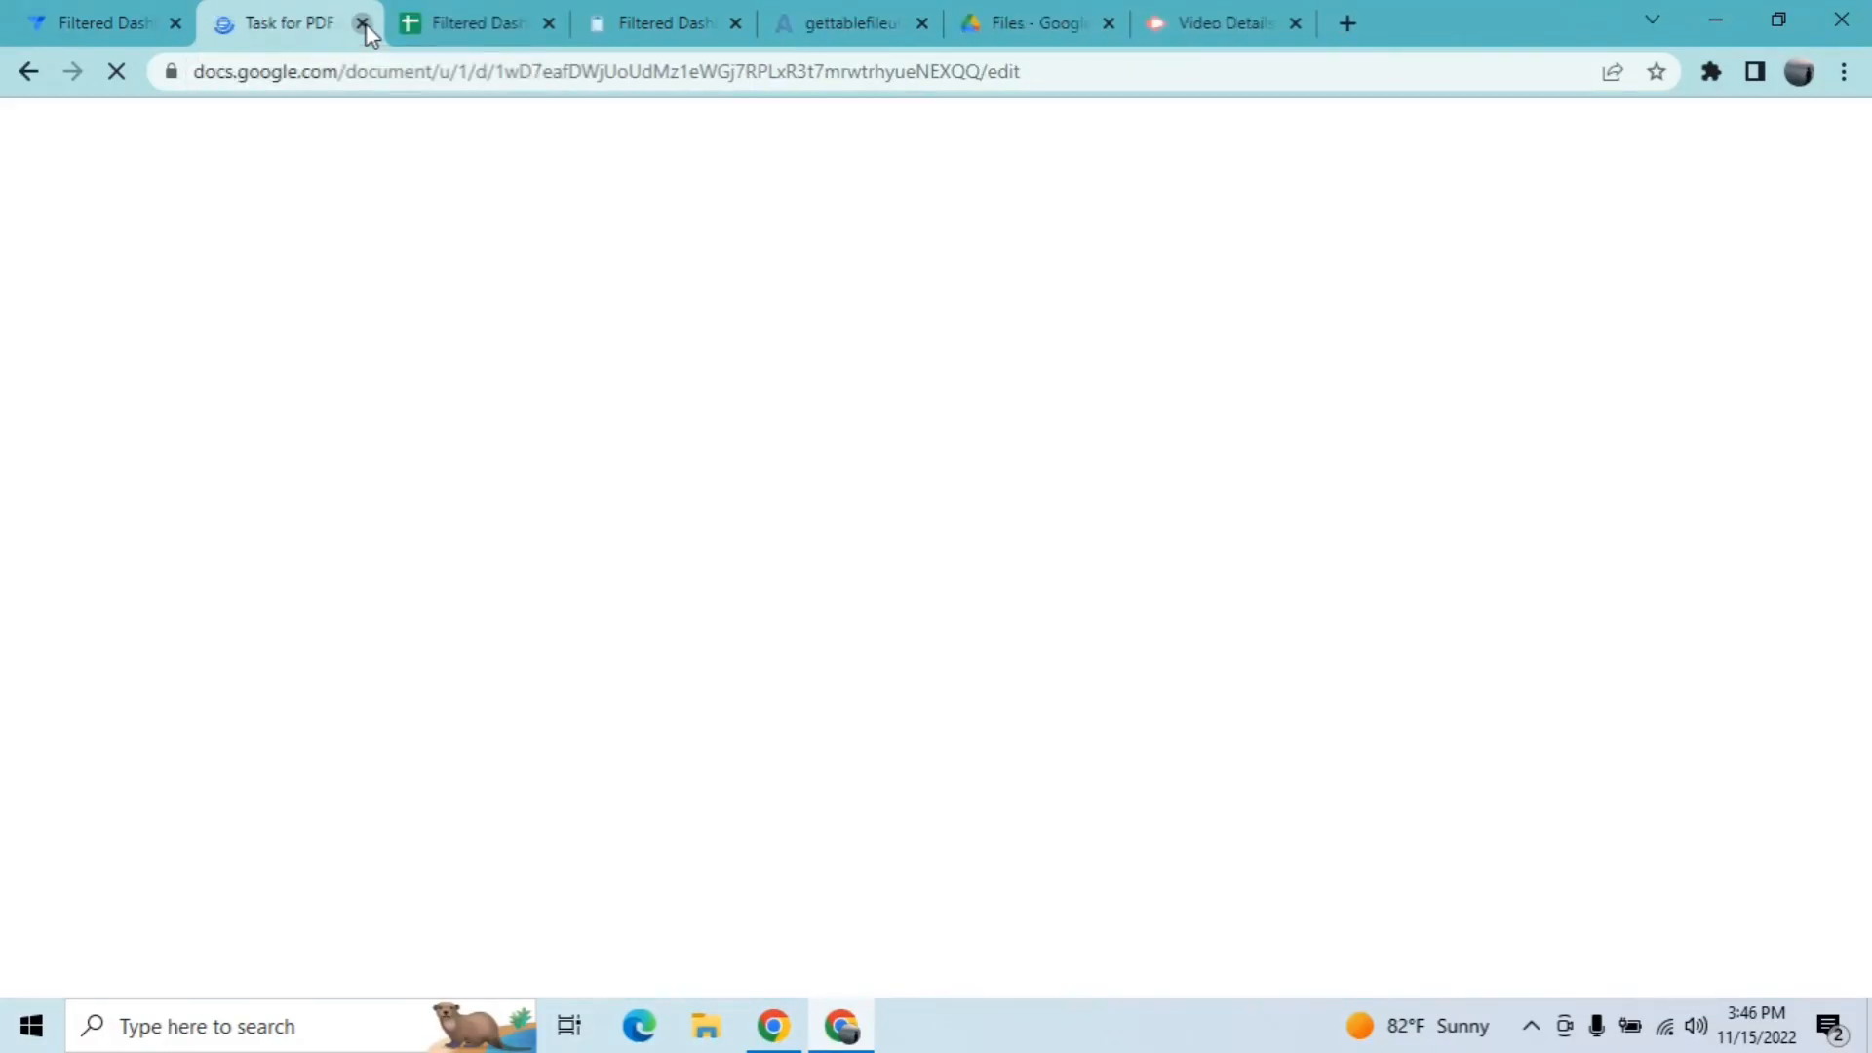
click(362, 24)
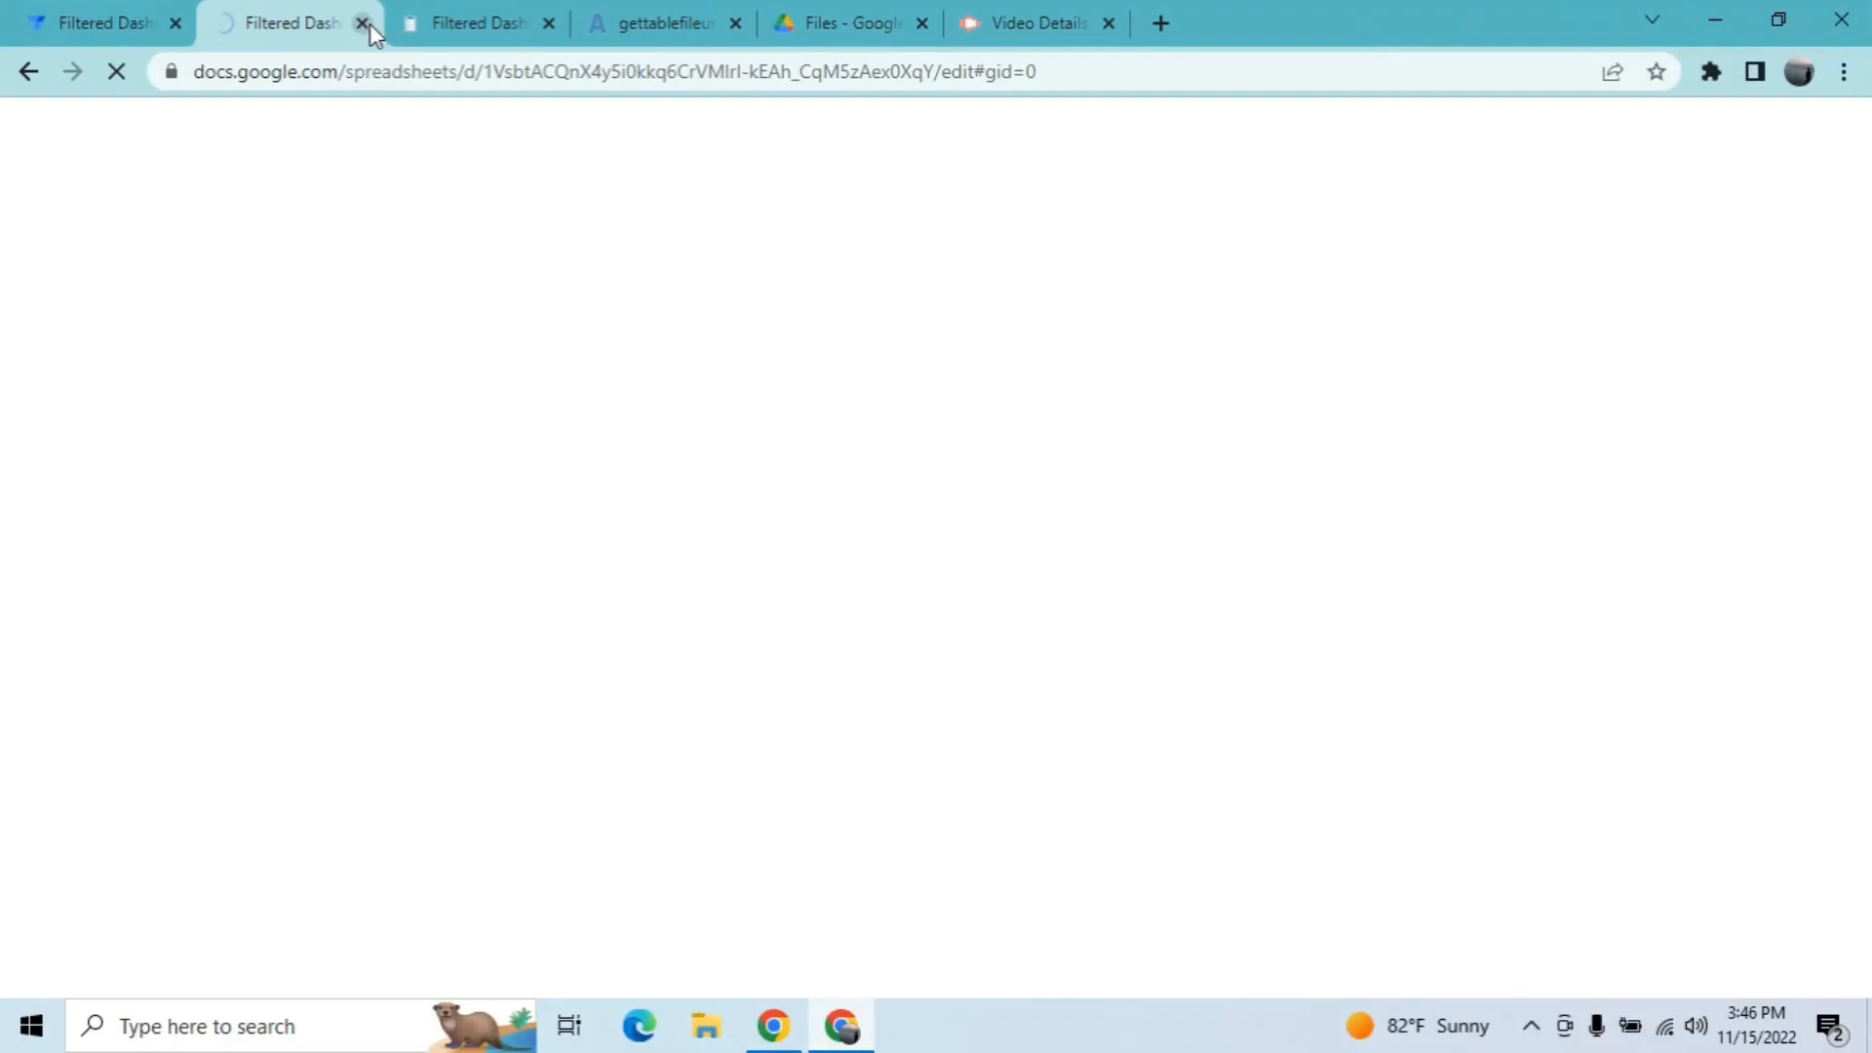
click(362, 23)
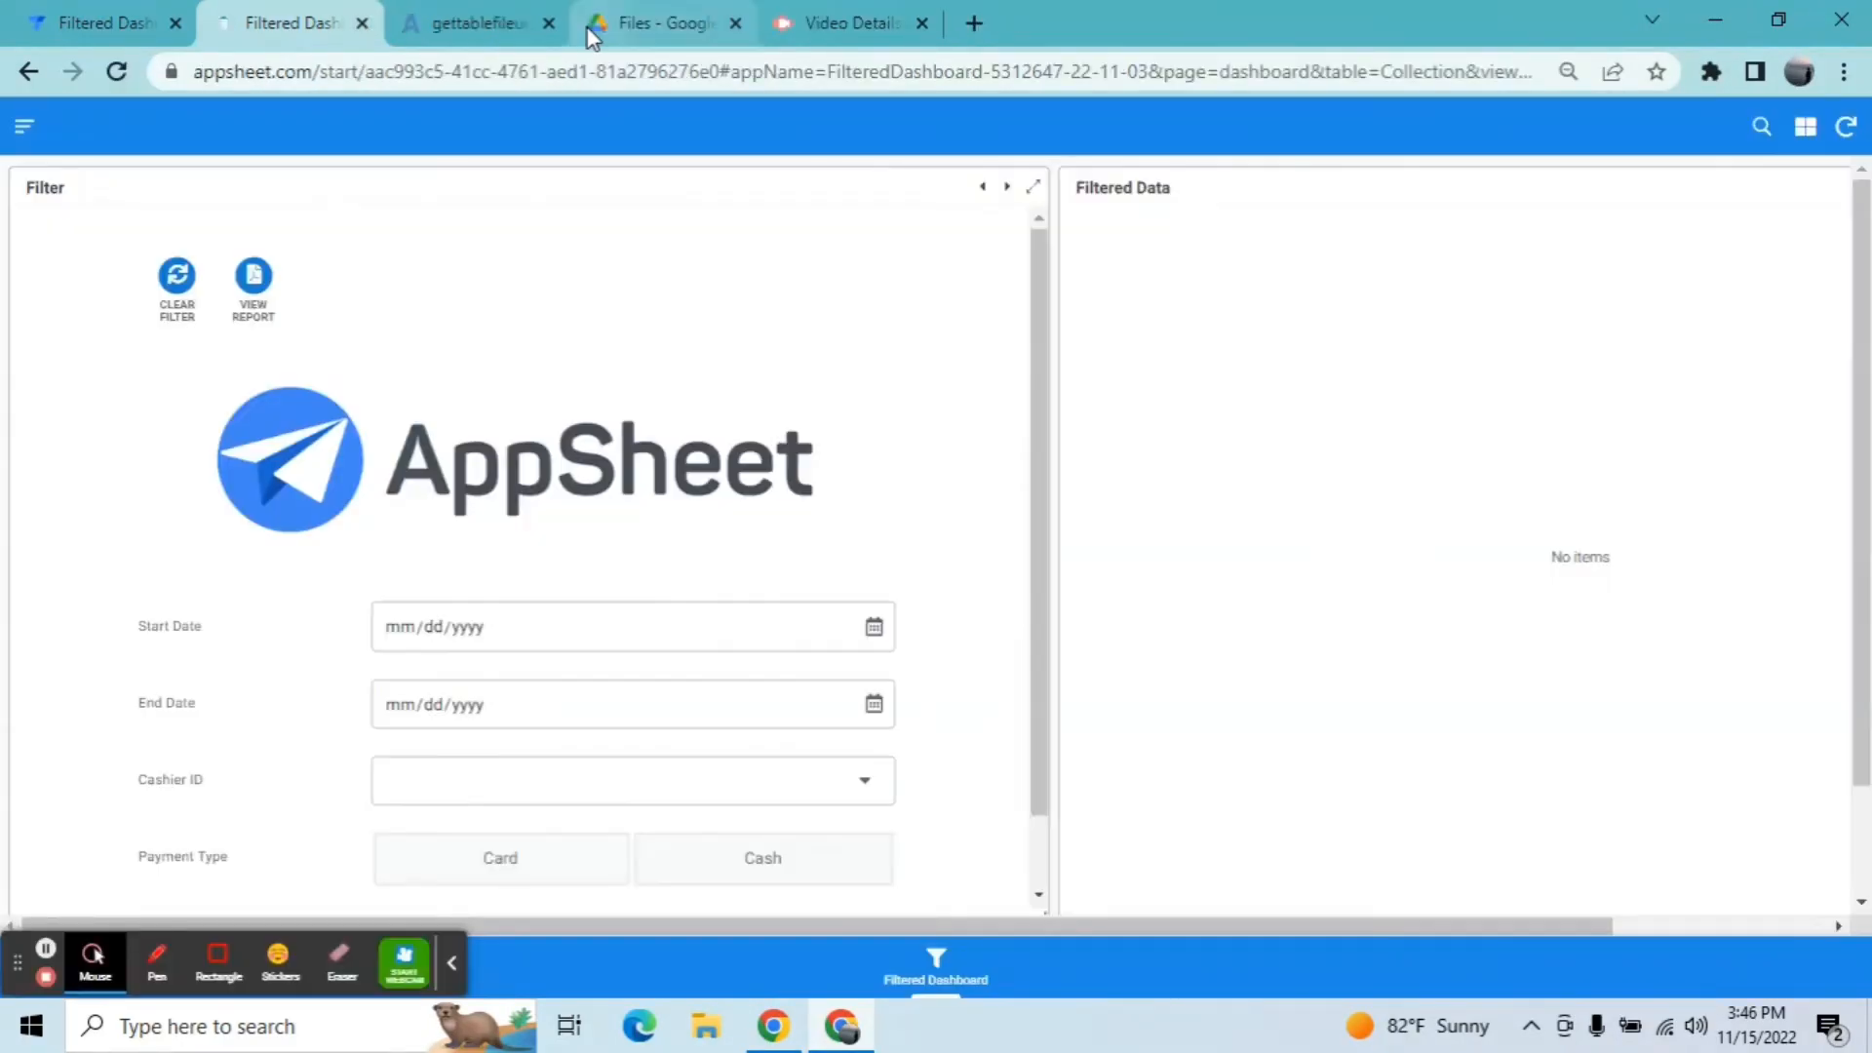
click(551, 23)
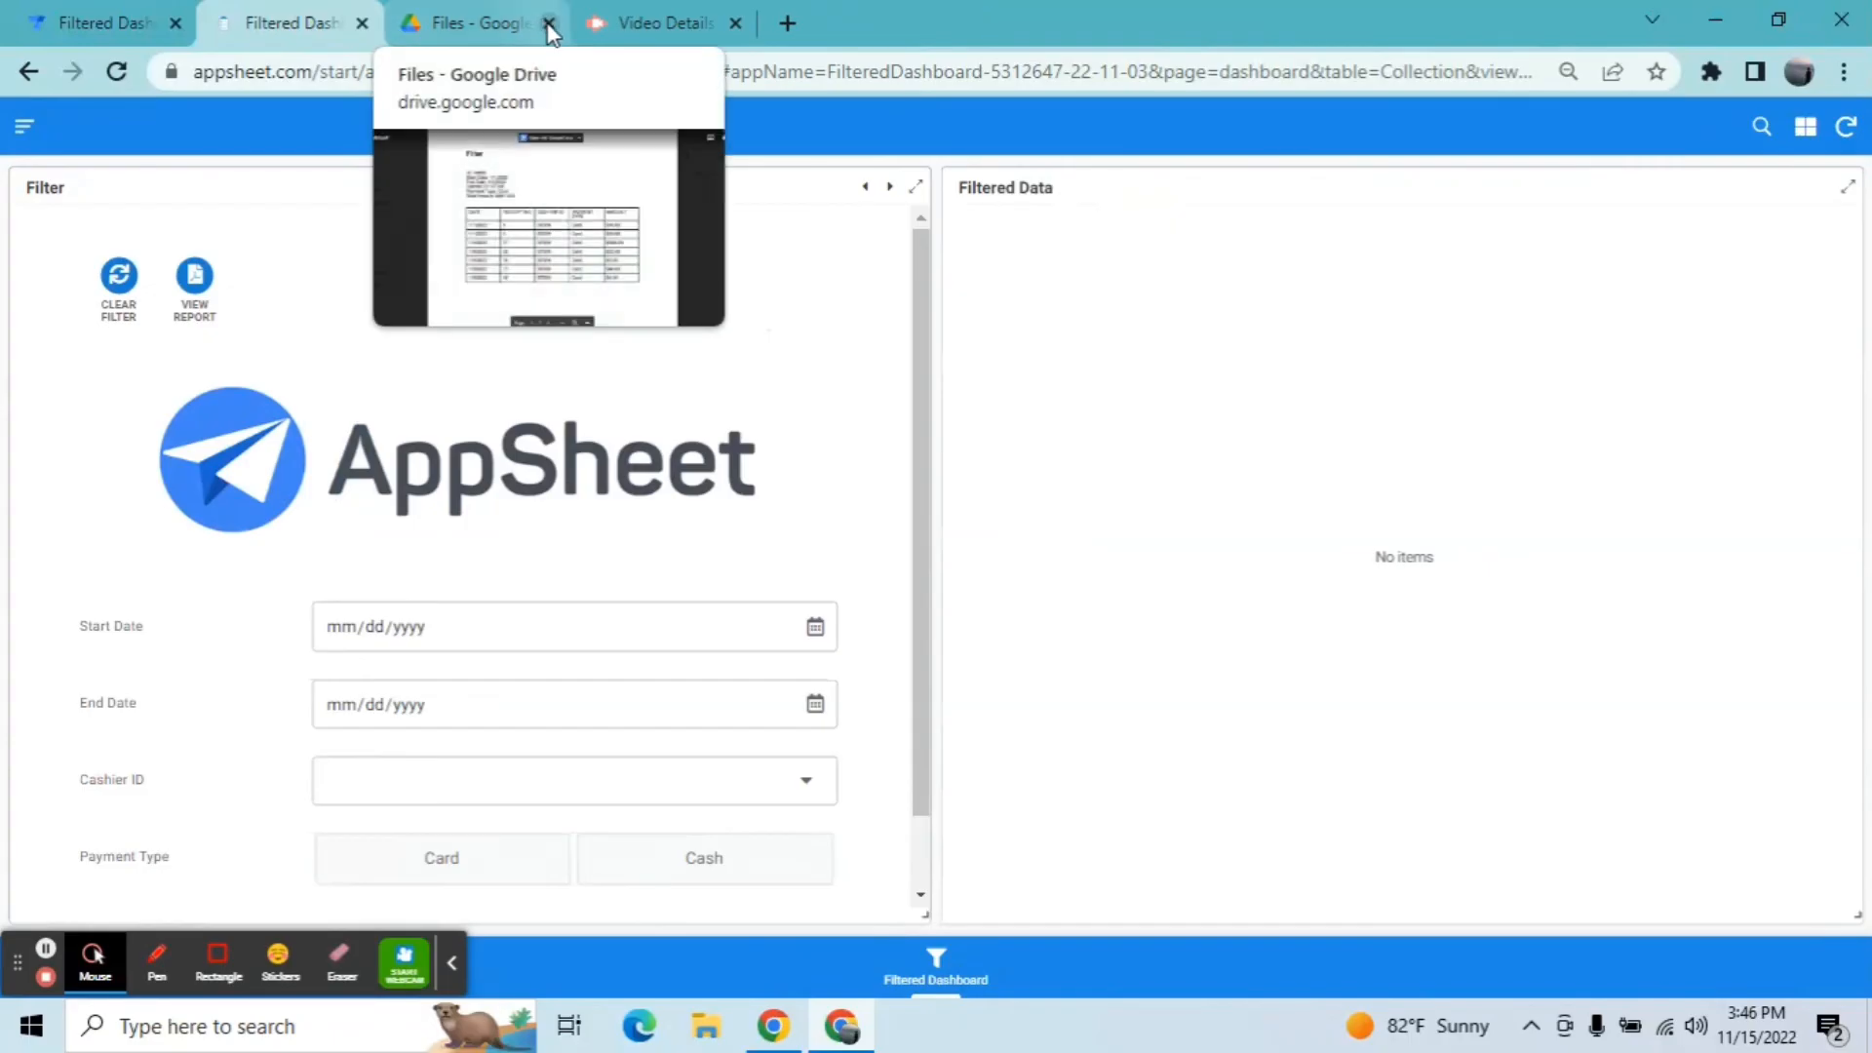
click(549, 22)
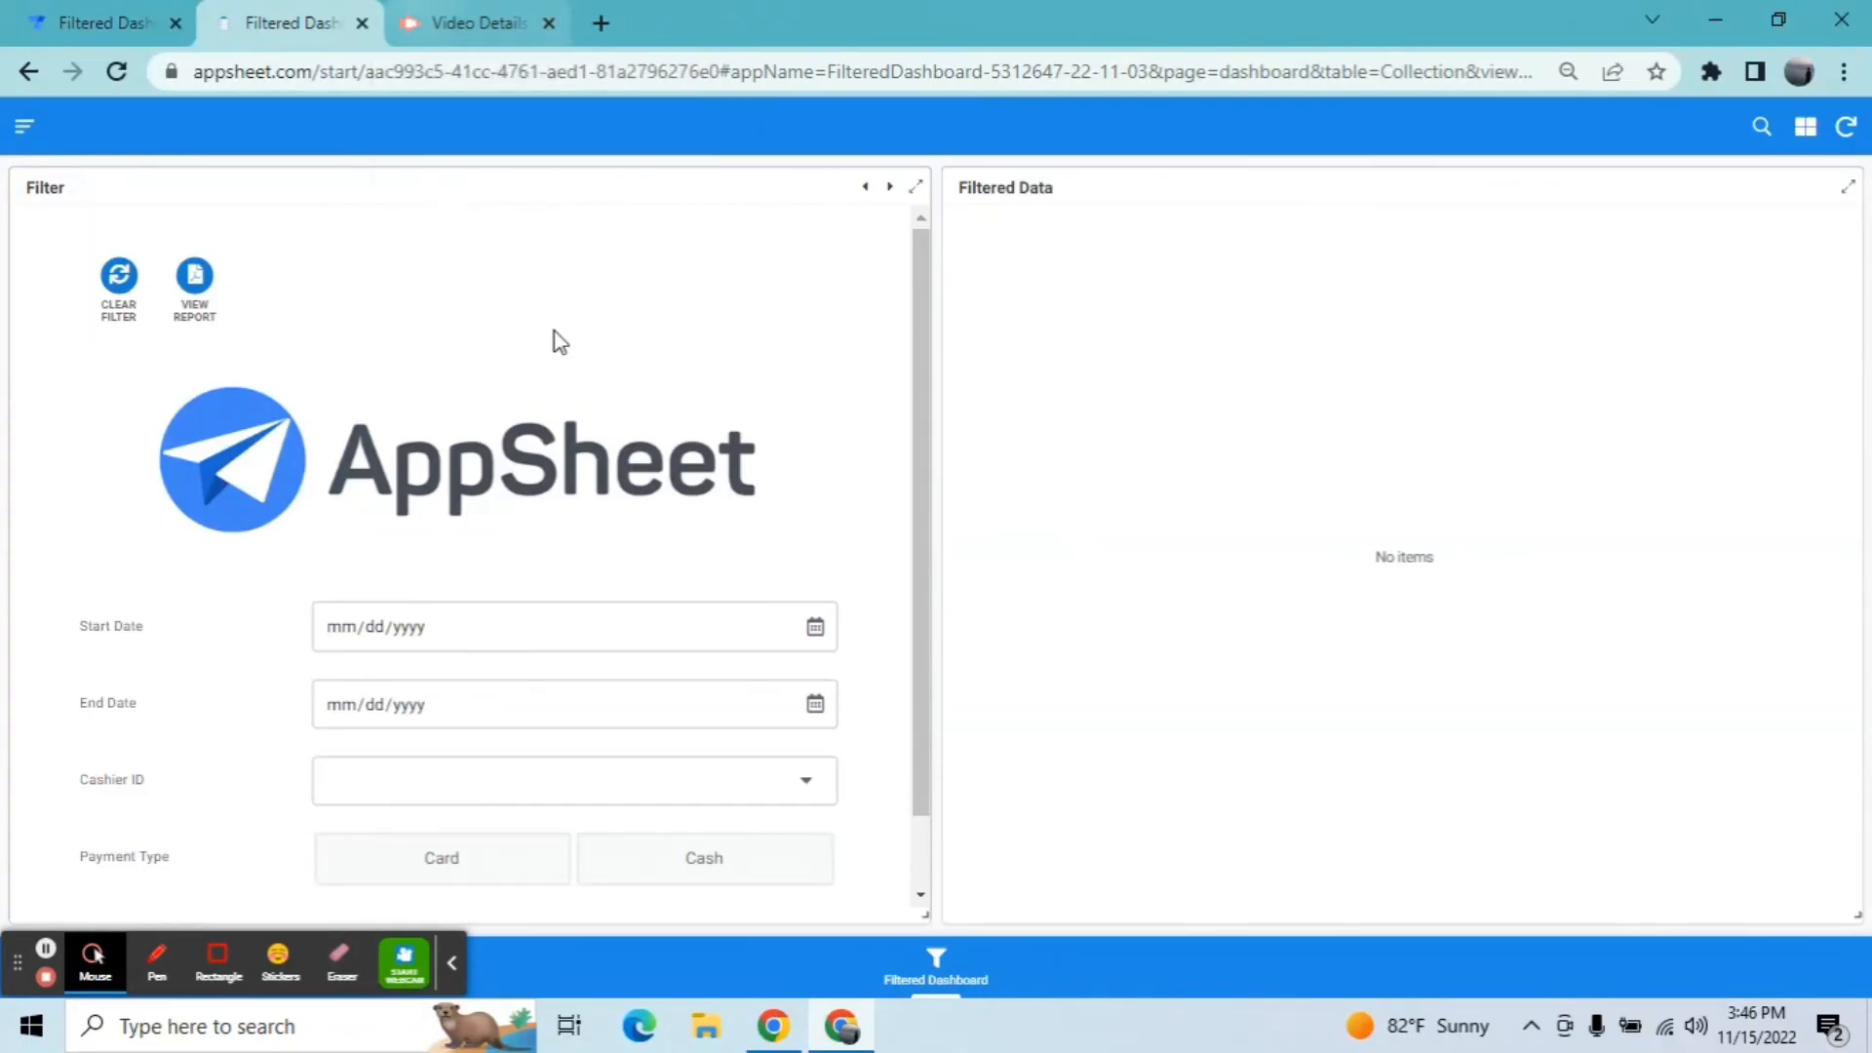
click(121, 66)
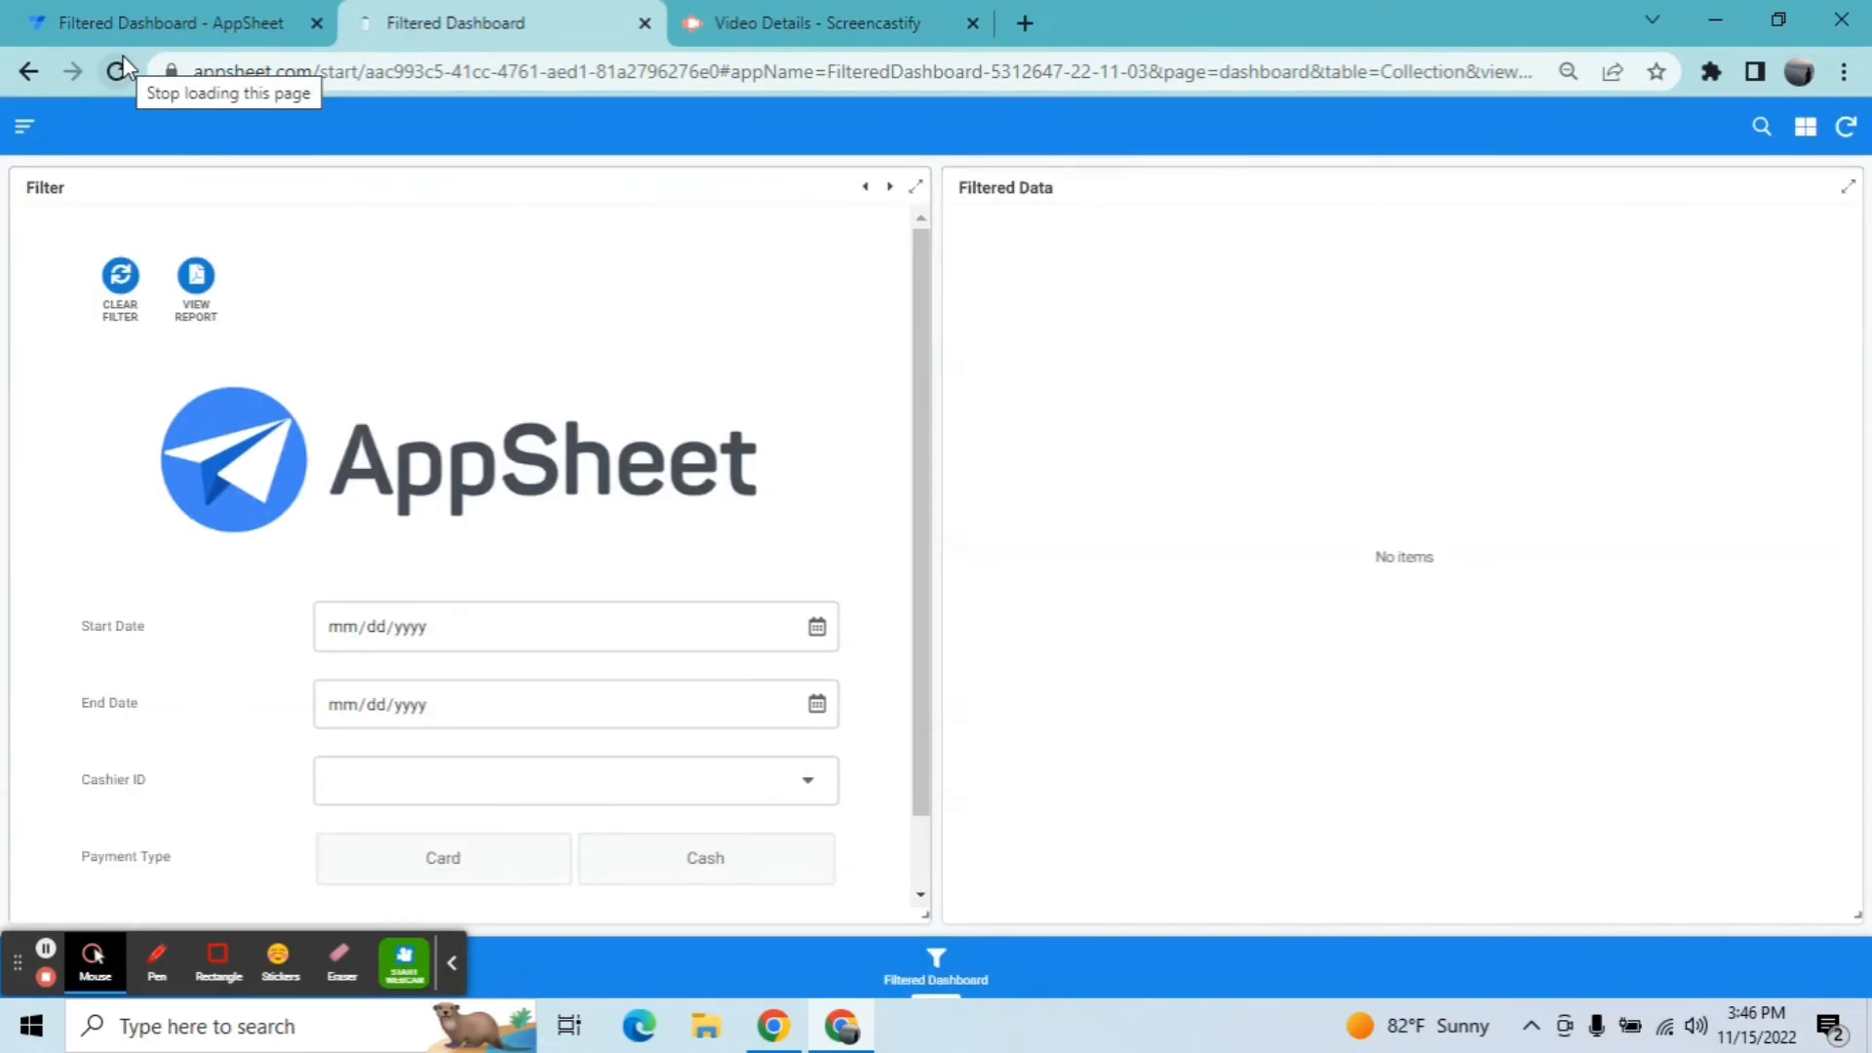
click(943, 989)
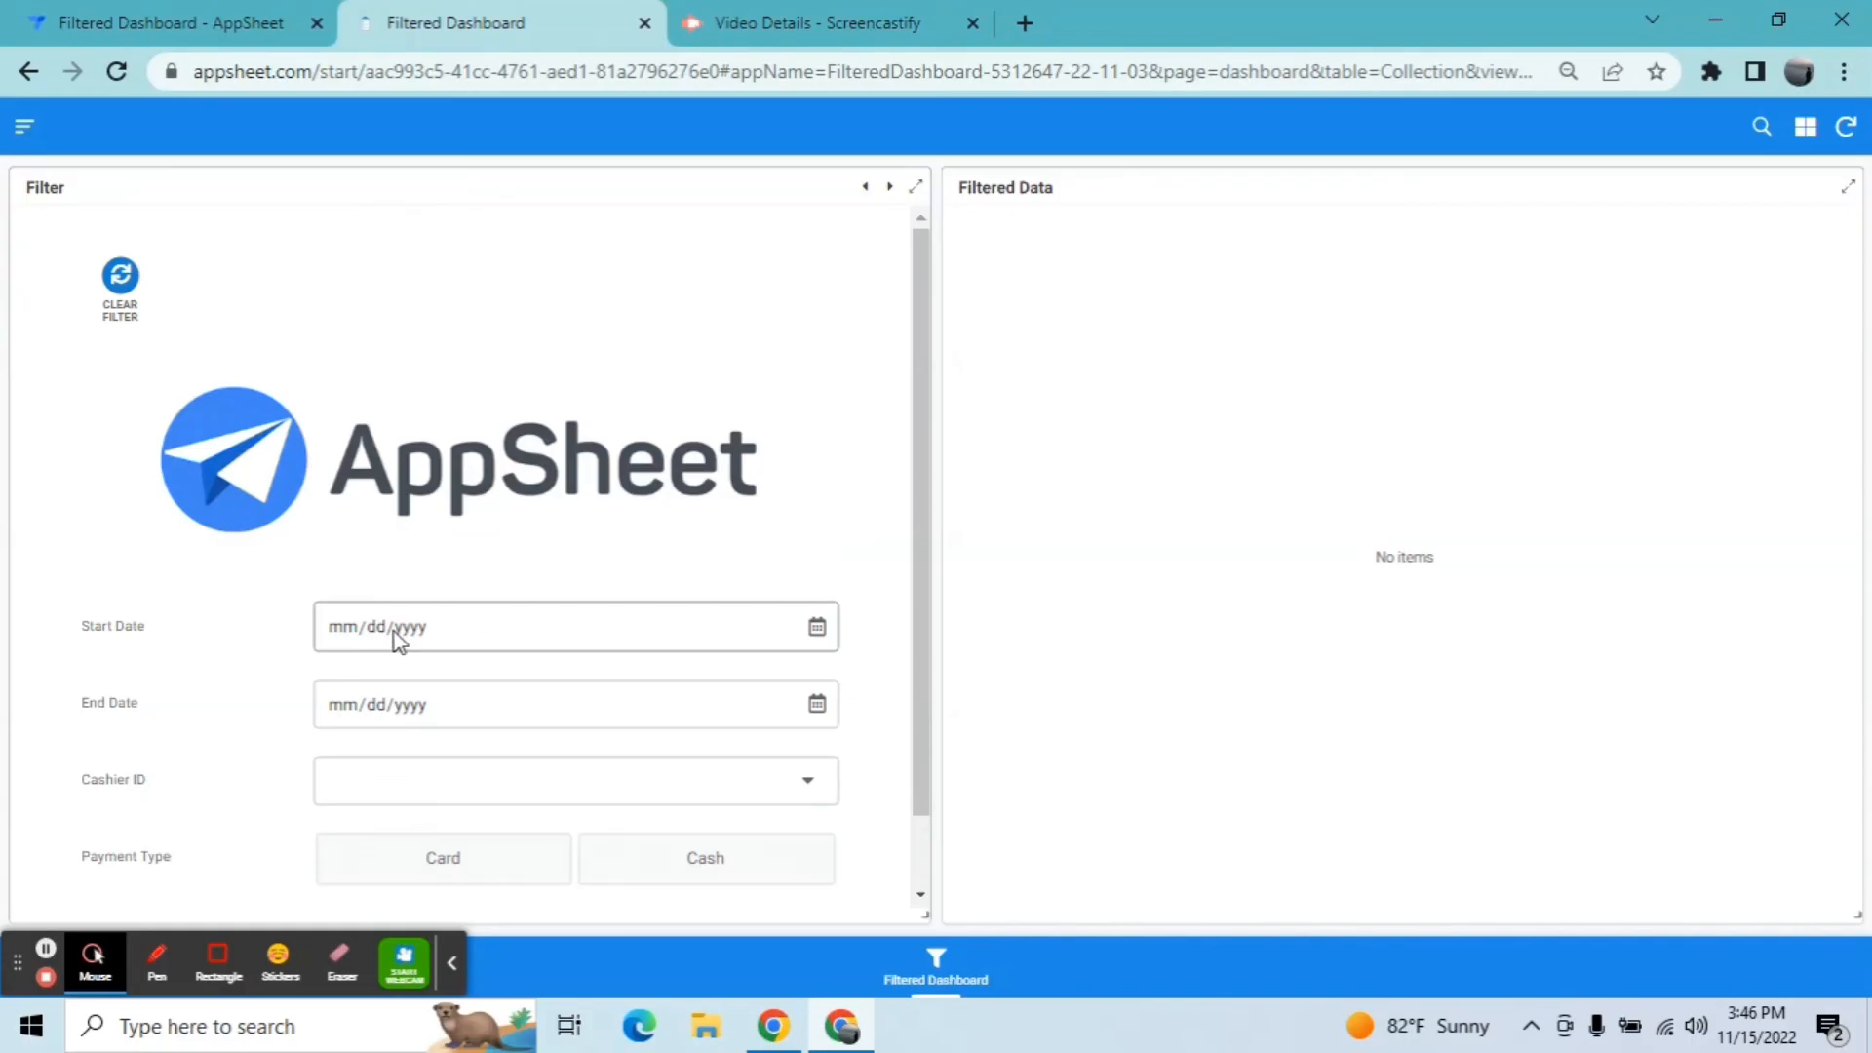
Step: Set the dashboard filter's Start Date to 01/01/2022 and End Date to 01/02/2022
click(343, 634)
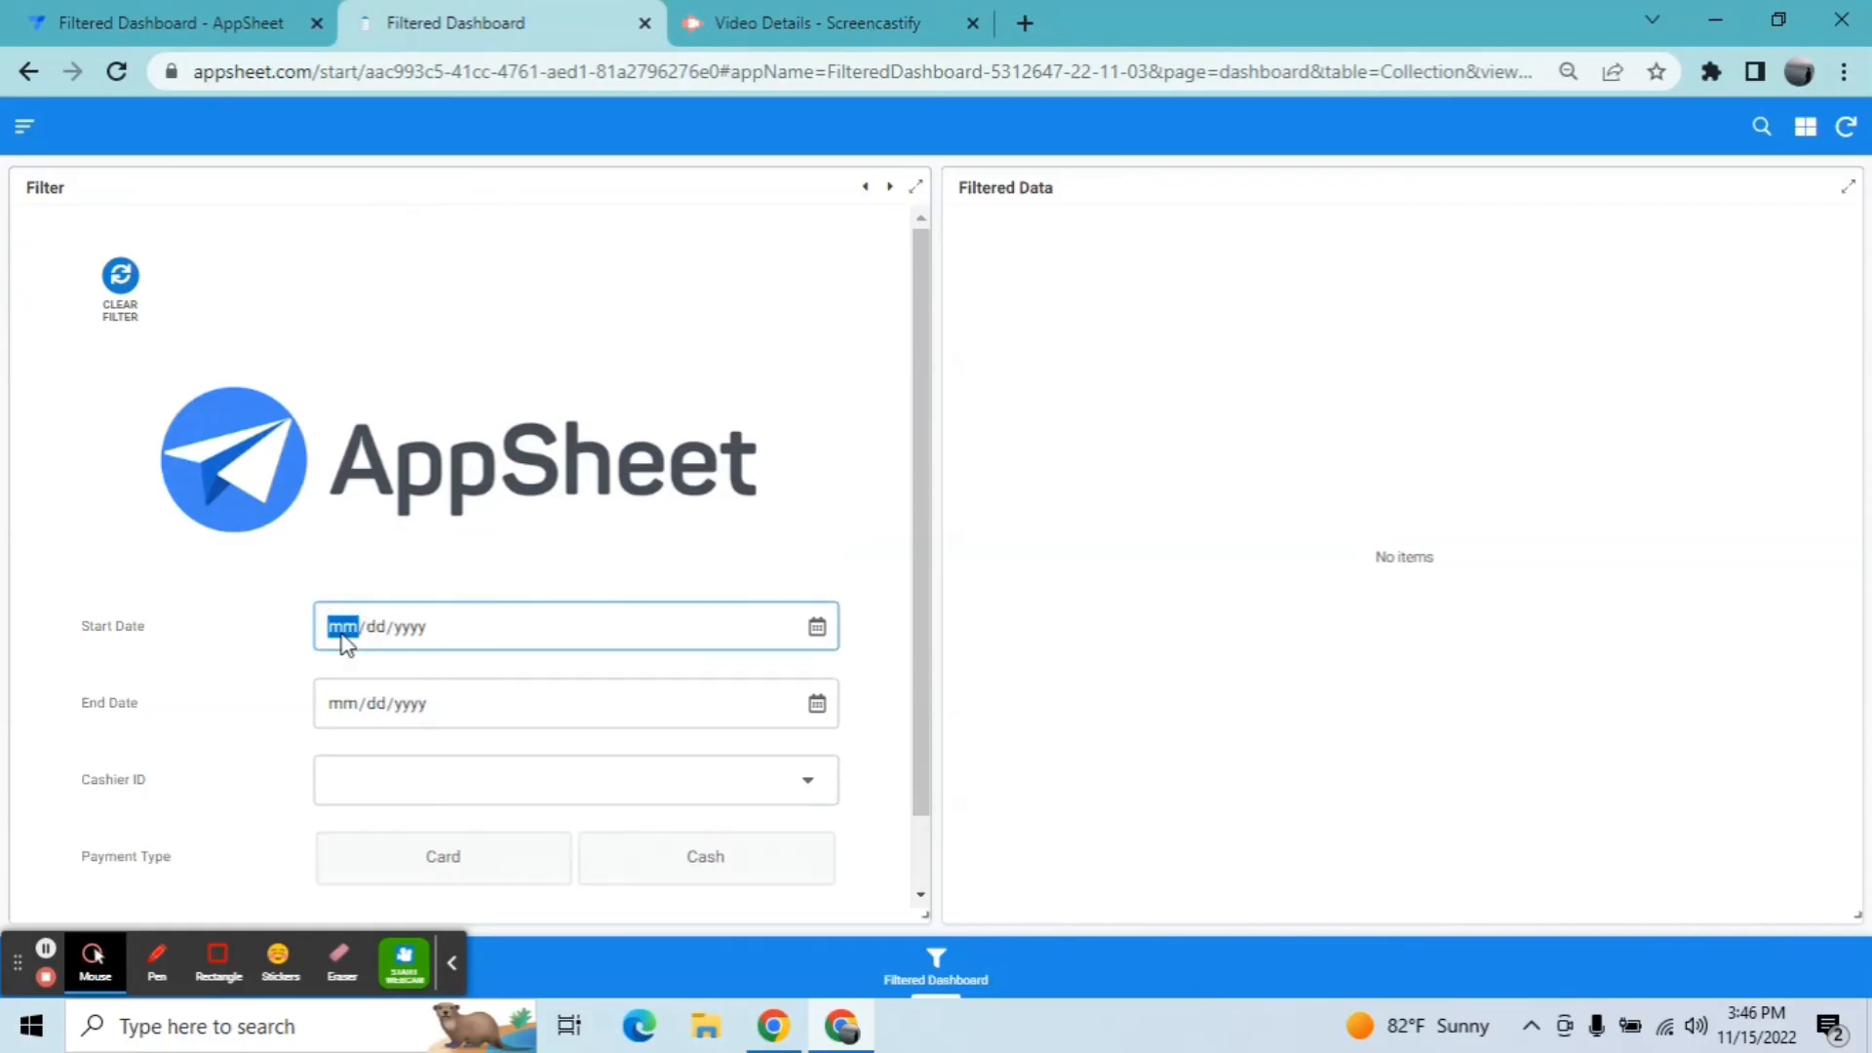
text(01/)
text(01/0002)
click(343, 702)
text(01/)
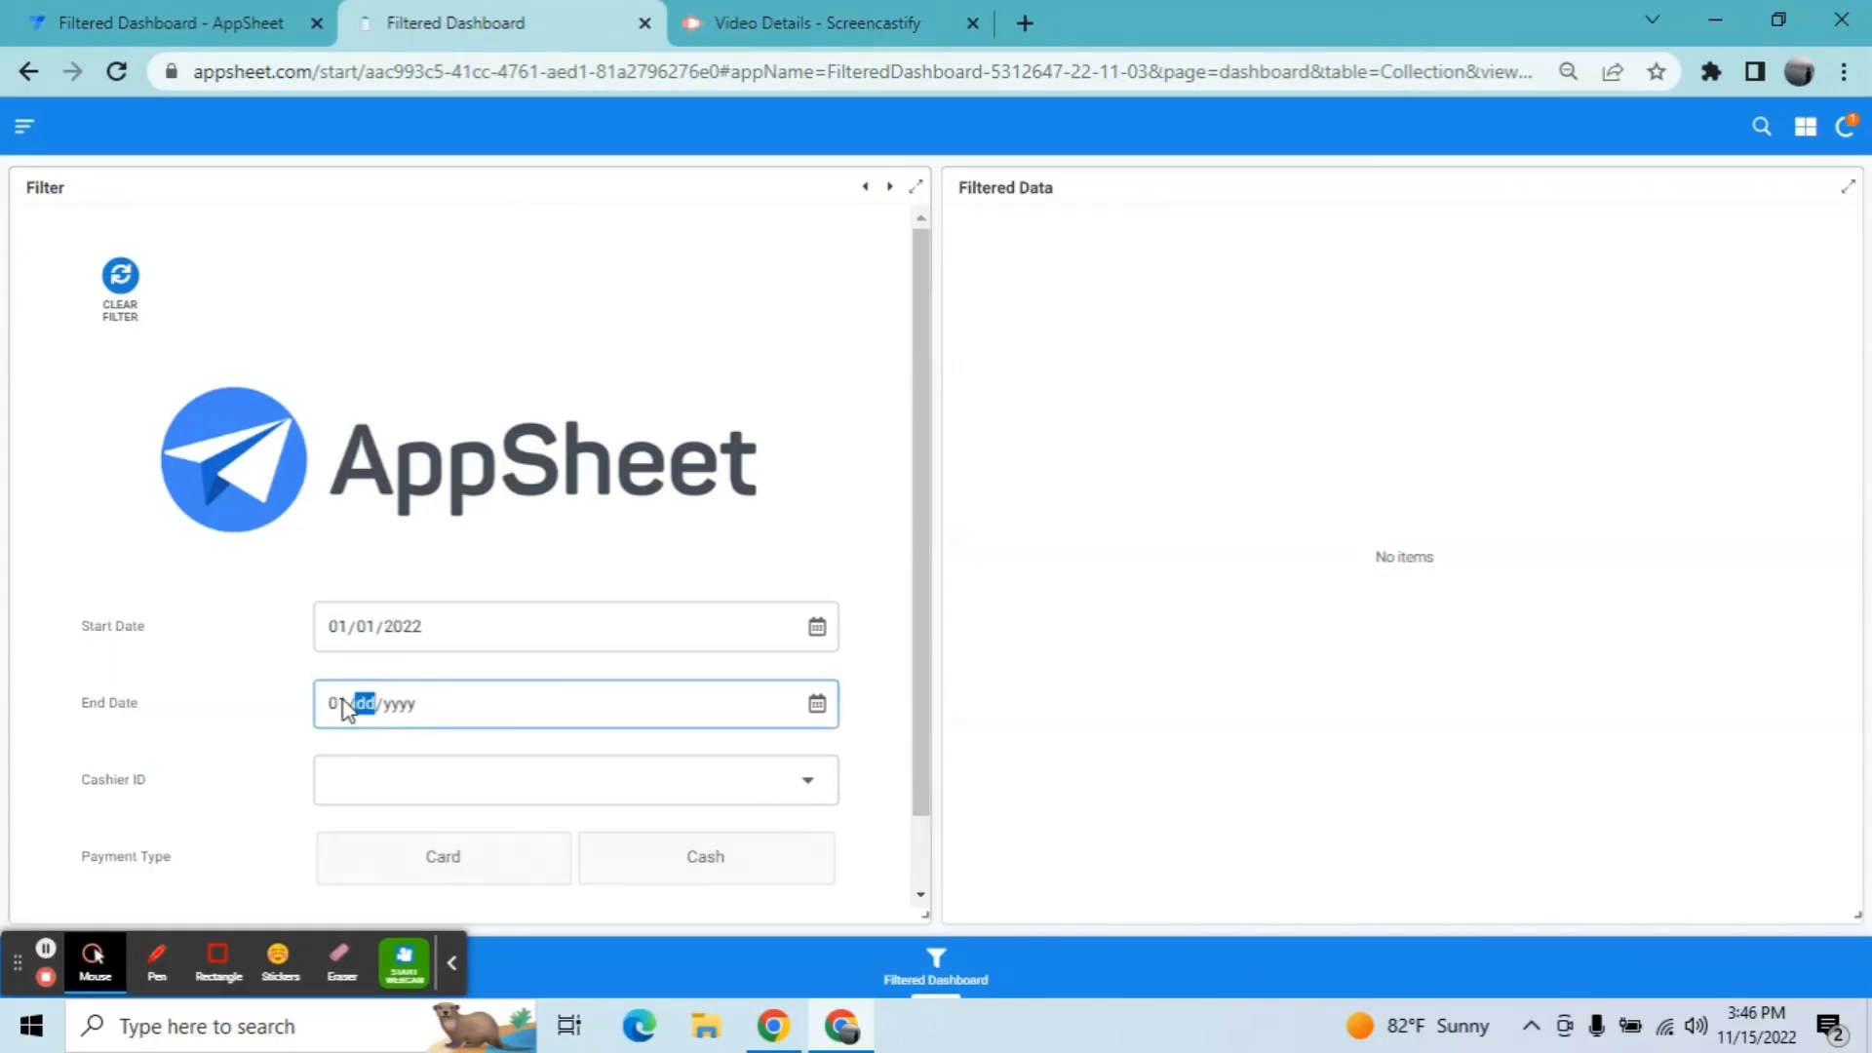
text(02/2022)
Step: Set the filter's Cashier ID to ST001 and Payment Type to Card
click(401, 782)
click(718, 197)
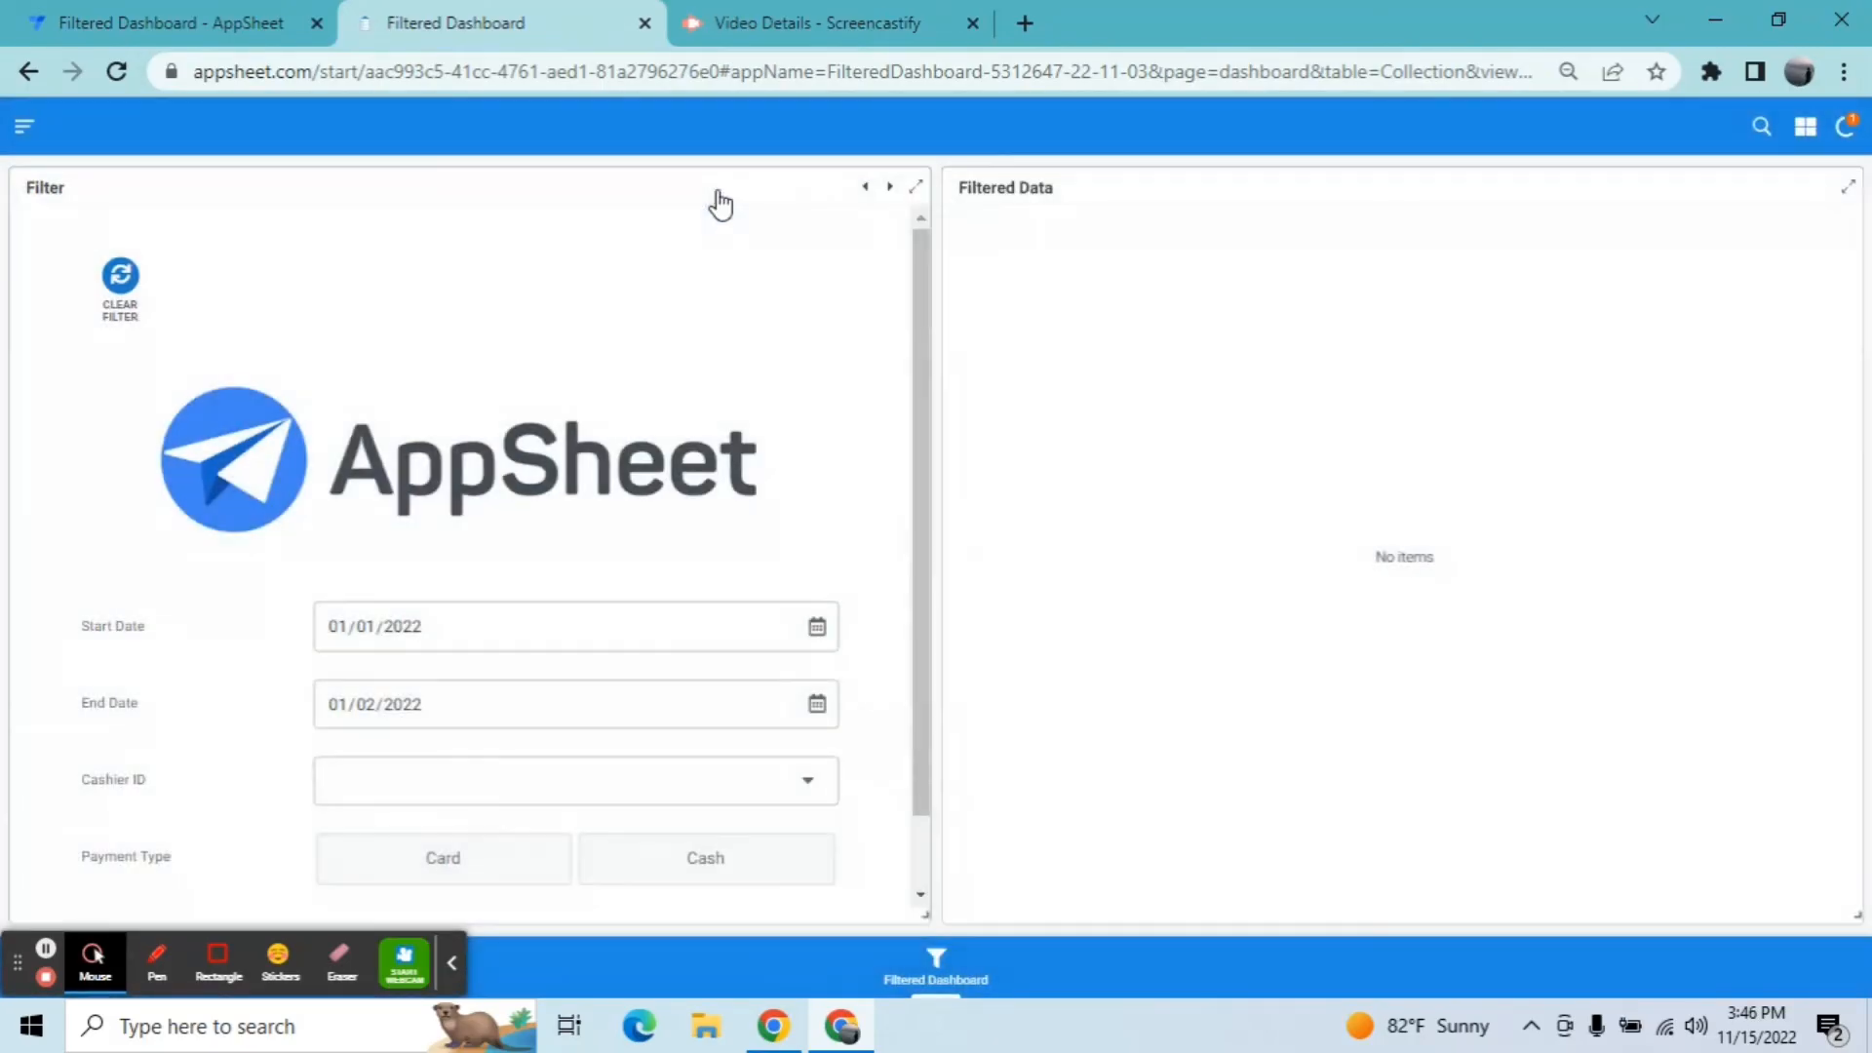
drag(918, 333, 919, 400)
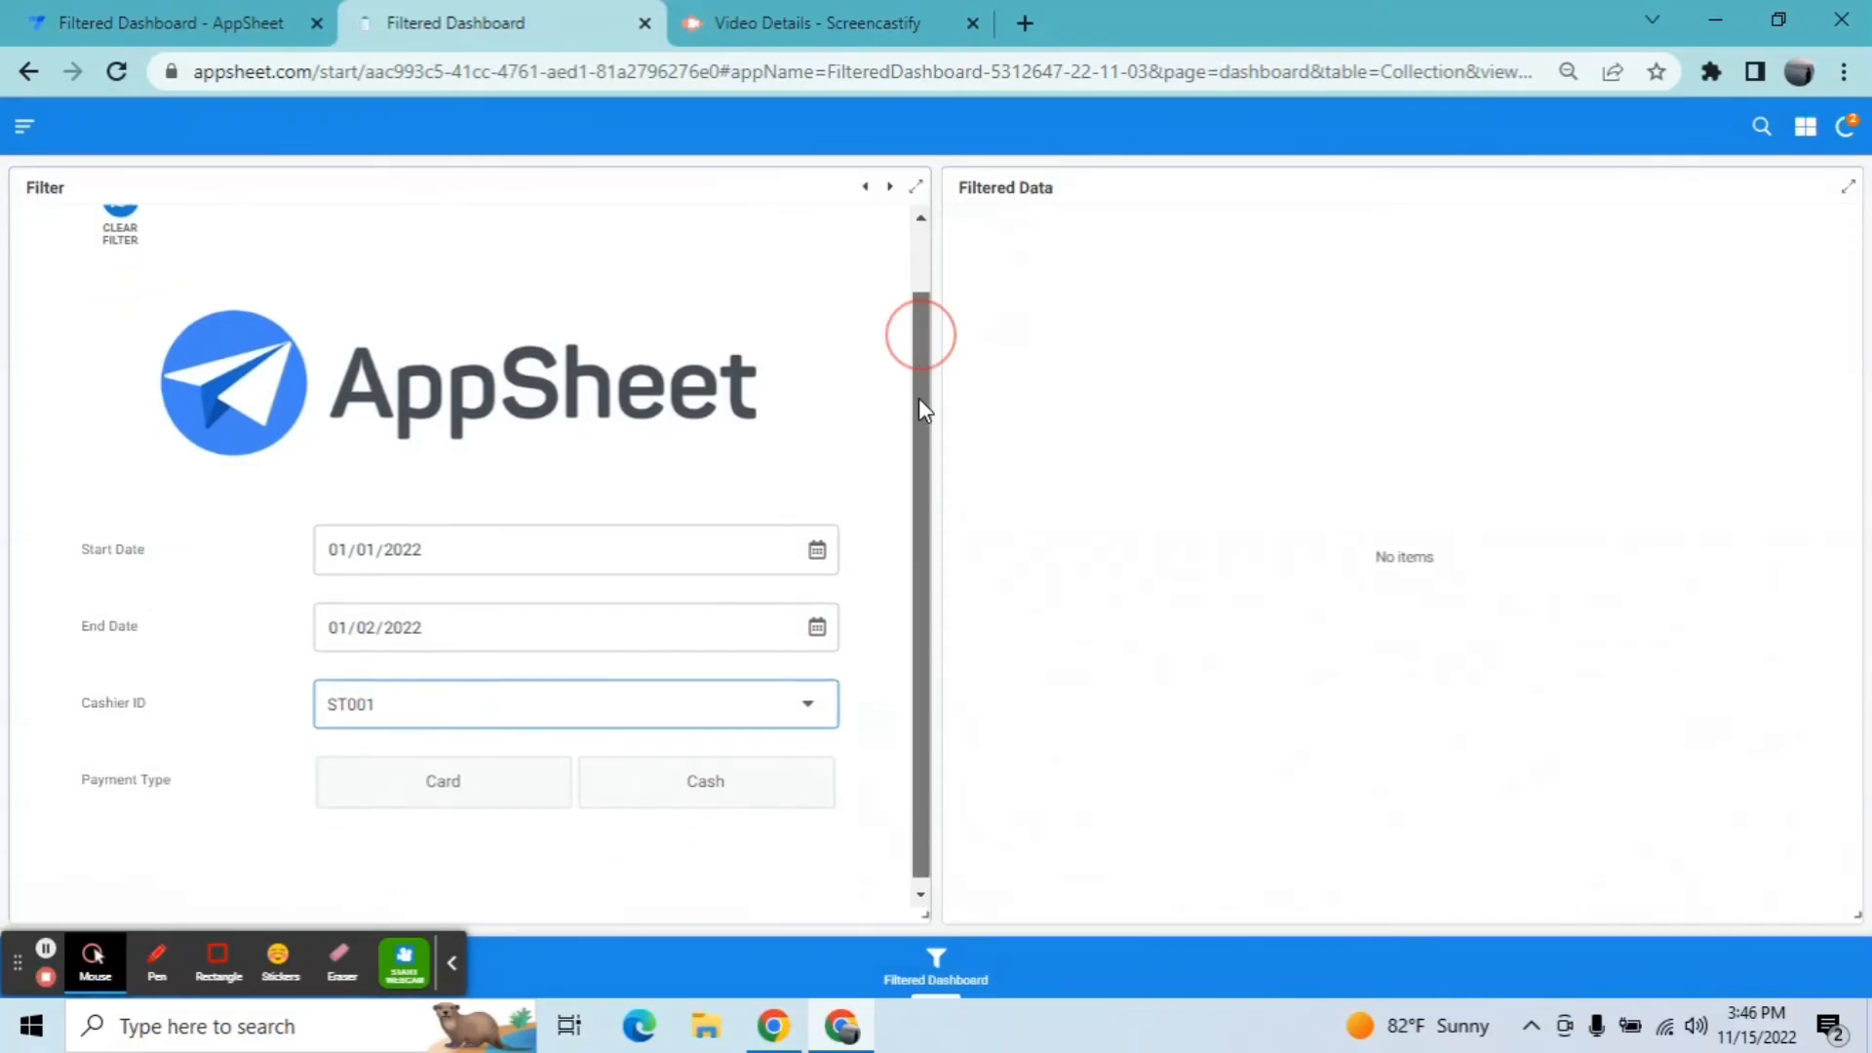
click(517, 785)
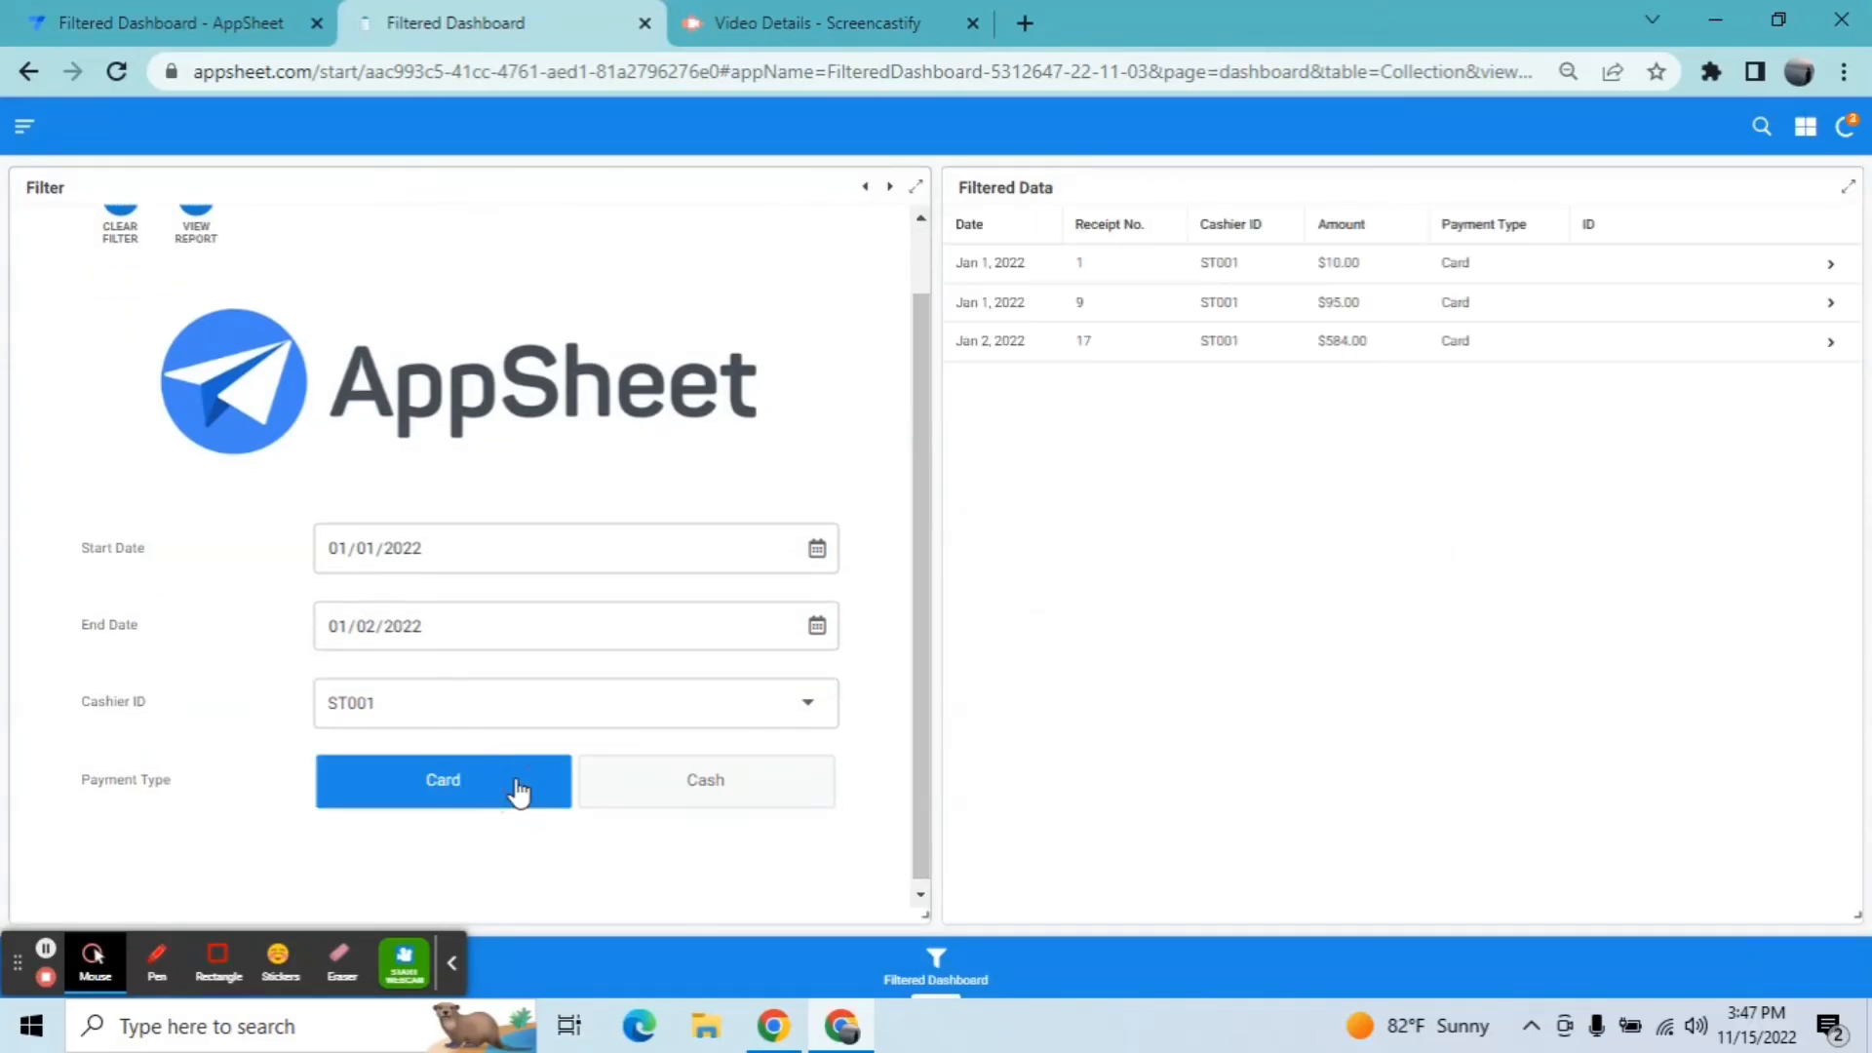
Step: Run the View Report action, open 4dd55.pdf and compare its filter details and receipt table with the dashboard's filtered data
drag(915, 546, 909, 448)
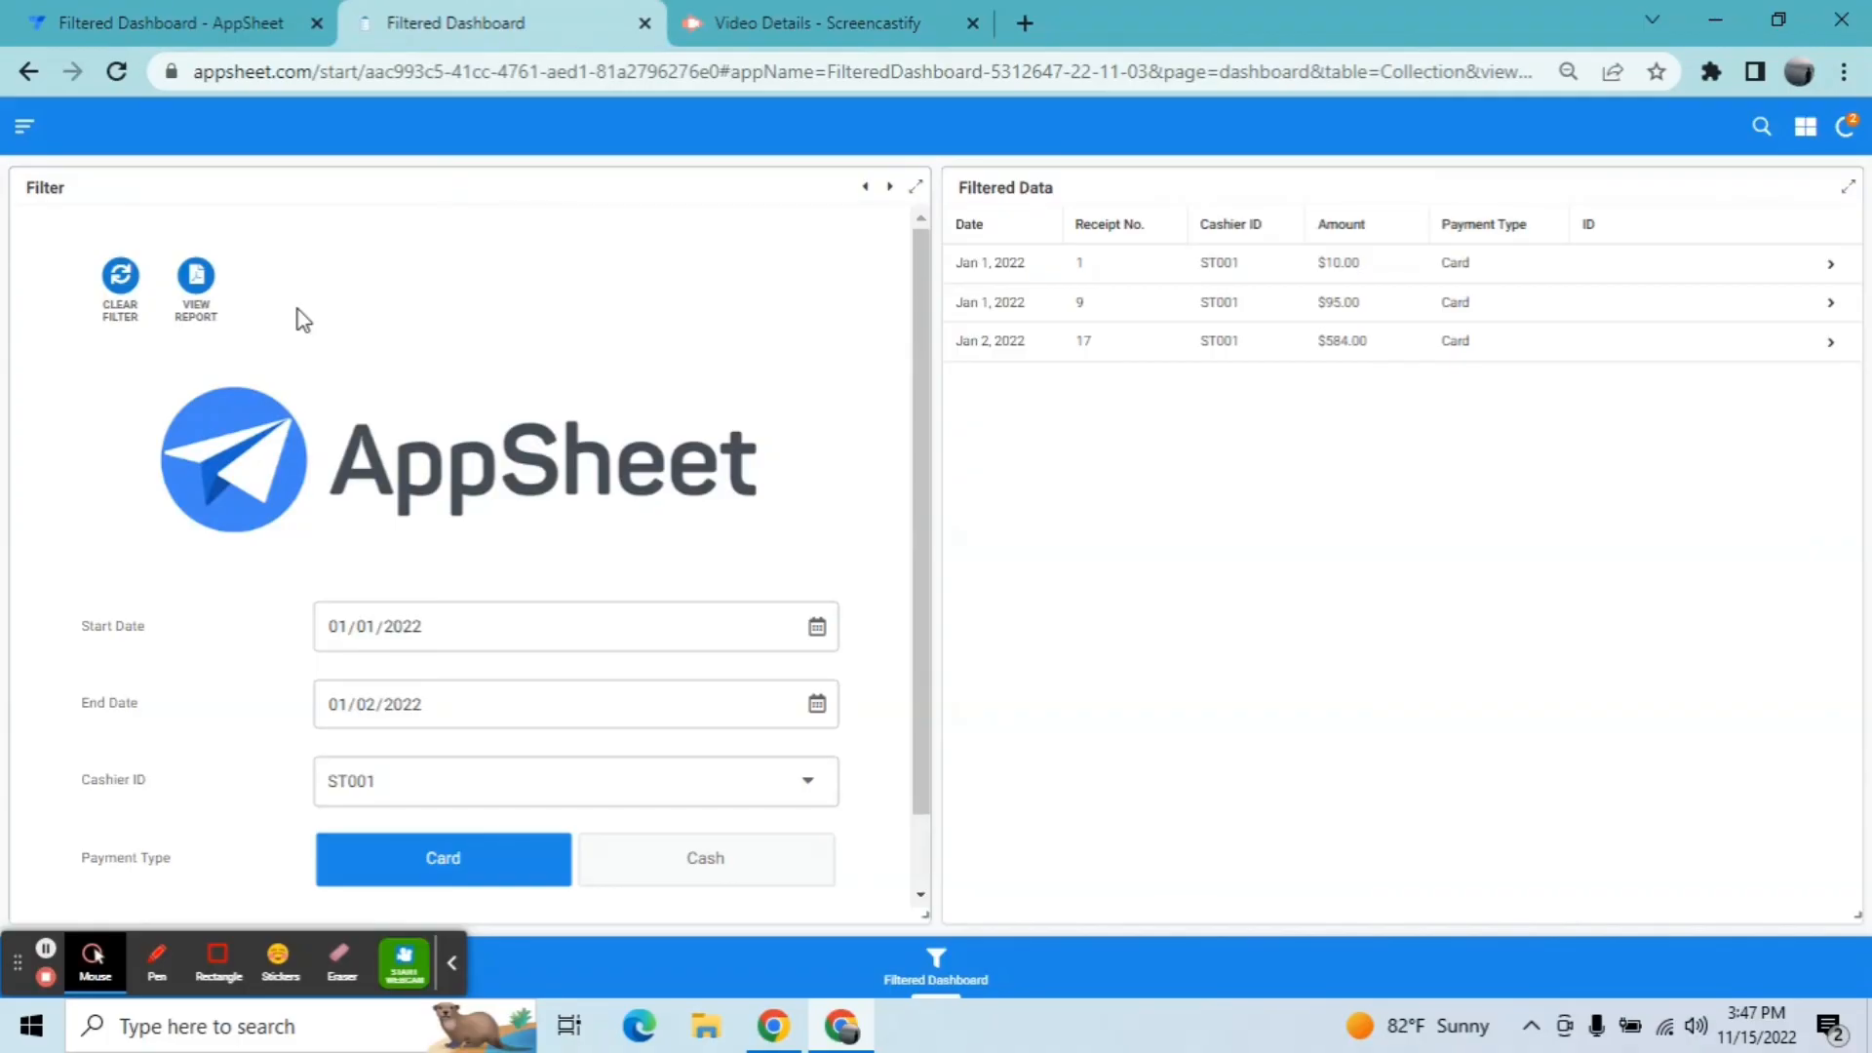
click(196, 334)
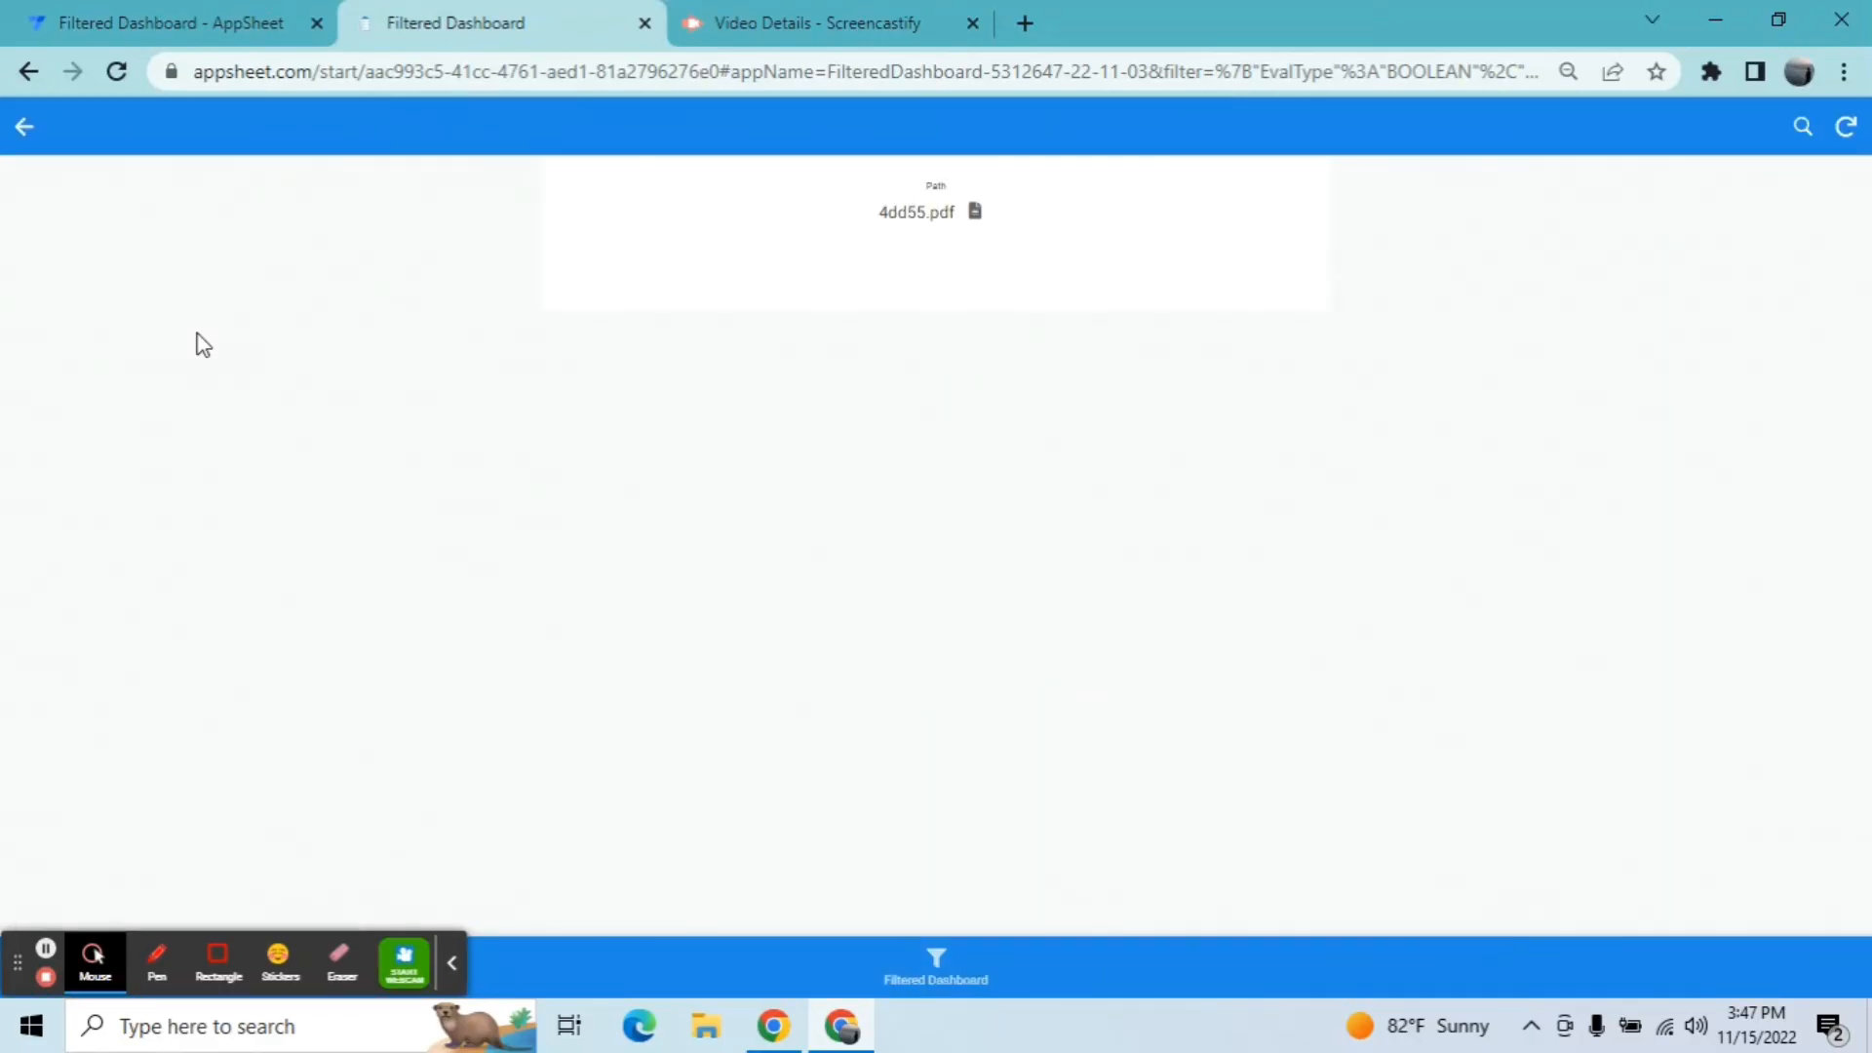
click(974, 217)
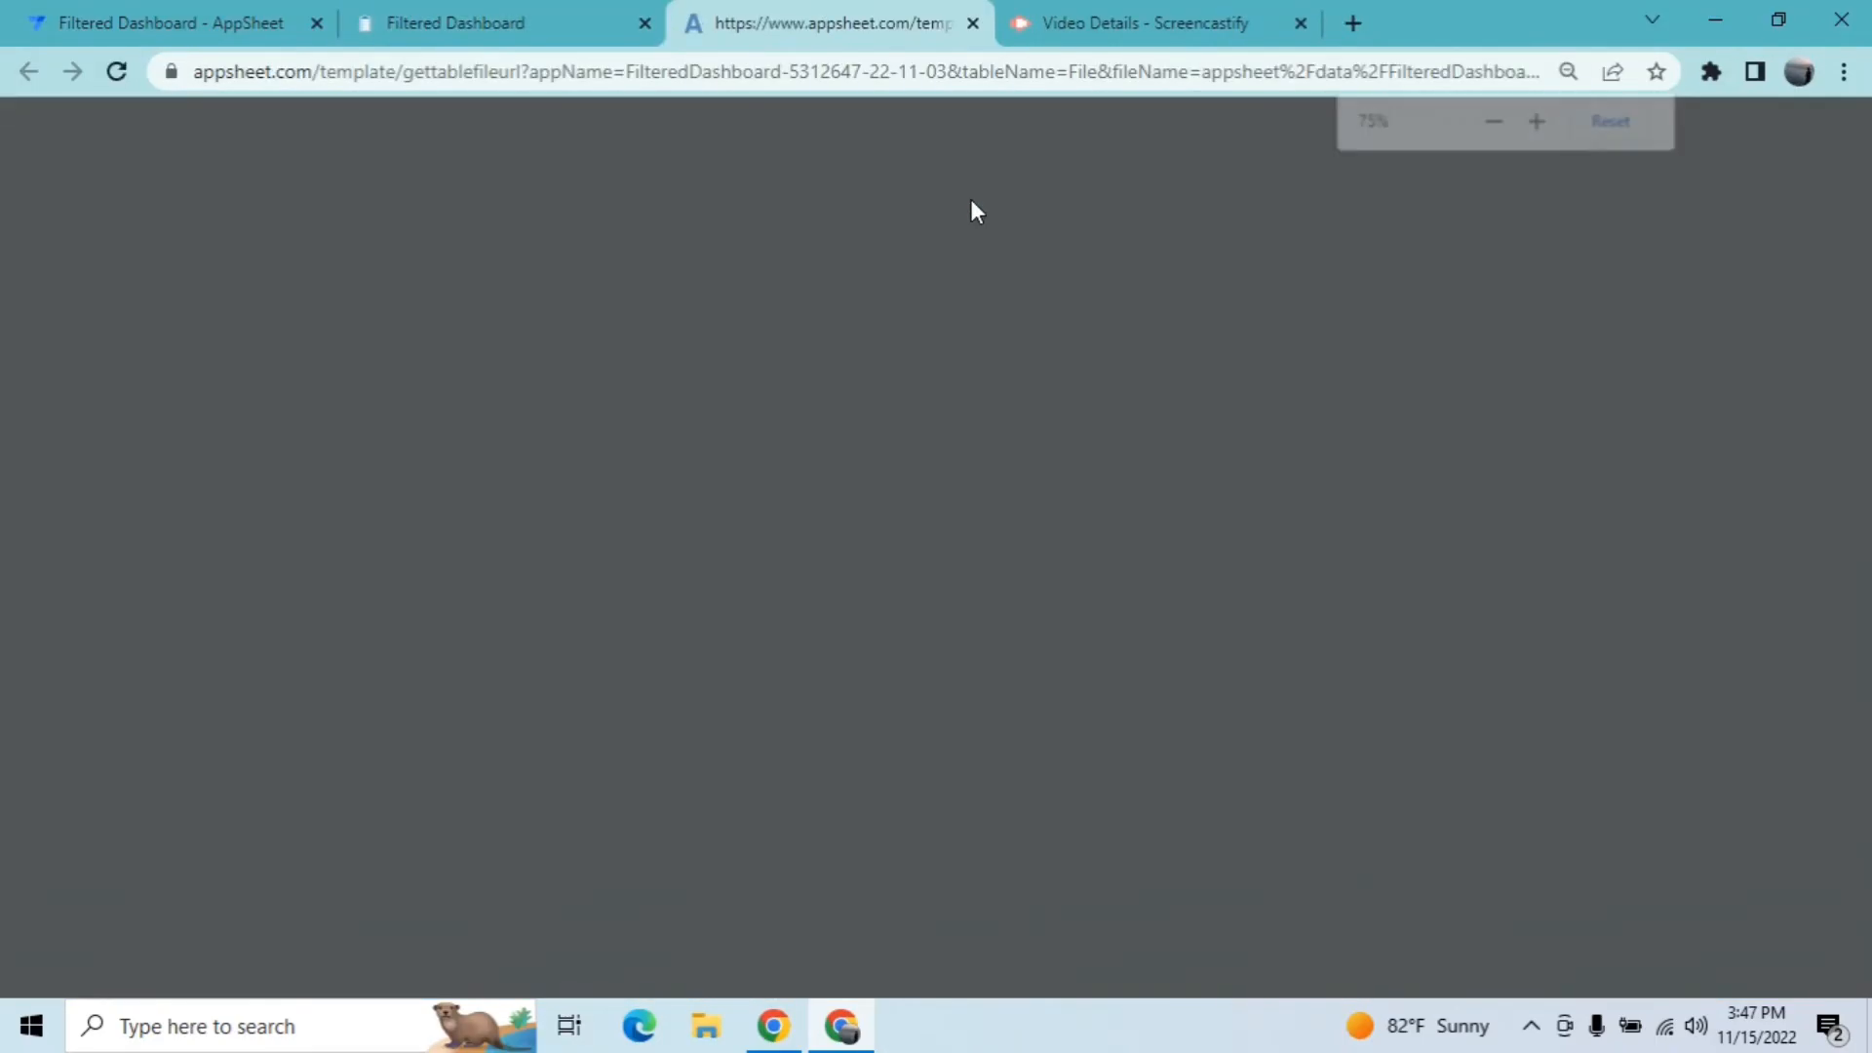
click(495, 20)
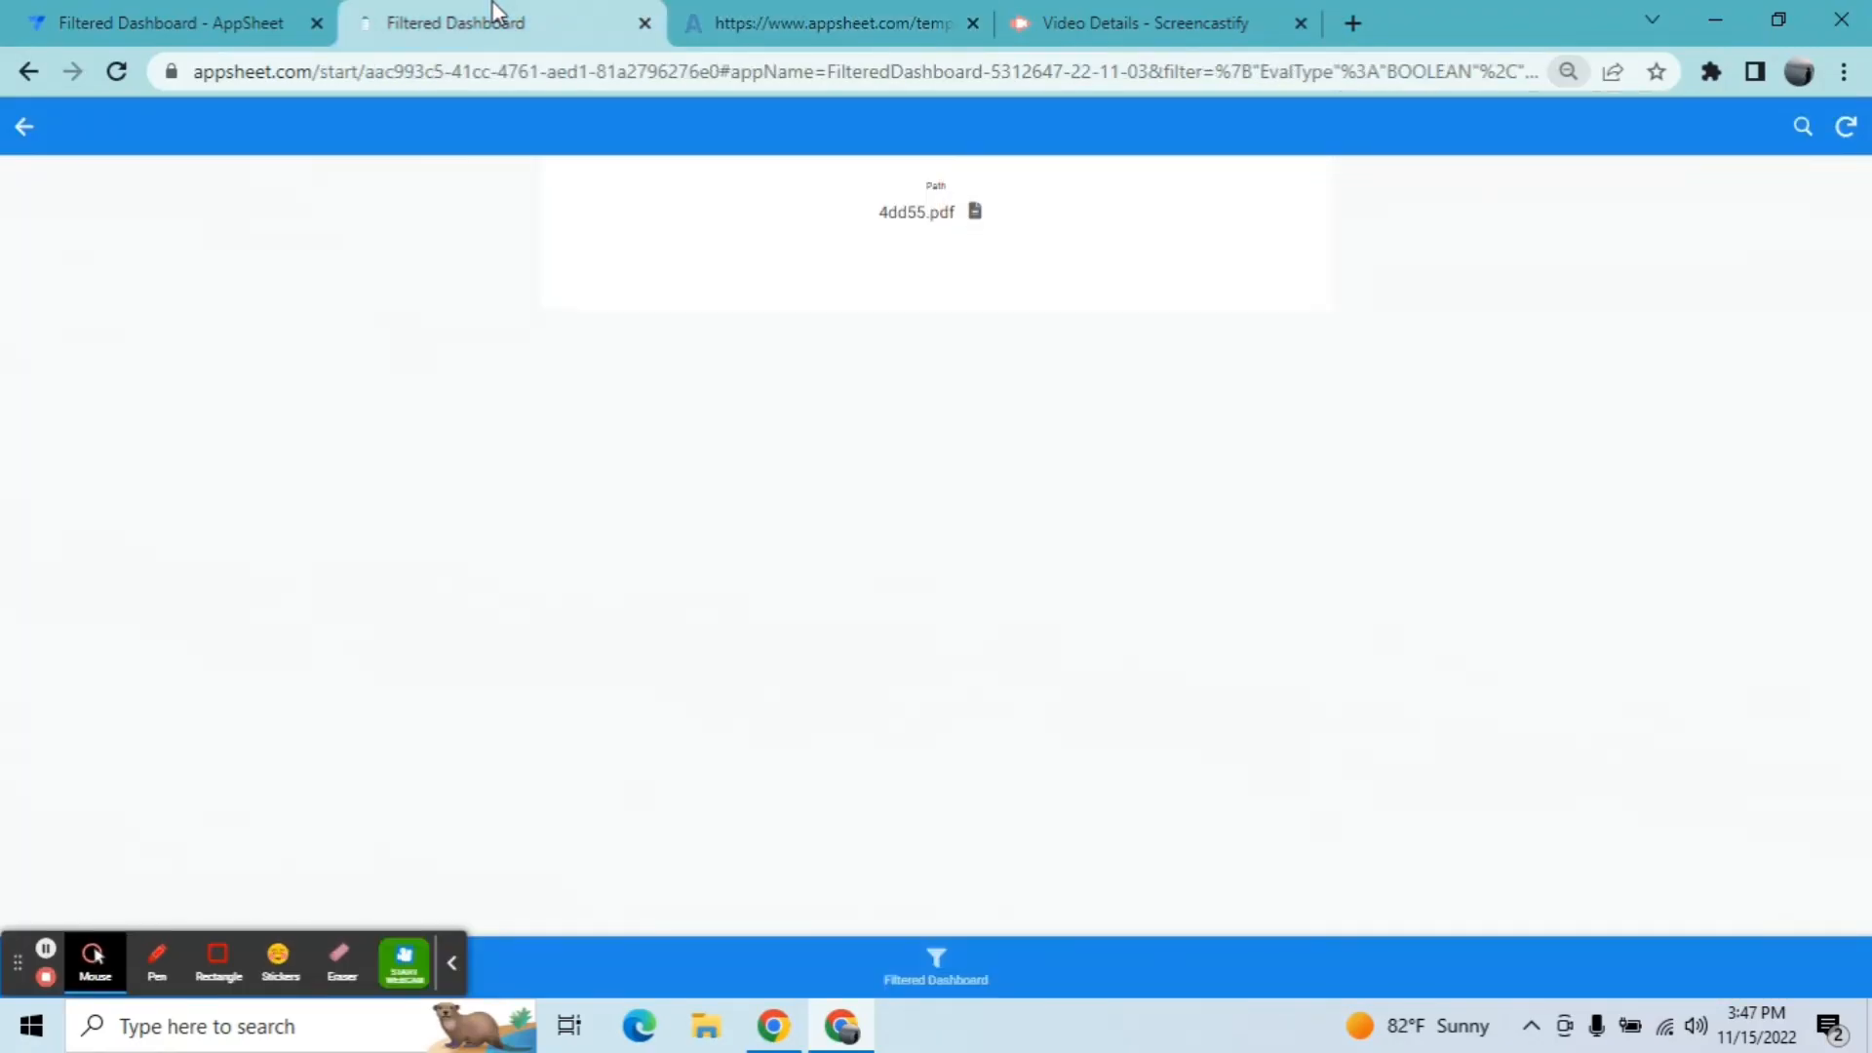
click(906, 966)
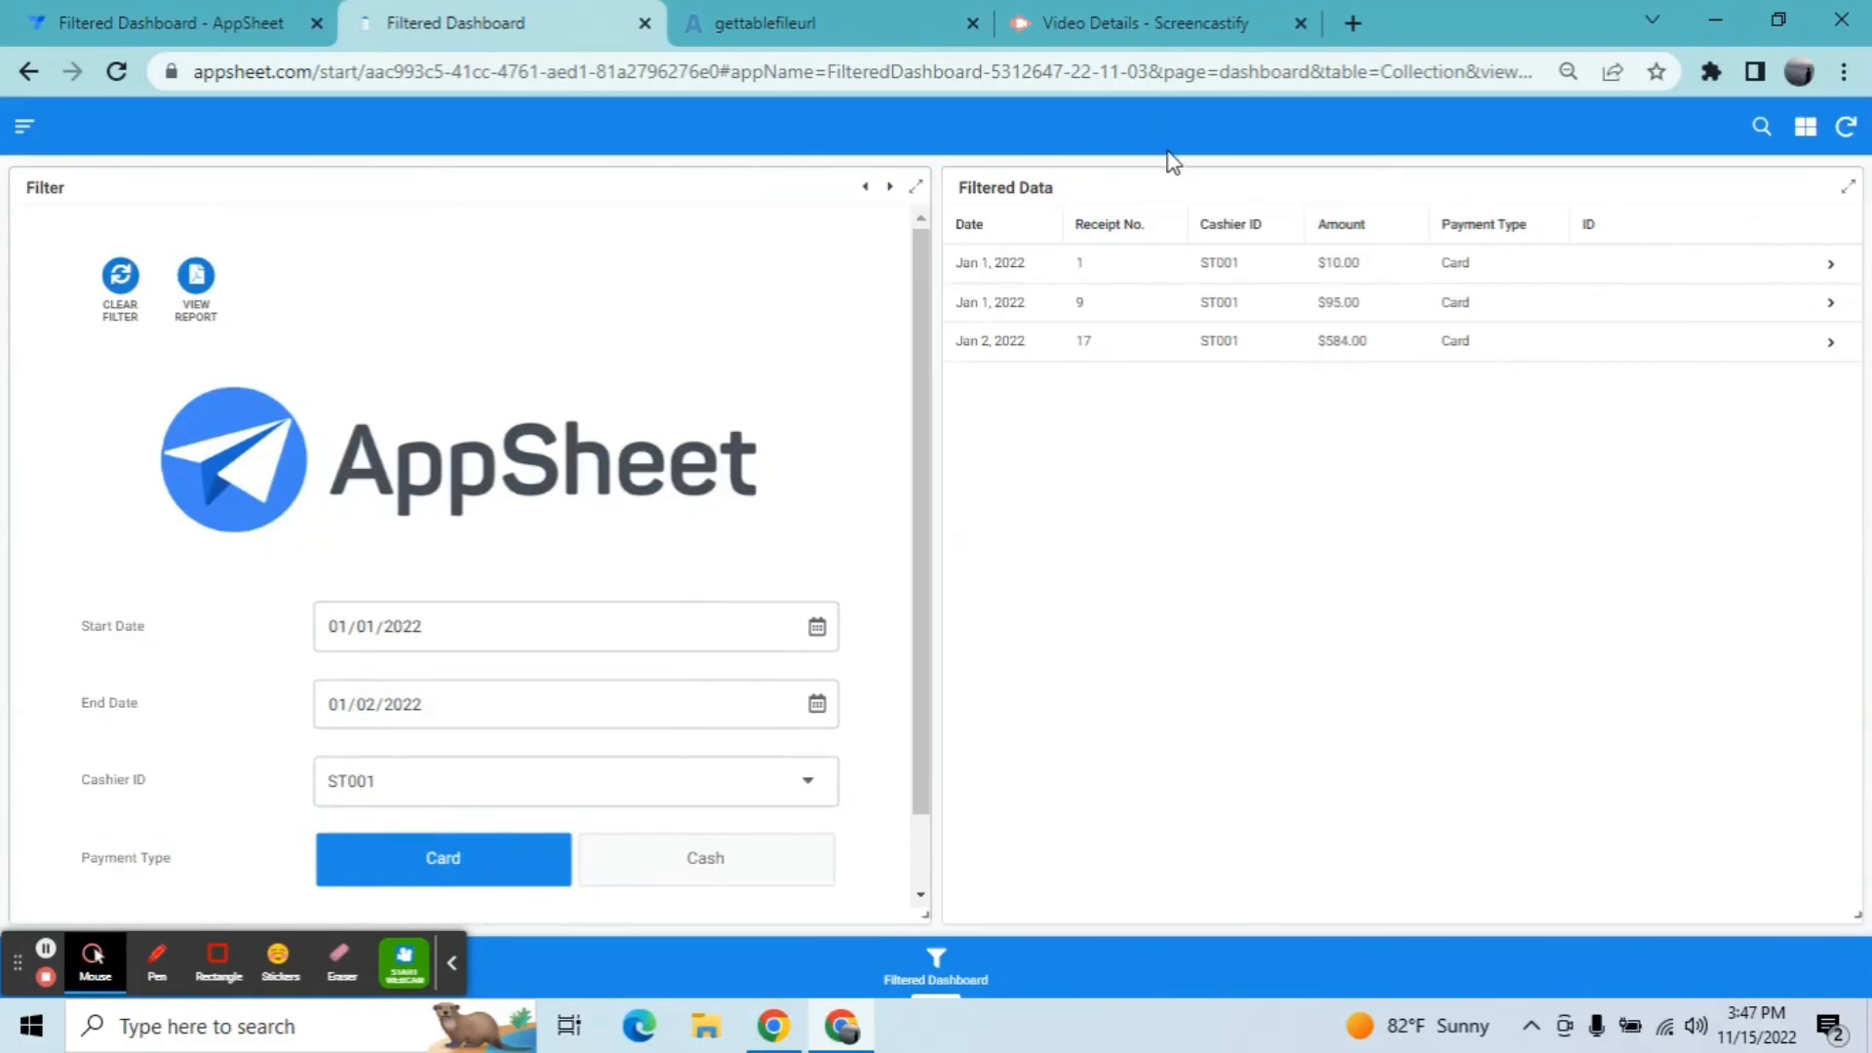
click(815, 17)
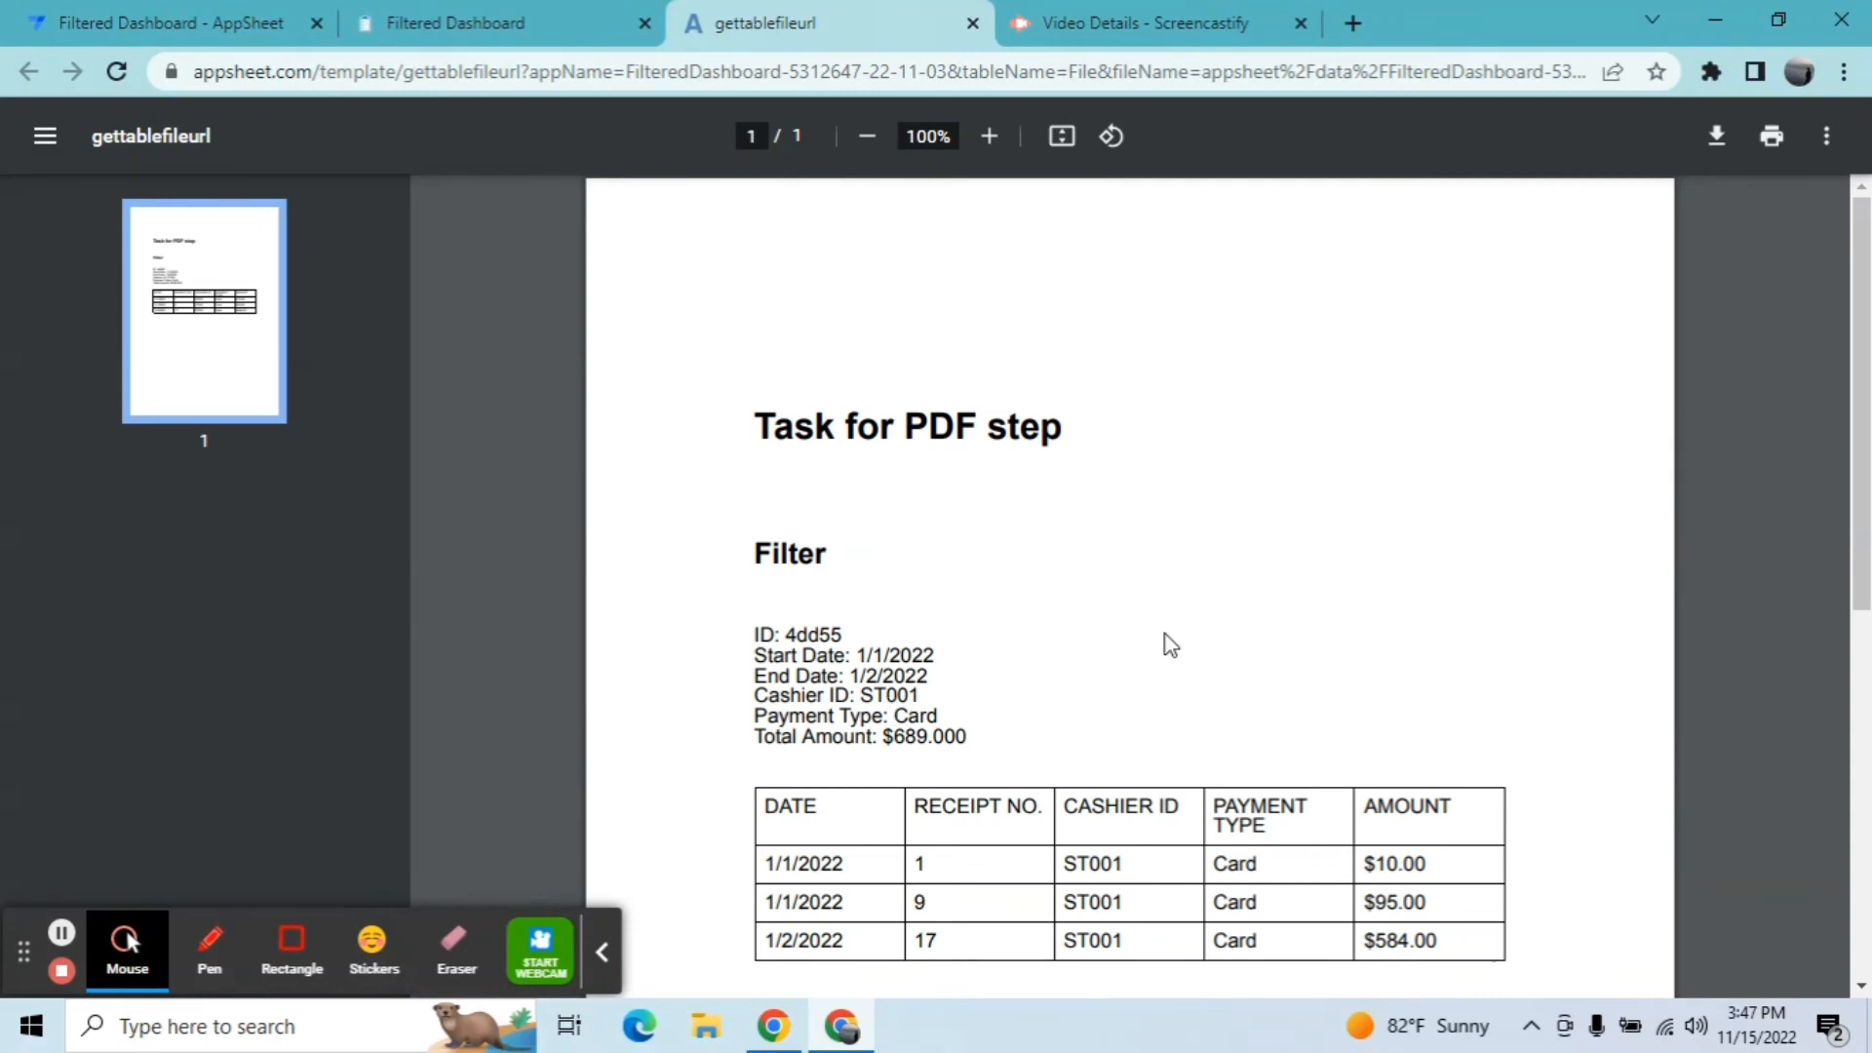
scroll(1865, 397, down, 2)
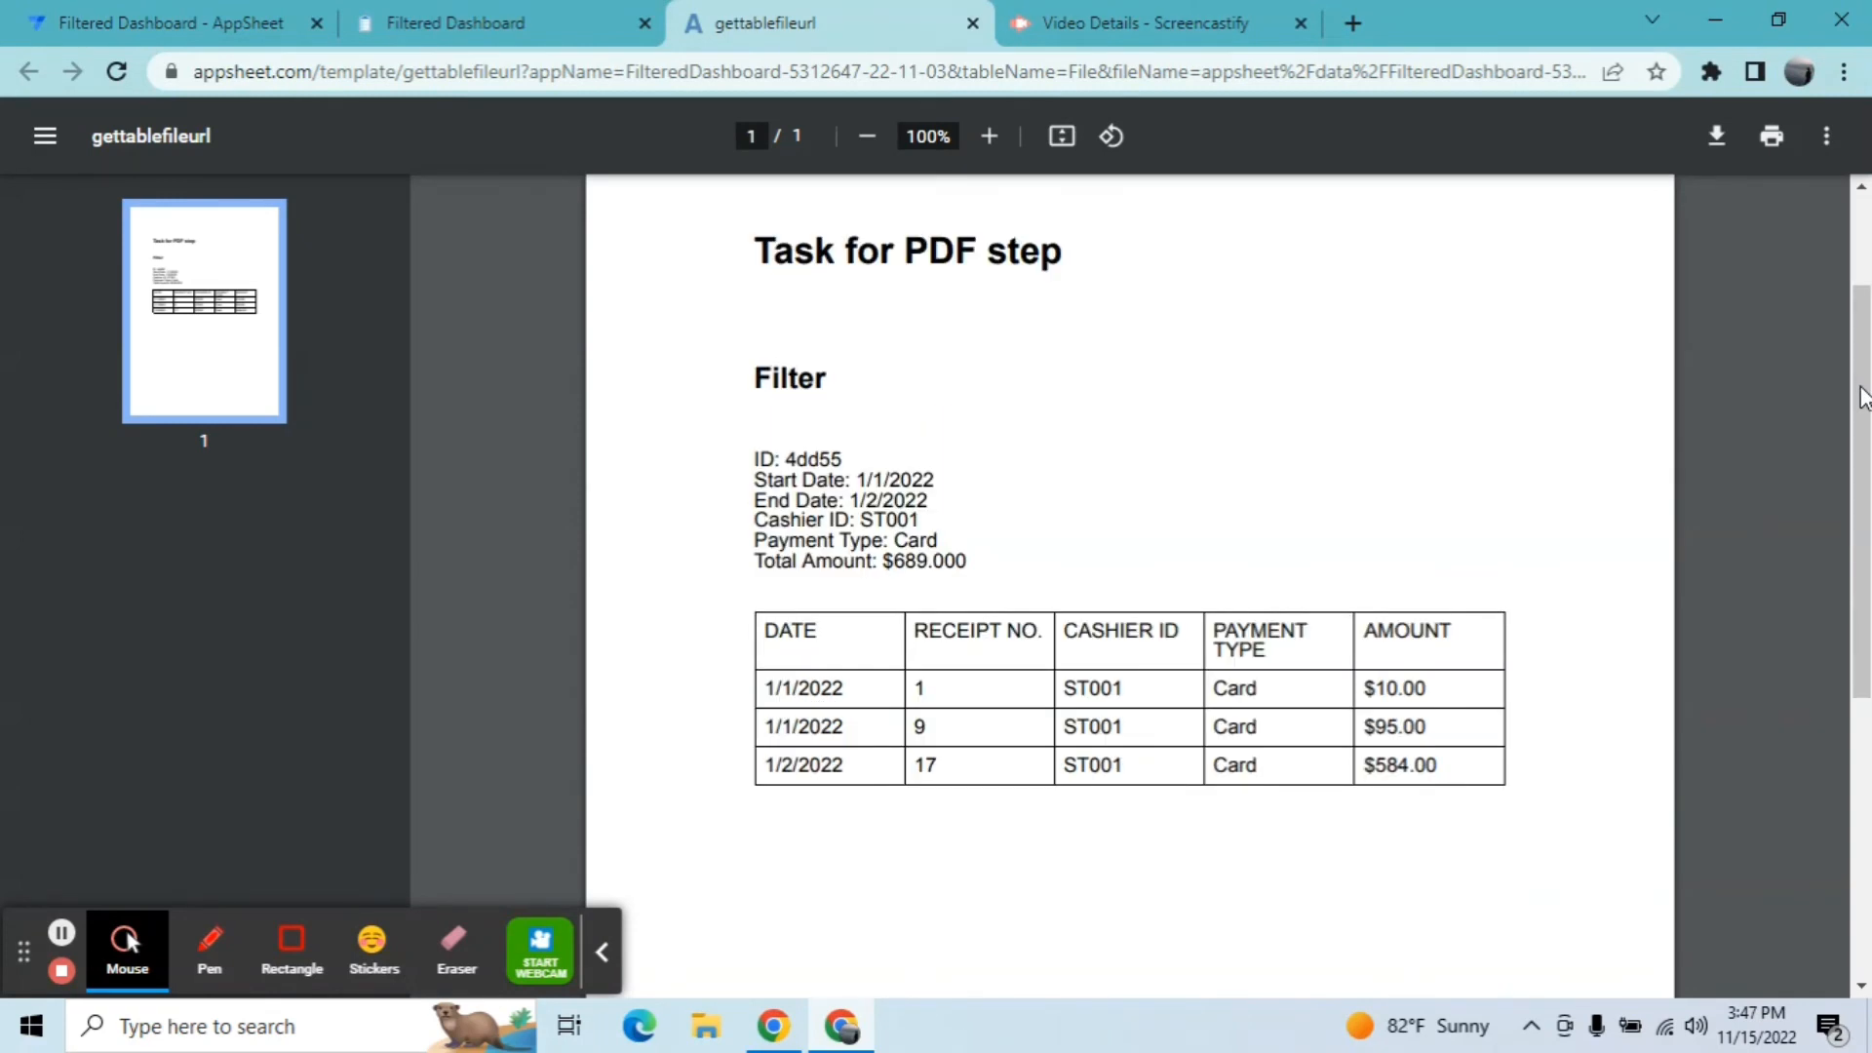
Step: Go back to the running dashboard and clear the filter's dates, Cashier ID and Payment Type
click(202, 12)
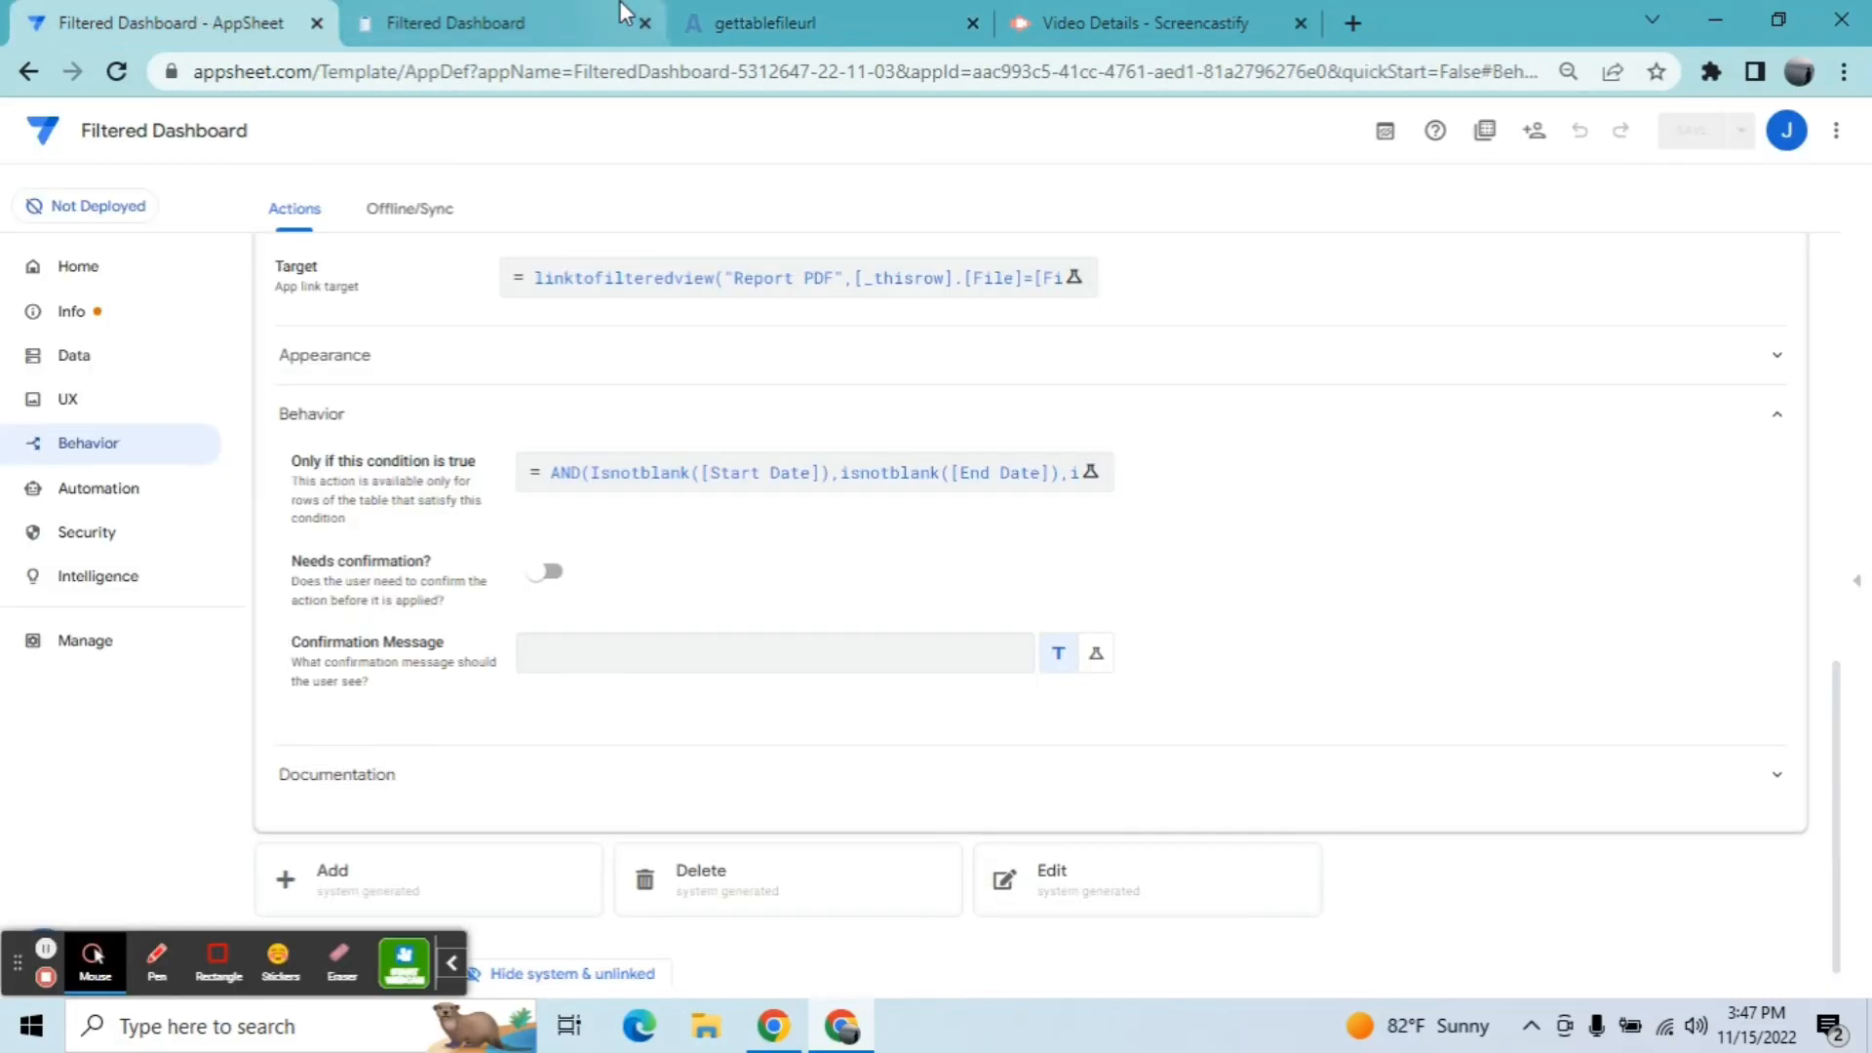
click(620, 14)
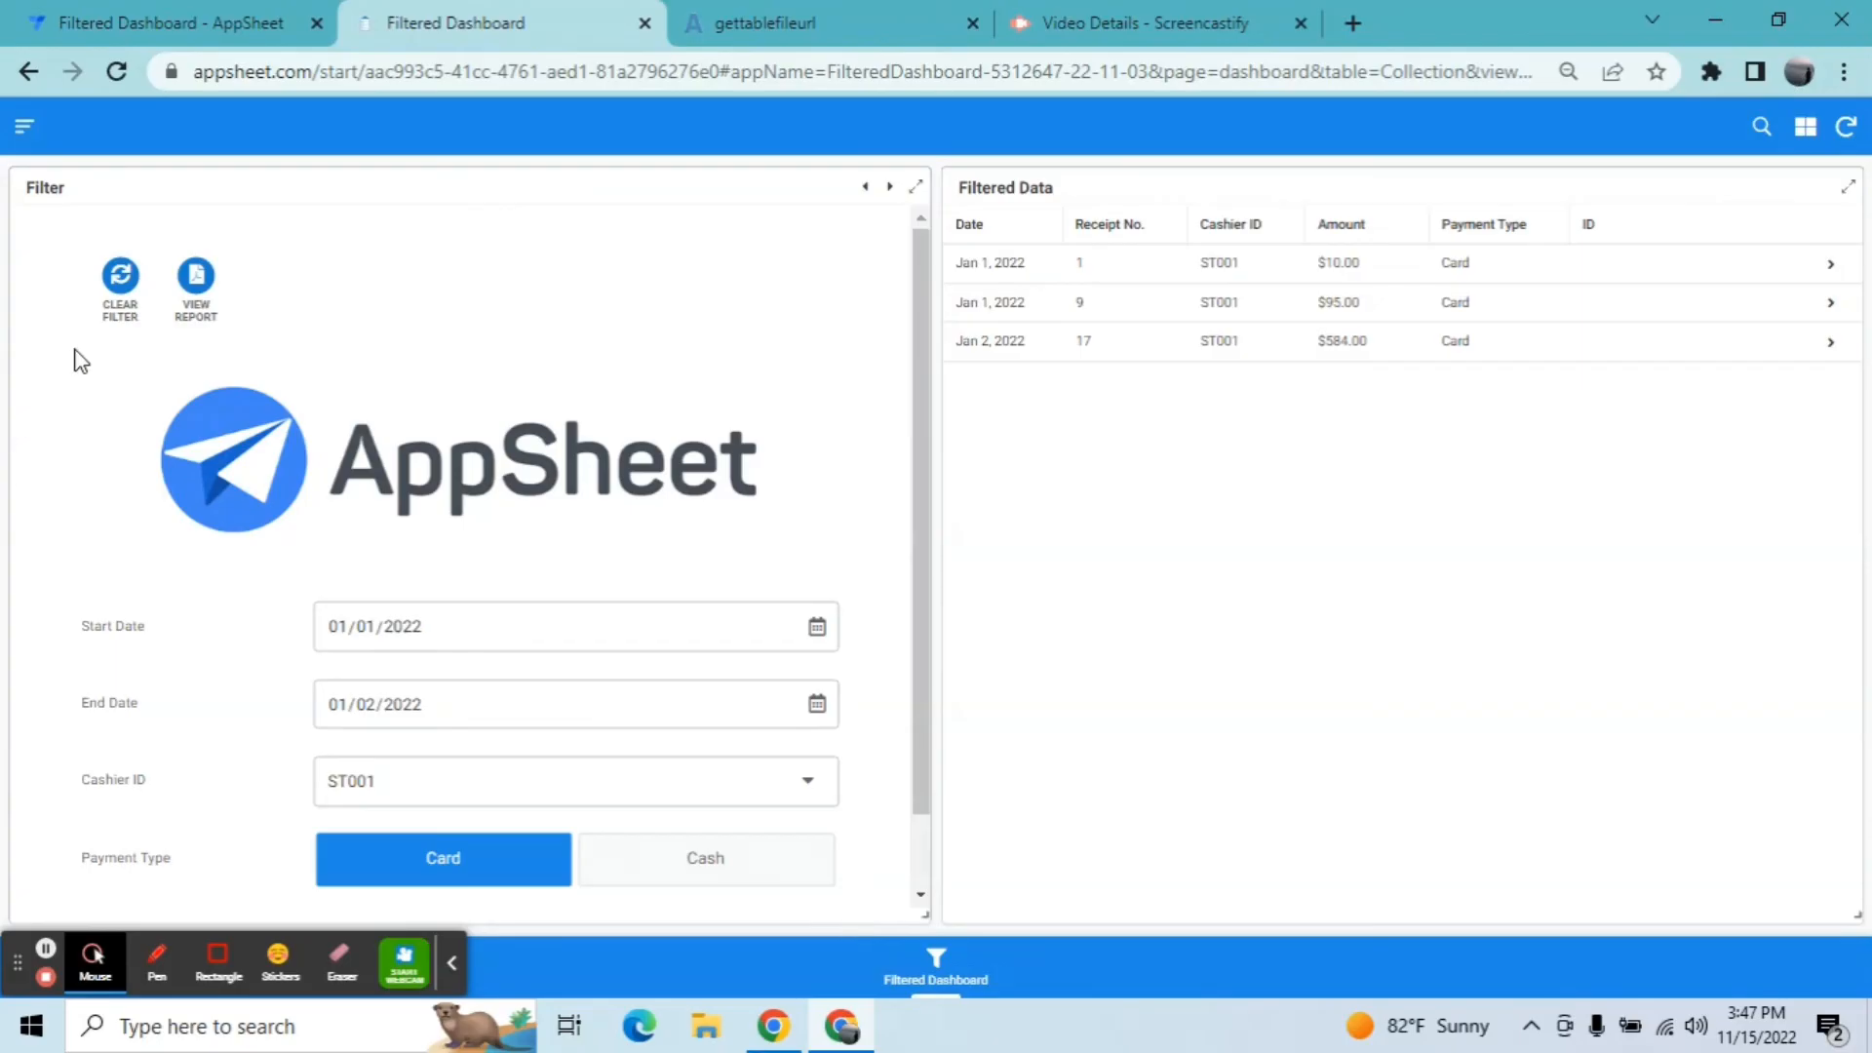
click(121, 281)
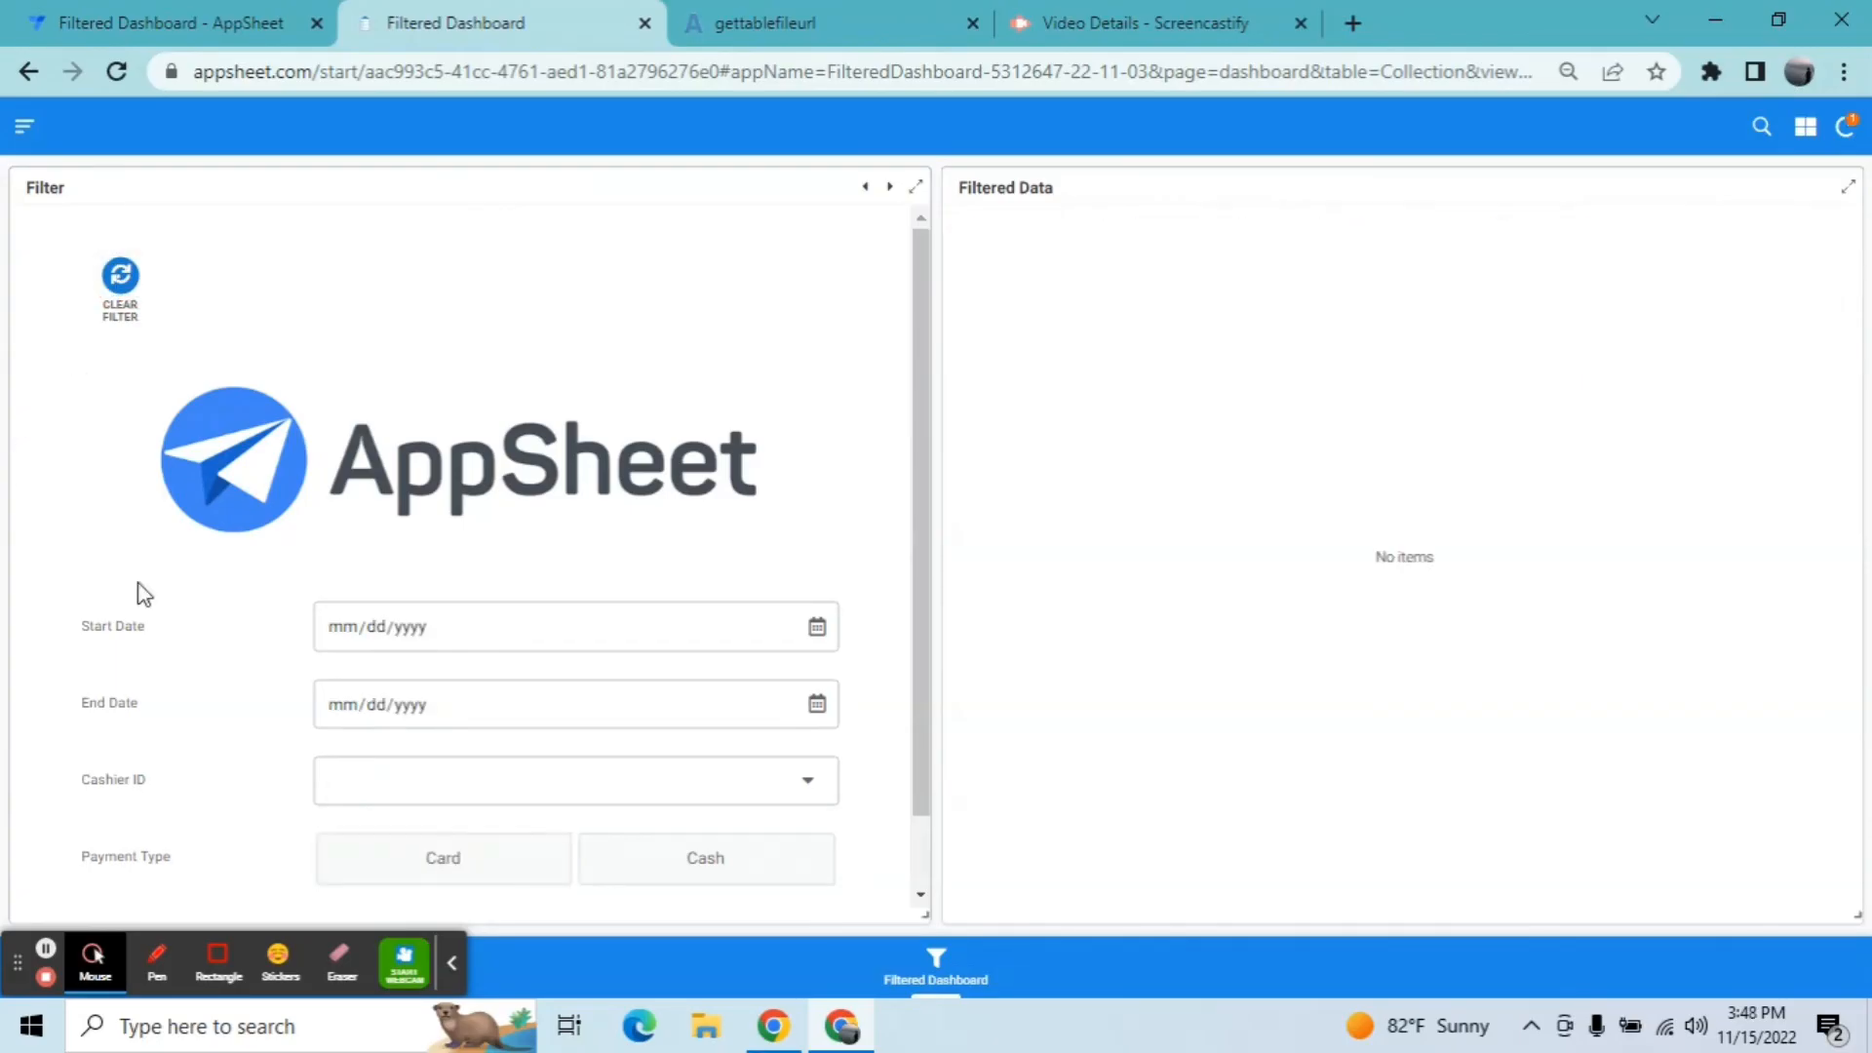